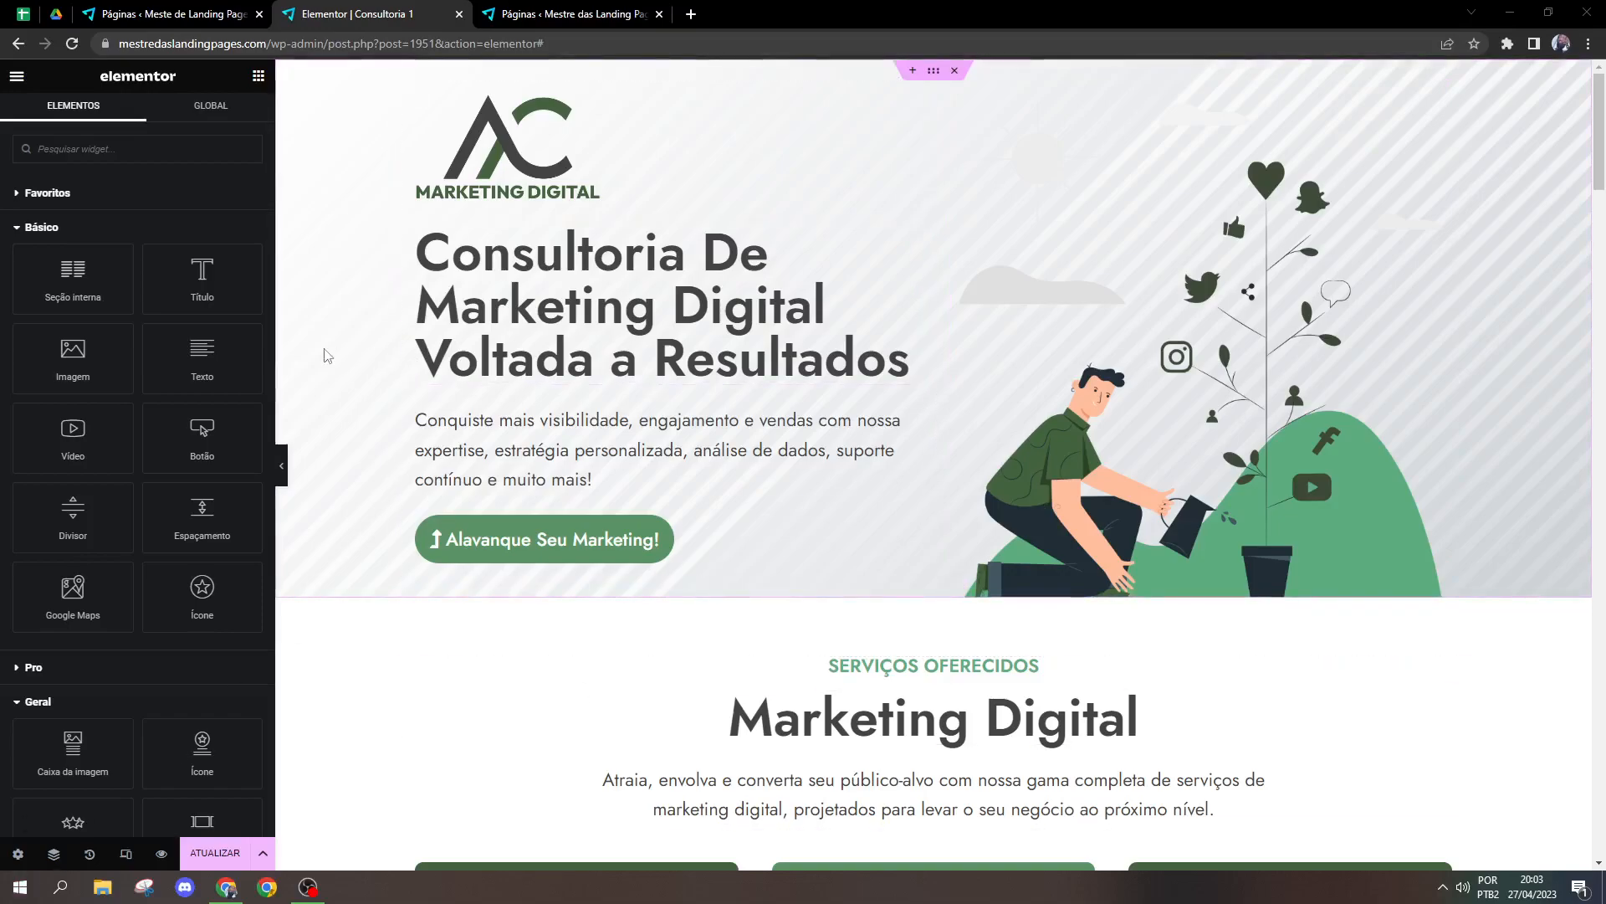
Step: Add a new single-column section above the hero section at the start of the page
left_click(912, 72)
left_click(911, 139)
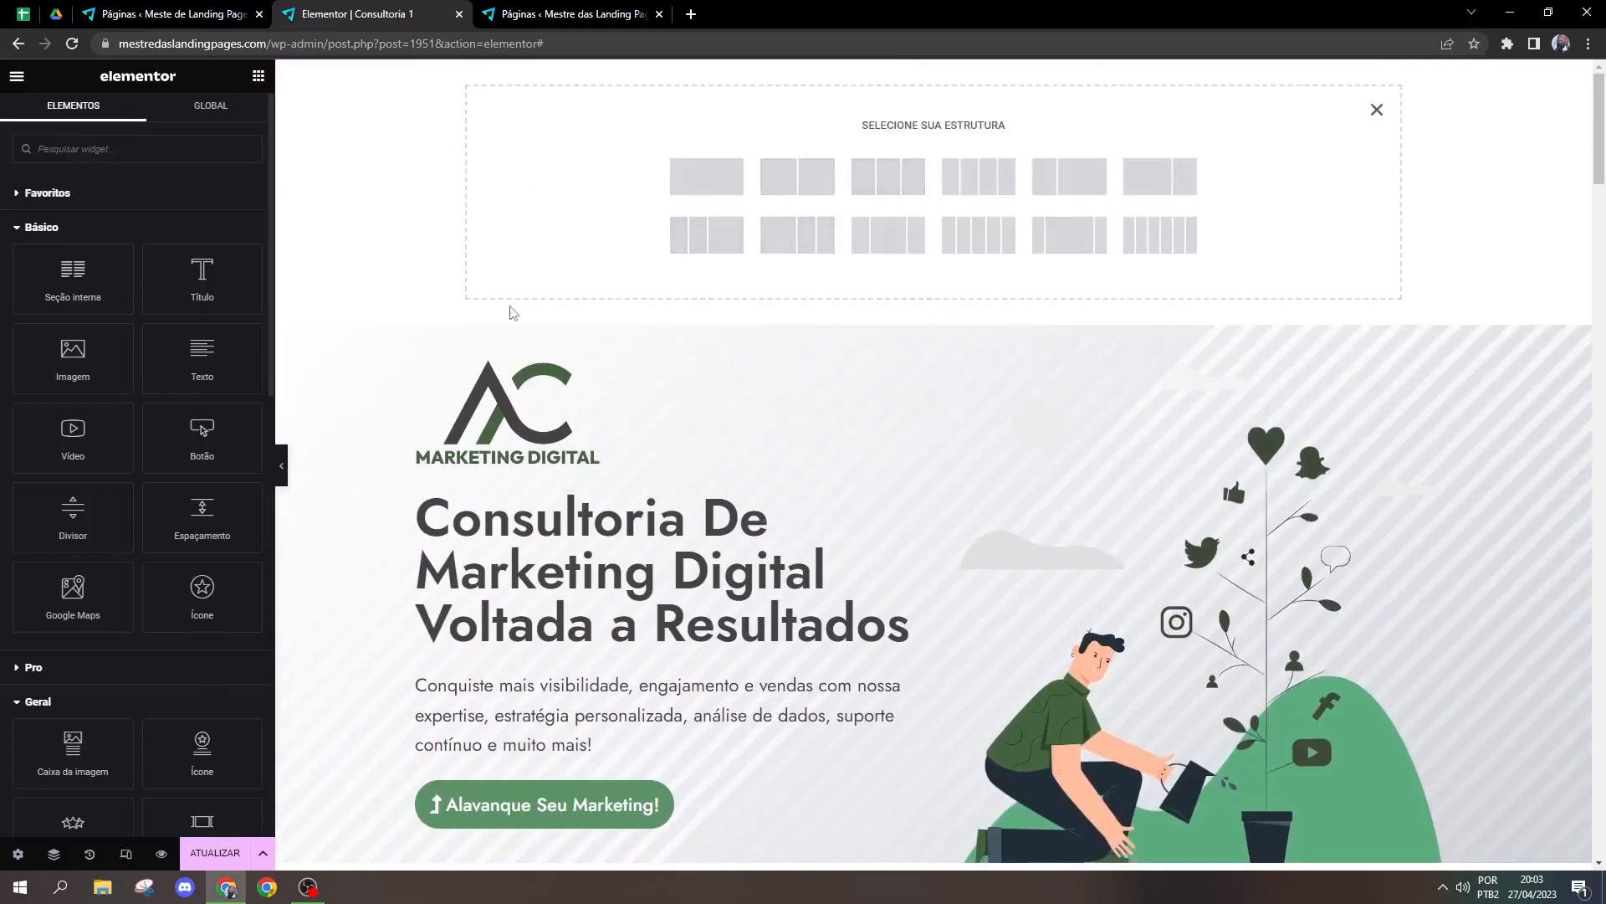
left_click(706, 175)
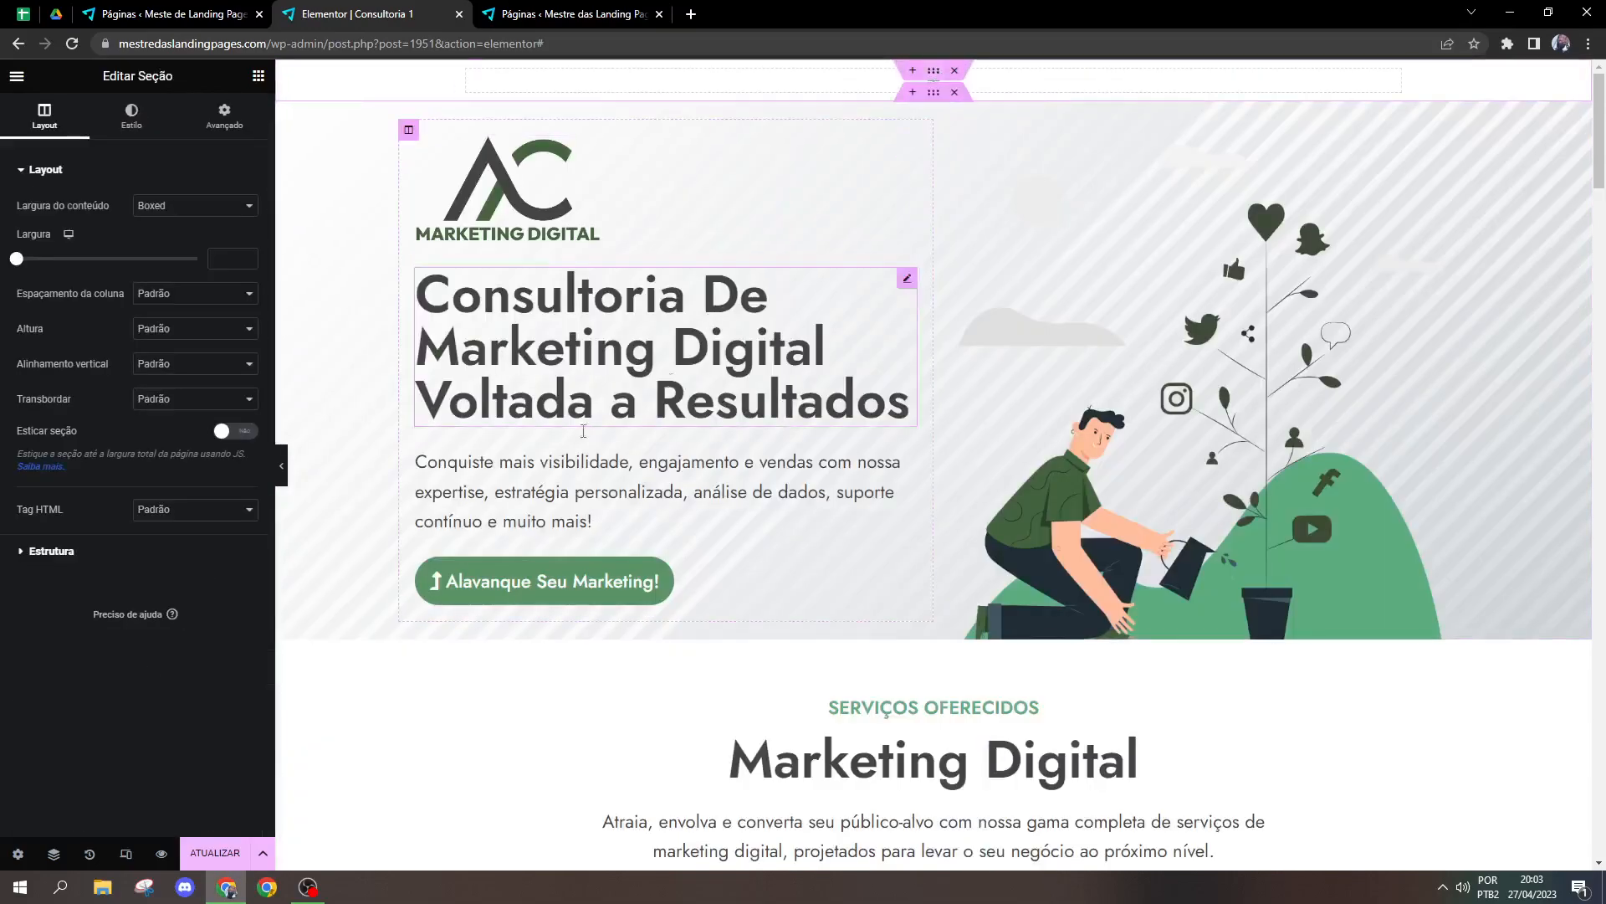
Step: Set the new section's height to Altura mínima with a minimum height of 850 px
left_click(154, 329)
left_click(155, 372)
left_click_drag(67, 390, 110, 385)
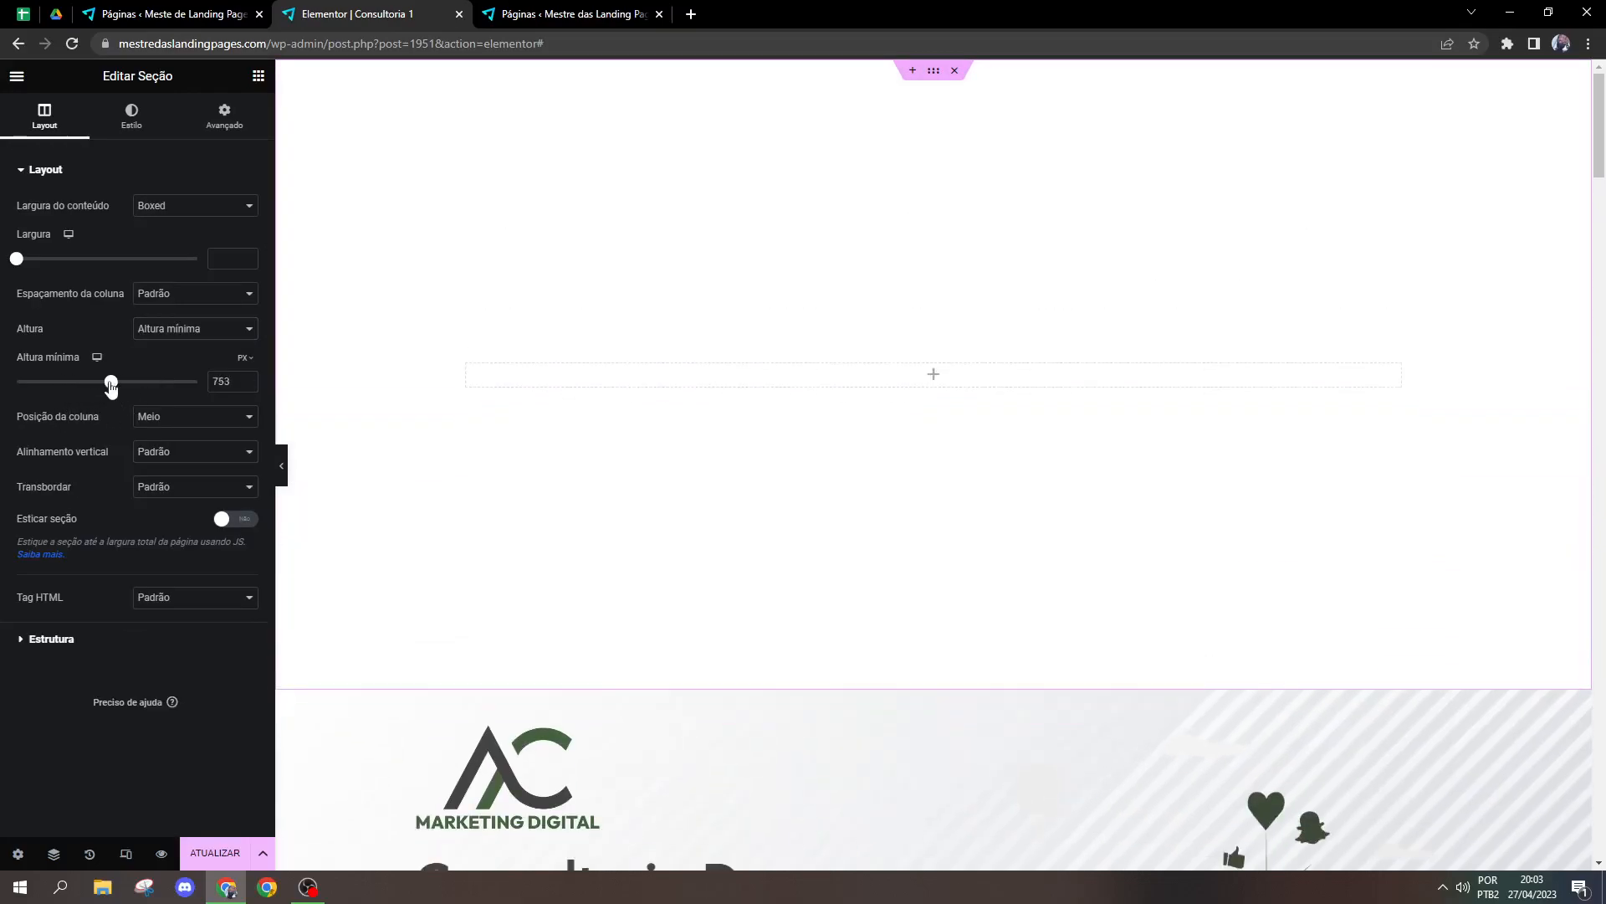
double_click(218, 381)
type("850")
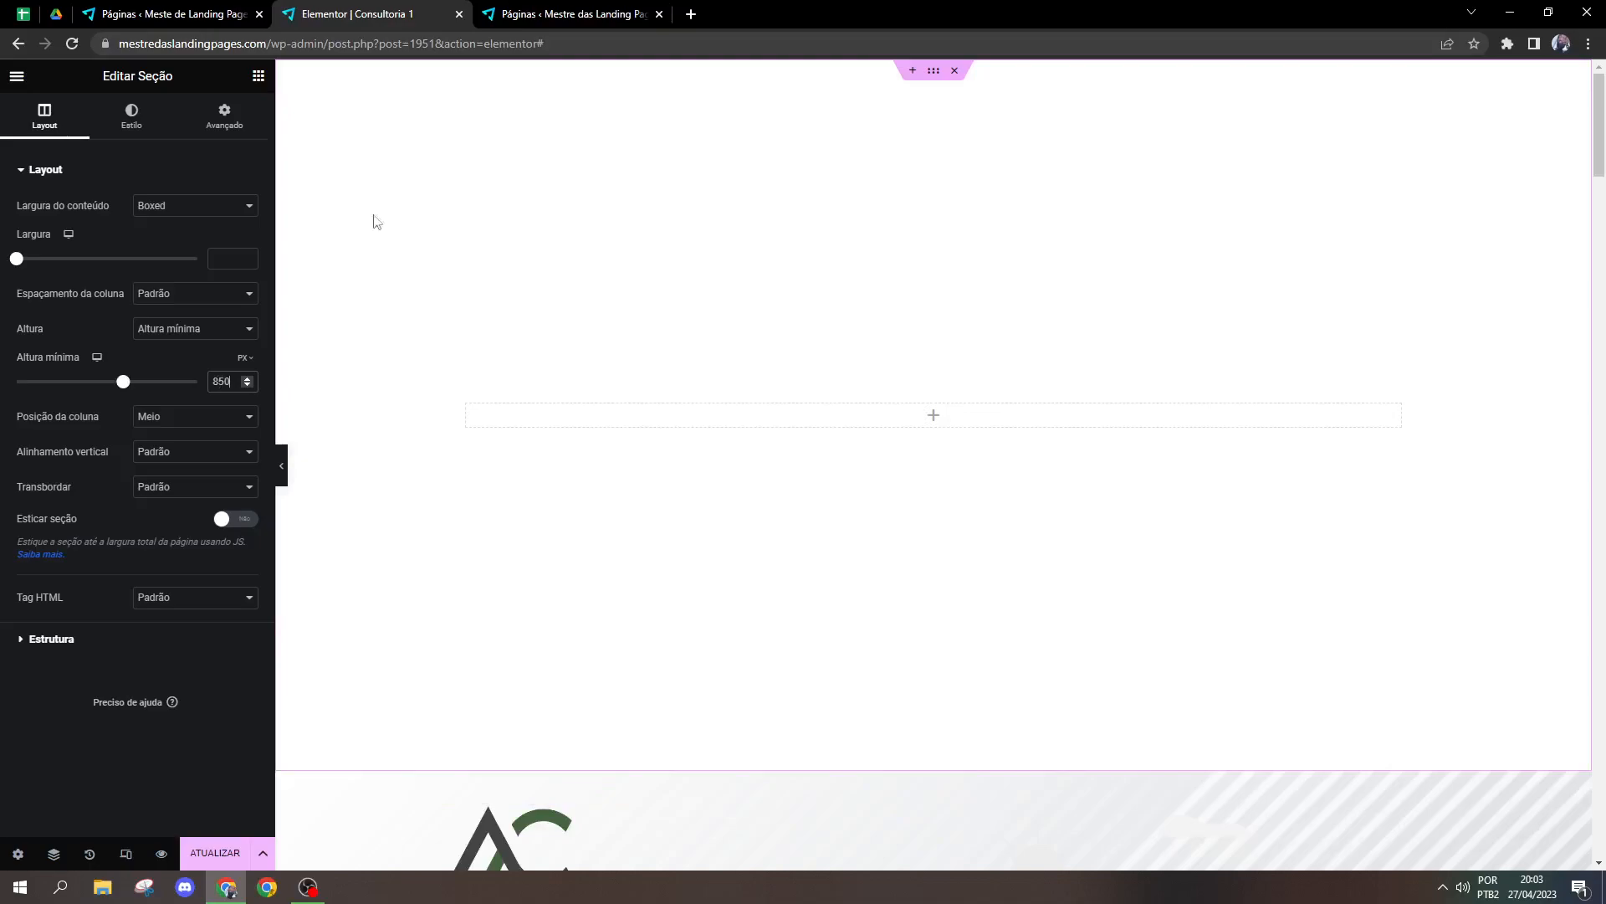
Step: Find the Vídeo widget among the available elements and place it in the empty column of the new section
left_click(258, 76)
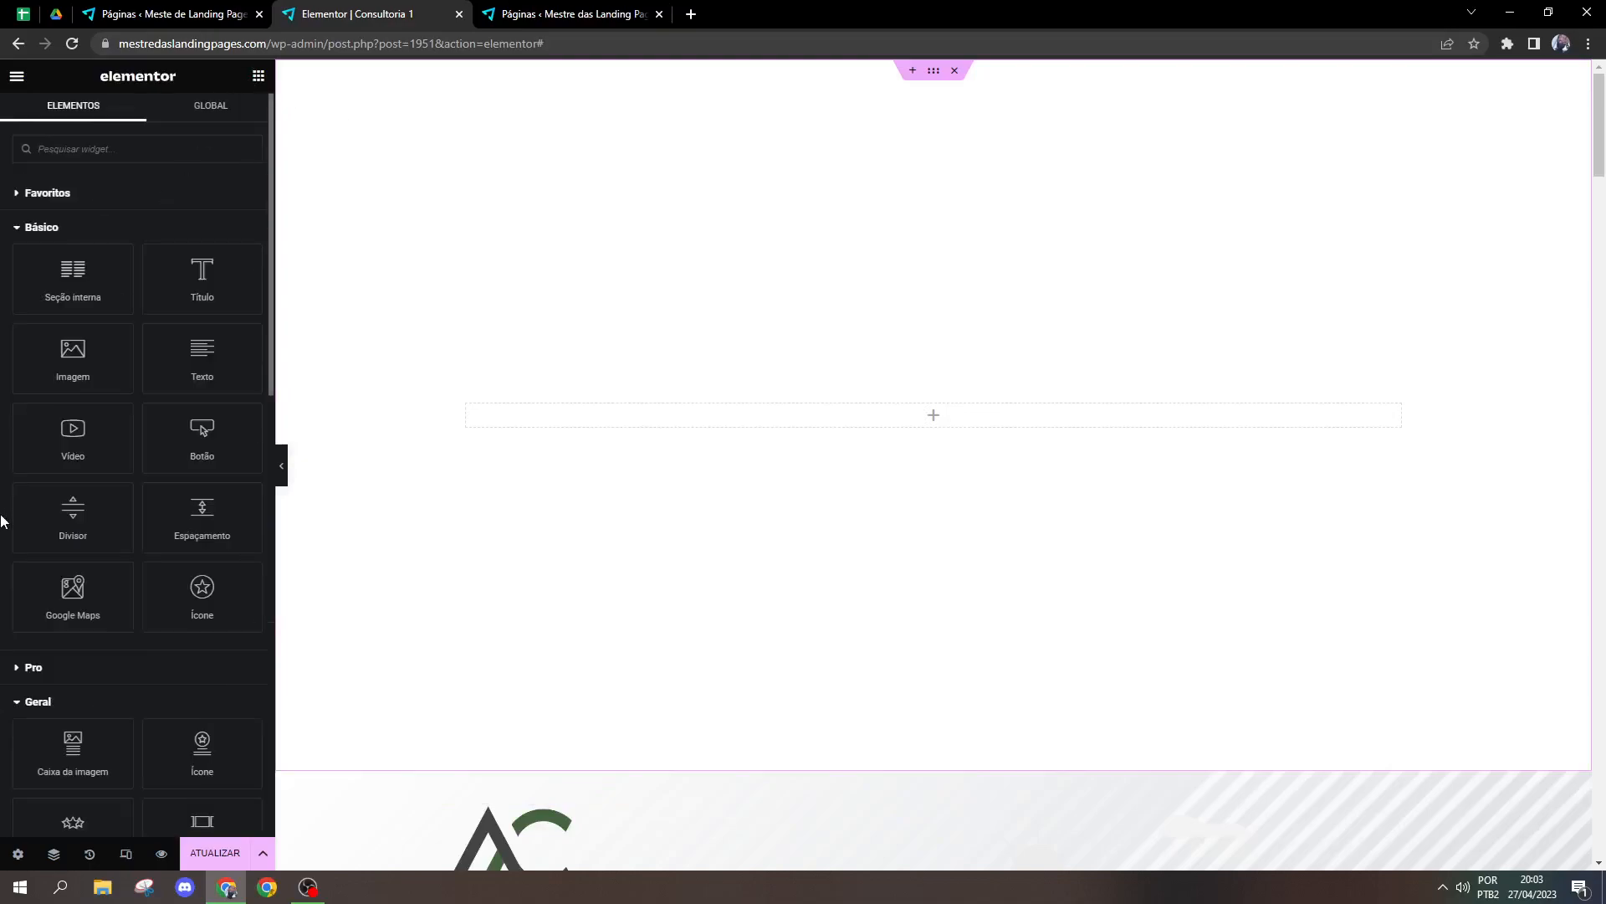
scroll(8, 578, "down", 1)
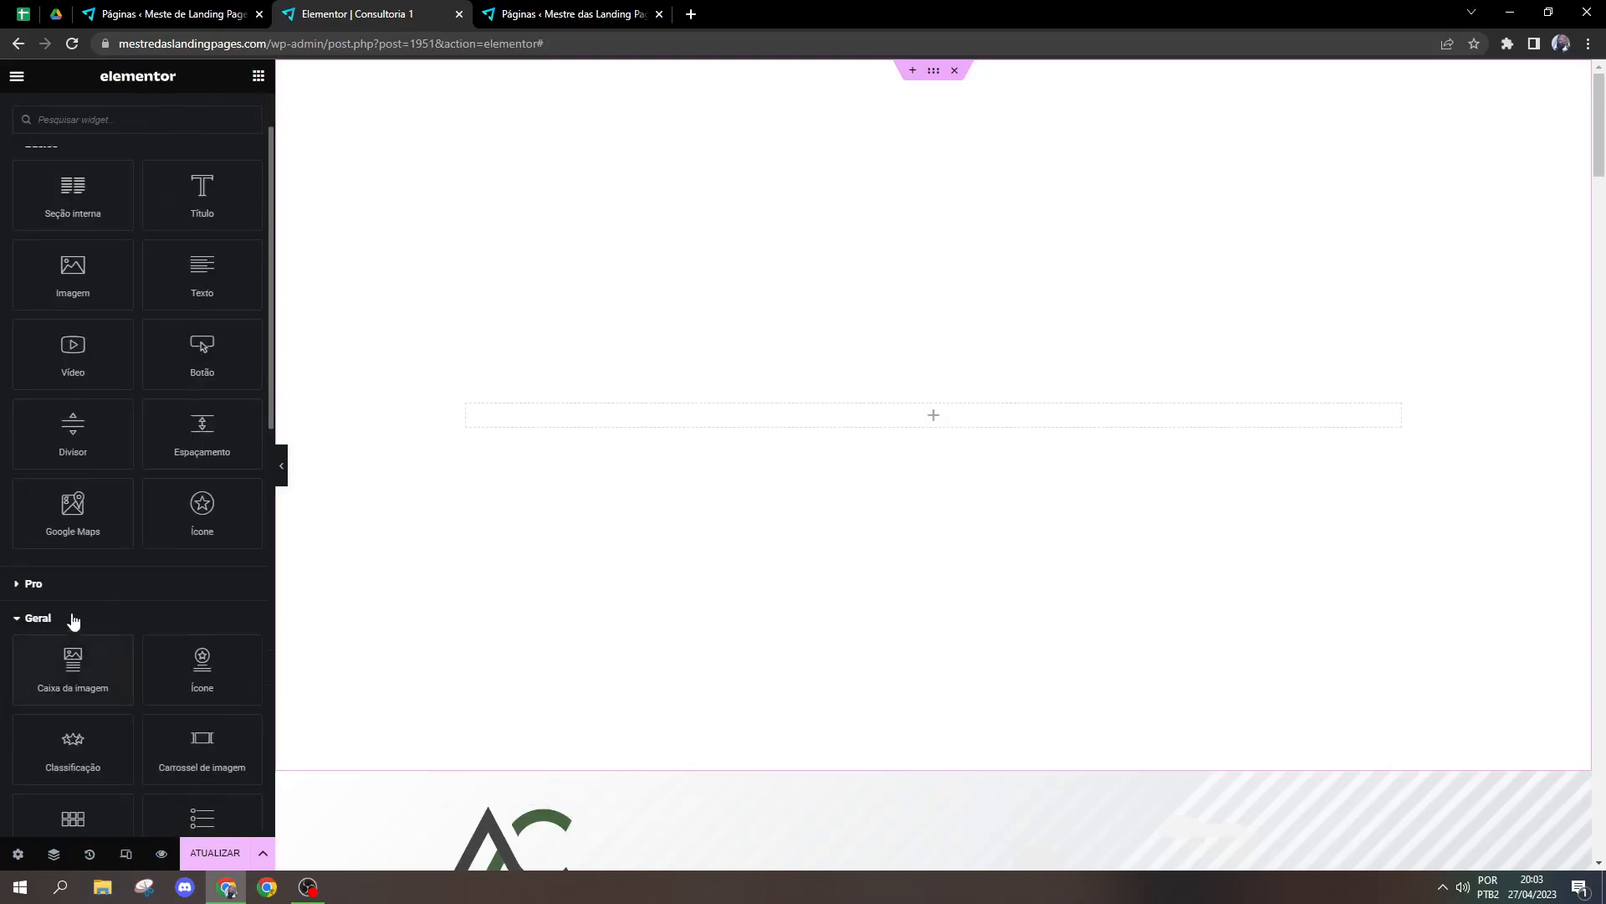
left_click(43, 588)
scroll(107, 617, "down", 4)
scroll(107, 616, "up", 5)
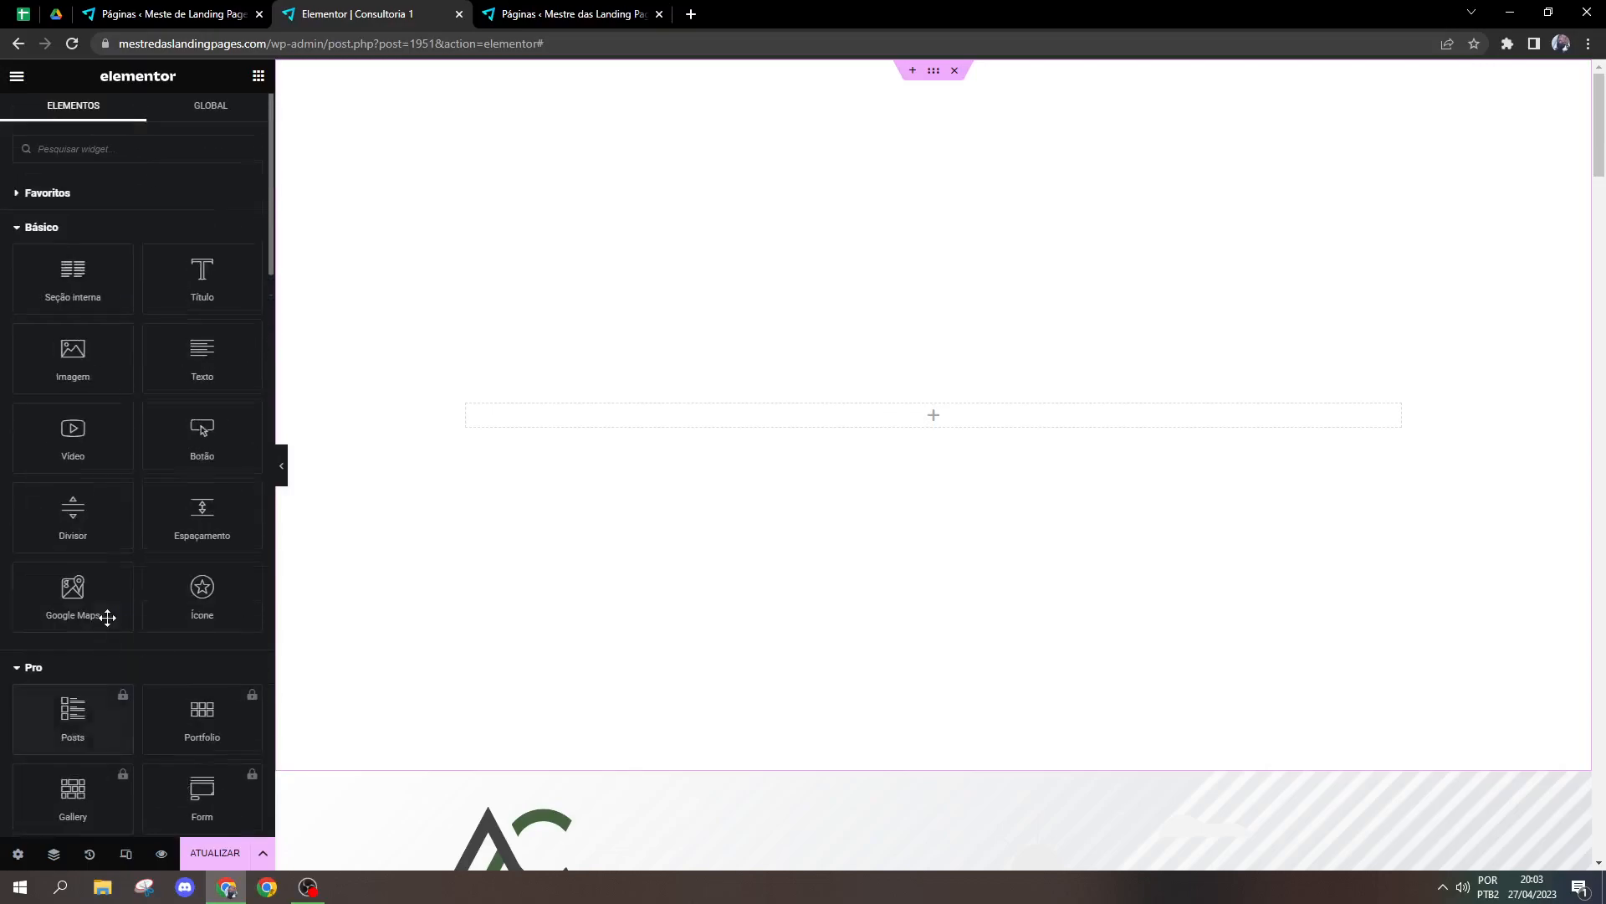
left_click(67, 674)
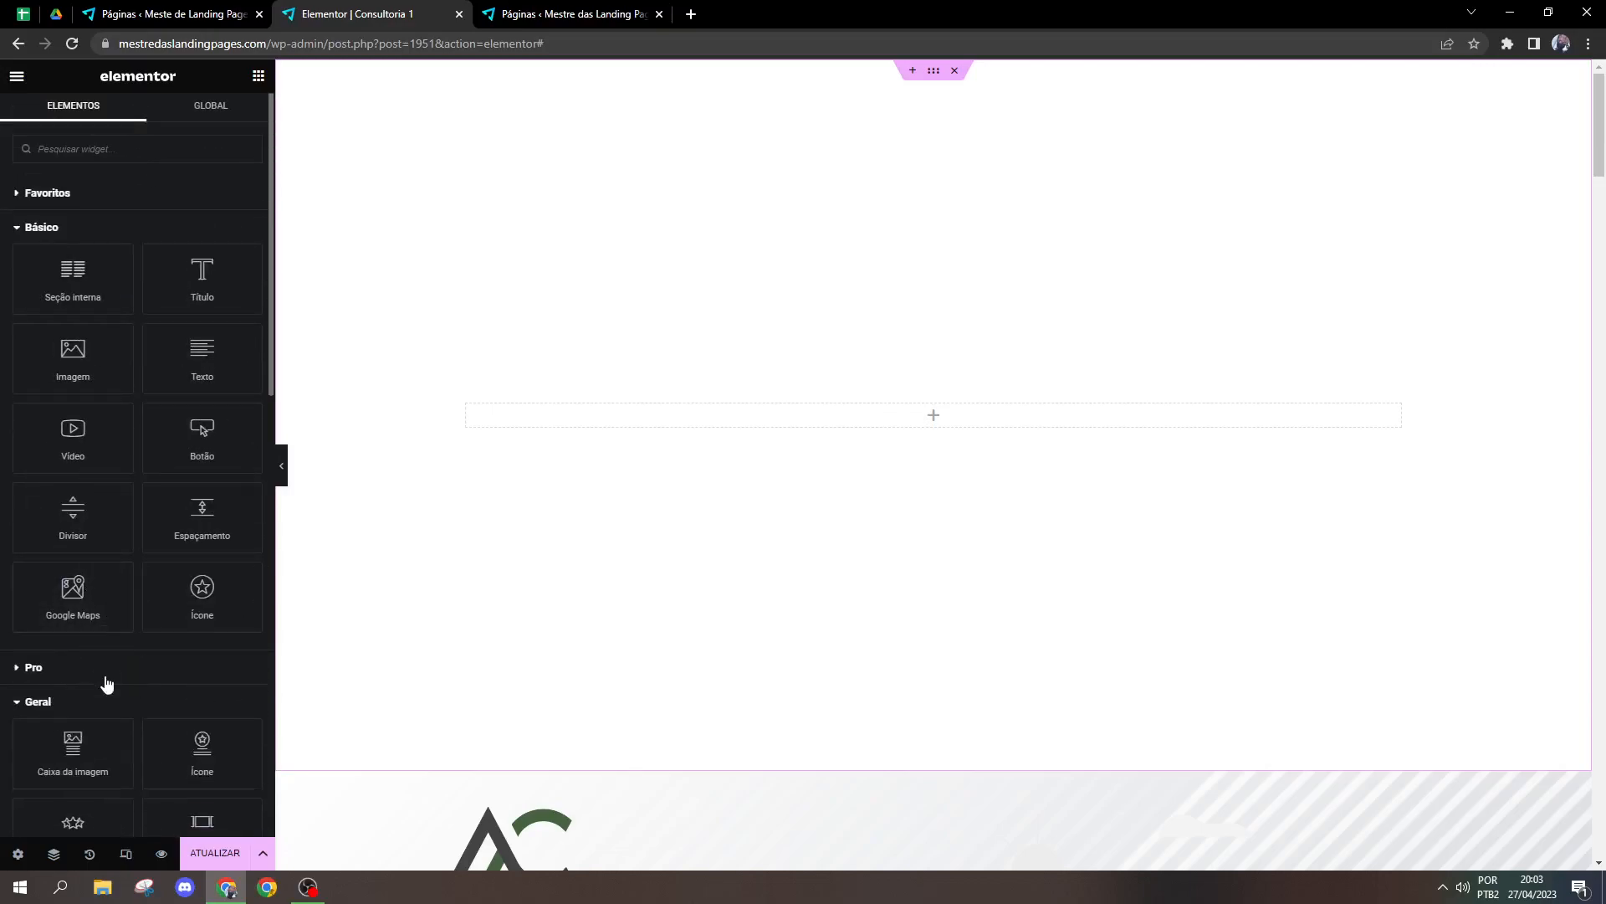
scroll(126, 661, "down", 2)
scroll(176, 623, "up", 1)
scroll(185, 586, "down", 3)
left_click_drag(270, 496, 259, 416)
scroll(84, 670, "up", 1)
left_click_drag(67, 439, 644, 432)
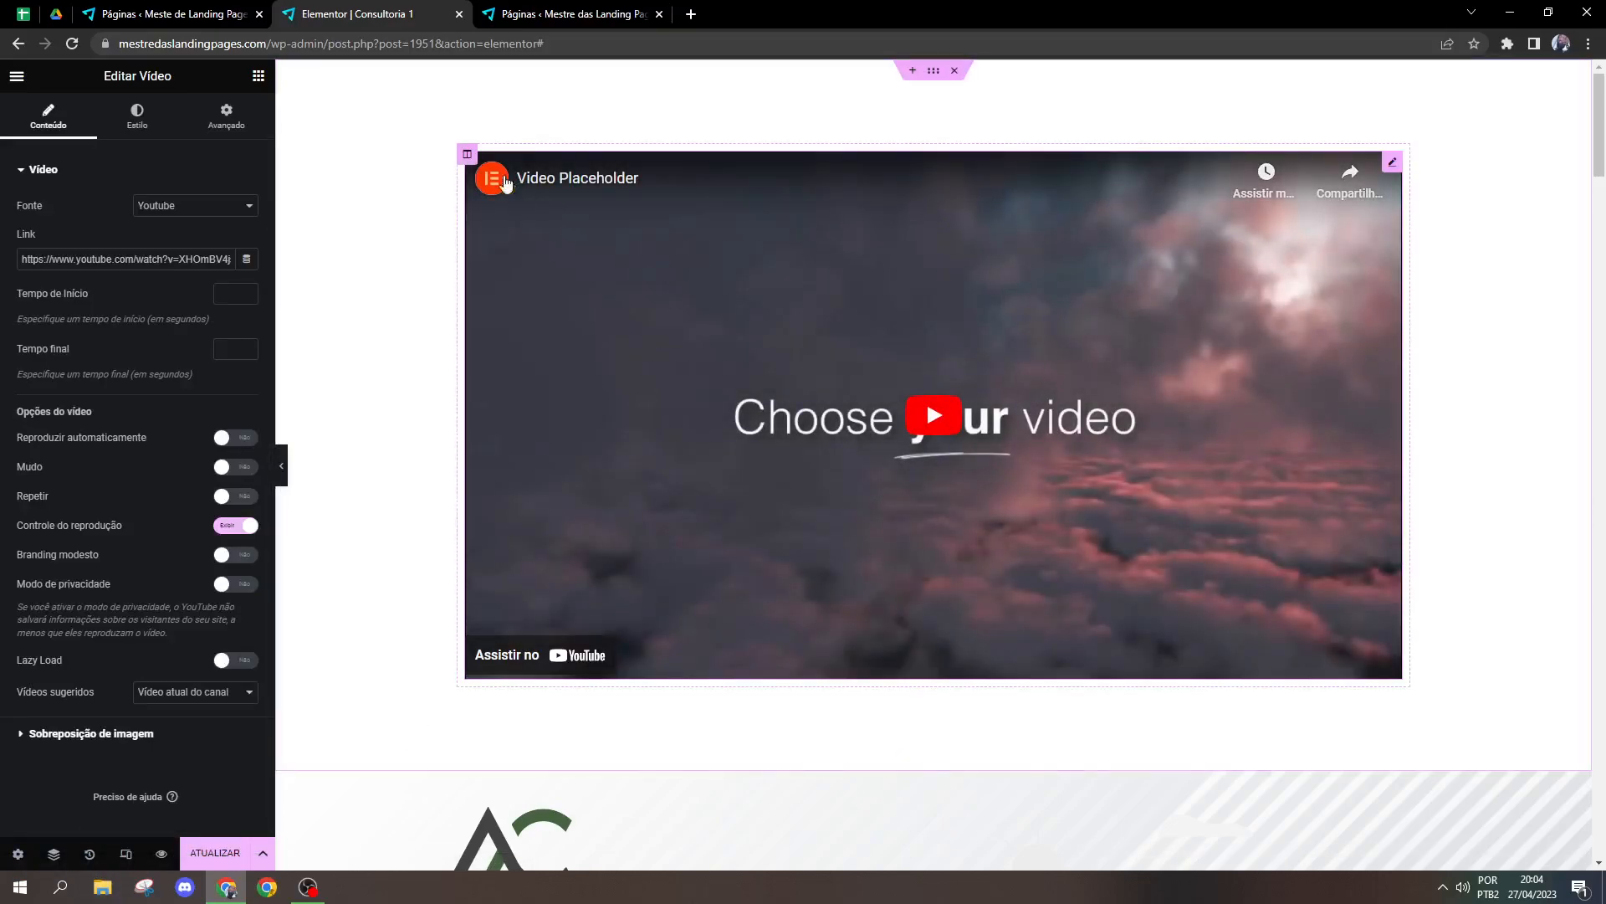
Step: Set the video column's margin to 20 px on all sides and open the video widget's settings
left_click(467, 154)
left_click(224, 123)
left_click(199, 223)
type("20")
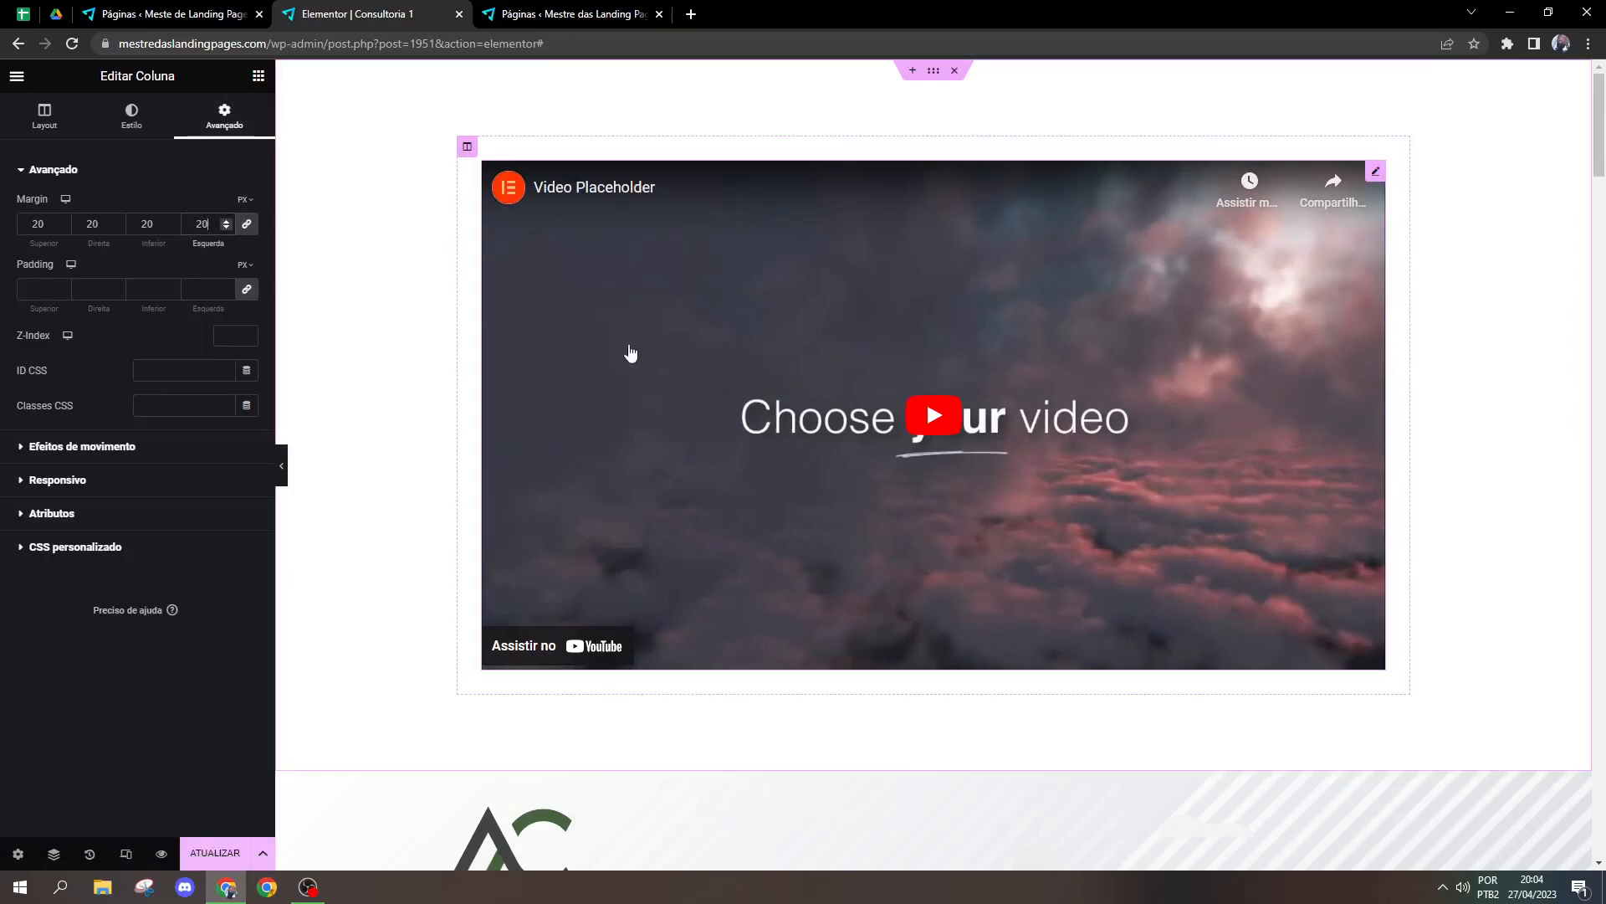
left_click(1376, 173)
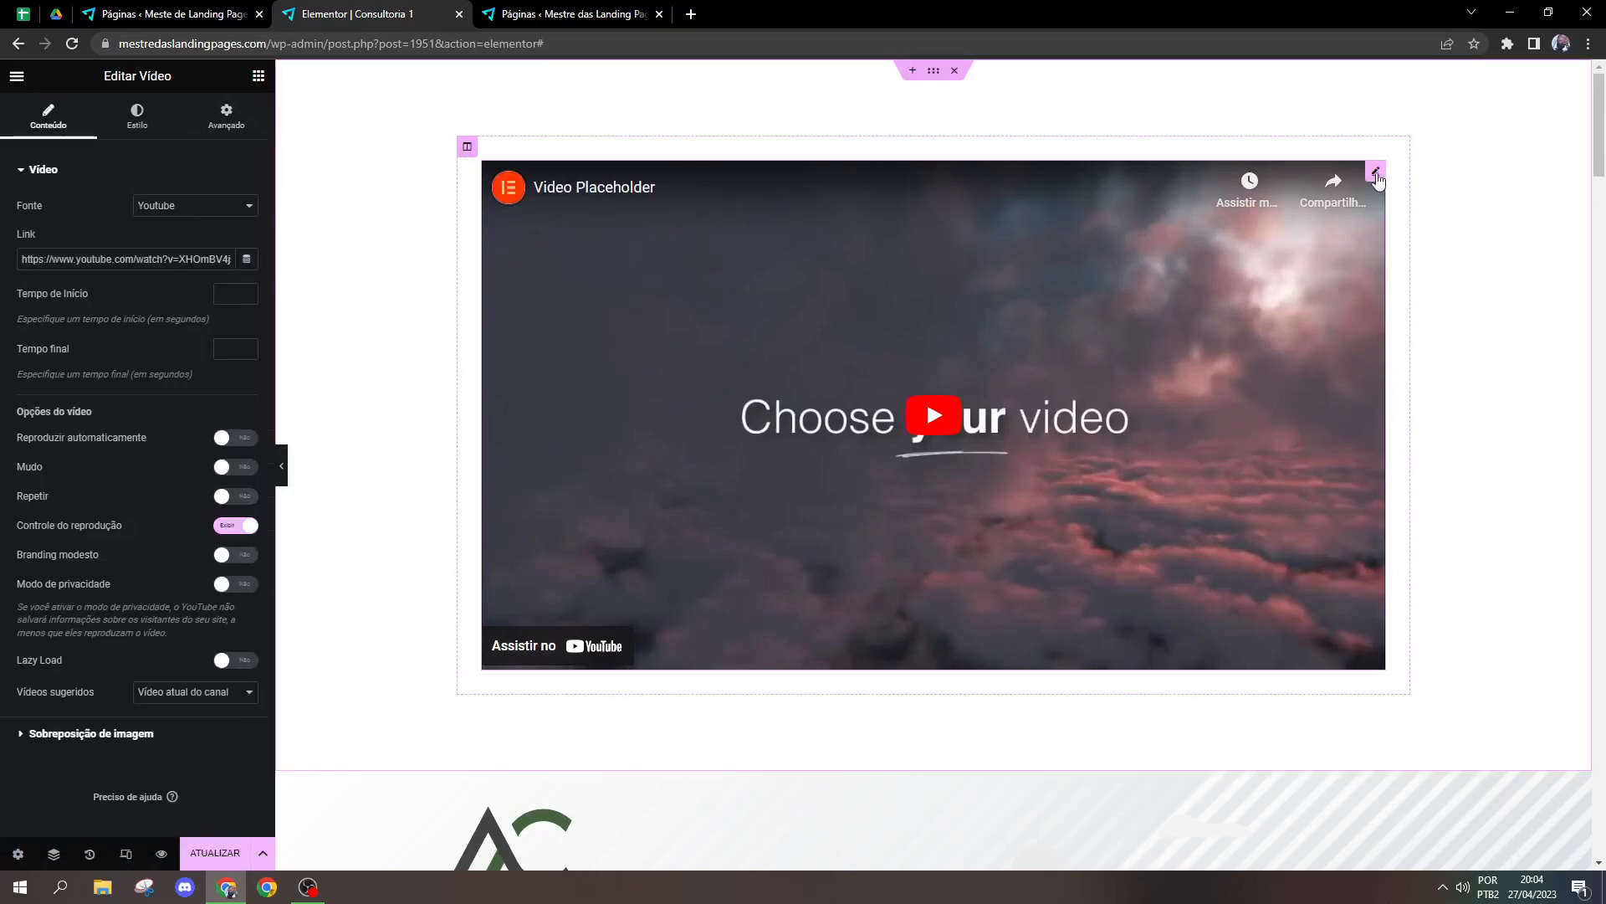
Step: Try the video background type on the hero section and restore its classic image background
left_click_drag(1600, 126, 1604, 184)
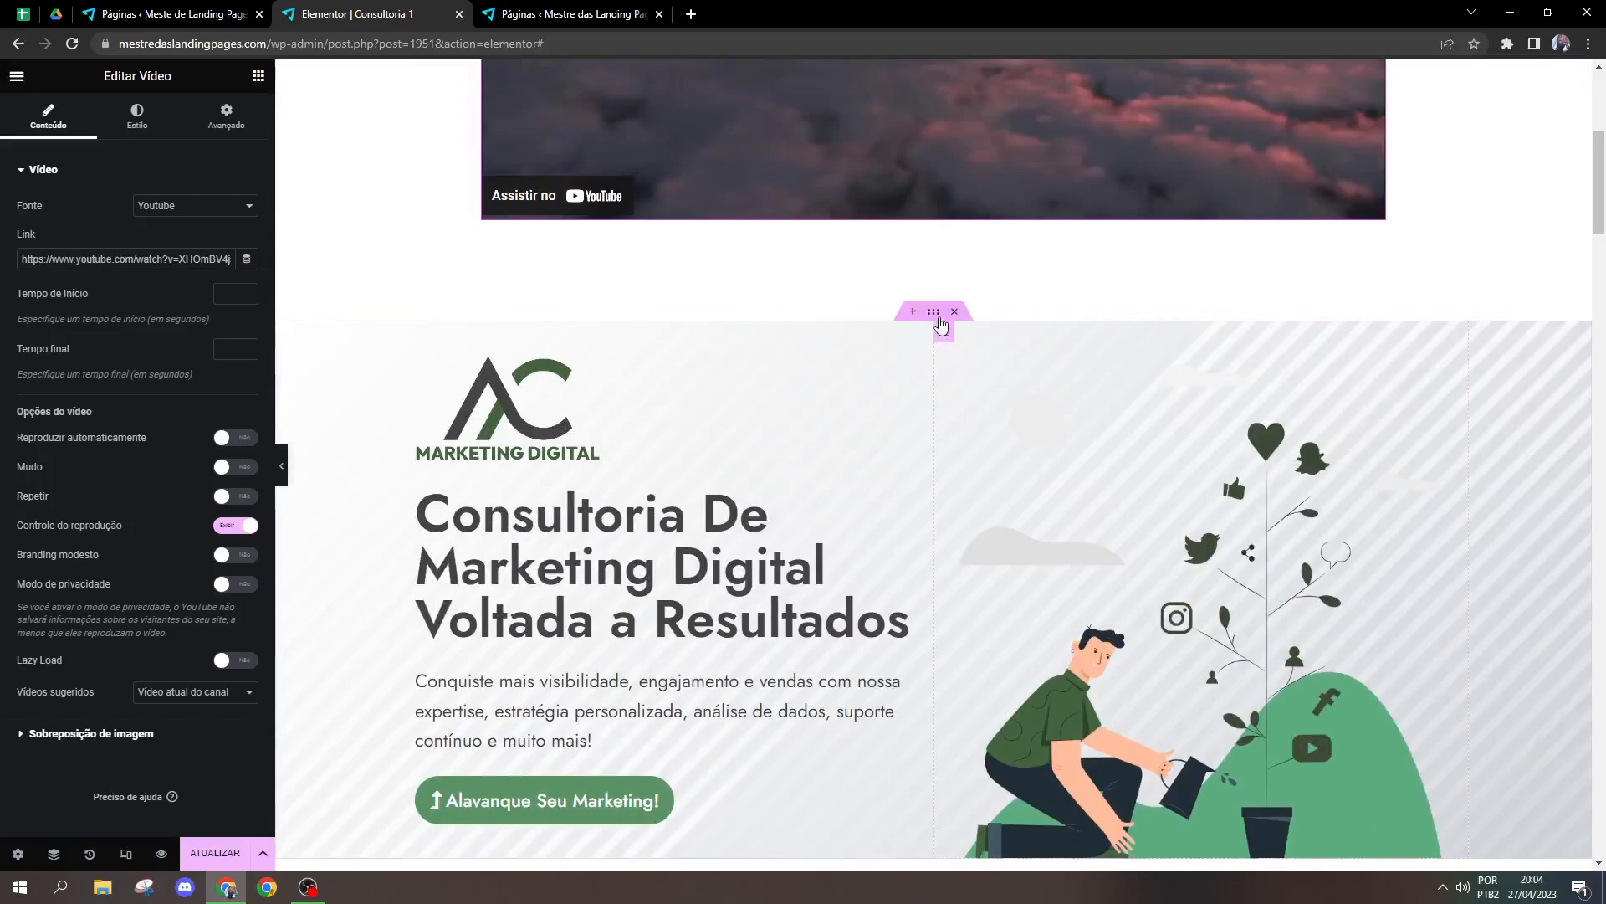
left_click(934, 311)
left_click(154, 130)
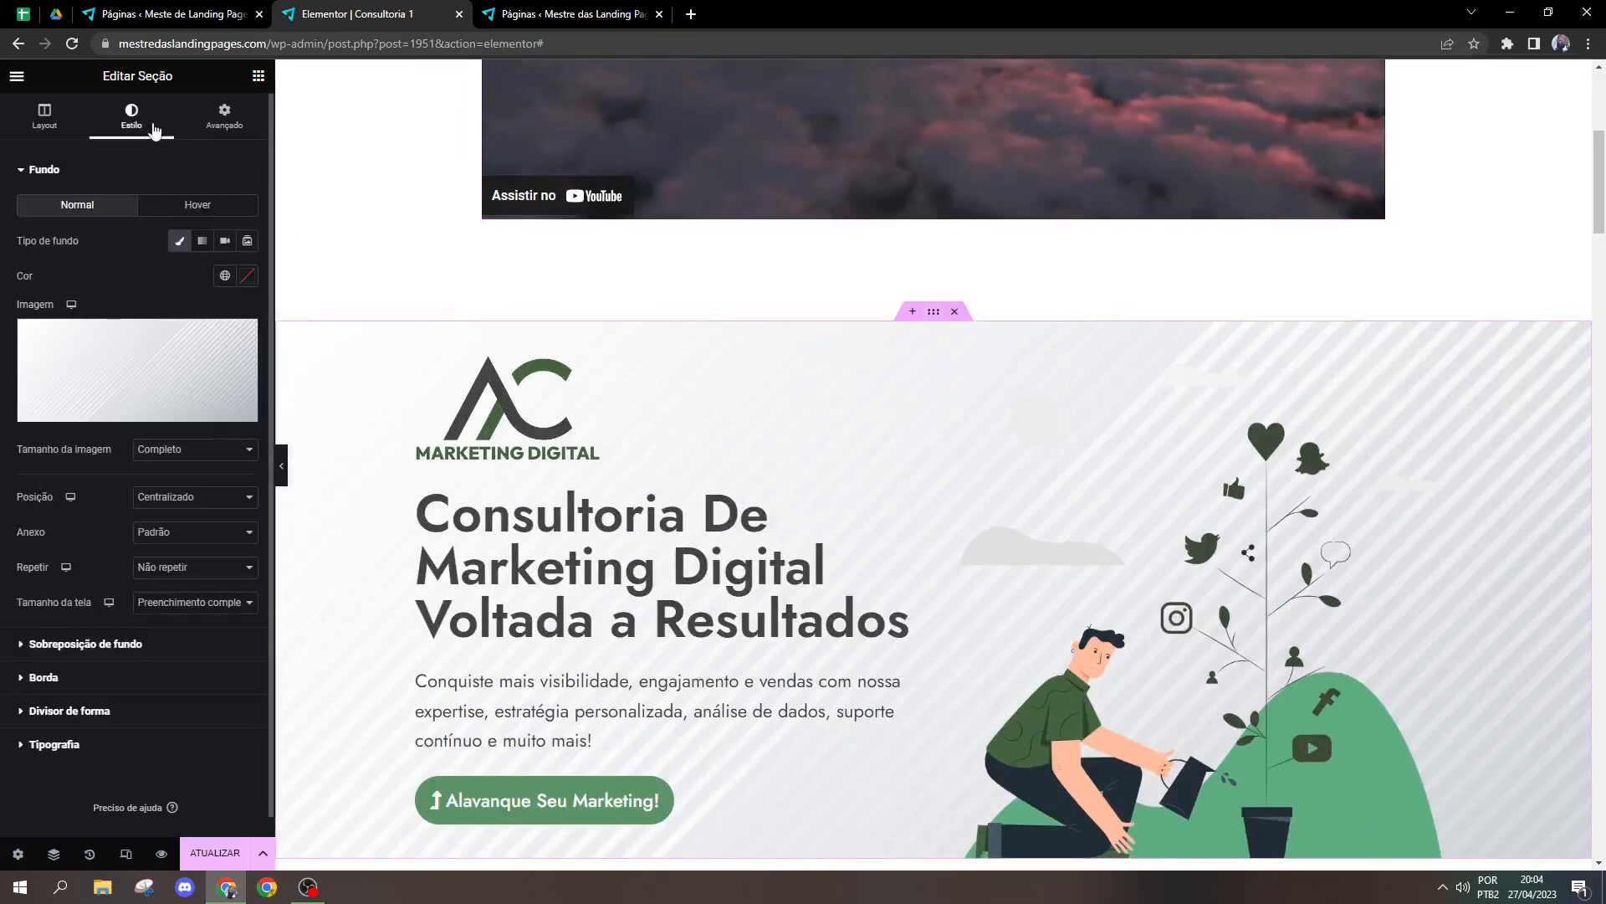
left_click(226, 241)
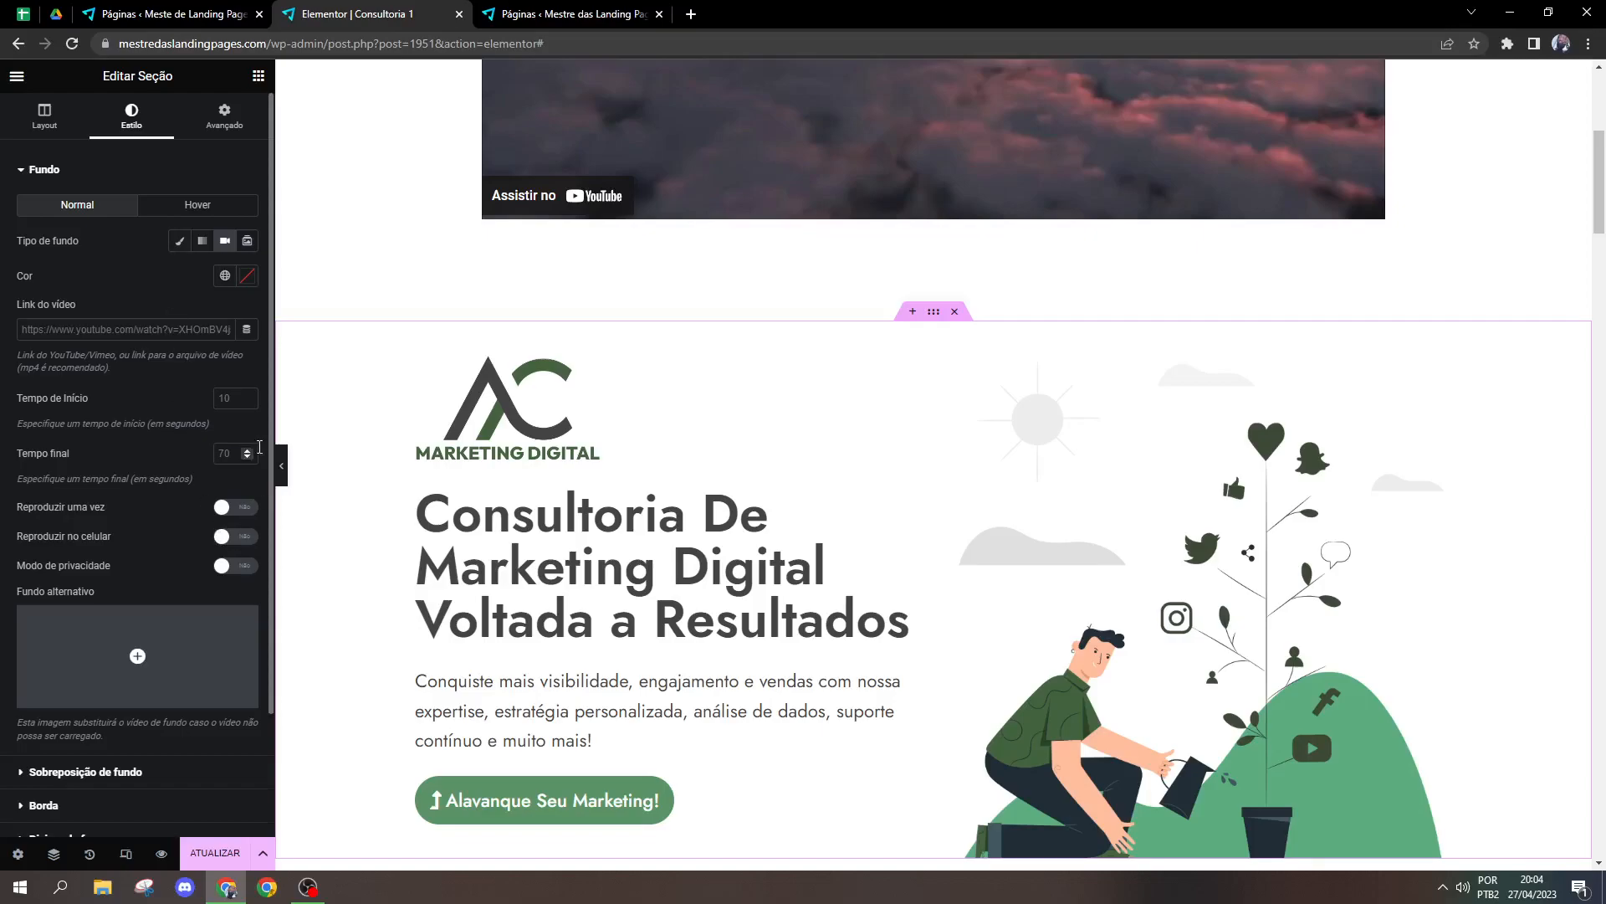
left_click(180, 241)
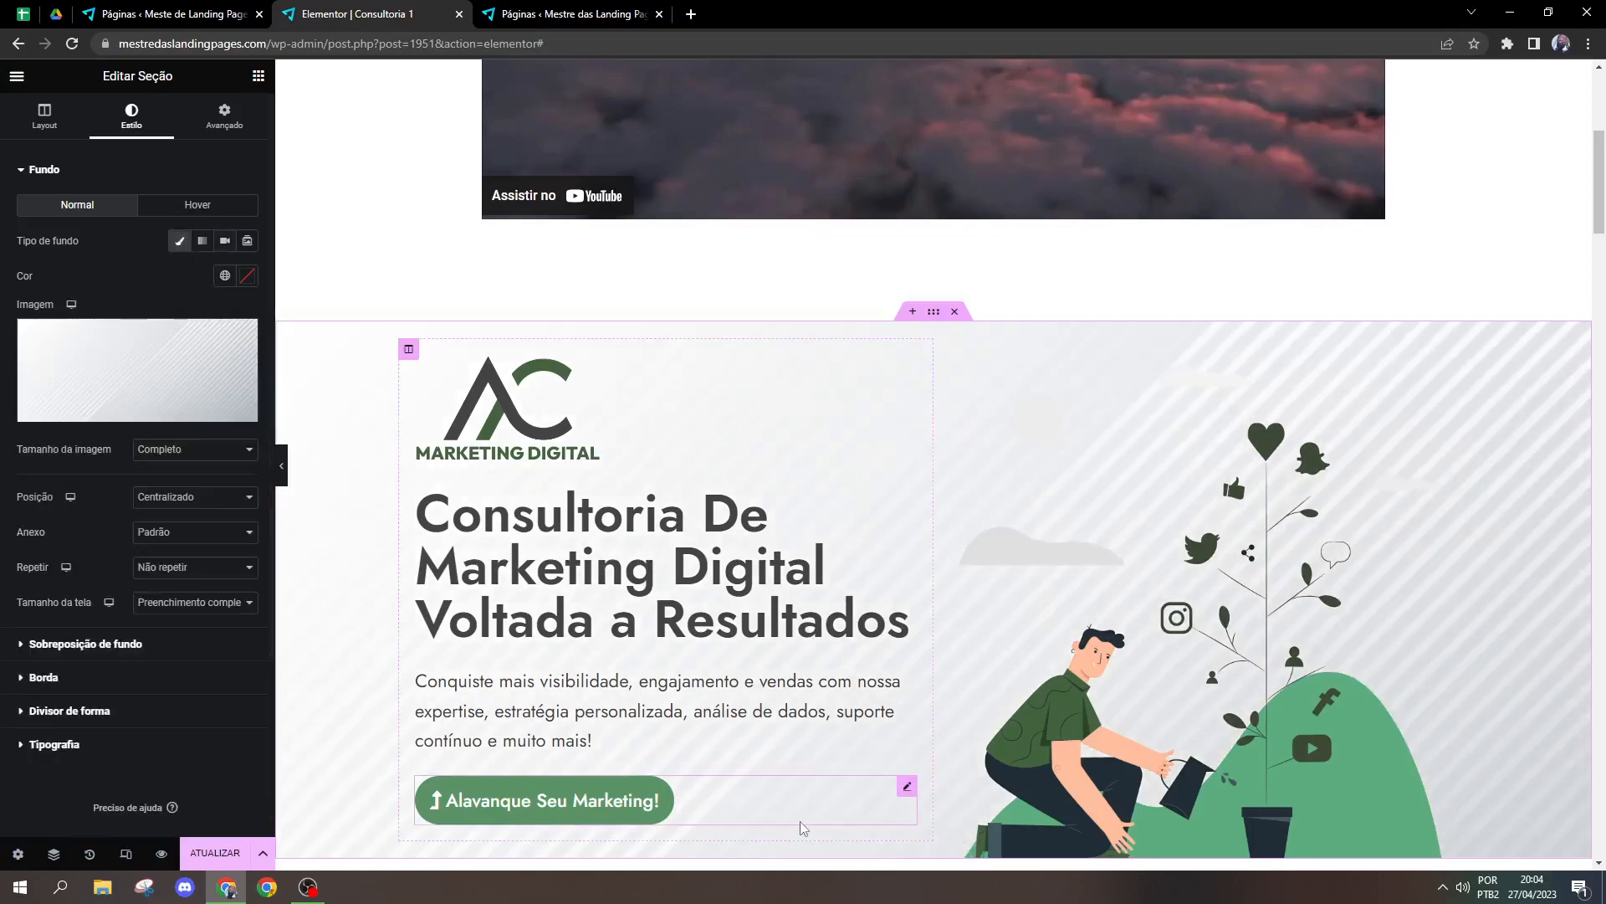
scroll(1040, 736, "up", 3)
scroll(1037, 753, "up", 2)
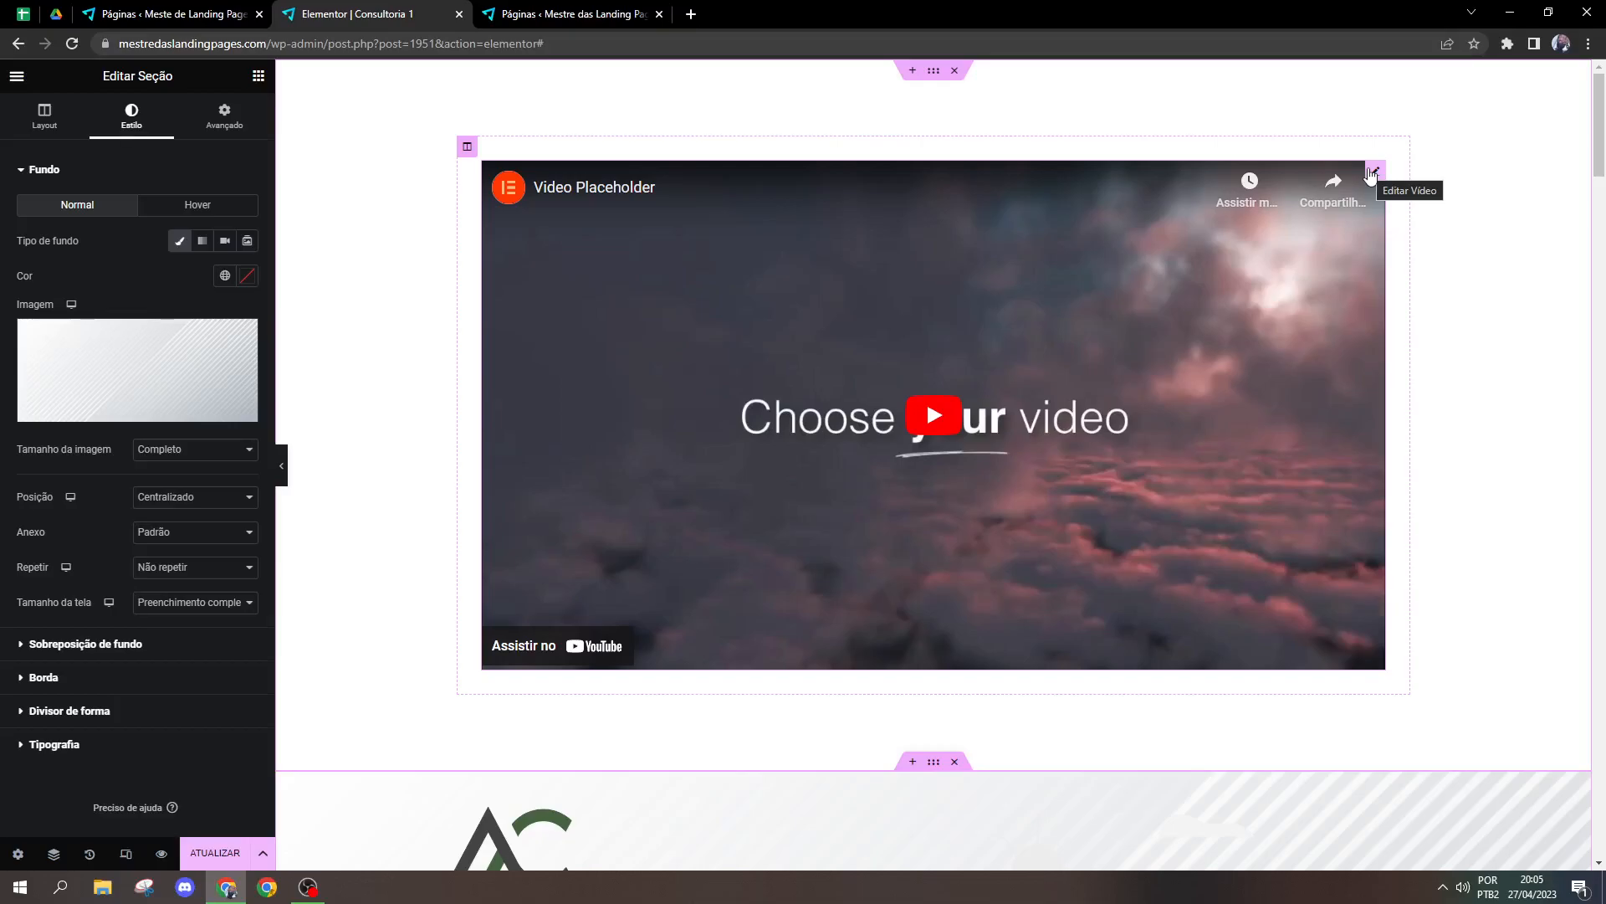
Step: Try the video widget's Auto-hospedado source, look at its media library picker, and return the source to Youtube
left_click(1373, 172)
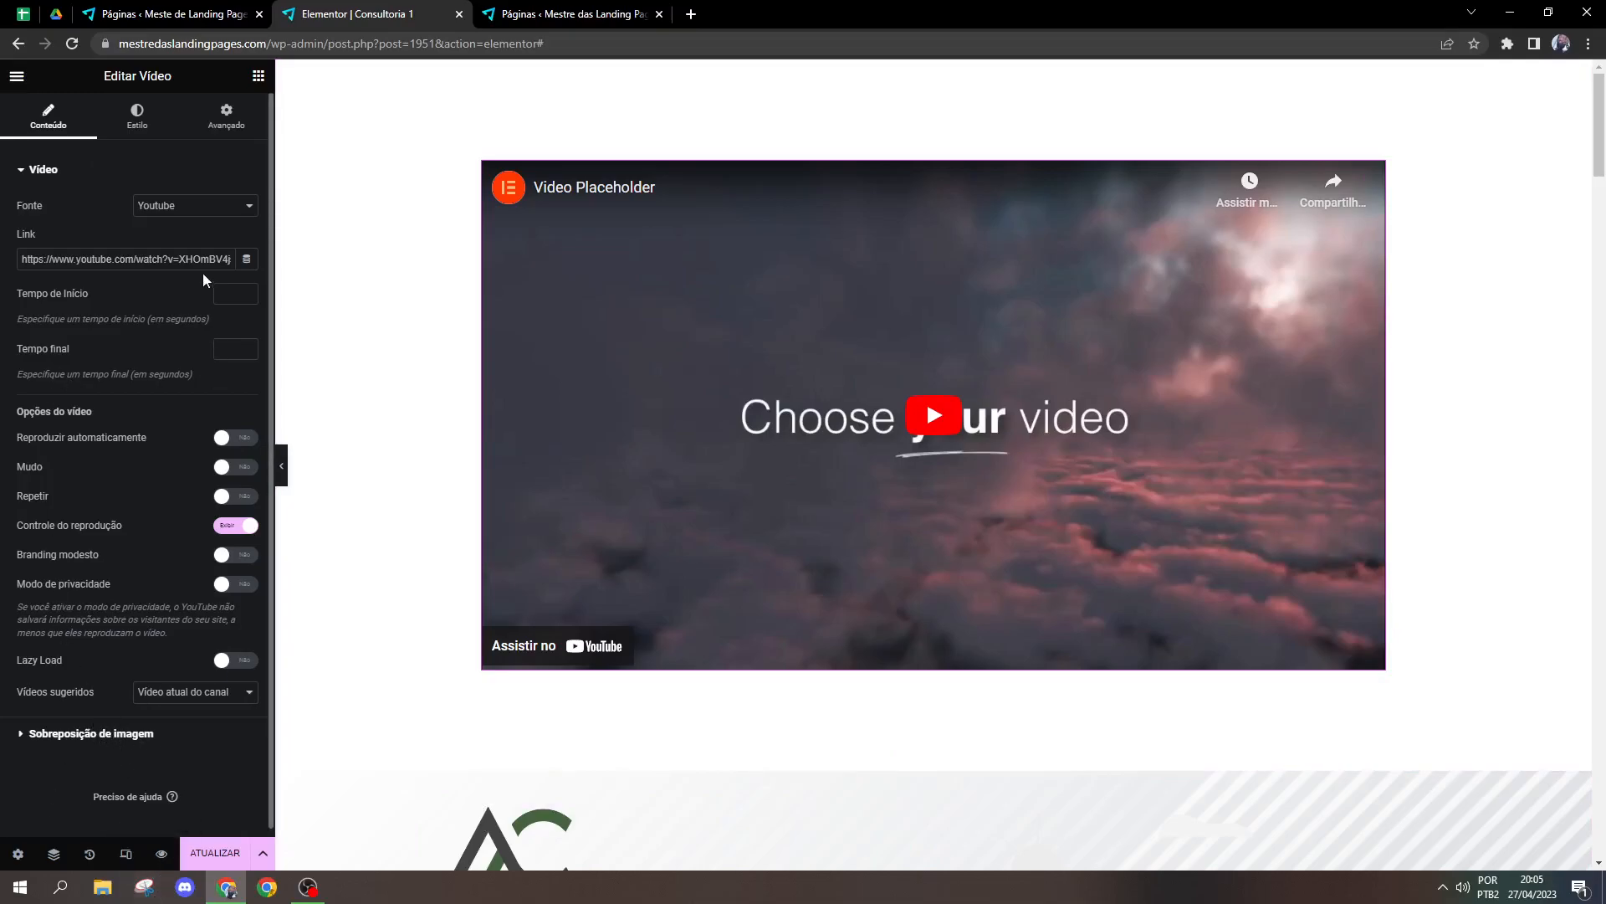
left_click(197, 210)
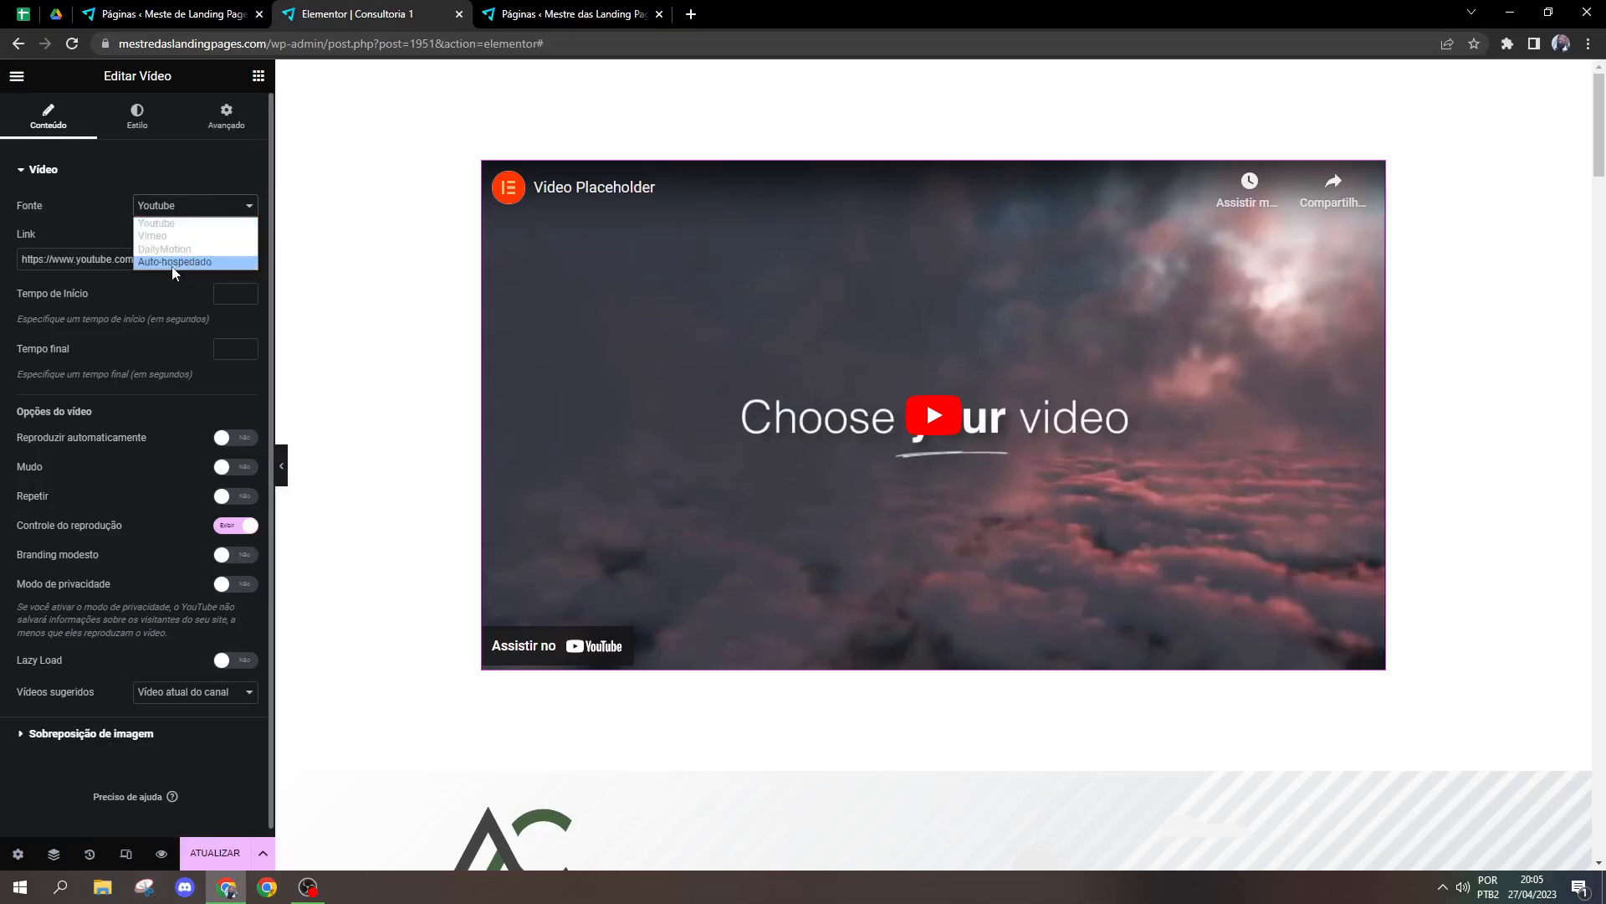
left_click(93, 196)
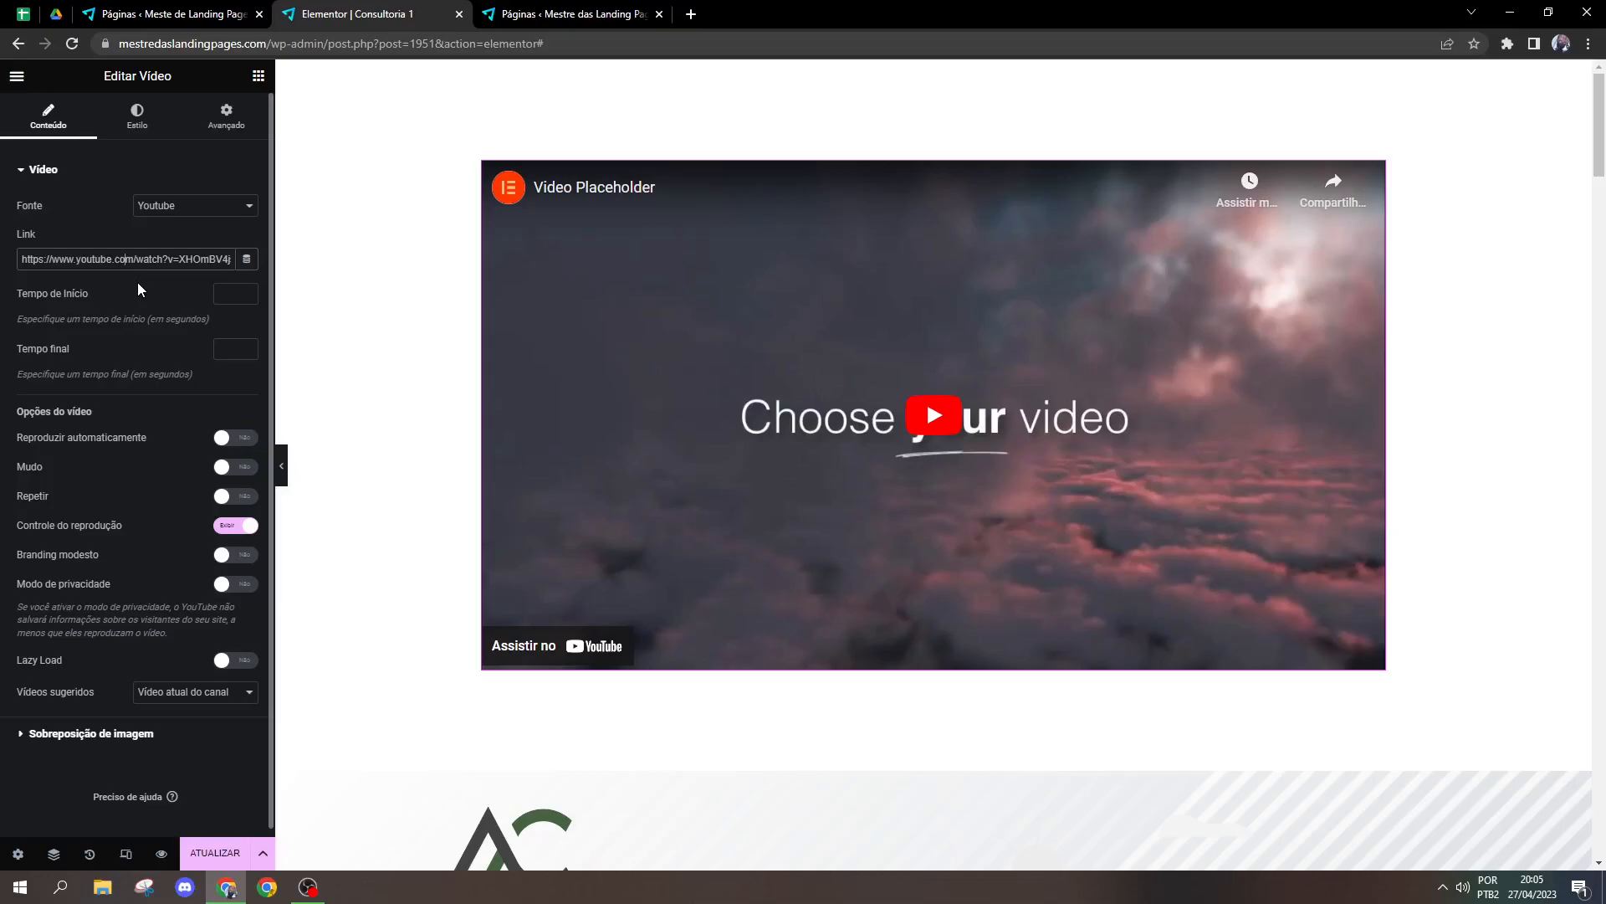
left_click(184, 205)
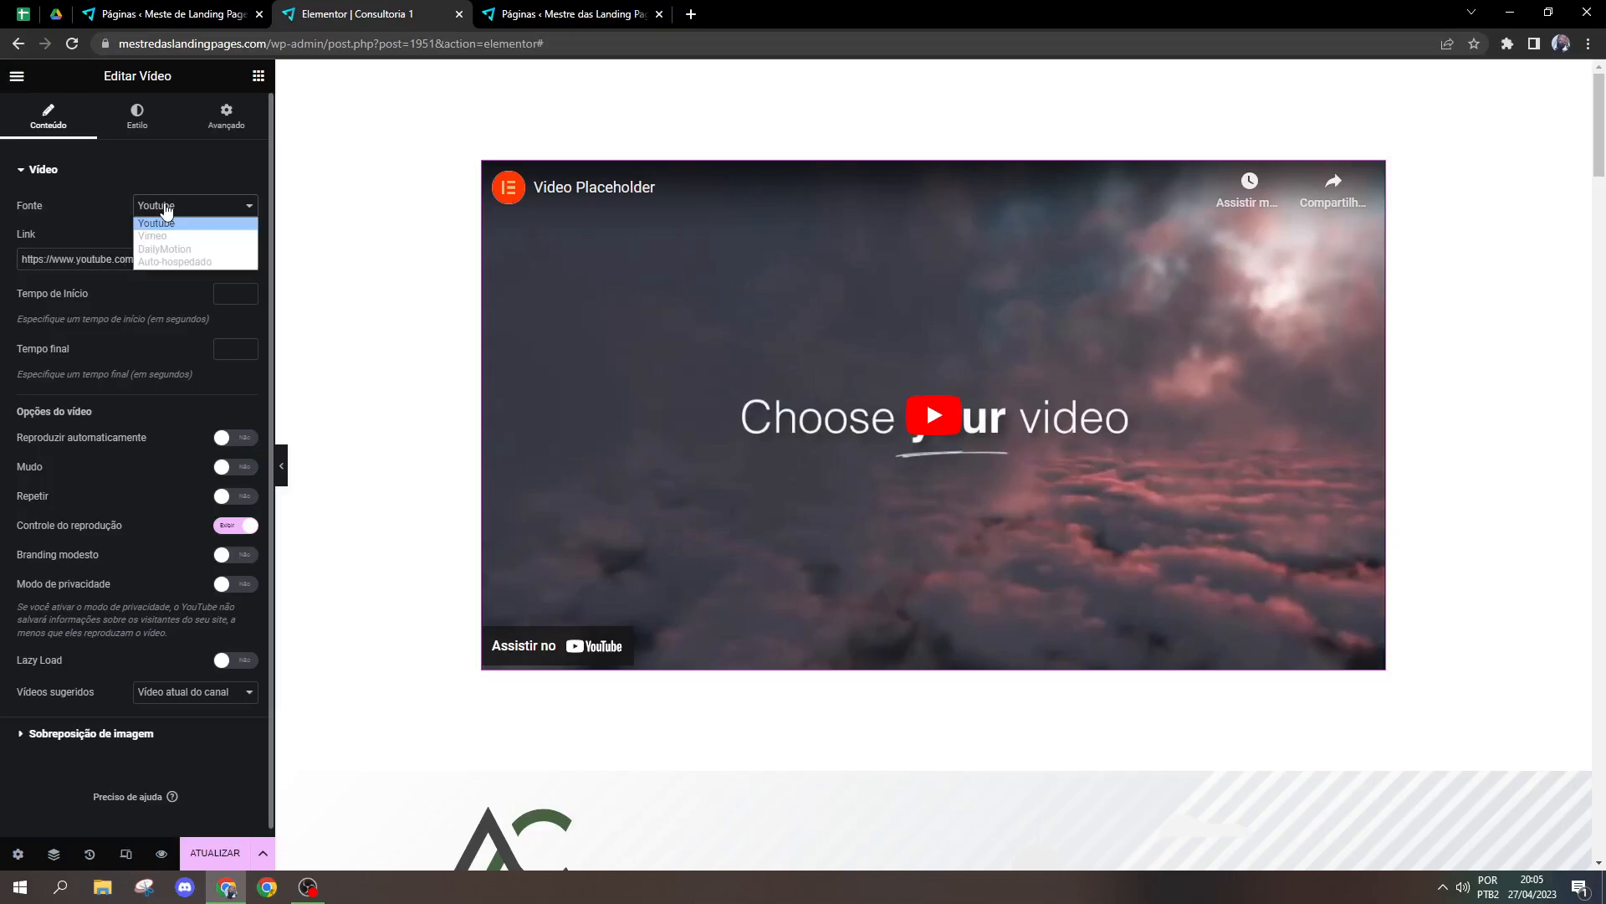
left_click(184, 264)
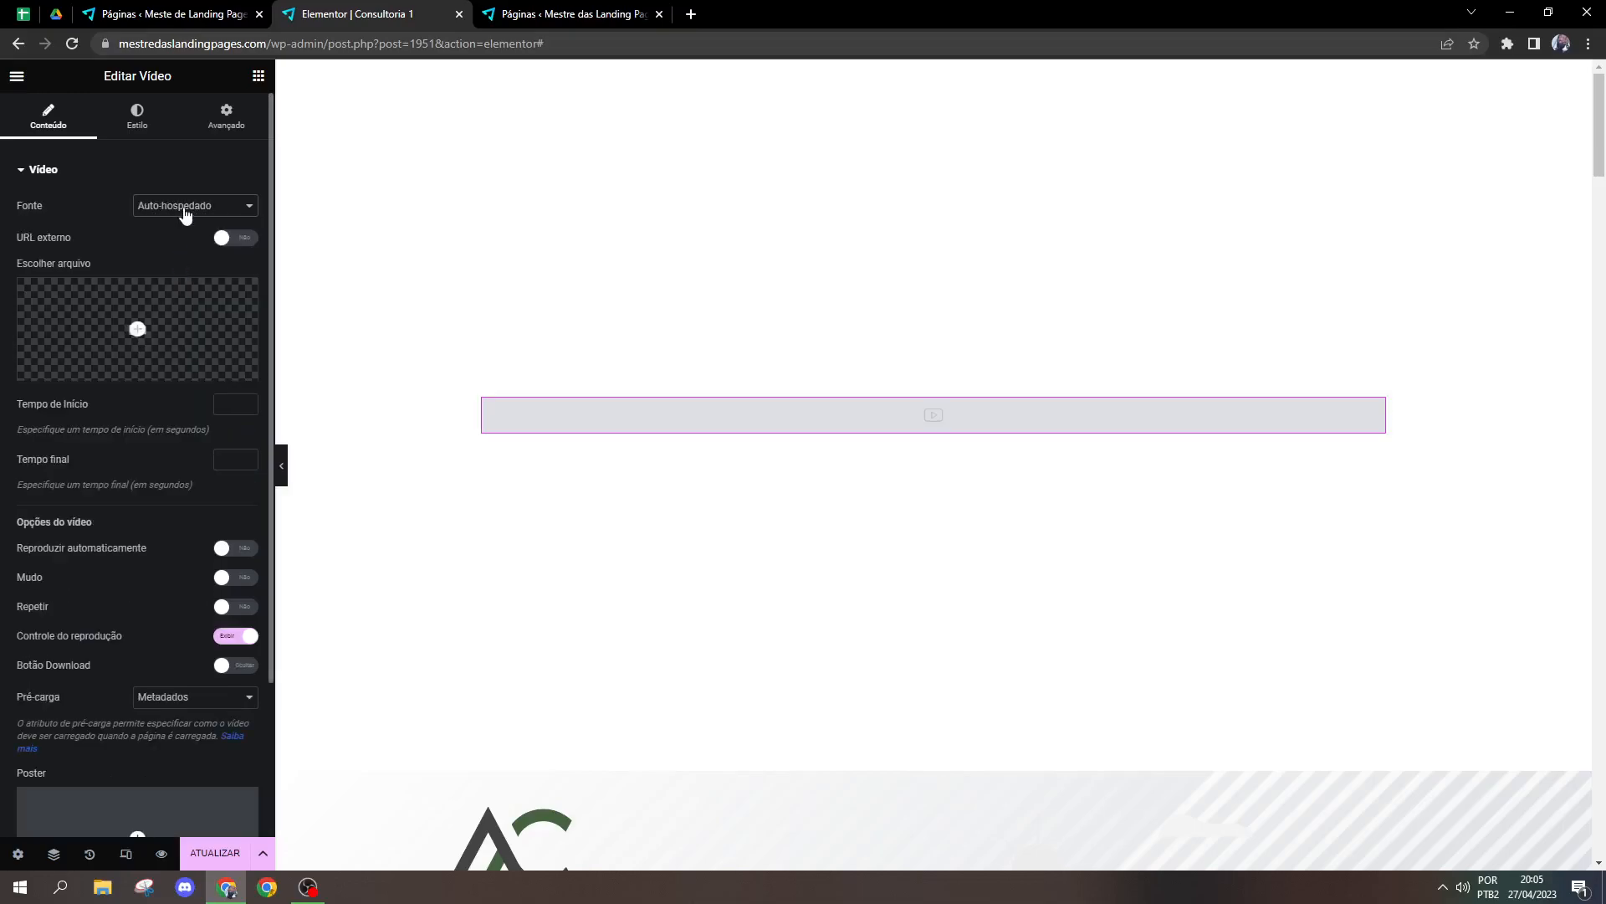
left_click(186, 207)
left_click(159, 262)
left_click(128, 346)
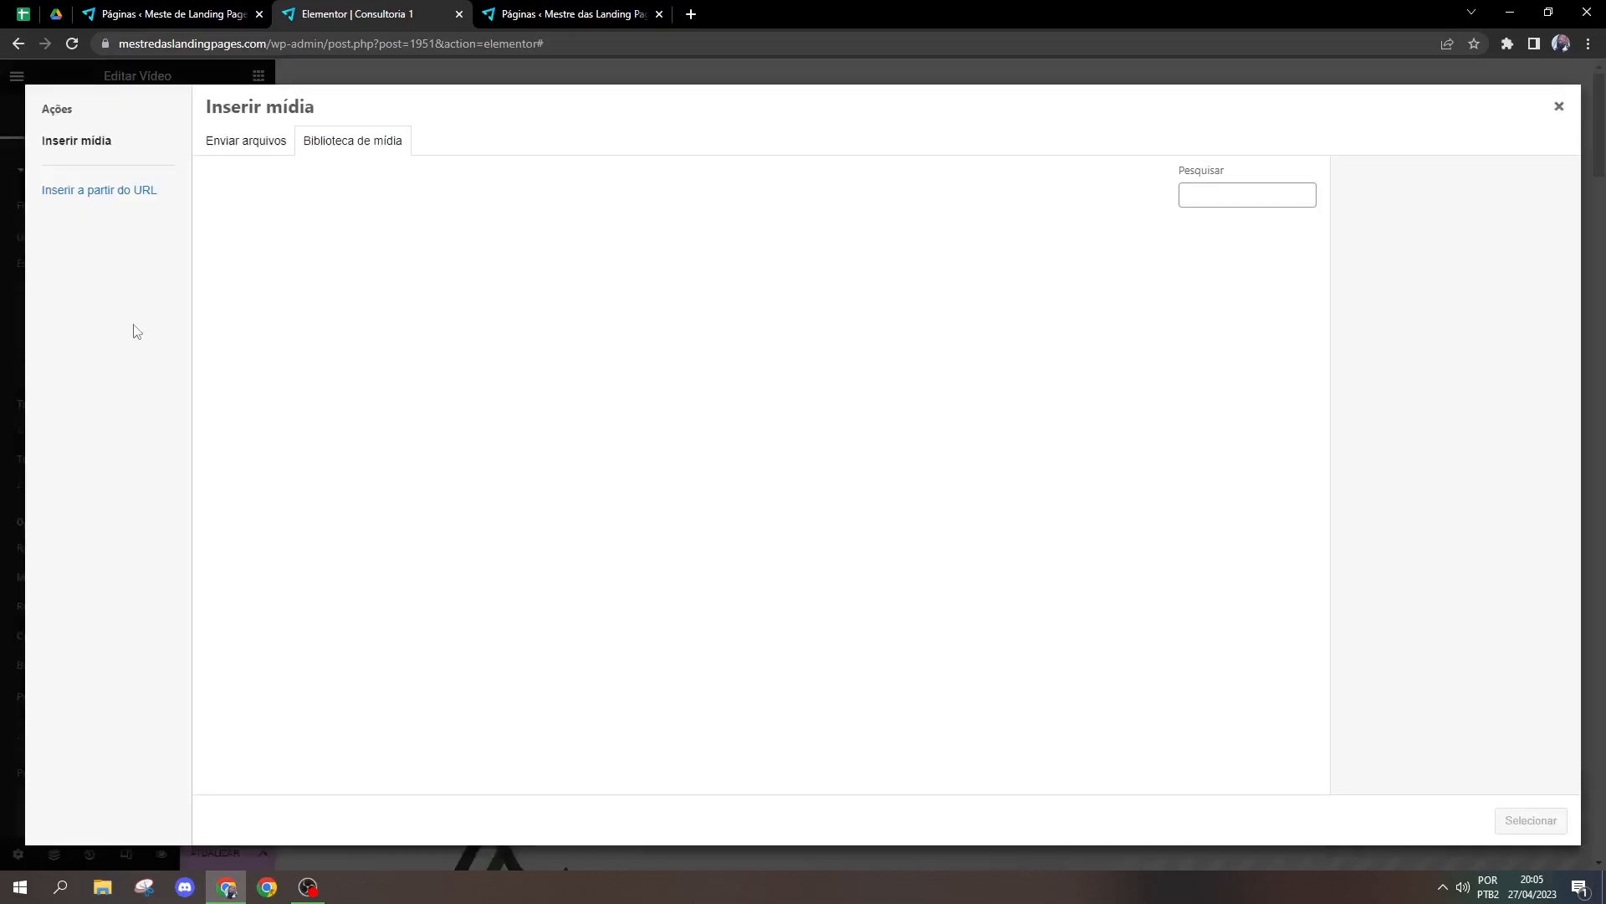
key("Escape")
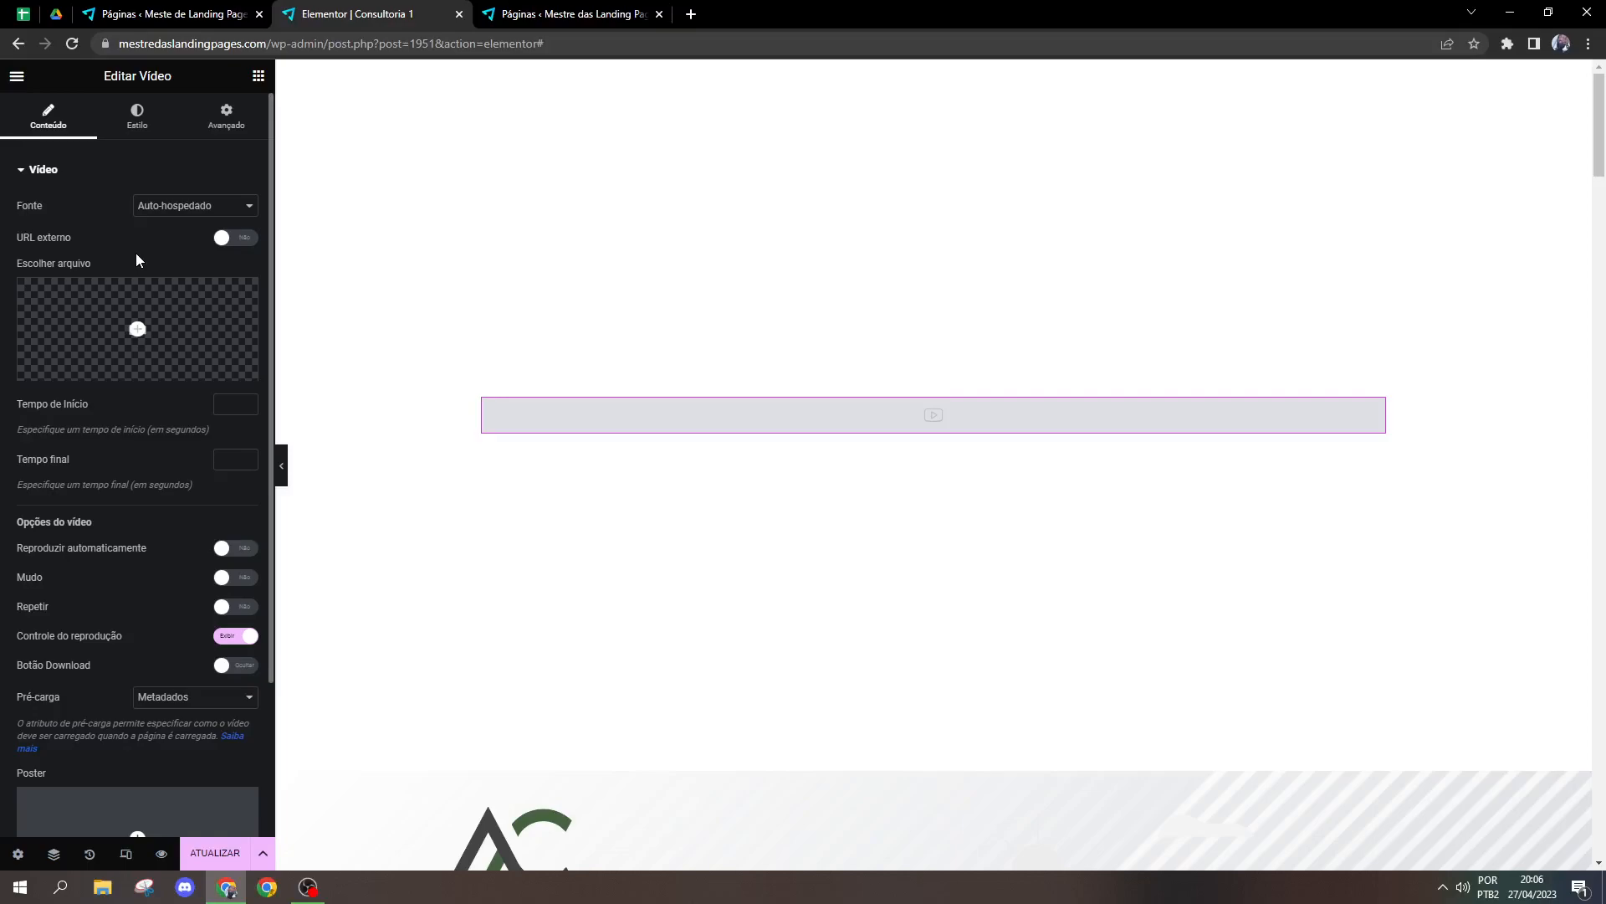
left_click(155, 211)
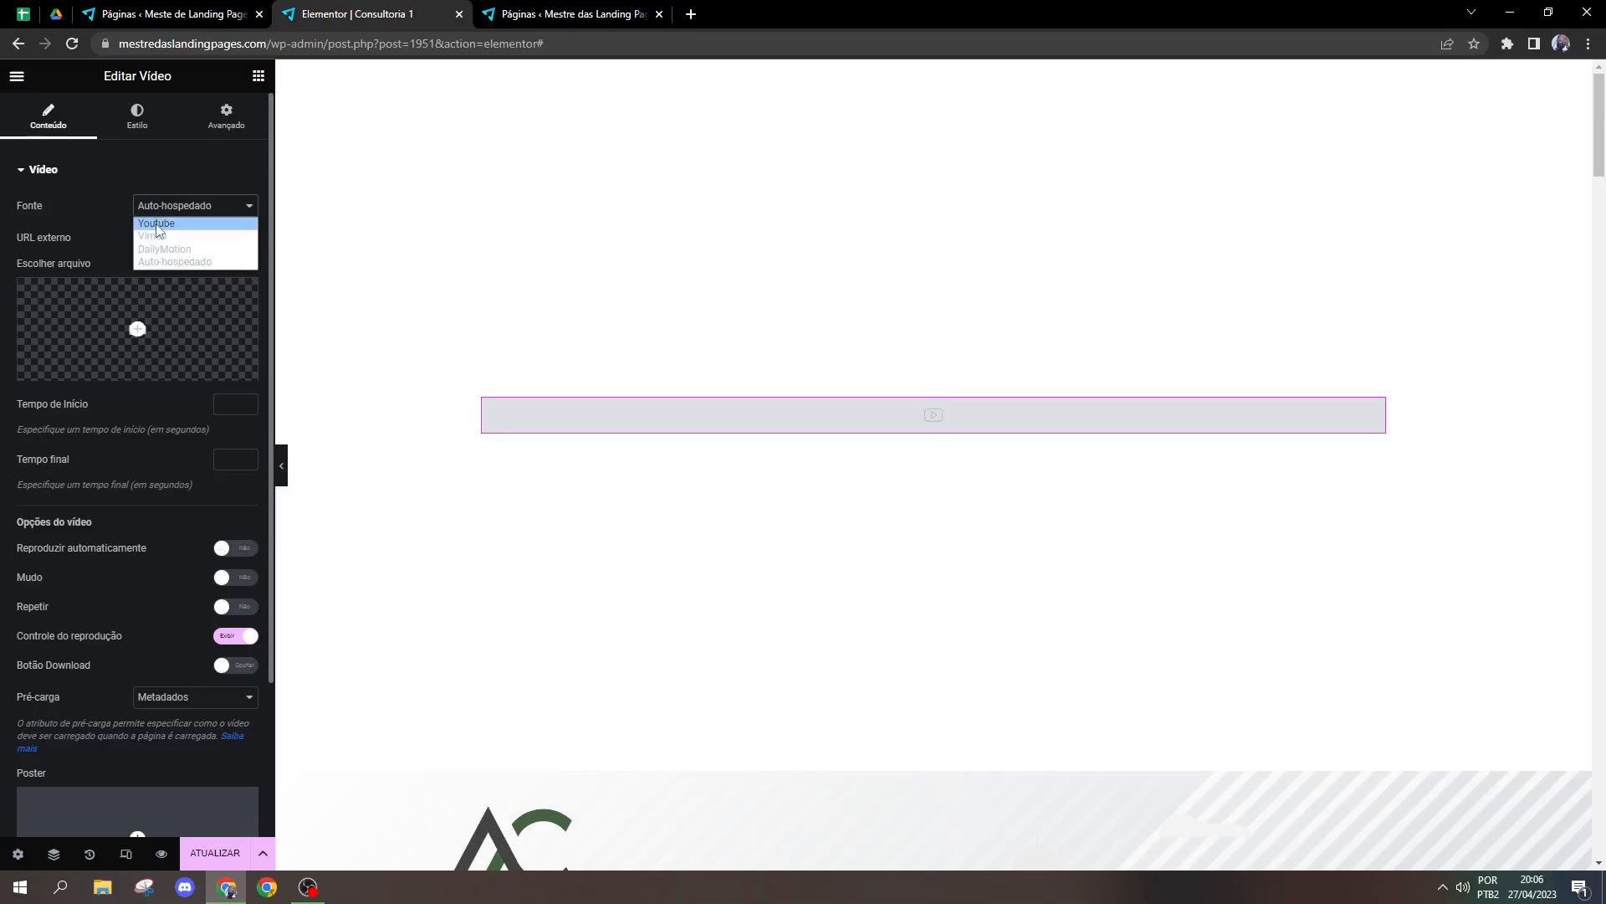
left_click(155, 224)
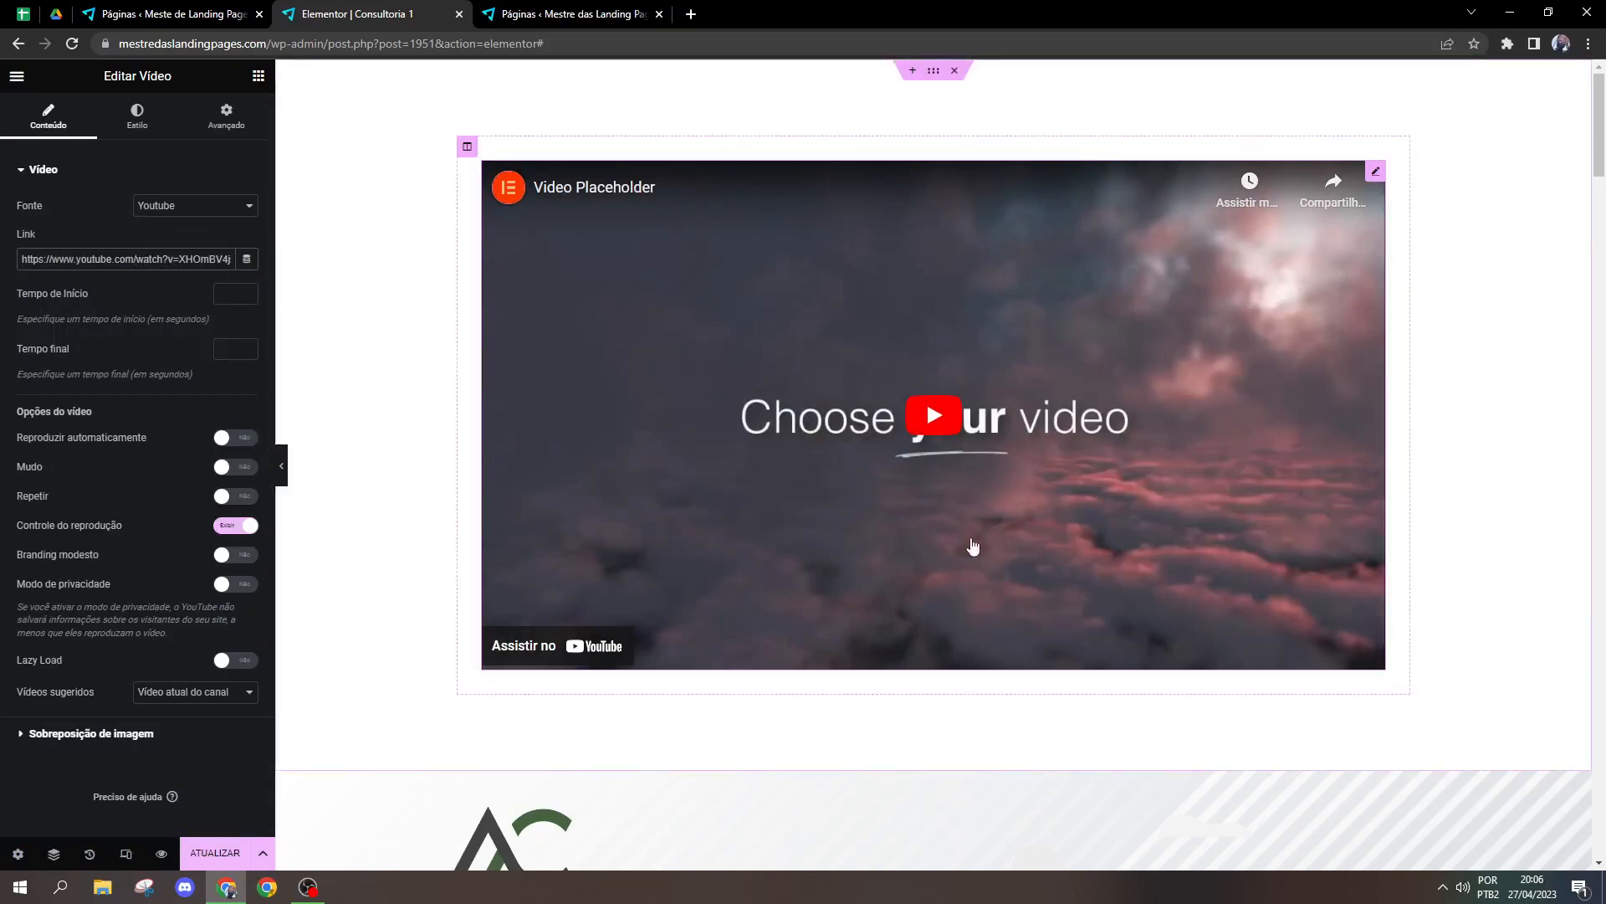
Step: Set the video's start time to 5 seconds and play it briefly in the editor to test the setting
triple_click(148, 253)
left_click(231, 296)
type("1")
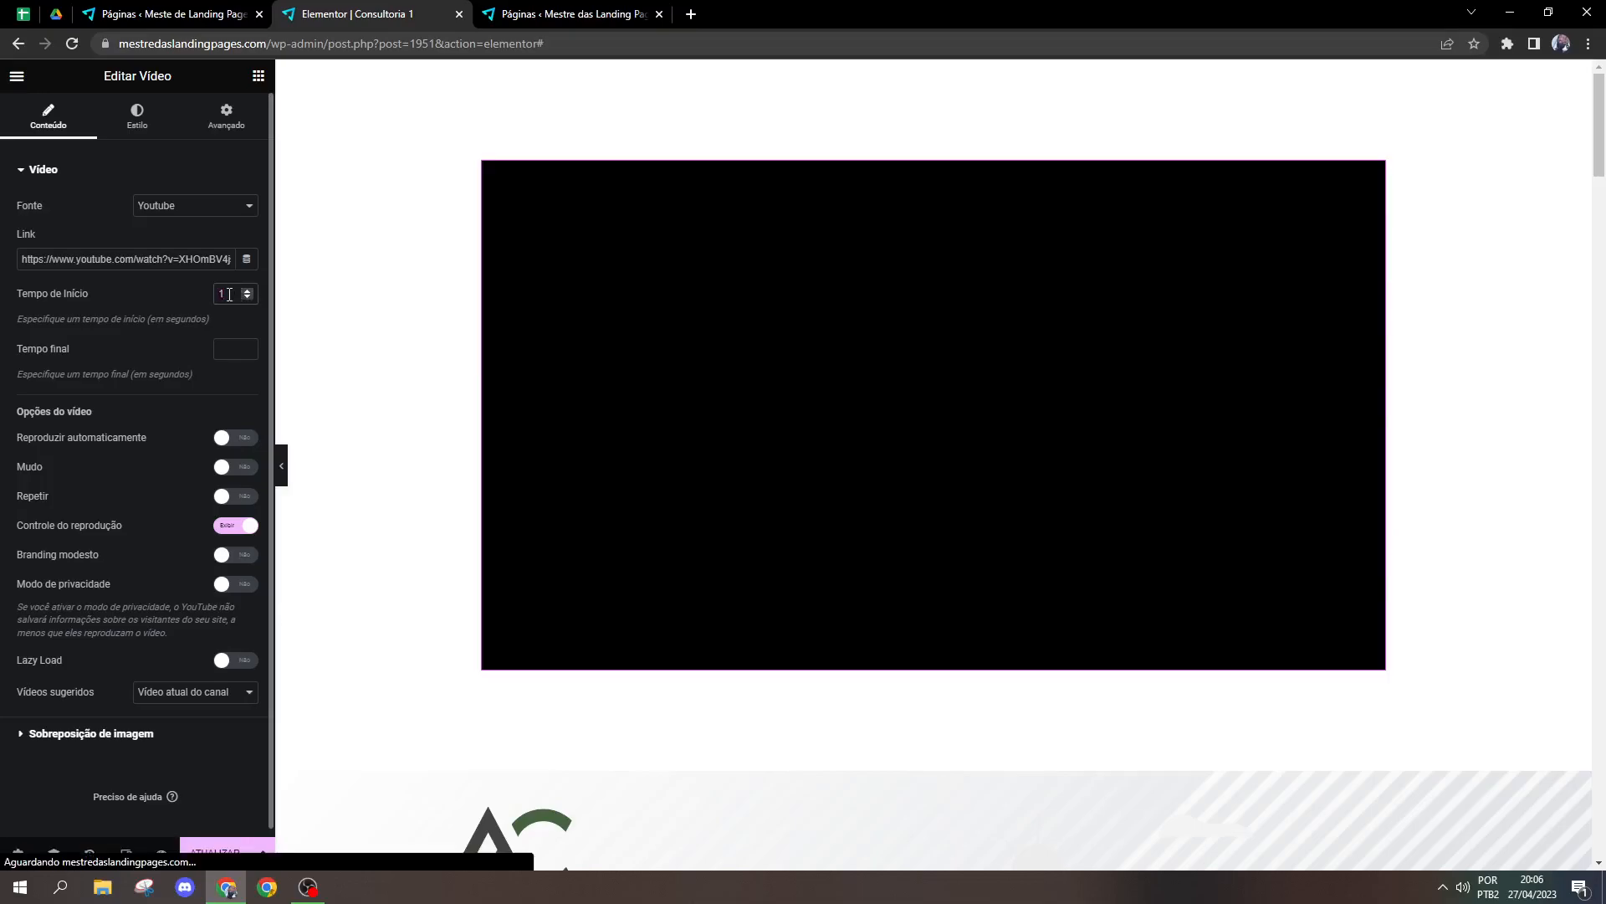
key("BackSpace")
type("5")
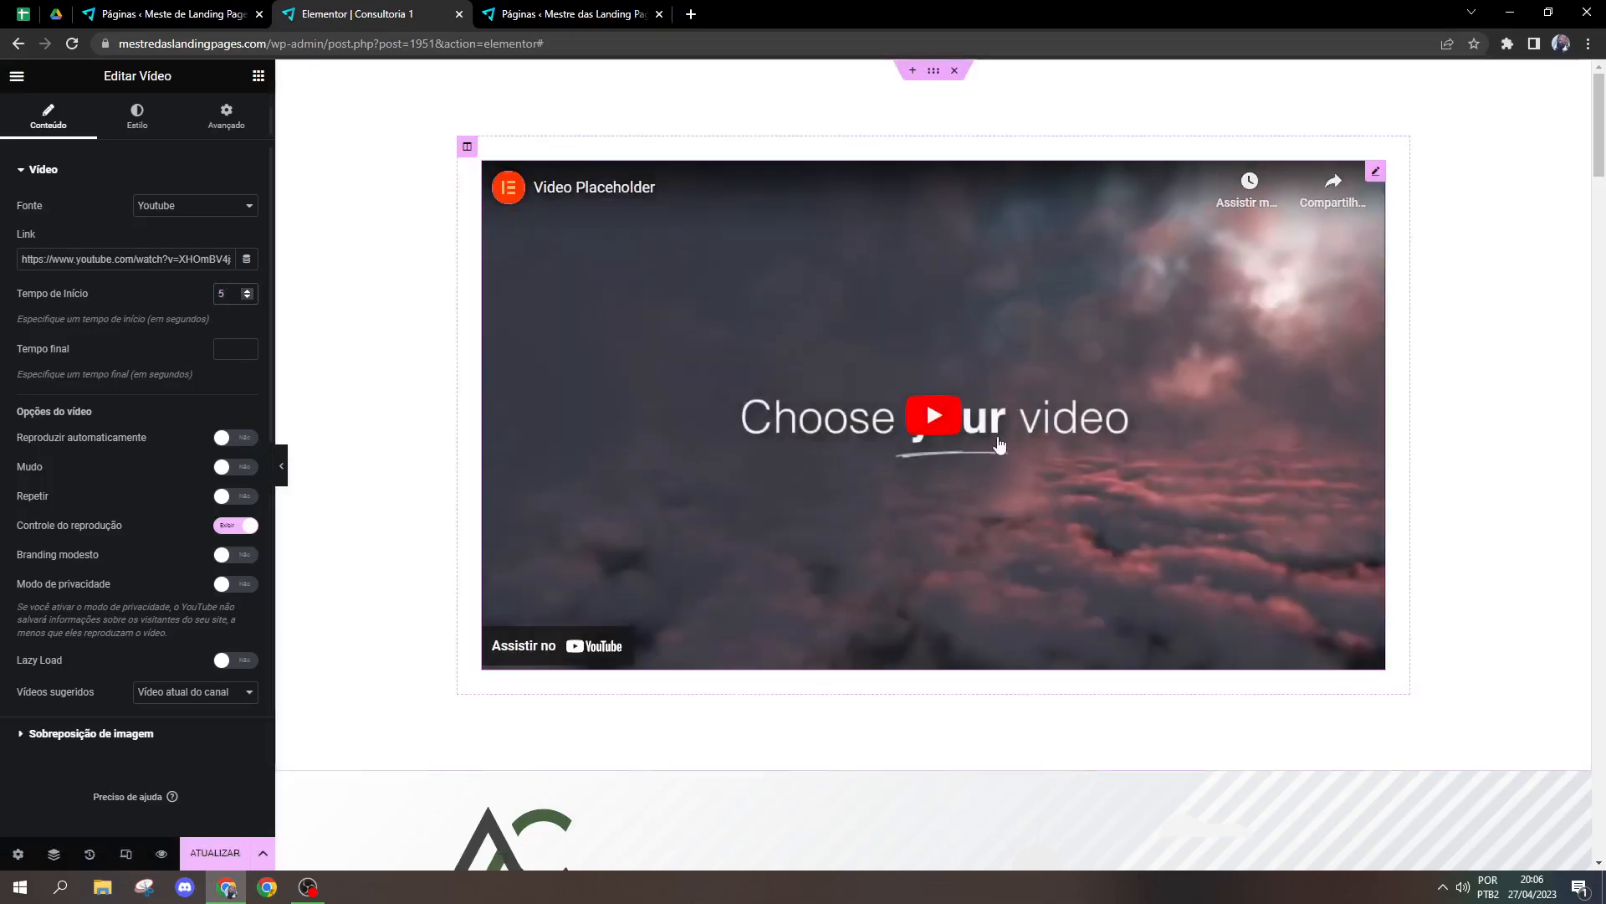
left_click(1000, 444)
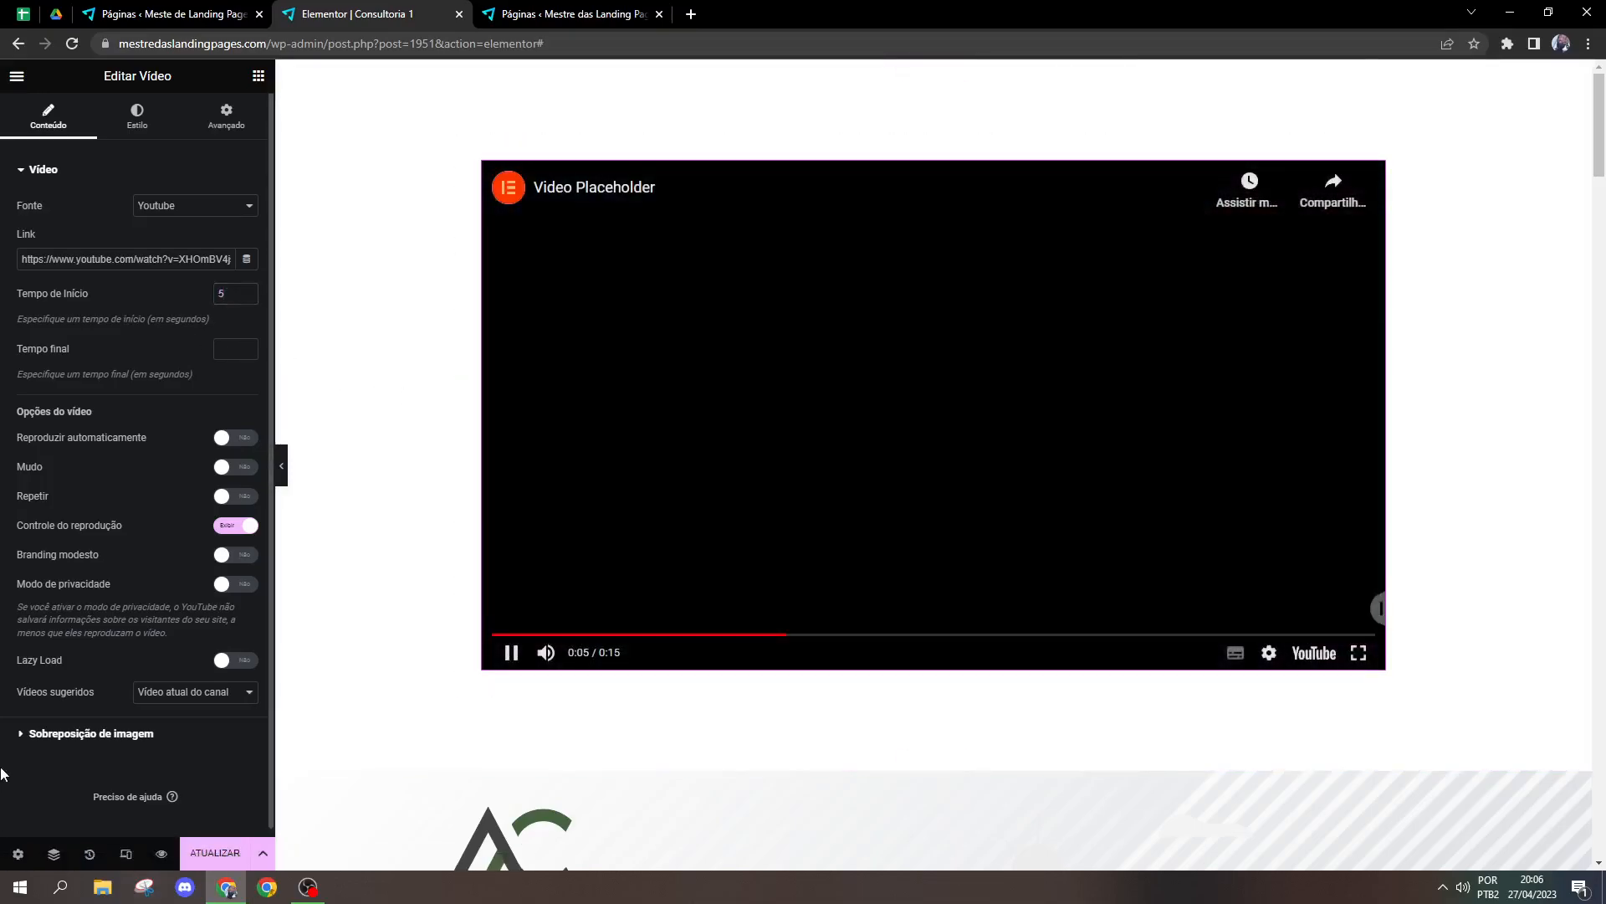
left_click(728, 471)
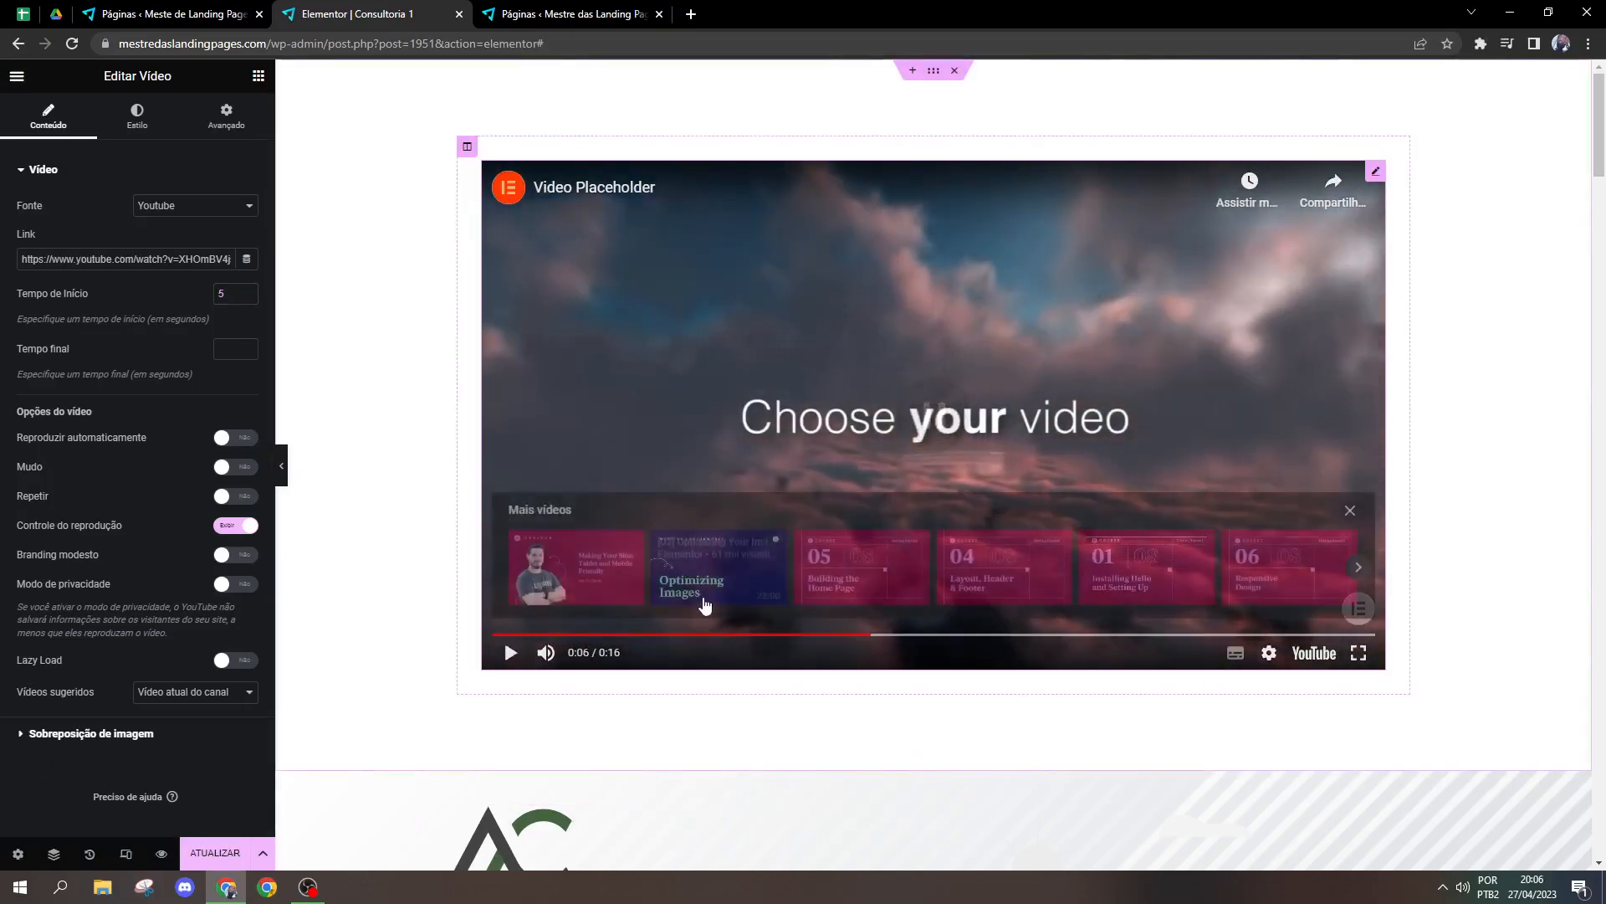
Step: Clear the video's start time and leave the end time empty
left_click(246, 288)
left_click(246, 288)
key("BackSpace")
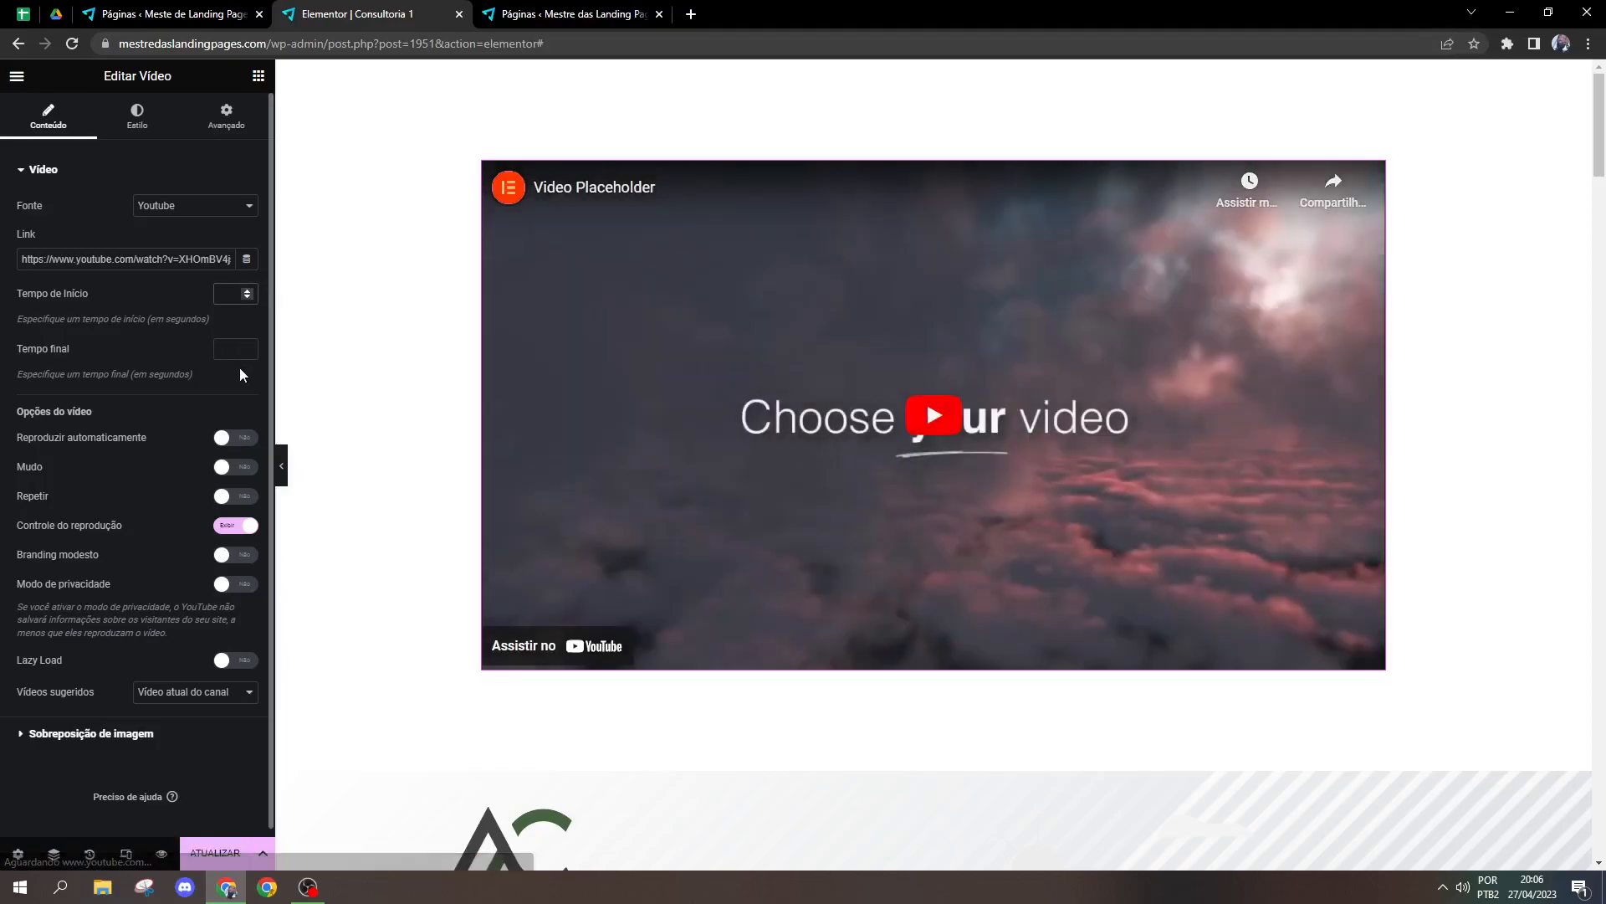
left_click(236, 349)
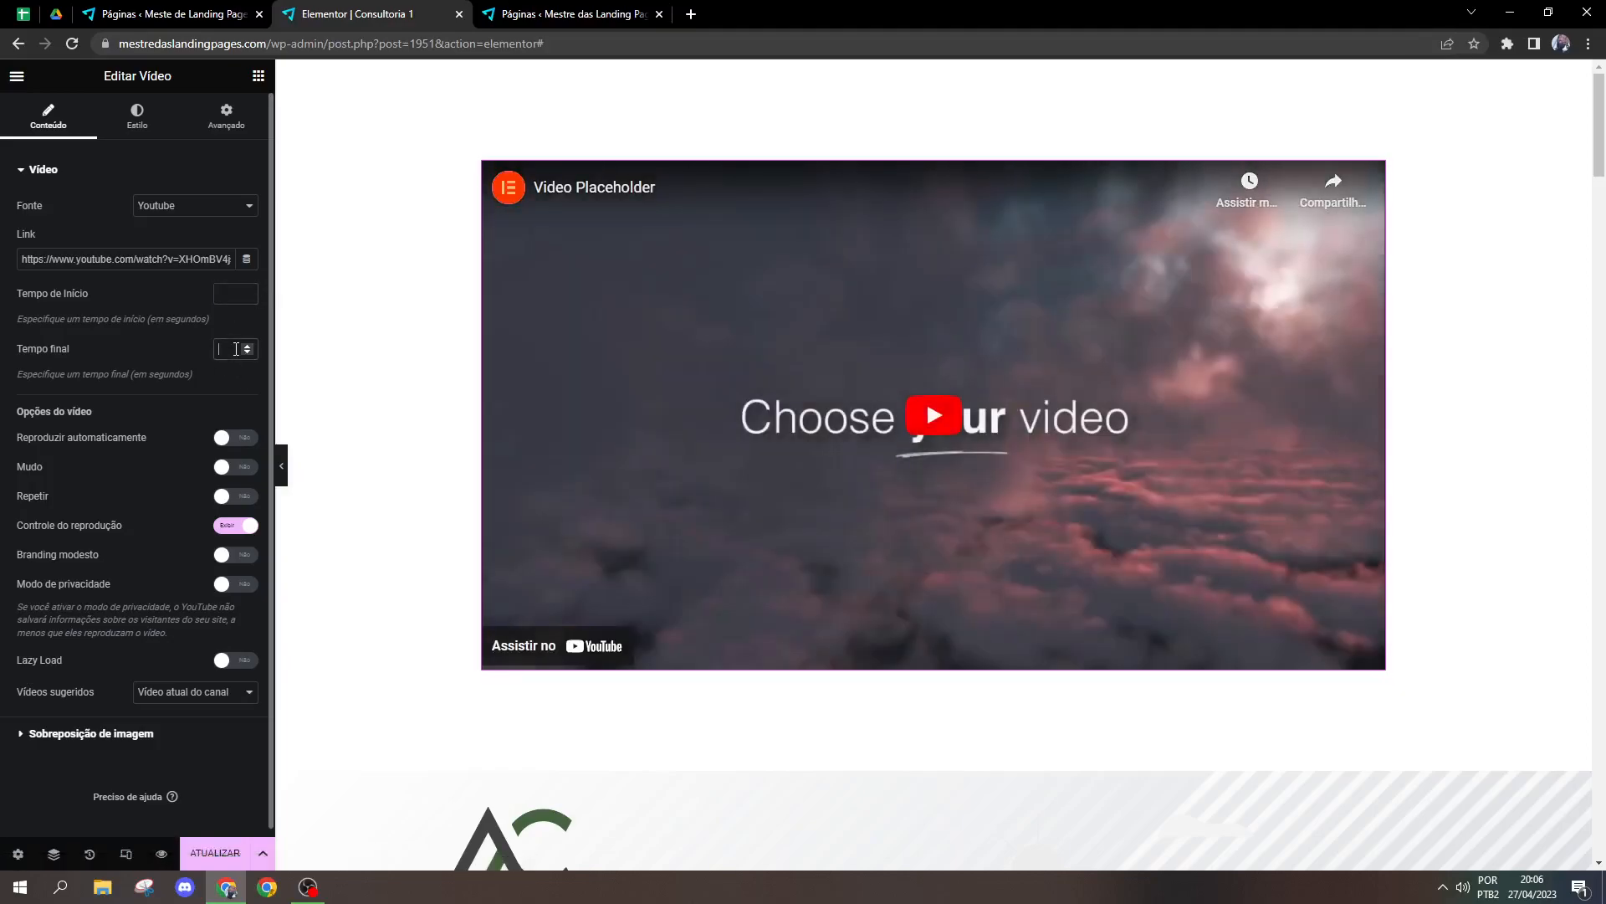
left_click(154, 351)
Step: Turn on automatic playback for the video and update the page
left_click(219, 437)
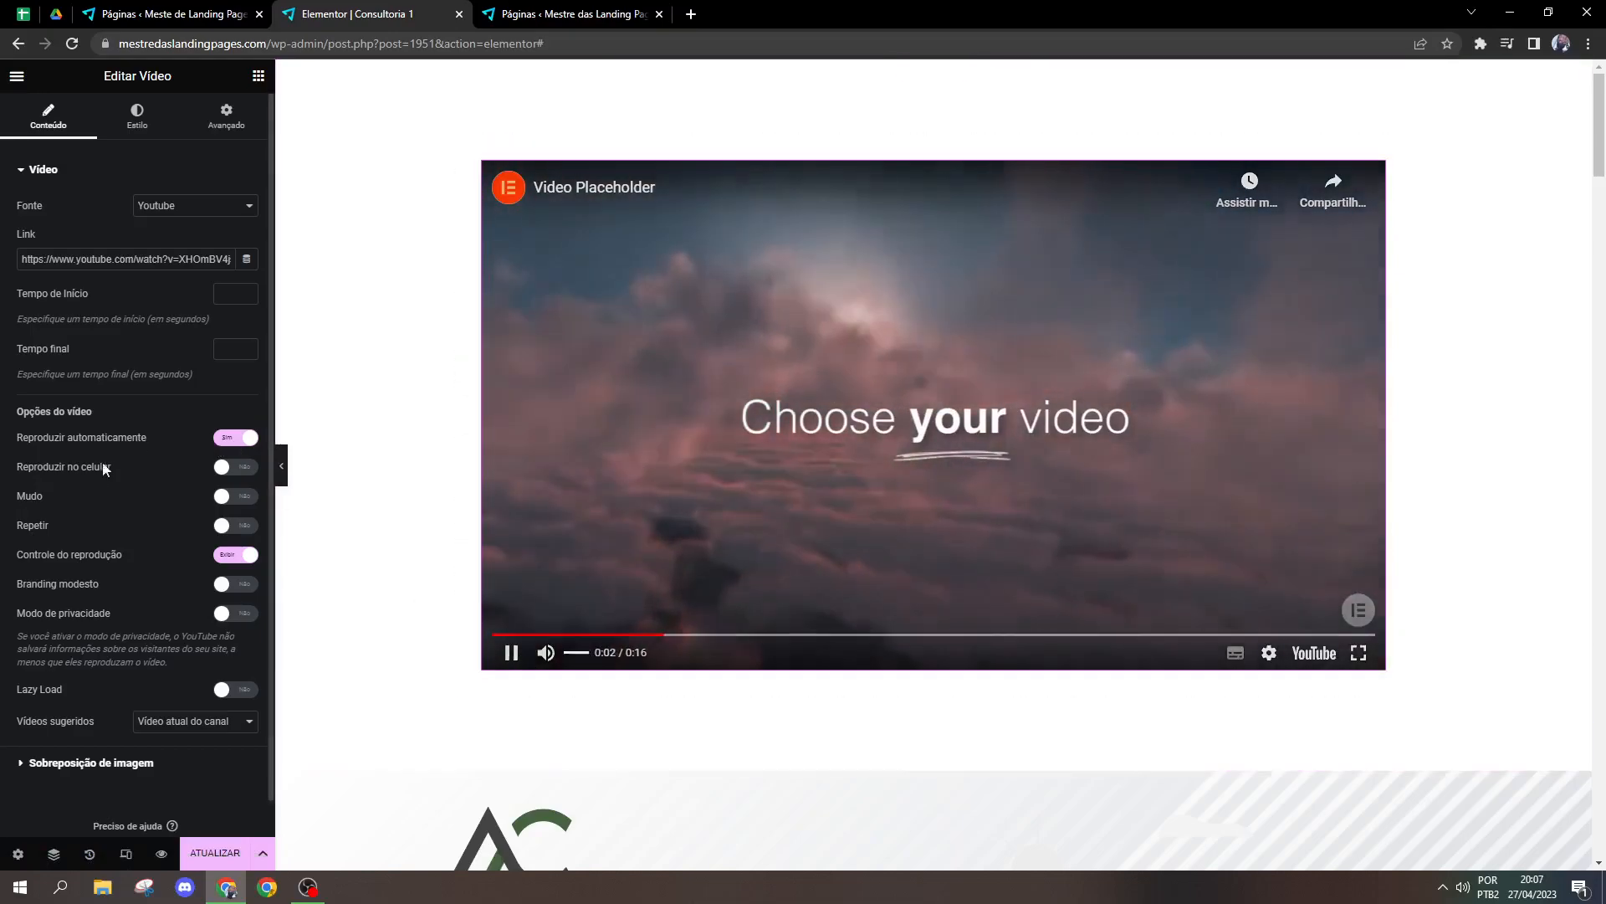
left_click(511, 652)
left_click(233, 851)
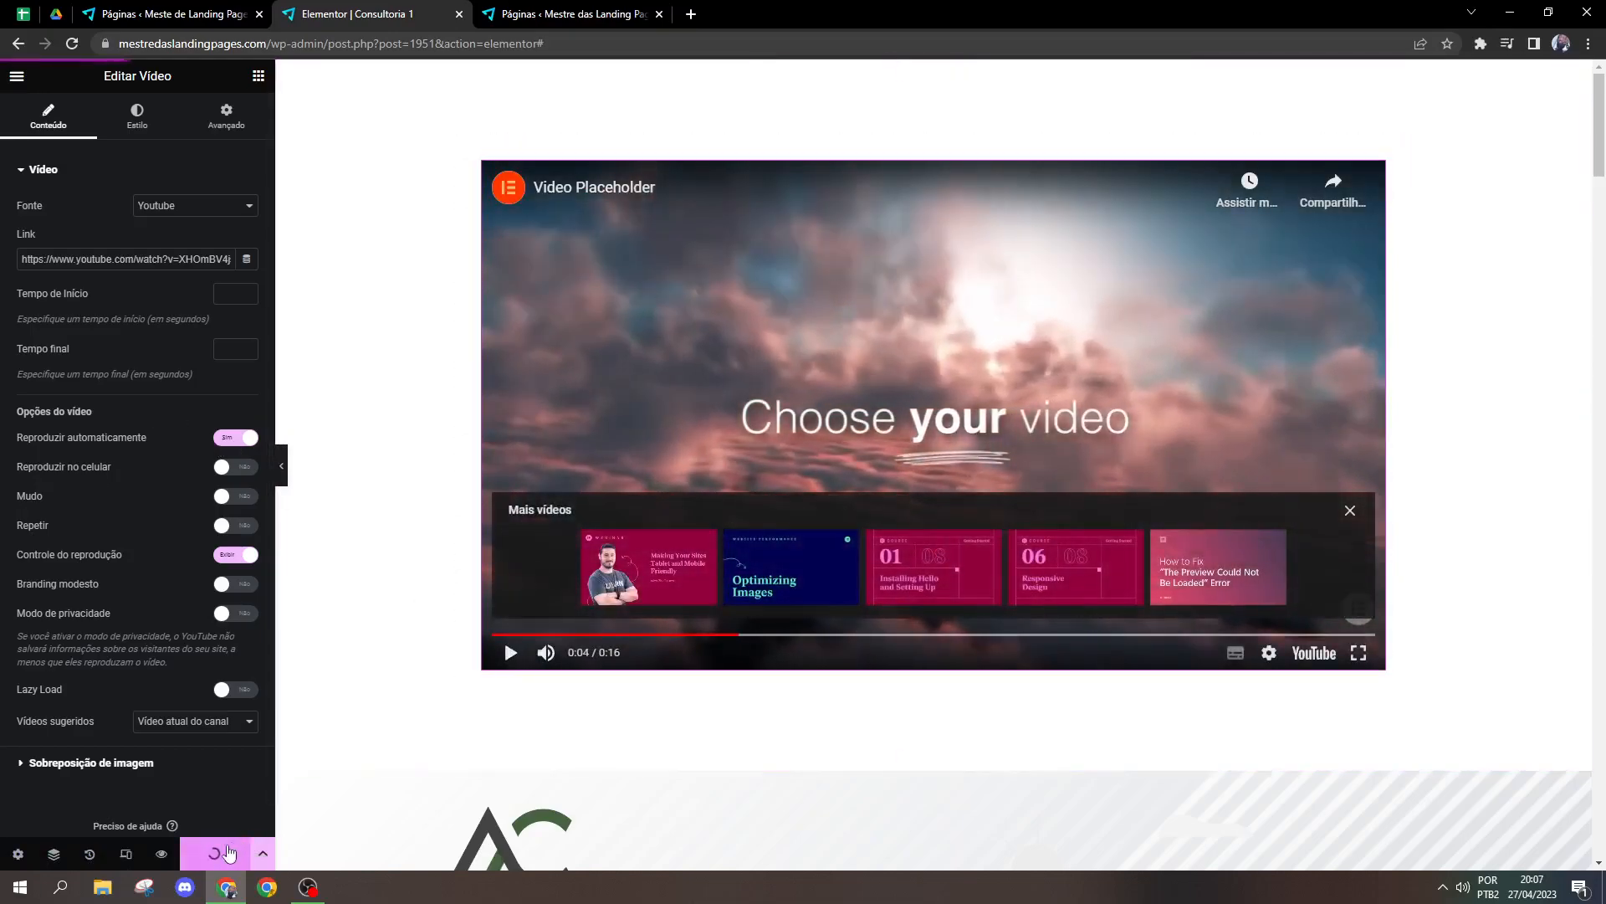
Step: Preview the page in a separate tab, and turn the video's automatic playback off back in the editor
left_click(168, 855)
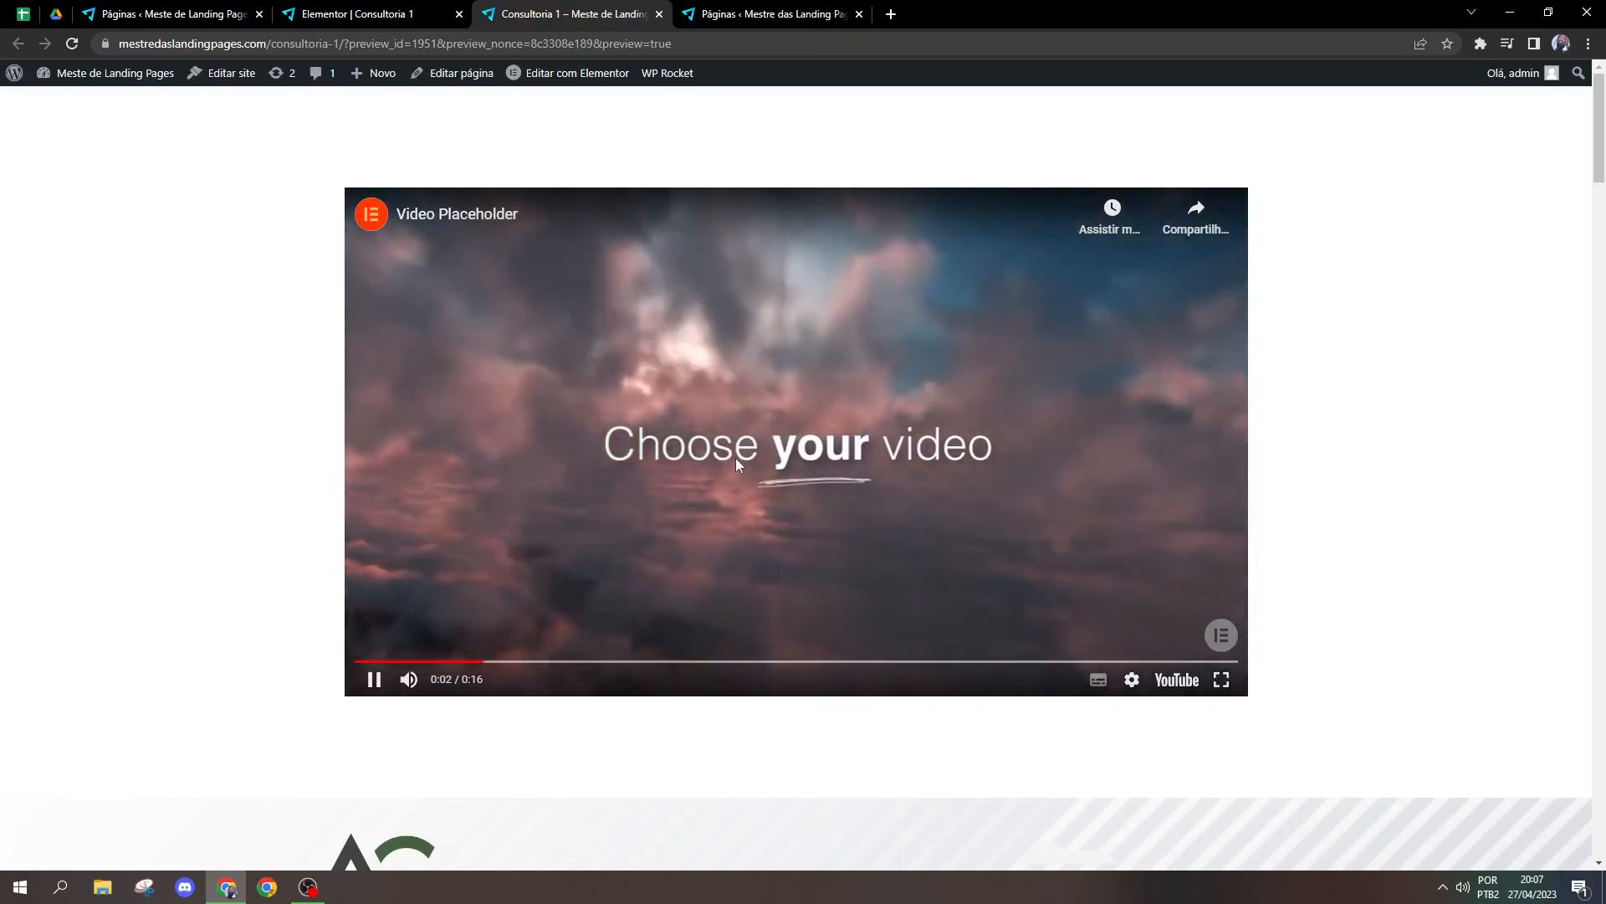
left_click(373, 19)
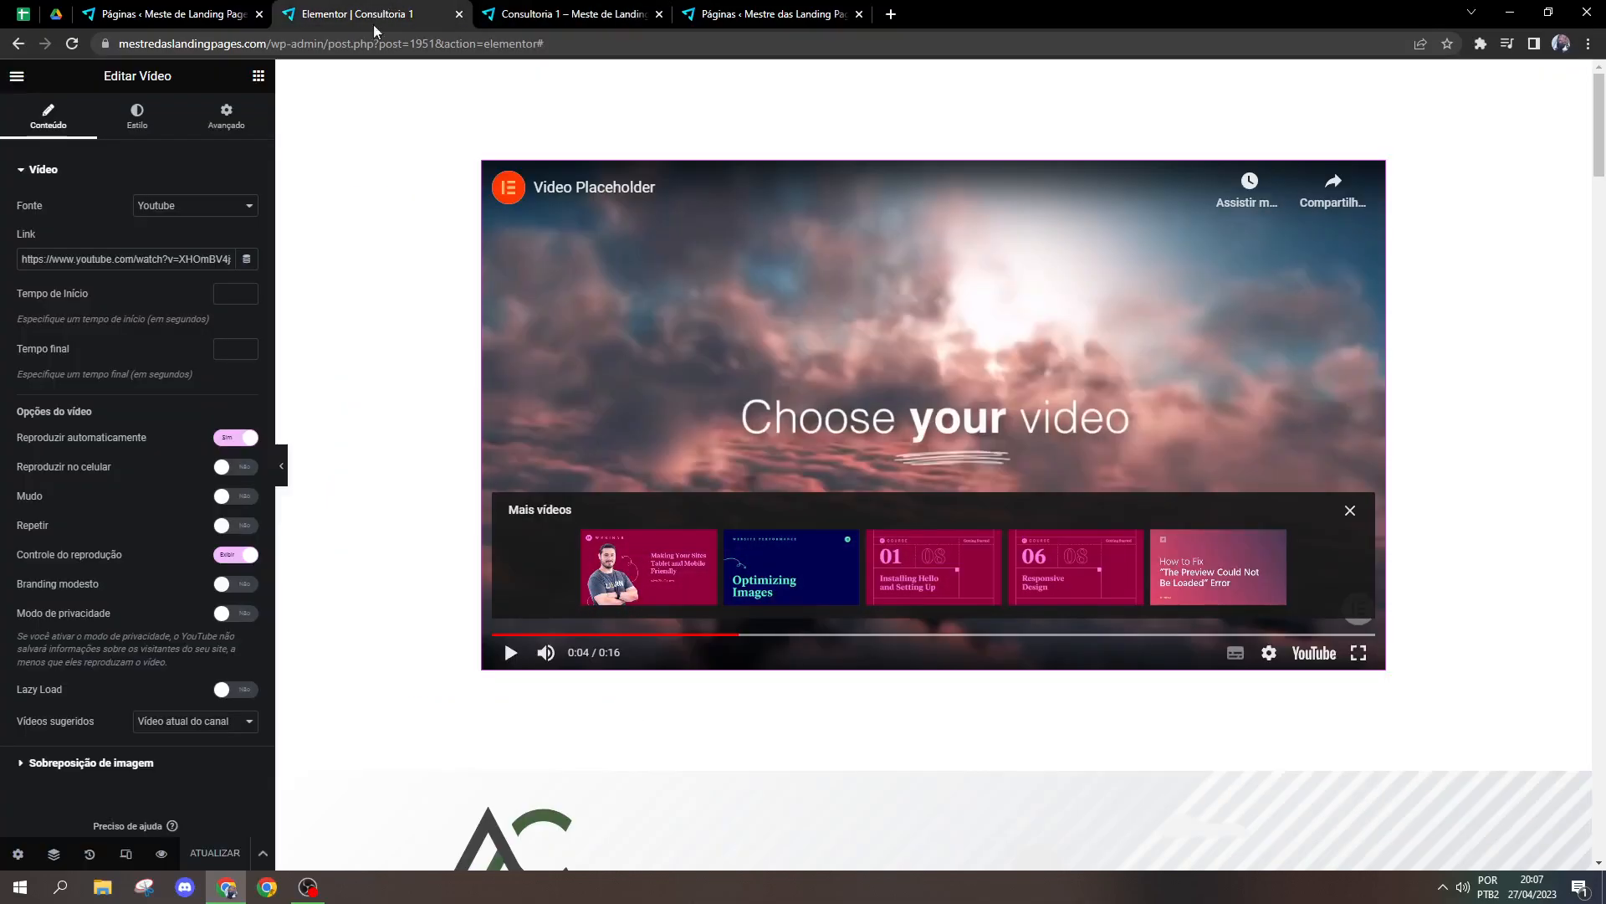
left_click(219, 439)
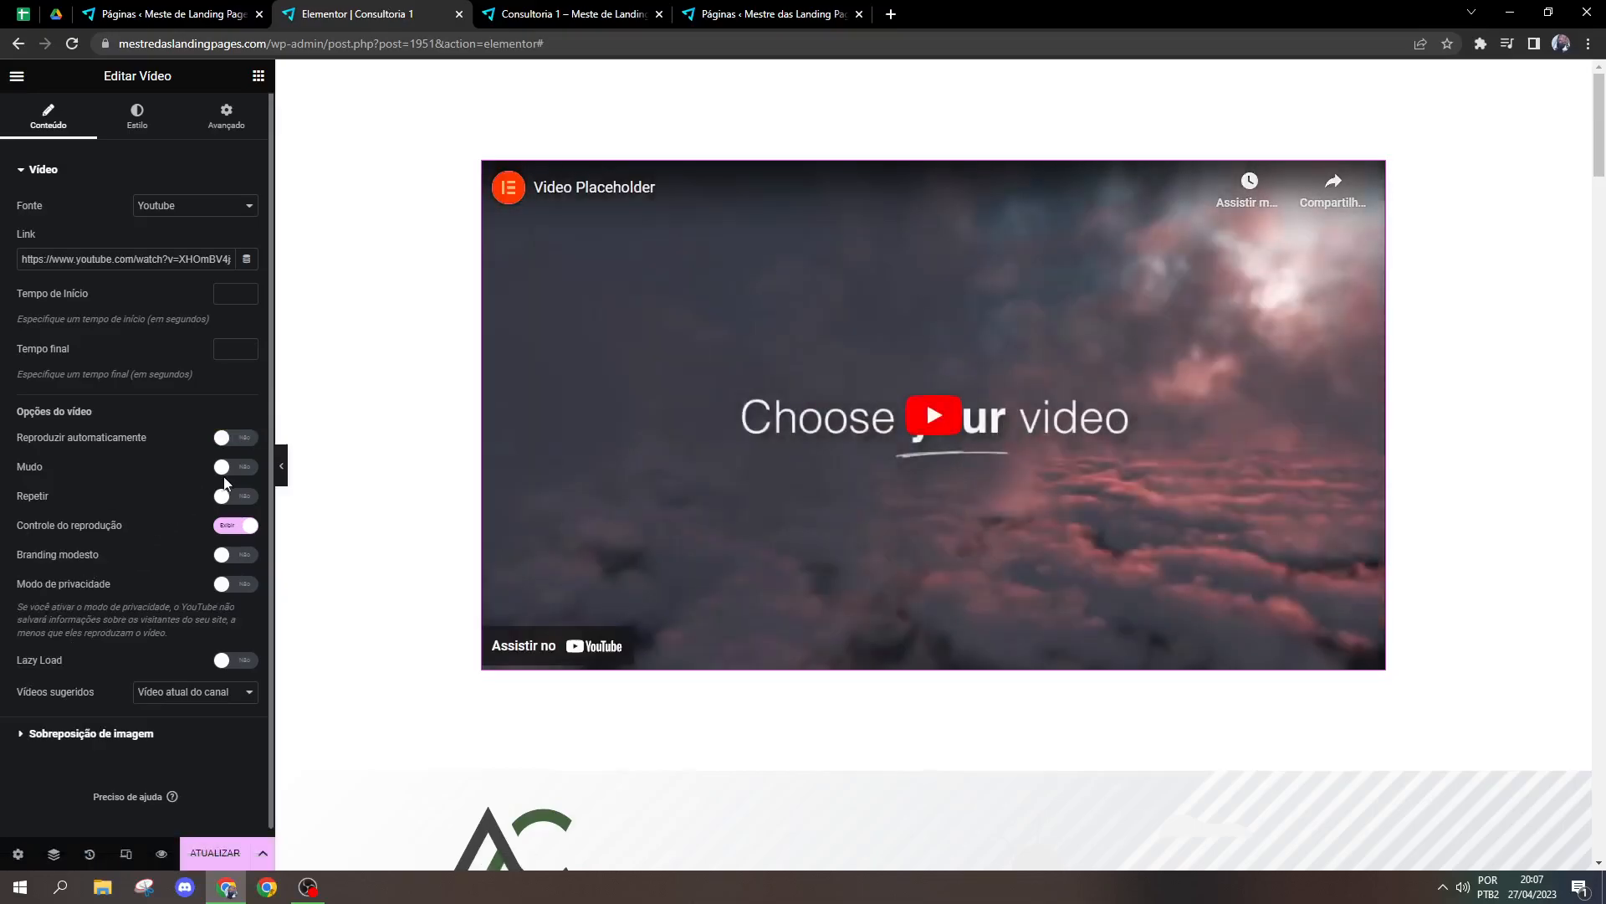
Step: Try the video's mute and repeat options, switching each one on and back off
left_click(223, 474)
left_click(222, 477)
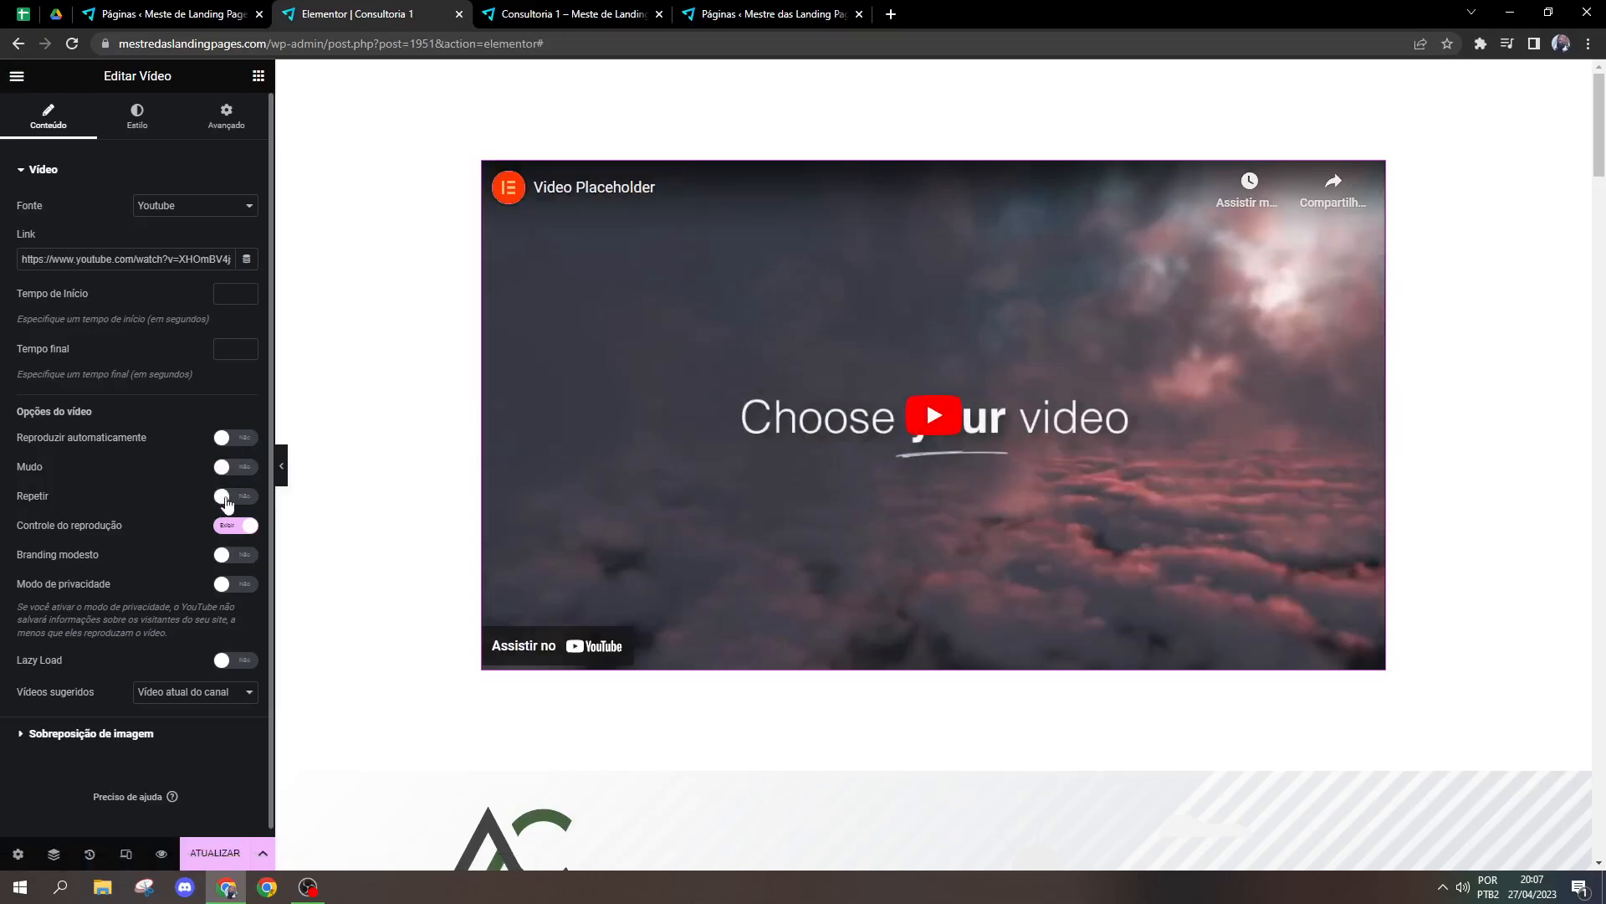
left_click(225, 498)
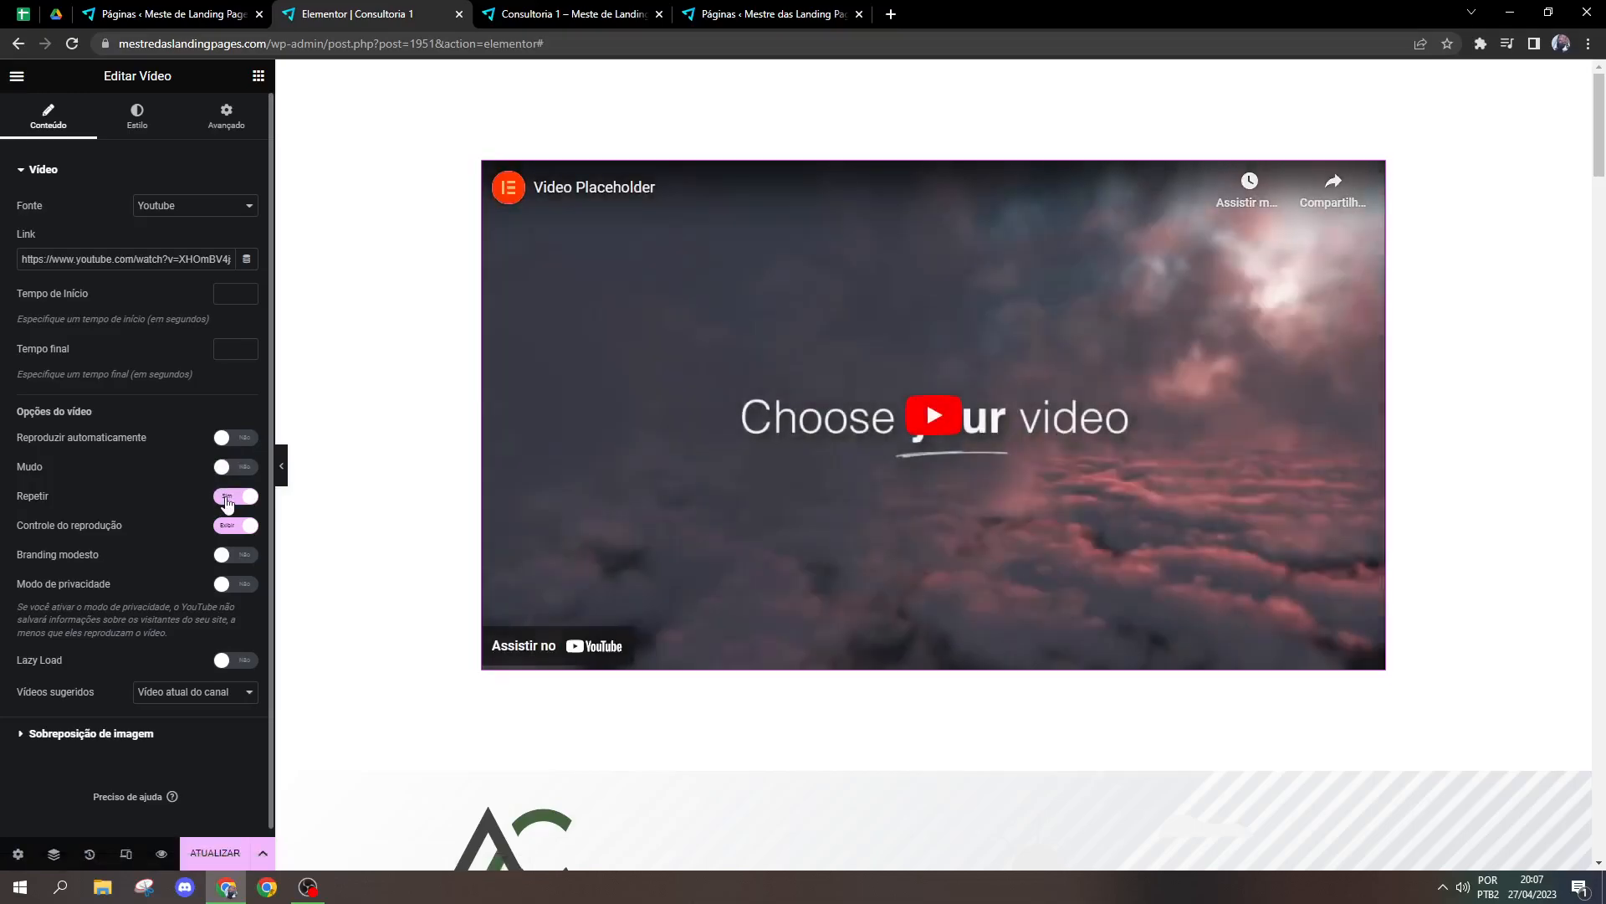
left_click(226, 499)
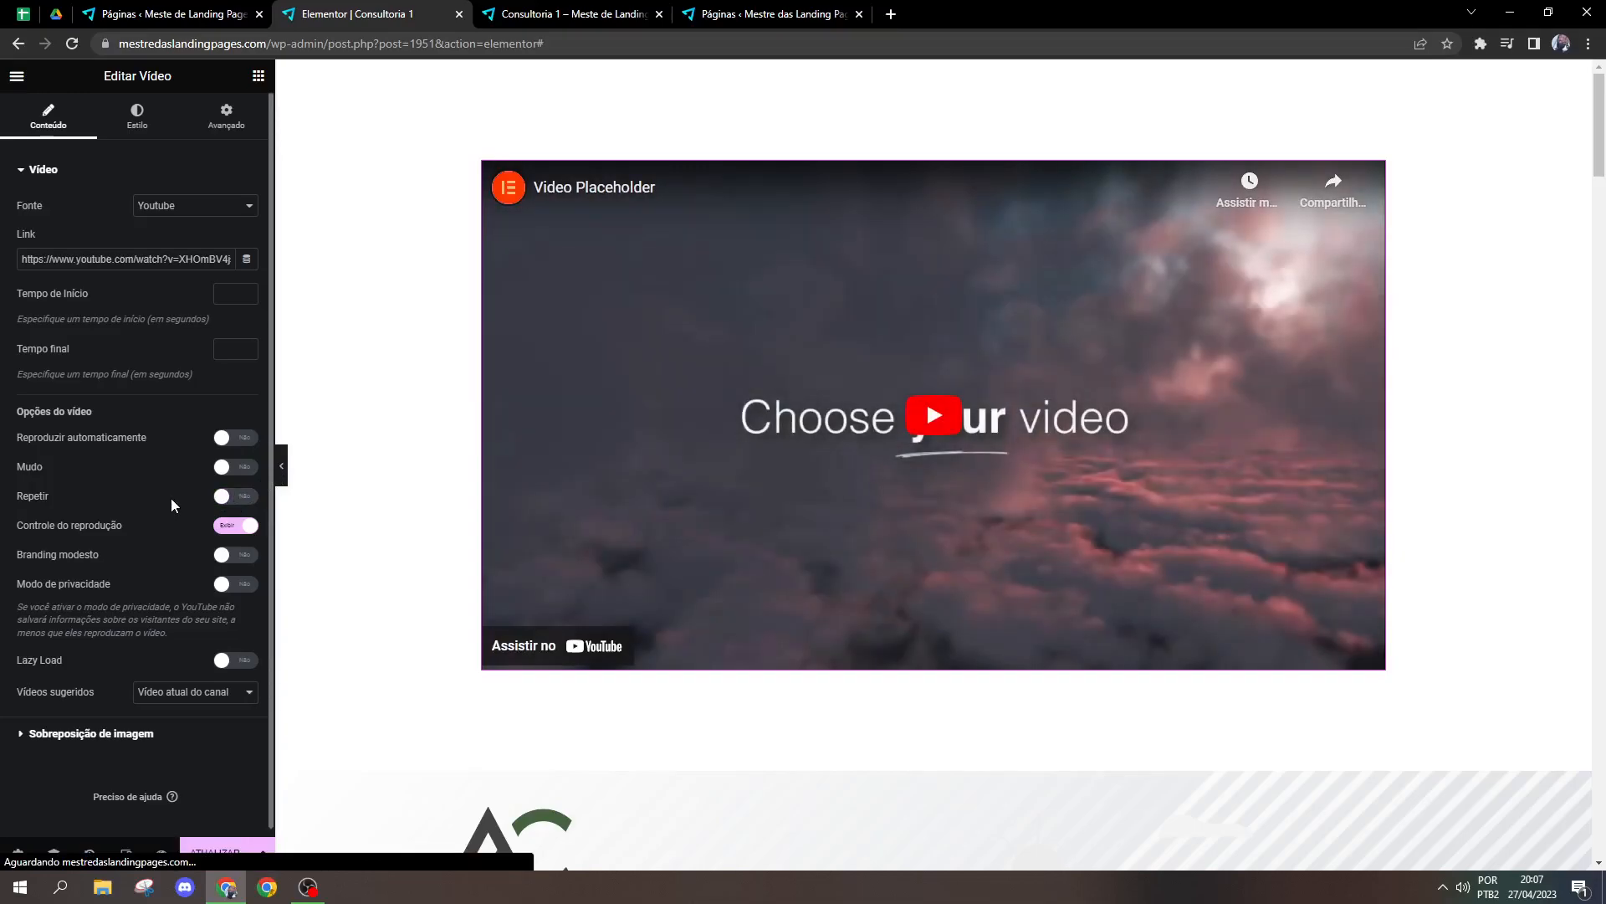
Step: Hide the video's playback controls, play it in the editor to test, and show the controls again
left_click(225, 534)
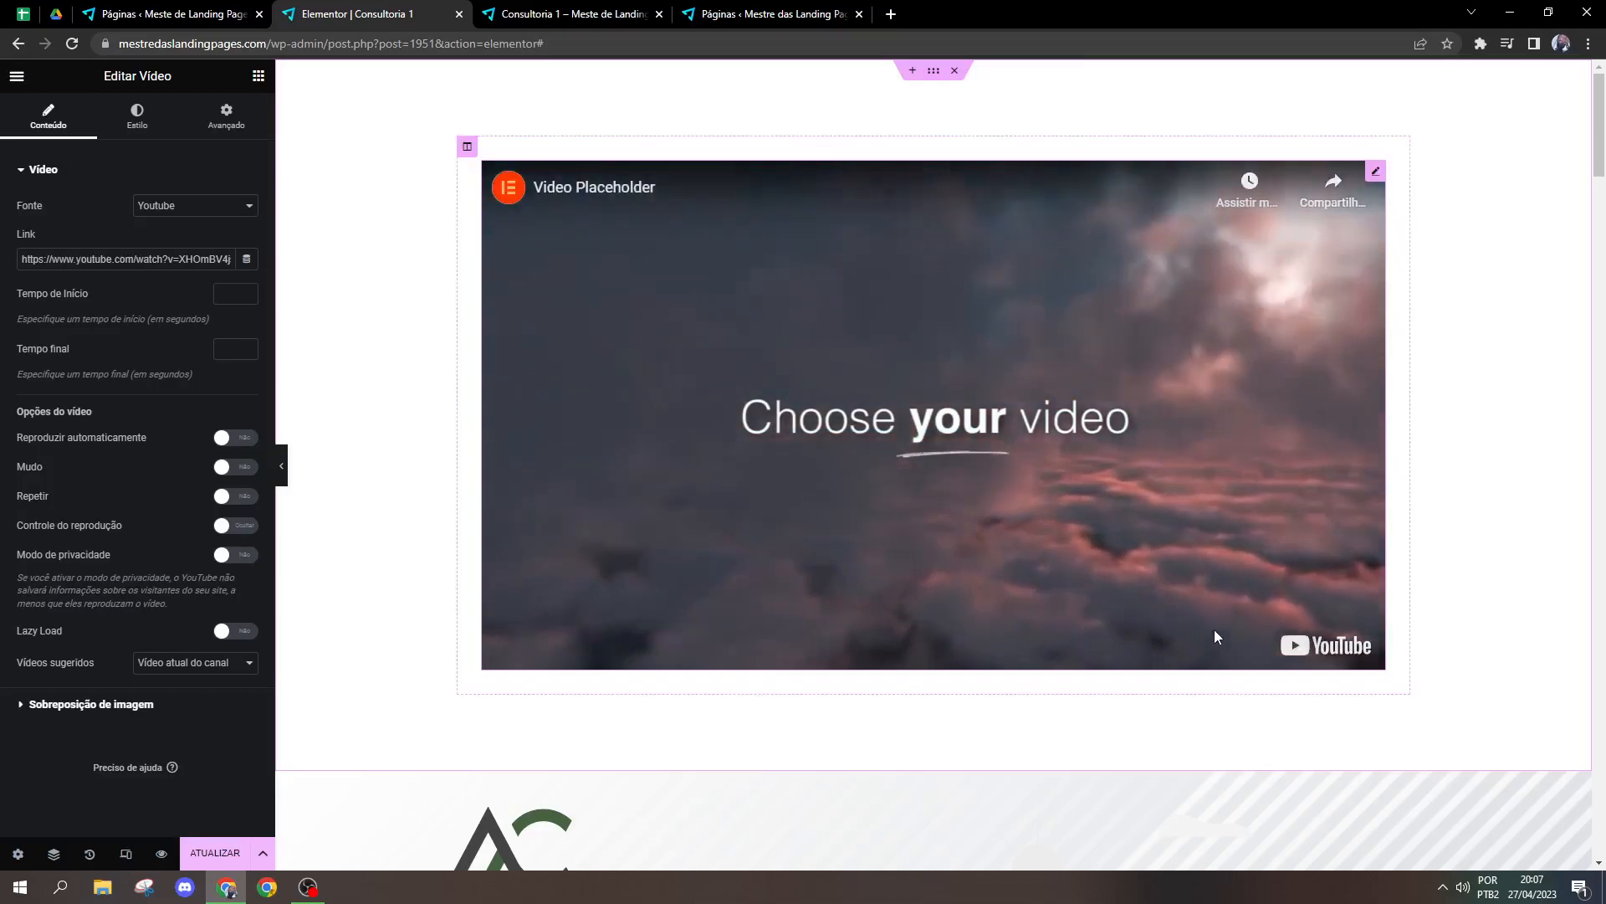
left_click(1056, 437)
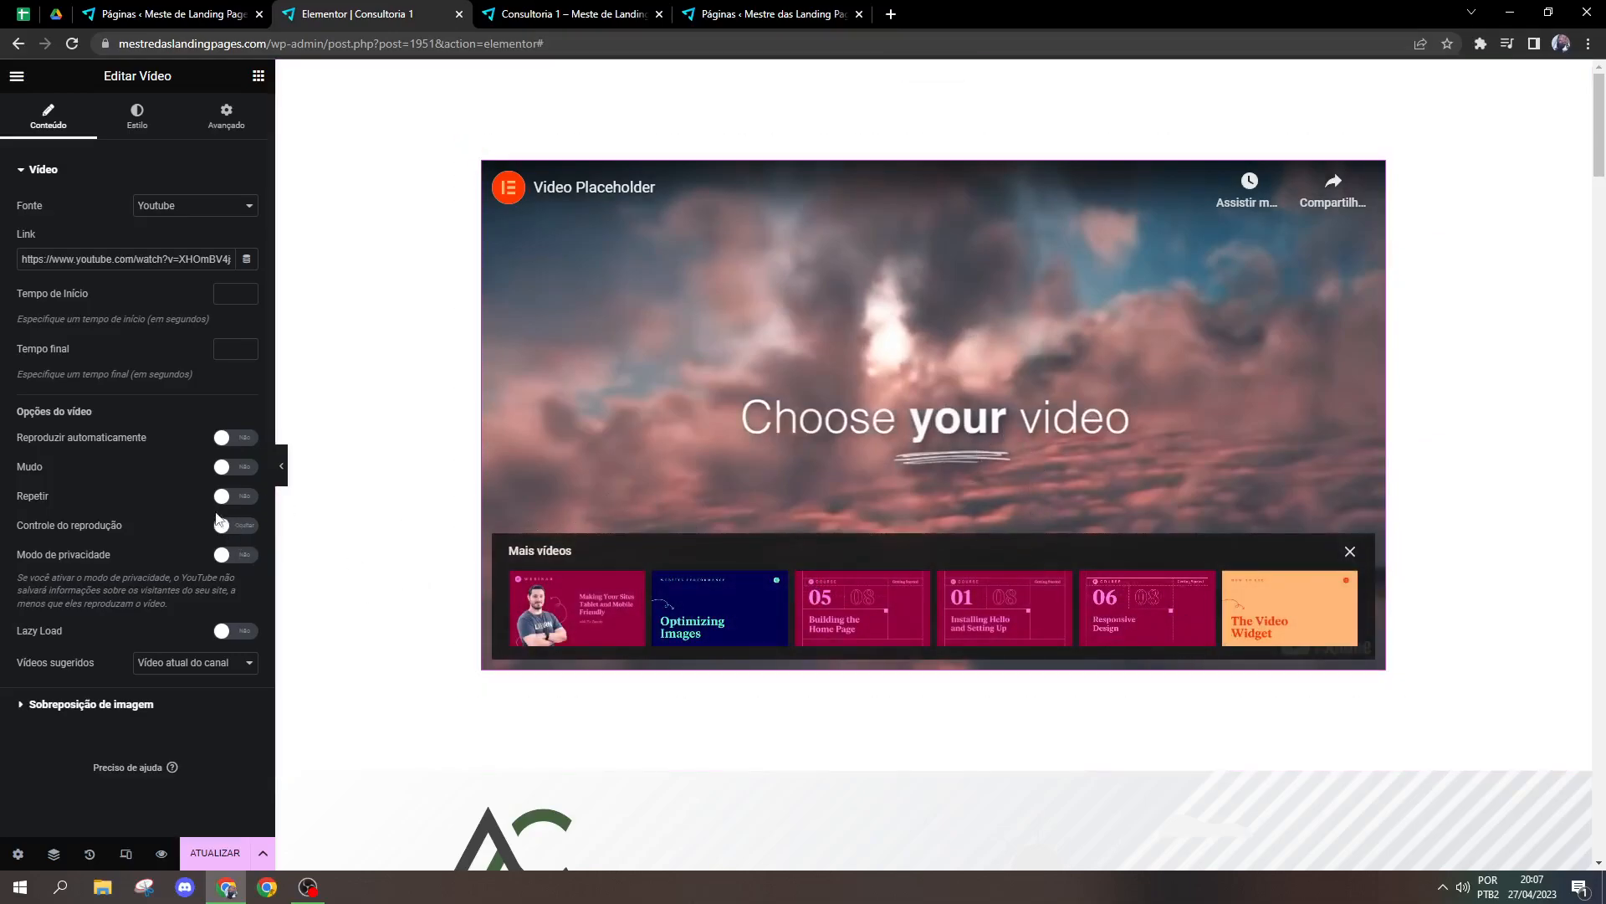
left_click(235, 525)
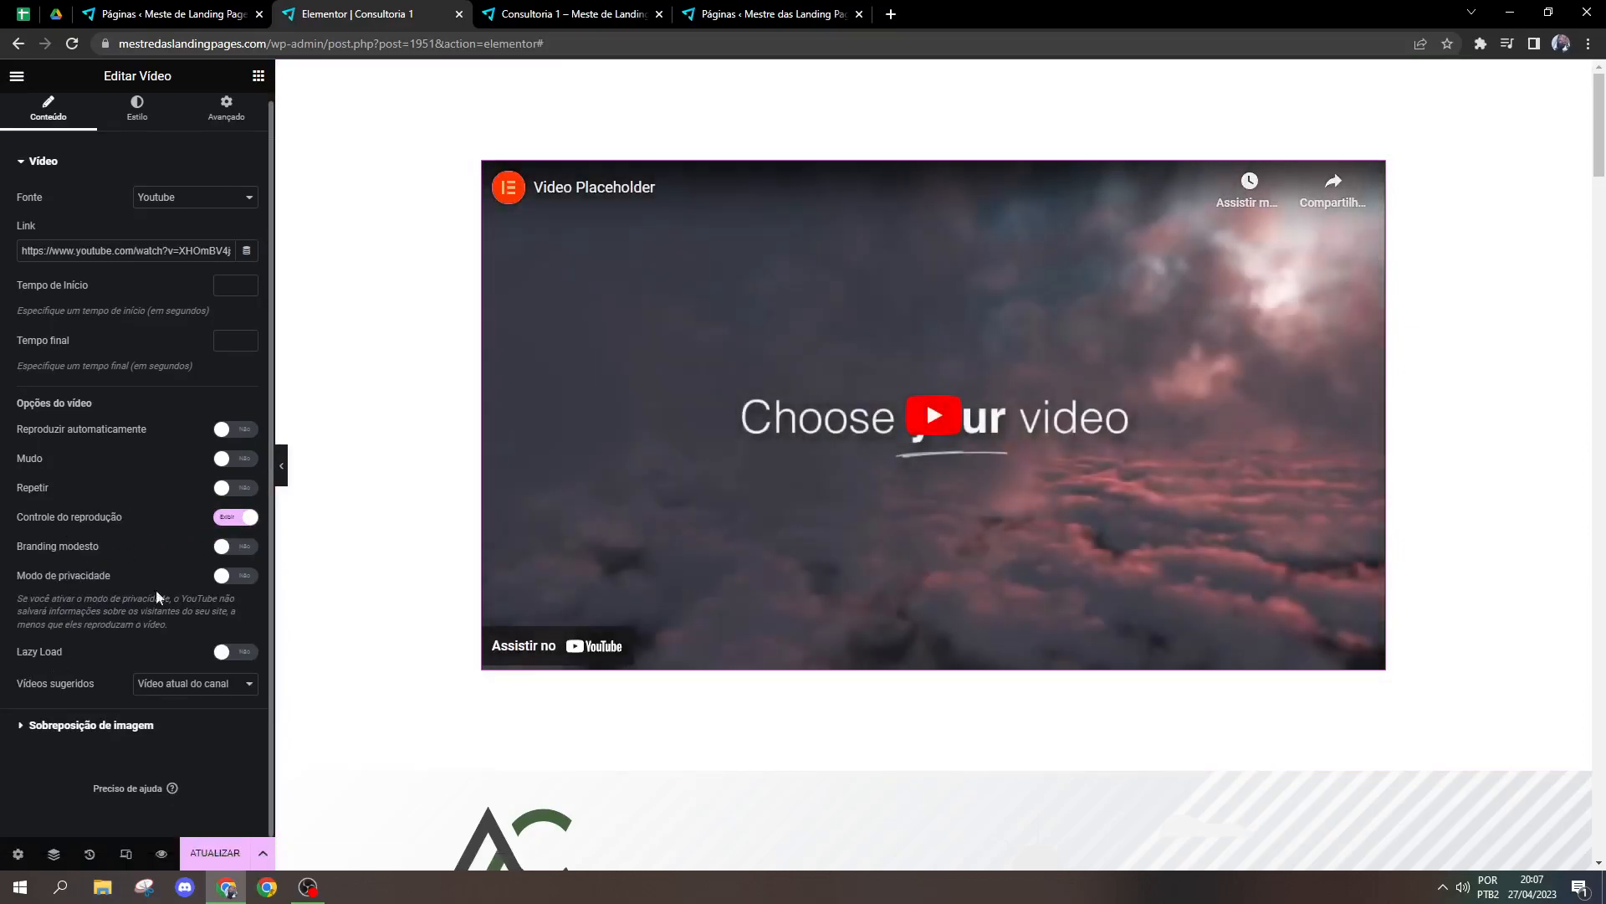
Step: Turn on Lazy Load for the video and play it near its end to check the suggested videos
left_click(218, 660)
left_click(180, 688)
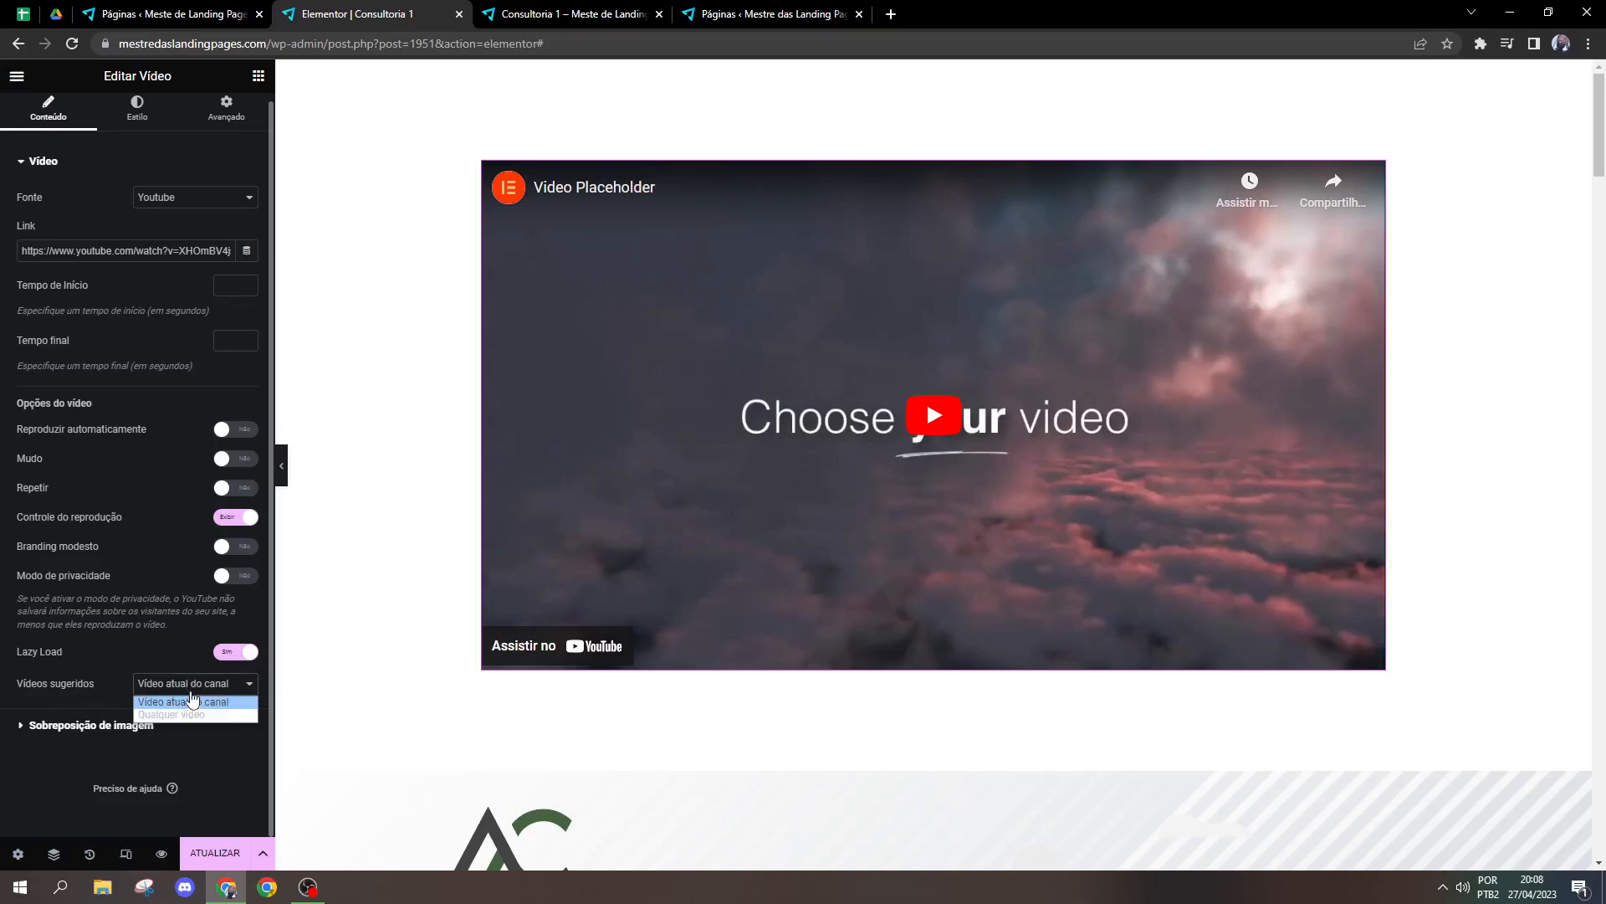
left_click(215, 690)
left_click(920, 421)
left_click(1328, 635)
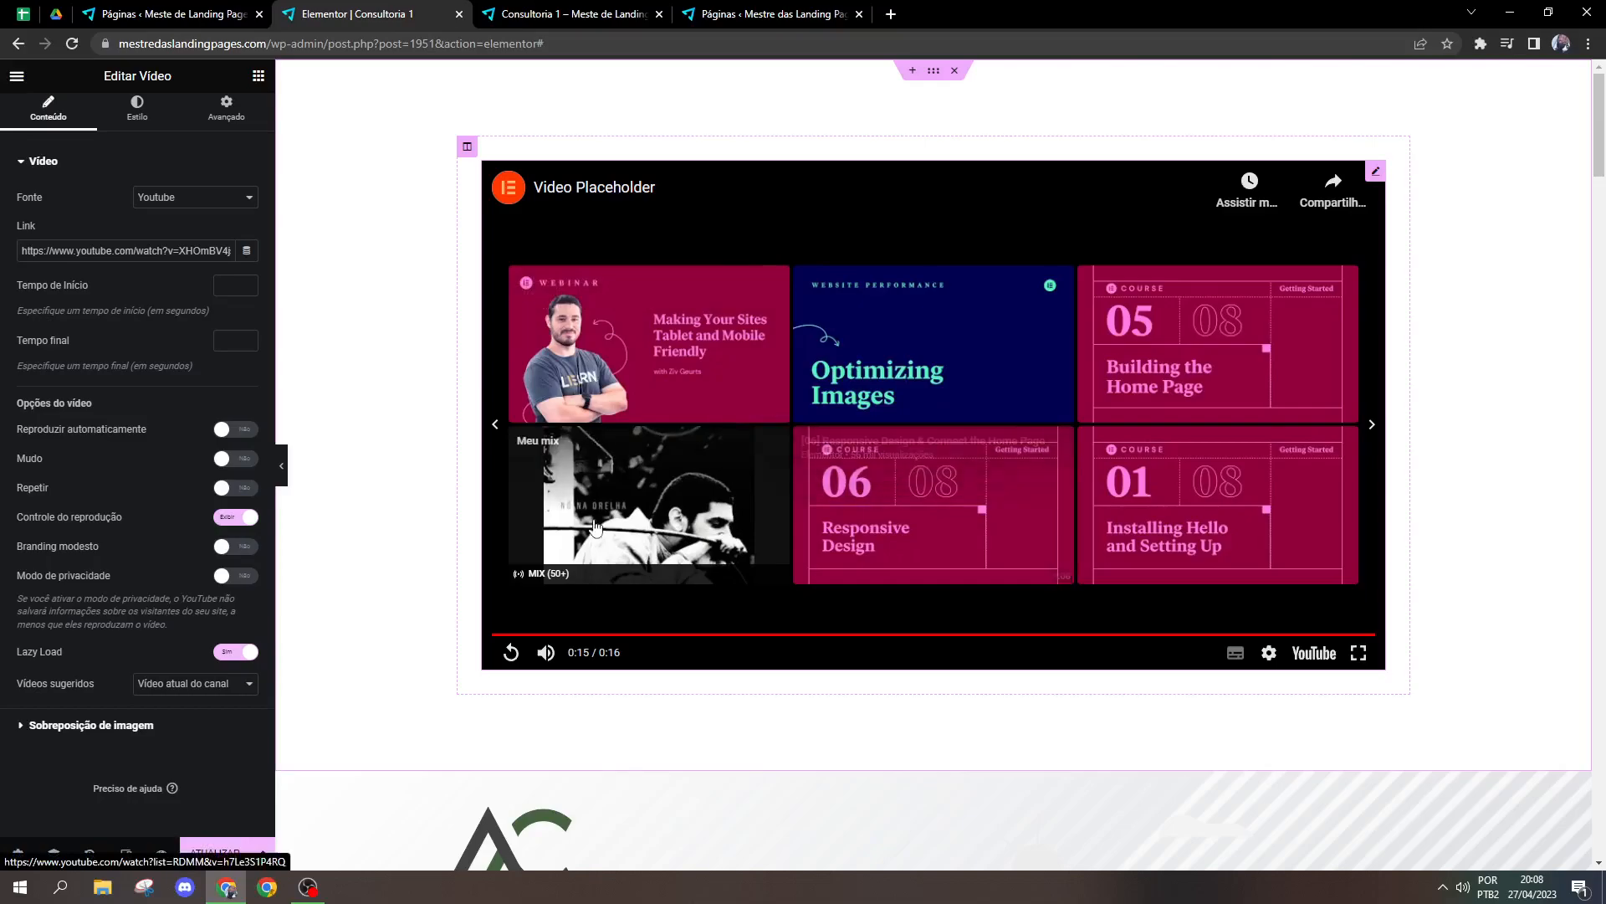
Step: Try the "Qualquer vídeo" option for suggested videos and return it to "Vídeo atual do canal"
left_click(184, 687)
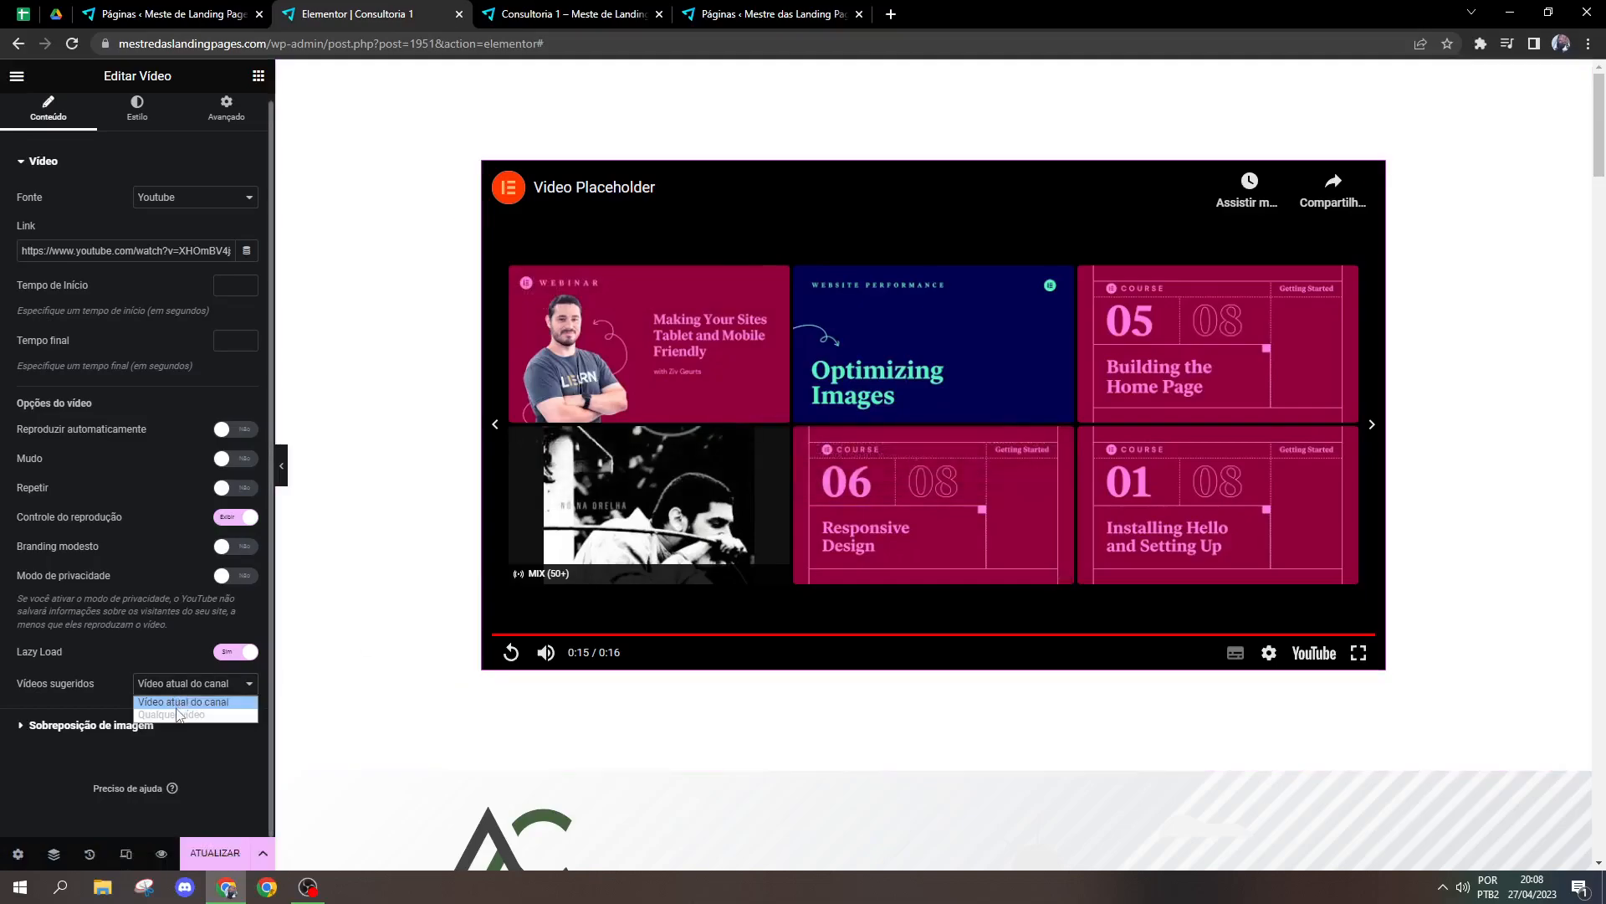
left_click(178, 715)
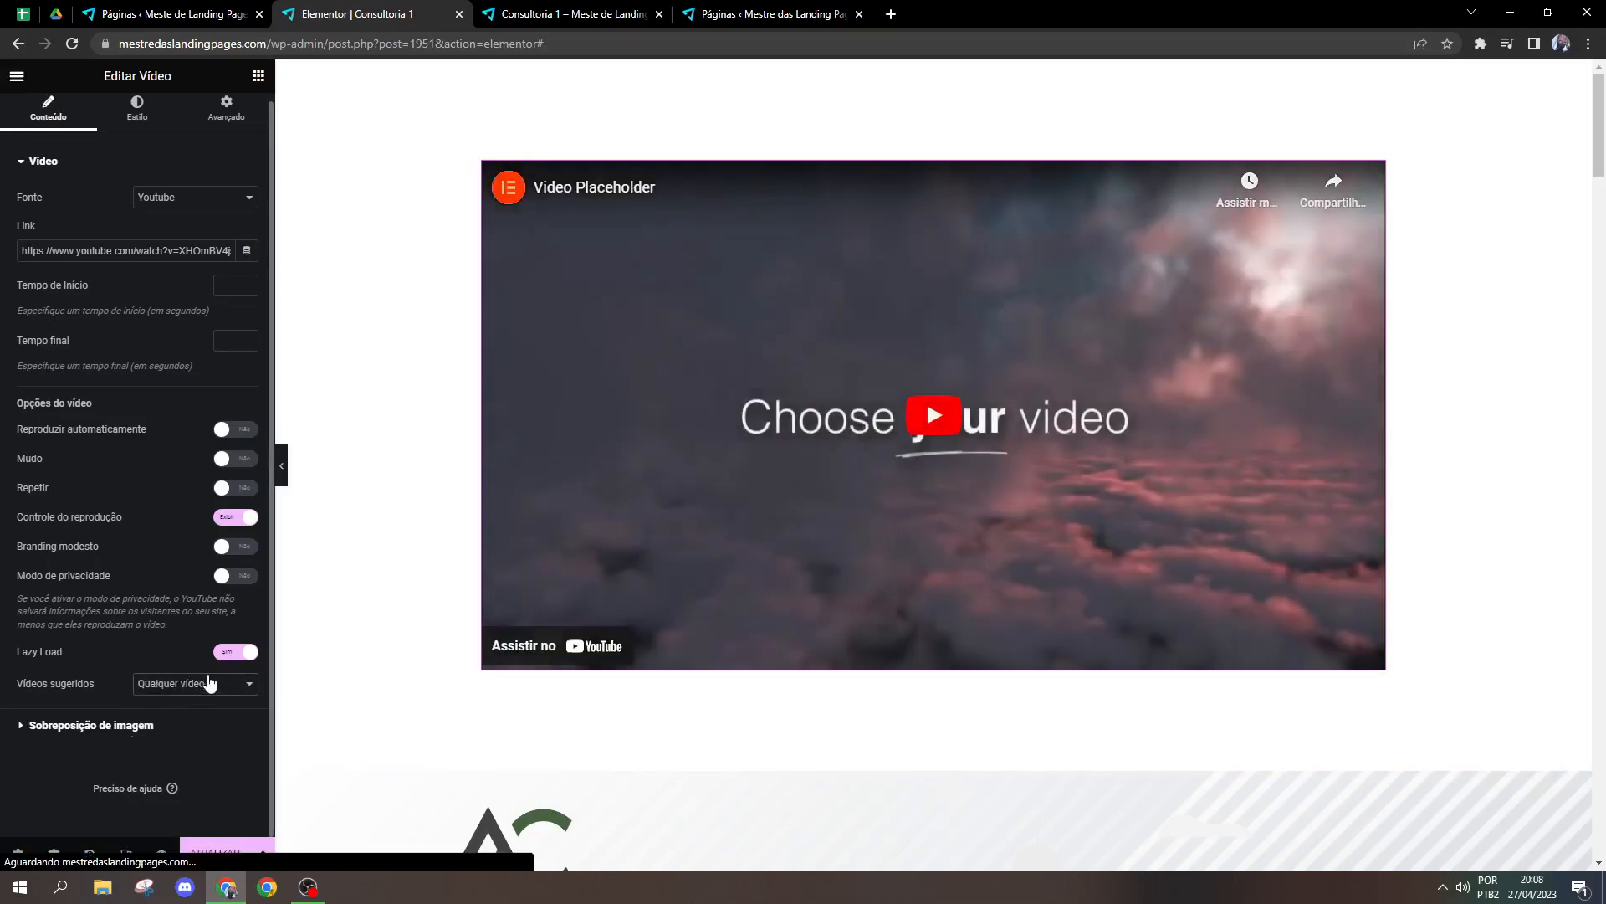
left_click(186, 685)
left_click(184, 701)
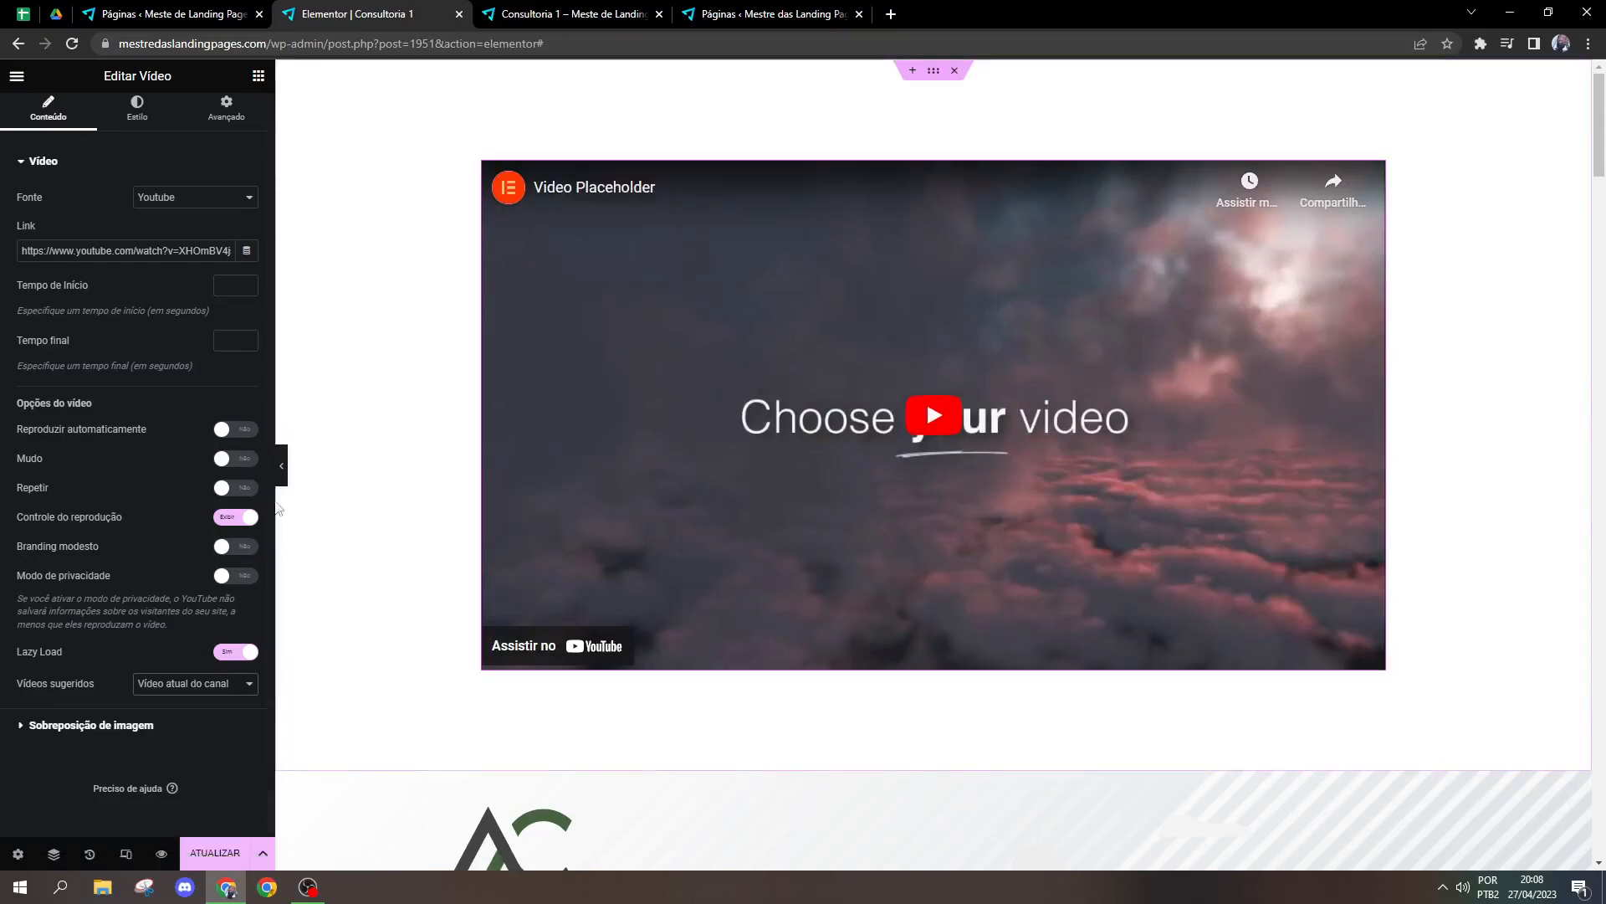
left_click(205, 688)
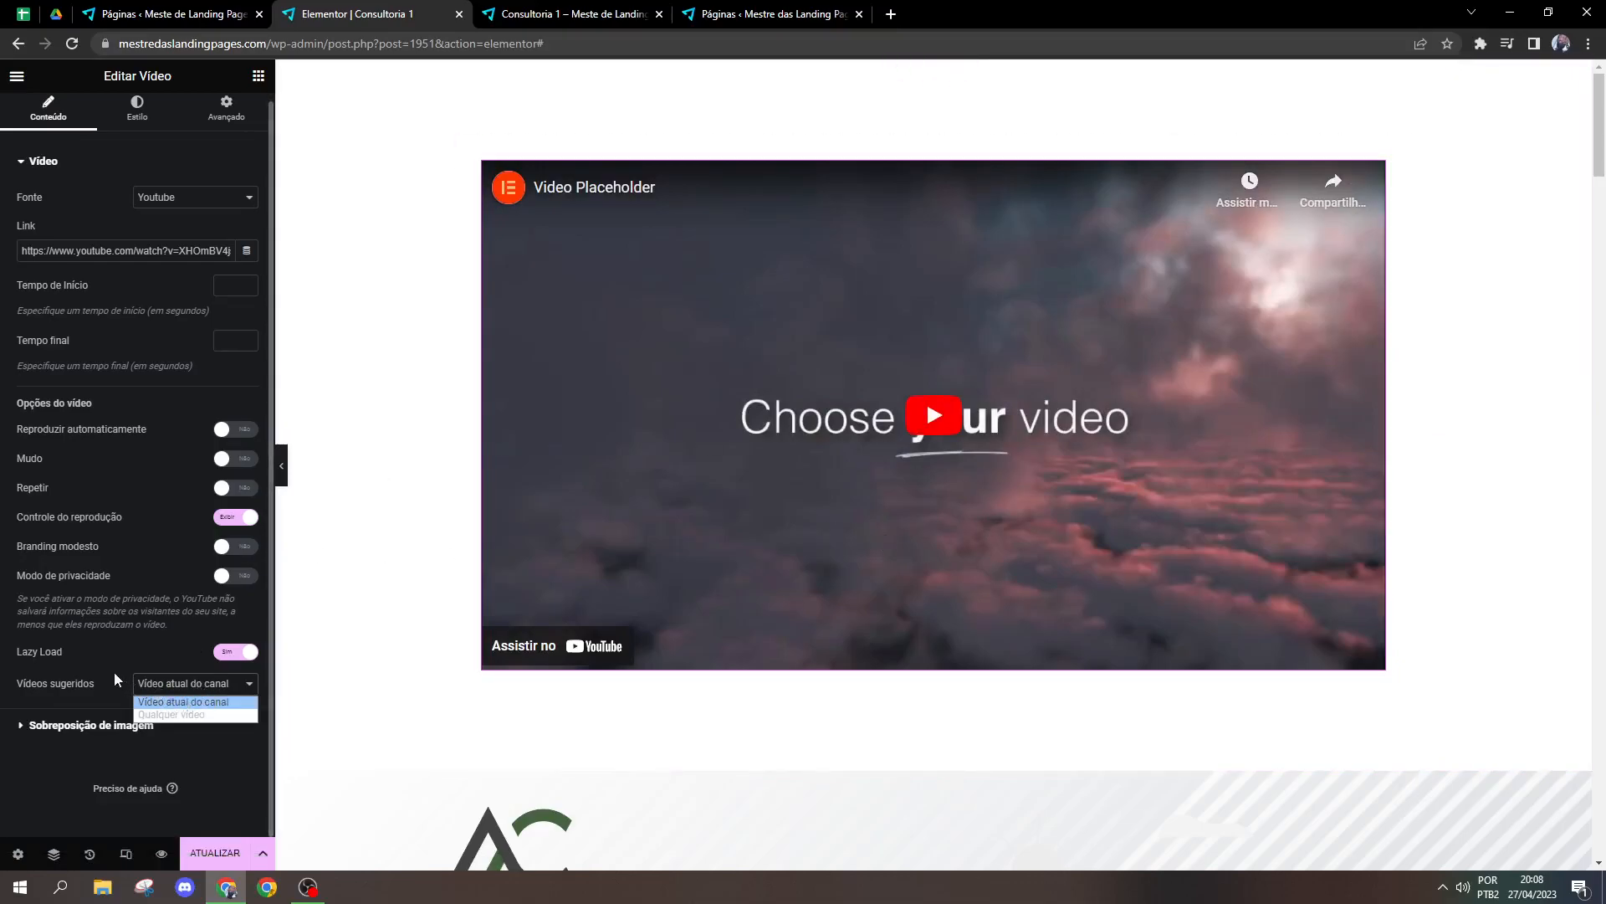
Step: Turn on the video's image overlay and use the media library photo of a couple shaking hands with an advisor
left_click(98, 730)
left_click(96, 730)
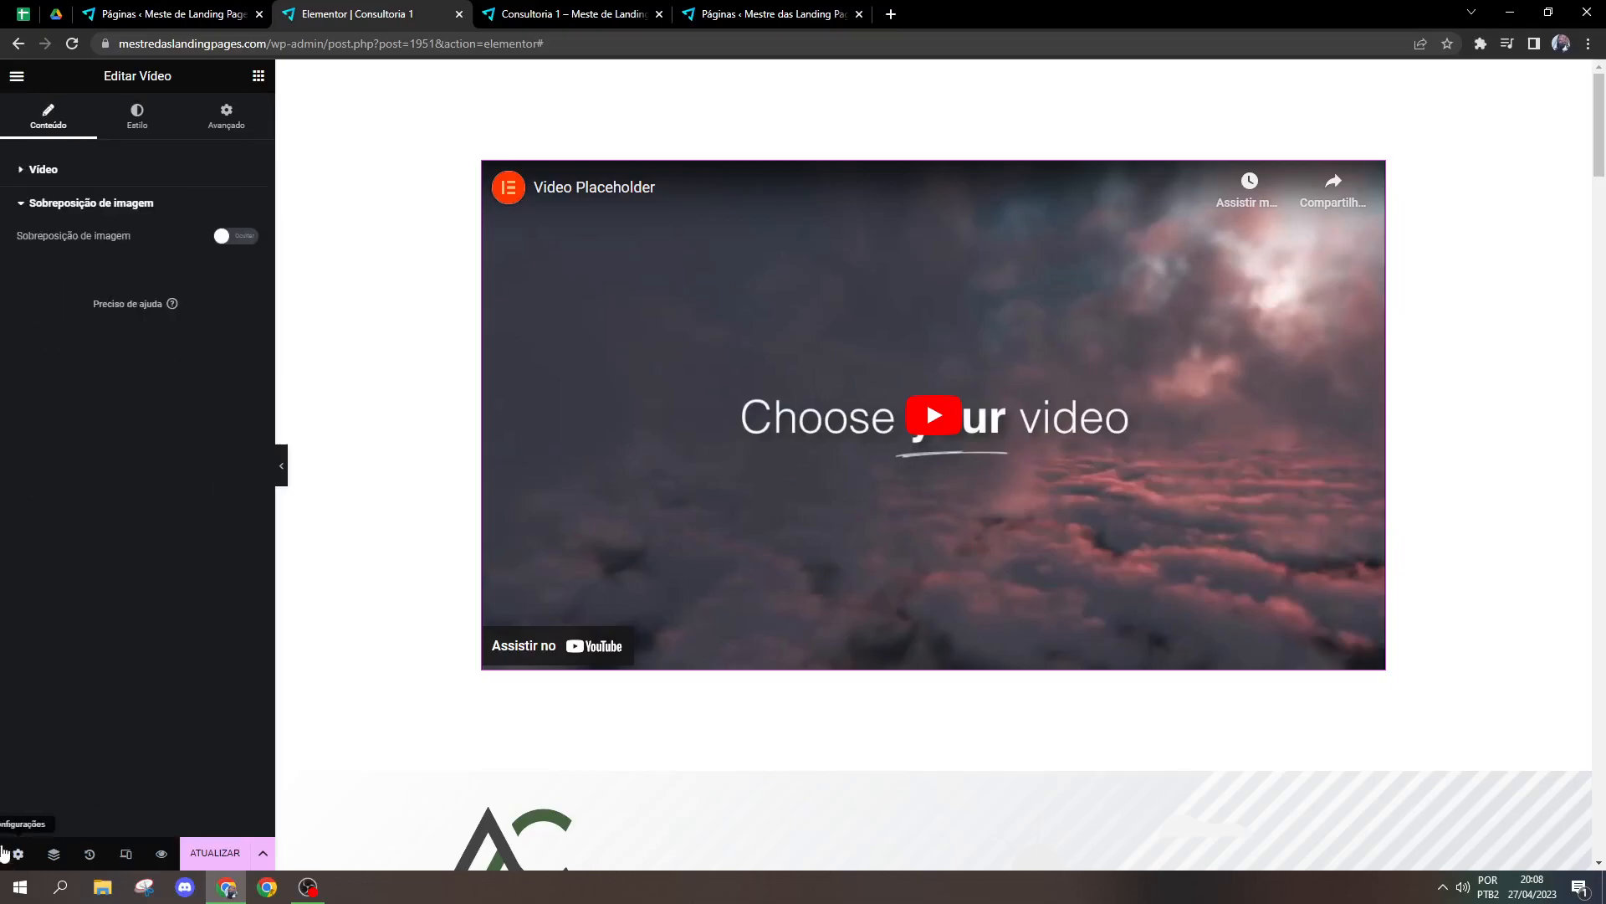
left_click(221, 237)
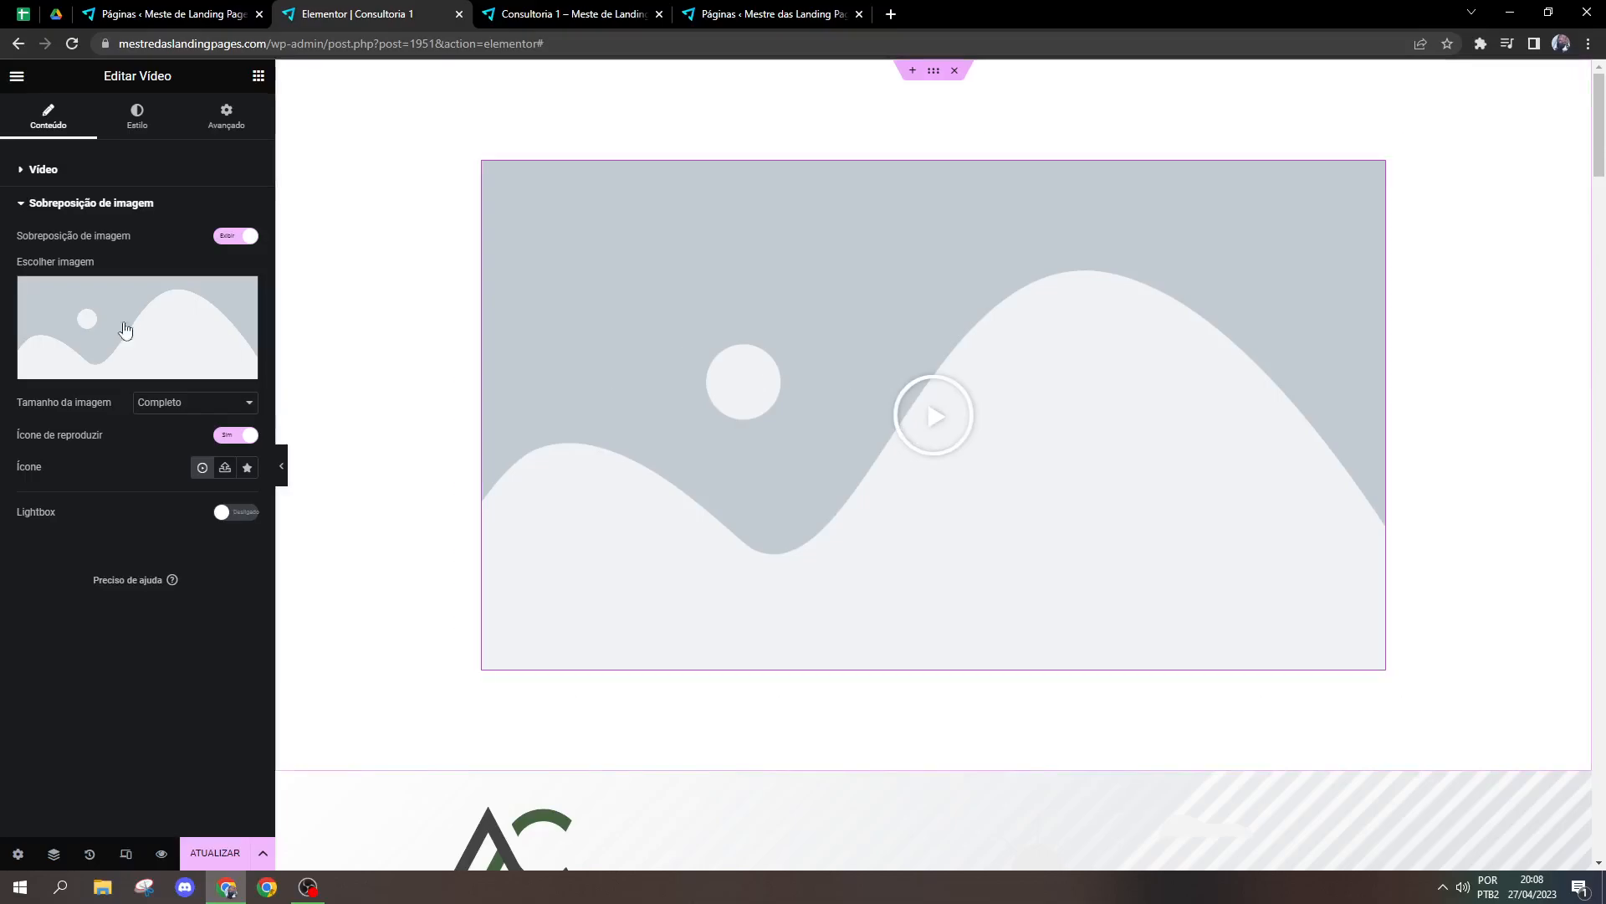
left_click(84, 328)
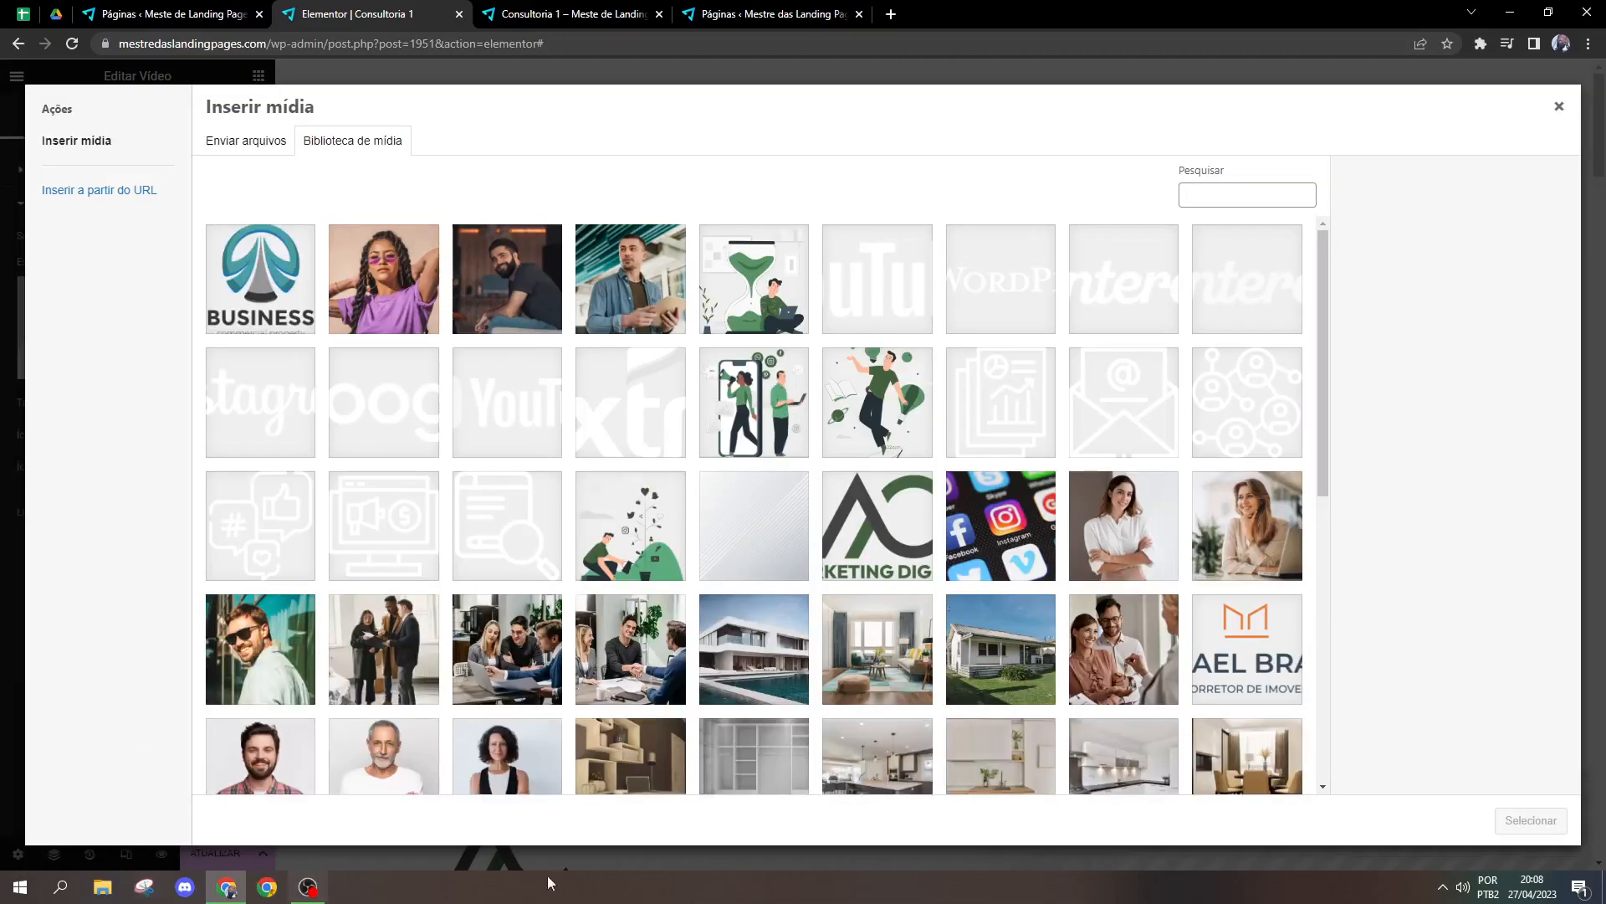
scroll(636, 502, "down", 2)
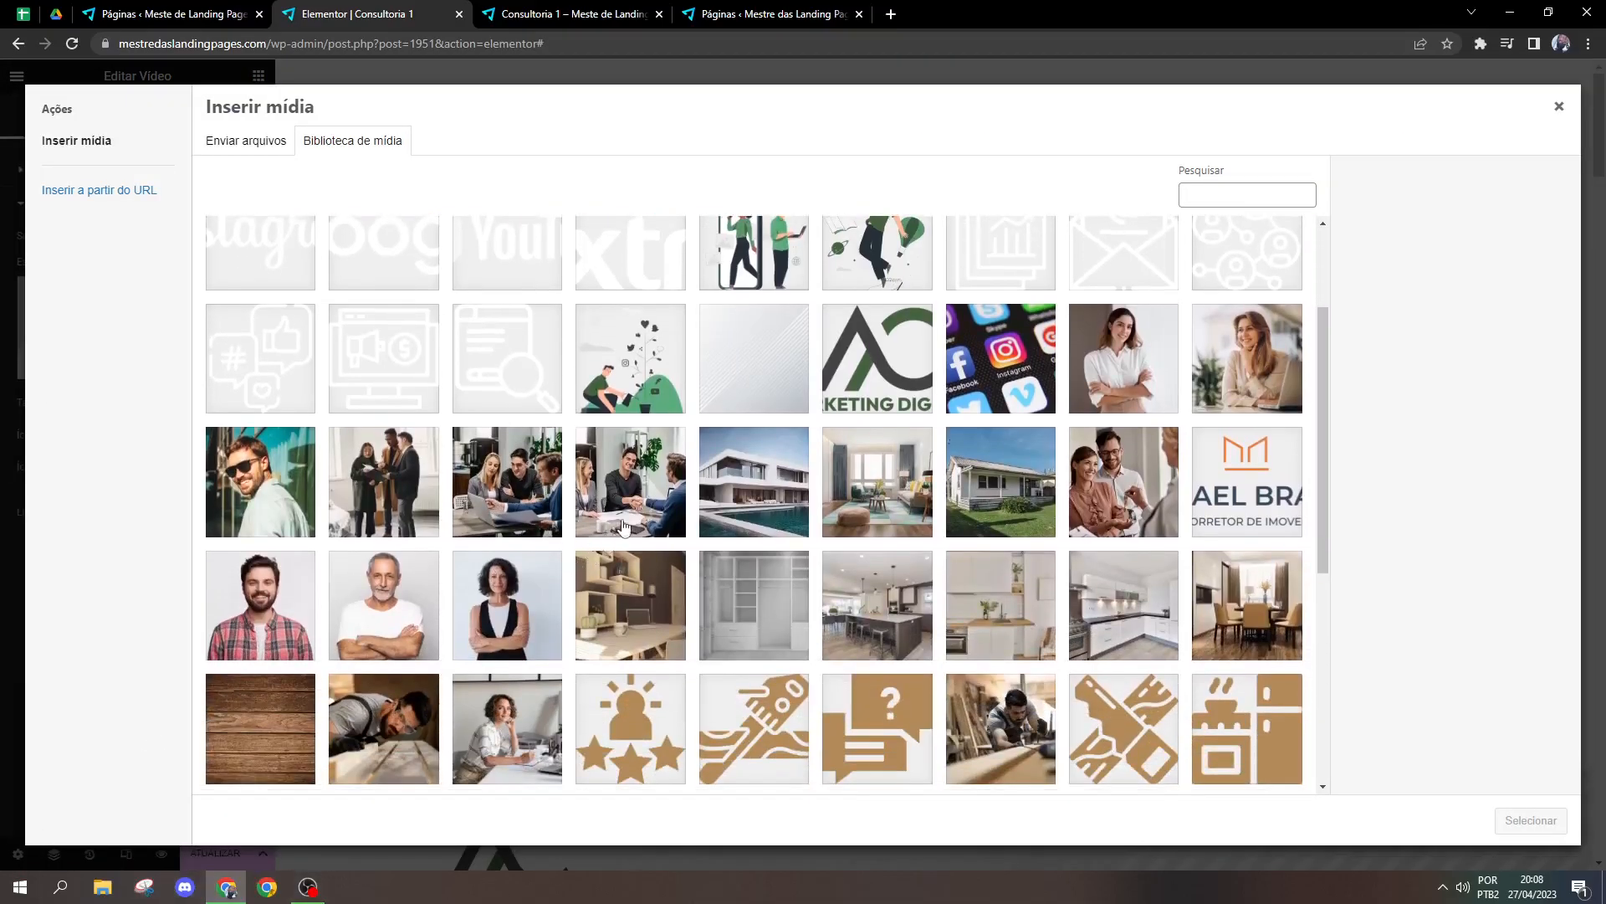
left_click(630, 482)
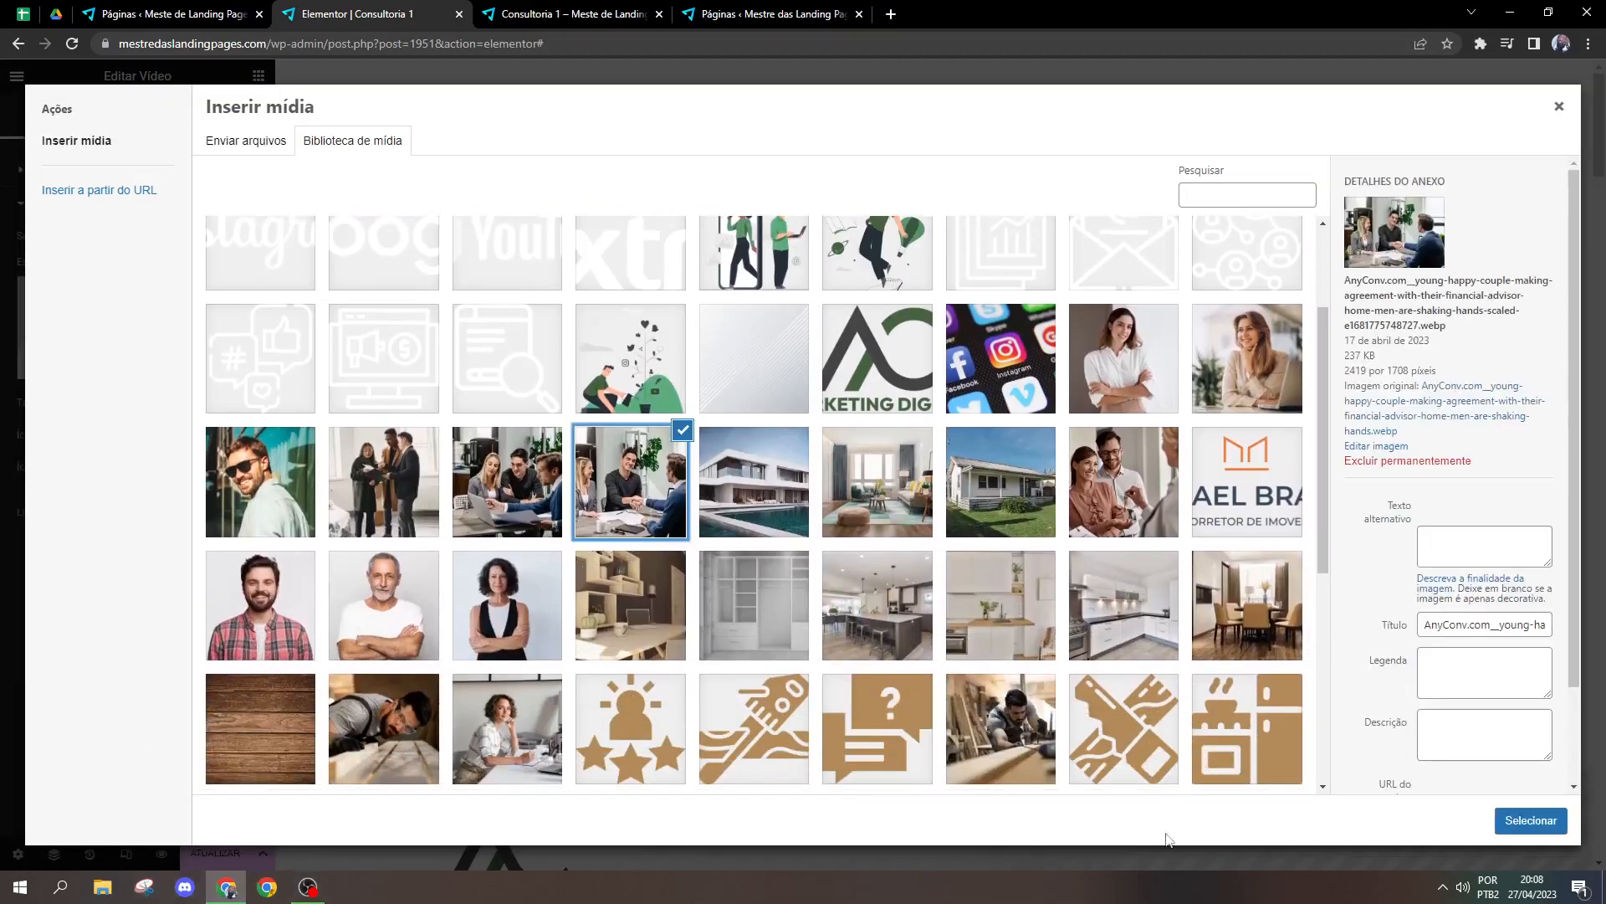
left_click(1531, 820)
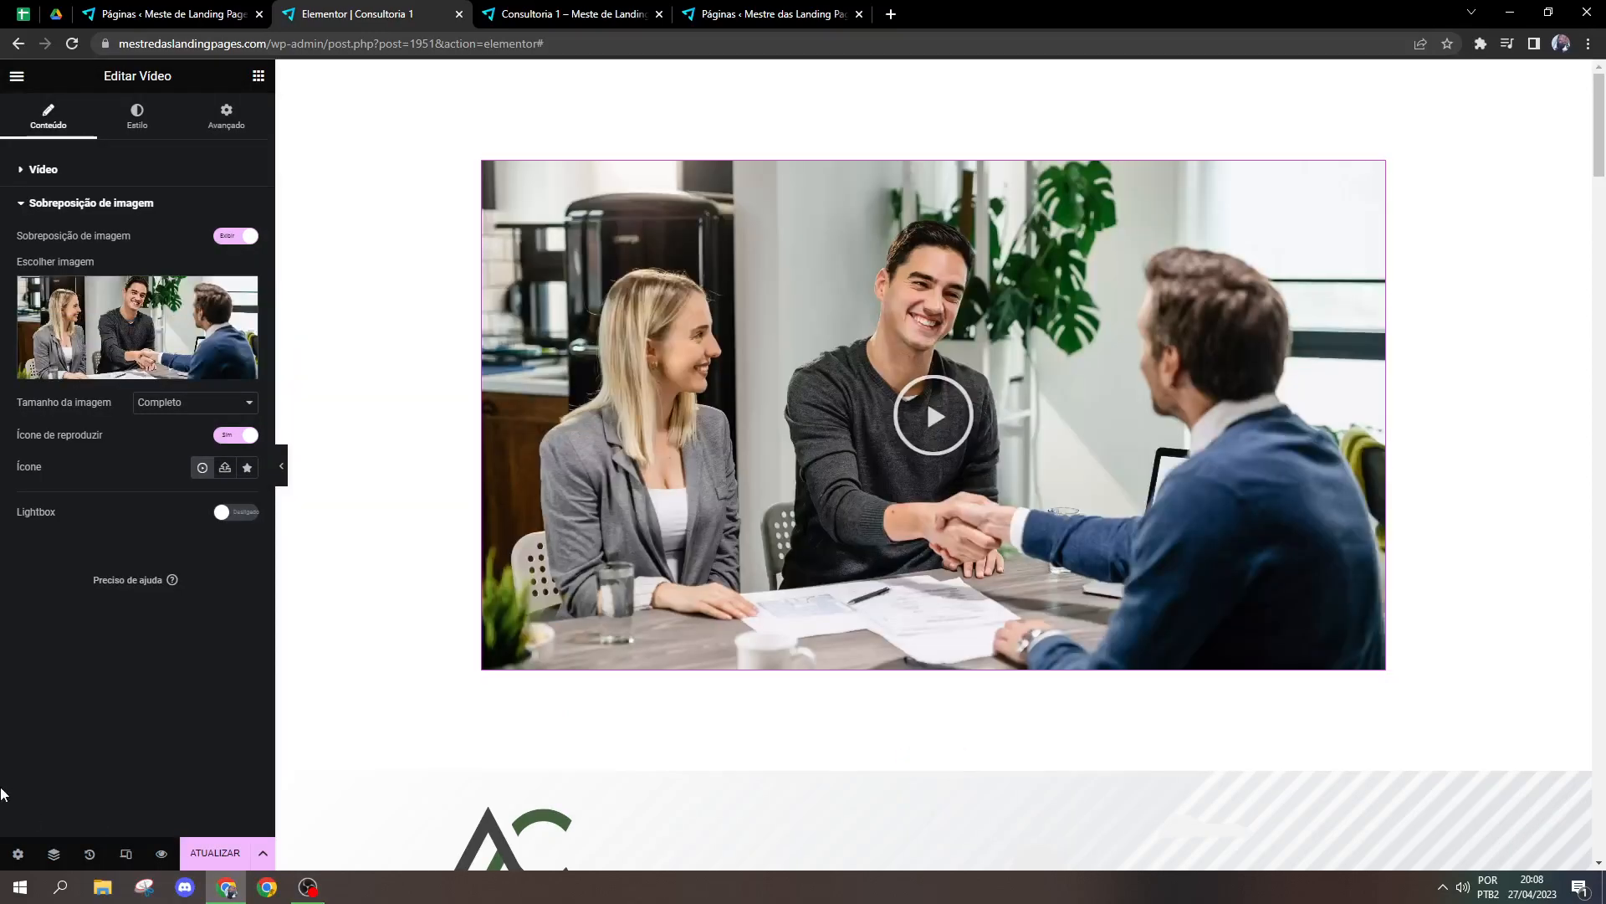
Step: Play the video through its image overlay, pause it, and rewind it to the start
left_click(863, 439)
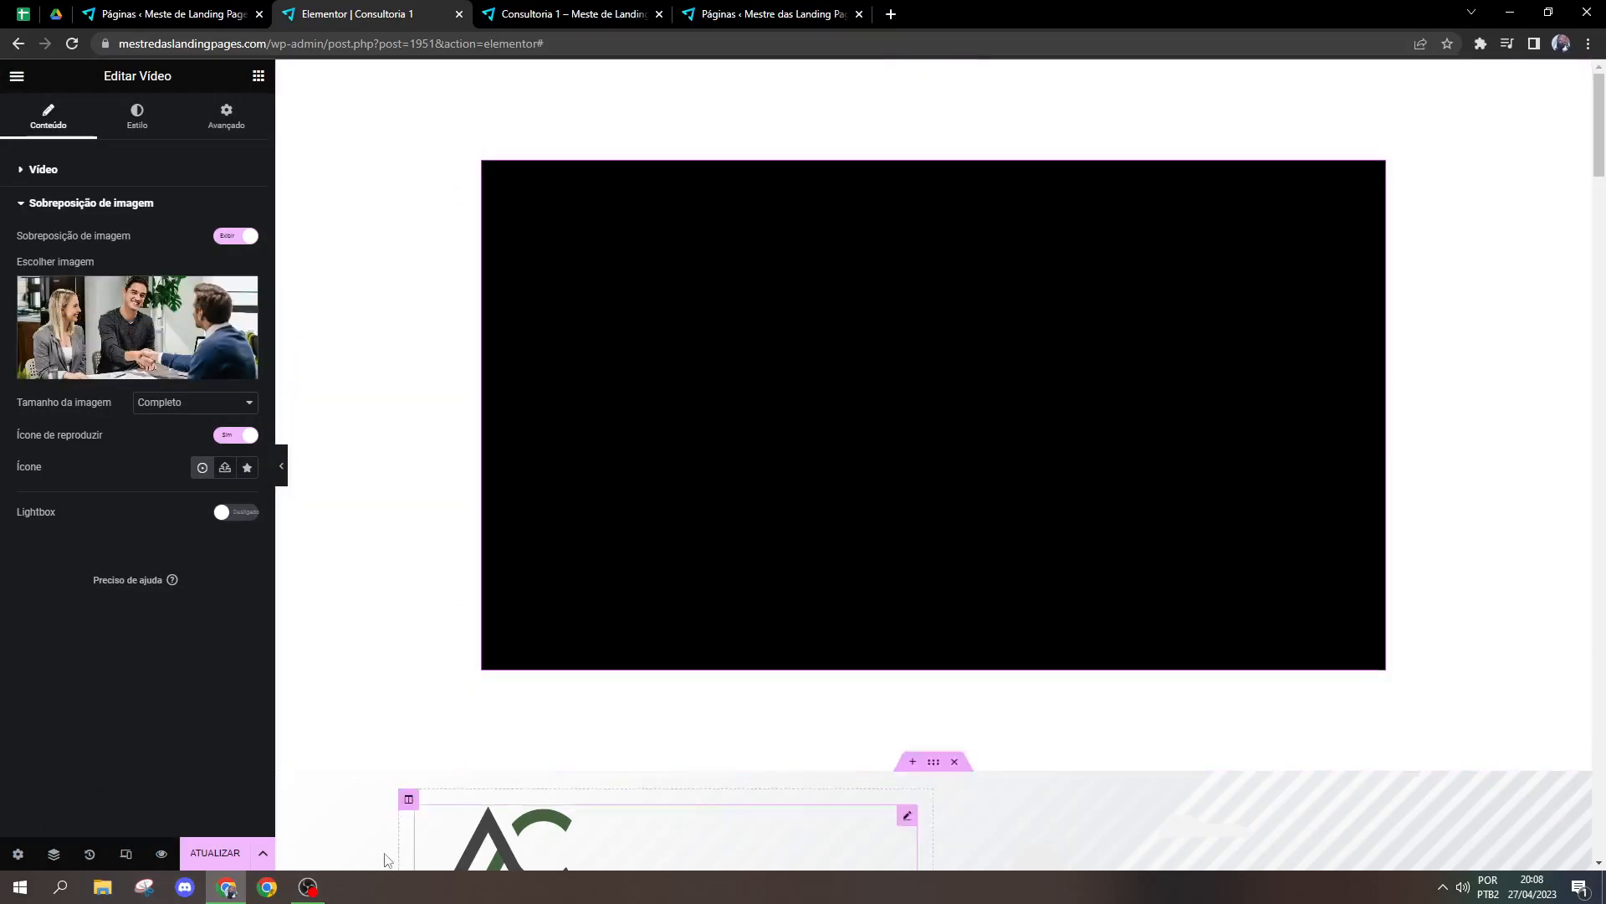
left_click(678, 483)
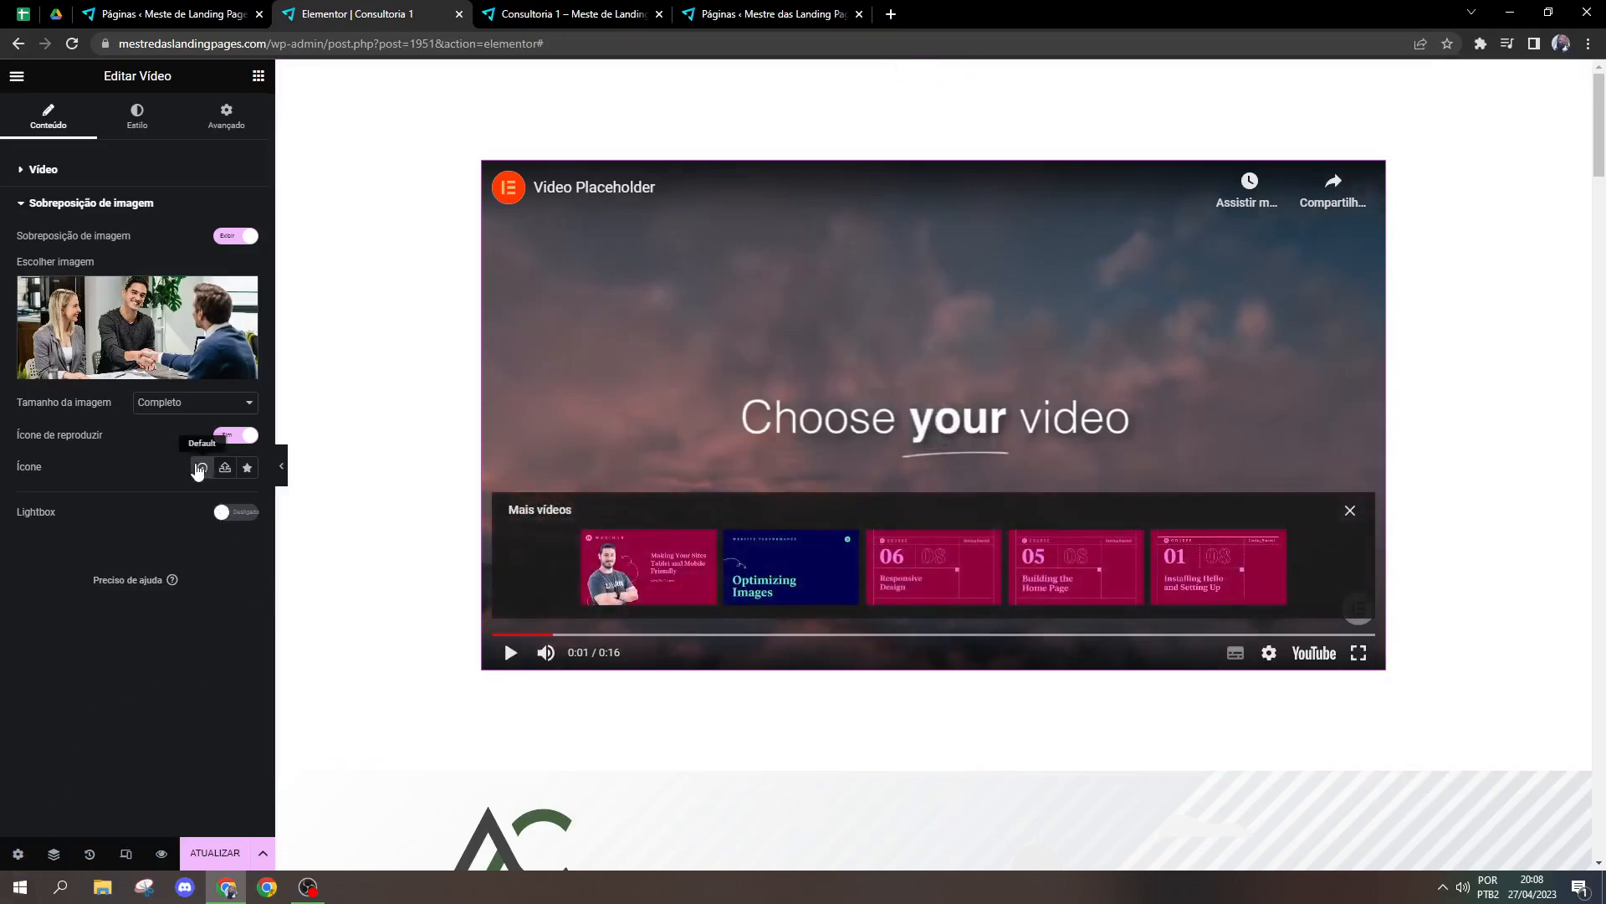
left_click_drag(542, 635, 403, 651)
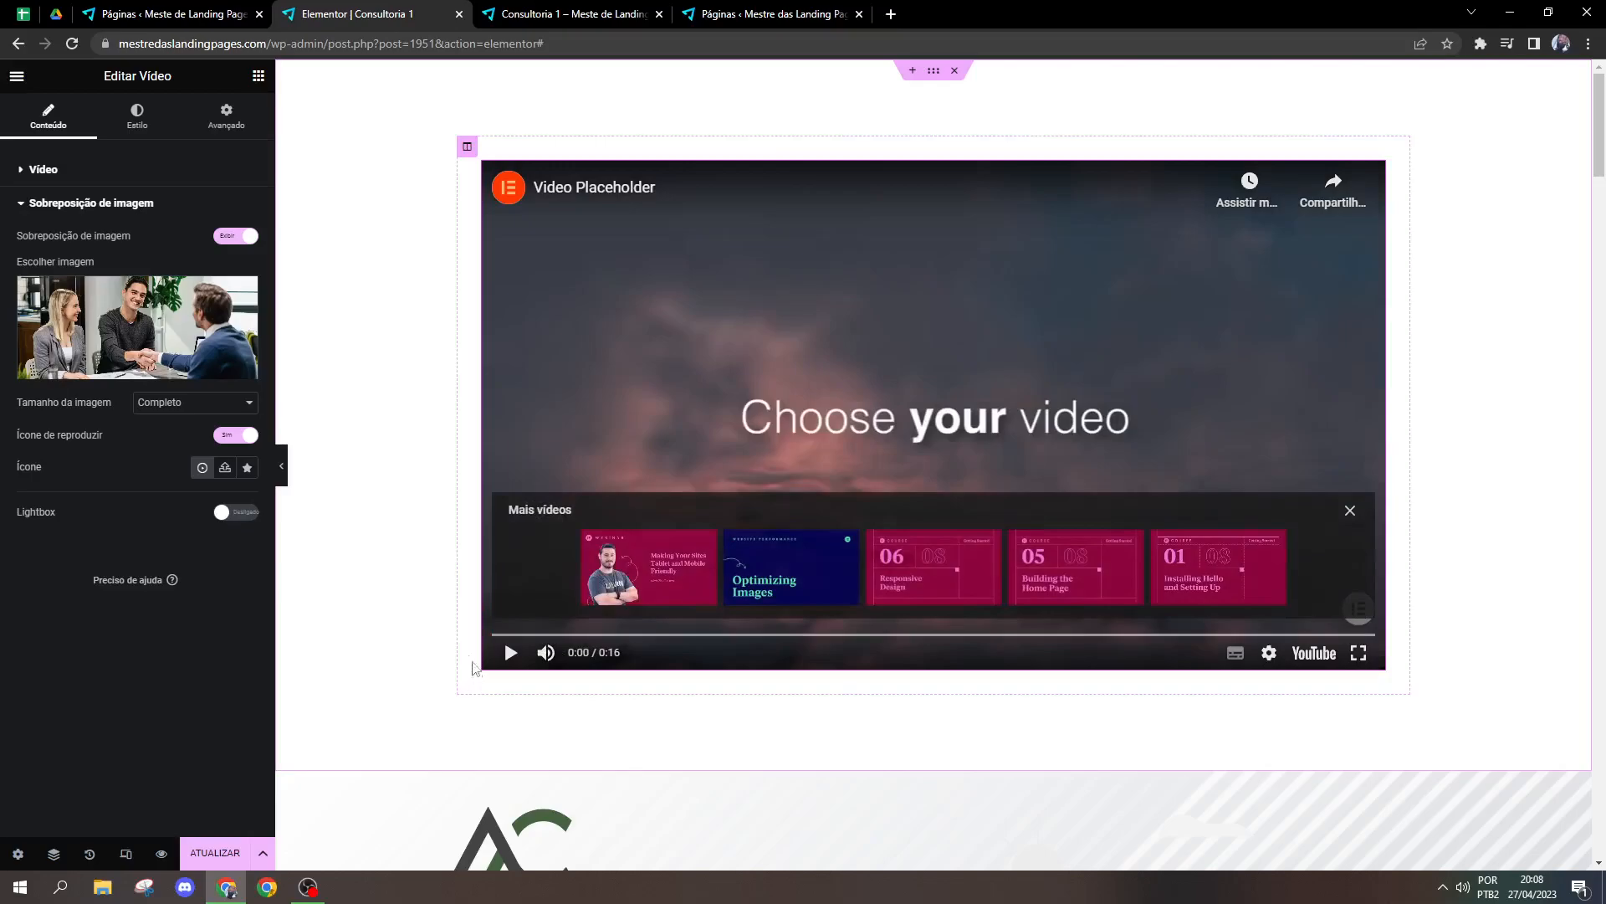
Step: Browse all icons in the icon library for the overlay's play icon and close it without choosing one
left_click(247, 467)
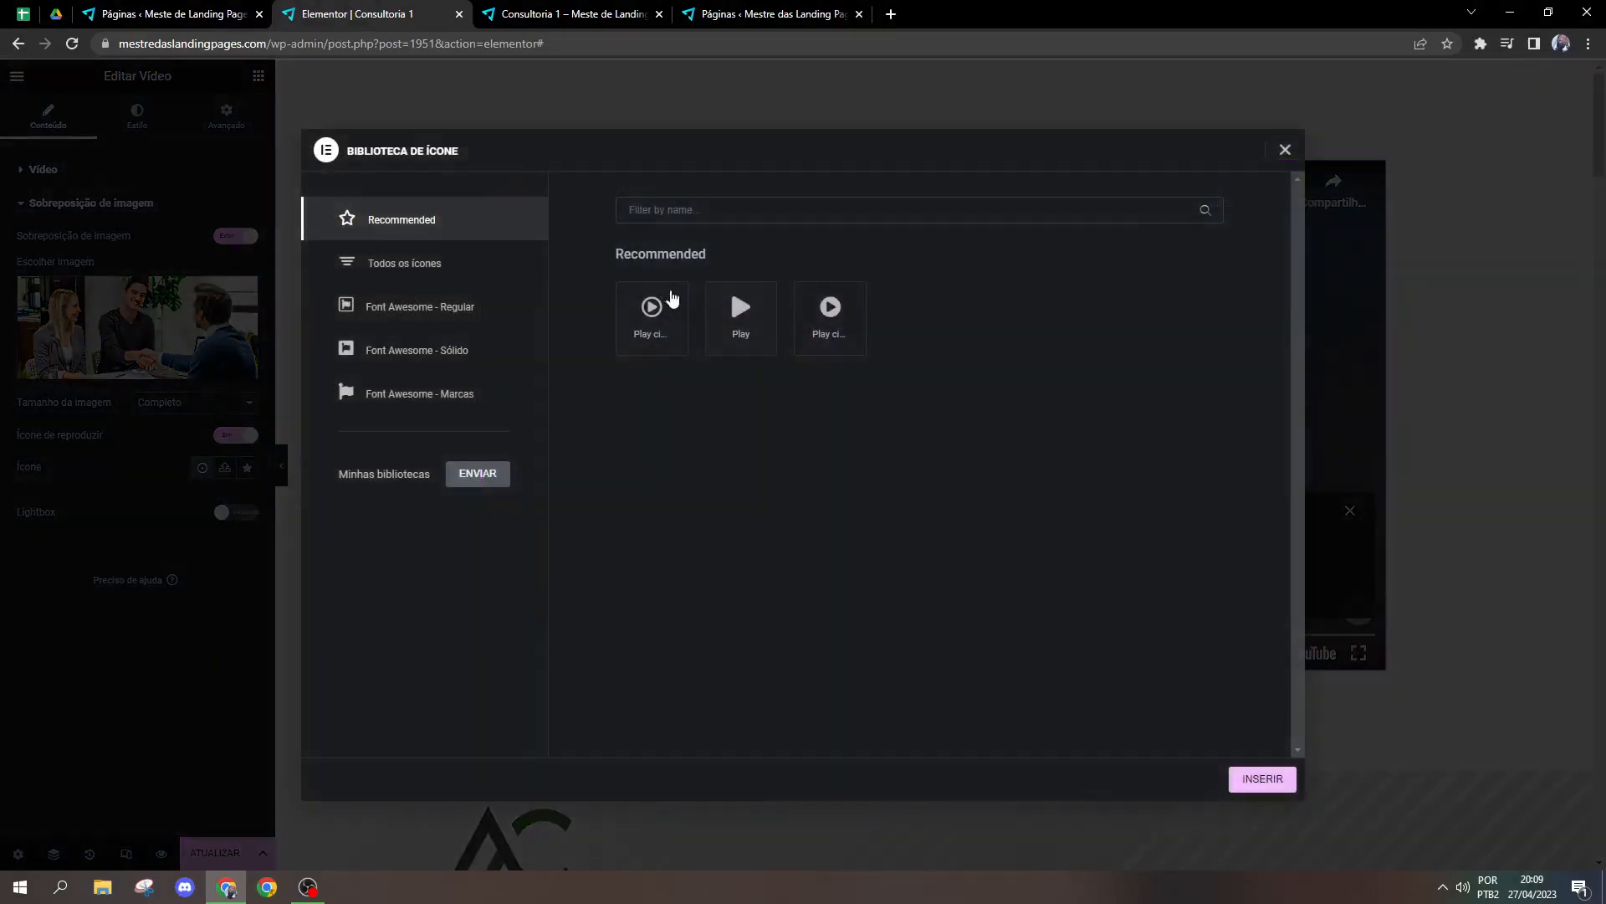
left_click(439, 274)
scroll(736, 635, "down", 2)
left_click(1390, 396)
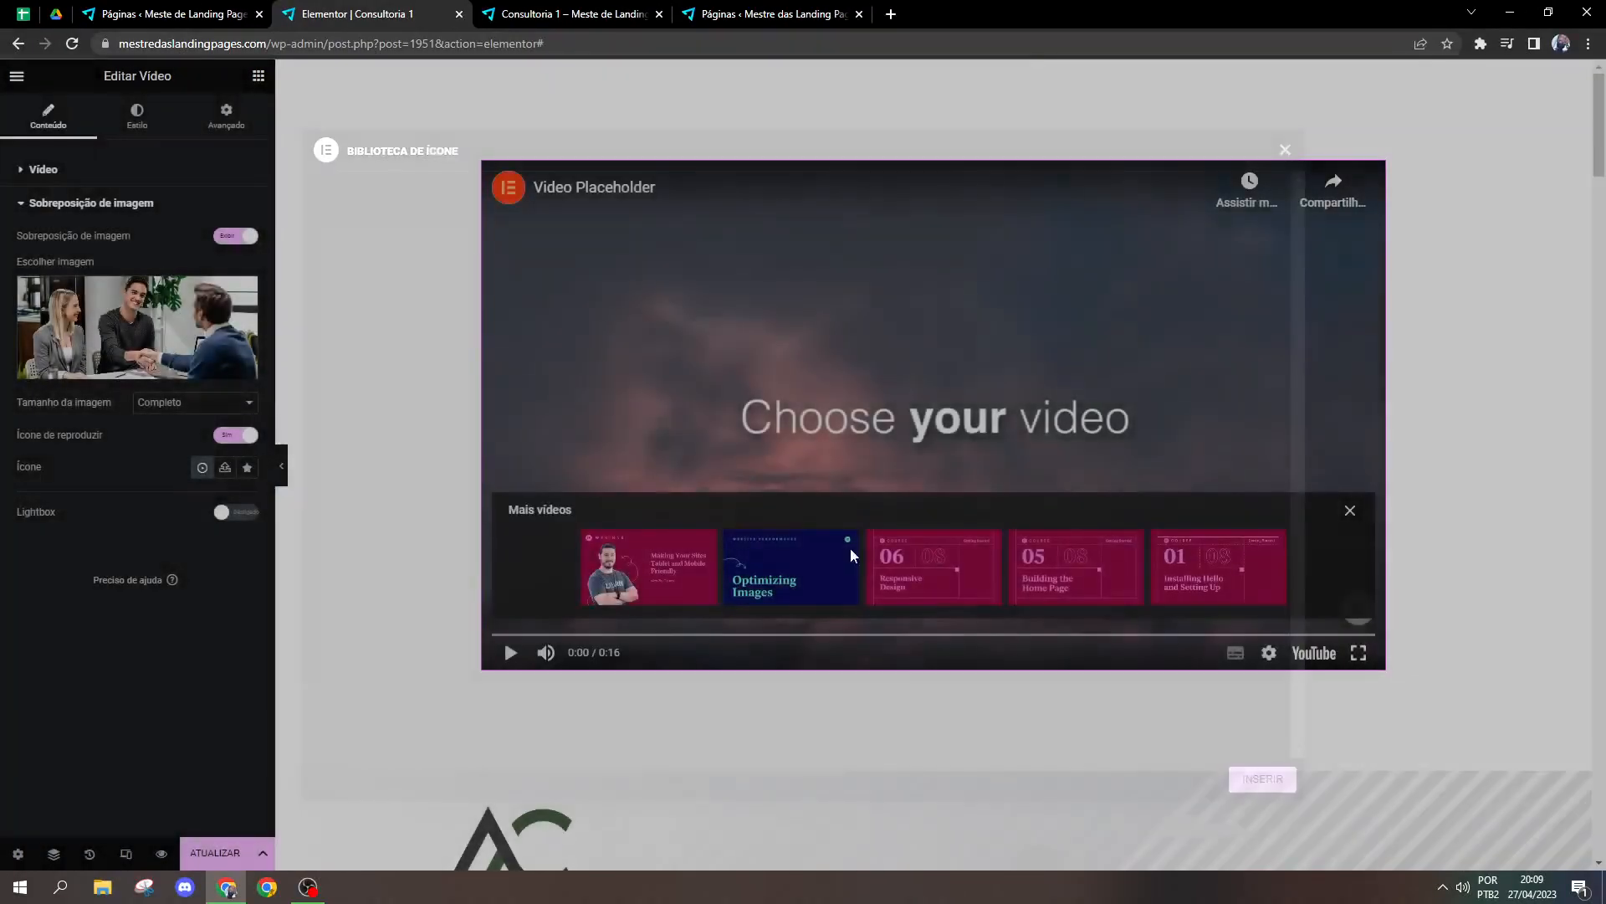
Step: Set the video's aspect ratio to 3:2 in its style settings and reopen the ratio choices
left_click(137, 116)
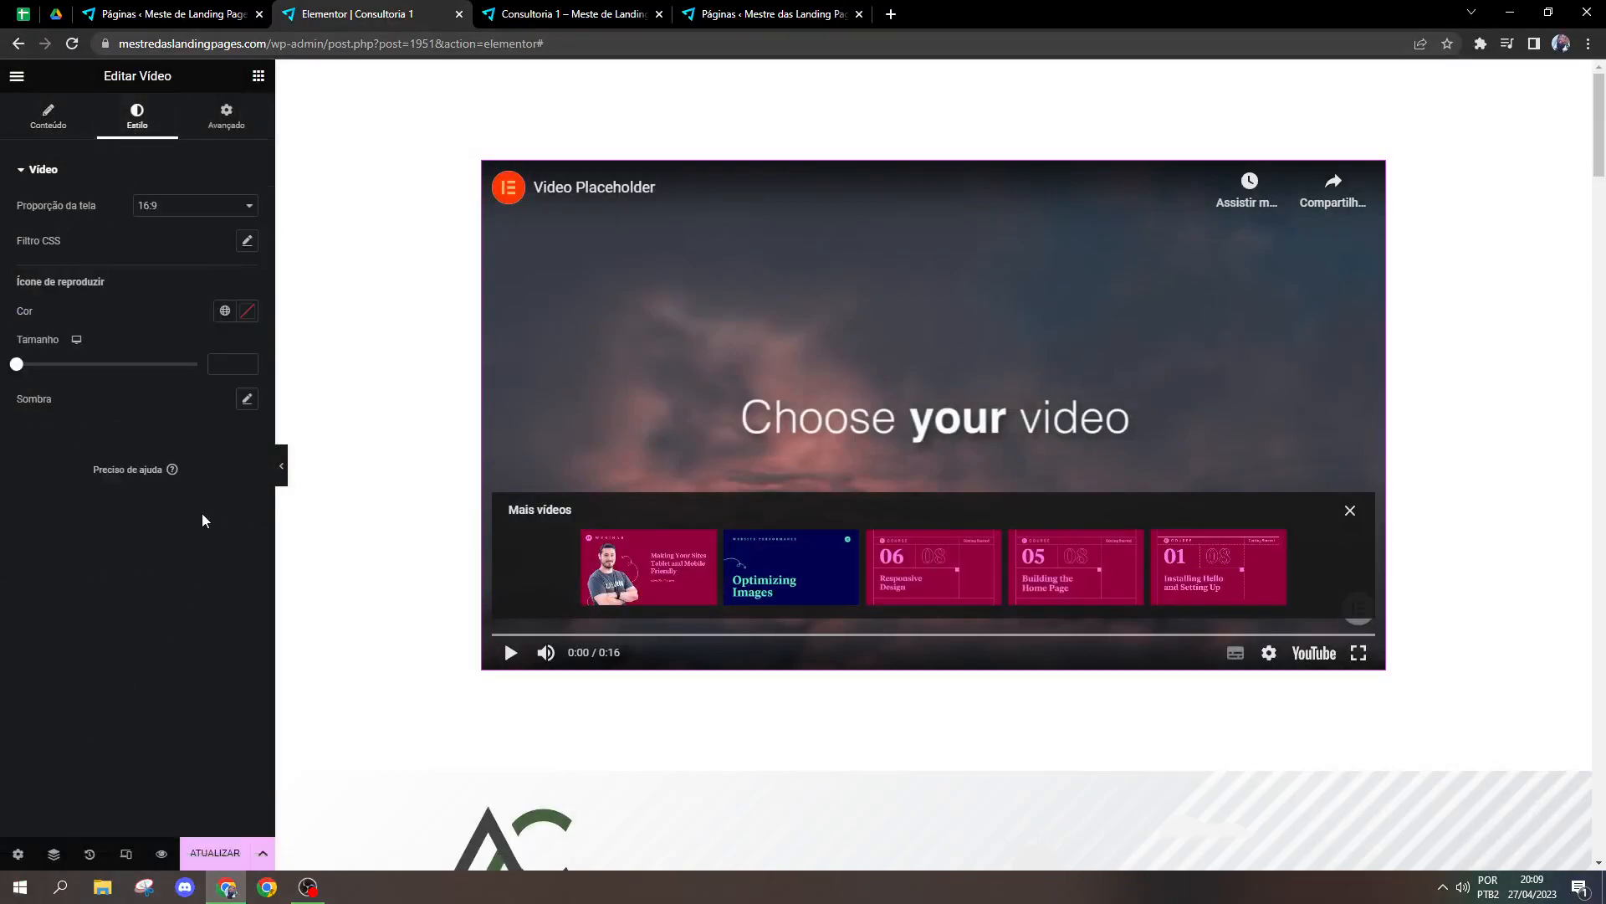
left_click(199, 209)
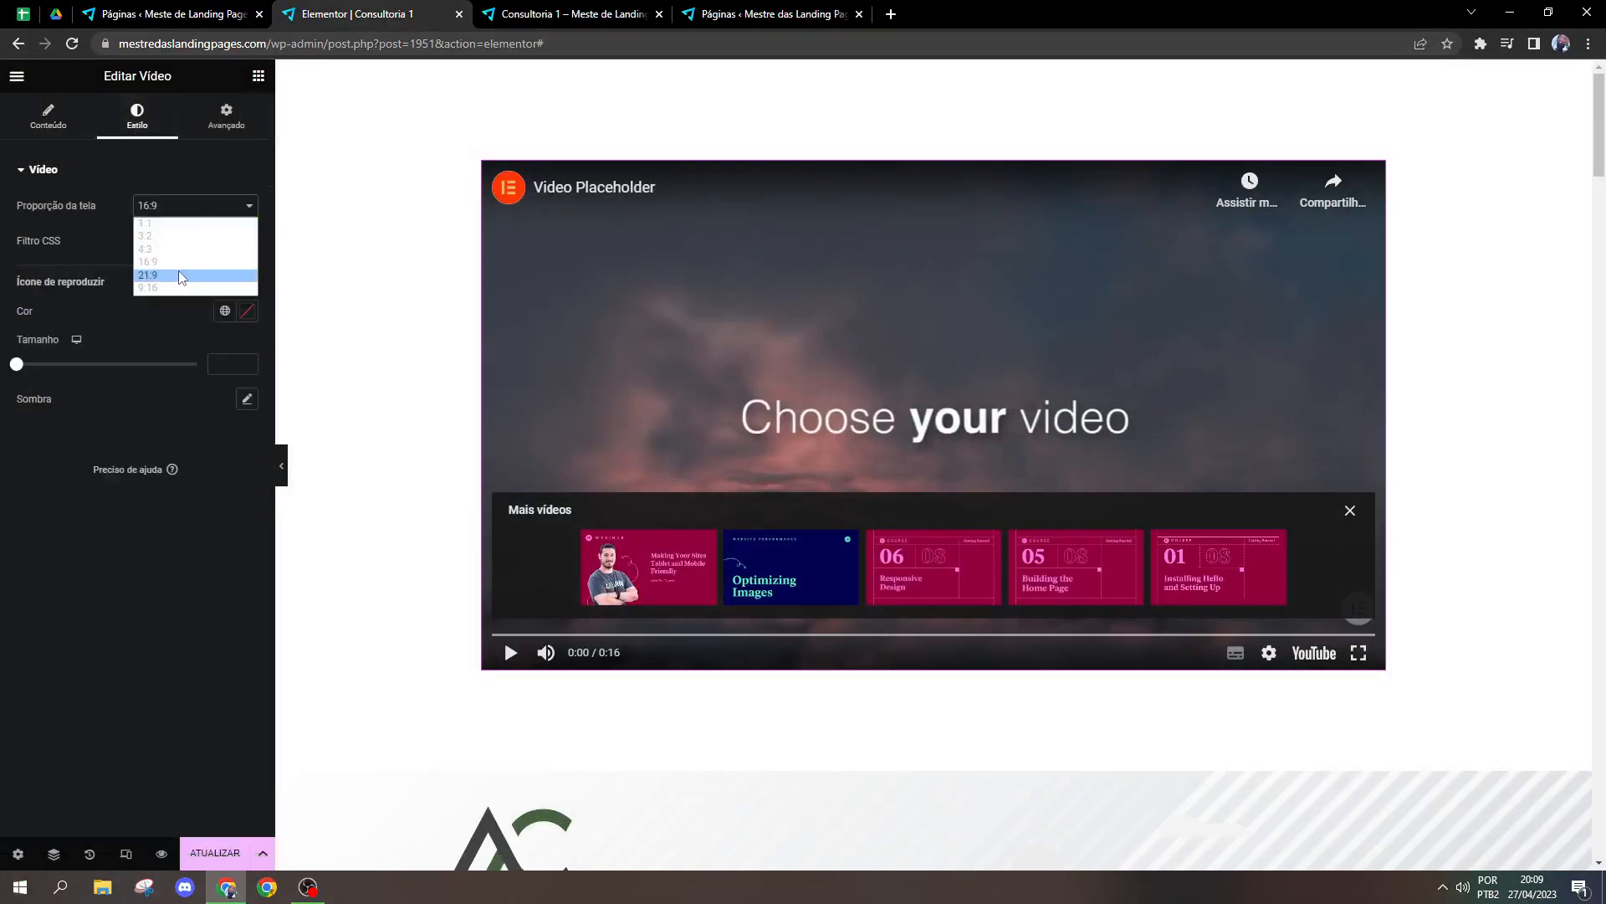
left_click(177, 238)
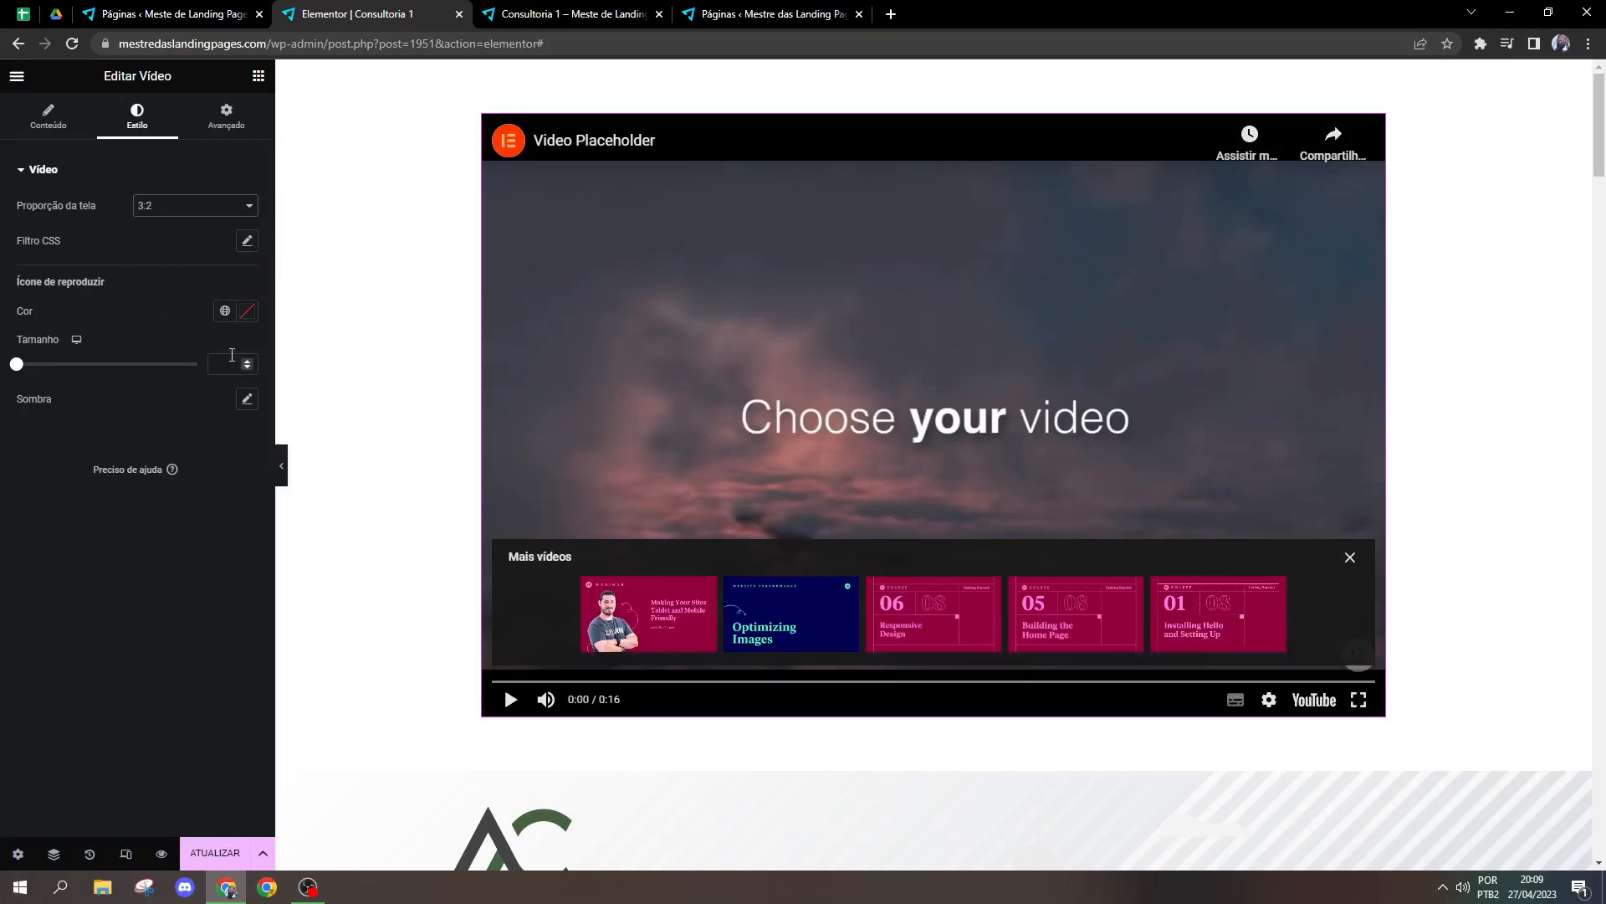
left_click(195, 206)
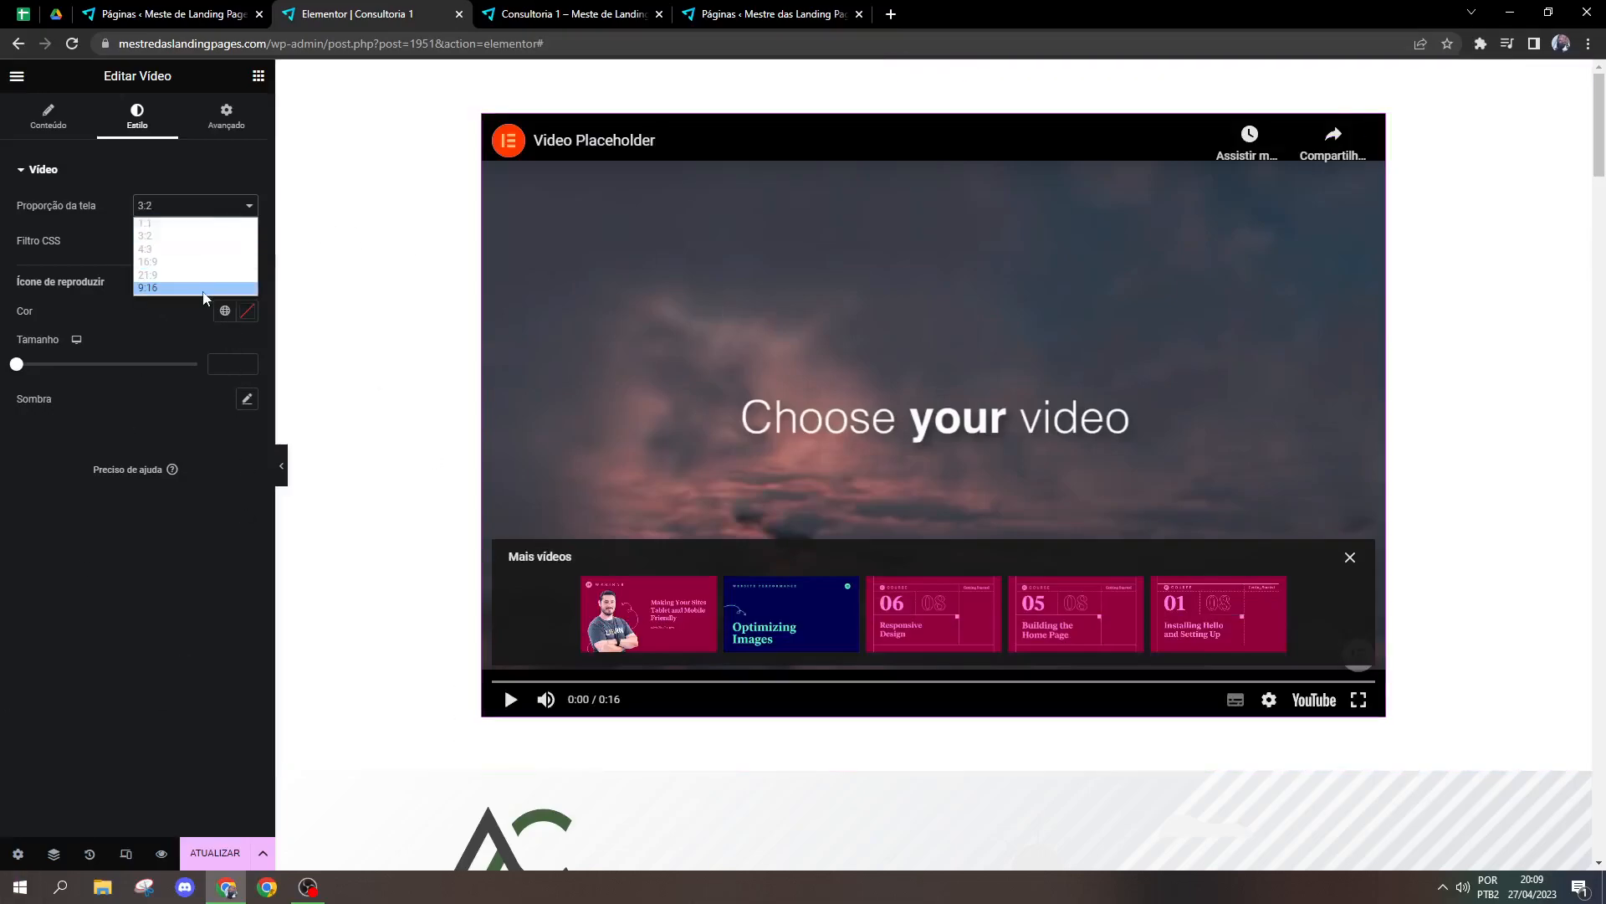
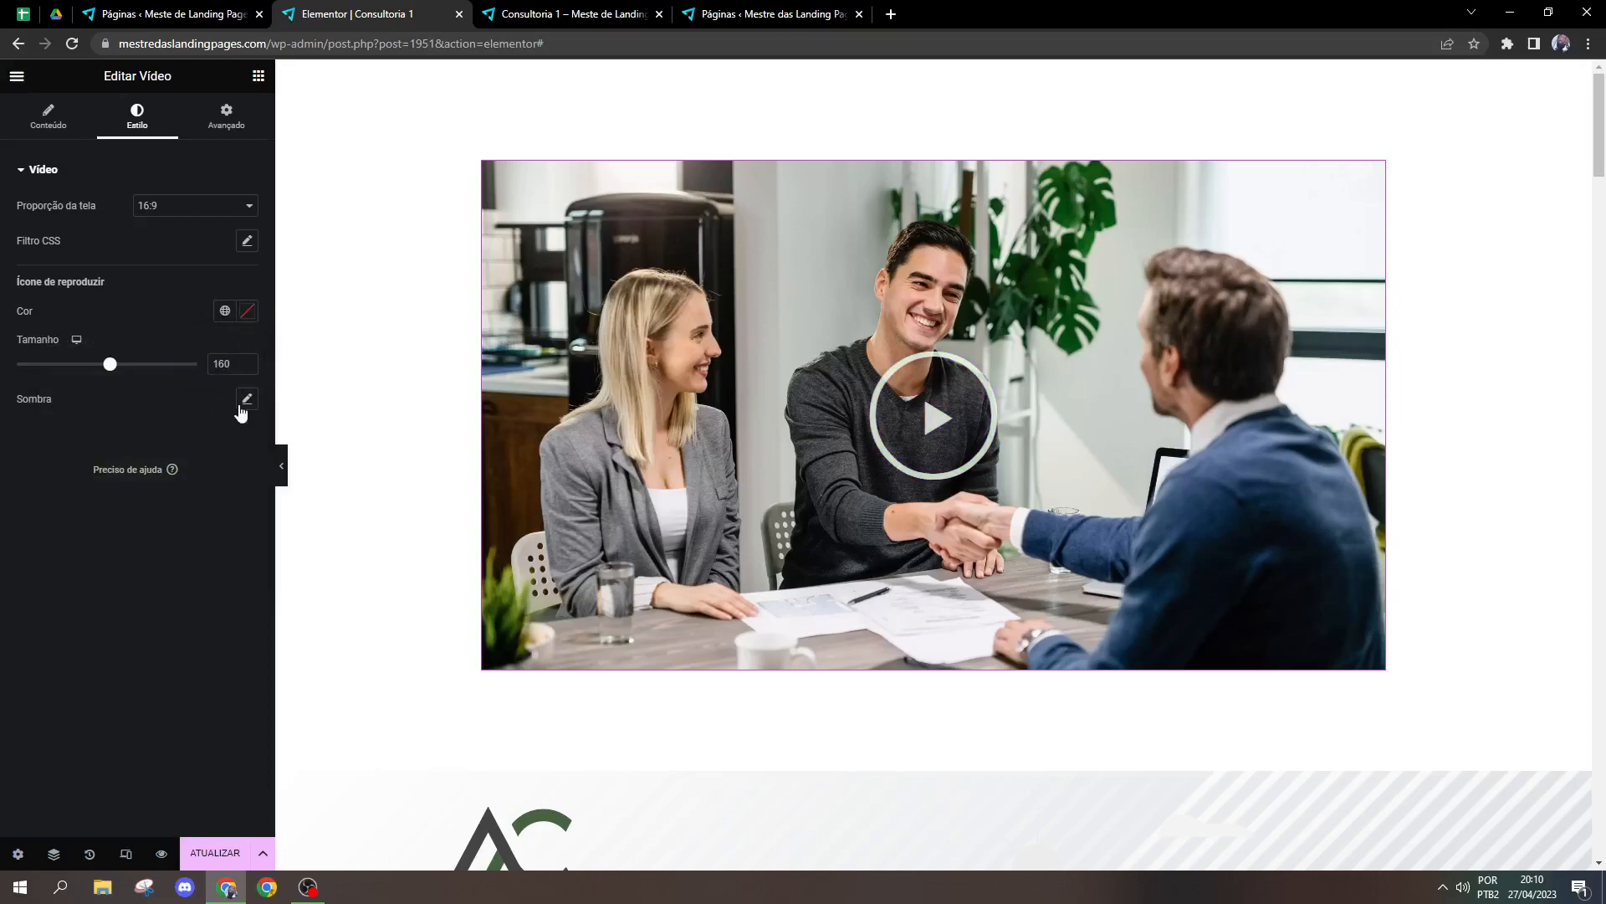
Step: Try a 20 px padding on all sides of the video in its advanced layout settings and reset it to 0
left_click(223, 405)
left_click(222, 401)
left_click(249, 132)
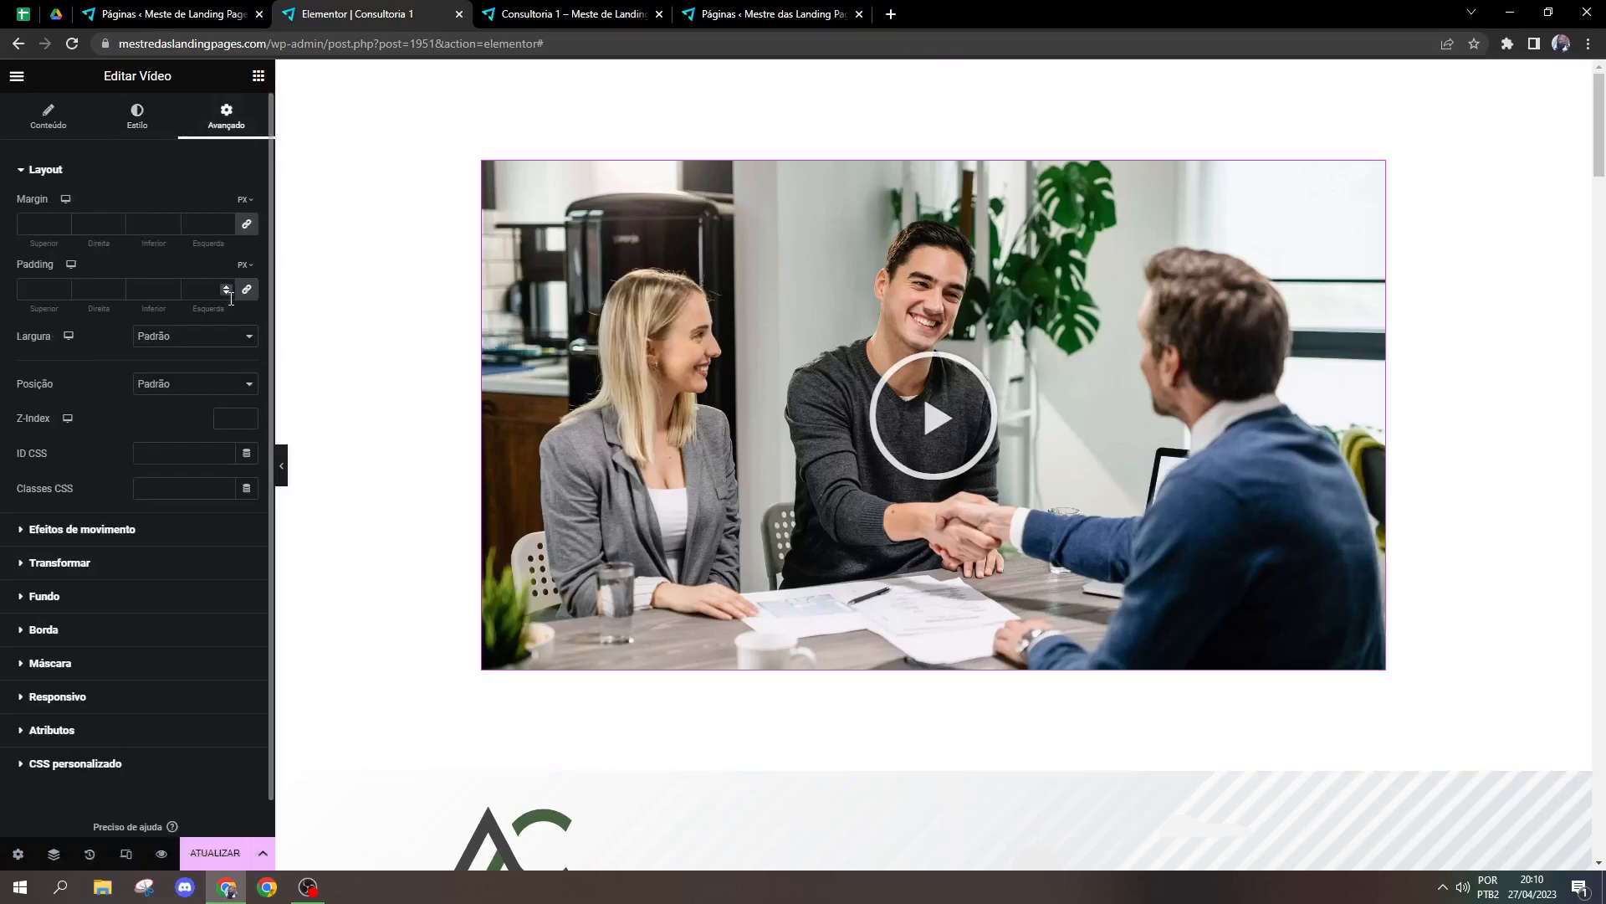
left_click(205, 288)
type("20")
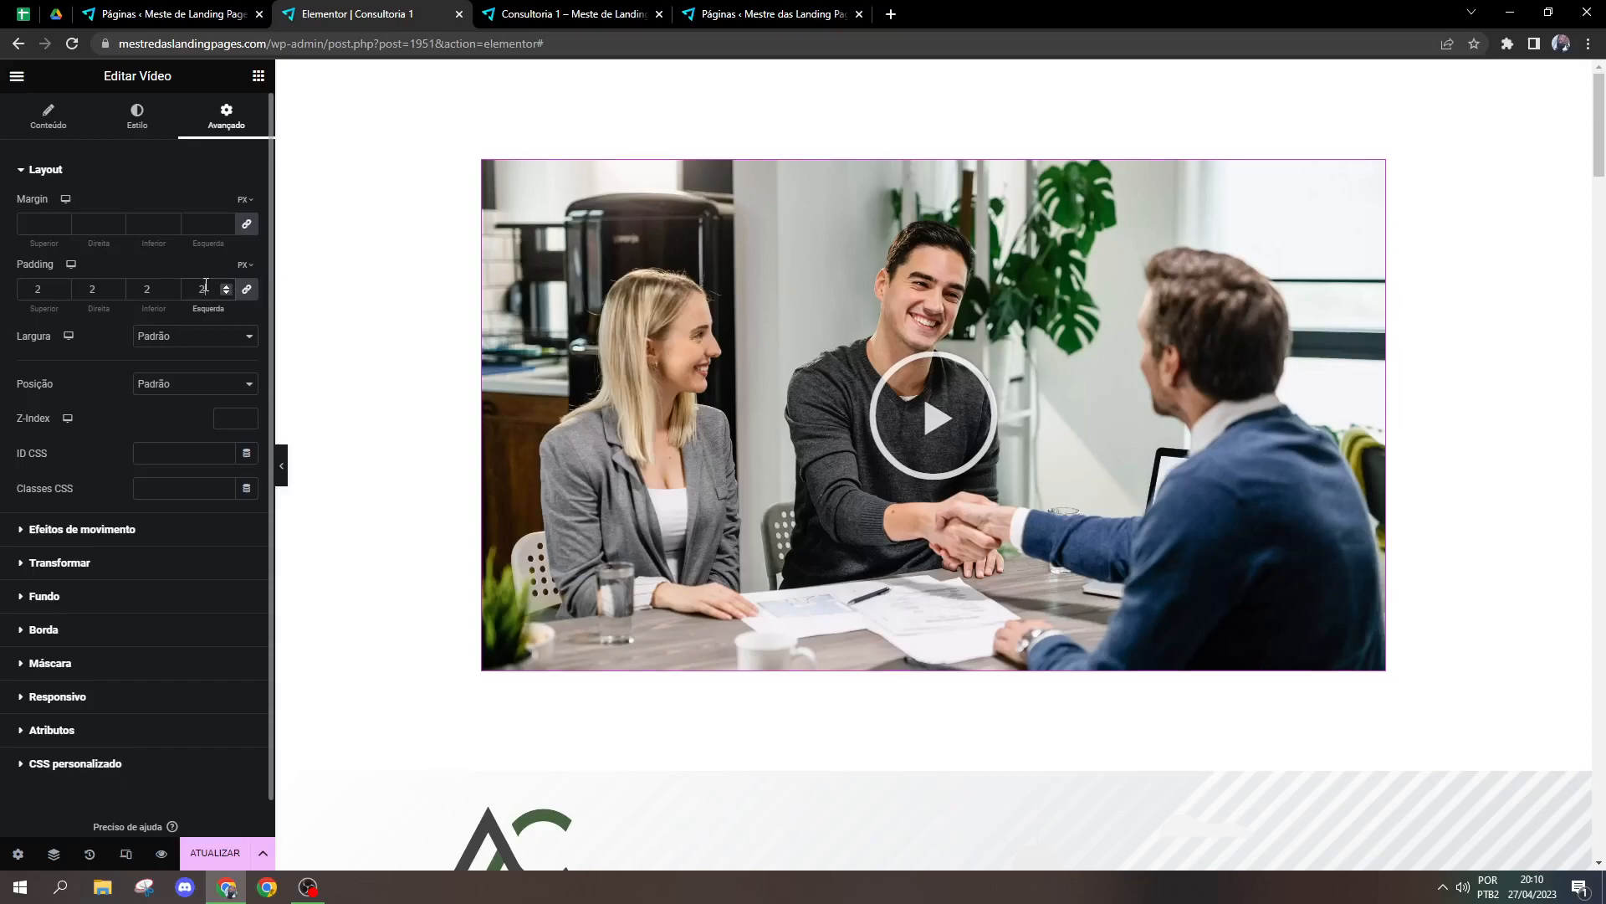
key("BackSpace")
key("BackSpace")
type("0")
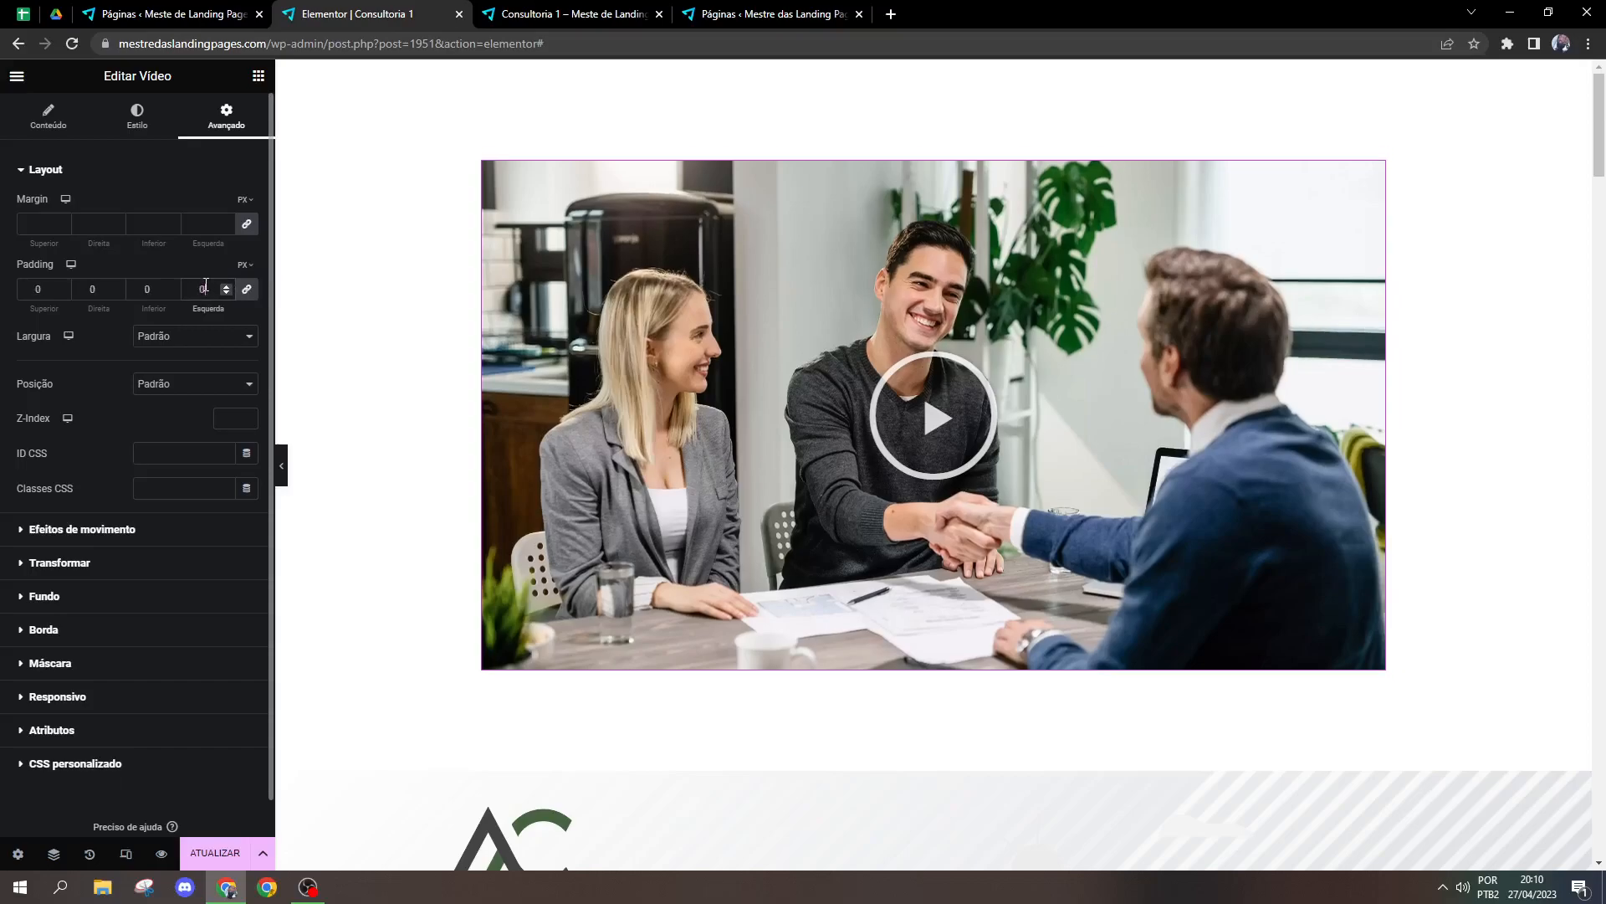
Step: Try a 20 px margin on all sides of the video and reset it to 0
left_click(197, 217)
type("20")
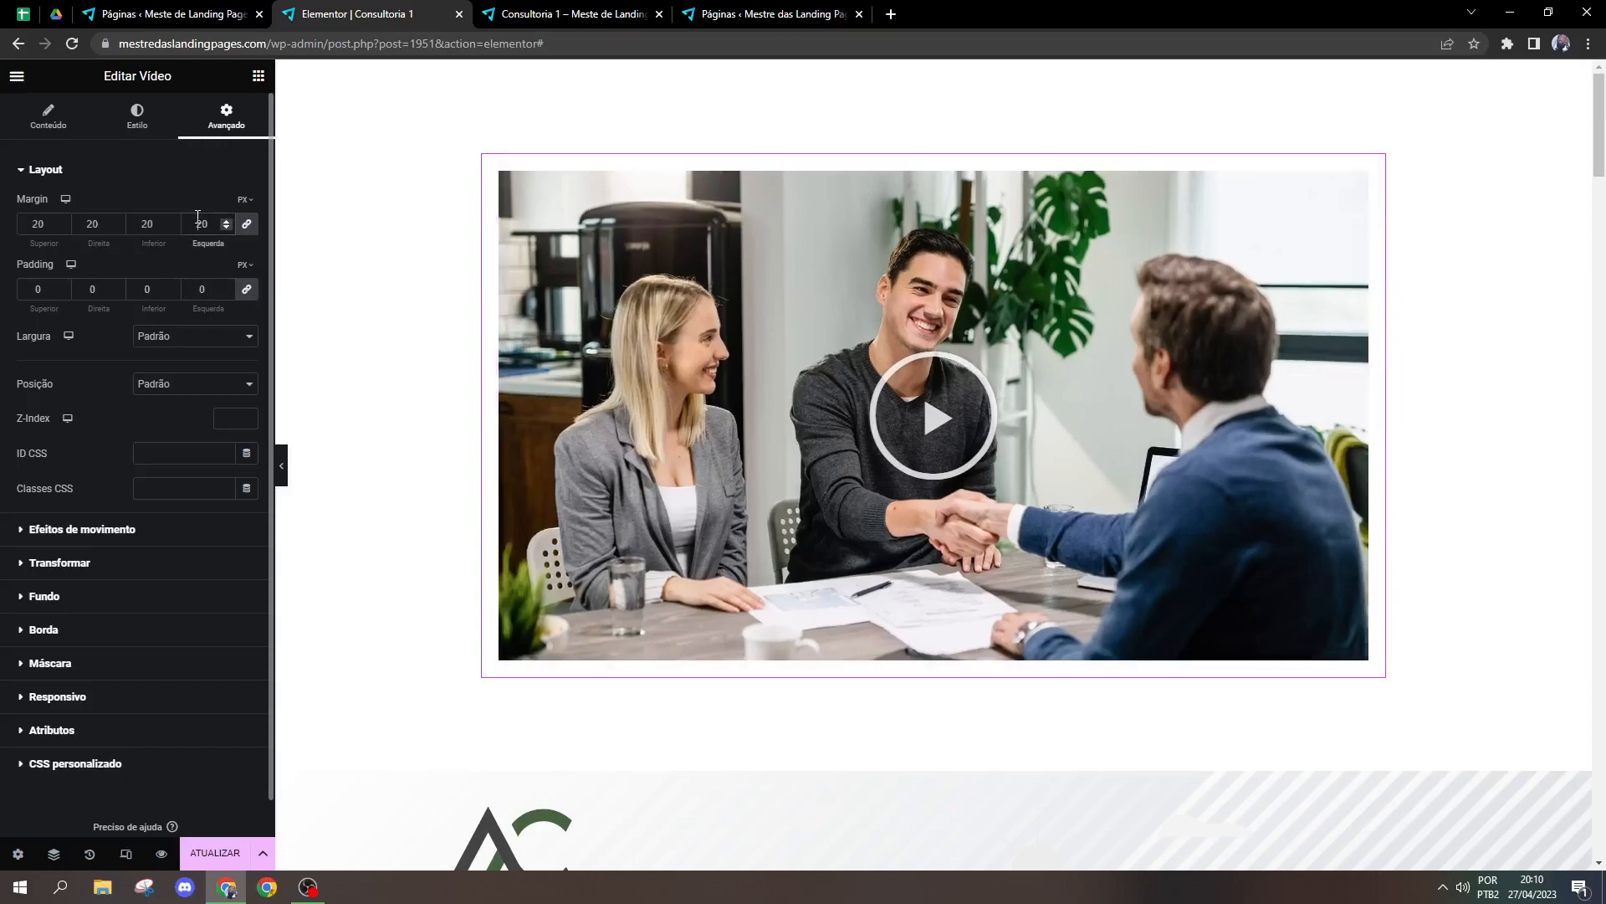
key("BackSpace")
key("BackSpace")
type("0")
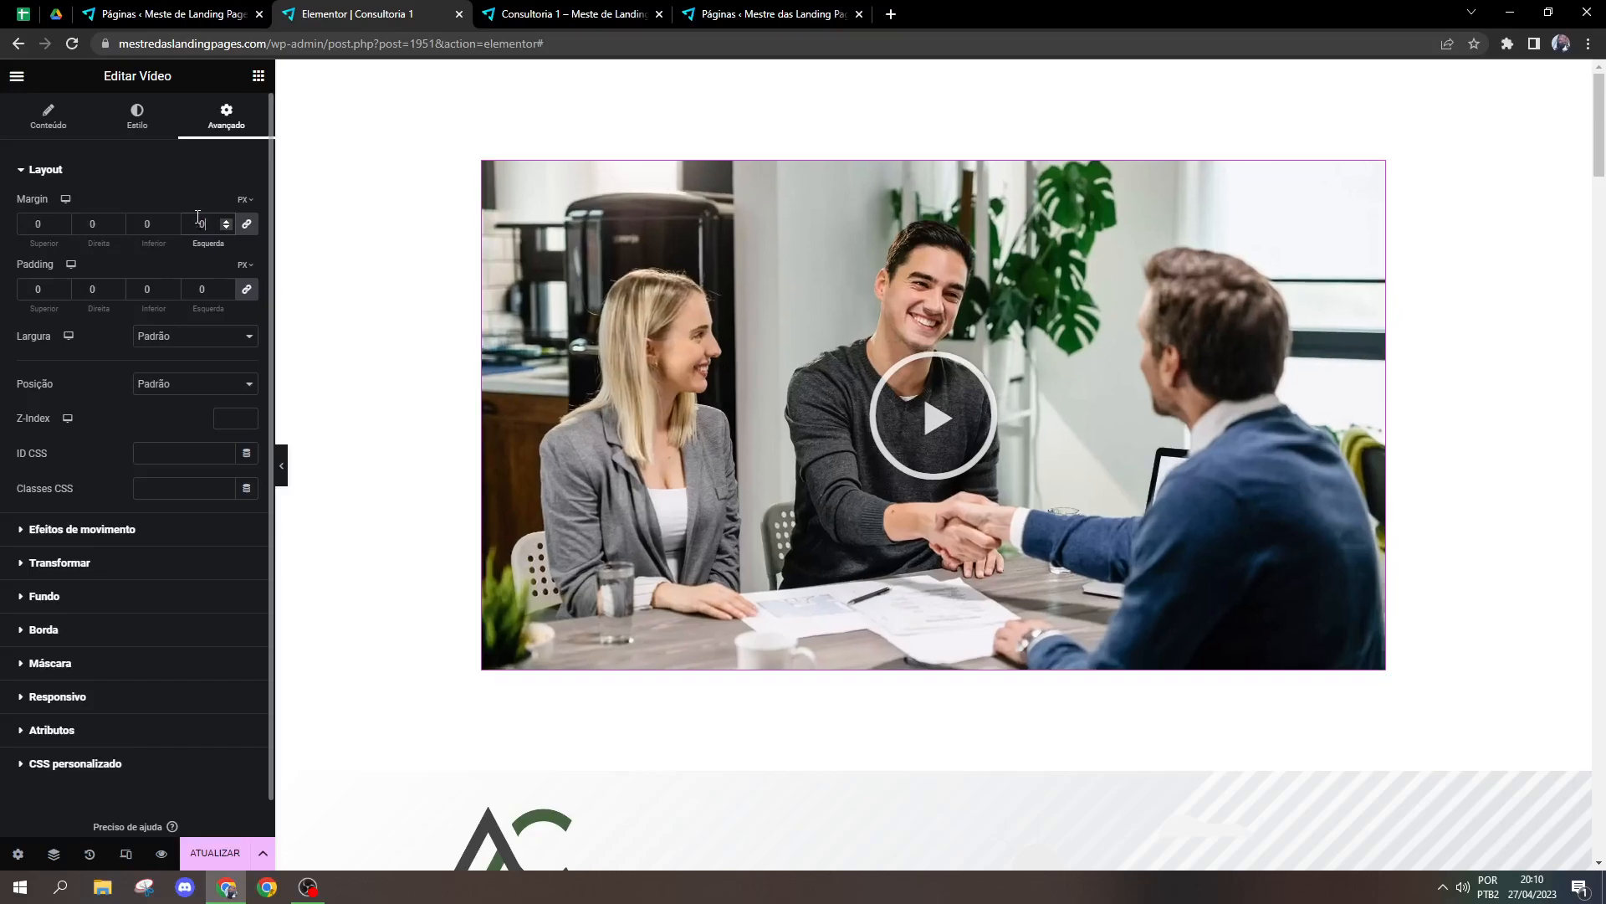
Step: Try the Fade In entrance animation on the video and change it to Fade In Left
left_click(108, 528)
left_click(149, 258)
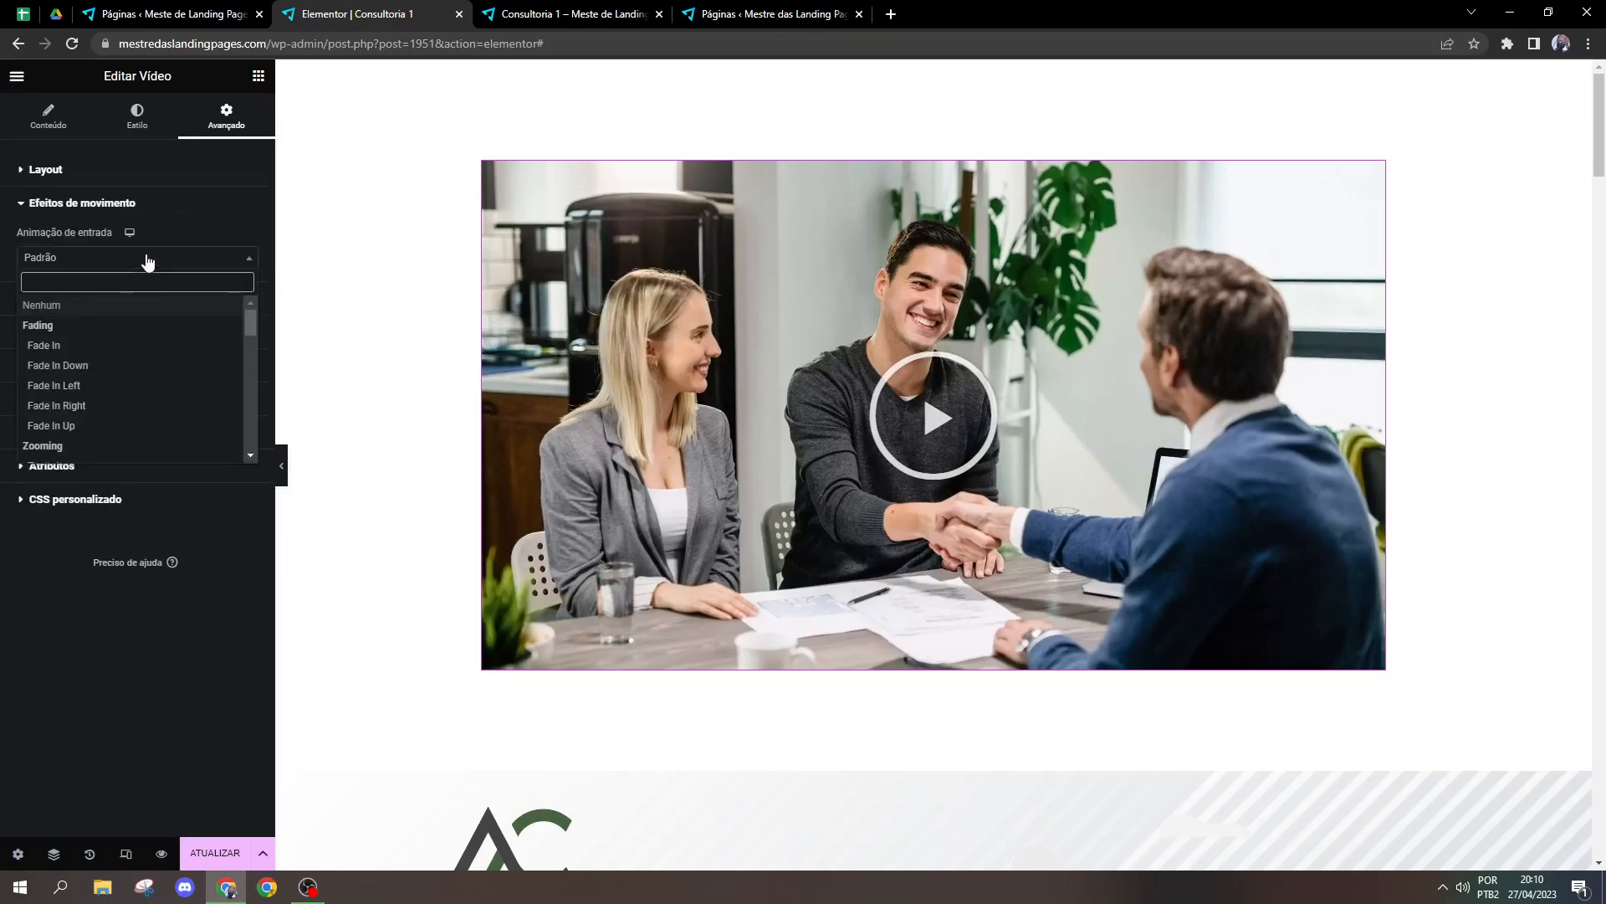
left_click(110, 352)
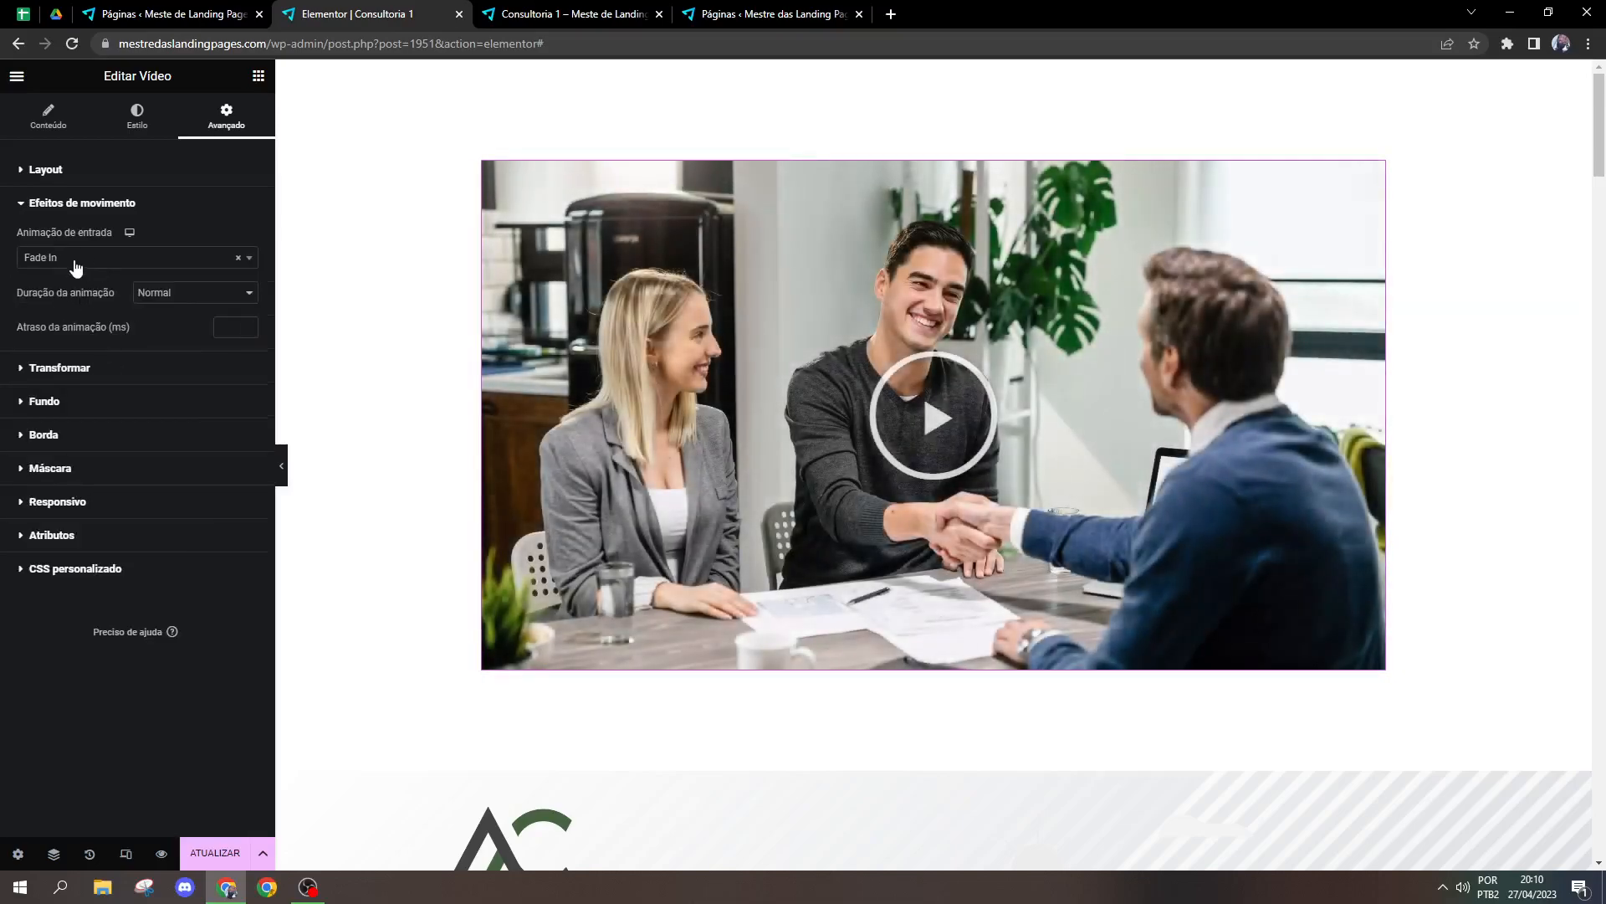
left_click(71, 260)
left_click(106, 388)
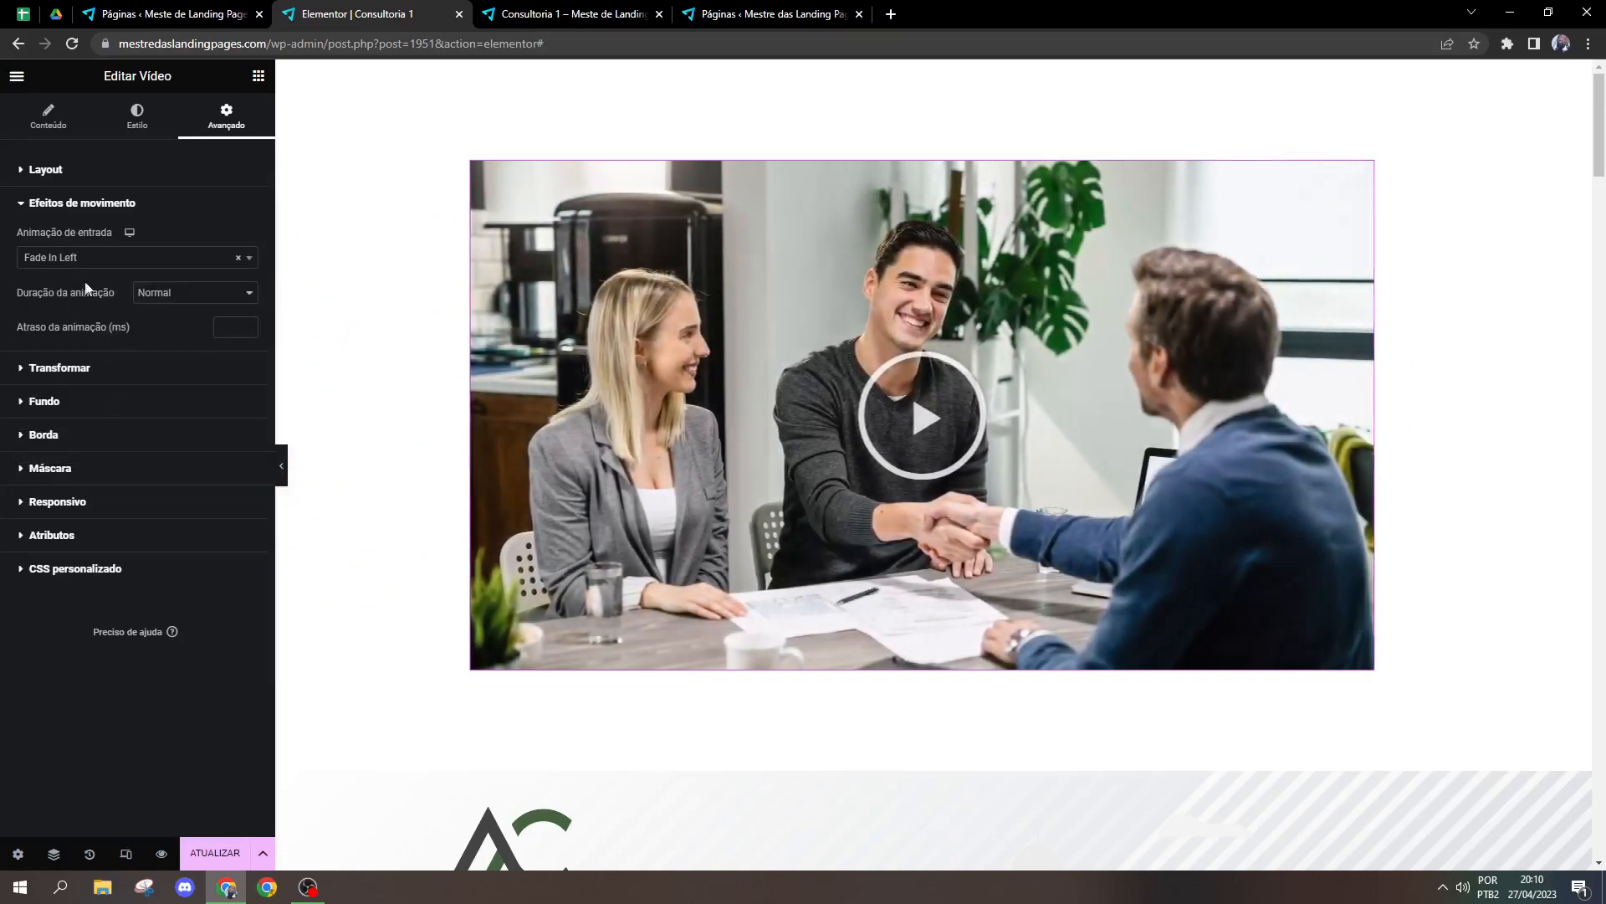
Step: Try hiding the video on portrait mobile and portrait tablet in the responsive settings, switching each option off again
left_click(67, 470)
left_click(53, 409)
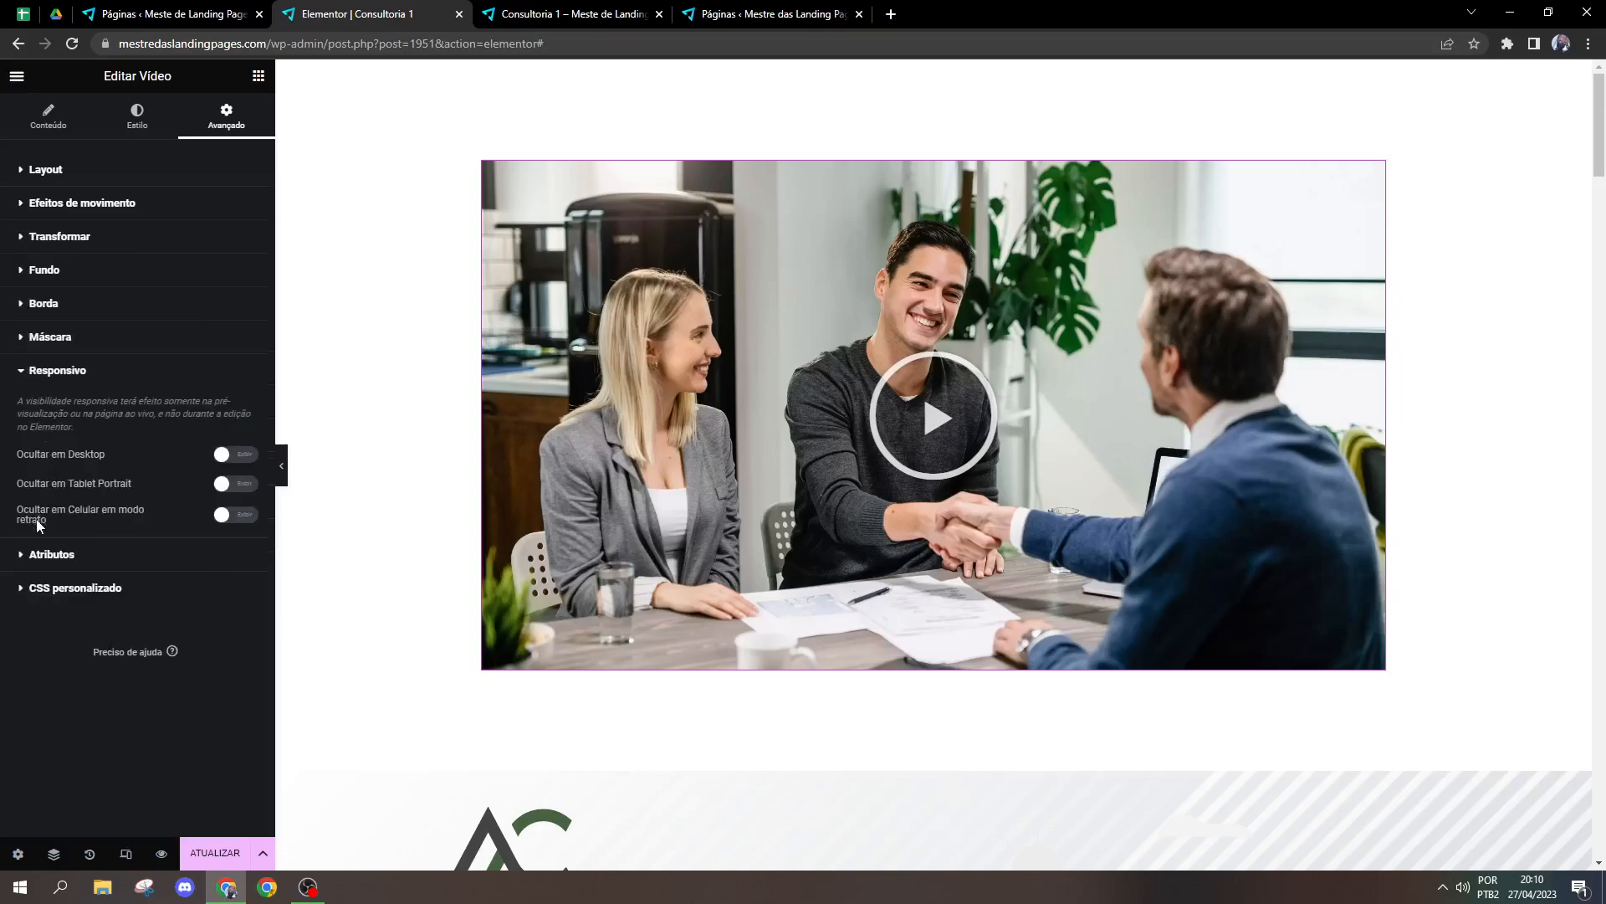
left_click(225, 522)
left_click(226, 523)
left_click(219, 489)
left_click(222, 487)
Step: Delete the video widget and place a Divisor widget in the emptied column
left_click(81, 132)
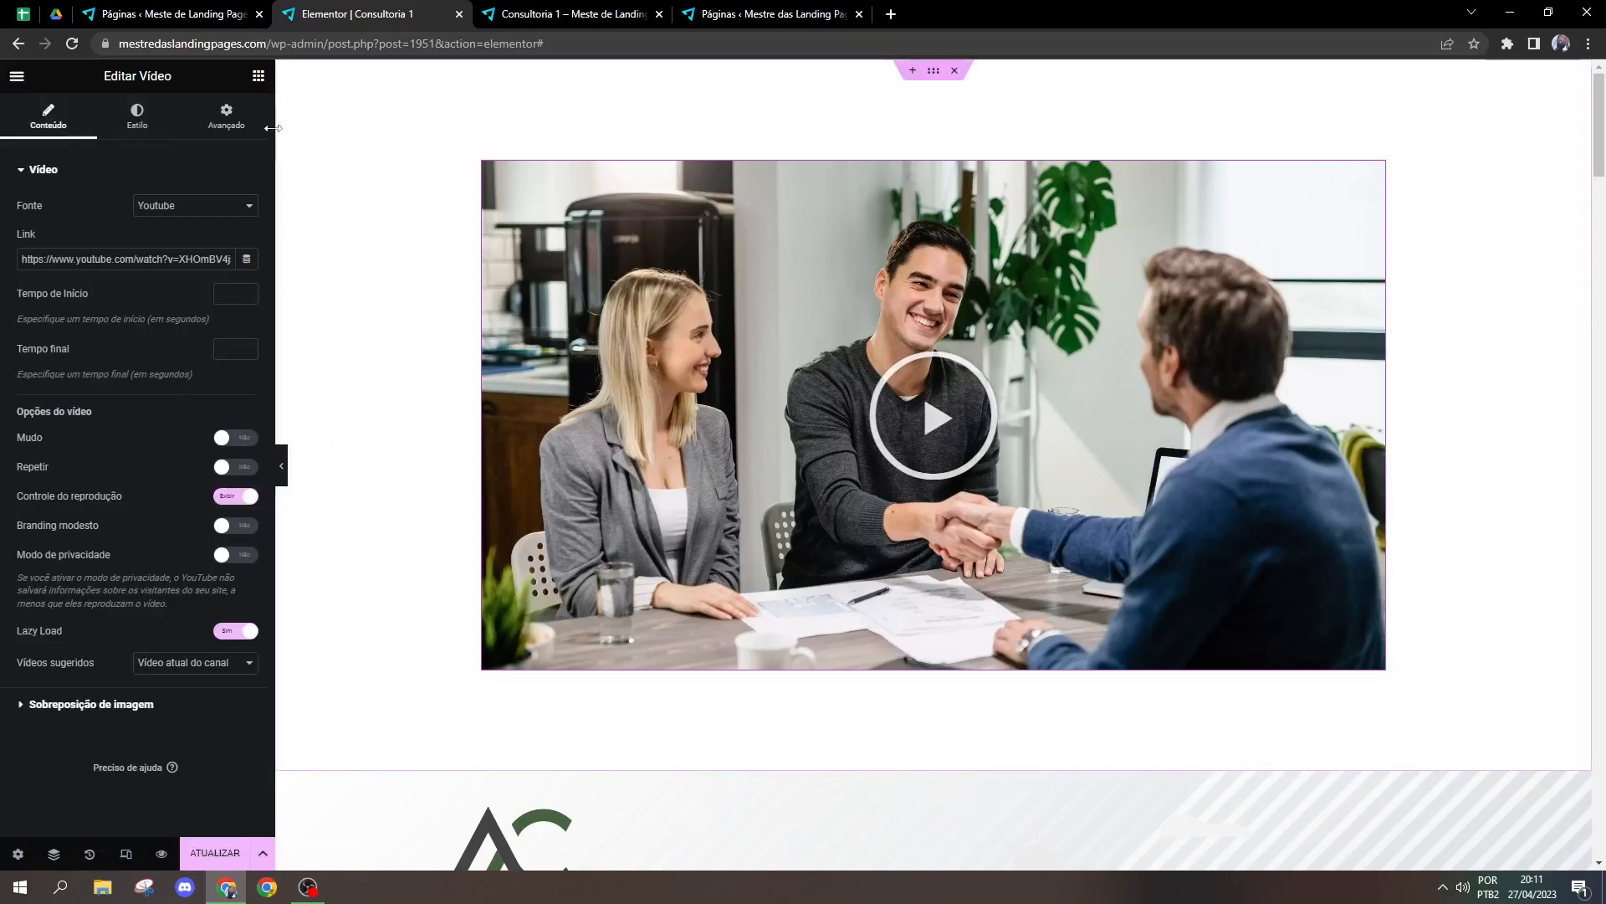
left_click(374, 319)
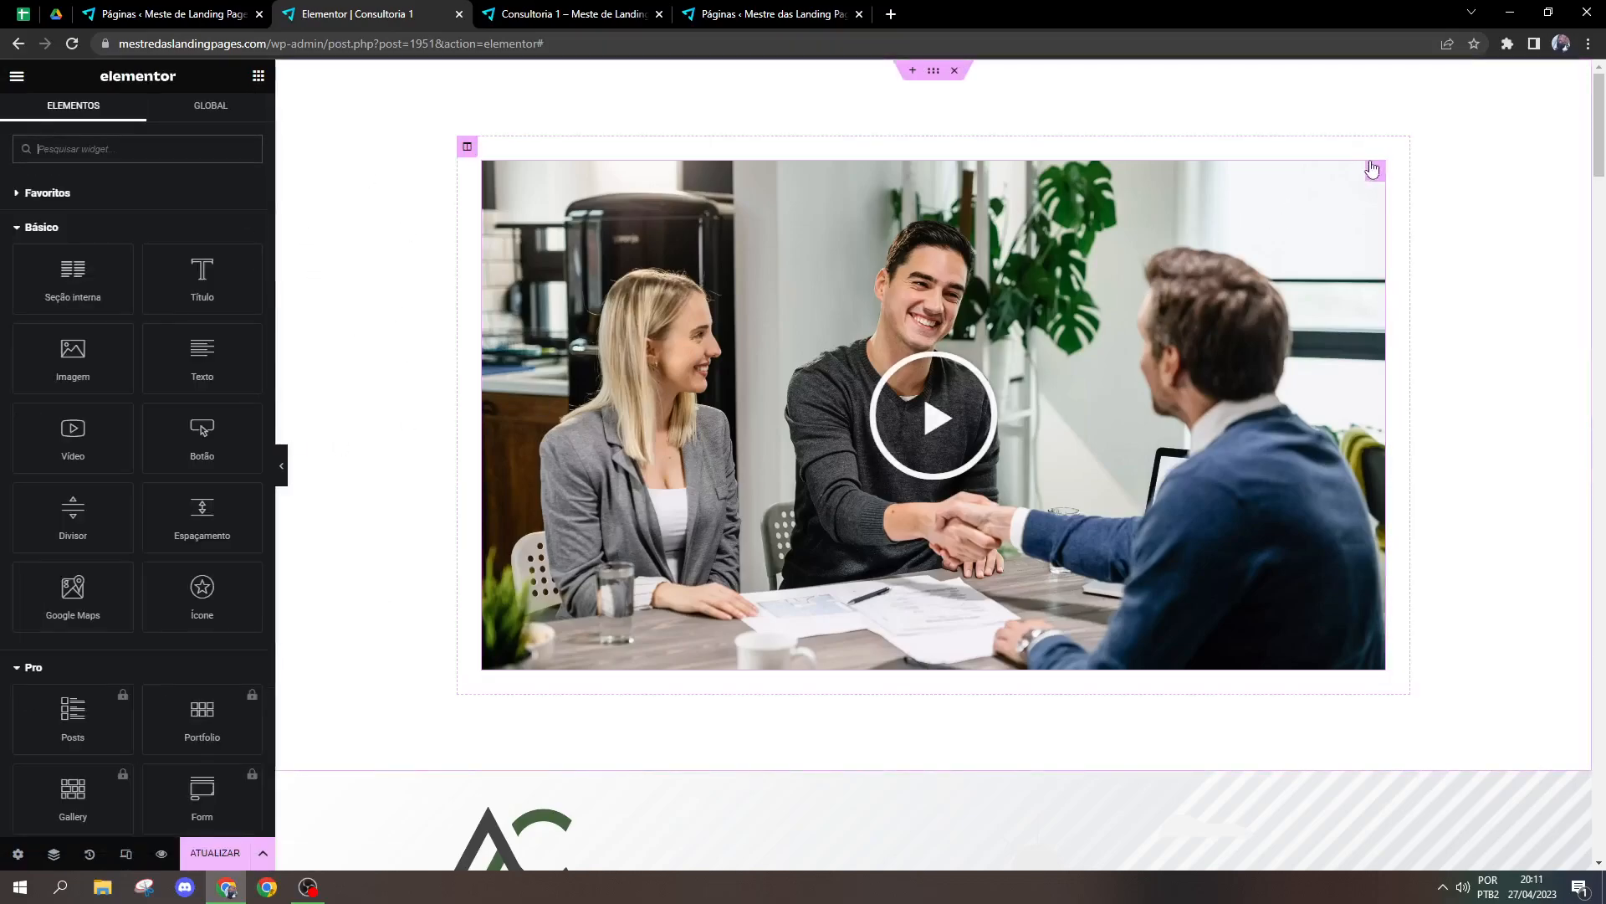
right_click(1373, 168)
left_click(1411, 497)
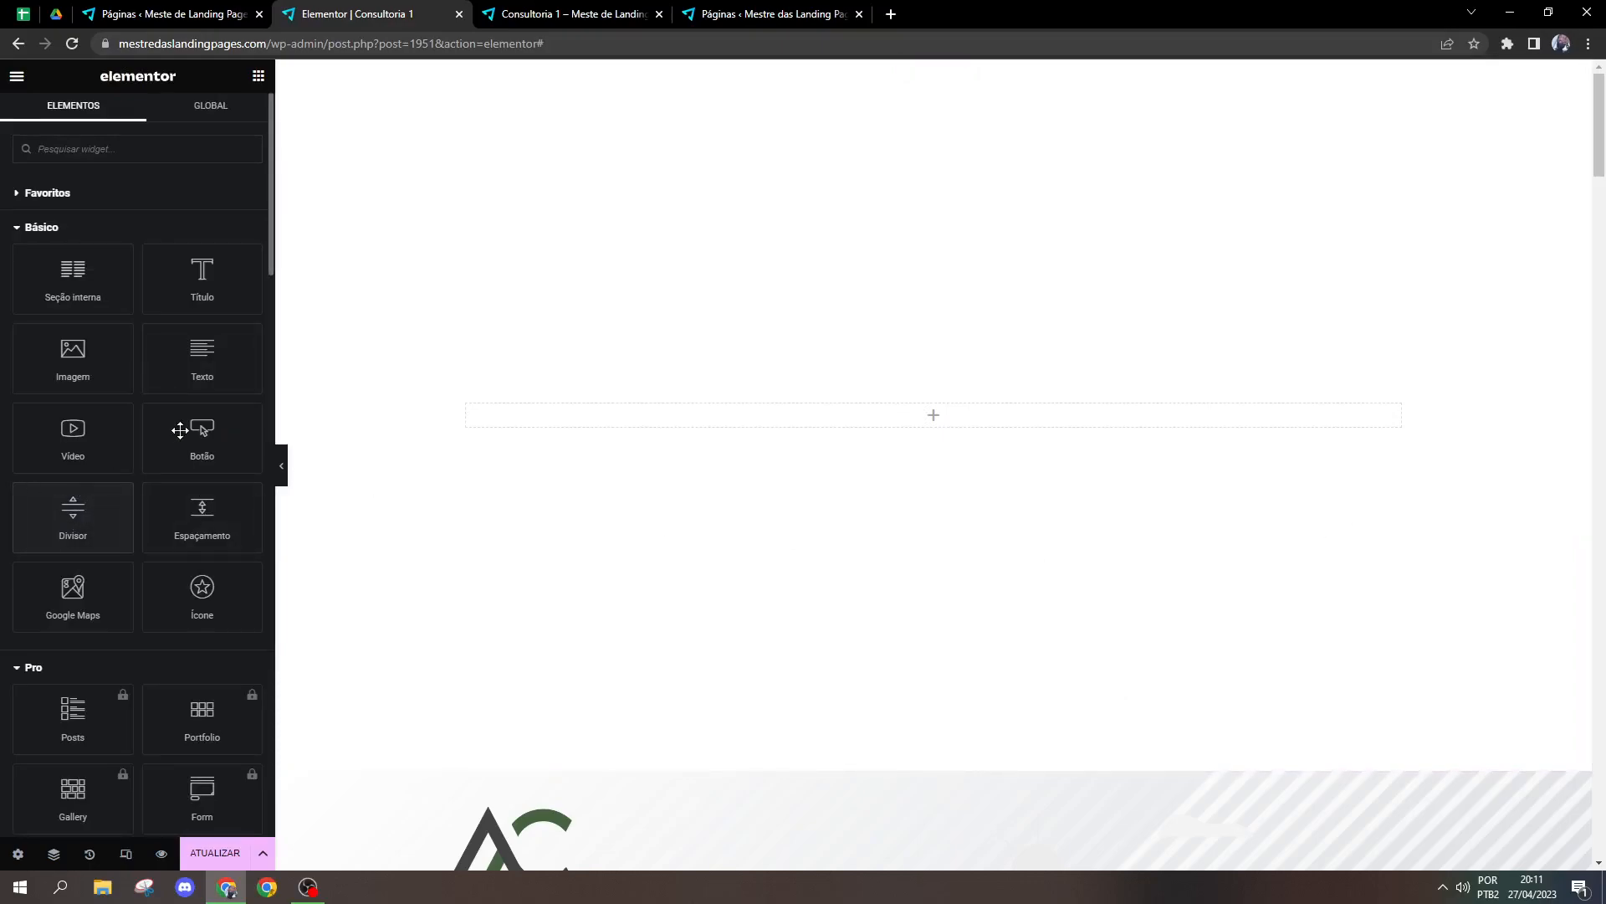
left_click_drag(55, 529, 937, 437)
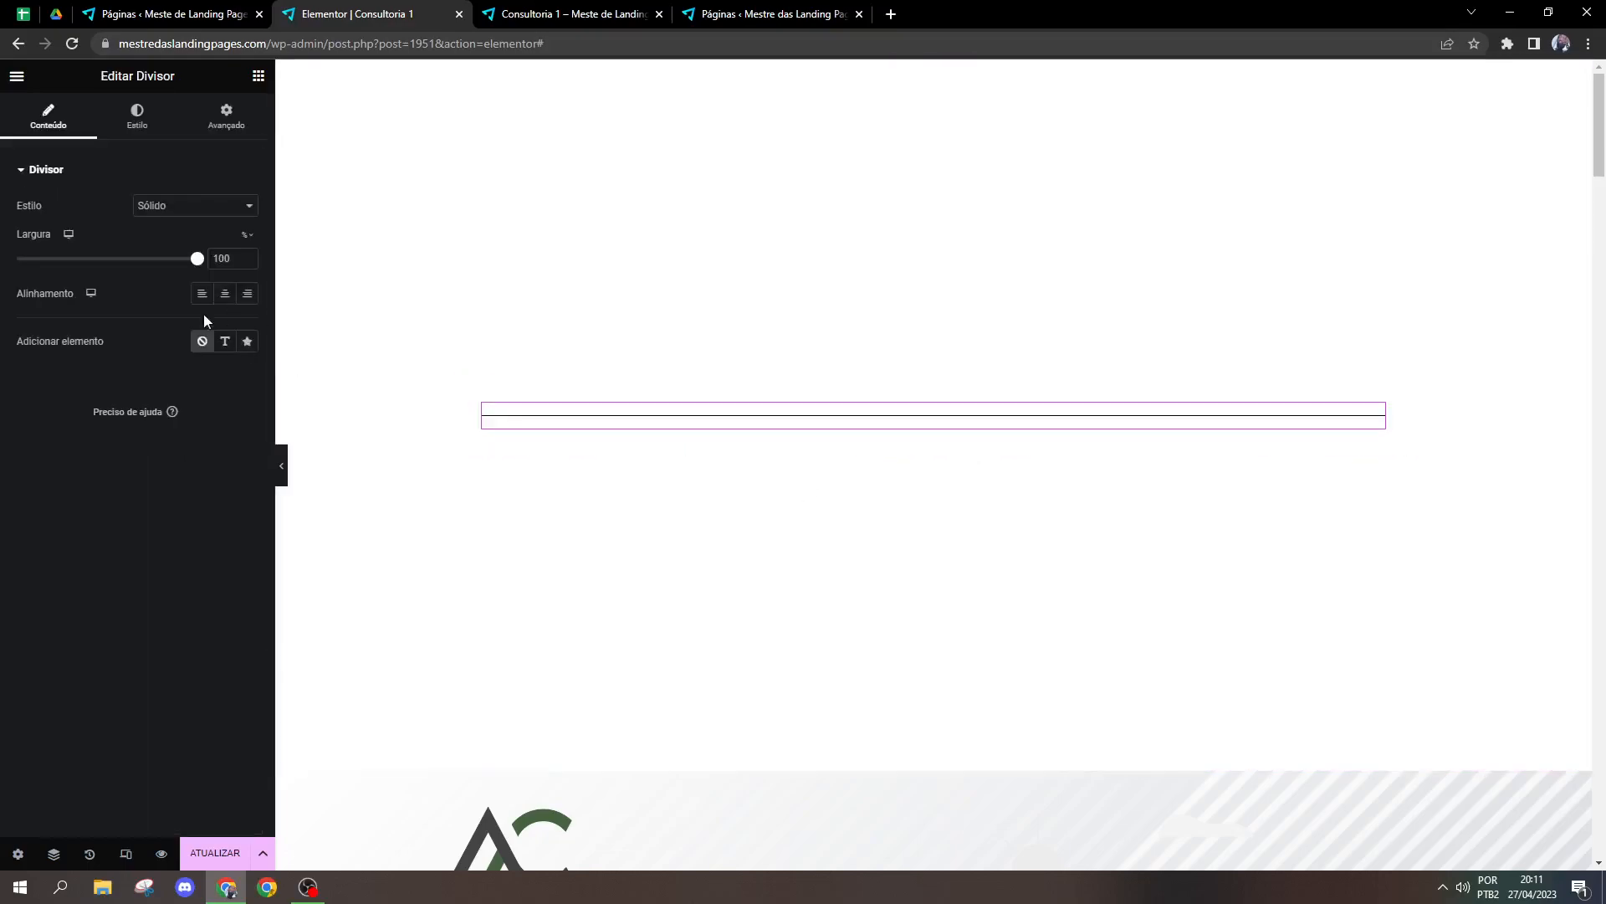
Step: Try the divider's width and alignment options, ending with 100% width and left alignment
mouse_move(197, 259)
left_mouse_down()
mouse_move(164, 266)
mouse_move(219, 263)
left_mouse_up()
left_click(219, 303)
left_click_drag(198, 262, 233, 257)
Step: Set the divider's spacing to 2 and its weight to 2,5 in the style settings
left_click(140, 132)
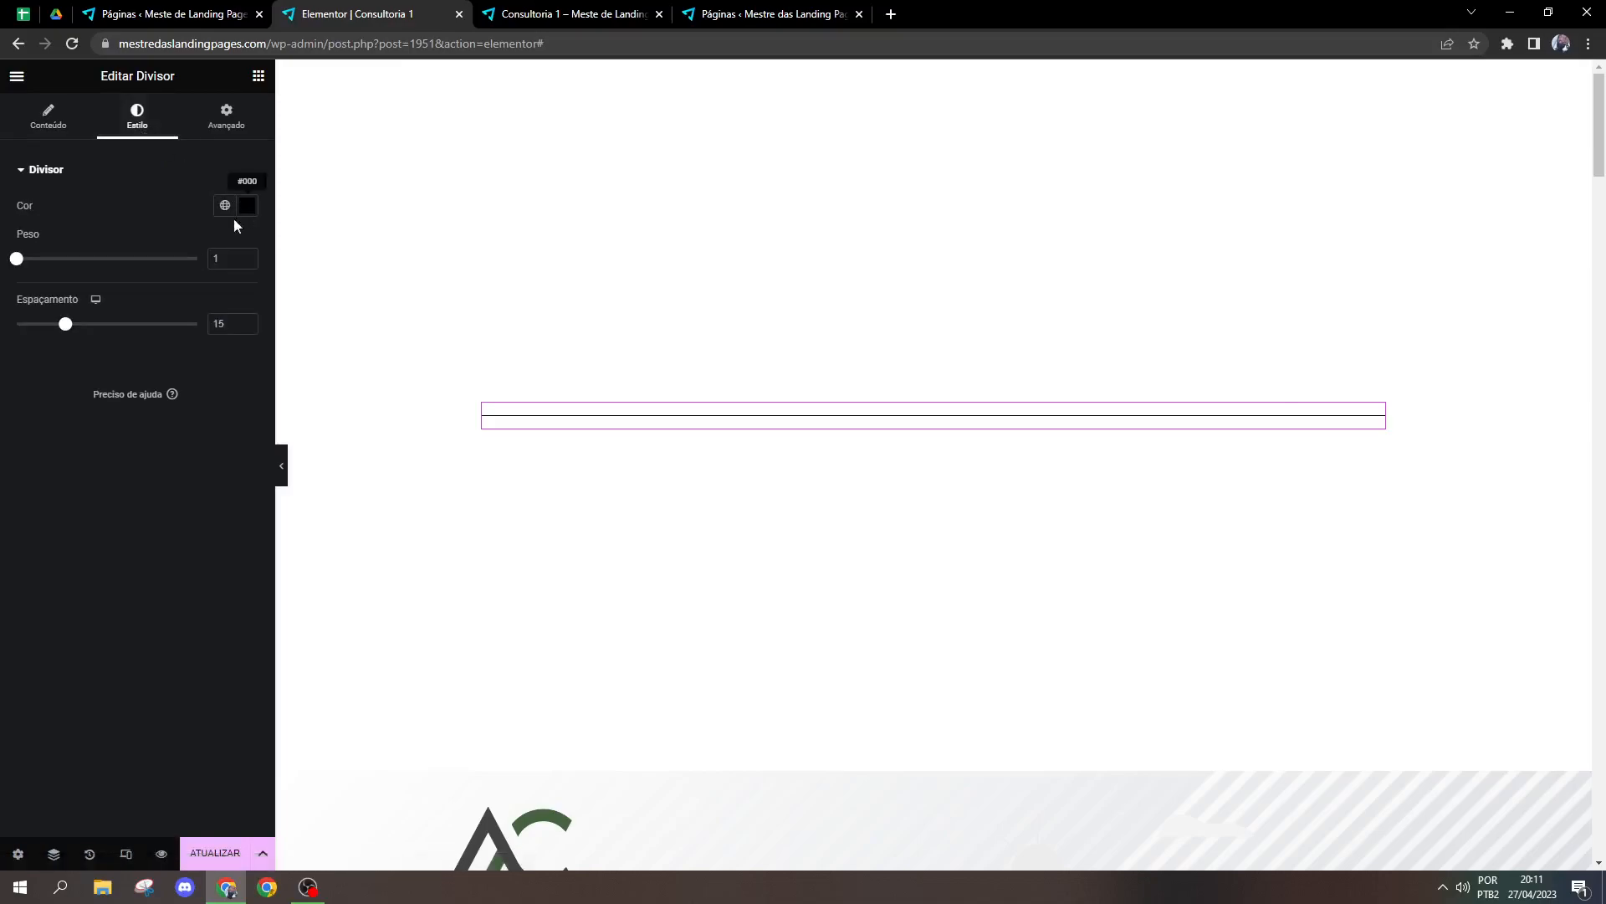
left_click_drag(64, 326, 13, 324)
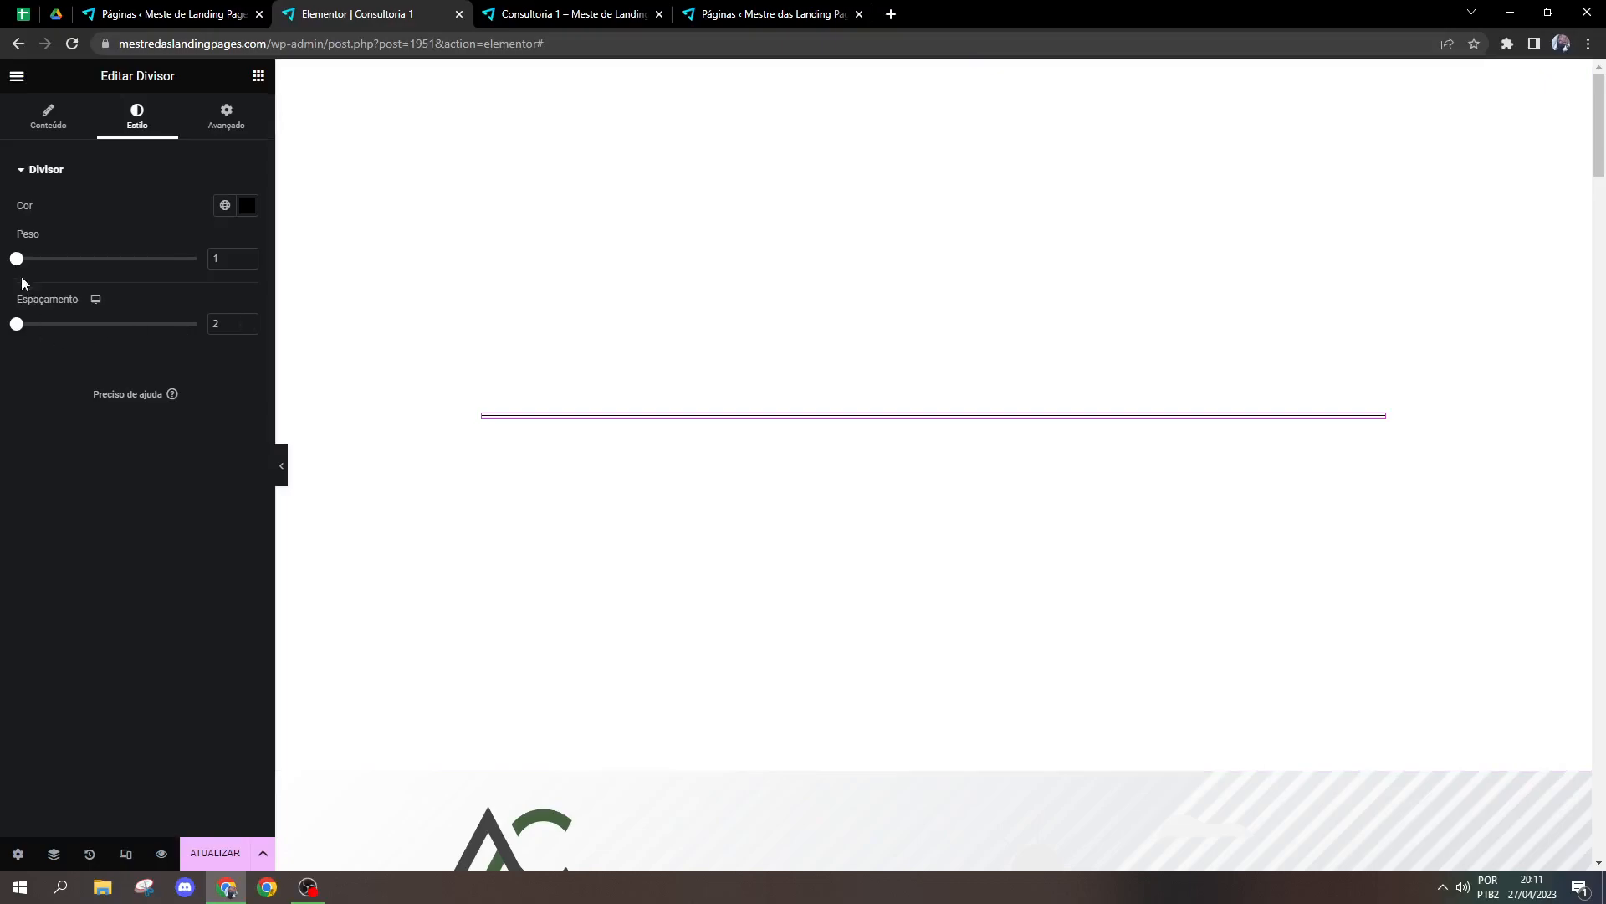
left_click_drag(16, 258, 76, 259)
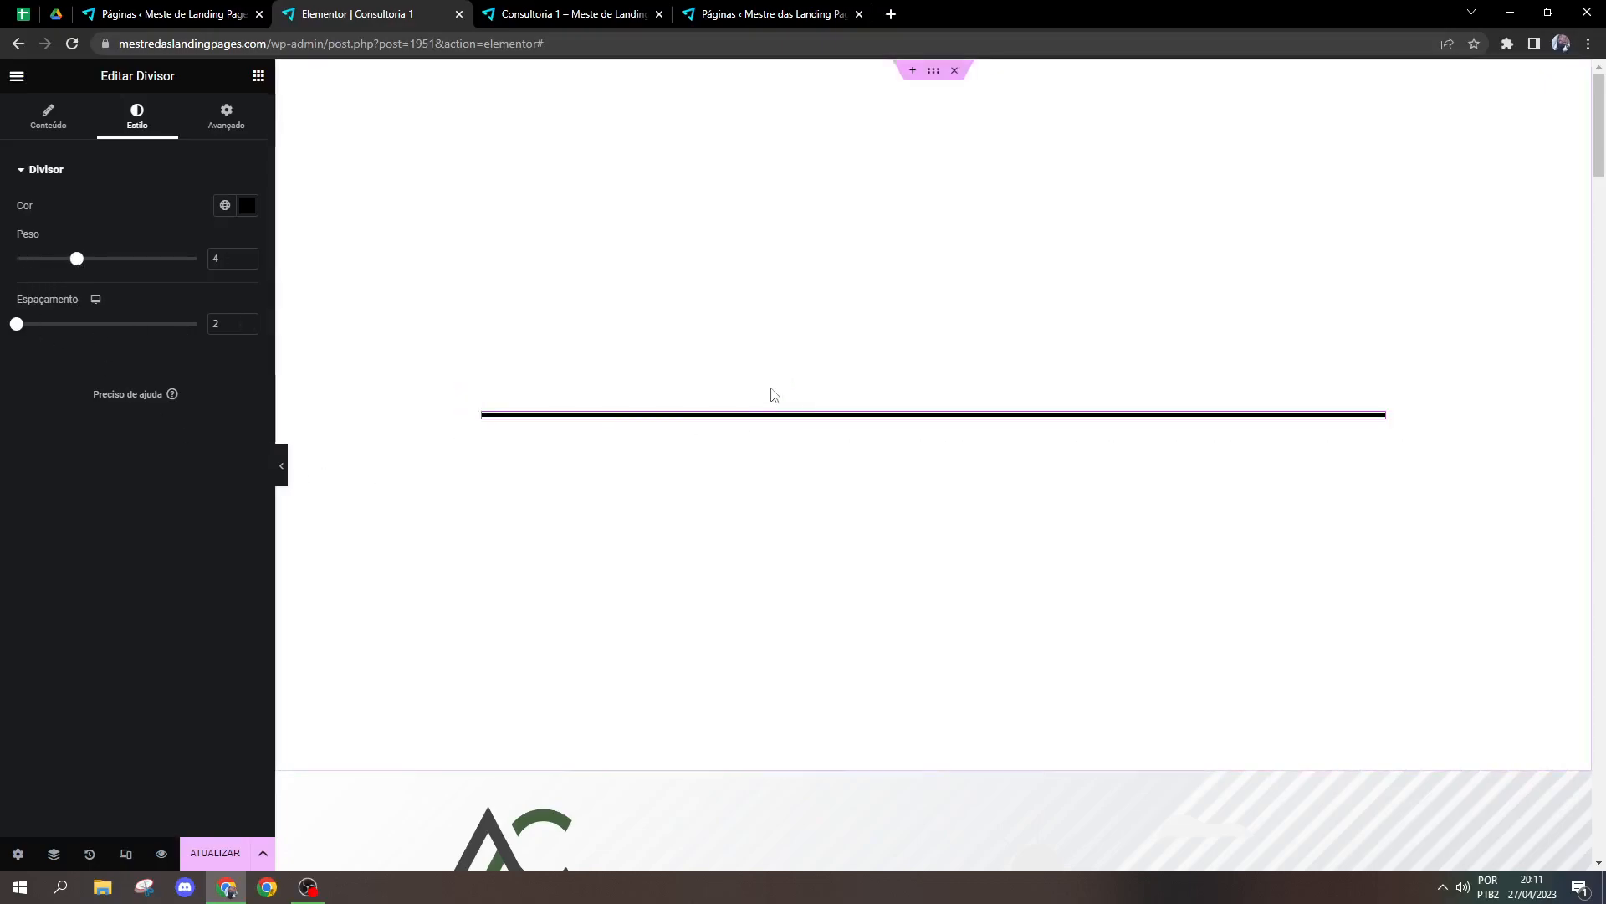
left_click(63, 261)
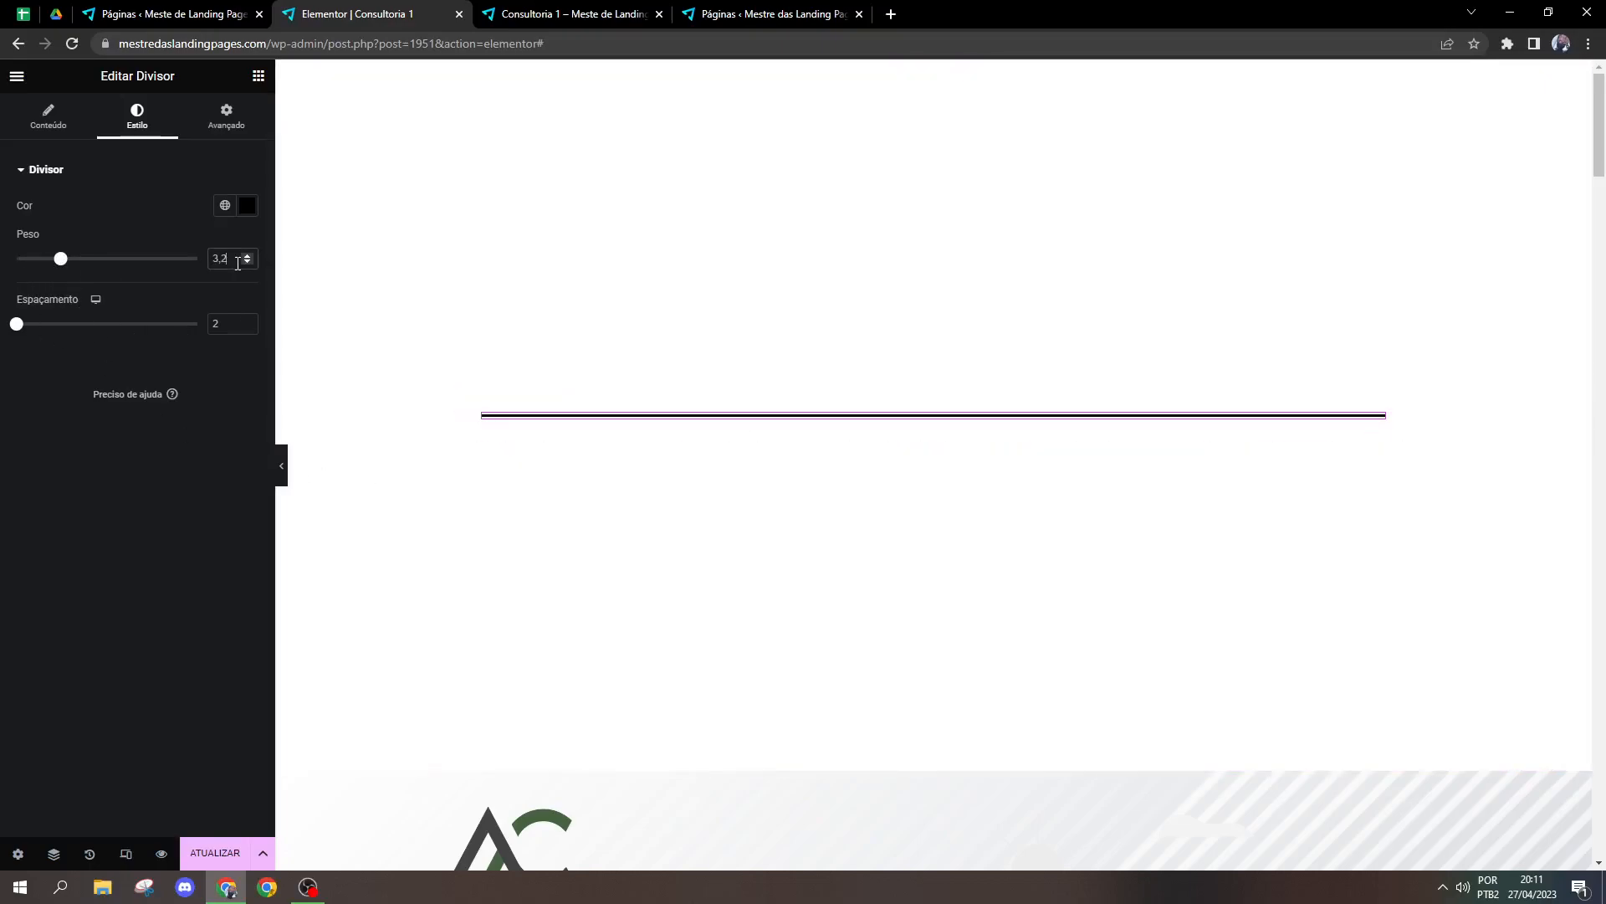
type("2,5")
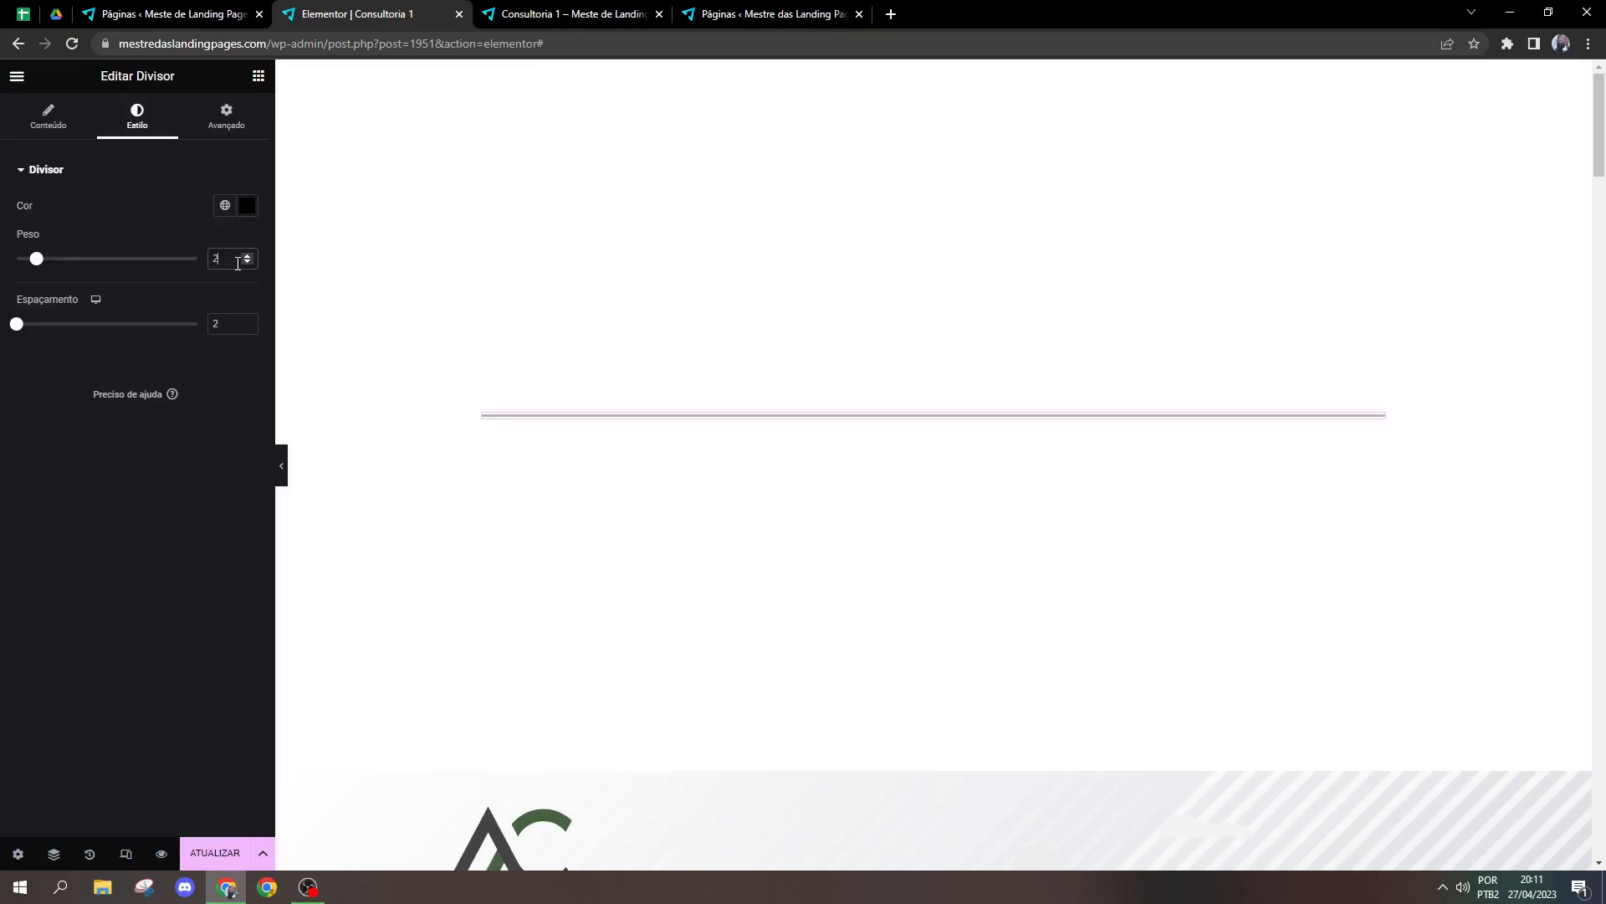
Step: Change the divider's colour to dark blue #0F217D
left_click(249, 210)
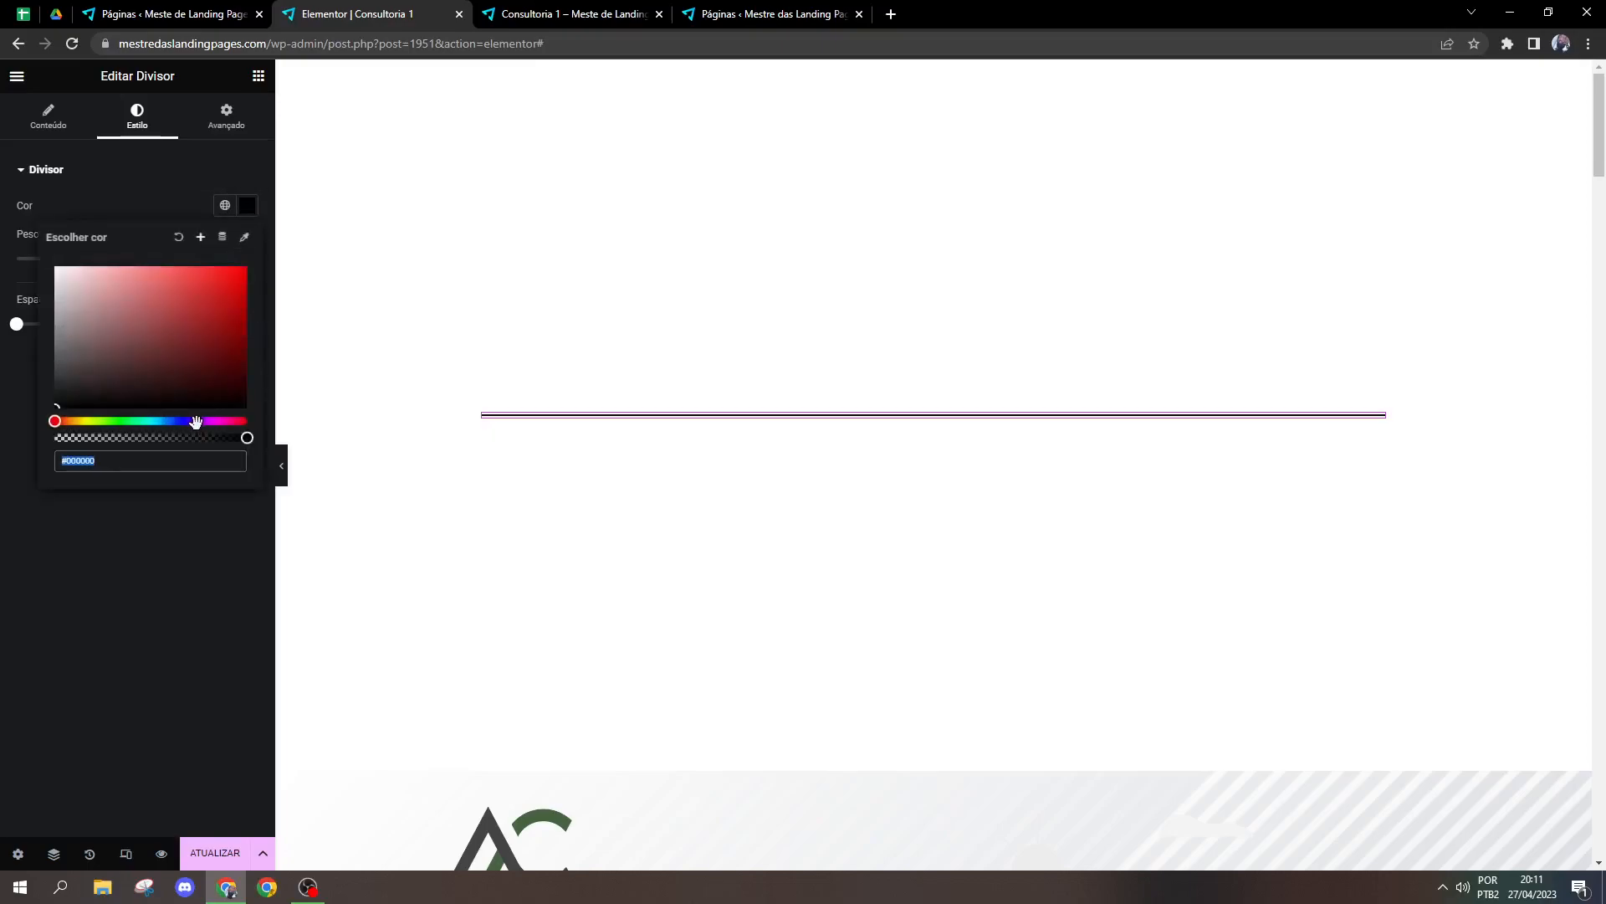
left_click_drag(197, 423, 177, 420)
left_click_drag(214, 365, 223, 339)
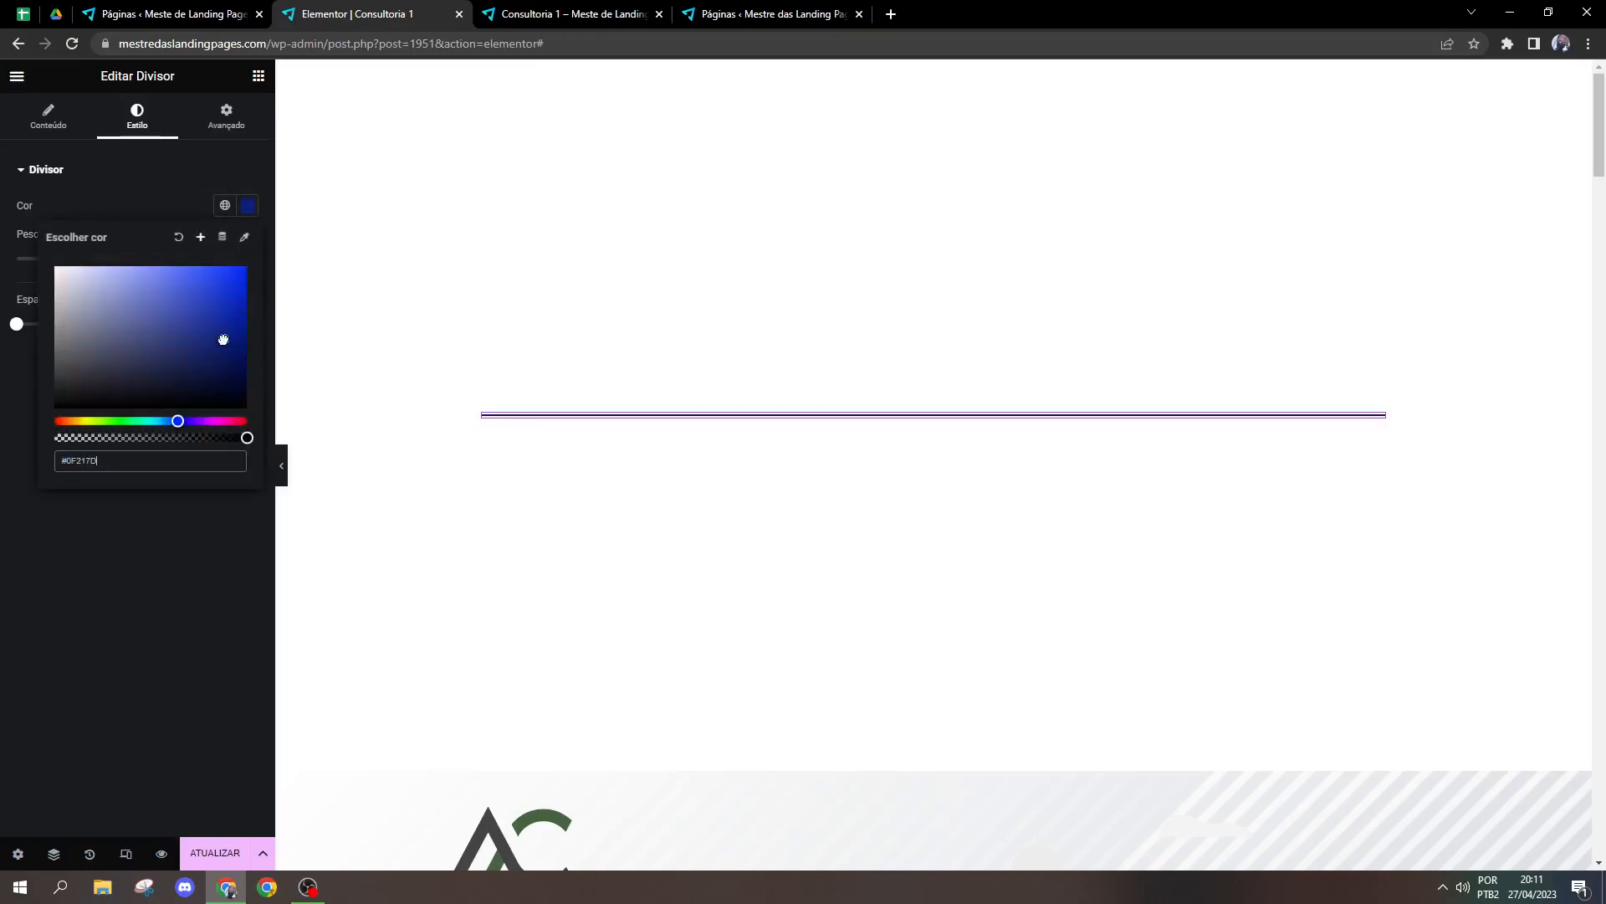
left_click(188, 207)
Step: Try a text element in the middle of the divider and replace it with the star icon element
left_click(70, 130)
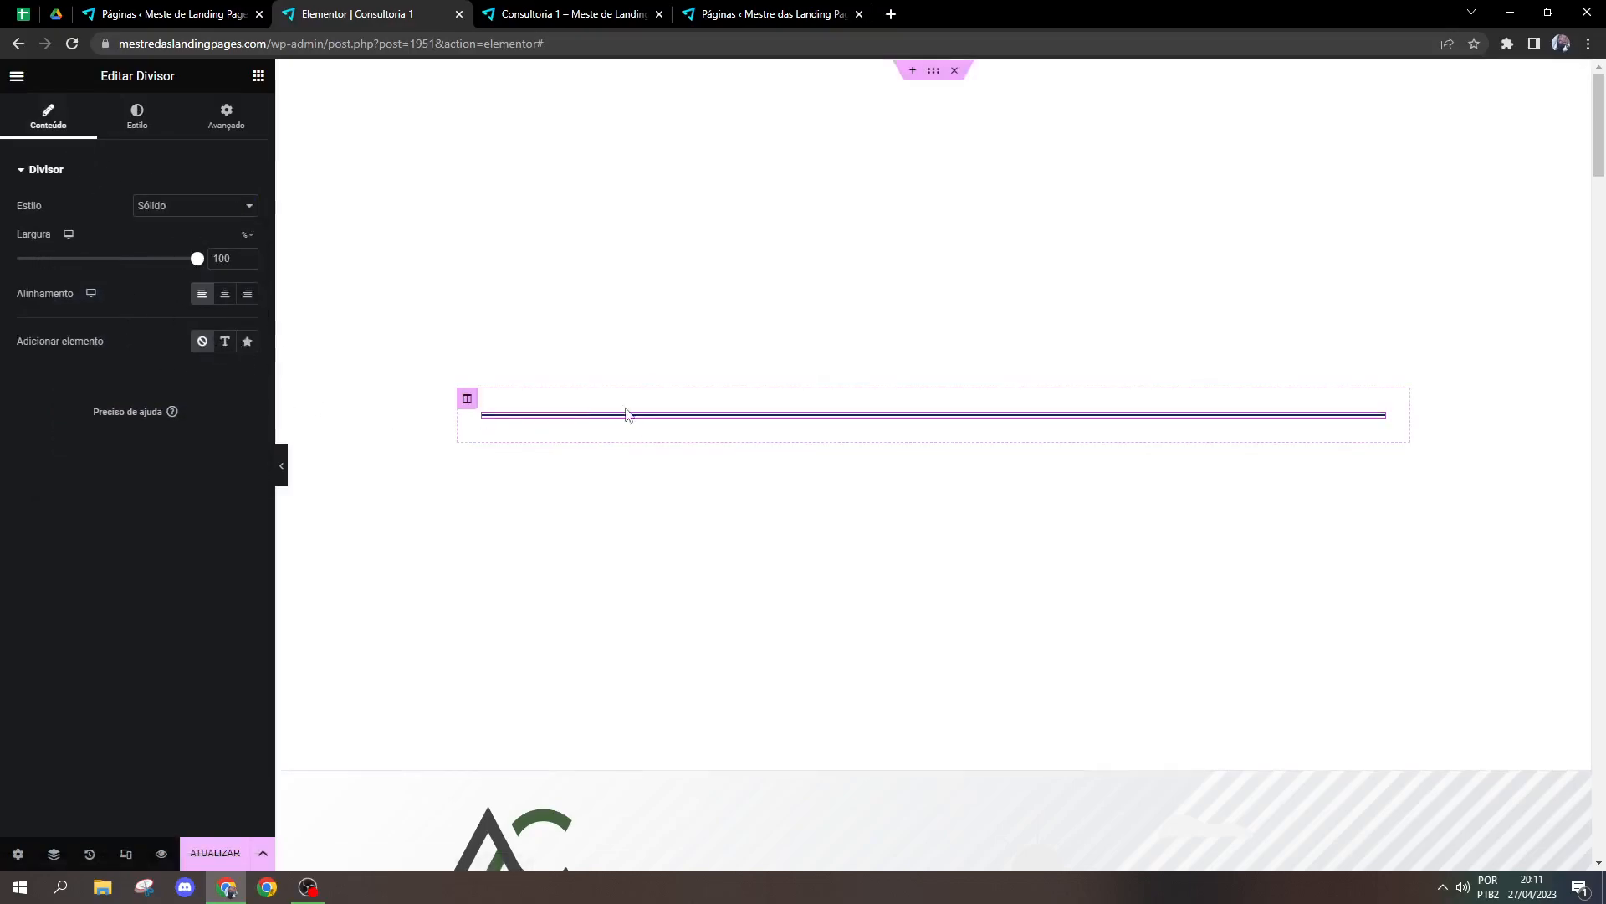
left_click(224, 341)
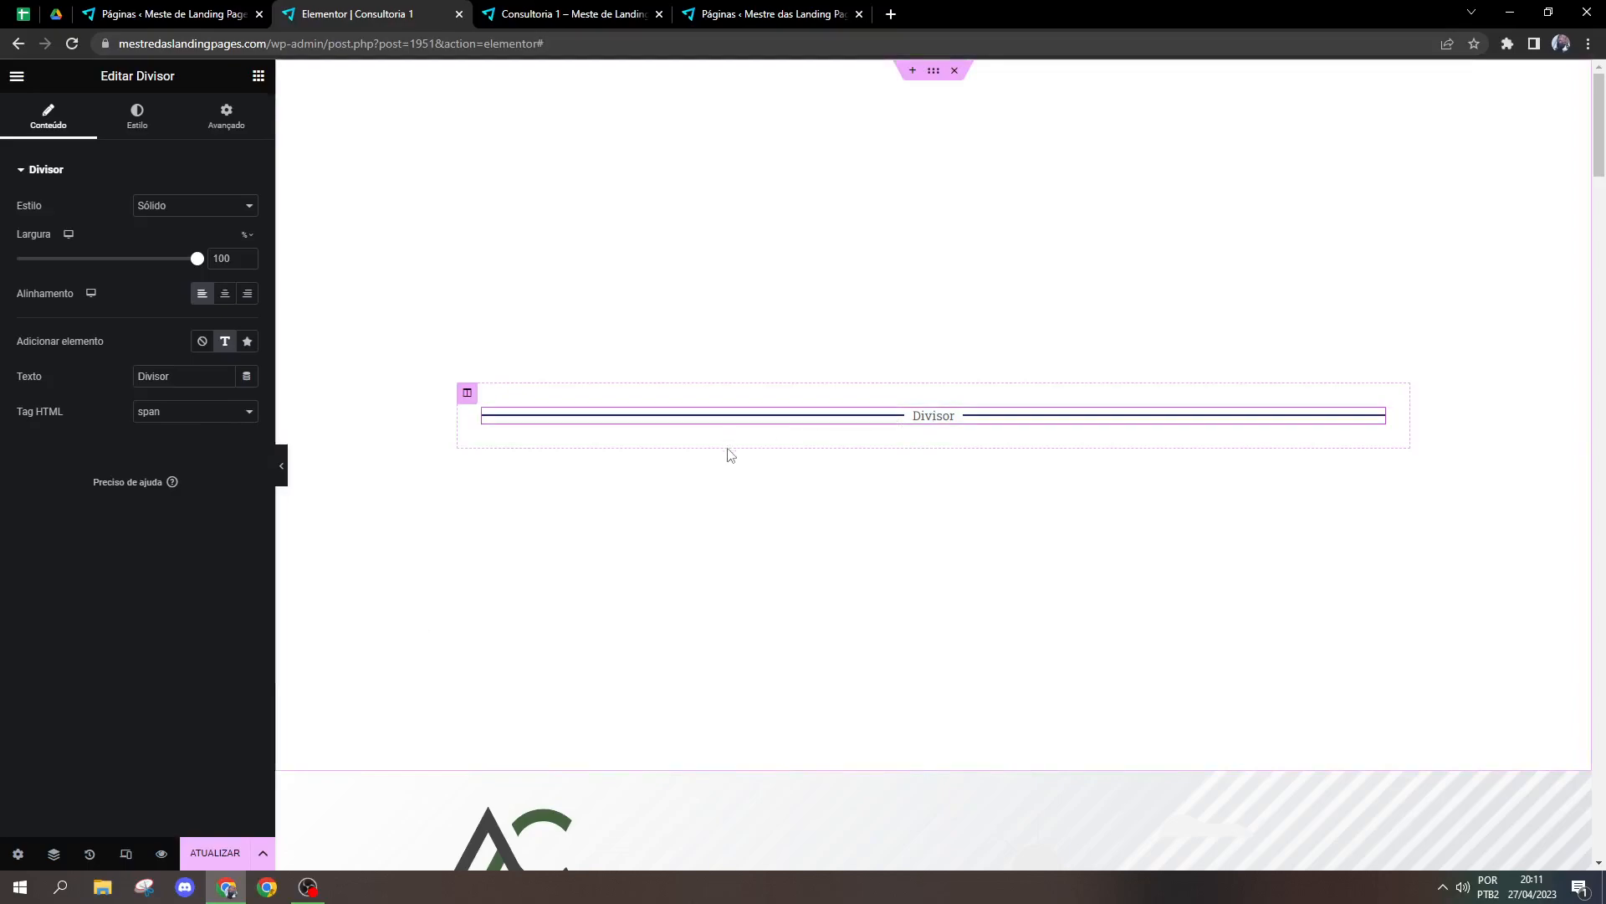
left_click(247, 353)
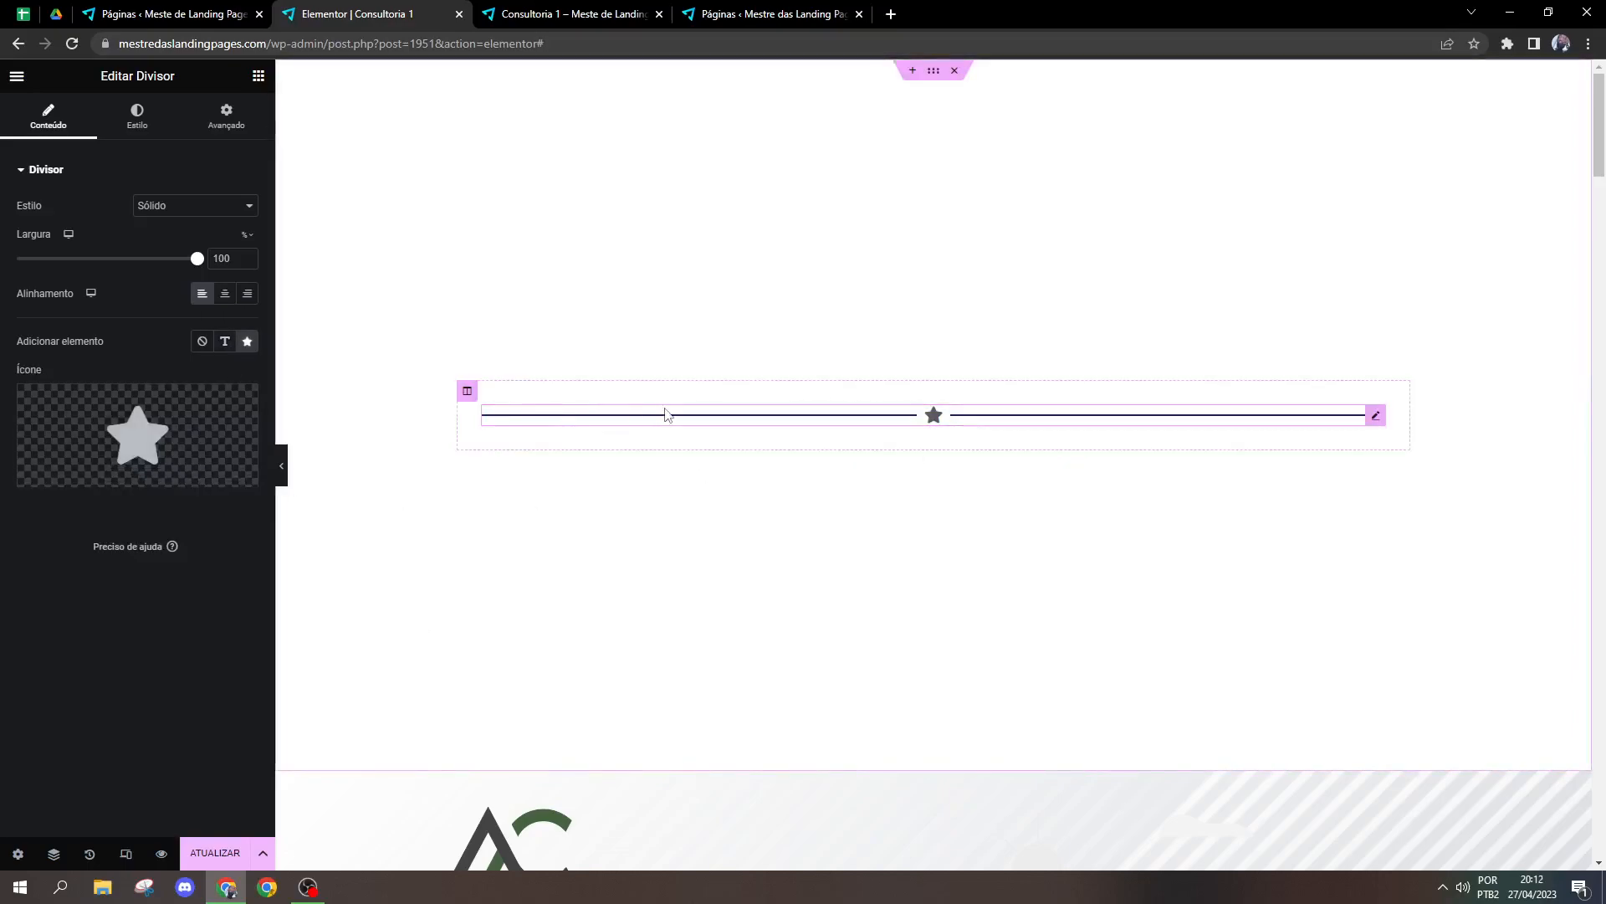
Step: Set the divider's star icon to size 37, spacing 30 and rotation 43 degrees
left_click(137, 117)
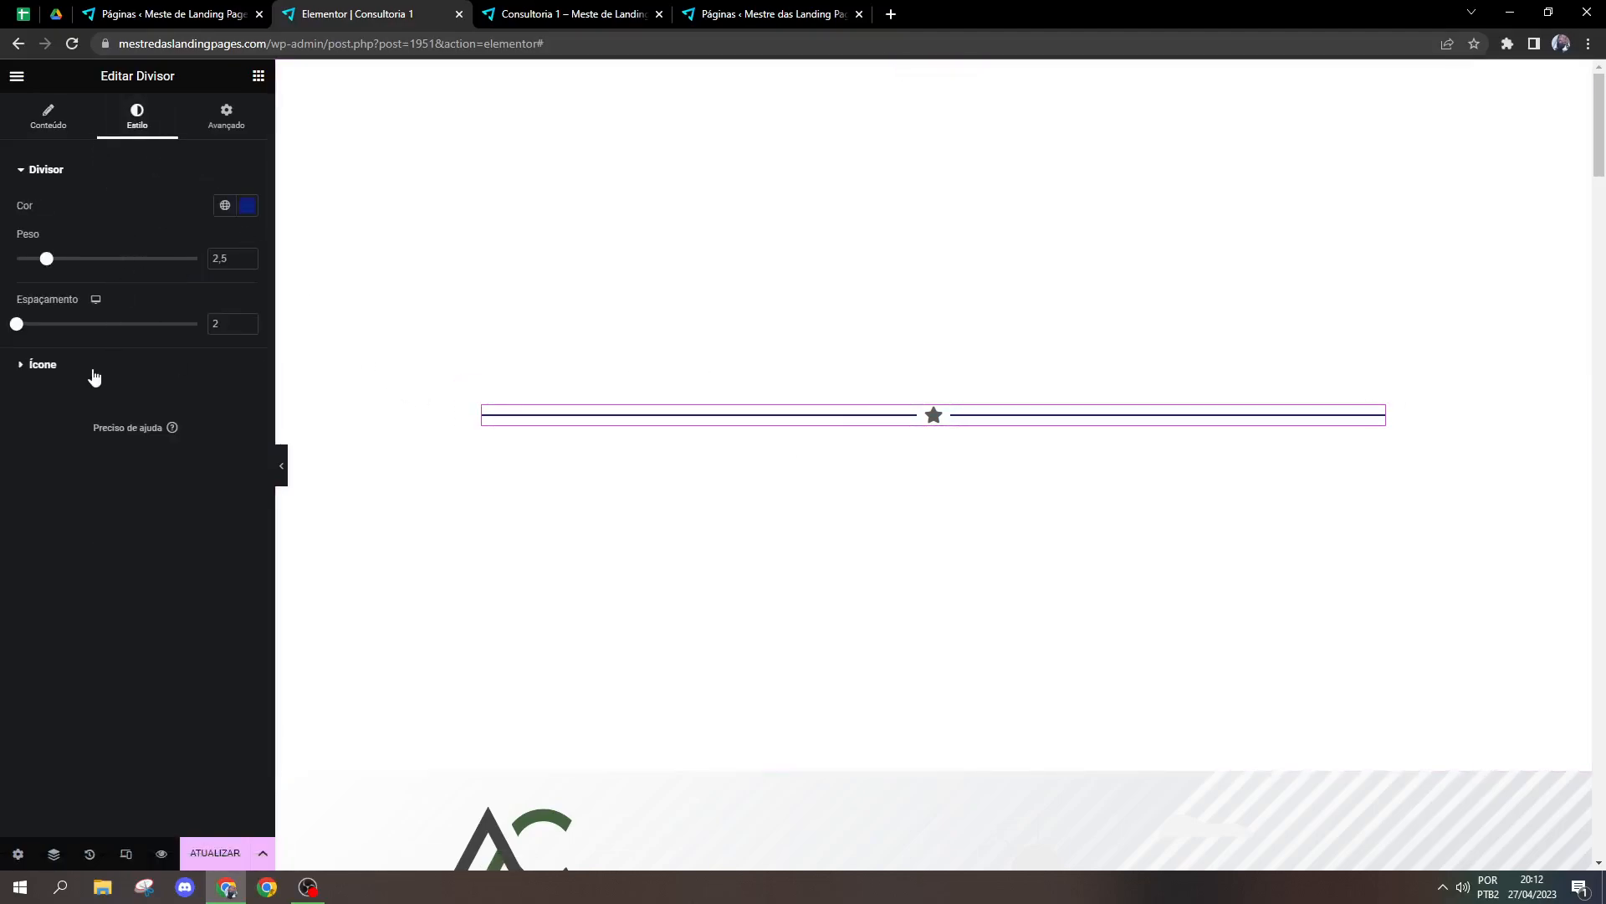
left_click(50, 366)
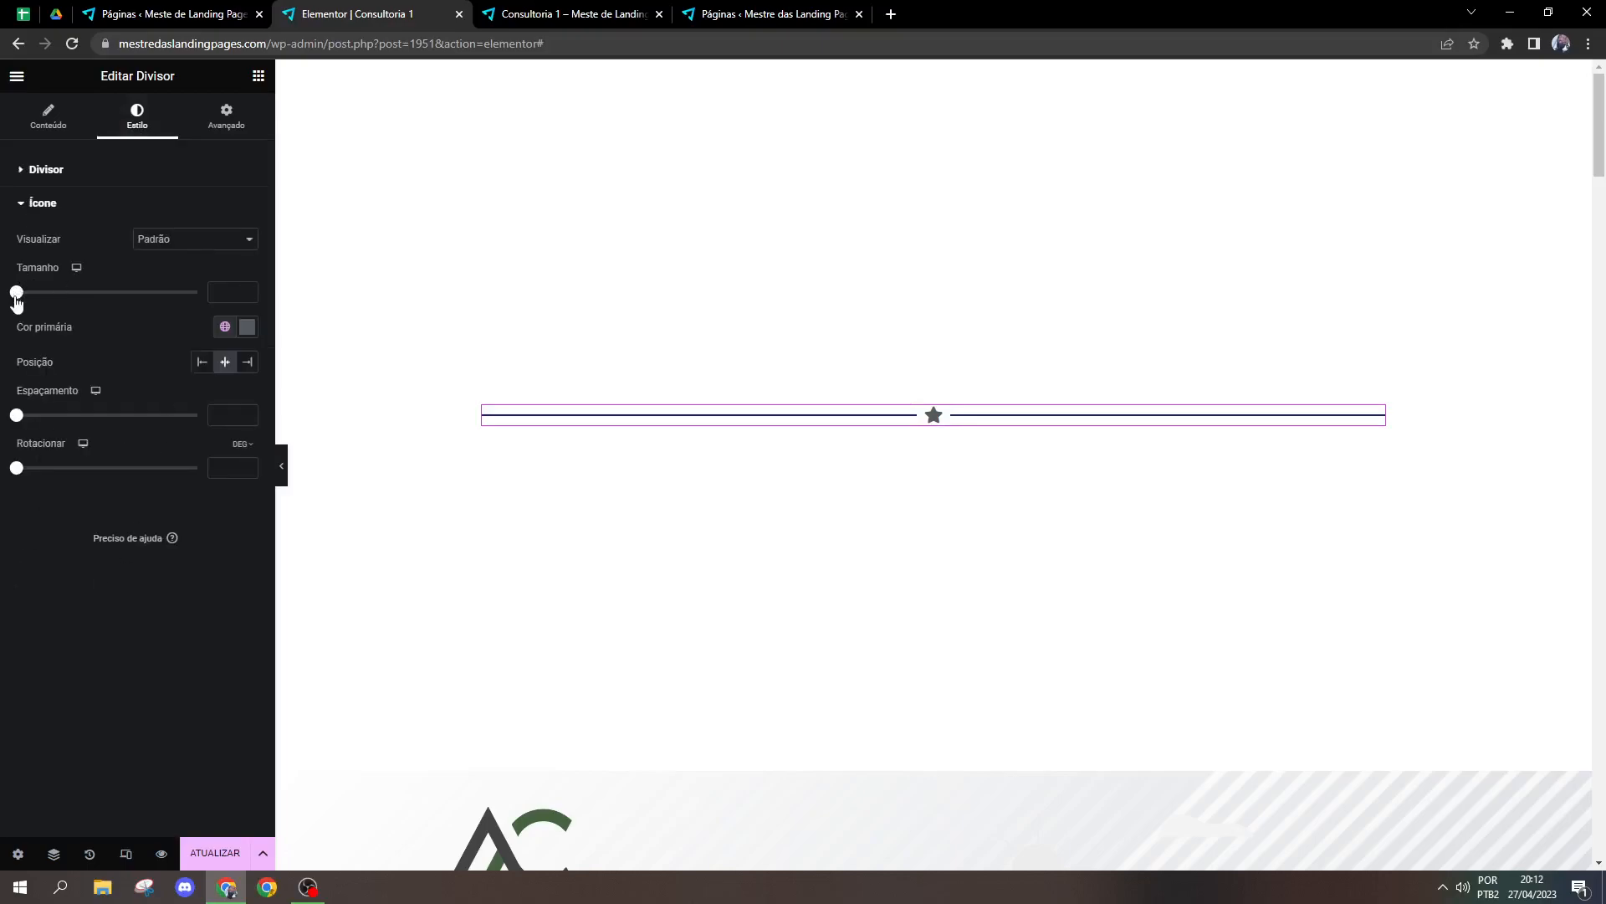
mouse_move(16, 297)
left_mouse_down()
mouse_move(60, 294)
mouse_move(35, 295)
left_mouse_up()
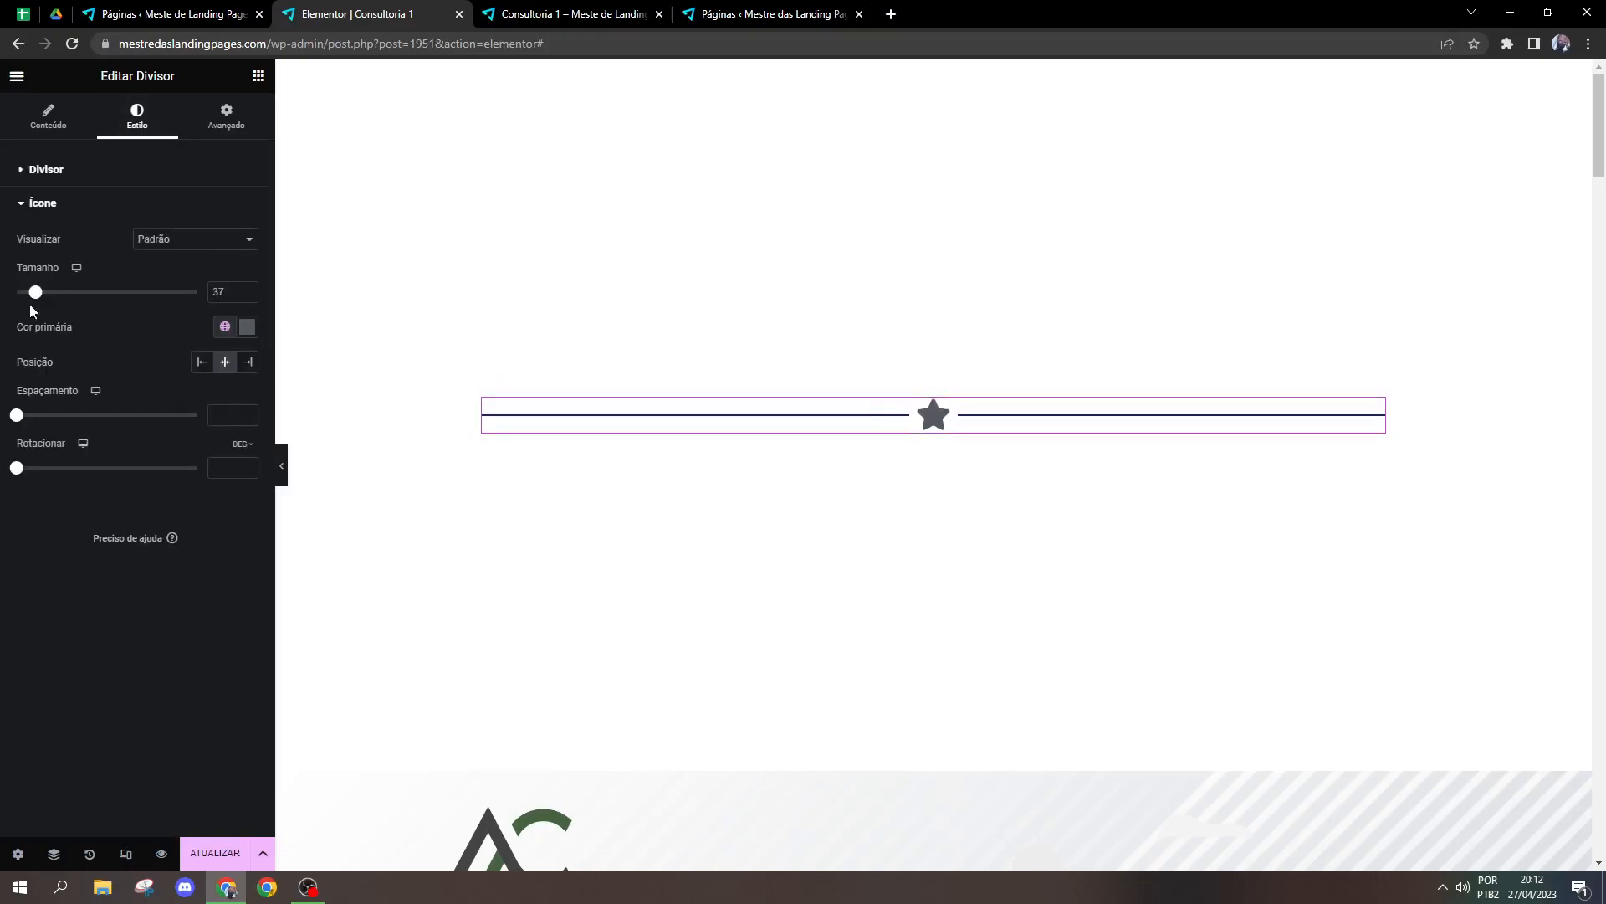
left_click_drag(17, 415, 142, 415)
left_click_drag(16, 469, 38, 469)
Step: View the star icon's primary colour choices, try its left and right positions on the divider, and return it to the centre
left_click(247, 326)
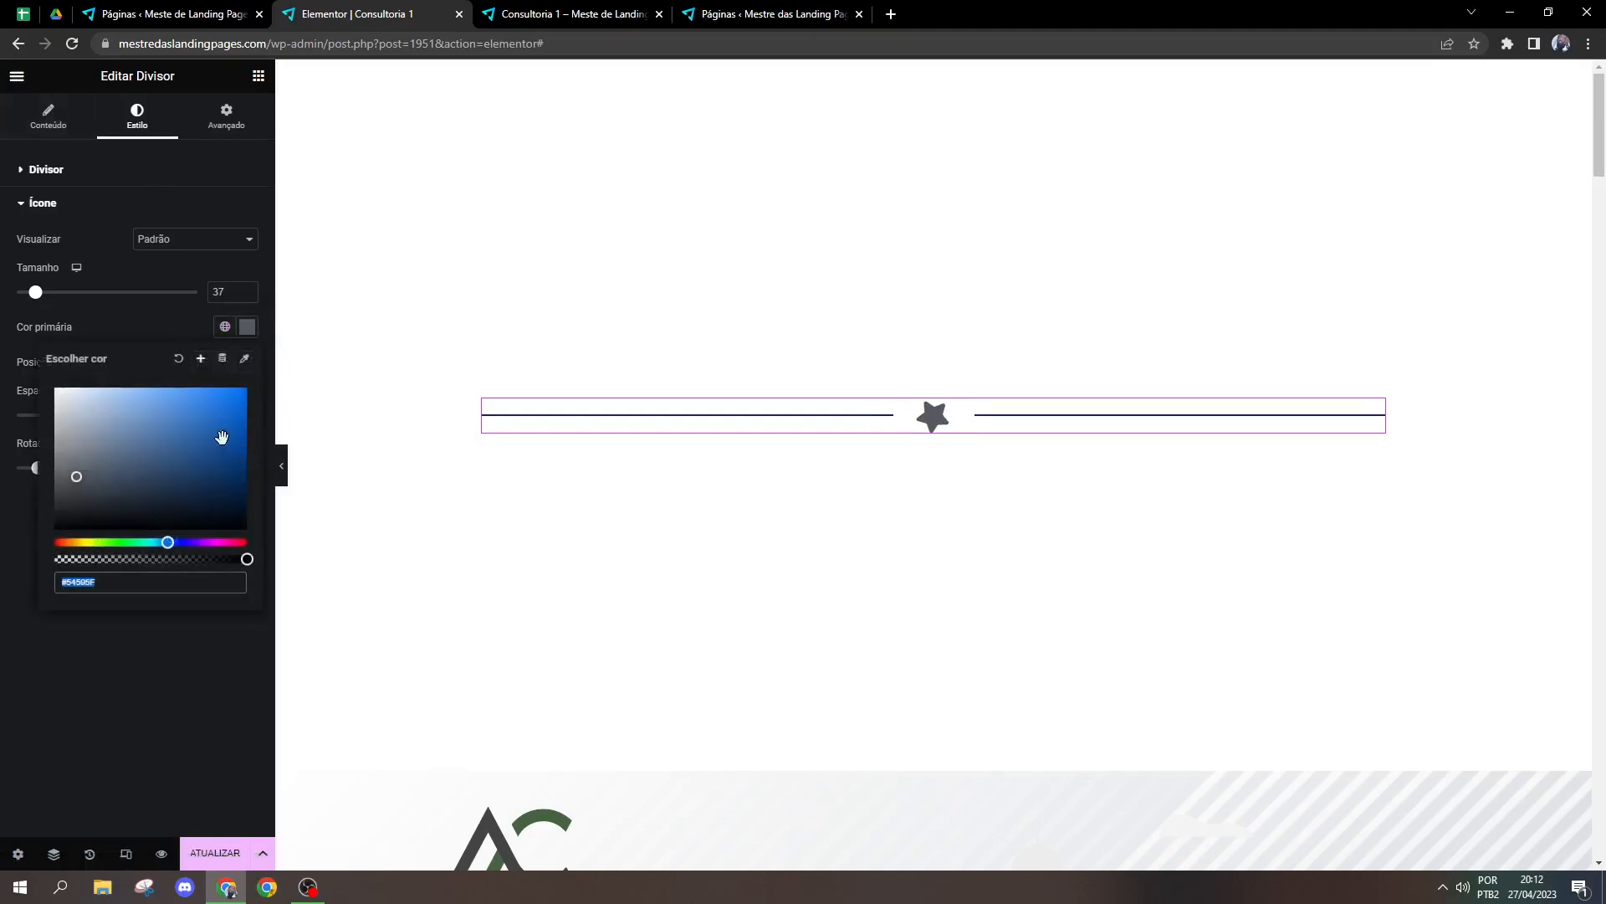
left_click(178, 314)
left_click(202, 361)
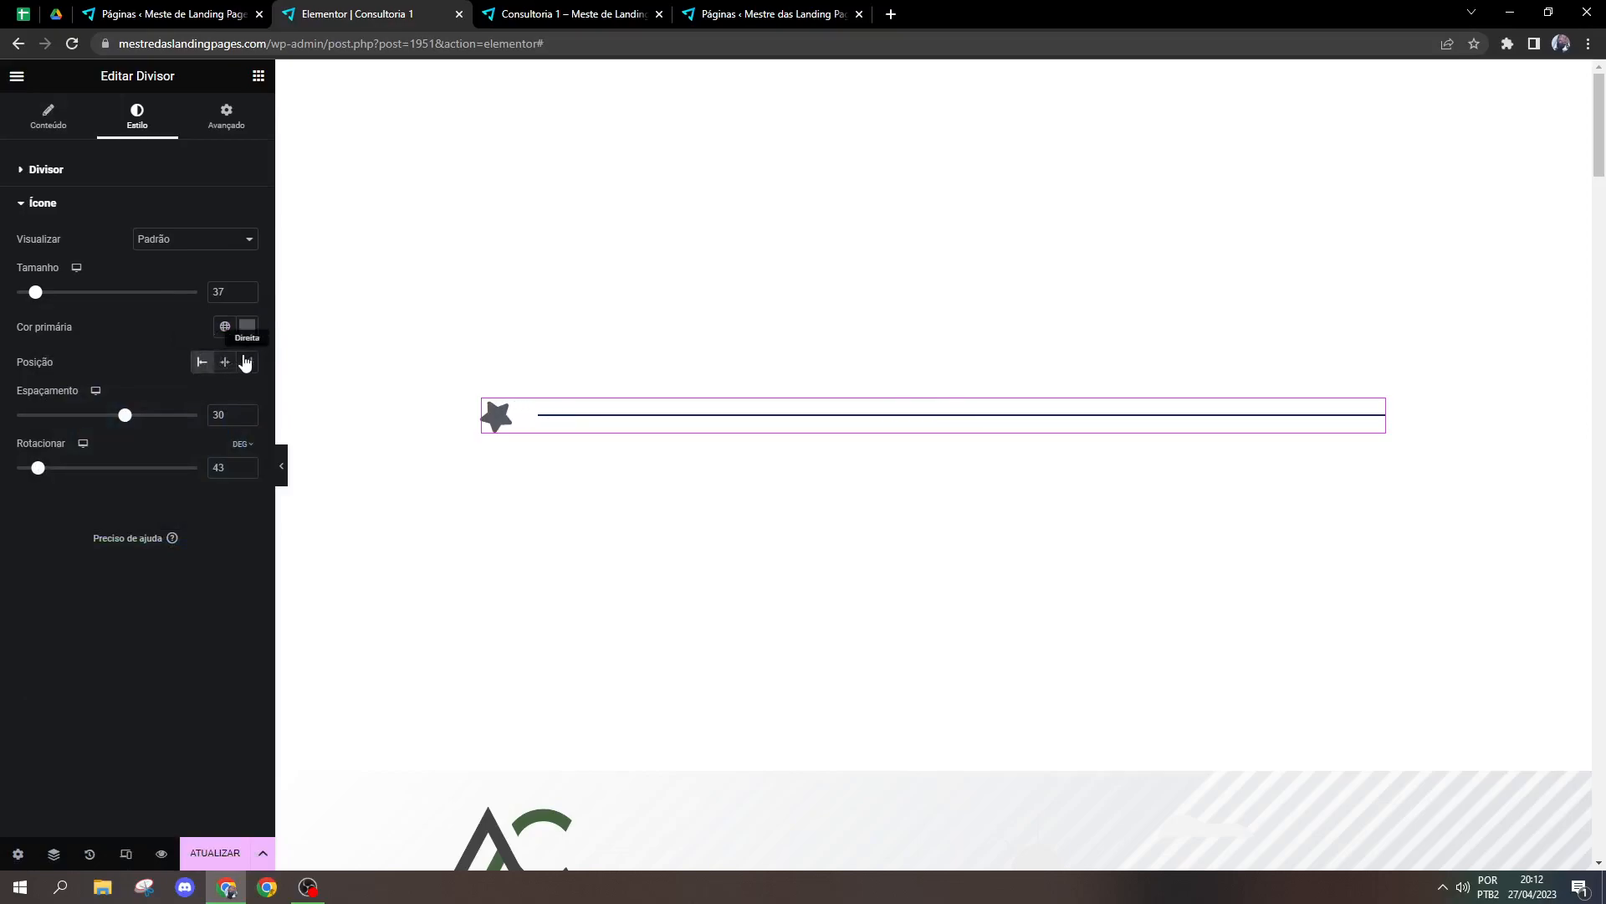
left_click(247, 362)
left_click(225, 362)
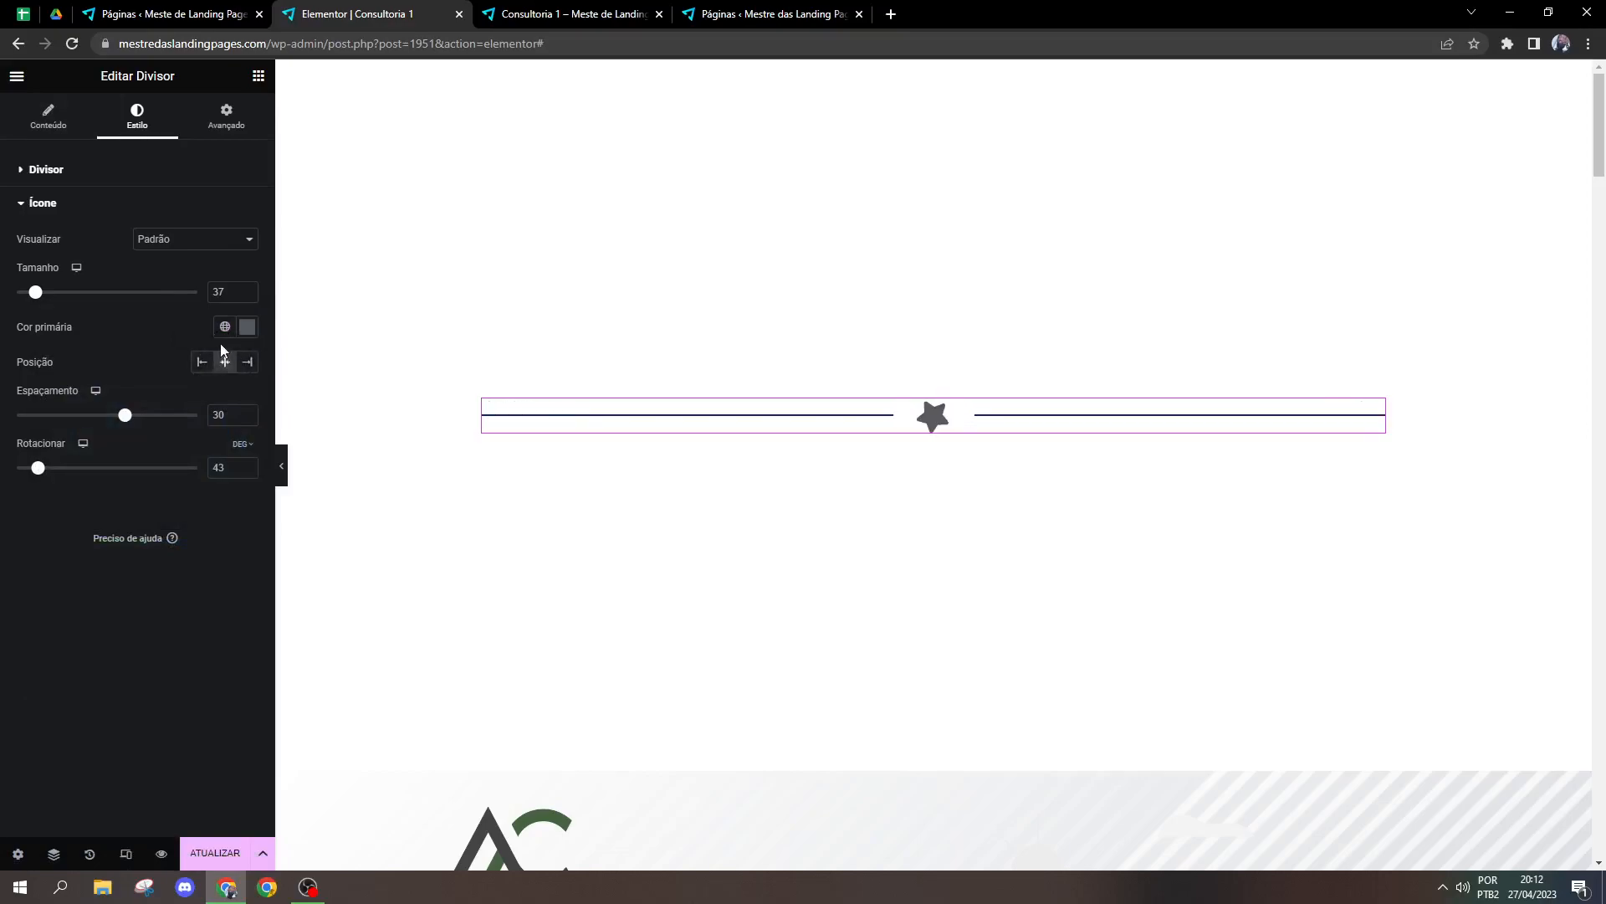
Step: Unlink the divider's margin values, try a bottom margin of 20 px, and reset it to 0
left_click(50, 117)
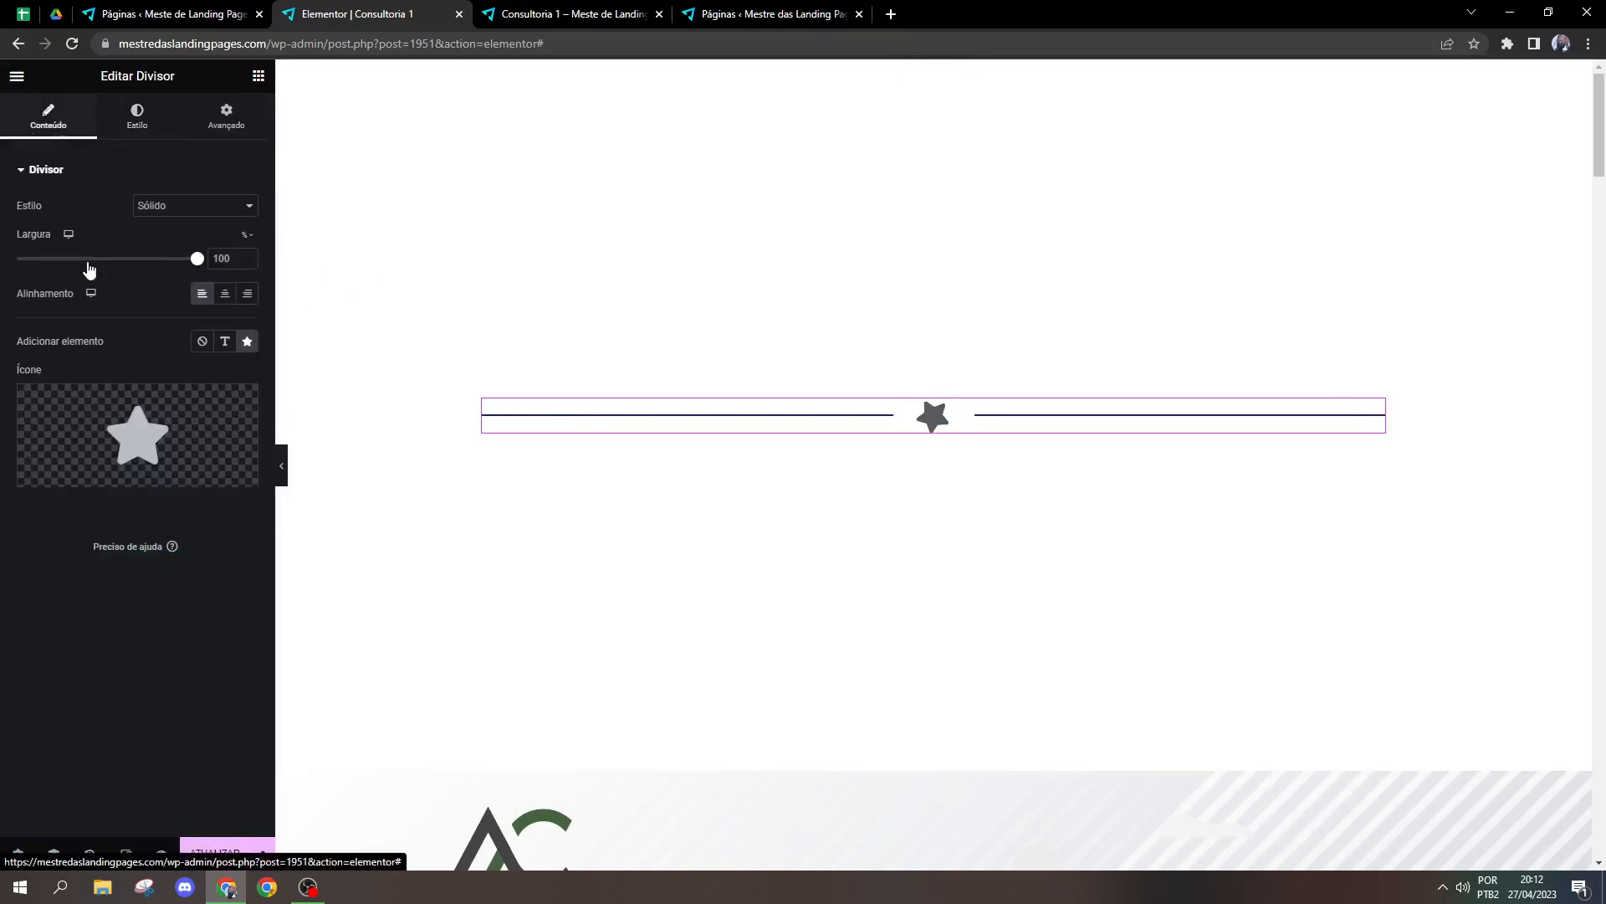
left_click(226, 117)
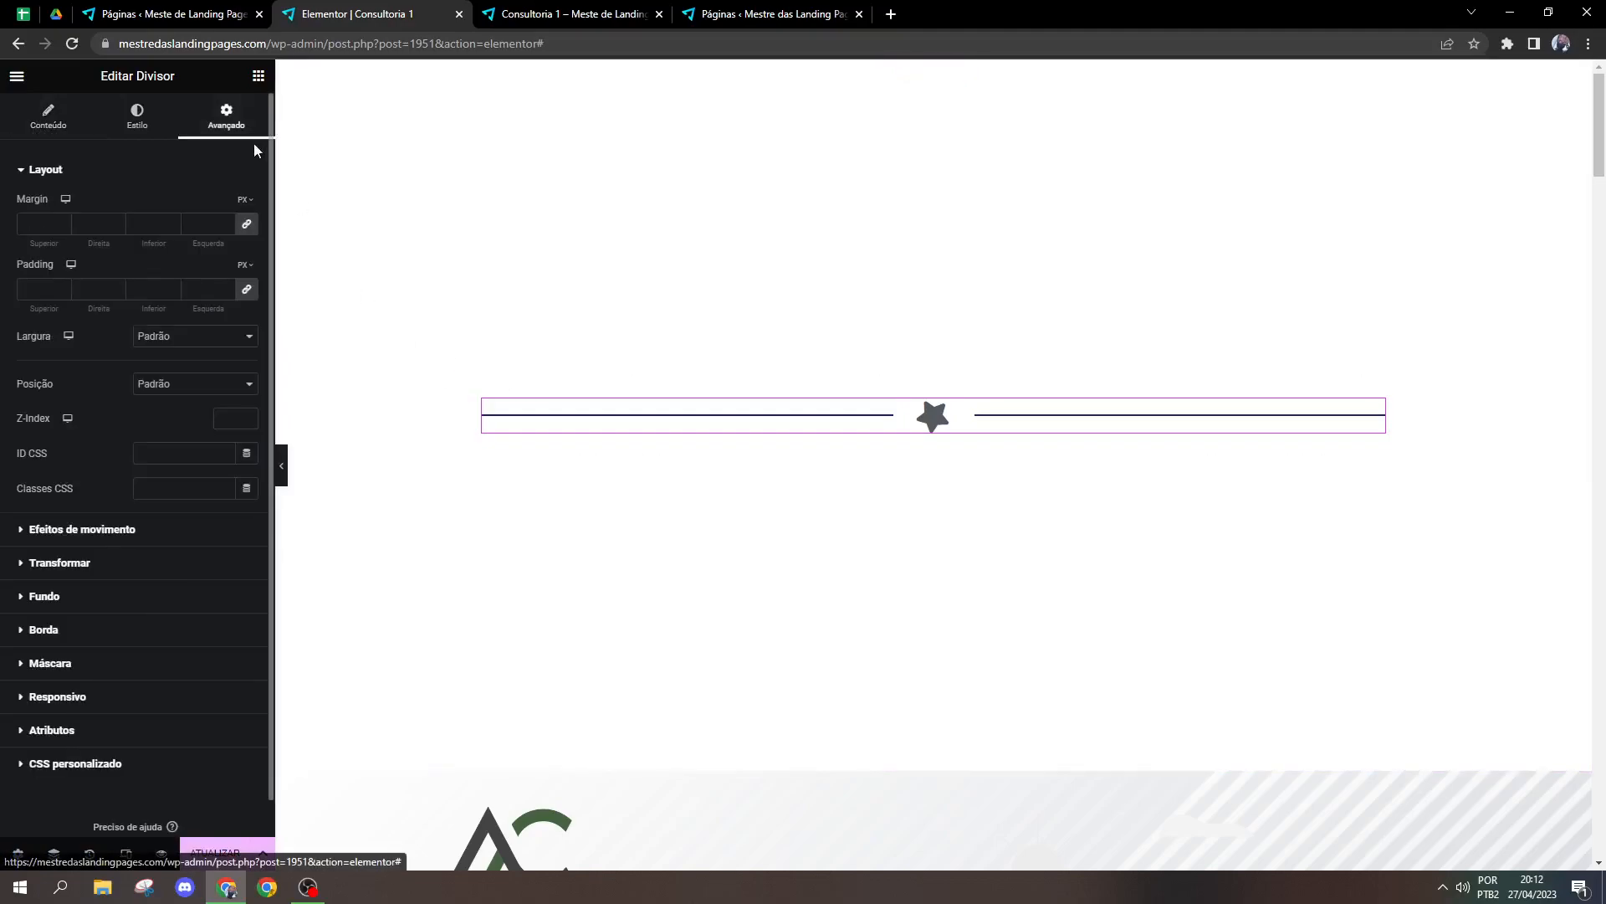
left_click(245, 226)
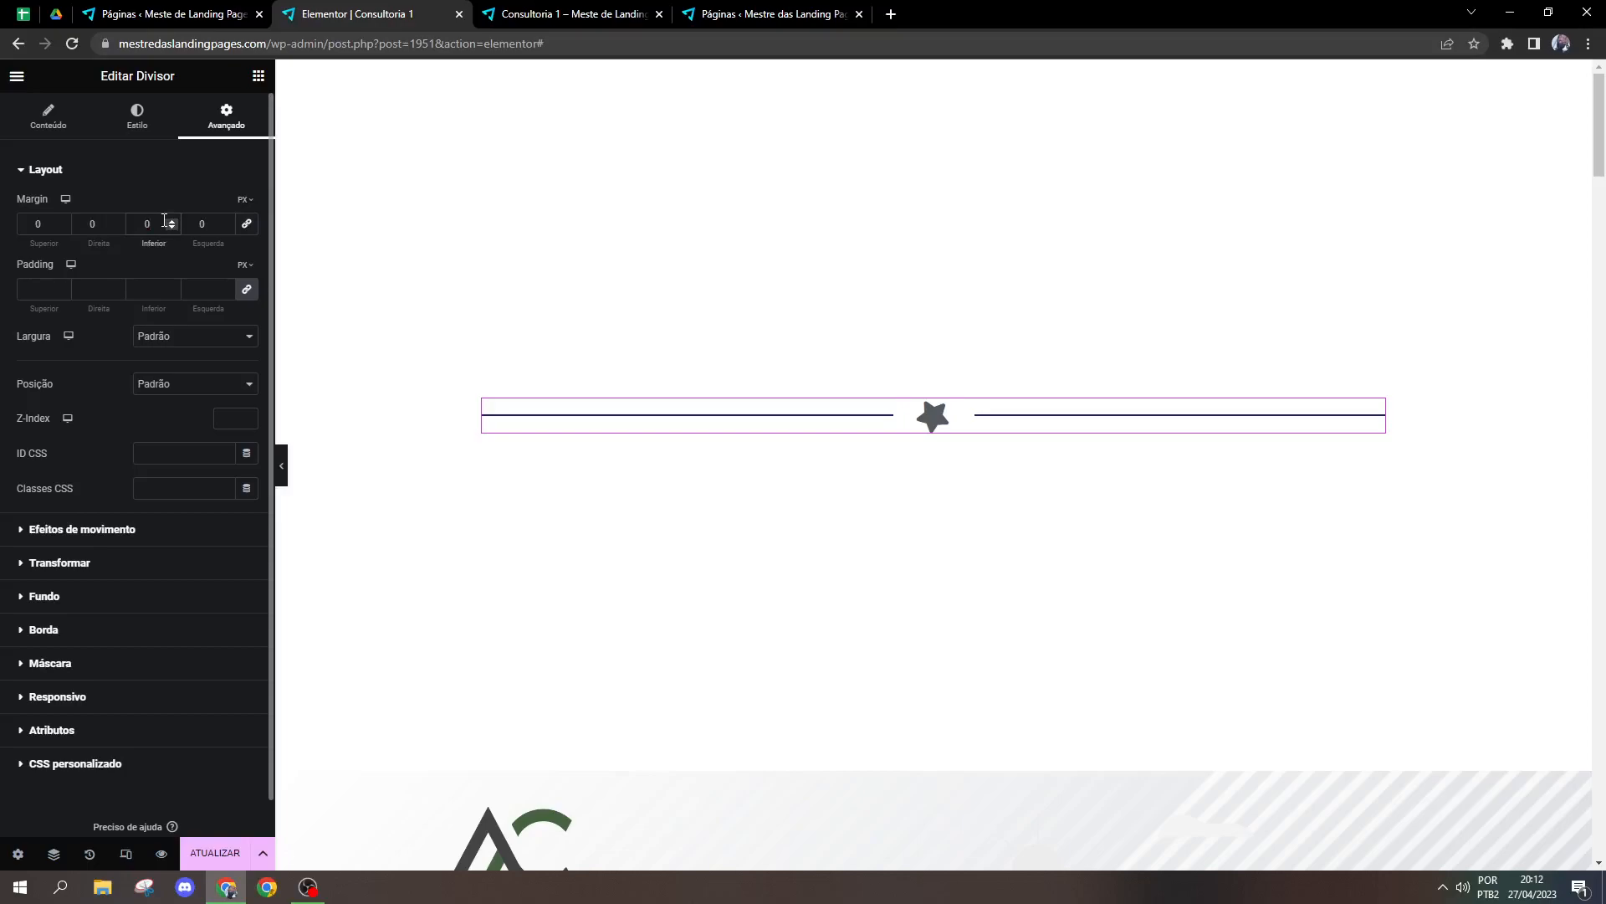
type("20")
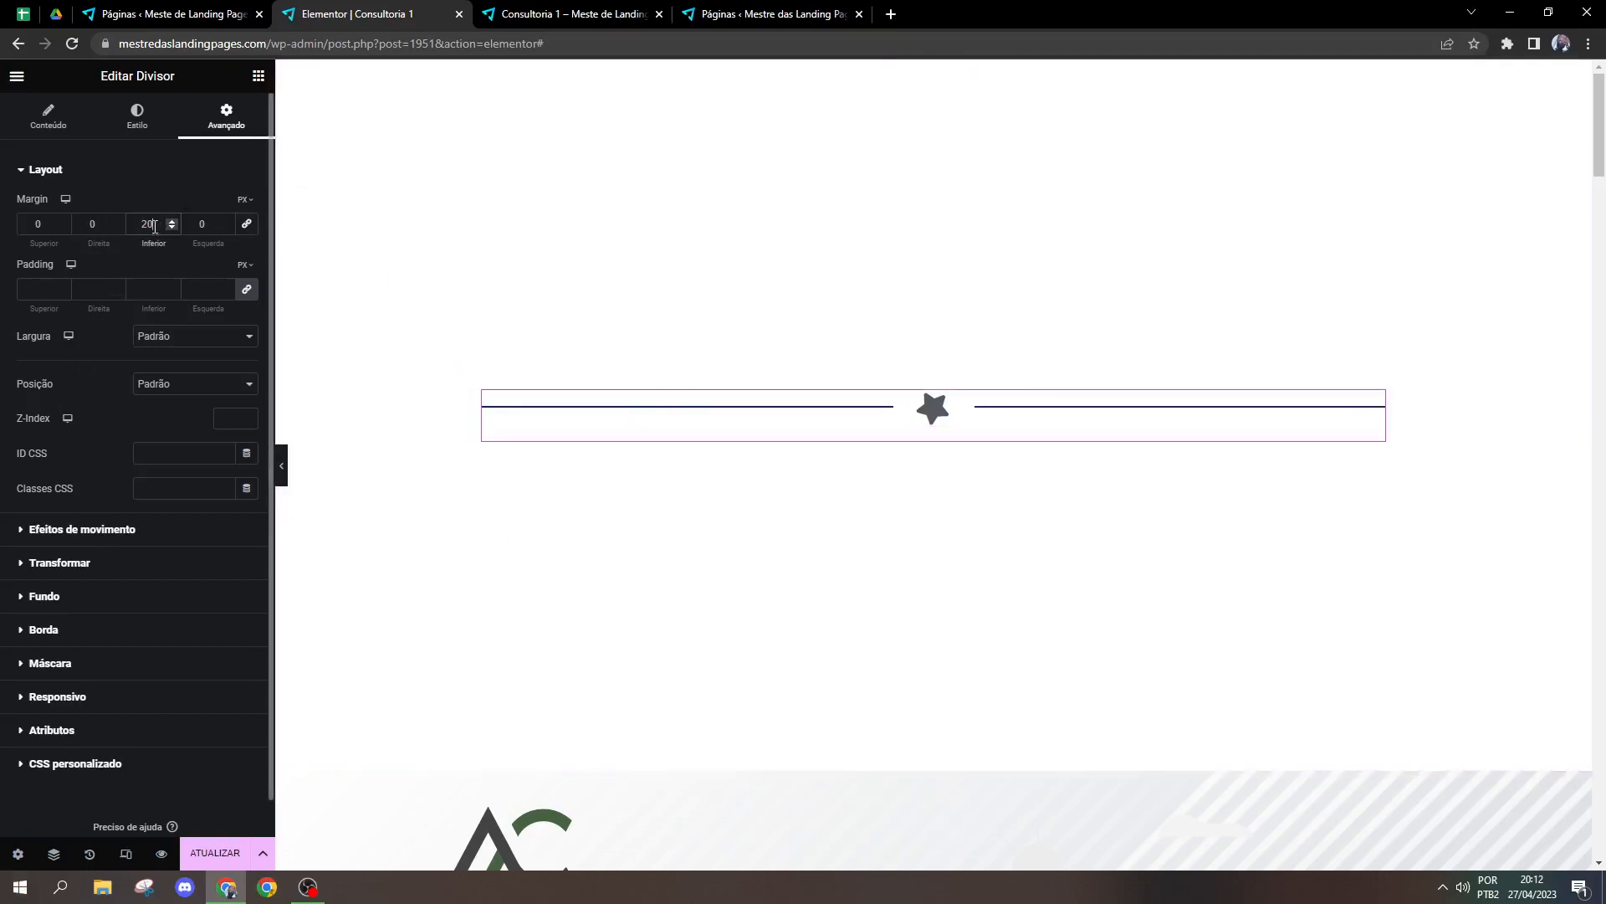
type("0")
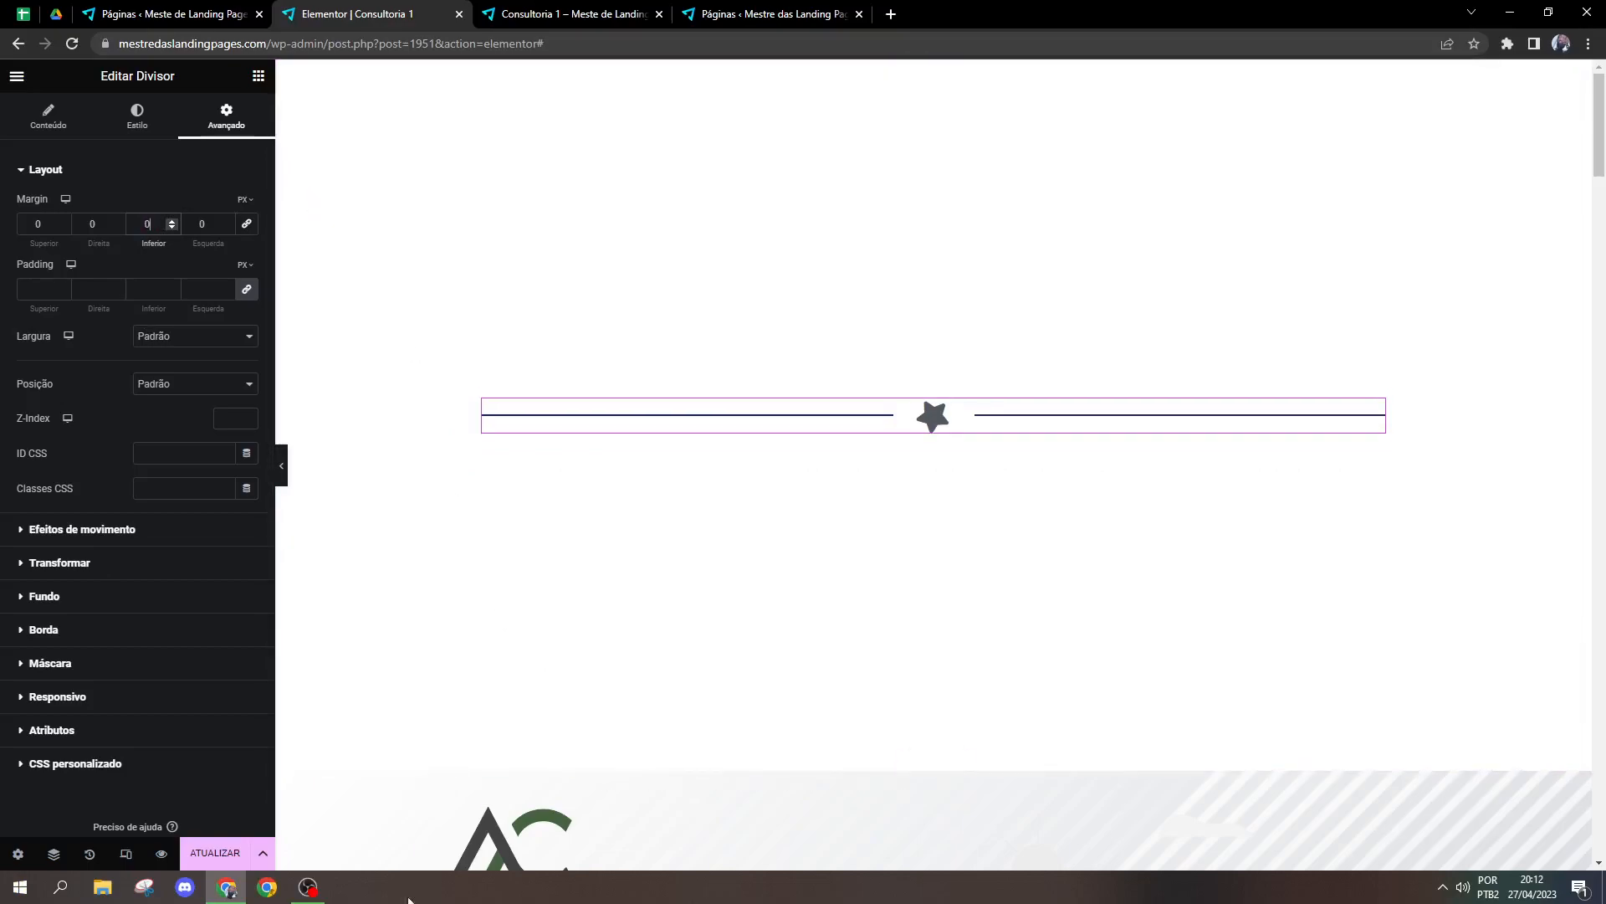
Step: Look through the divider's motion effects, mask and responsive visibility settings, including the option to hide it on desktop
left_click(83, 527)
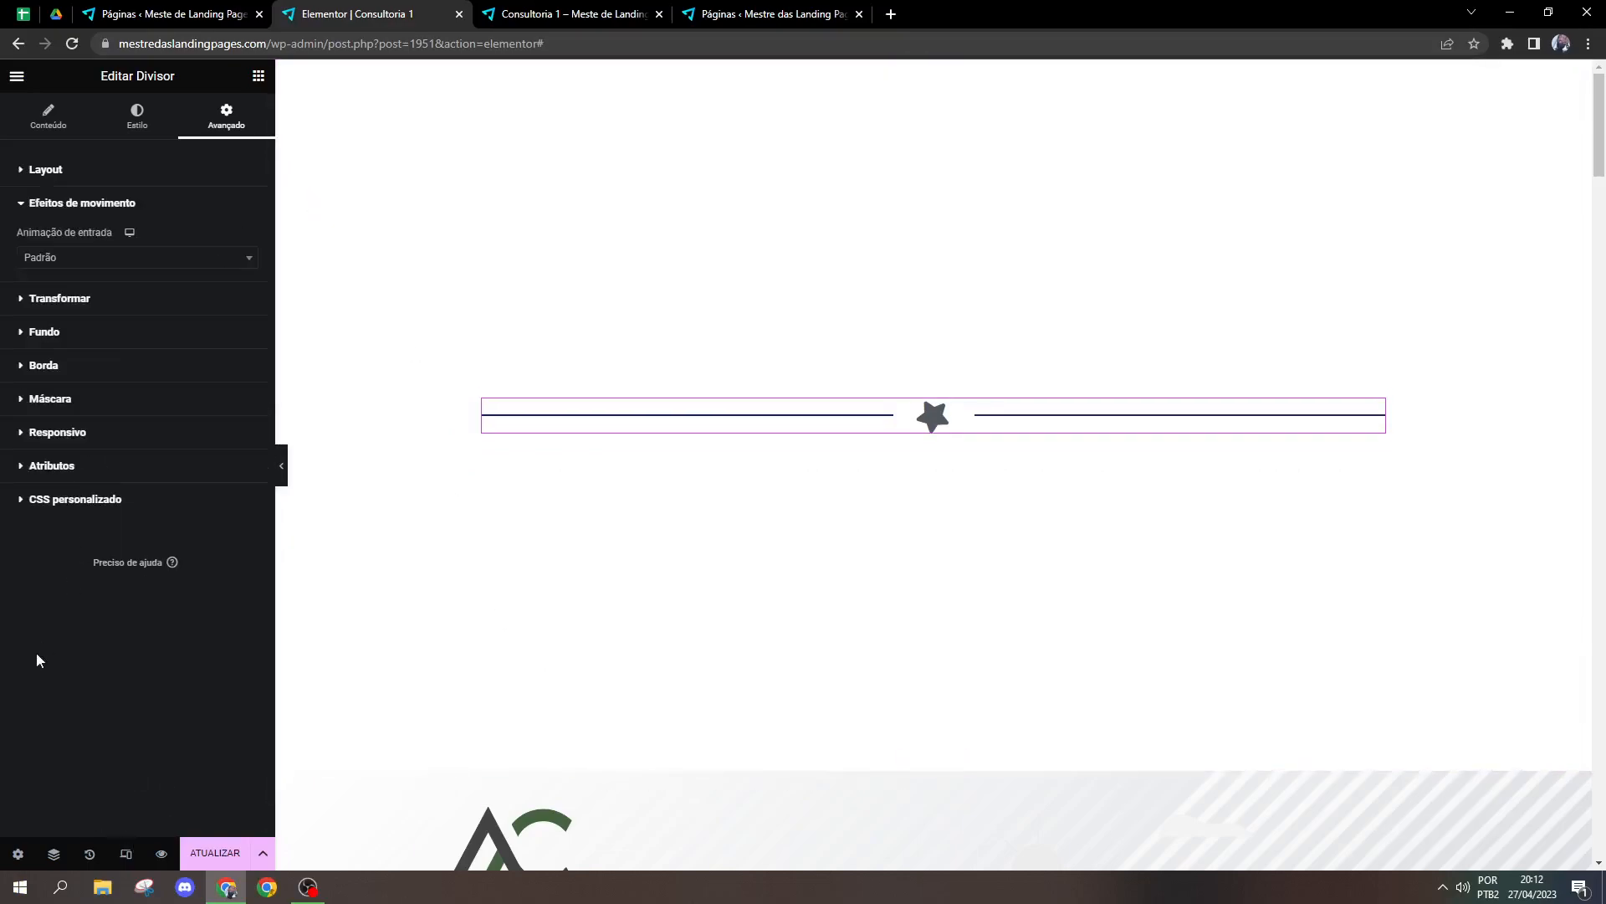
left_click(128, 432)
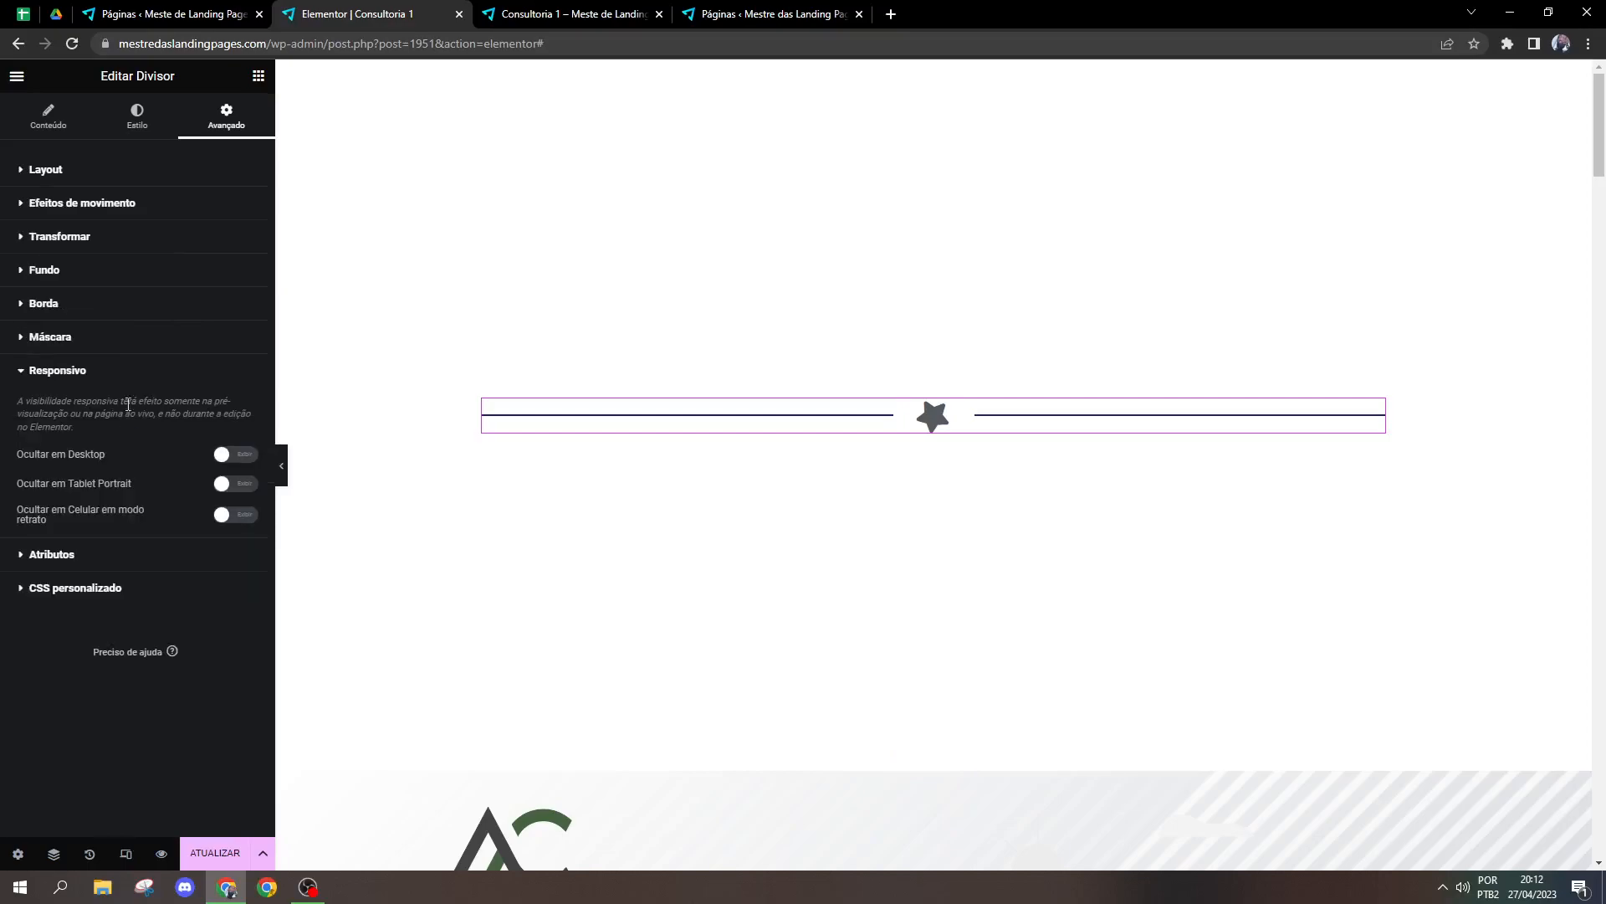
left_click(117, 350)
left_click(99, 408)
left_click(222, 456)
left_click(223, 456)
left_click(110, 376)
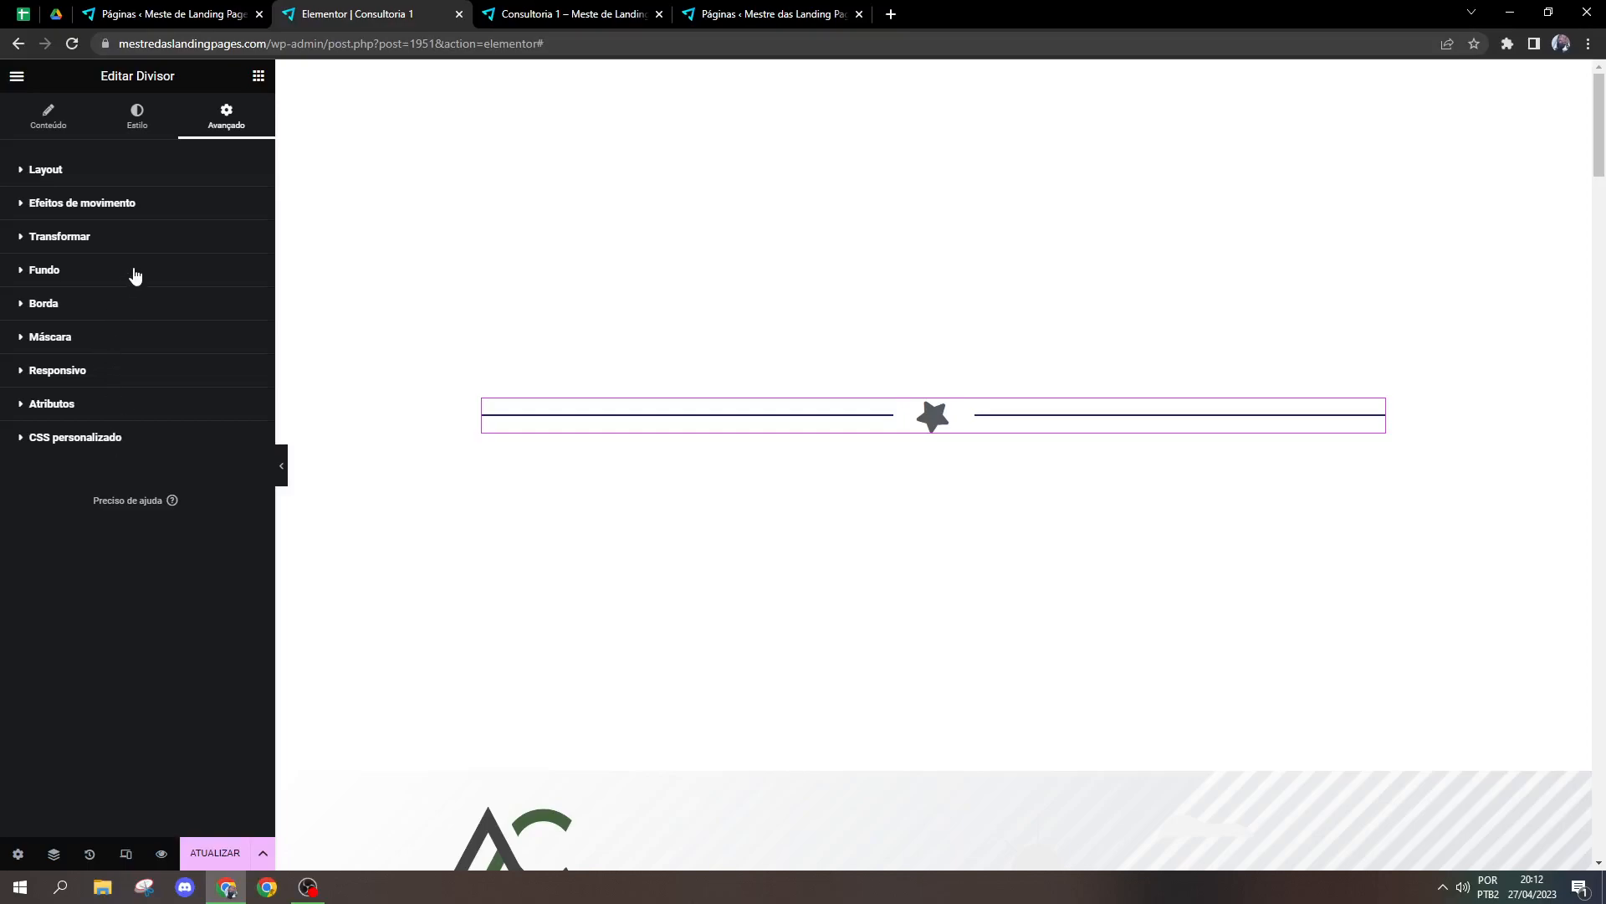
Step: Delete the divider and add a Spacer widget in its place with a space of 102 px
right_click(559, 413)
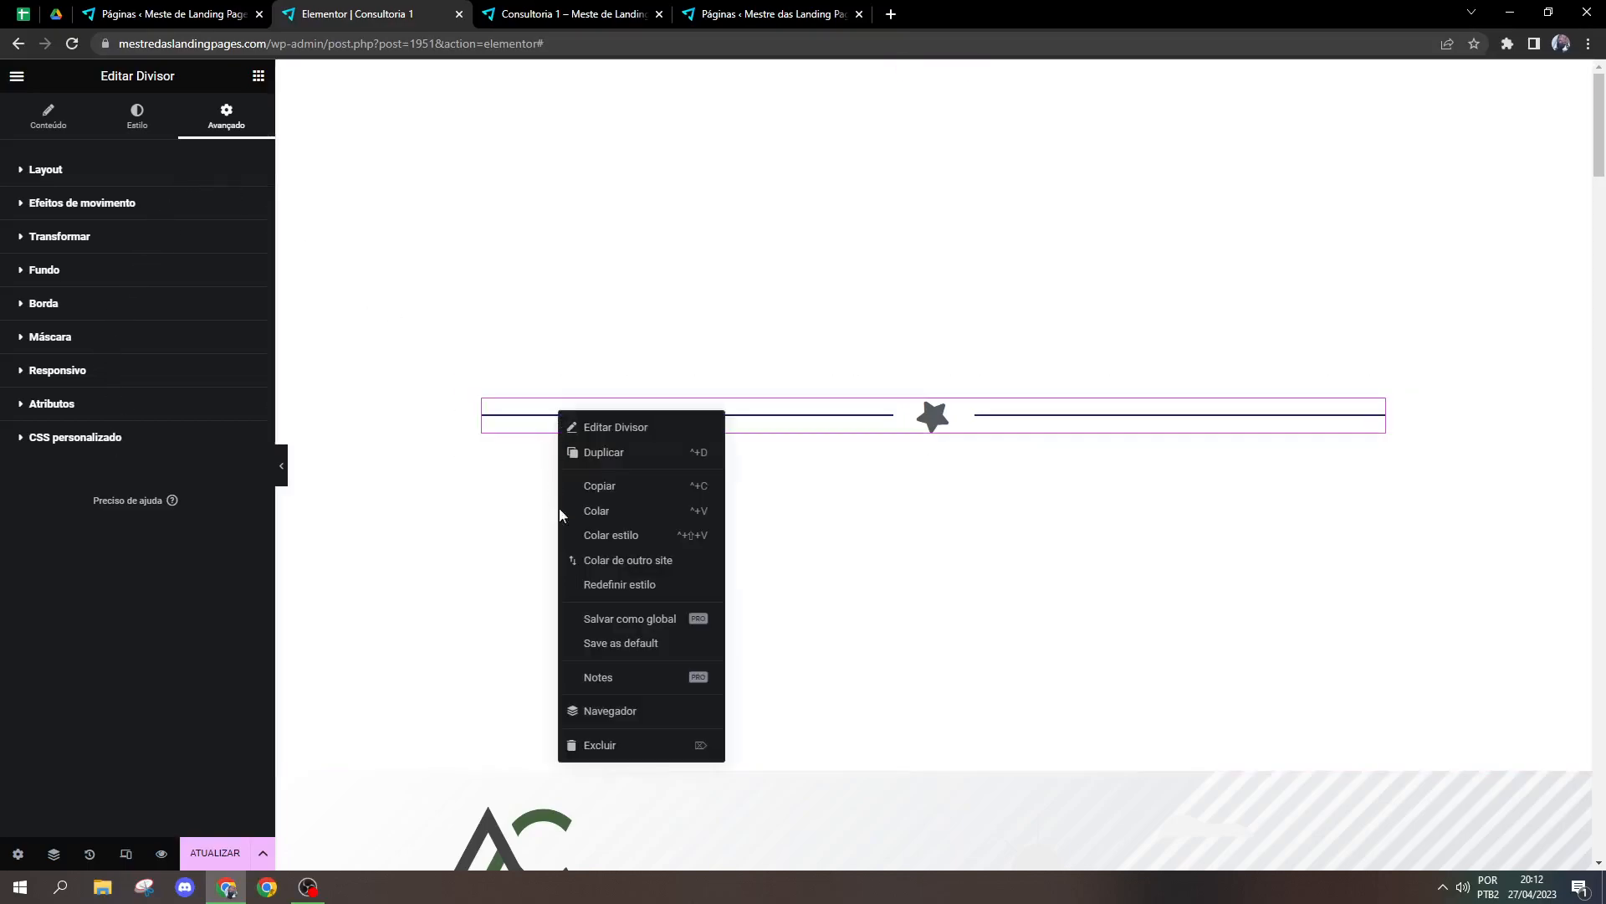
left_click(590, 743)
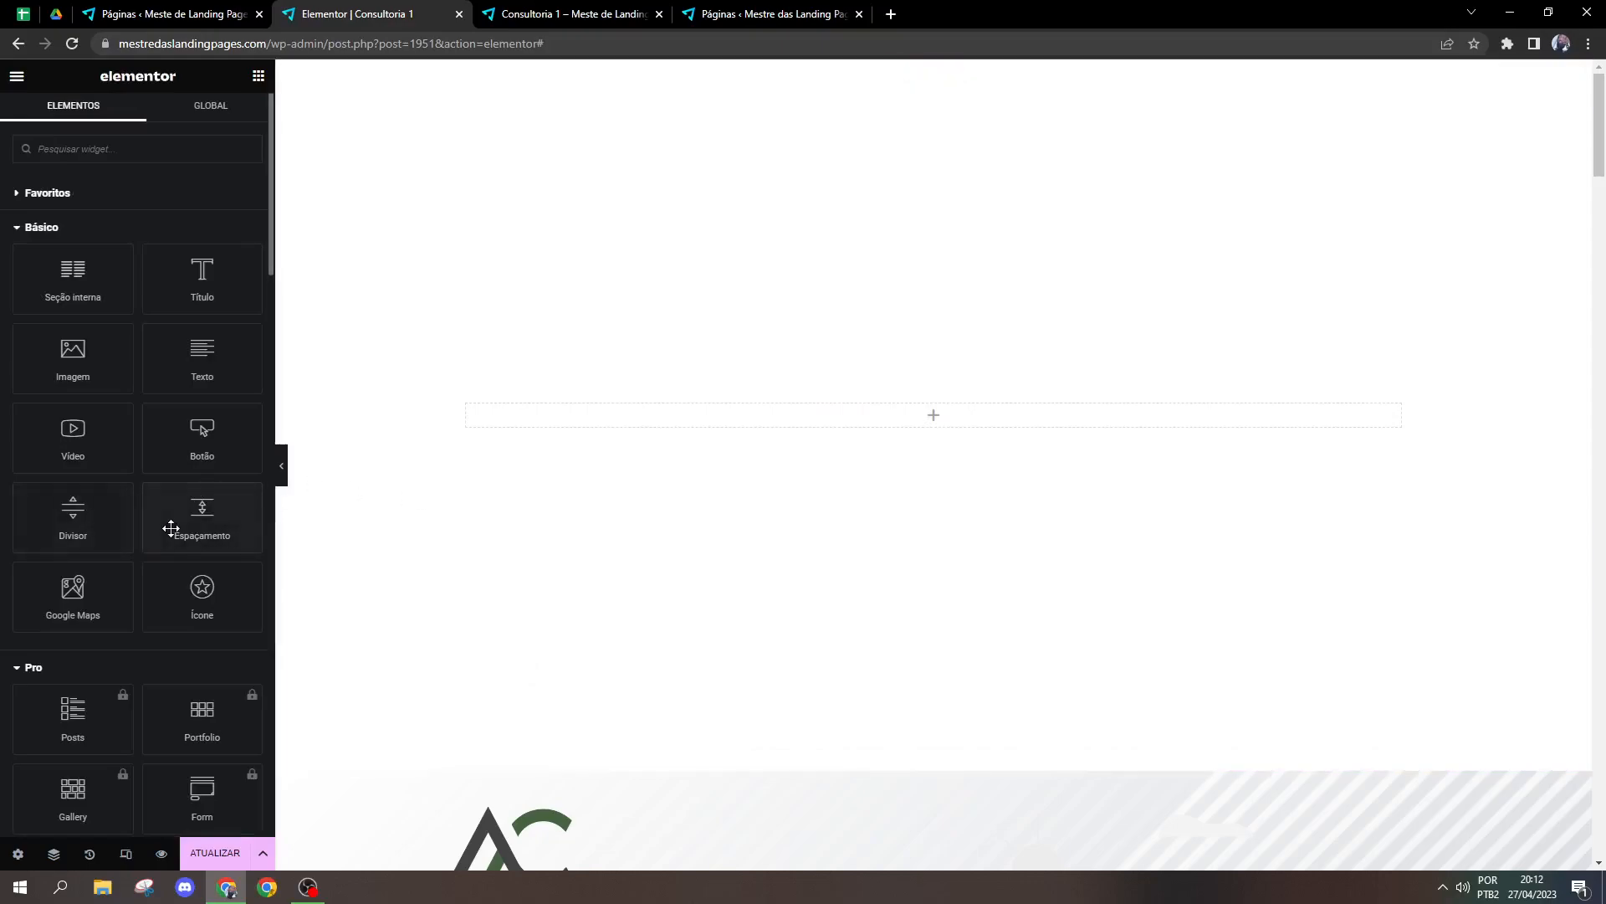
left_click_drag(168, 527, 812, 444)
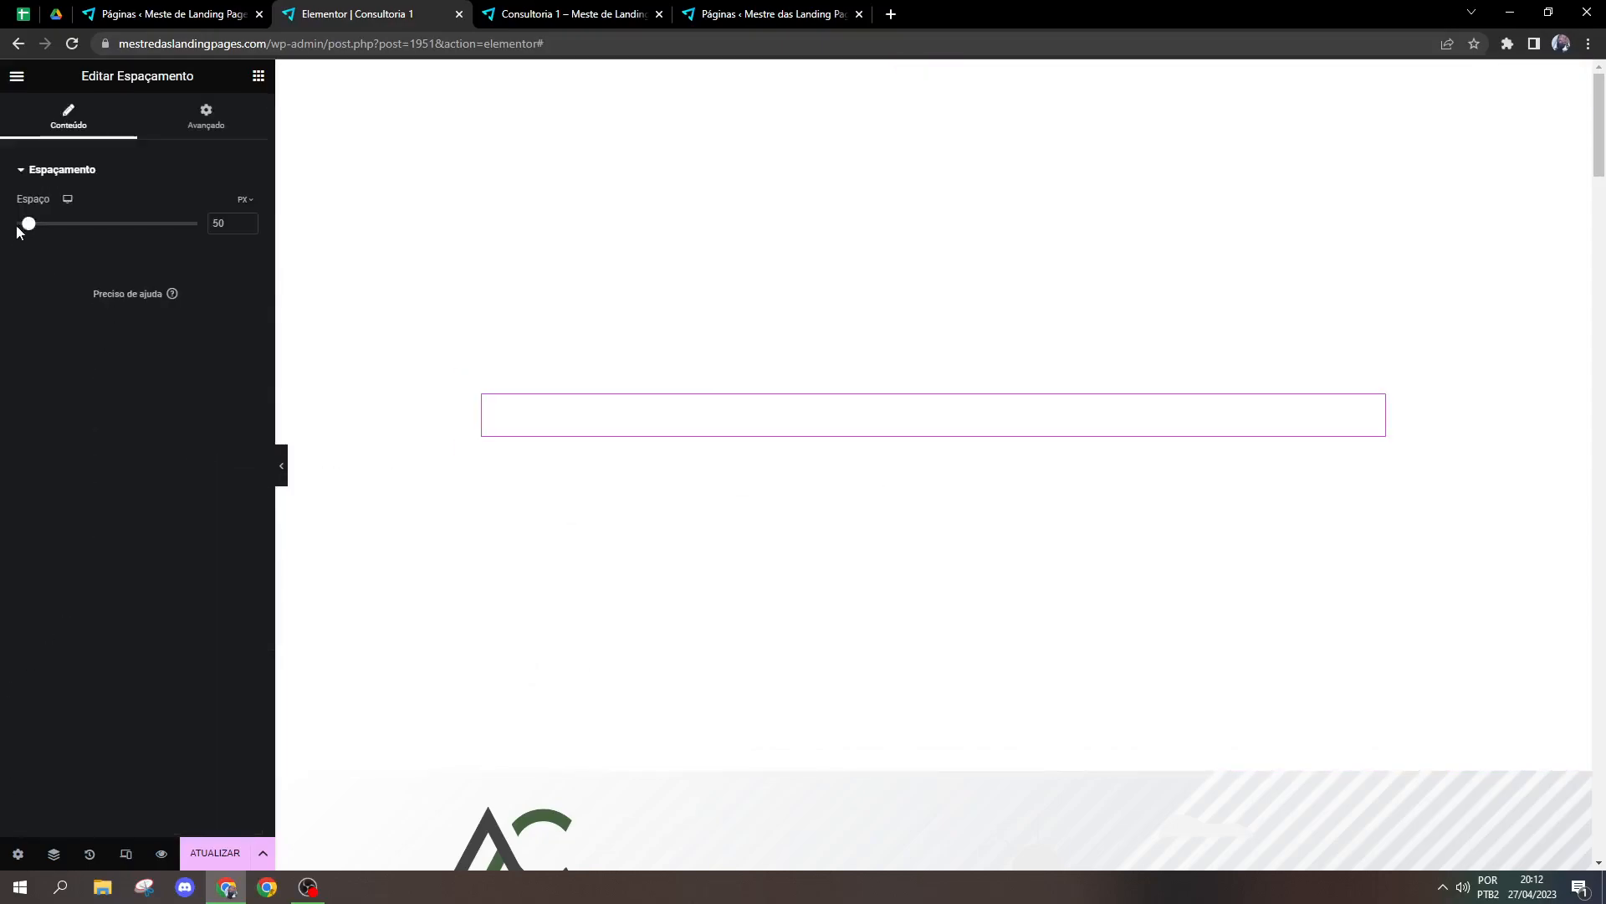
mouse_move(18, 224)
left_mouse_down()
mouse_move(149, 214)
mouse_move(14, 217)
mouse_move(45, 223)
left_mouse_up()
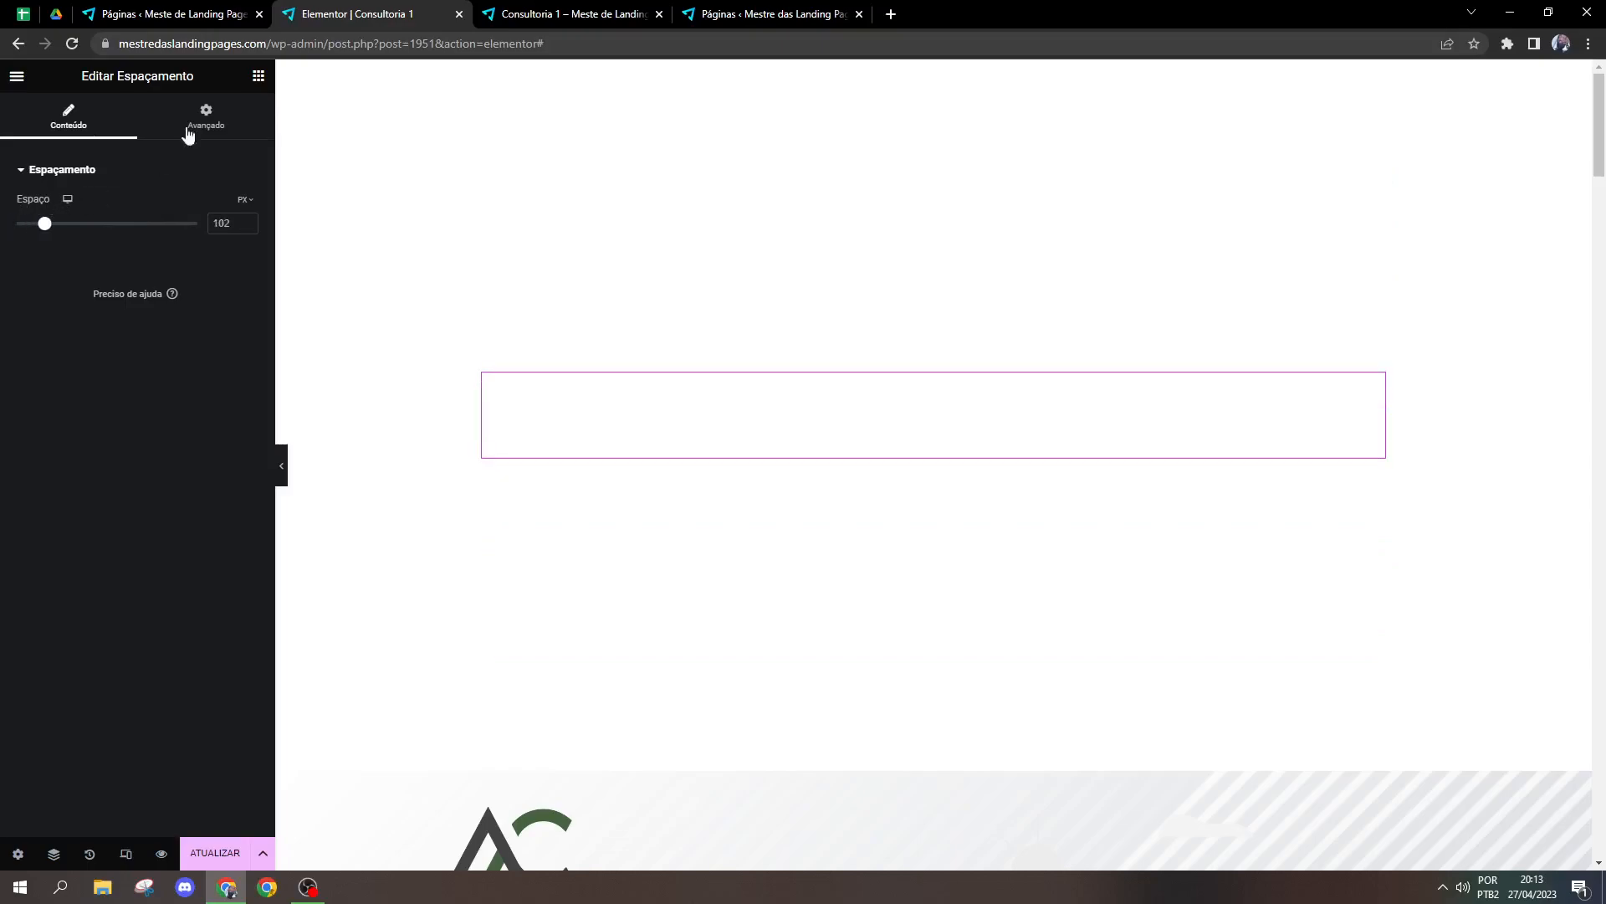
Step: Delete the Spacer widget from the empty section above the landing page
left_click(259, 76)
right_click(555, 432)
left_click(588, 774)
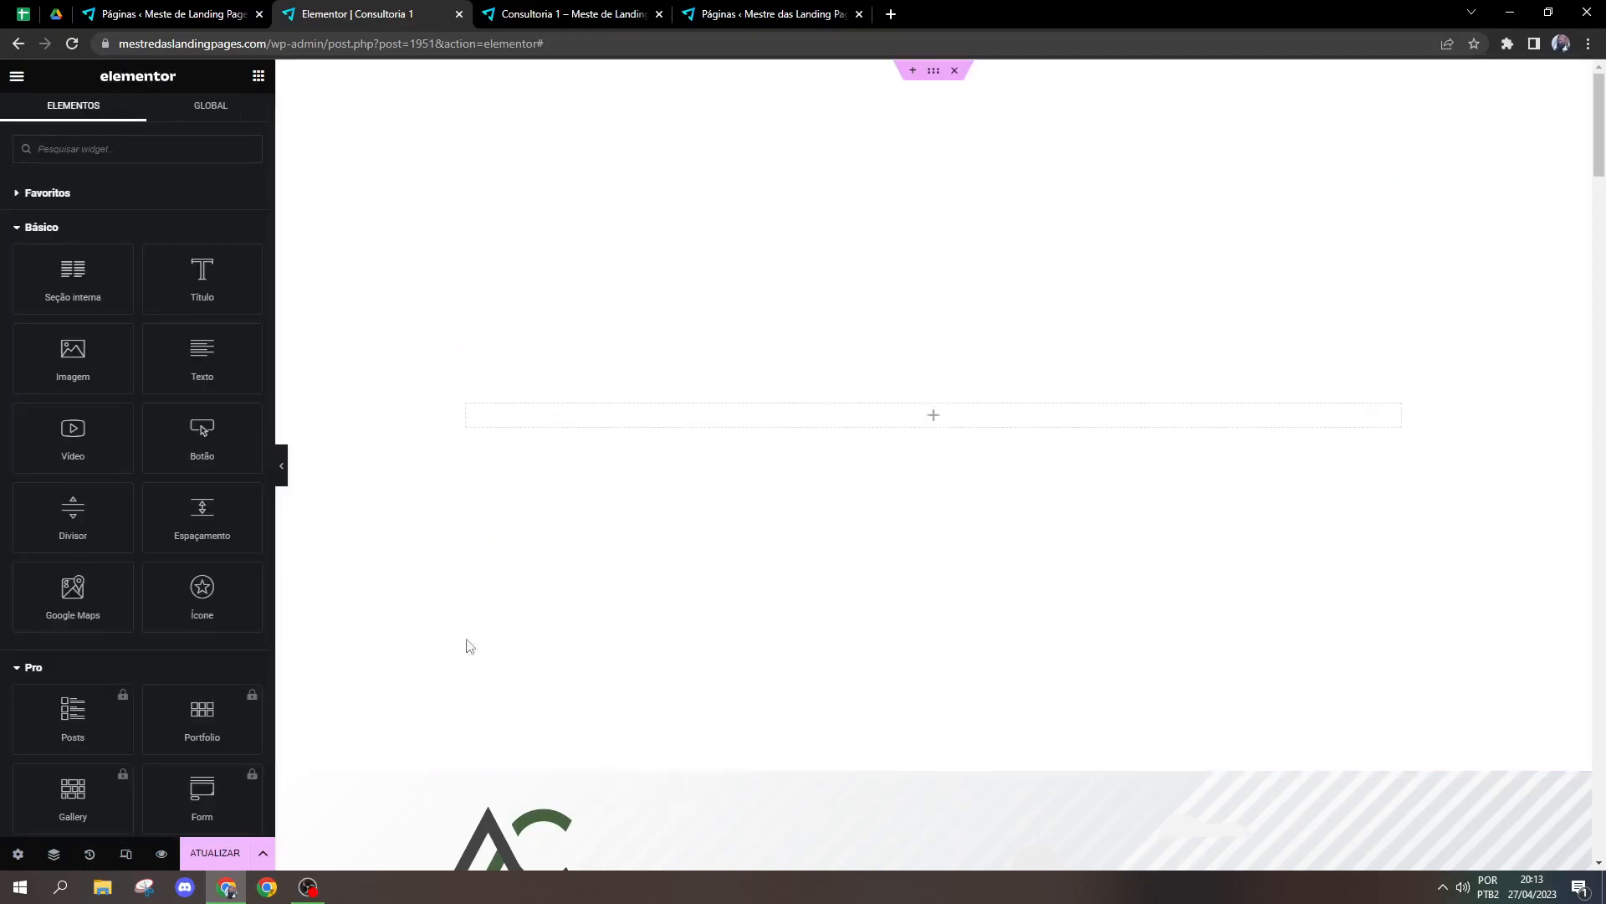
Step: Add a Título widget to the empty section, with a Texto widget and a Botão widget stacked below it
left_click_drag(190, 298, 598, 435)
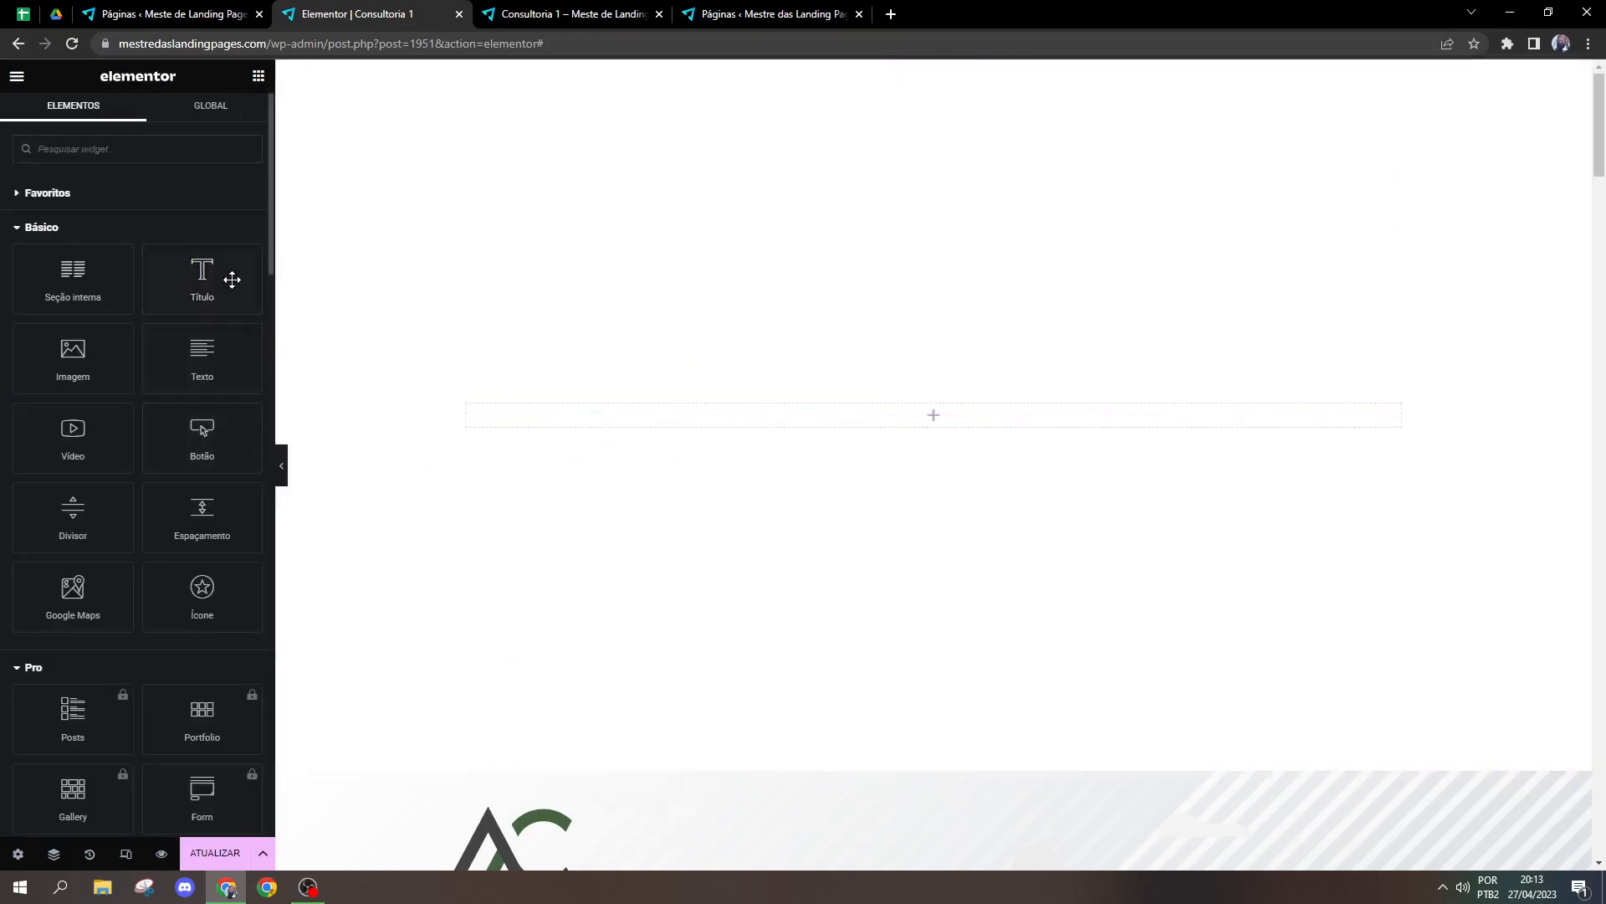
left_click_drag(232, 279, 577, 418)
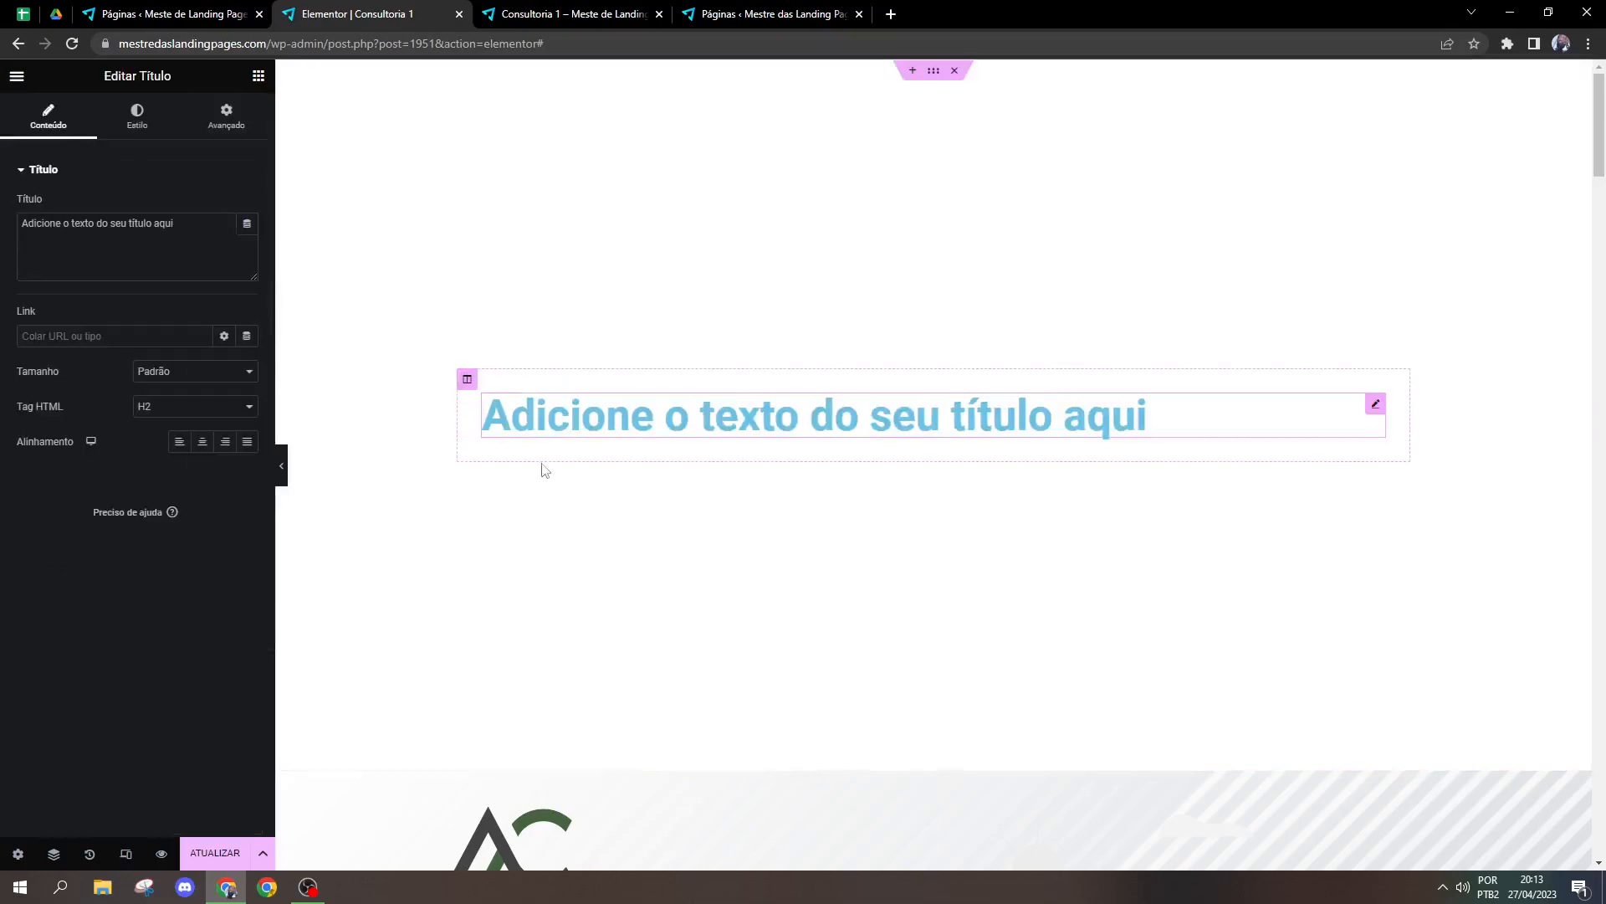
left_click(258, 76)
left_click_drag(200, 370, 636, 452)
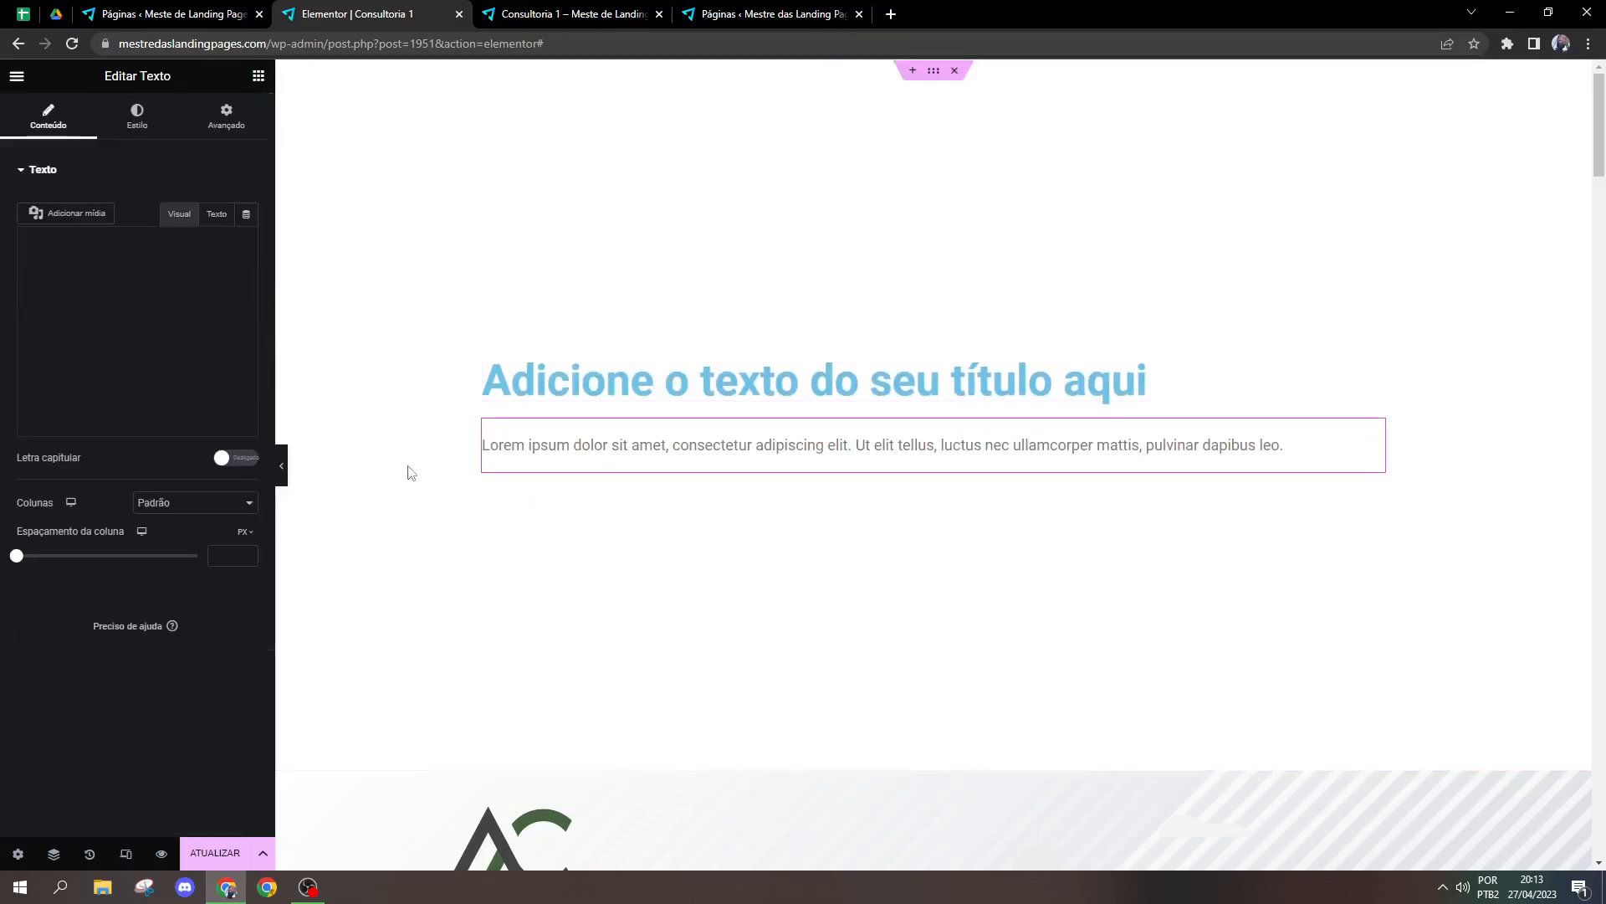
left_click(258, 77)
left_click_drag(166, 439, 735, 460)
left_click(259, 76)
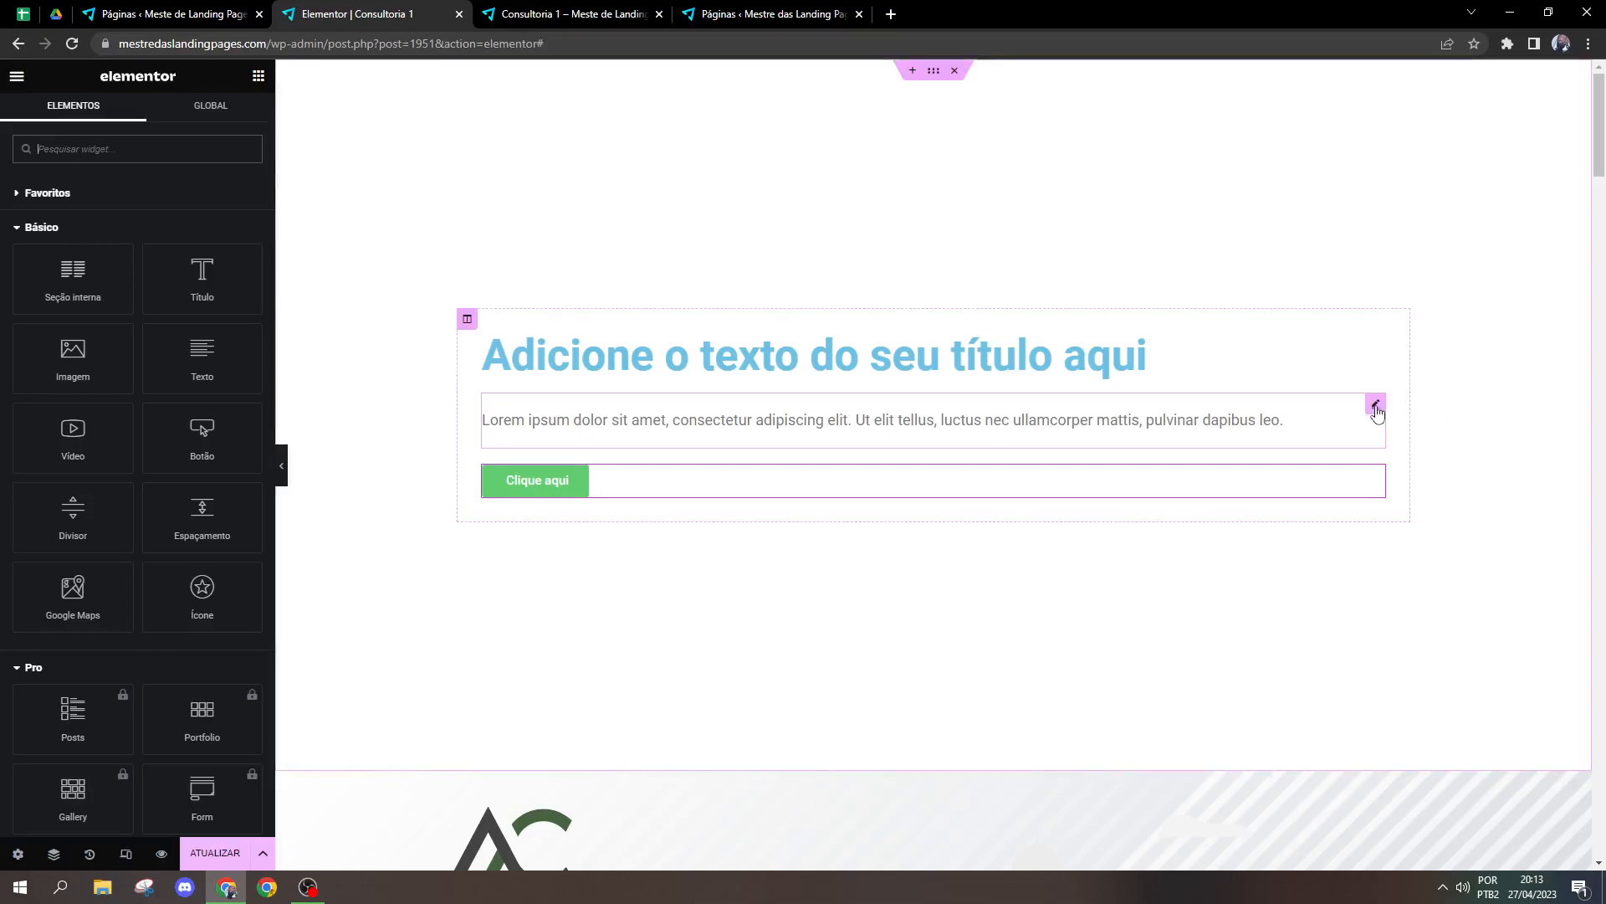
Step: Switch the paragraph widget's editor from visual to text mode and preview the section at full page width
left_click(1375, 403)
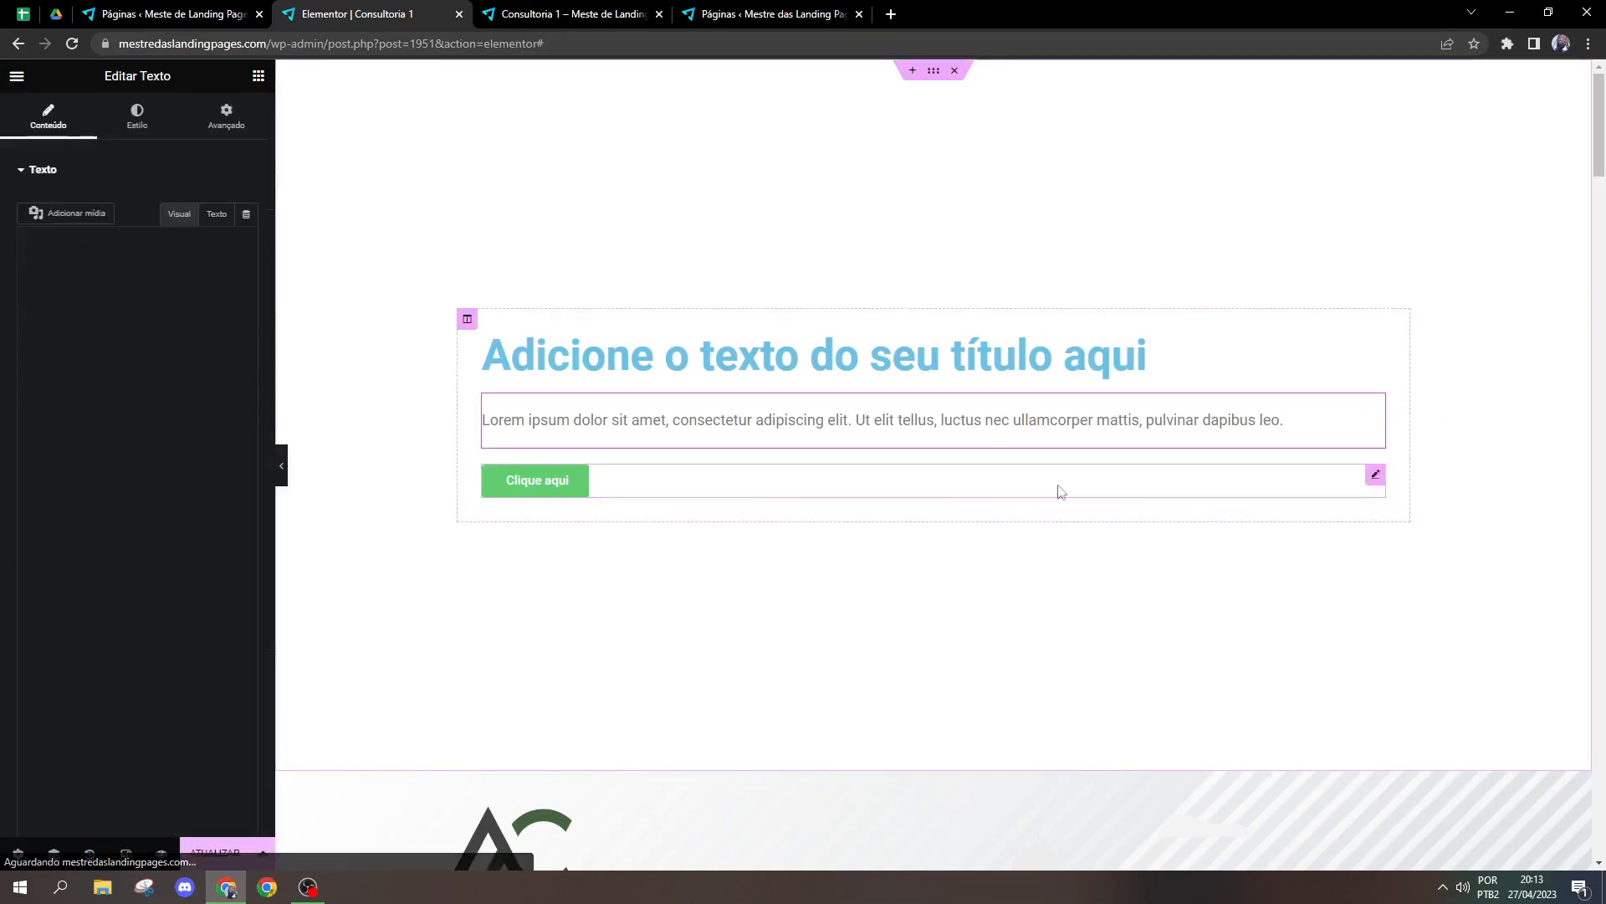
left_click(216, 215)
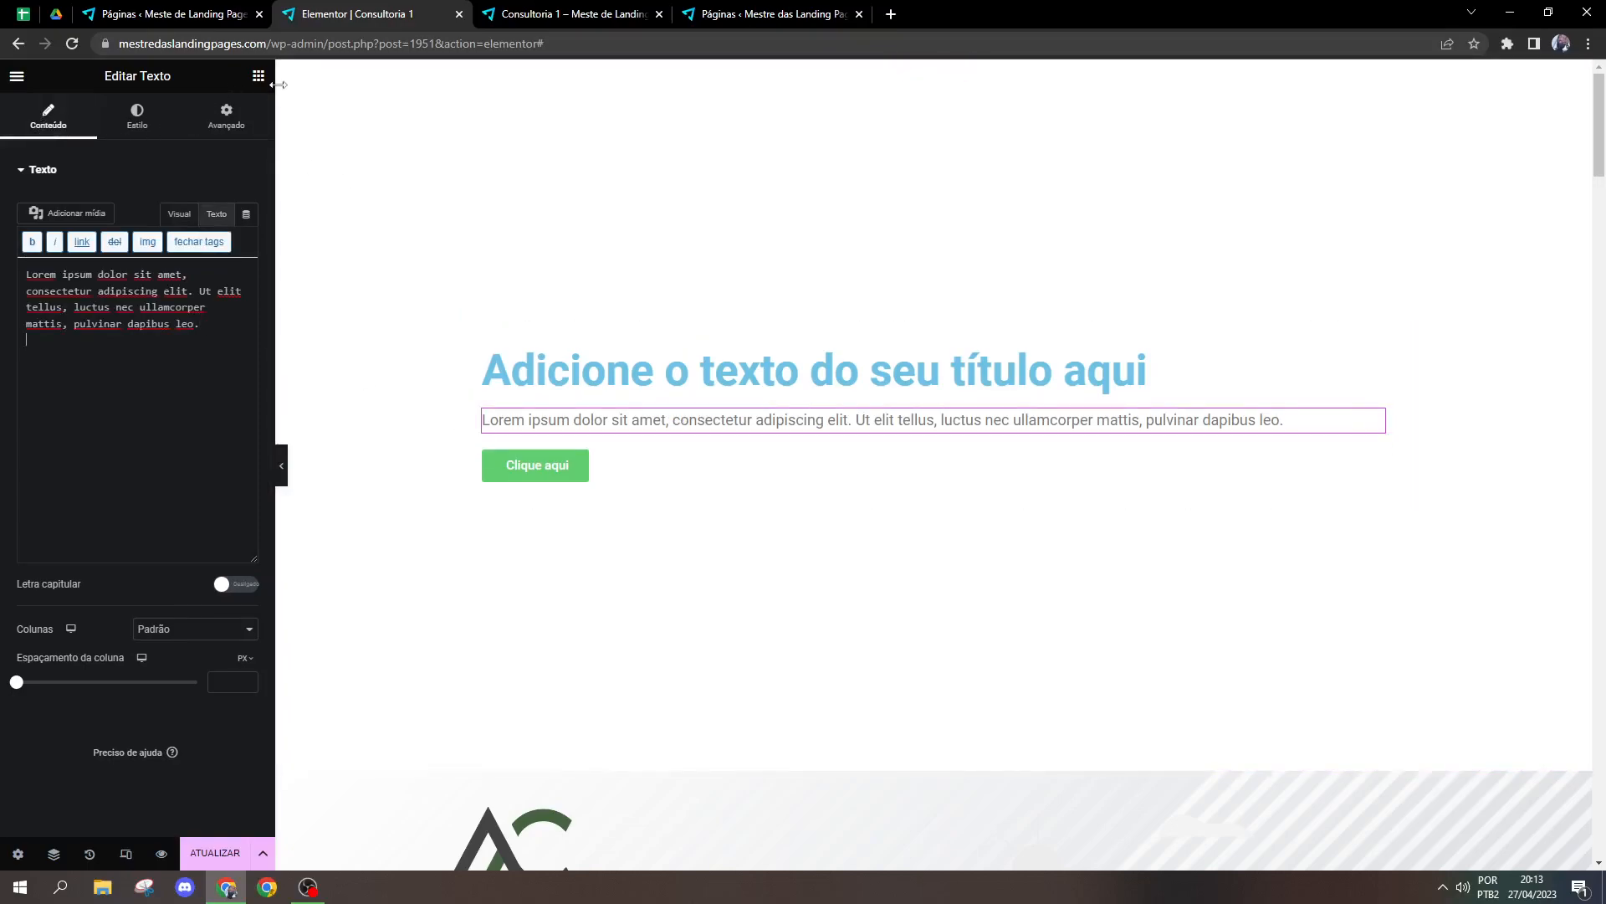
left_click(258, 76)
left_click(282, 472)
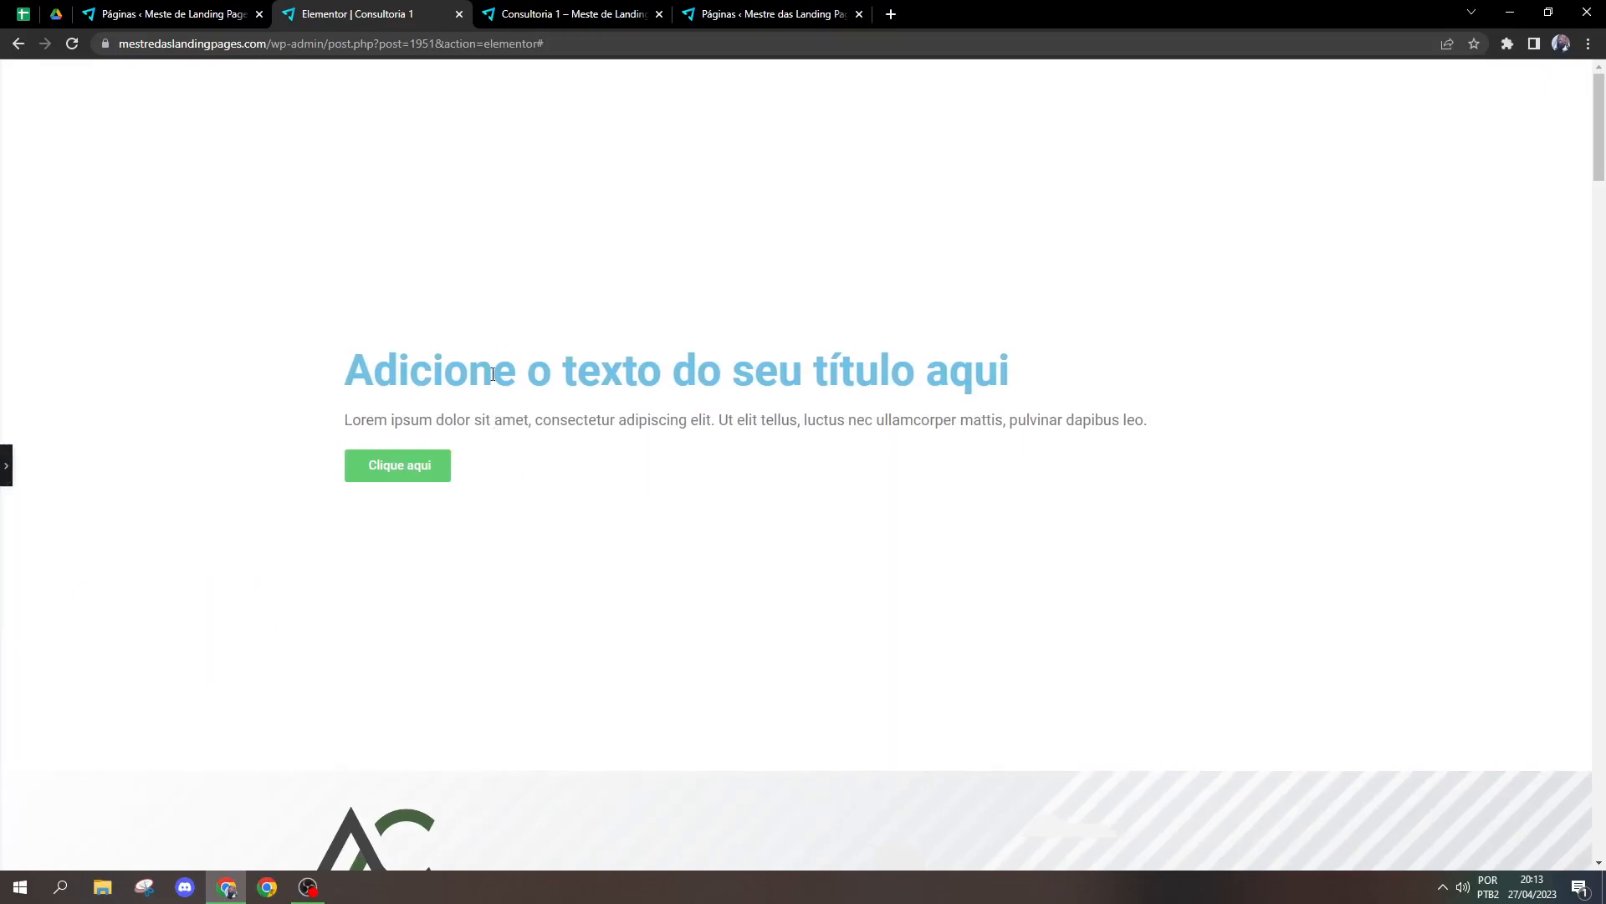
left_click(7, 467)
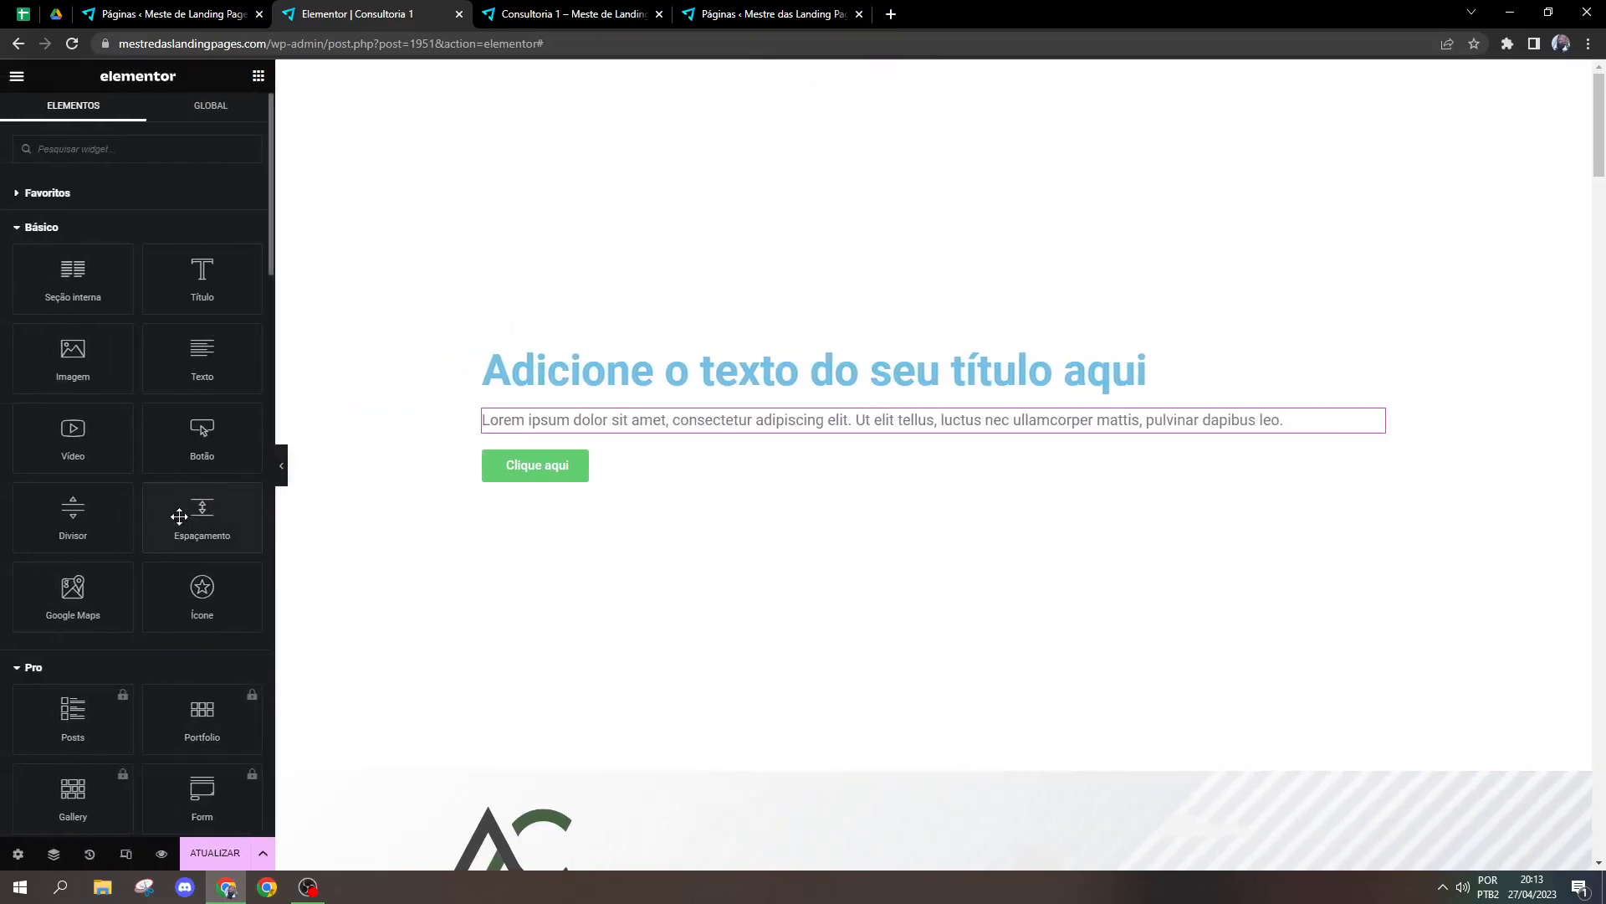
Step: Try a 90 px Spacer between the title and the paragraph, preview it at full page width, and delete it
left_click_drag(184, 525, 532, 415)
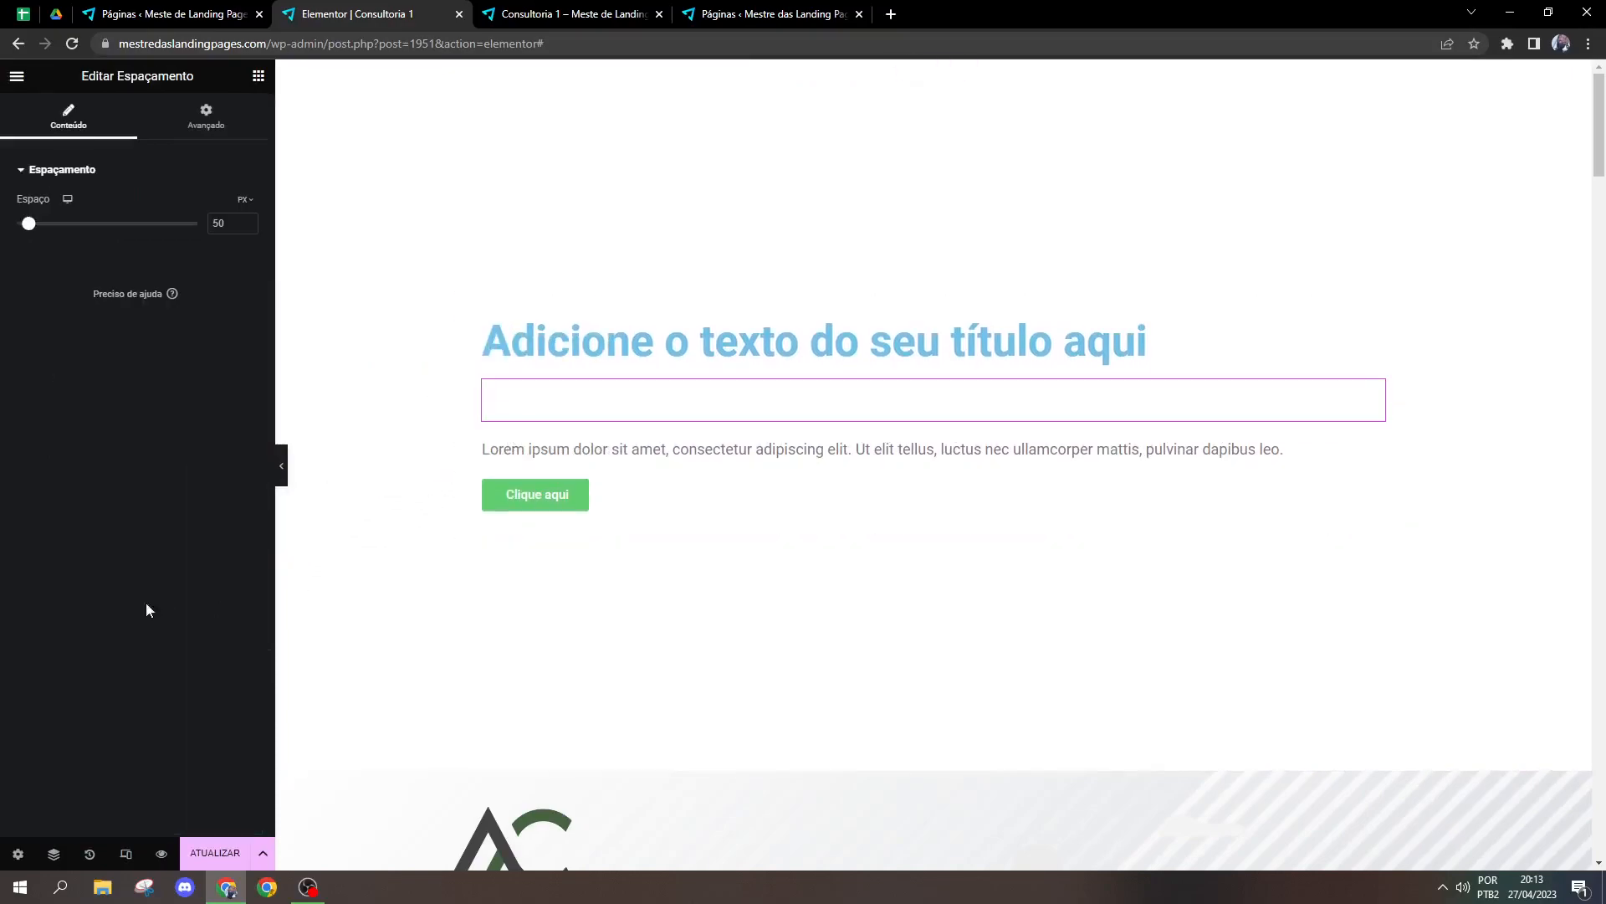
double_click(225, 223)
type("90")
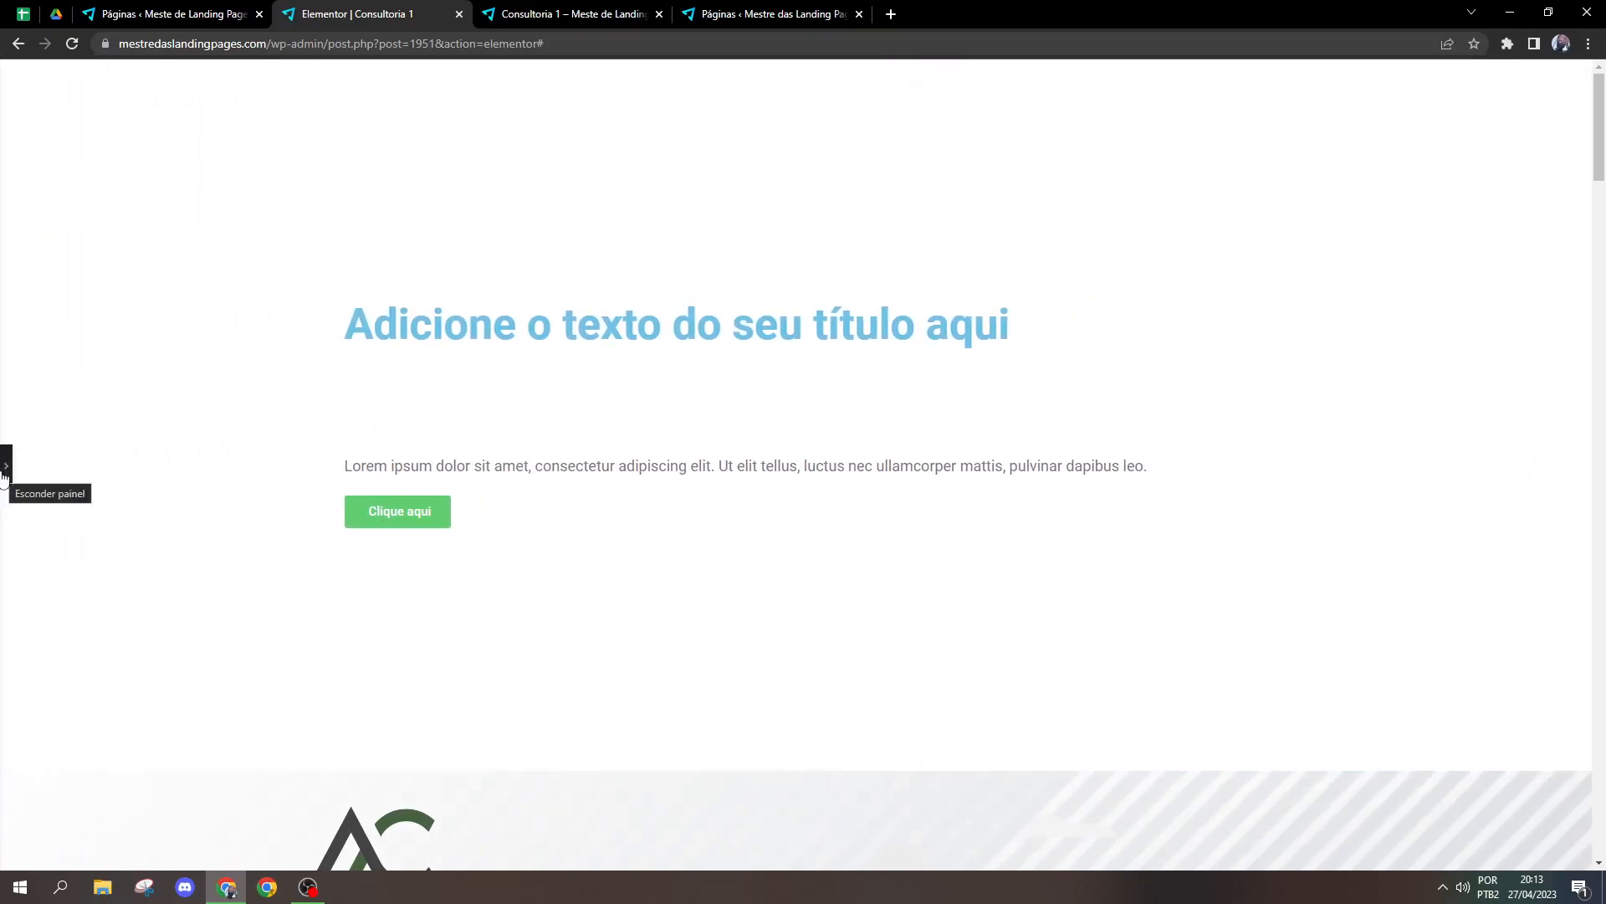
left_click(5, 468)
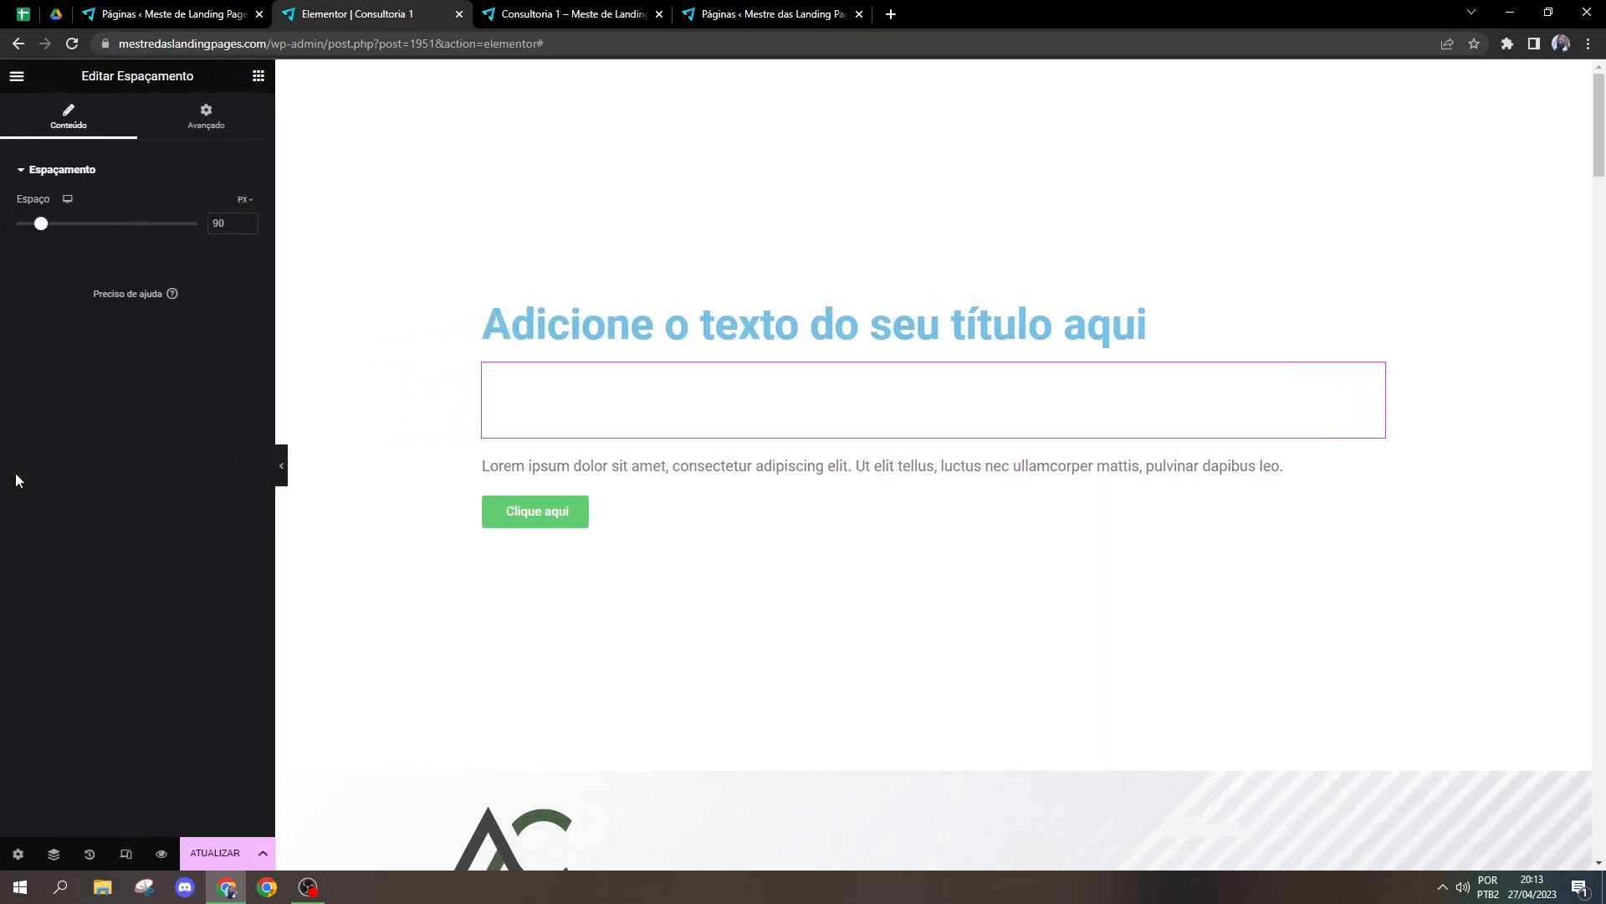
right_click(520, 389)
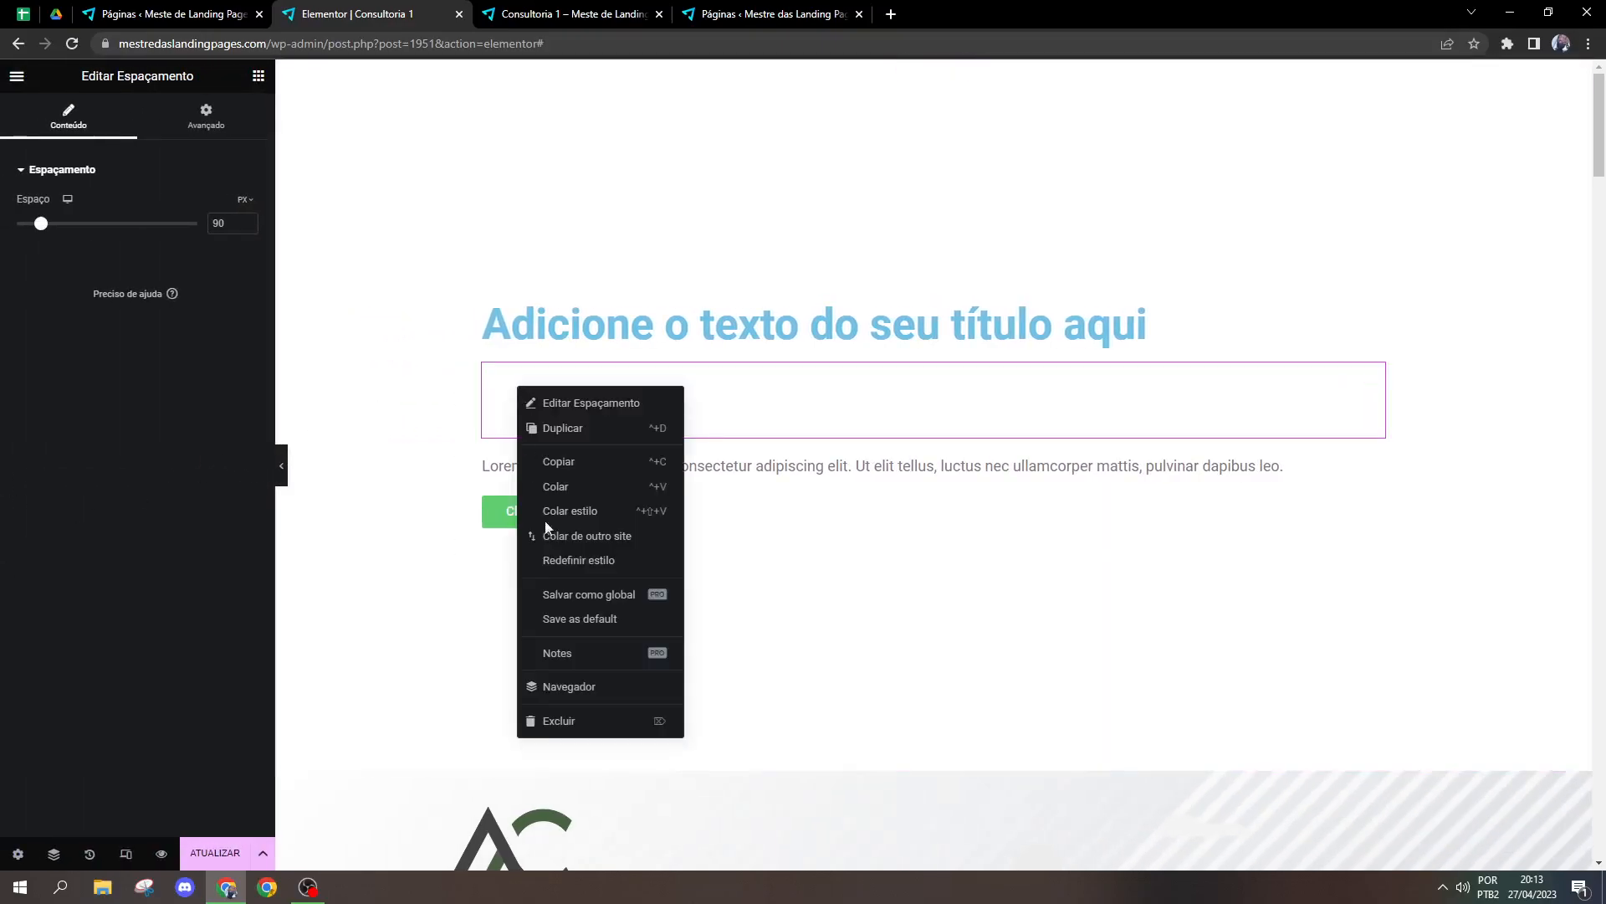
left_click(554, 721)
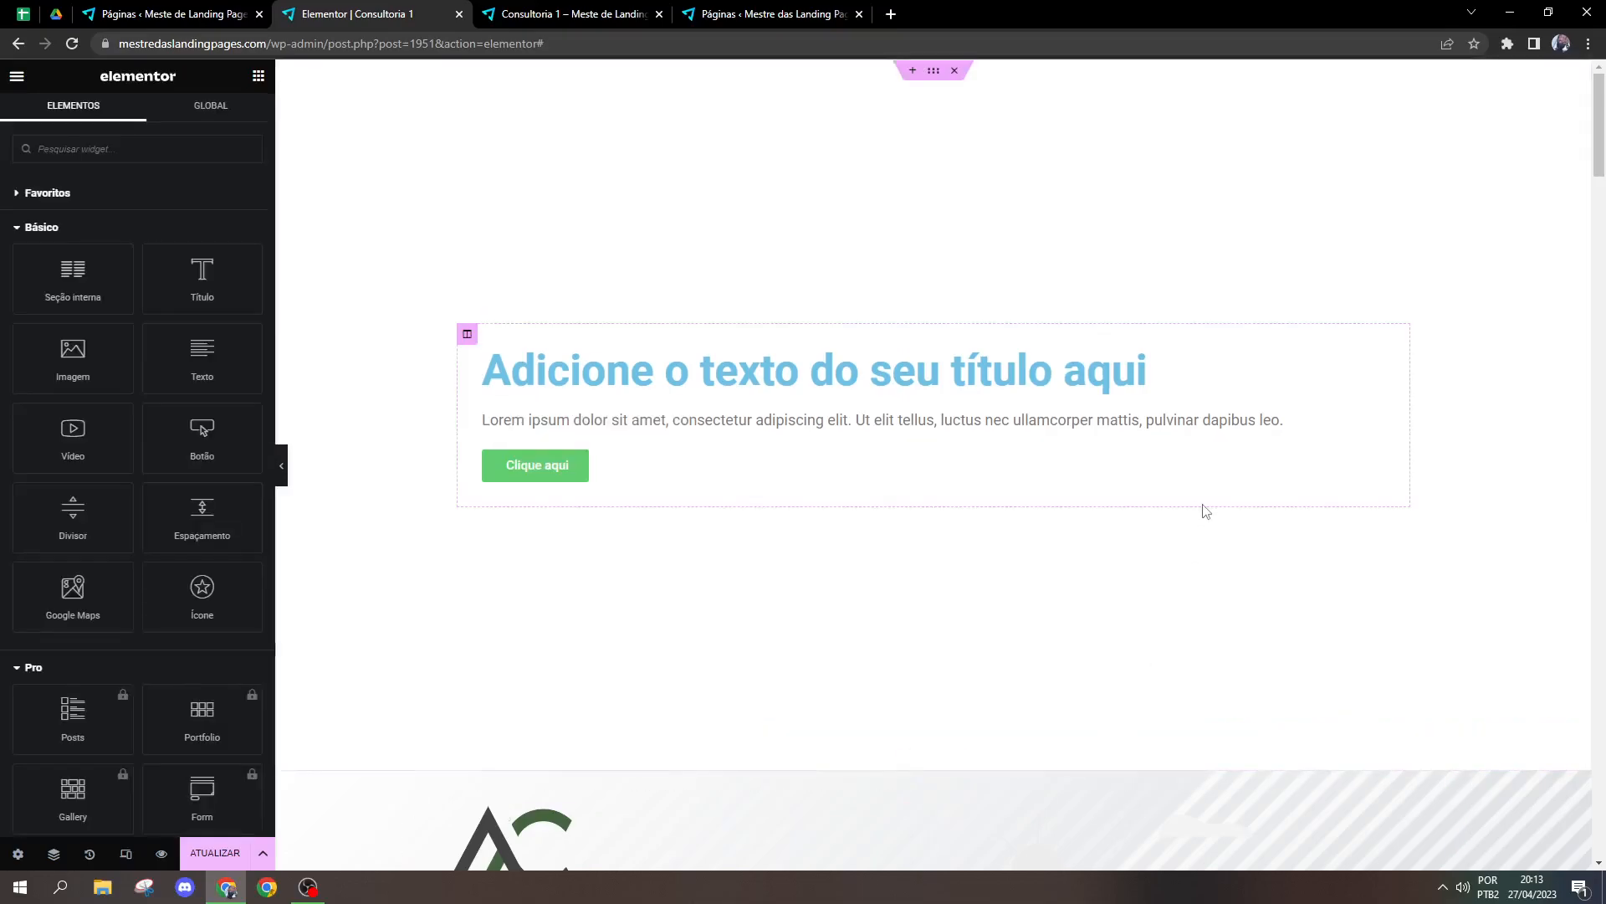
Step: Unlink the title's margin values, set its bottom margin to 90 px, and preview the result at full page width
left_click(1289, 387)
left_click(237, 134)
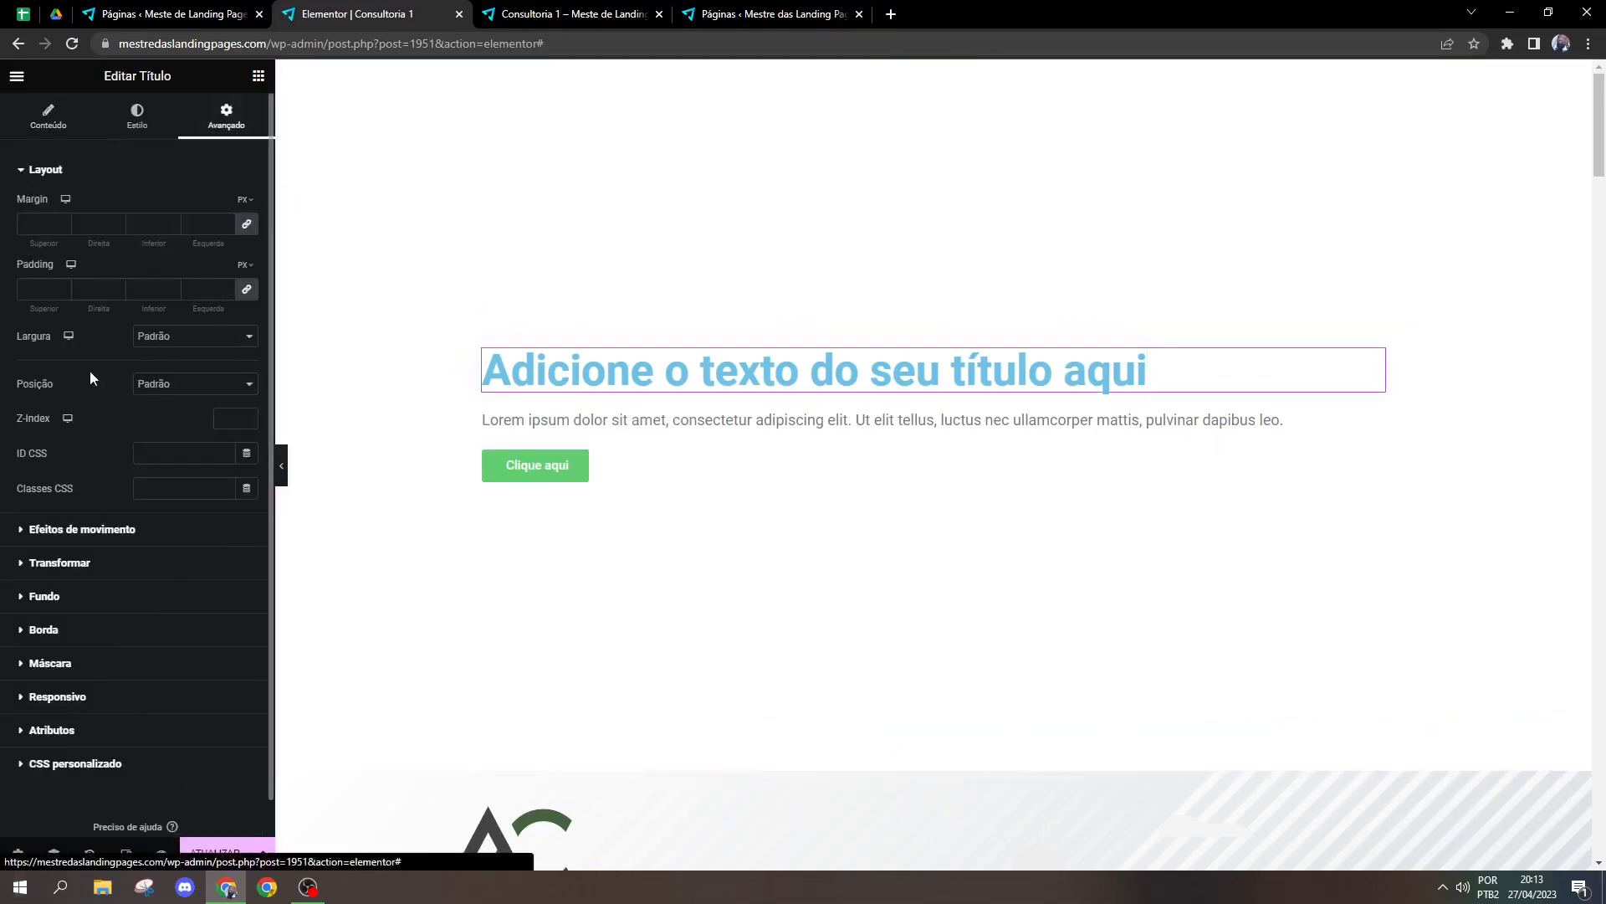
left_click(246, 224)
left_click(138, 224)
type("90")
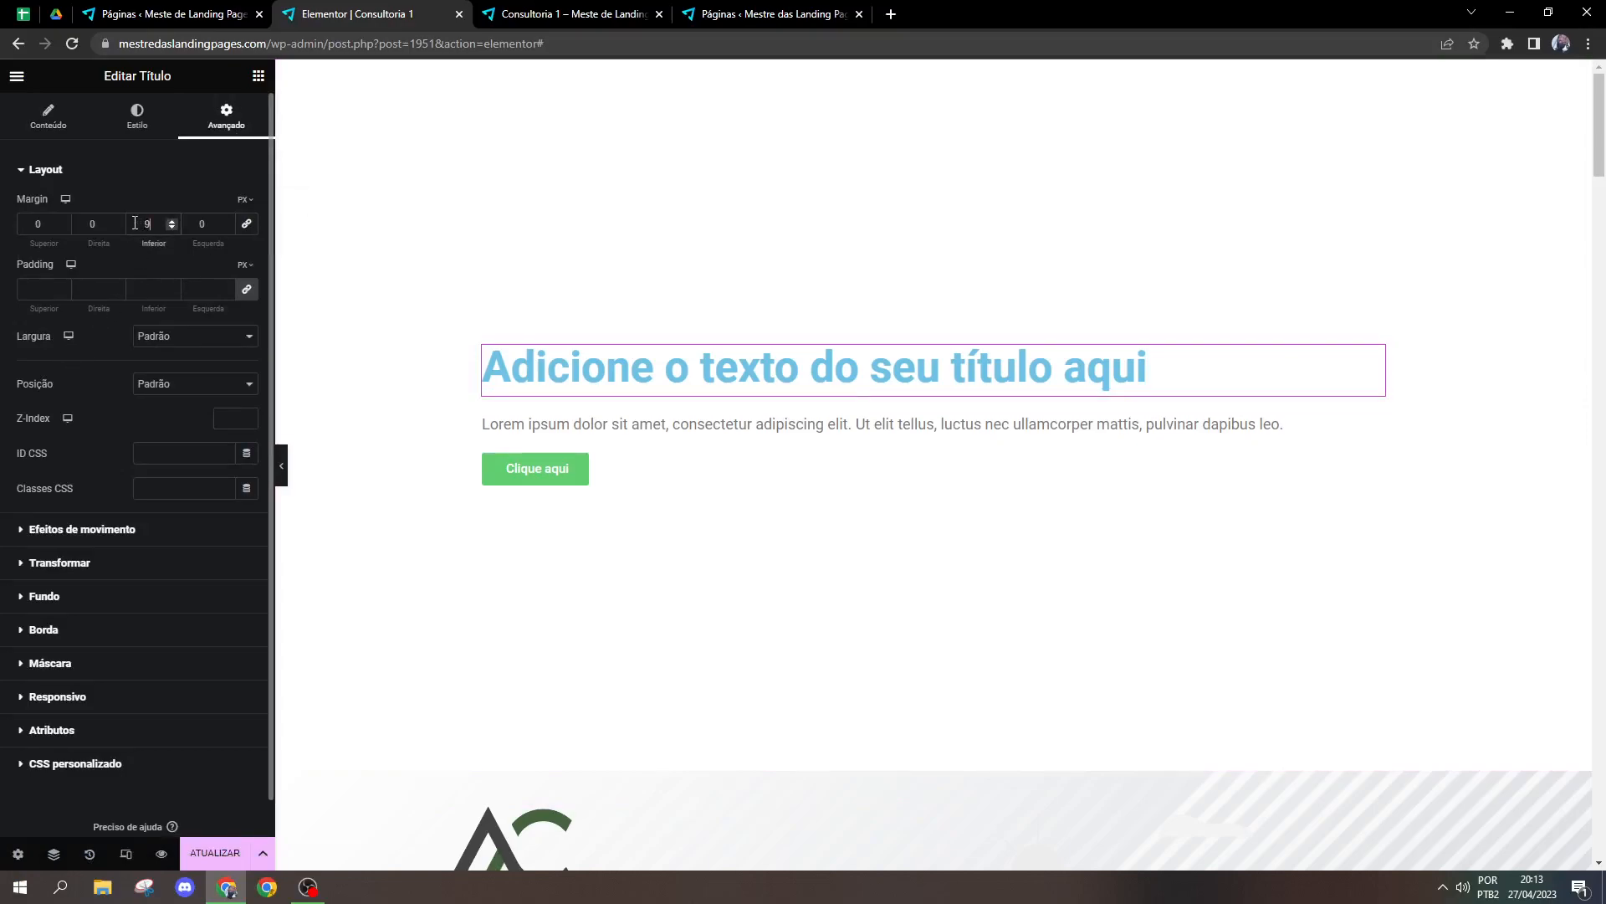
left_click(285, 466)
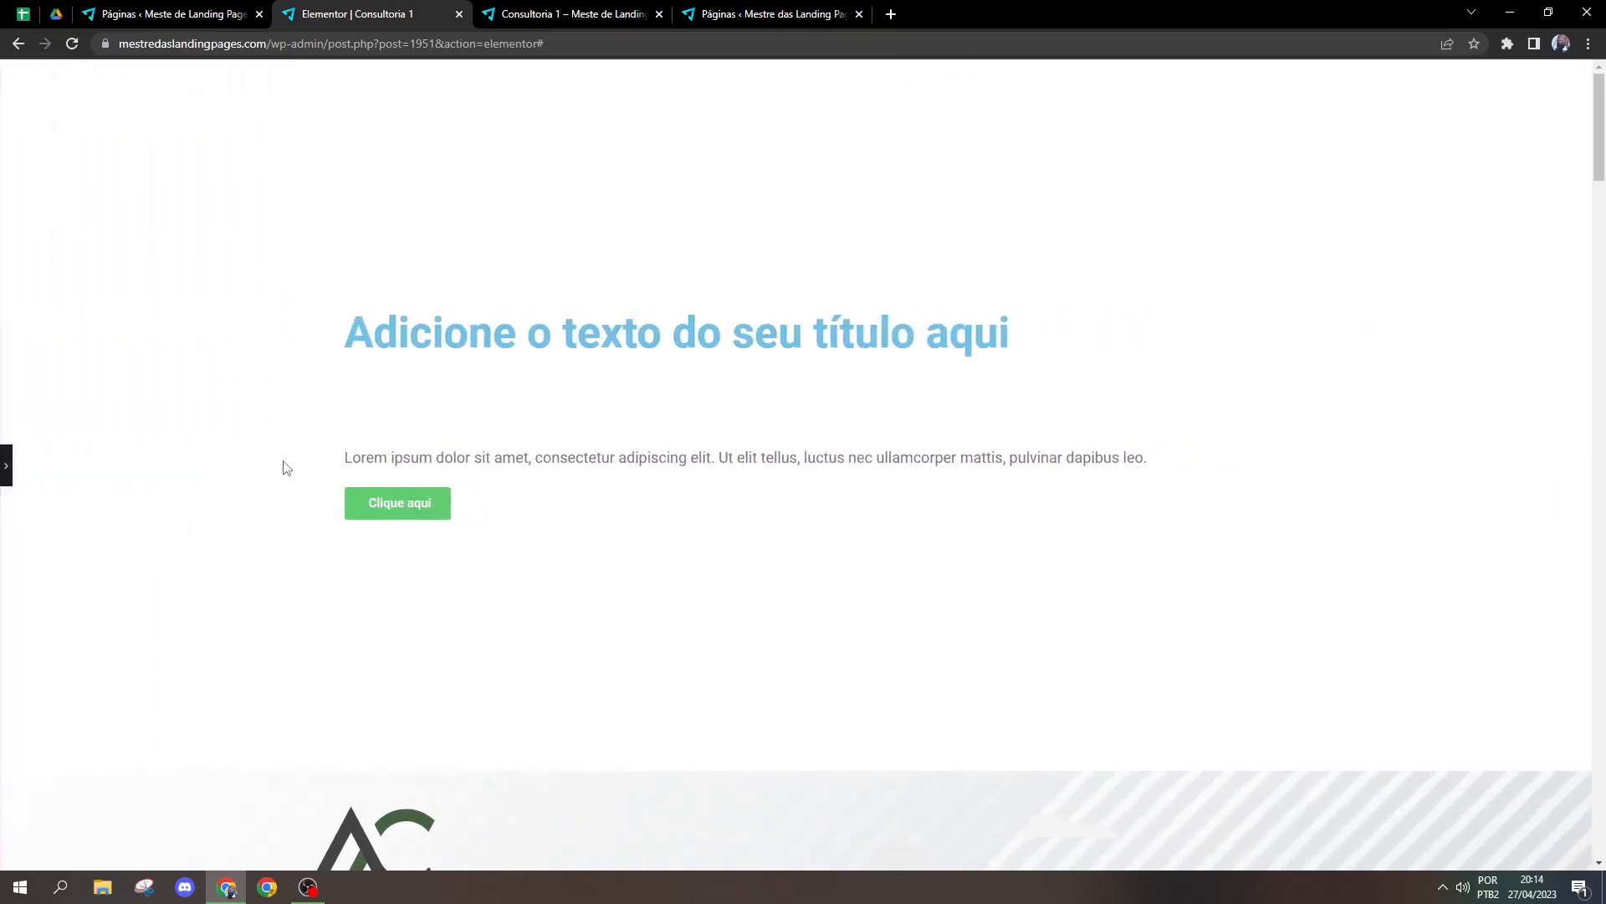
left_click(472, 333)
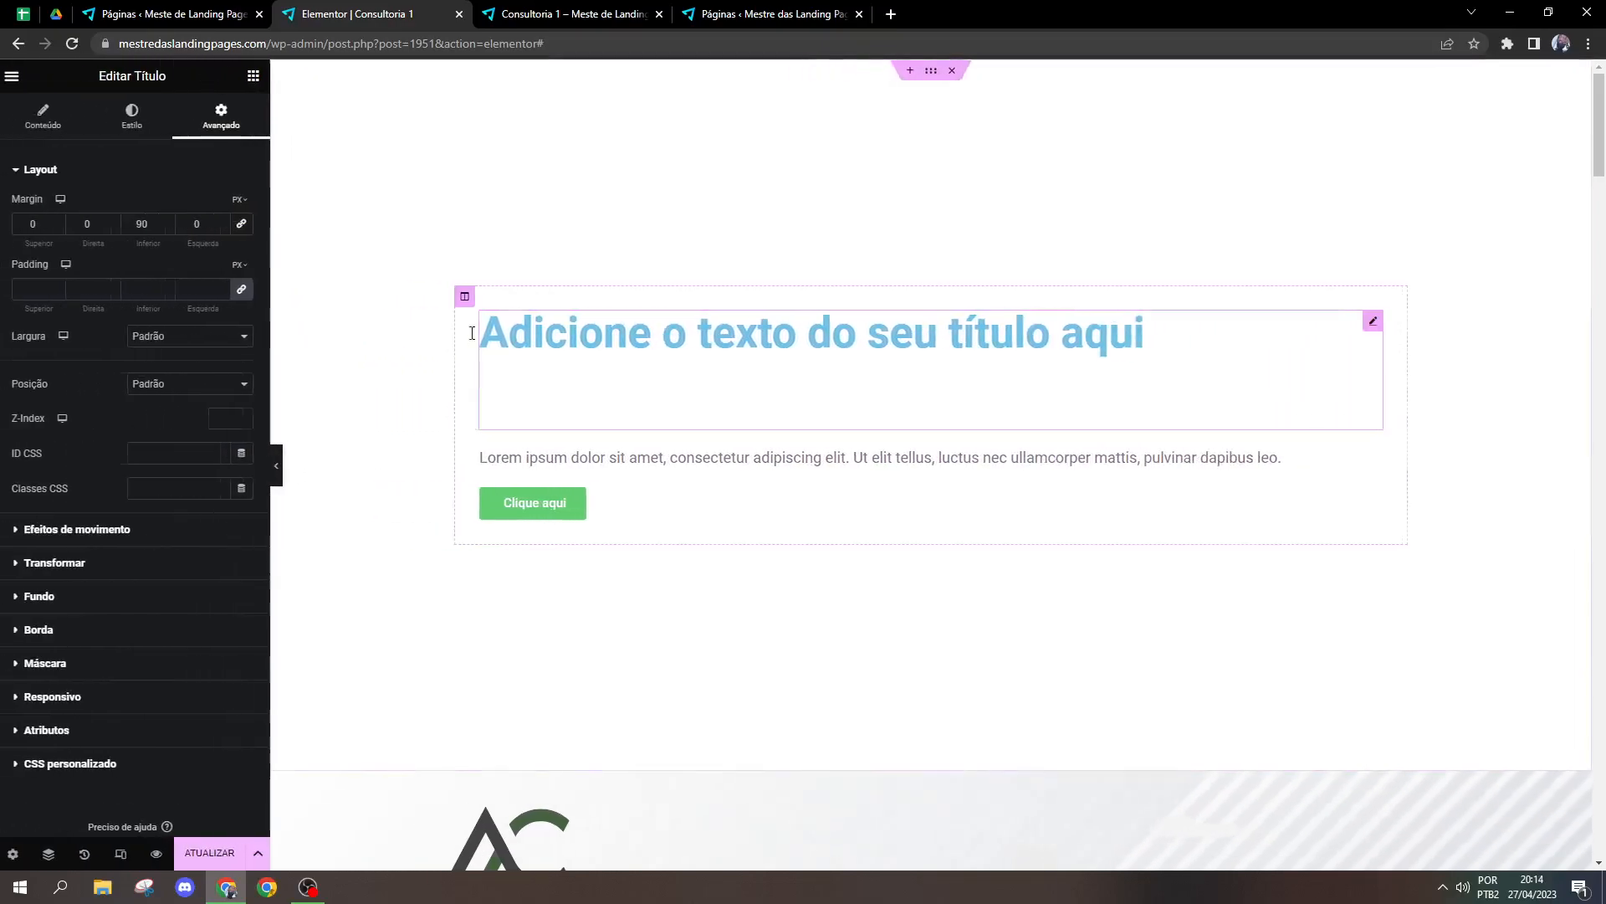
Step: Try a Spacer widget between the paragraph and the button, and delete it
left_click(257, 77)
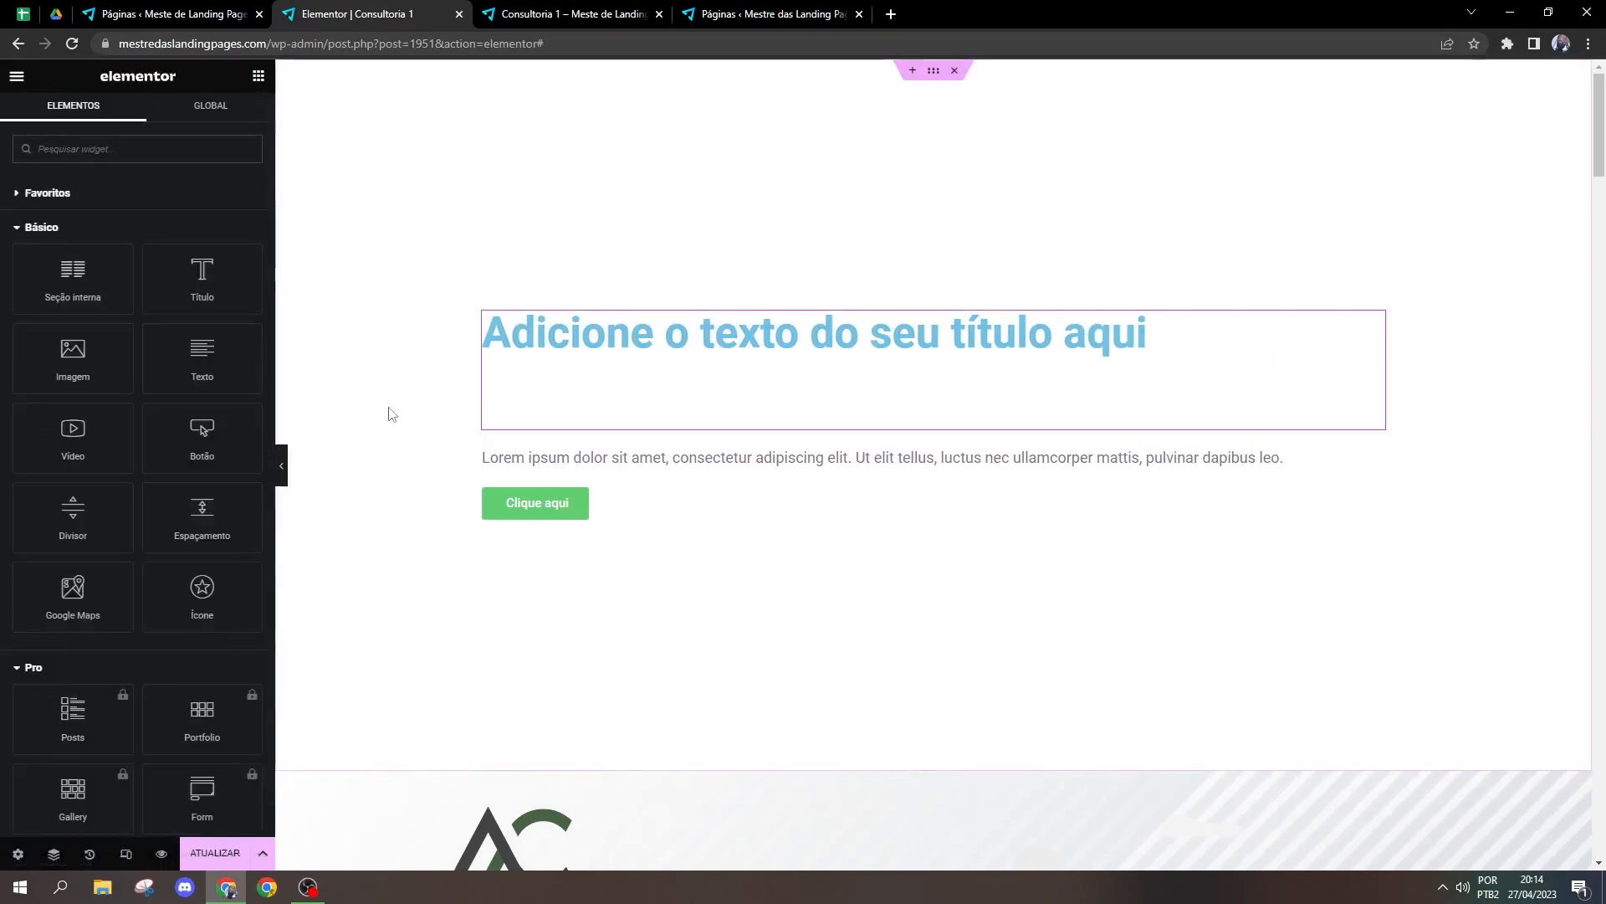
left_click_drag(201, 512, 570, 456)
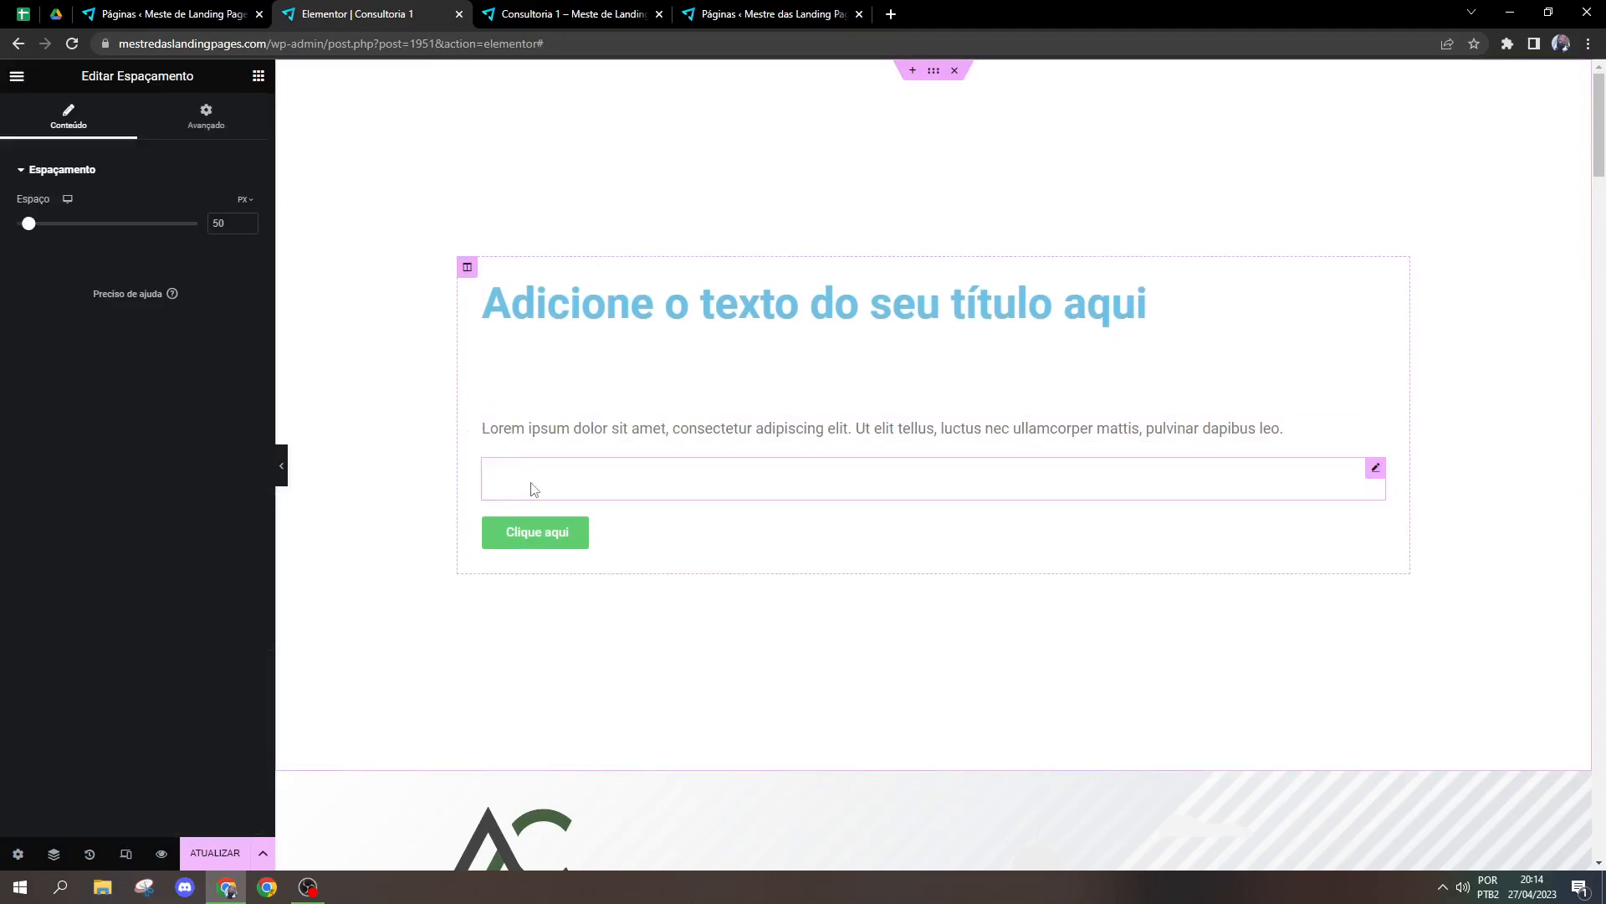
right_click(533, 488)
left_click(553, 816)
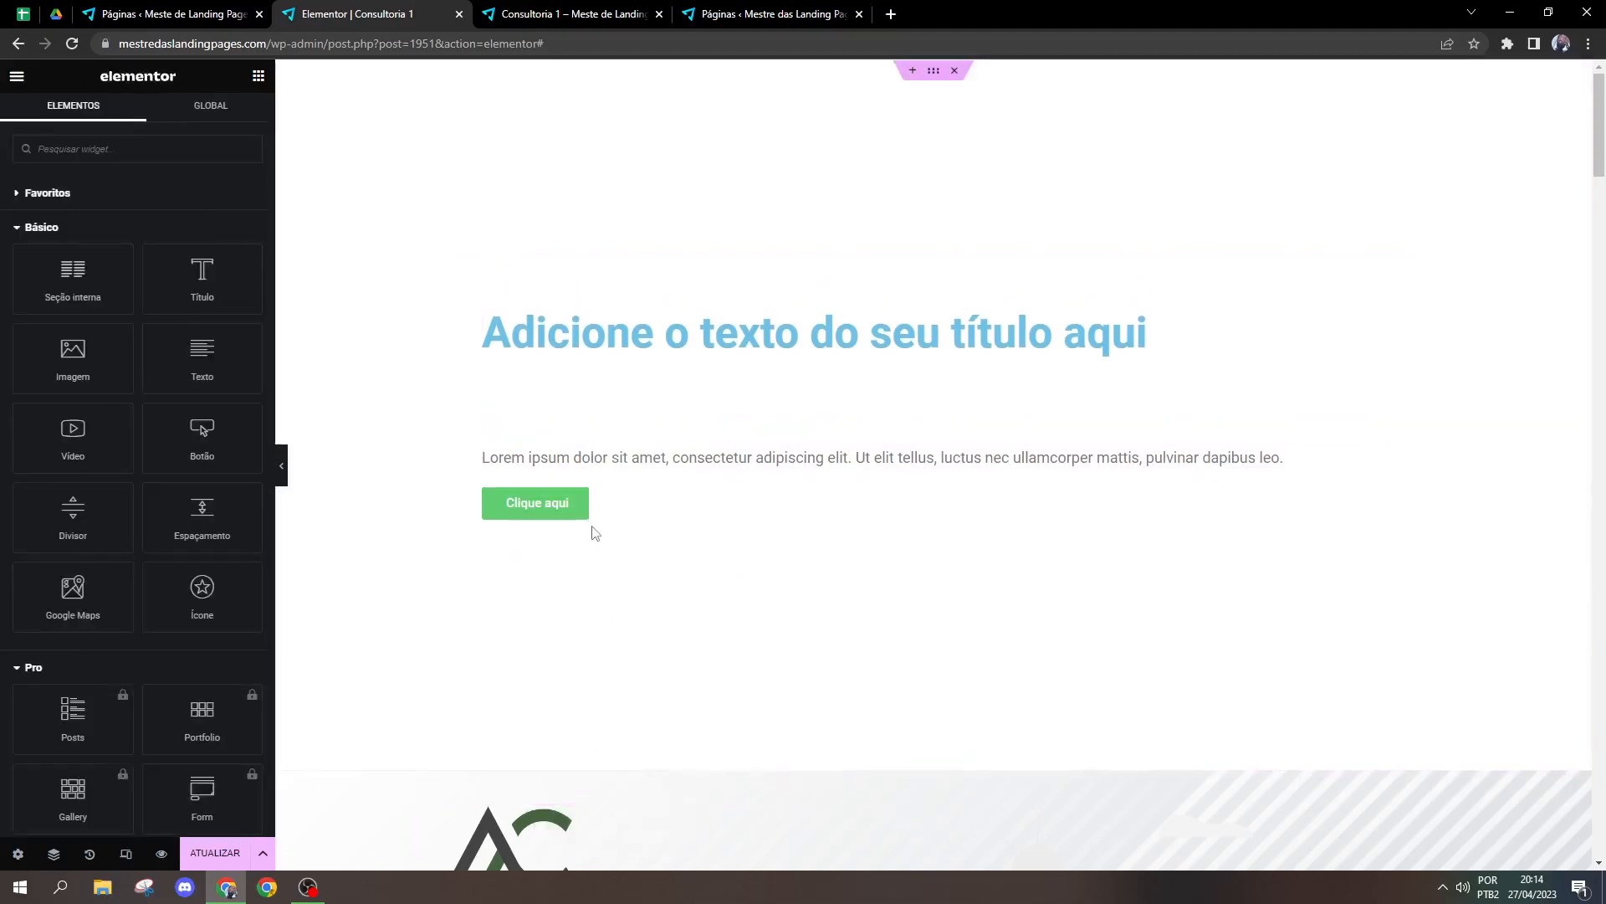
Step: Try a negative top margin of -57 px on the paragraph widget and reset it to 0
left_click(554, 358)
left_click(514, 456)
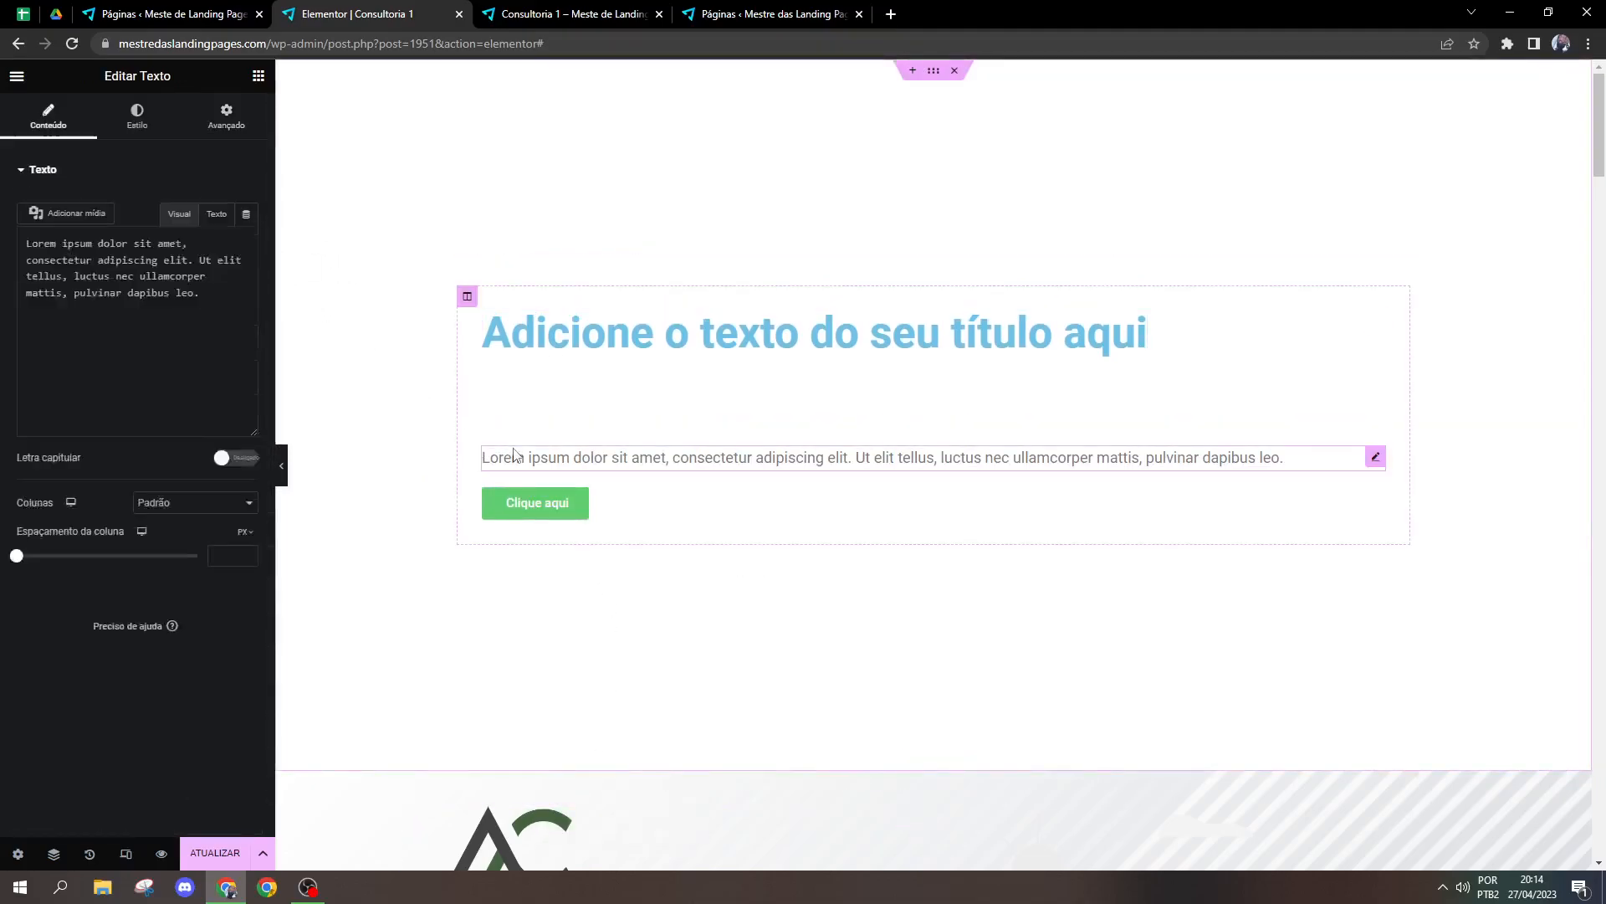
left_click(226, 117)
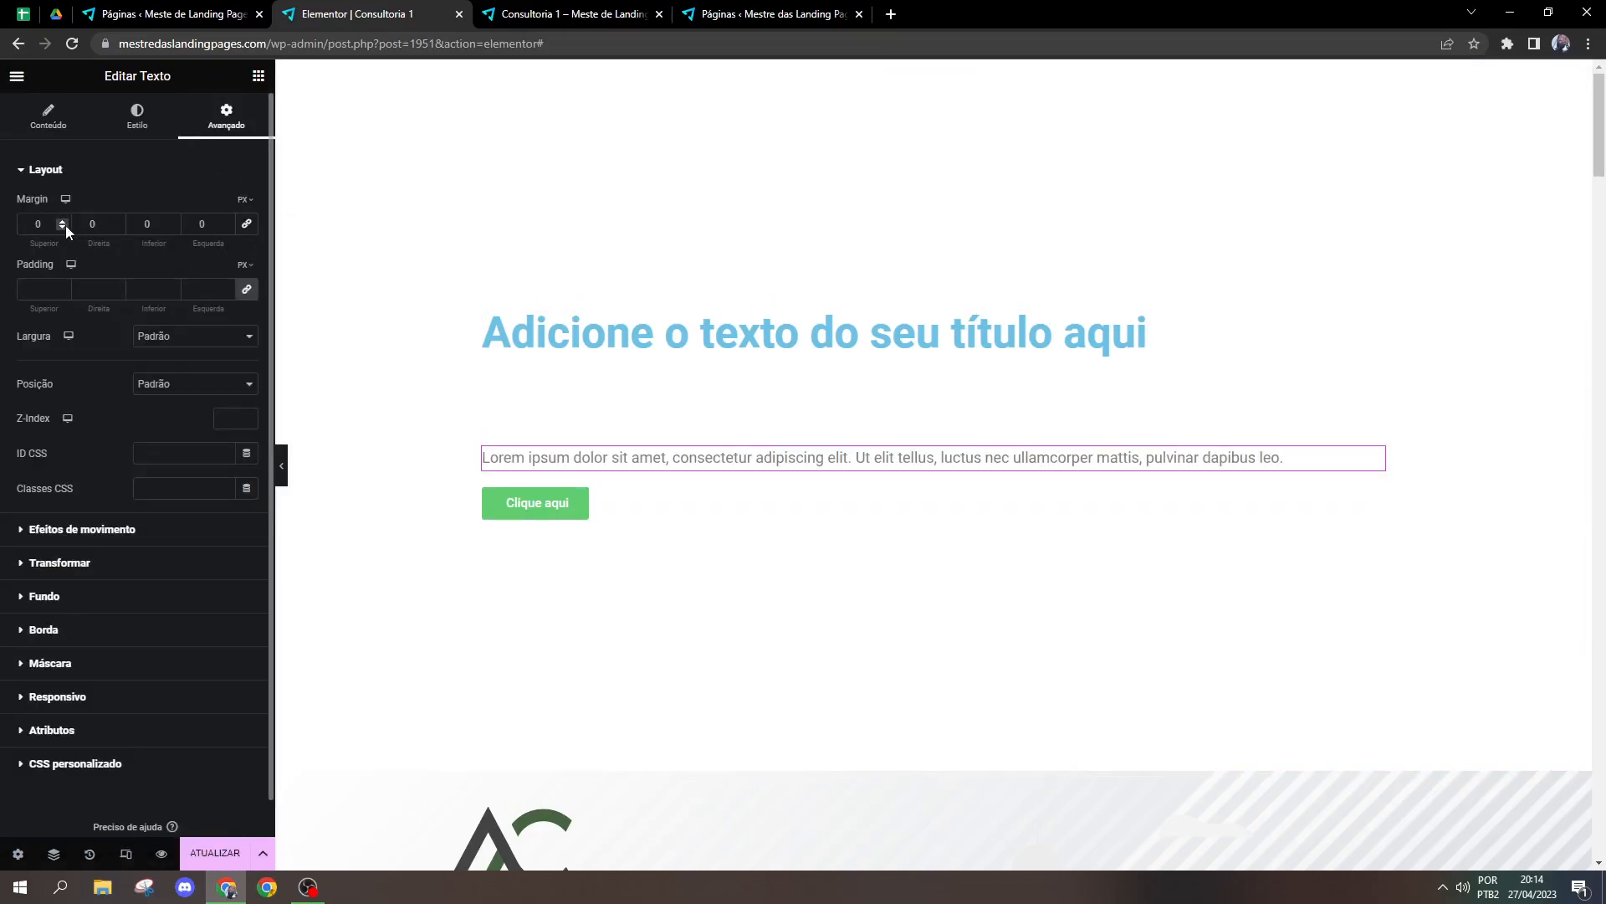
left_click_drag(65, 225, 65, 225)
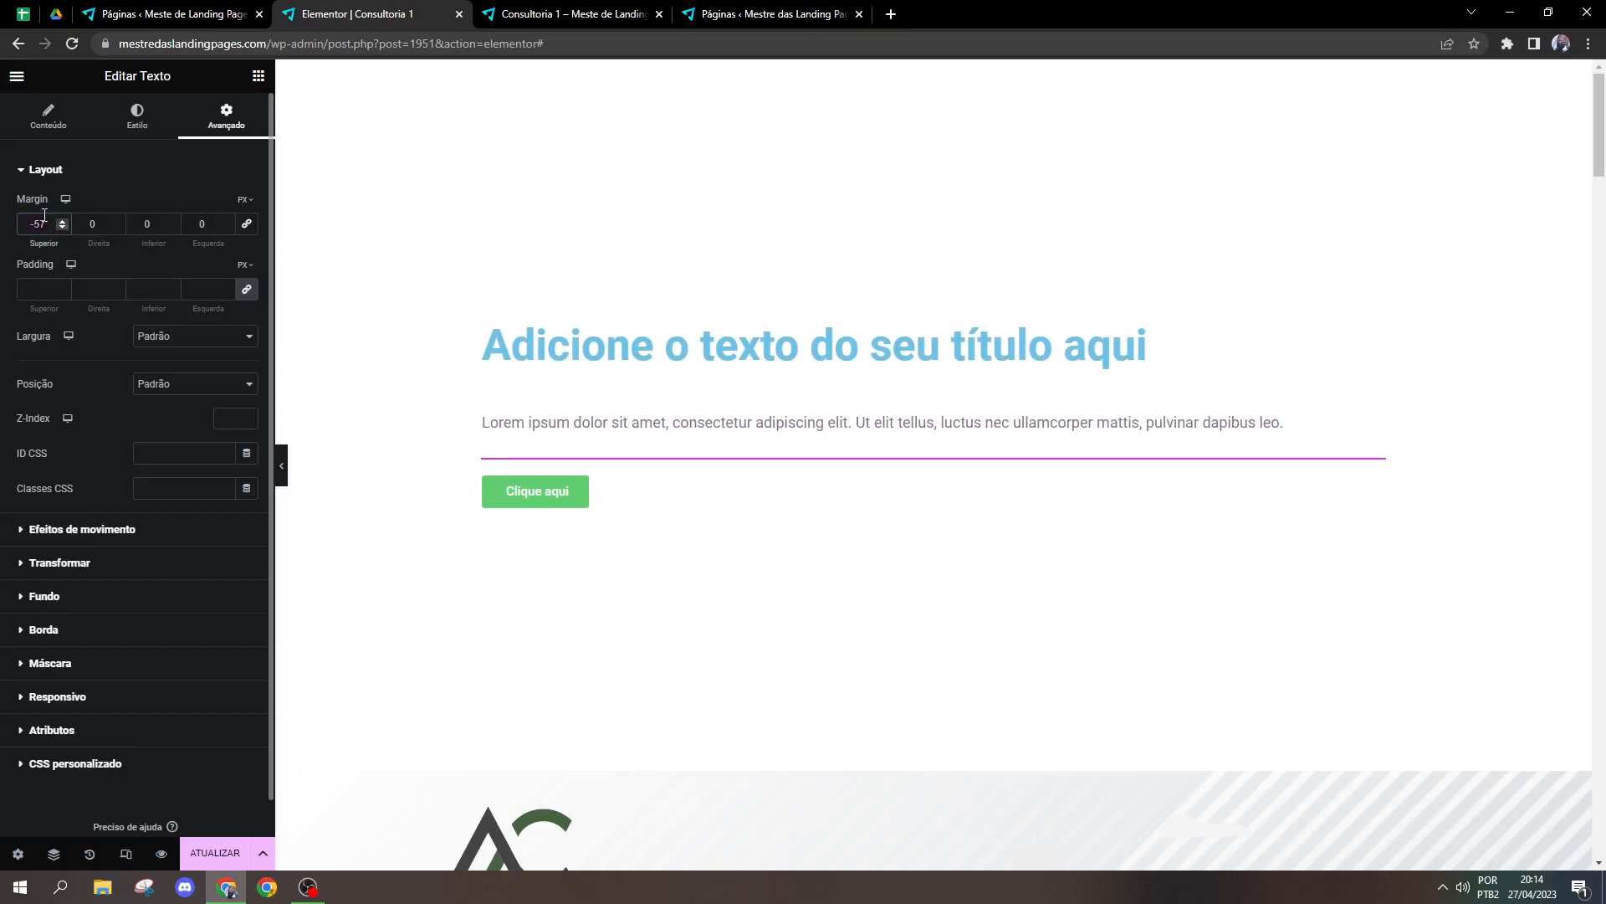
double_click(38, 223)
type("0")
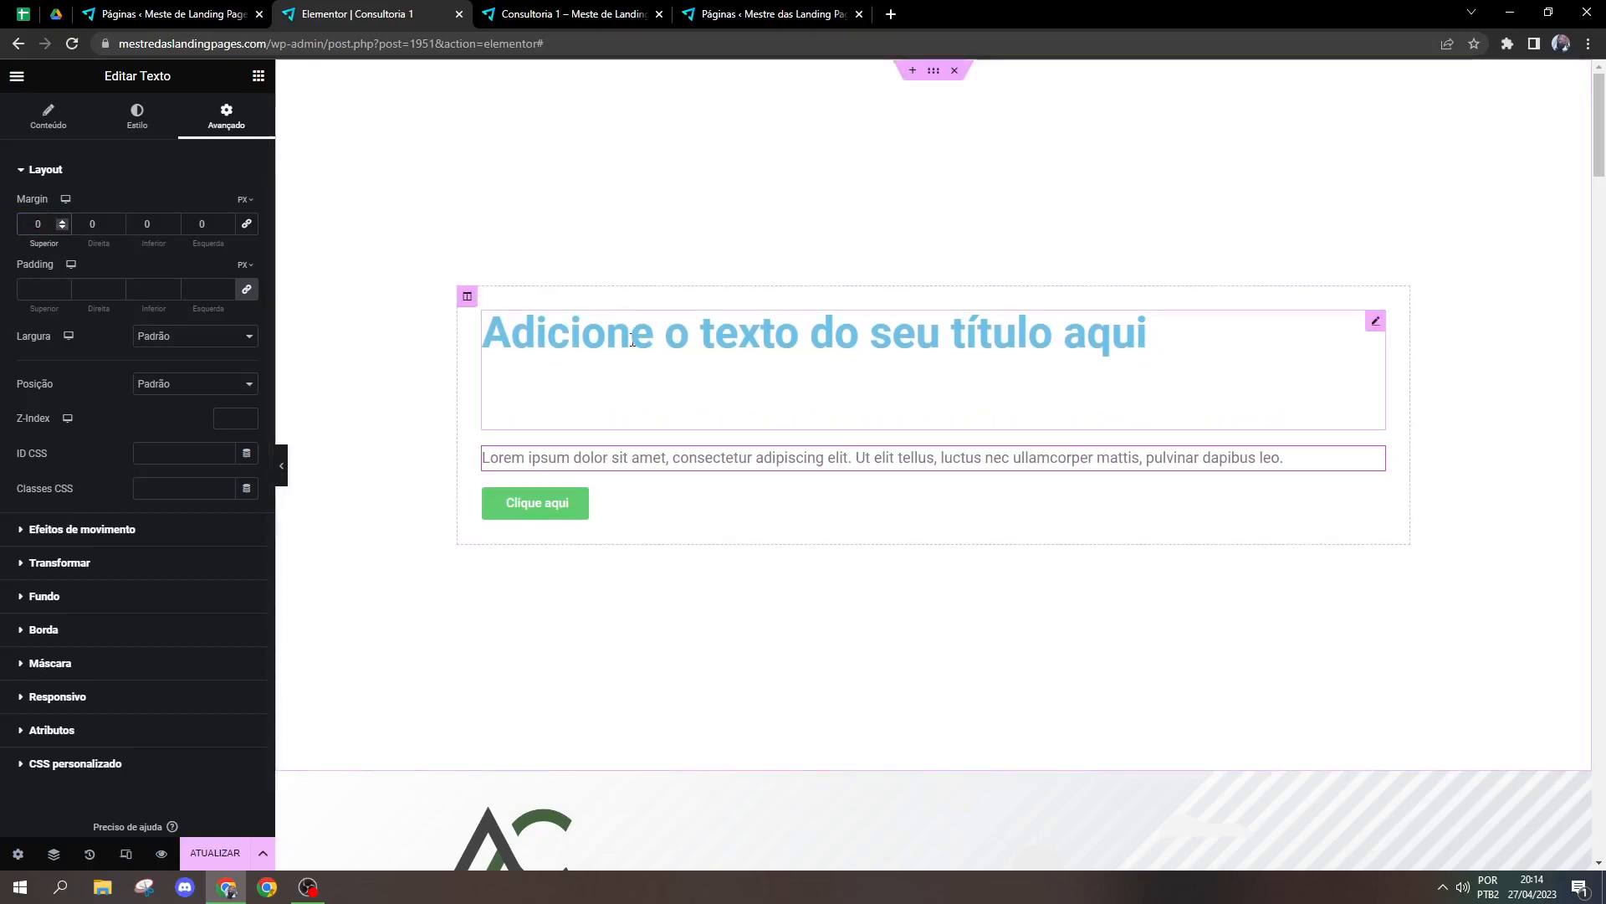
Step: Set the title's bottom margin to 0
left_click(629, 389)
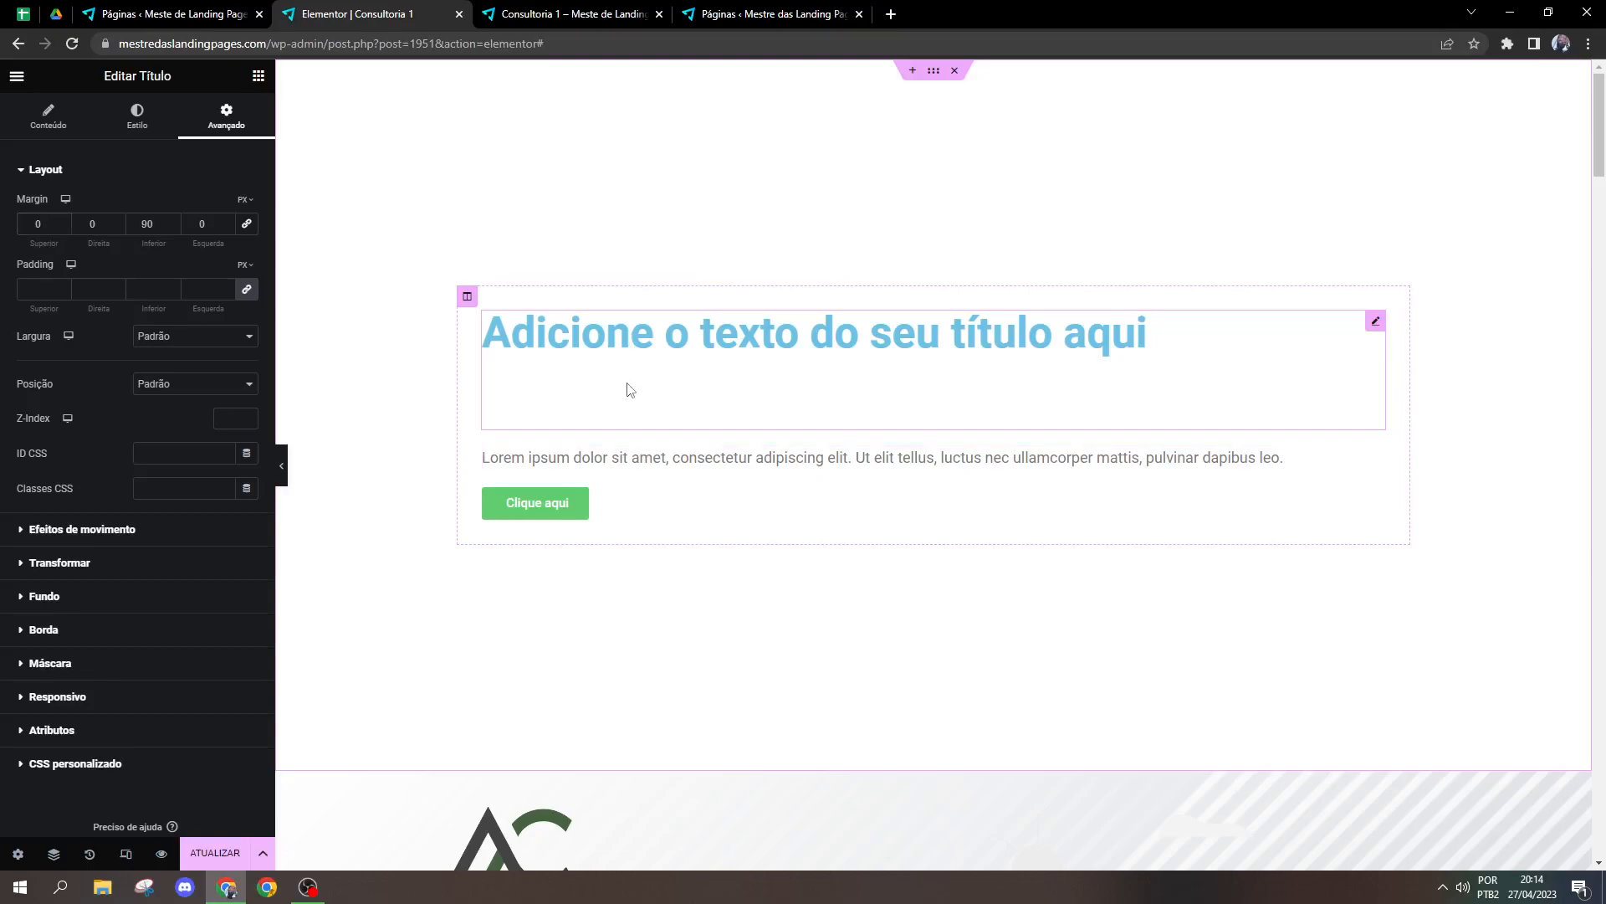
double_click(149, 223)
type("0")
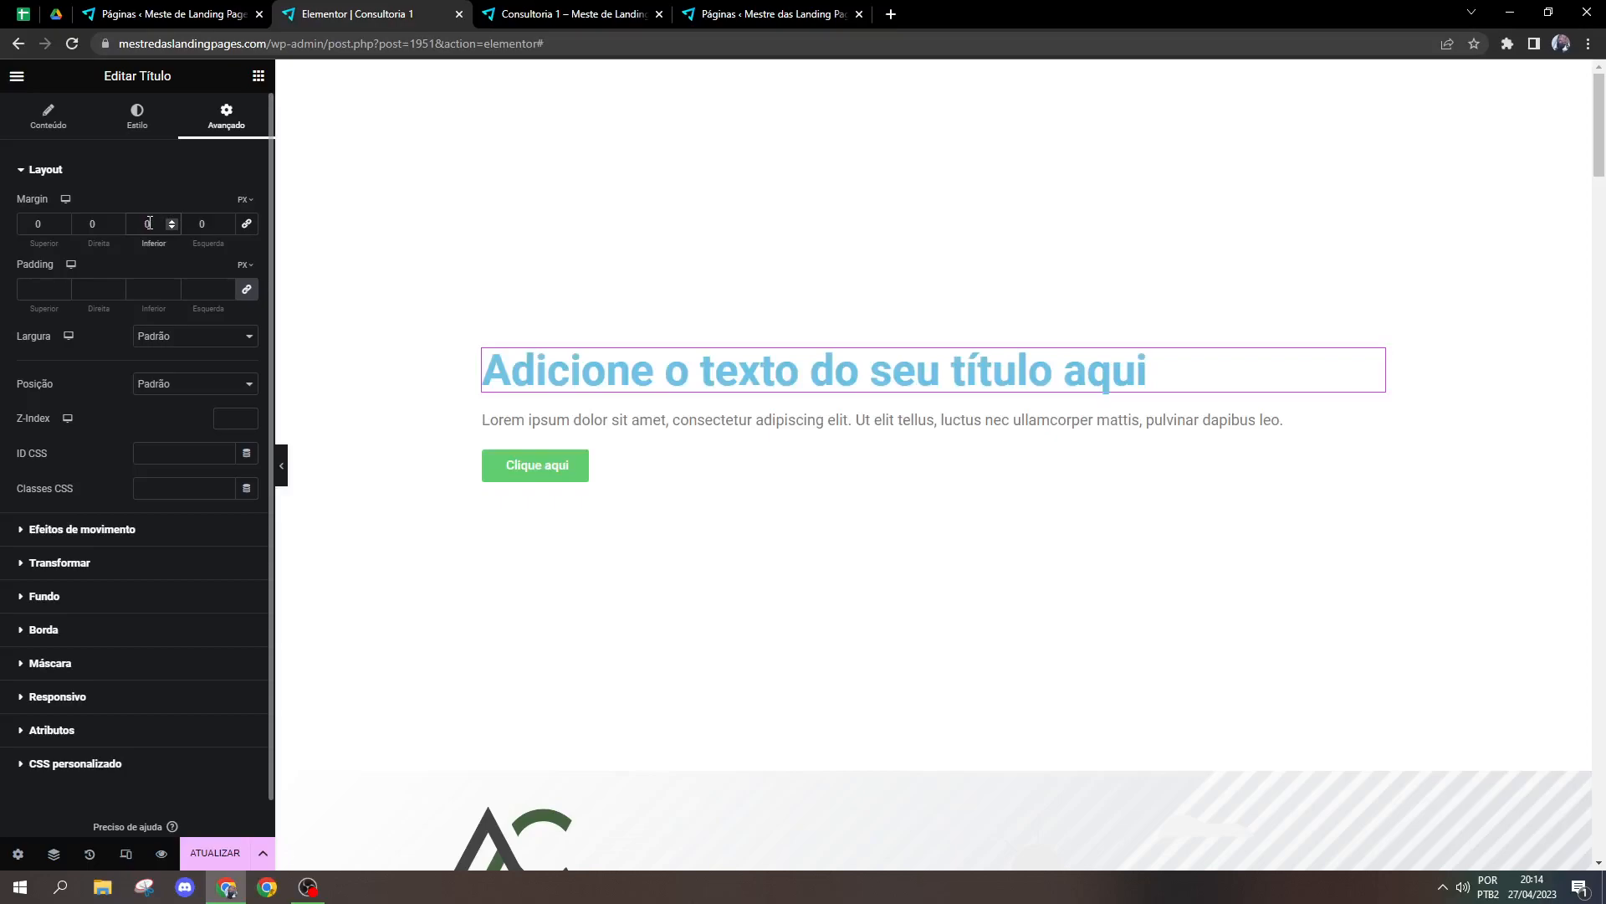
Step: Insert a Spacer widget between the title and the paragraph with a space of 10 px
left_click(259, 75)
left_click_drag(201, 512, 525, 410)
mouse_move(30, 223)
left_mouse_down()
mouse_move(43, 223)
mouse_move(15, 223)
left_mouse_up()
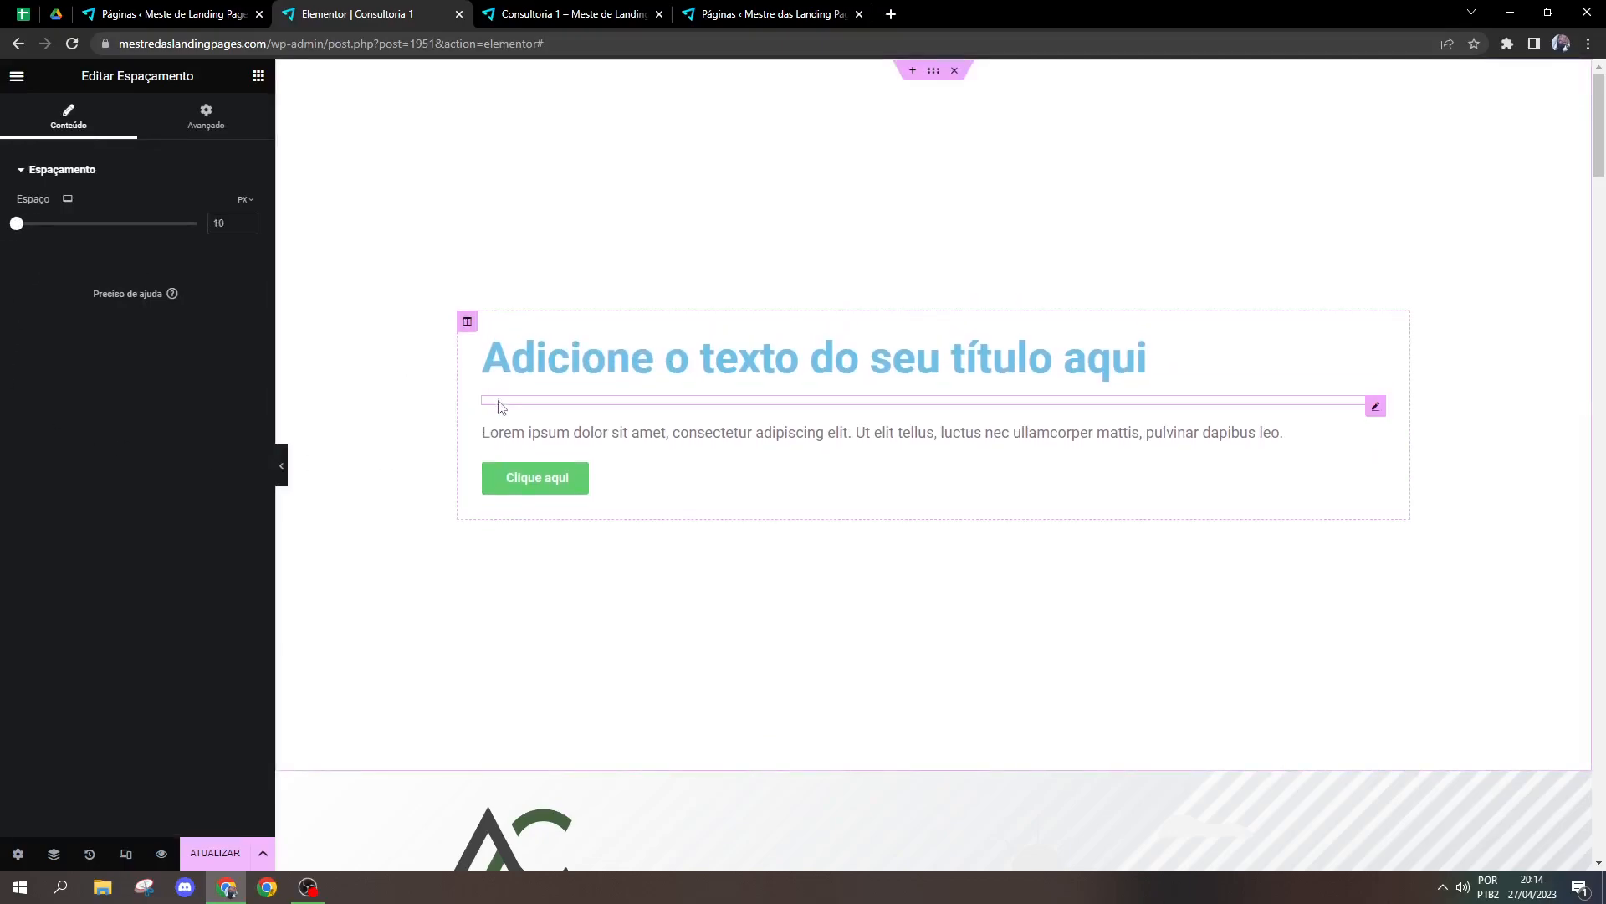
Step: Delete the Spacer widget between the title and the paragraph, and duplicate the column that holds the title, paragraph and button
right_click(500, 403)
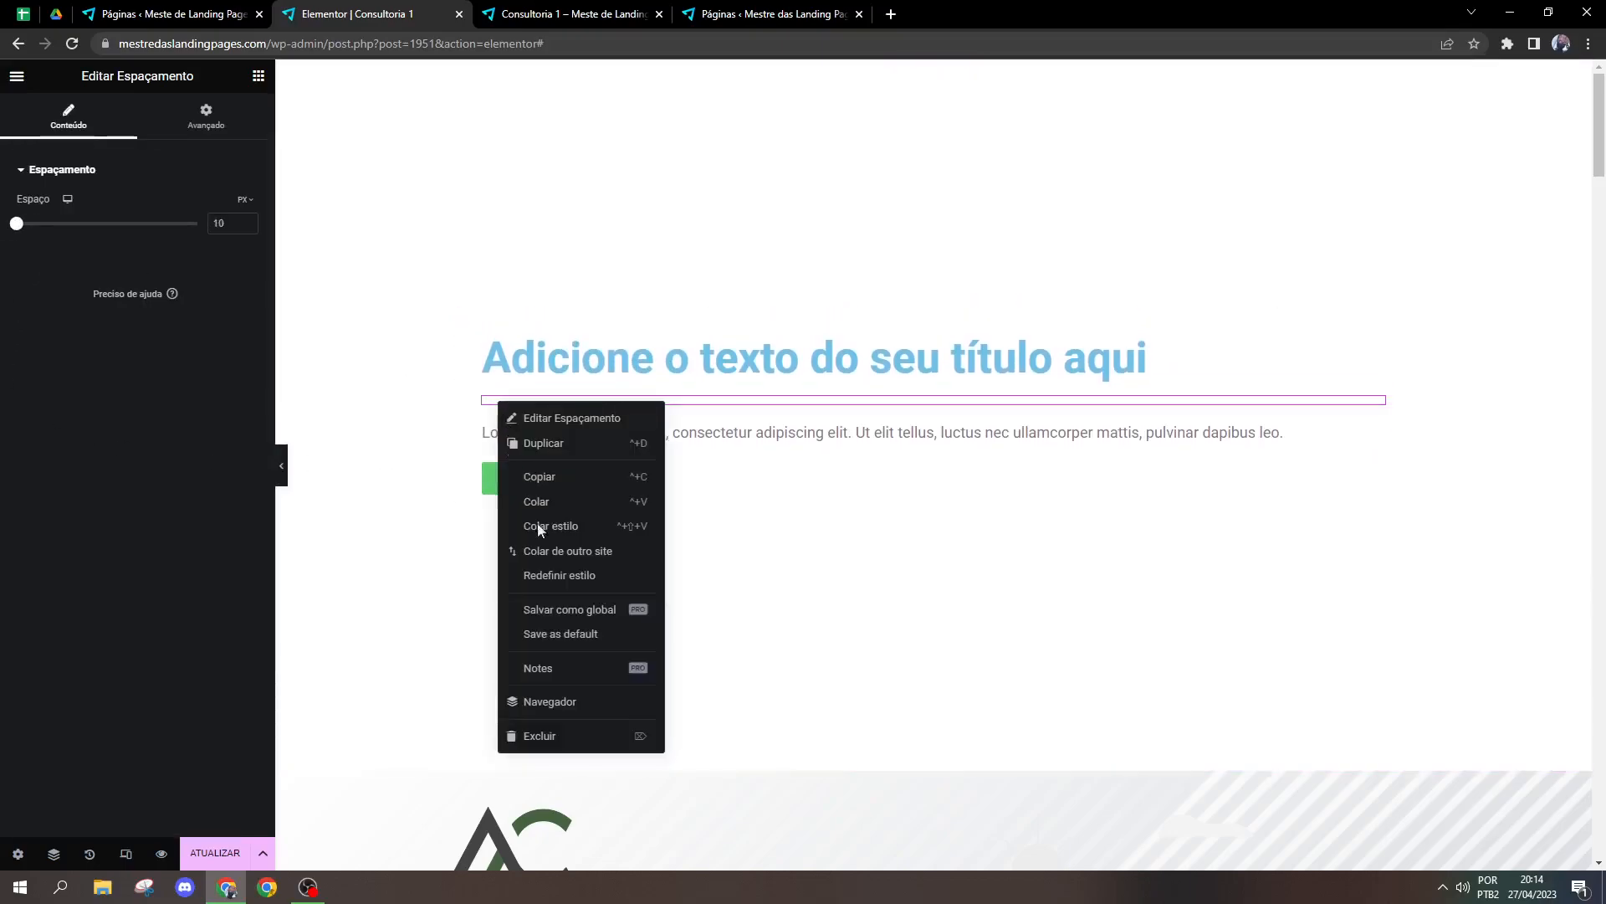
left_click(529, 737)
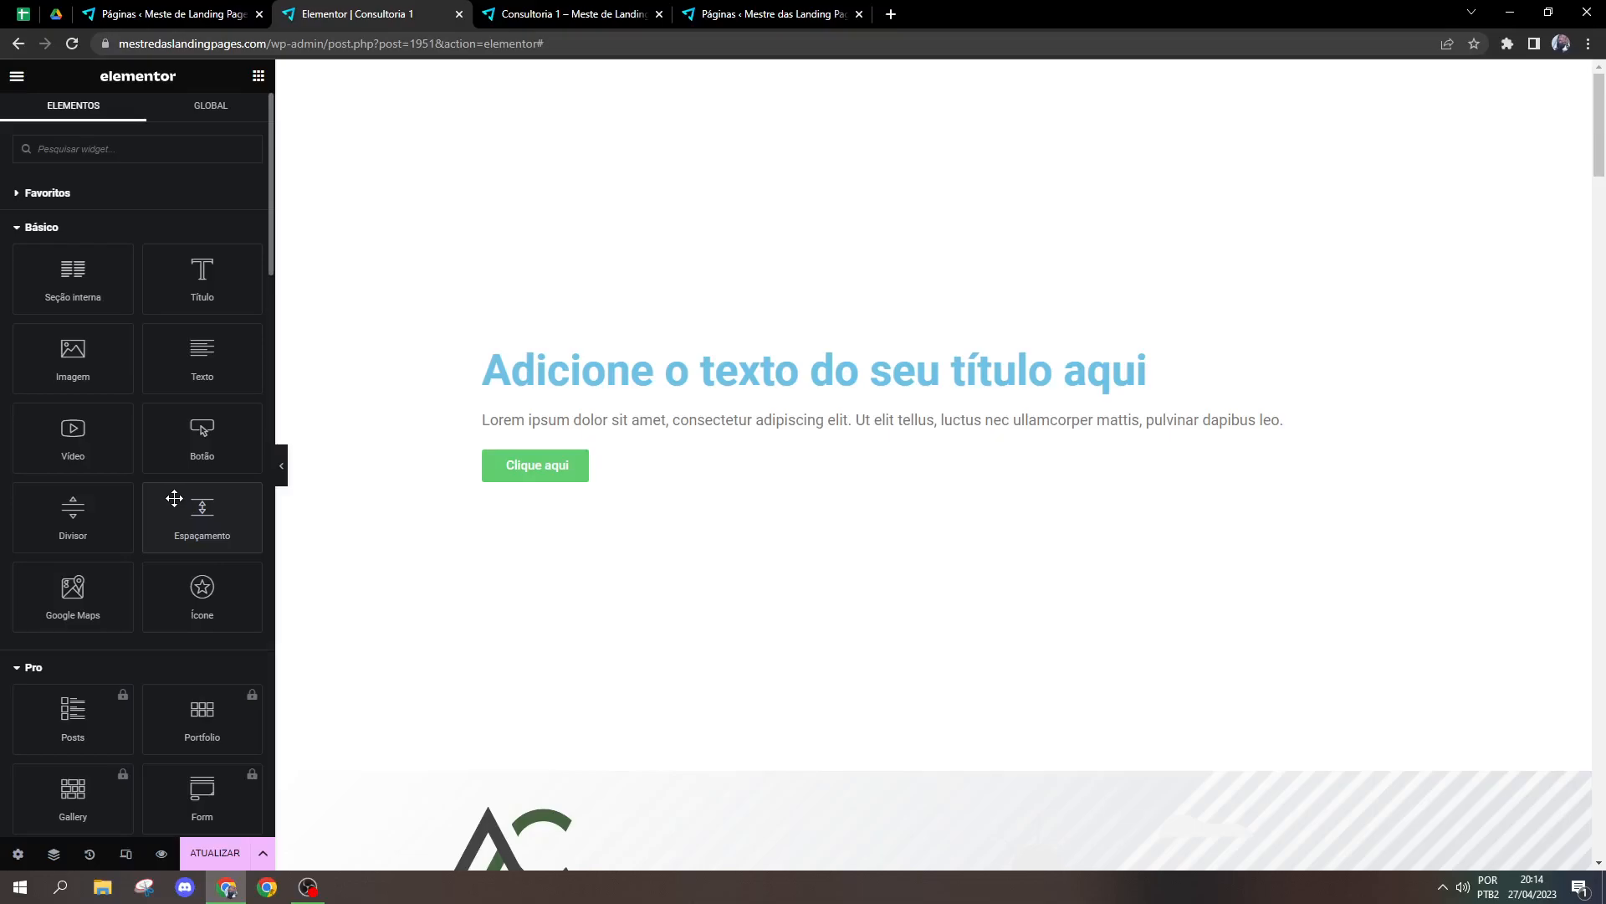
right_click(466, 330)
left_click(506, 374)
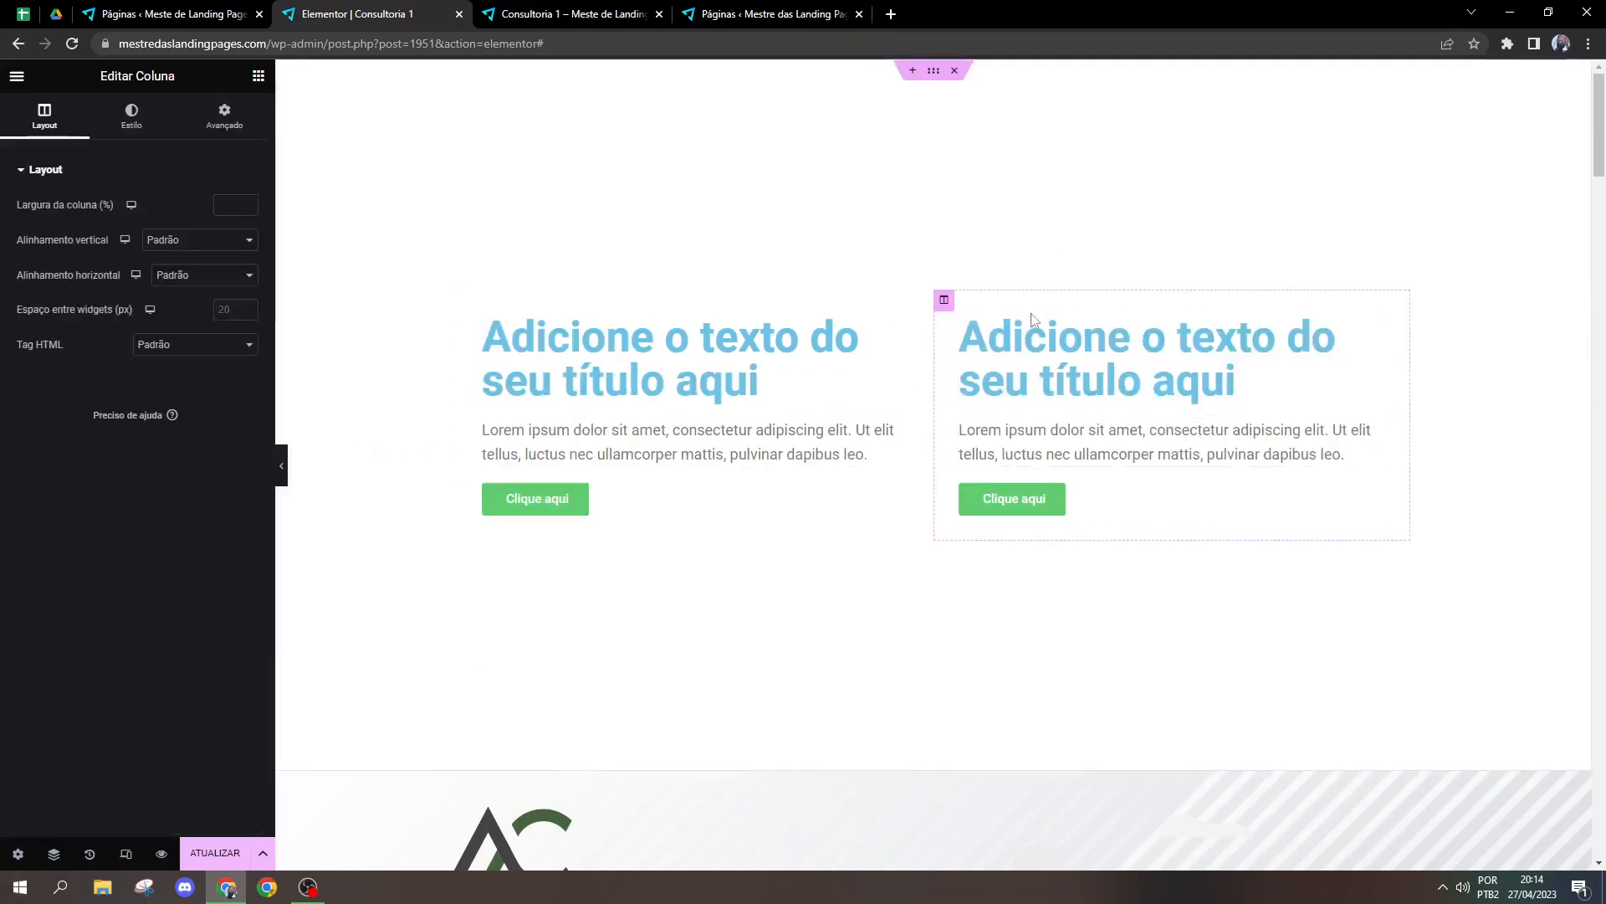
Step: Add a Google Maps widget below the button in the duplicated column, and delete that column's title, paragraph and button
left_click(257, 76)
left_click_drag(60, 602, 1097, 527)
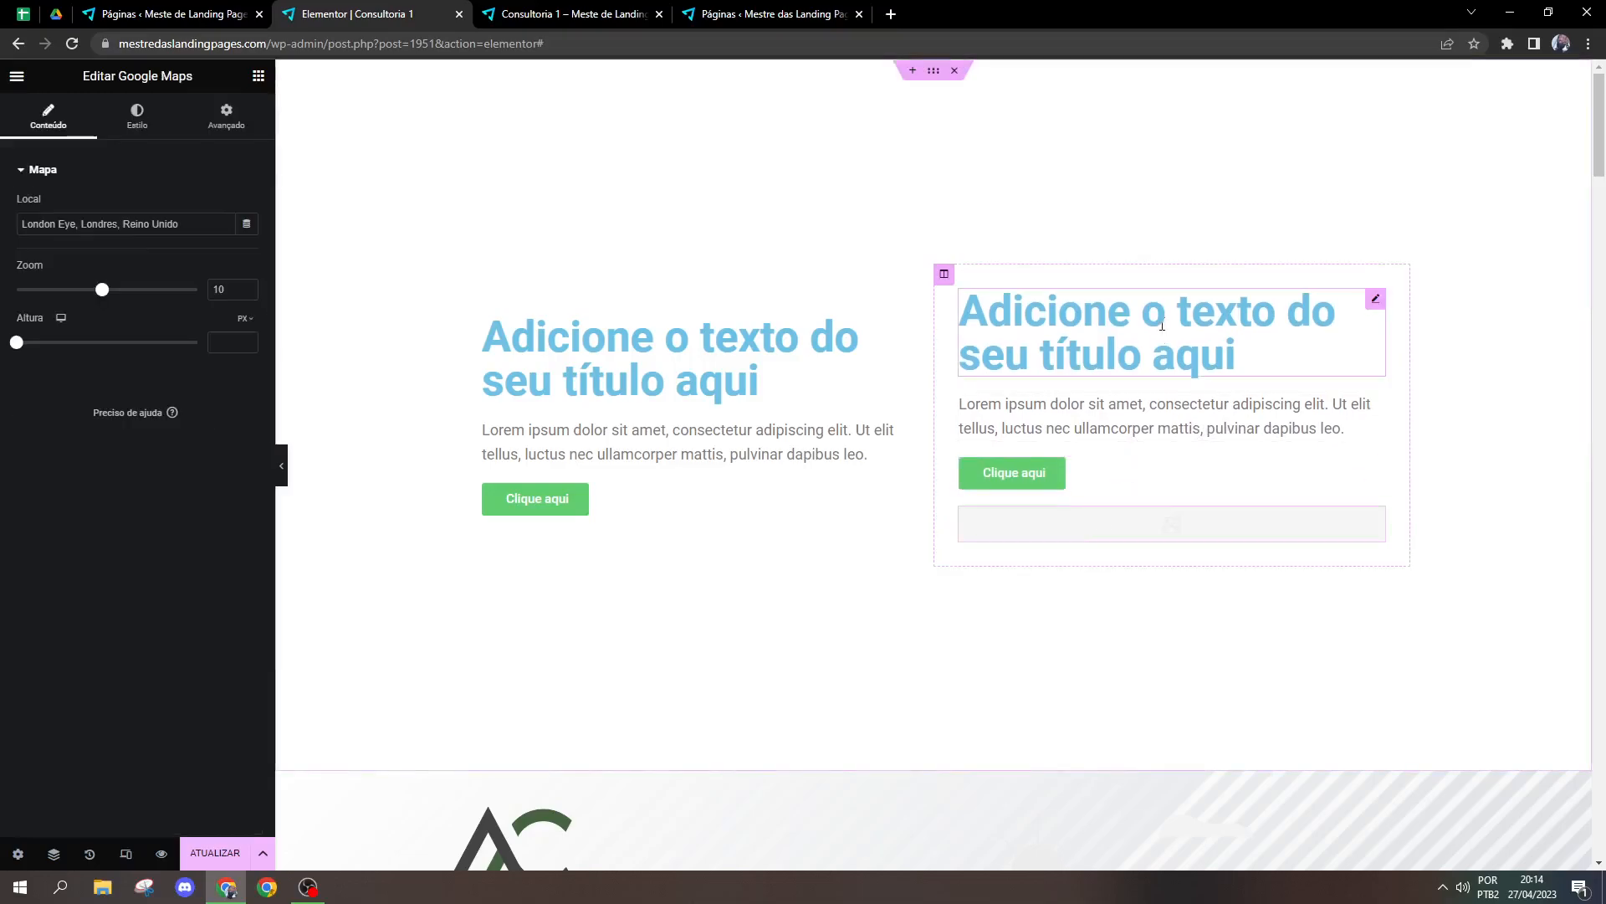
right_click(1067, 243)
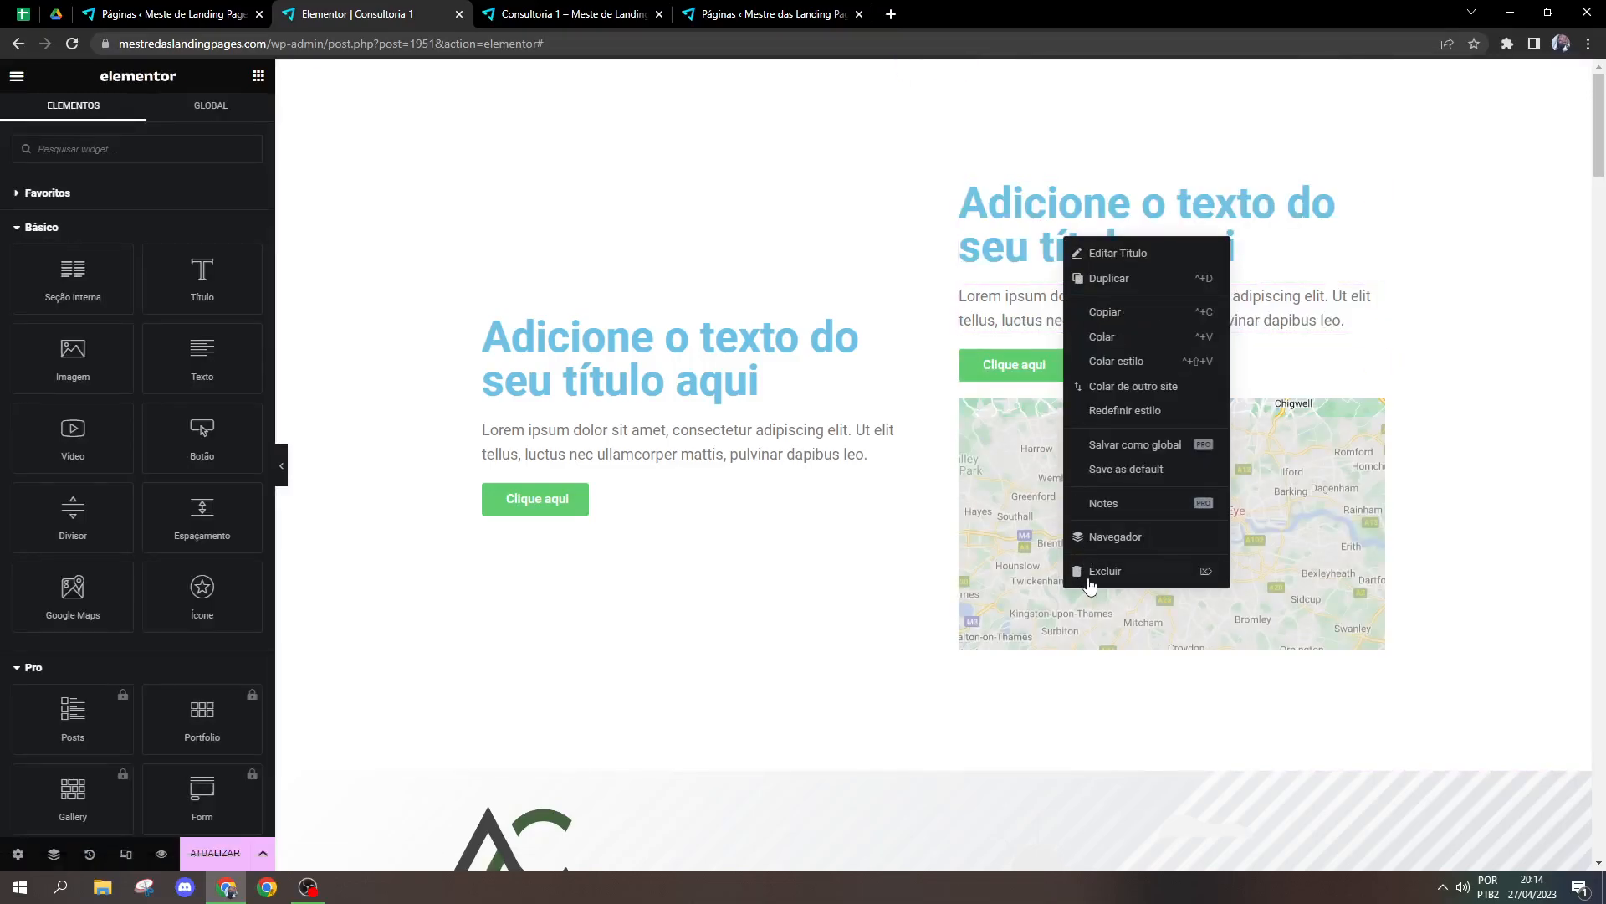
left_click(1091, 583)
right_click(1133, 277)
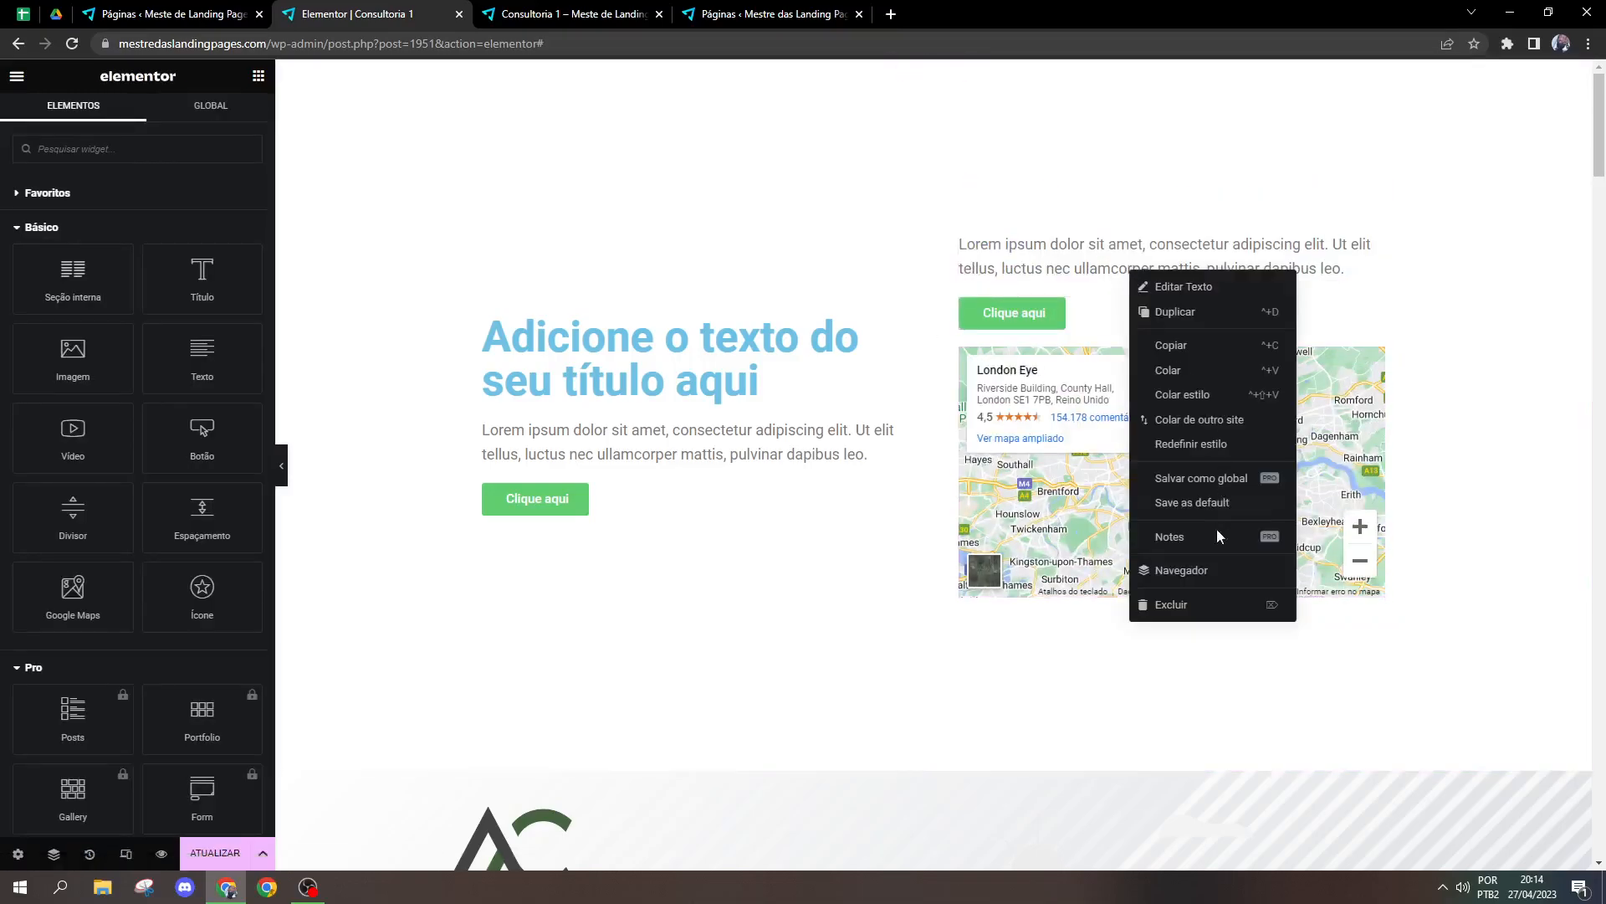
left_click(1182, 605)
right_click(1125, 255)
right_click(1086, 276)
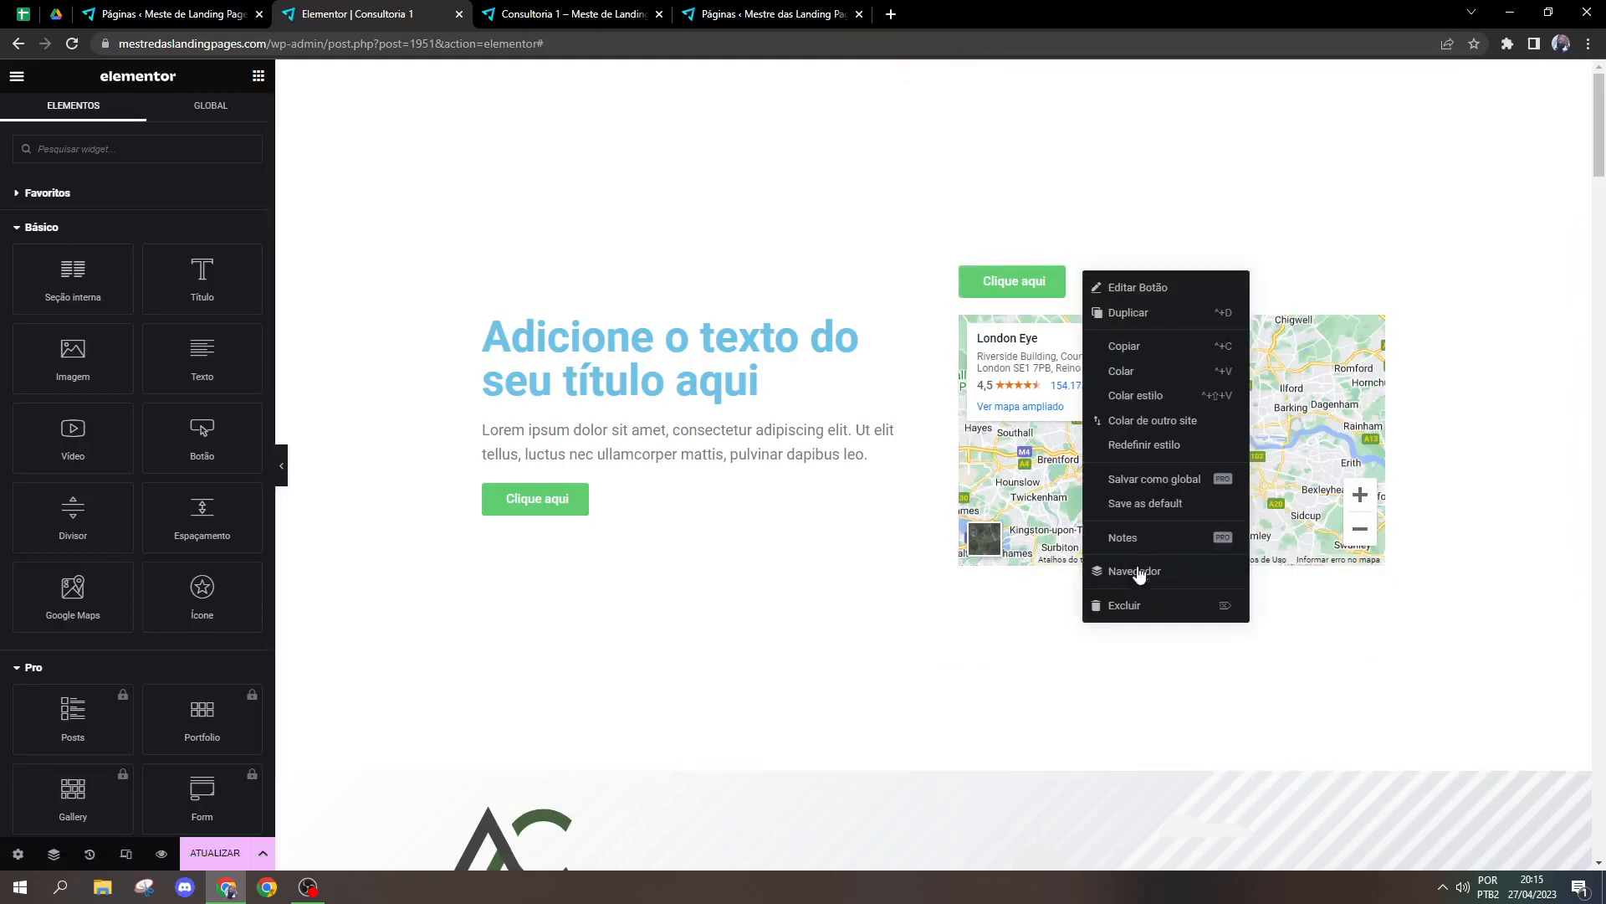
left_click(1135, 609)
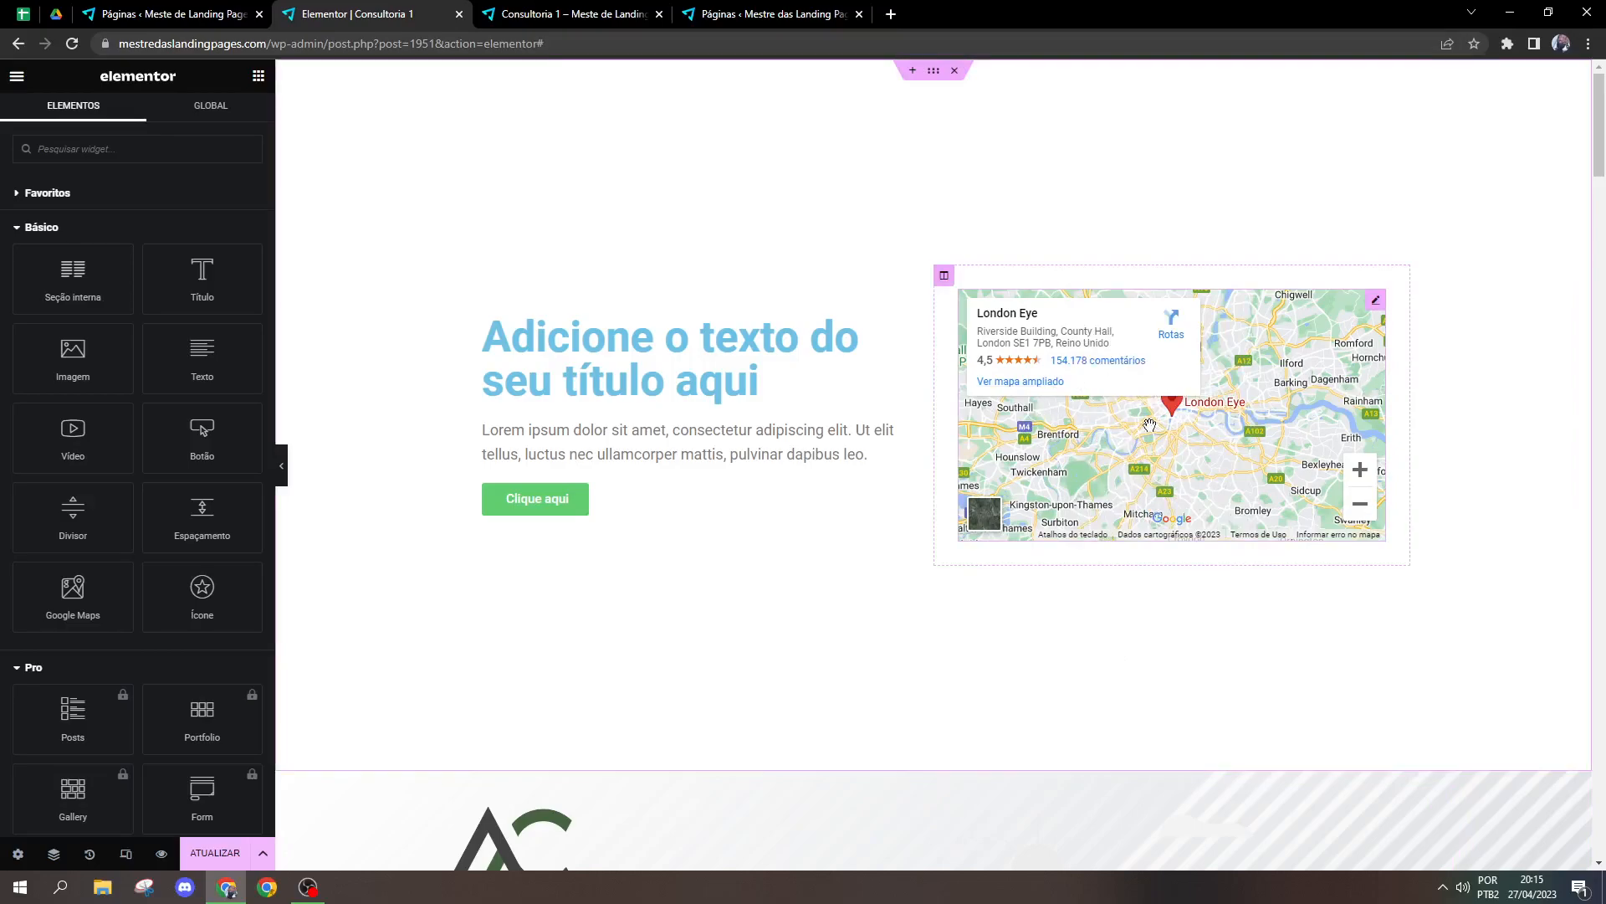
Step: Set the Google Maps widget's location to Av. Paulista and its zoom to 16
left_click(1376, 301)
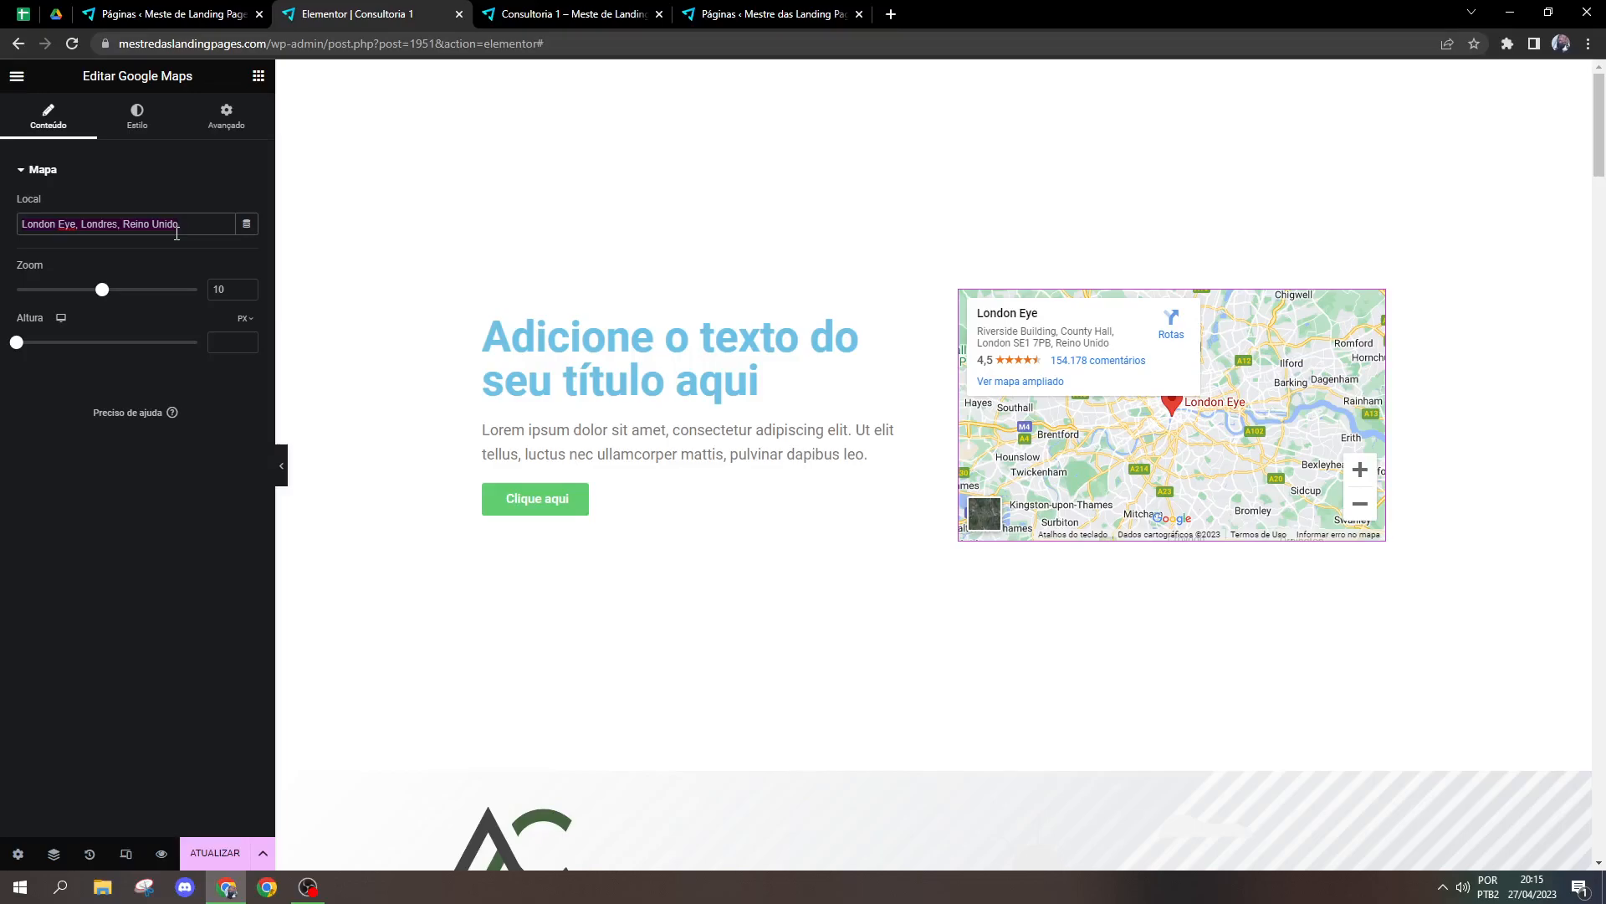
type("A")
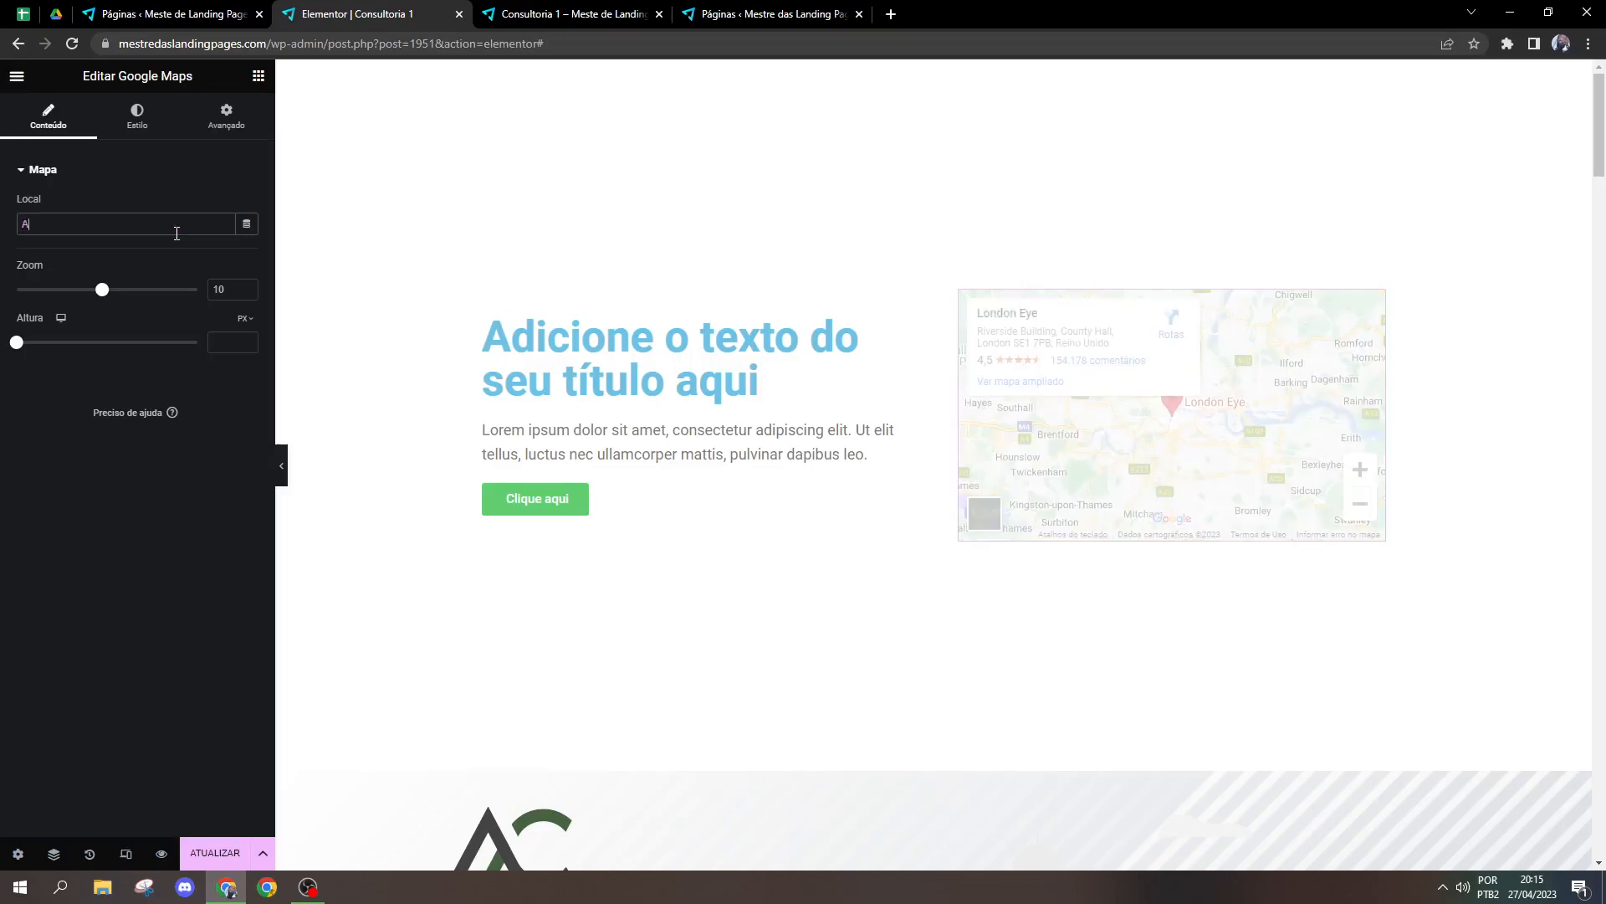
type("v. ")
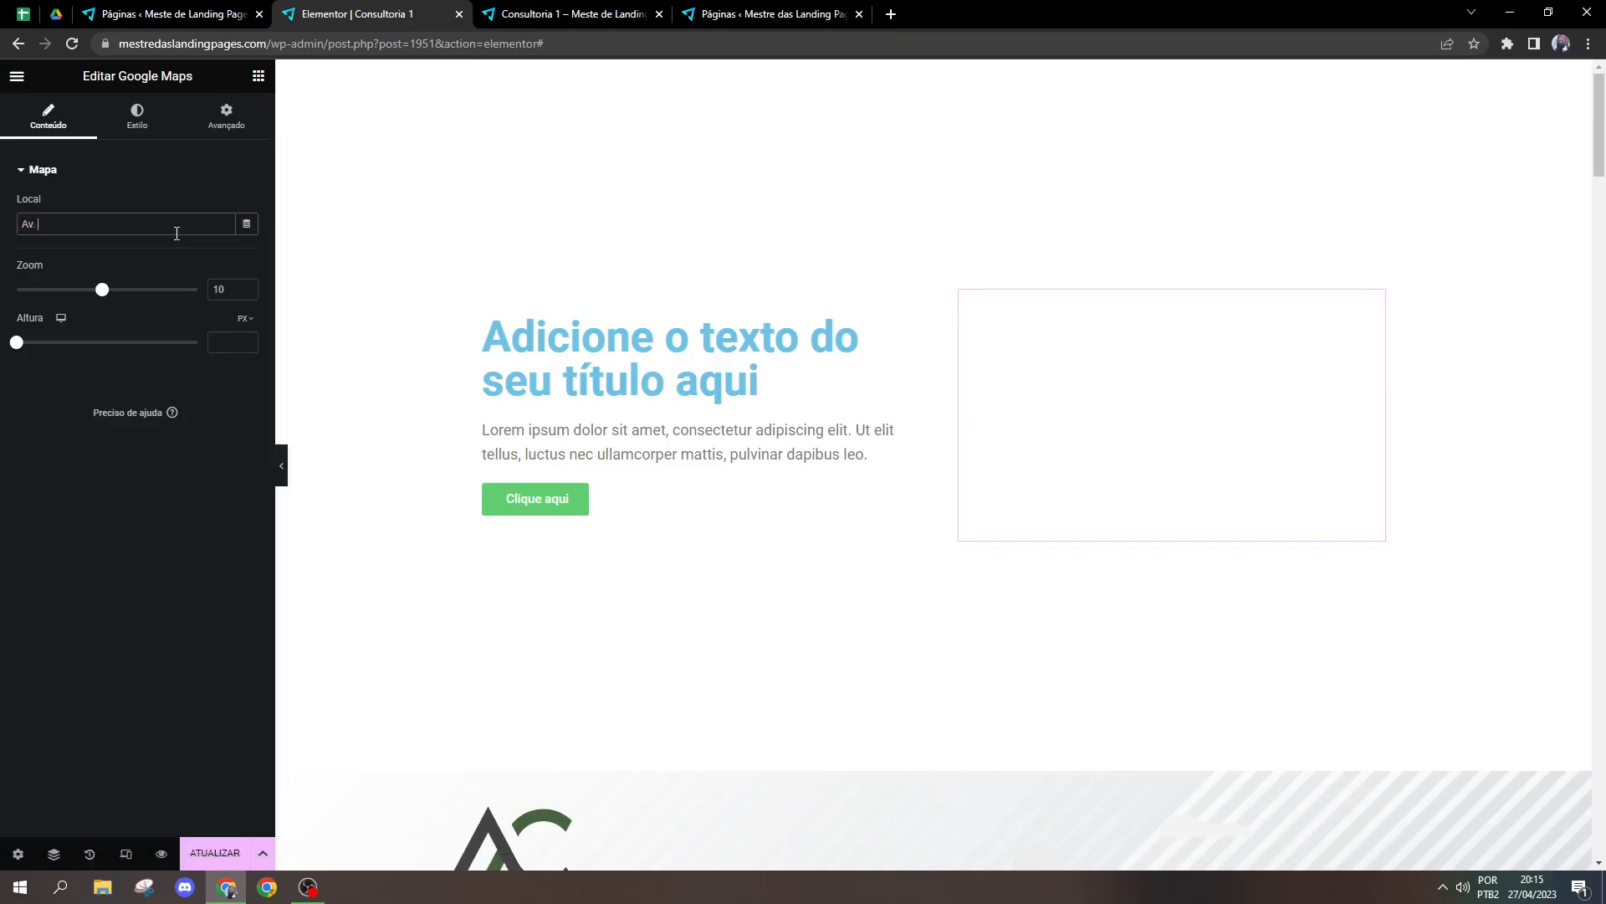
type("Paulista")
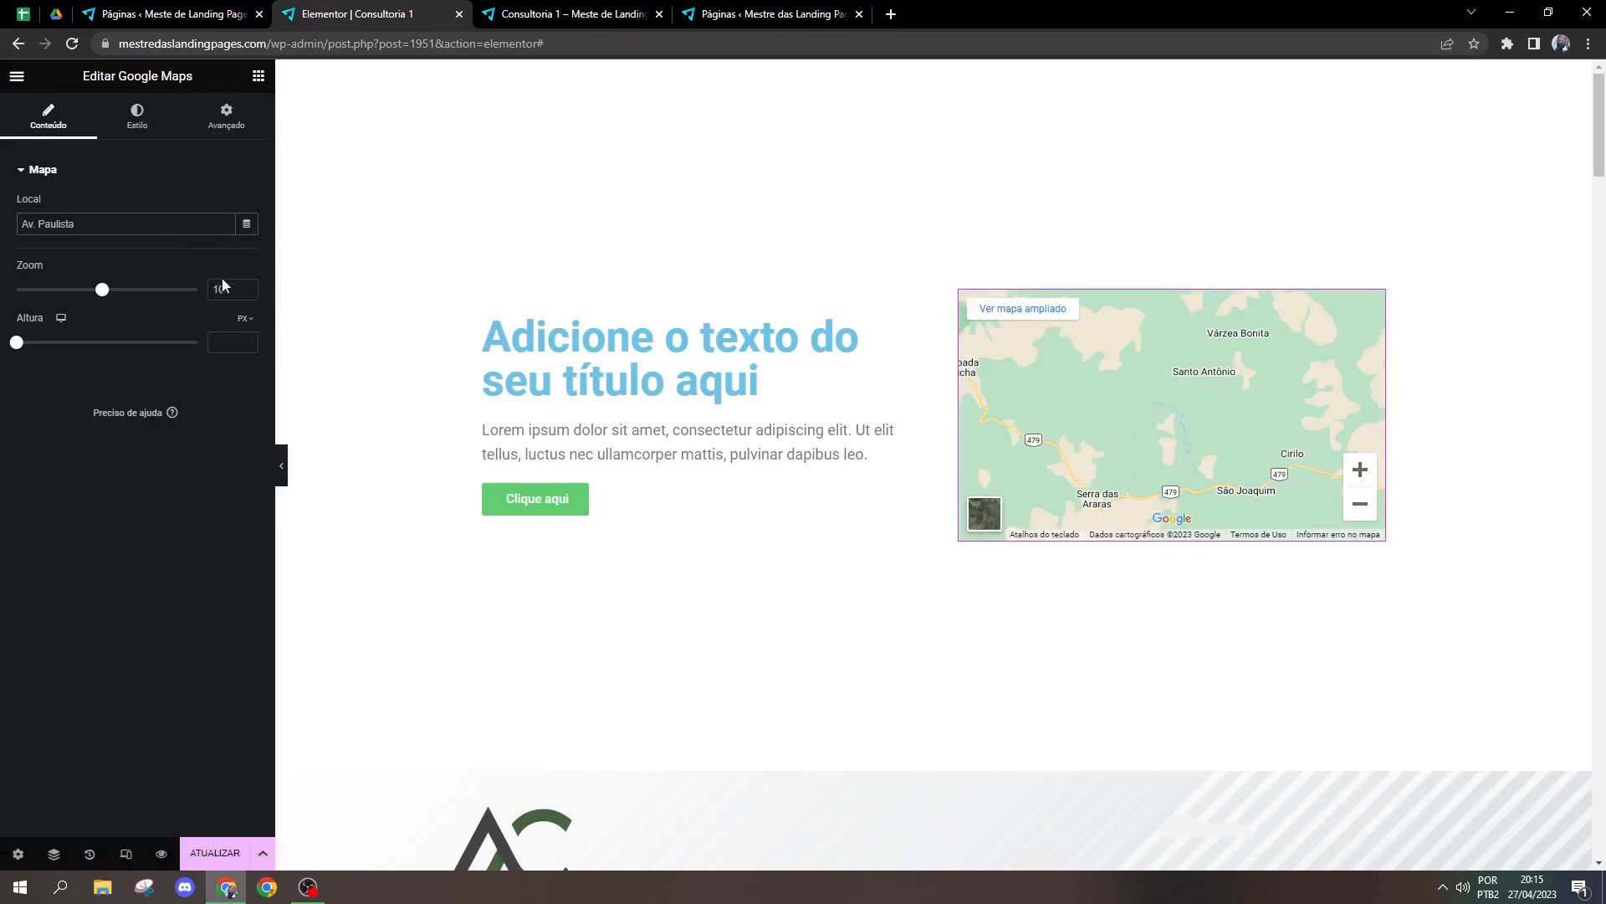
left_click(250, 287)
left_click(251, 287)
left_click(250, 287)
left_click(250, 287)
left_click(250, 287)
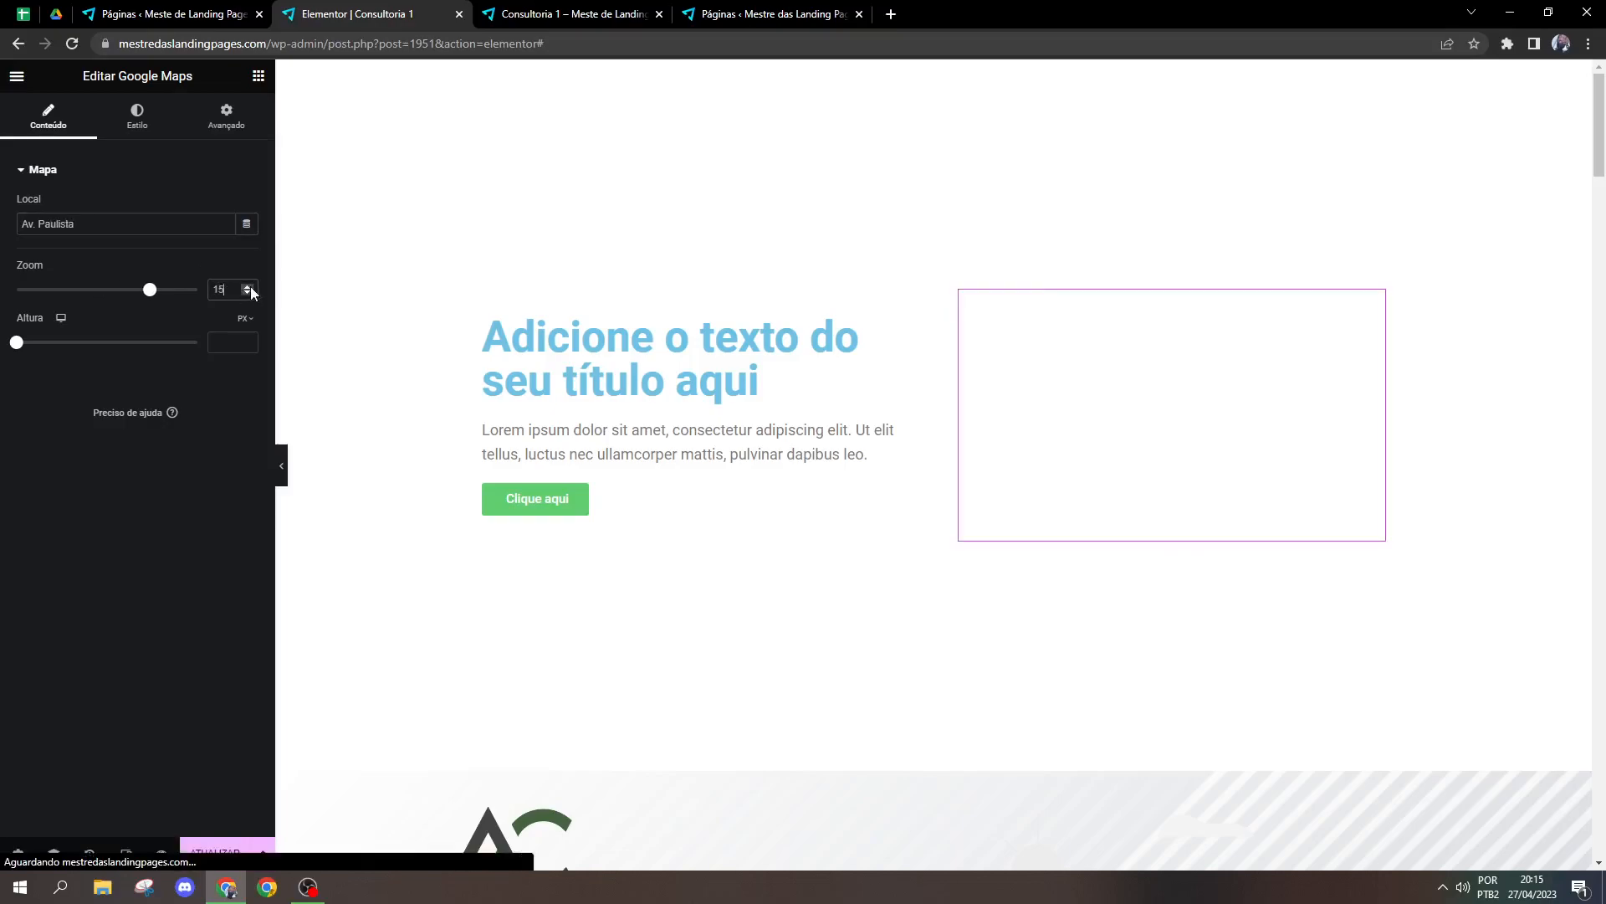
left_click(250, 287)
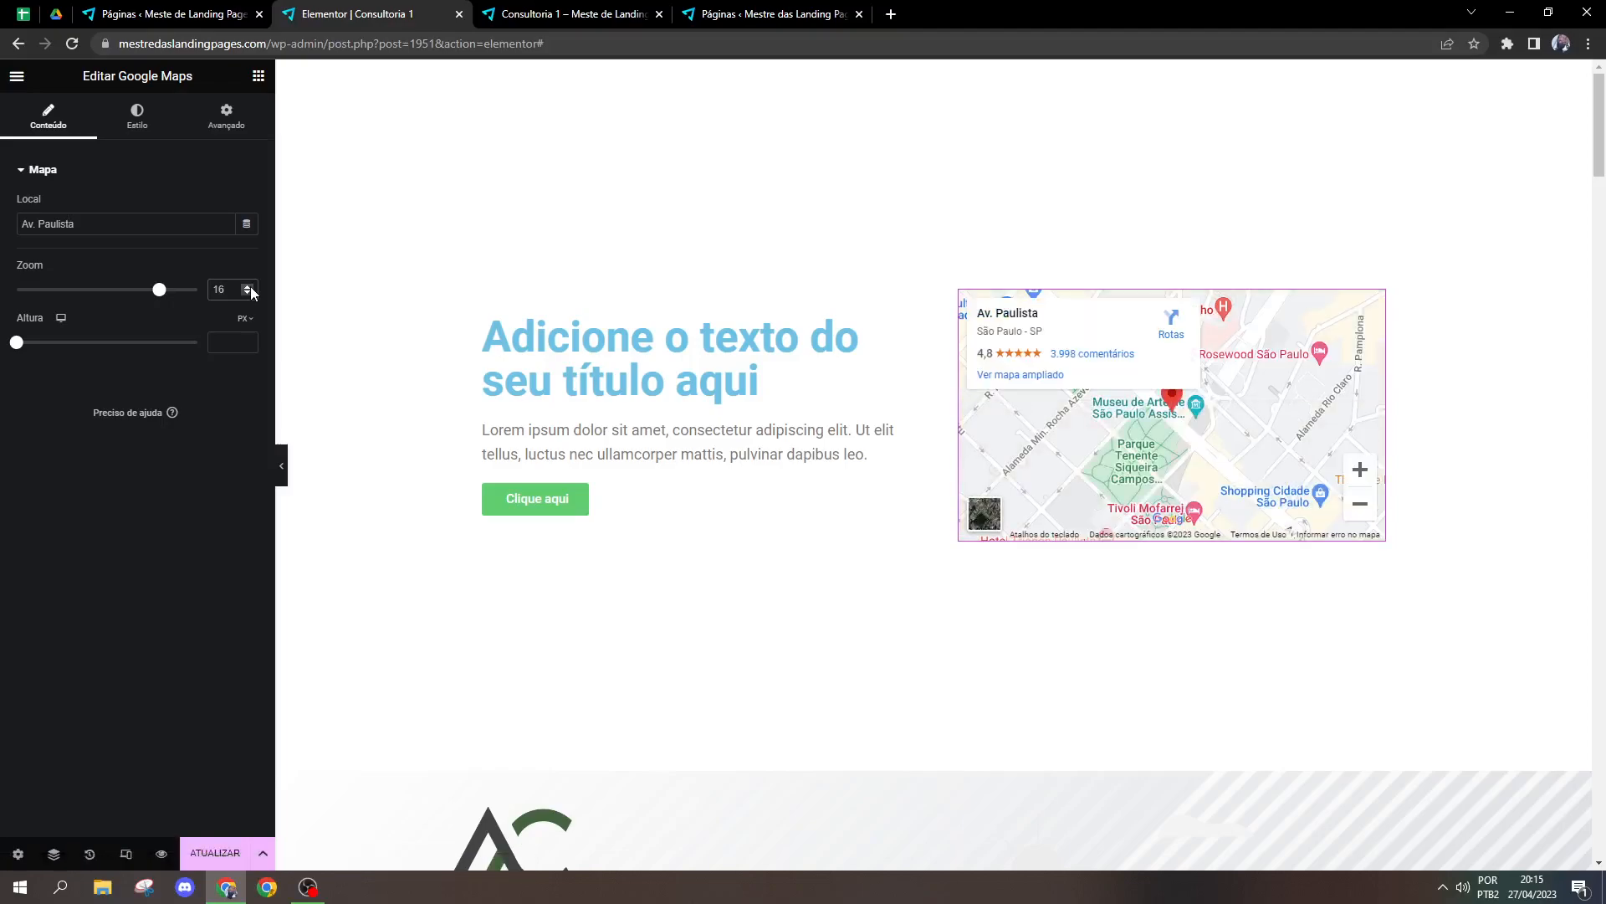
scroll(1238, 410, "up", 2)
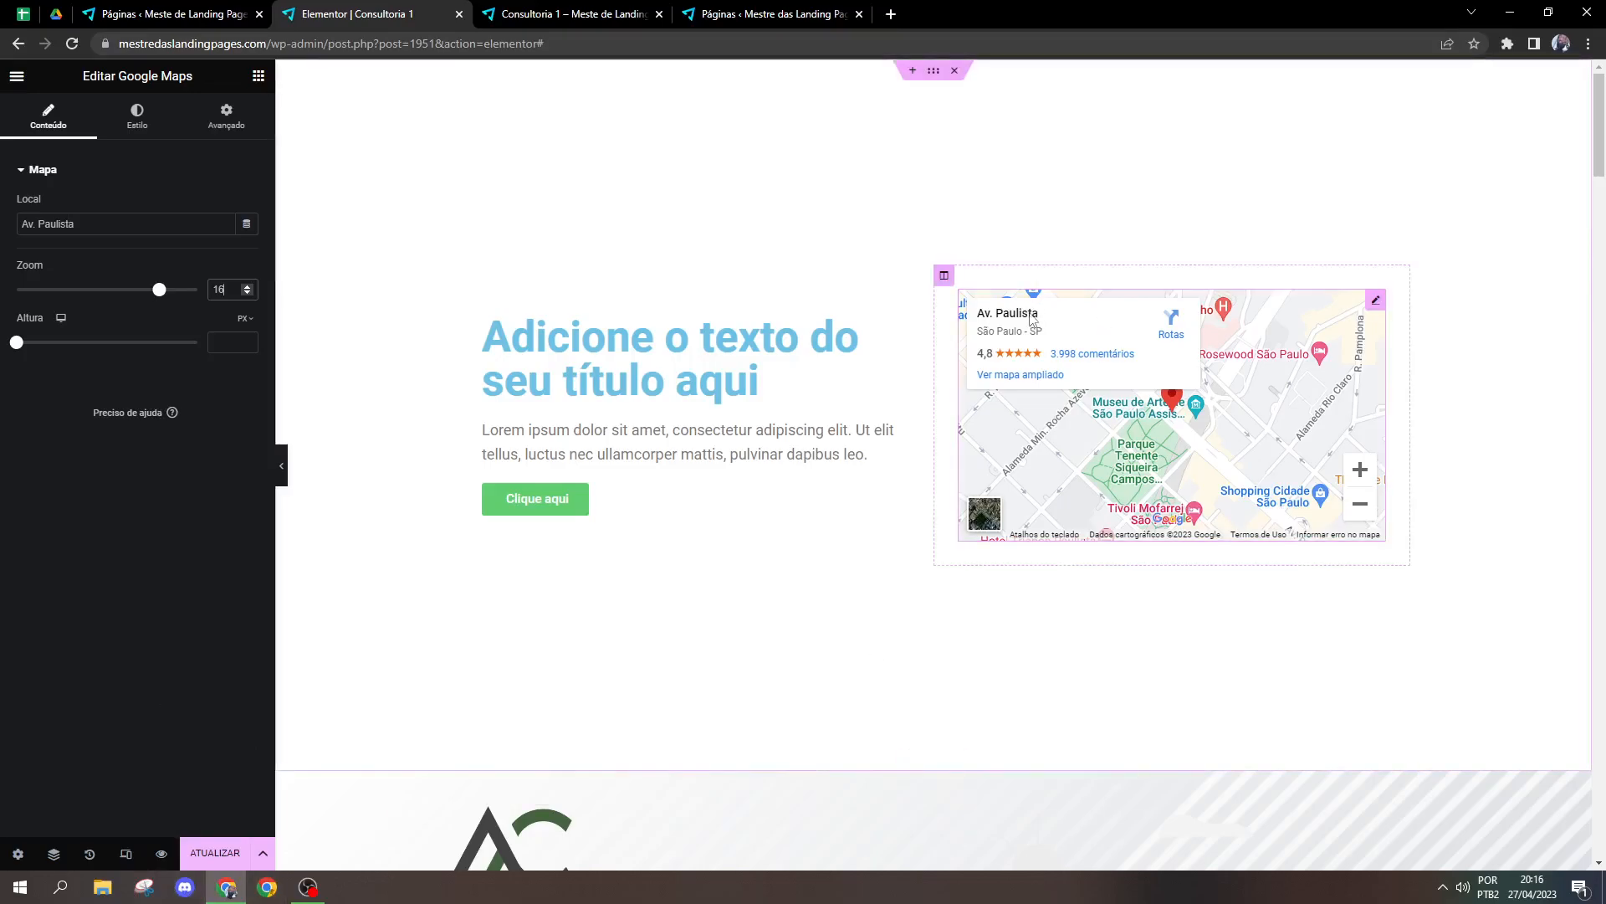
Step: Try map zoom levels of 19 and 2, and return the zoom to 16
mouse_move(287, 875)
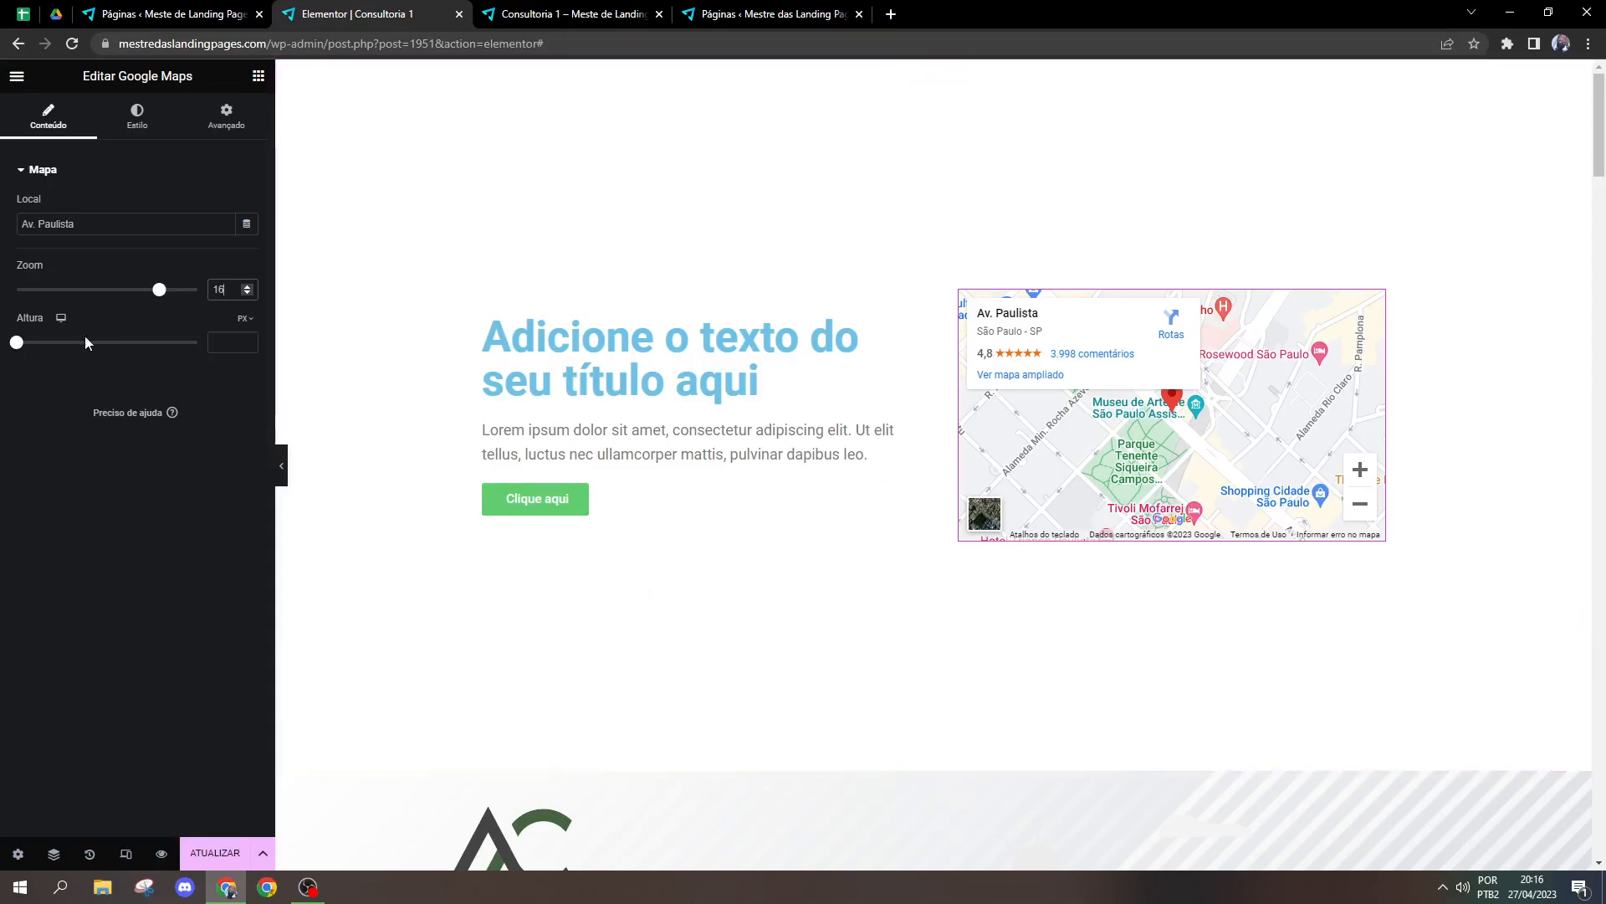
double_click(105, 234)
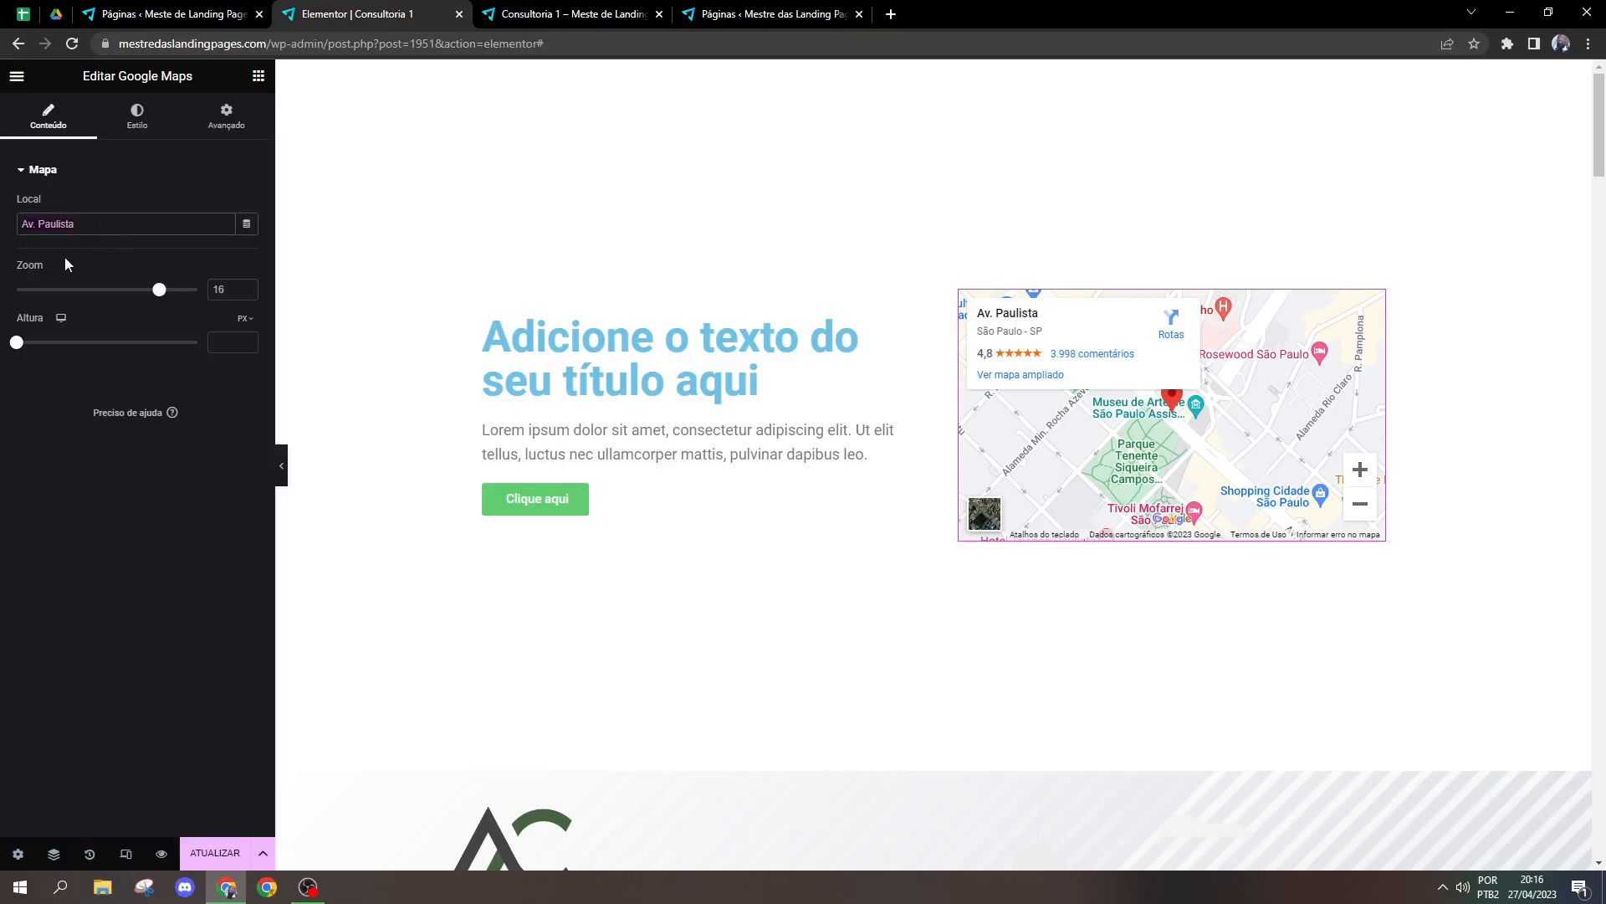
left_click(123, 350)
left_click(247, 285)
left_click(247, 286)
left_click(247, 286)
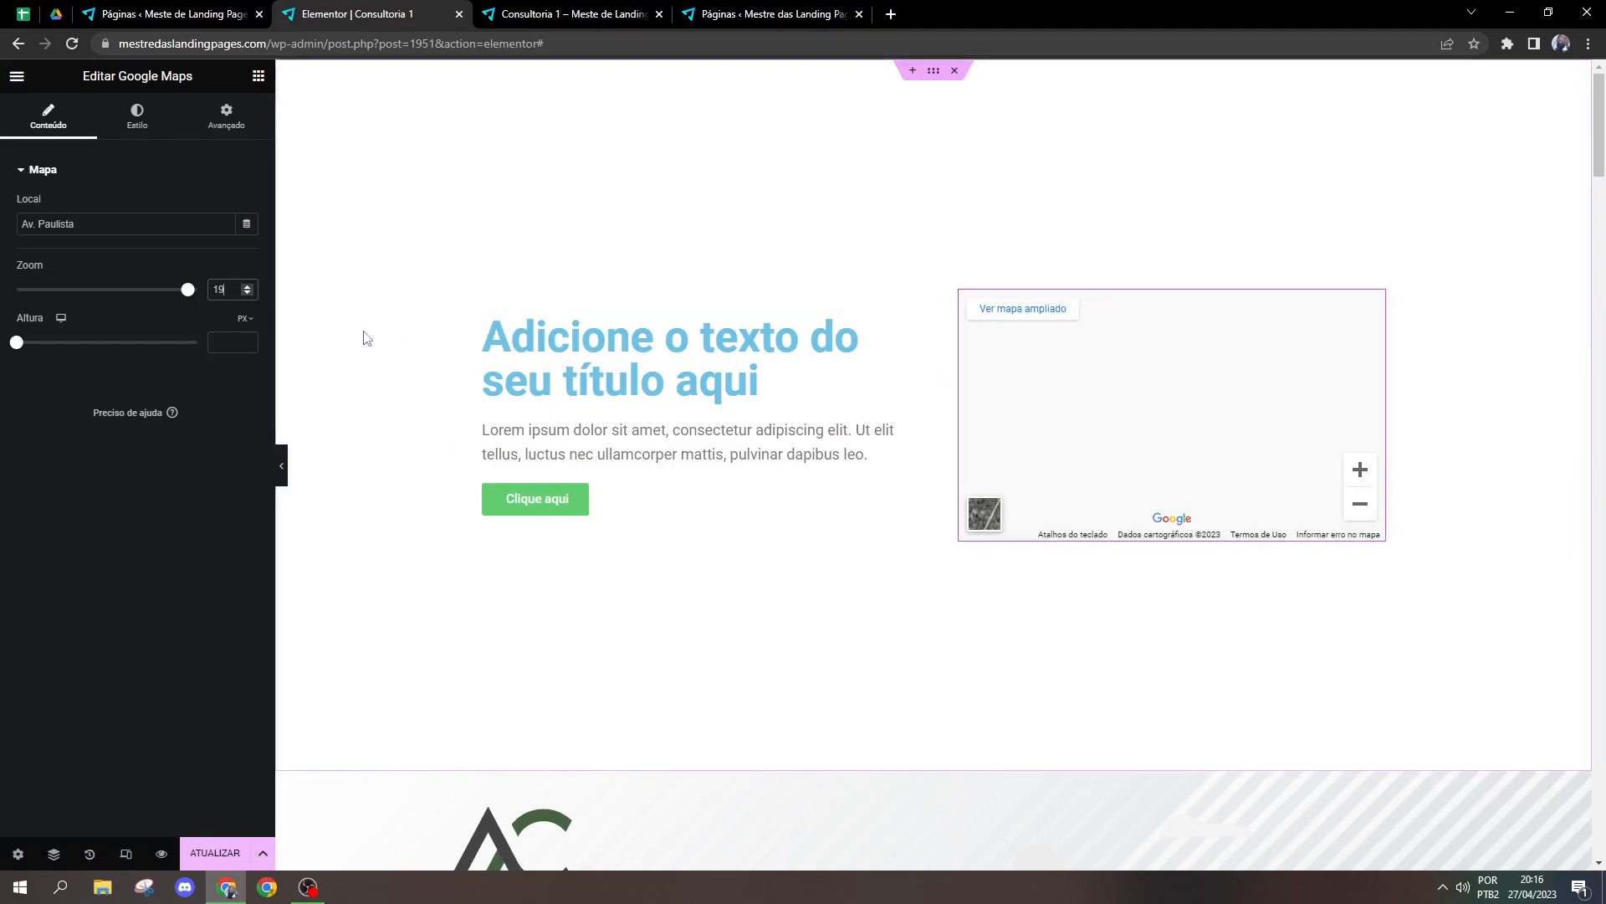
left_click_drag(185, 293, 26, 295)
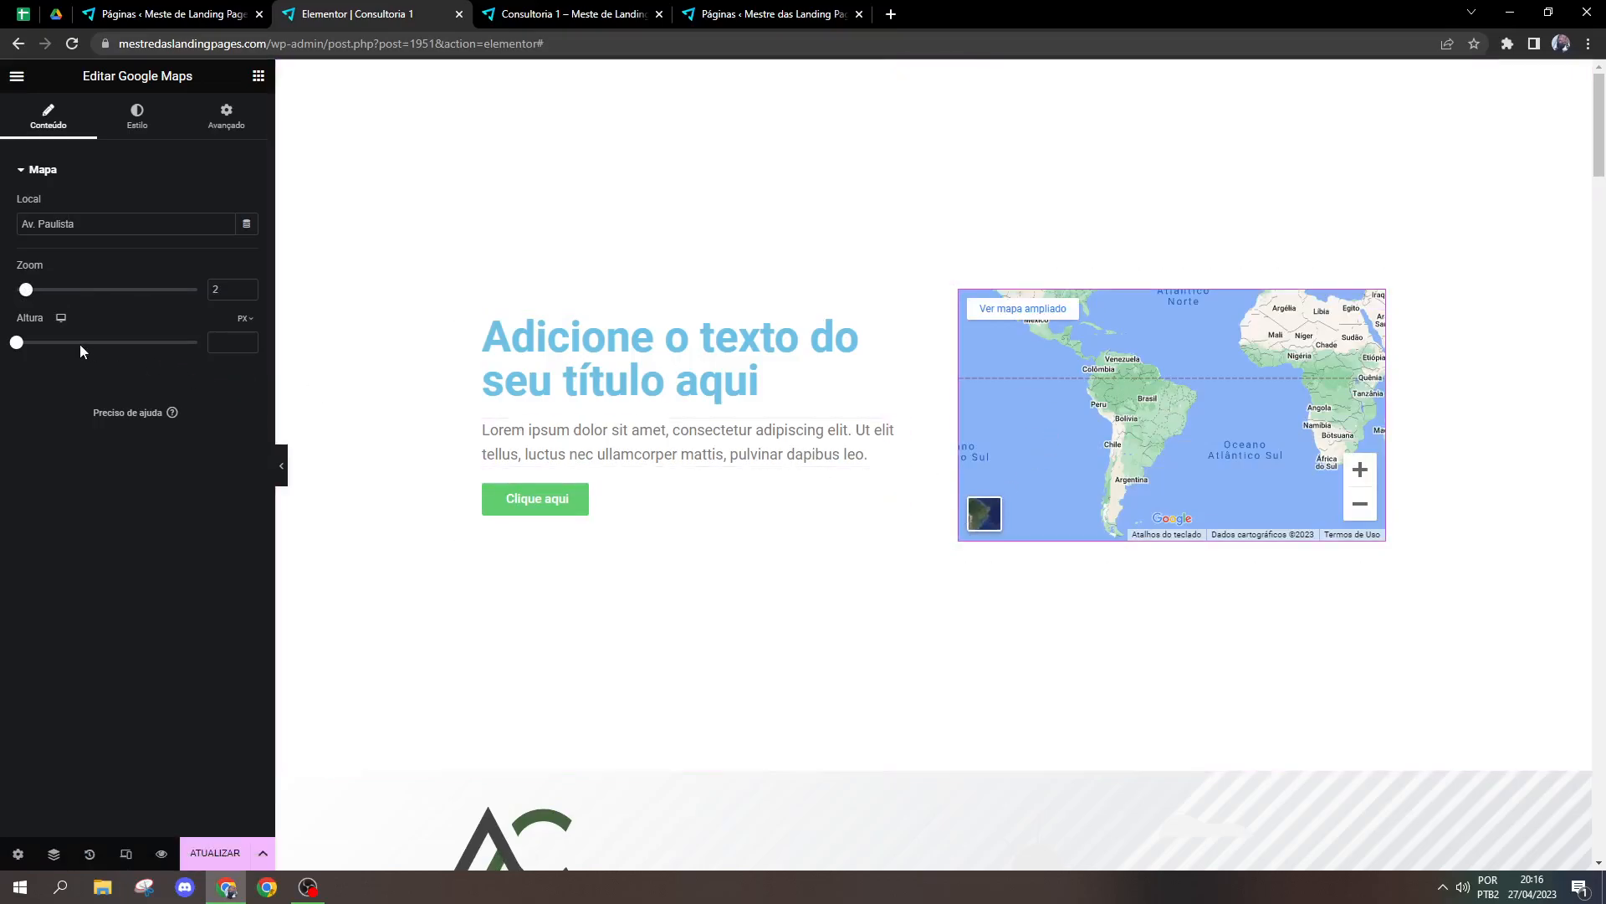
left_click_drag(25, 299, 157, 316)
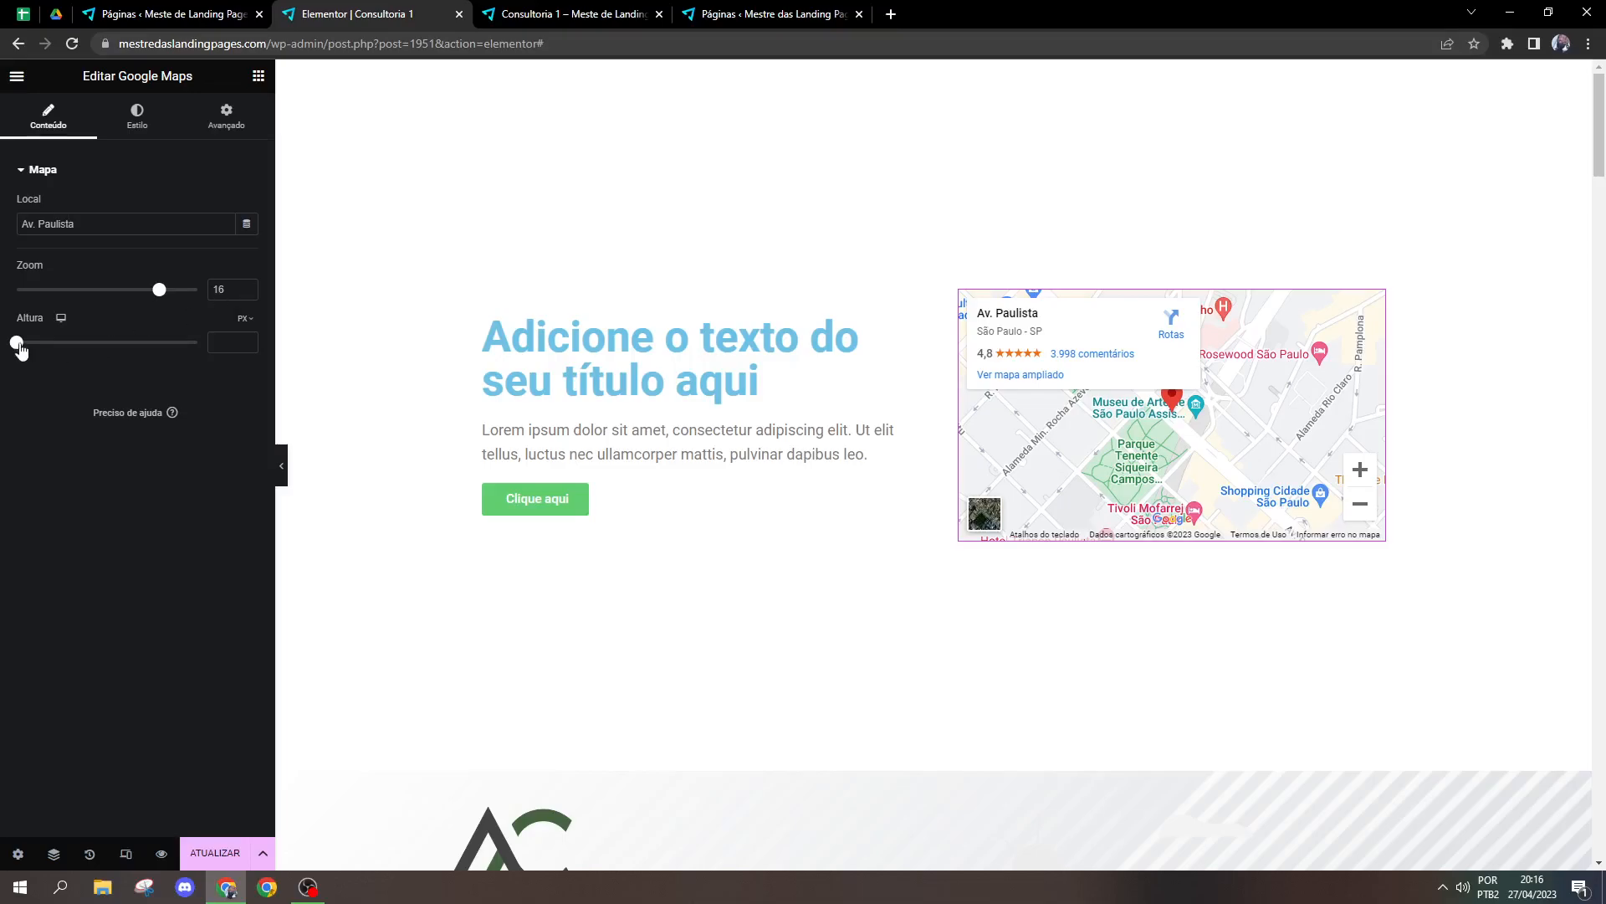
Step: Try a map height of 668 px, and reduce it to 202 px
left_click_drag(18, 343, 97, 341)
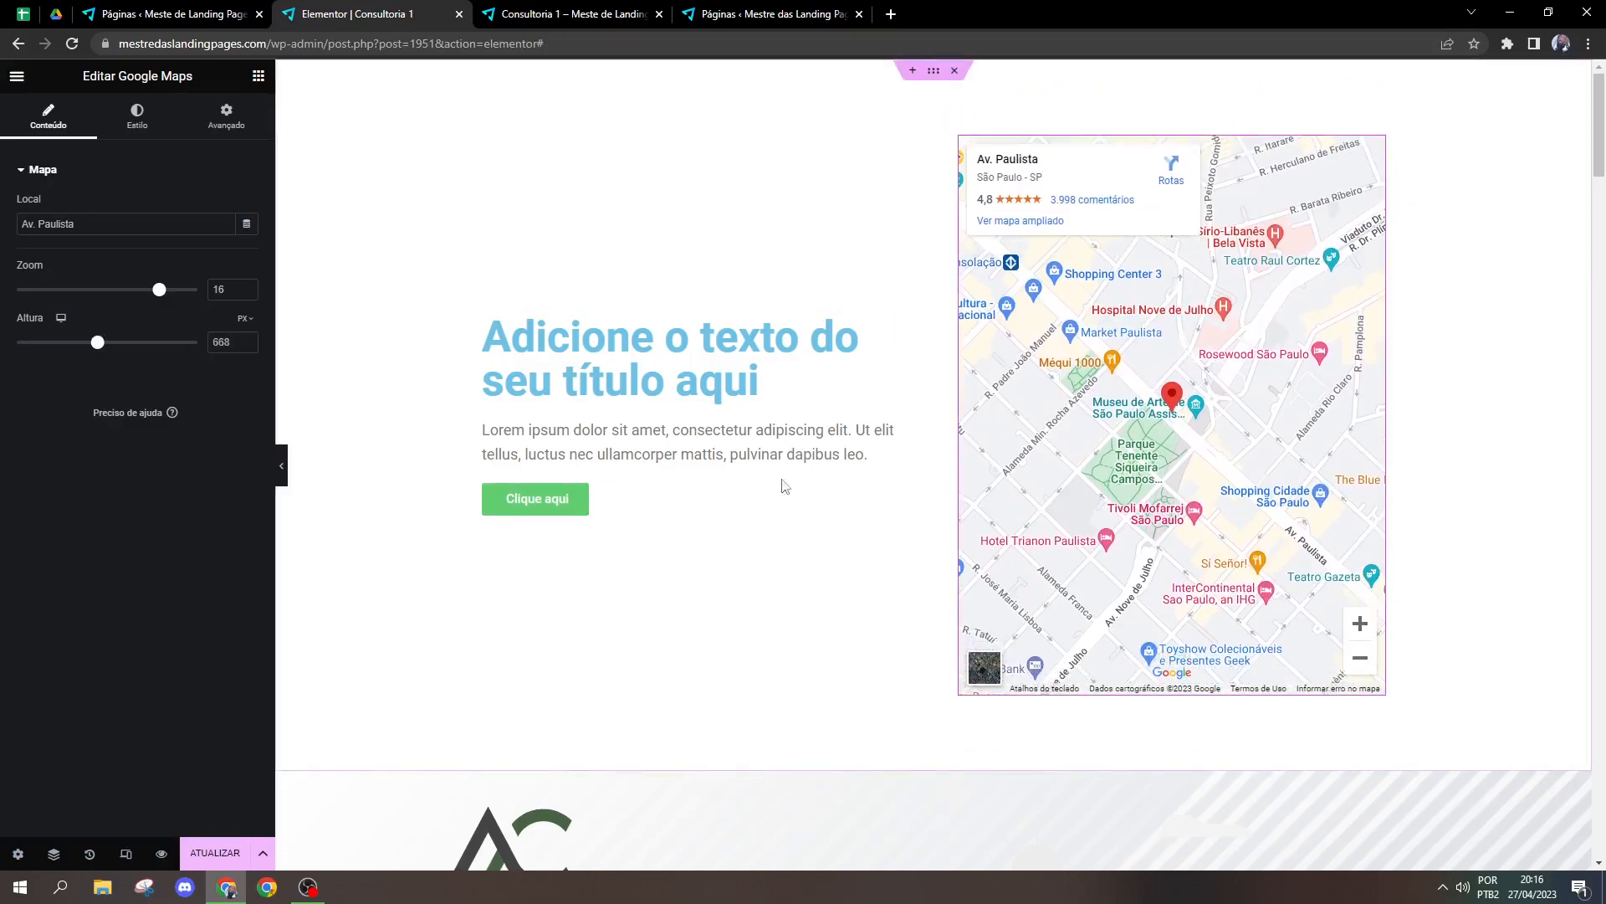
left_click_drag(99, 348, 37, 341)
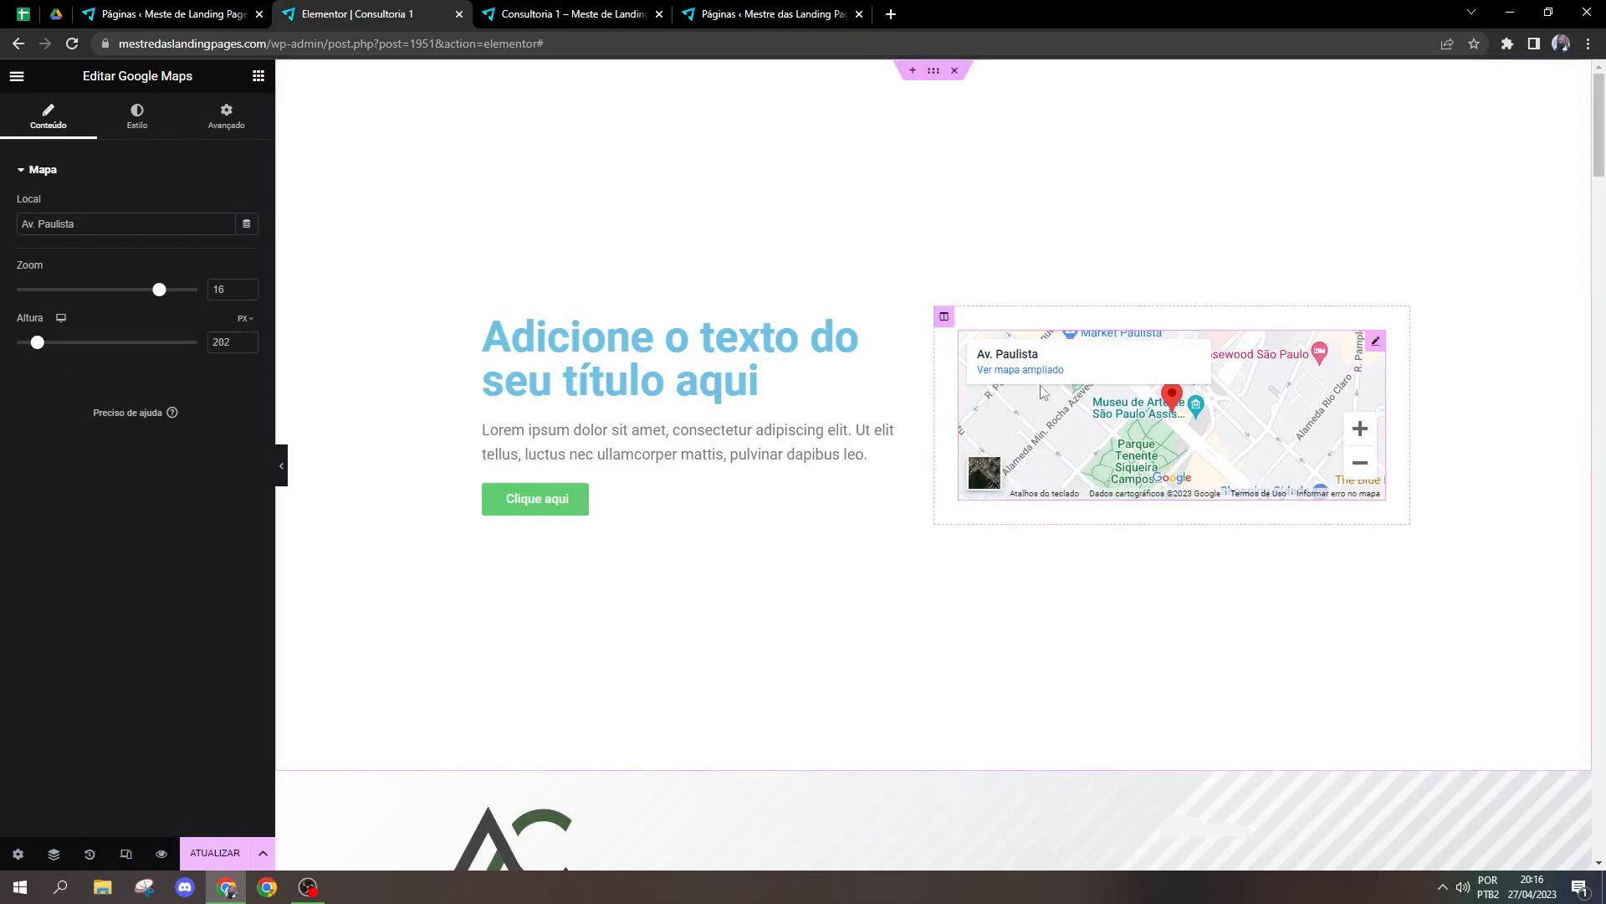
Step: Insert a single-column section above the section with the title and the map
left_click(912, 70)
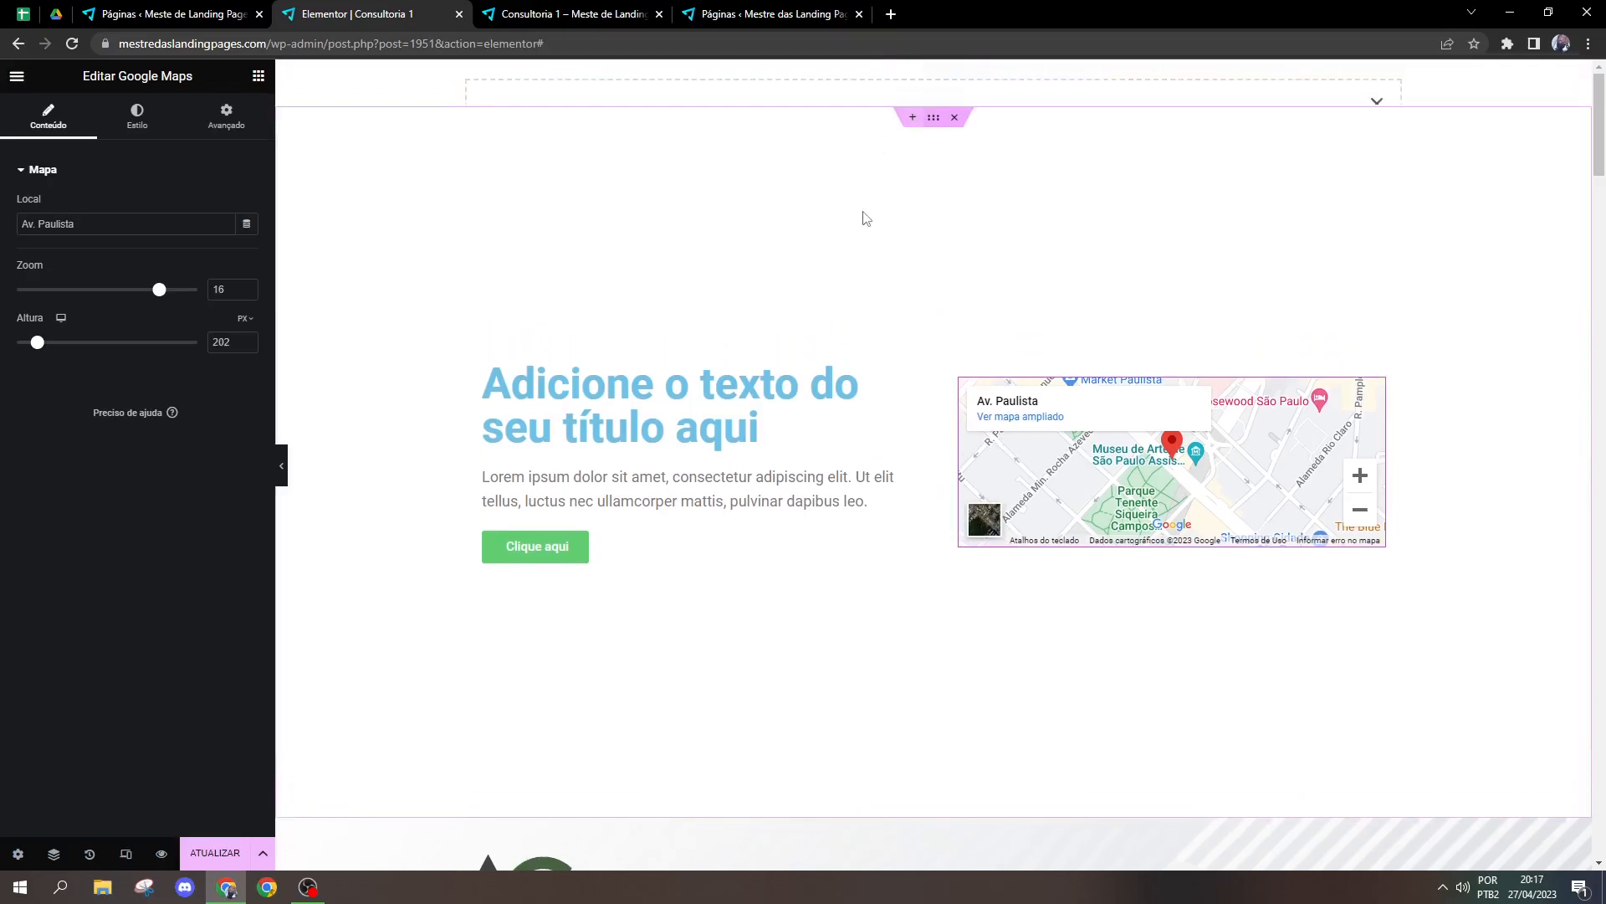
left_click(915, 136)
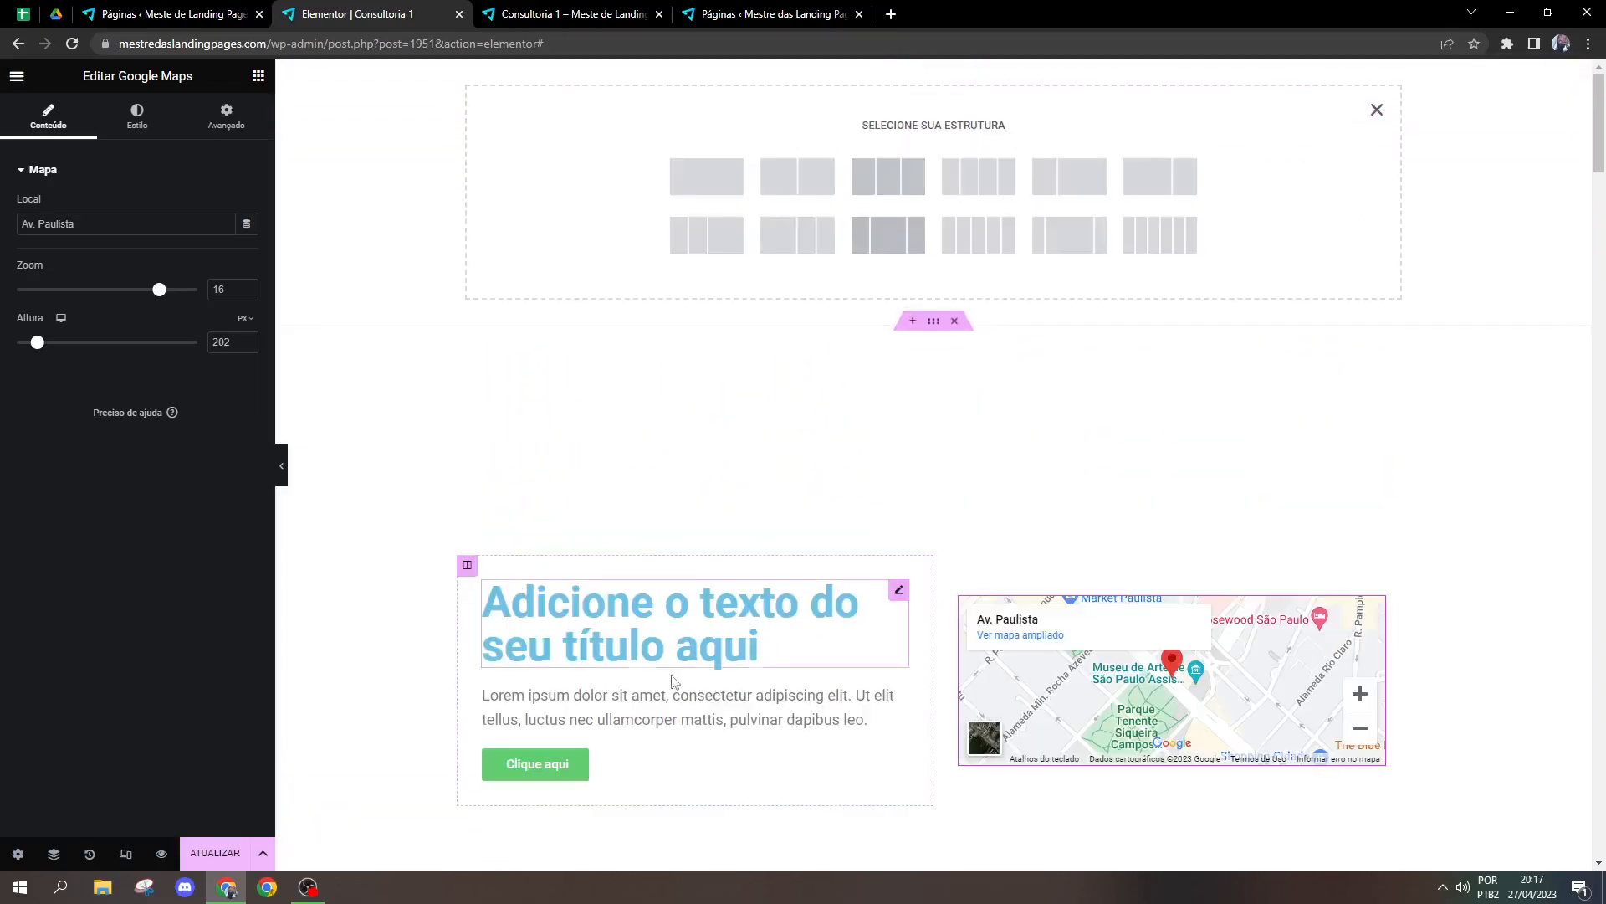
left_click(725, 186)
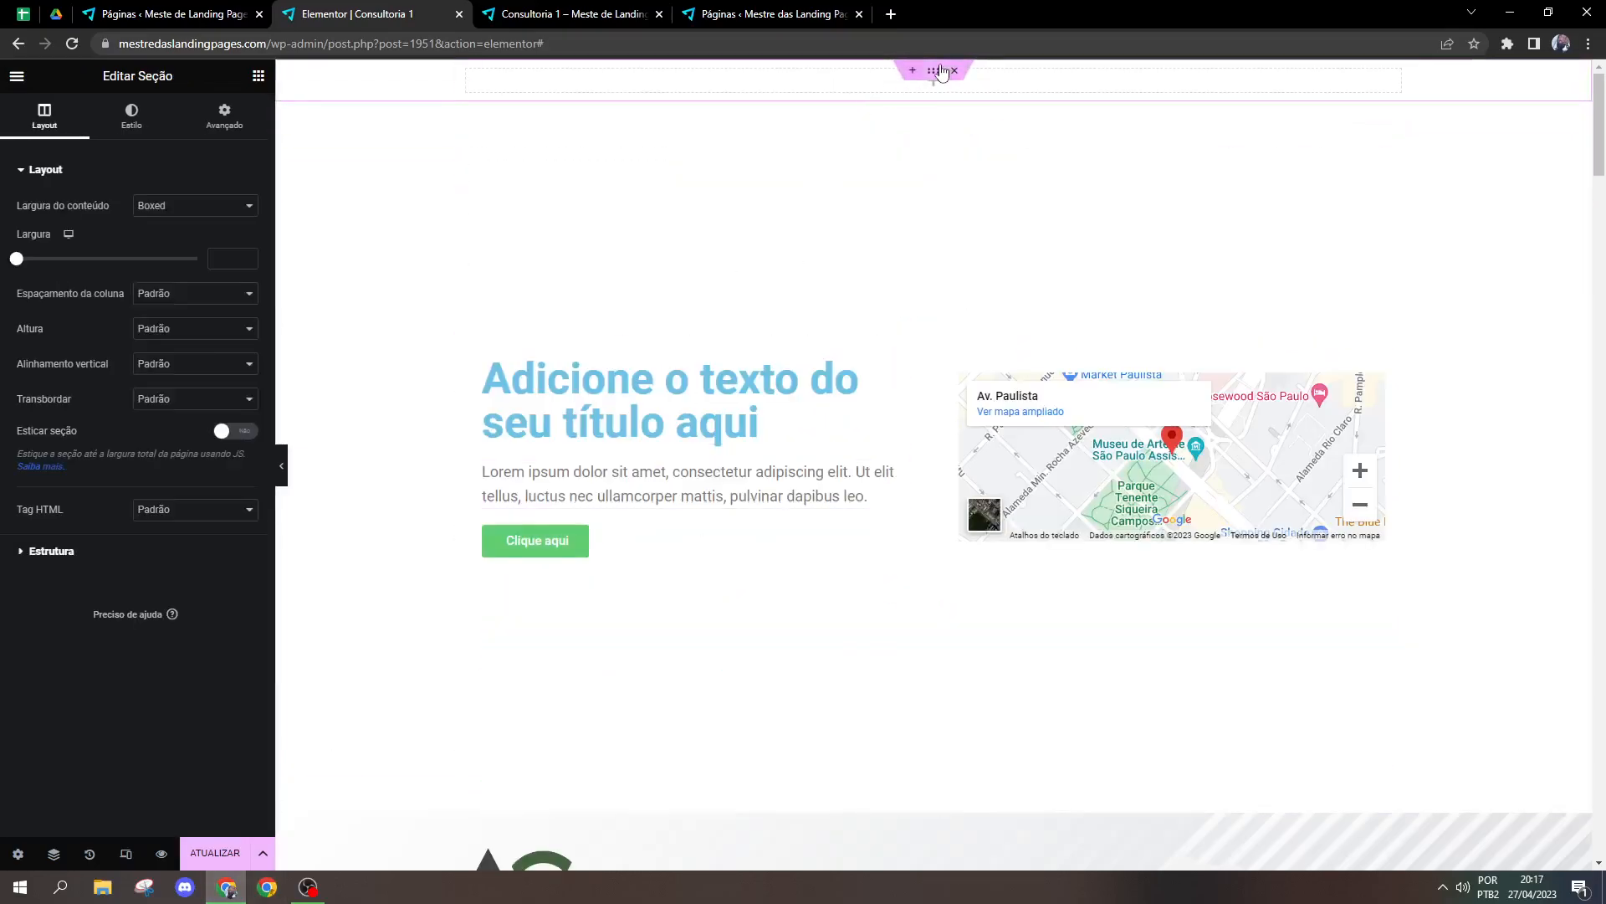
Step: Set the new section's content width to Largura total and its column gap to Sem espaçamento
left_click(179, 205)
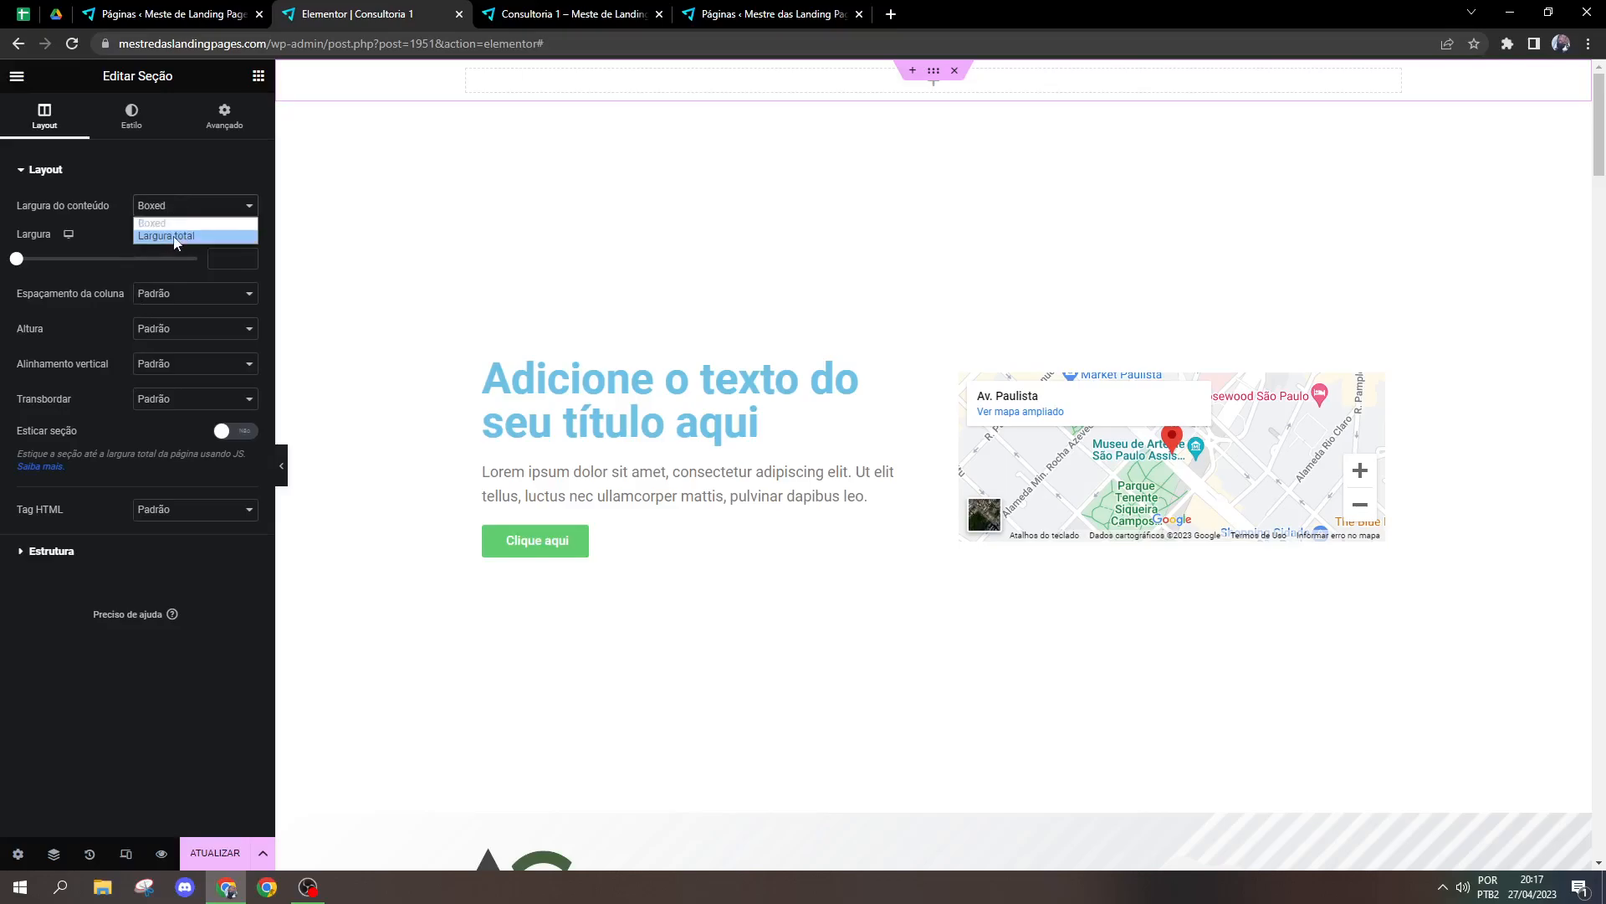
left_click(171, 230)
left_click(180, 243)
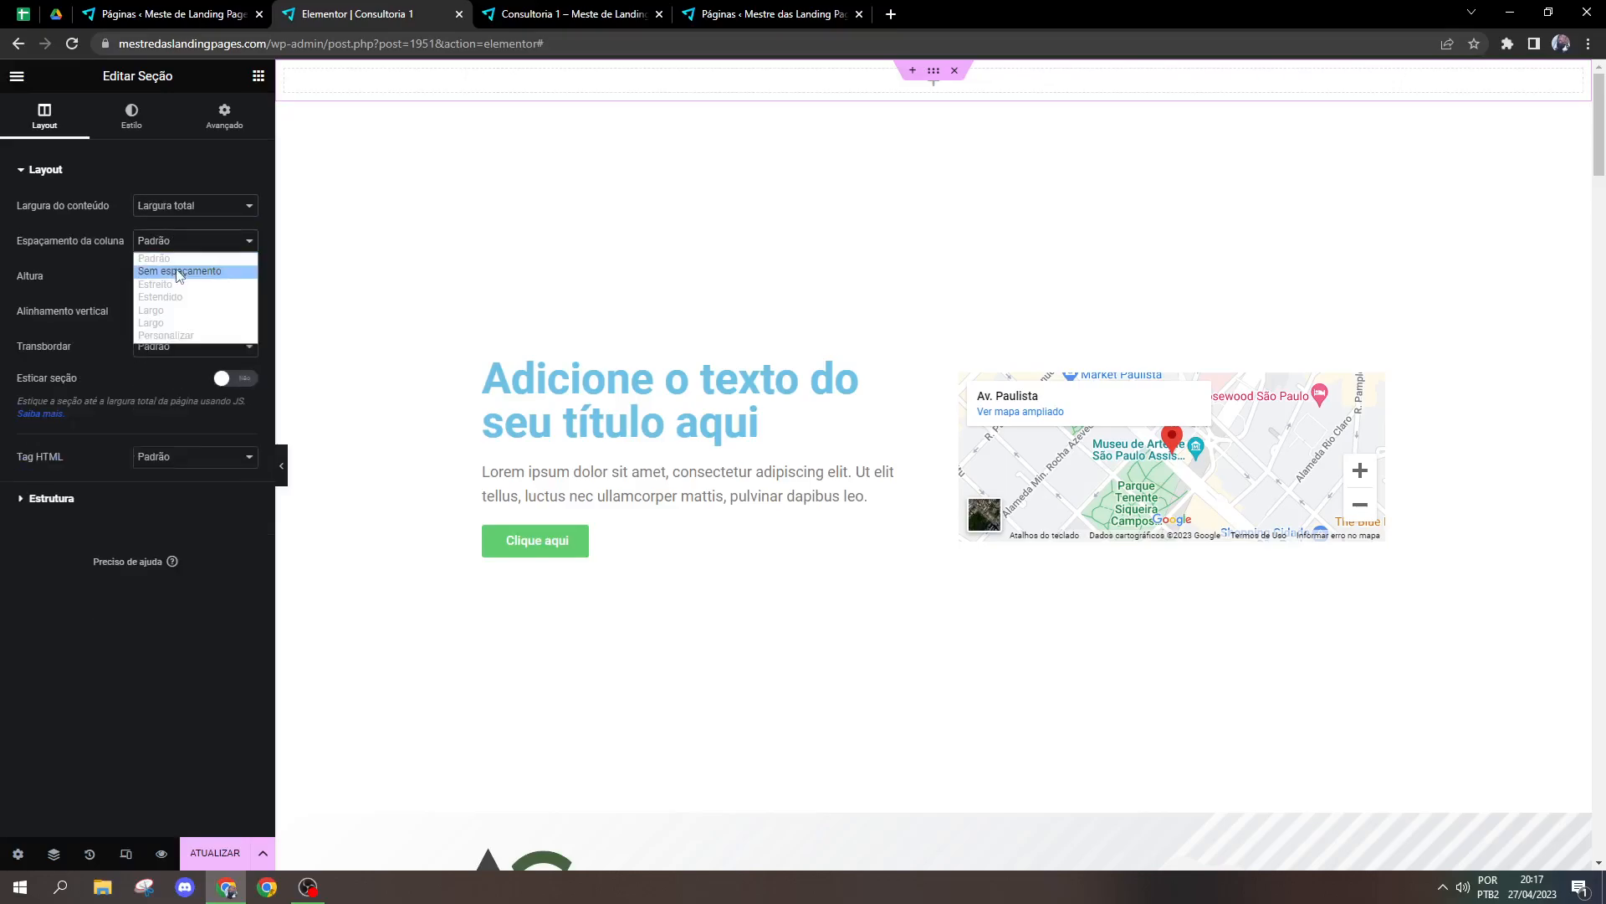
left_click(179, 271)
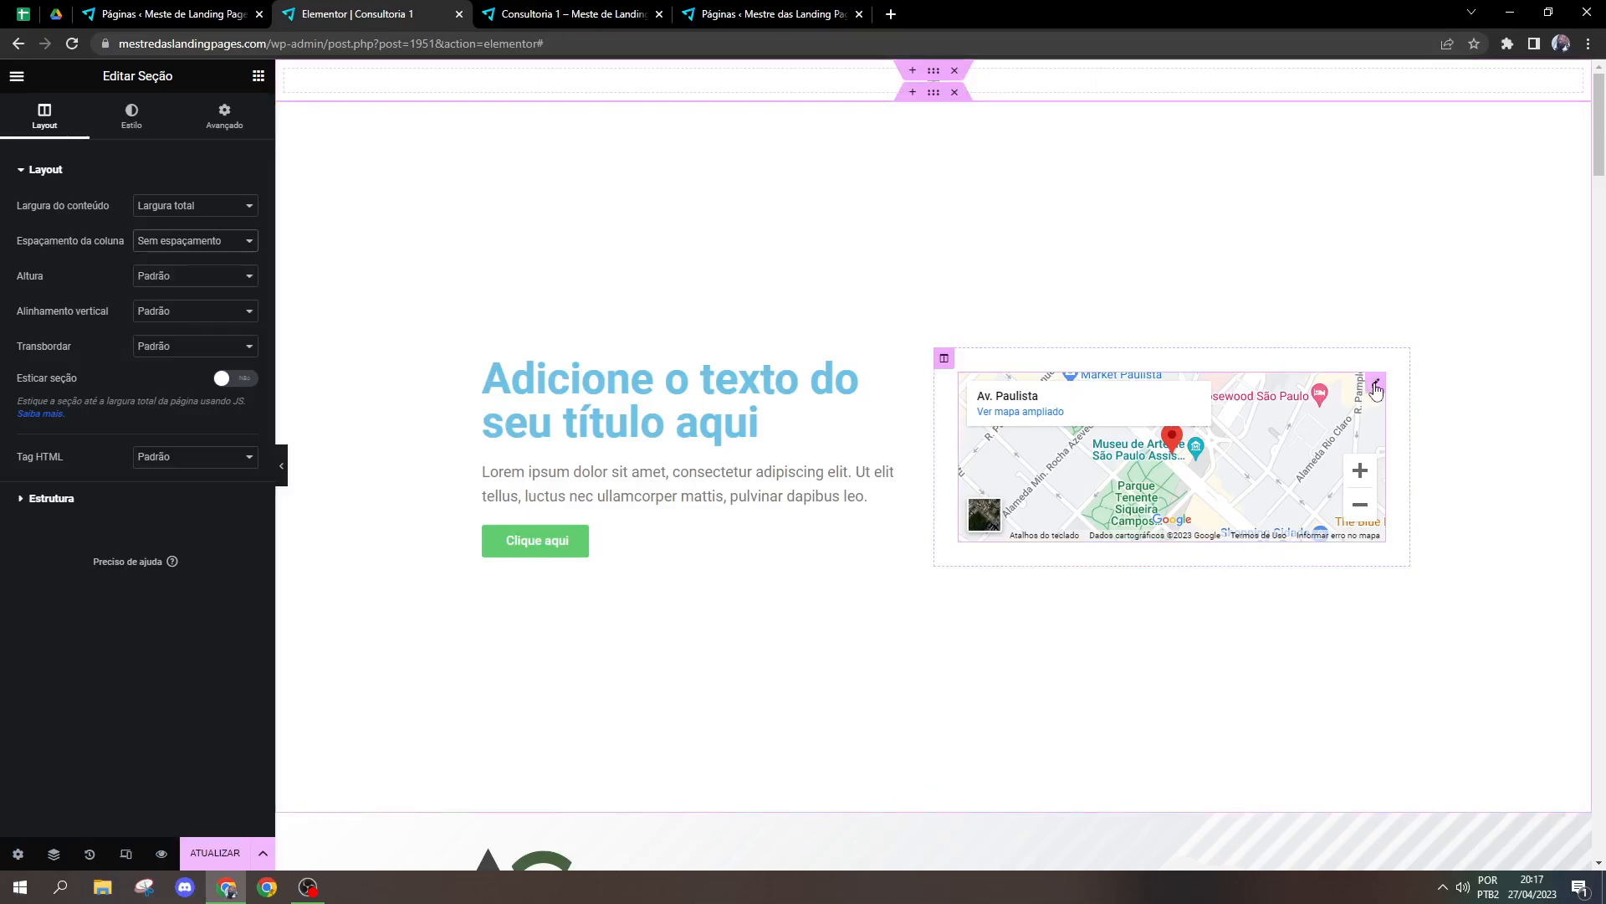
Step: Move the Google Maps widget from the column beside the title into the empty full-width section above
left_click_drag(943, 355, 797, 117)
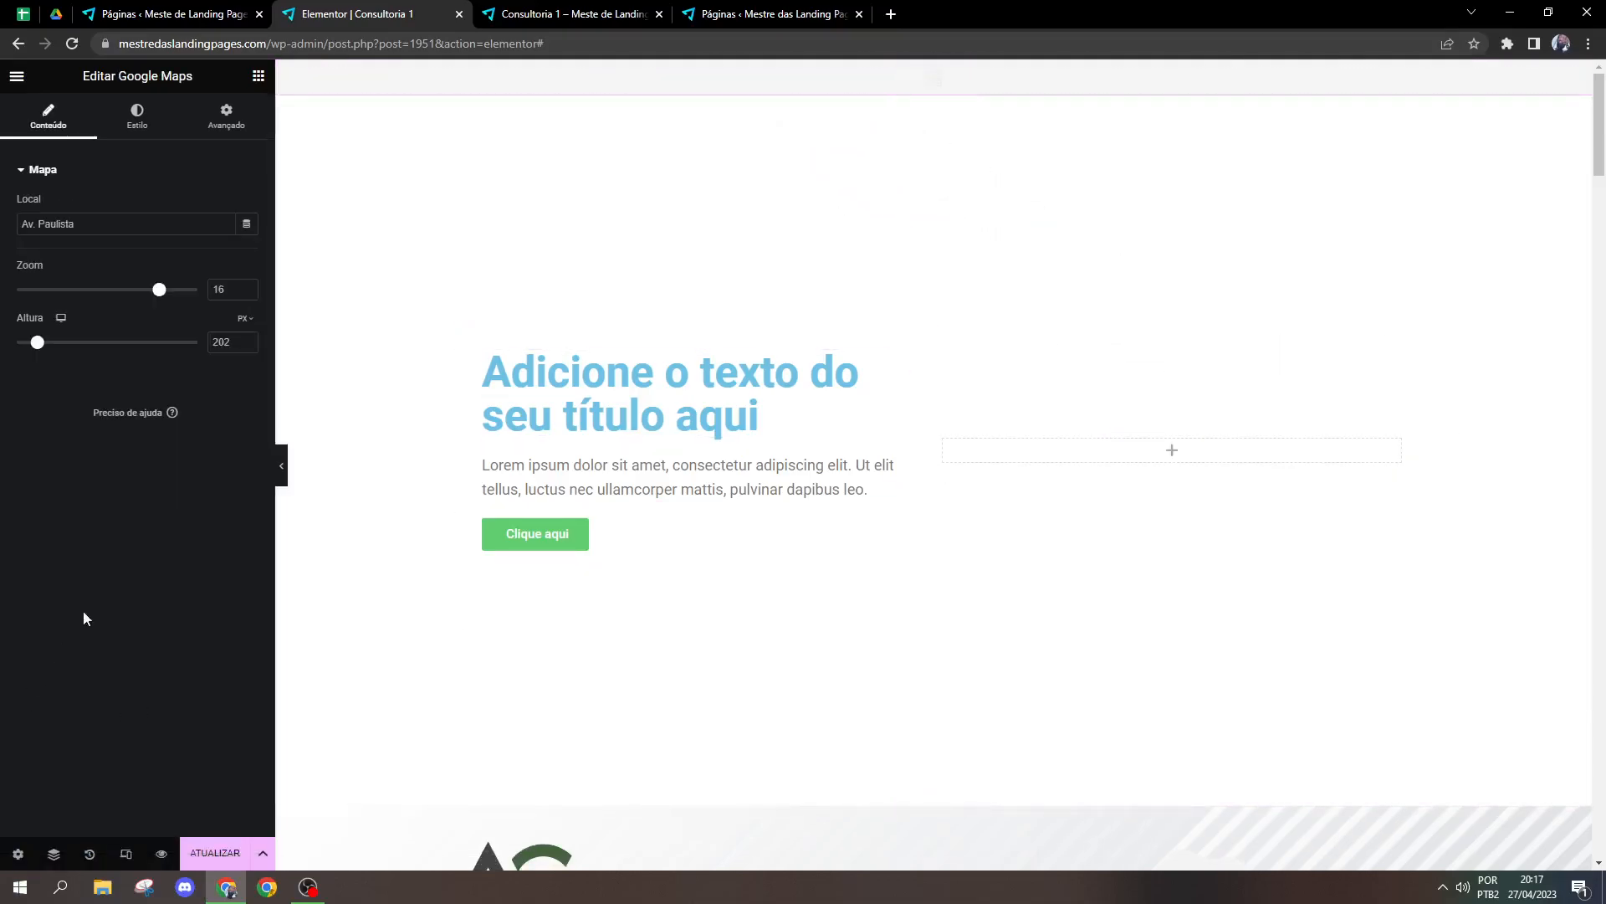
left_click(934, 70)
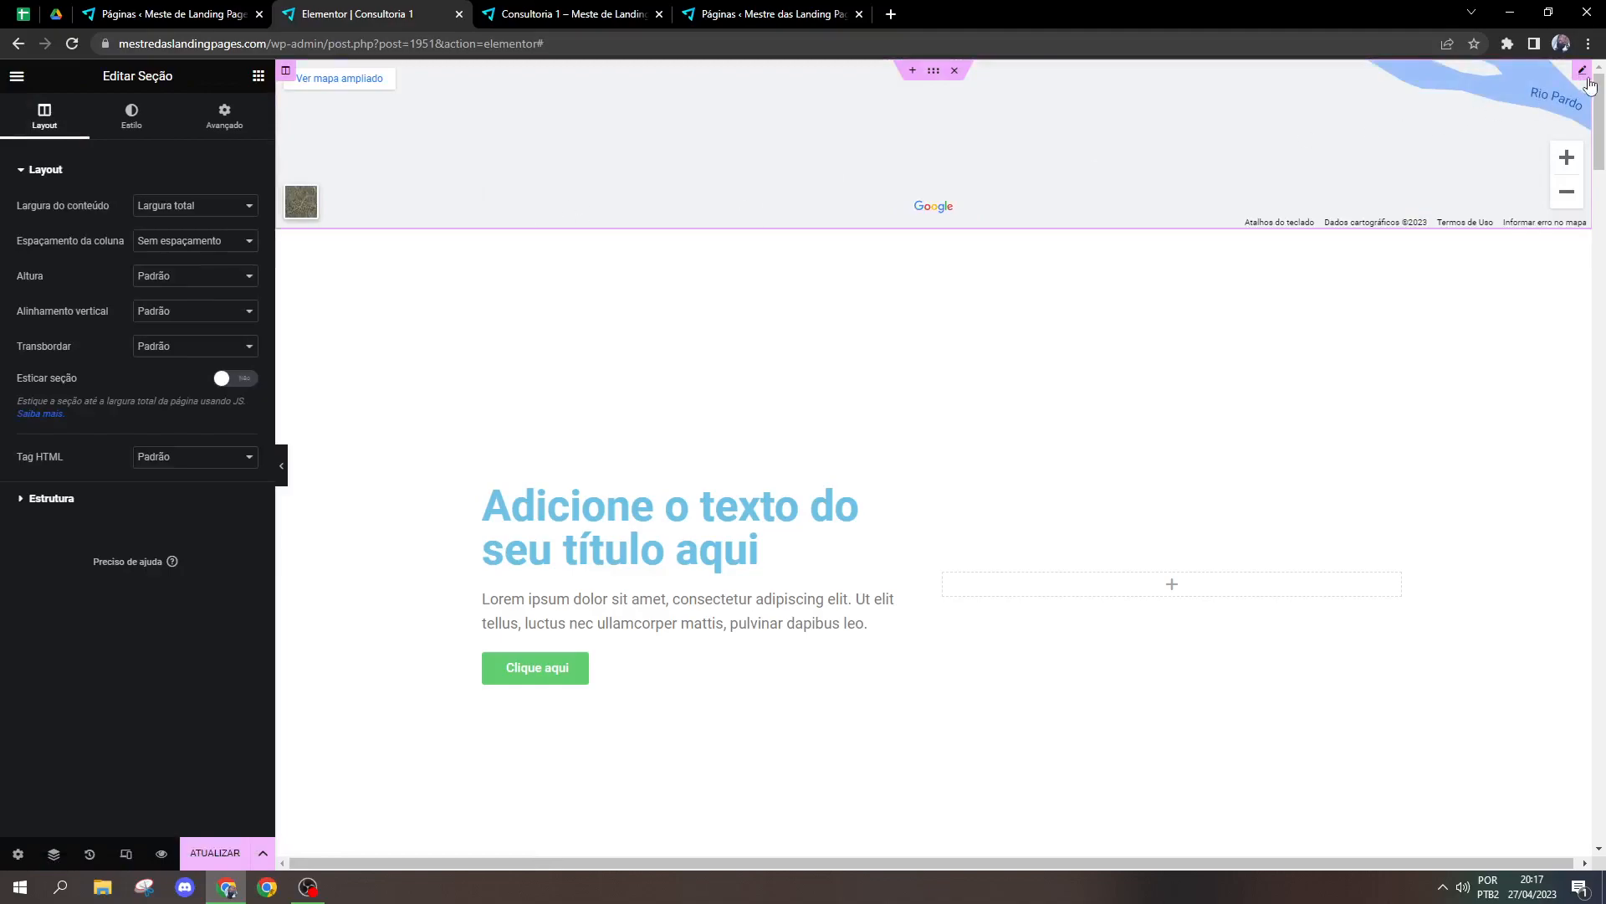
Step: Set the full-width map's zoom to 14 and its height to 293 px
left_click(1585, 77)
left_click_drag(160, 291, 140, 288)
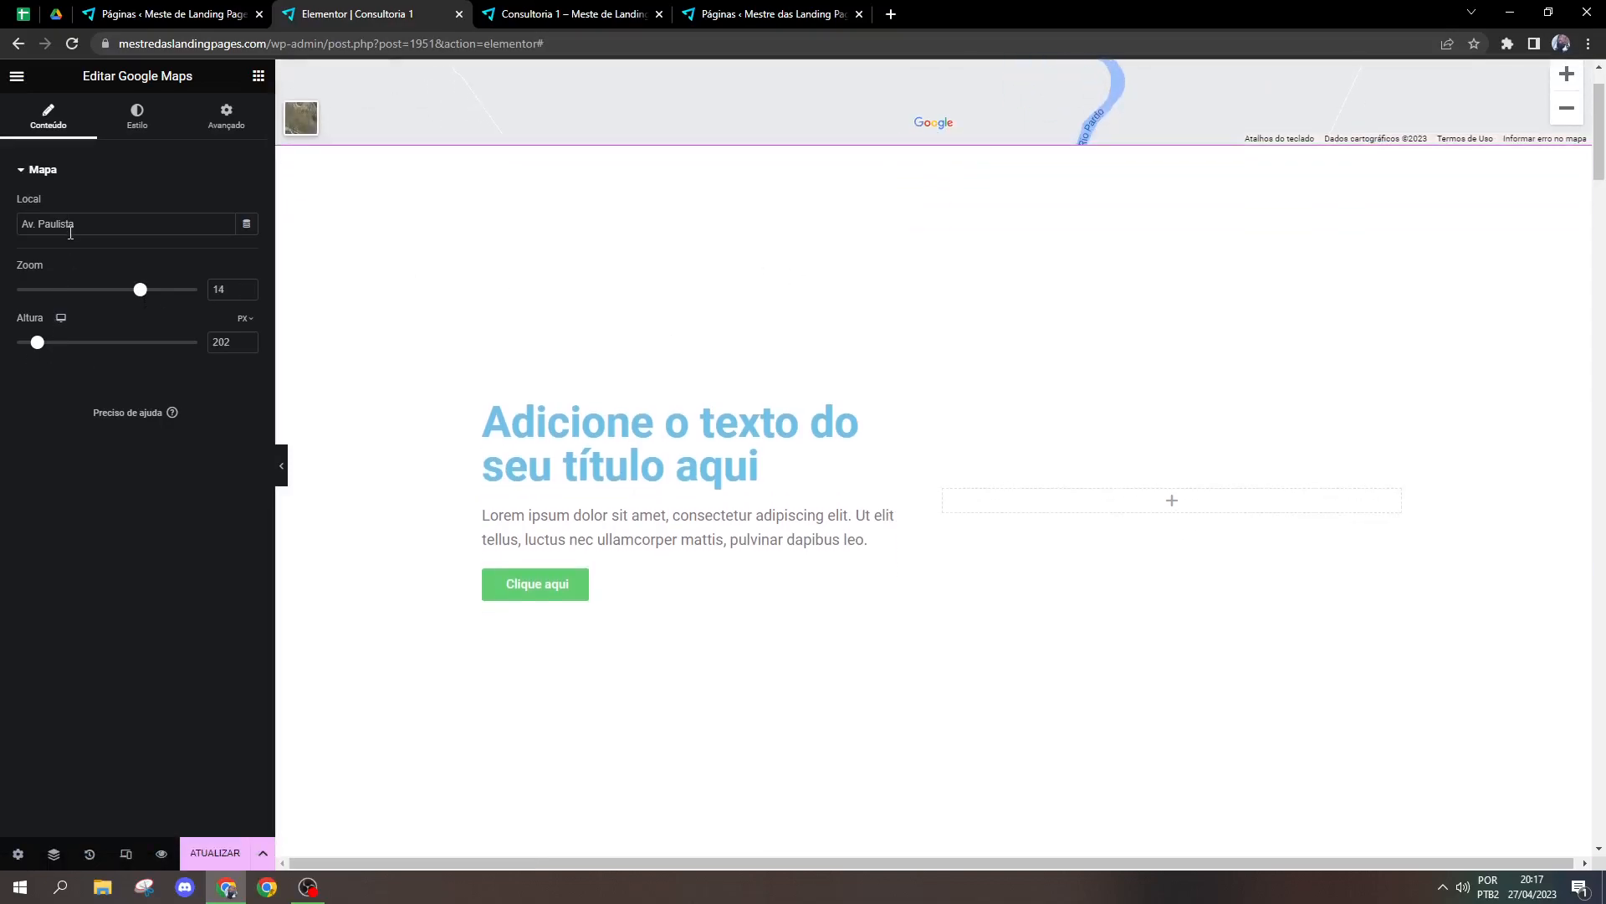
left_click_drag(33, 348, 49, 343)
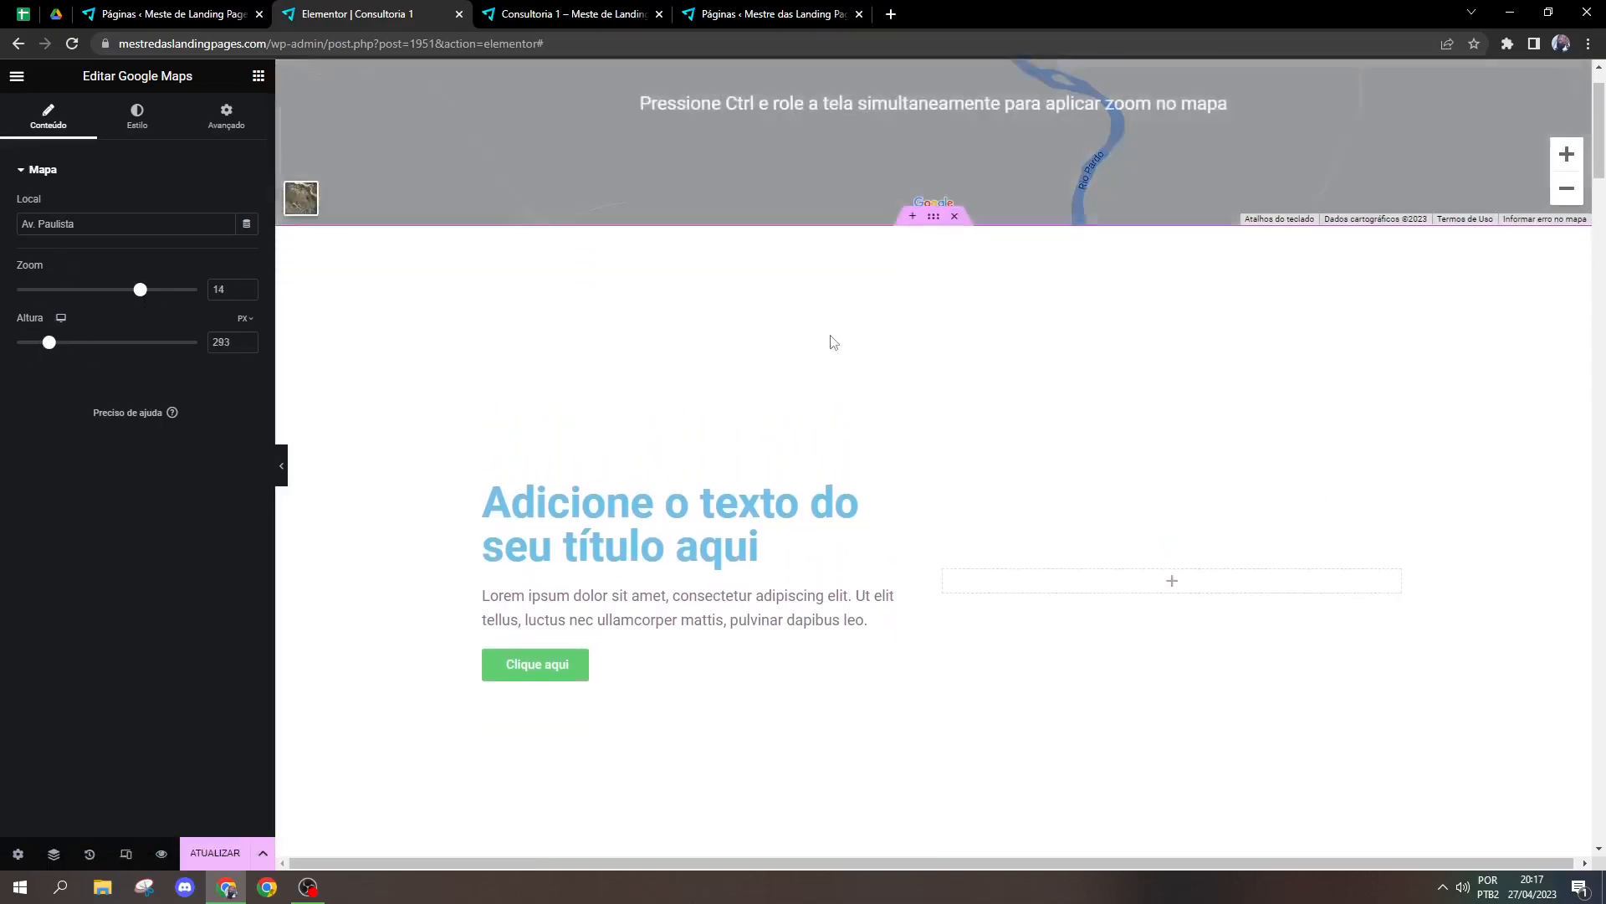
Step: Change the full-width map's location to London eye and switch the map to satellite view
left_click(936, 73)
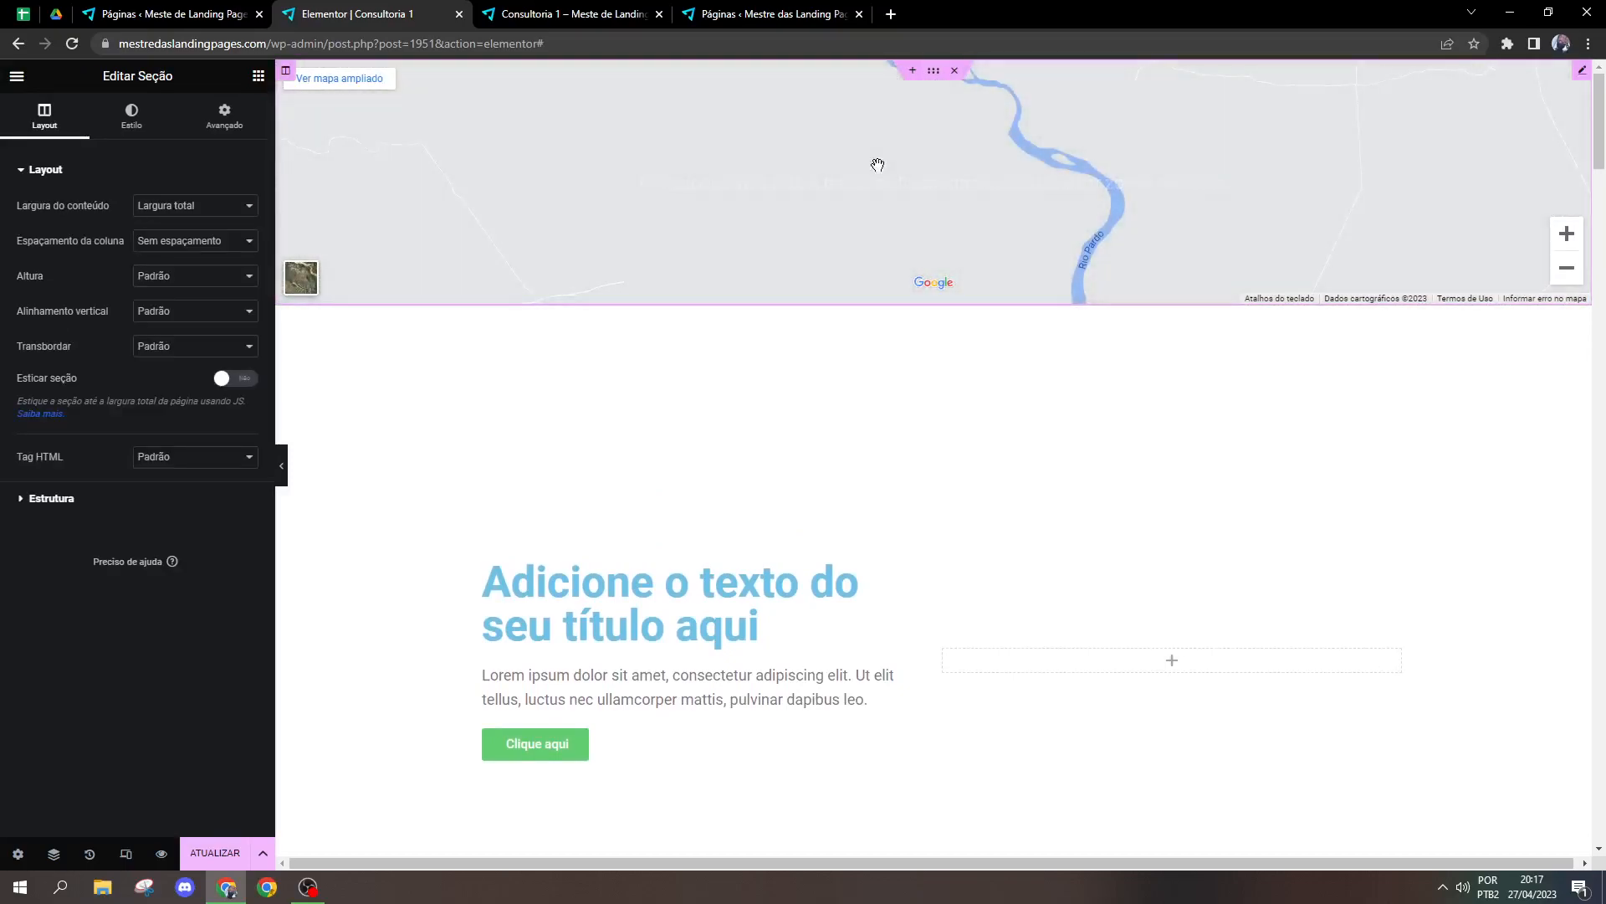
left_click(1582, 72)
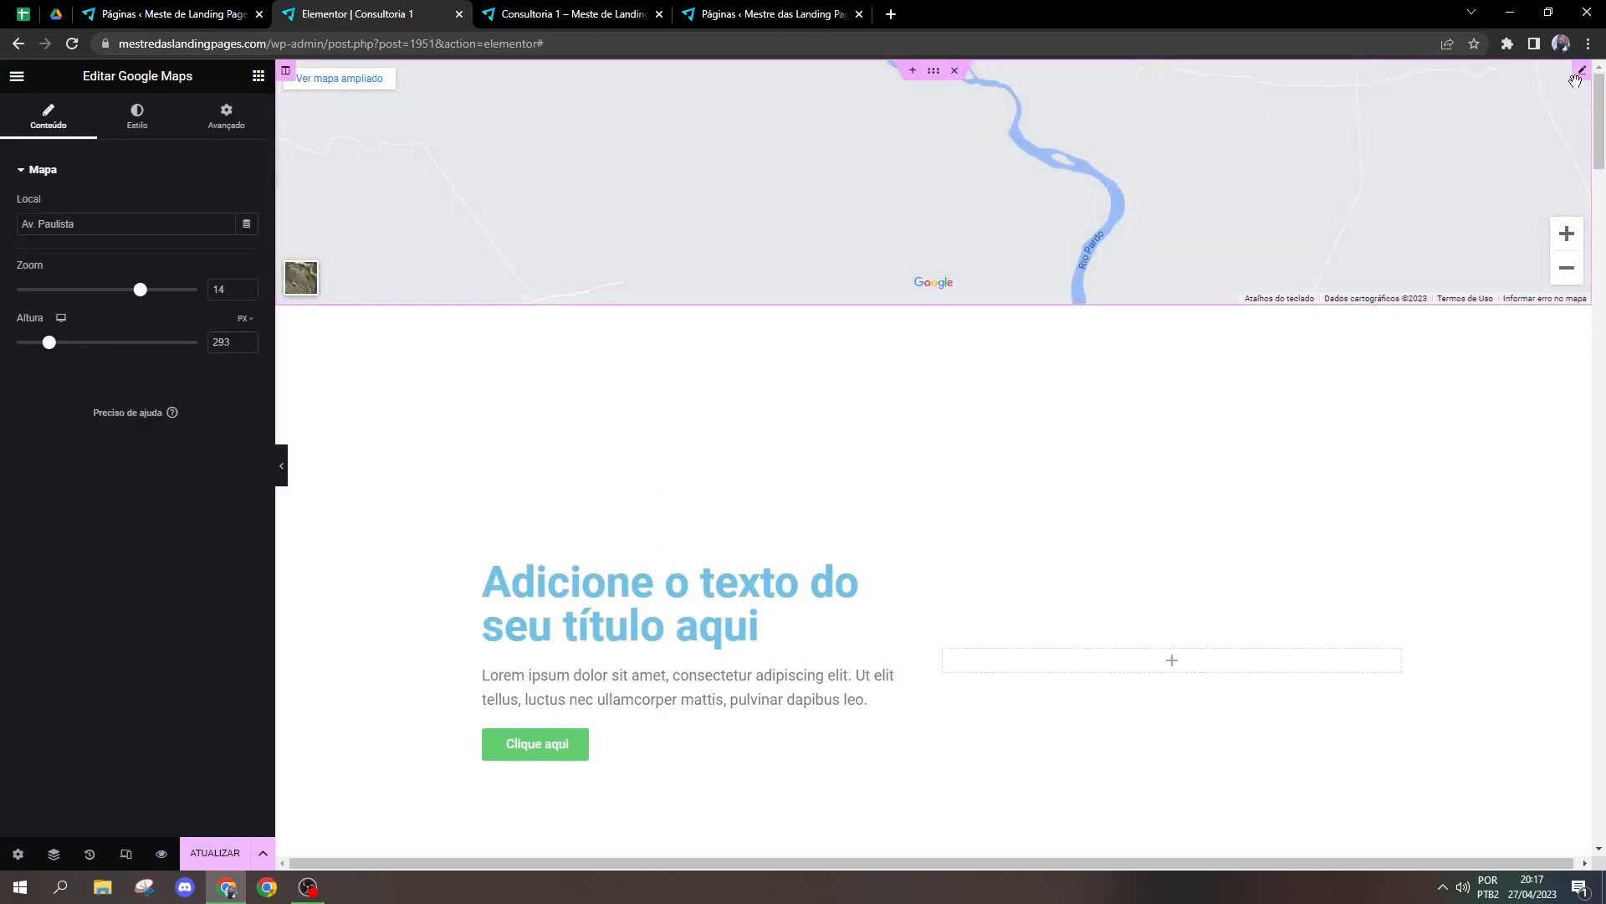
triple_click(207, 228)
type("Lon")
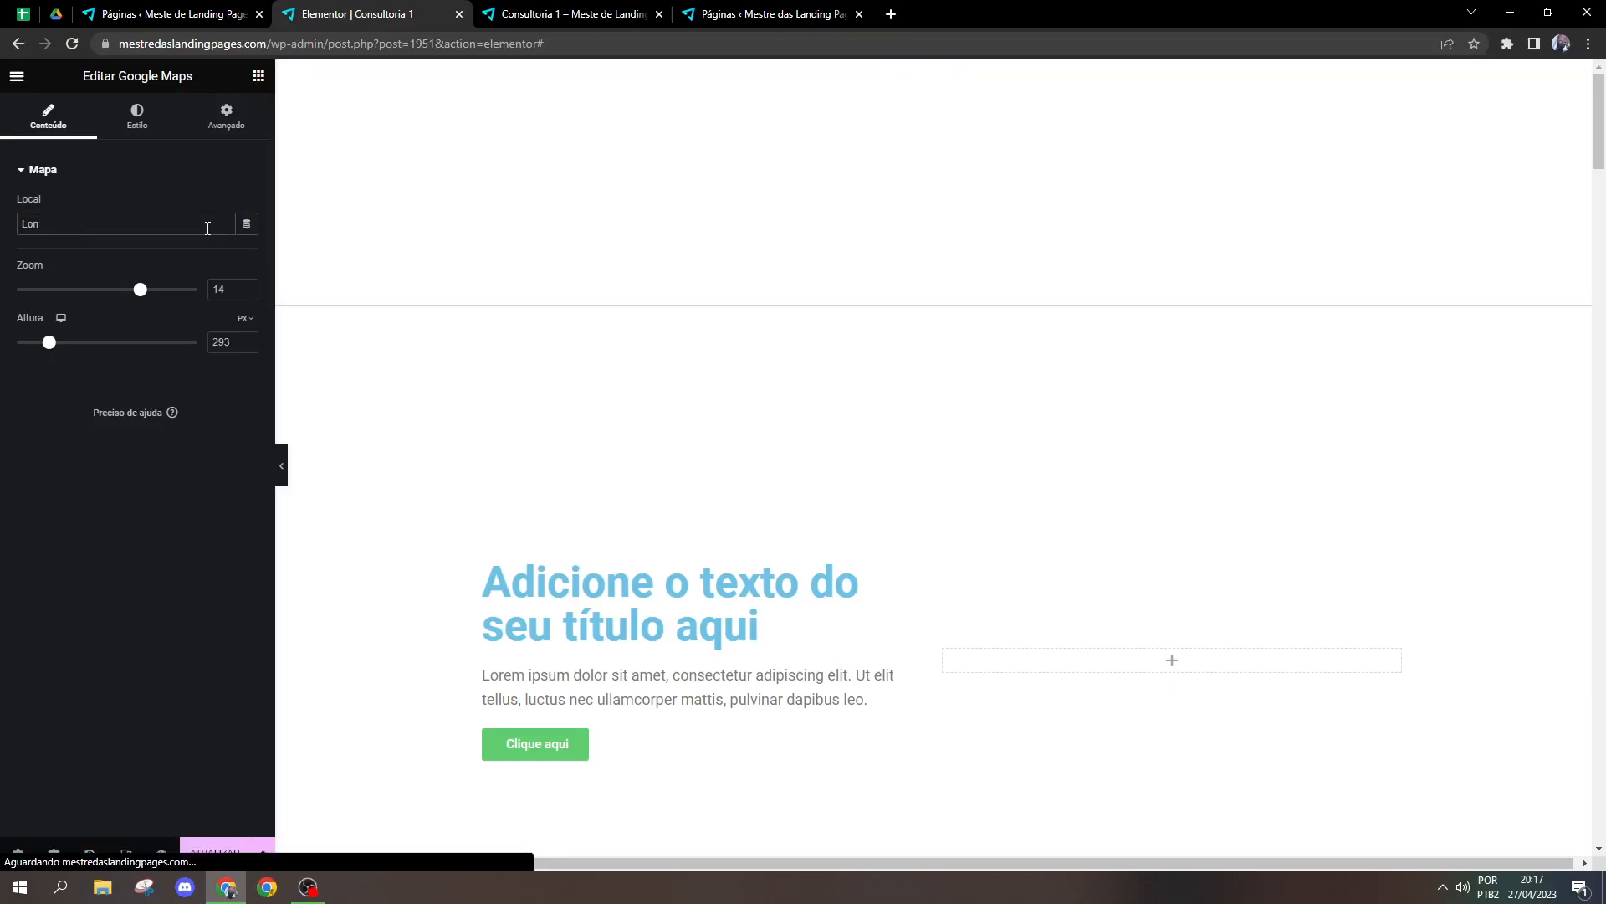
type("don eye")
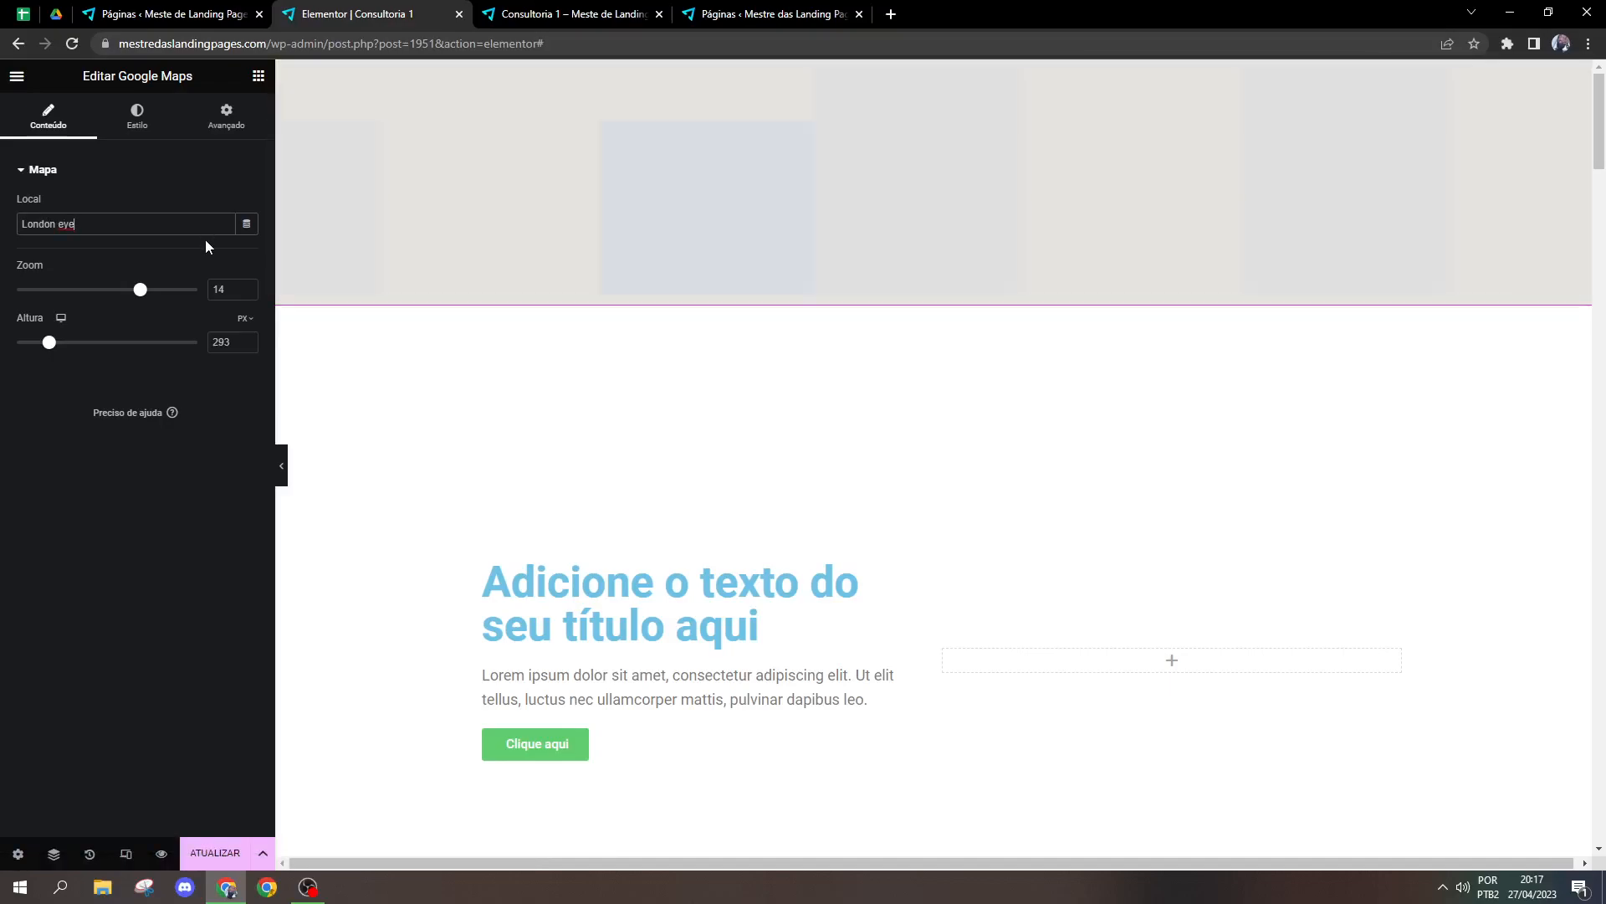
scroll(570, 277, "up", 2)
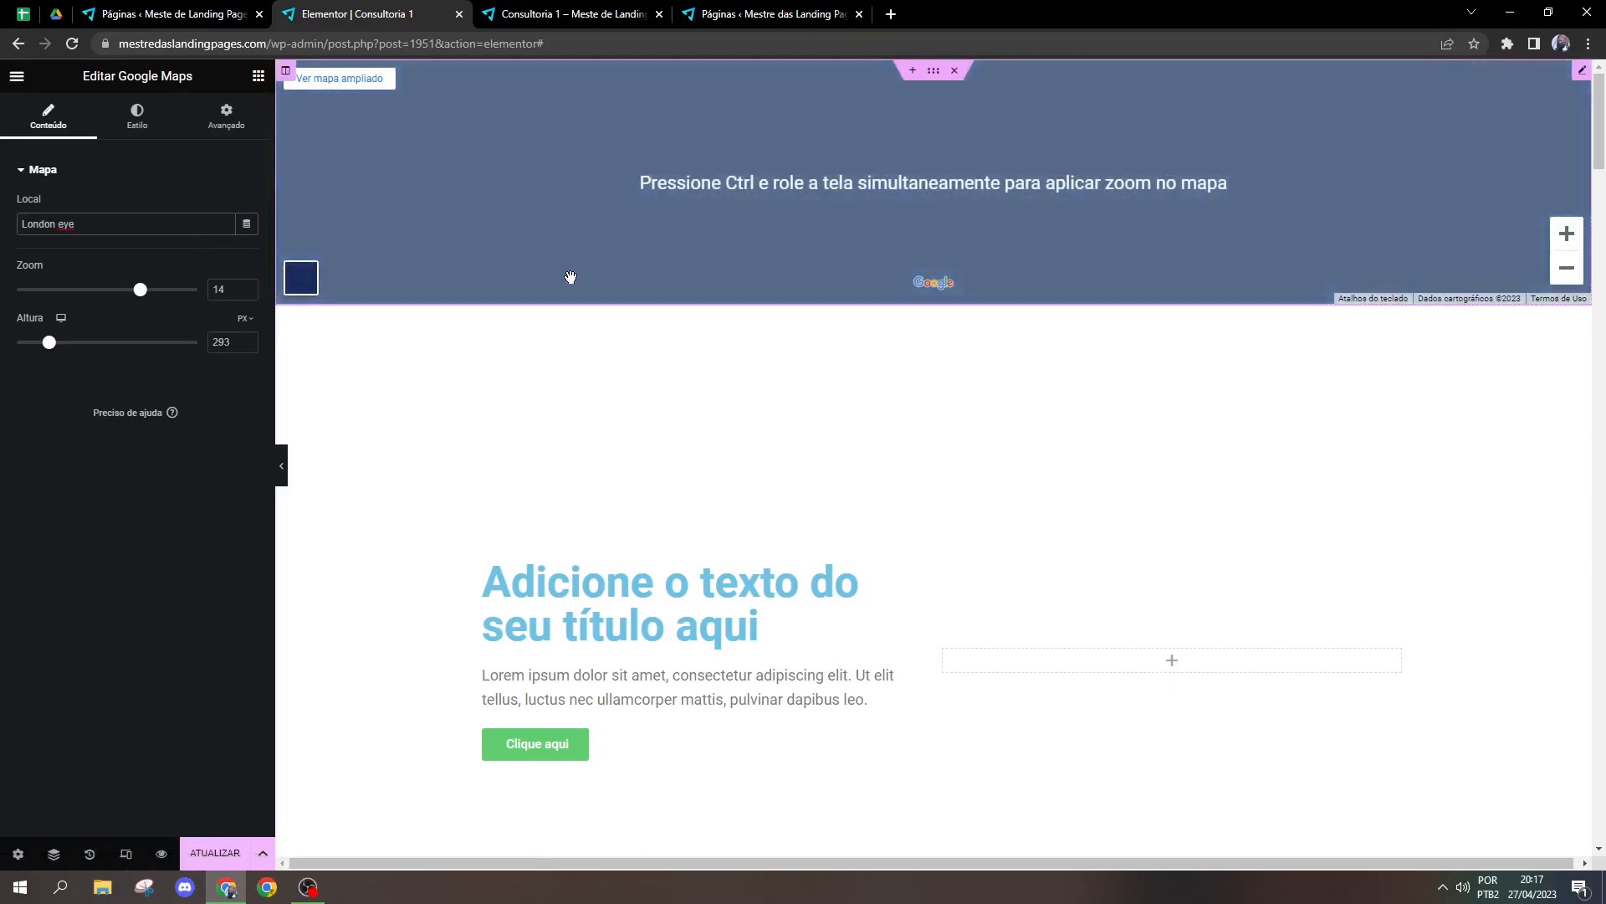
left_click(301, 277)
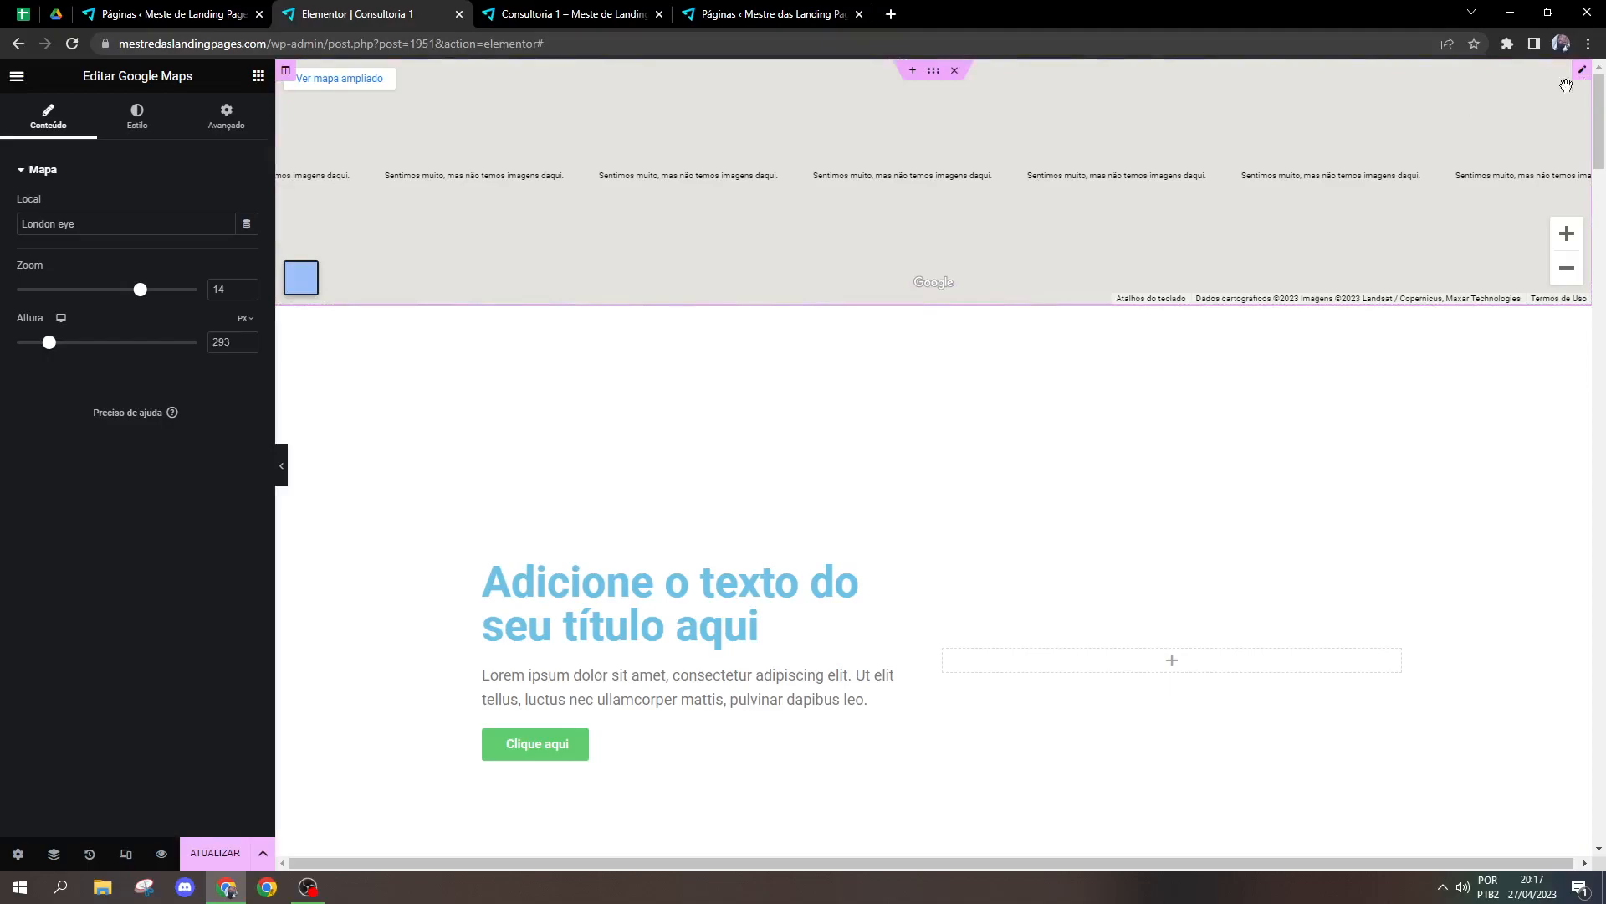
Step: Set the full-width map's location to Av. paulista
left_click(109, 219)
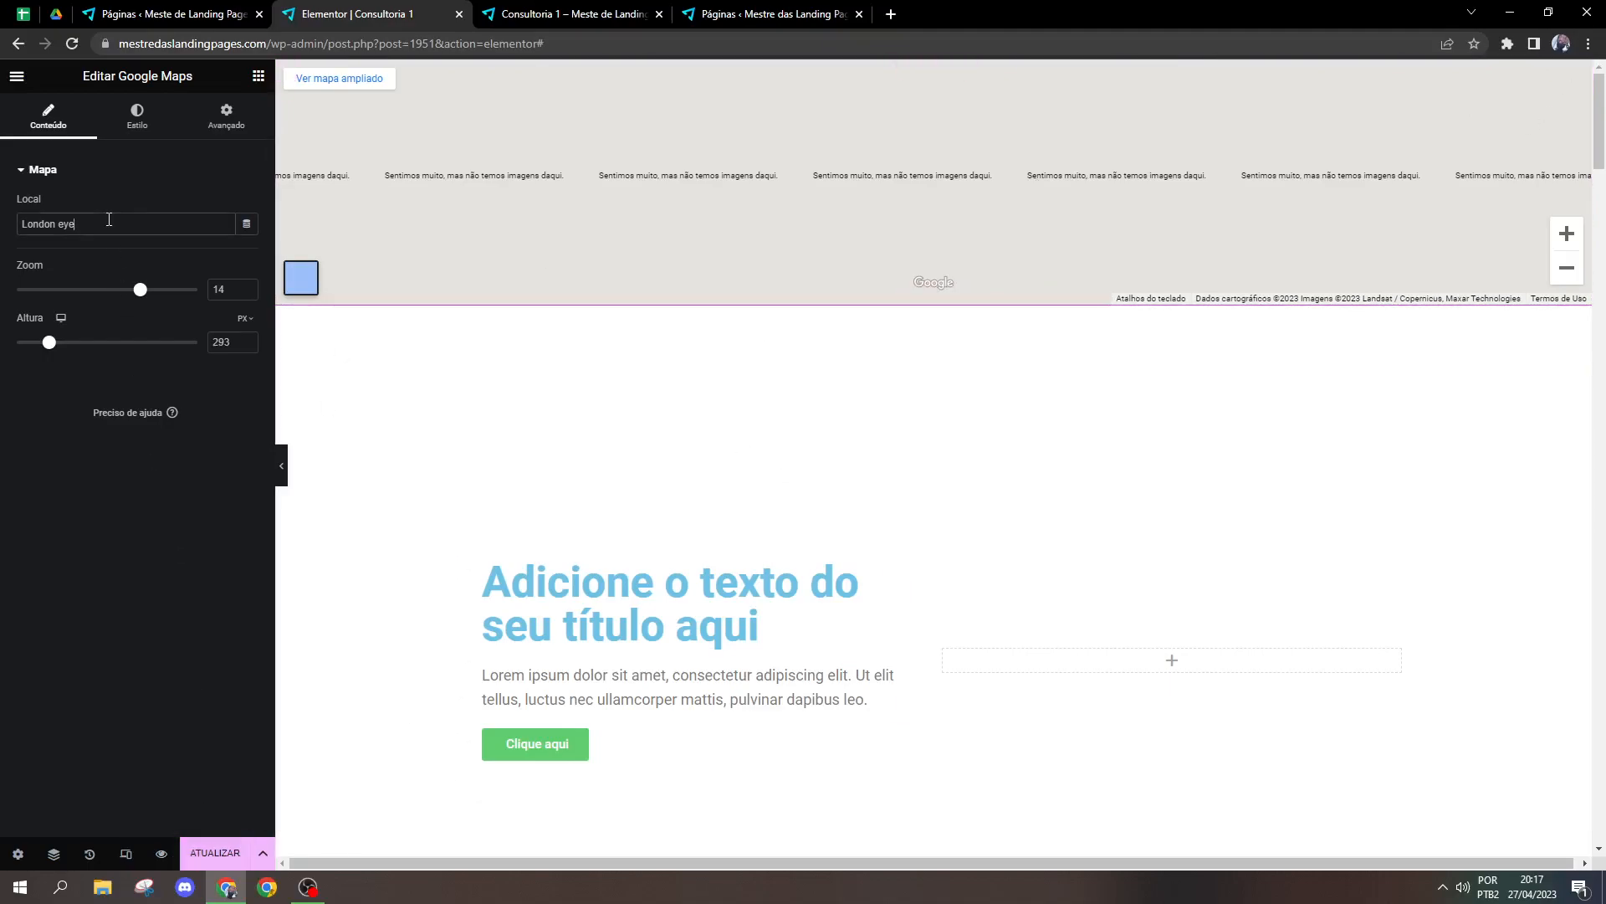
key("ctrl+a")
type("Av")
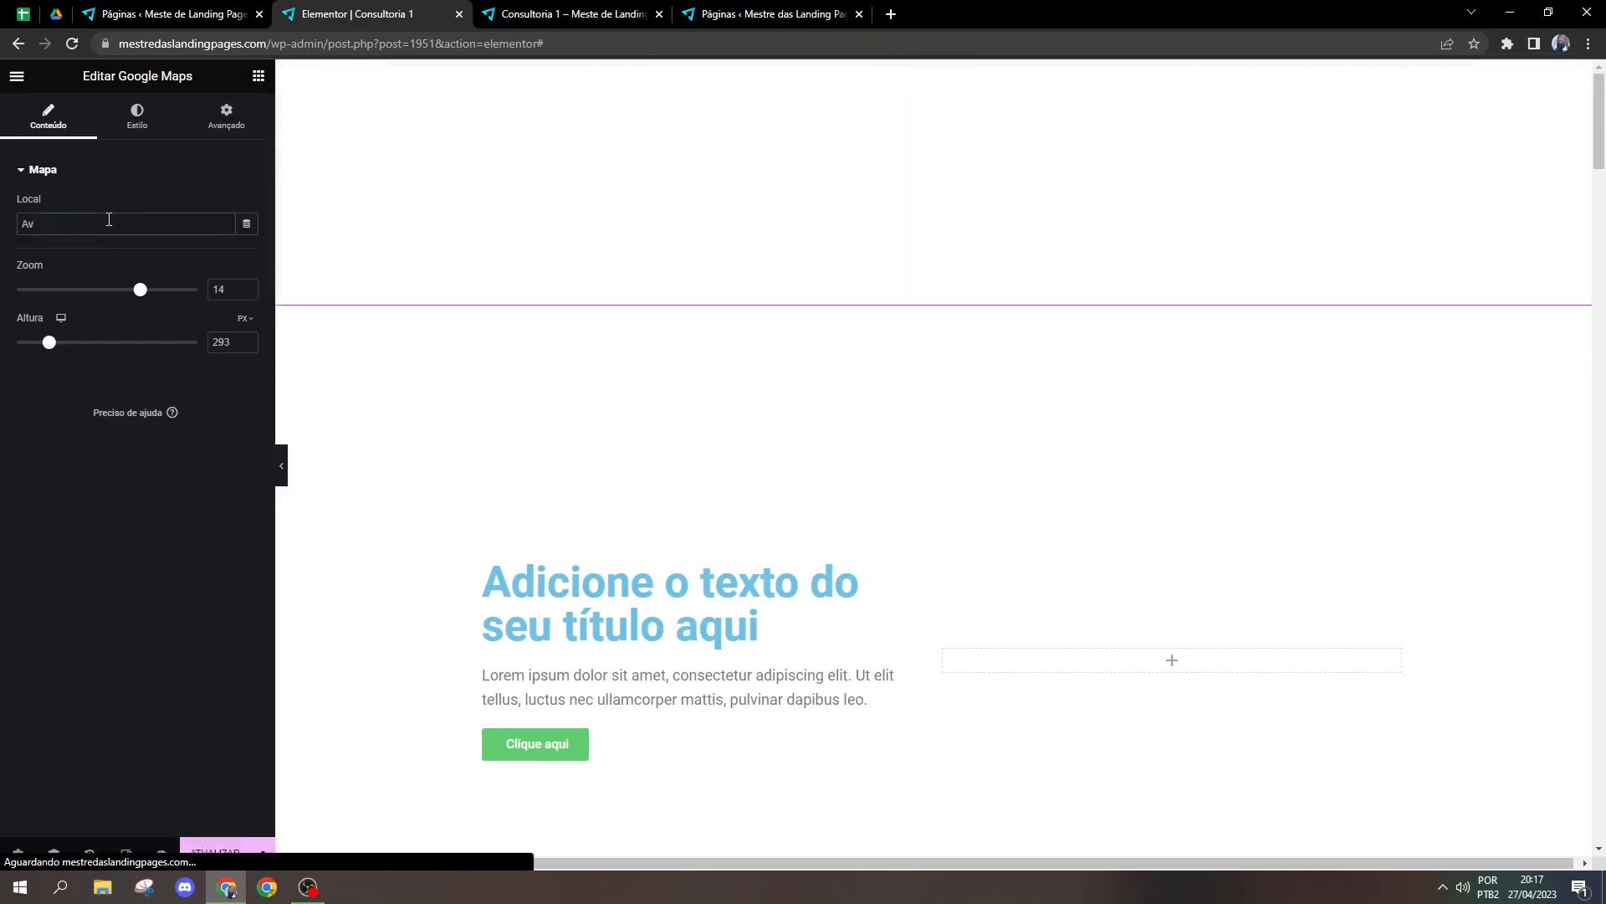
type(". paulista")
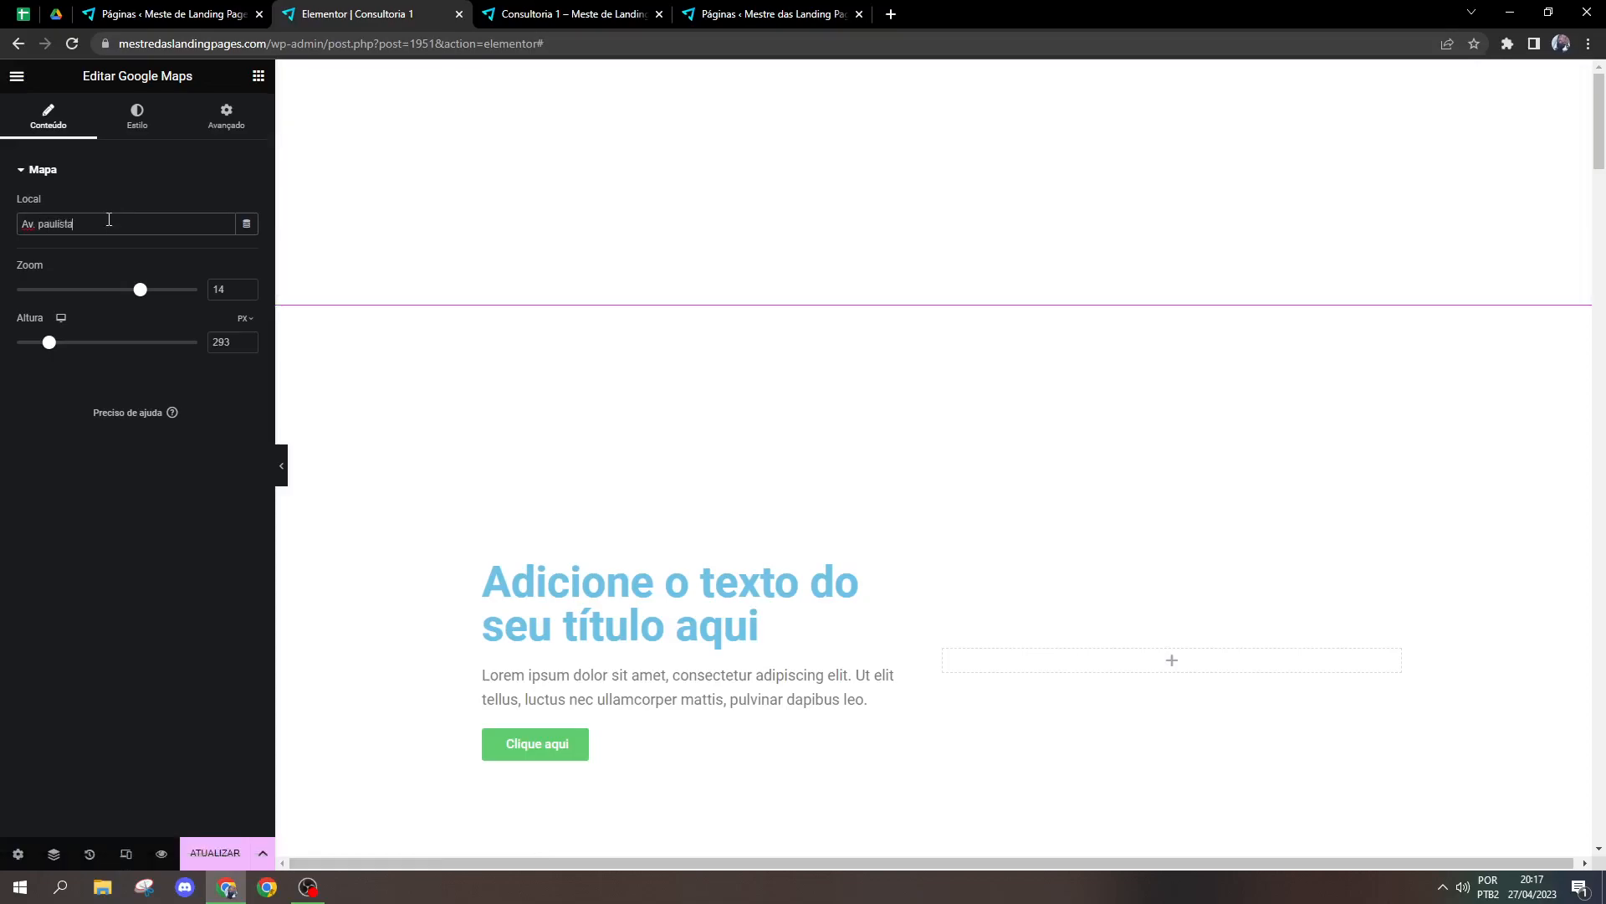
Step: Save the page changes and reload the Elementor editor
left_click(200, 853)
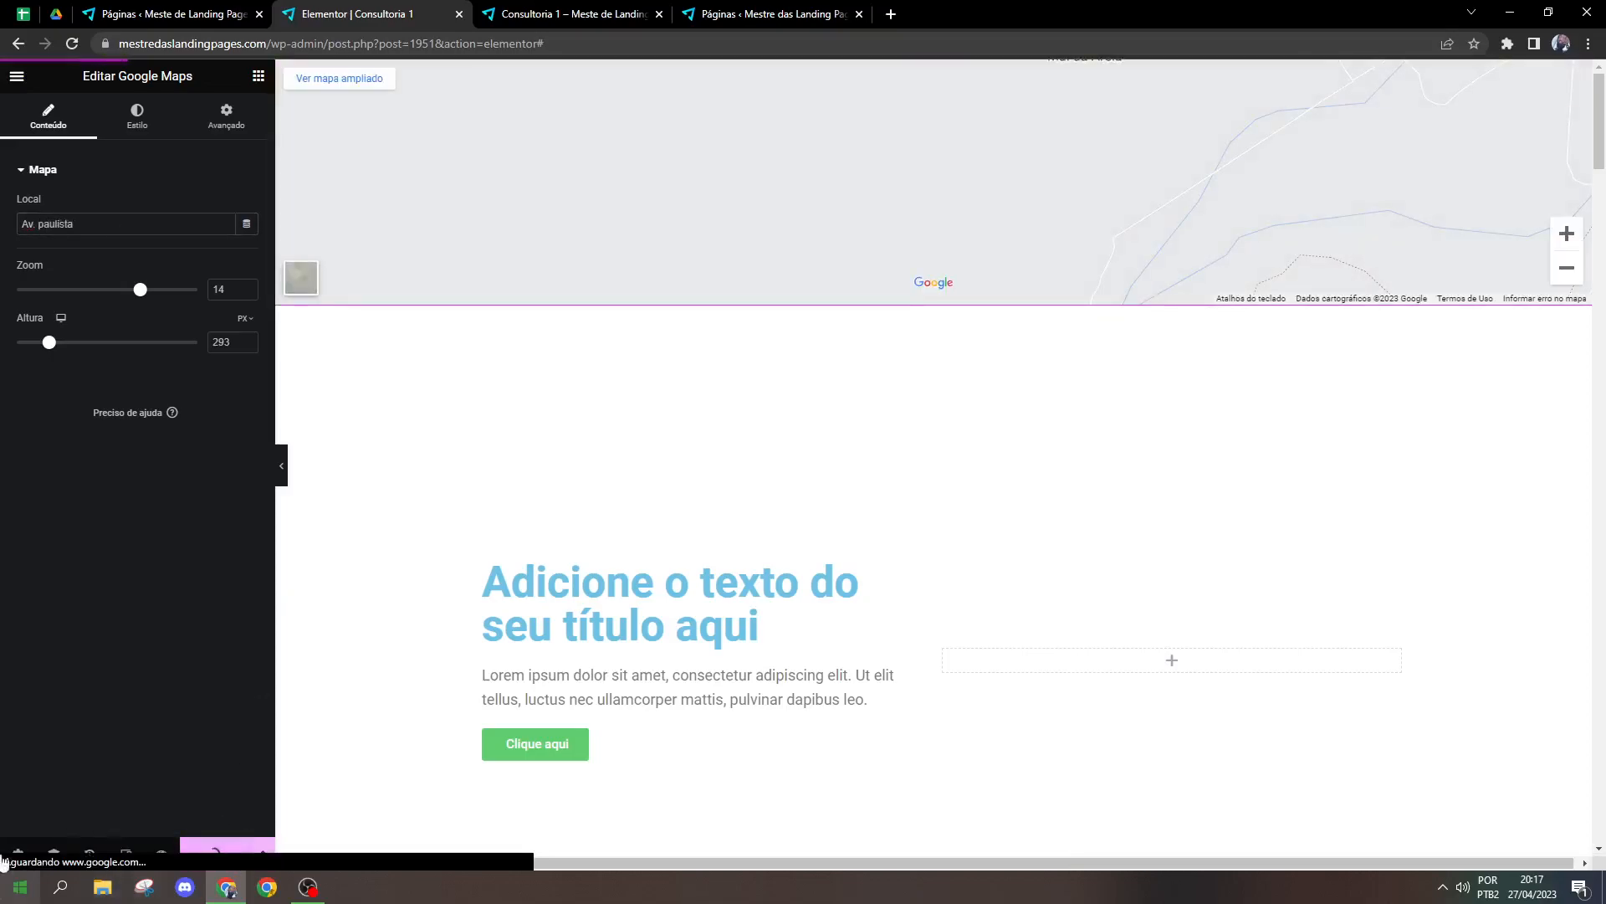
left_click(75, 47)
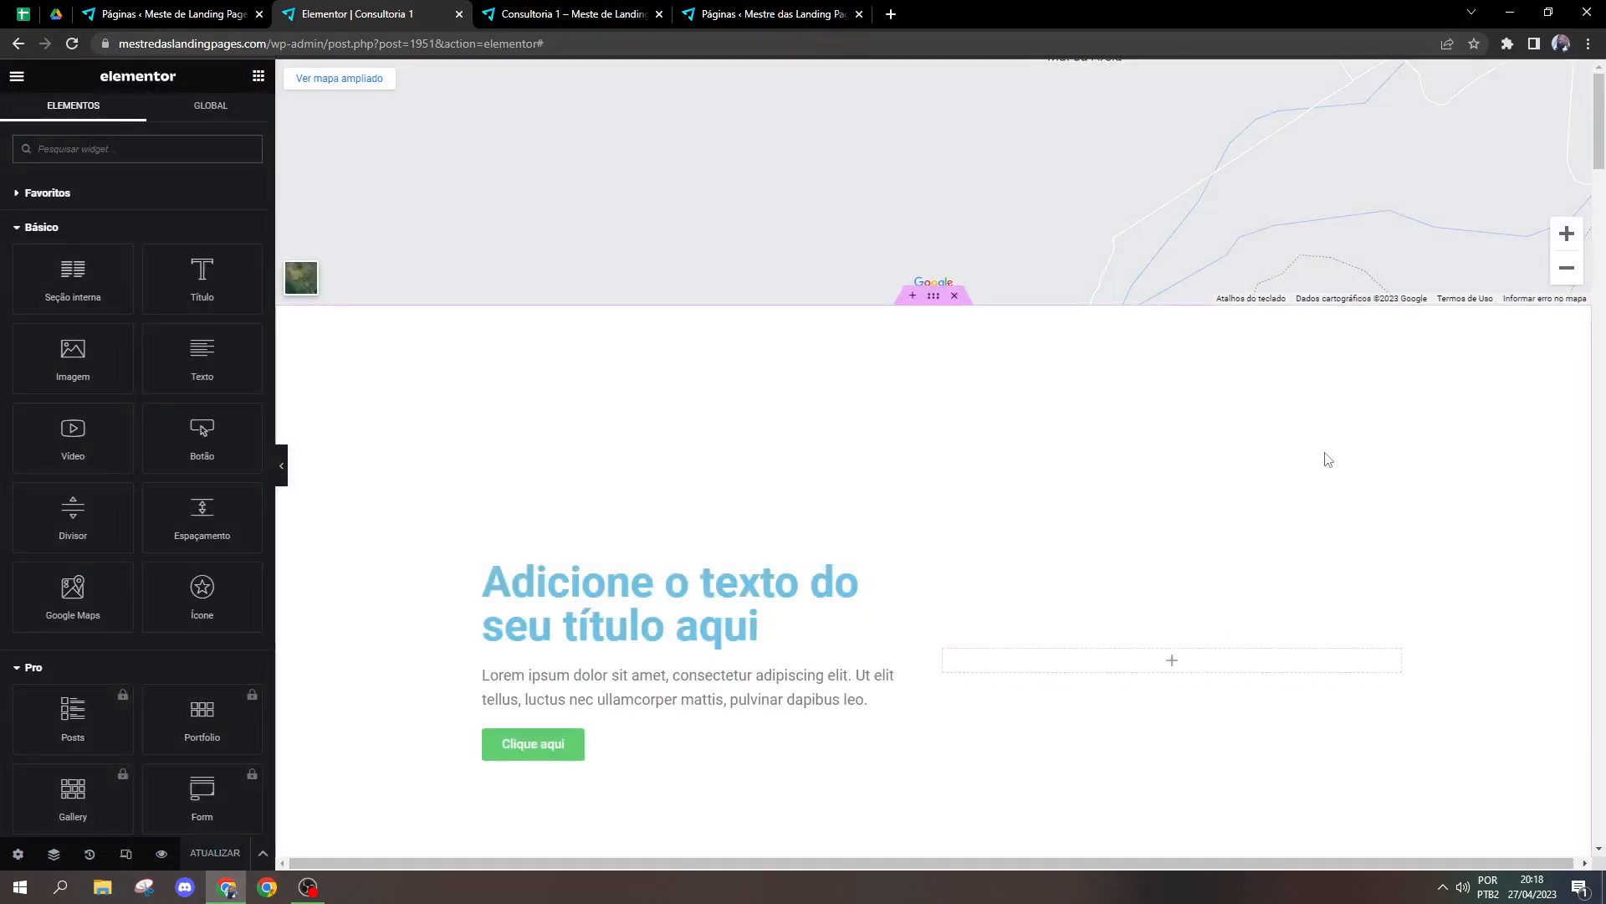
Step: Reopen the Google Maps widget's settings and view the page with the editing panel hidden
left_click(1582, 72)
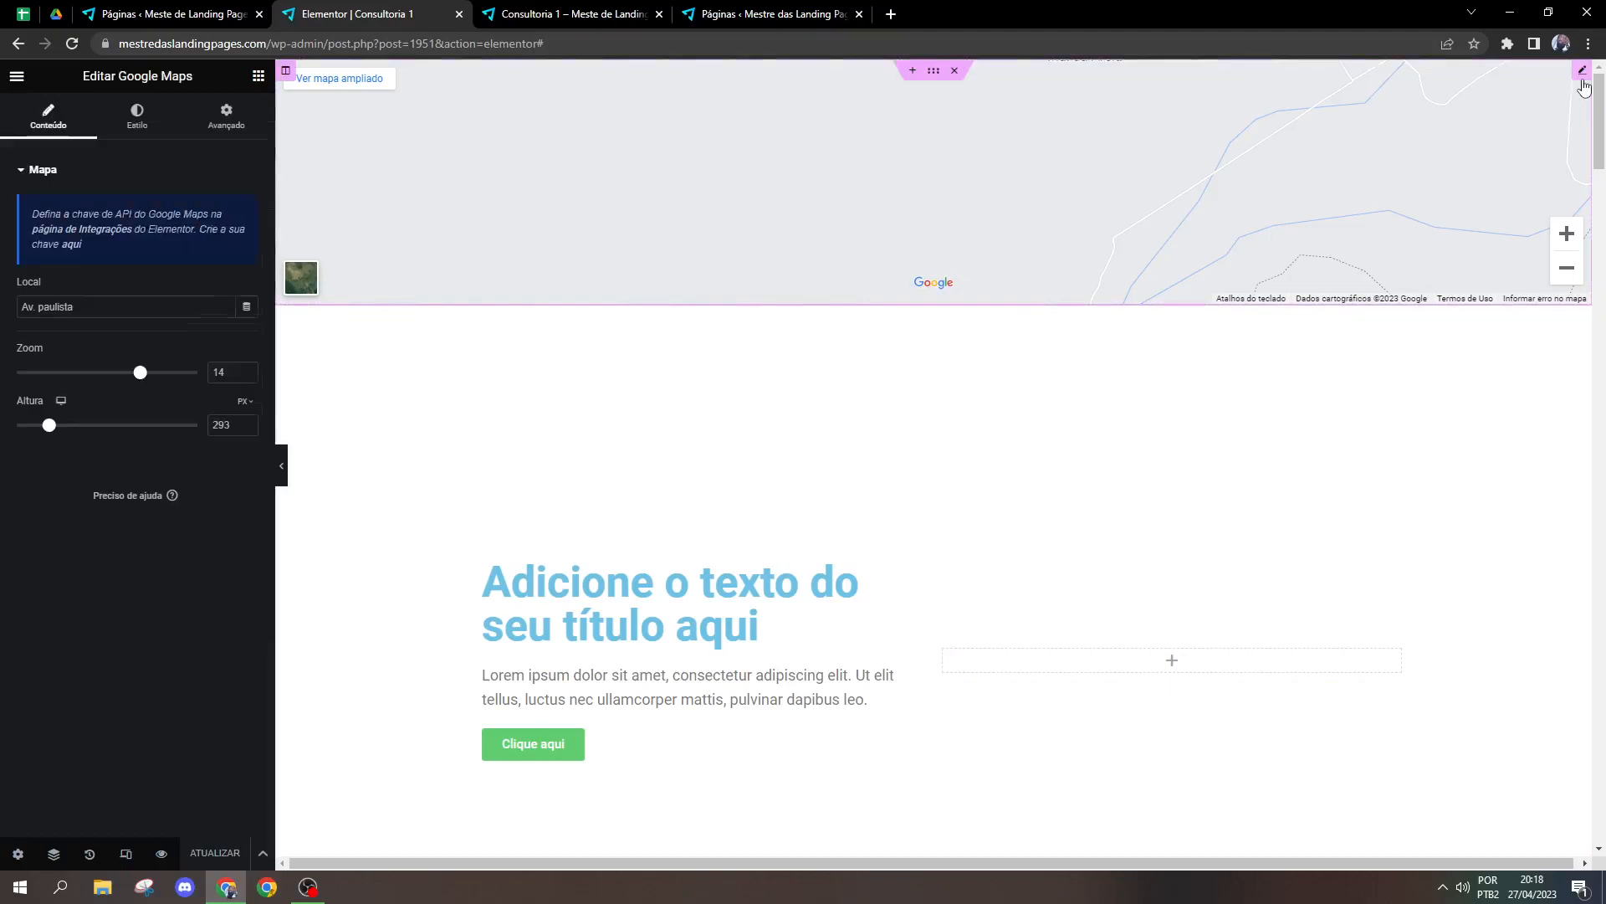
left_click(282, 469)
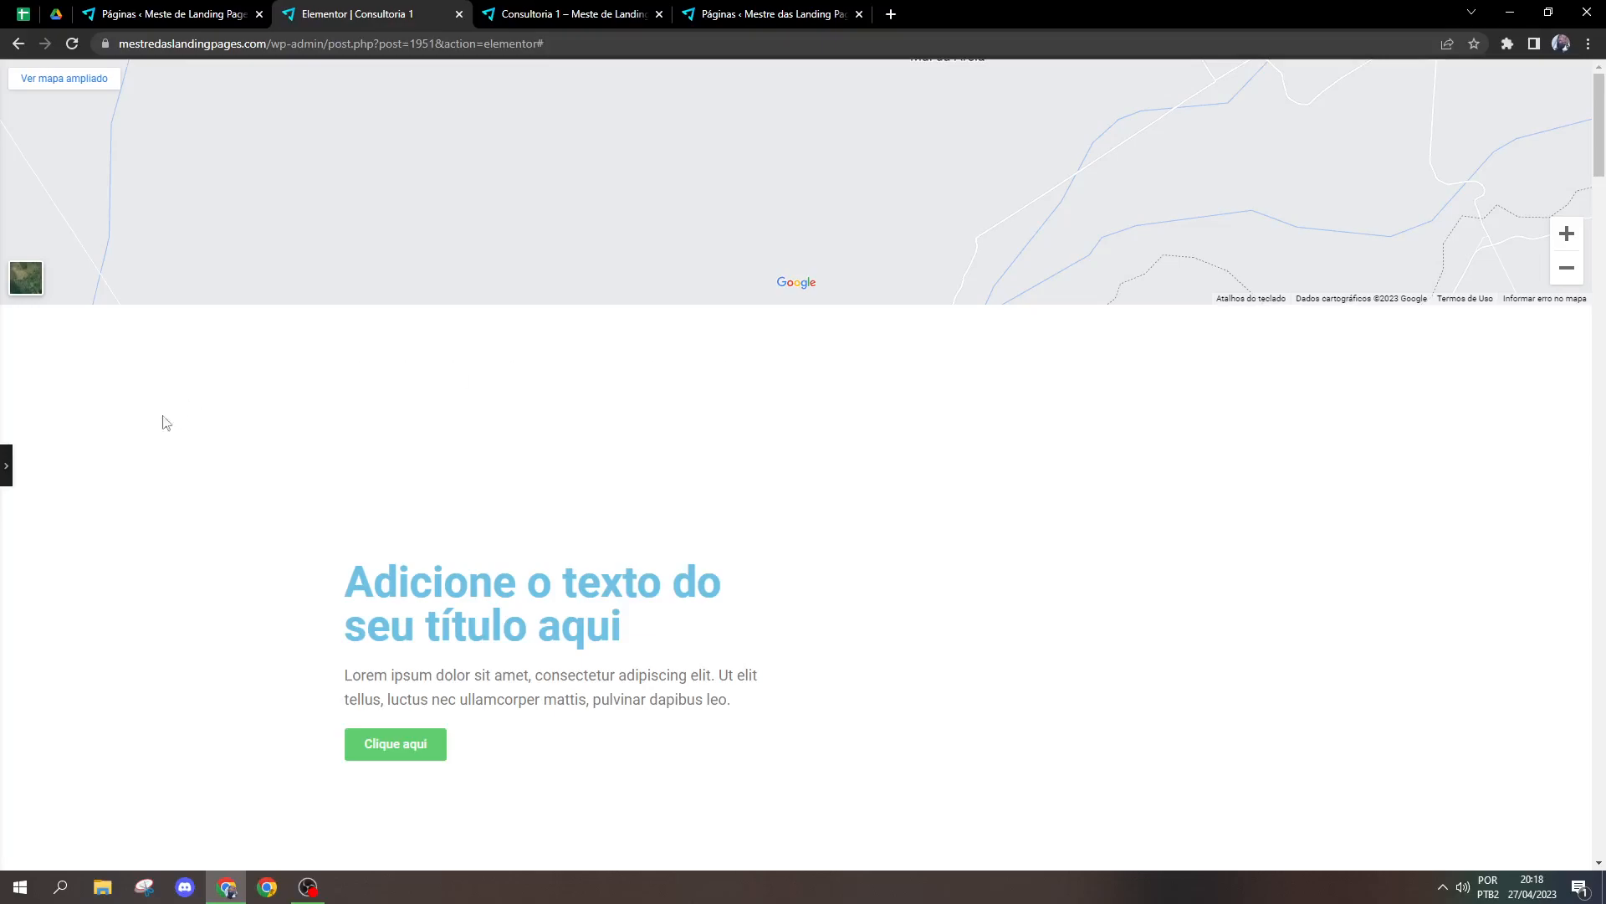
left_click(7, 465)
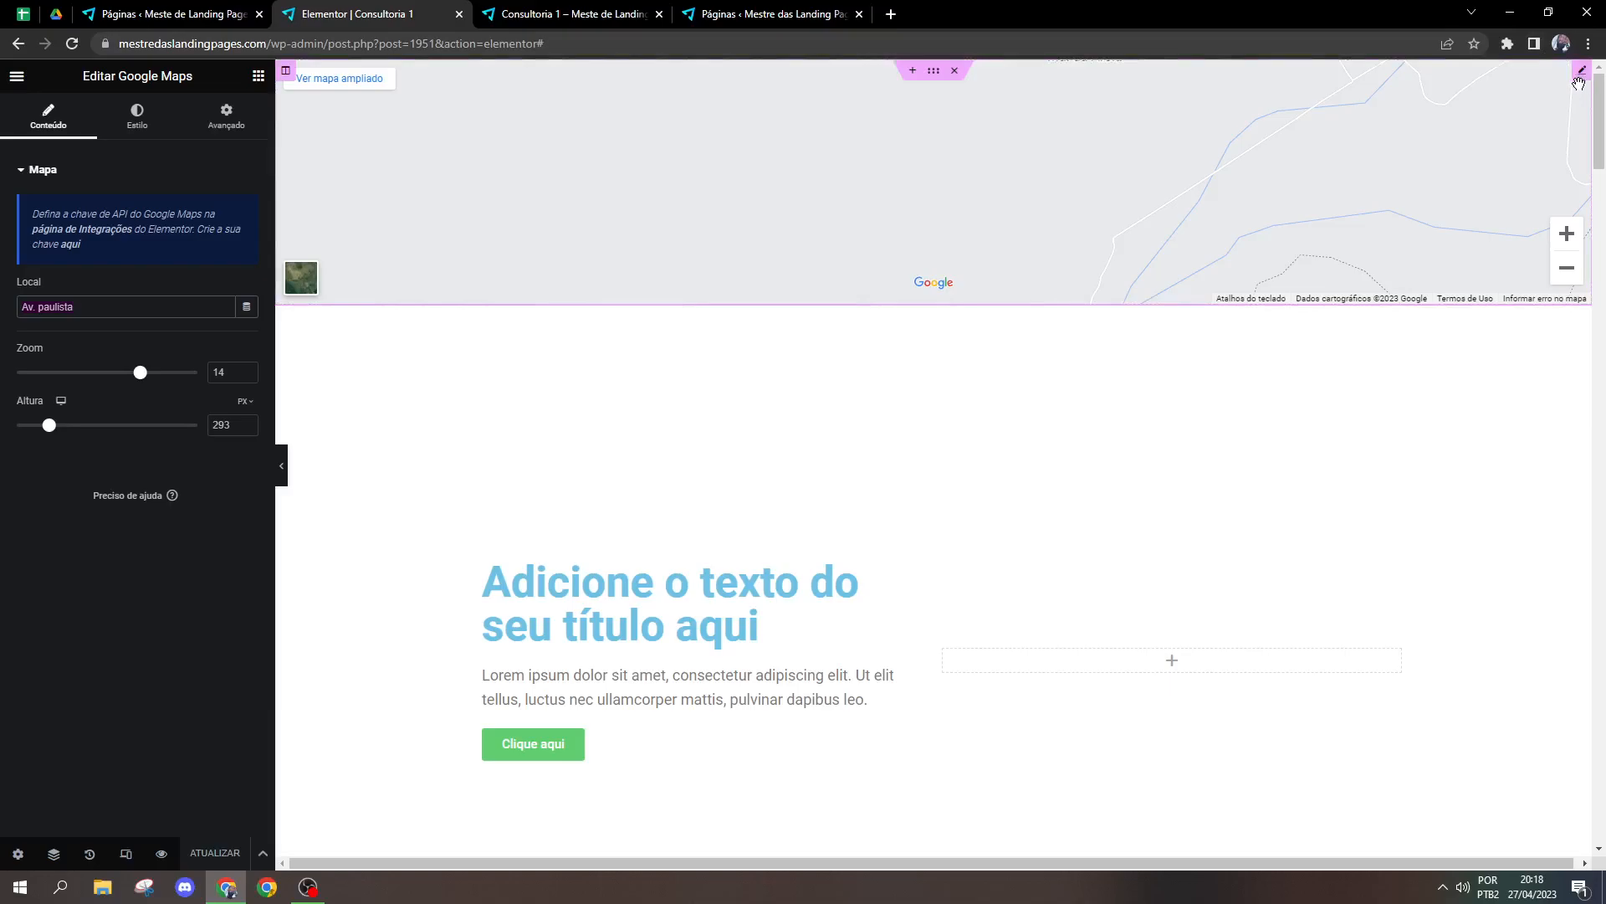
Step: Move the Google Maps widget back into the empty column beside the title and set its height to 371 px
left_click_drag(1579, 82, 1140, 422)
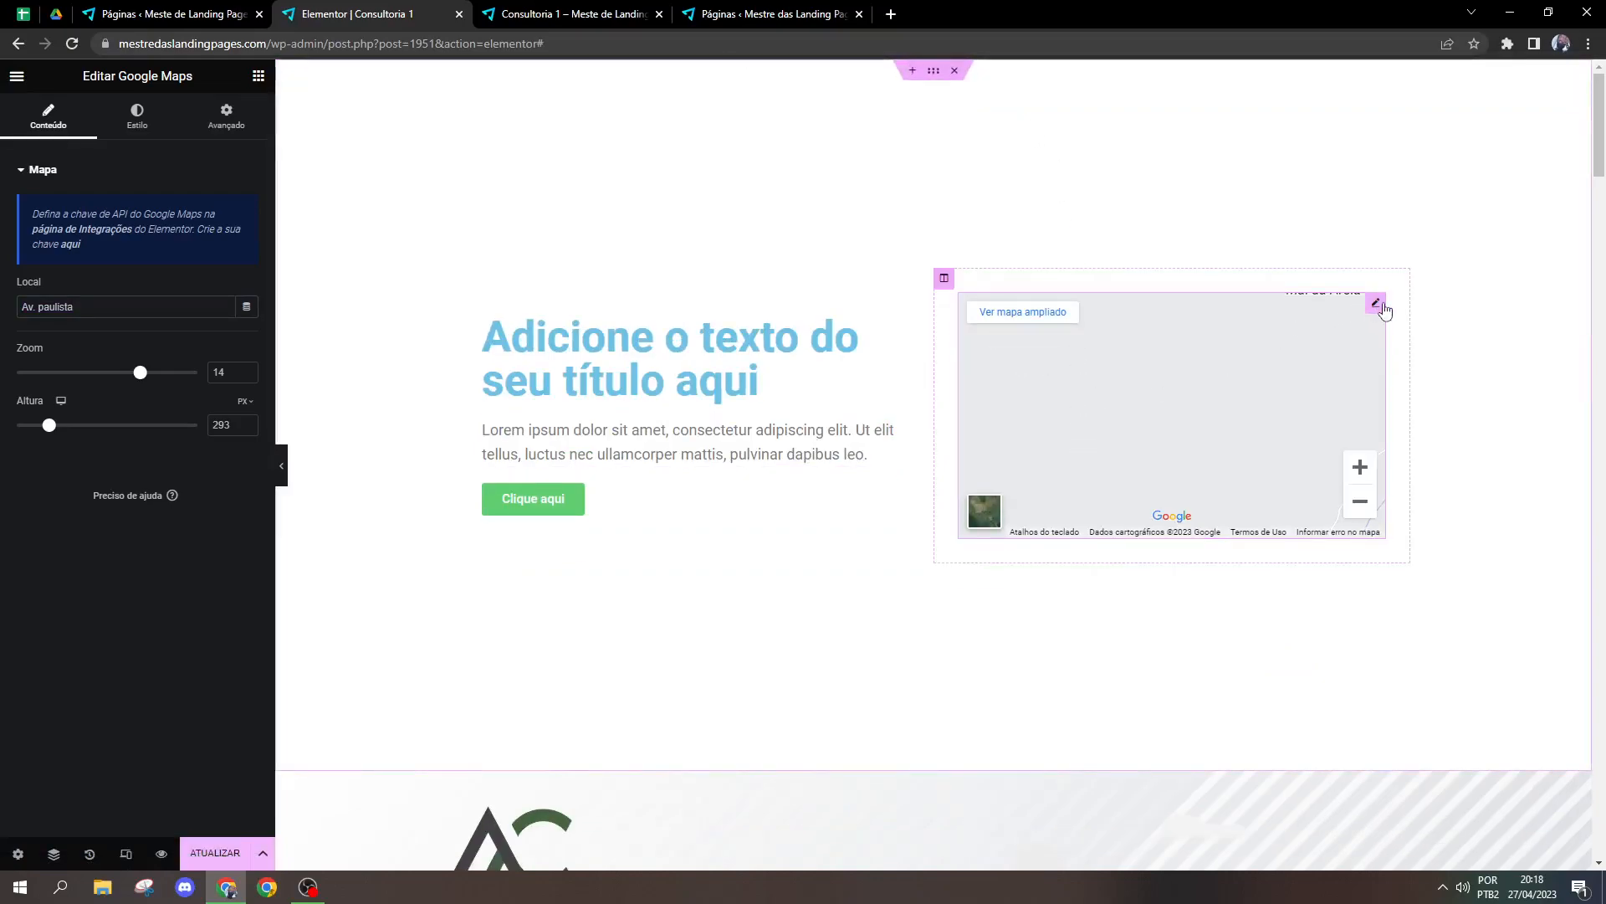
left_click_drag(49, 425, 57, 429)
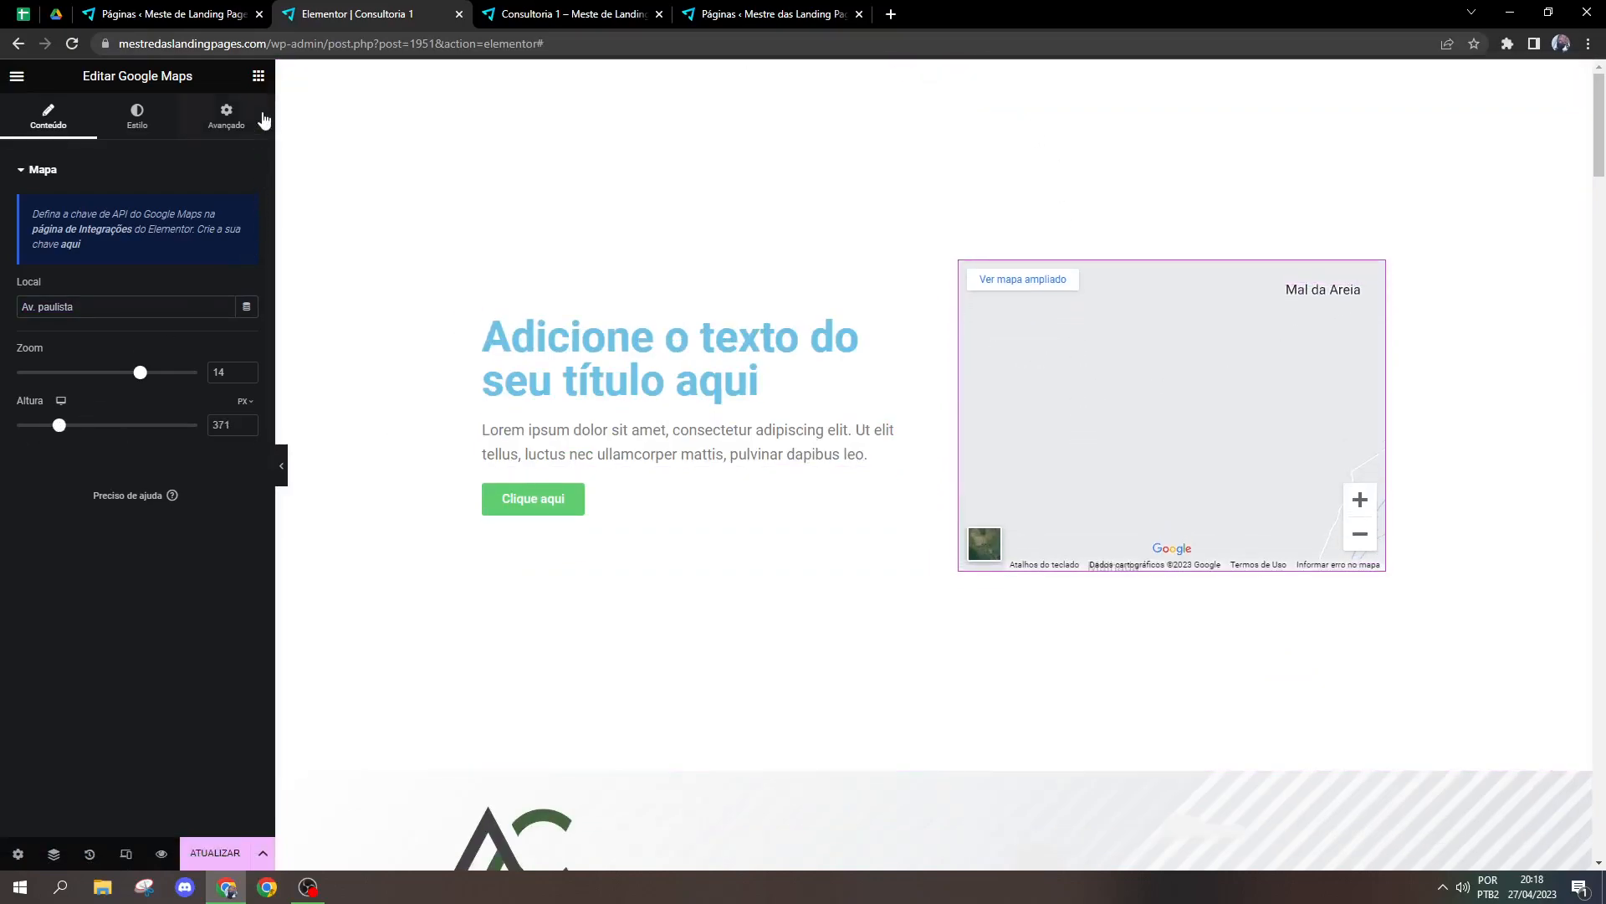
Step: Collapse the Pro category in the widget list and look through the Geral widgets
left_click(259, 75)
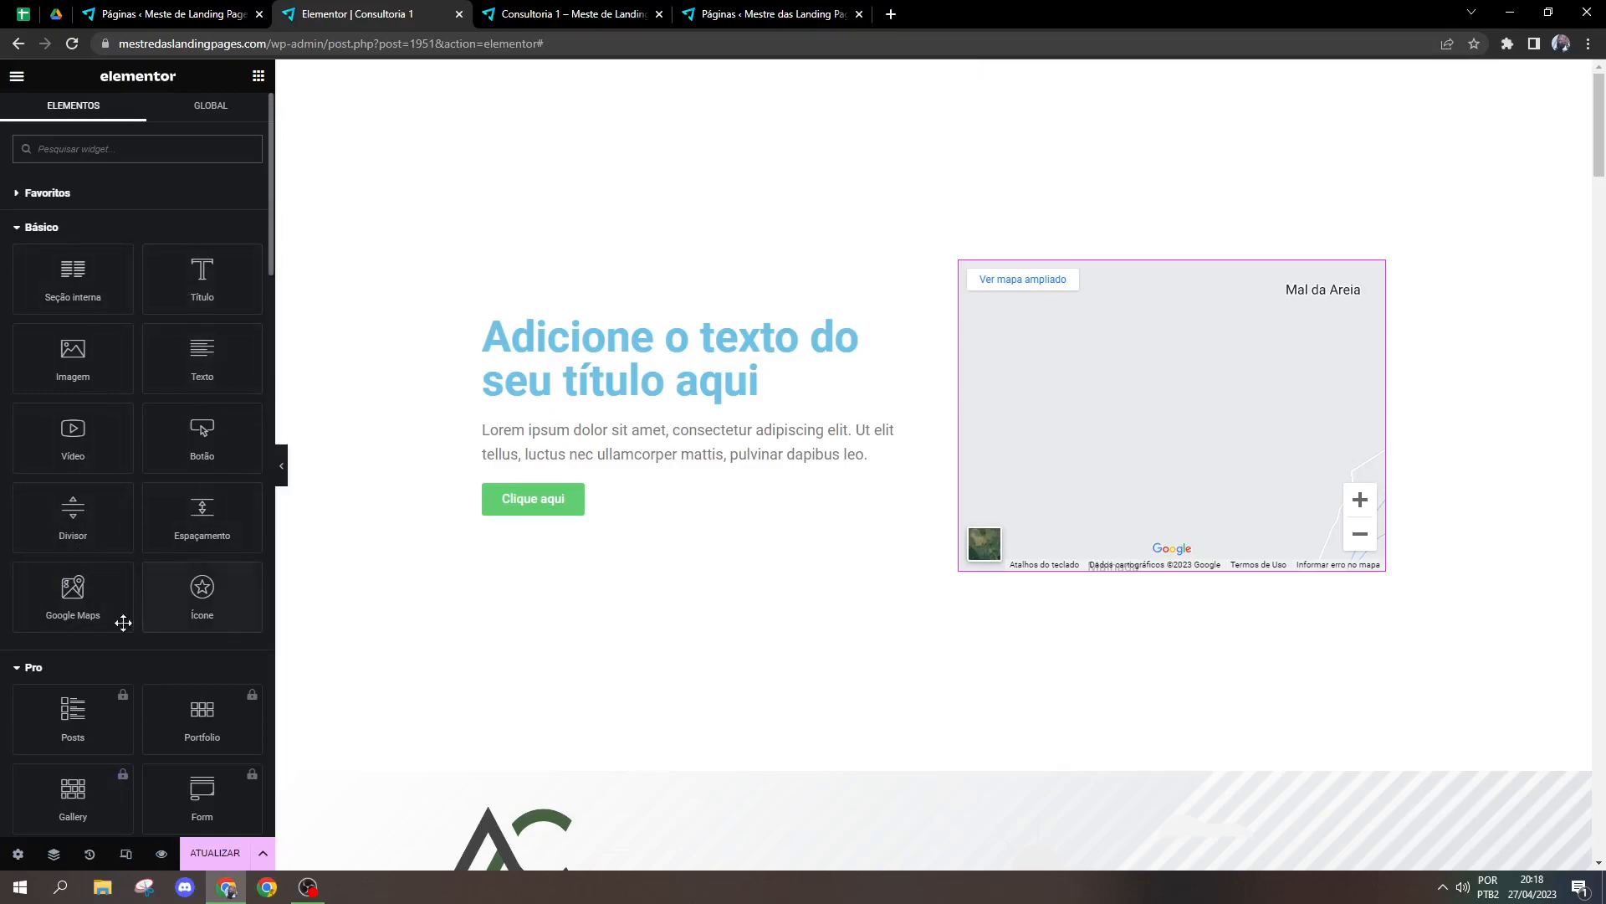
left_click(44, 667)
scroll(233, 413, "down", 2)
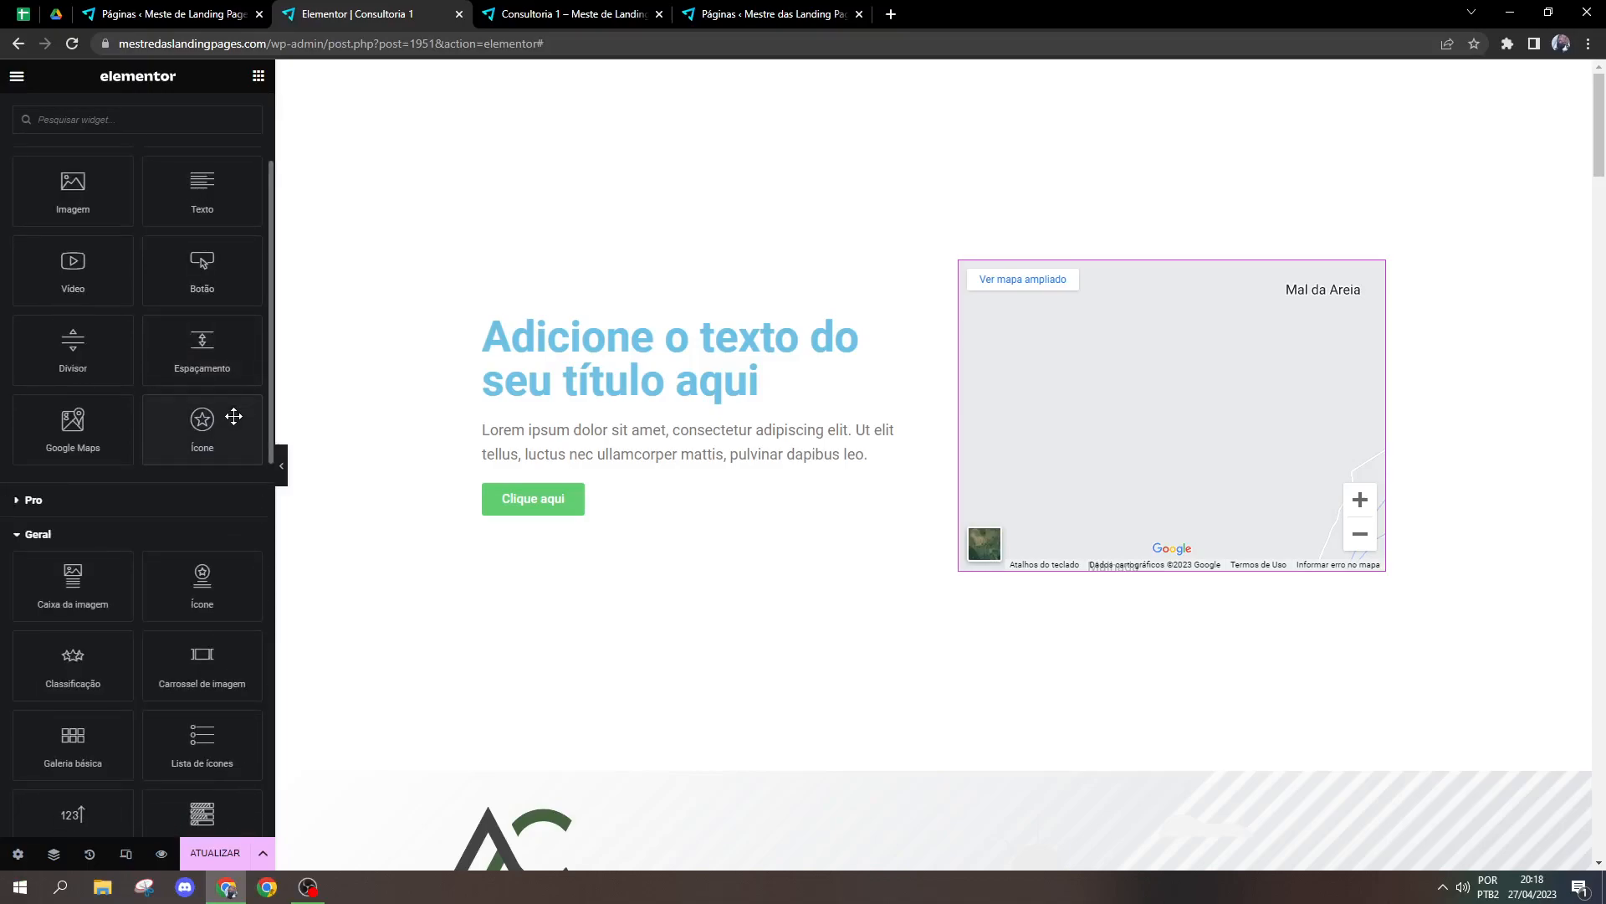
scroll(202, 594, "down", 2)
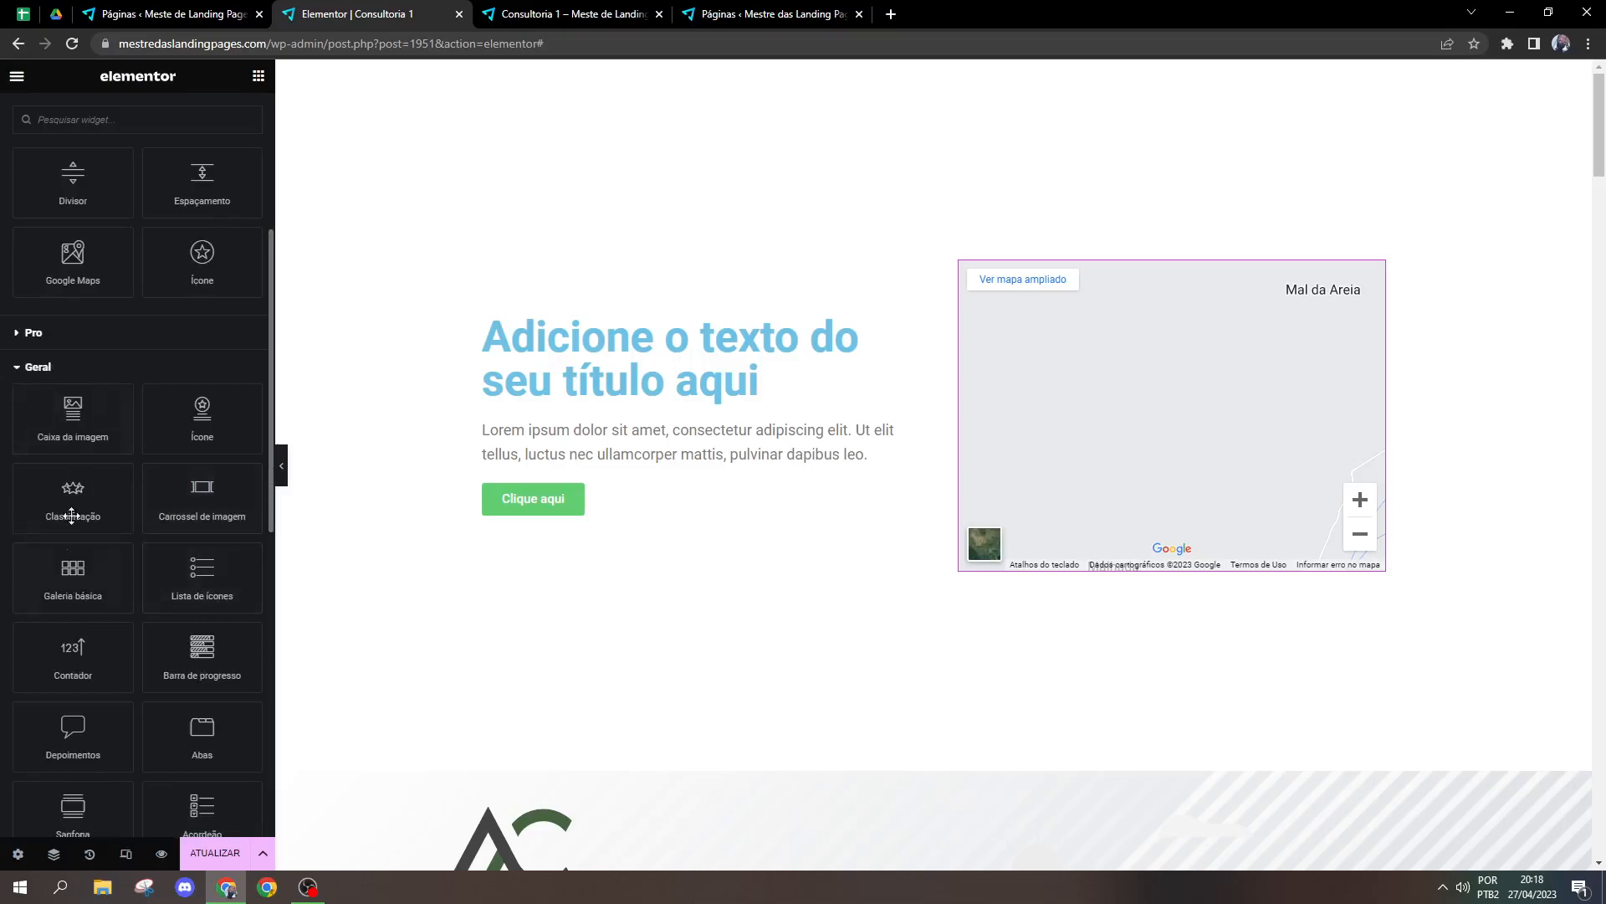
scroll(272, 495, "down", 9)
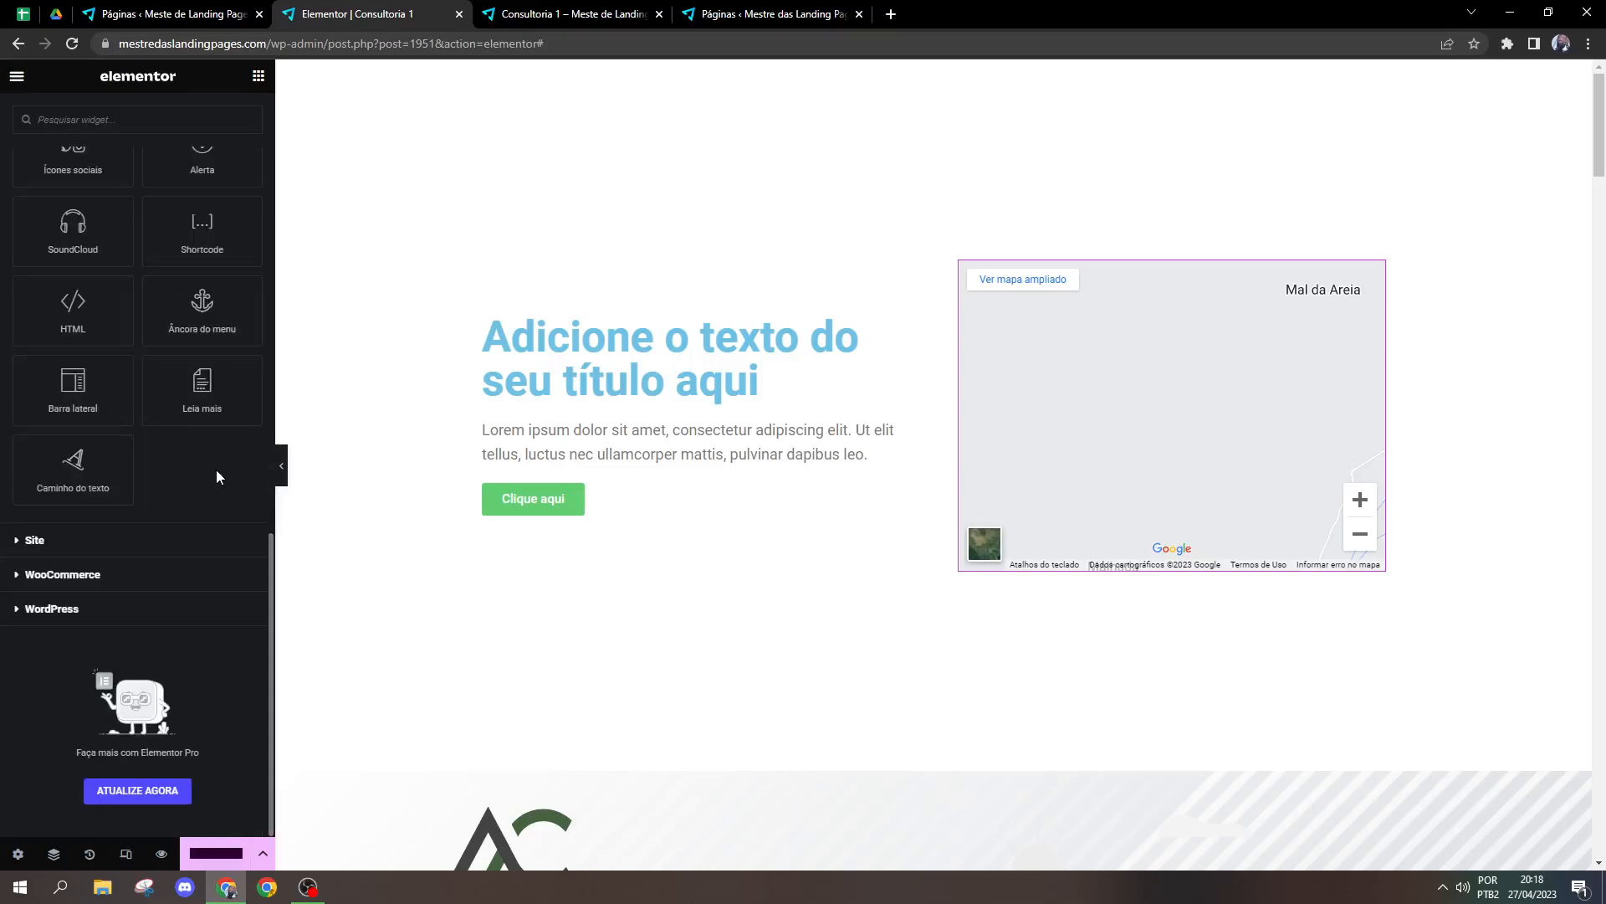
scroll(219, 519, "up", 5)
scroll(274, 610, "down", 2)
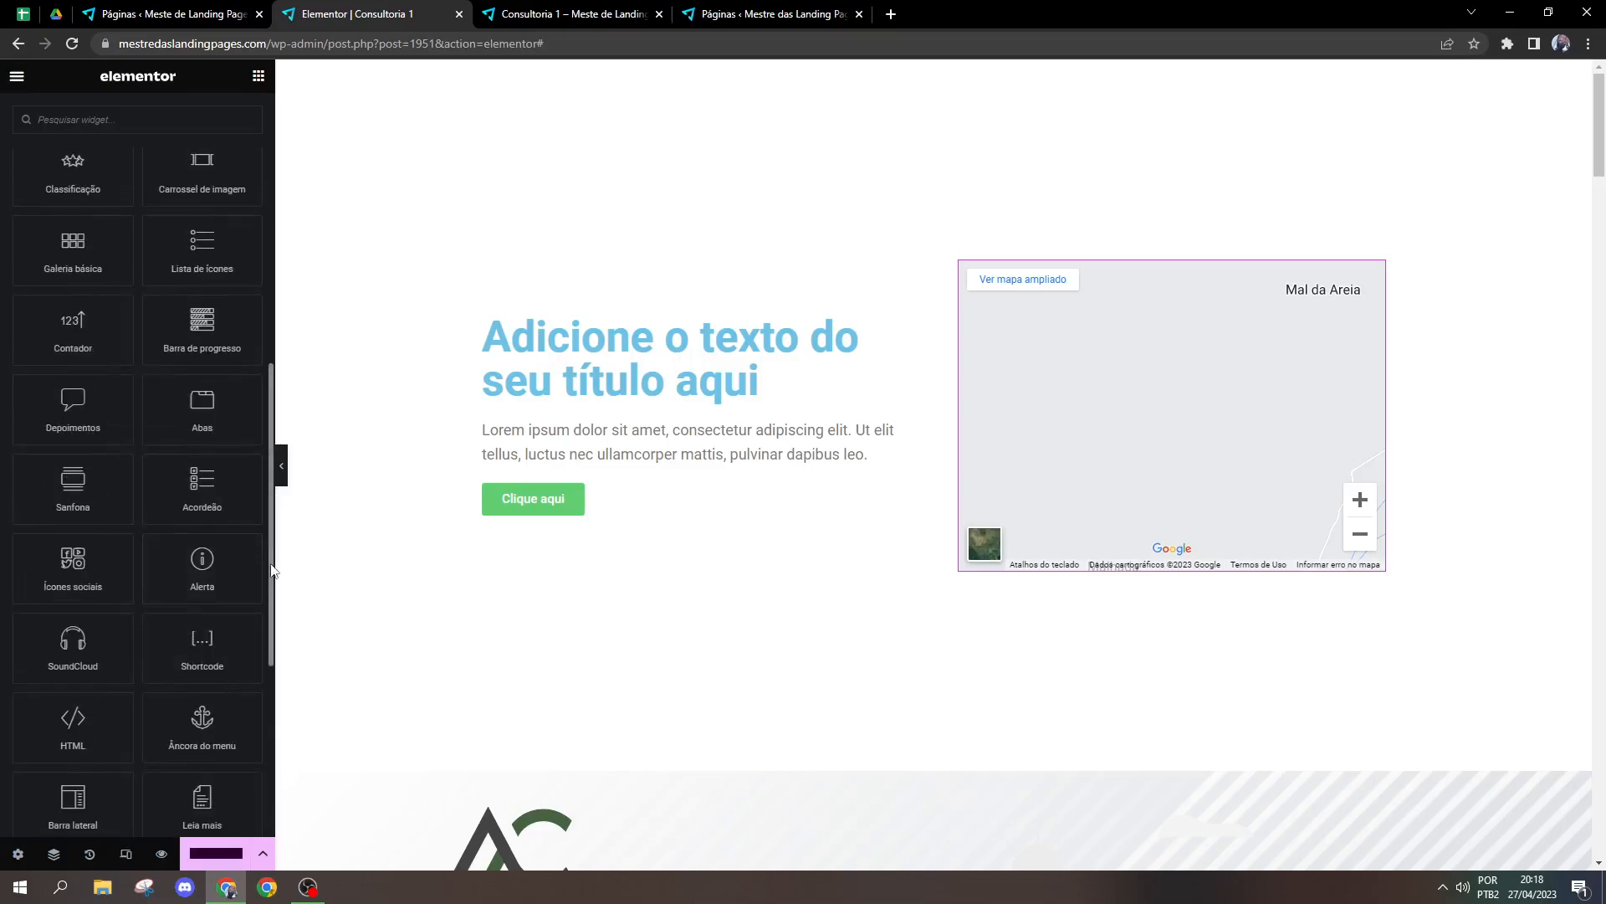
scroll(275, 609, "down", 2)
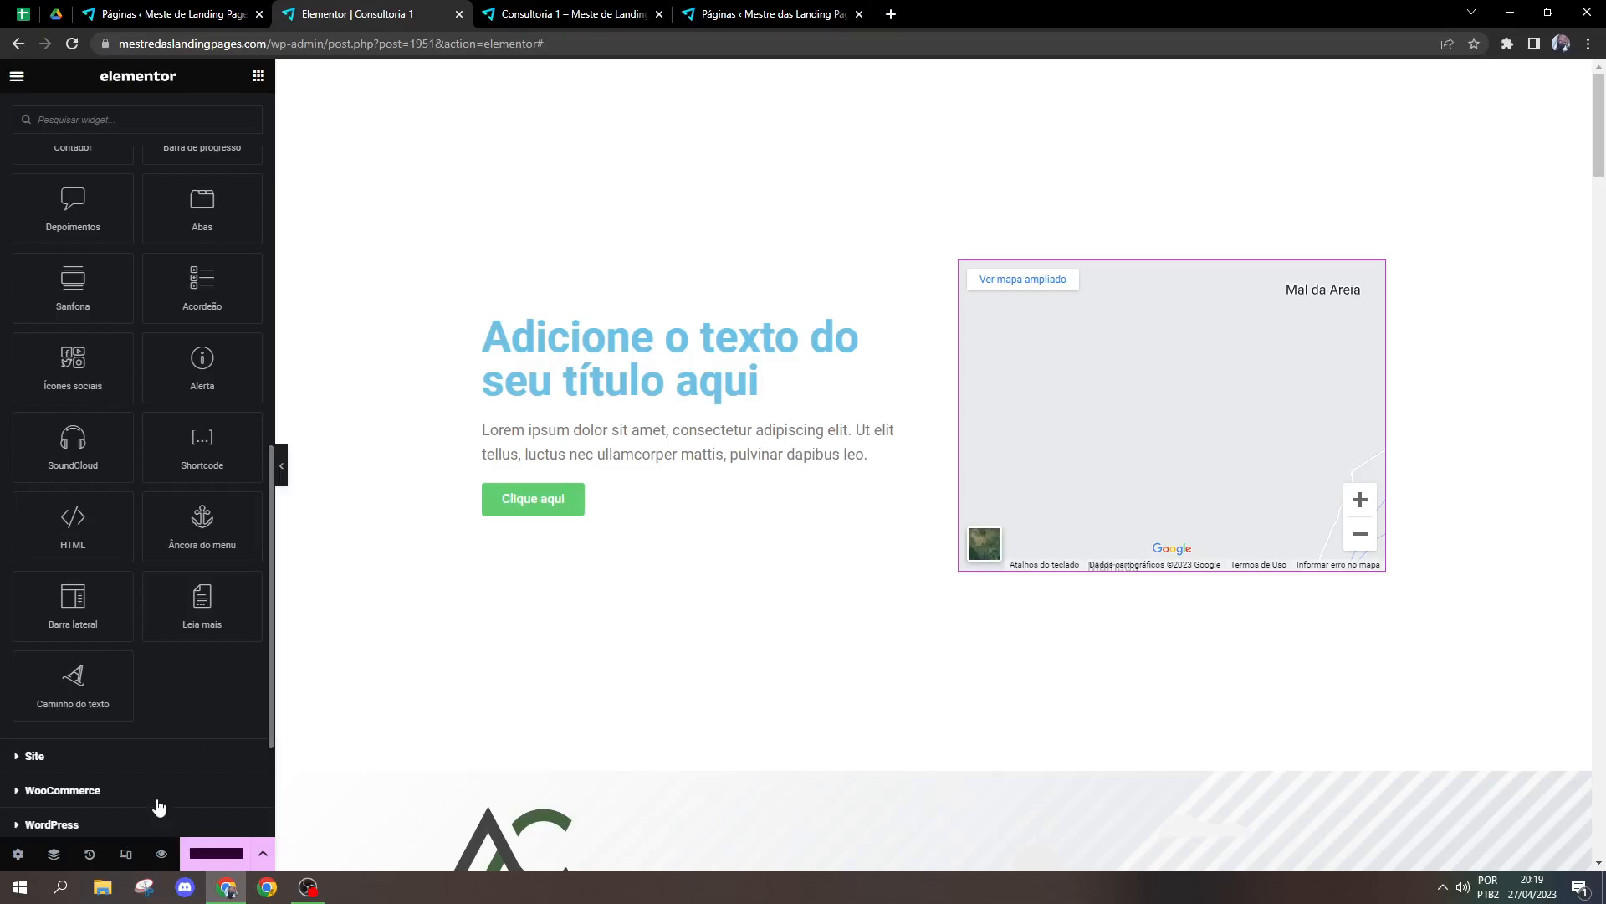
Step: Add a SoundCloud widget below the button in the title's column as a demonstration and delete it
left_click_drag(32, 469, 676, 519)
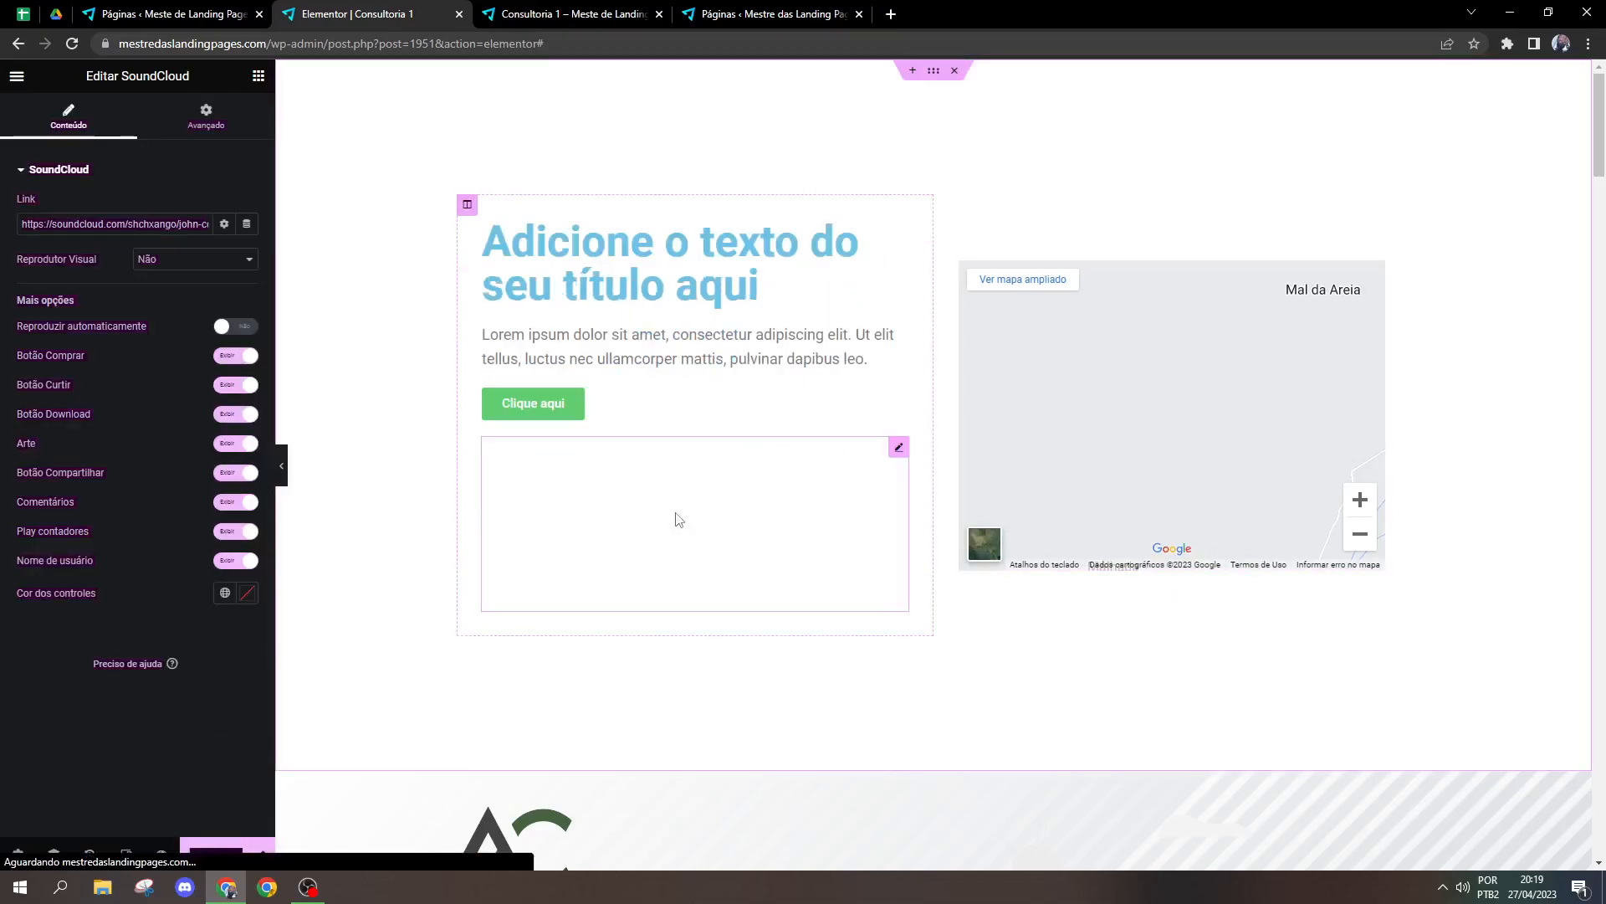
right_click(900, 452)
left_click(933, 784)
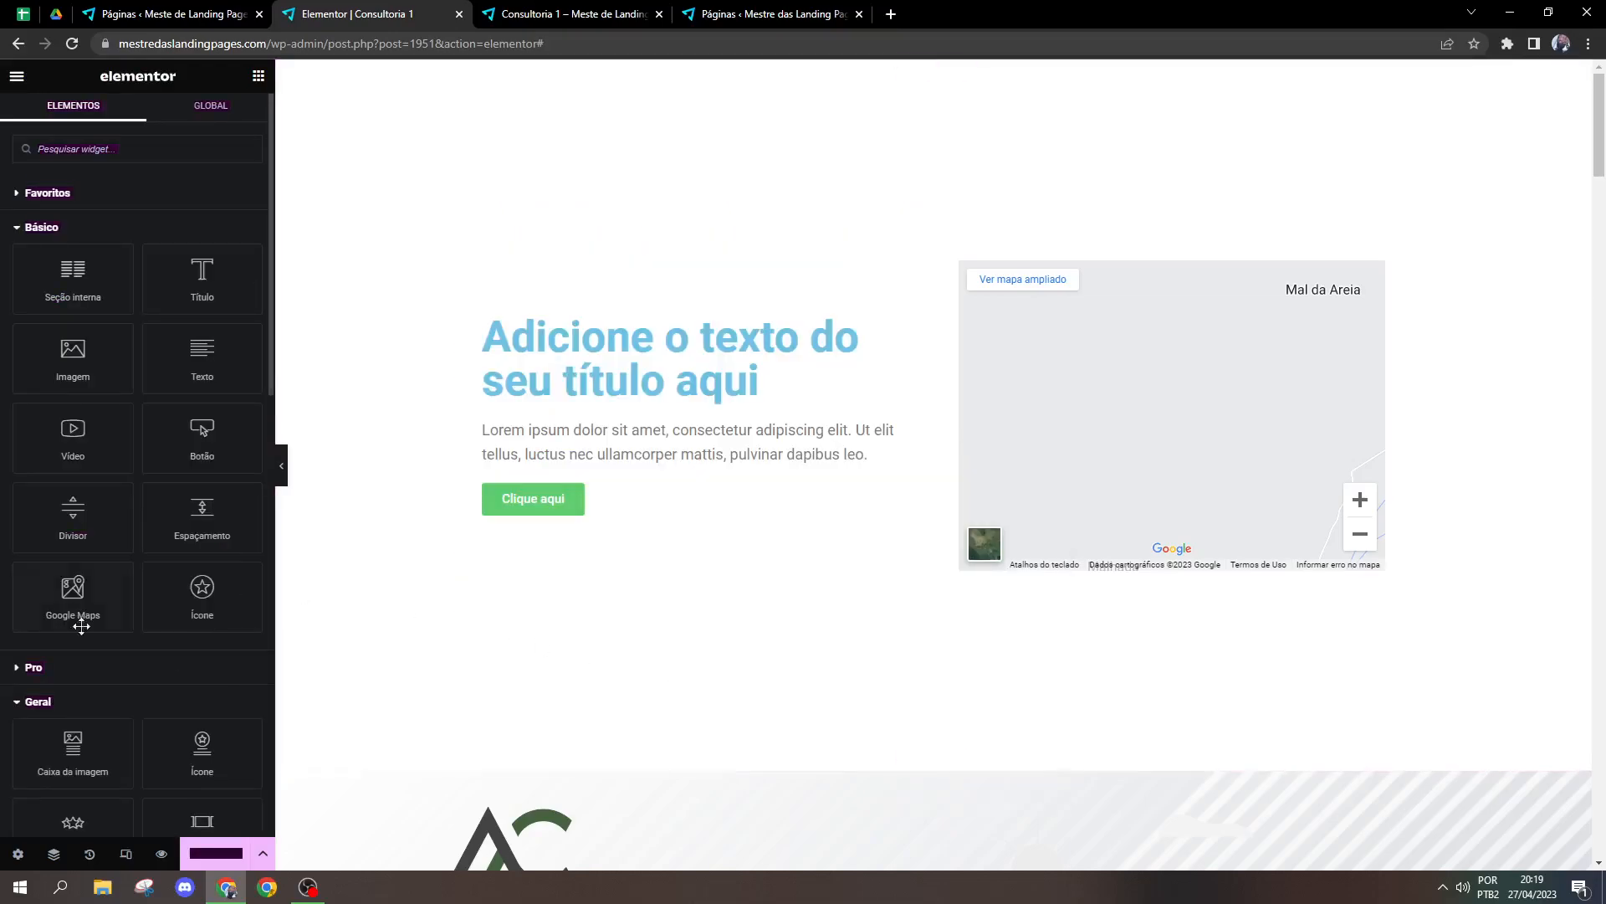
Step: Delete the Google Maps widget from the column beside the title
scroll(201, 384, "down", 10)
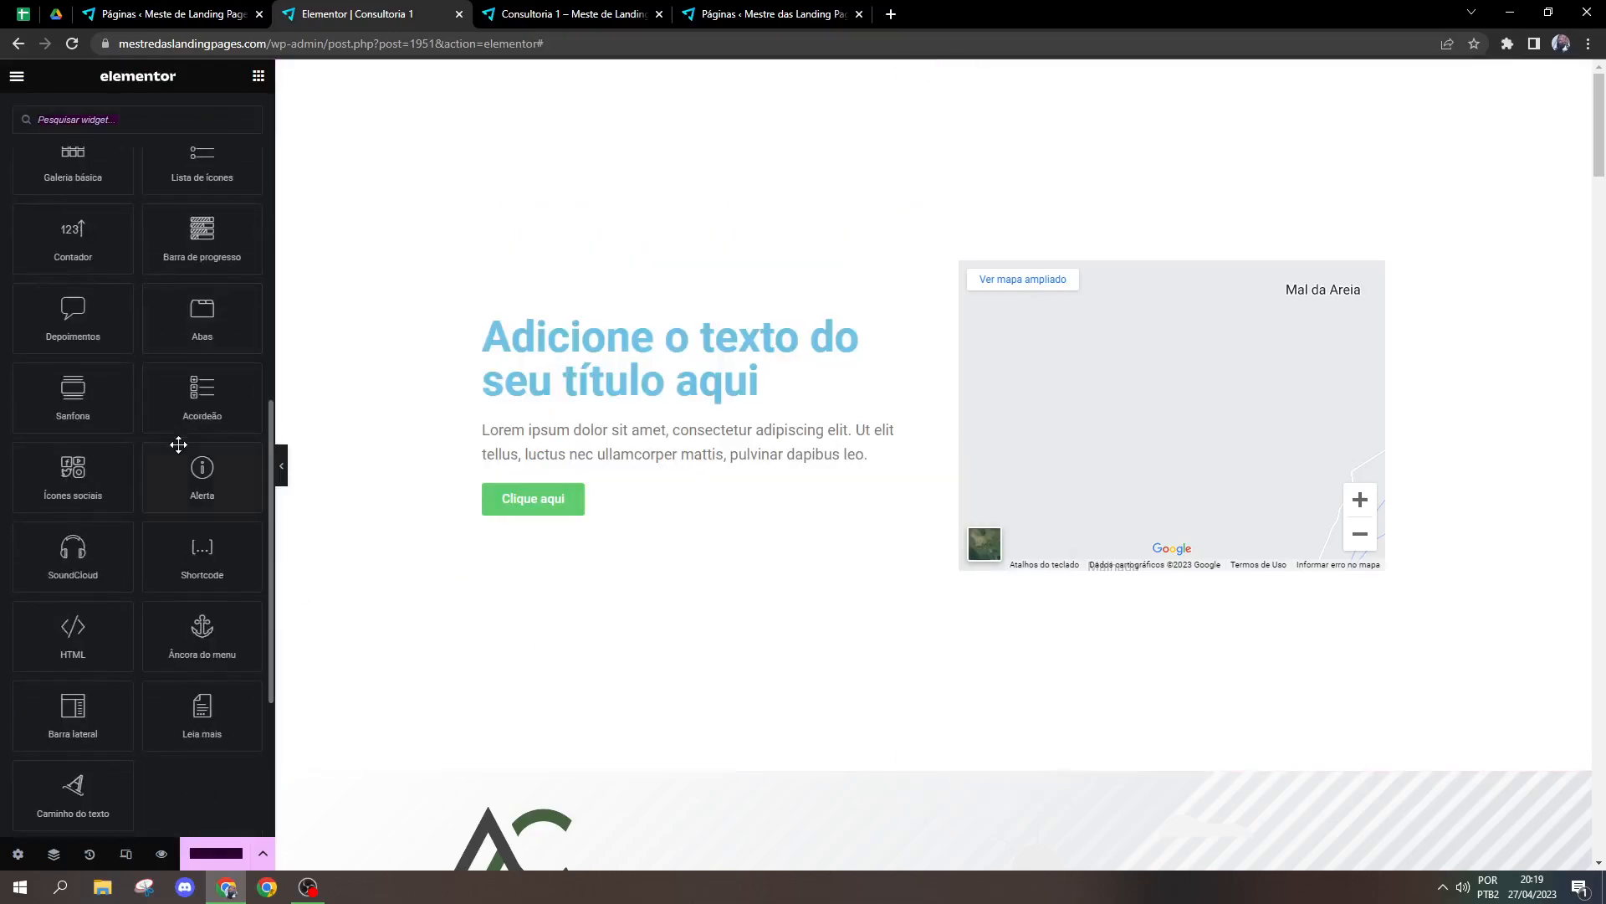
scroll(178, 446, "up", 4)
scroll(188, 449, "down", 1)
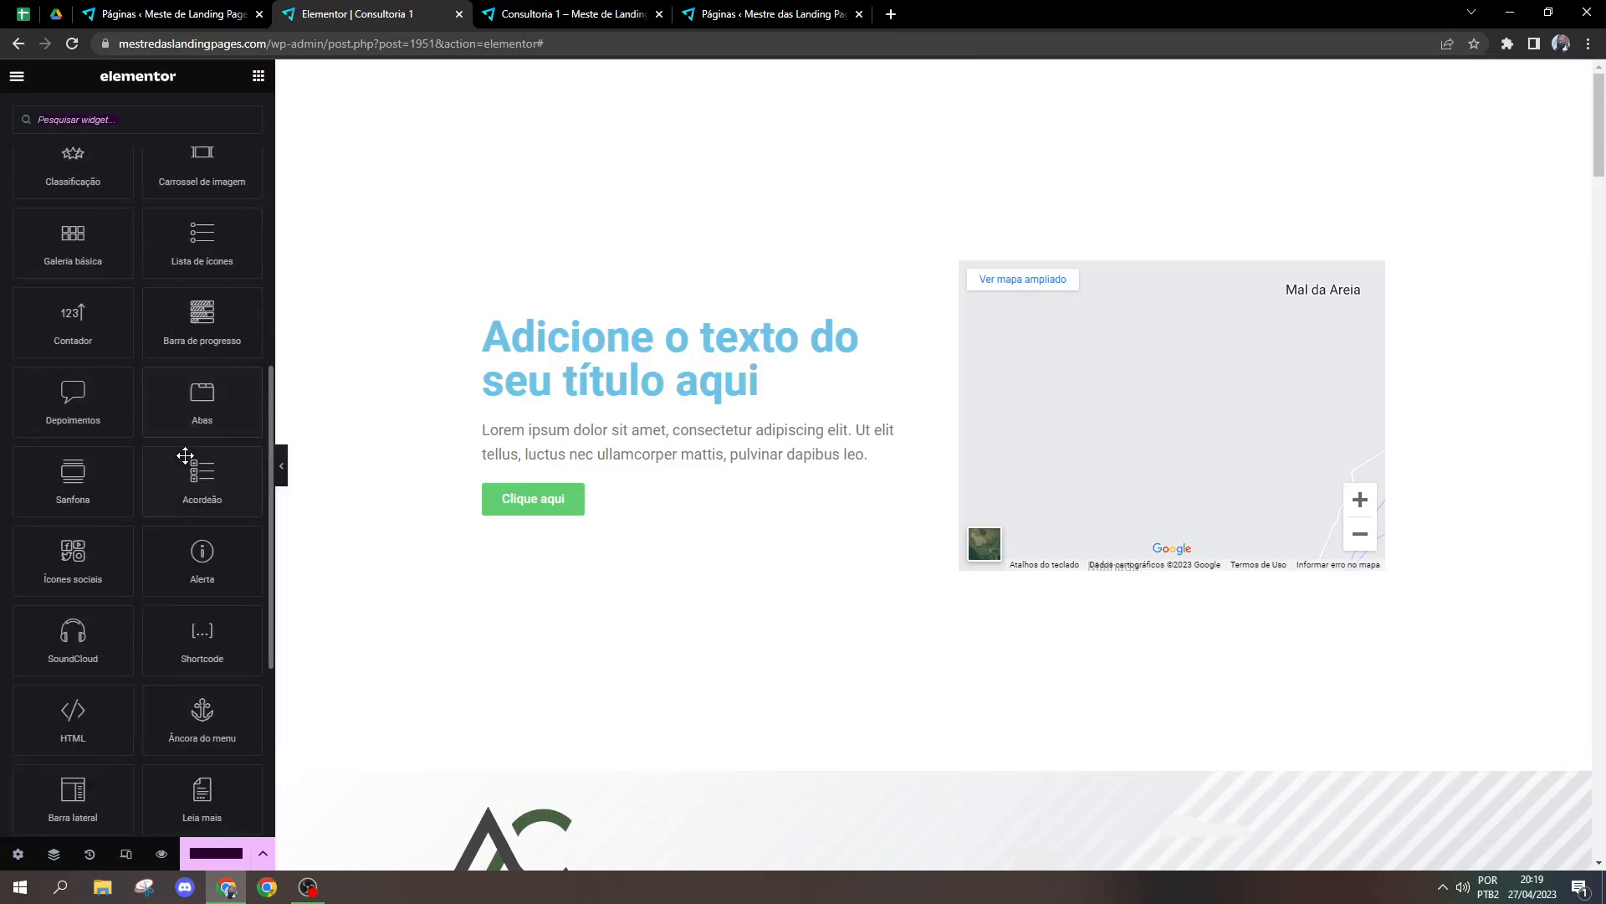
scroll(180, 457, "down", 1)
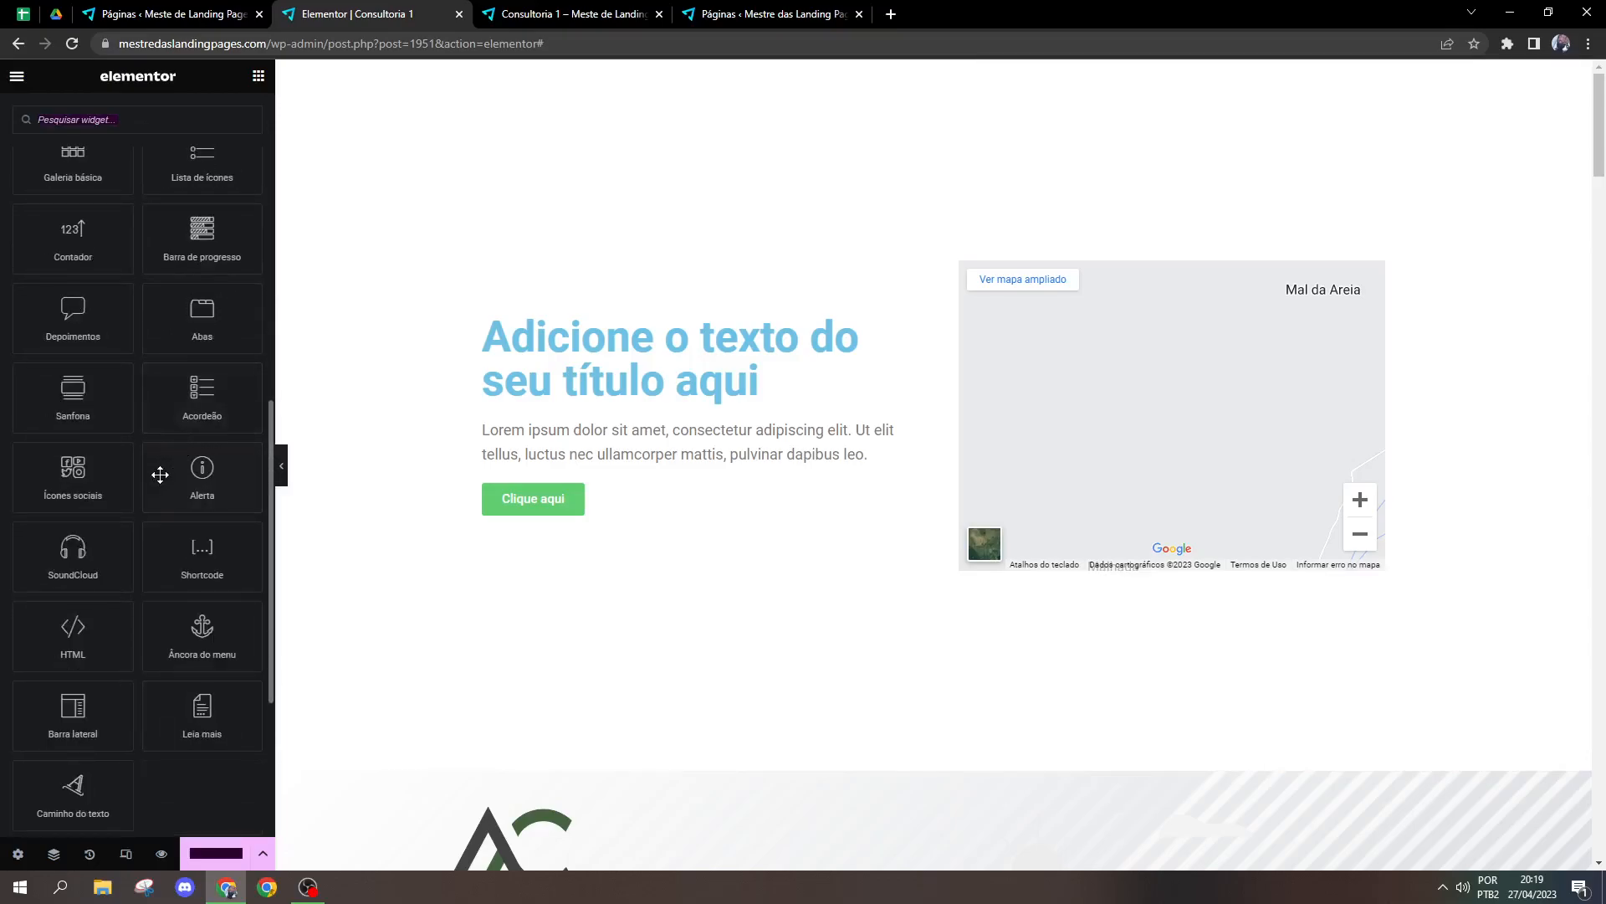
scroll(175, 514, "up", 3)
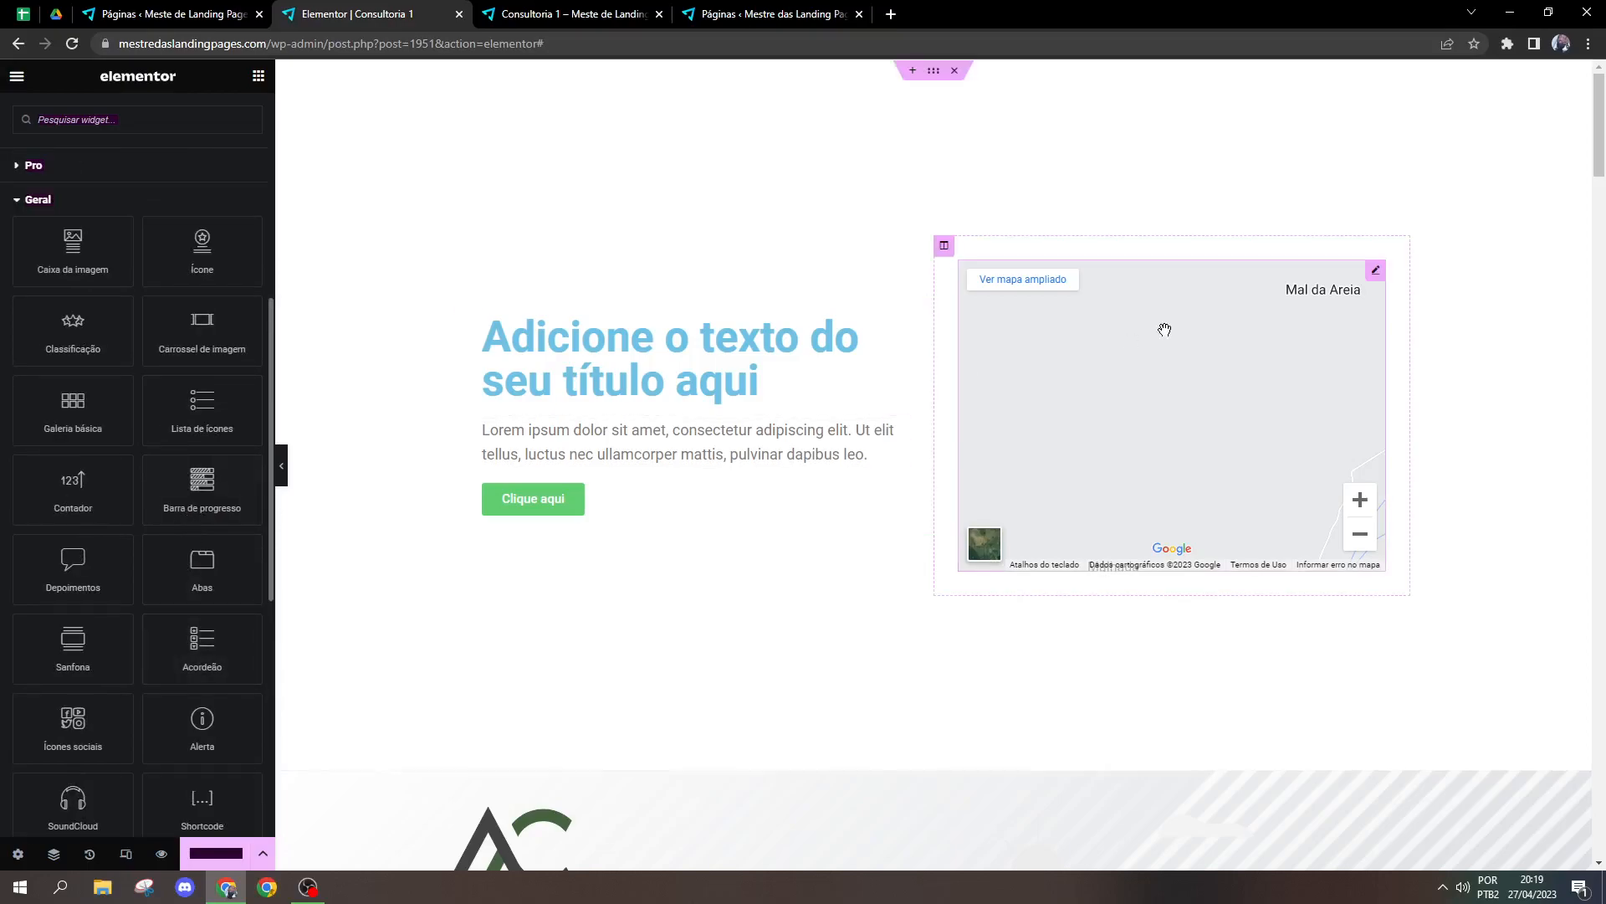
right_click(1374, 273)
left_click(1414, 609)
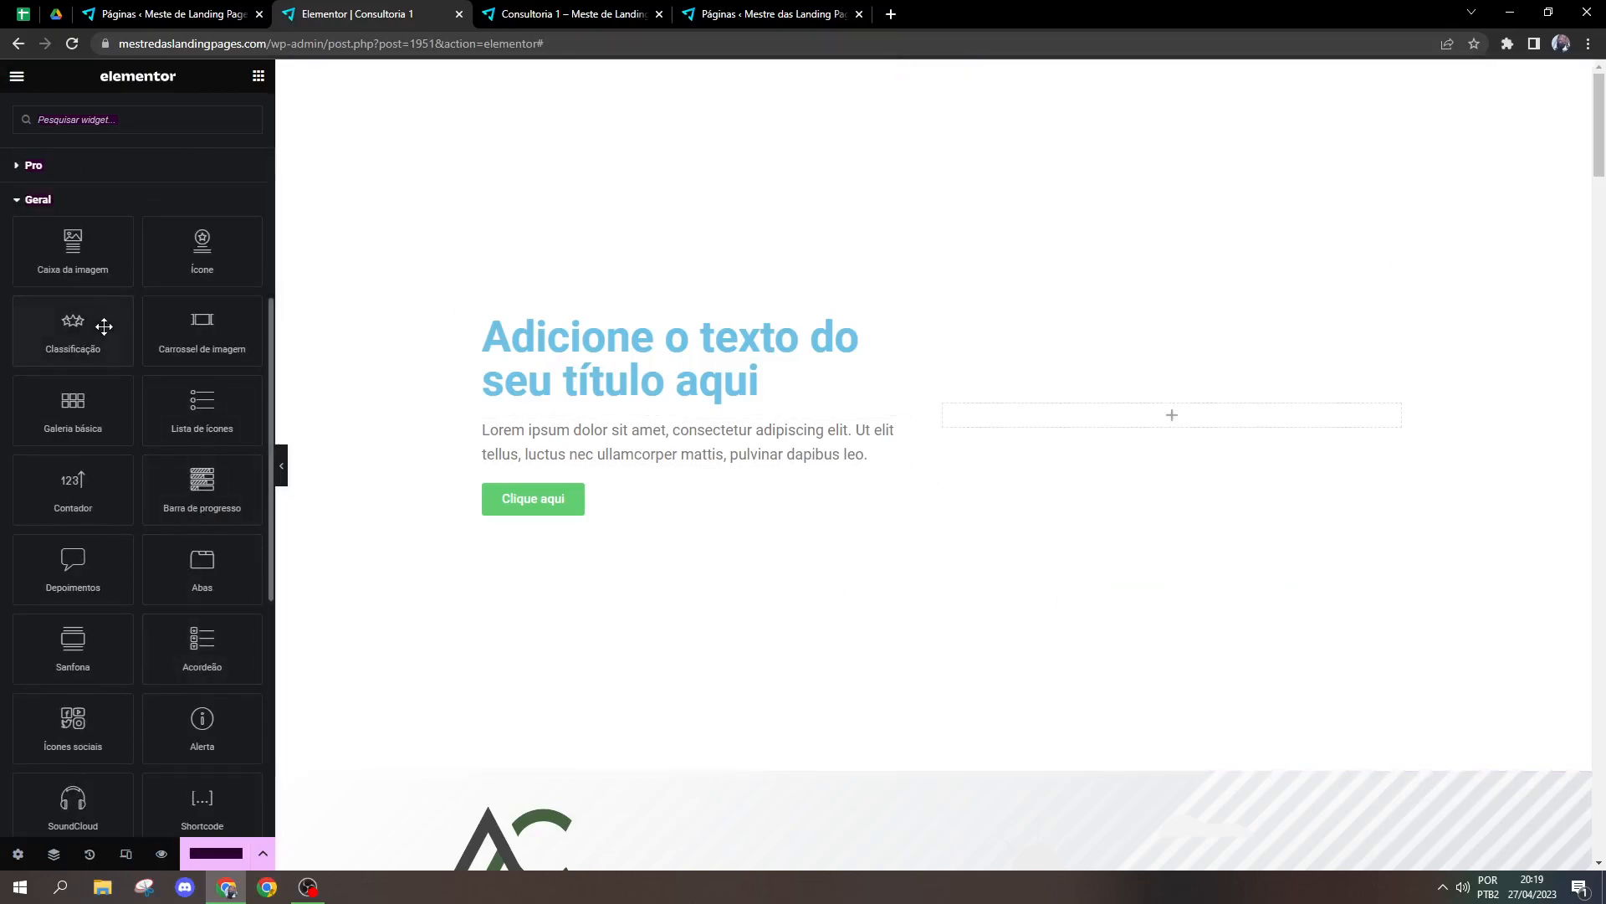
Step: Insert a Caixa da imagem widget in the empty column beside the title and the Geral category's Ícone widget below it
left_click_drag(117, 251, 1208, 435)
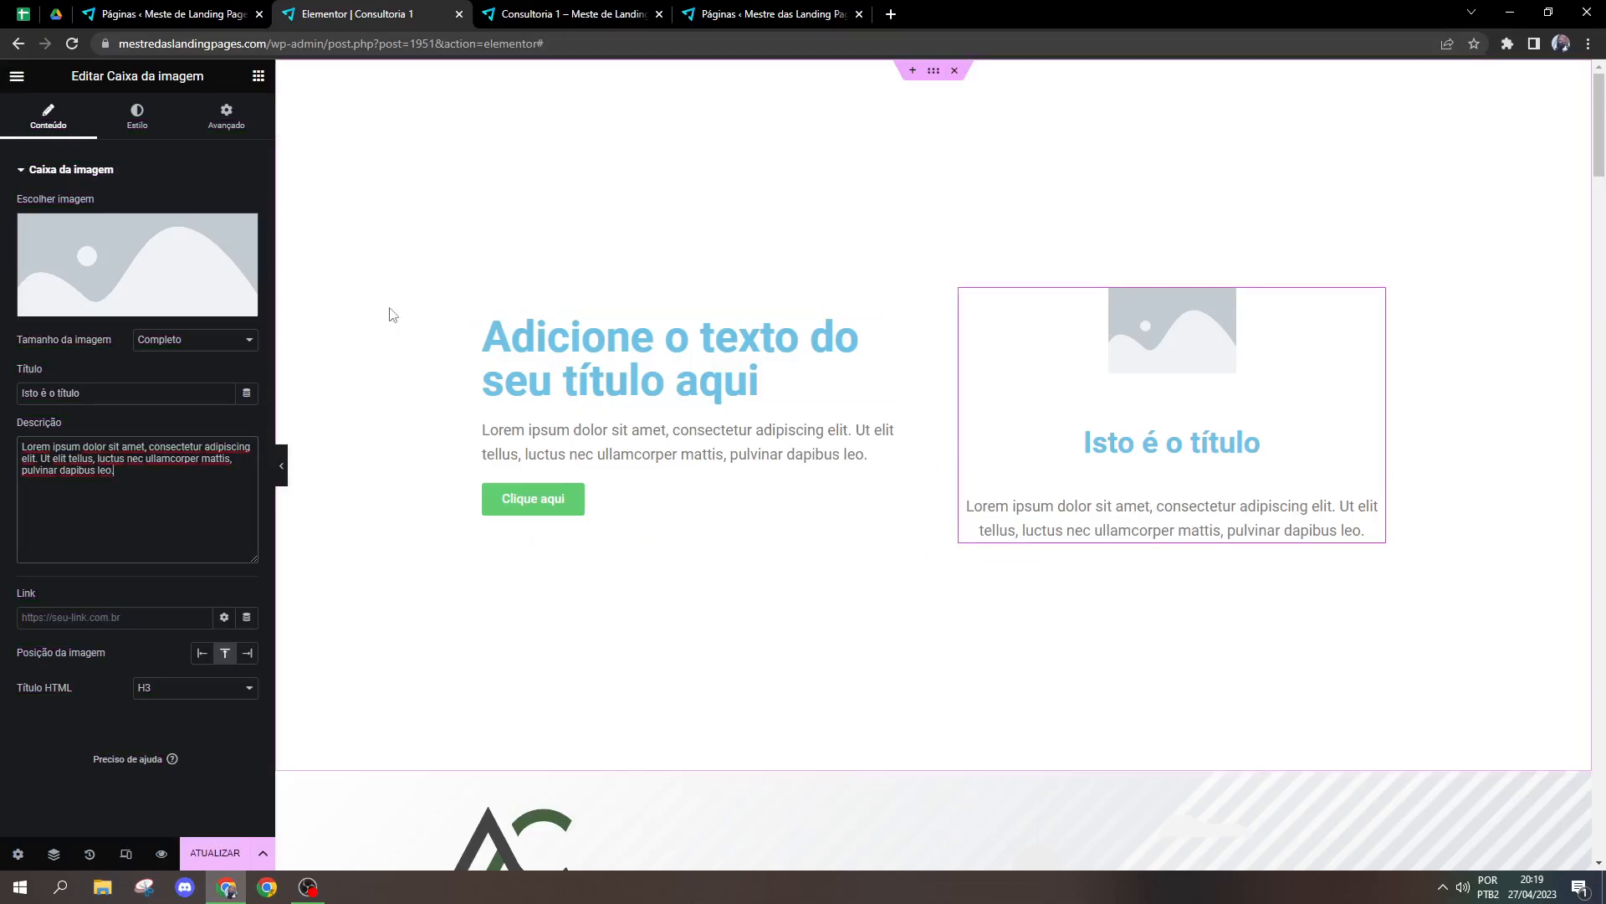
left_click(258, 76)
scroll(127, 519, "down", 1)
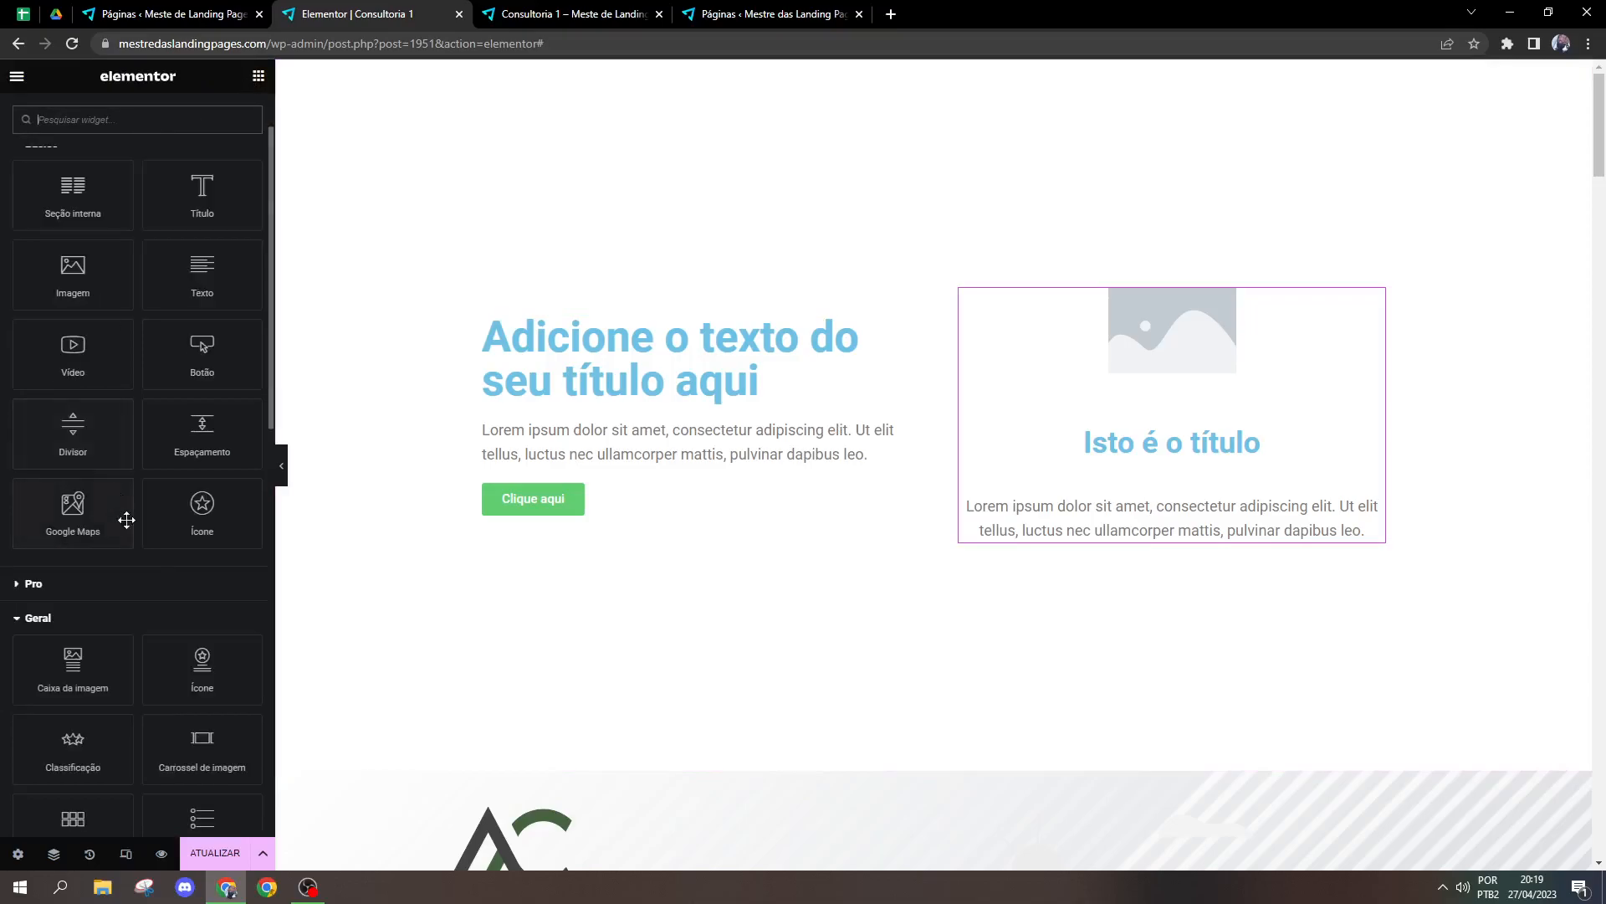
left_click_drag(193, 660, 1238, 536)
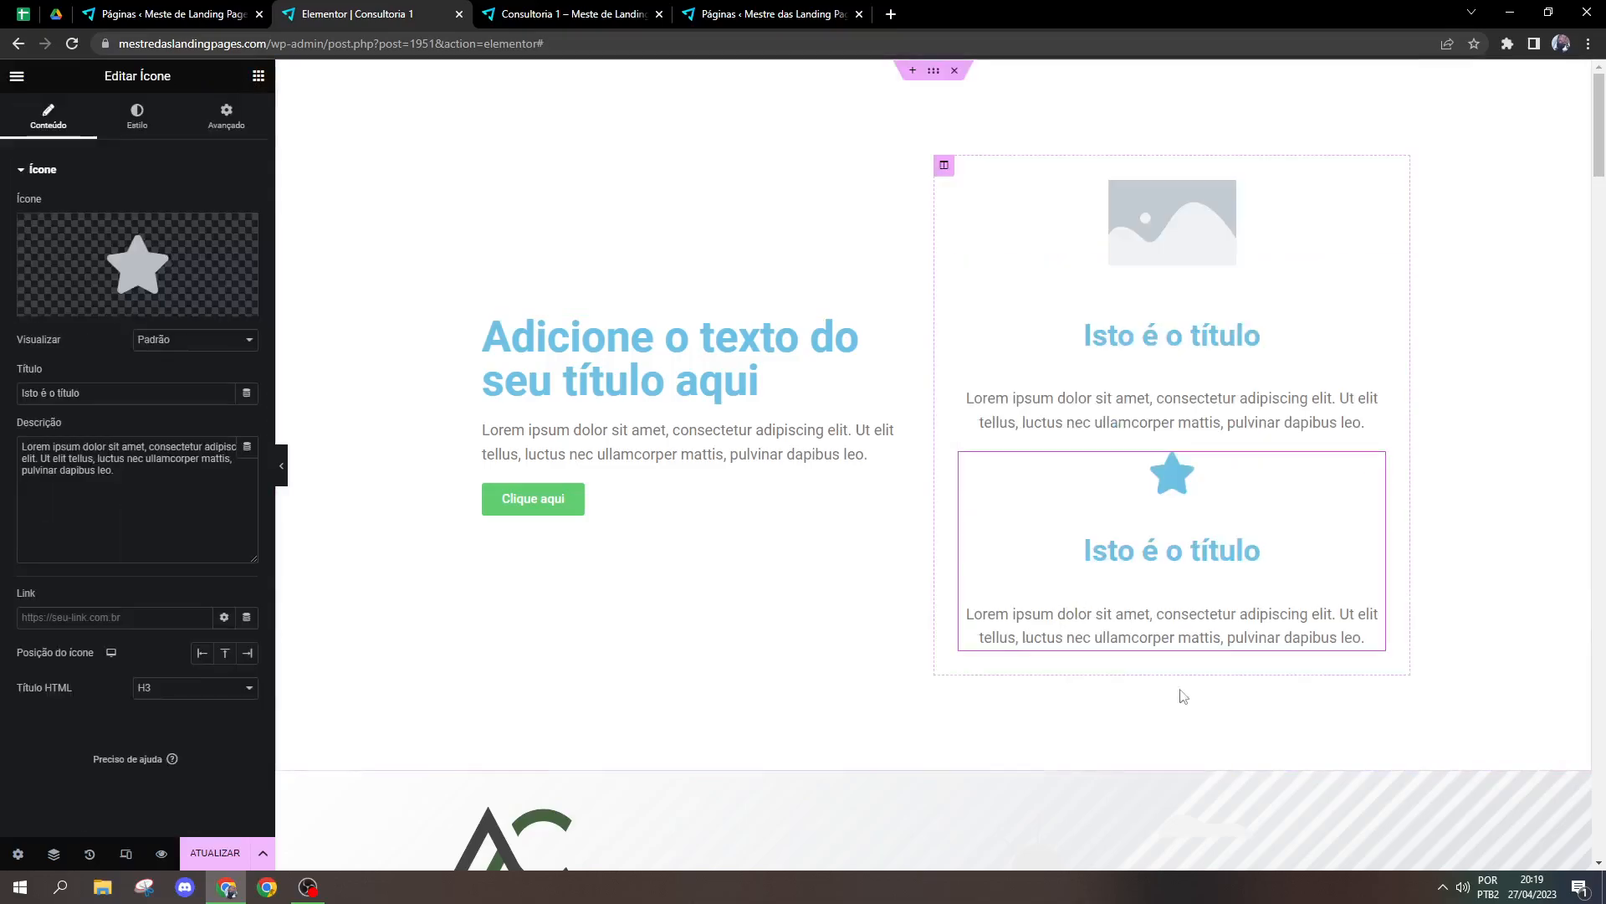
Step: Delete the Ícone widget and the Caixa da imagem widget from the column beside the title
right_click(1130, 521)
left_click(1186, 851)
right_click(1209, 424)
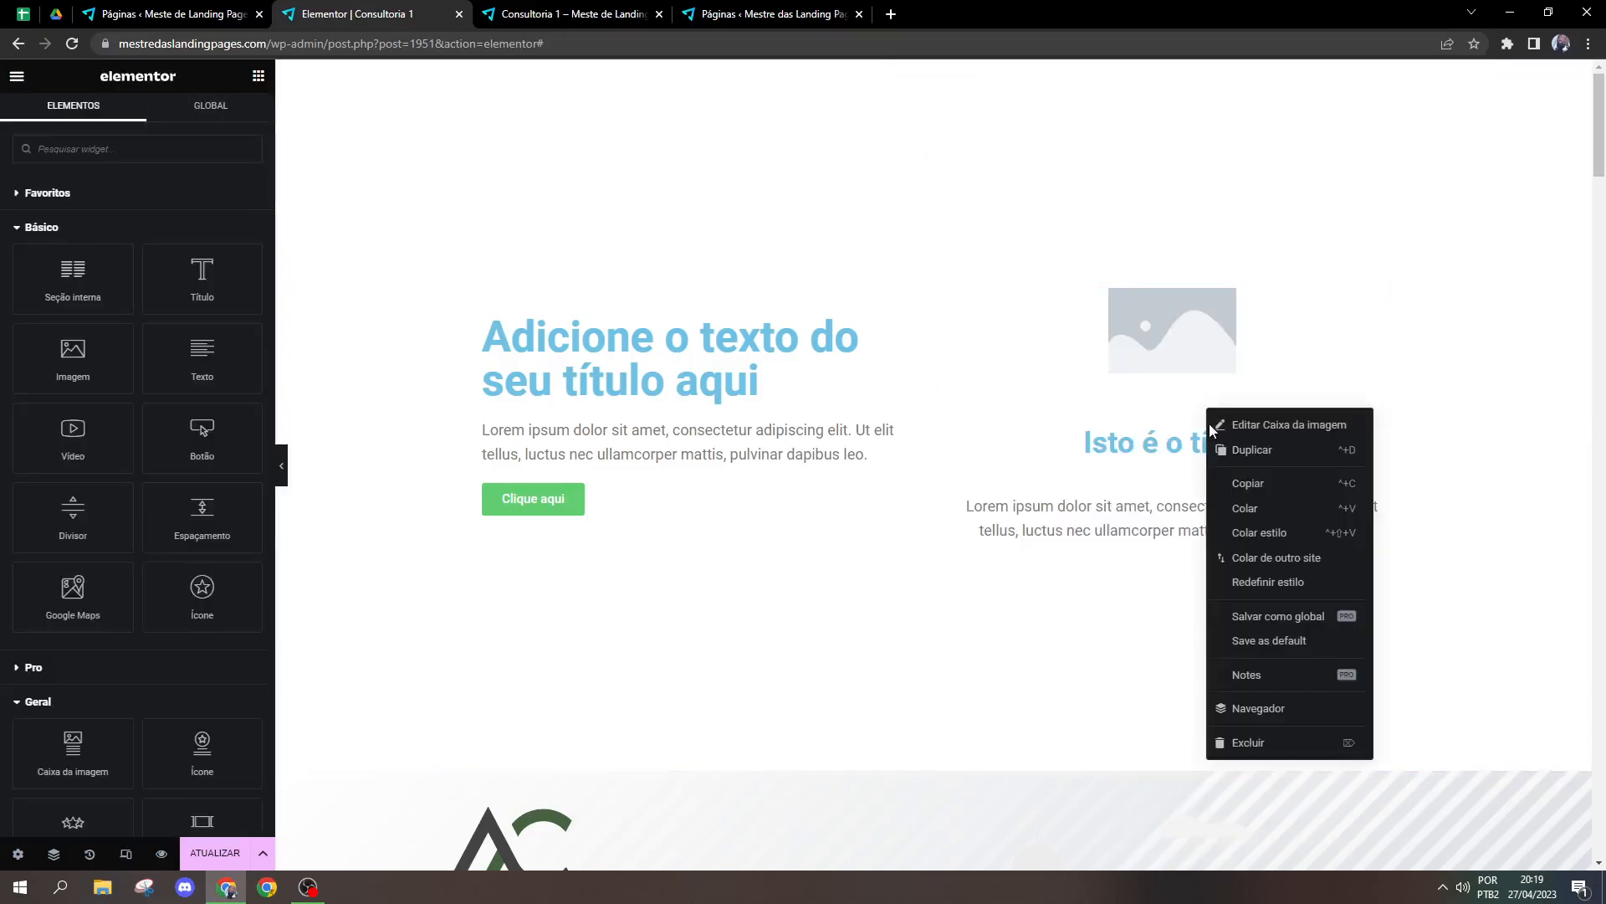
left_click(1259, 740)
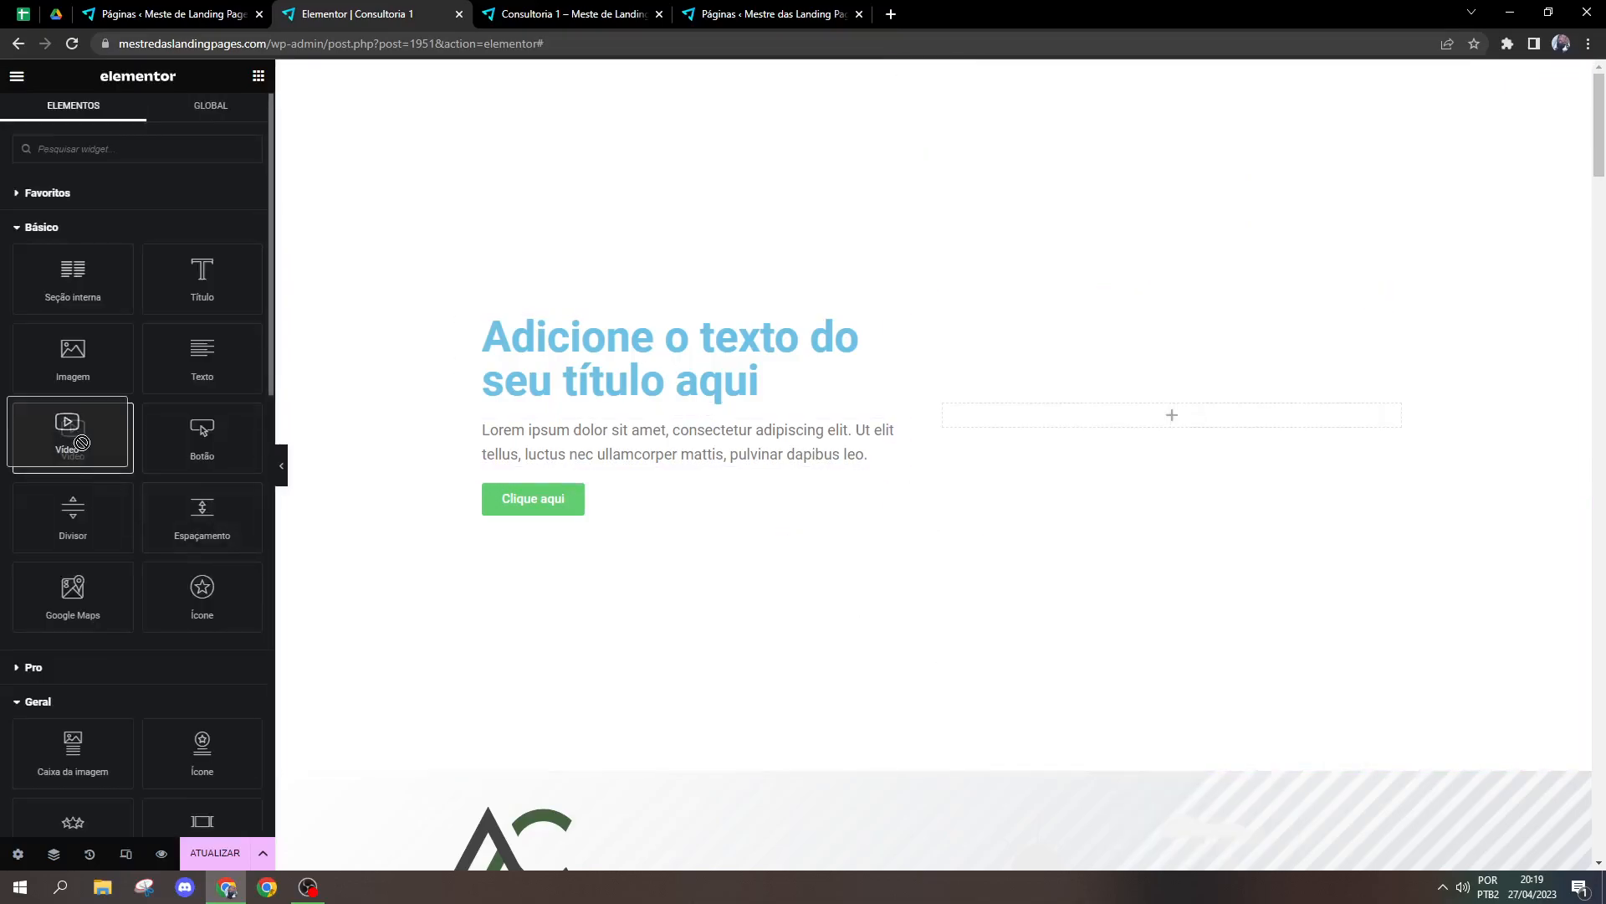
Step: Insert an Imagem widget above the title in the column with the text and button
left_click_drag(73, 351, 616, 494)
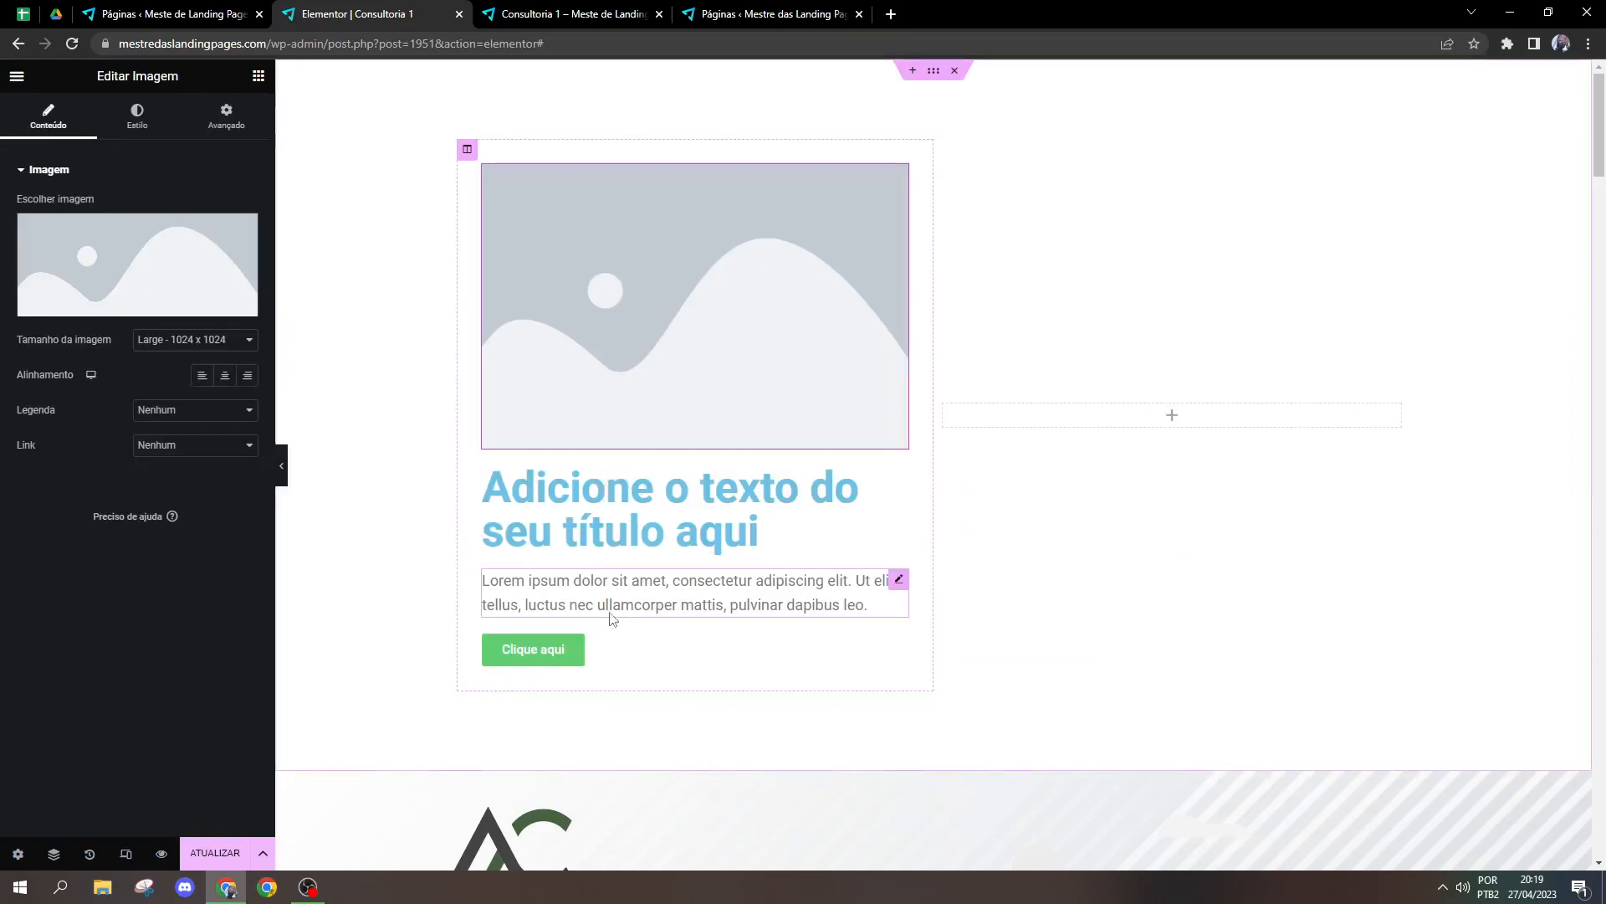
Step: Delete the Imagem widget above the title
right_click(767, 364)
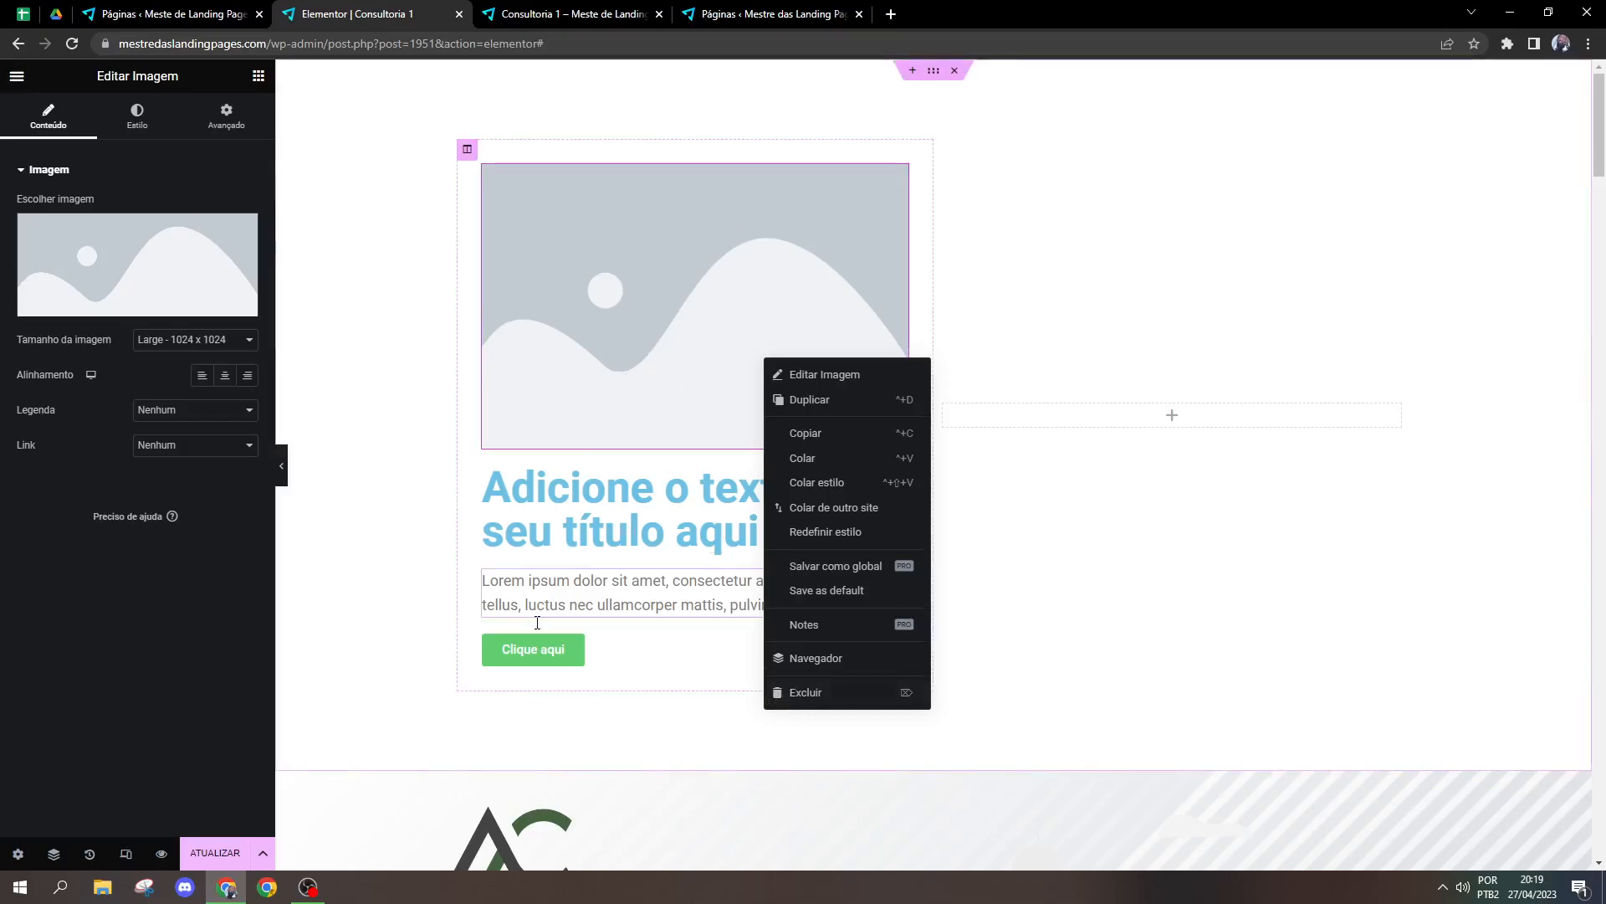
right_click(660, 404)
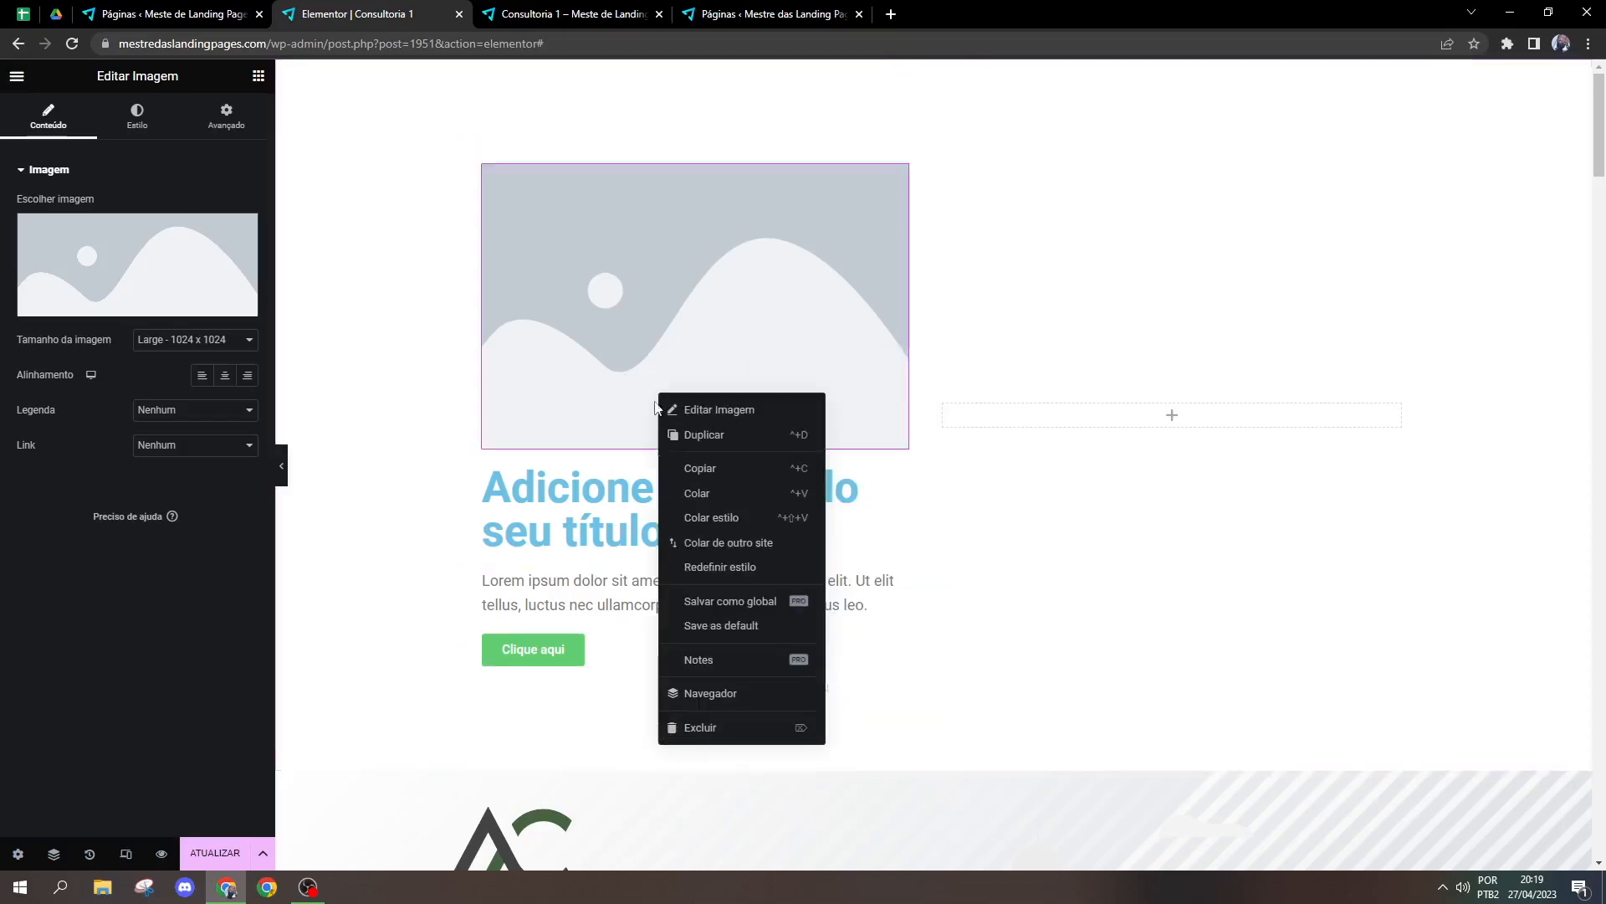
left_click(743, 724)
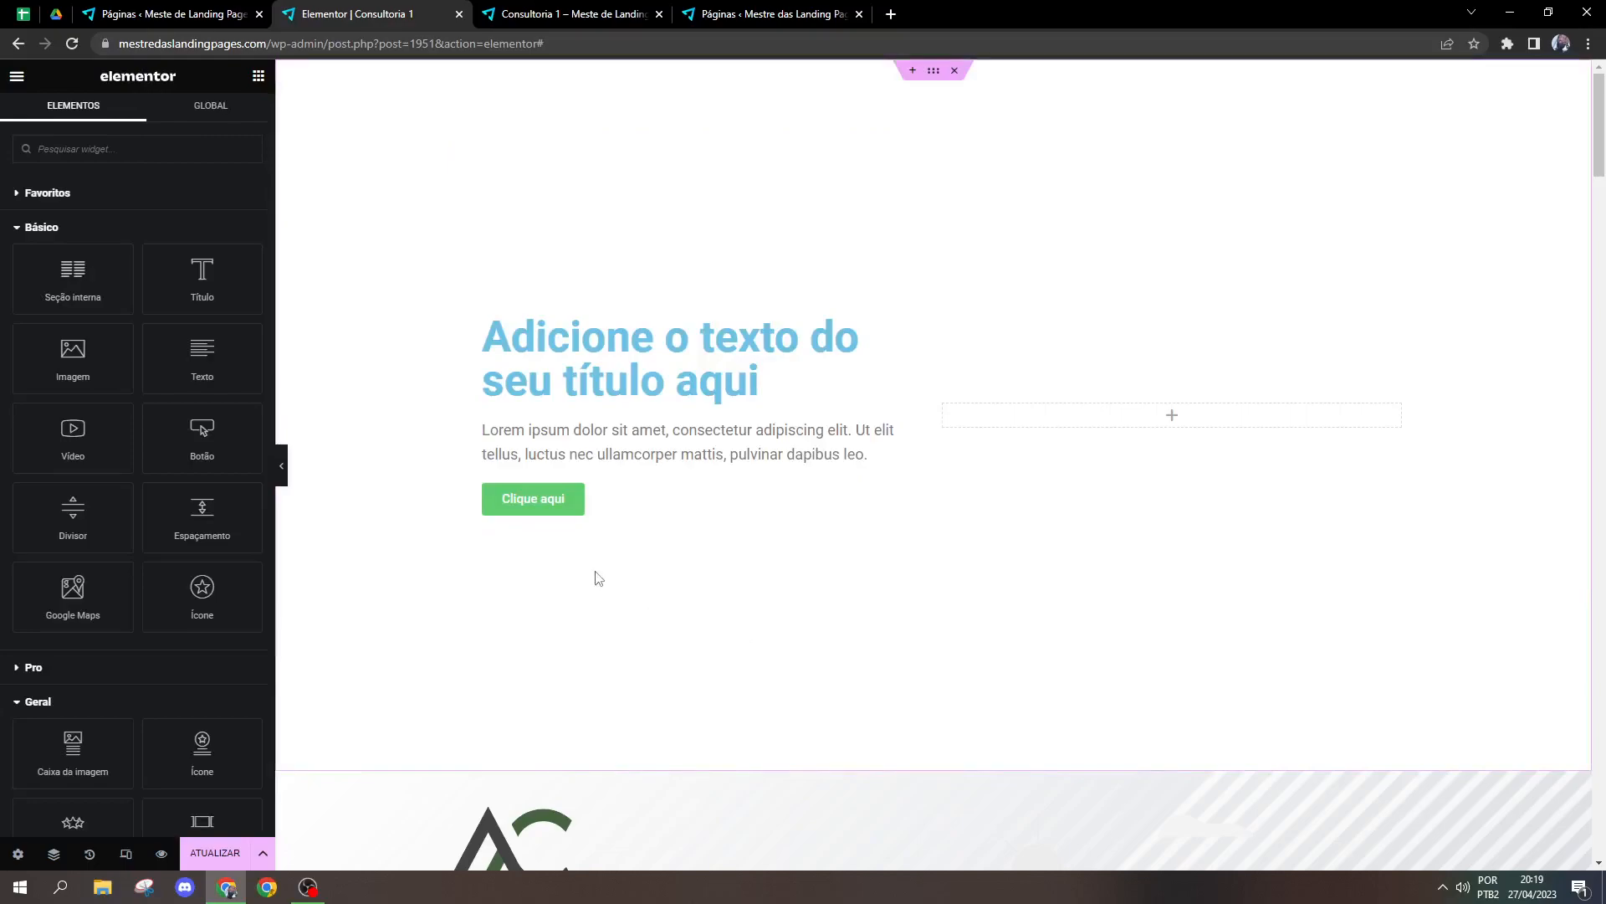
Step: Insert a Carrossel de imagem widget from the Geral category into the empty column beside the title
scroll(140, 717, "down", 1)
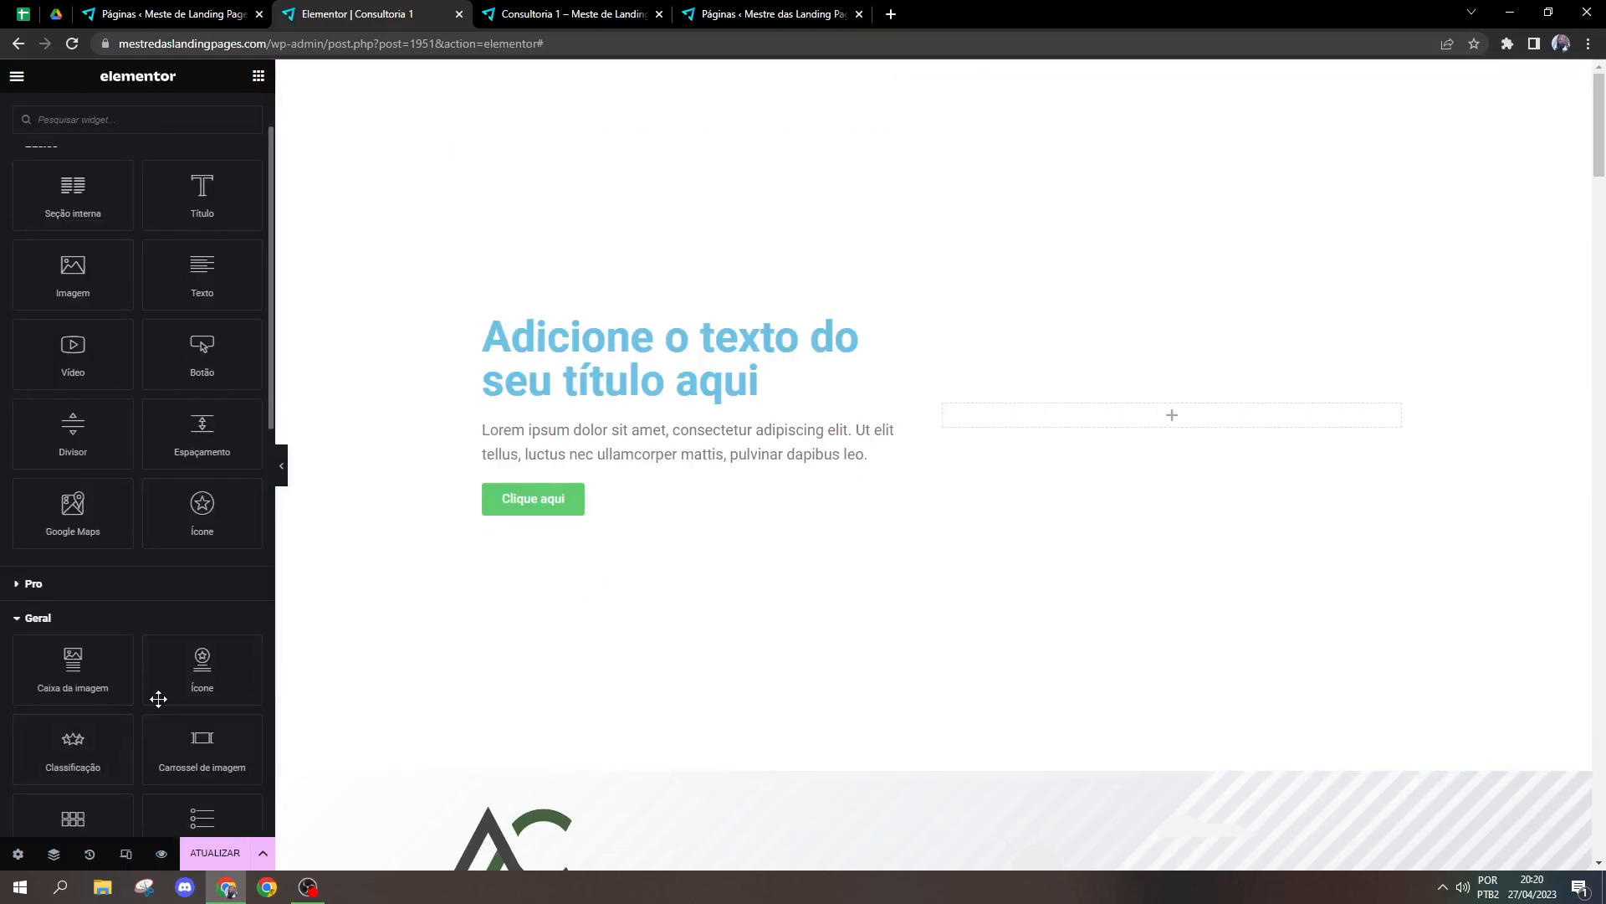
scroll(158, 699, "down", 1)
scroll(159, 697, "down", 1)
left_click_drag(192, 599, 1188, 419)
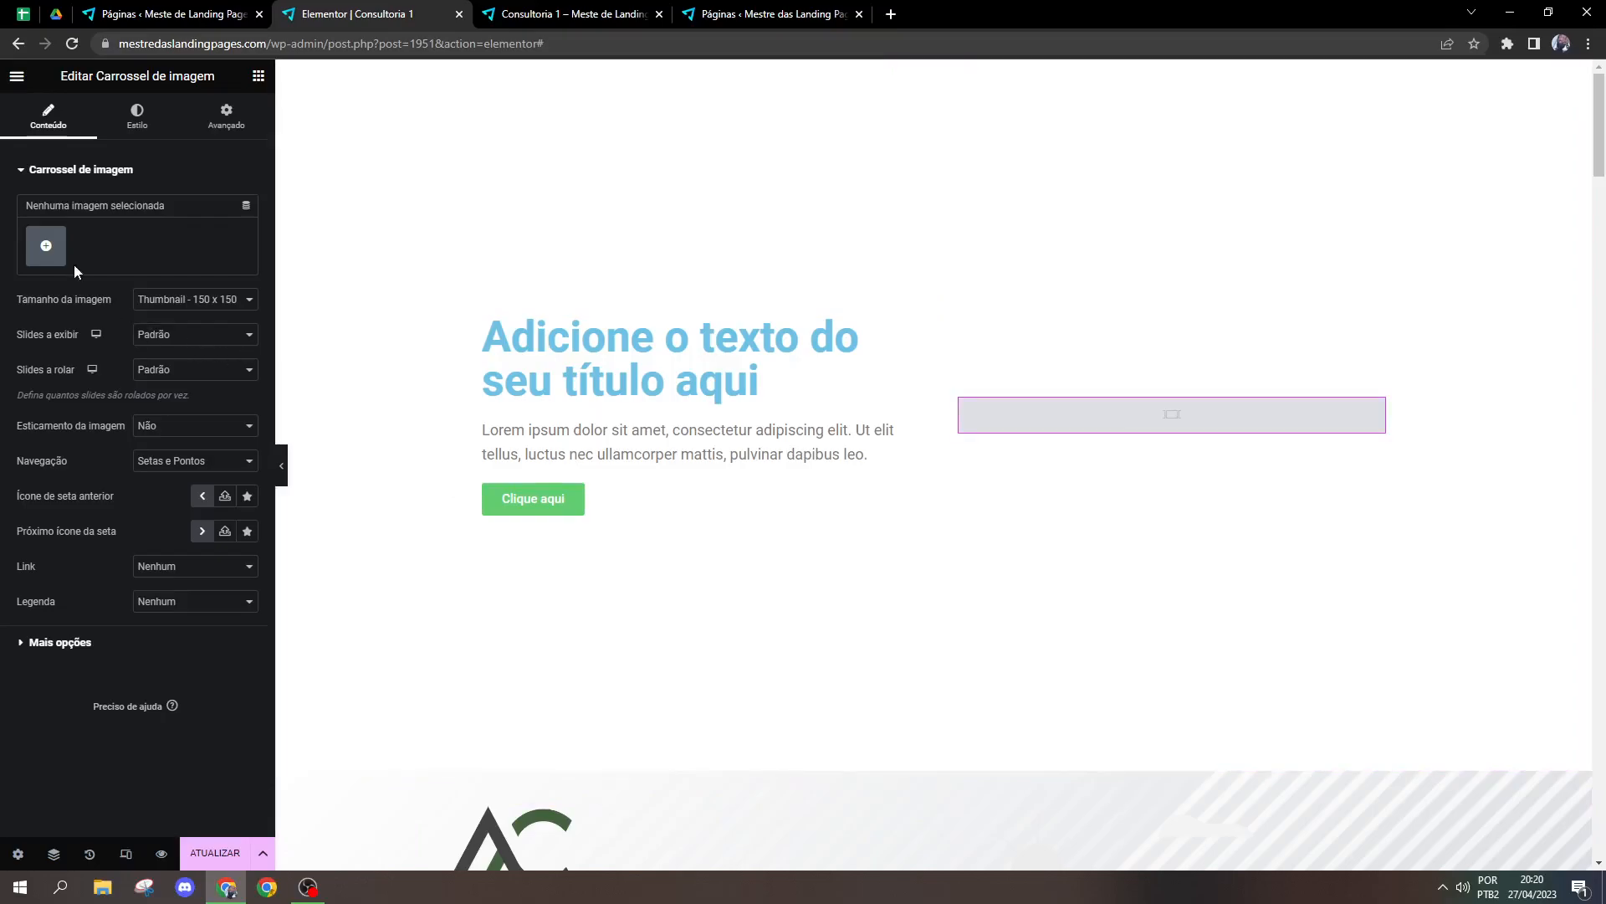
Step: Fill the carousel with a gallery of the two office meeting photos and the modern house with pool photo
left_click(61, 256)
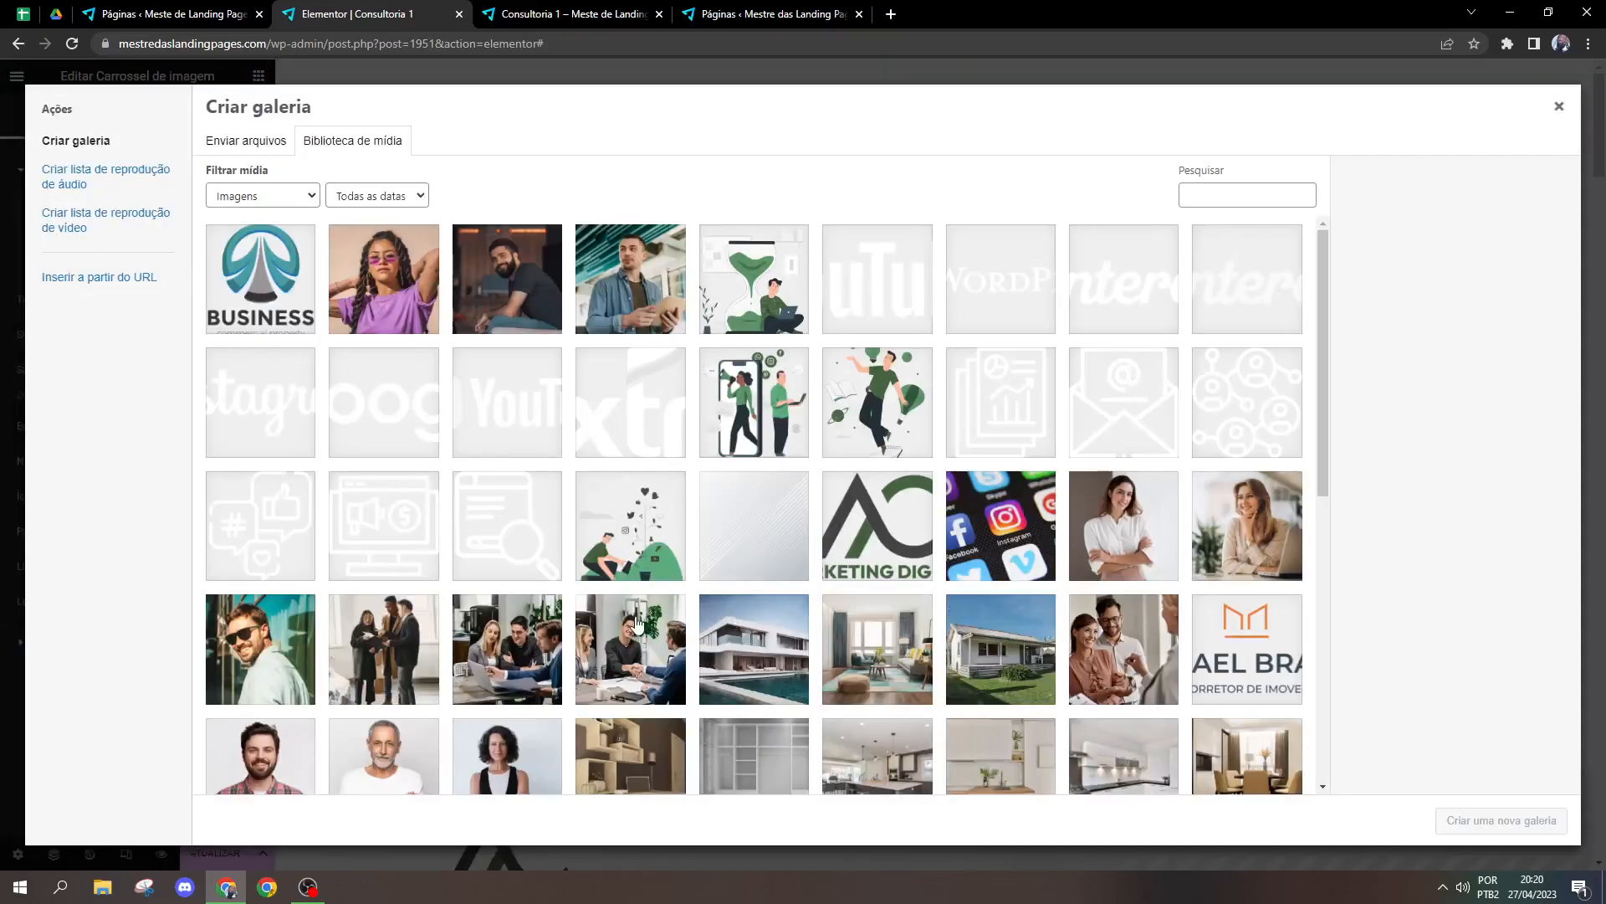
left_click(638, 621)
left_click(507, 646)
left_click(753, 646)
left_click(1502, 820)
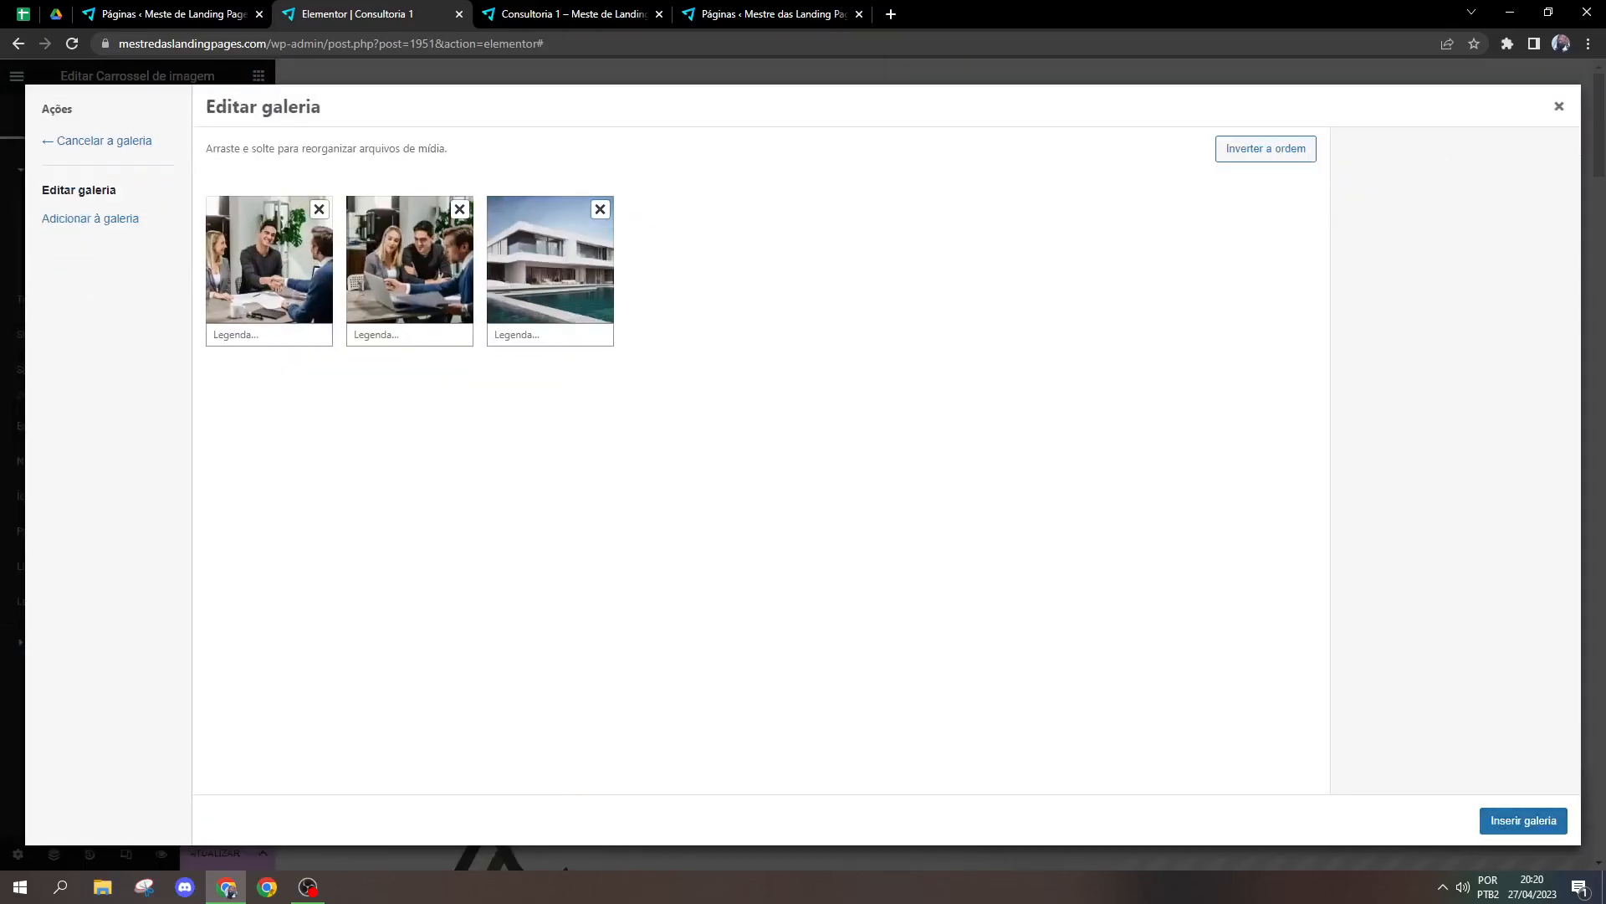
left_click(1521, 821)
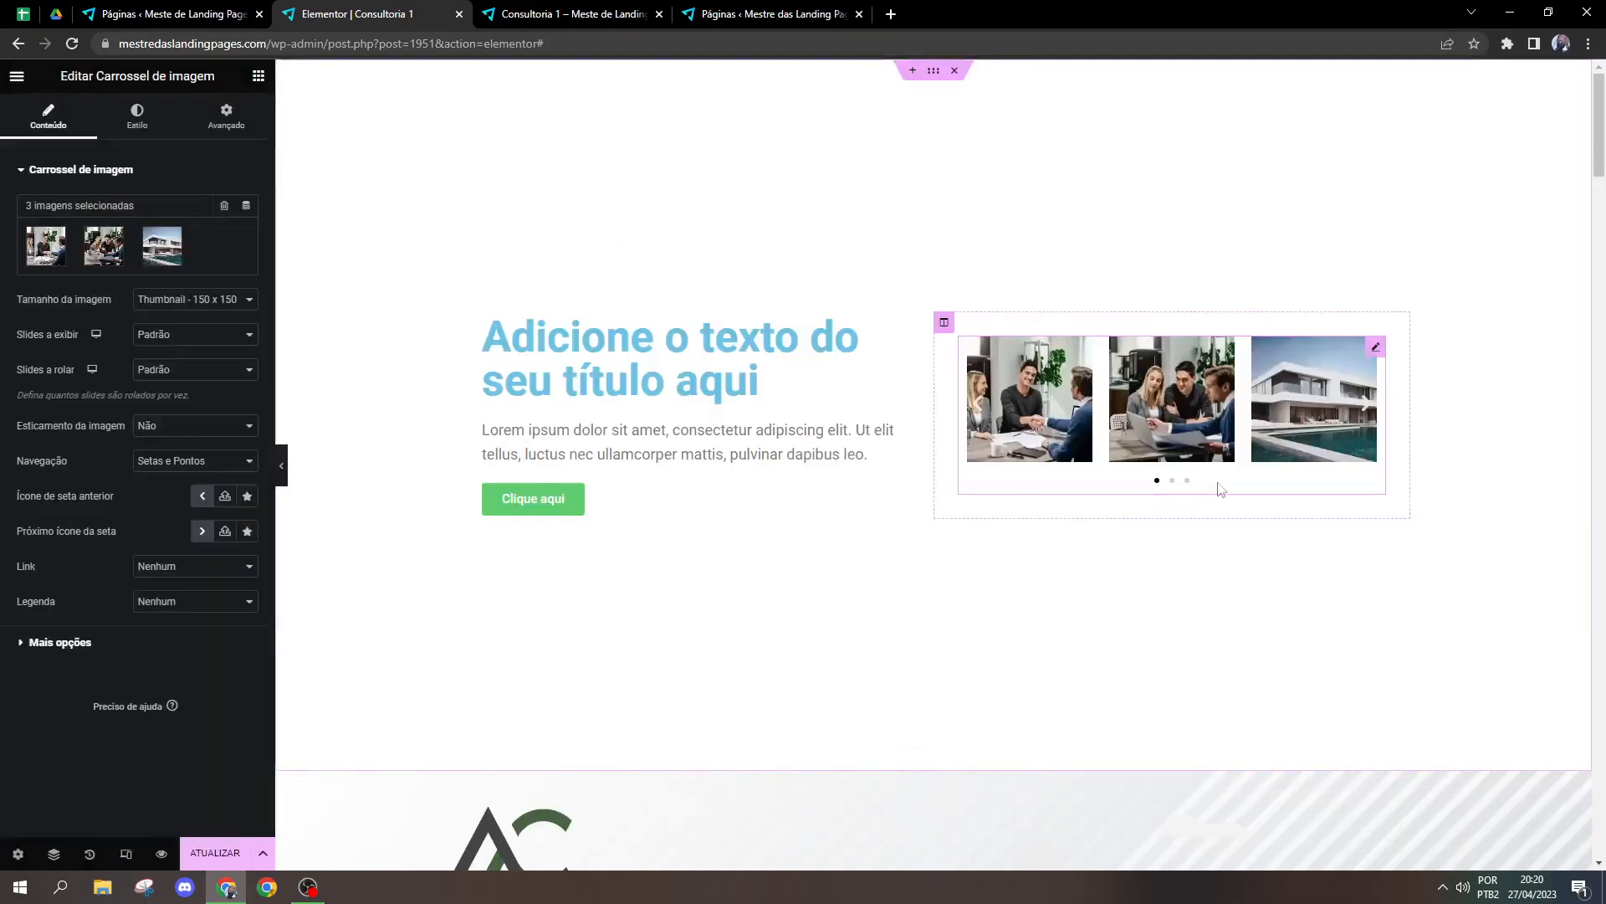
Step: Set the carousel's image size to Personalizado and the number of slides shown to 1
left_click(195, 299)
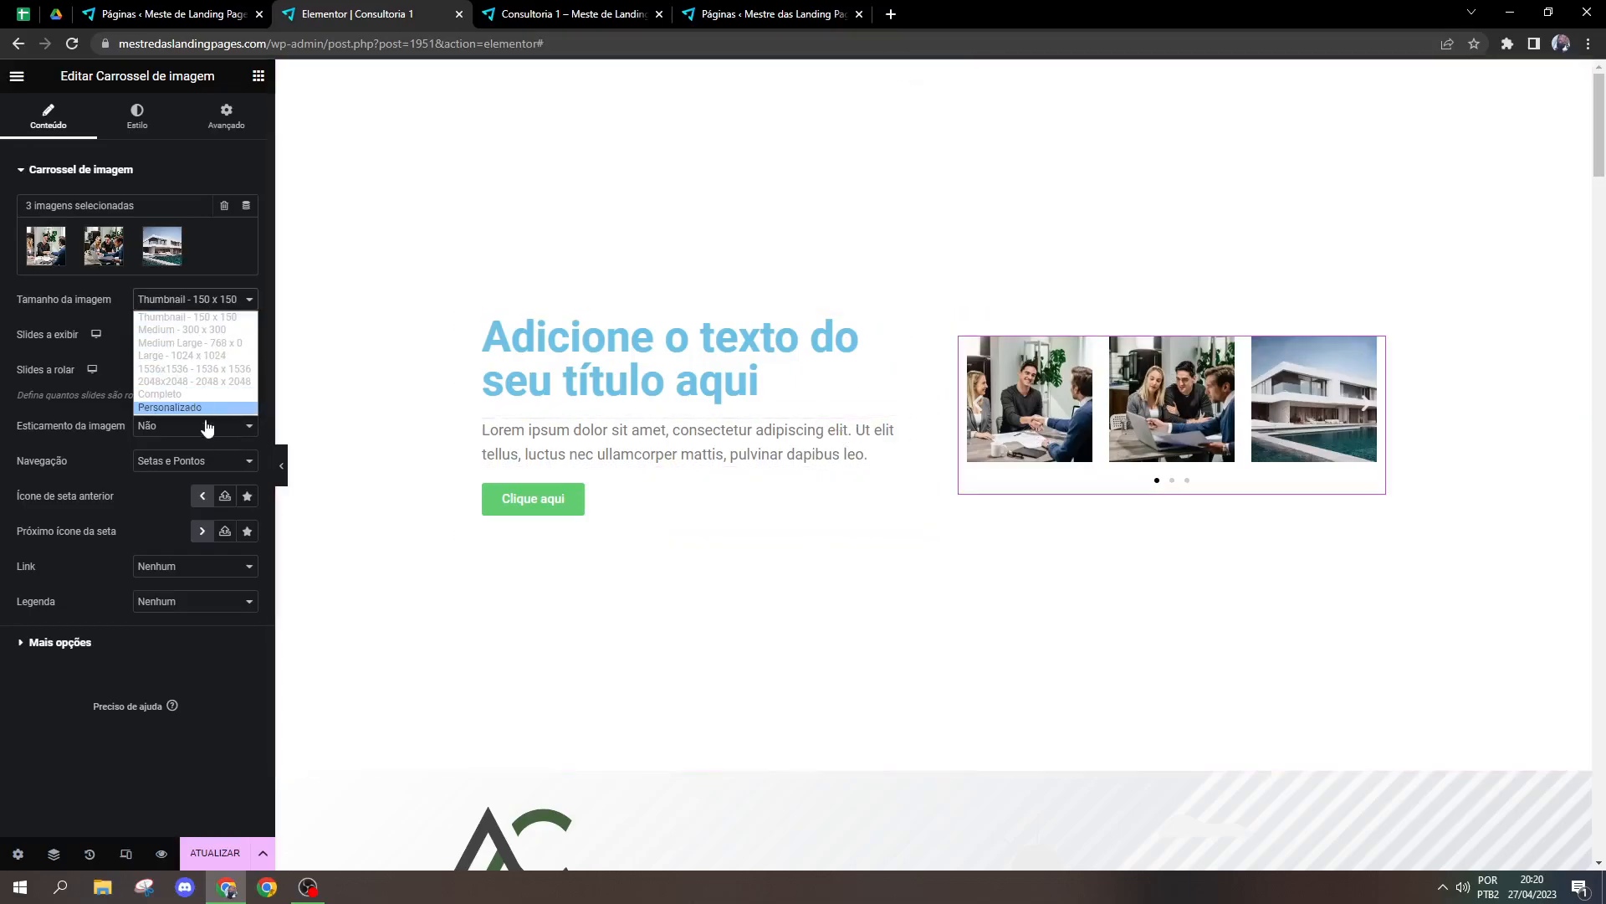
left_click(193, 408)
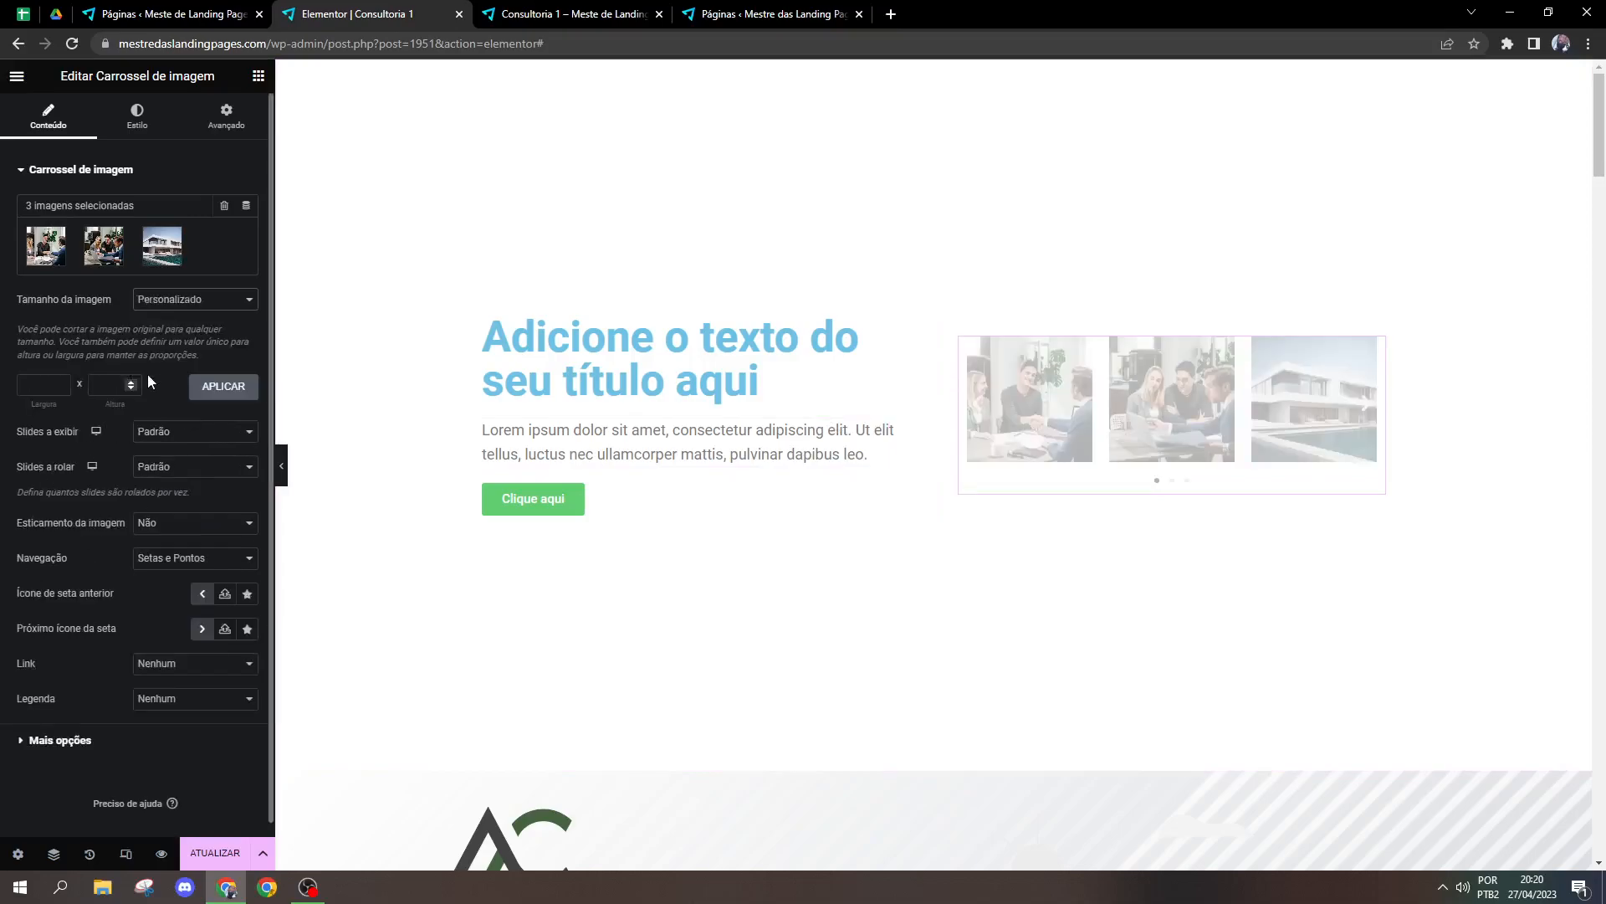
left_click(178, 441)
left_click(172, 462)
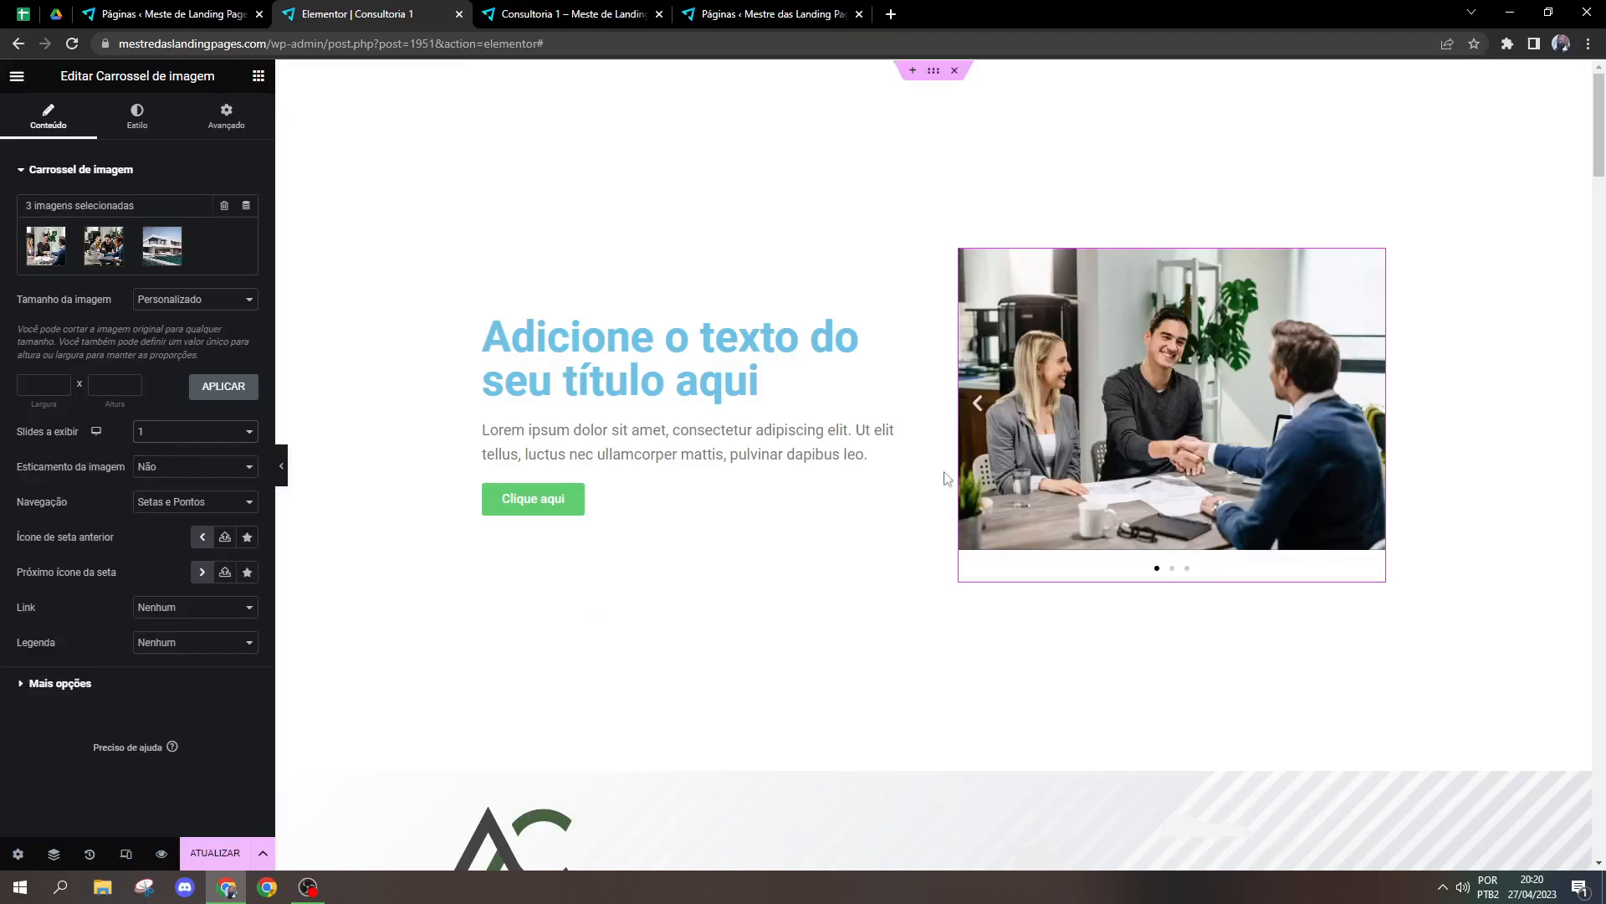
Step: Keep the carousel's image stretching at Não, set its navigation to Setas, and test both arrows
left_click(186, 471)
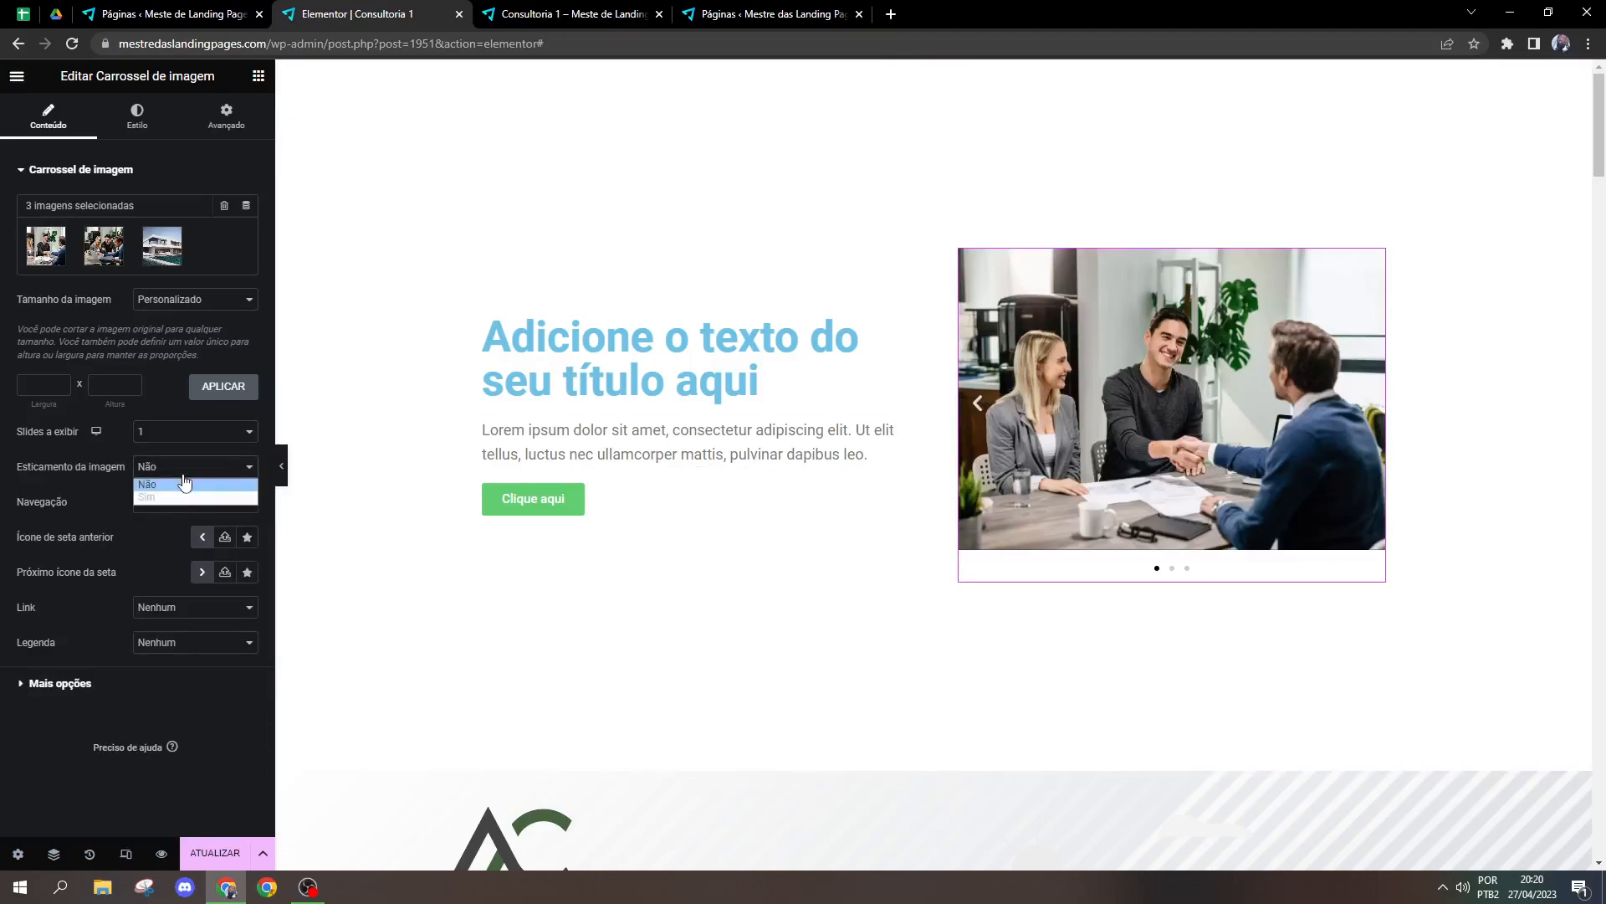
left_click(173, 484)
left_click(163, 502)
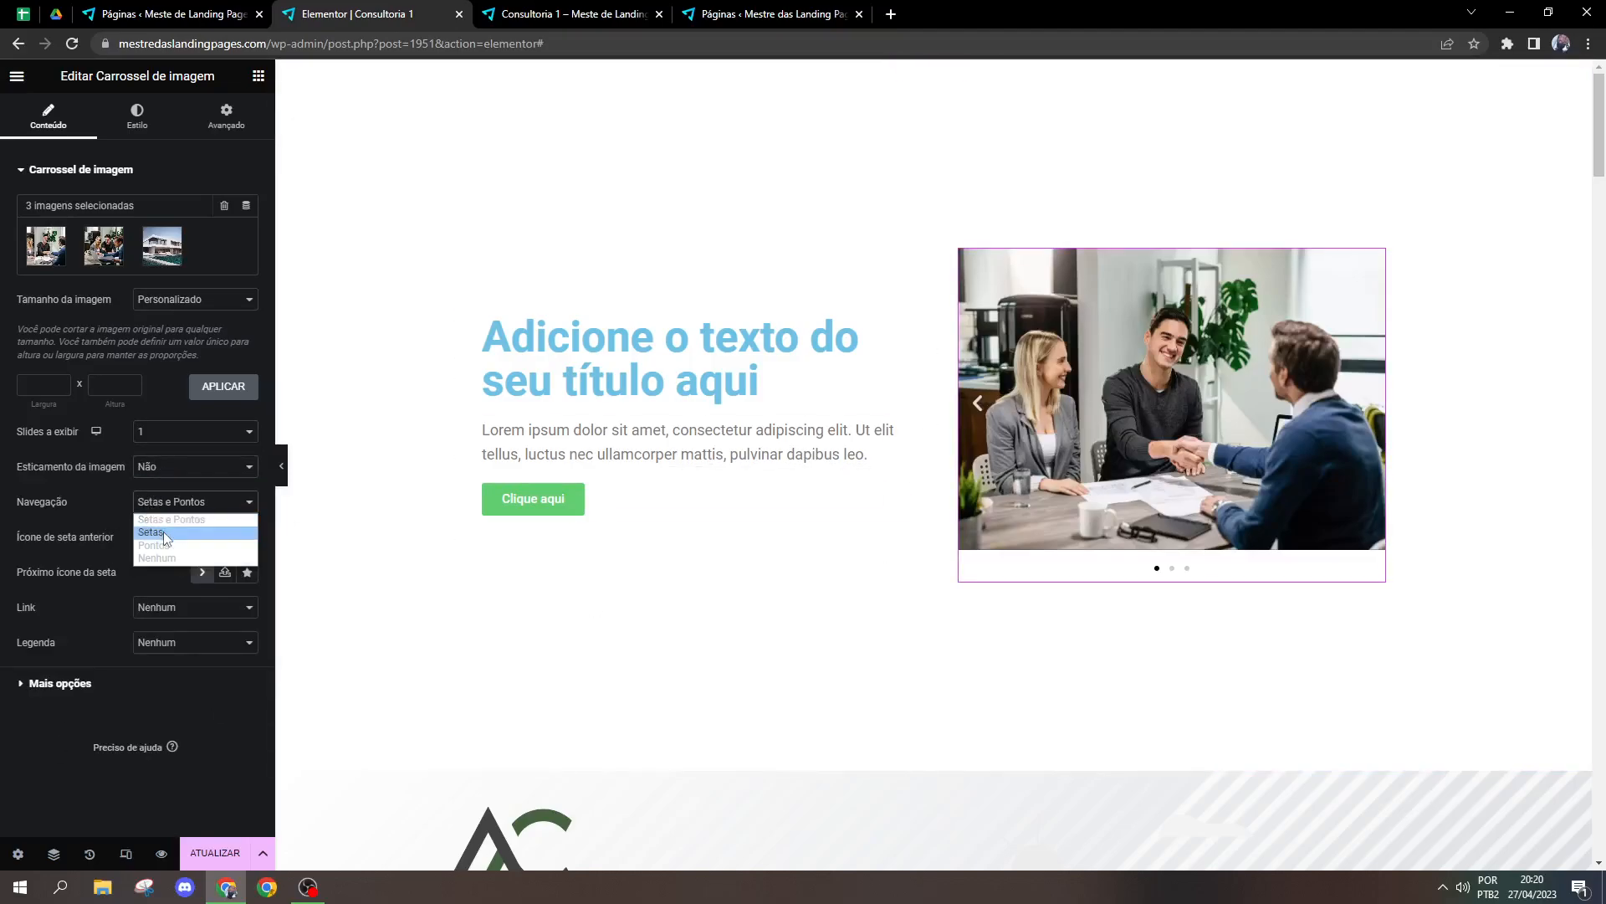
left_click(163, 530)
left_click(976, 420)
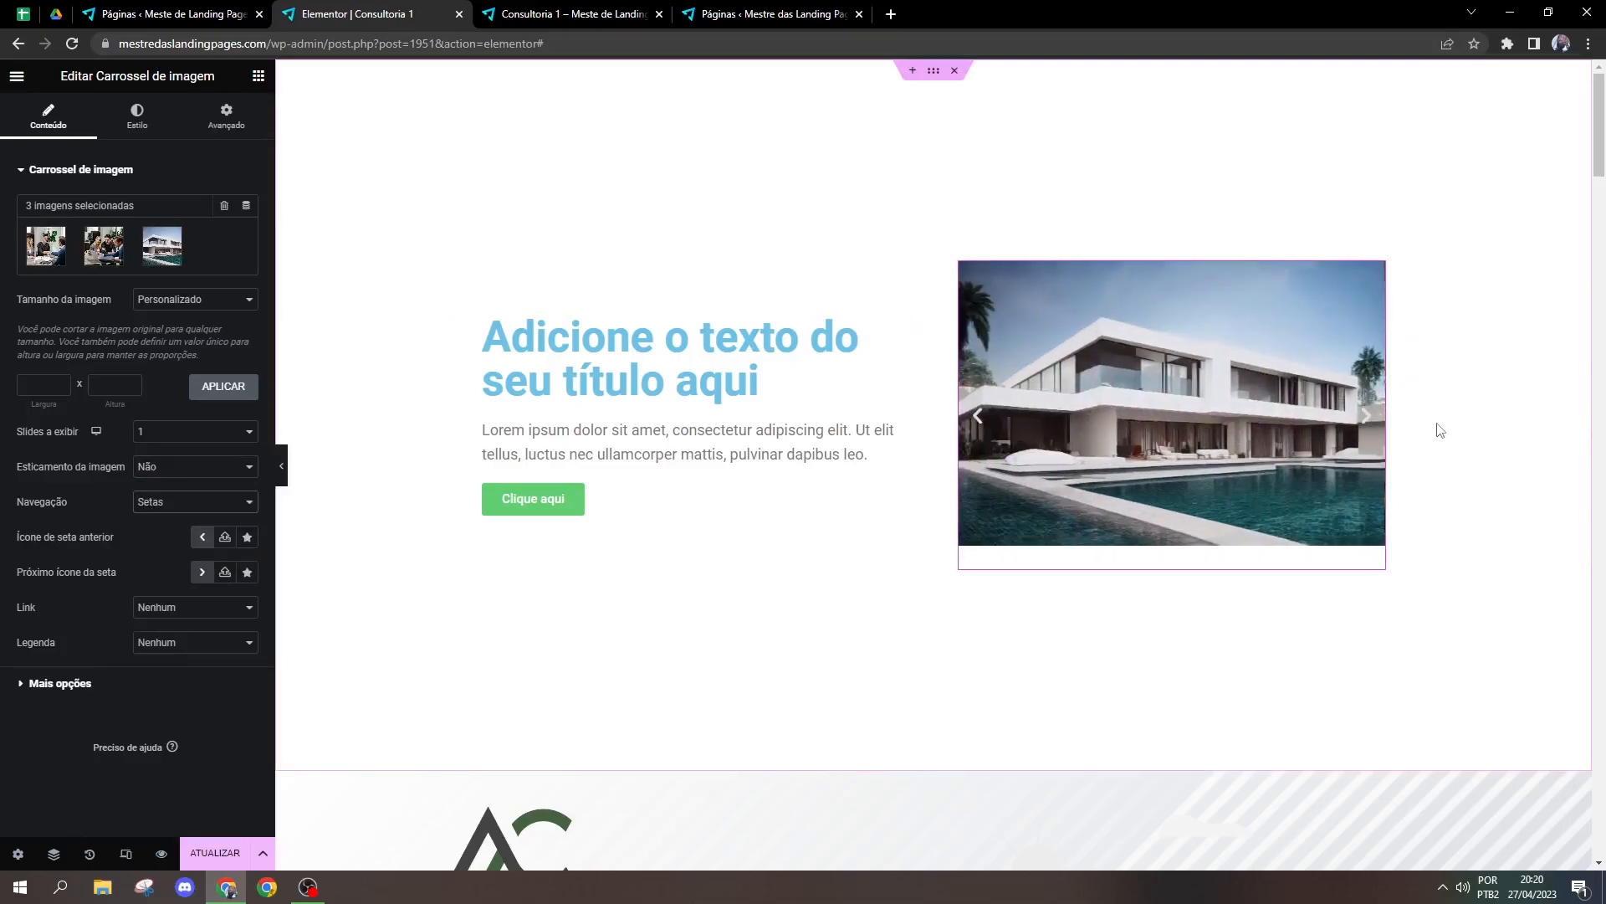
left_click(1368, 421)
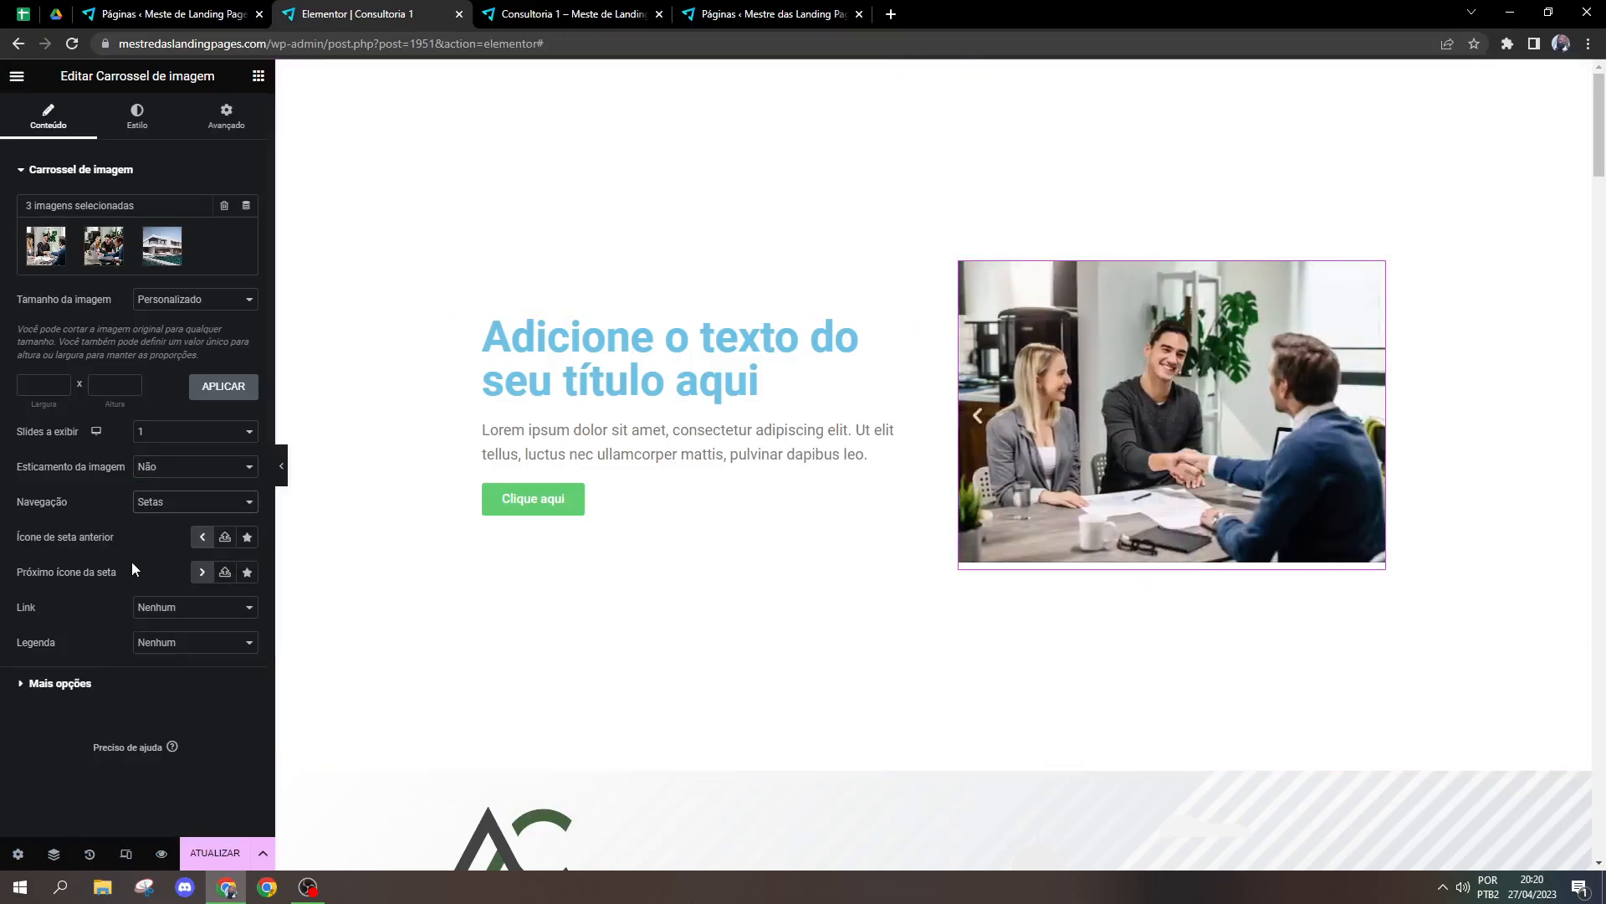
Step: Try linking the carousel images to Arquivo de mídia, preview the lightbox, and return the link to Nenhum
left_click(55, 683)
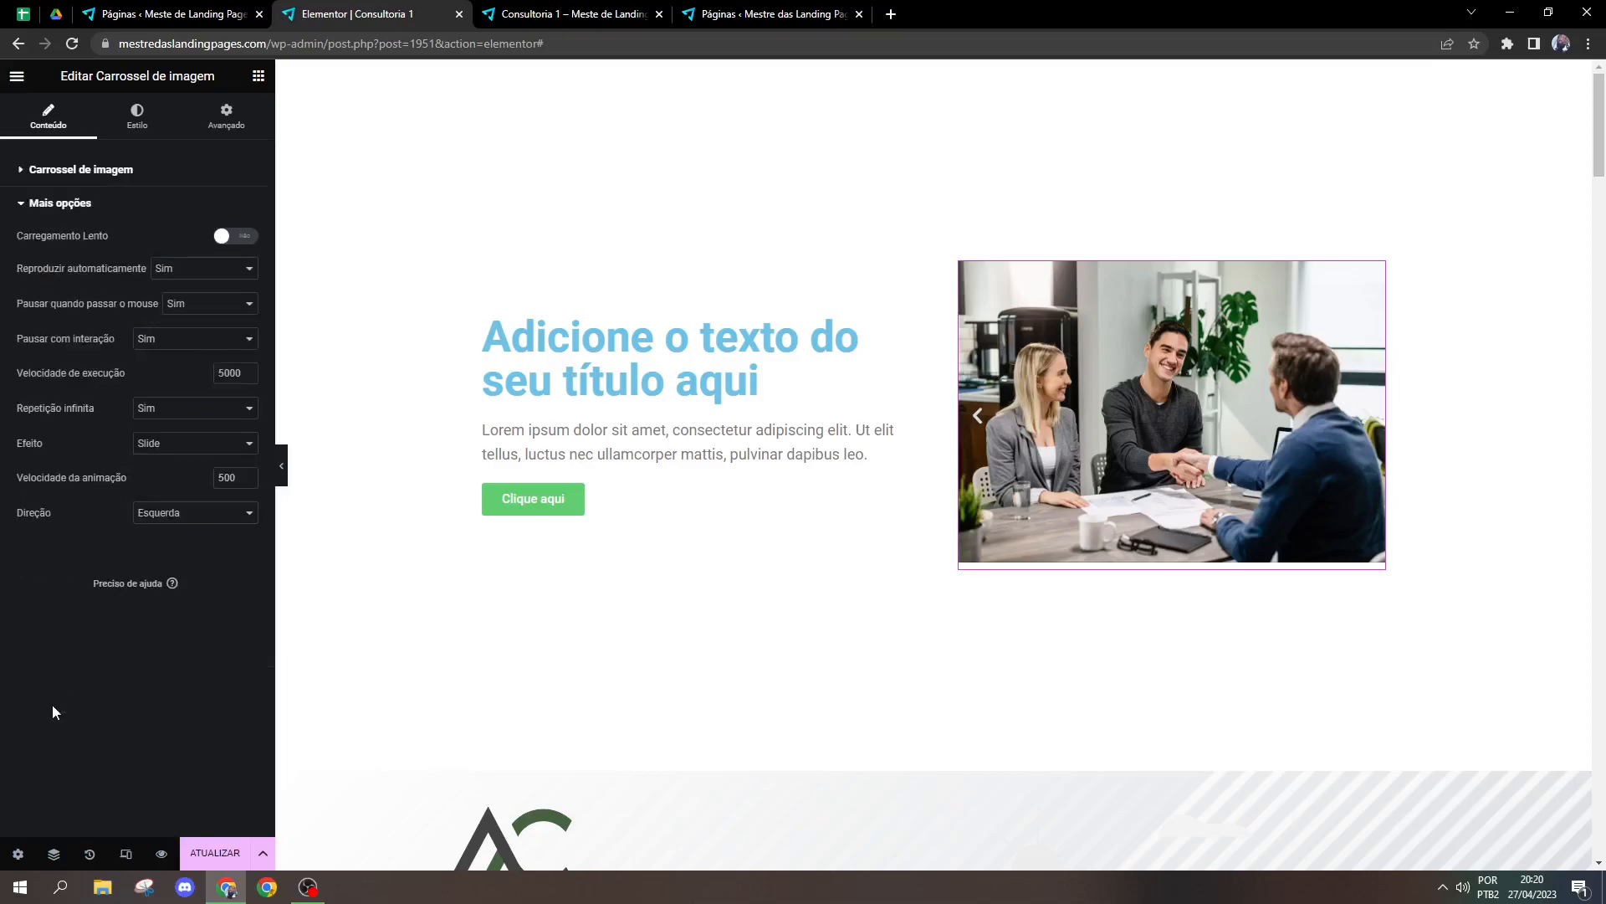
left_click(80, 171)
left_click(168, 607)
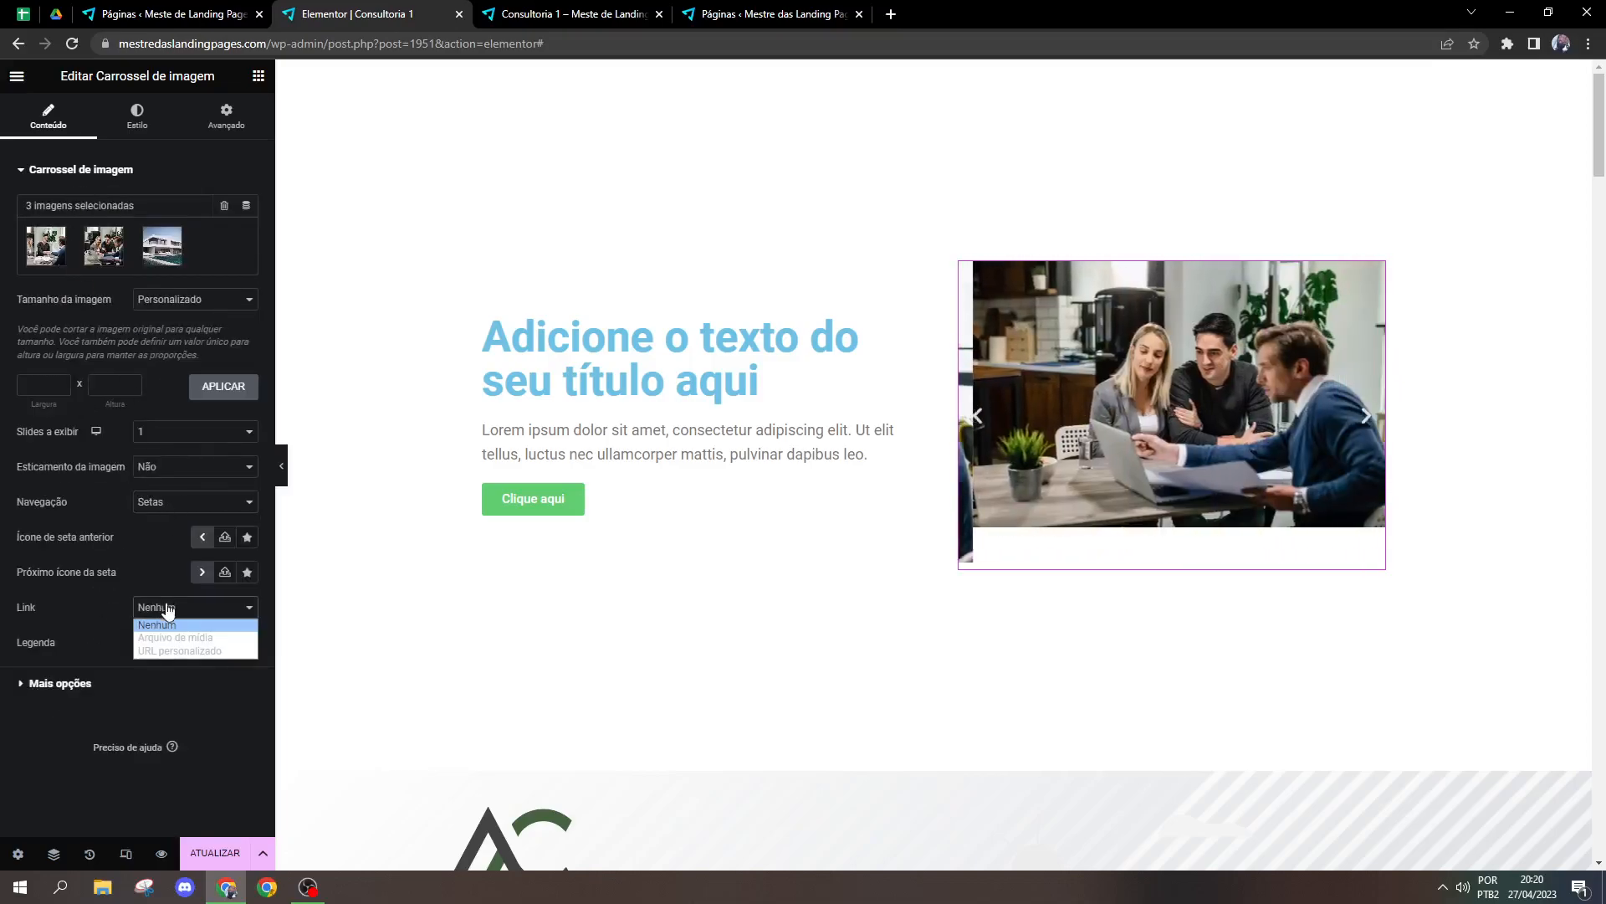
left_click(169, 638)
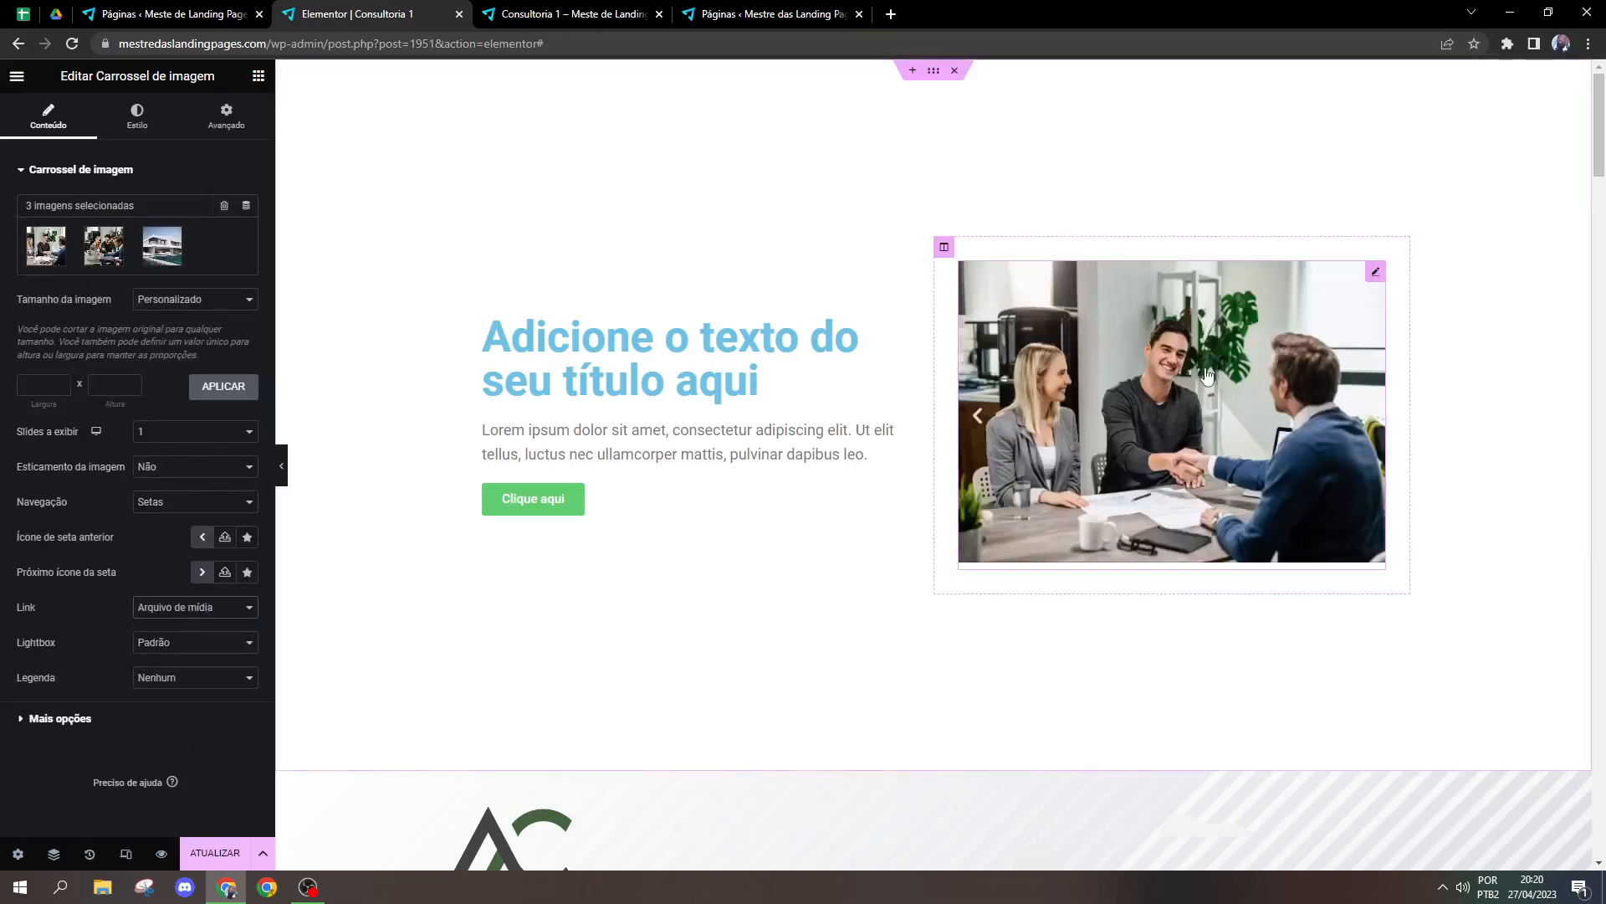
left_click(1087, 469)
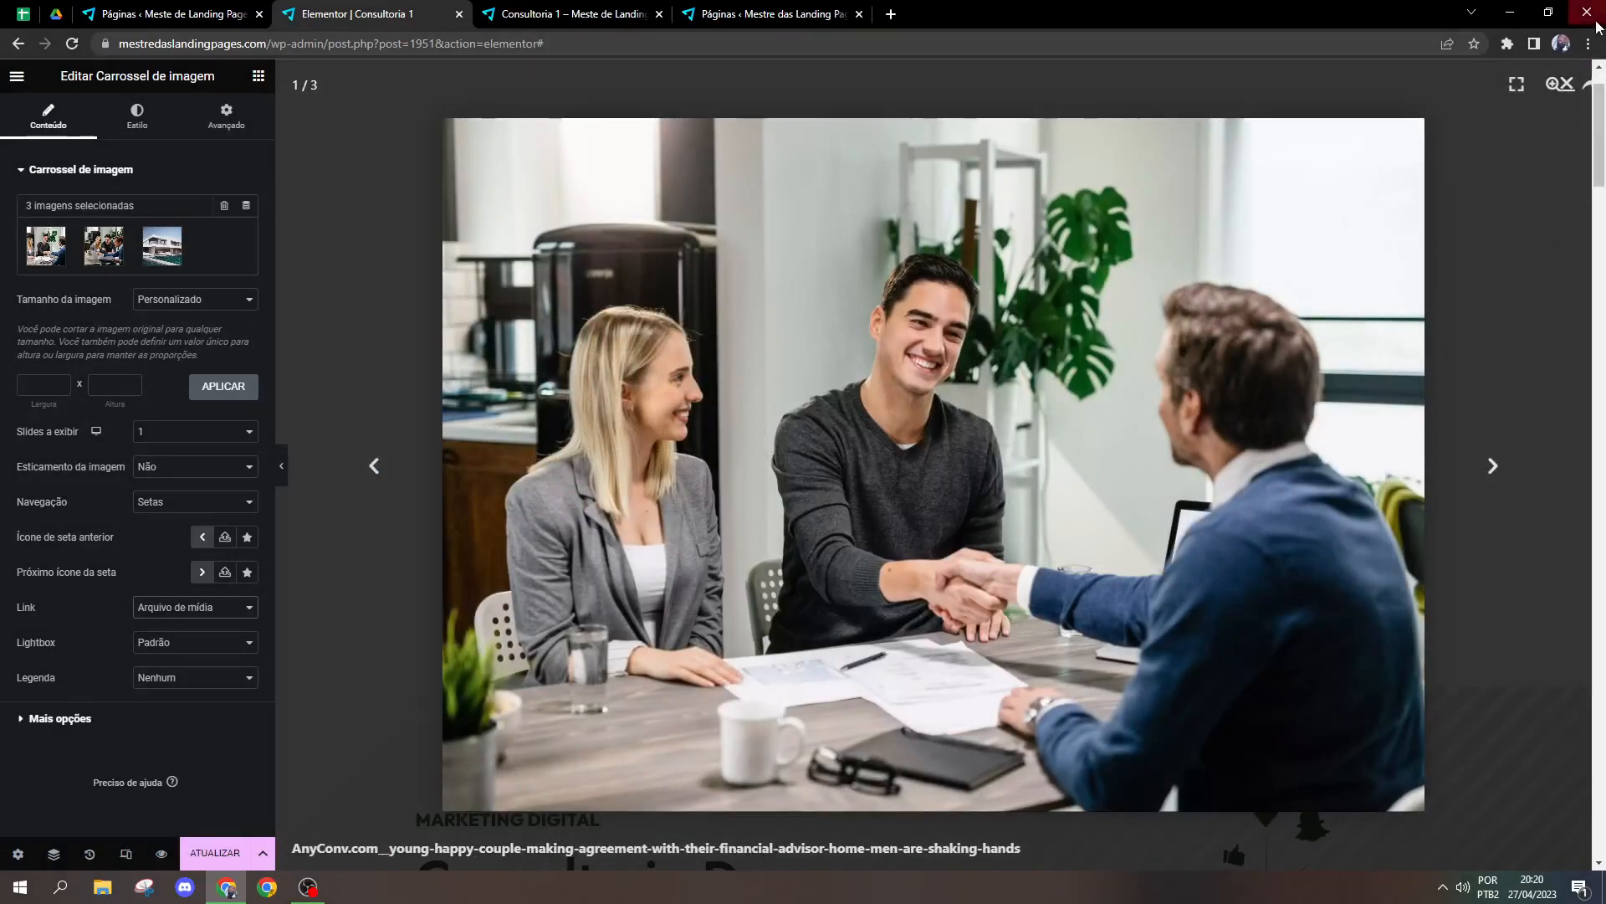
left_click(1567, 85)
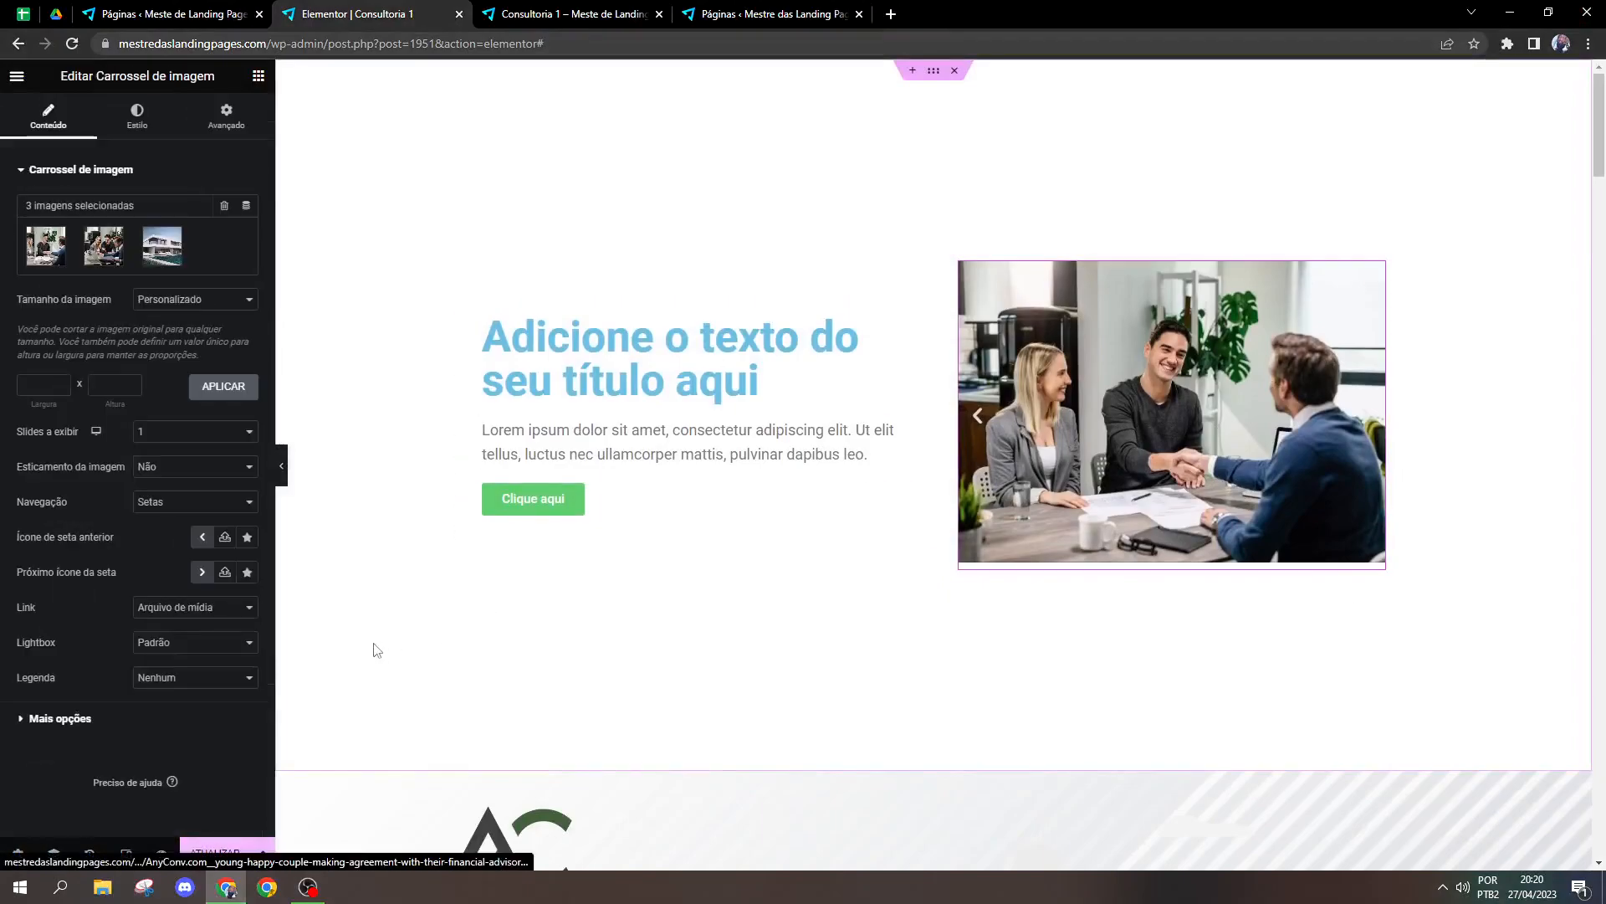
left_click(160, 612)
left_click(154, 626)
Step: Try the Fade effect on the carousel by browsing its slides, and return the effect to Slide
left_click(96, 683)
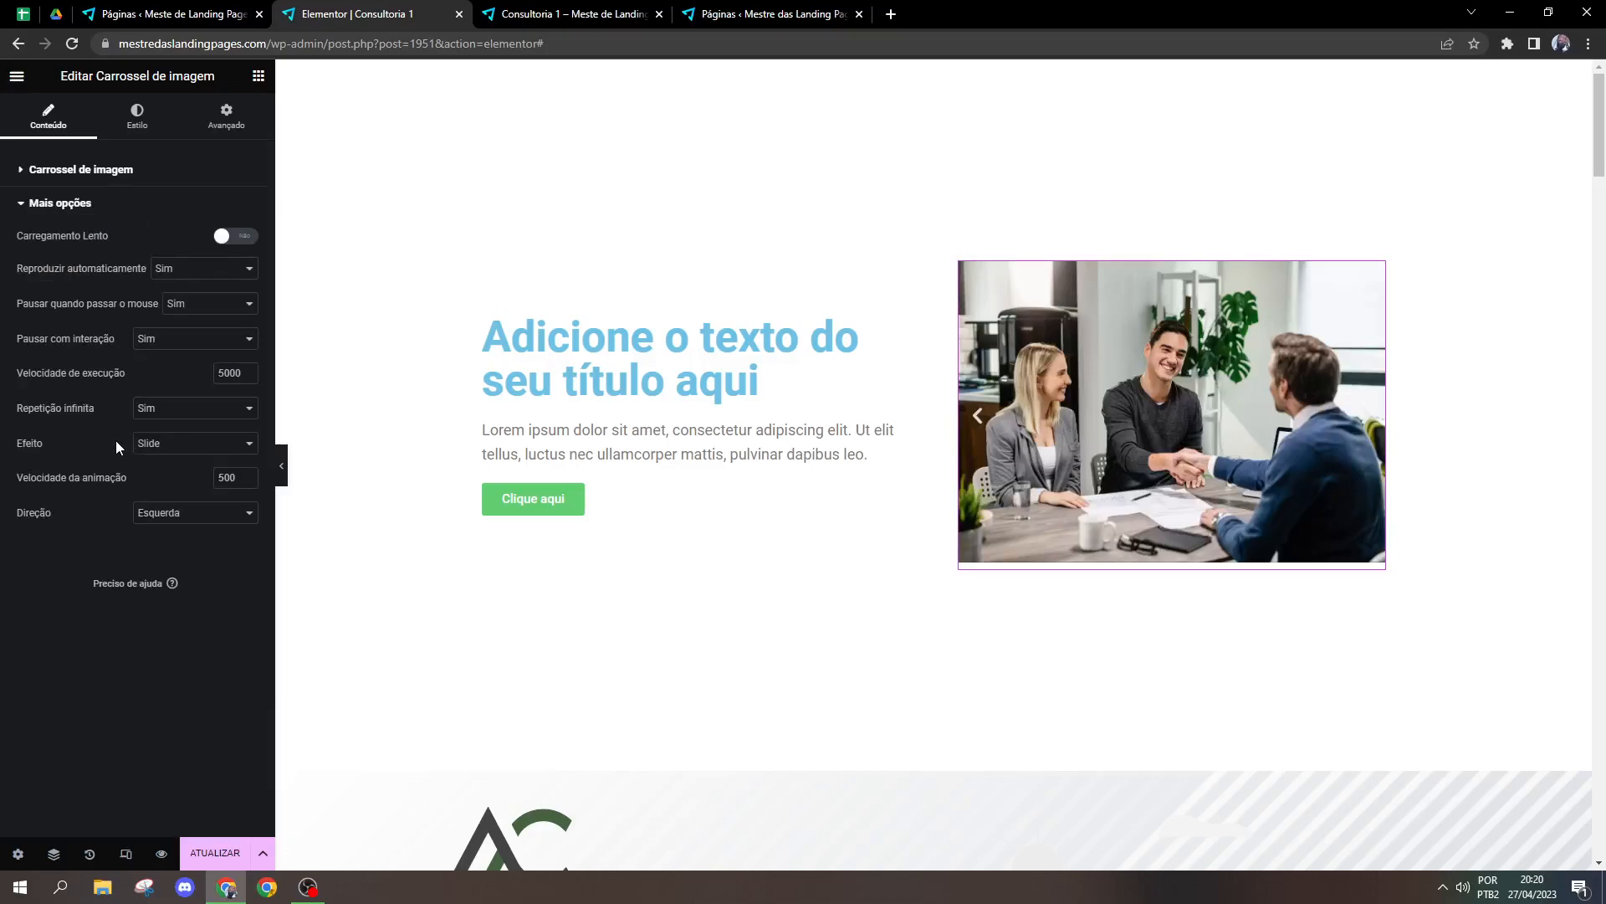
left_click(155, 442)
left_click(149, 471)
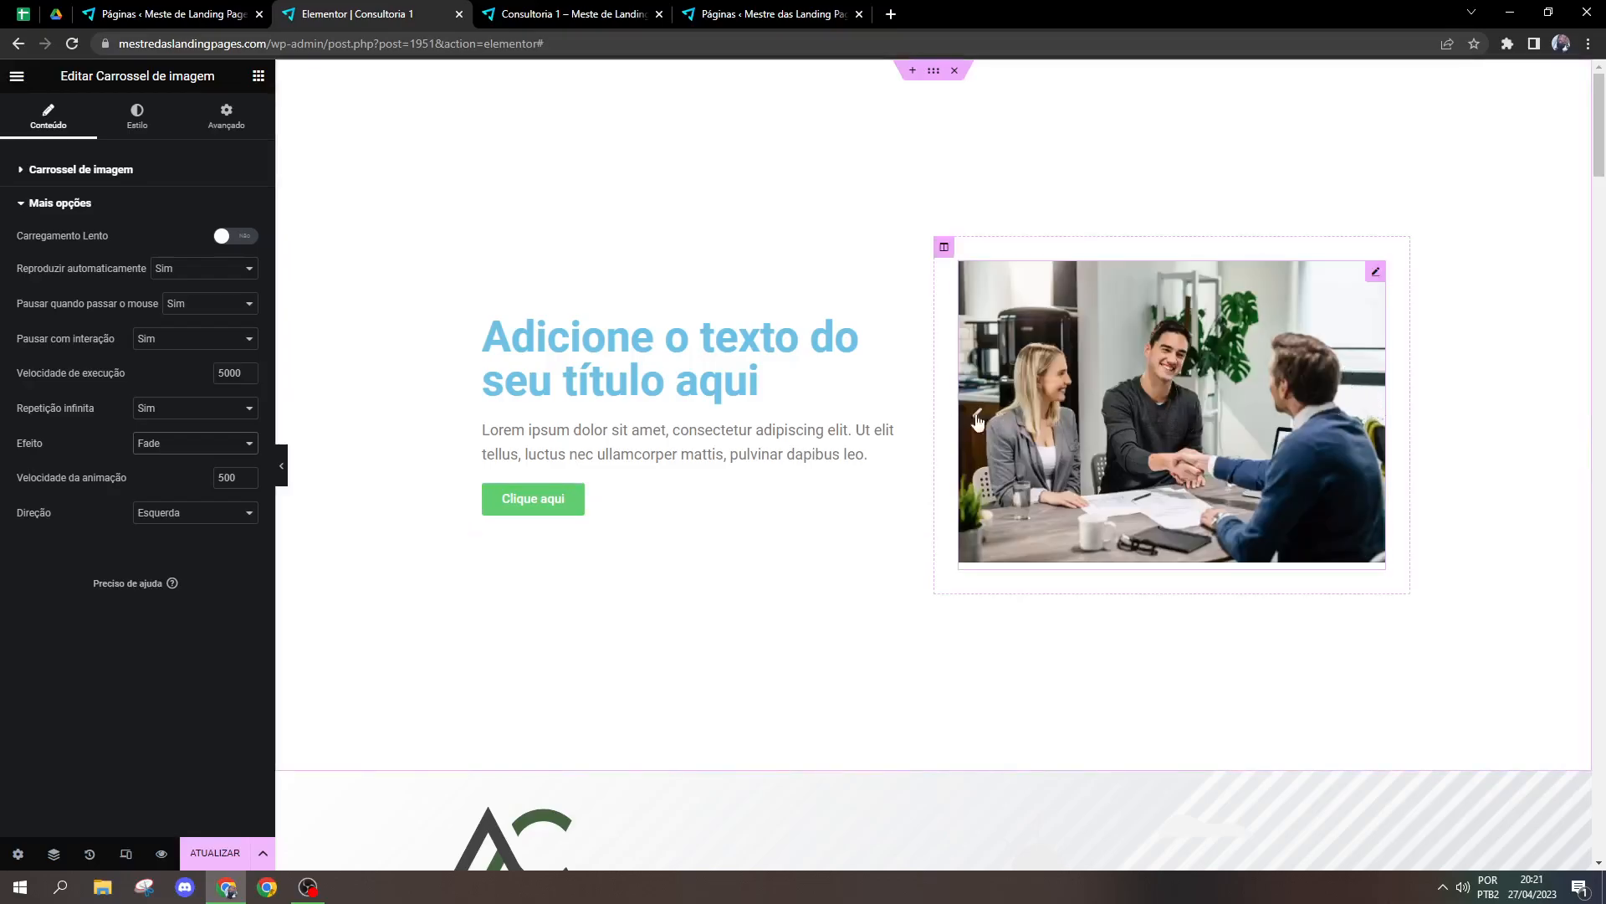
left_click(984, 417)
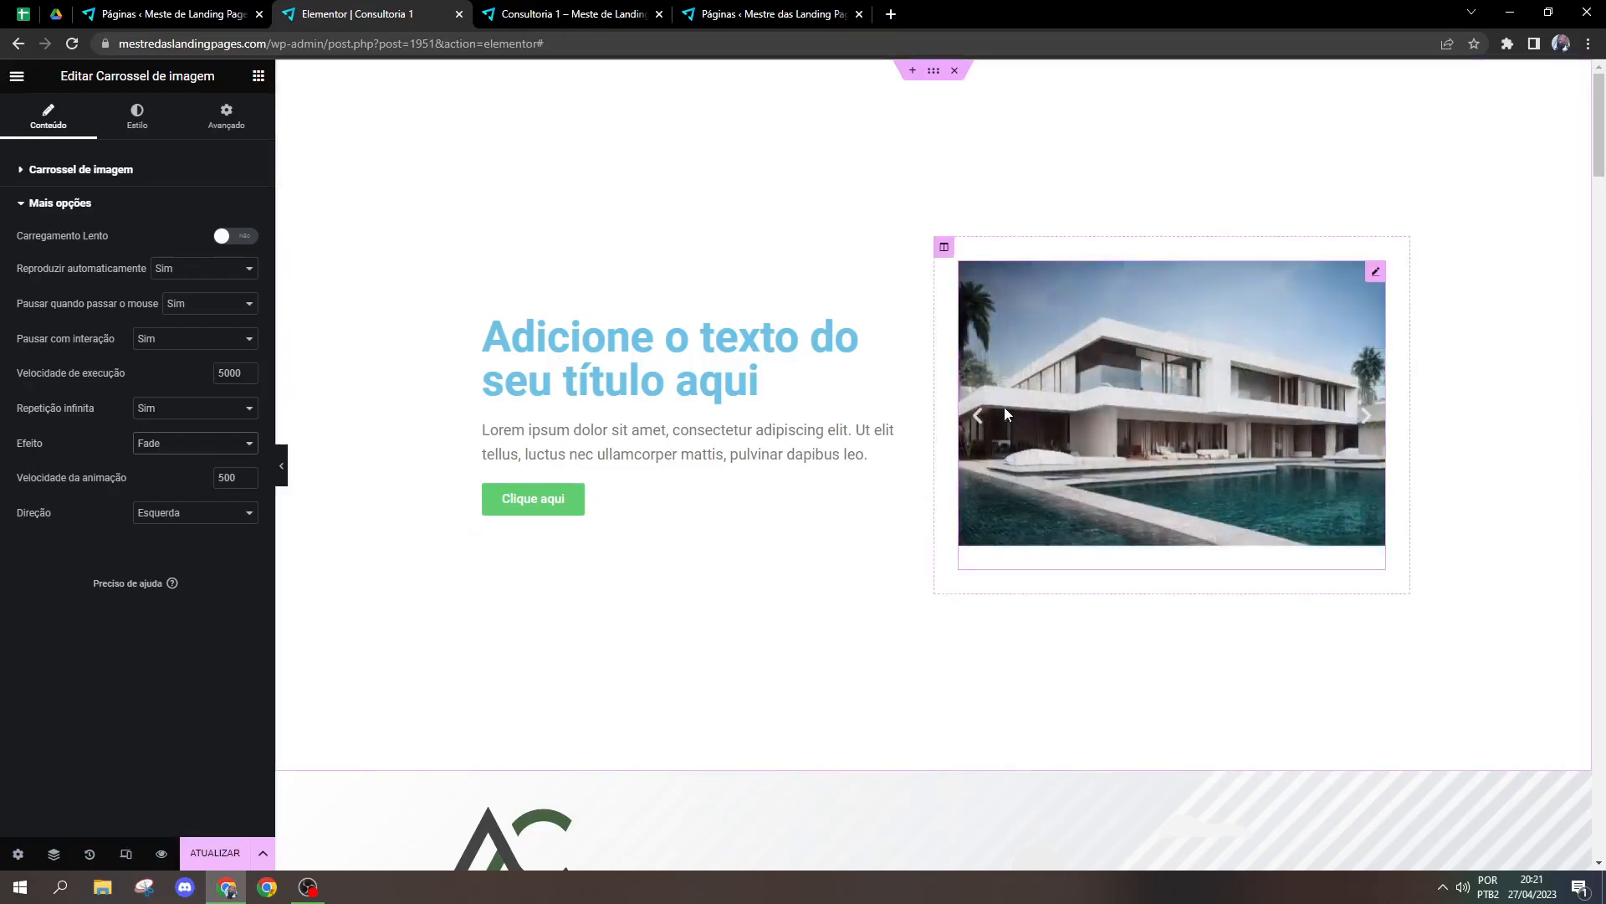
left_click(983, 417)
left_click(976, 418)
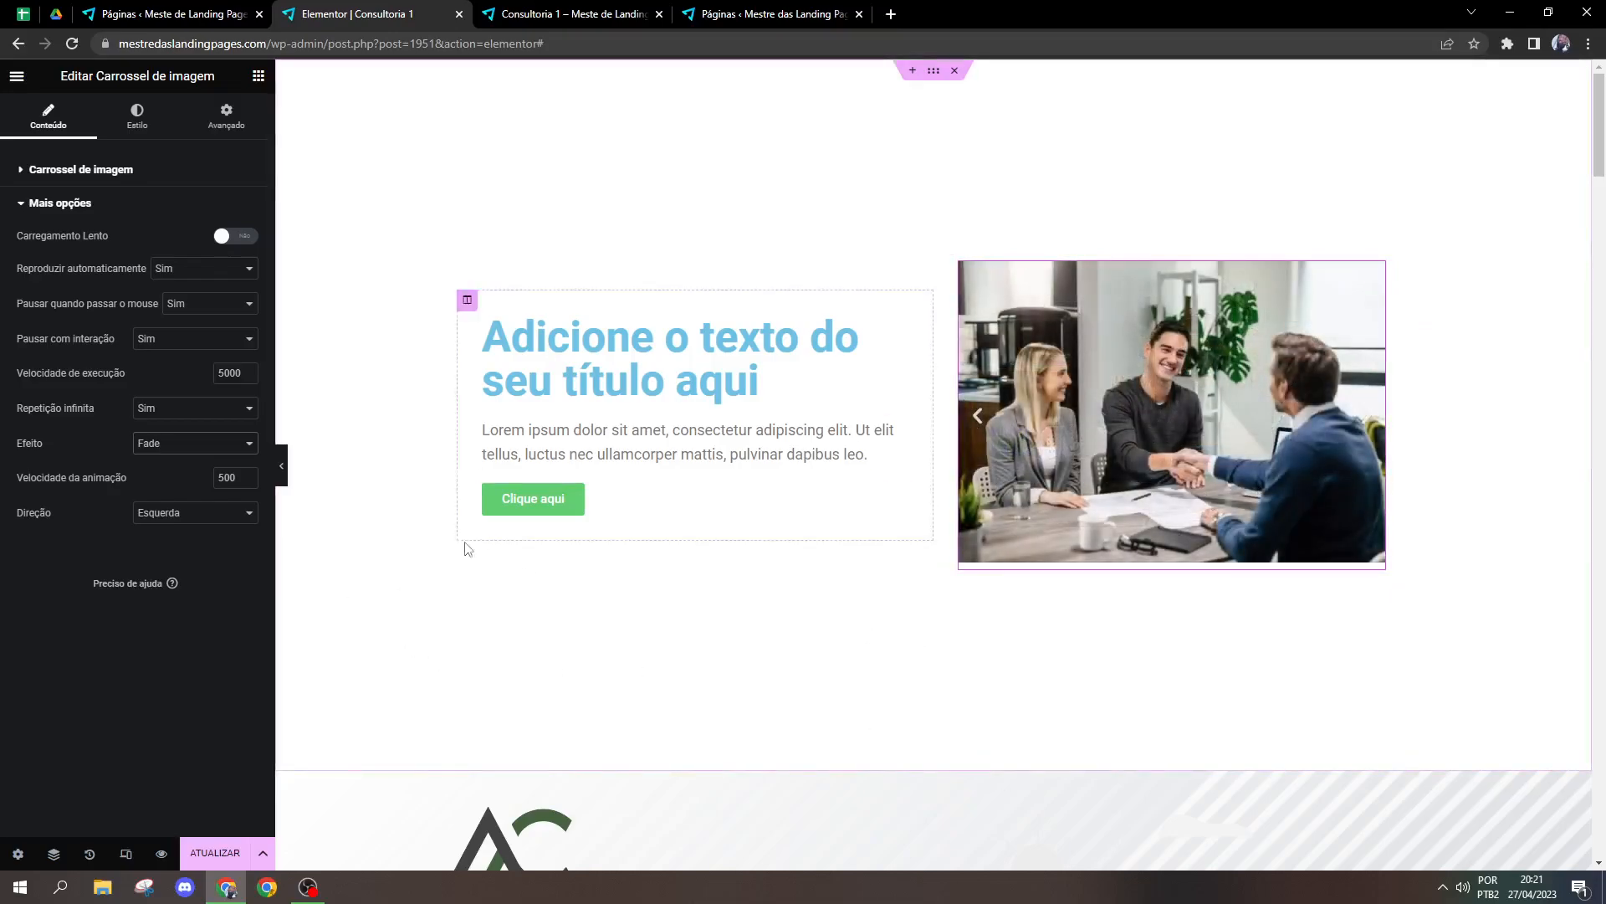
left_click(199, 446)
left_click(155, 461)
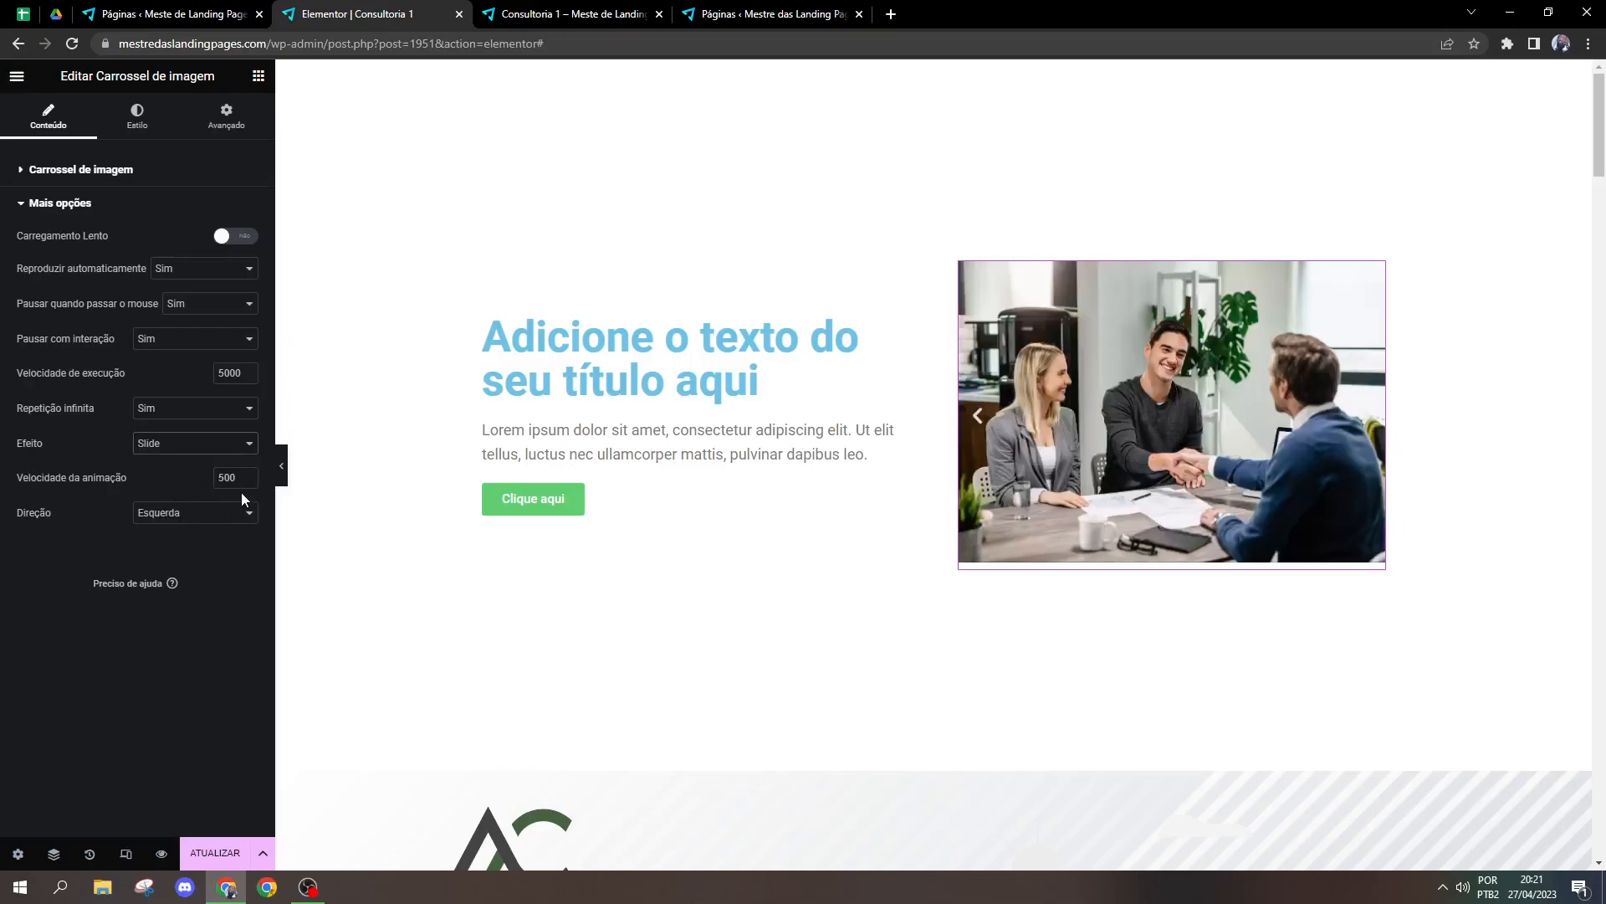
Step: Try the Direita direction for the carousel and return it to Esquerda
left_click(179, 526)
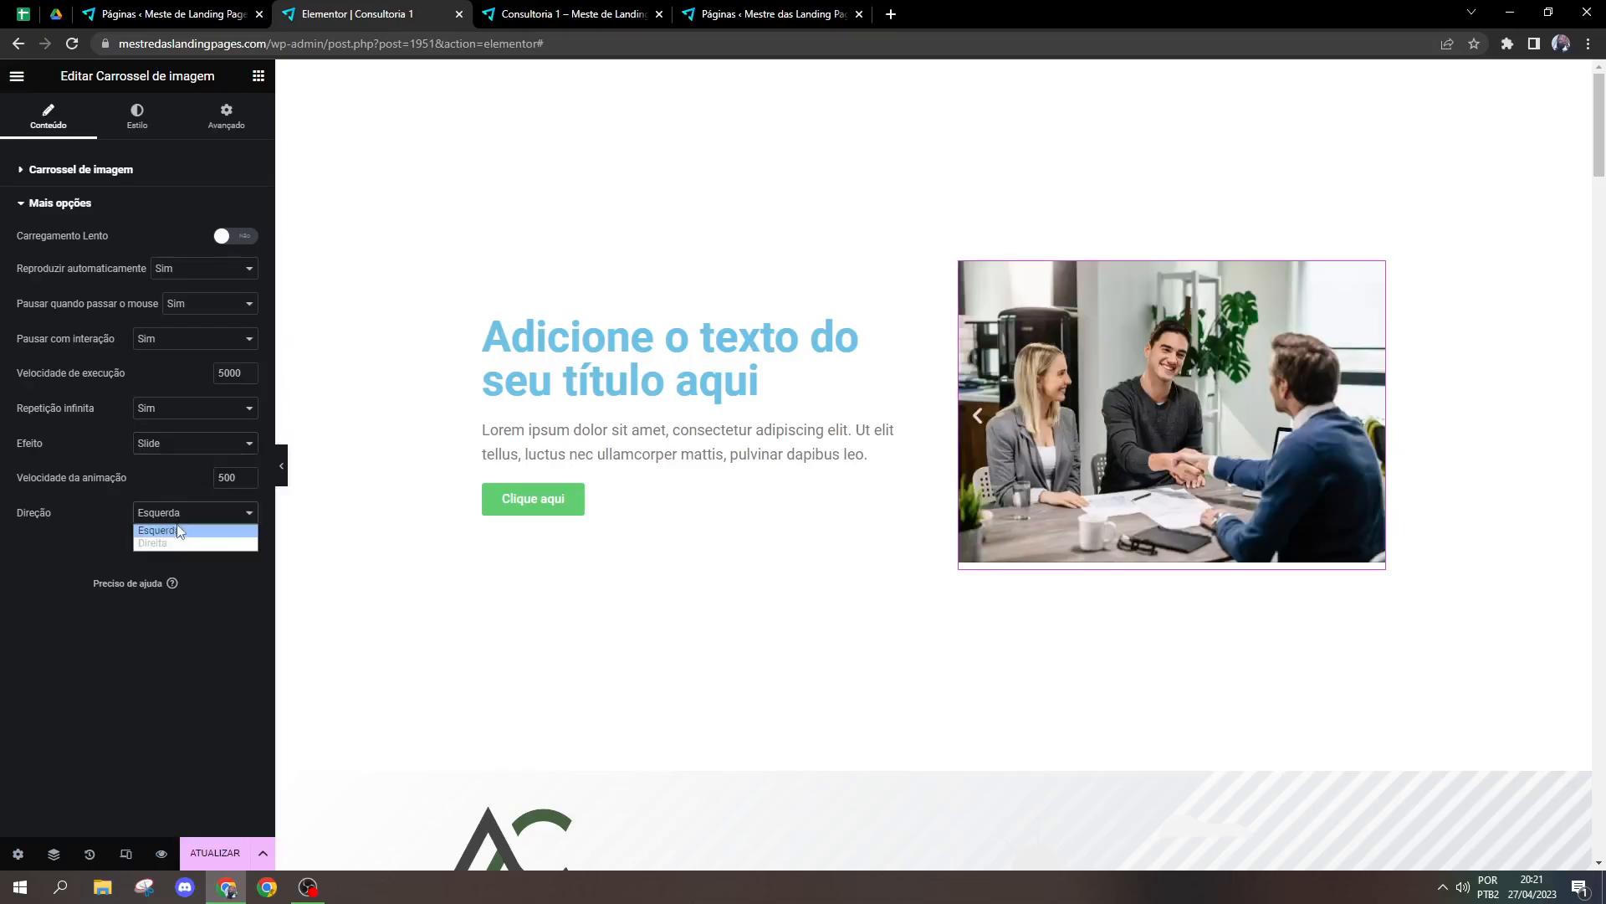
left_click(171, 533)
left_click(176, 520)
left_click(171, 542)
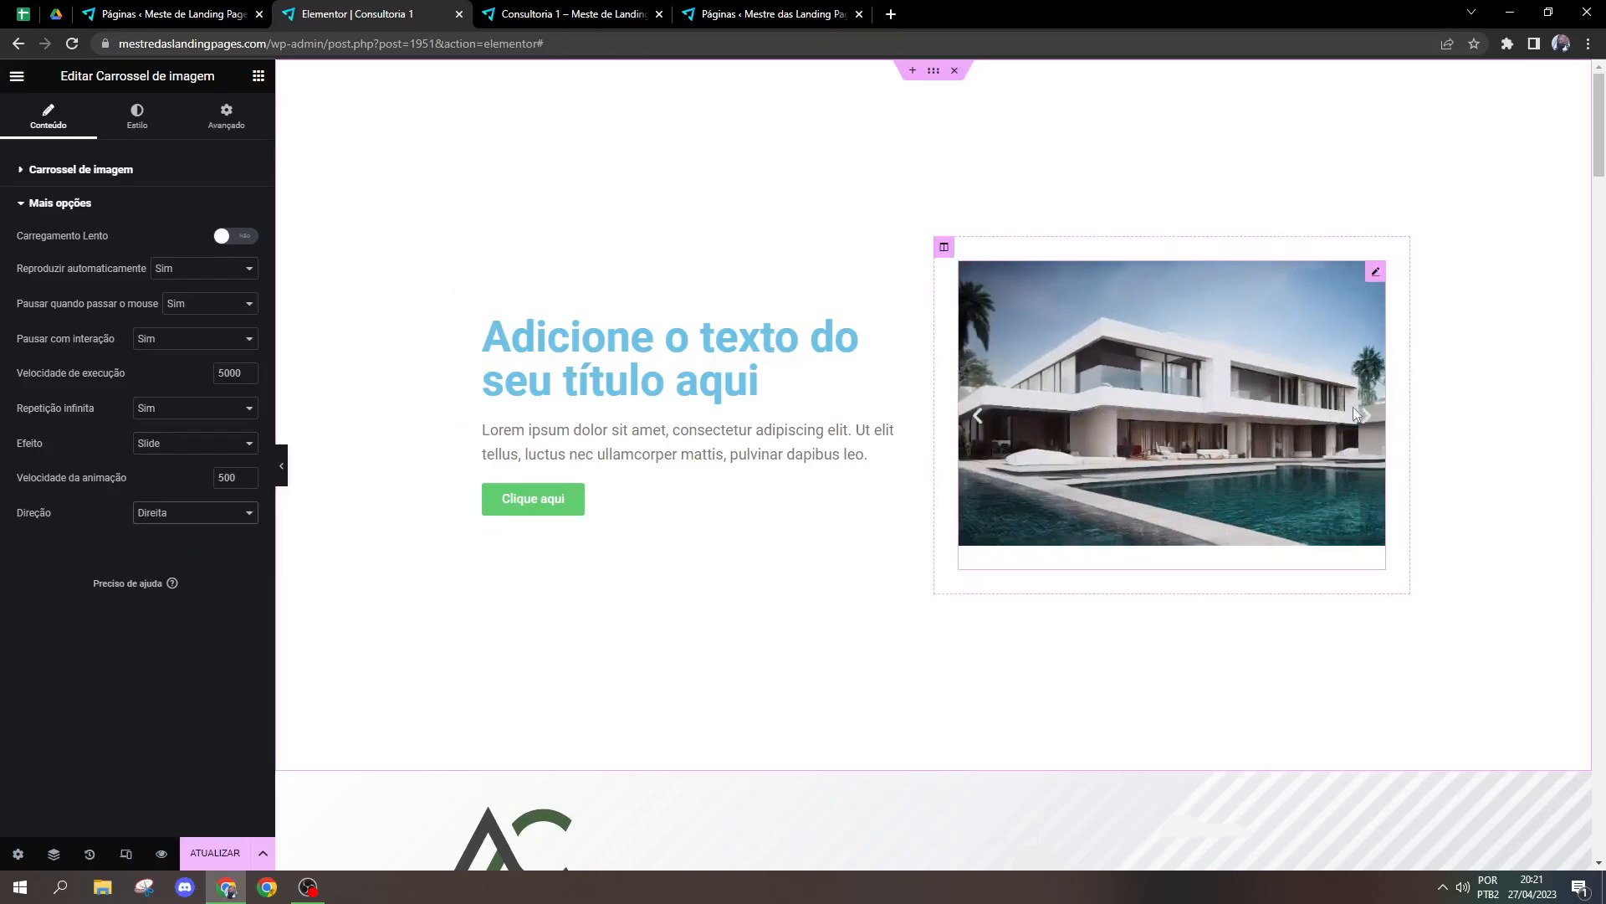
left_click(149, 525)
left_click(151, 533)
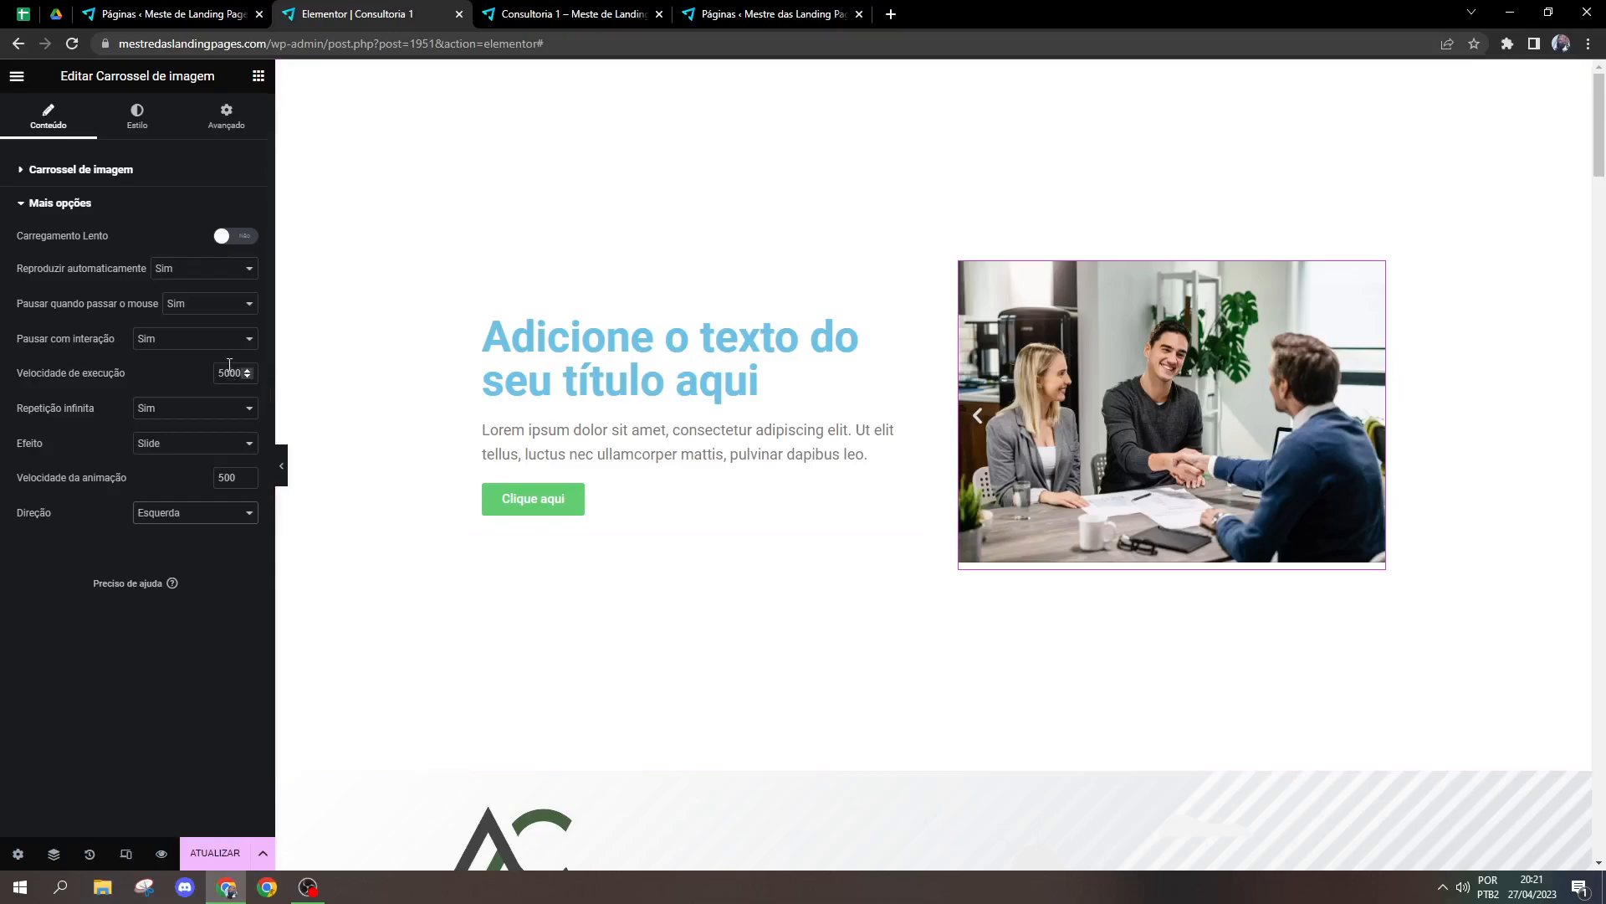
Step: Update the page with the carousel's Velocidade de execução at 1000, and return the speed to 5000
left_click(228, 374)
left_click(214, 843)
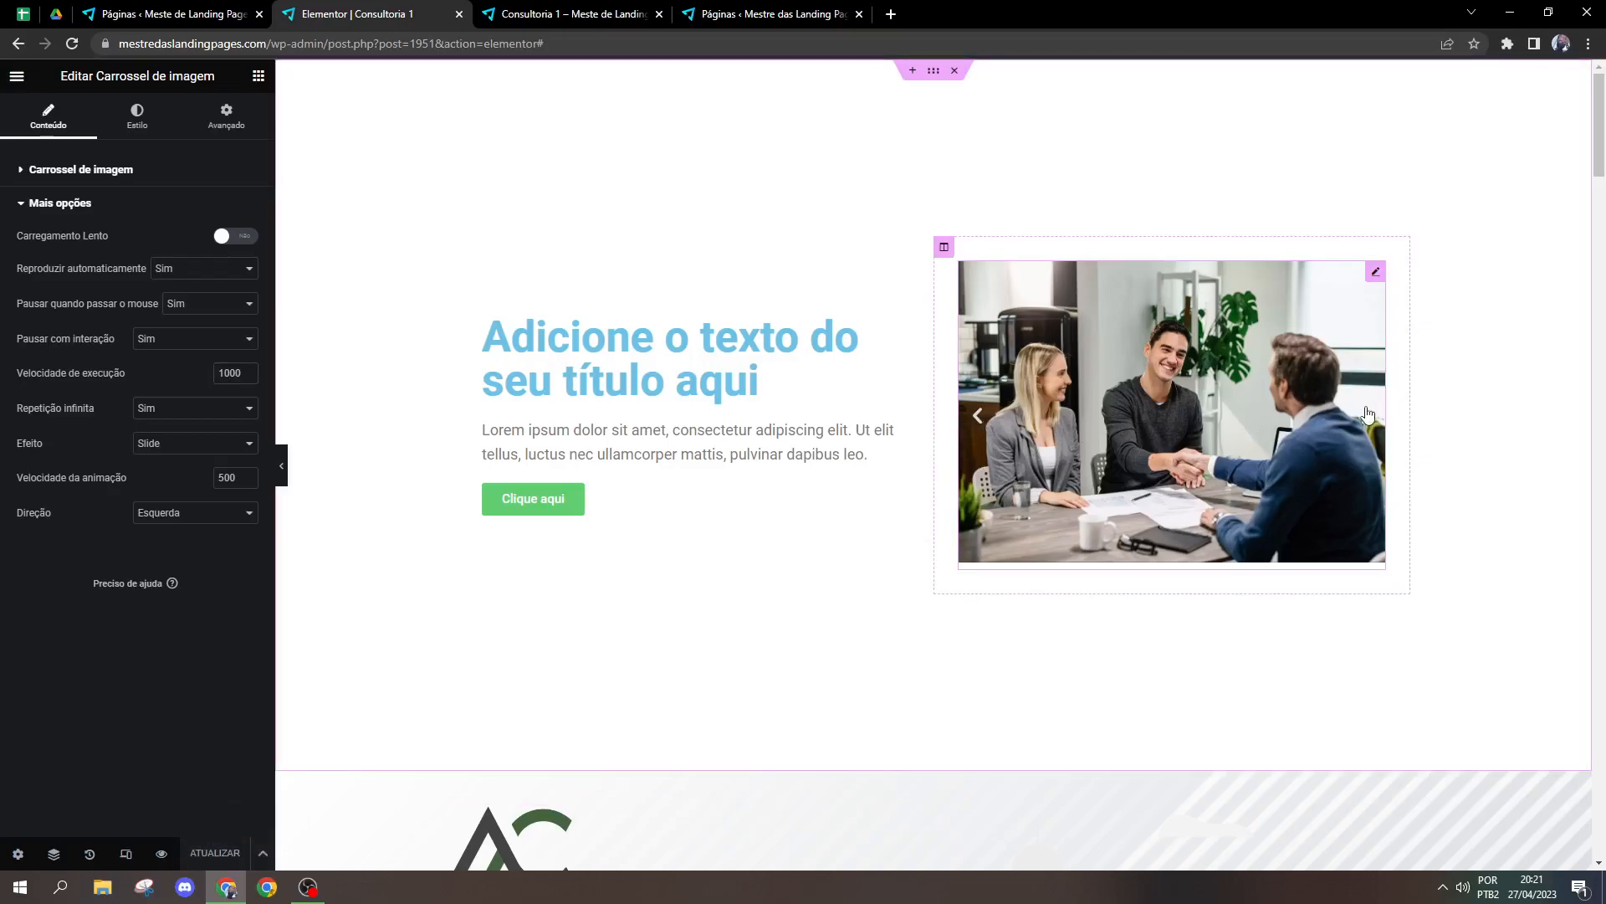
left_click(982, 416)
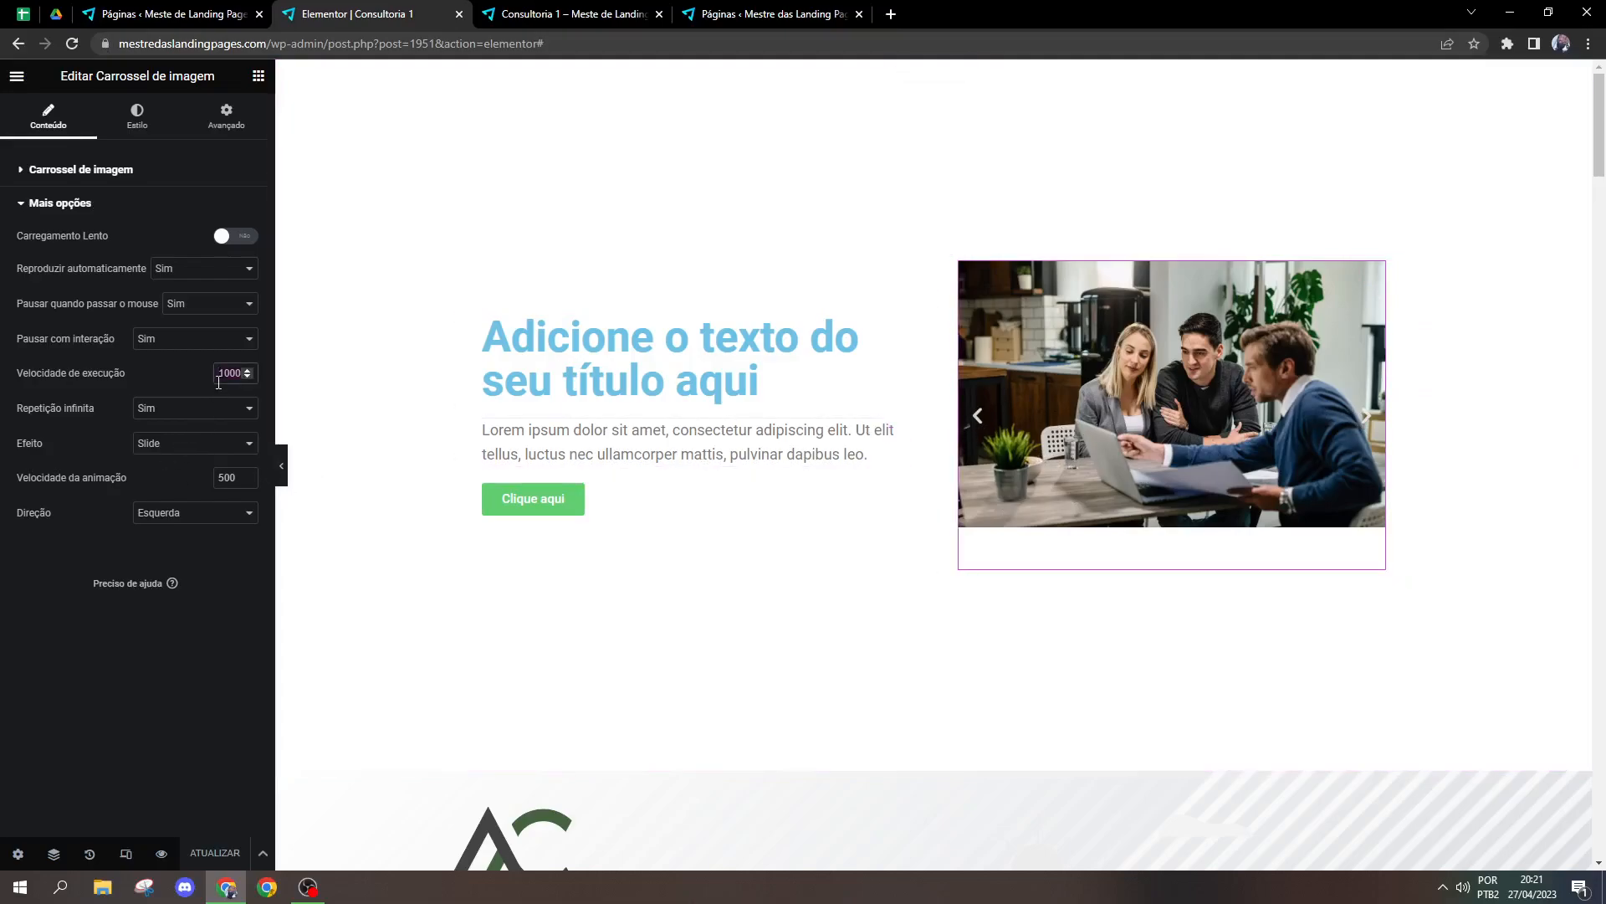
type("500")
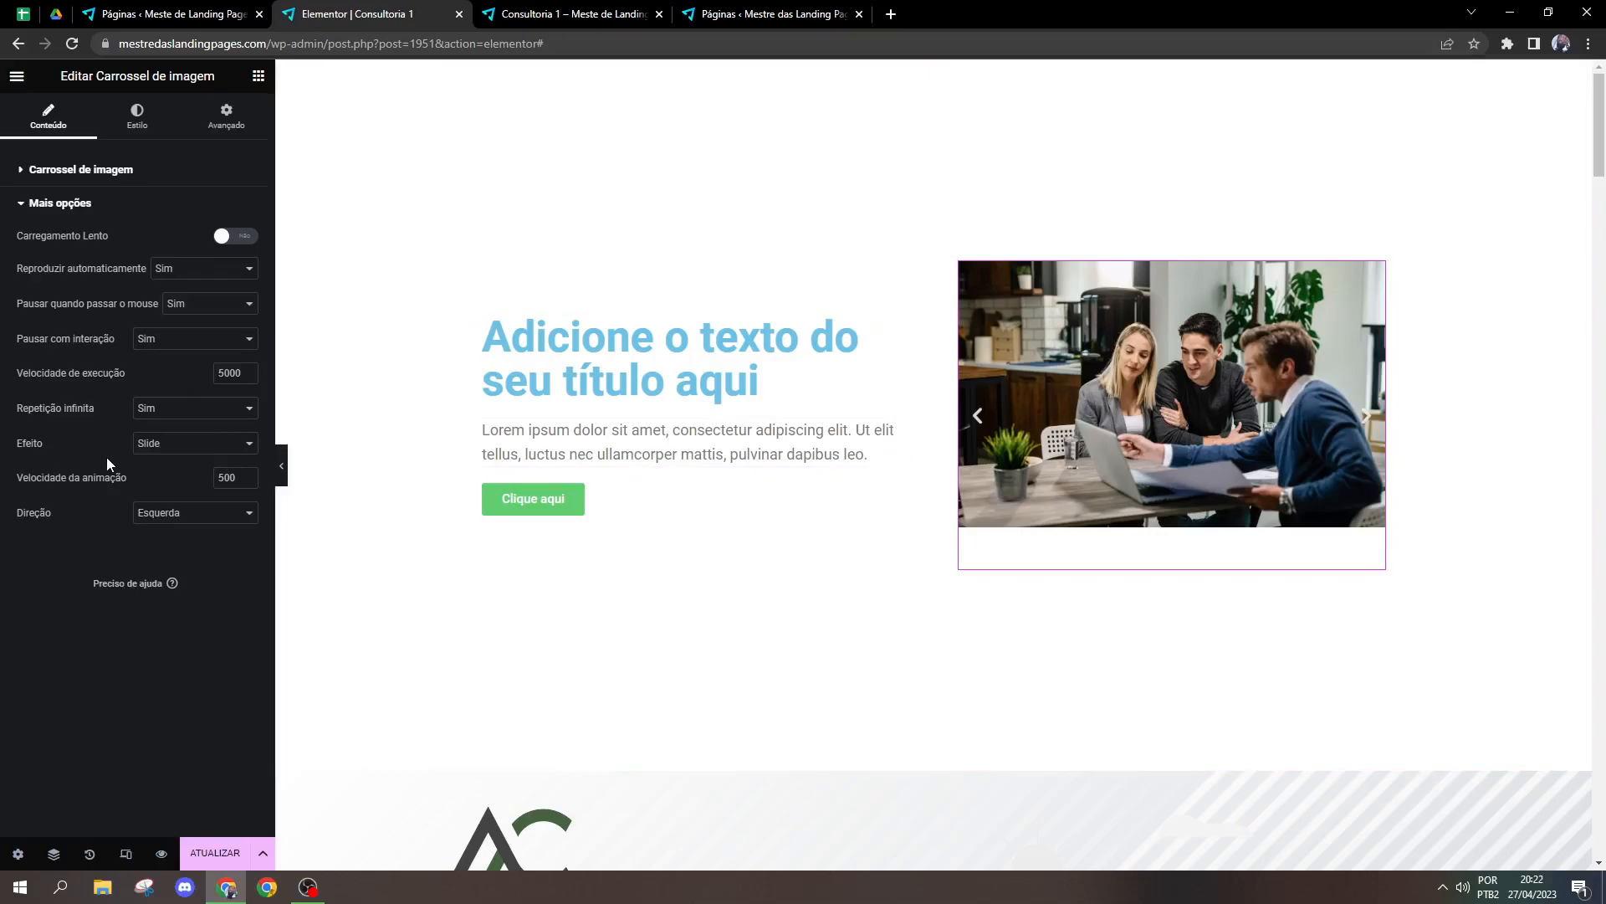
Step: Set the carousel arrows' position to Fora and colour them black, testing the next-slide arrow
left_click(147, 129)
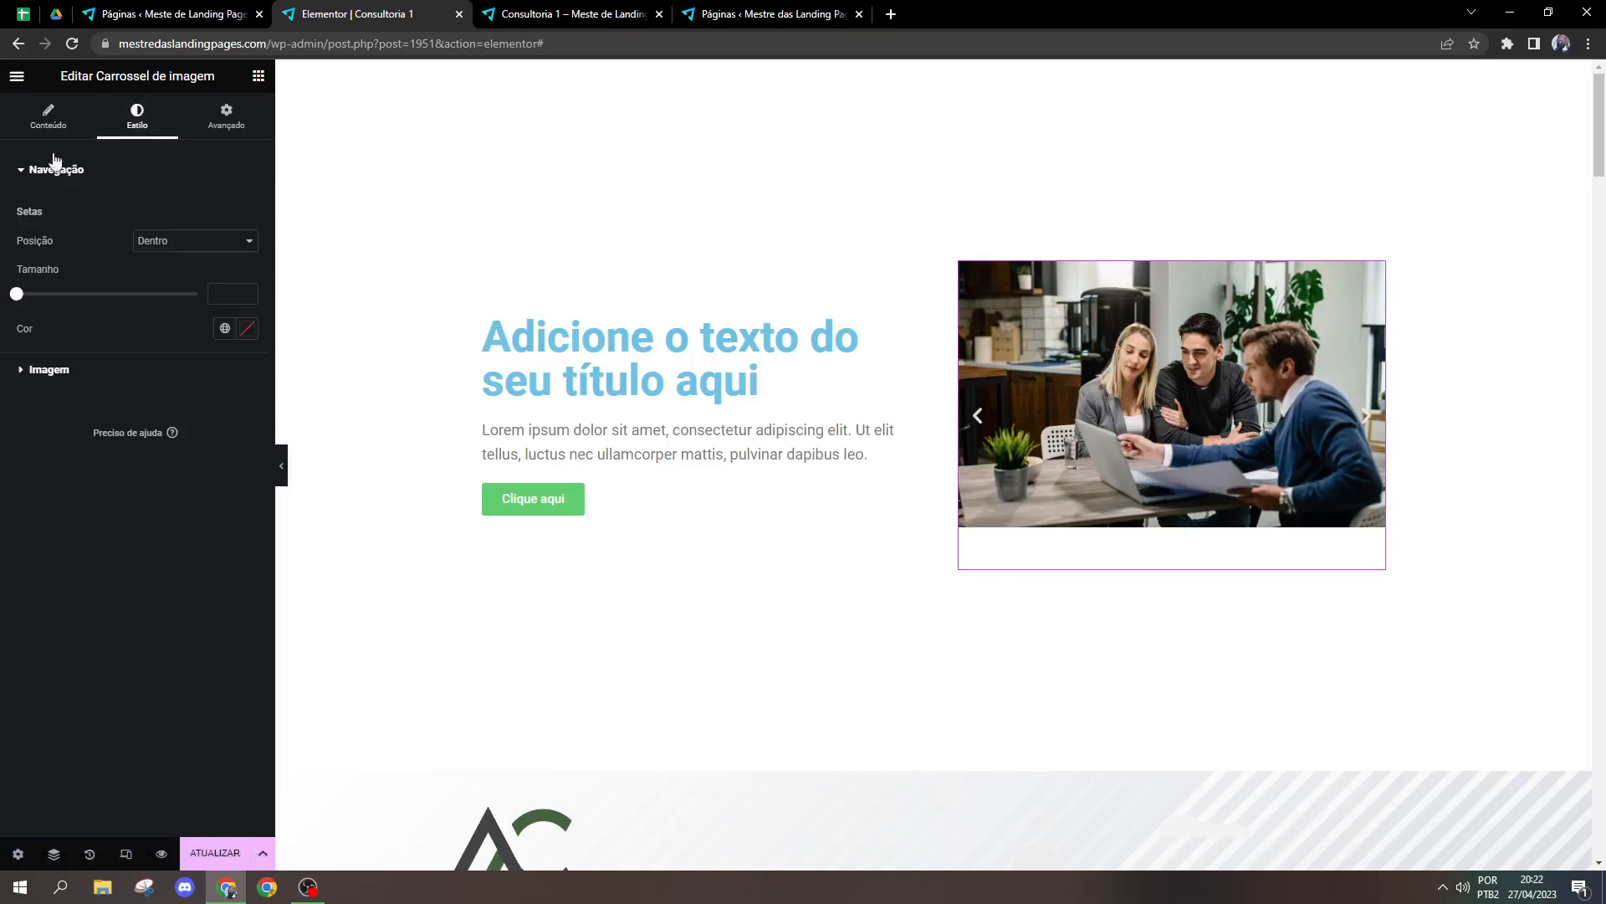
left_click(190, 250)
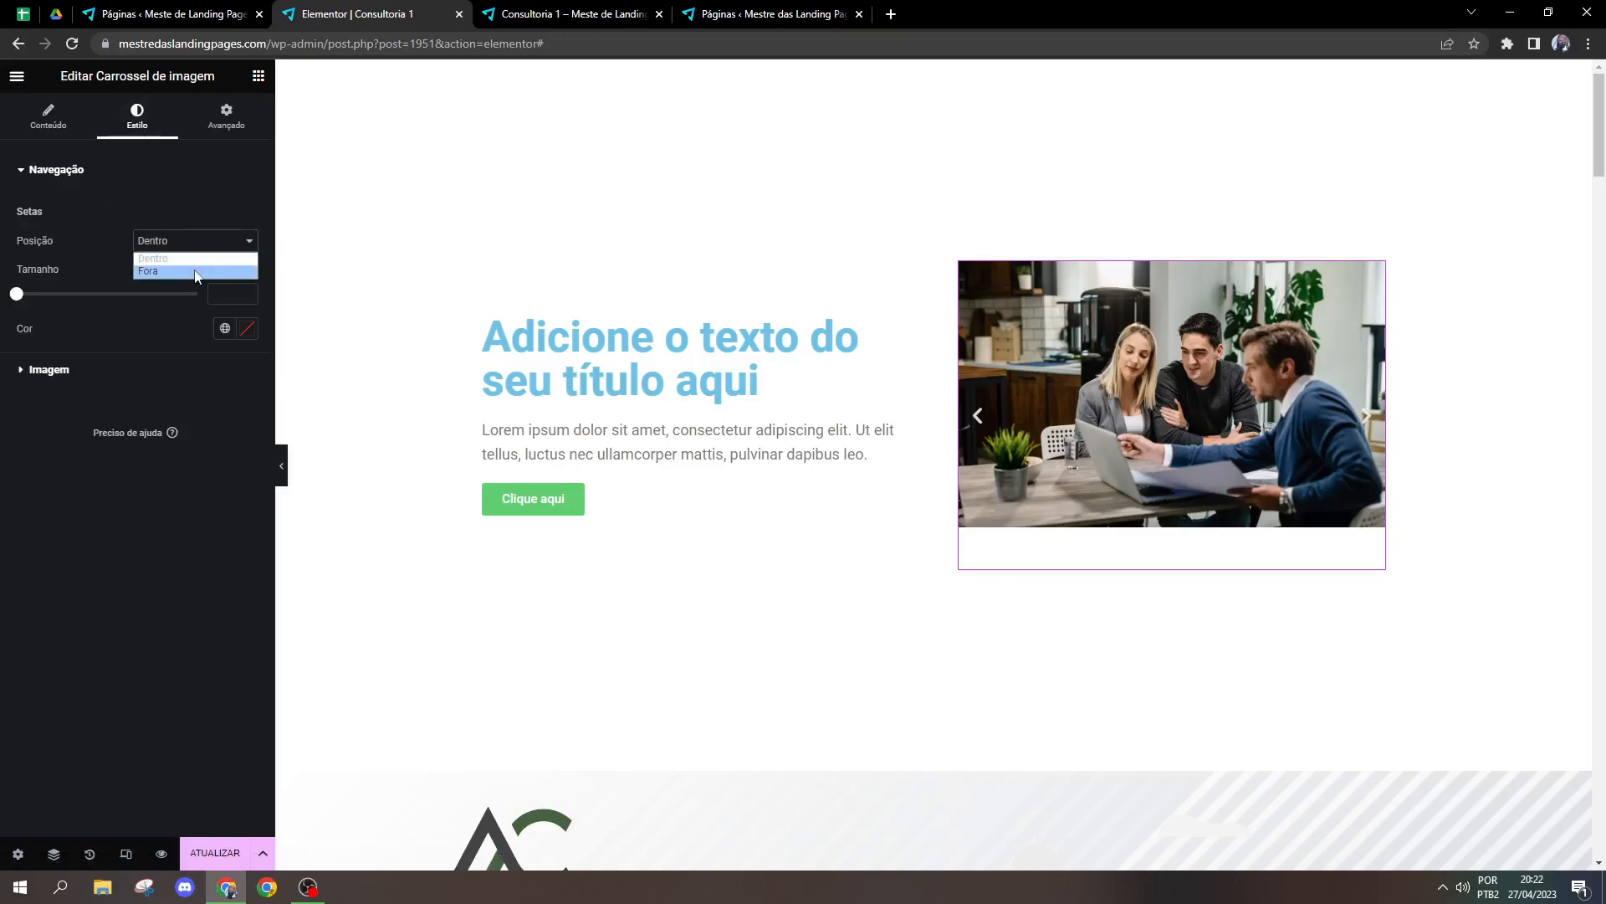
left_click(196, 271)
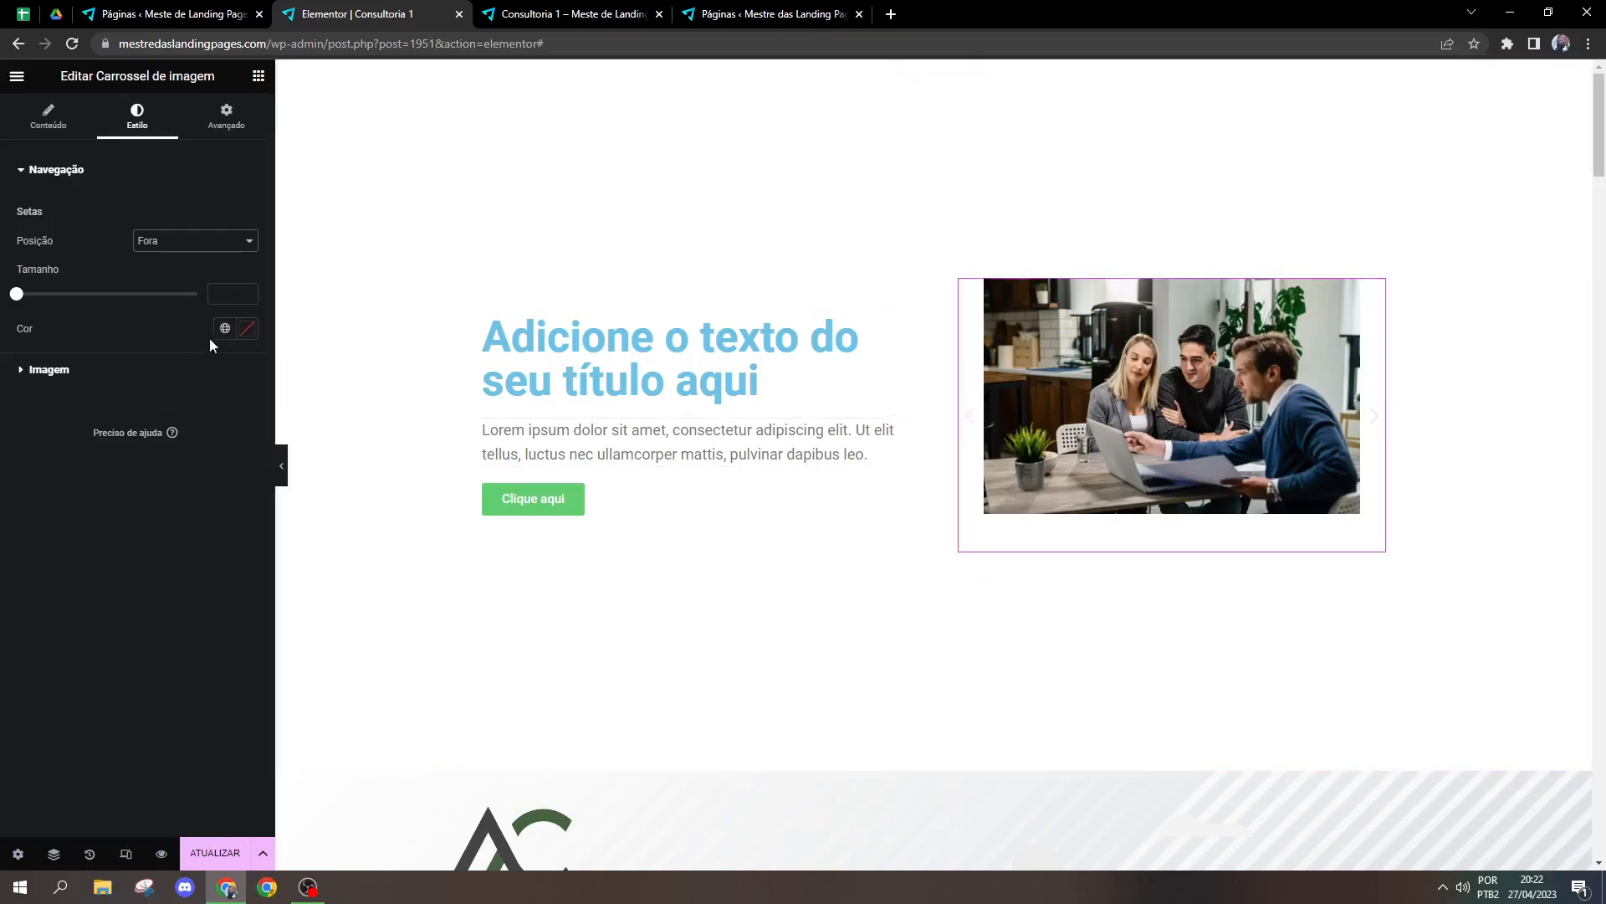
left_click(247, 328)
left_click_drag(209, 430, 5, 544)
left_click(1374, 416)
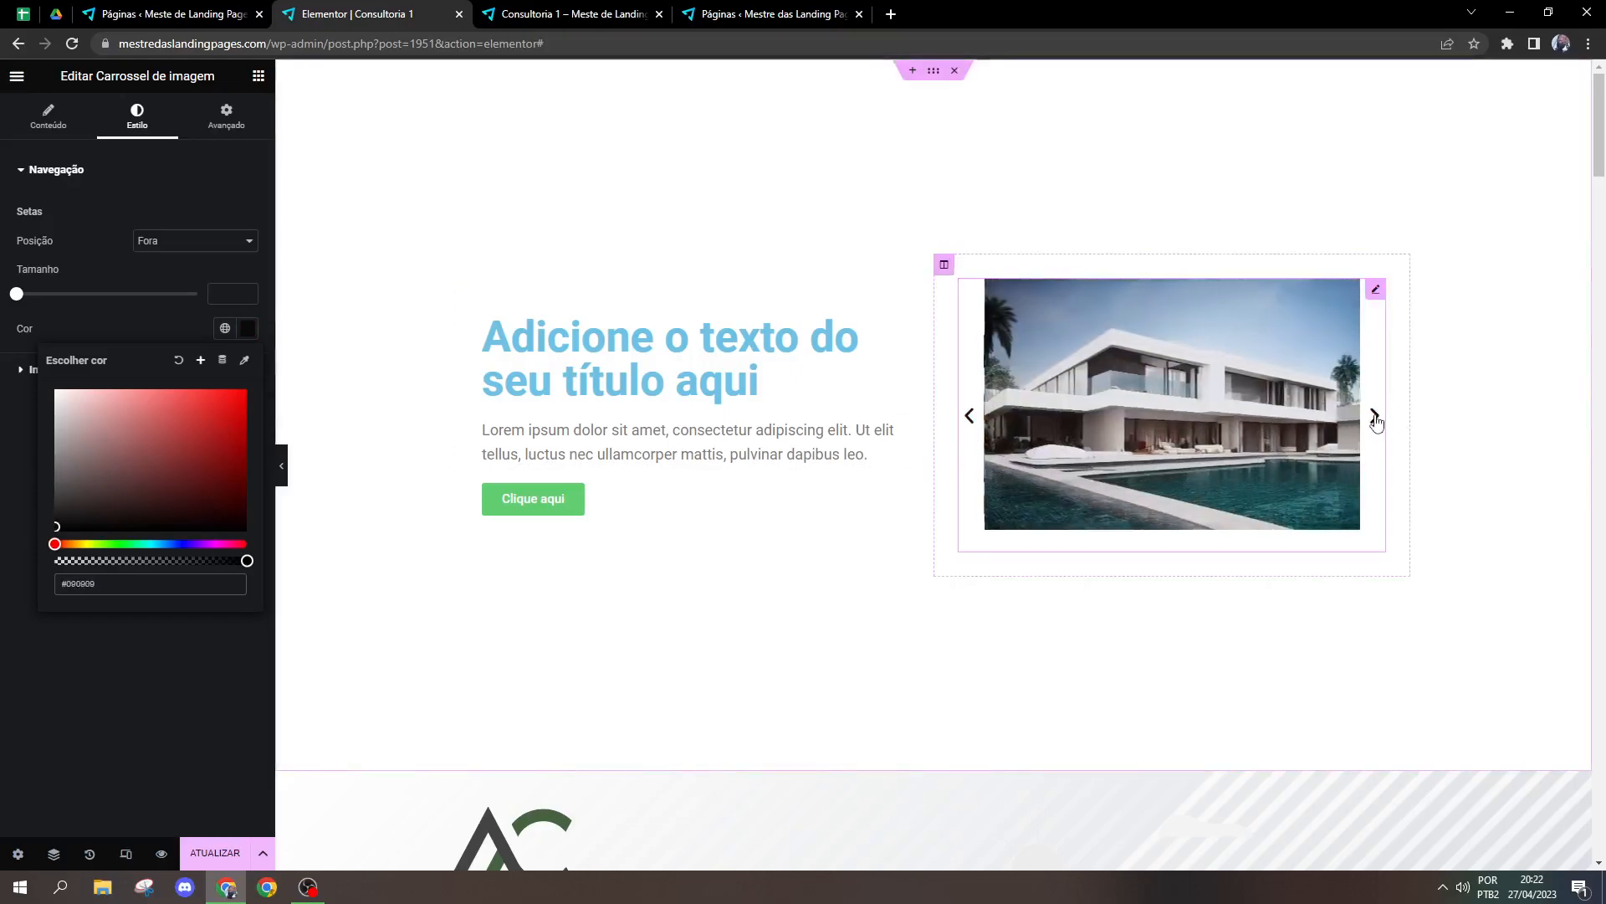
Step: Set the carousel arrows' position to Dentro
left_click(195, 240)
left_click(155, 256)
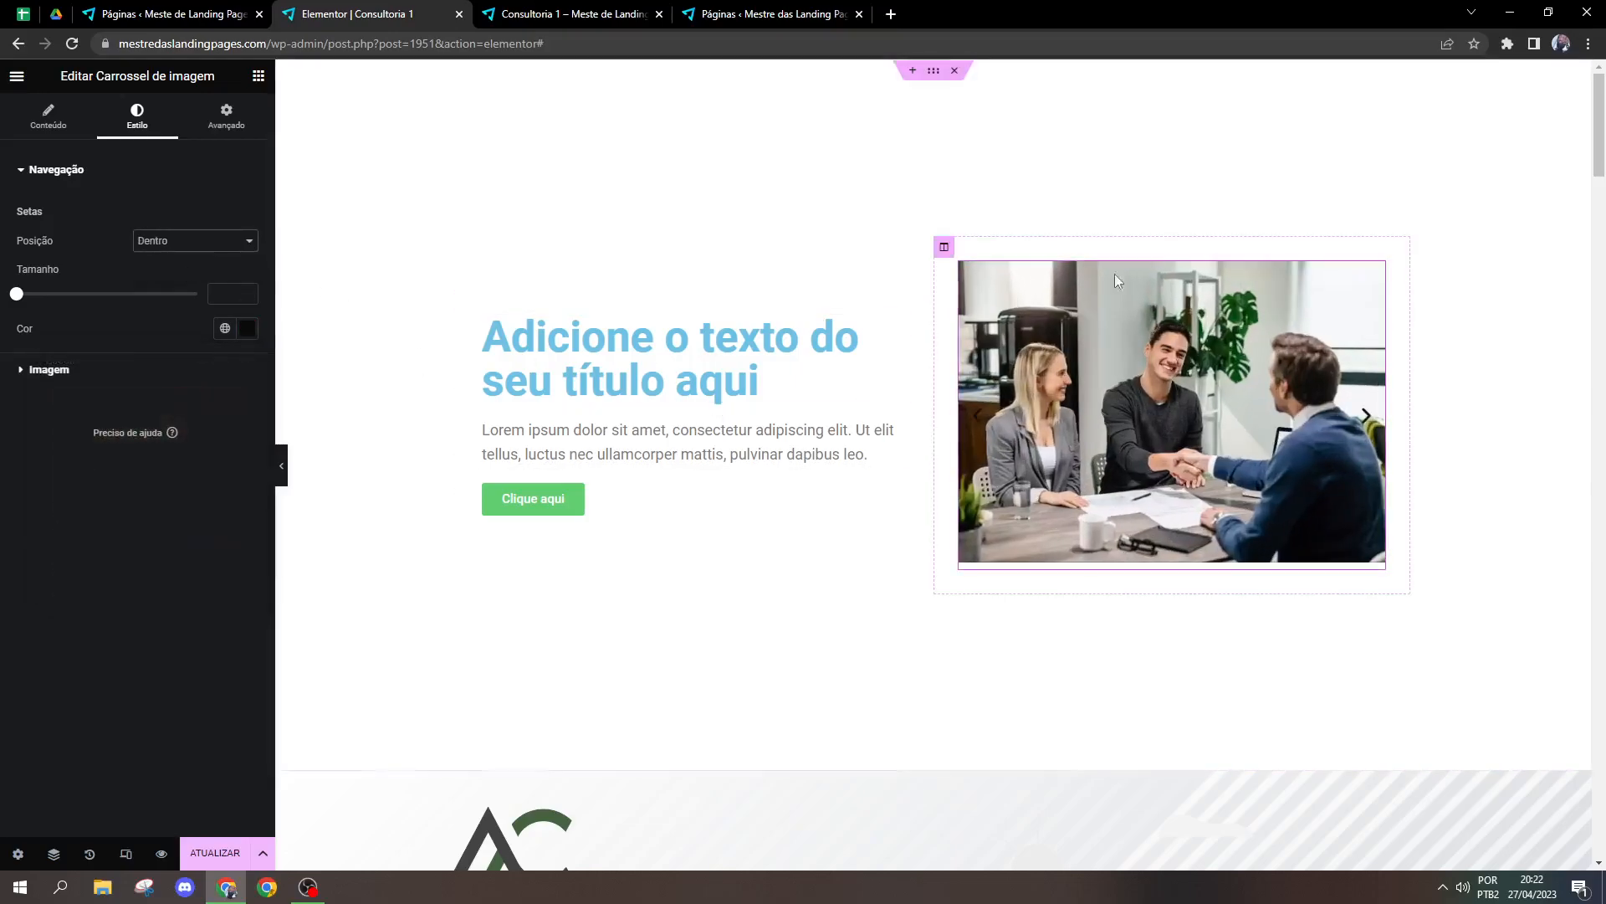
Step: Try a red Sólido border on the carousel images and return the border type to Padrão
left_click(117, 374)
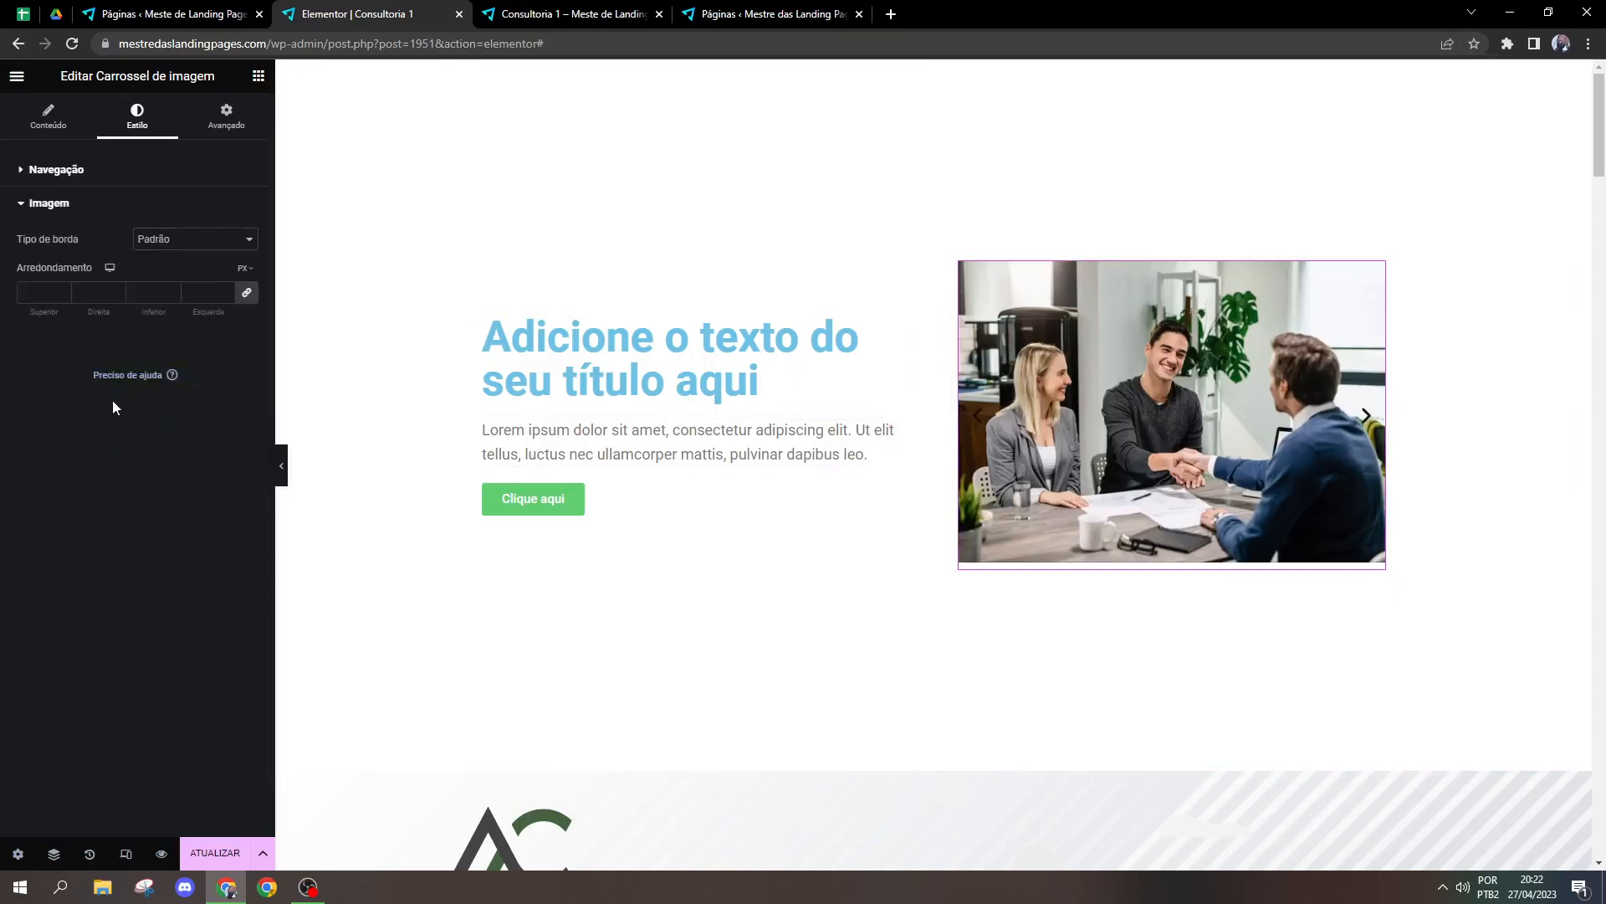
left_click(180, 240)
left_click(169, 280)
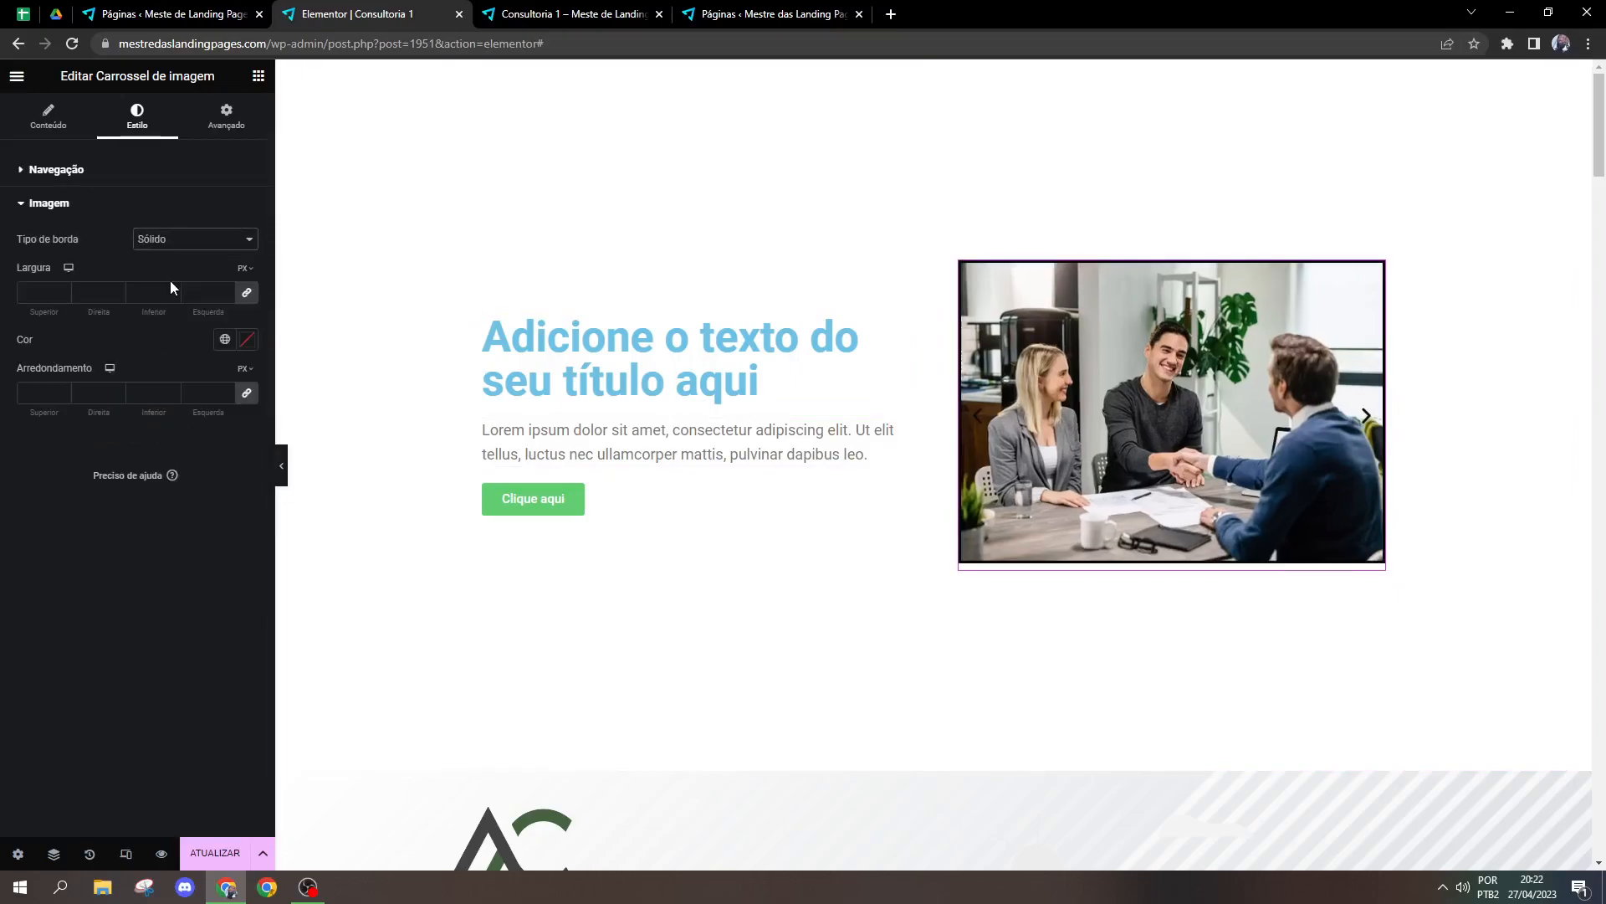
left_click(187, 240)
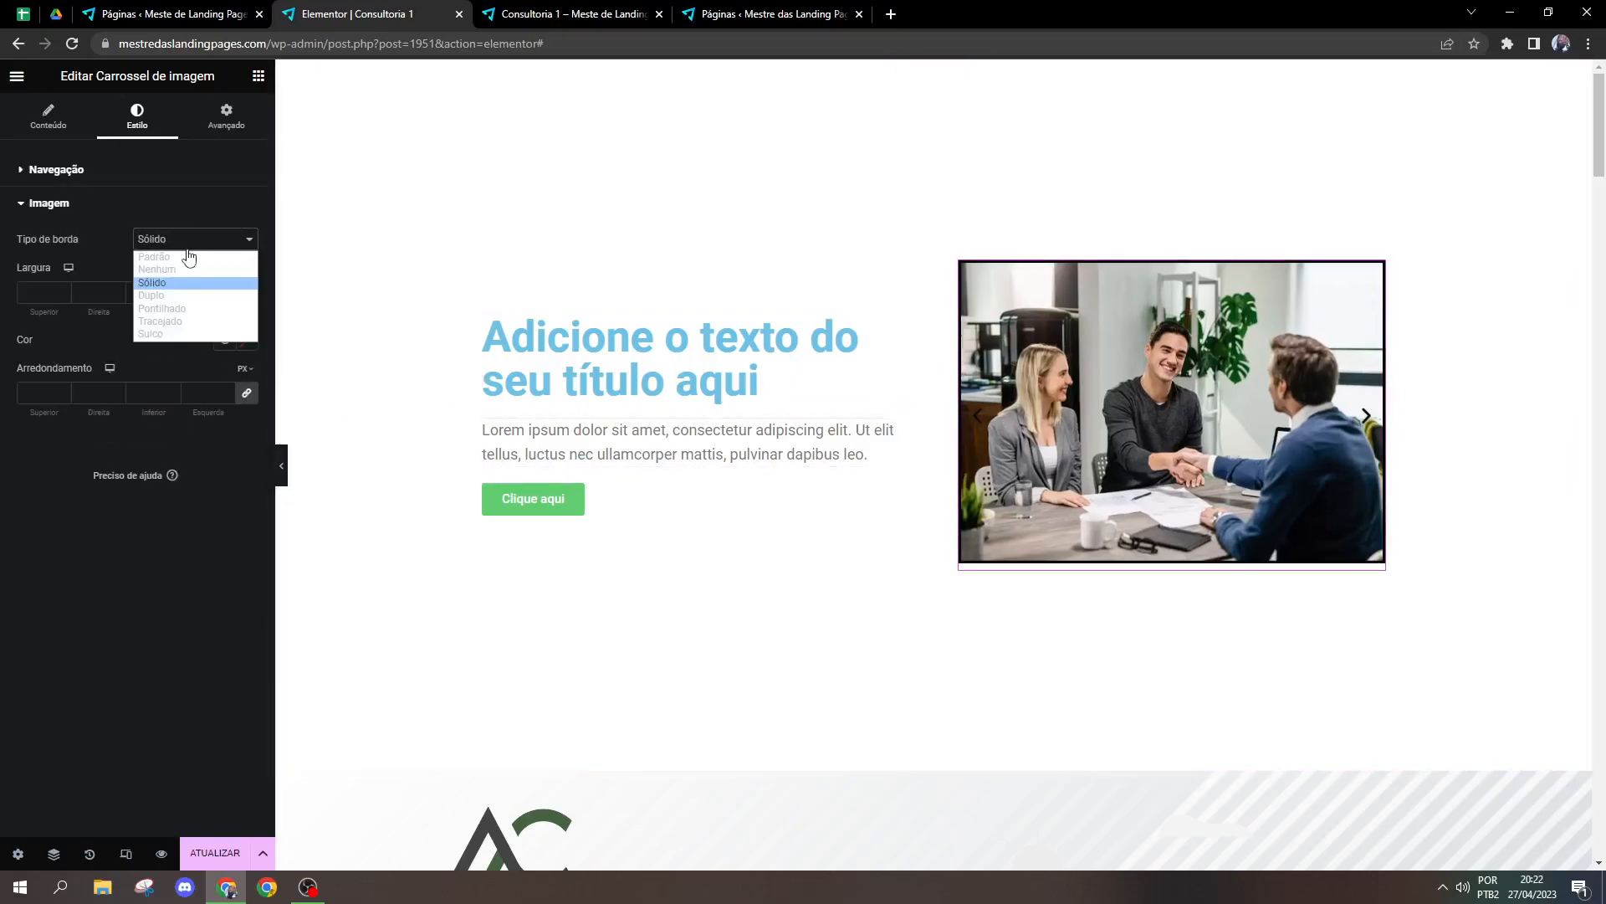
left_click(192, 283)
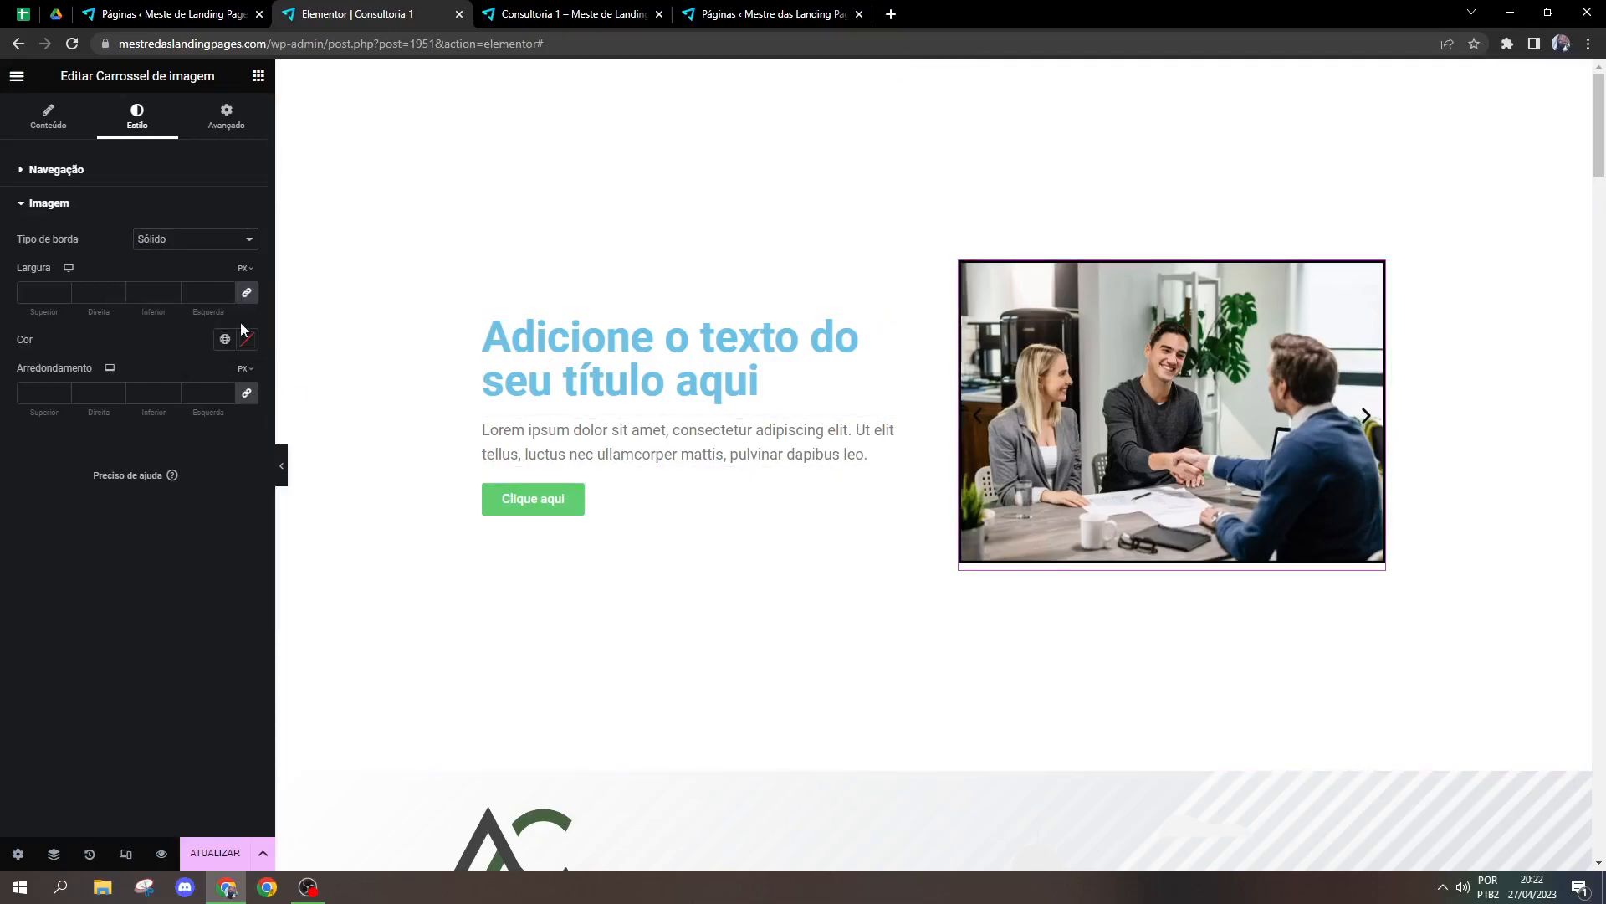
left_click(247, 339)
left_click(244, 429)
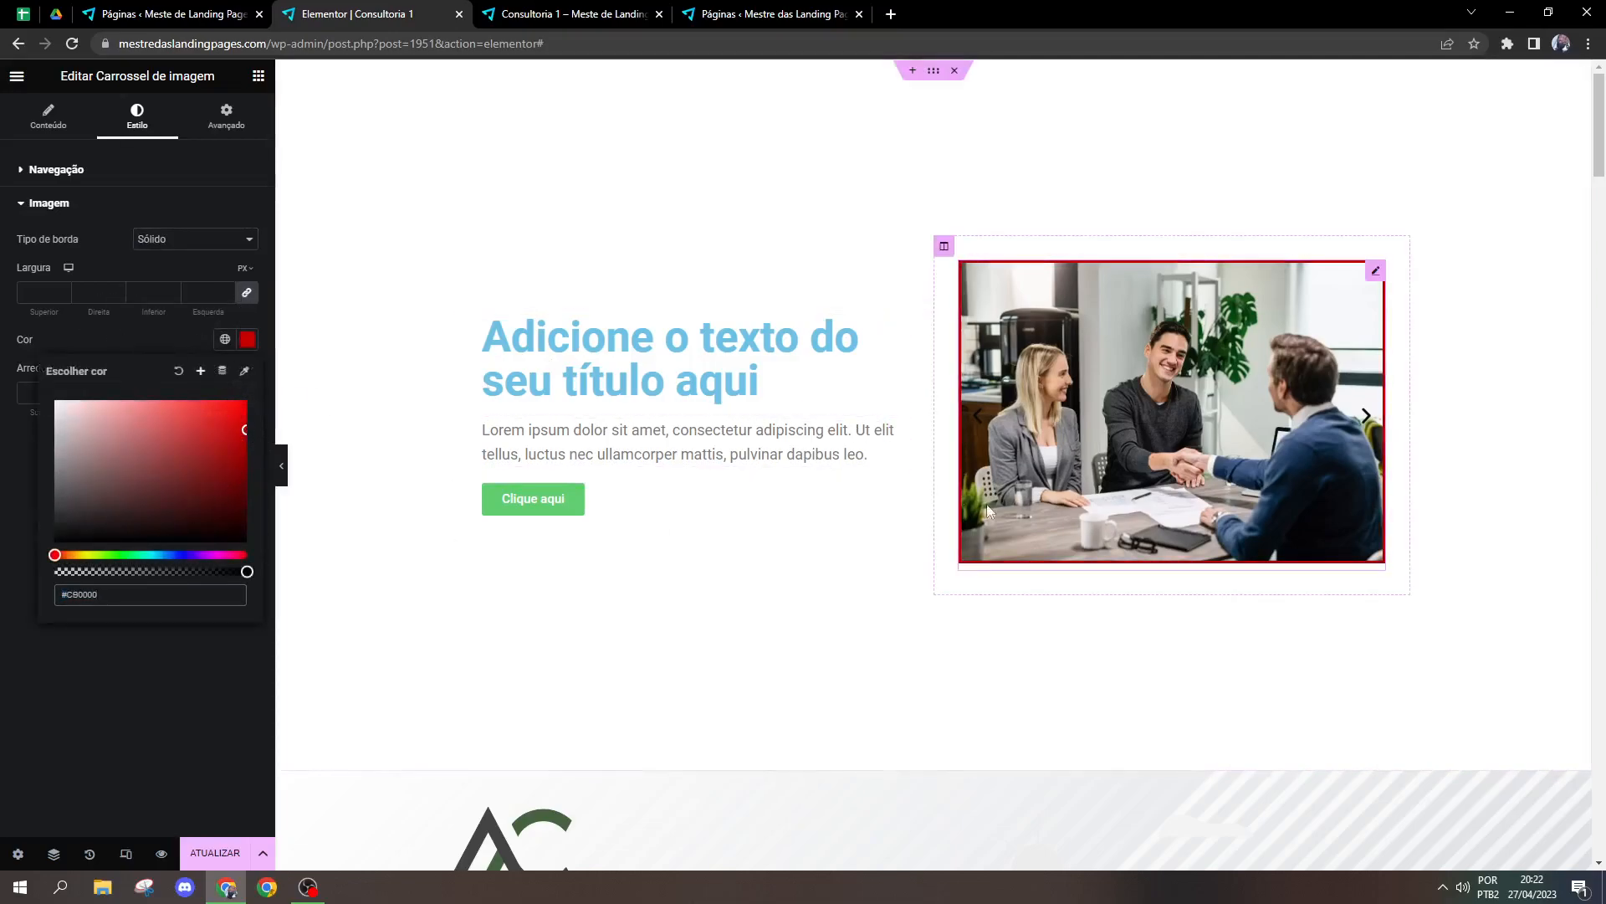
left_click(168, 241)
left_click(171, 259)
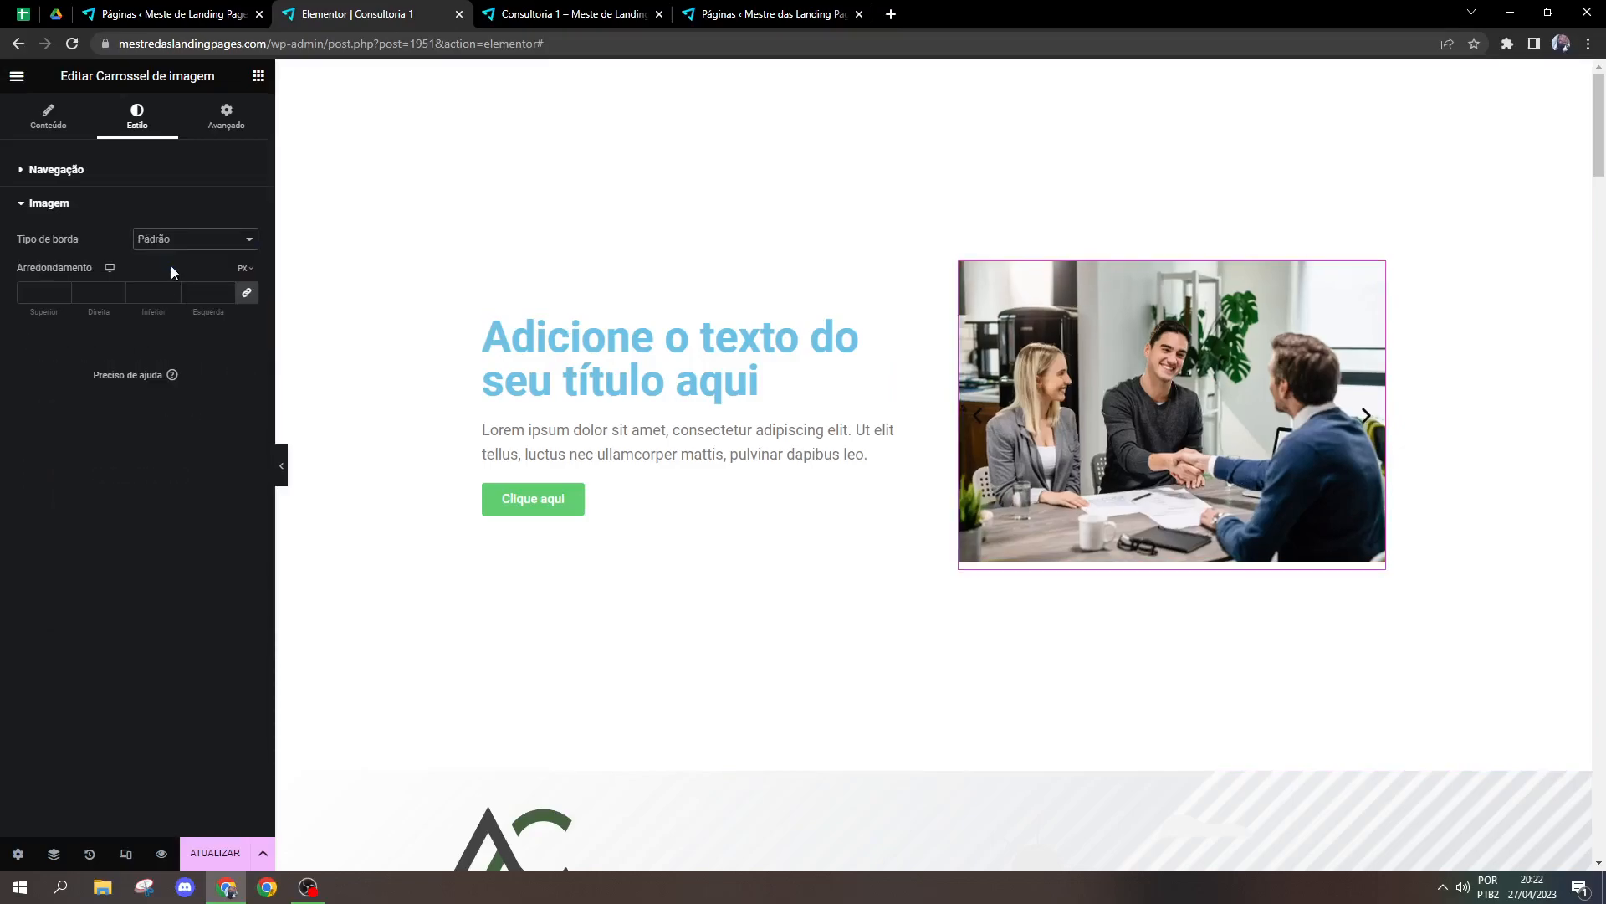
Step: Set the carousel images' Arredondamento to 30 px on all corners and update the page
left_click(192, 298)
type("30")
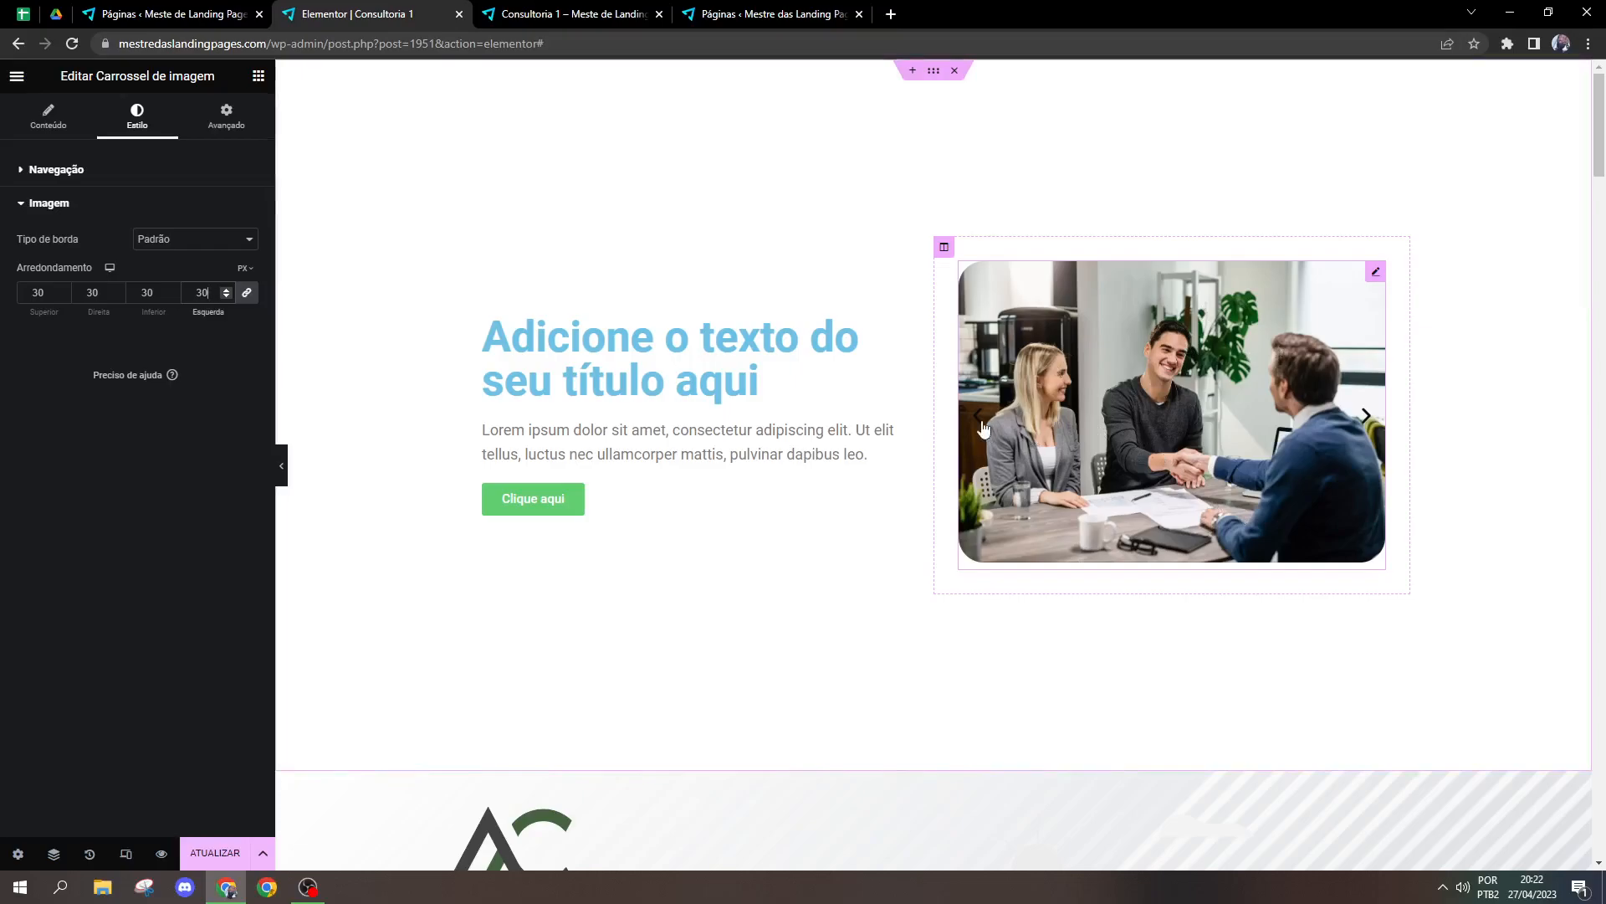
left_click(215, 852)
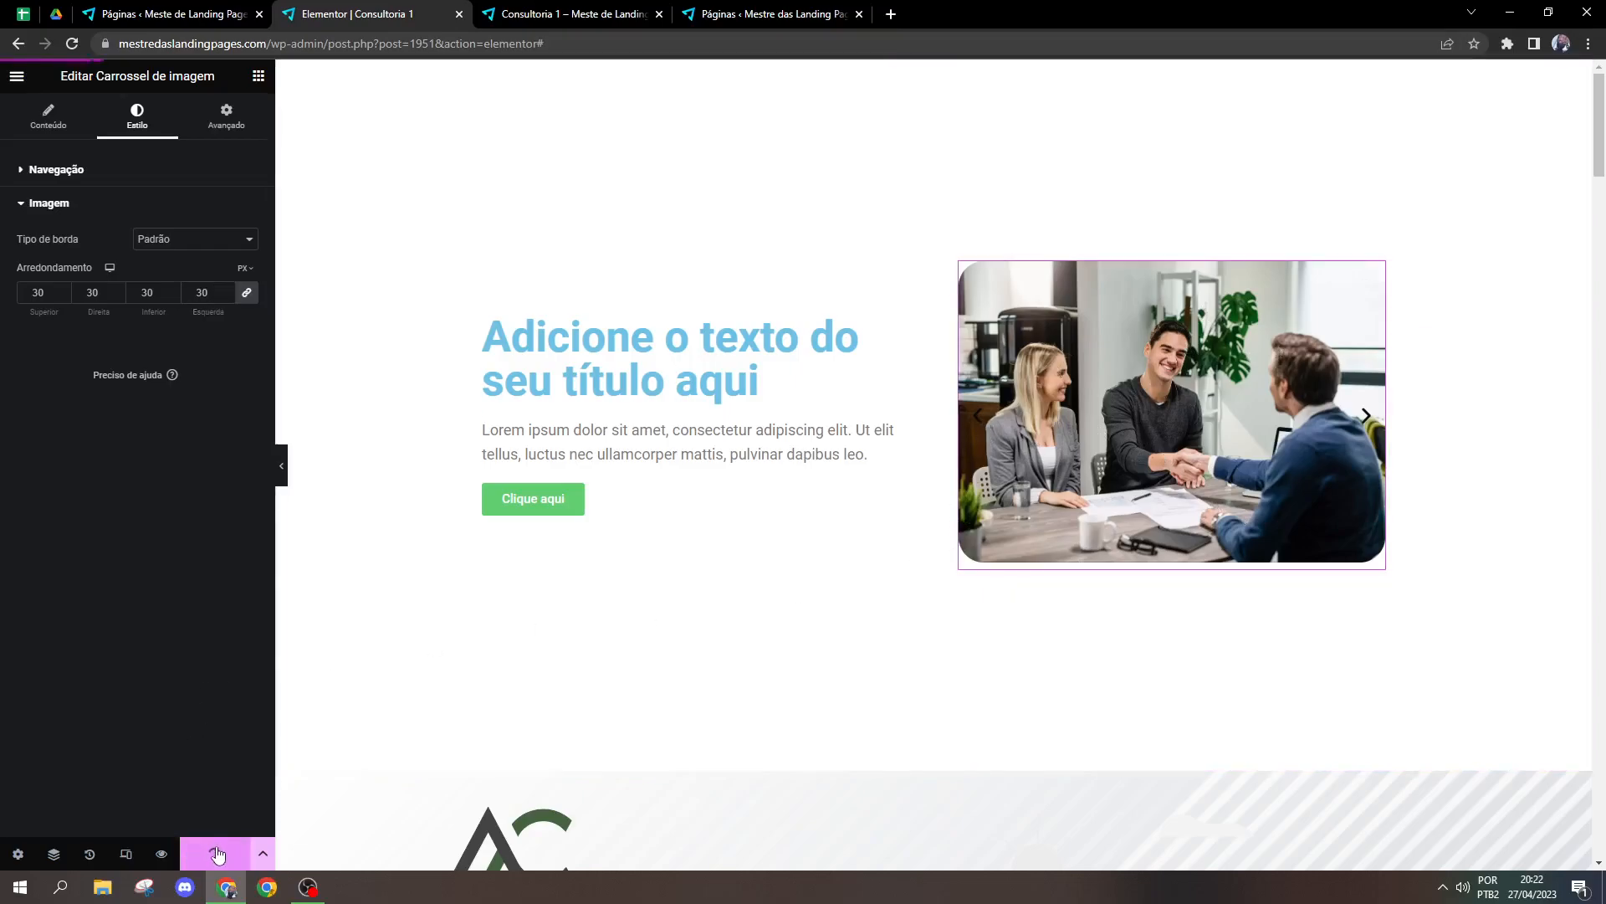
Step: Compare the pixel dimensions of the three carousel images in the gallery editor, and check how the next slide fits
left_click(49, 117)
left_click(195, 254)
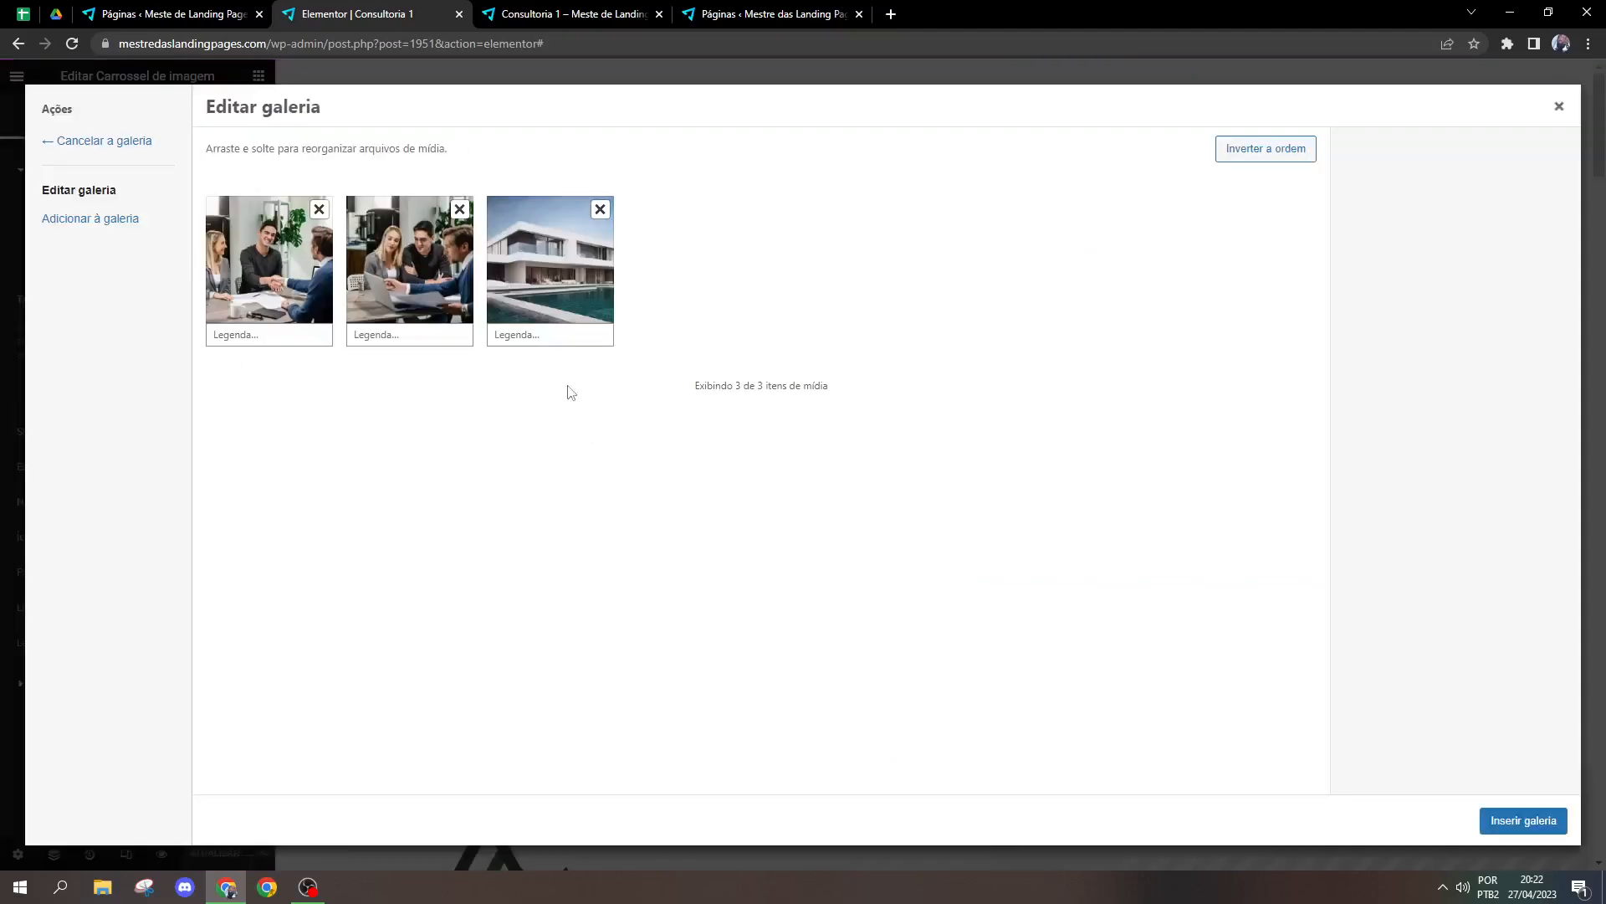
left_click(548, 284)
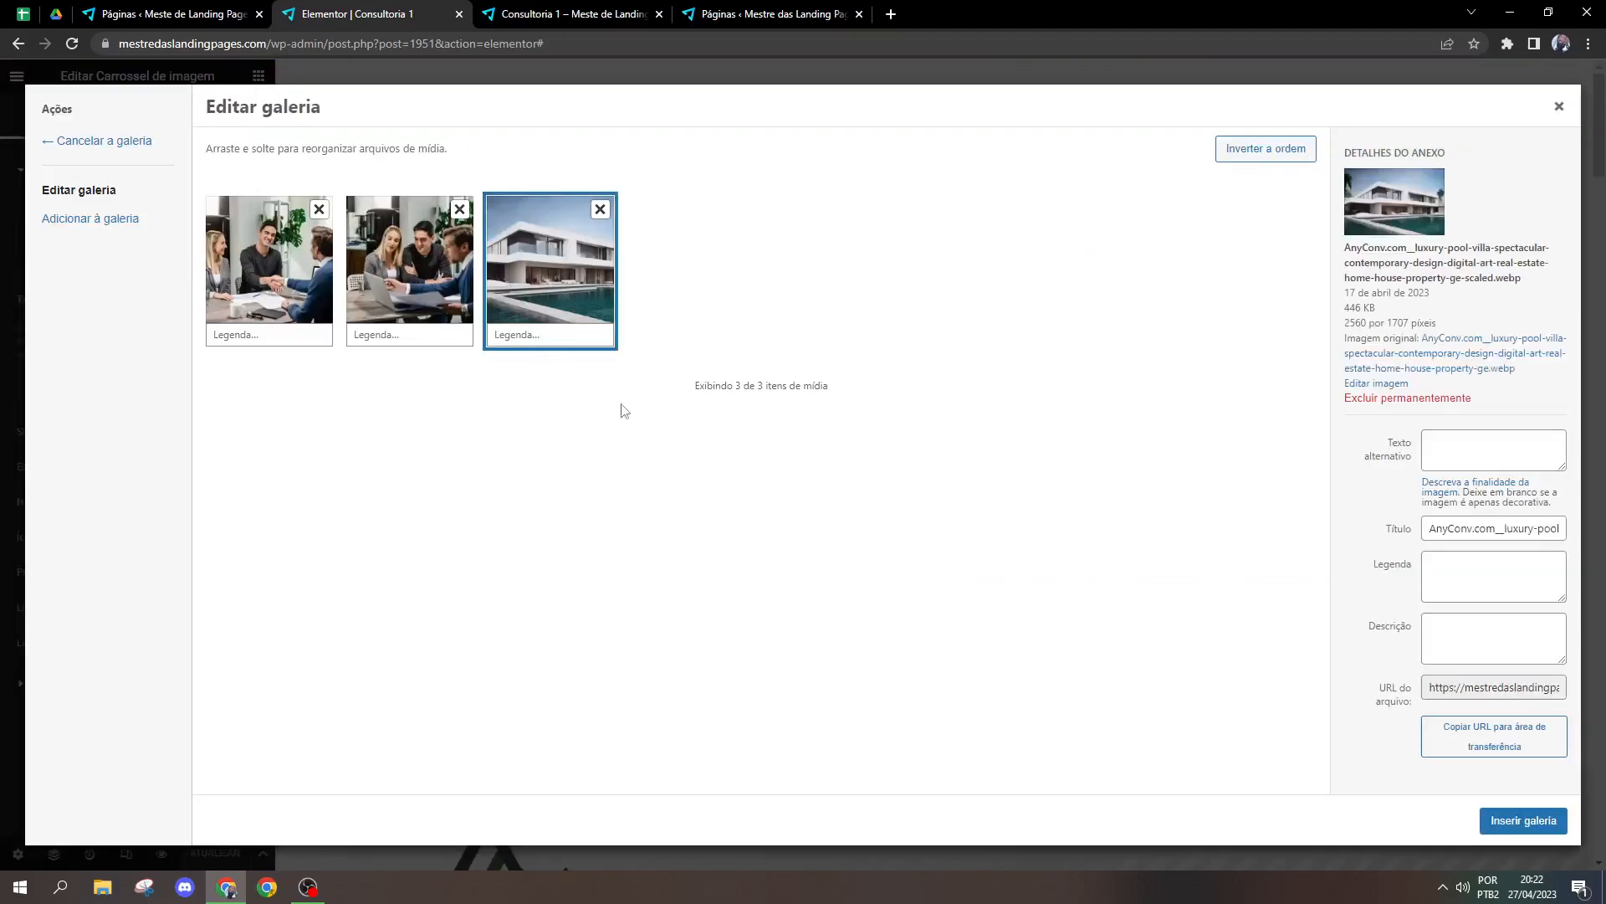
left_click_drag(1346, 318, 1367, 323)
left_click(1376, 319)
left_click_drag(1388, 323, 1404, 323)
left_click(400, 306)
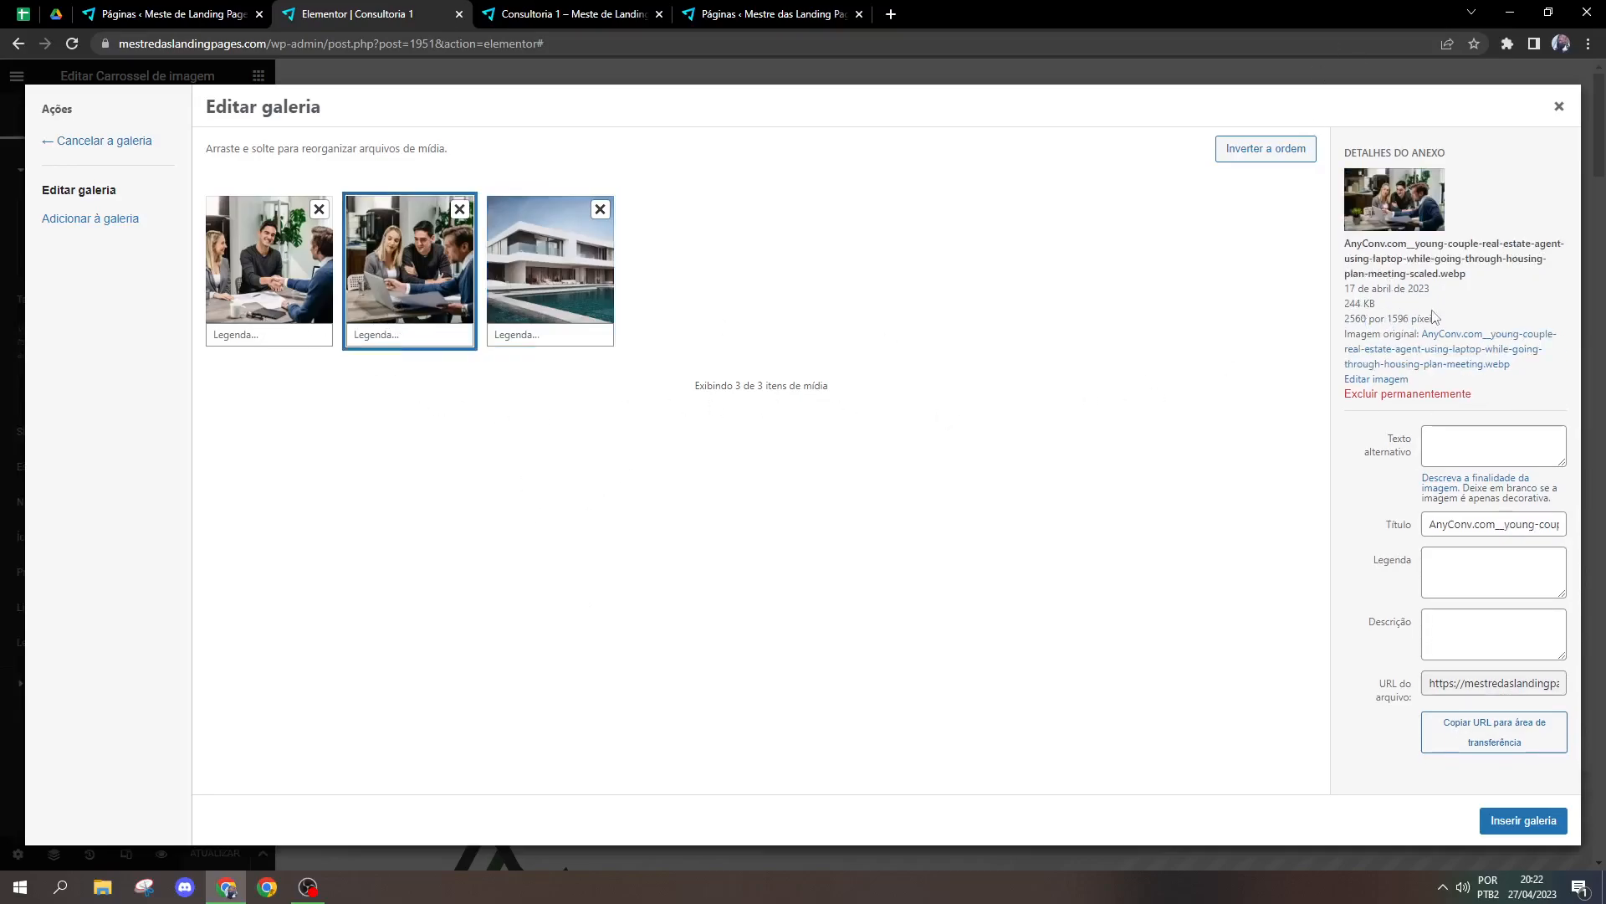
left_click_drag(1410, 320, 1314, 313)
left_click(1382, 229)
left_click(288, 251)
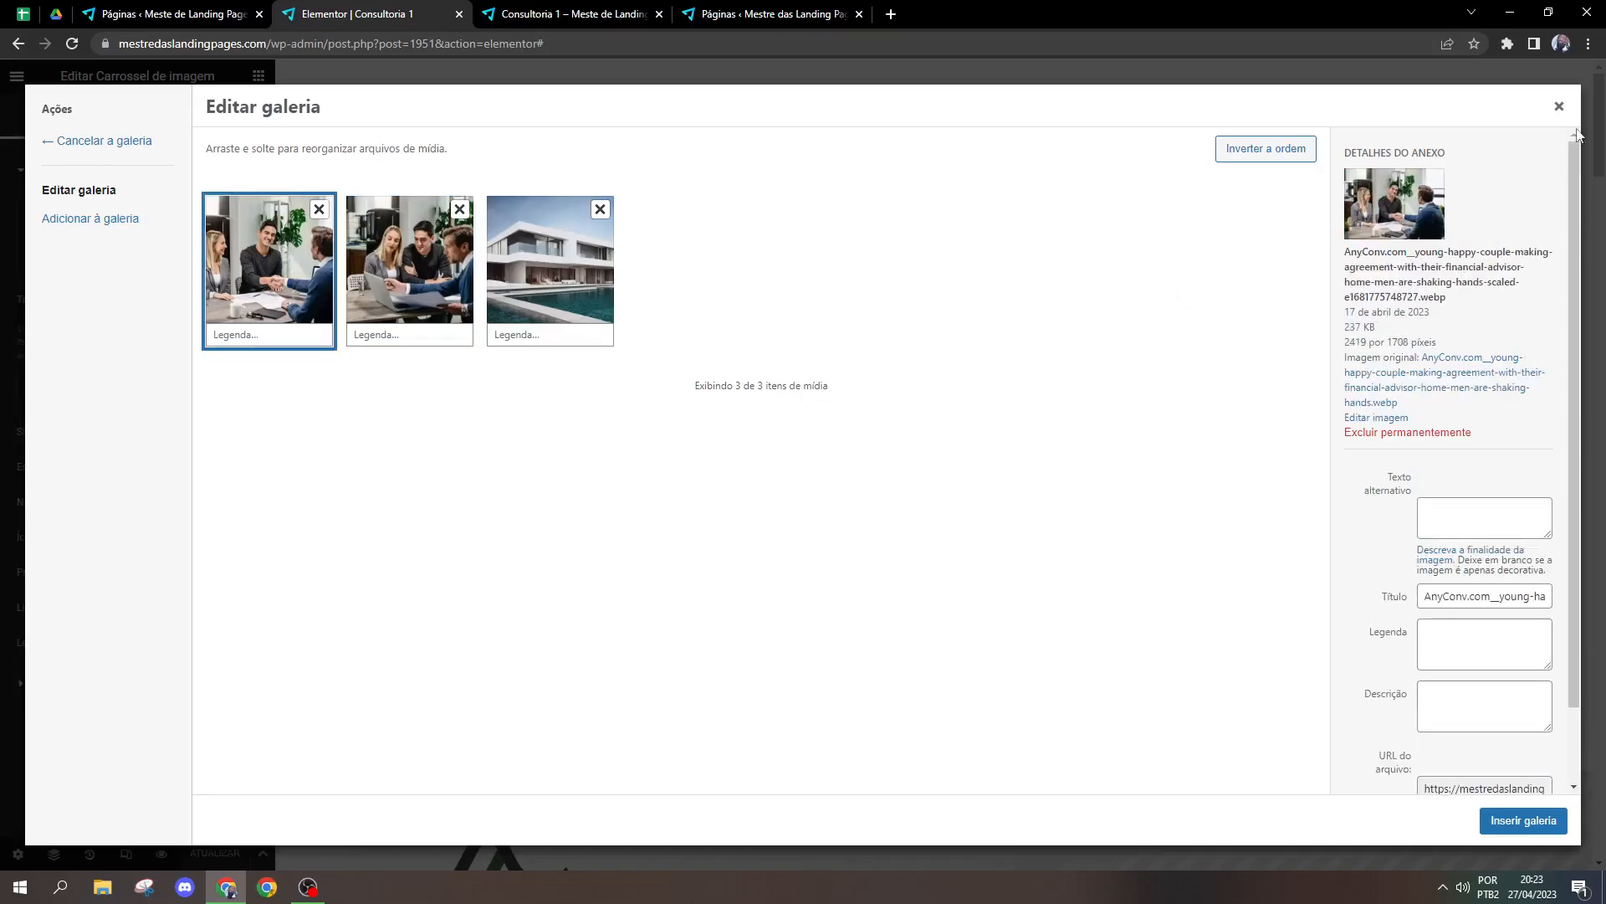
left_click(1558, 106)
left_click(1369, 413)
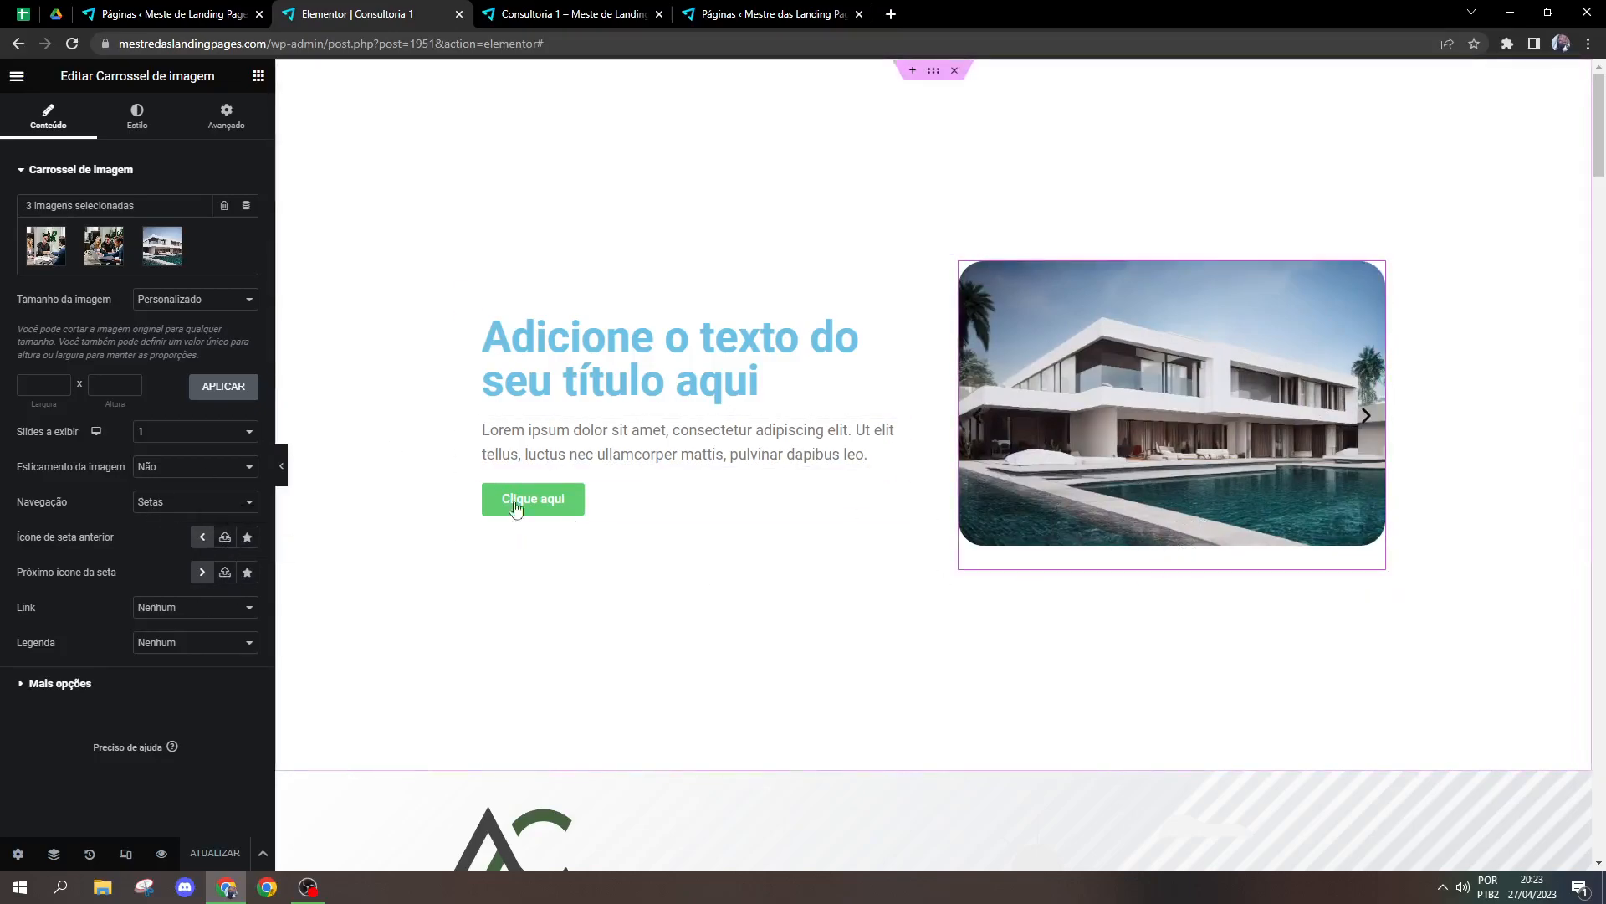
Step: Delete the image carousel and place a Galeria básica widget in the emptied column
left_click(258, 77)
right_click(1187, 365)
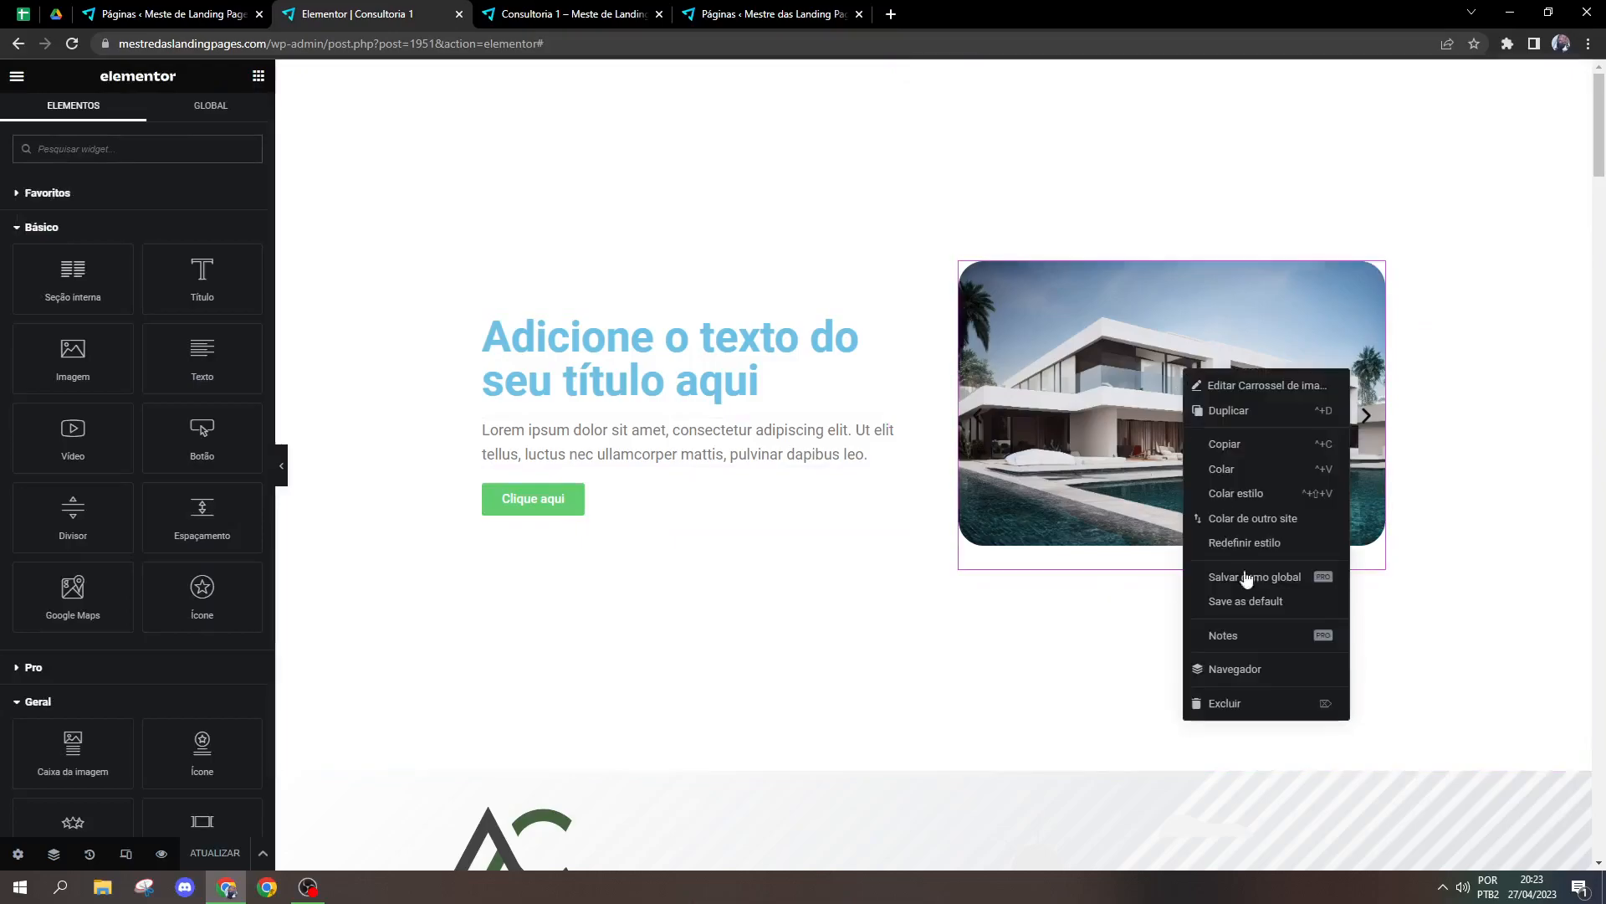
left_click(1219, 703)
scroll(88, 680, "down", 3)
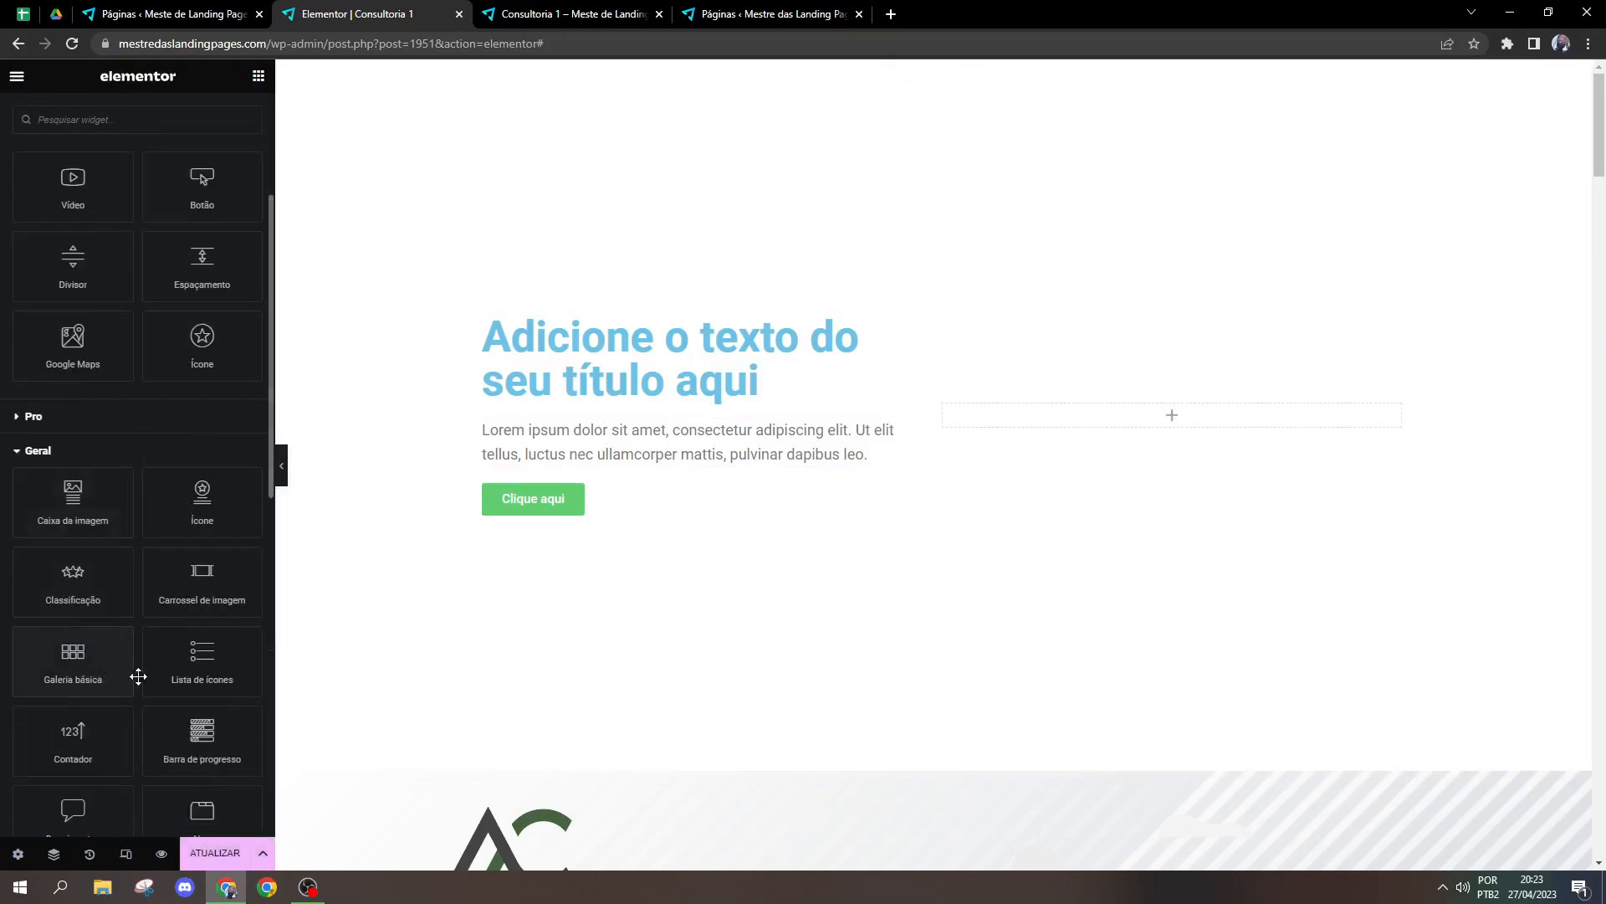
scroll(156, 717, "down", 1)
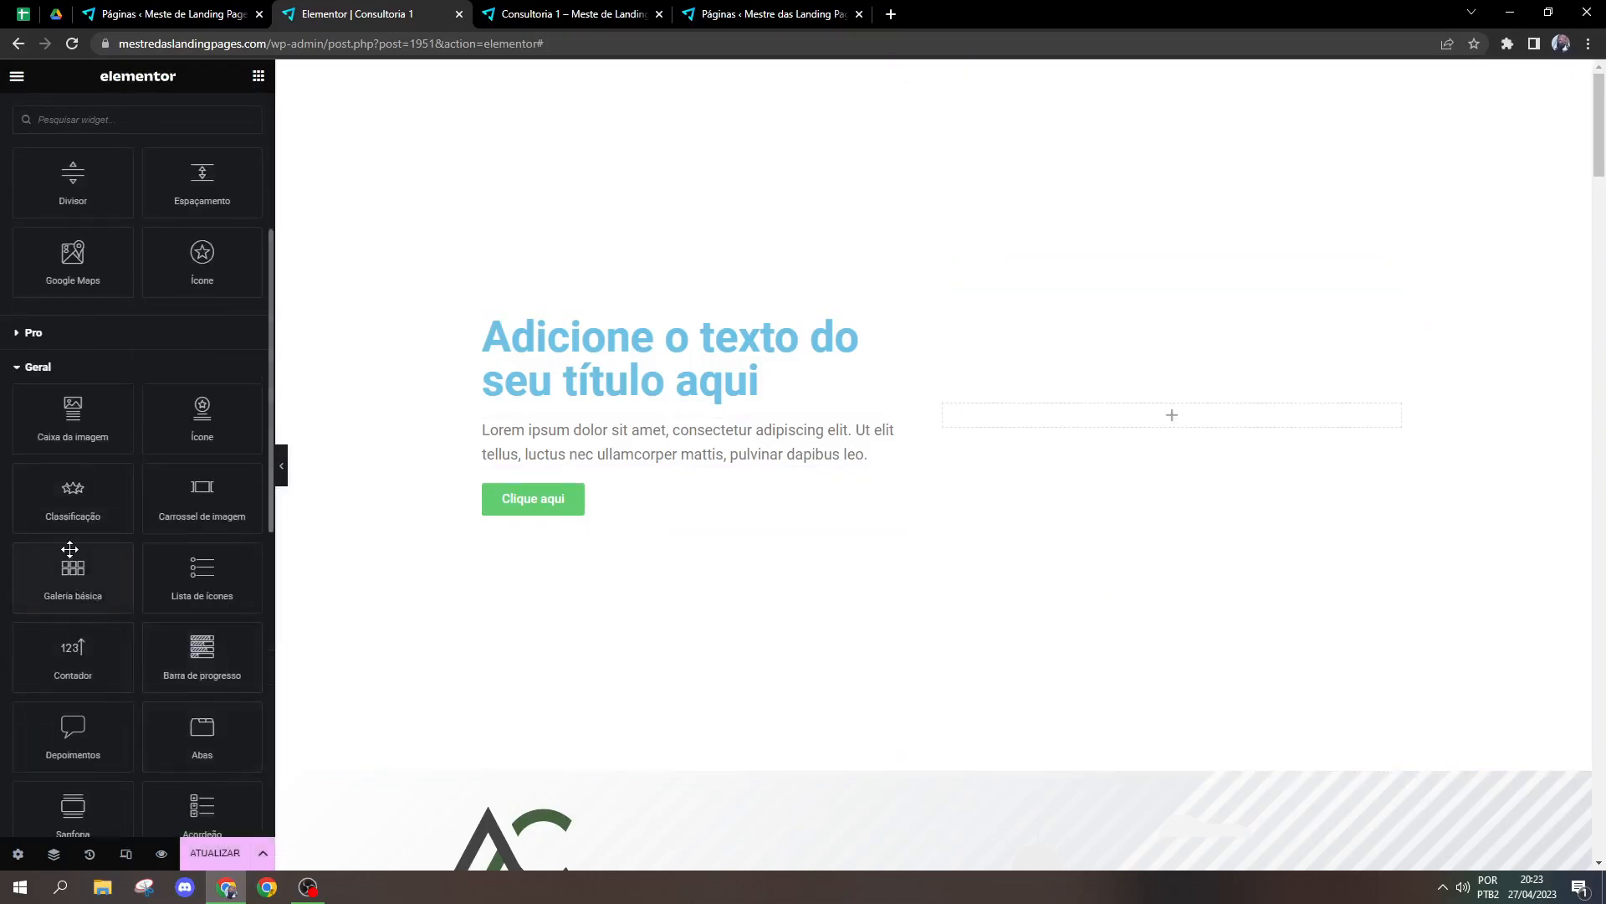
left_click_drag(70, 548, 1230, 419)
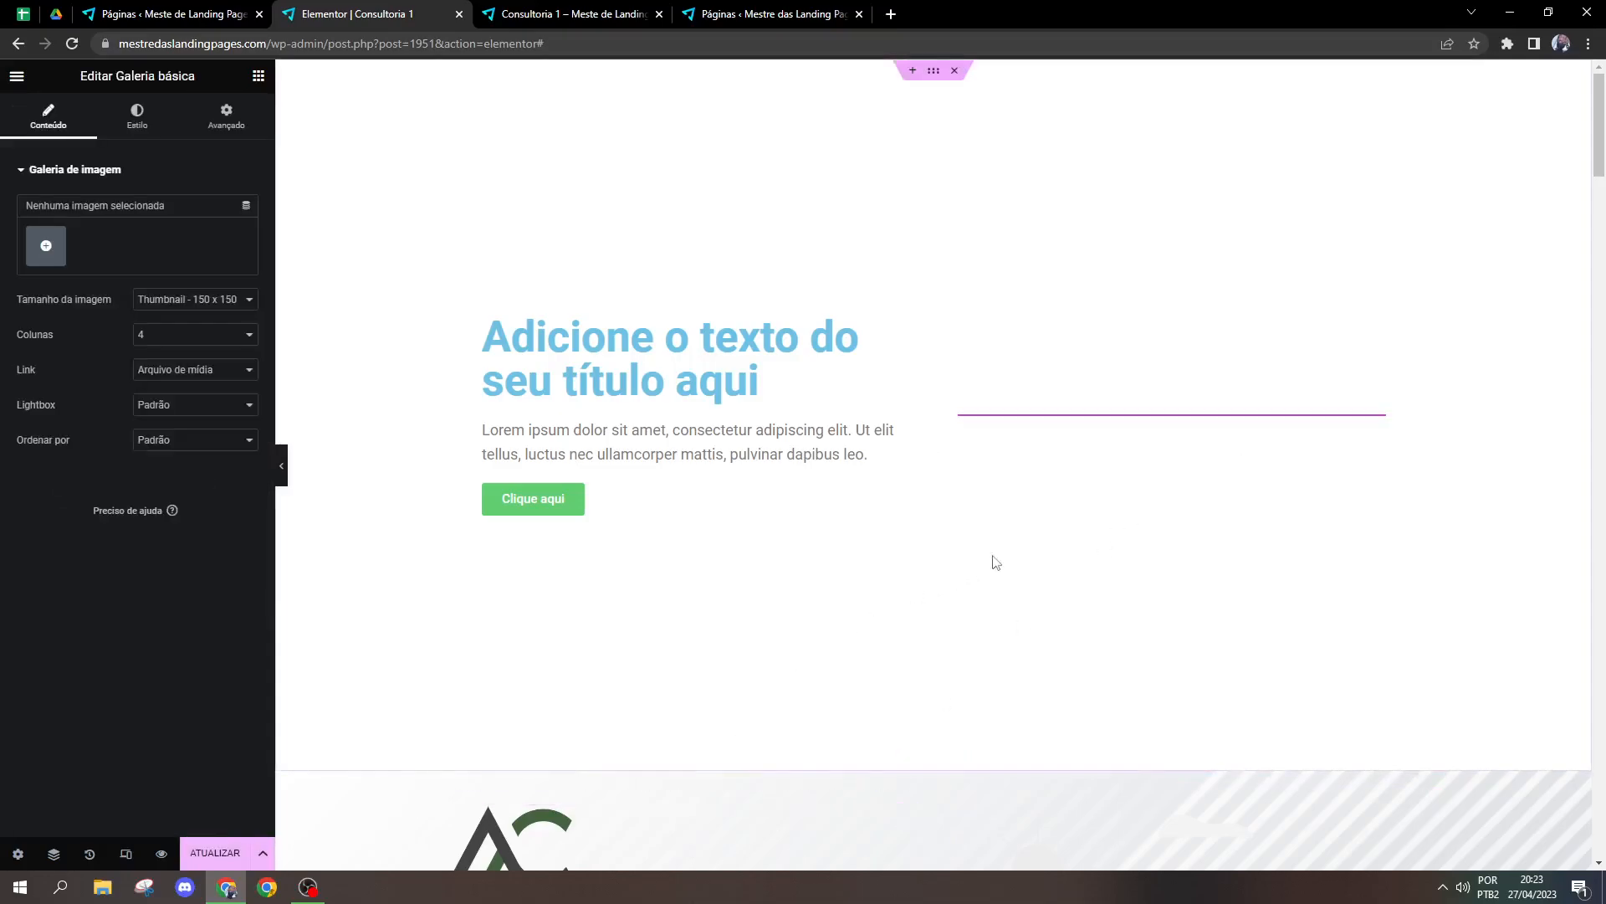
Step: Delete the column with the title, text and button, and set the gallery's image size to Completo
right_click(466, 310)
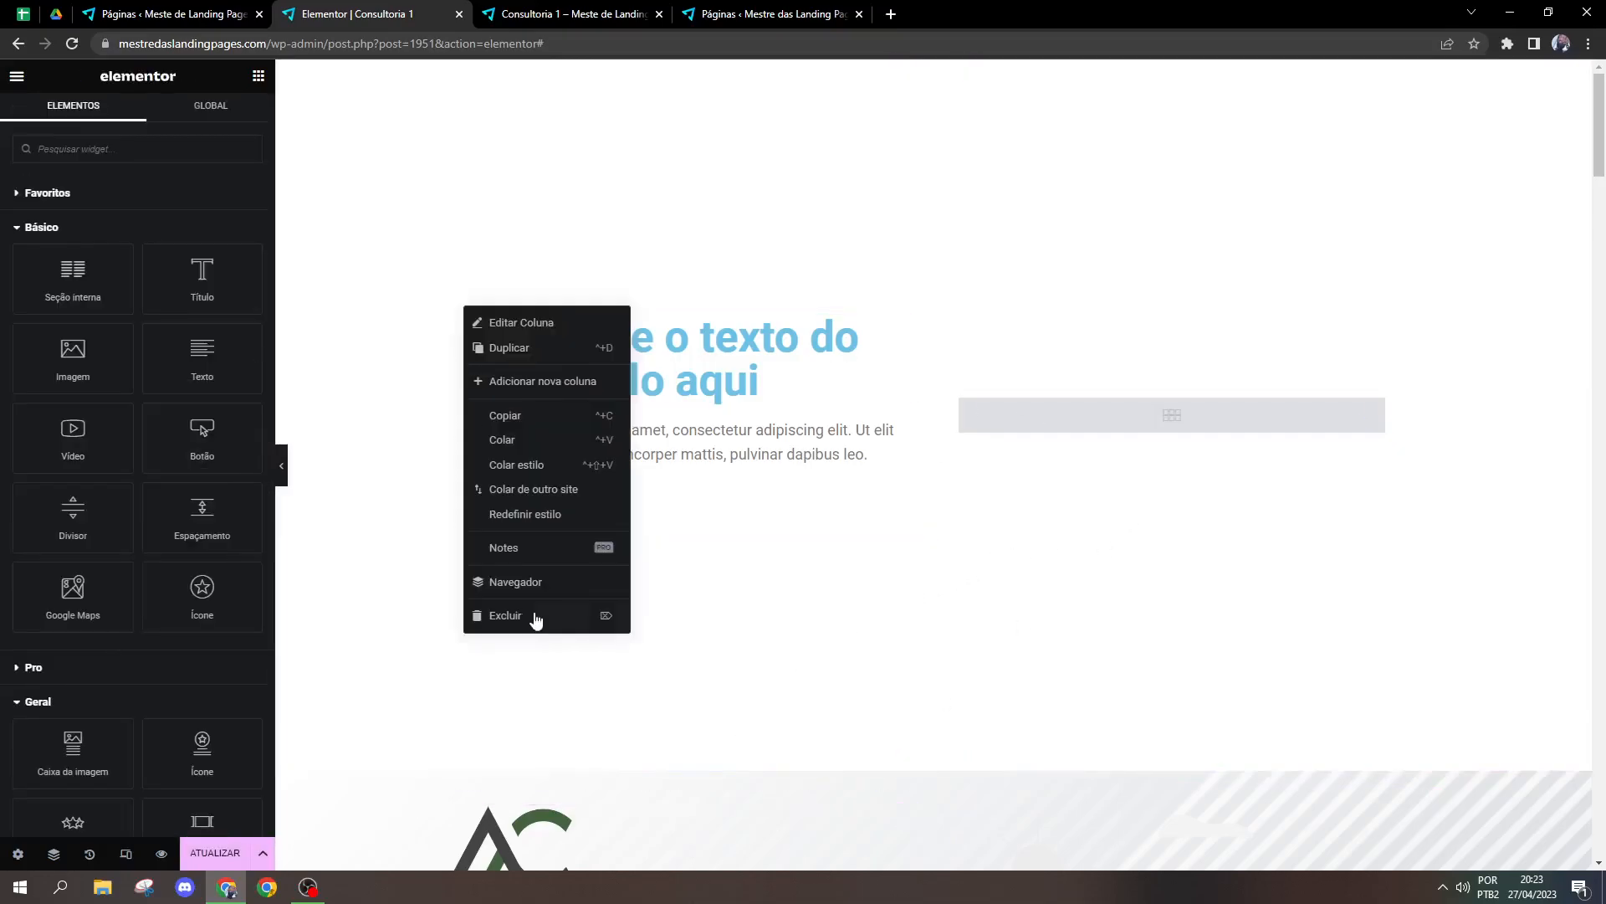
left_click(529, 615)
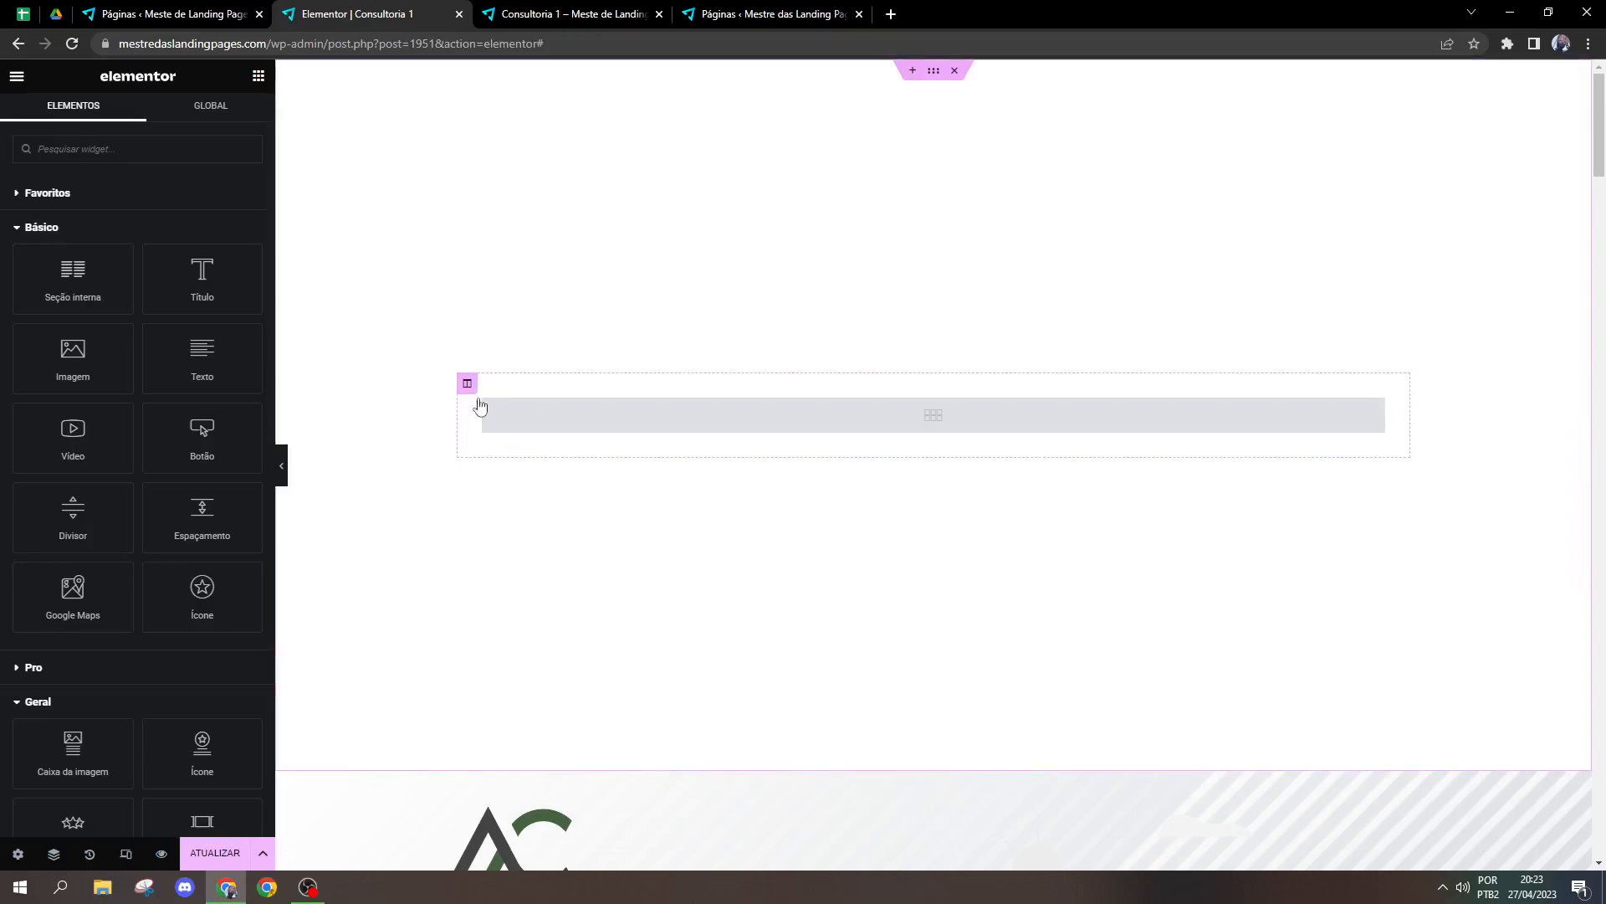
left_click(1372, 409)
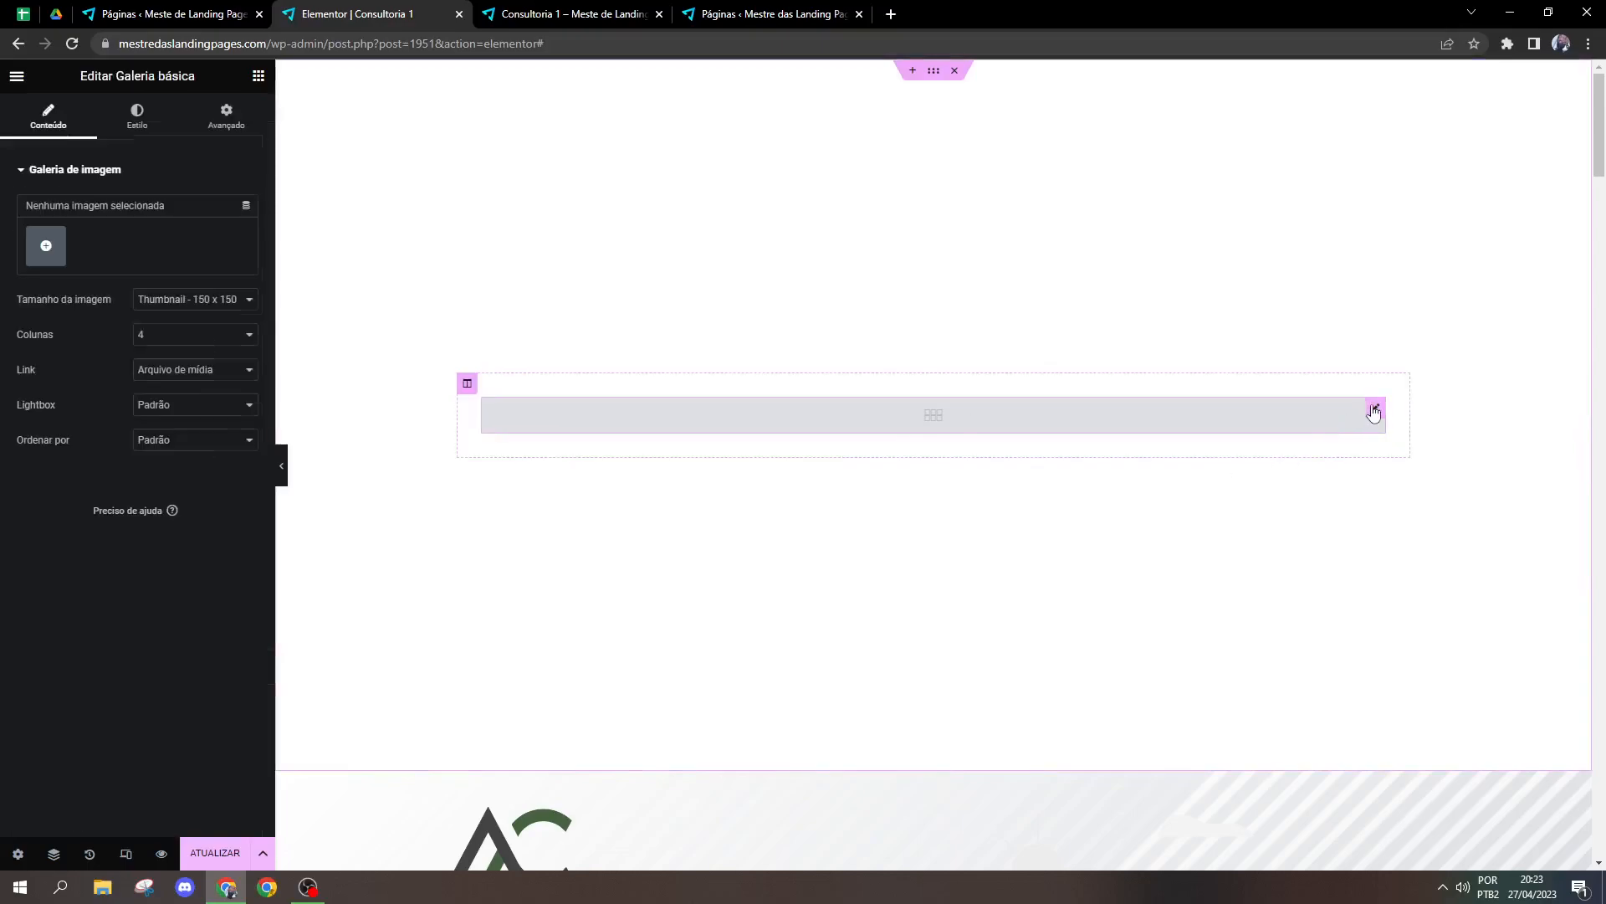
left_click(192, 300)
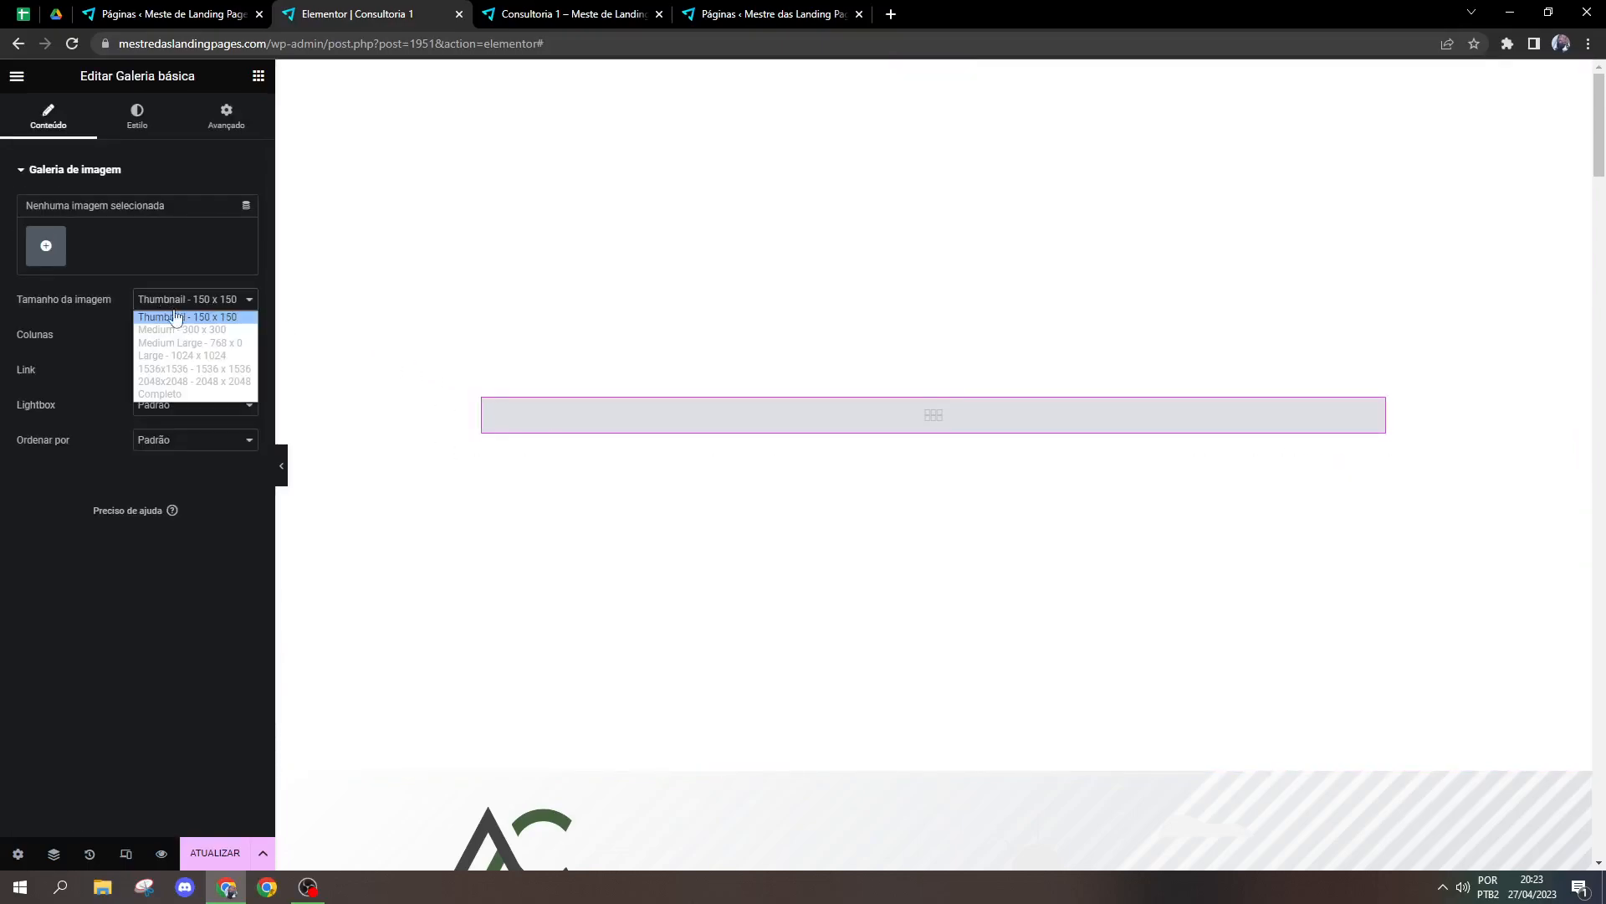
left_click(170, 394)
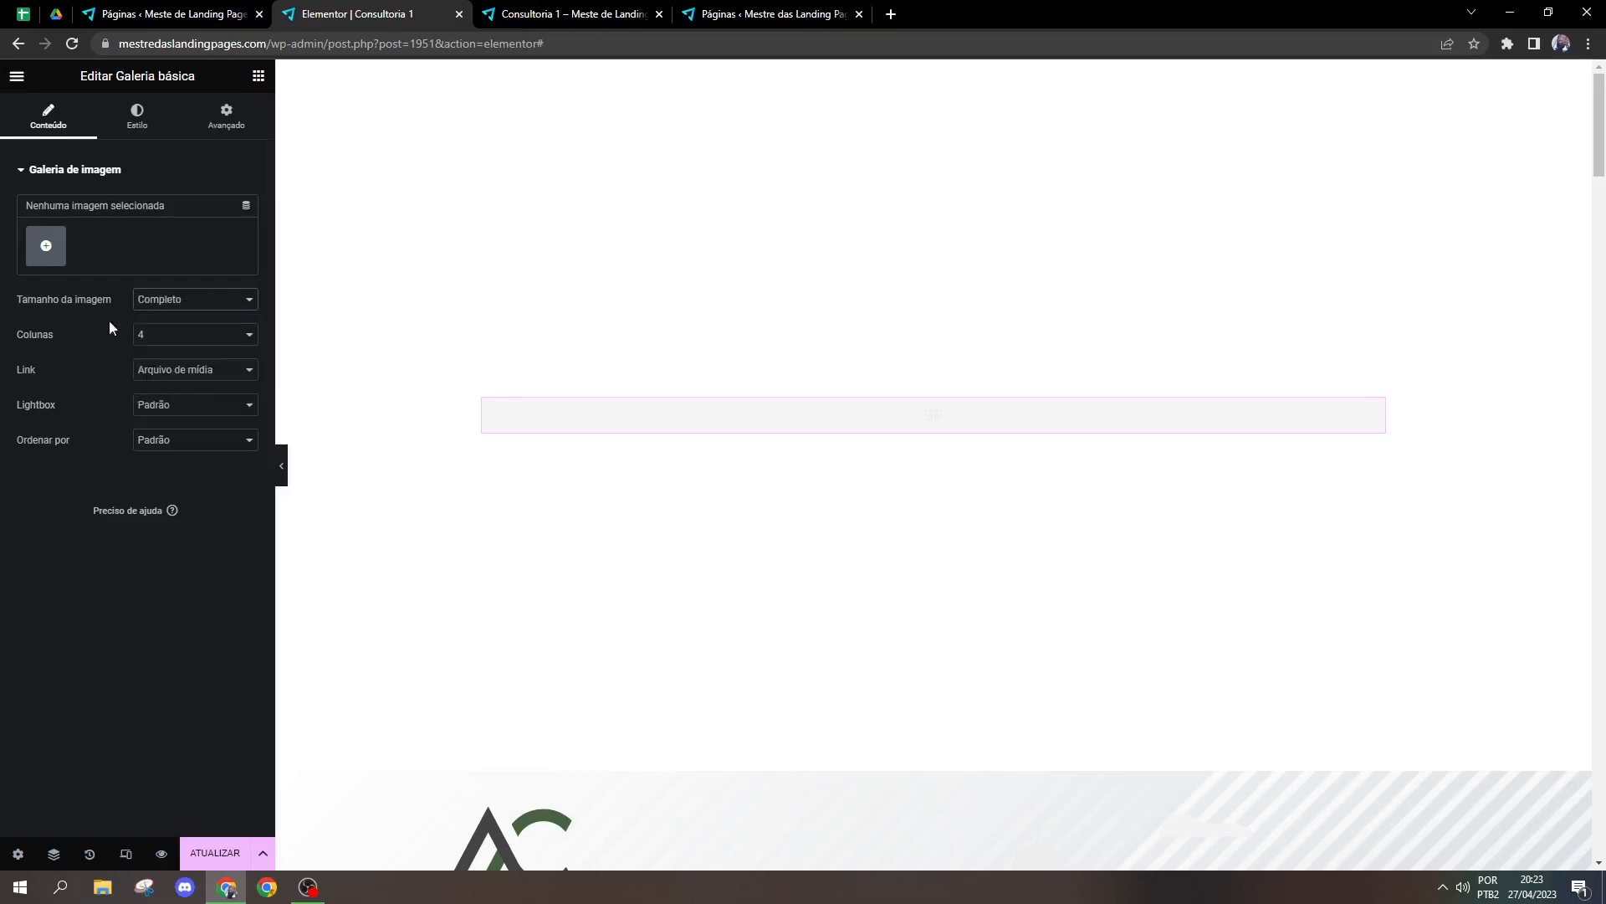
Step: Fill the gallery with six library images: two couple meetings, the standing group, the man in sunglasses, the pool villa and the living room
left_click(46, 247)
left_click(613, 655)
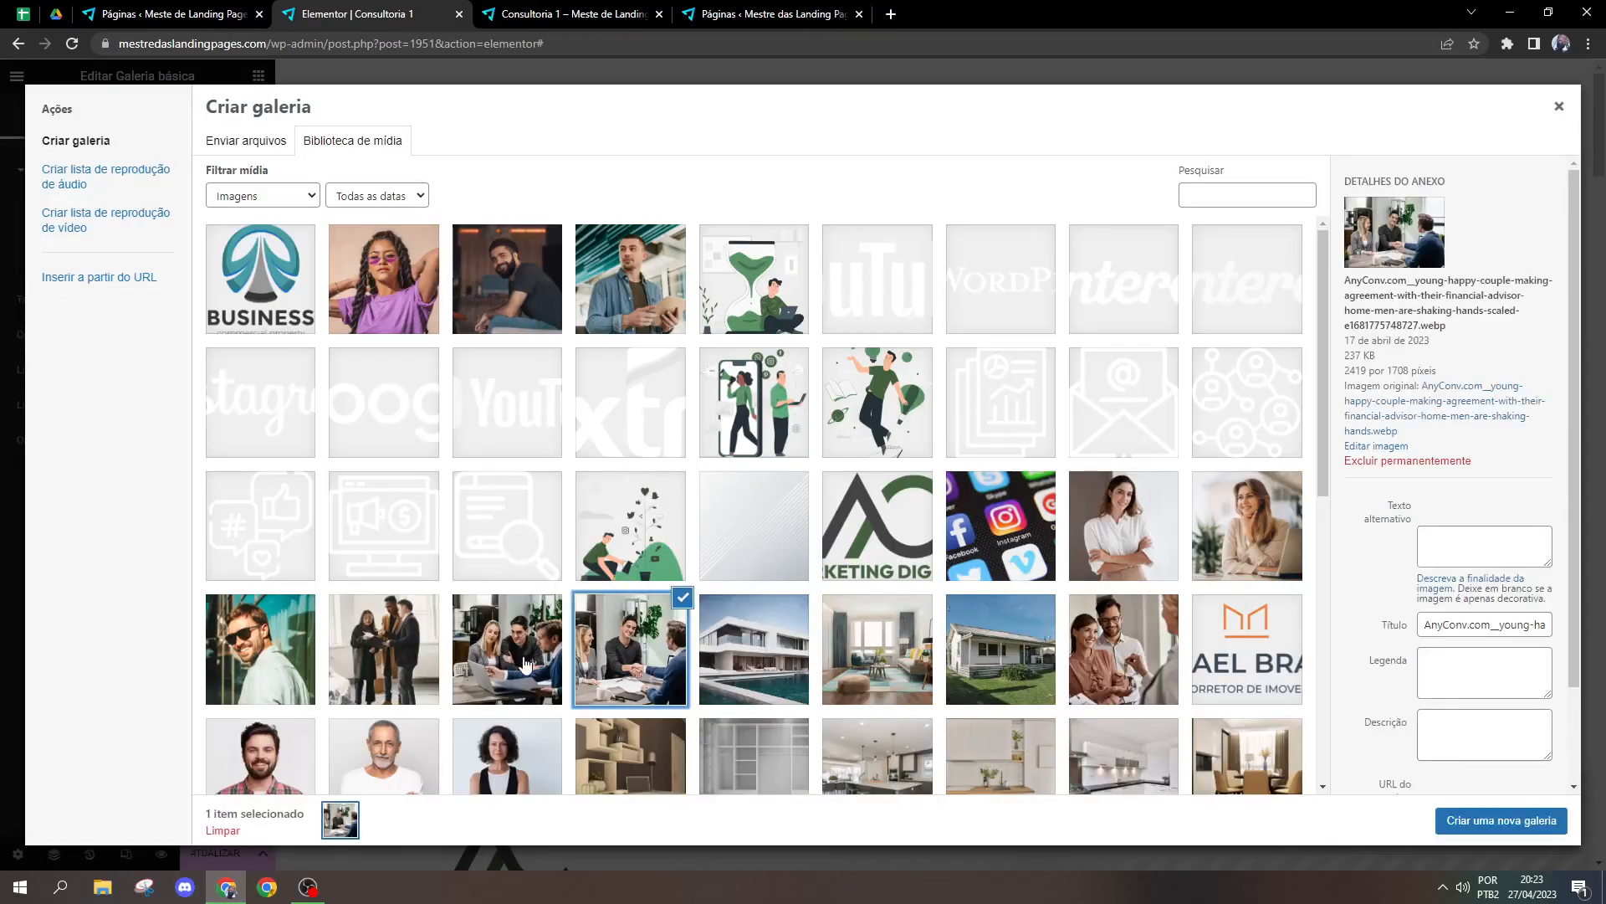
left_click(525, 664)
left_click(355, 648)
left_click(305, 666)
left_click(770, 661)
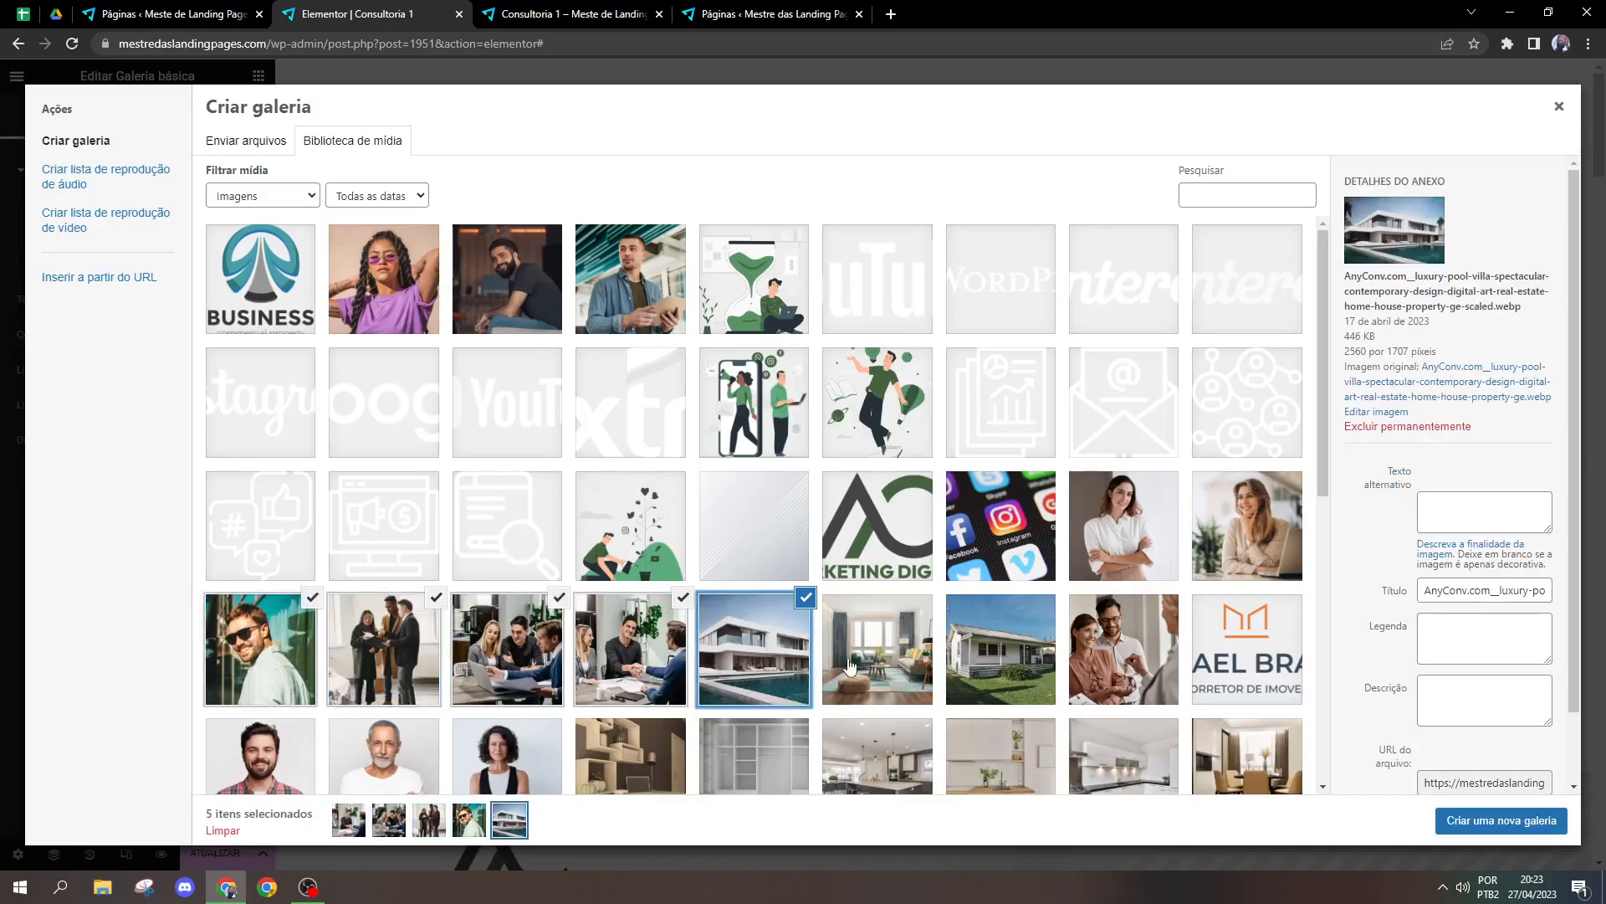
left_click(849, 665)
left_click(1502, 820)
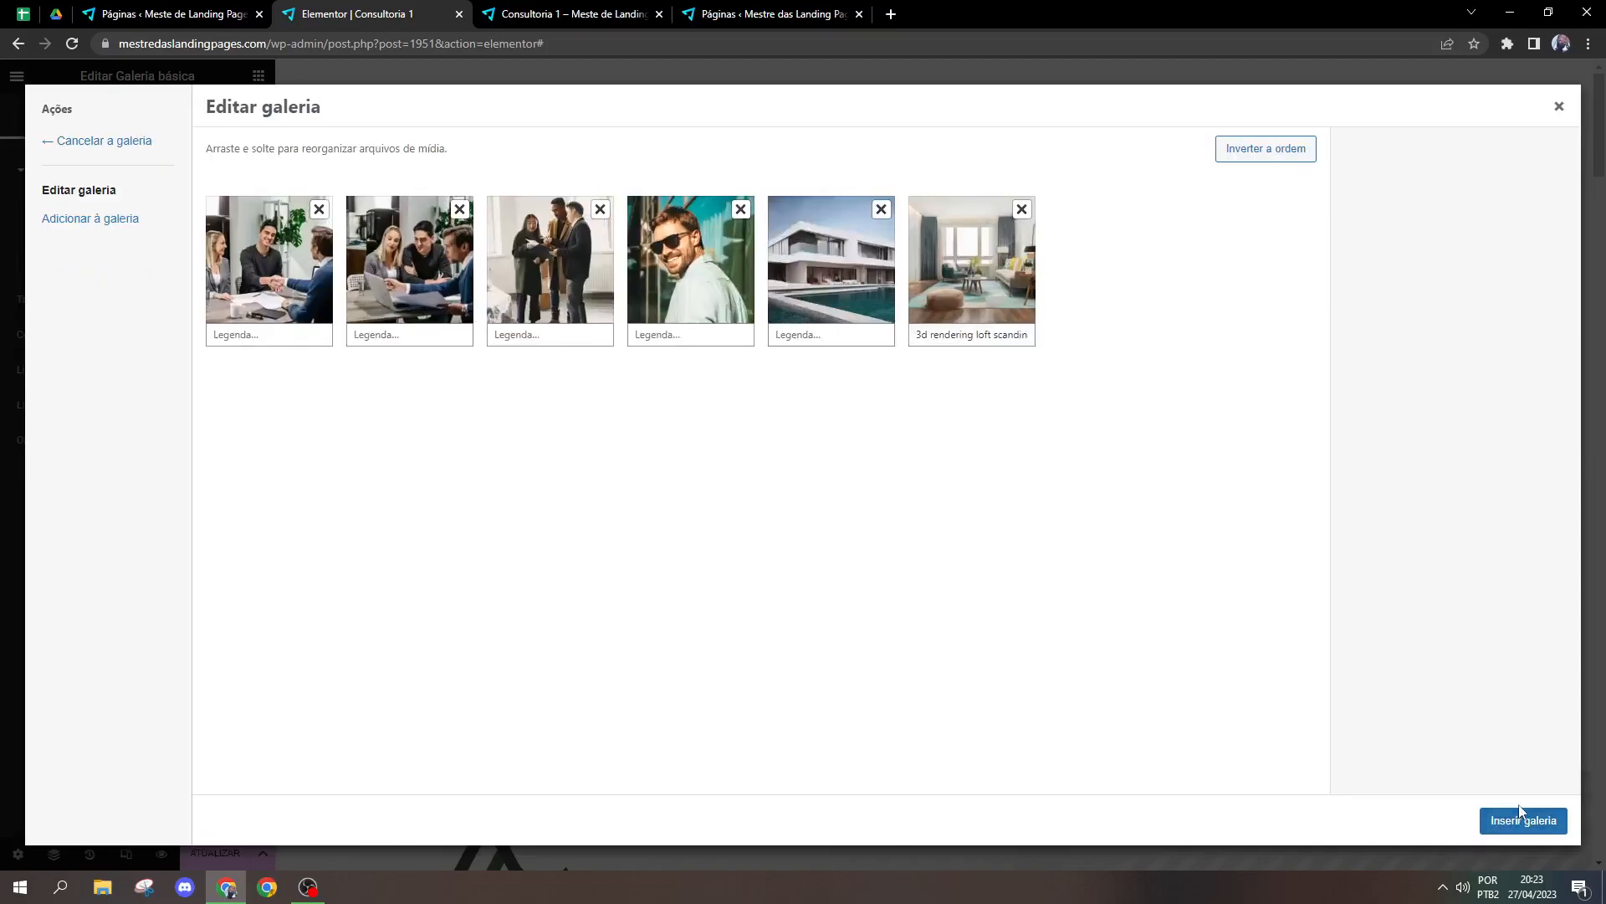
left_click(1521, 820)
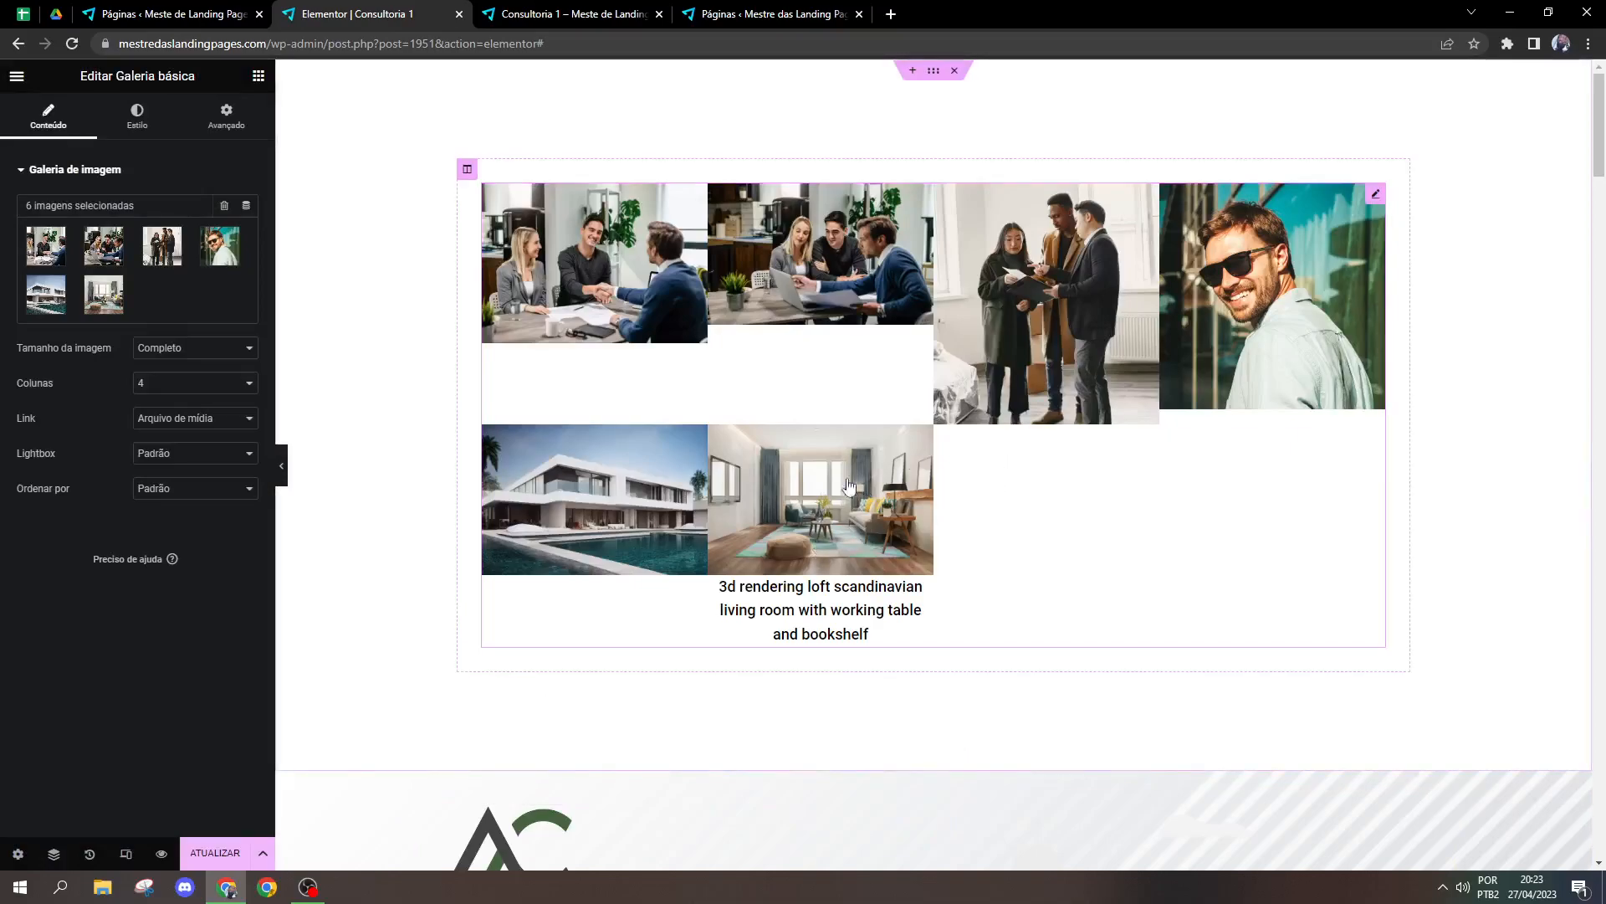
Step: Review the gallery's Link options and update the page
left_click(203, 425)
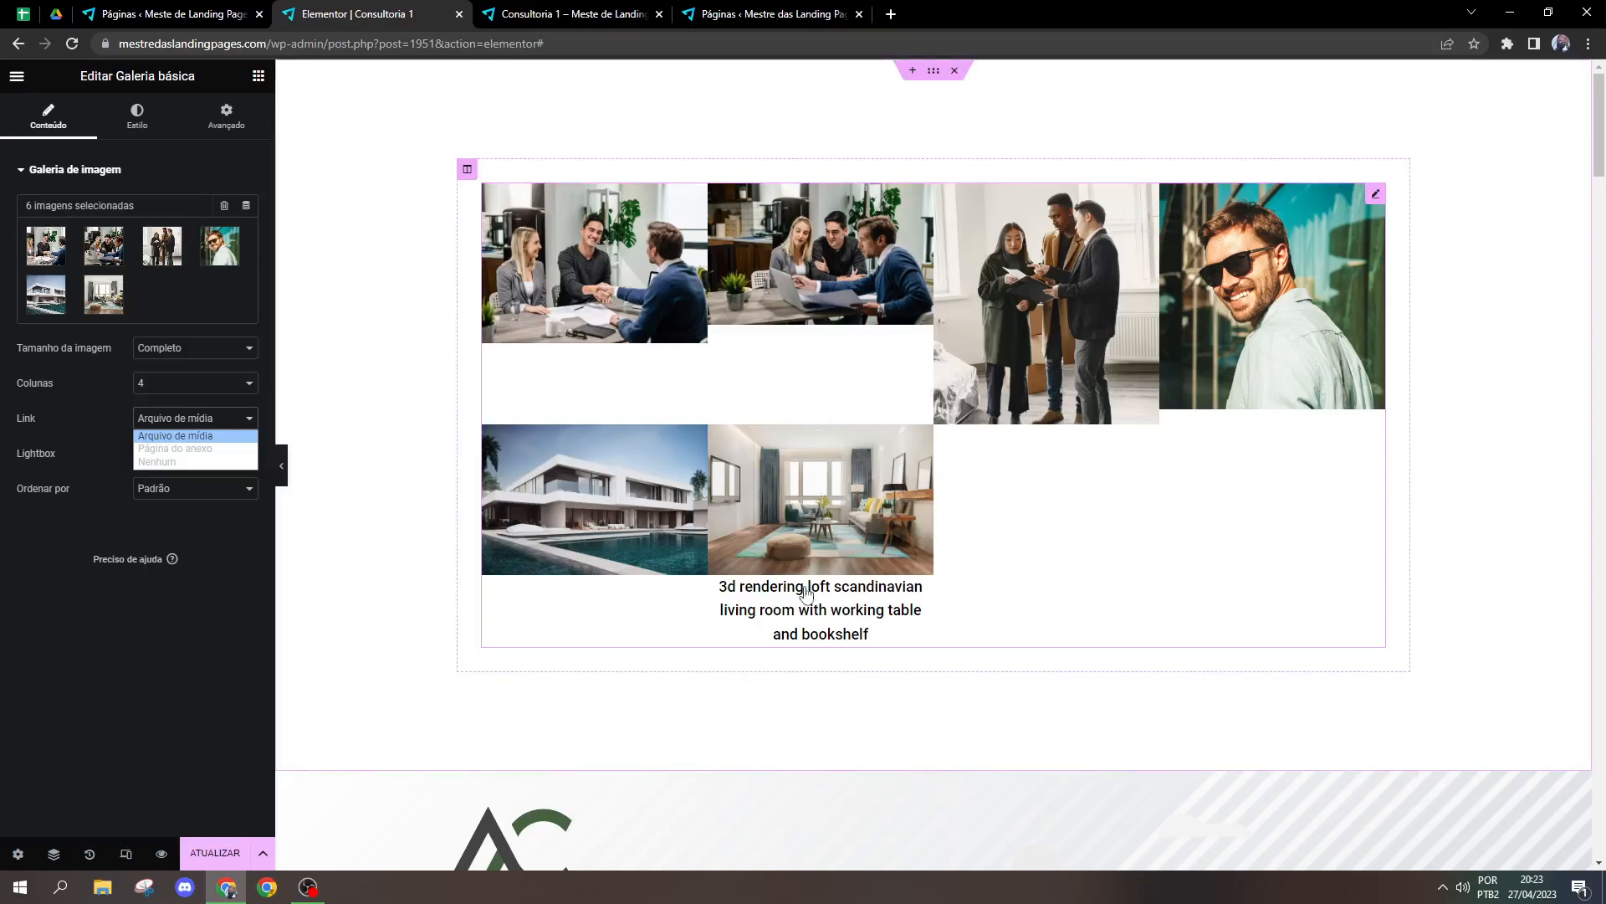
left_click(244, 695)
left_click(184, 846)
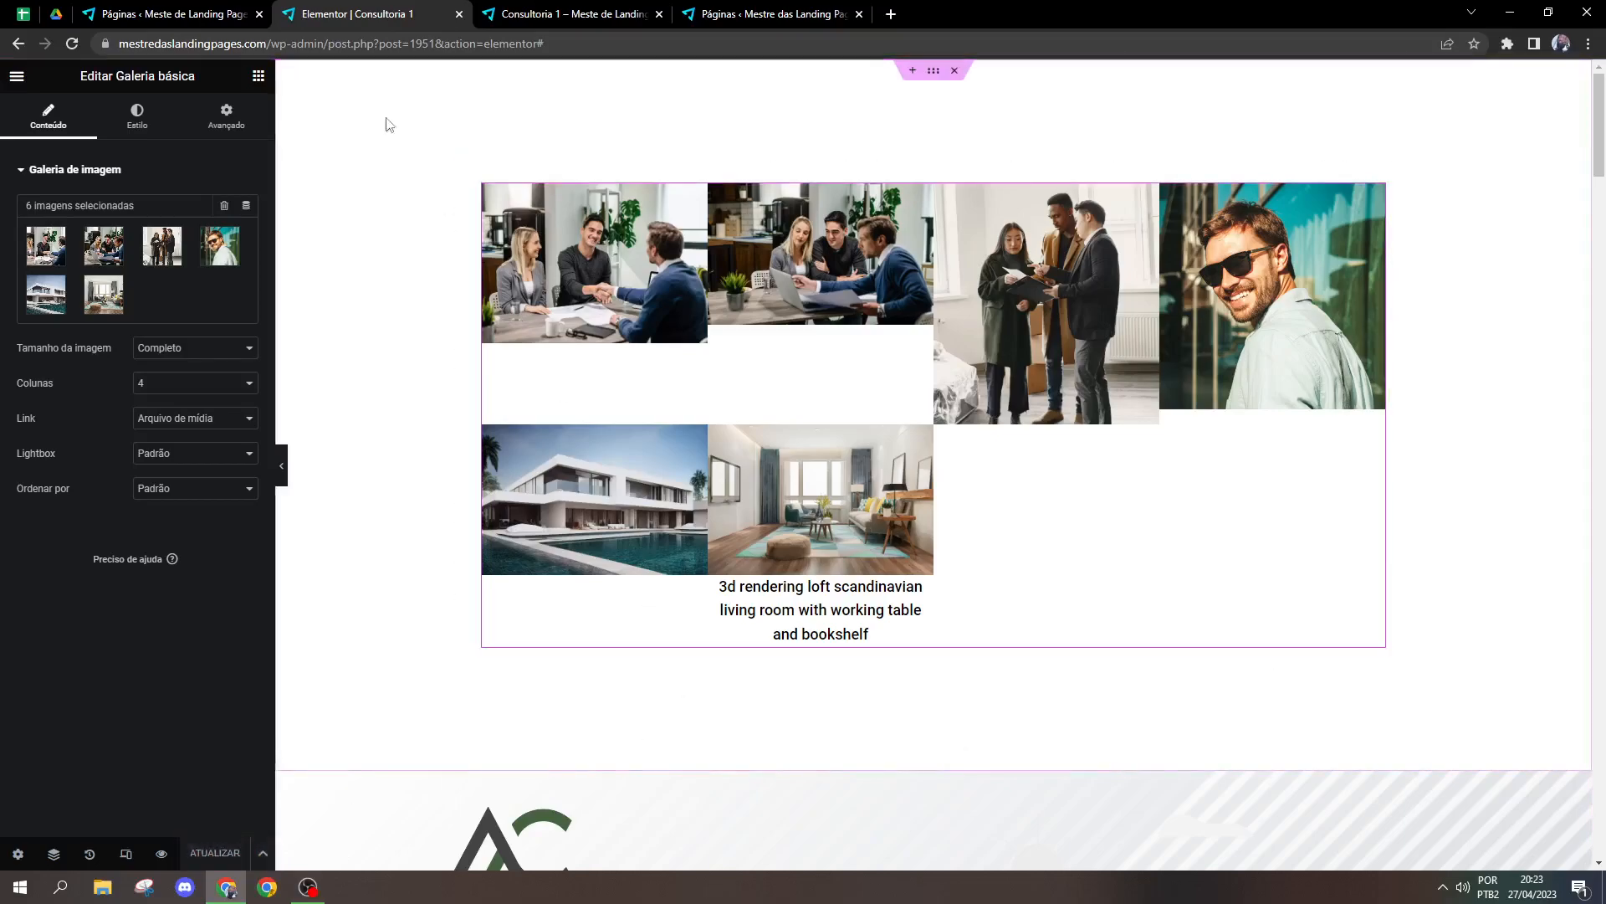
Step: View the published Arquiteto 1 page from the WordPress pages list in a new tab
key("ctrl+shift+Tab")
scroll(376, 746, "down", 3)
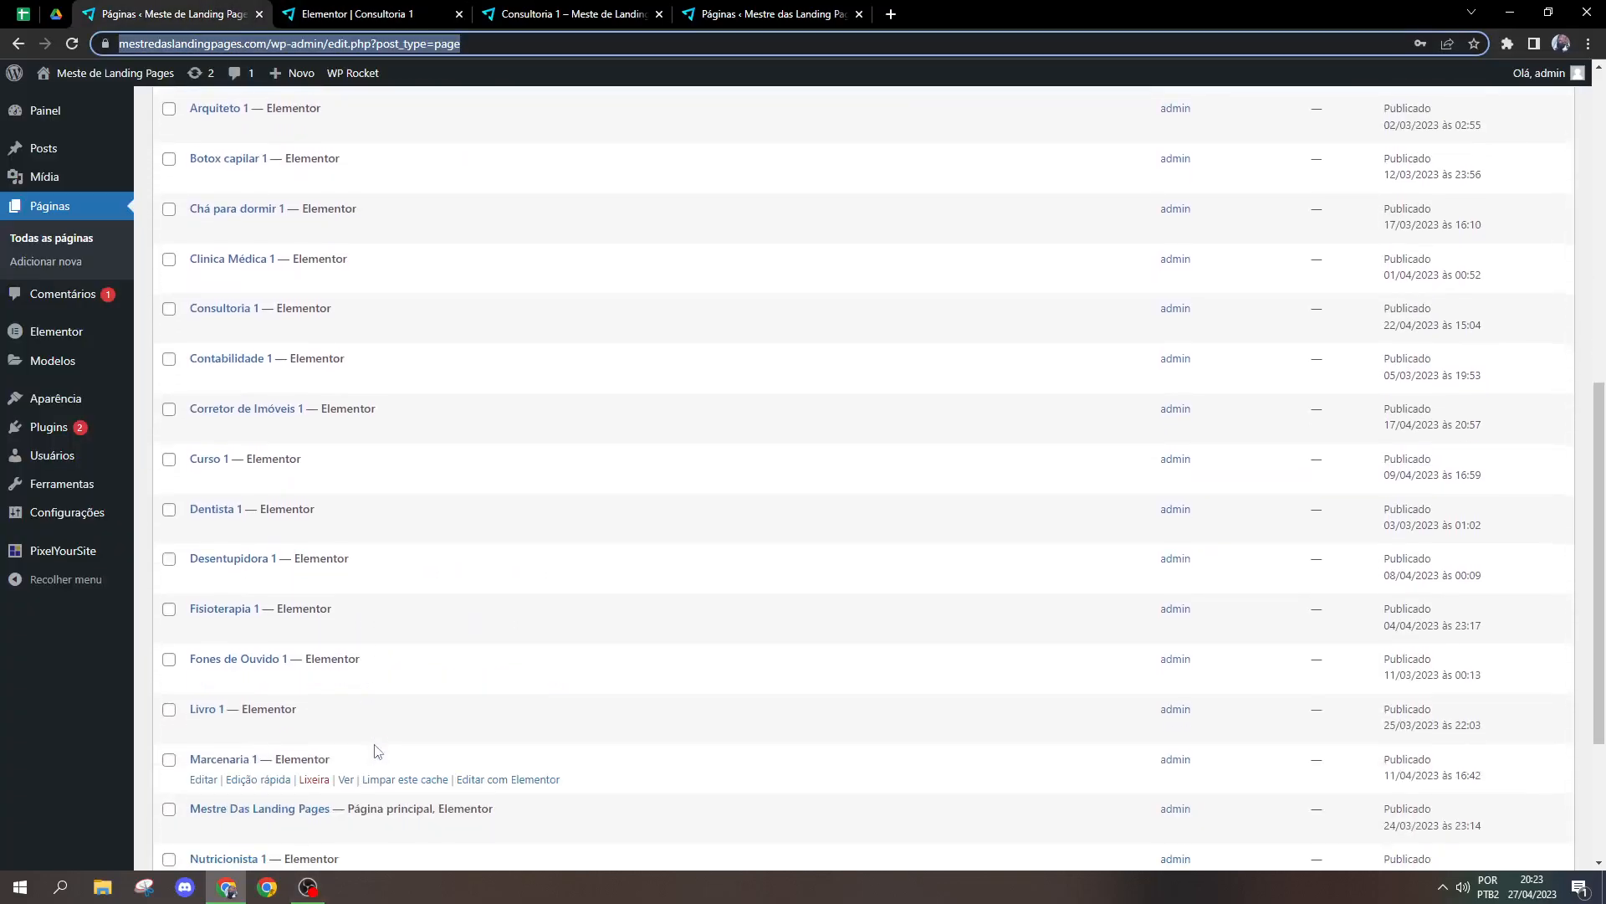
scroll(375, 751, "up", 5)
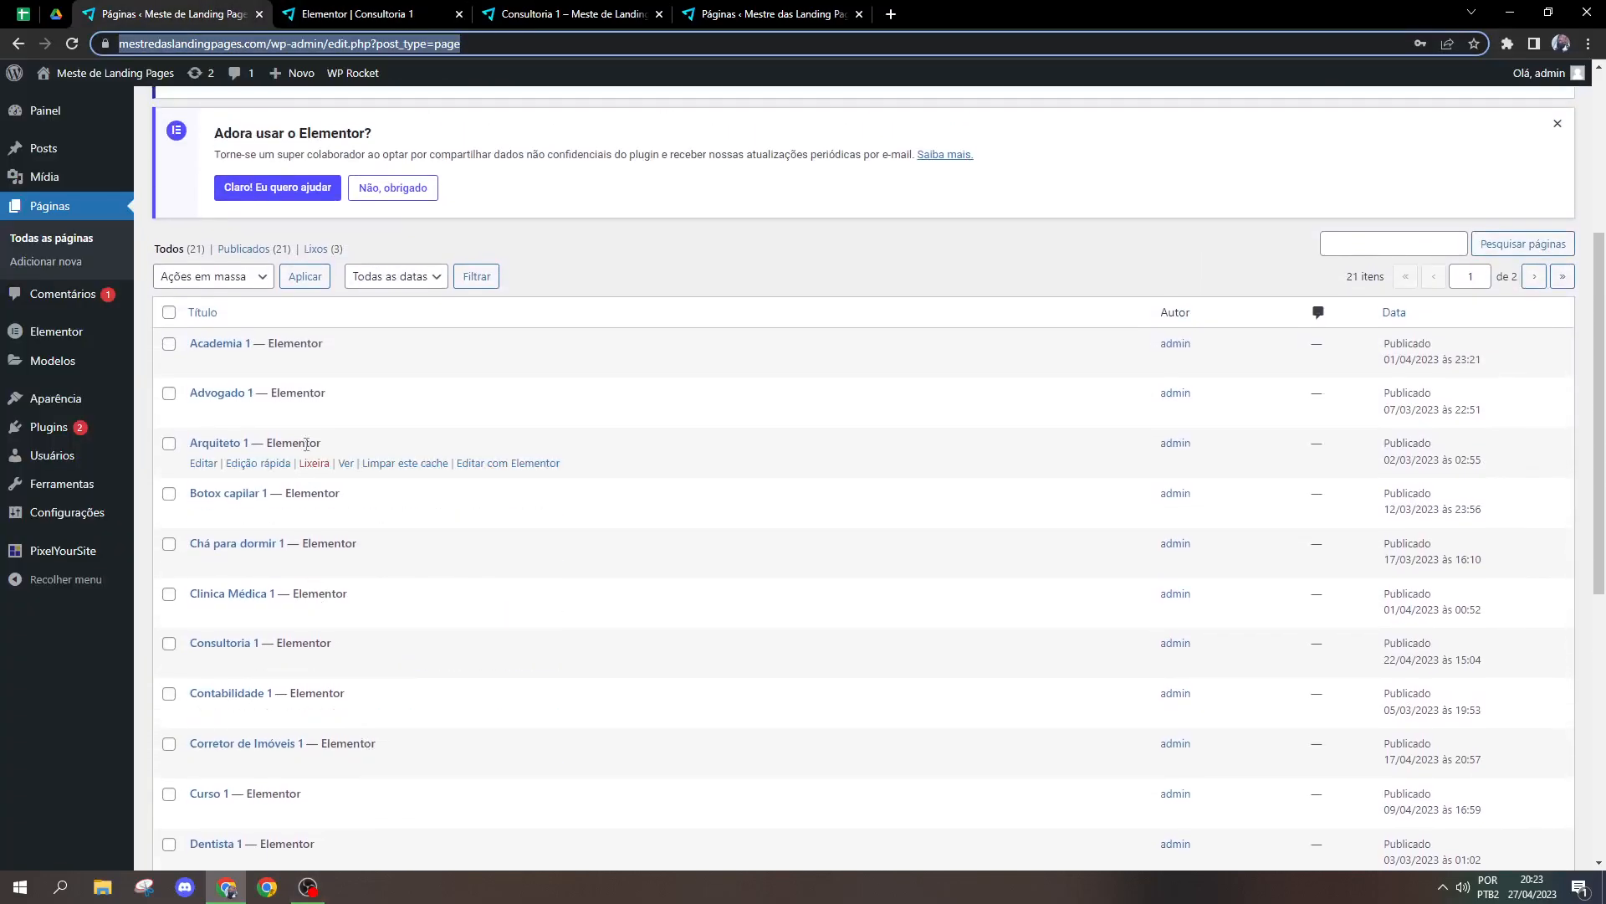
middle_click(346, 463)
left_click(374, 18)
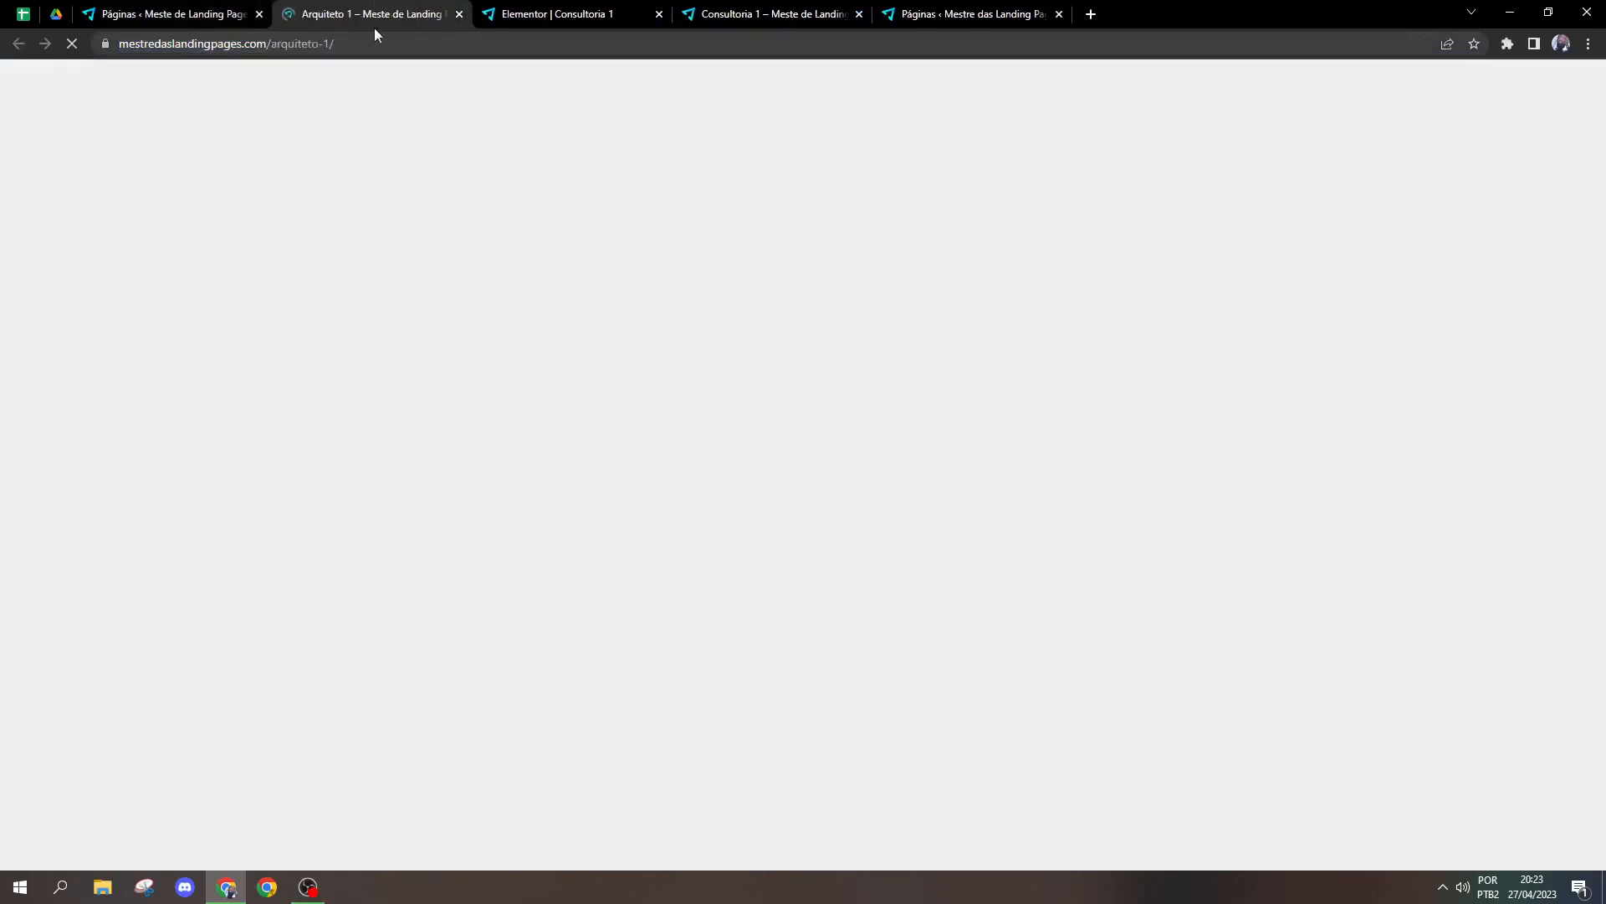
Step: Examine the Projetos gallery on the Arquiteto 1 page and enlarge its first image, the office interior
scroll(1554, 510, "down", 20)
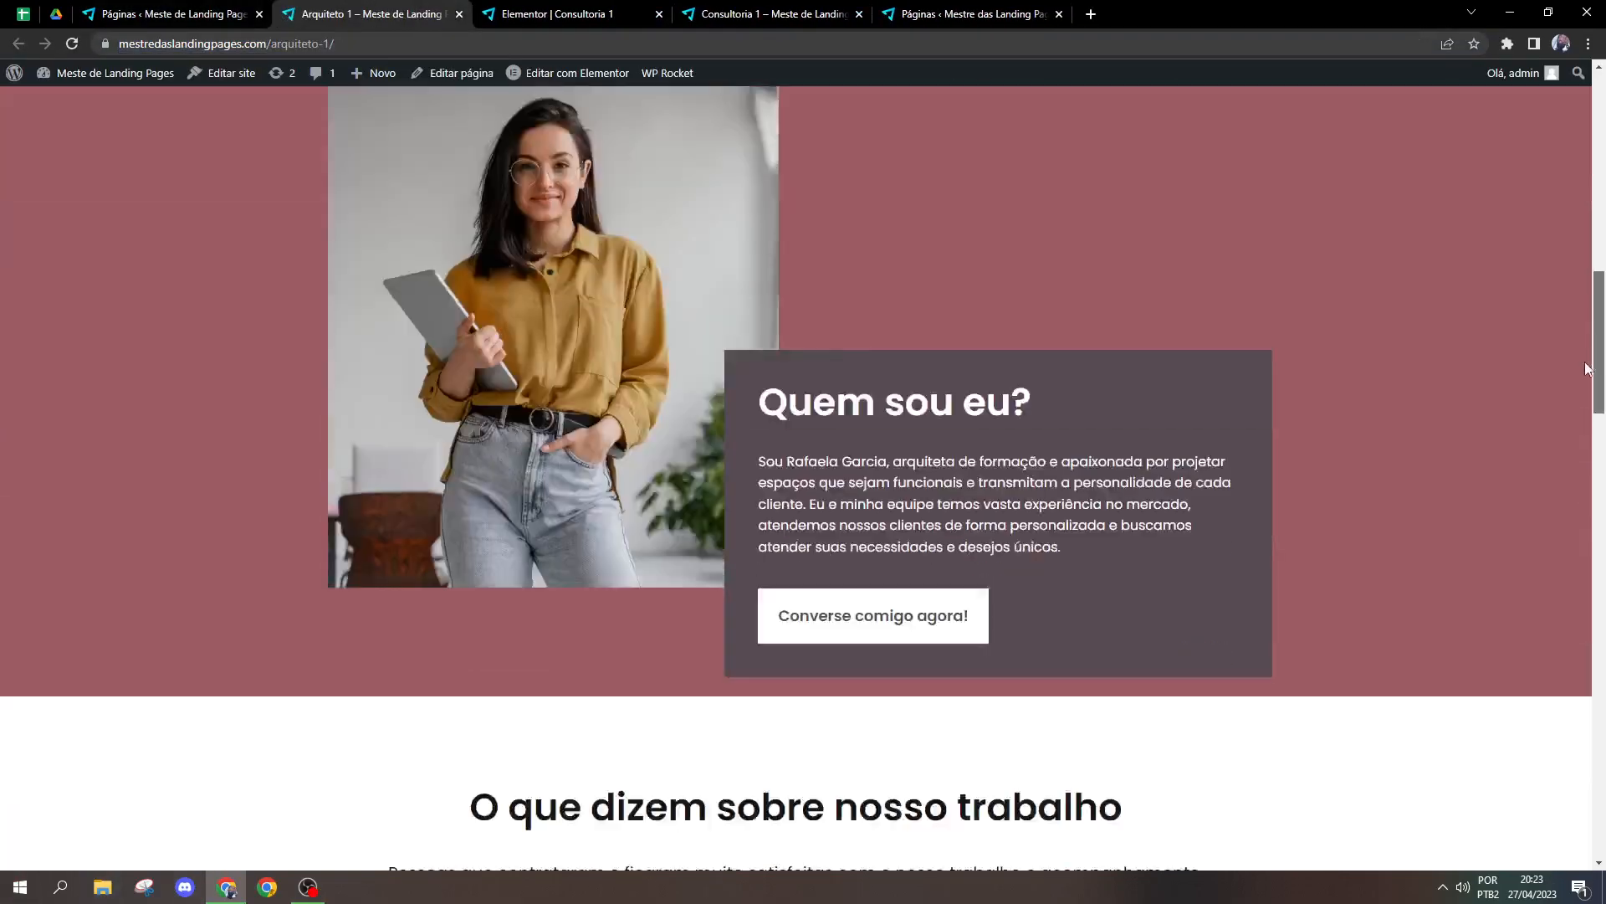
left_click_drag(1555, 505, 1537, 554)
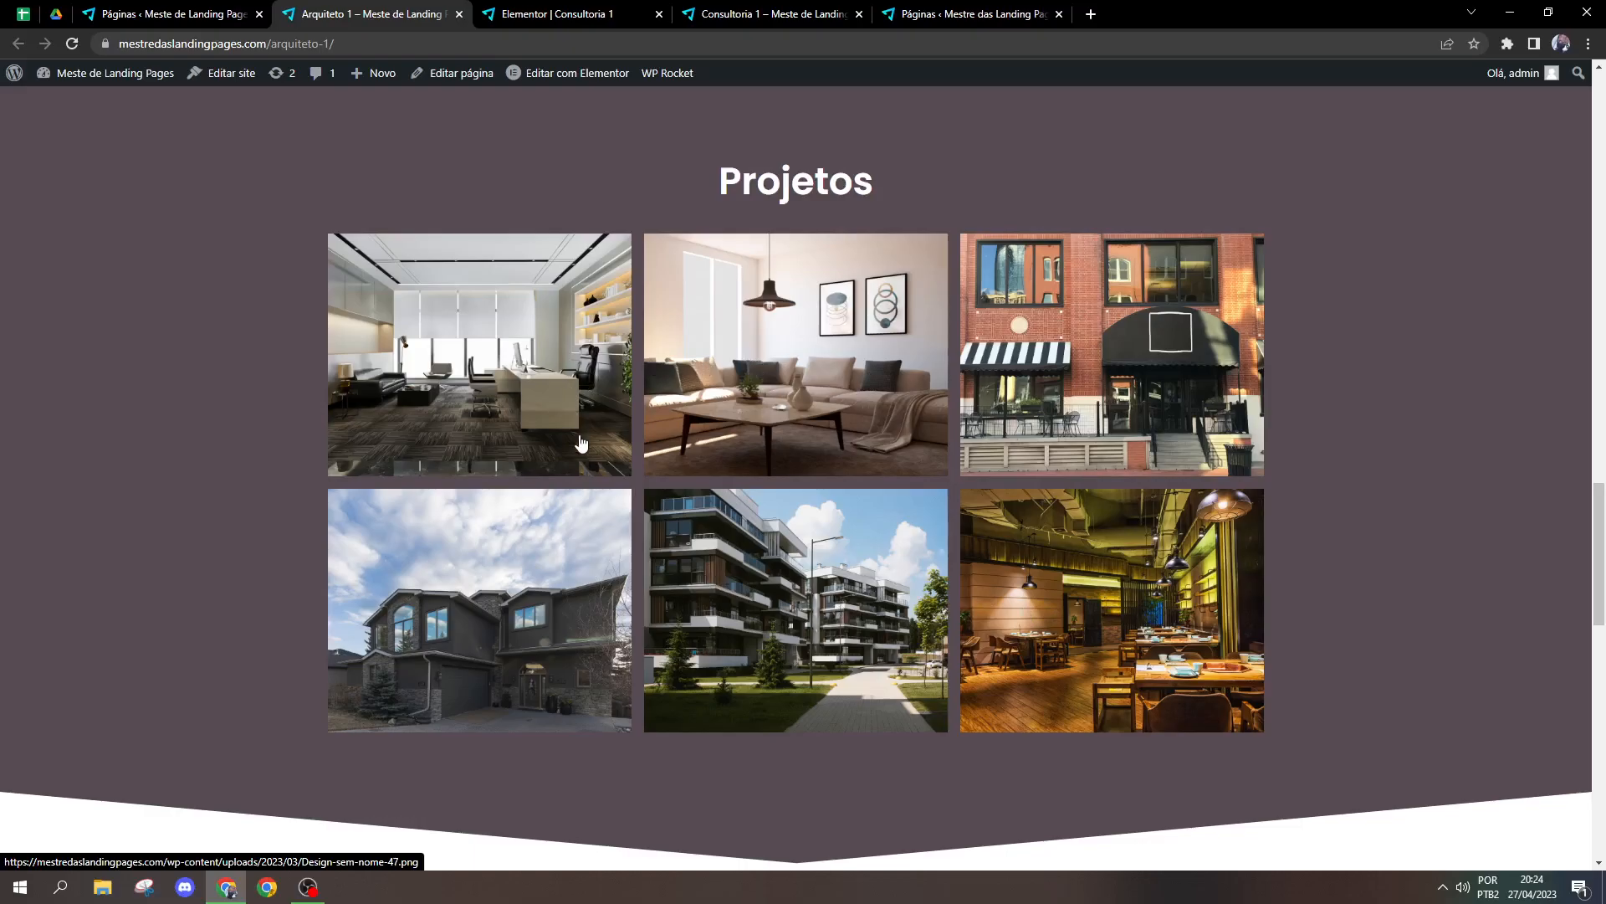
left_click(579, 363)
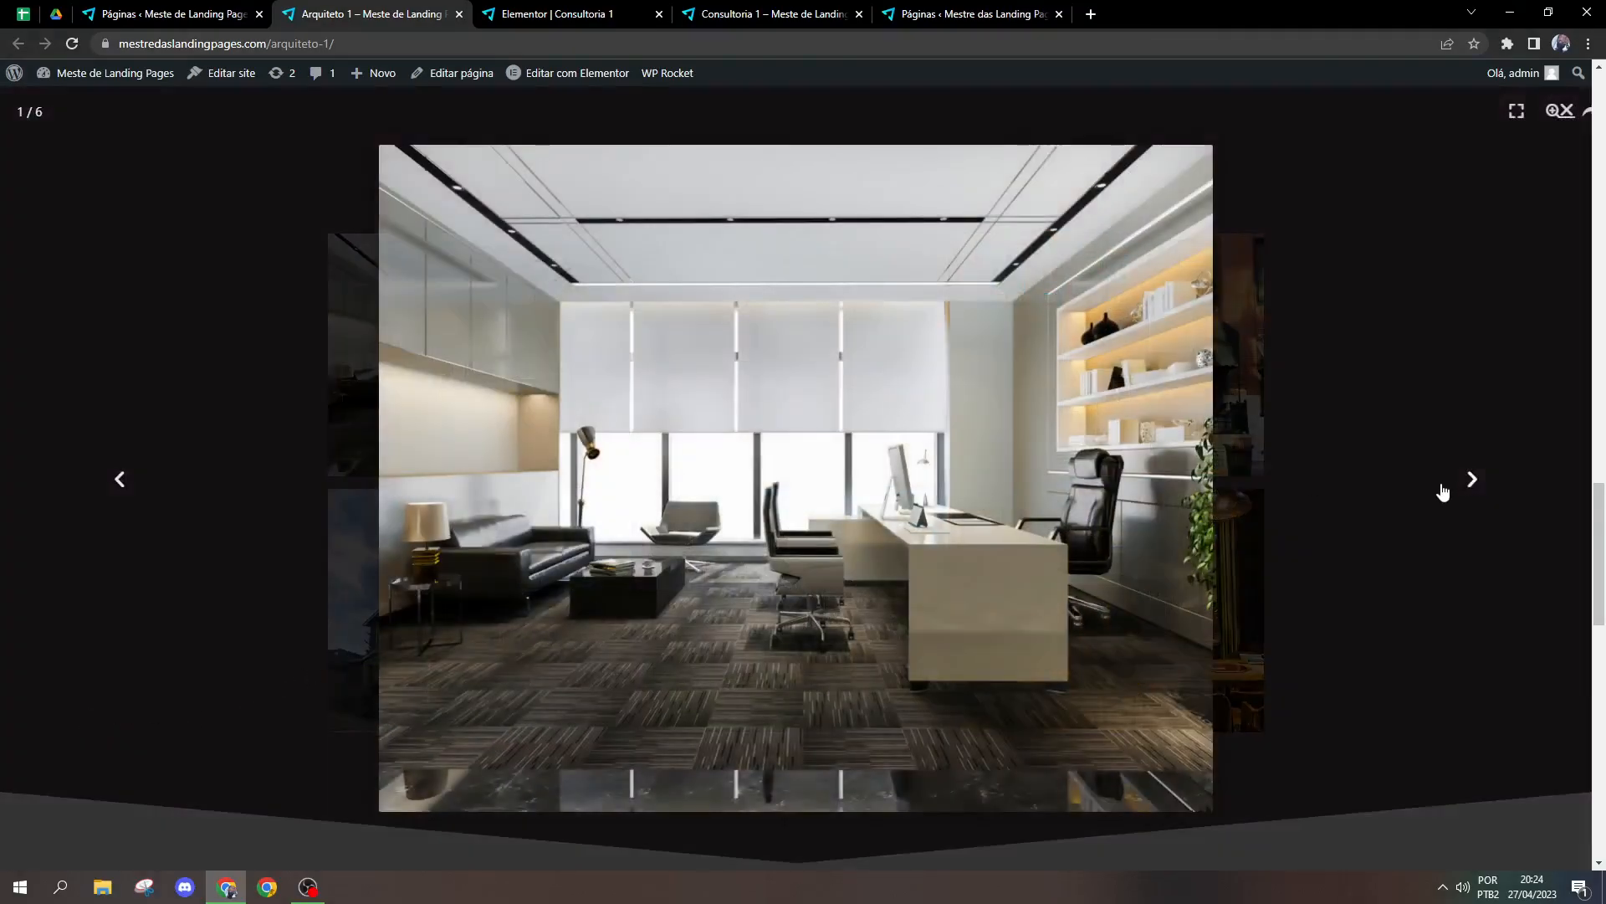
Step: Browse the next enlarged images of the Projetos gallery and close the enlarged view
left_click(1468, 484)
left_click(1470, 482)
left_click(1564, 110)
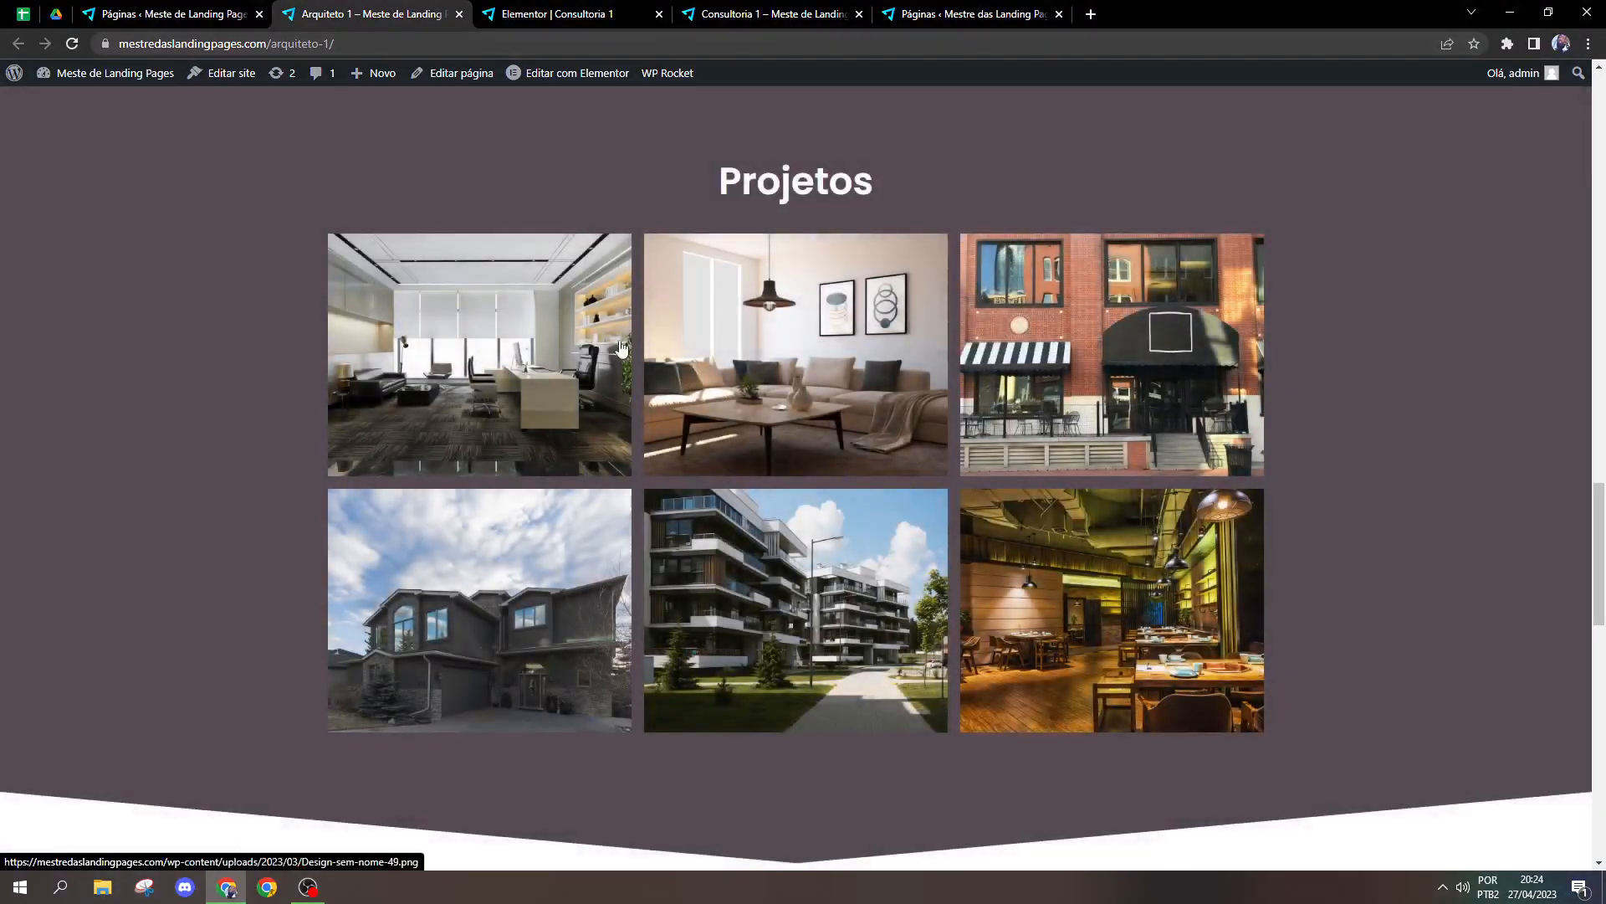
Step: Return to the Consultoria 1 editor, keep the gallery's Link set to Arquivo de mídia, and preview the first image enlarged
left_click(626, 15)
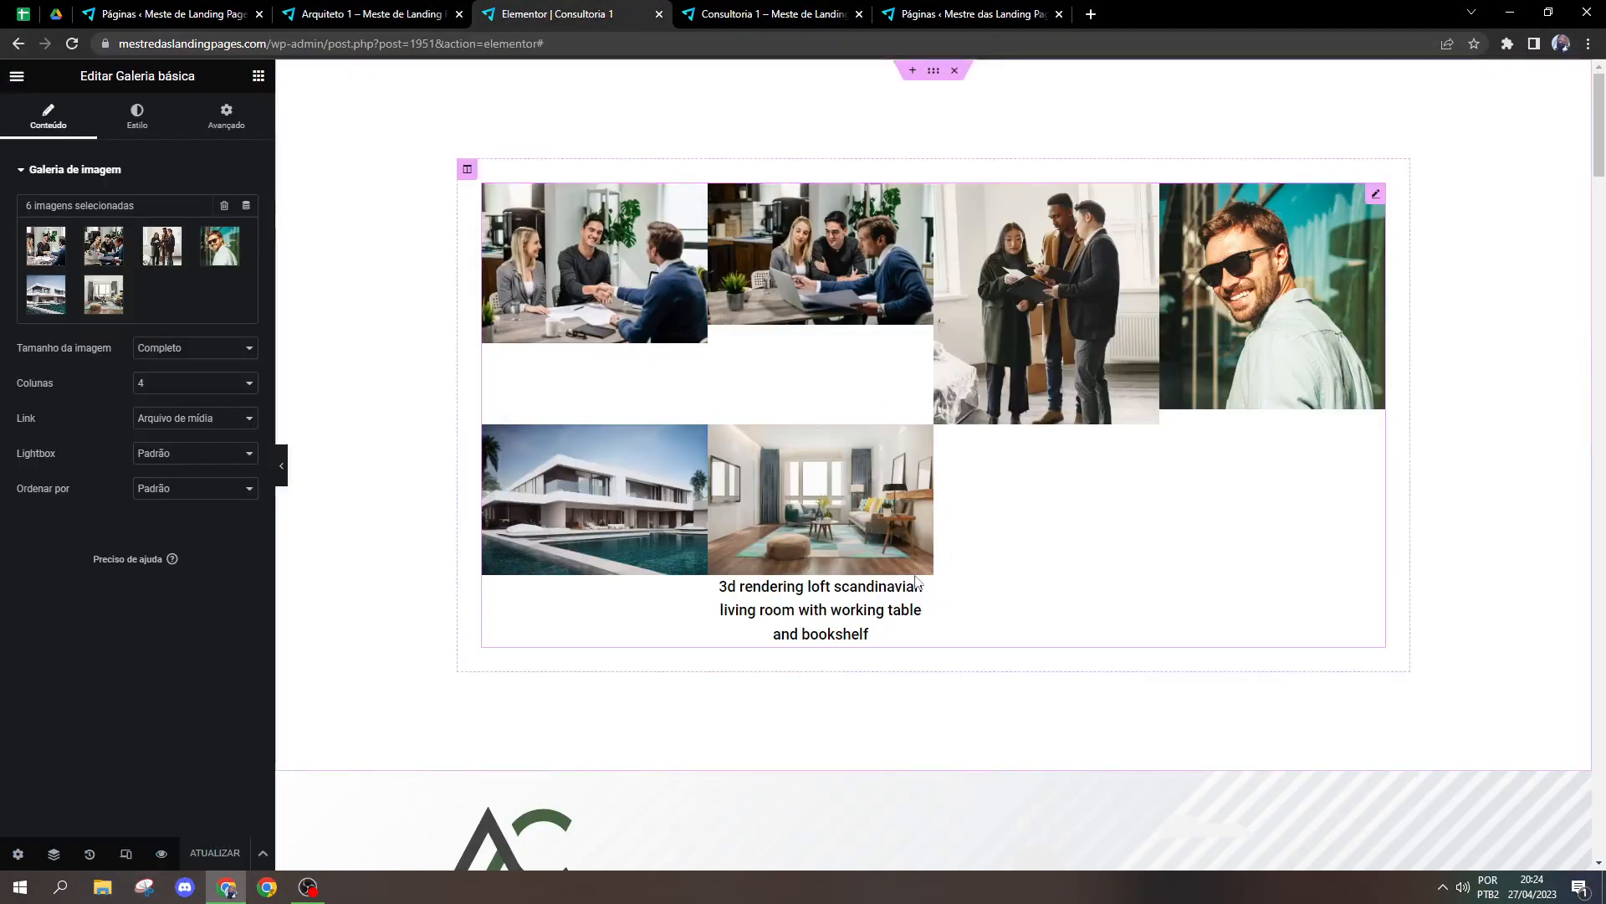
left_click(174, 418)
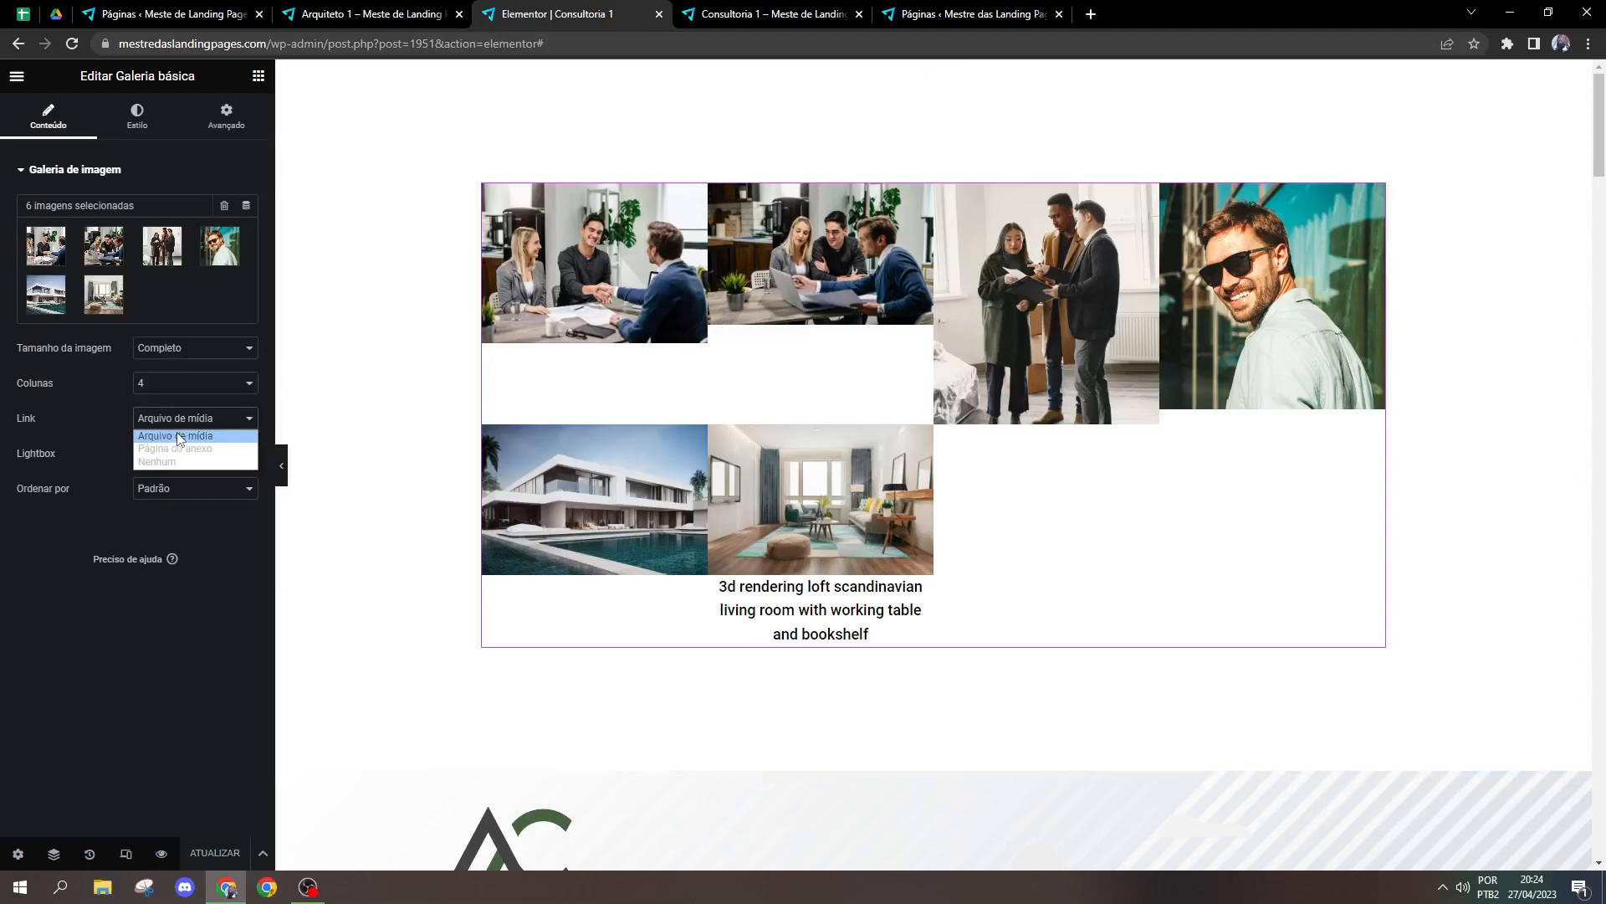
left_click(178, 436)
left_click(595, 335)
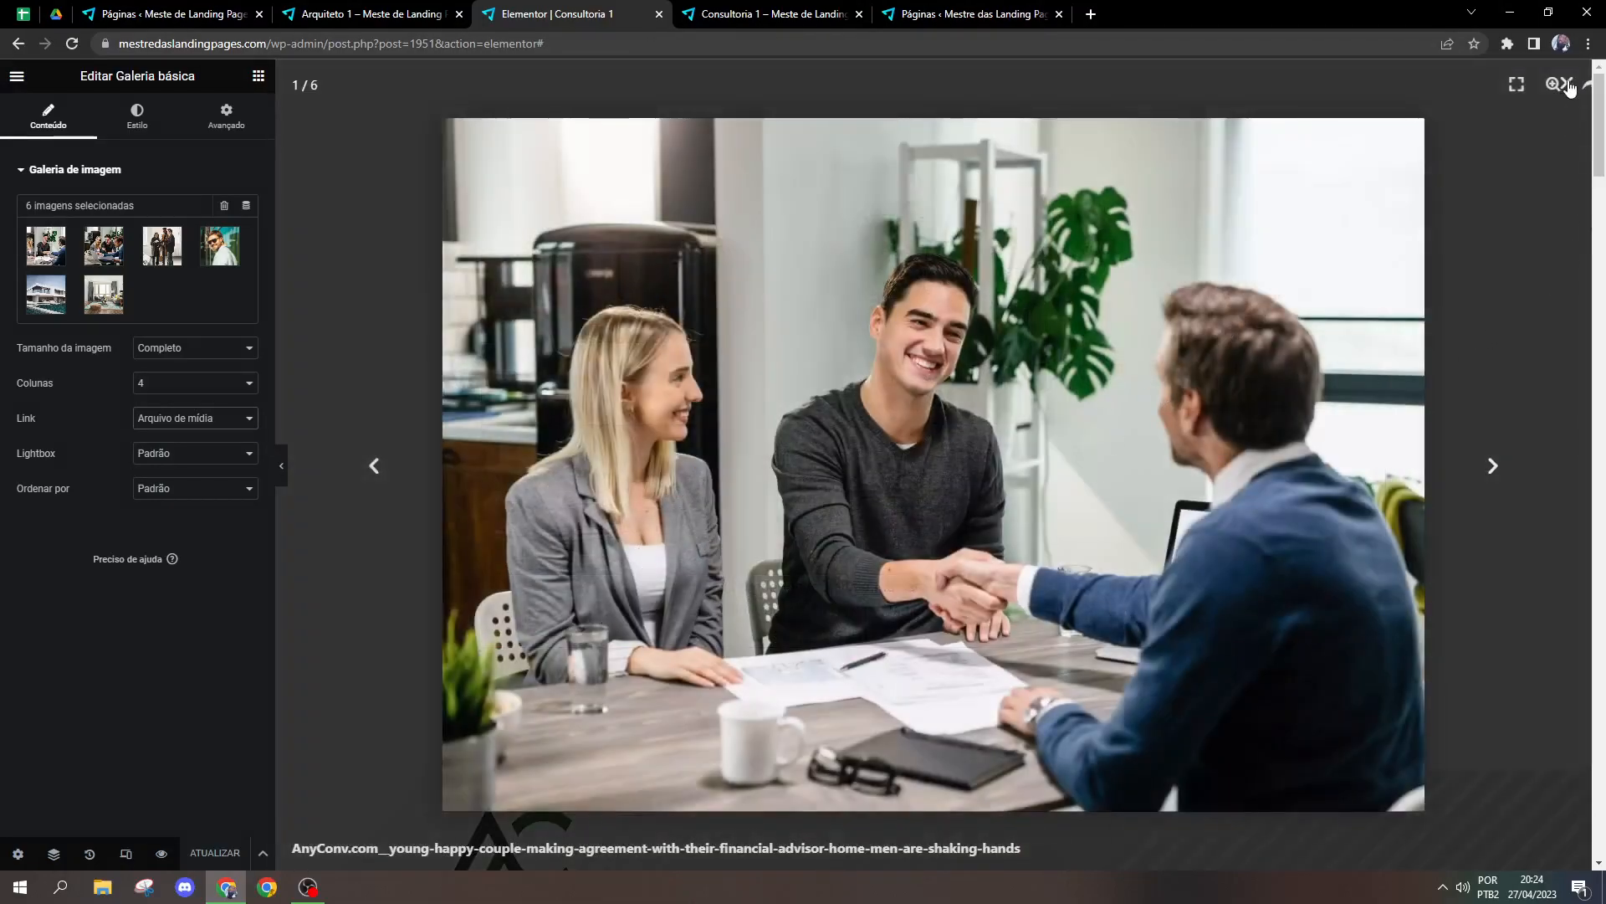
left_click(1568, 85)
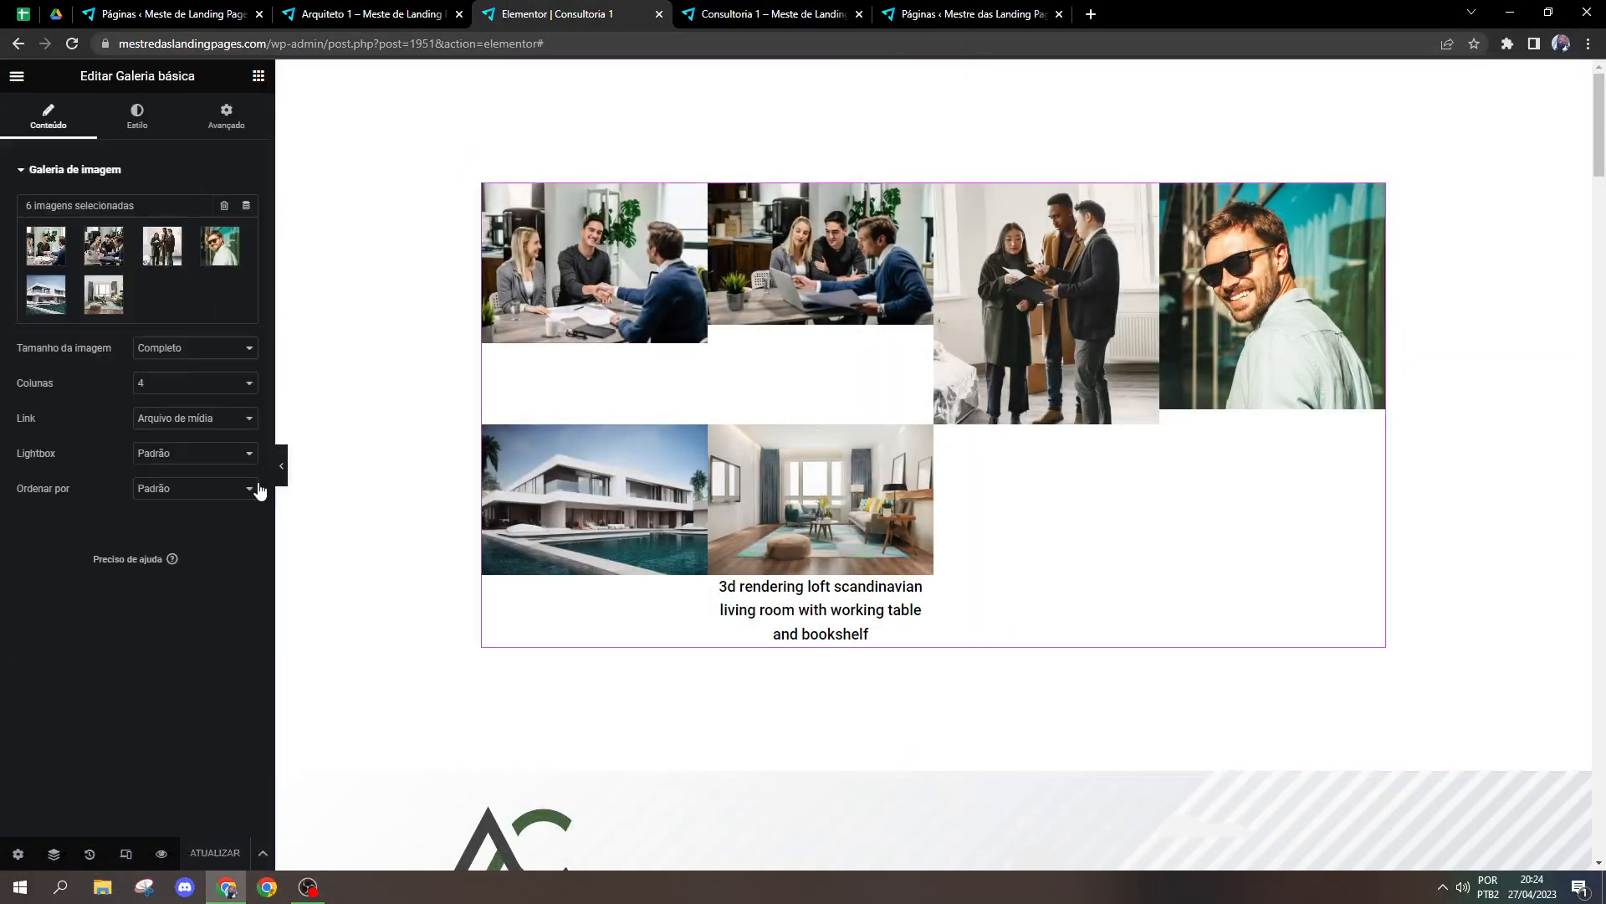
Step: Round all corners of the gallery images by 12 px
left_click(139, 121)
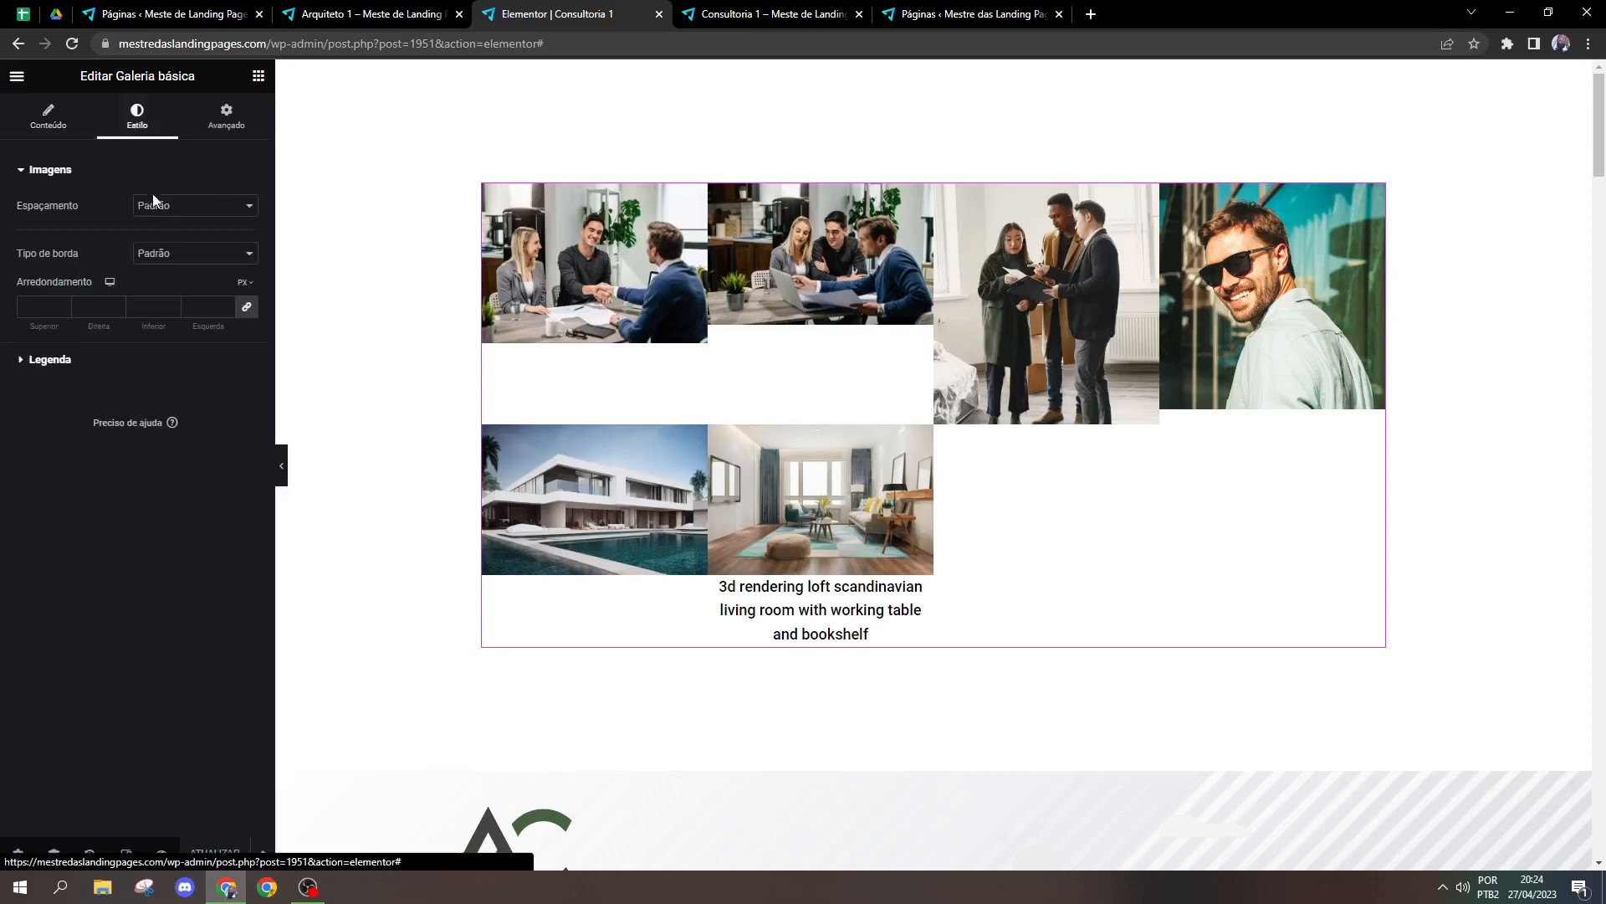
double_click(225, 304)
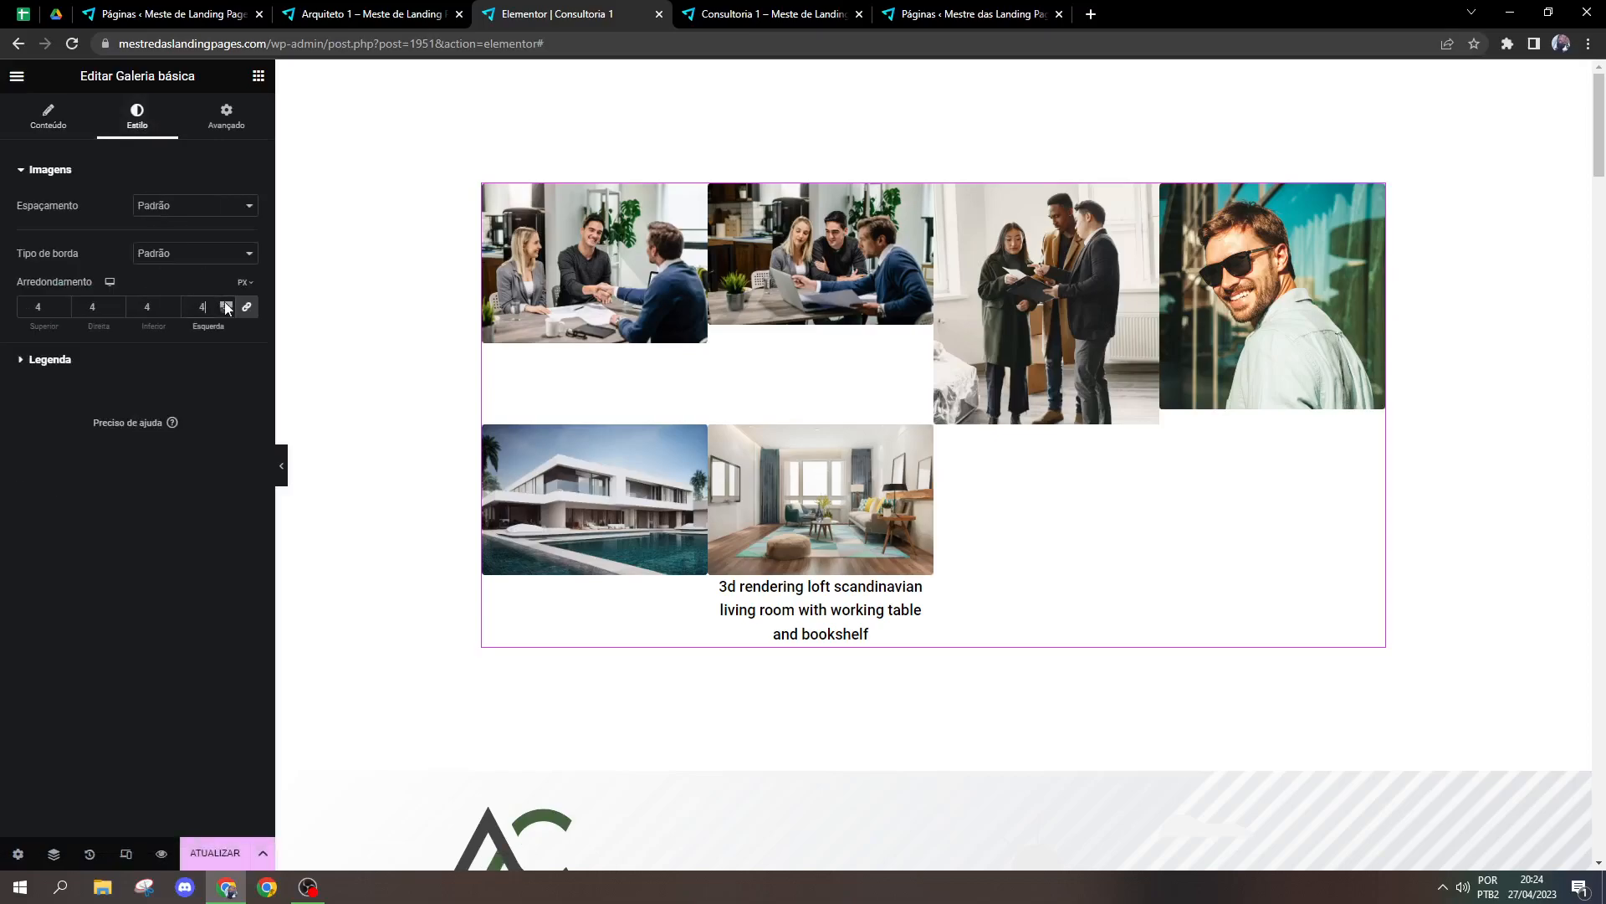
left_click(225, 302)
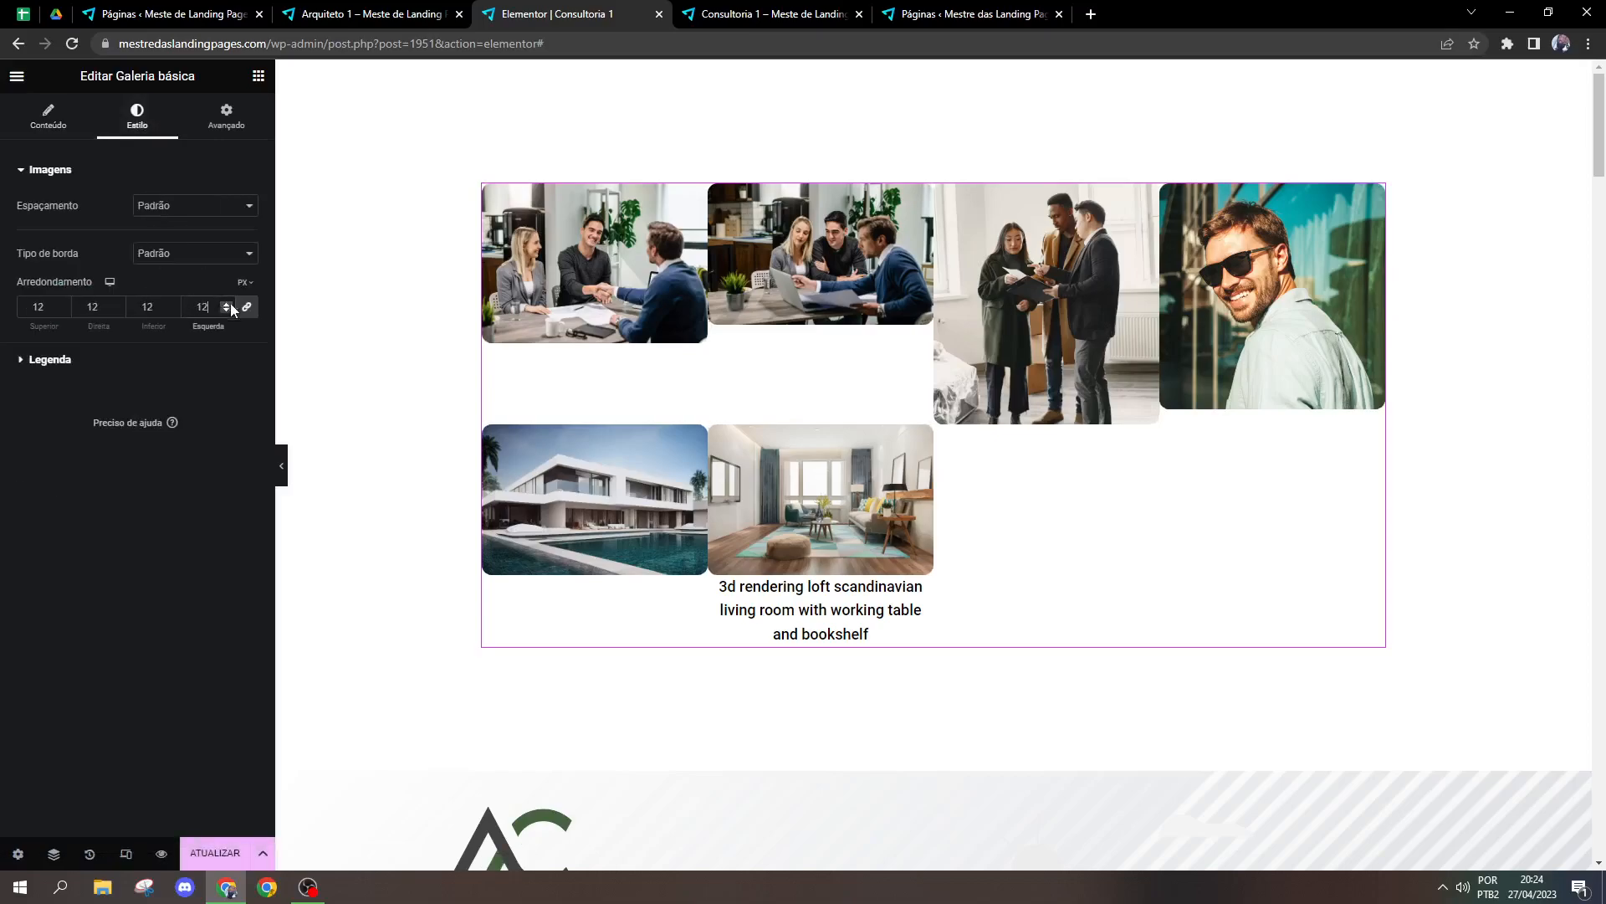
Step: Hide the captions of the gallery images by setting the Legenda display to Ocultar
left_click(122, 362)
left_click(202, 243)
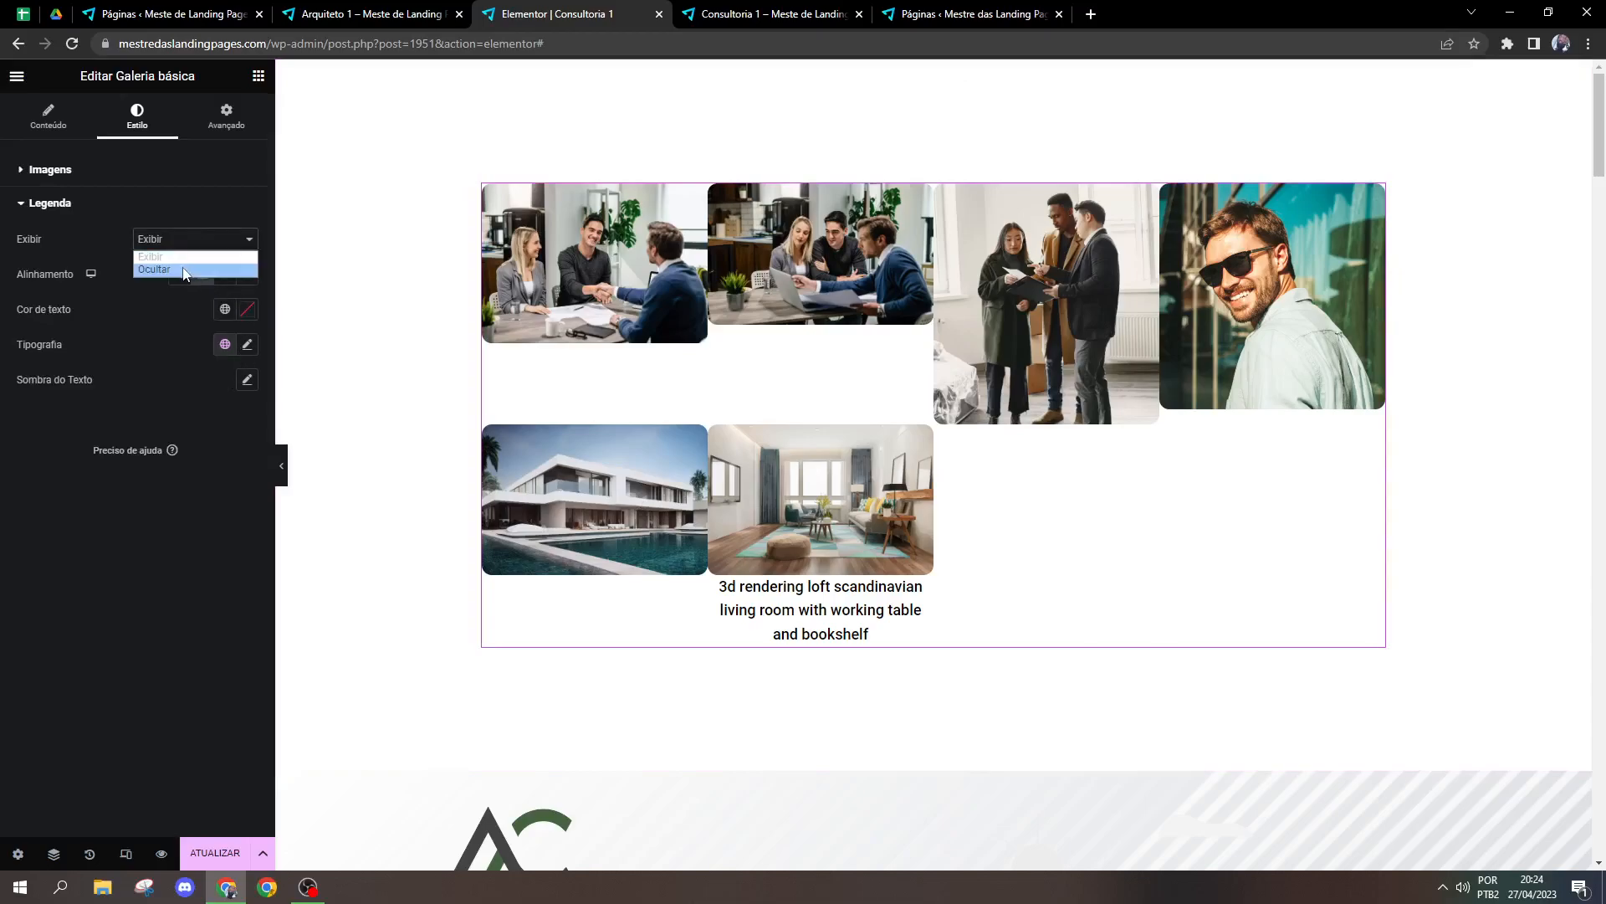
left_click(197, 269)
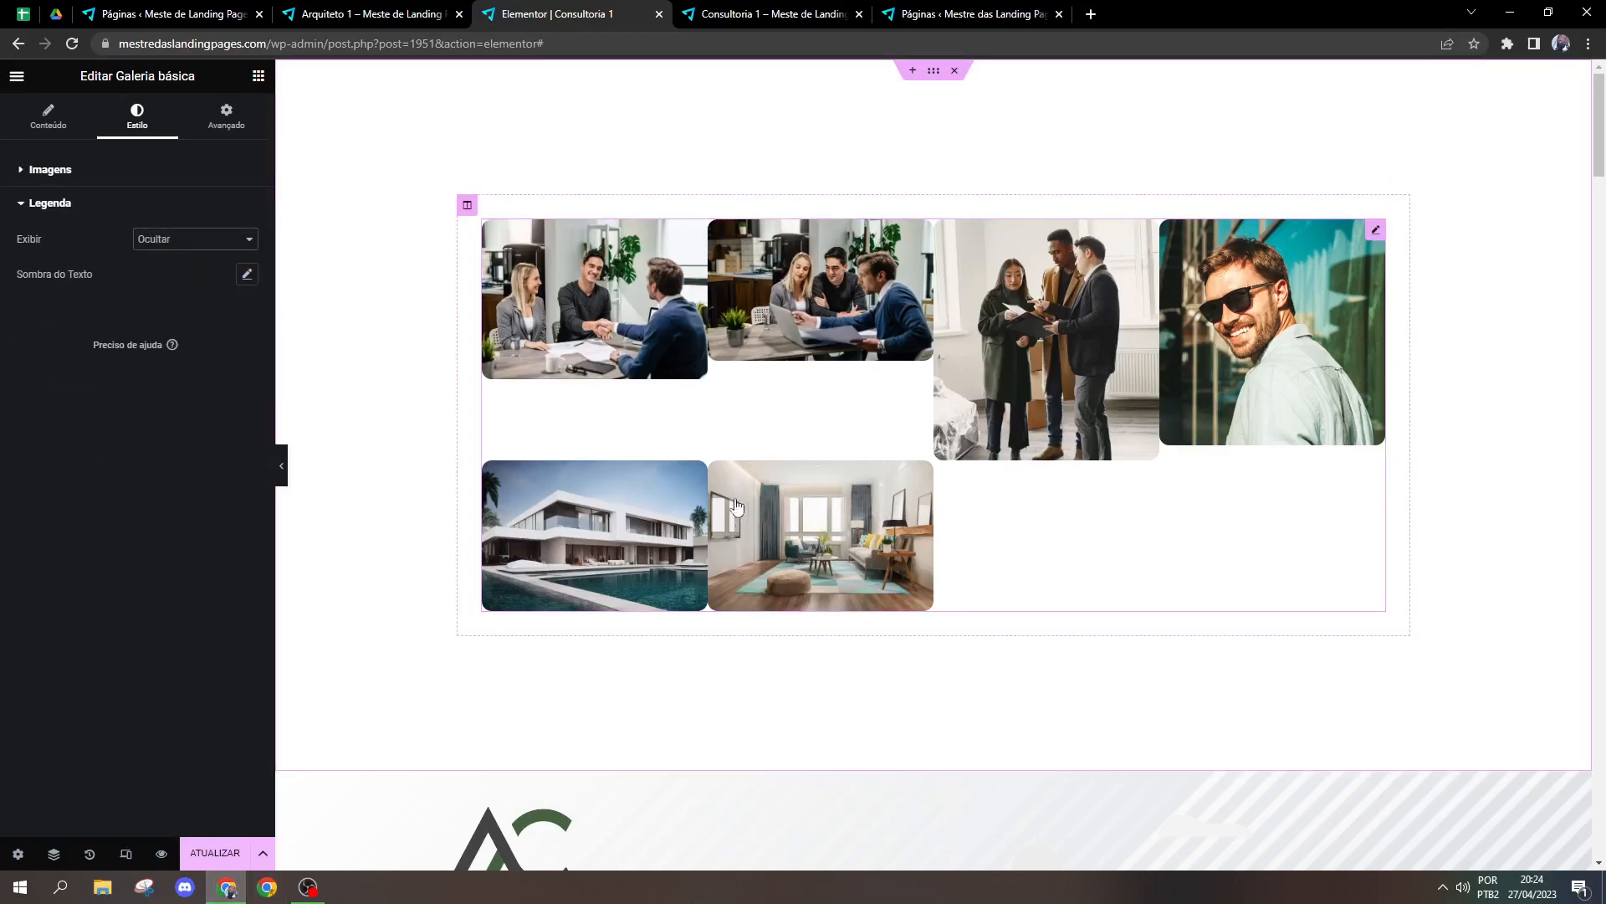
Step: Set the gallery's image spacing to Personalizar with a value of 35
left_click(145, 168)
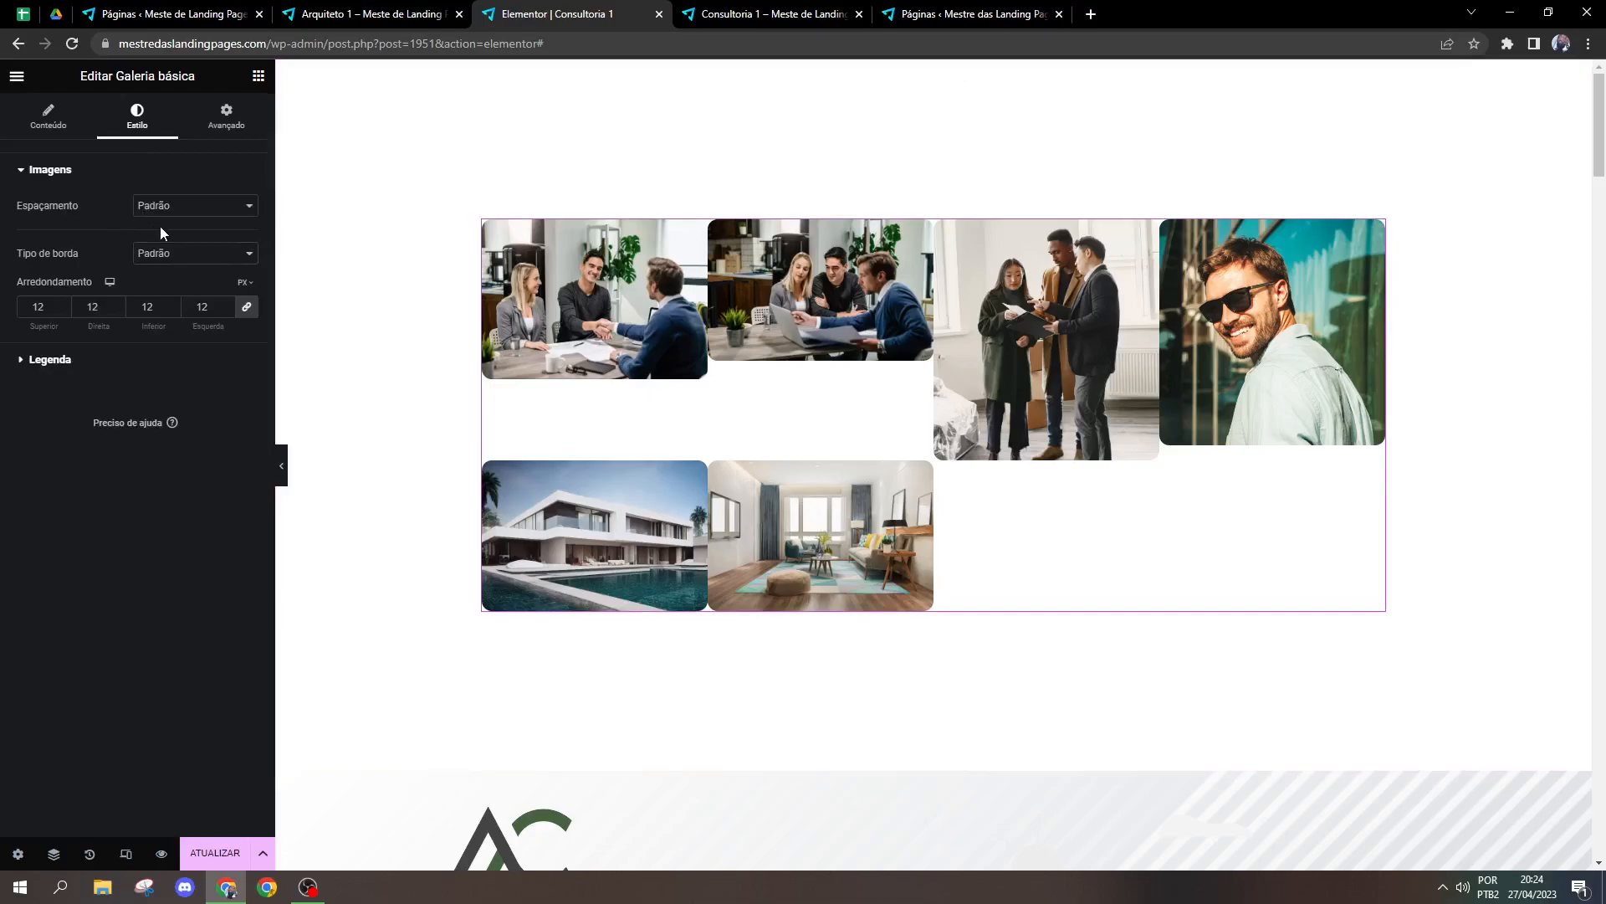
left_click(163, 207)
left_click(159, 250)
left_click_drag(52, 243, 84, 243)
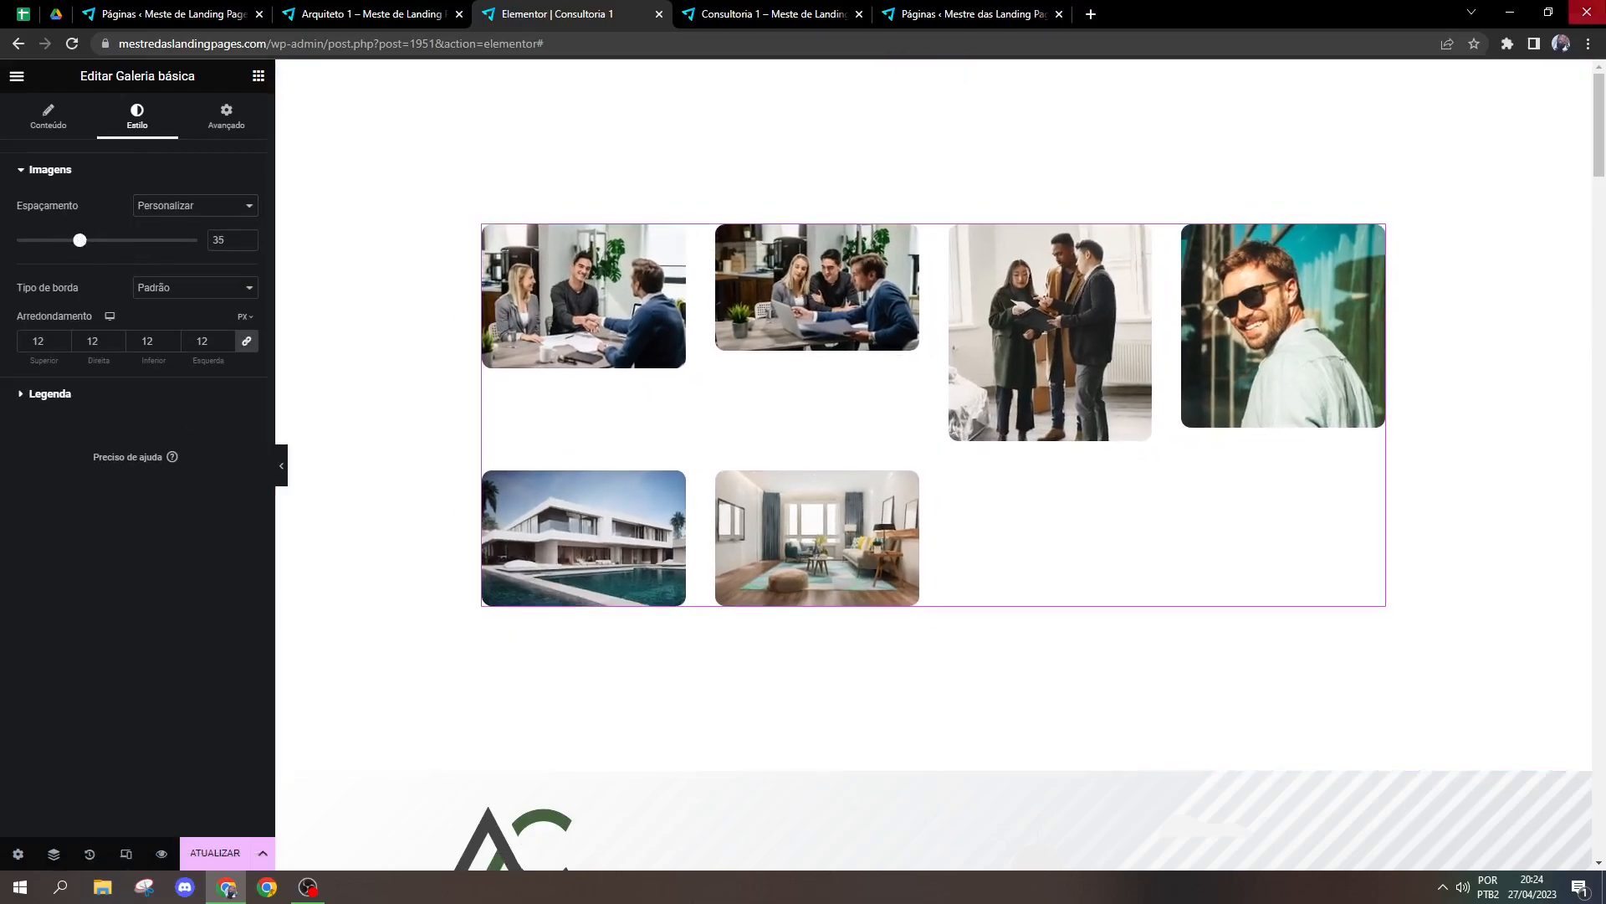
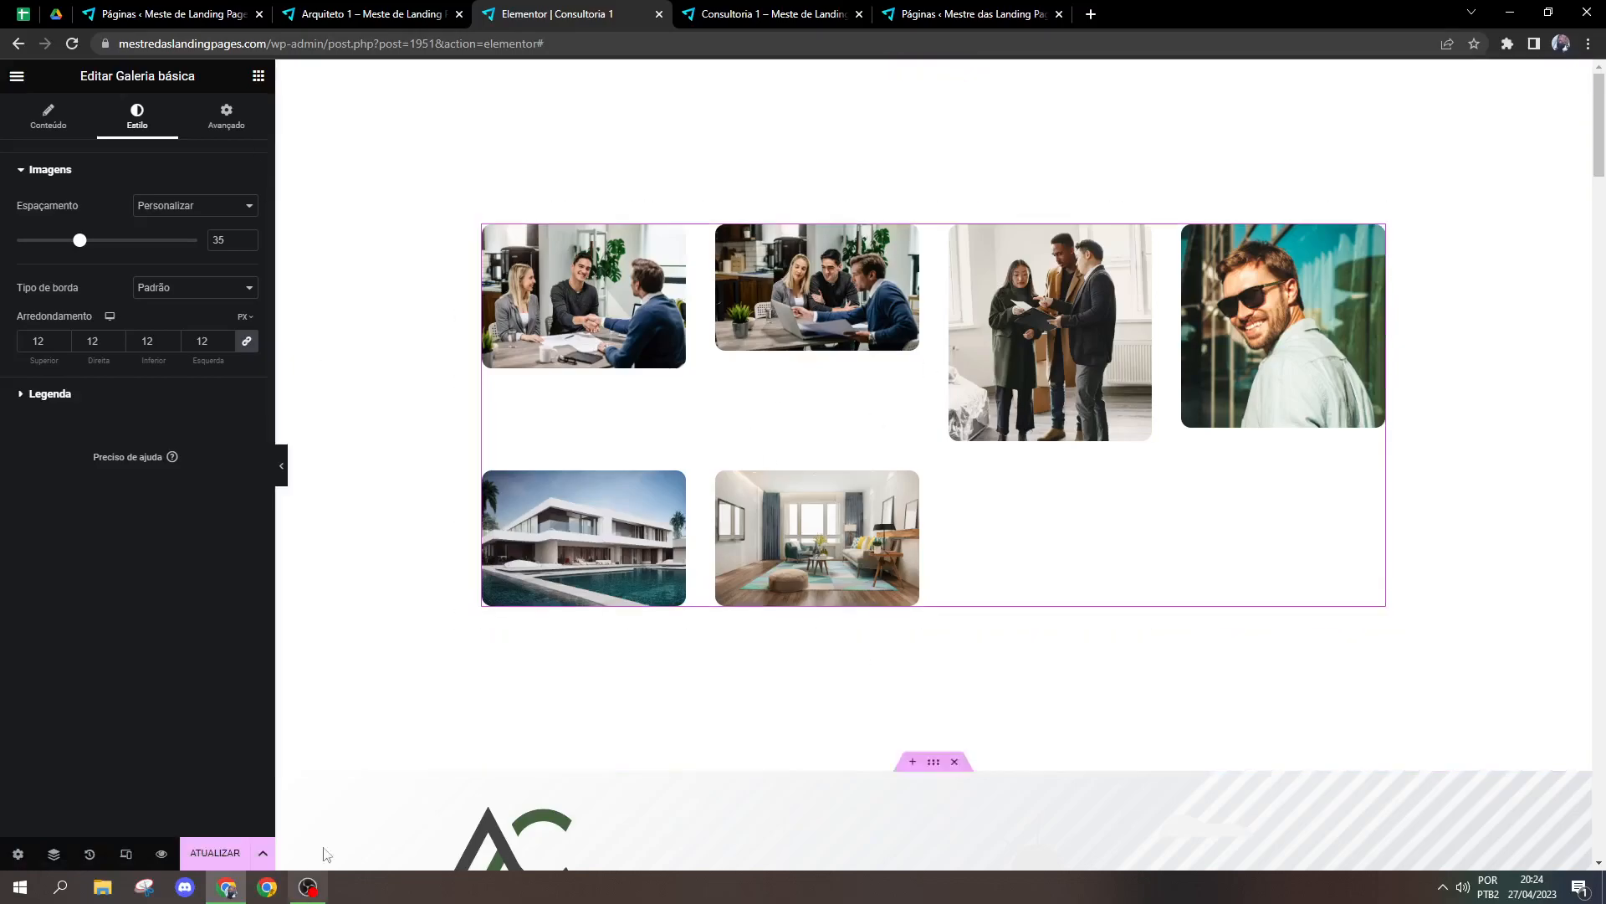
Step: Bring back the widget list and delete the Galeria básica widget from the section
left_click(260, 76)
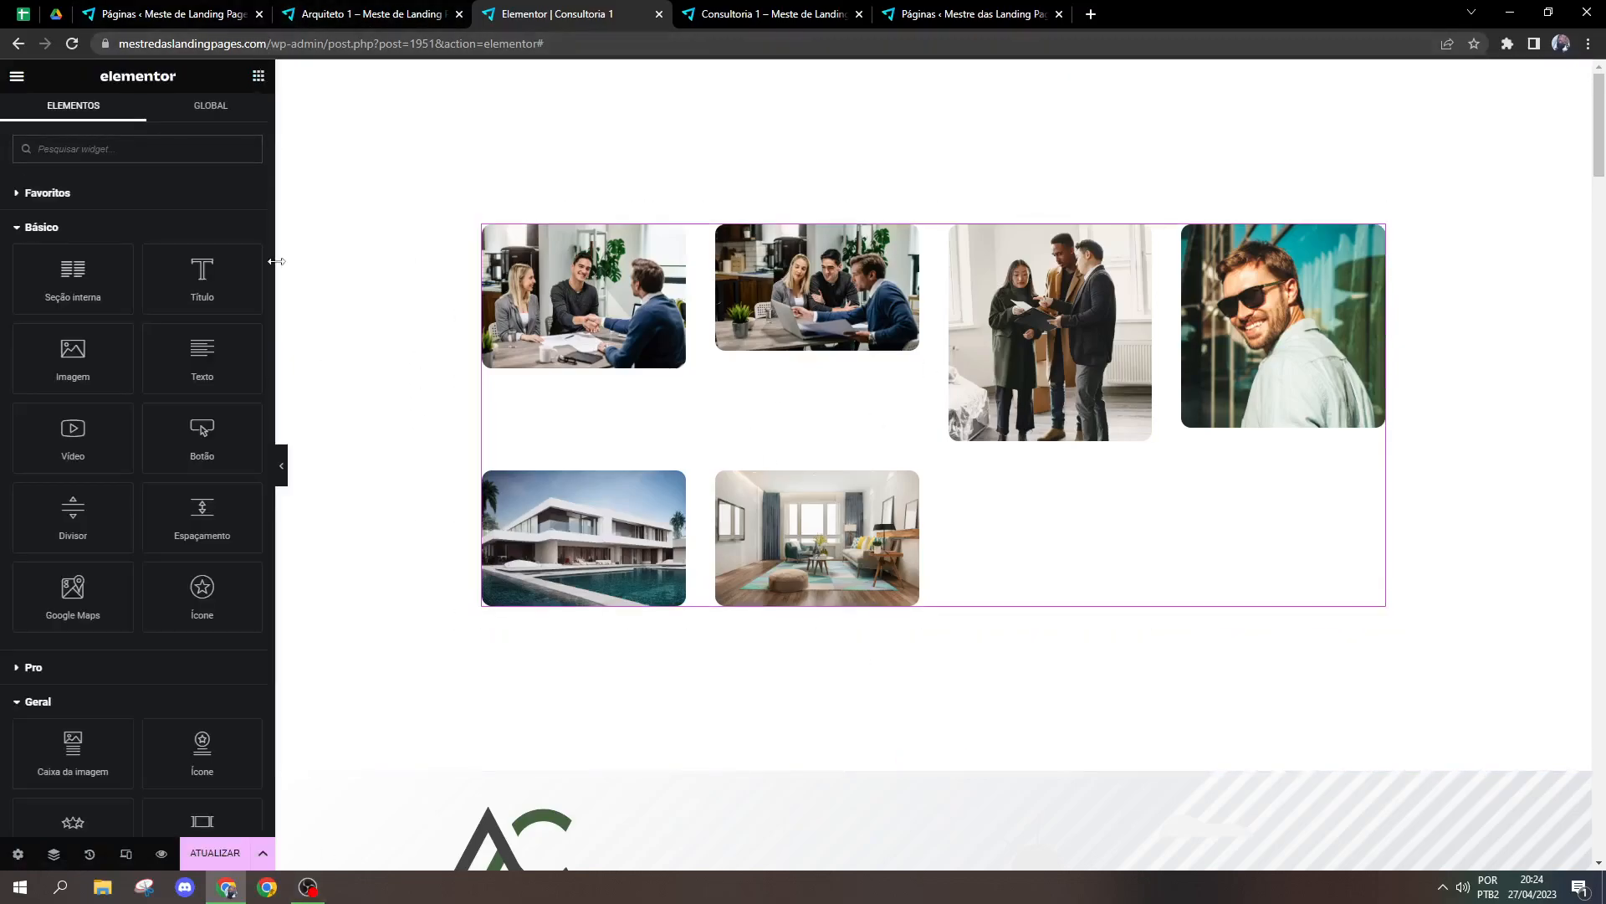
scroll(199, 587, "down", 3)
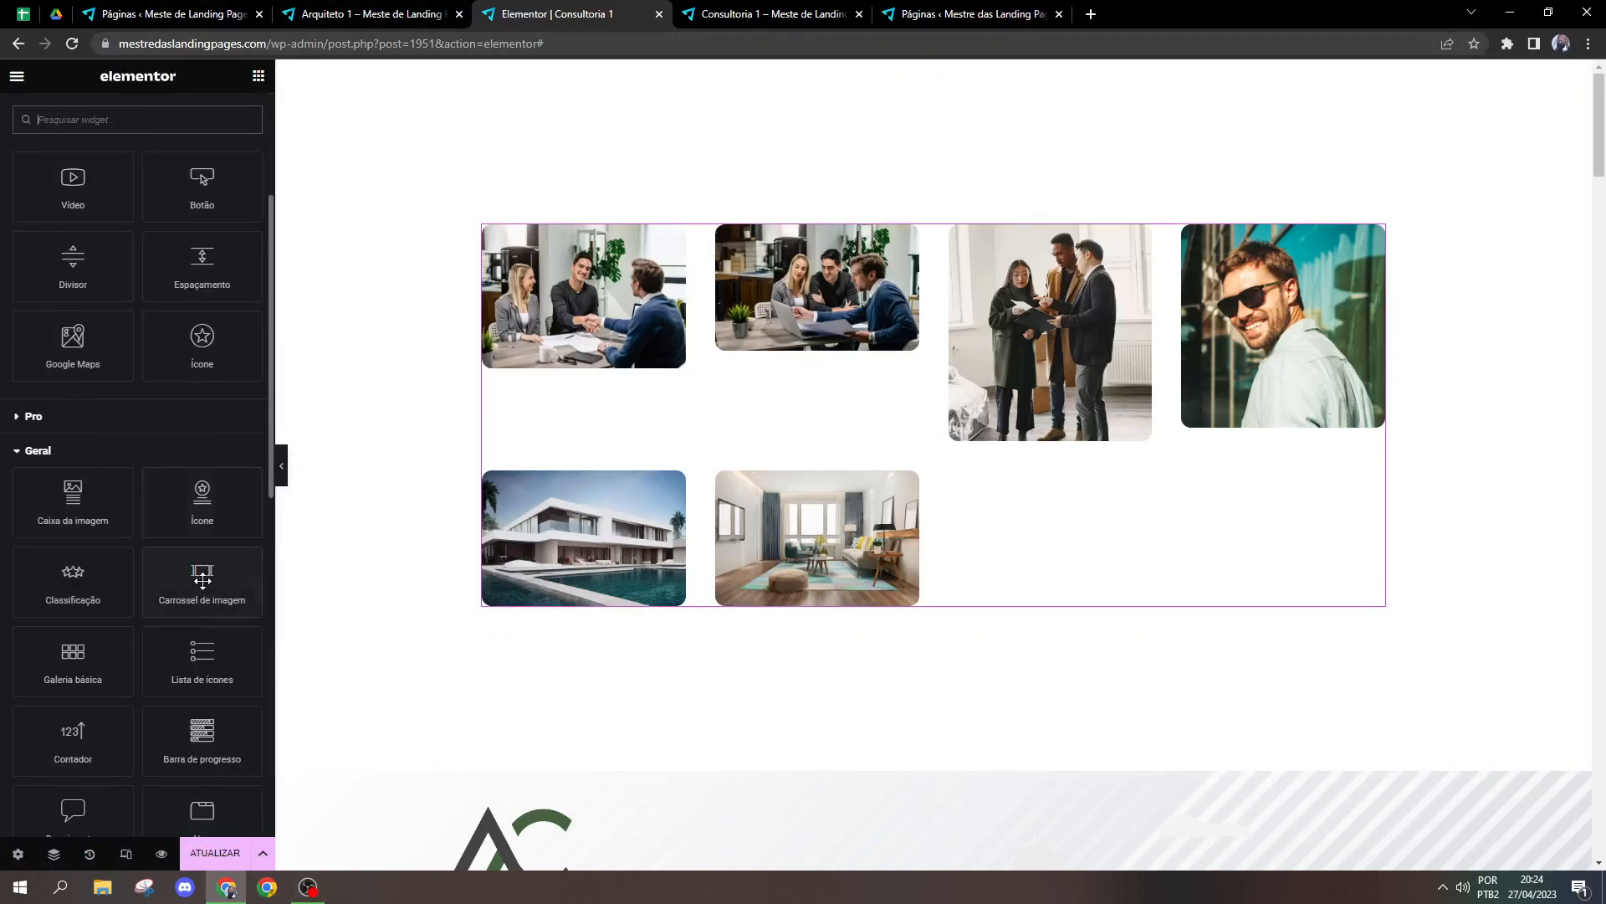
right_click(1051, 395)
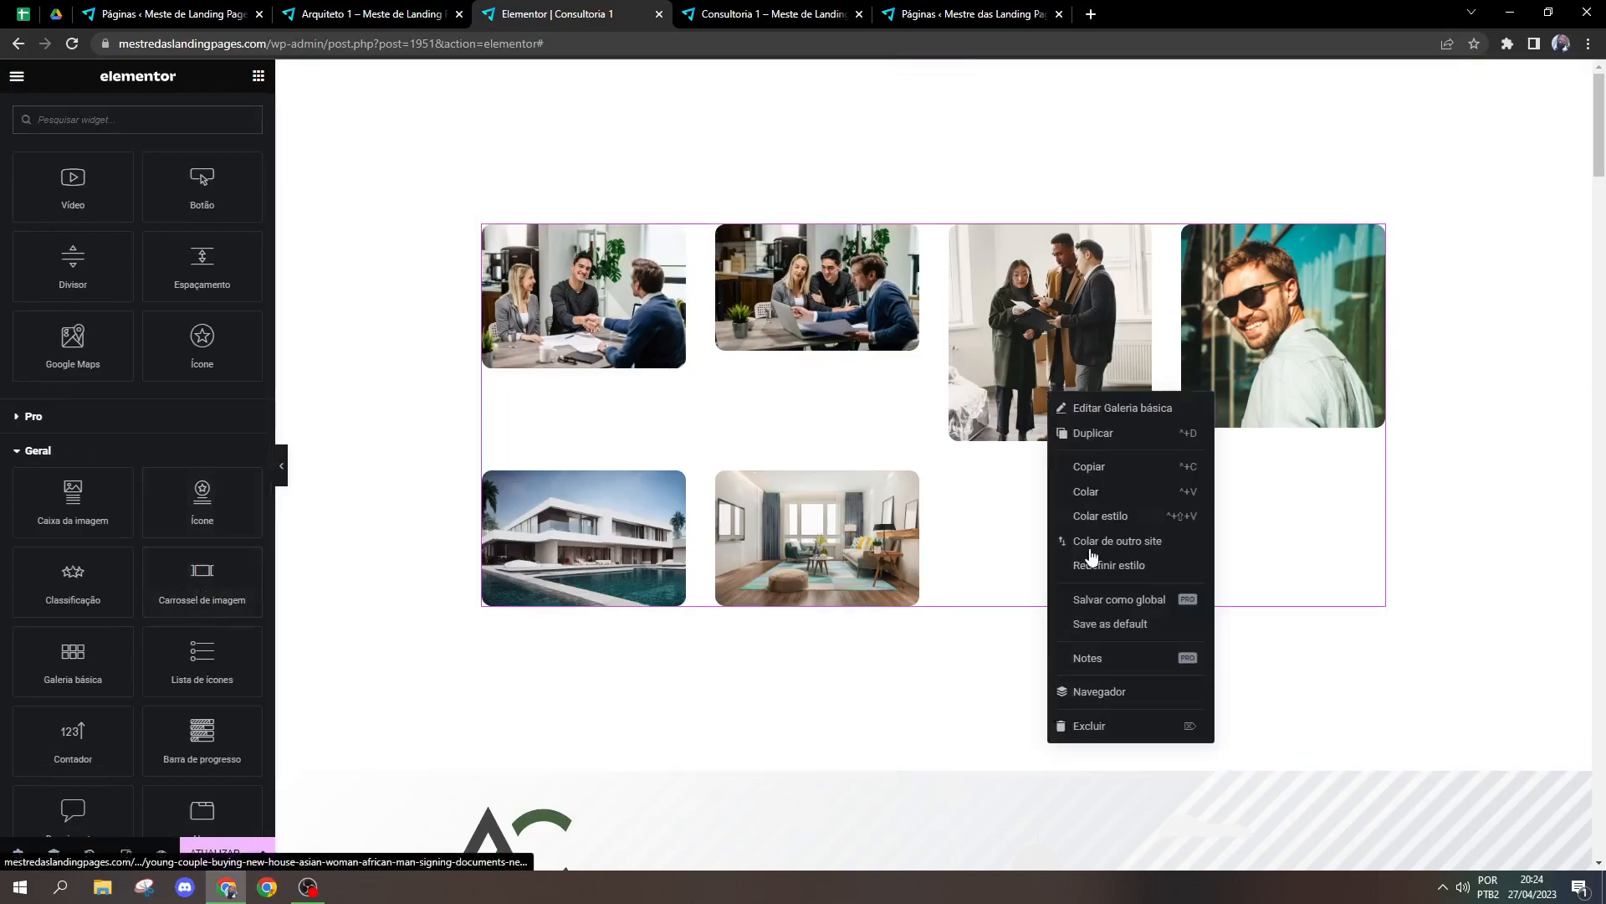
left_click(1084, 725)
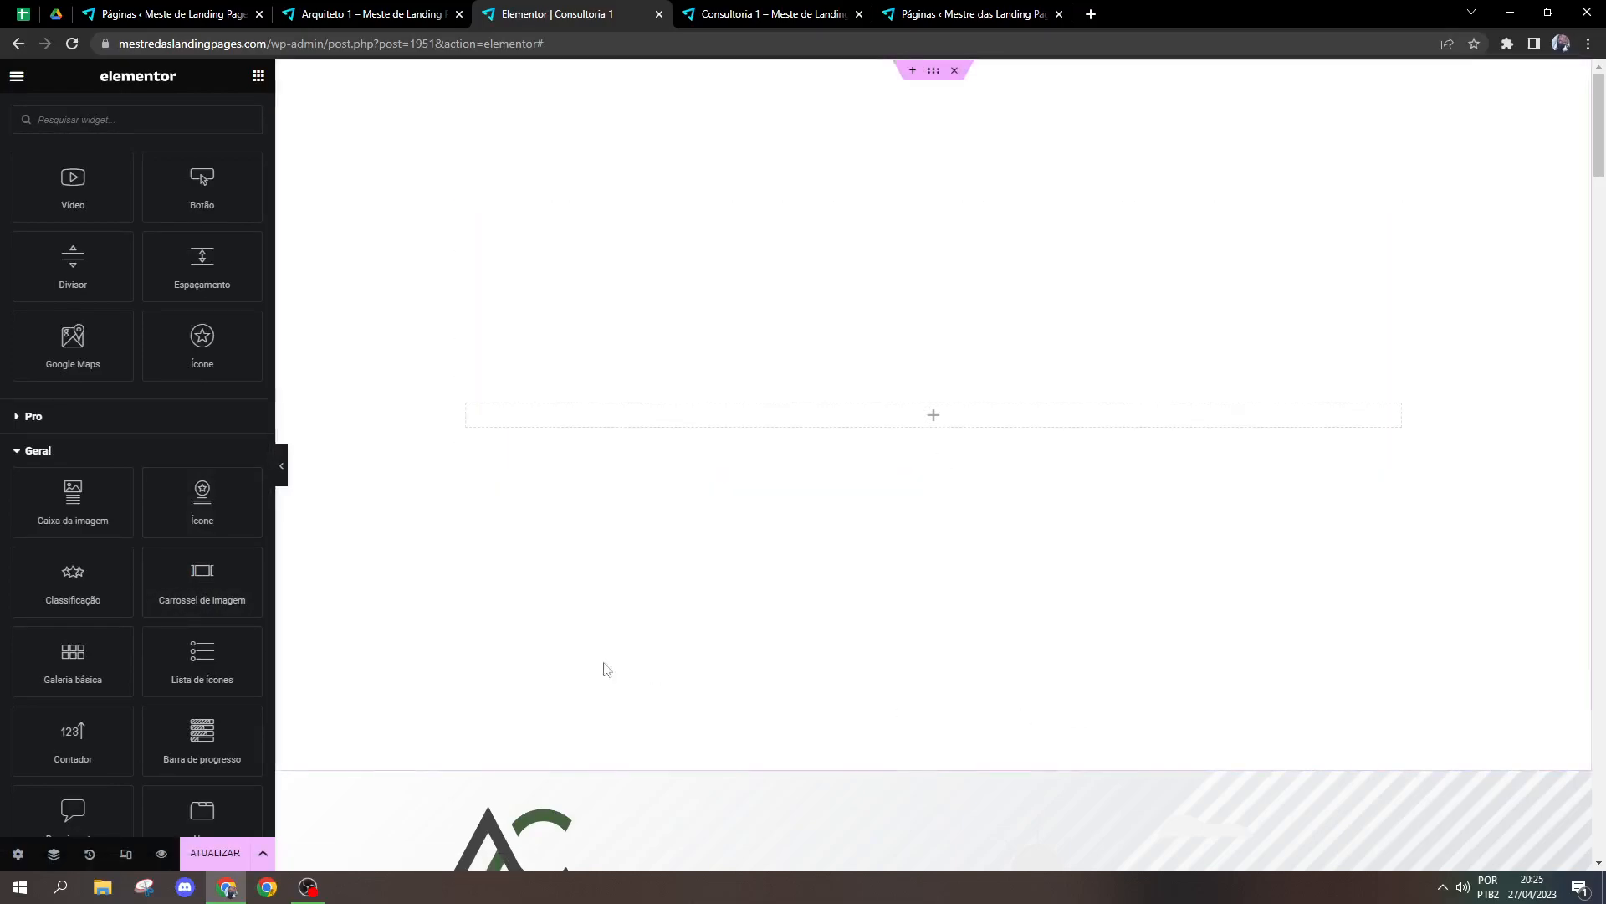
Step: Add a Lista de ícones widget from the Geral category to the empty section above the hero
scroll(218, 635, "down", 1)
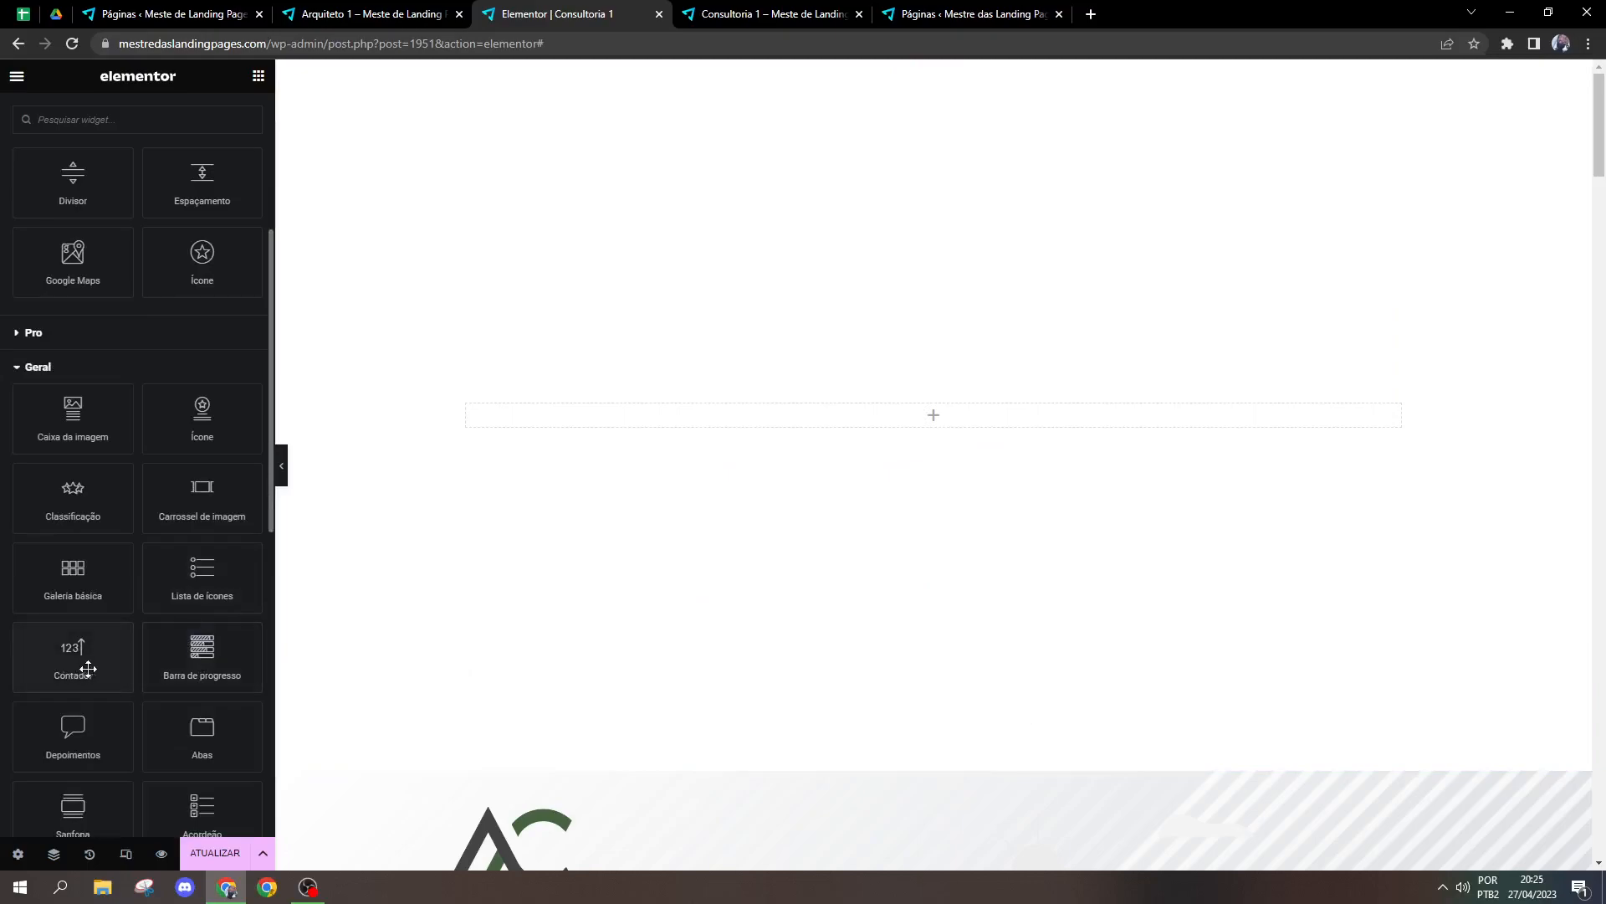
scroll(88, 669, "up", 1)
scroll(117, 636, "down", 4)
scroll(126, 594, "up", 1)
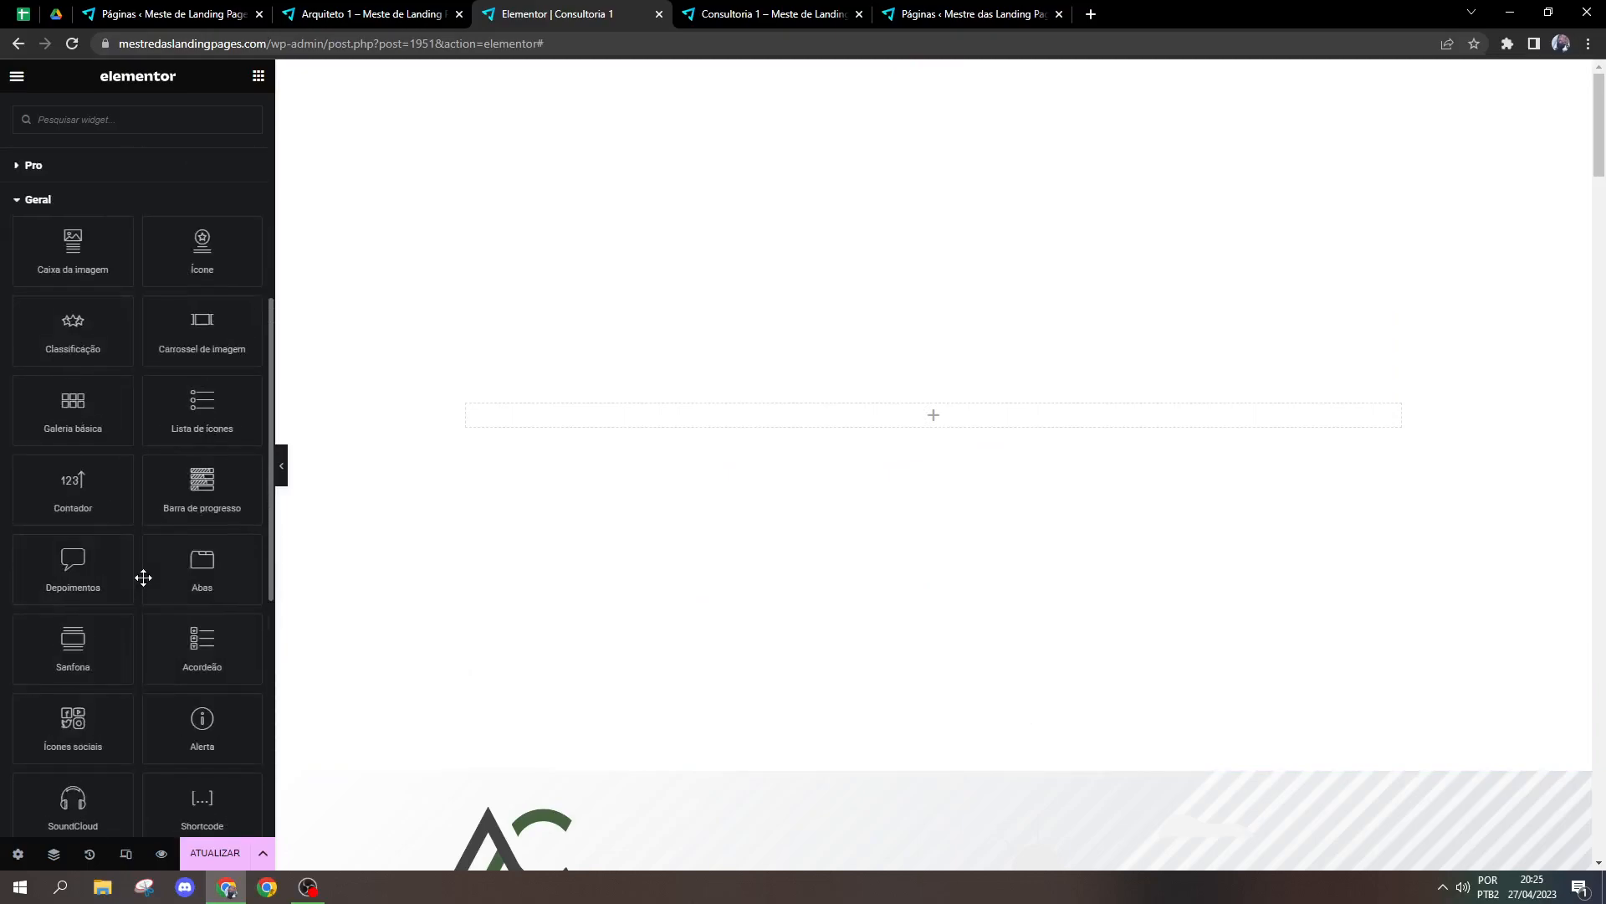
left_click_drag(194, 426, 711, 414)
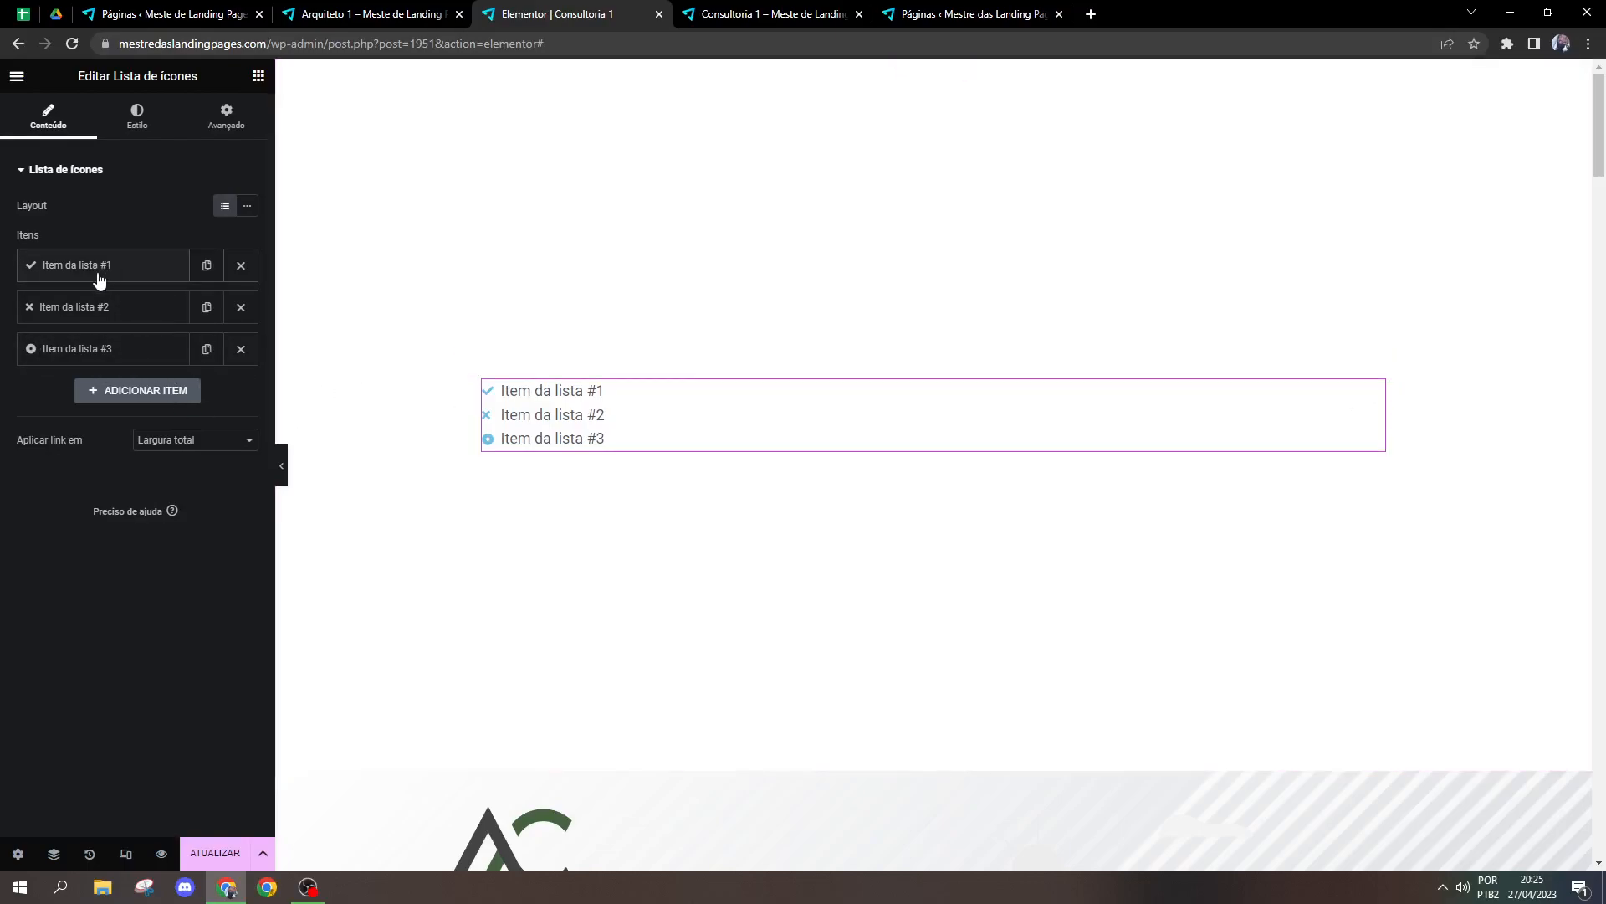
Step: Replace the text of the first icon list item with a sample phone number
left_click(80, 355)
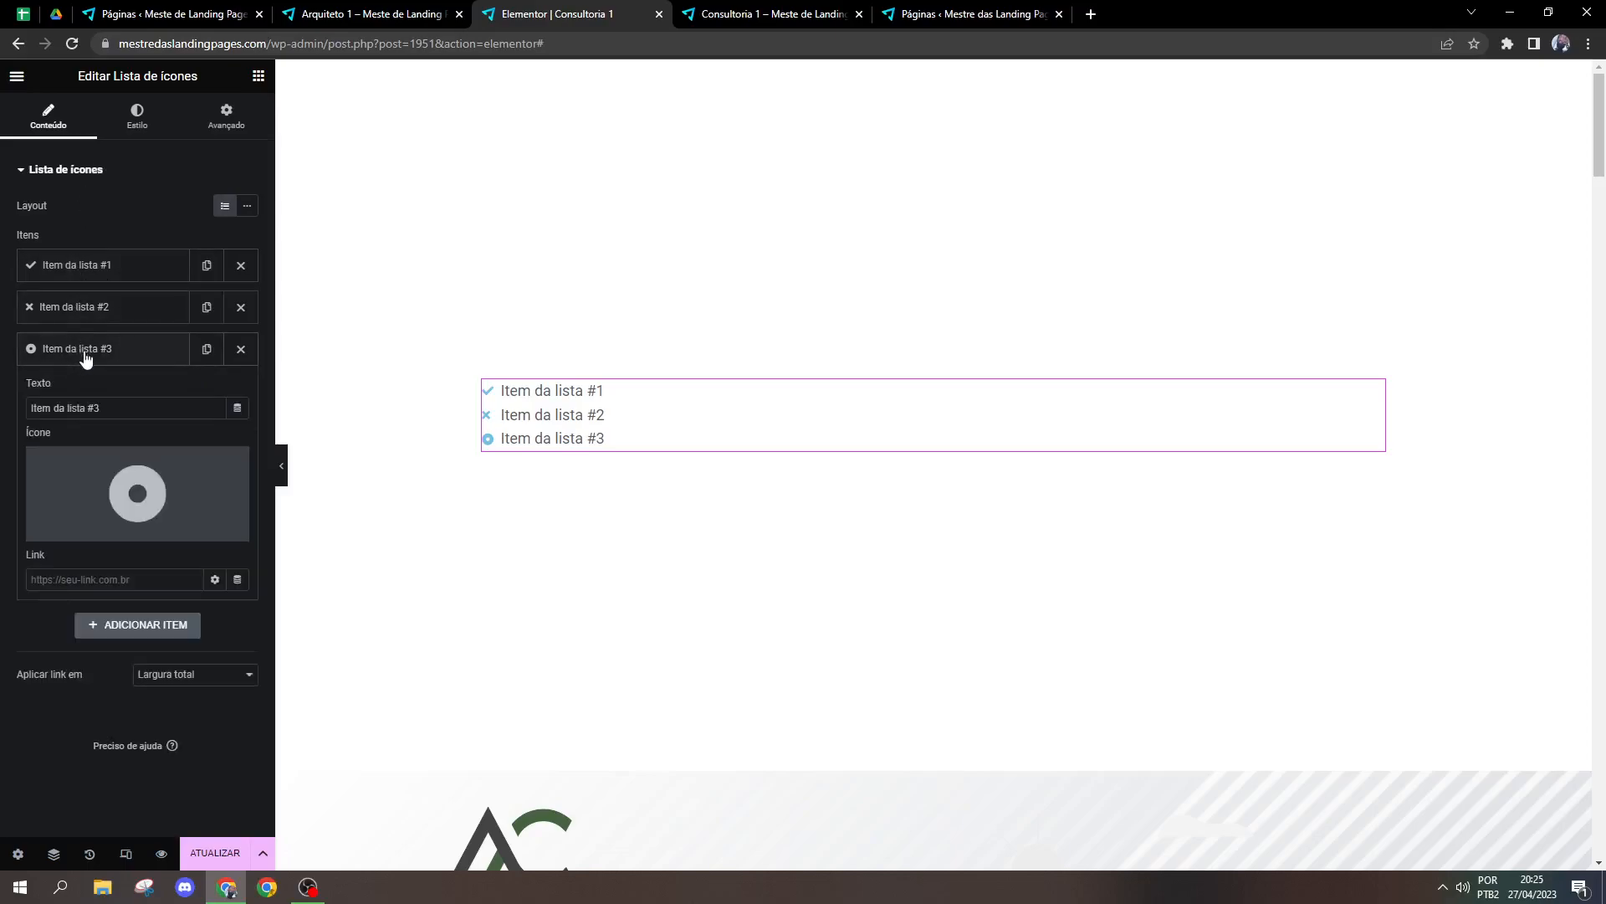
left_click(76, 347)
left_click(88, 267)
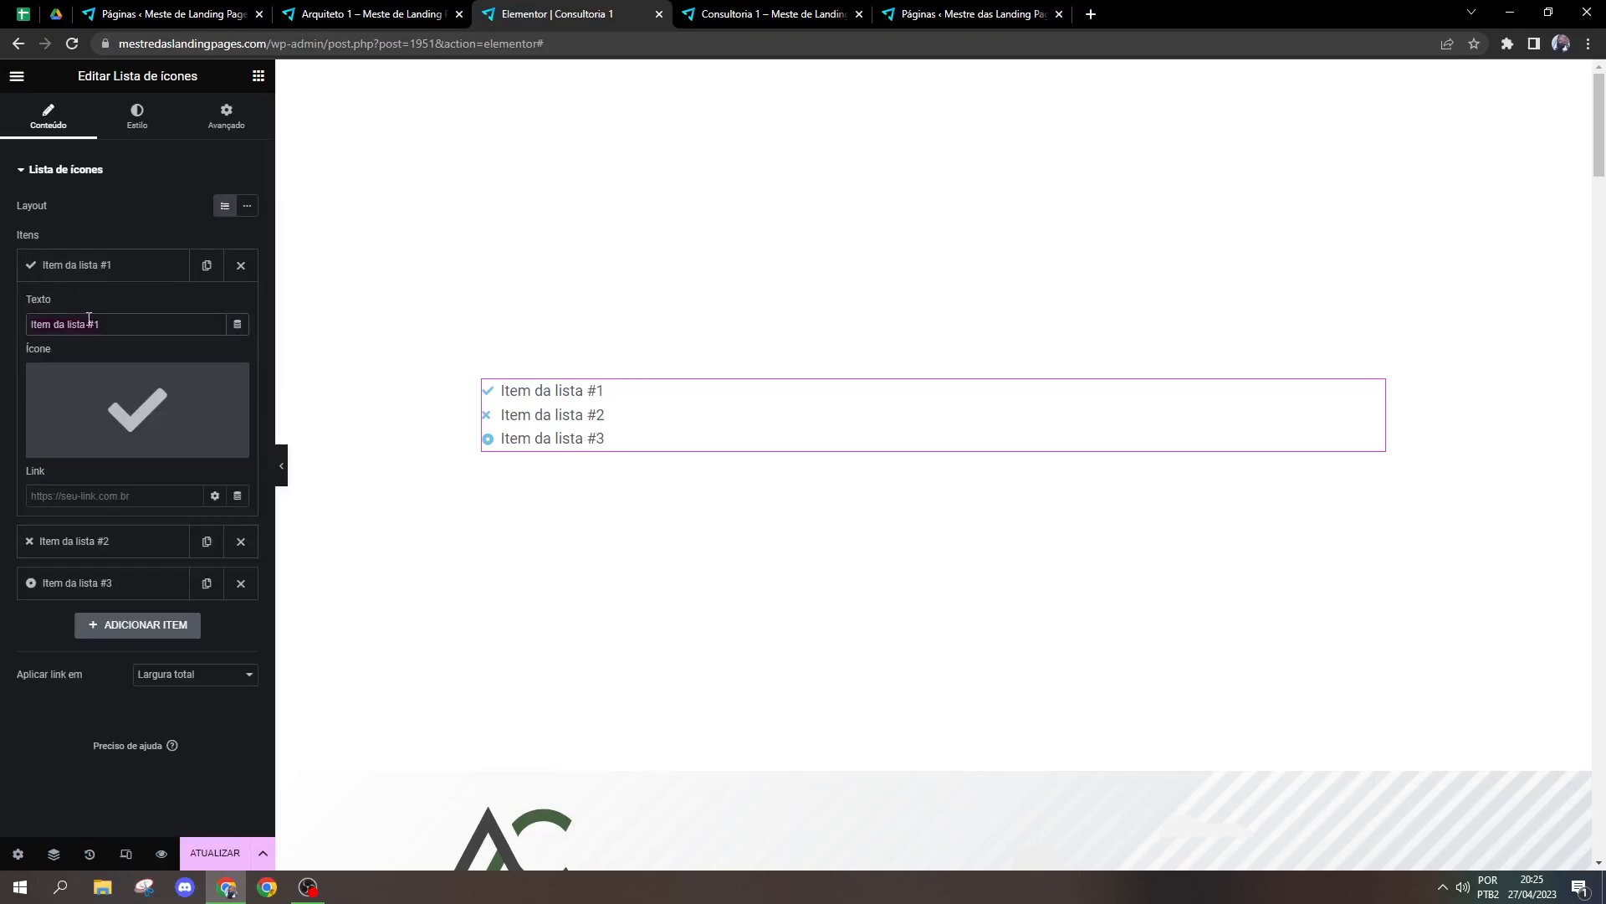
type("78102165")
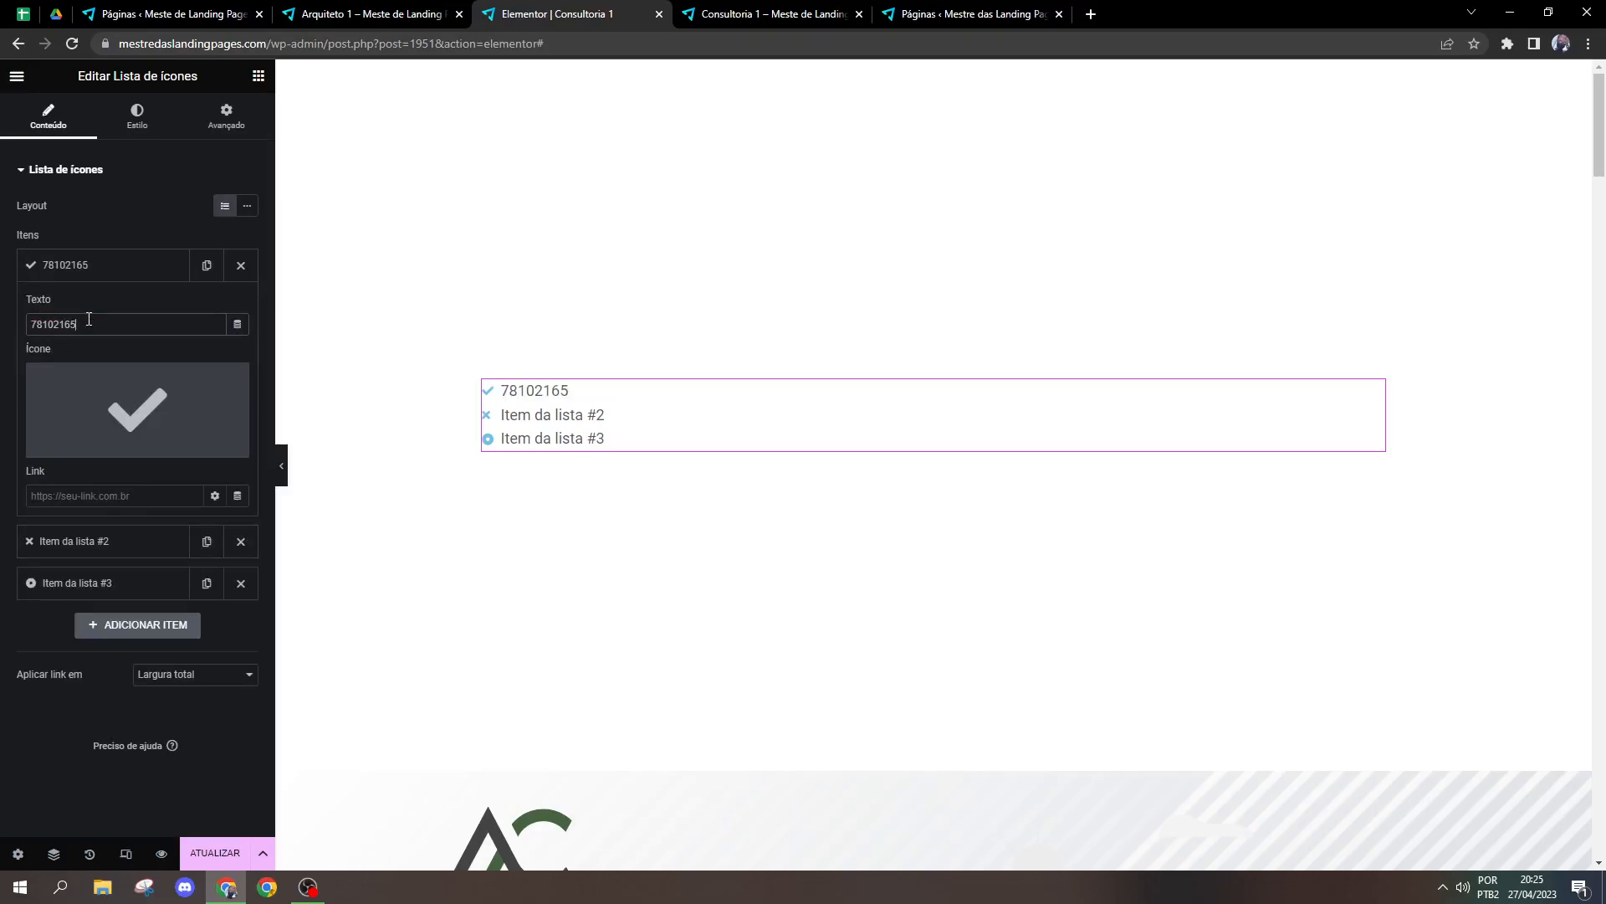
Step: Search the icon library for "phone" and insert the second plain handset as the first item's icon
left_click(117, 410)
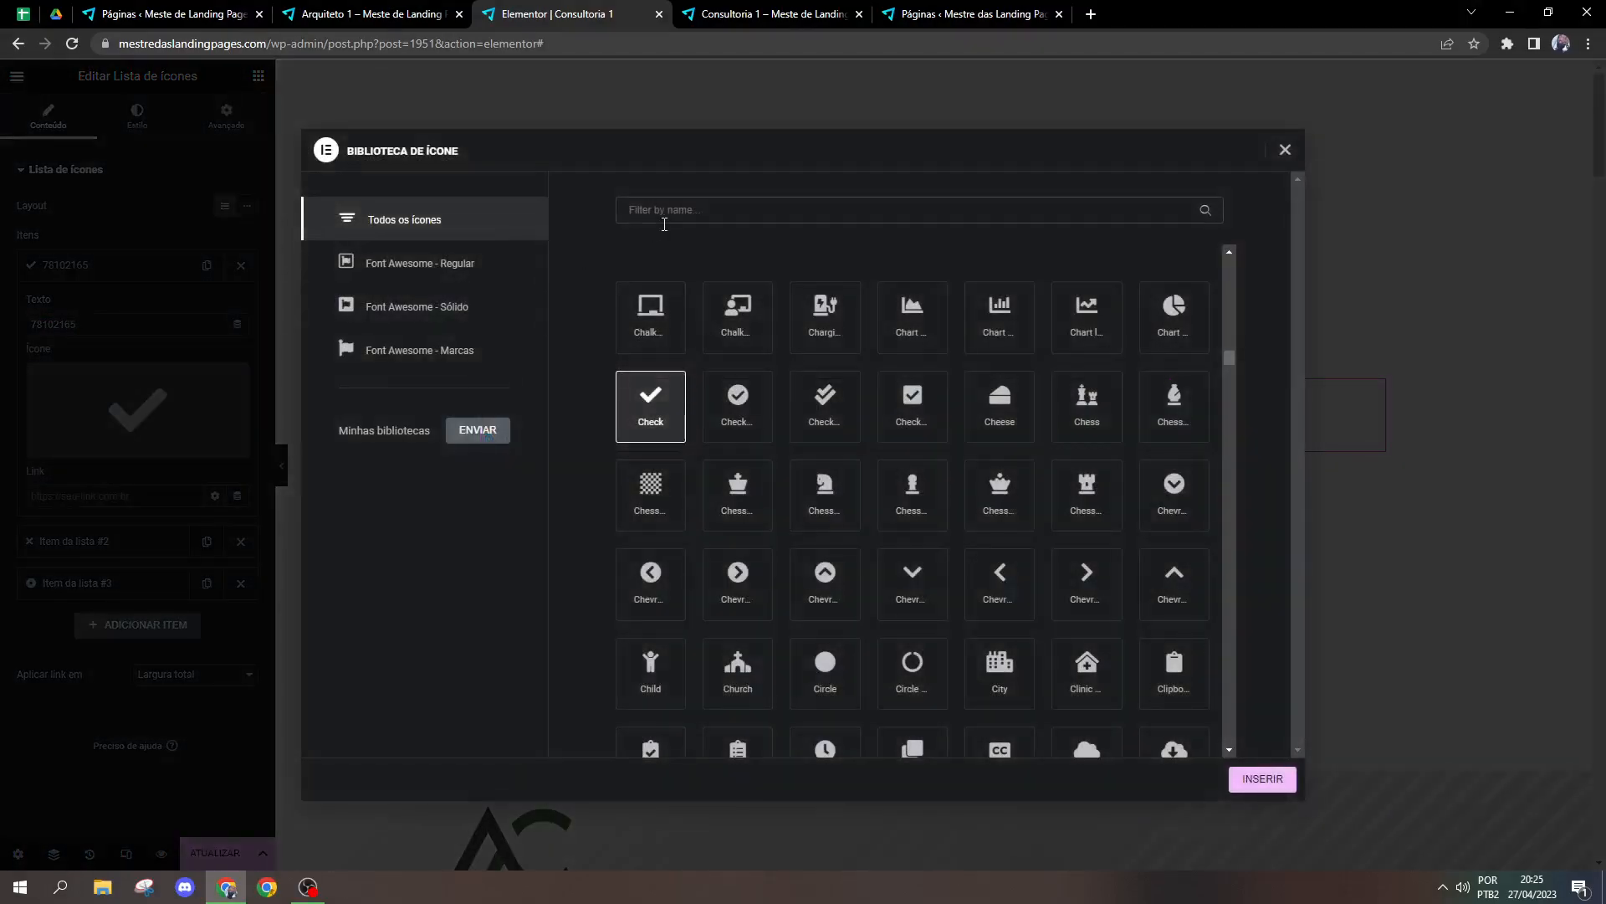
type("phone")
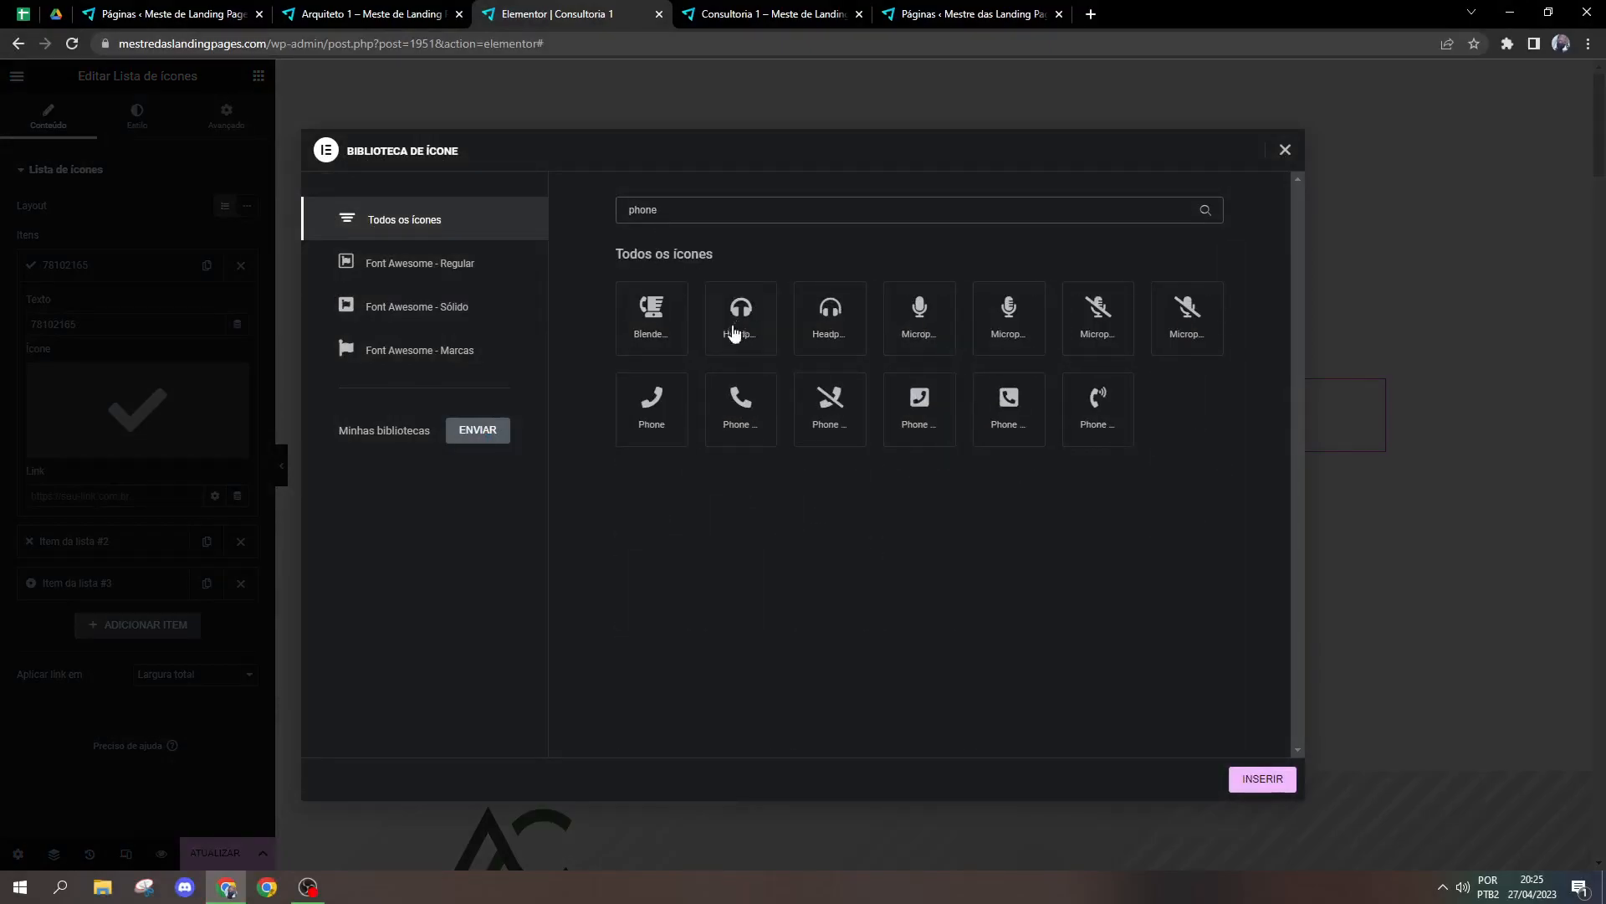
left_click(741, 406)
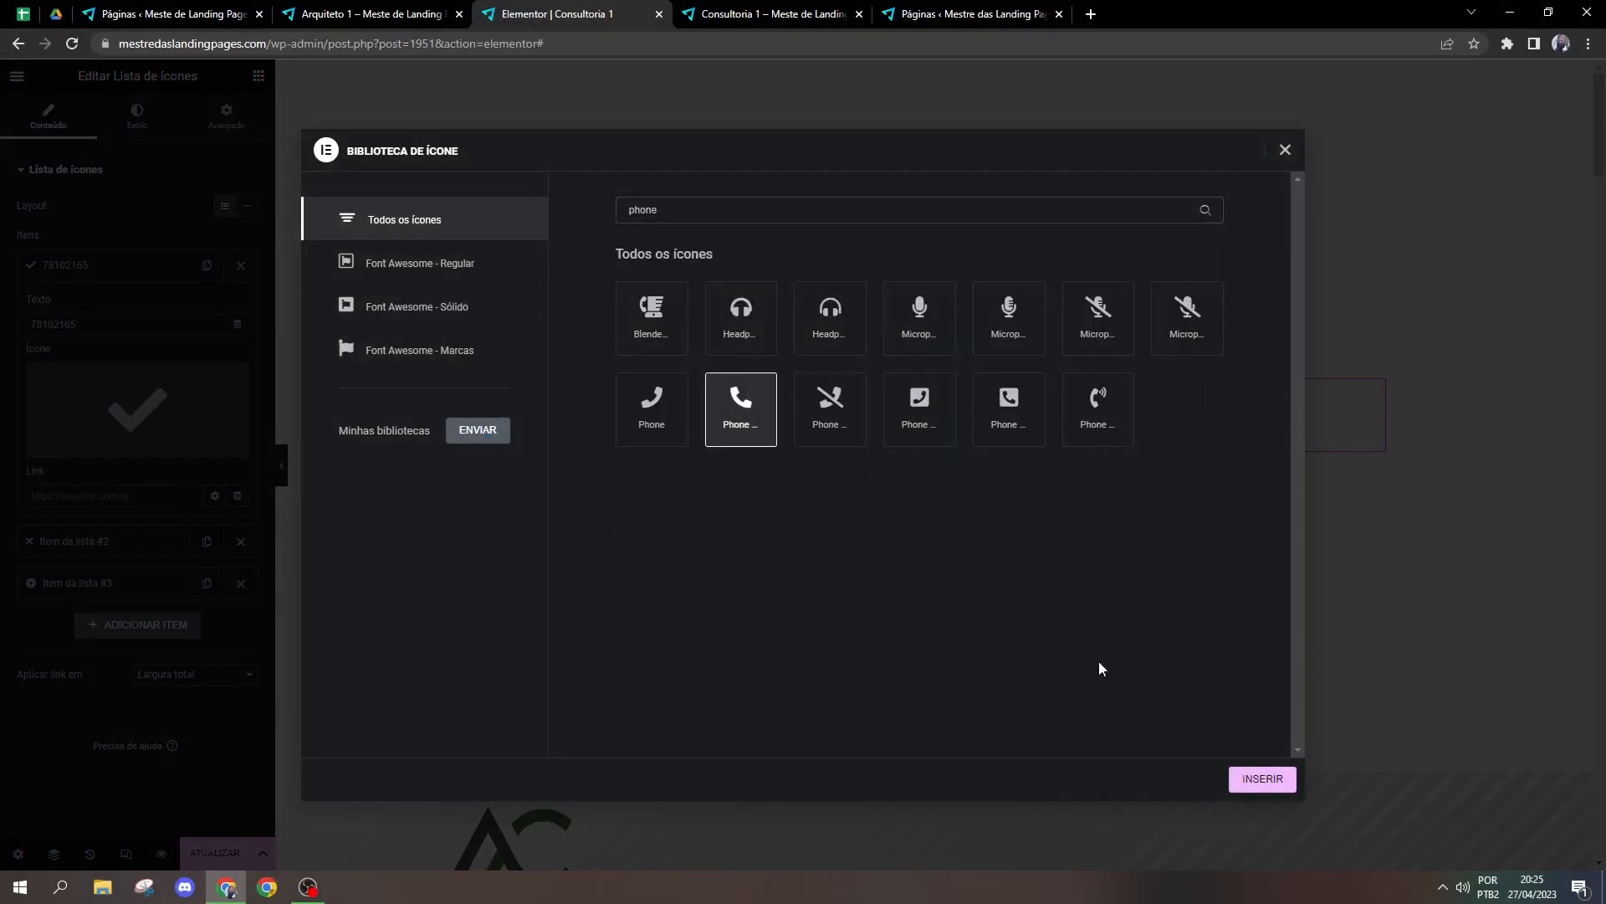
left_click(1261, 779)
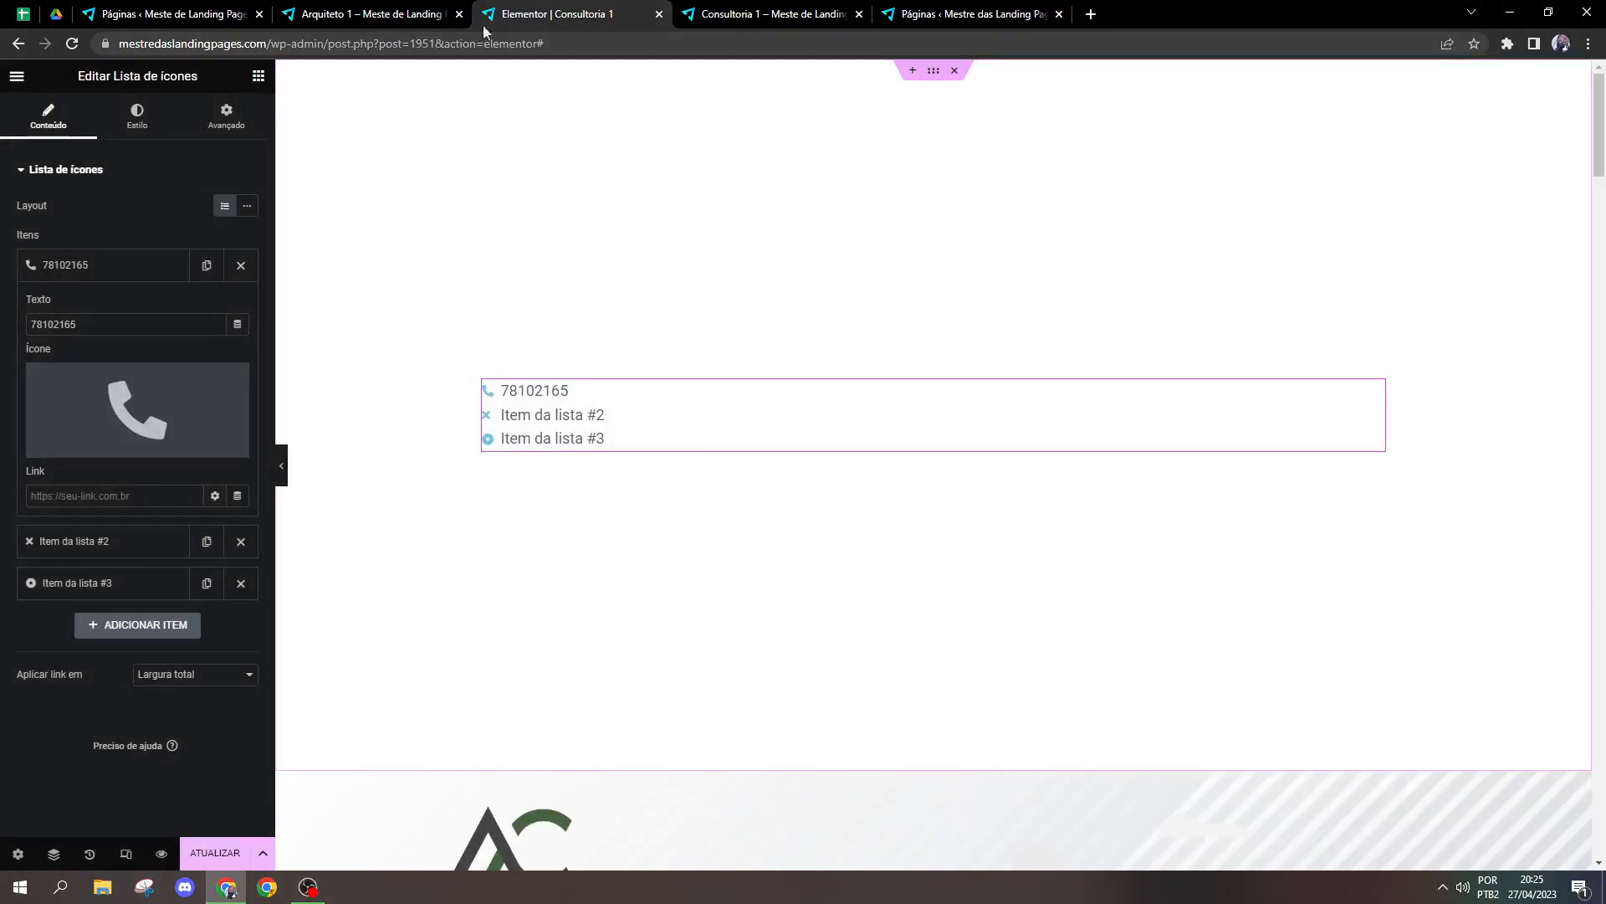
Step: Look at the icon list in the Contatos block of the Arquiteto 1 page, and return to the Consultoria 1 editor
left_click(410, 7)
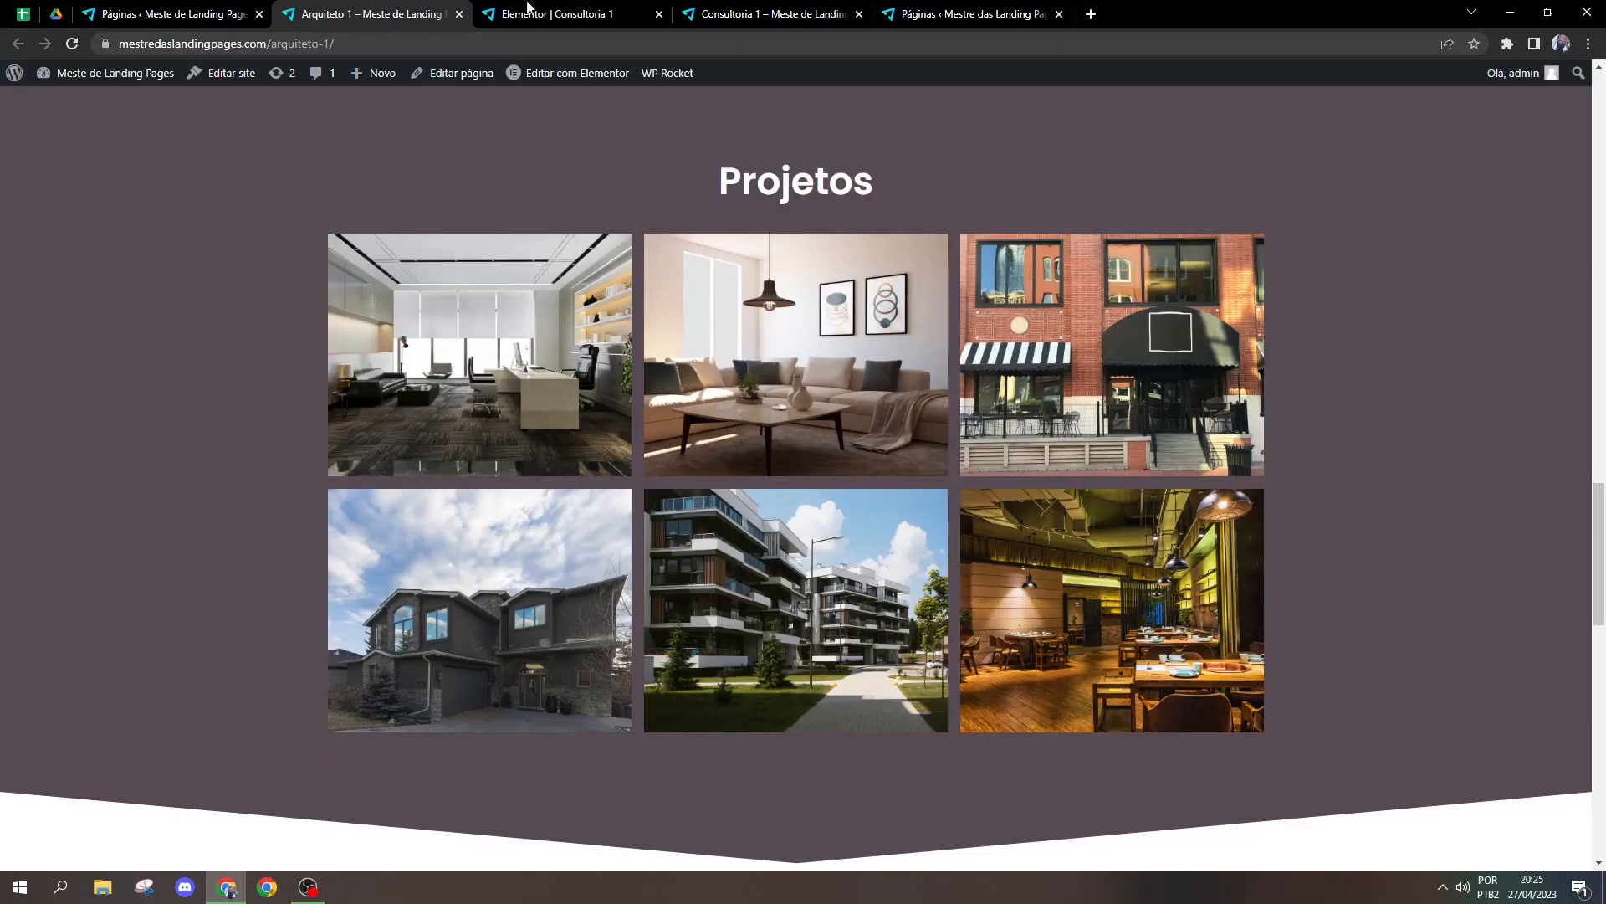
left_click_drag(1598, 585, 1569, 824)
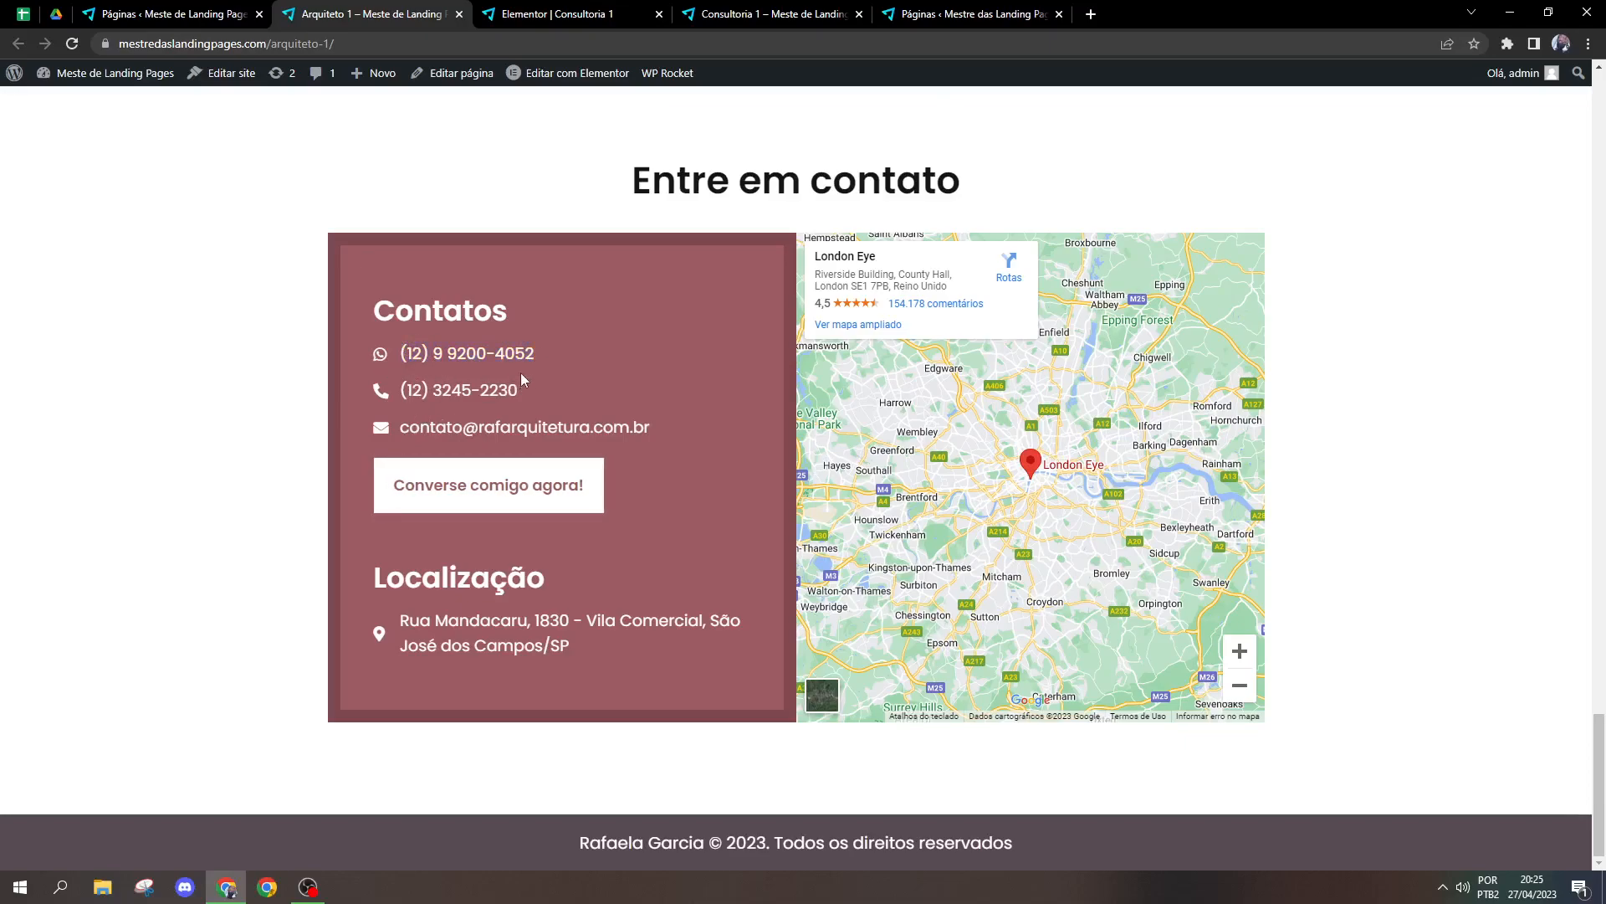
left_click(569, 14)
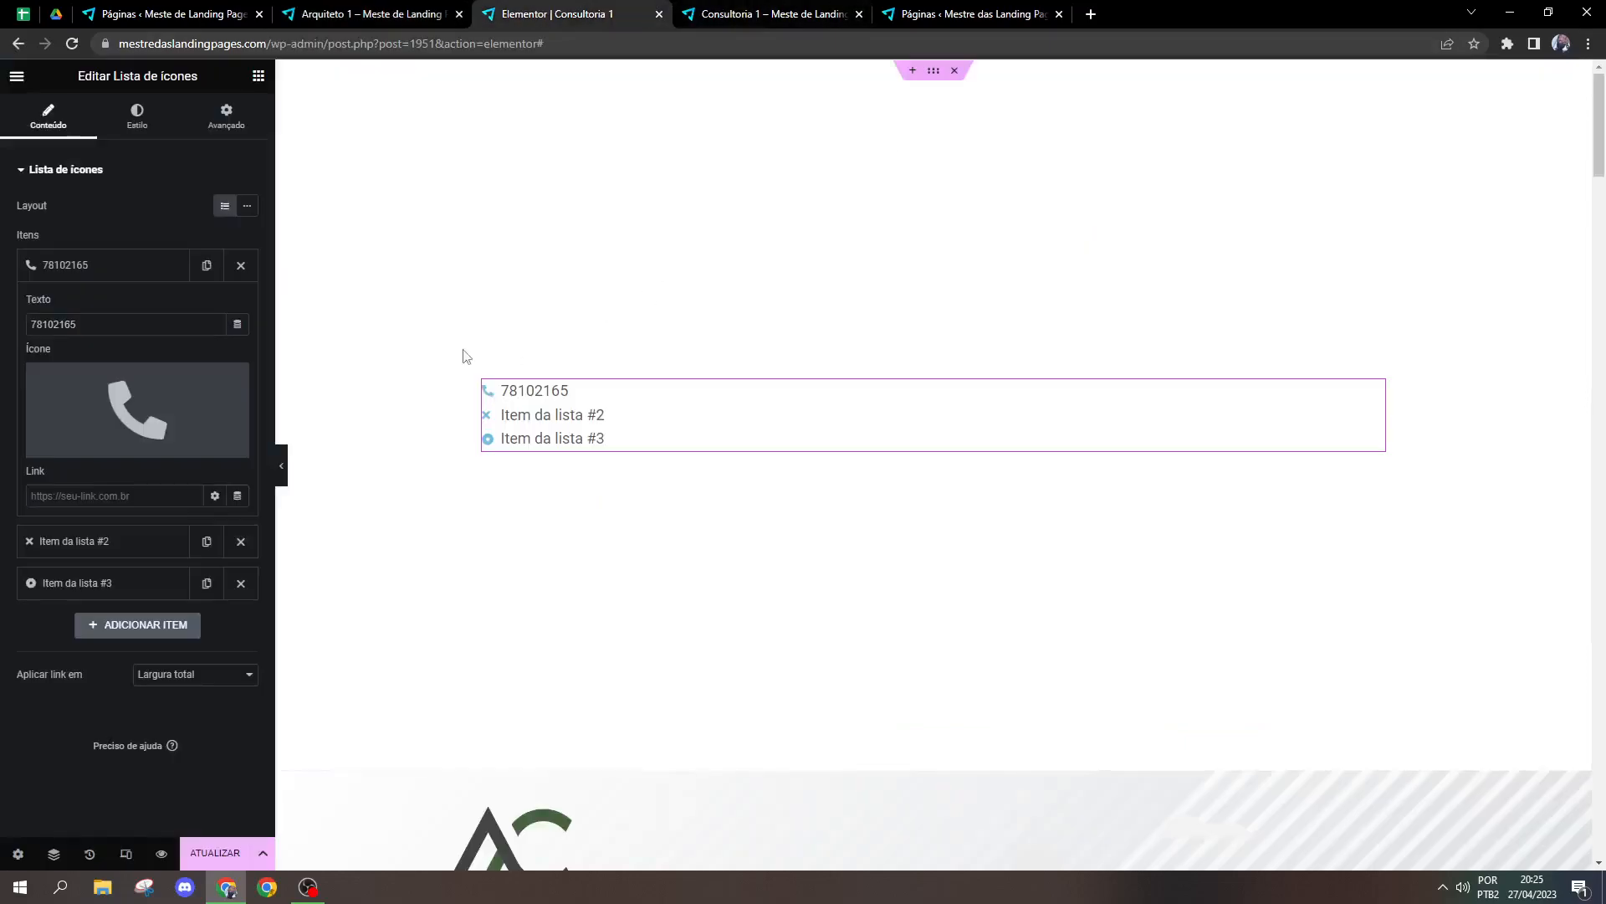
Step: Look through the icon list's Lista, Ícone and Texto style options and underline its text through the typography's Decoração
left_click(152, 118)
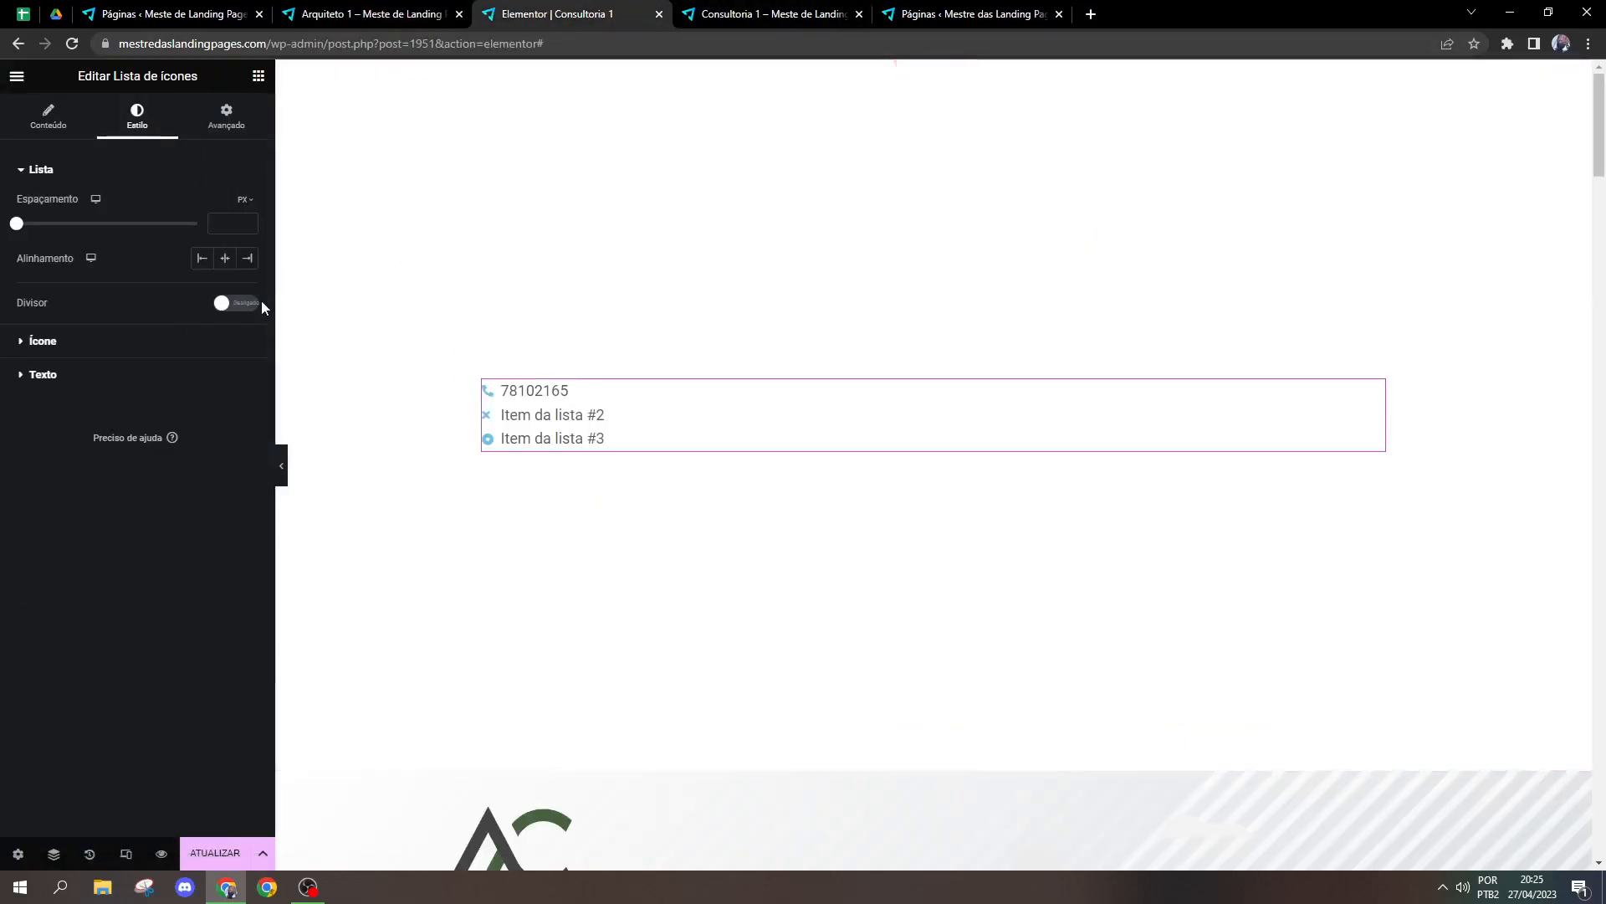
left_click(44, 341)
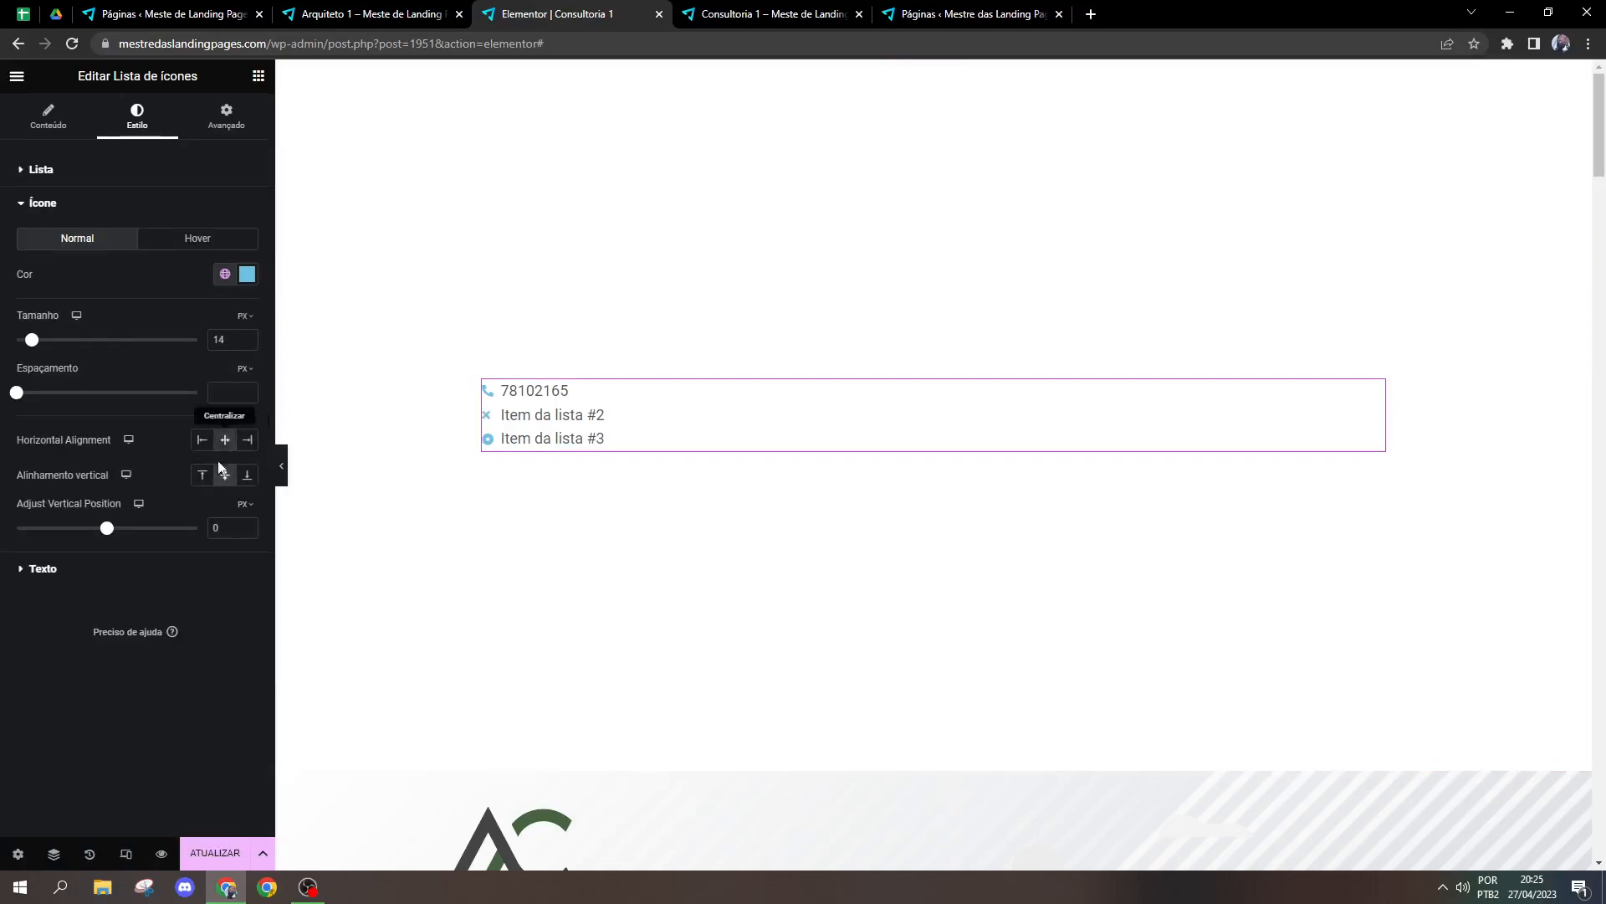
left_click(139, 562)
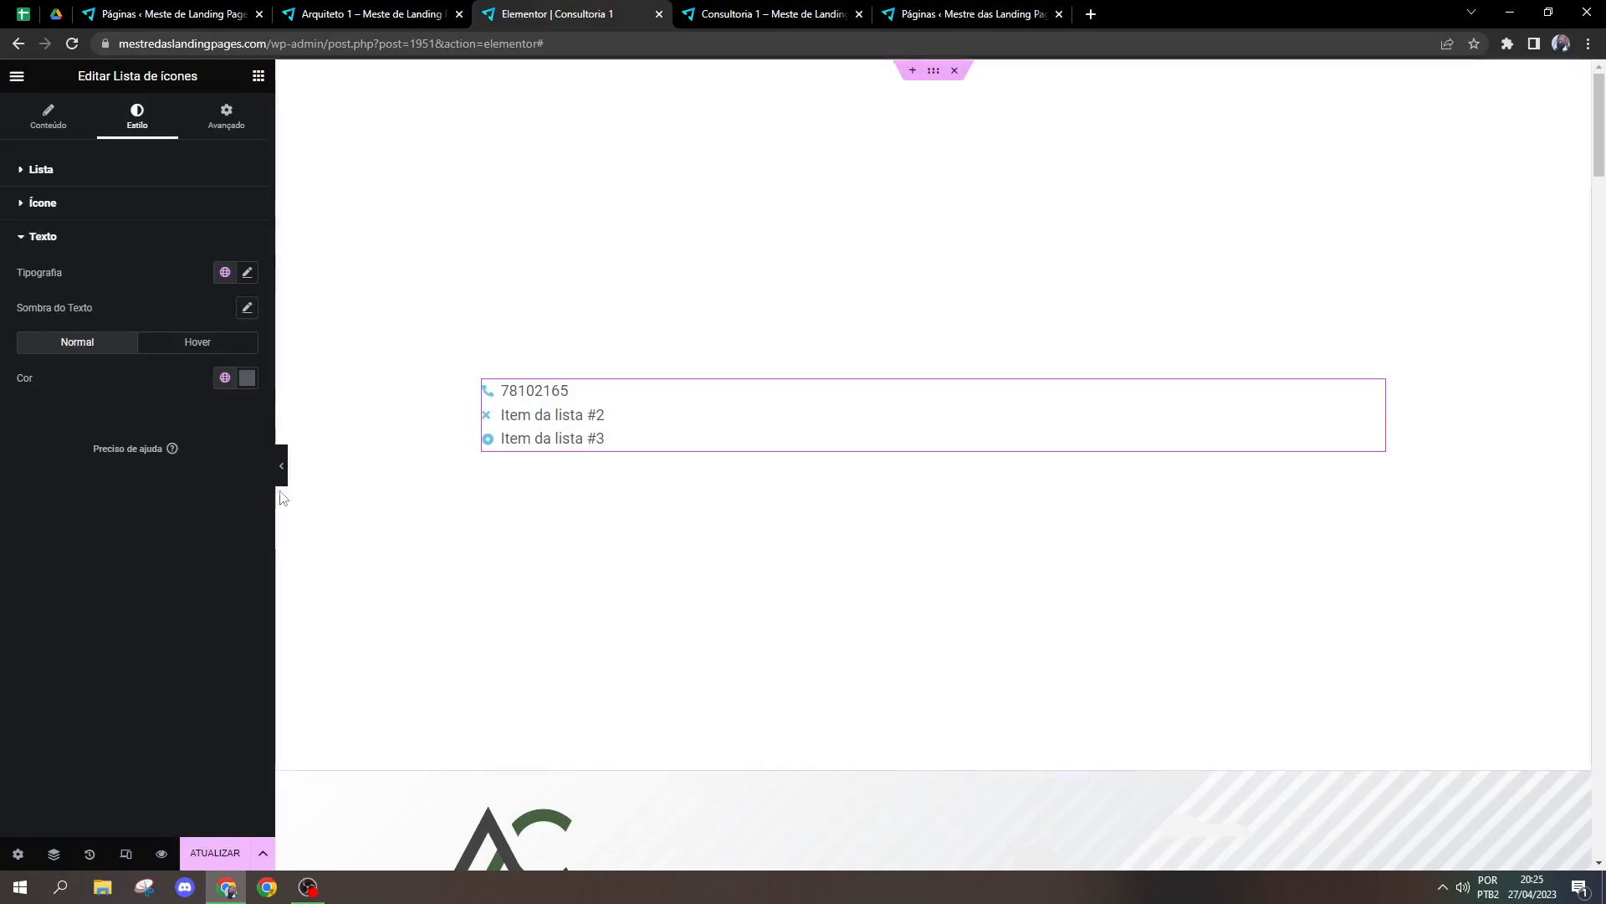
left_click(178, 216)
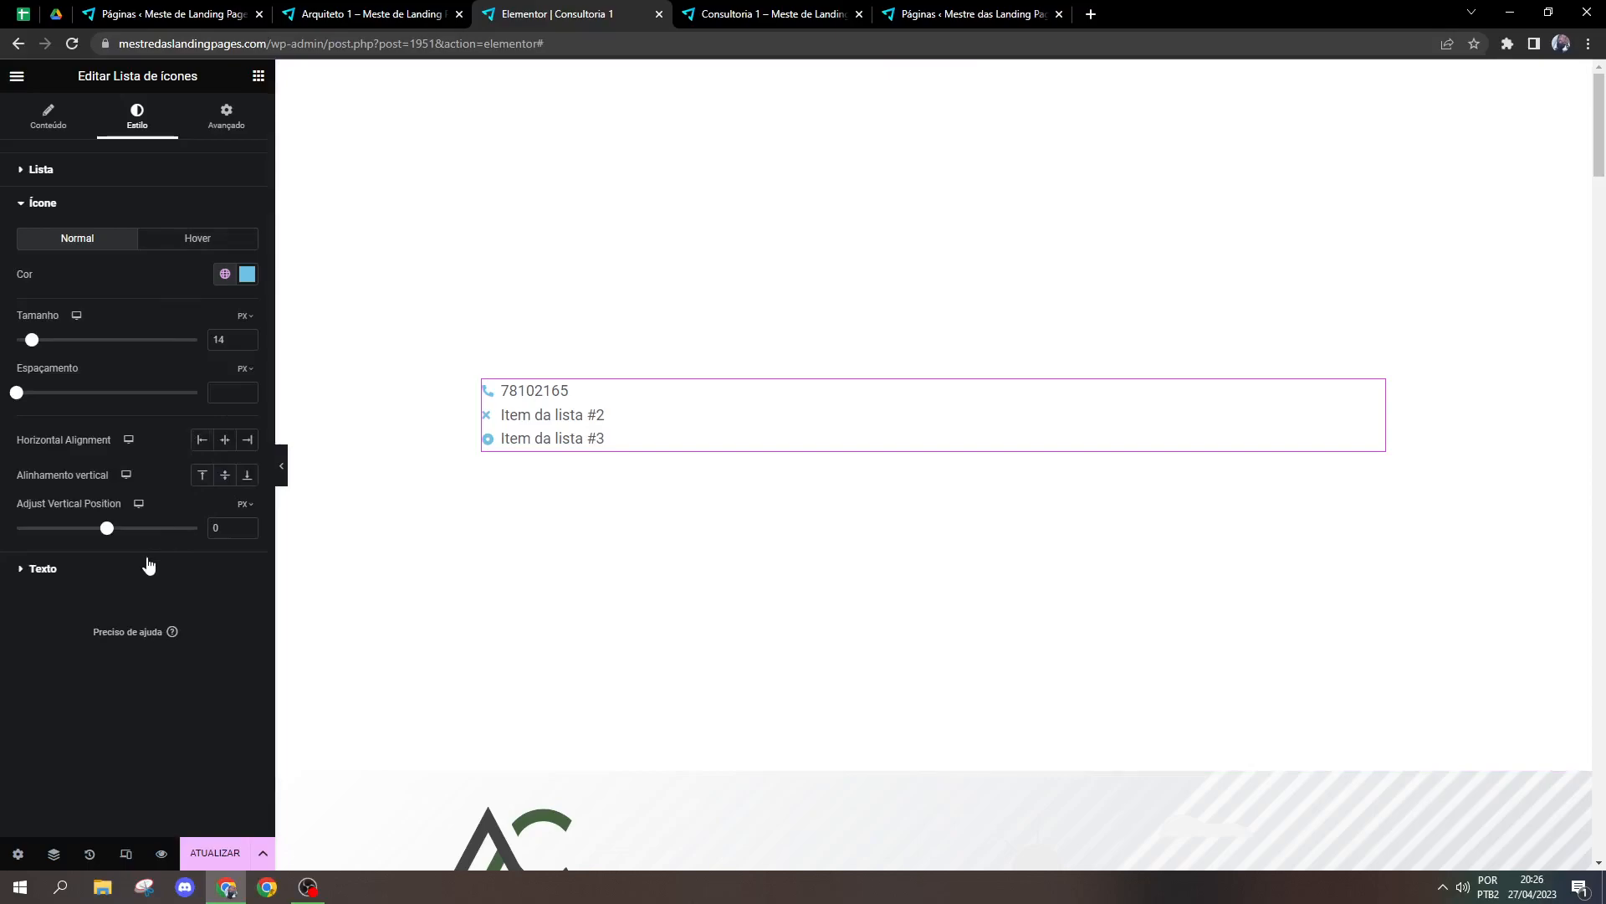
left_click(87, 574)
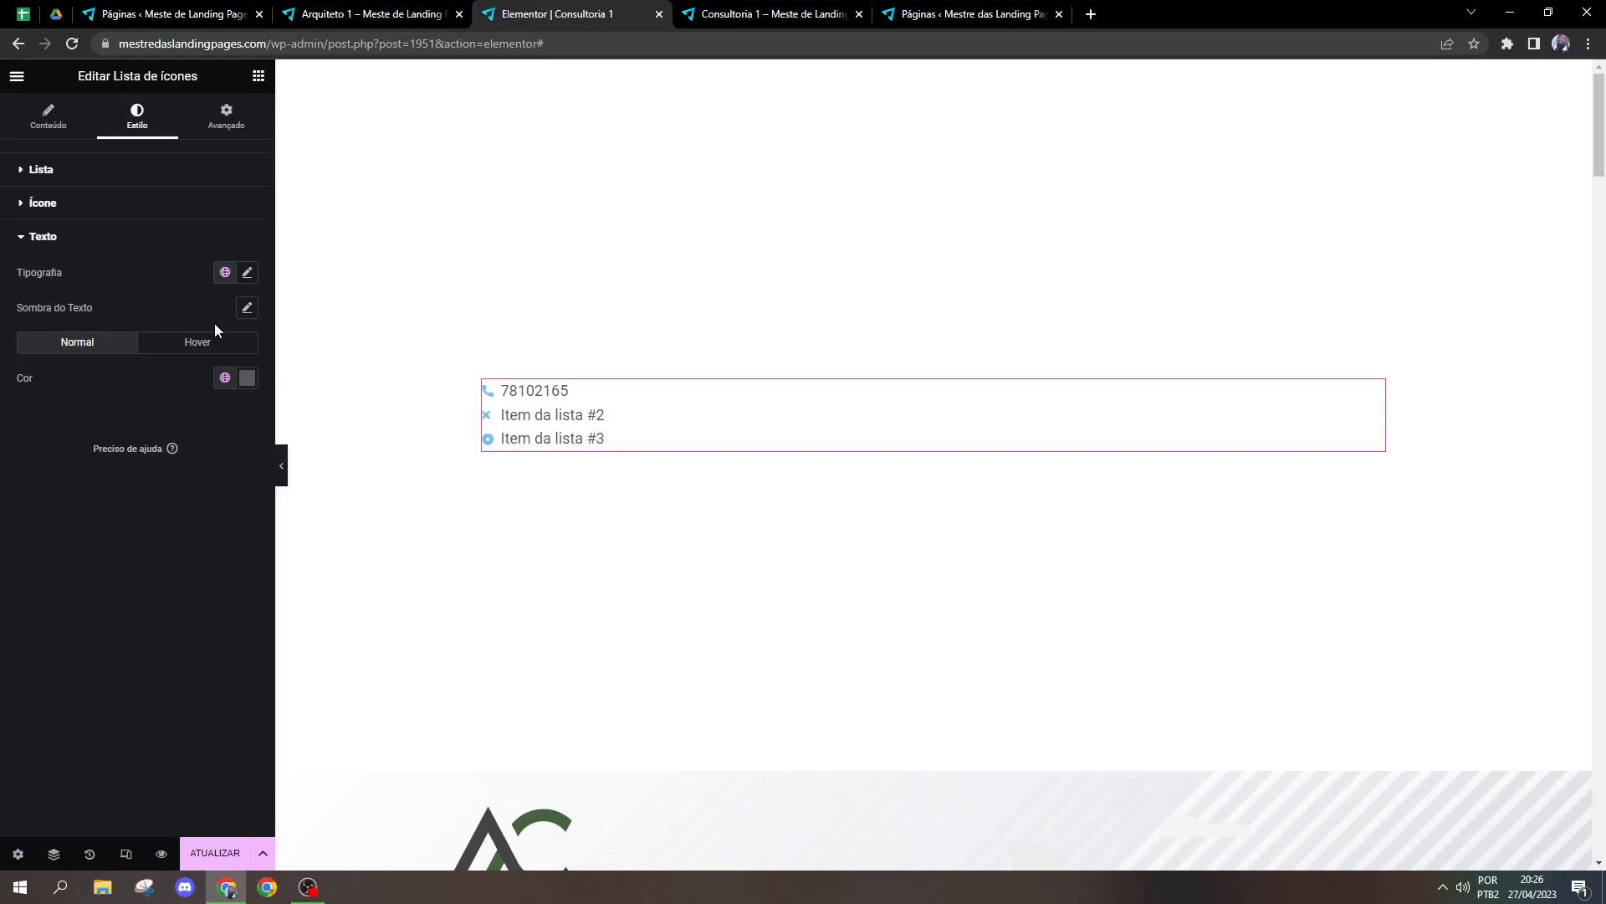
left_click(246, 274)
left_click(151, 269)
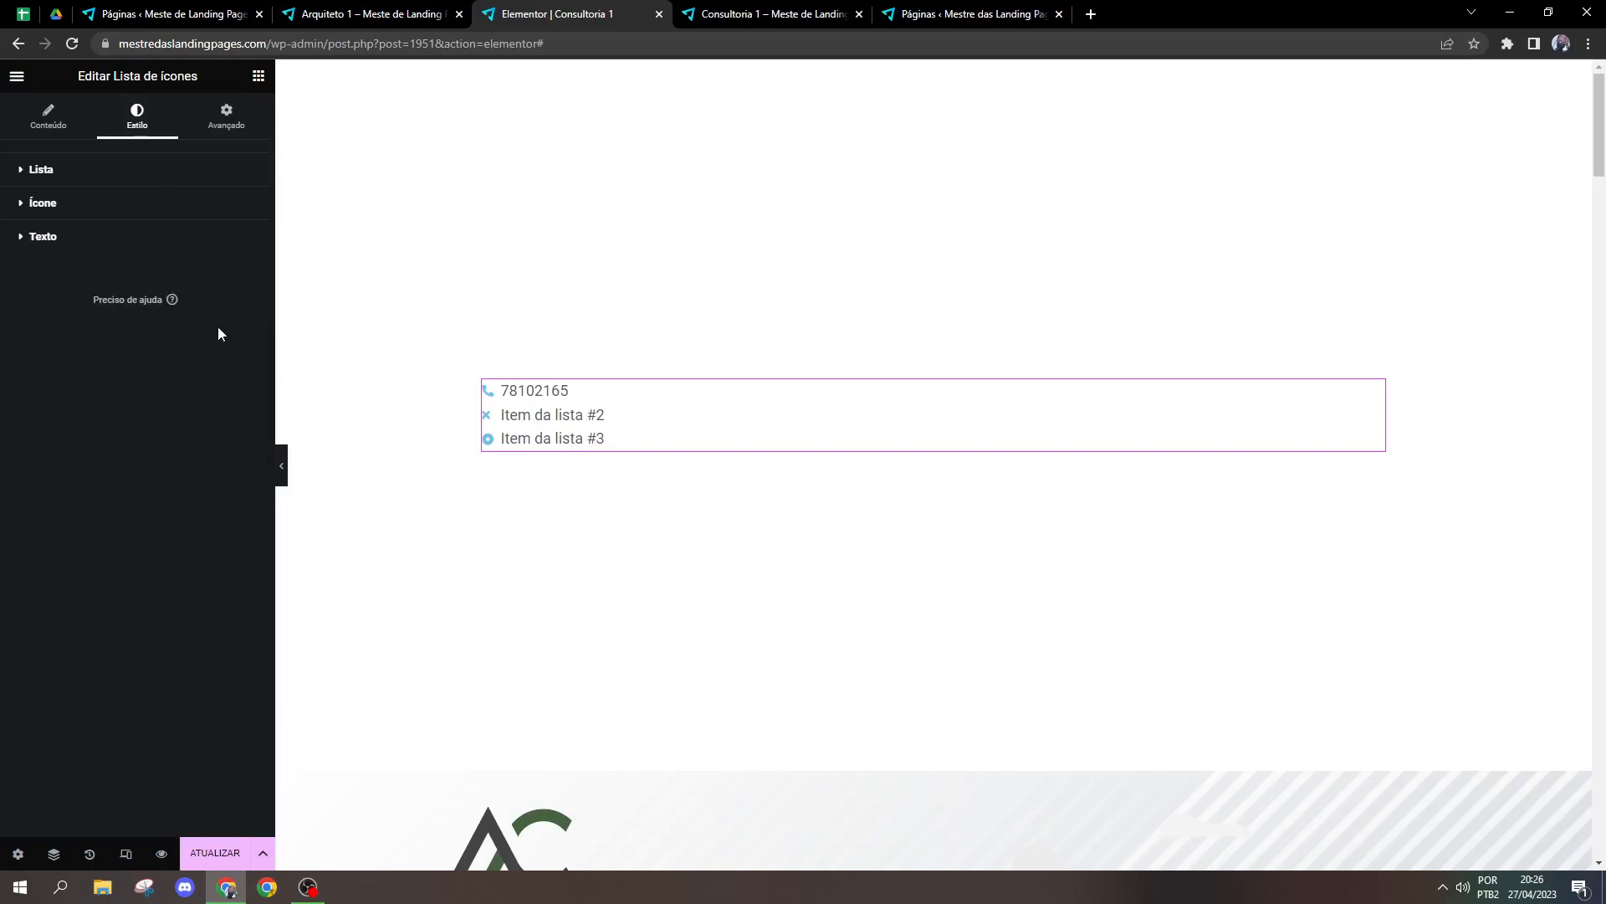
left_click(246, 273)
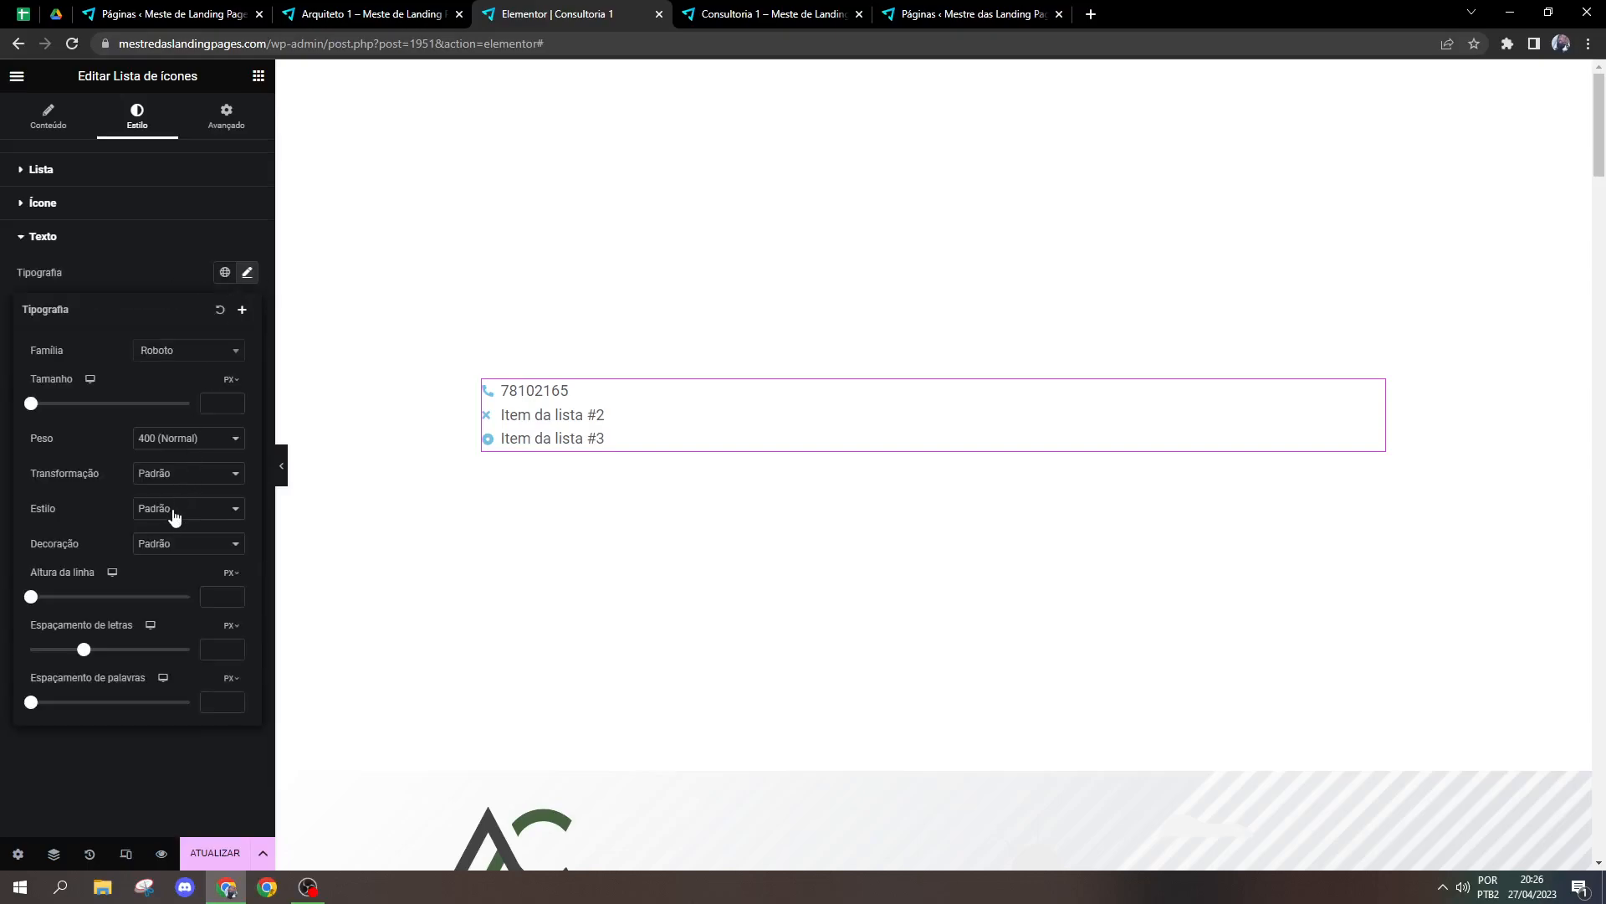
left_click(170, 544)
left_click(174, 570)
Step: Delete the icon list and add a Contador widget from the Geral category in its place
right_click(714, 435)
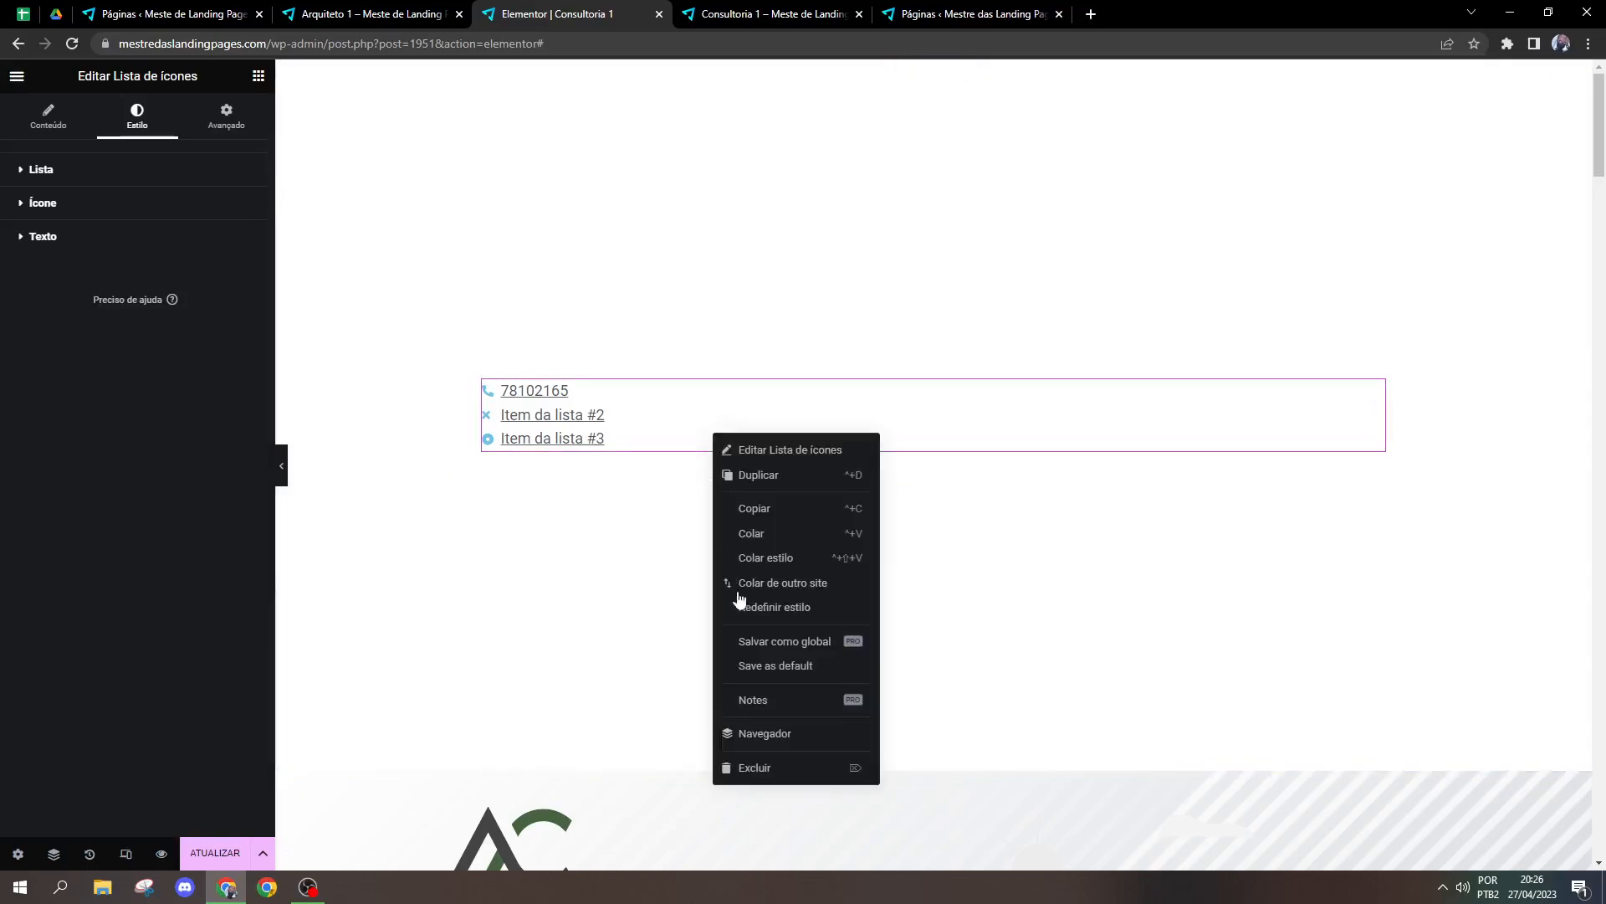
left_click(757, 767)
scroll(132, 645, "down", 5)
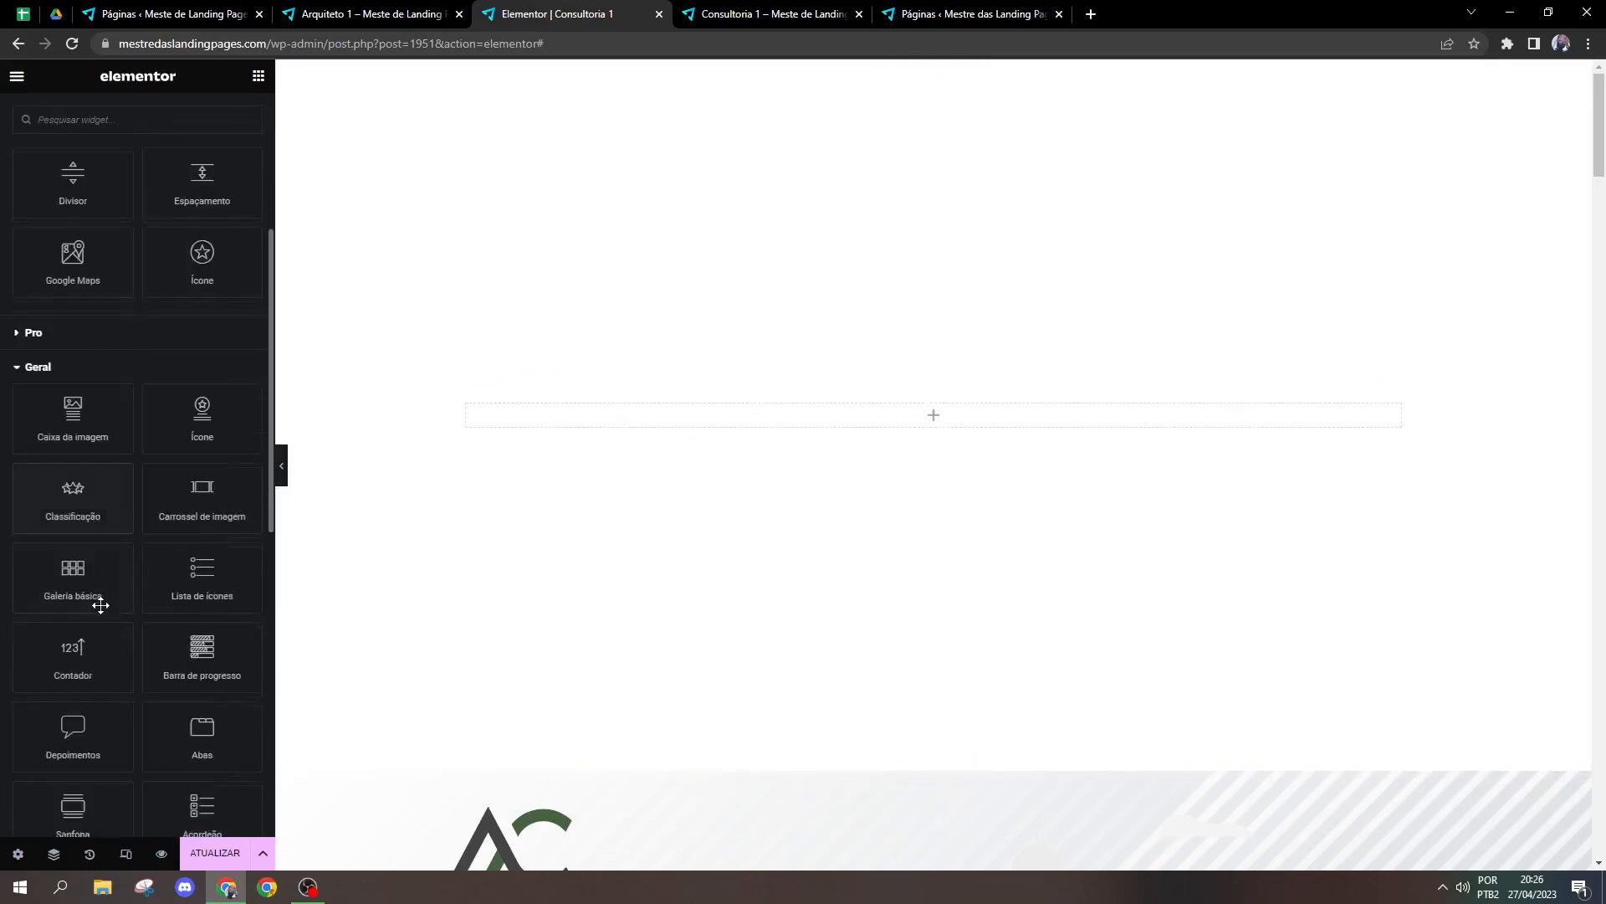
left_click_drag(105, 652, 836, 423)
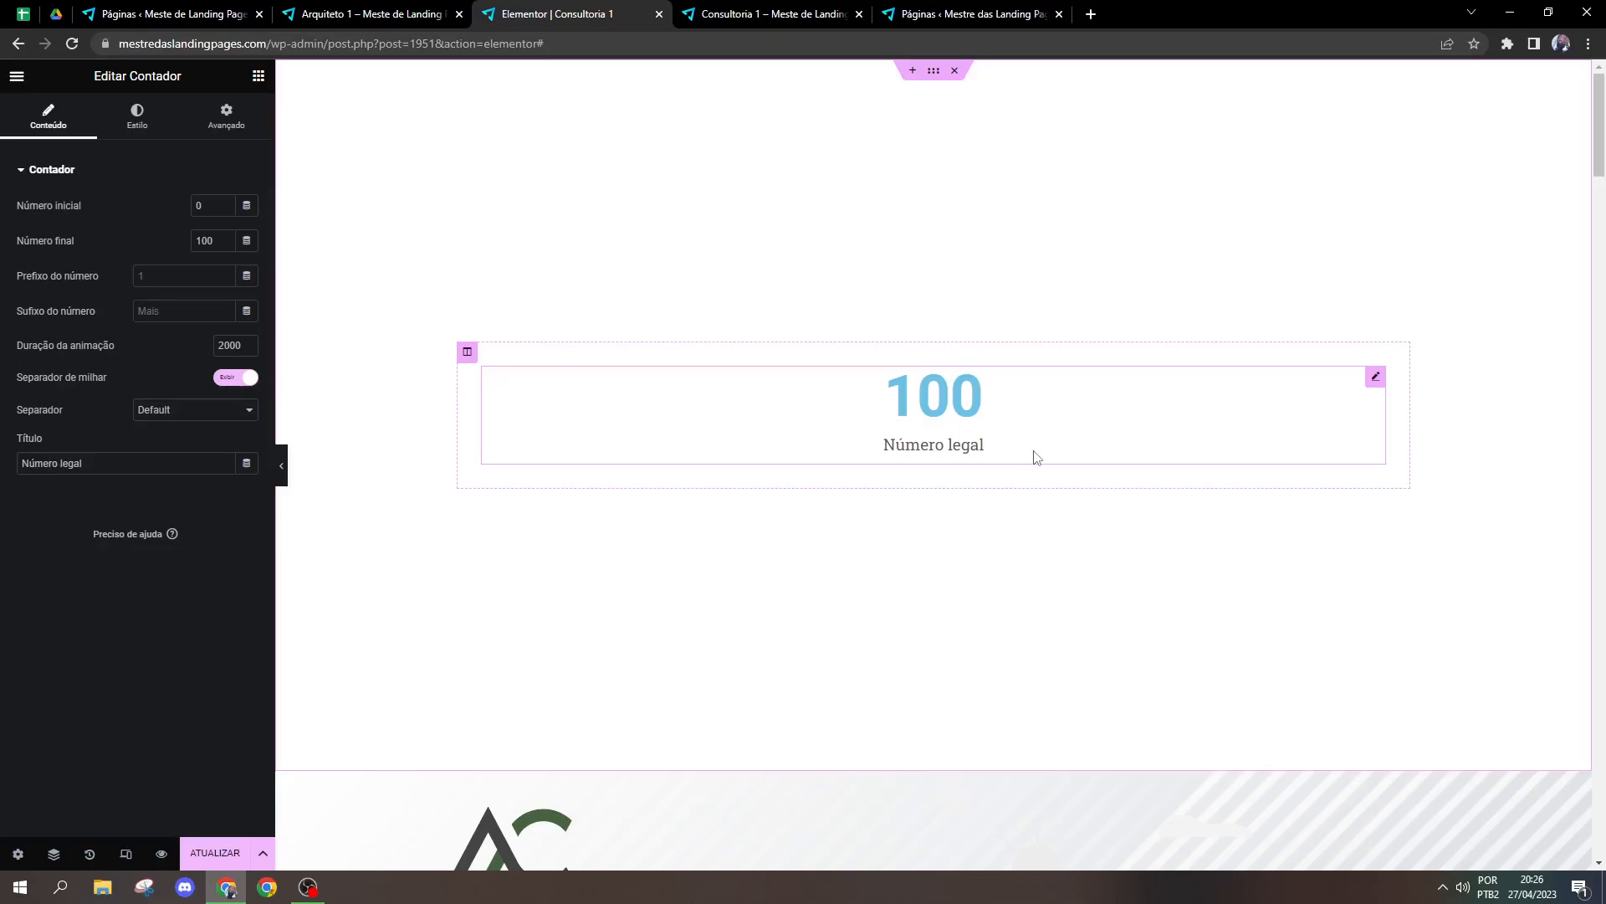
Step: Open the Marcenaria 1 page from the WordPress pages list and look through its sections down to the testimonials
key("ctrl+shift+Tab")
key("ctrl+shift+Tab")
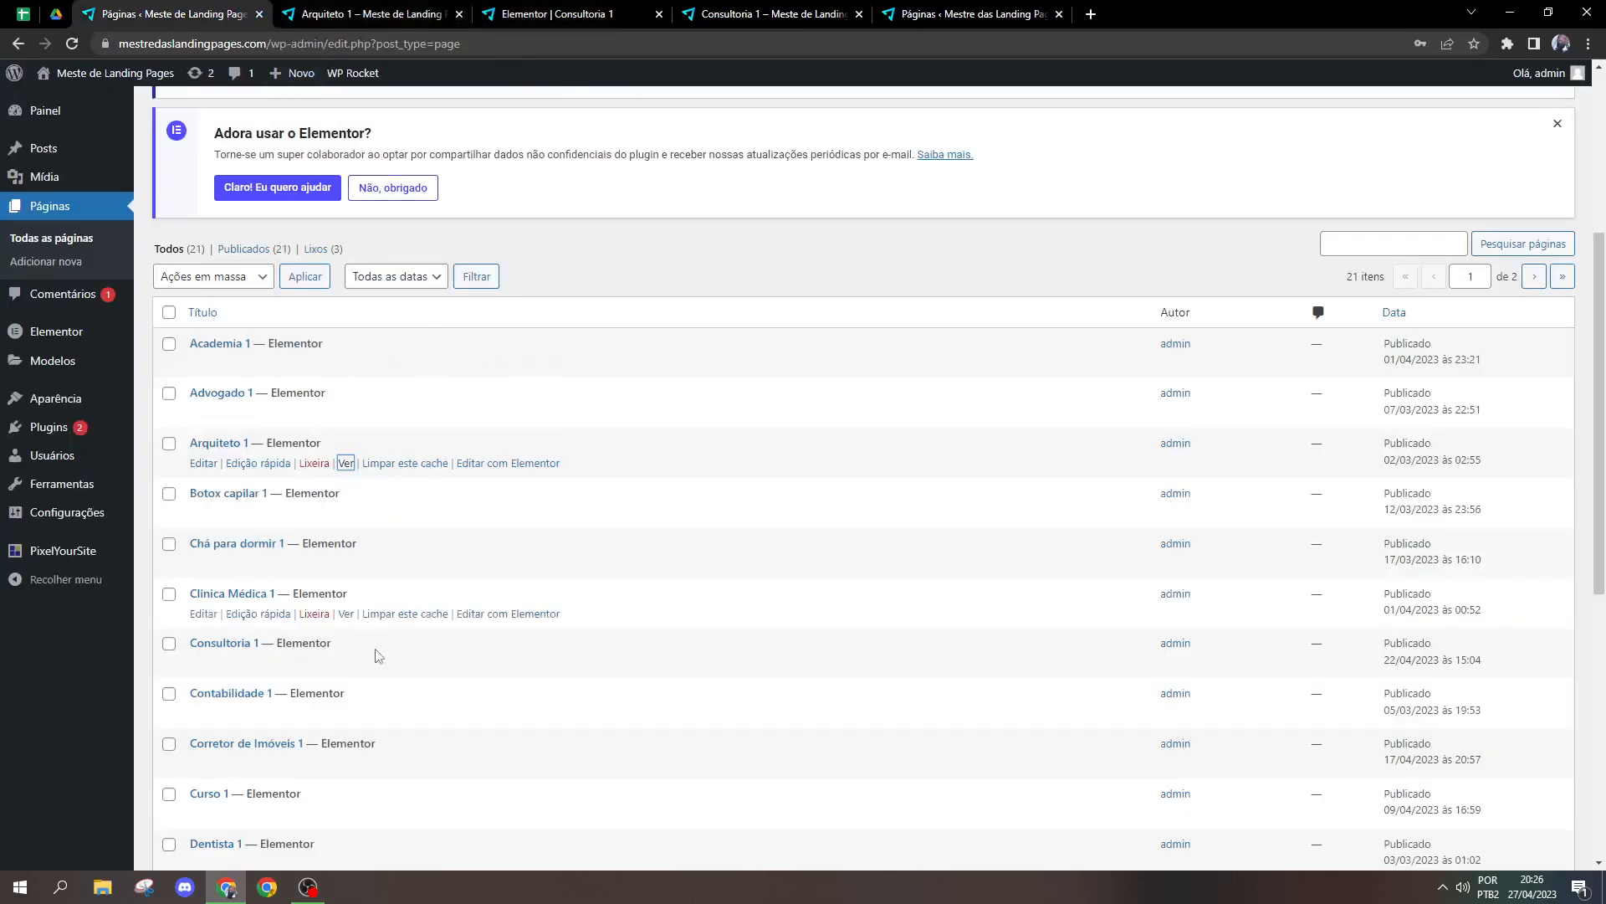
scroll(468, 690, "down", 7)
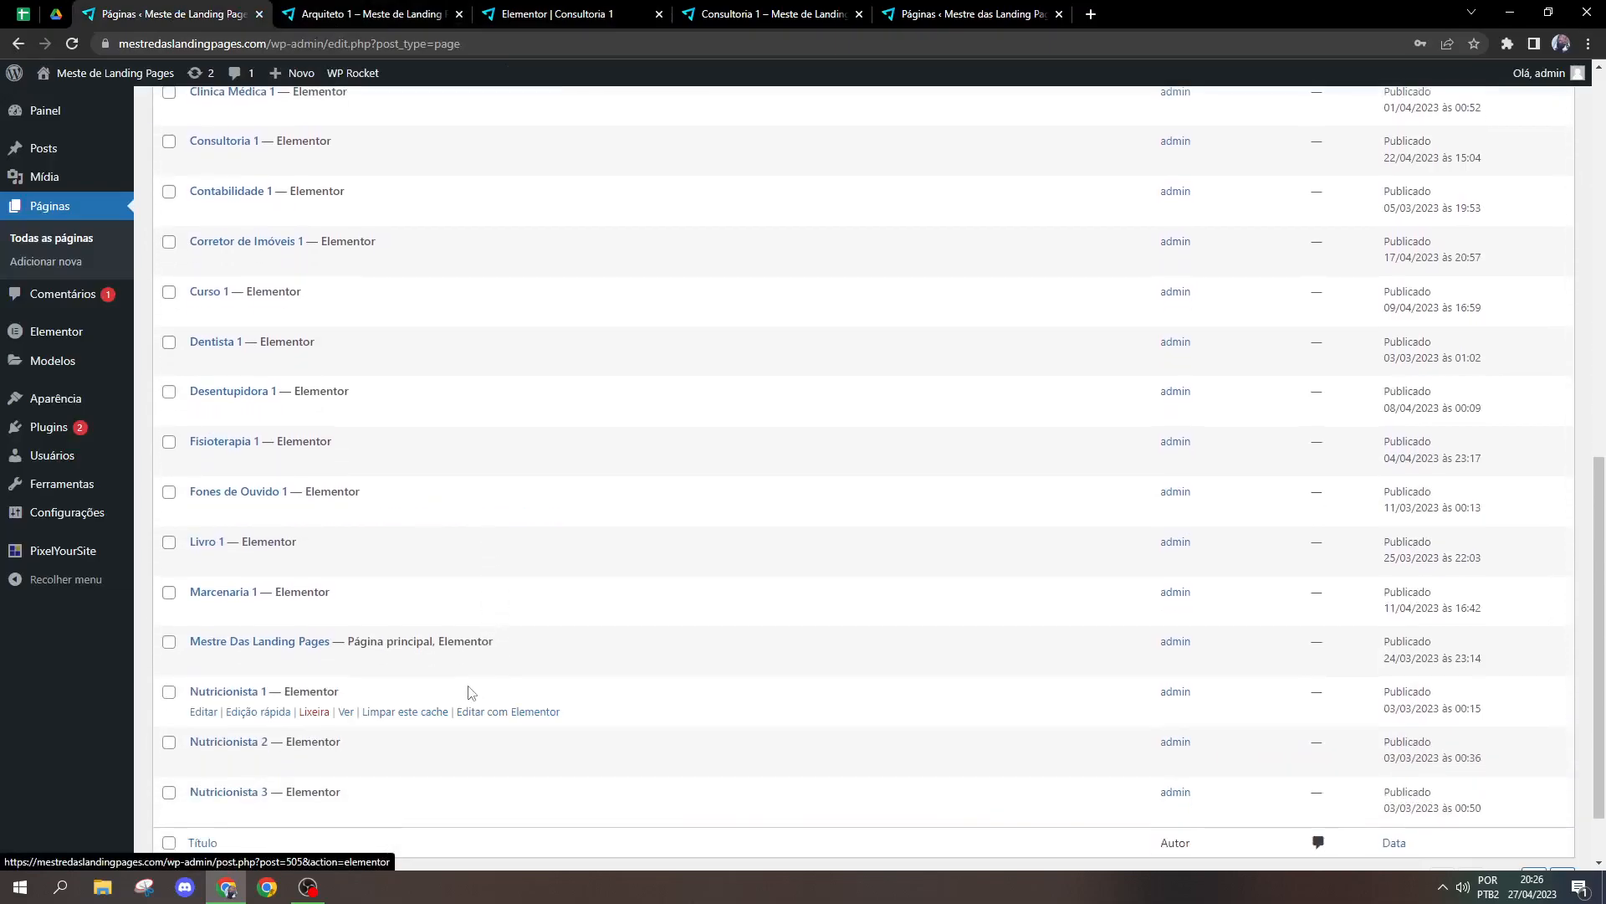
scroll(349, 615, "down", 1)
middle_click(348, 530)
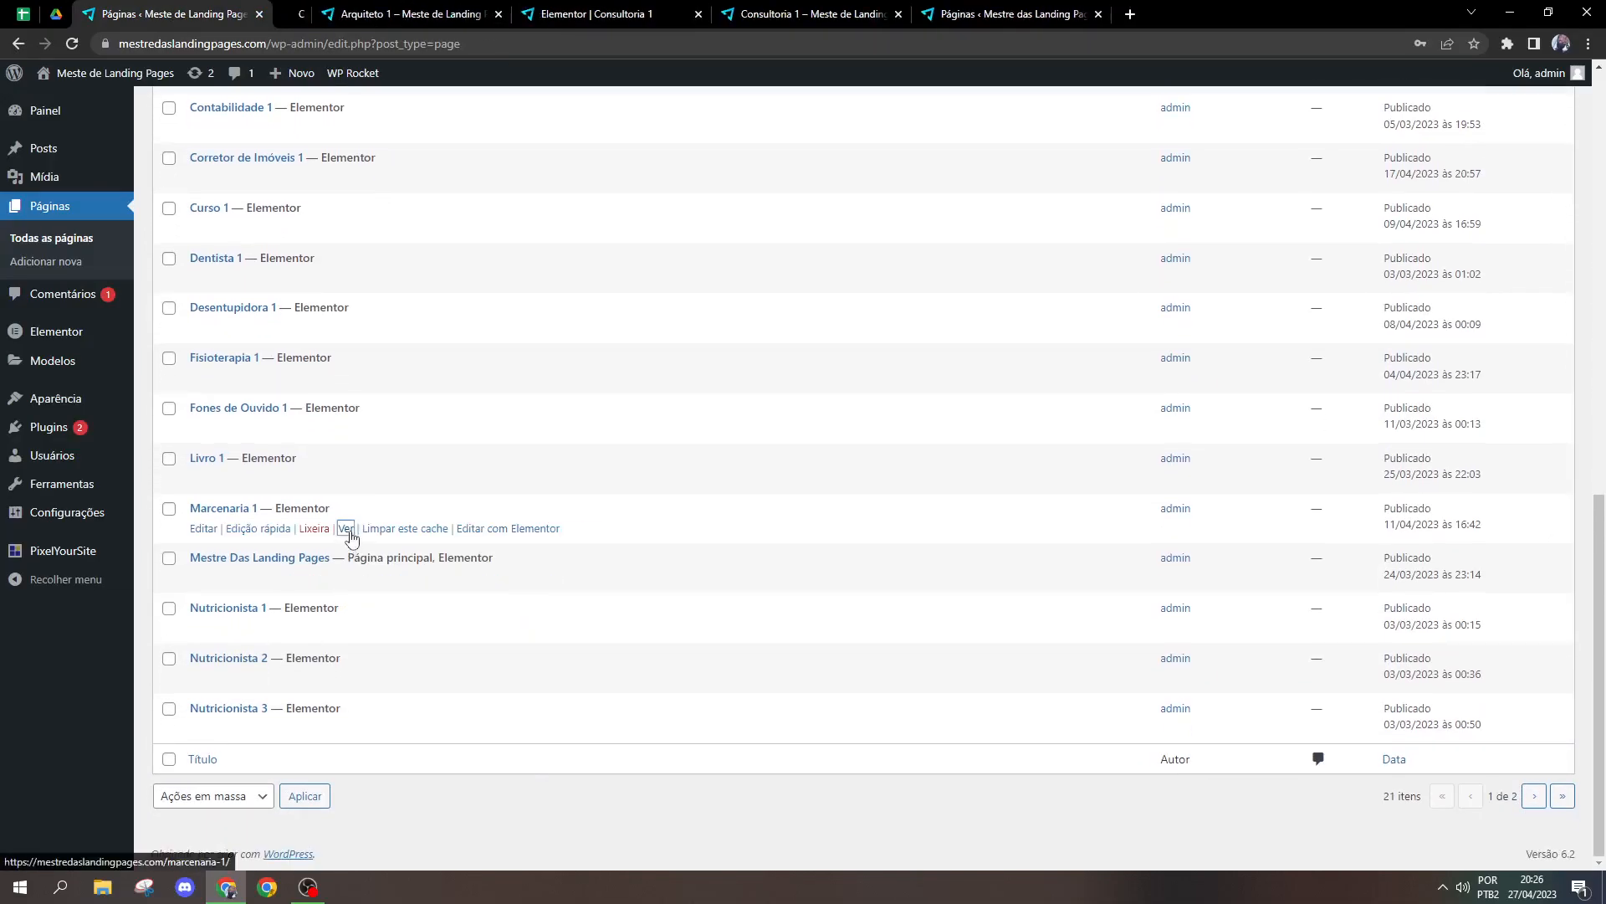
left_click(409, 11)
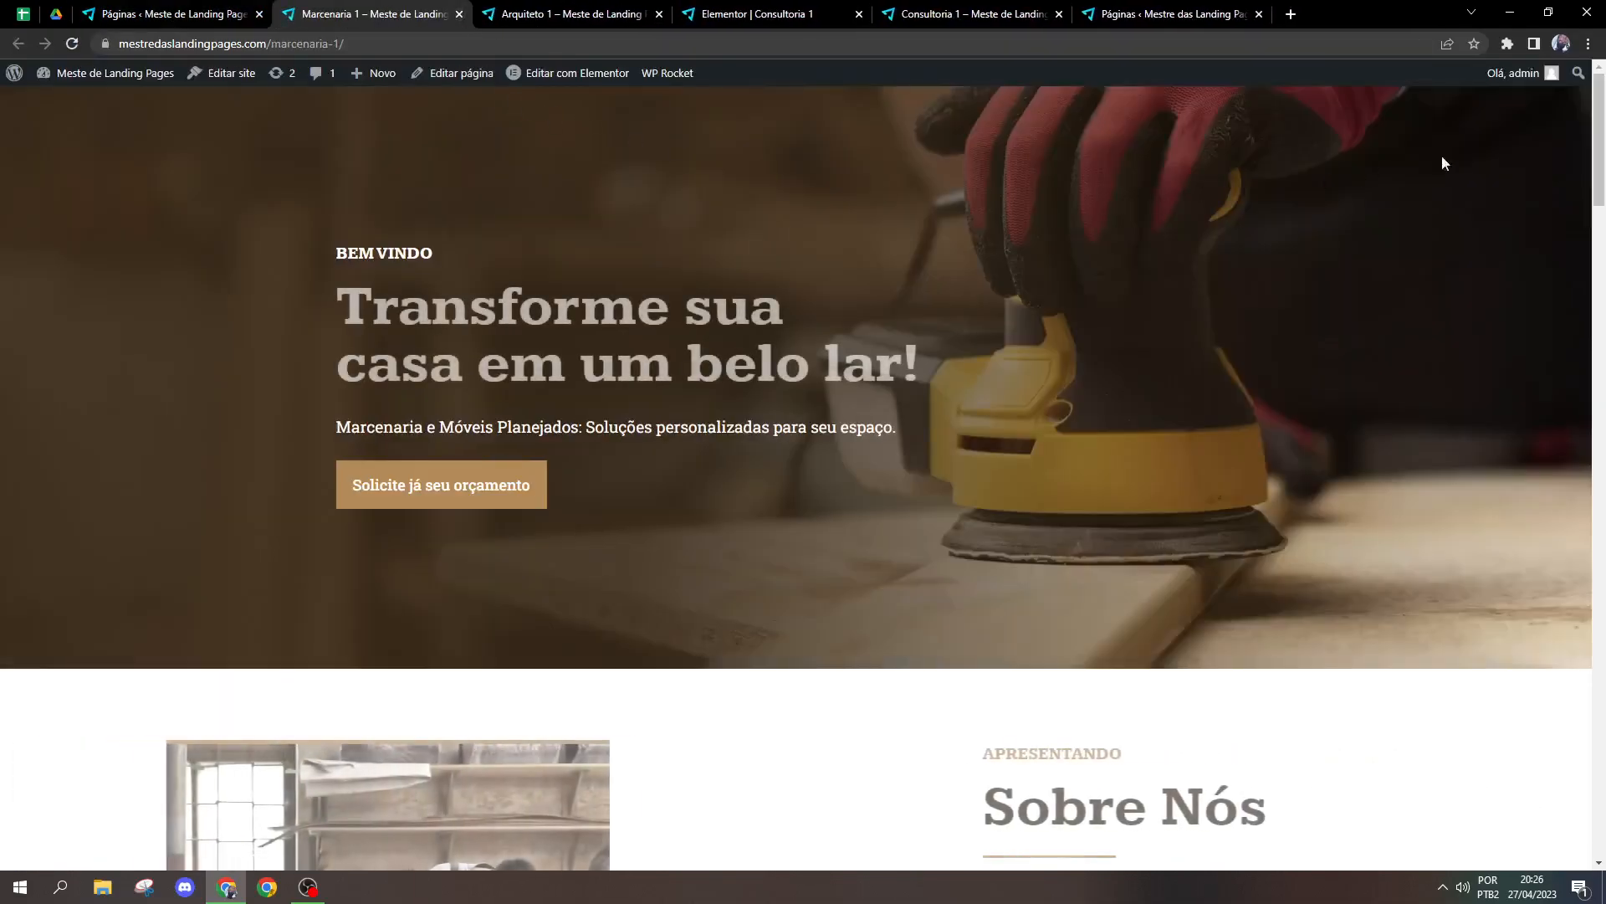
left_click_drag(1588, 159, 1605, 382)
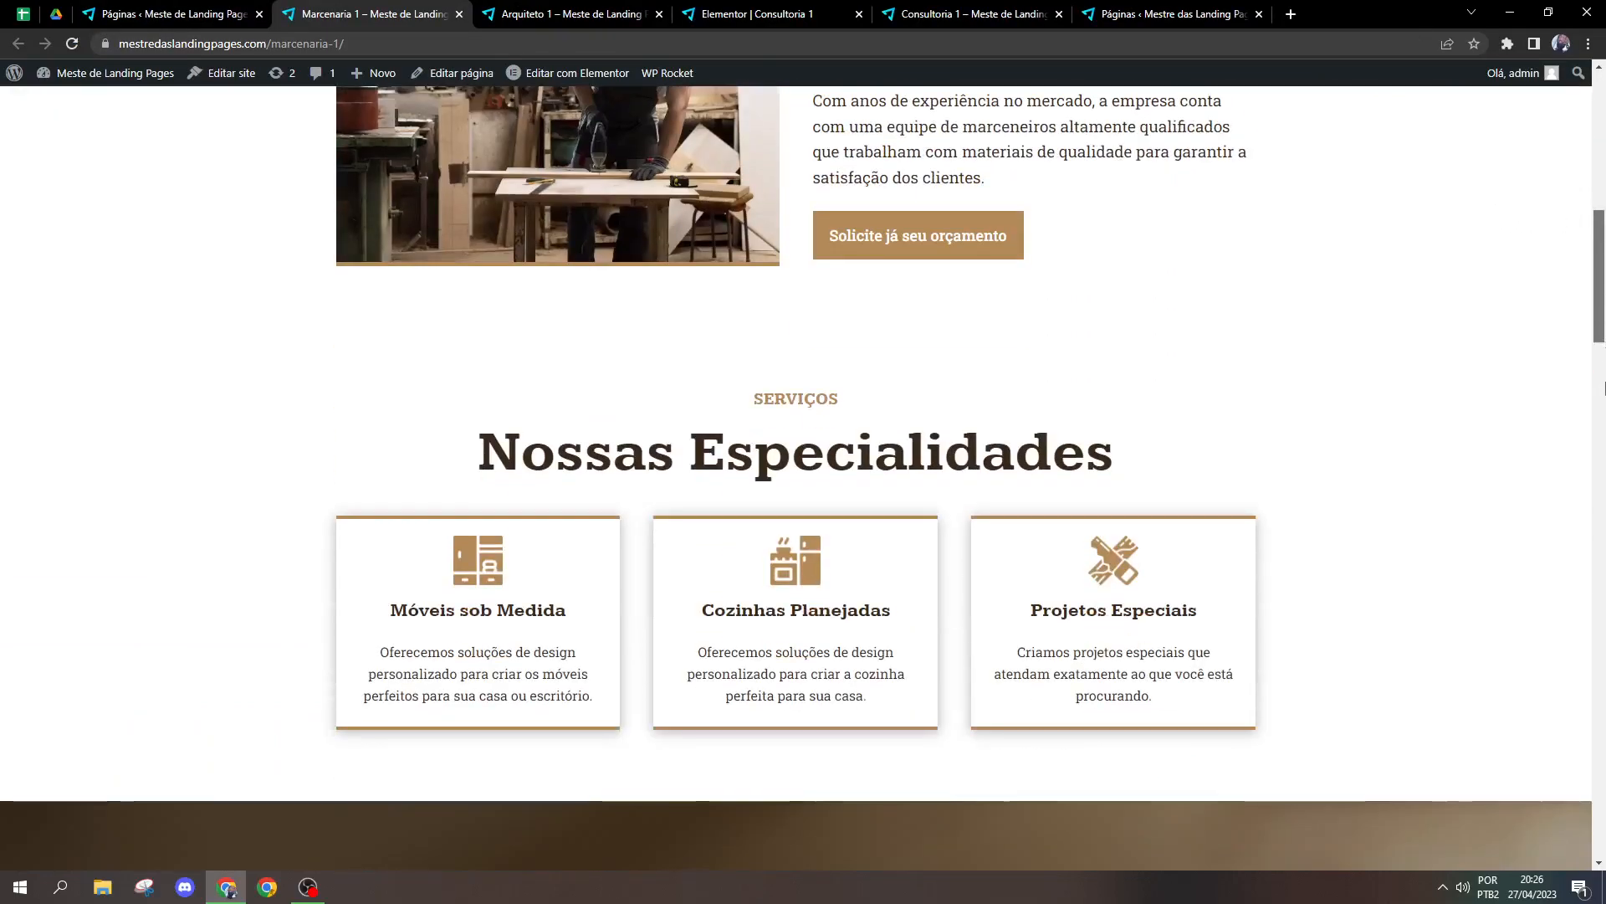
left_click_drag(1600, 321, 1520, 809)
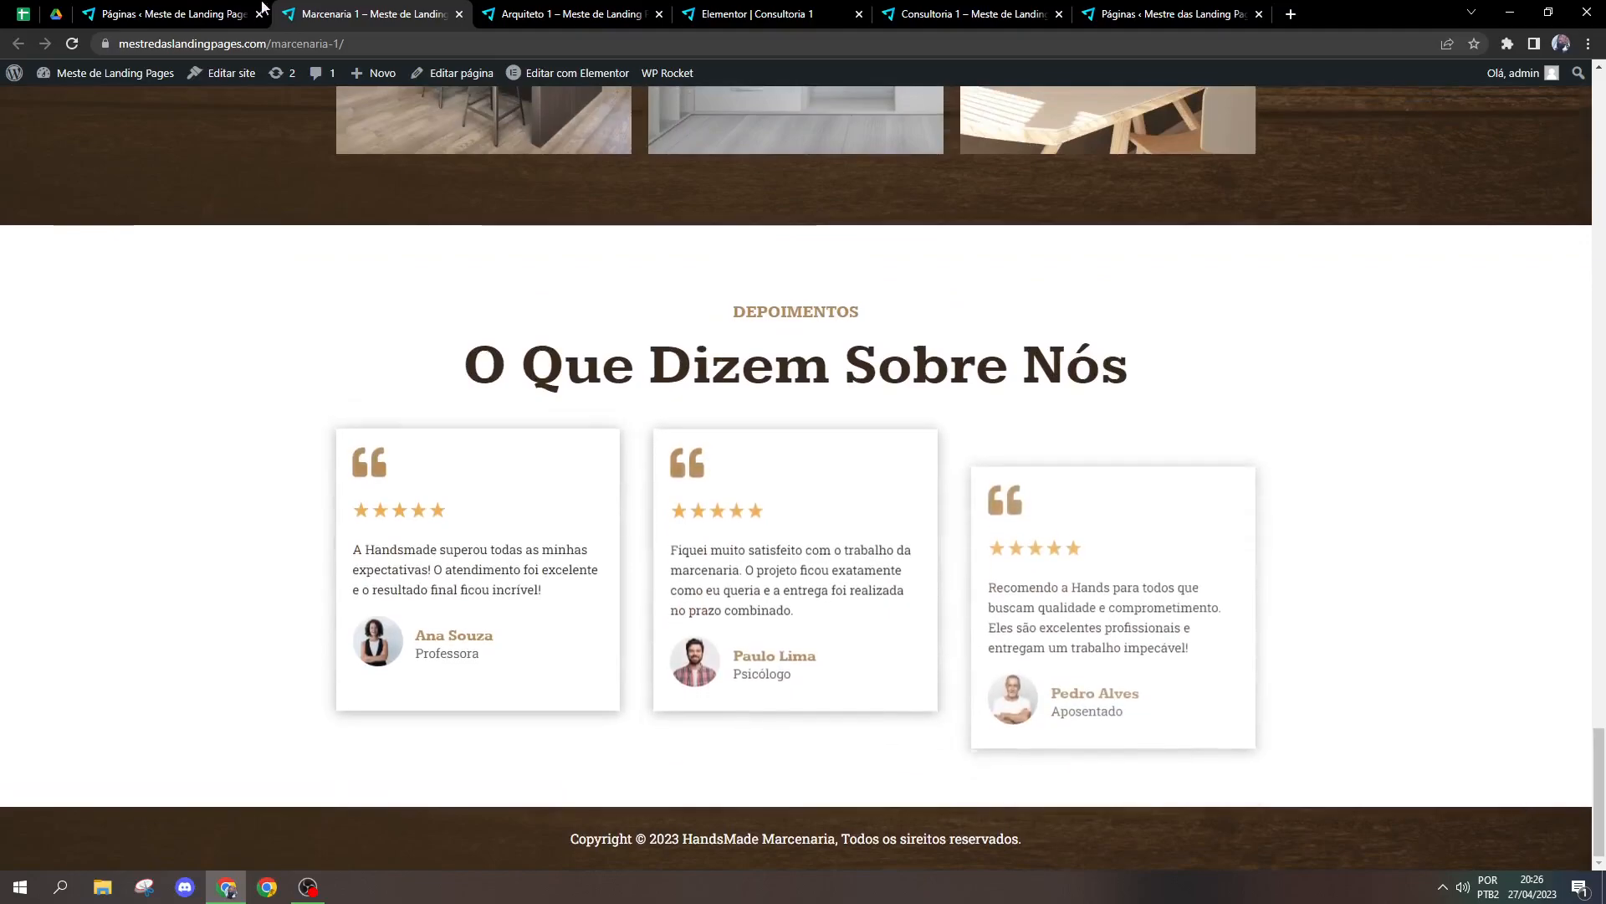
Step: Open the Fisioterapia 1 page from the WordPress pages list and look at the counter in its Sobre Nós section
left_click(262, 6)
scroll(447, 519, "up", 2)
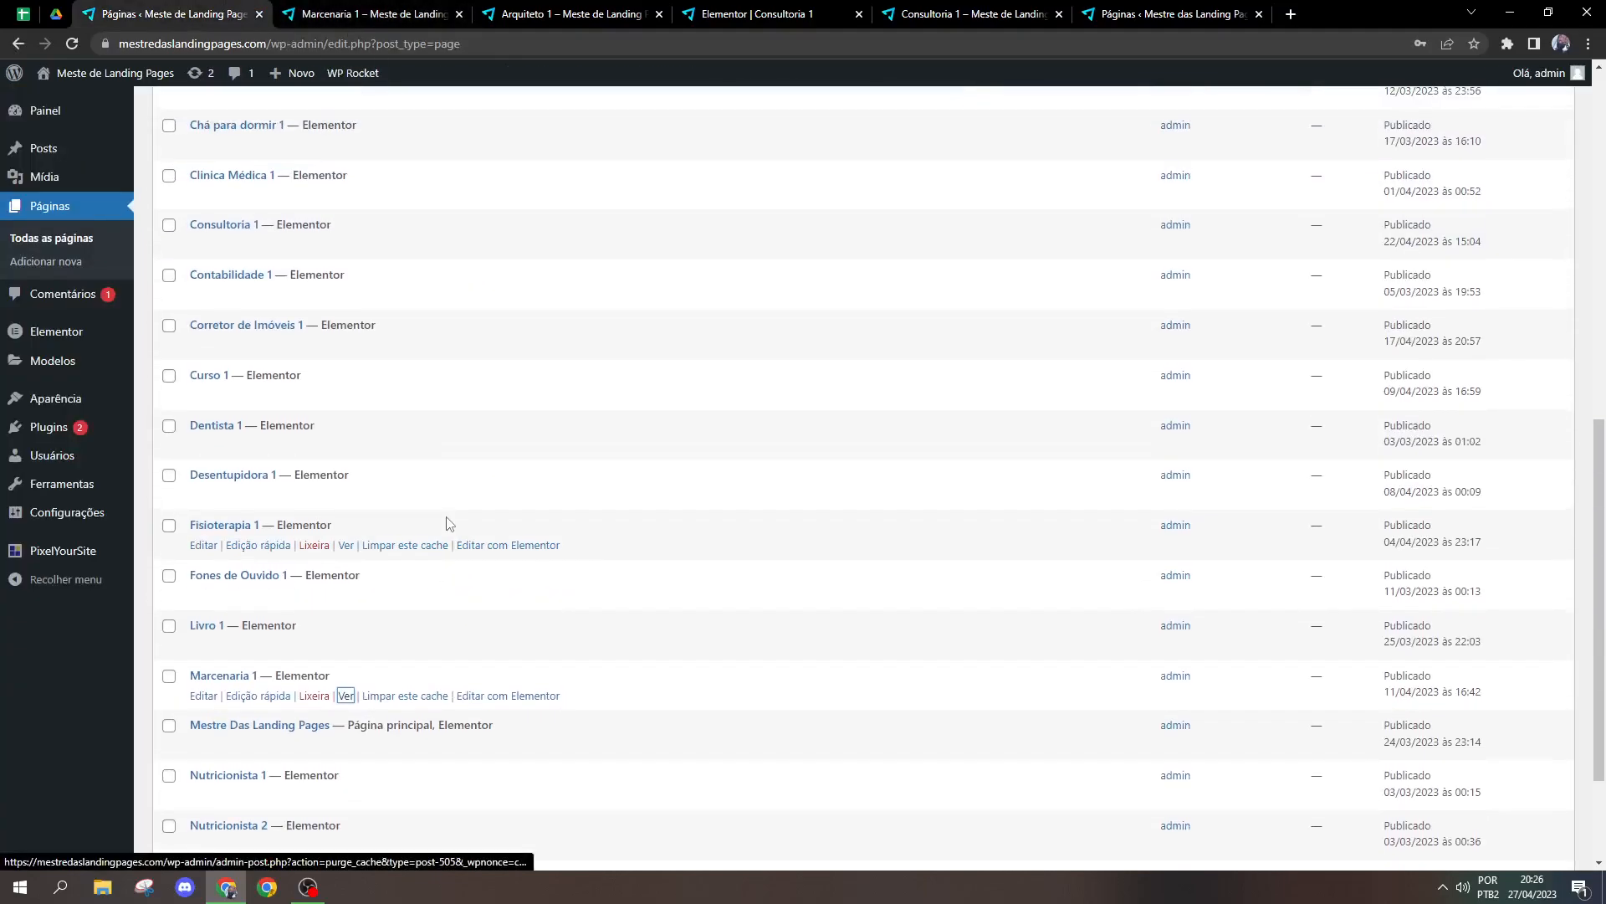
scroll(447, 524, "up", 2)
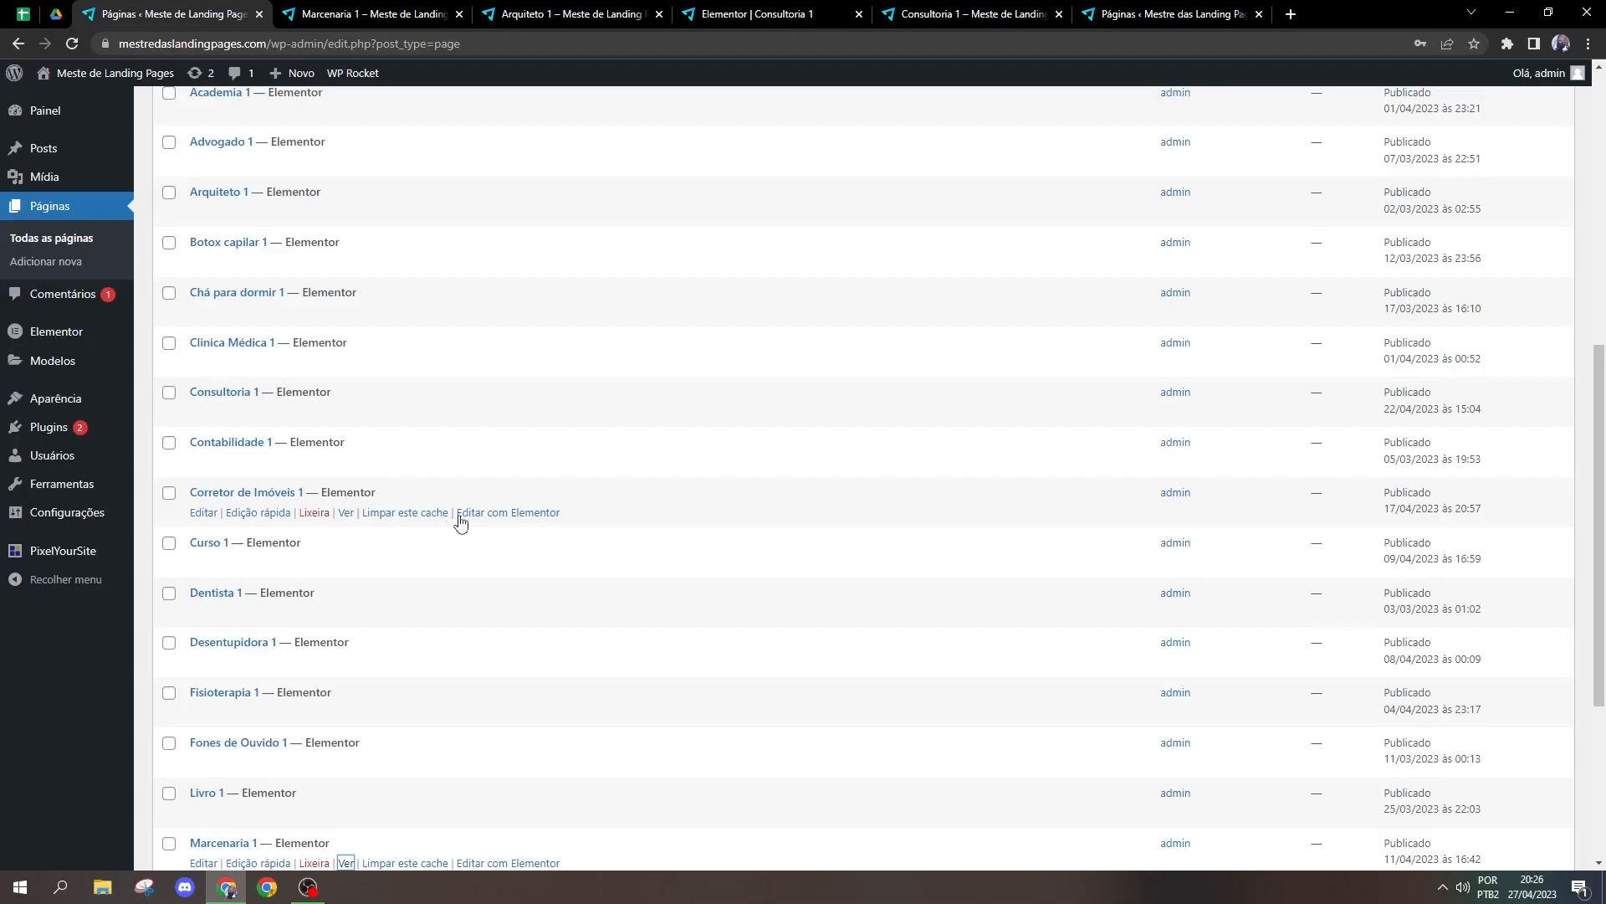
scroll(357, 378, "down", 4)
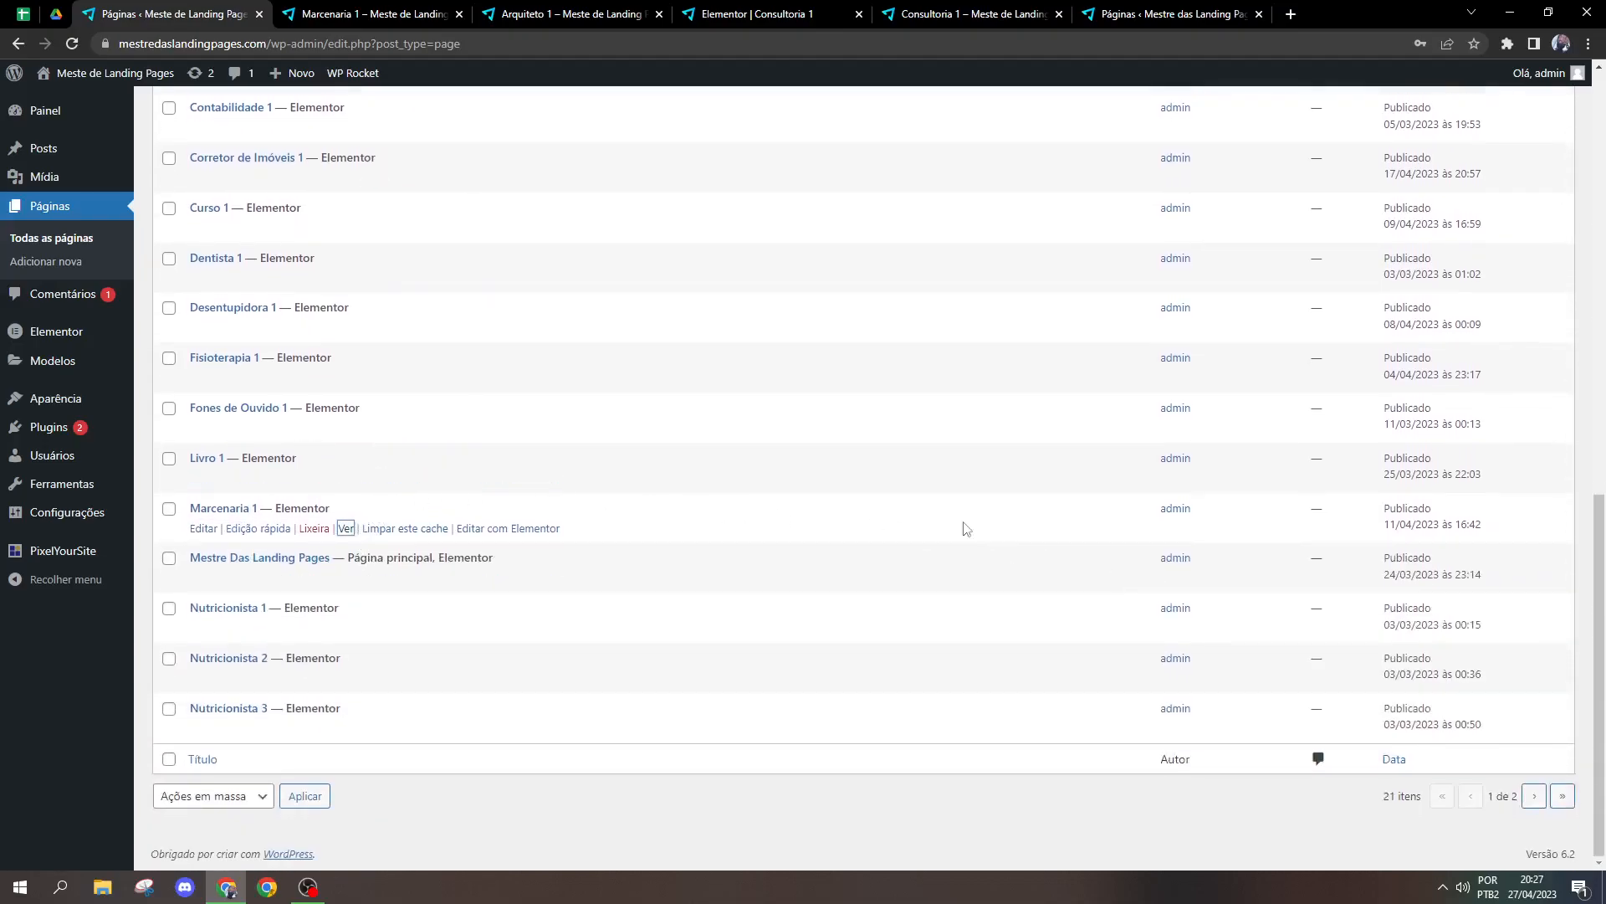
left_click(346, 377, "ctrl")
key("ctrl+Tab")
key("ctrl+Tab")
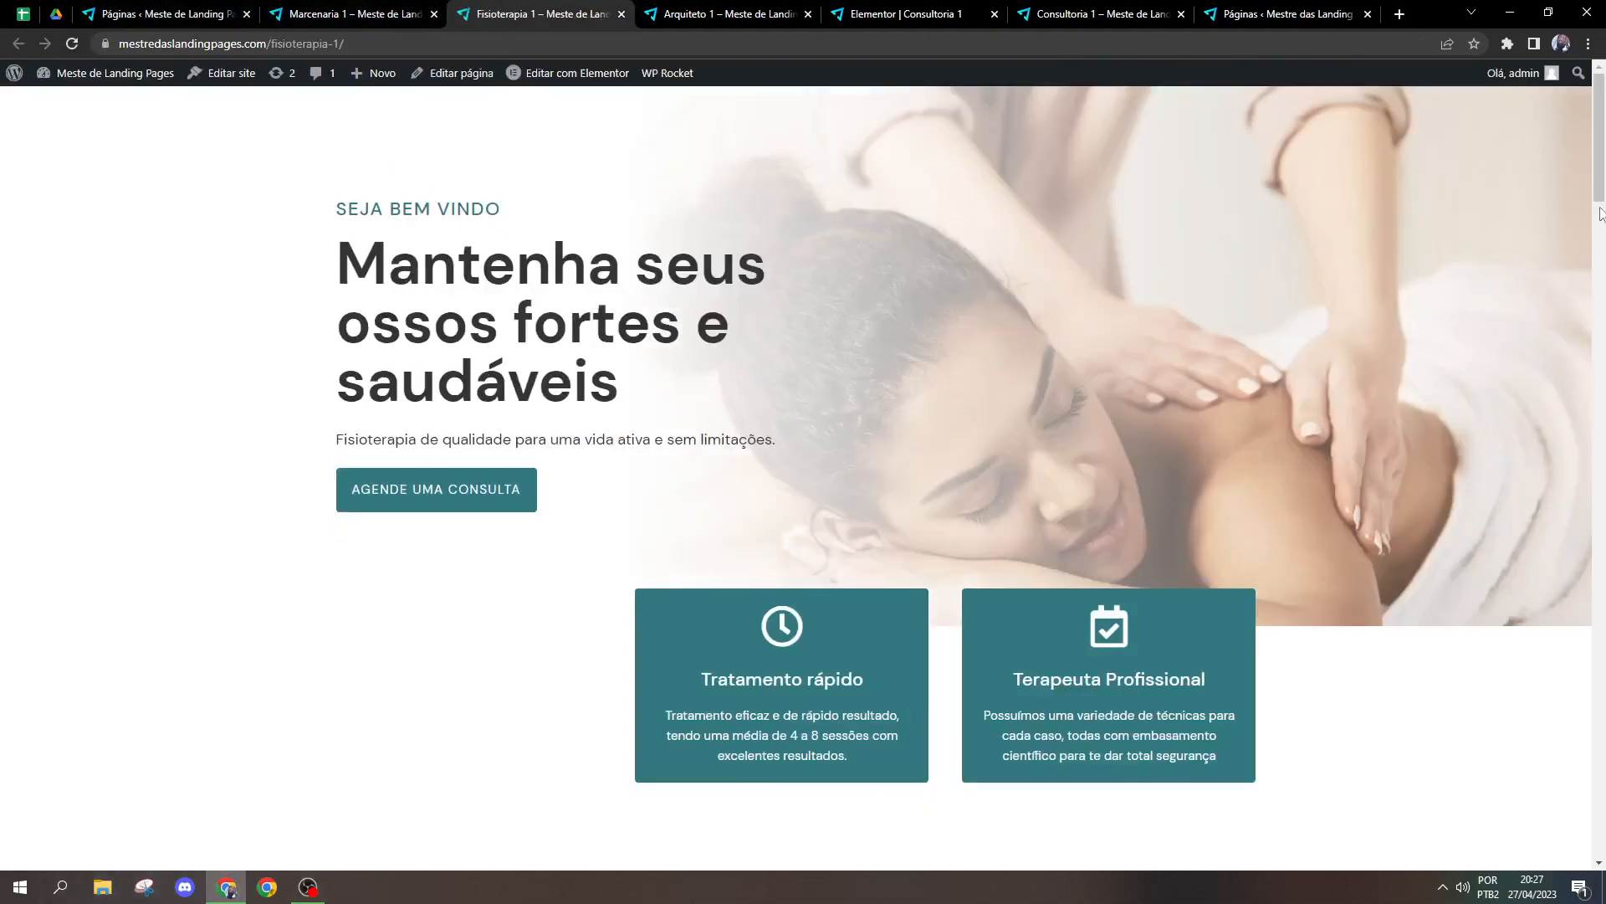
scroll(1601, 213, "down", 9)
scroll(351, 237, "up", 1)
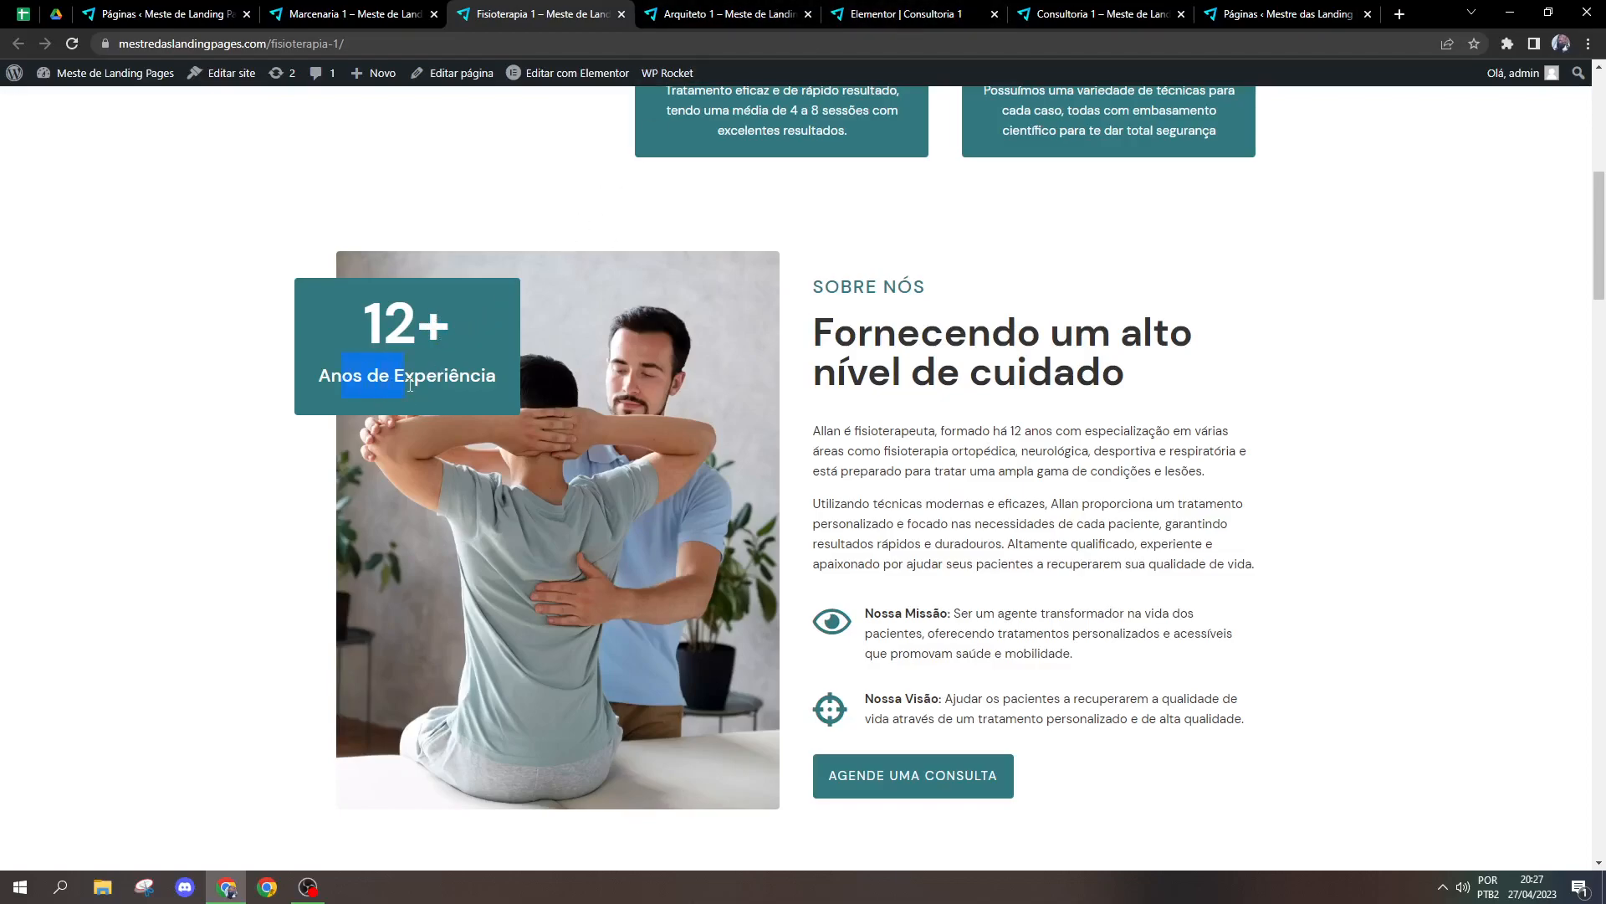
Step: Close the Arquiteto 1 page and open the Contador over the Fisioterapia 1 page's Sobre Nós image for editing in Elementor
middle_click(569, 73)
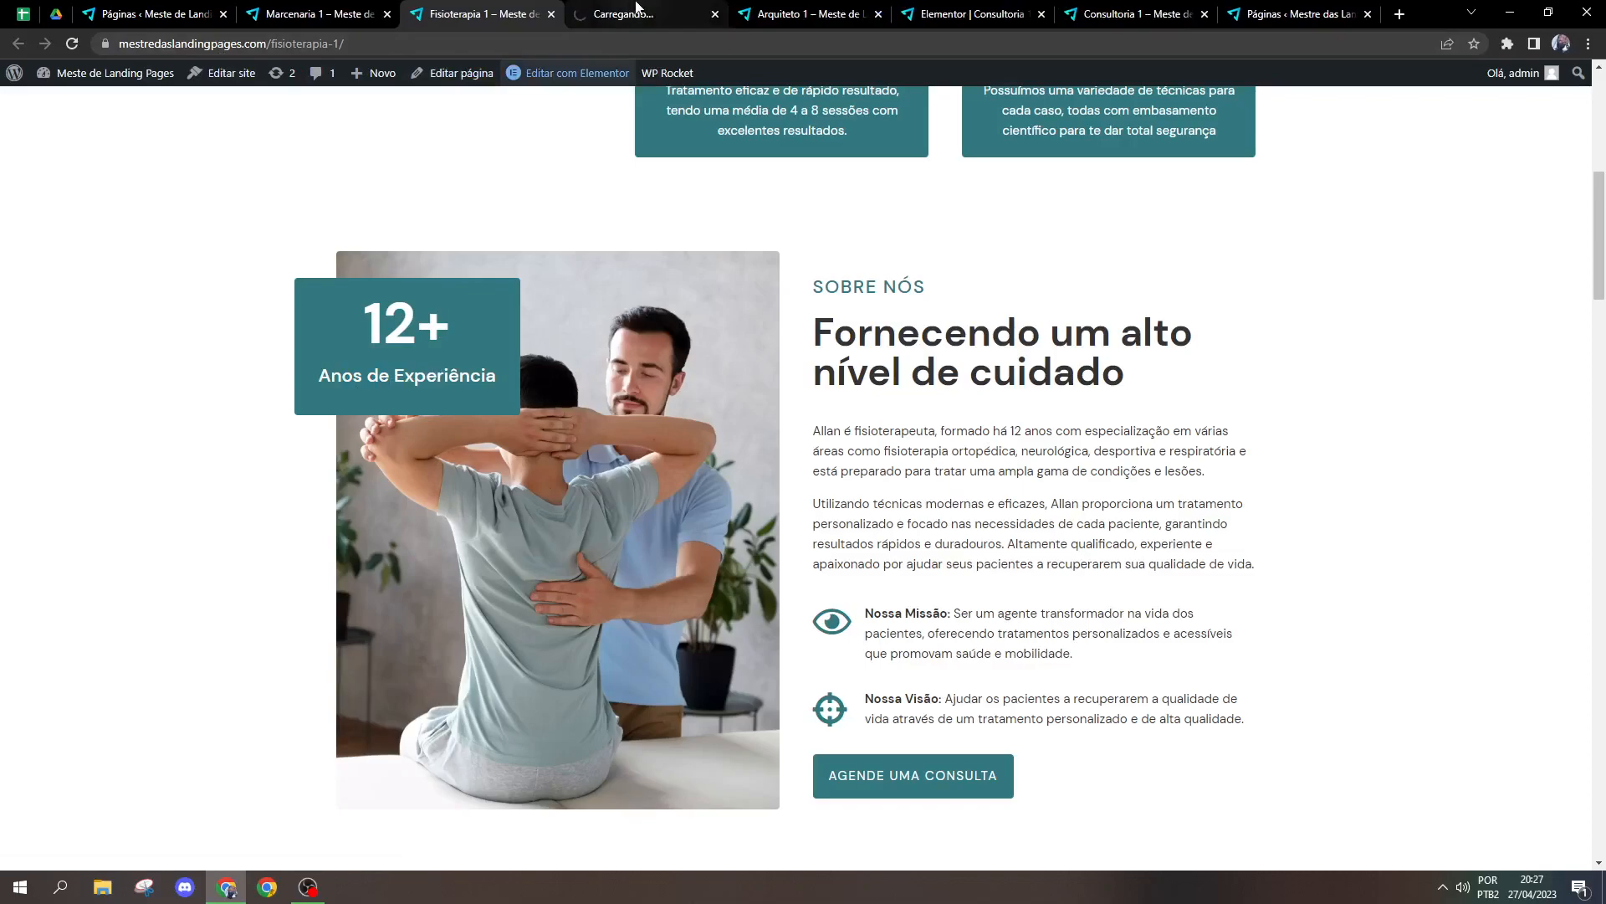
left_click(635, 11)
left_click(845, 12)
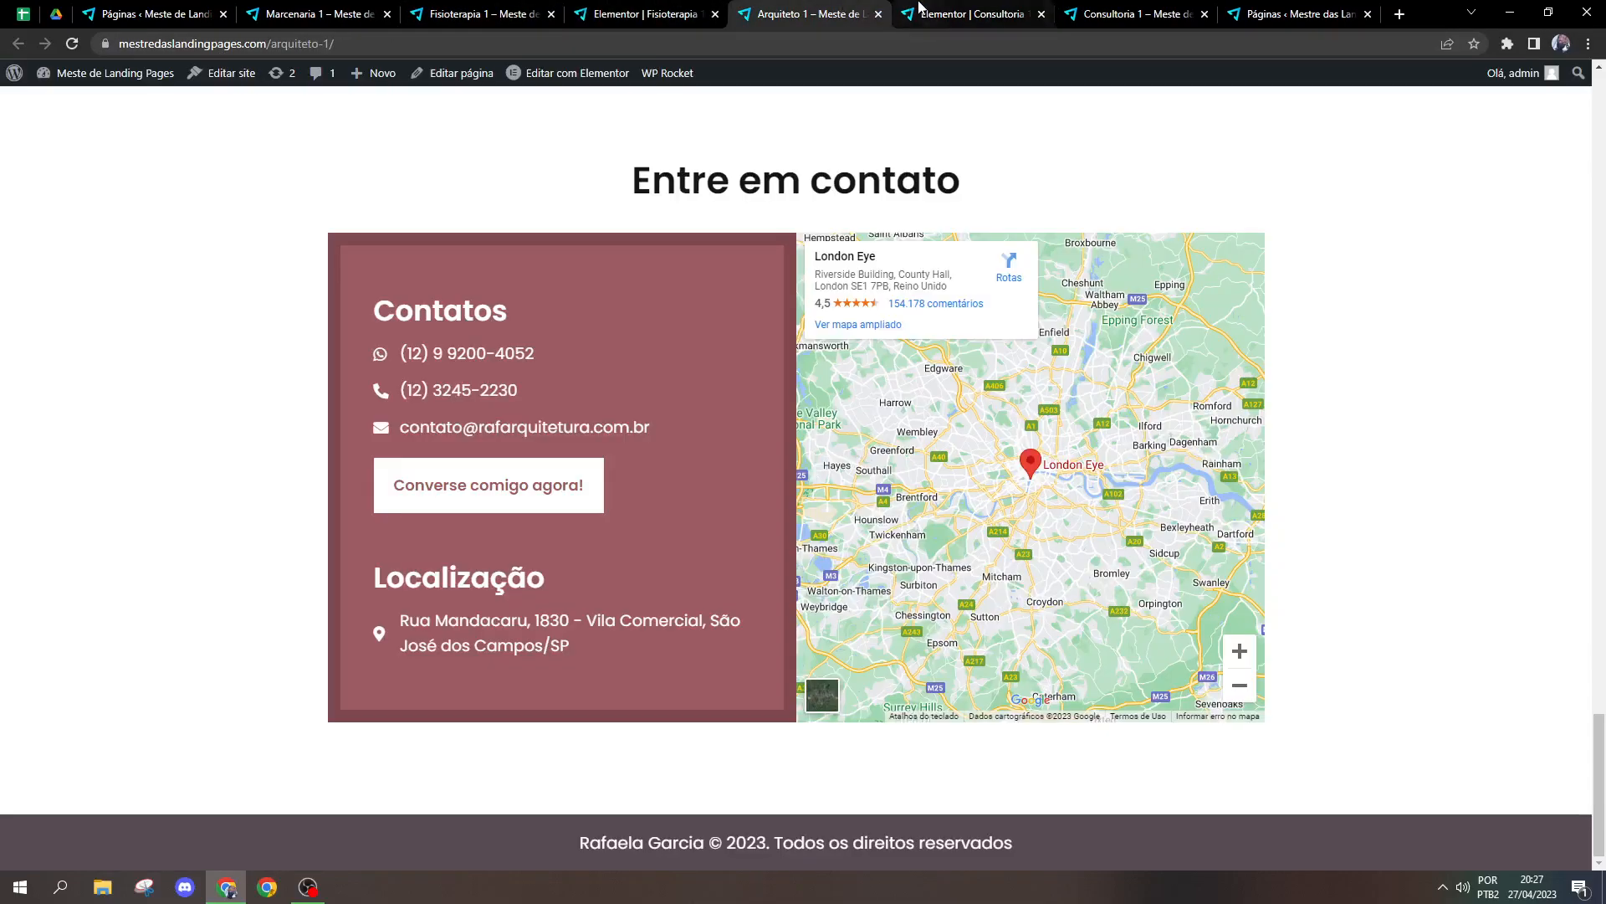
left_click(878, 13)
left_click(636, 12)
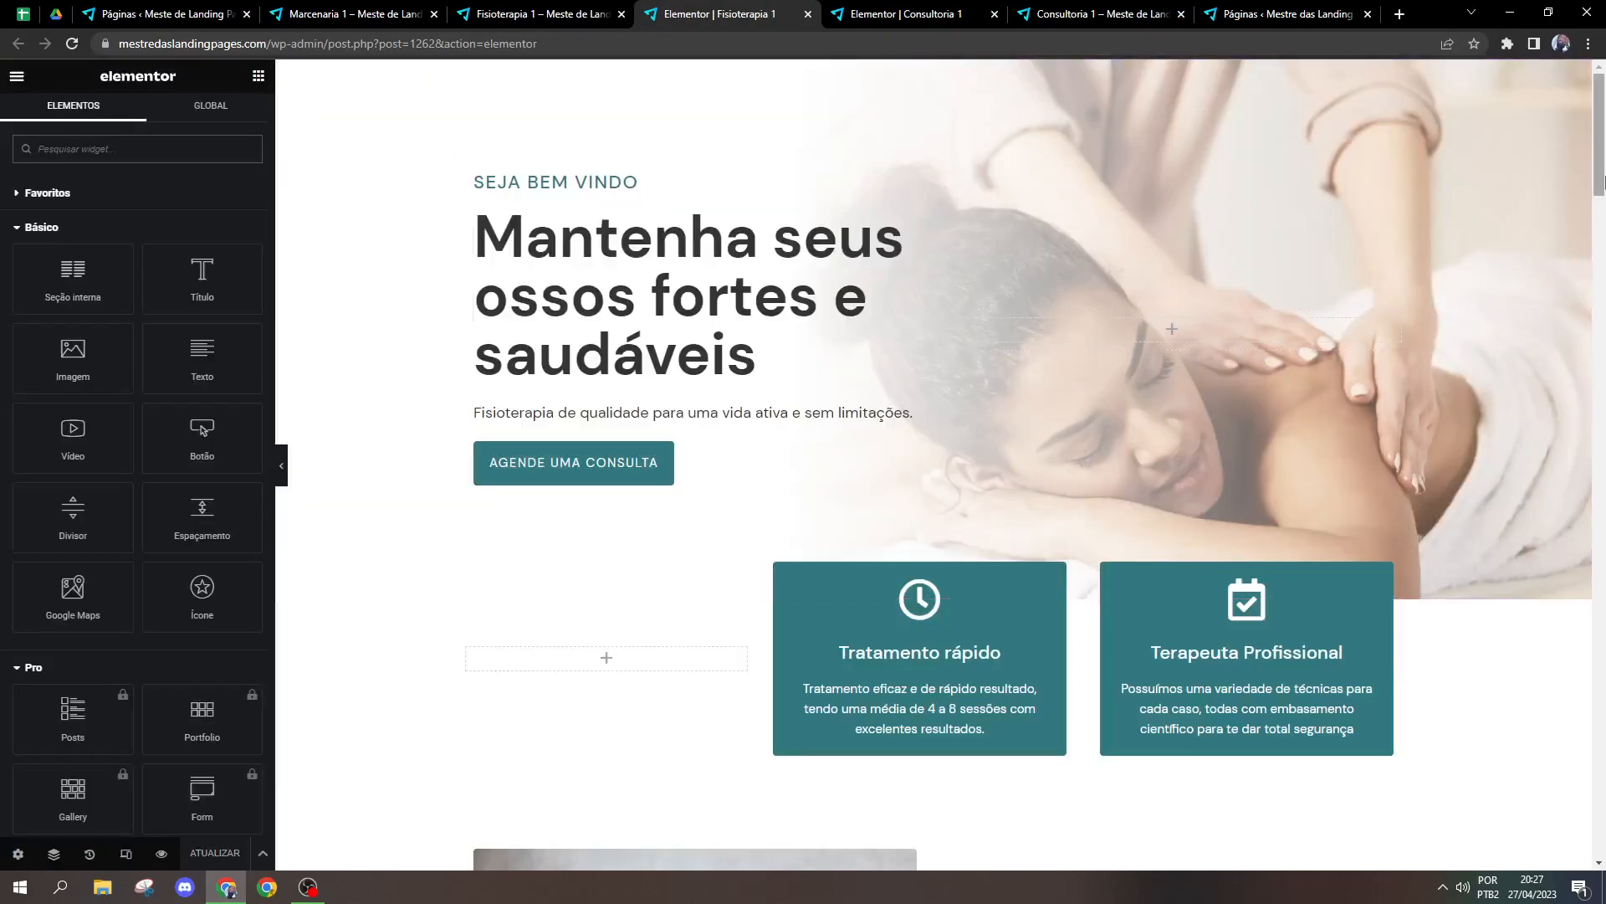
scroll(1600, 180, "down", 10)
left_click(512, 210)
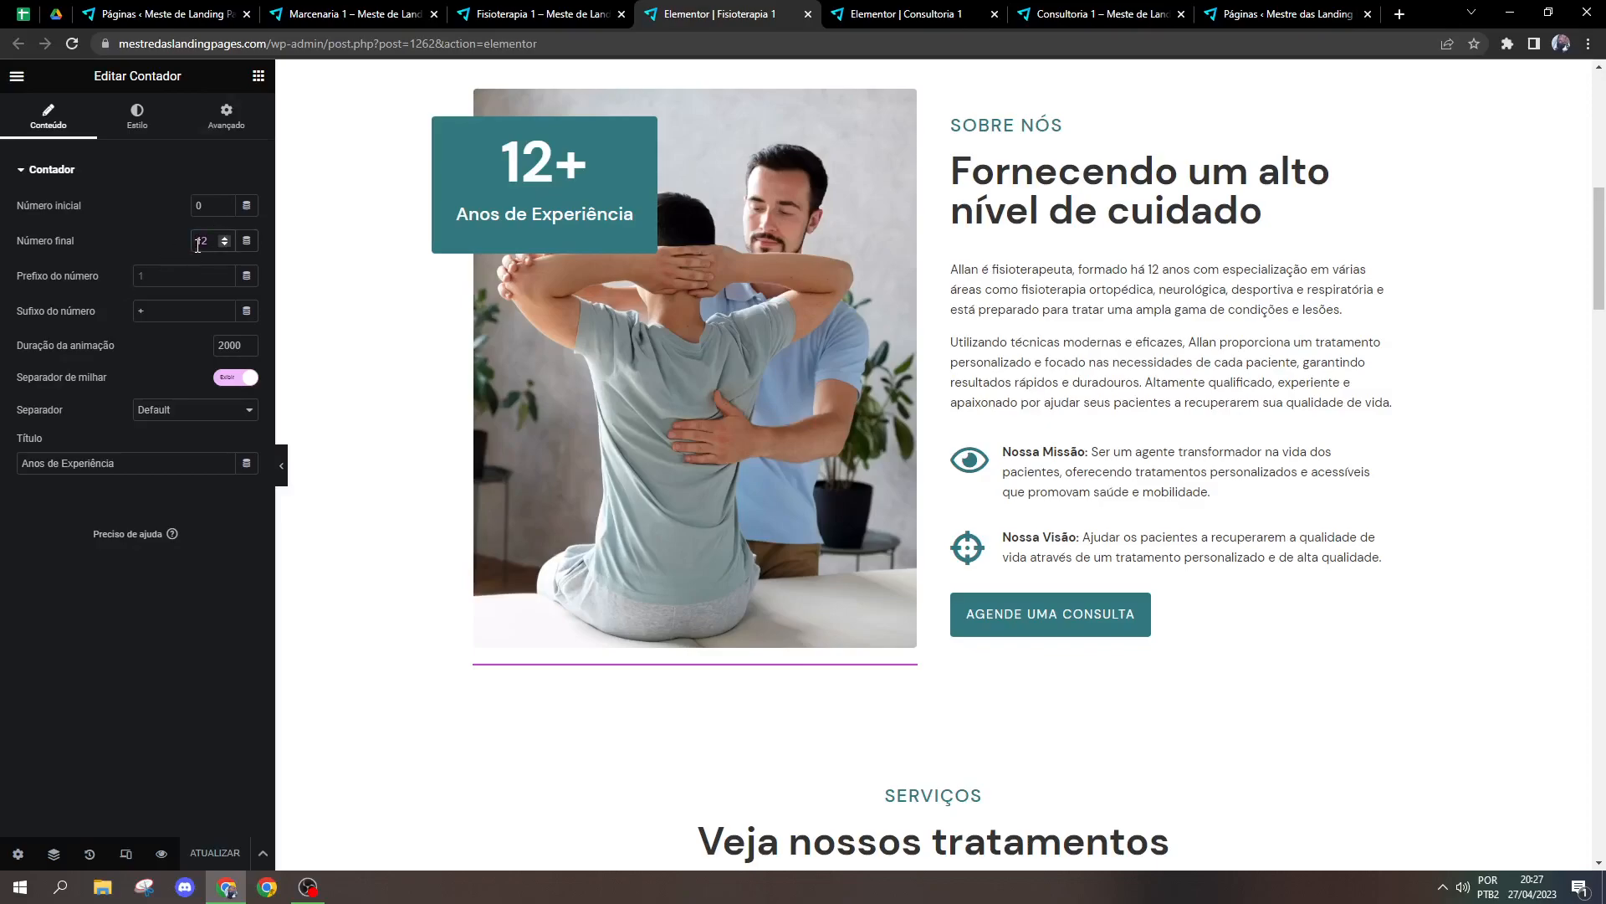
Step: Try final numbers 6 and 126 and initial number 10 on the counter, restoring them to 12 and 0
type("6")
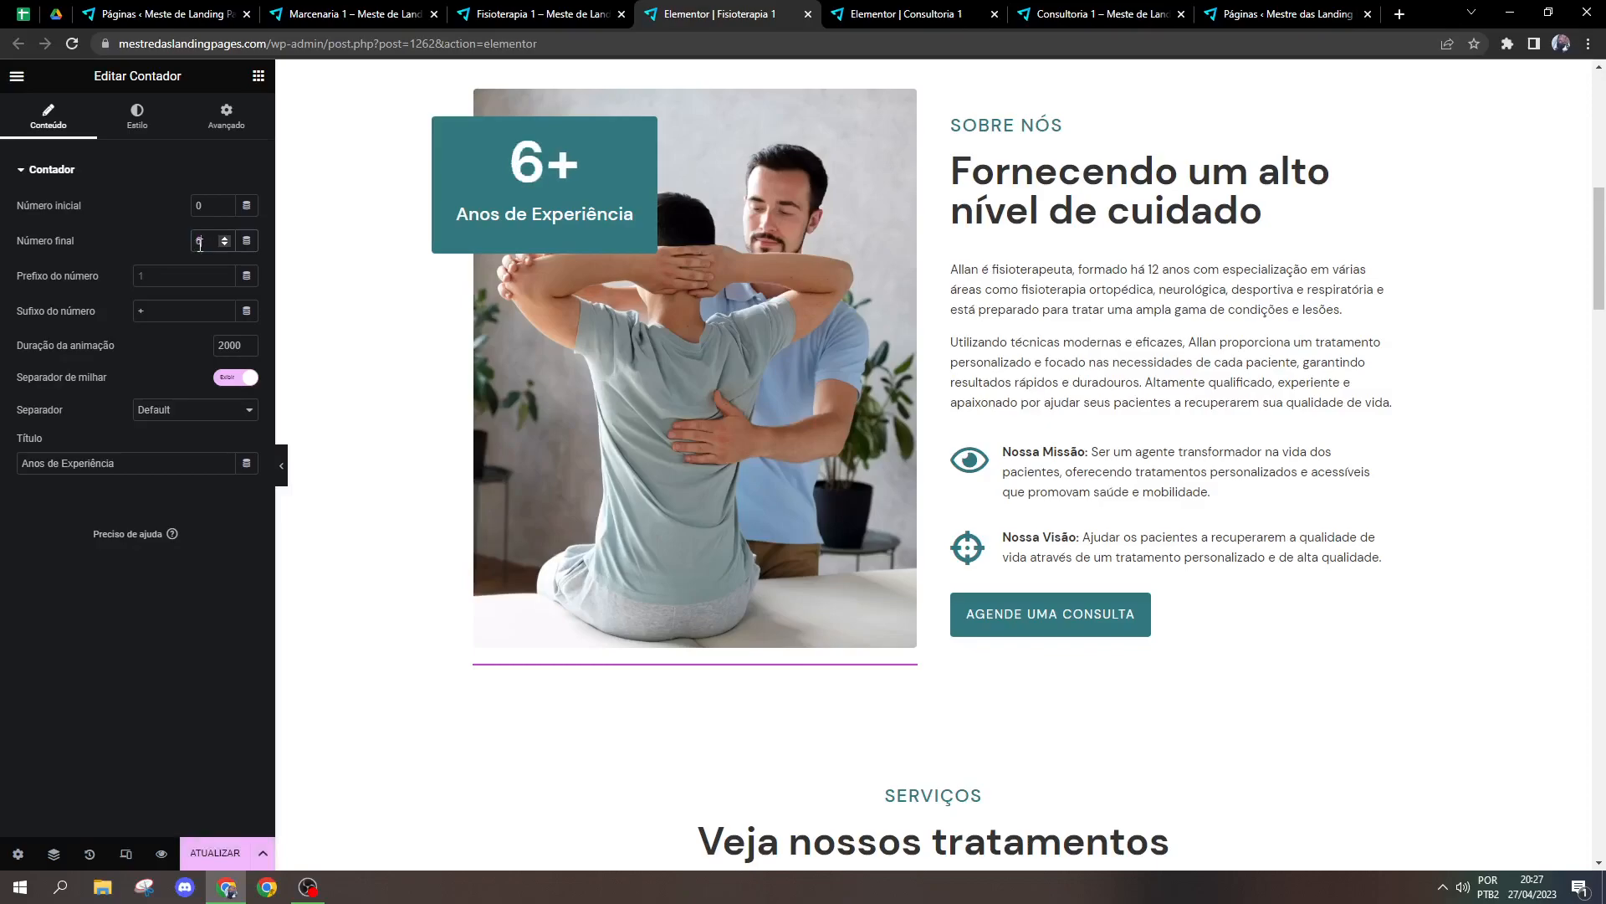
left_click(199, 243)
type("12")
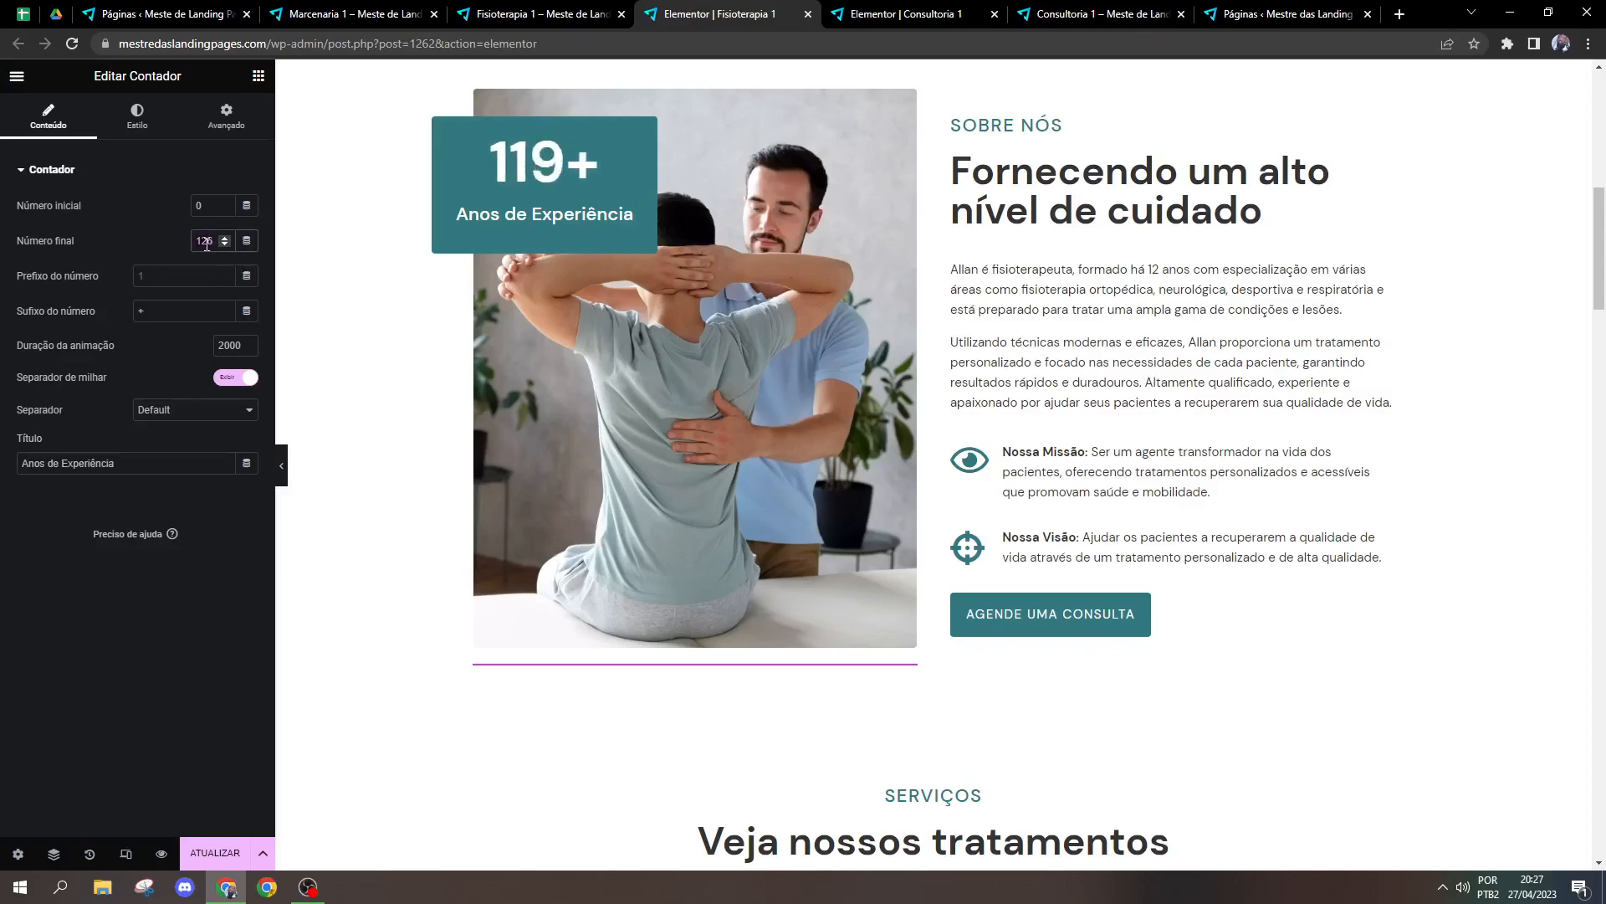
key("BackSpace")
key("BackSpace")
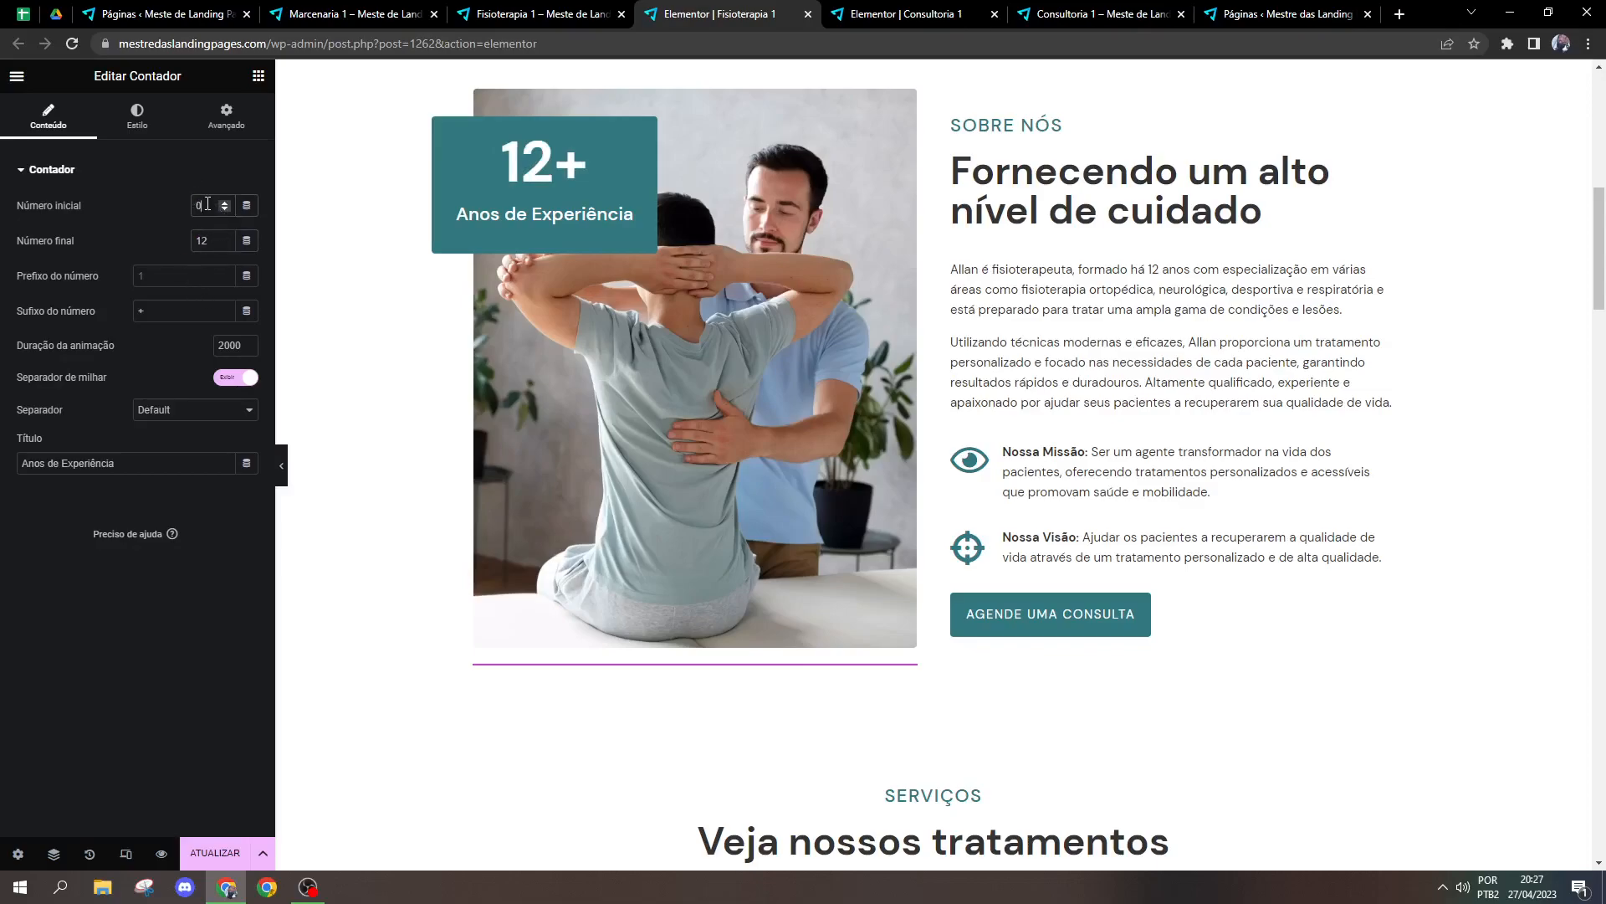
type("10")
type("0")
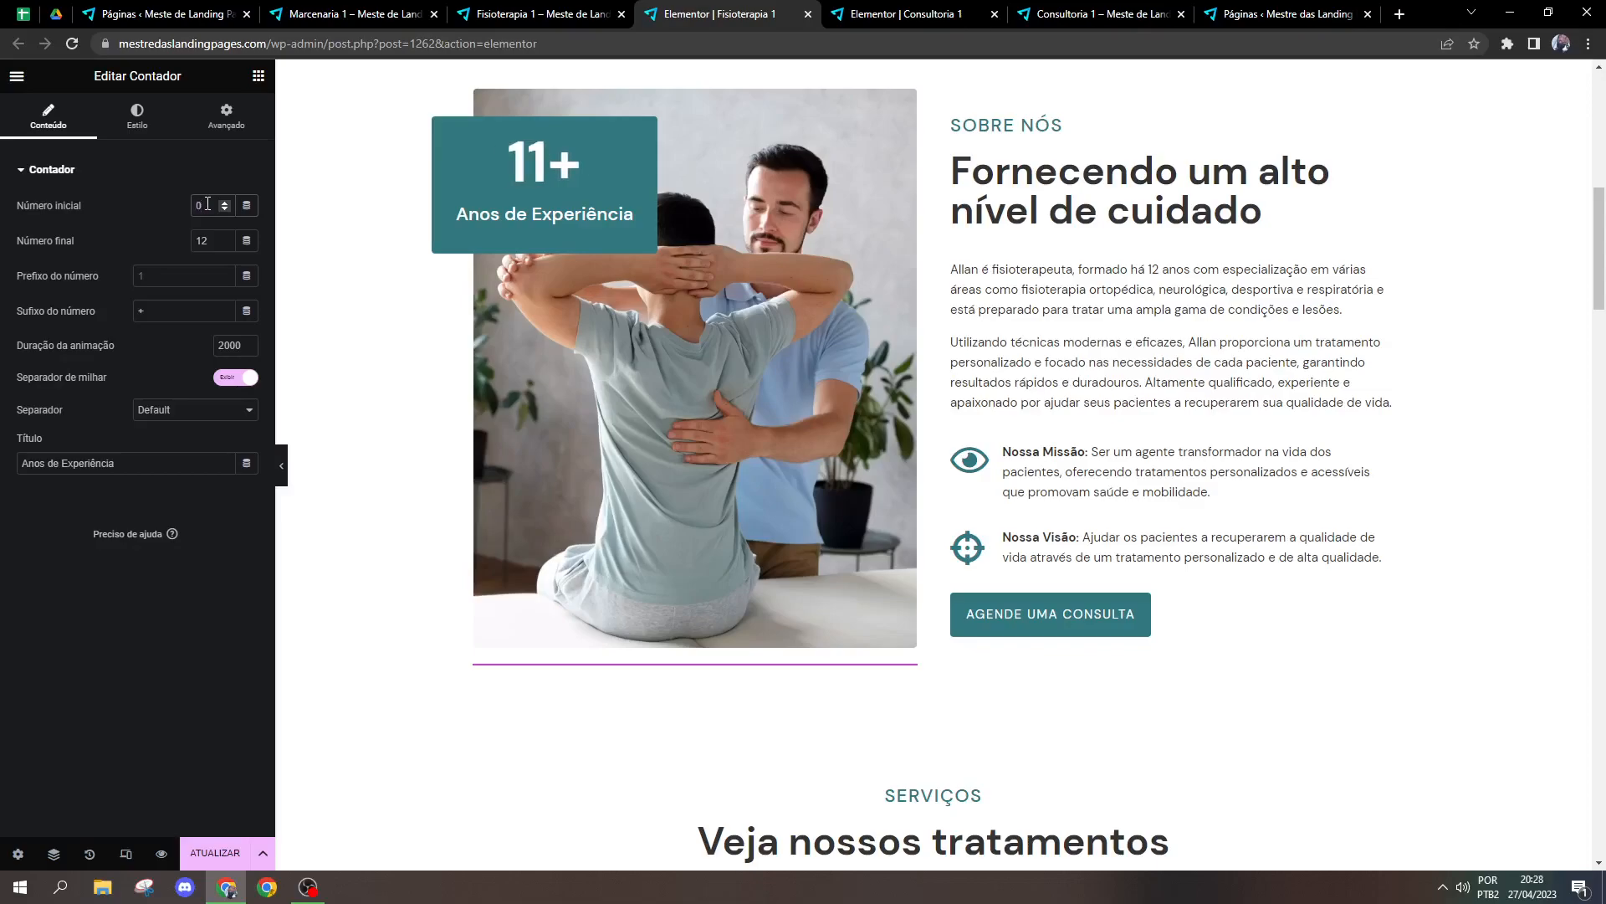
Step: Try * and + as the counter's number prefix, shifting the plus from suffix to prefix and back to suffix
left_click(163, 269)
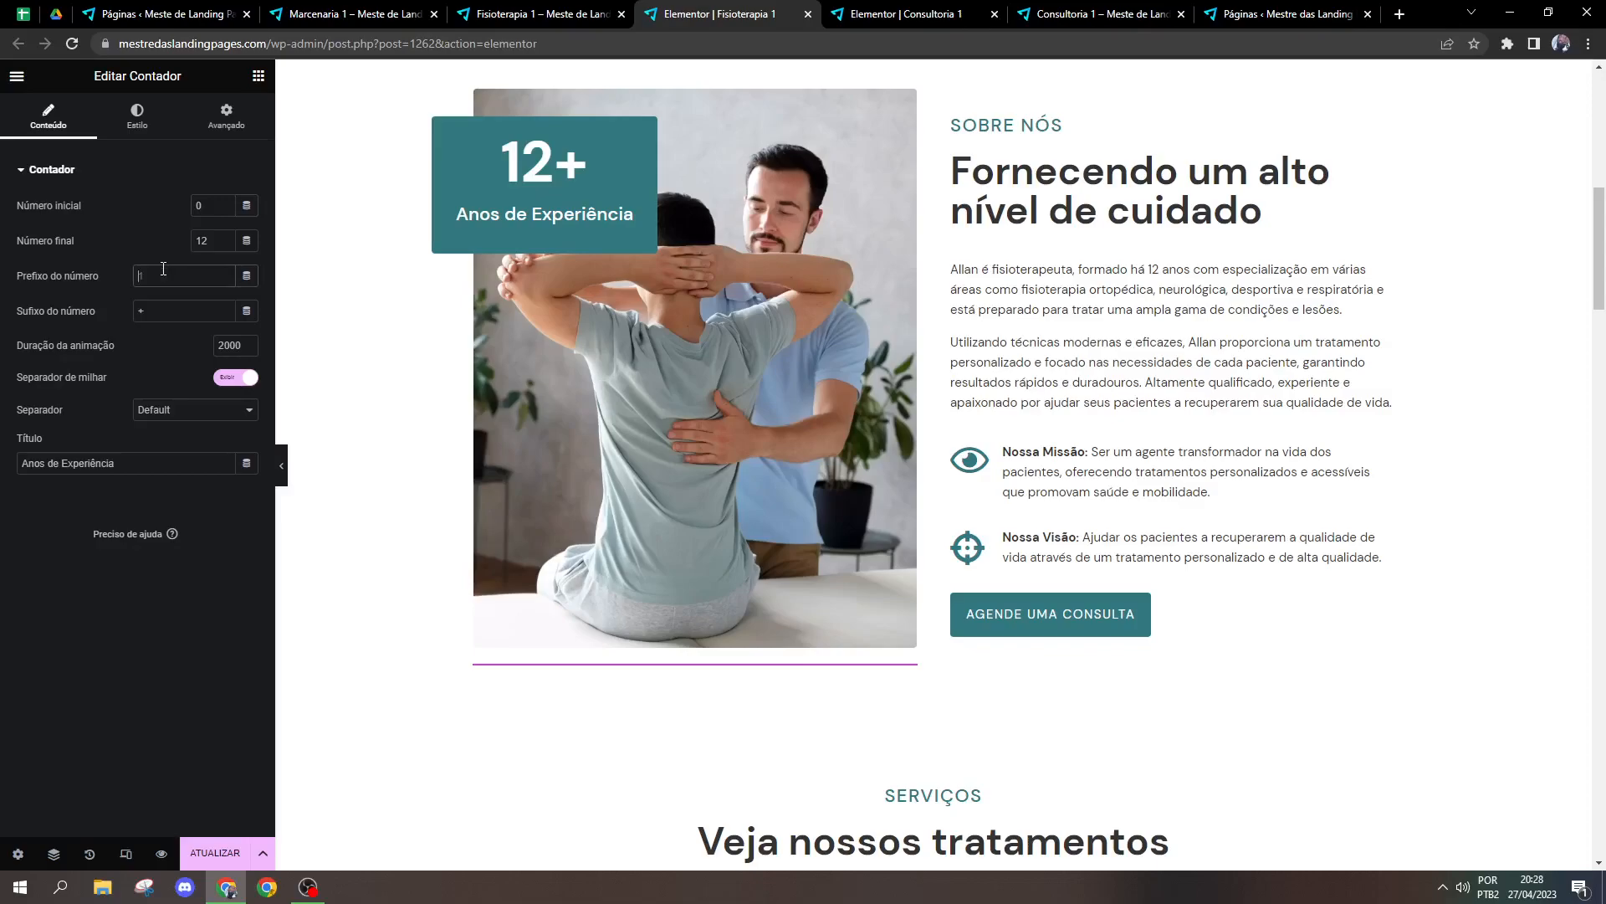
type("*")
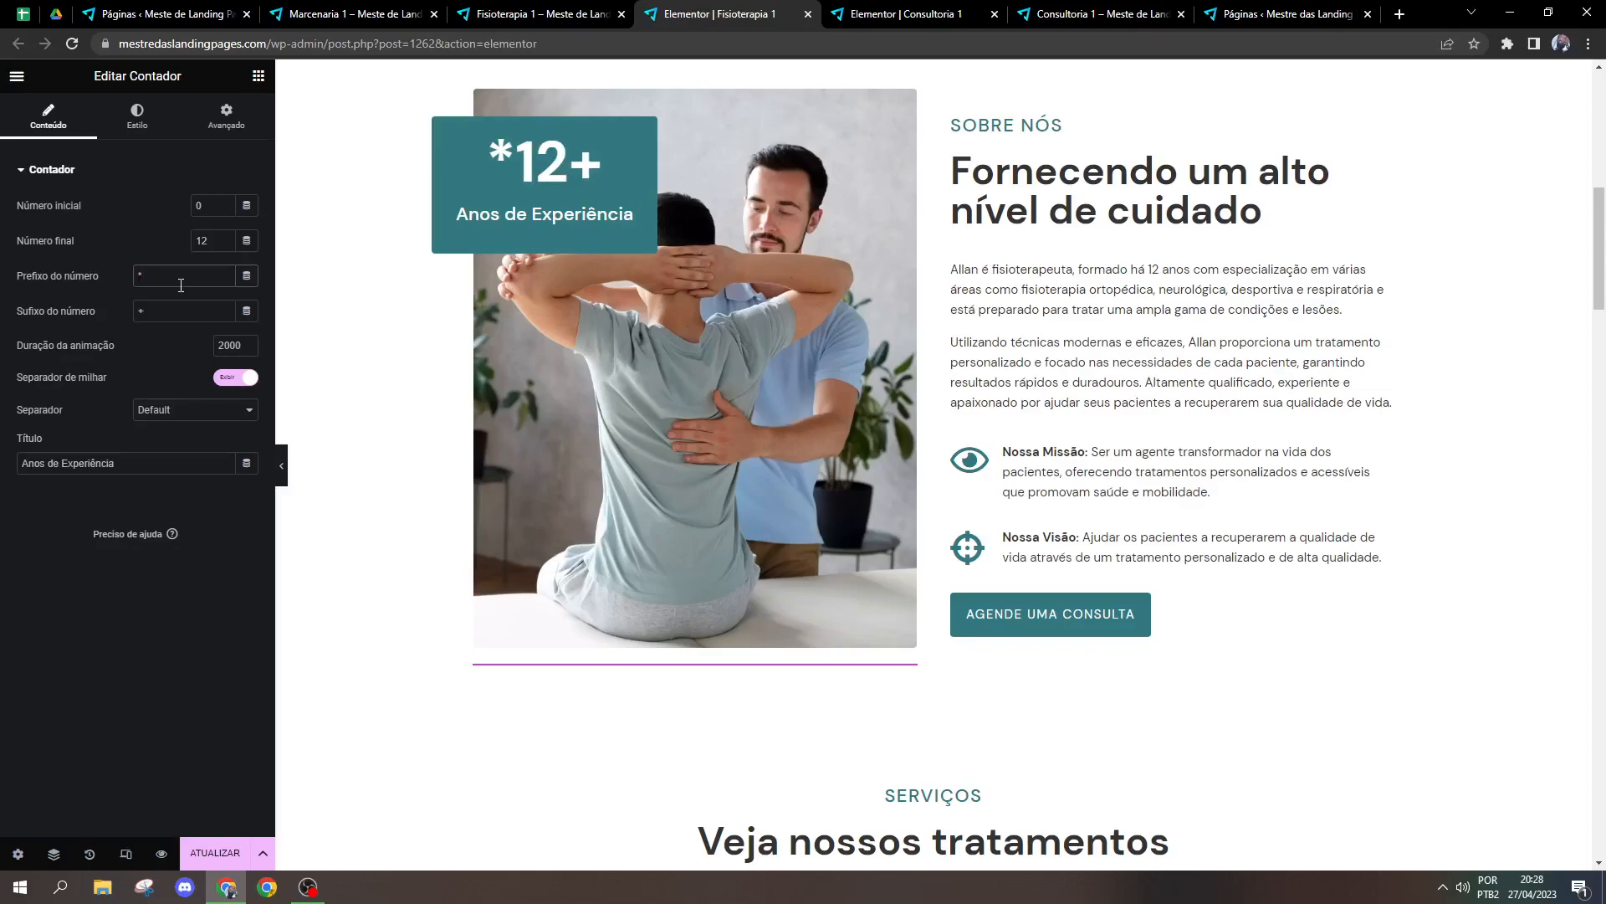
key("BackSpace")
type("+")
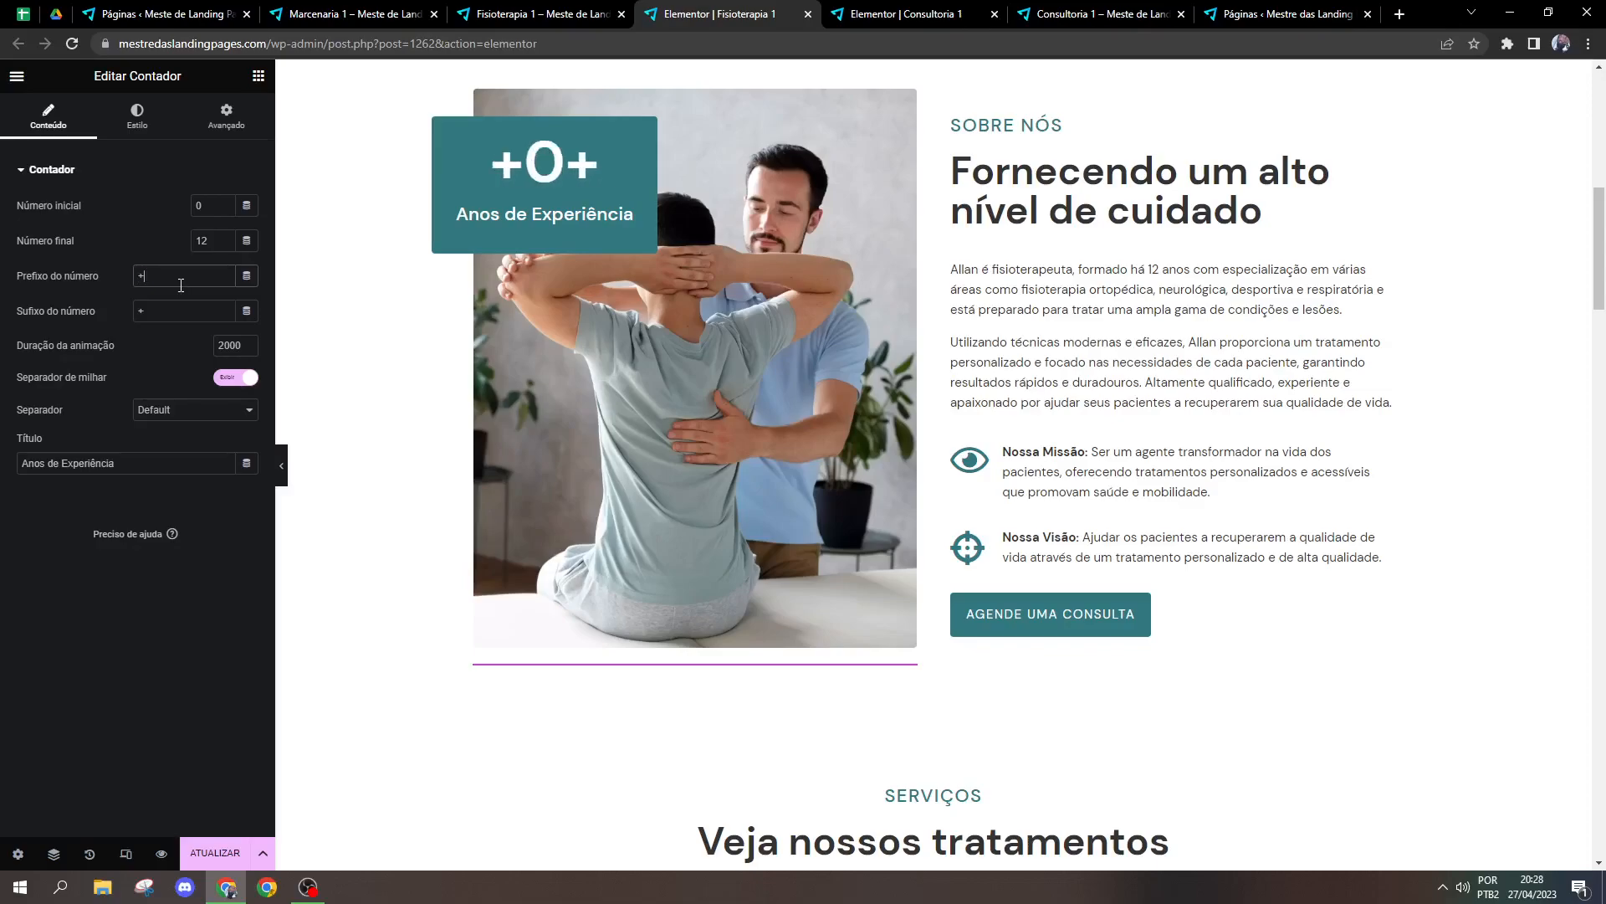
left_click(189, 316)
key("BackSpace")
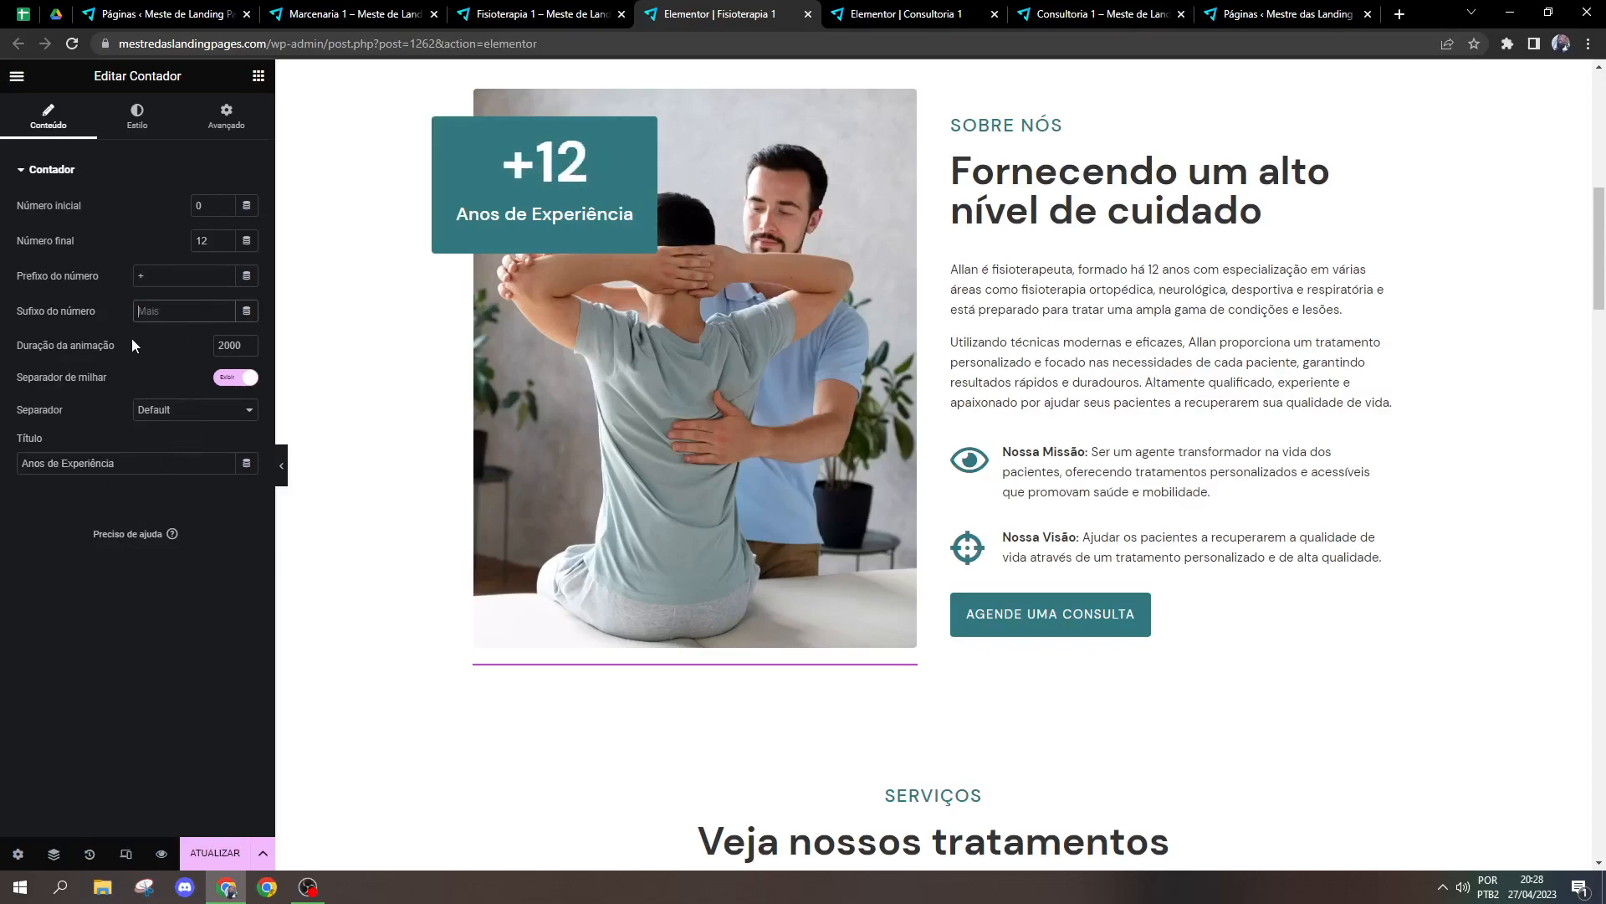
type("+")
left_click(152, 279)
key("BackSpace")
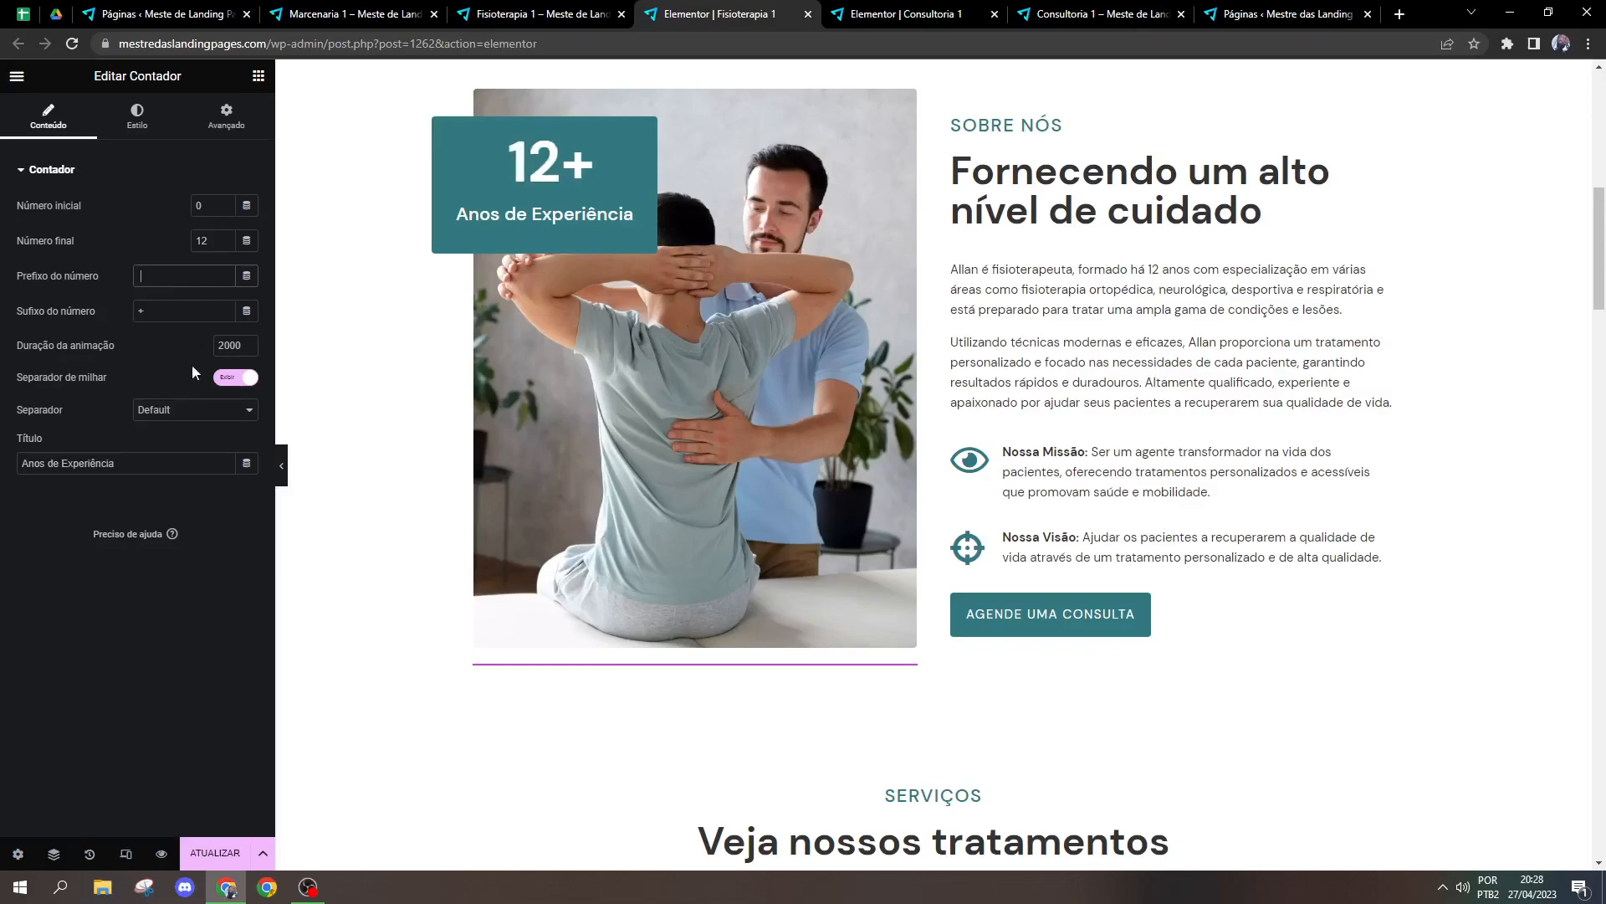
Step: Try raising the counter's animation duration to 5500 and return it to 2000
left_click(249, 343)
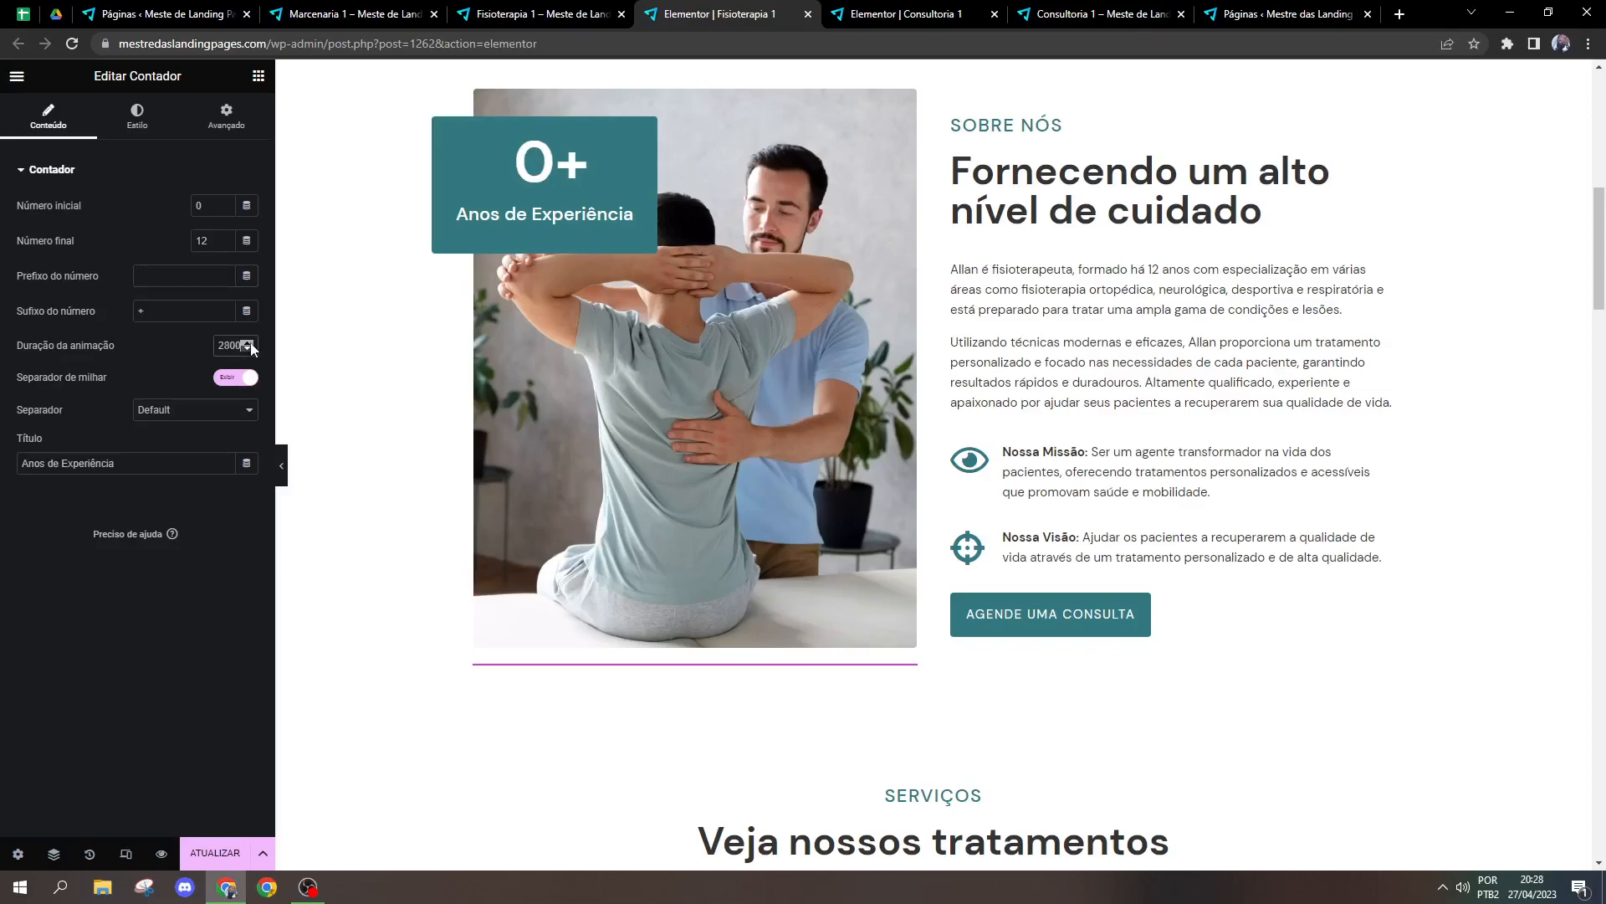
left_click(249, 342)
left_click(249, 342)
left_click(248, 342)
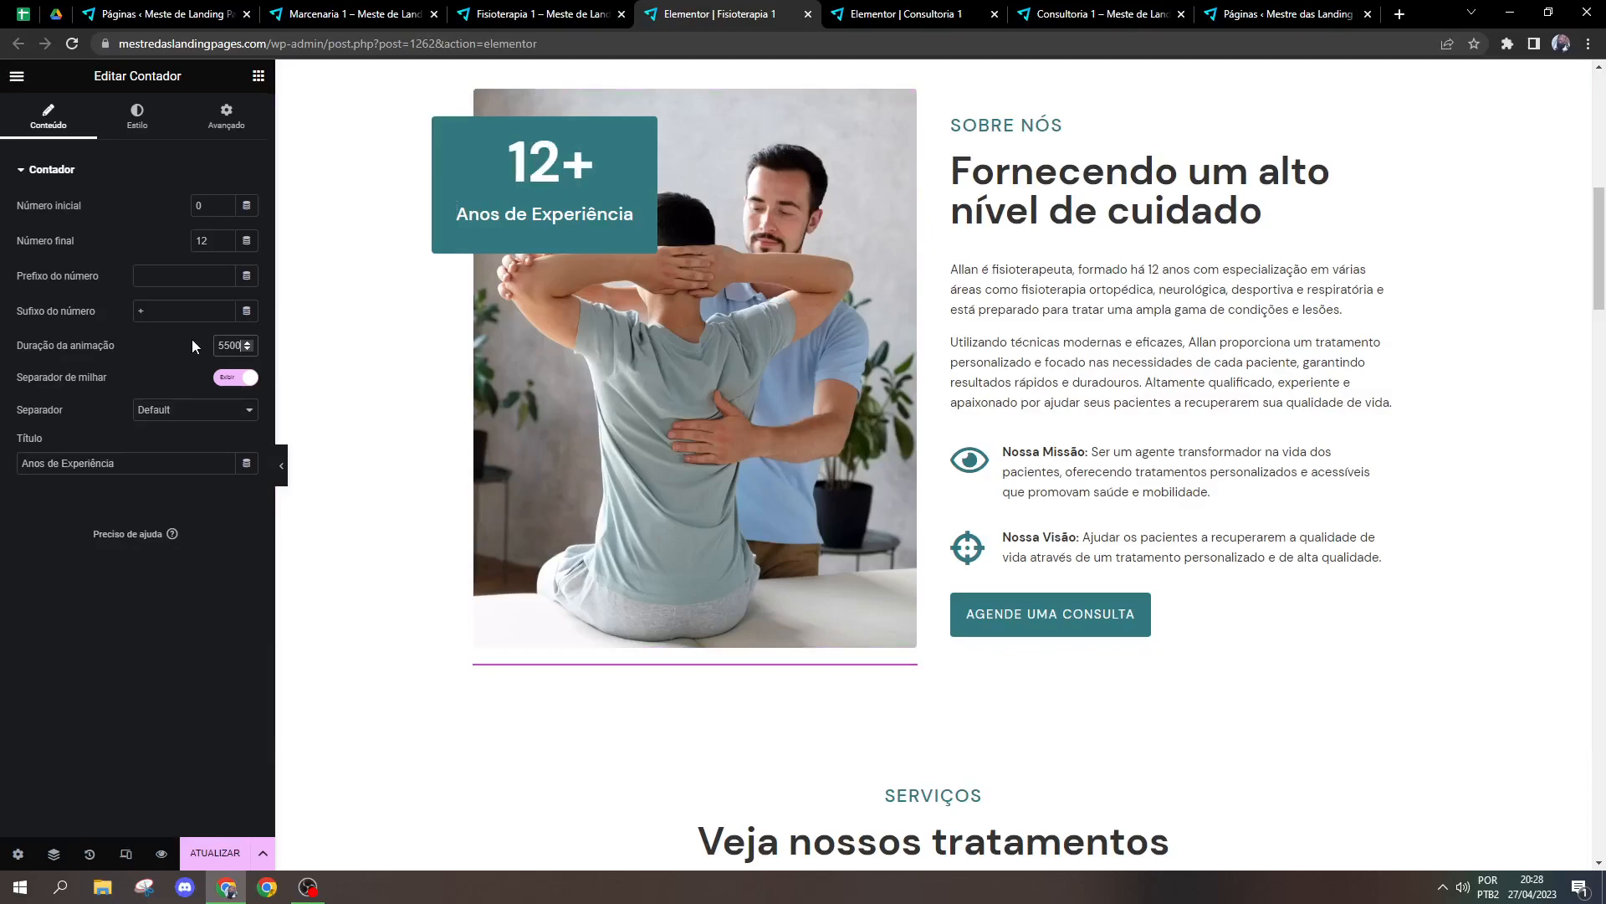
type("2000")
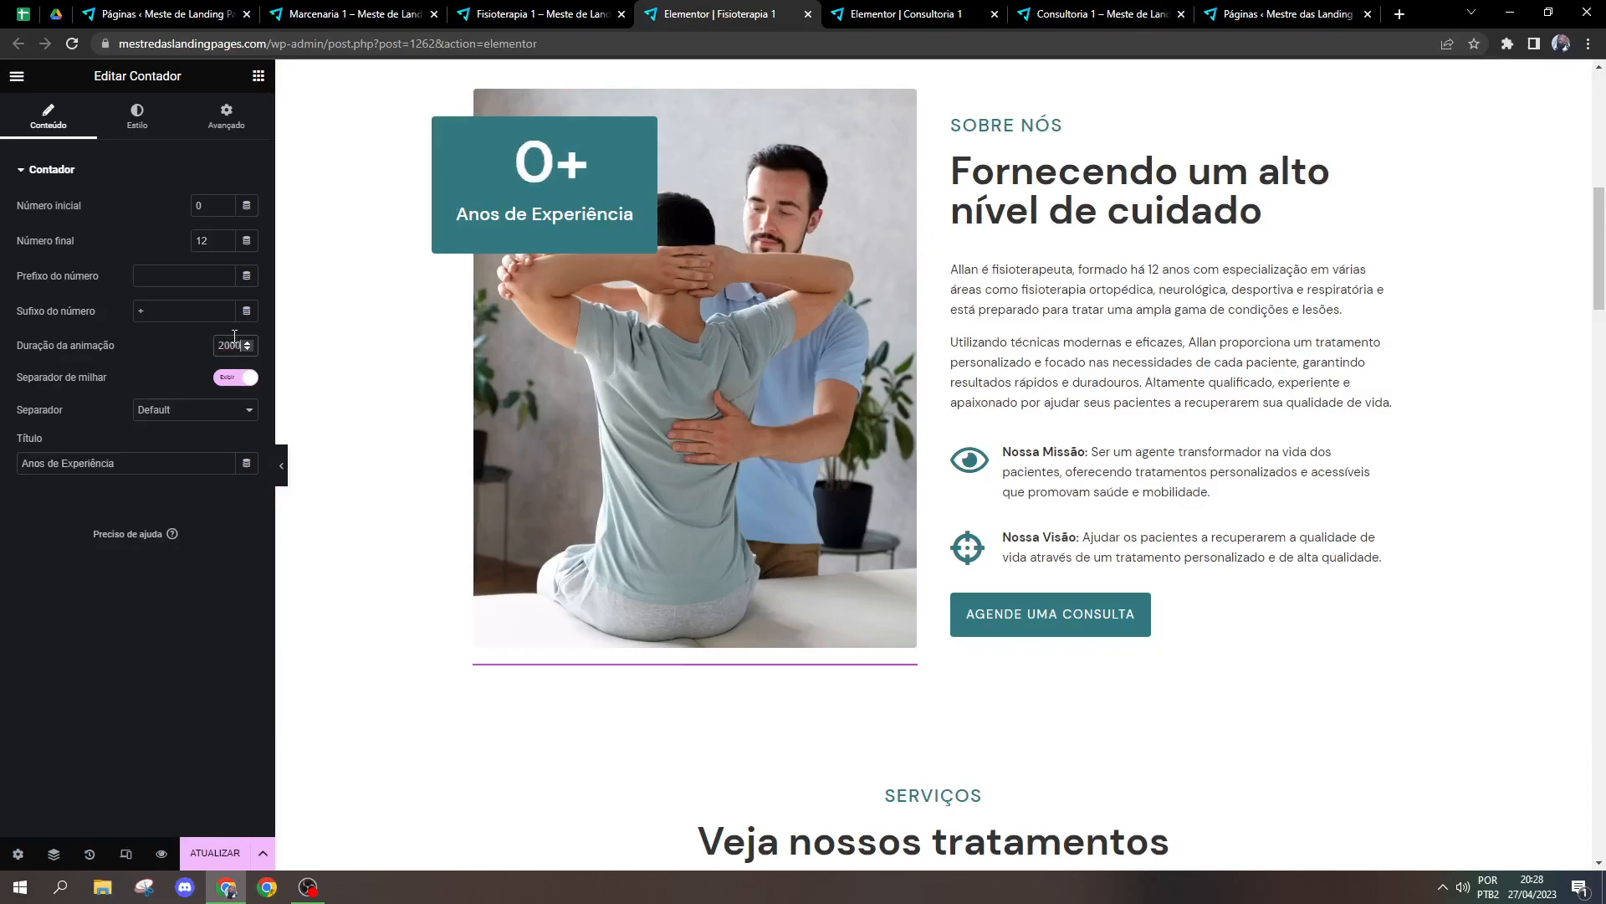
Step: Try the Space separator on the counter, return it to Default, and turn off the thousands separator
left_click(228, 385)
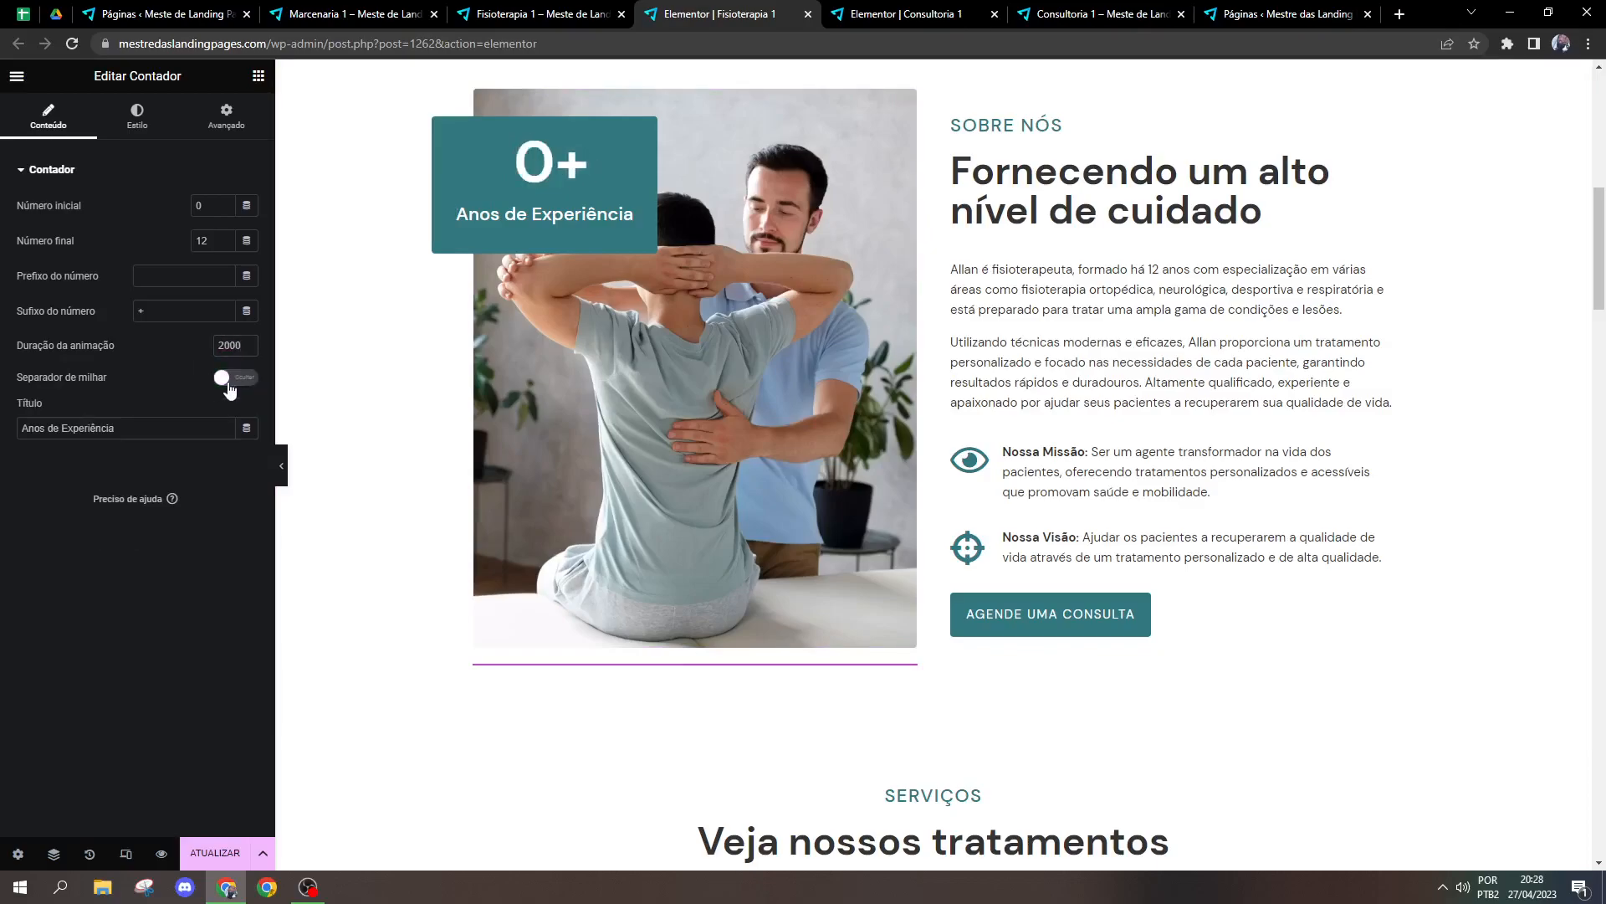
left_click(227, 388)
left_click(218, 388)
left_click(220, 385)
left_click(176, 410)
left_click(168, 452)
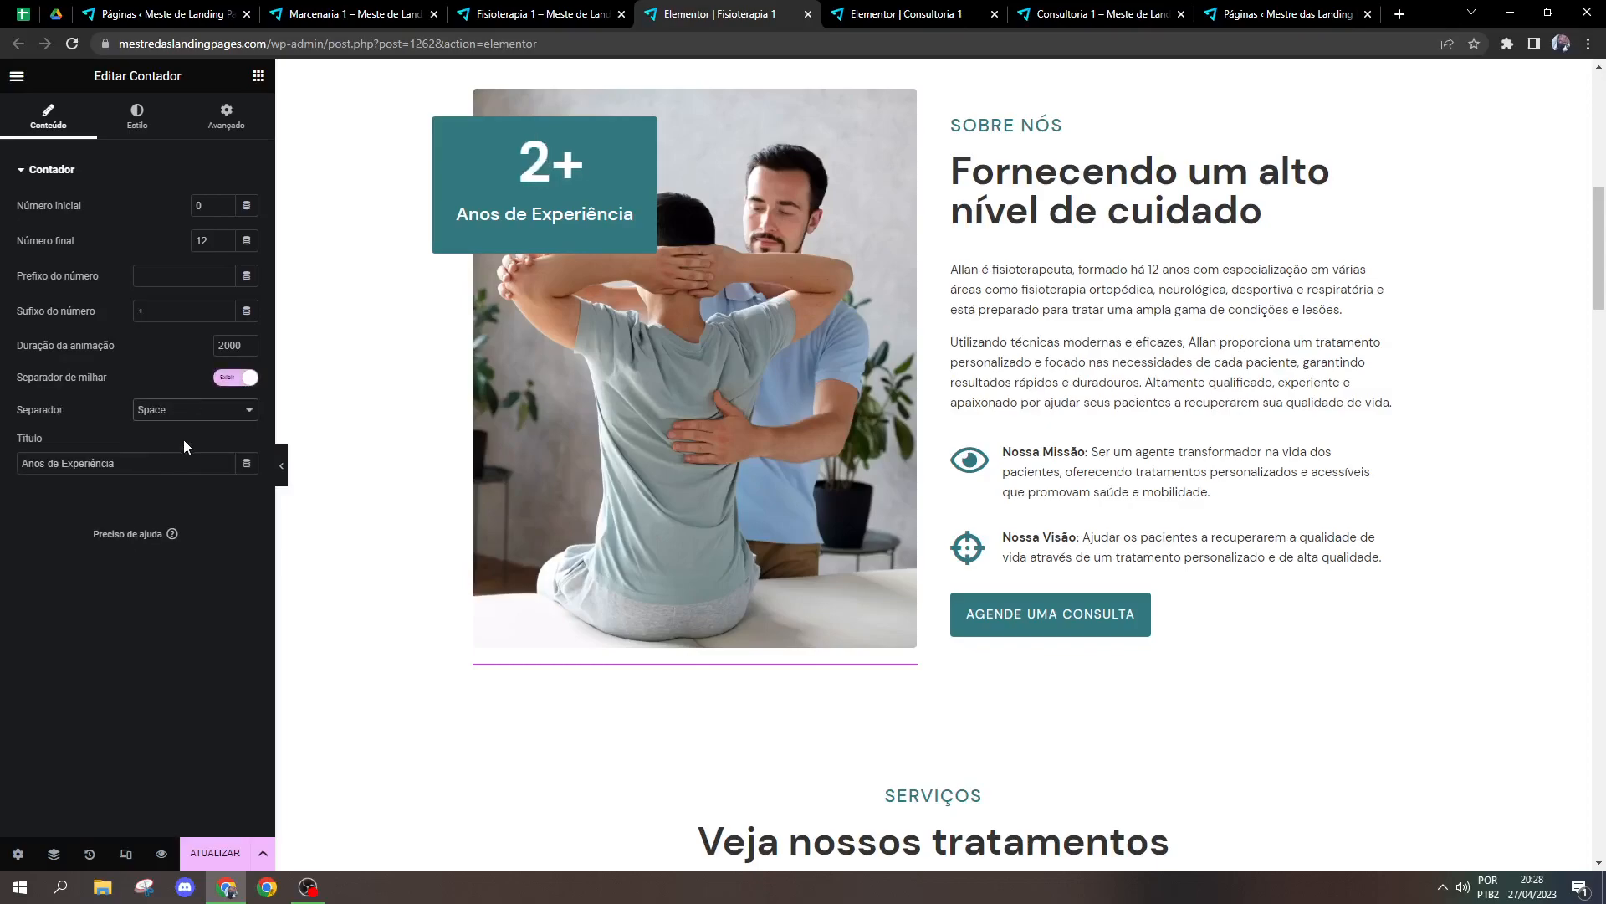
left_click(192, 411)
left_click(155, 427)
left_click(234, 380)
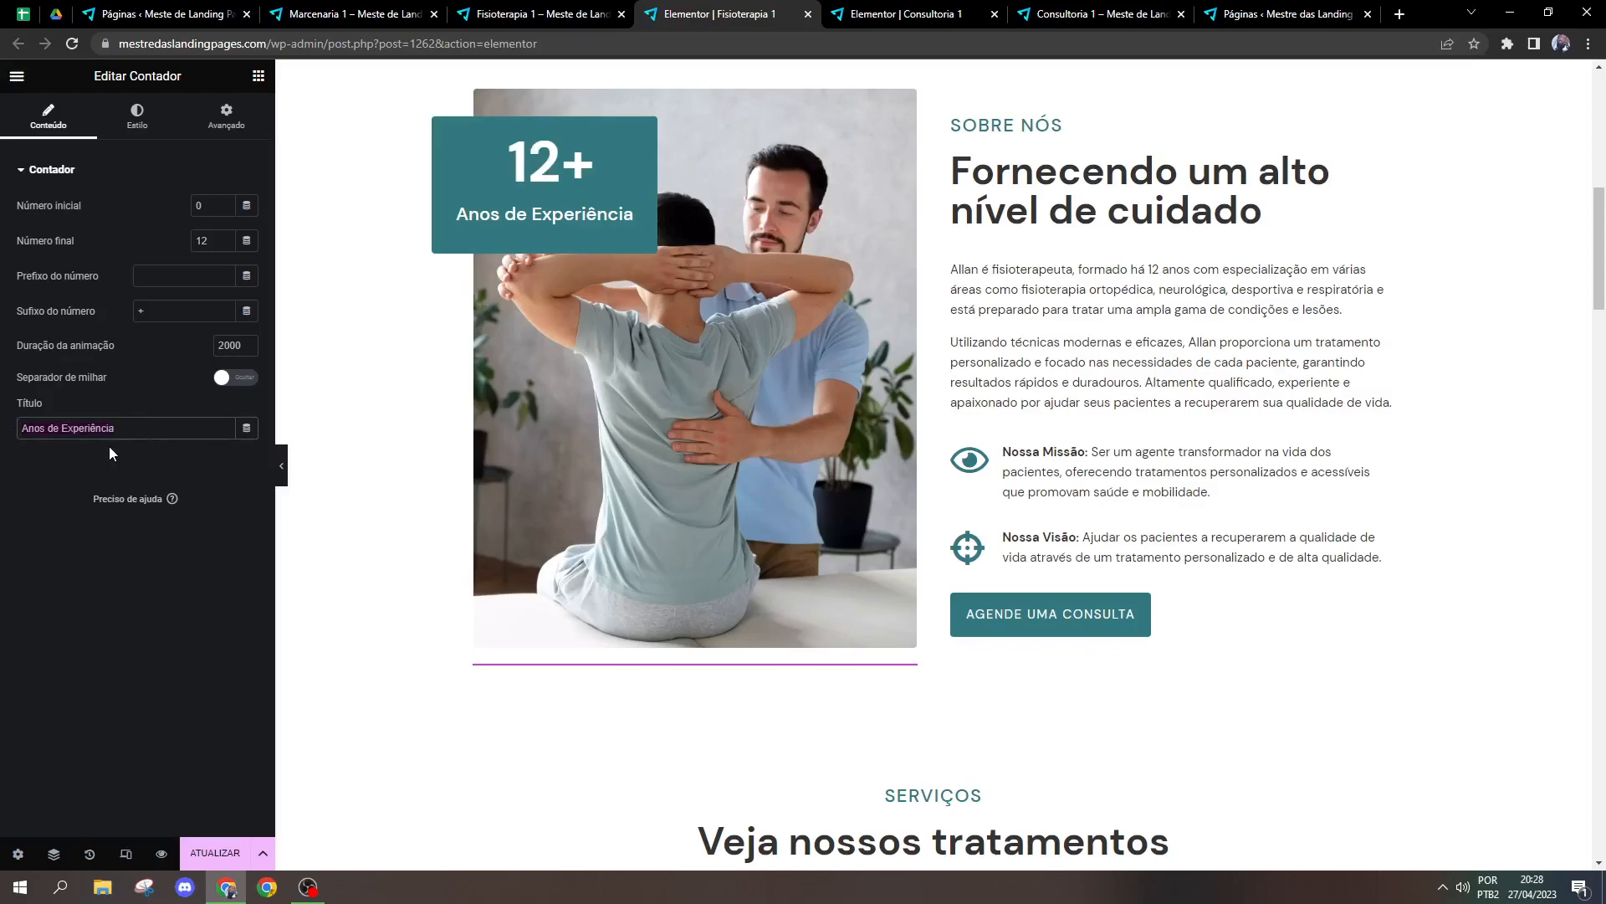
Step: Try Unidades as the counter's title and restore Anos de Experiência
left_click(145, 429)
key("BackSpace")
key("BackSpace")
key("BackSpace")
key("BackSpace")
key("BackSpace")
key("BackSpace")
key("BackSpace")
key("BackSpace")
key("BackSpace")
key("BackSpace")
key("BackSpace")
key("BackSpace")
key("BackSpace")
key("BackSpace")
key("BackSpace")
key("BackSpace")
key("BackSpace")
key("BackSpace")
key("BackSpace")
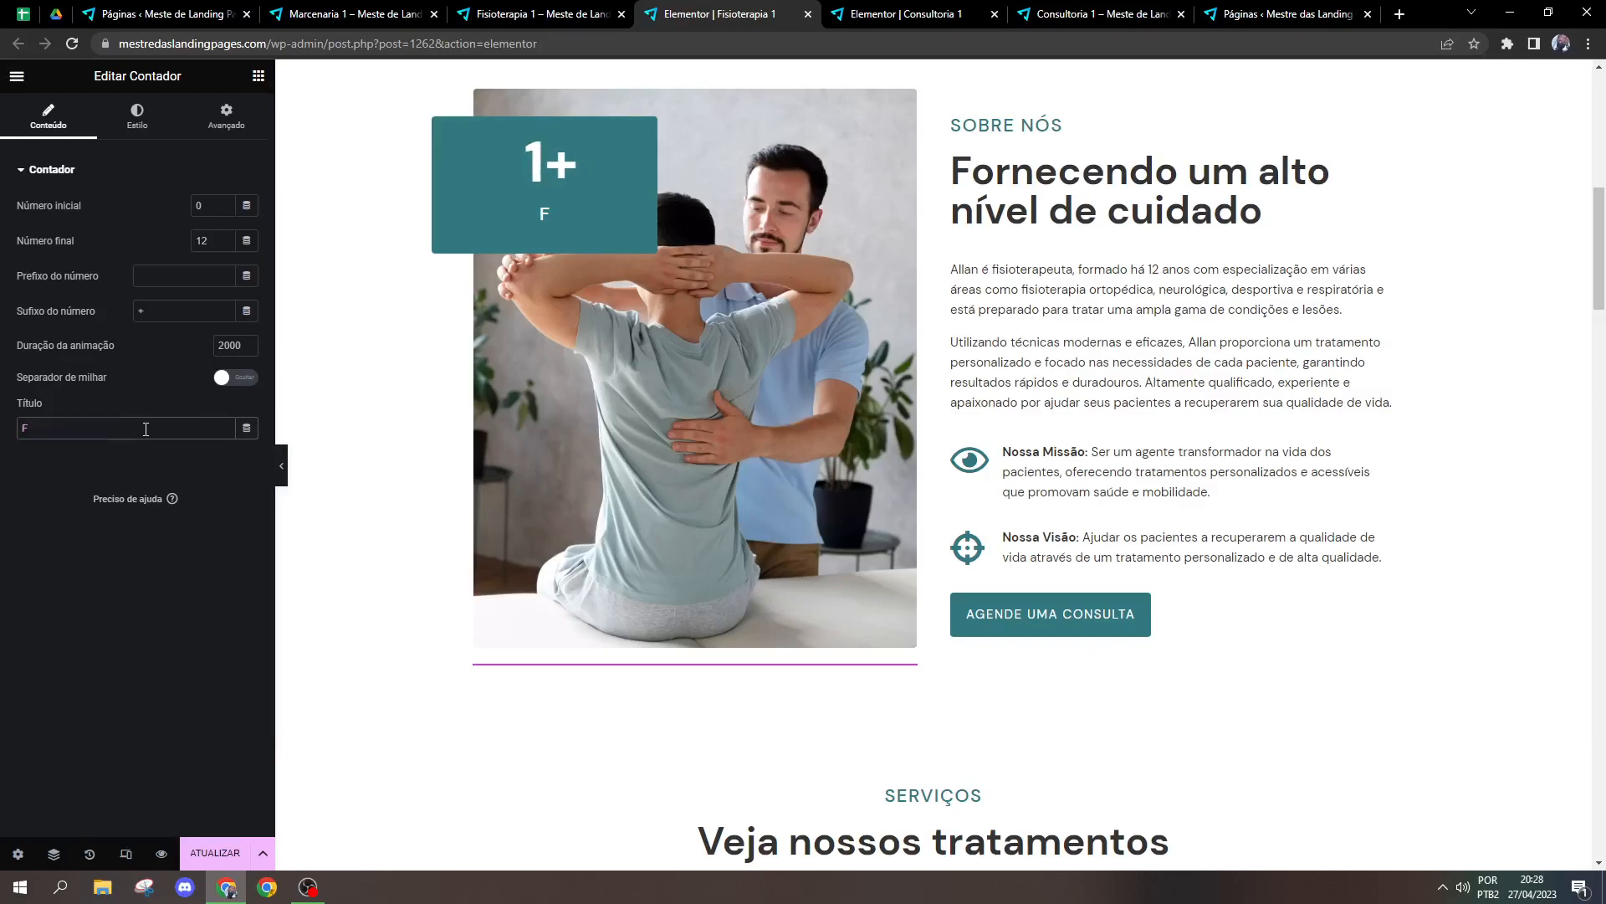
type("Unidades")
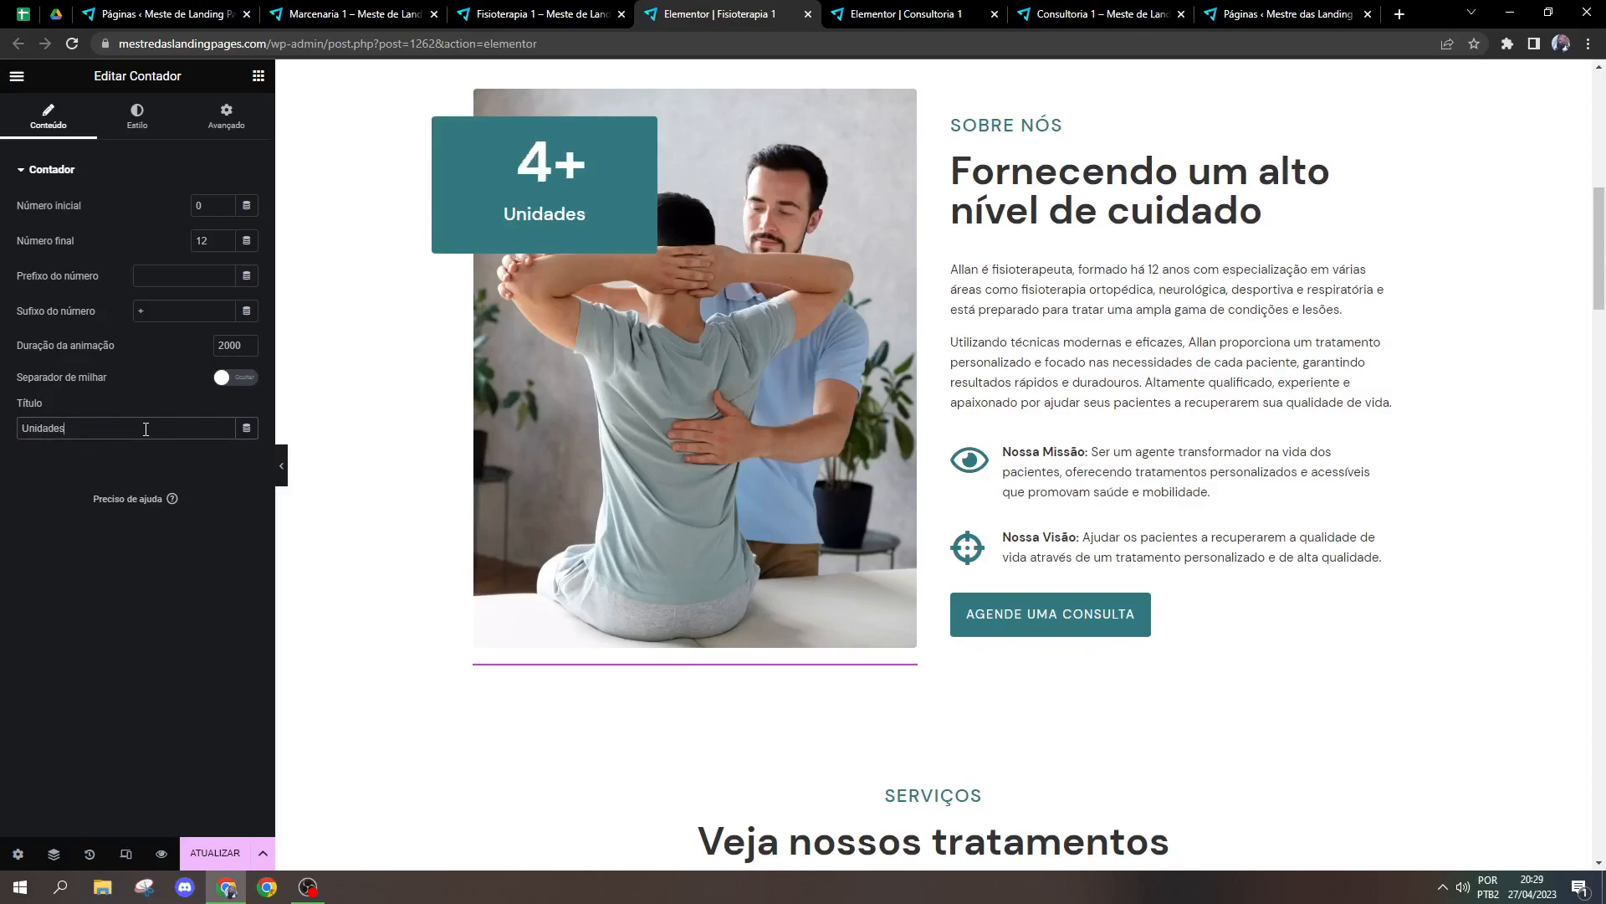
key("BackSpace")
key("BackSpace")
key("BackSpace")
key("BackSpace")
key("BackSpace")
key("BackSpace")
key("BackSpace")
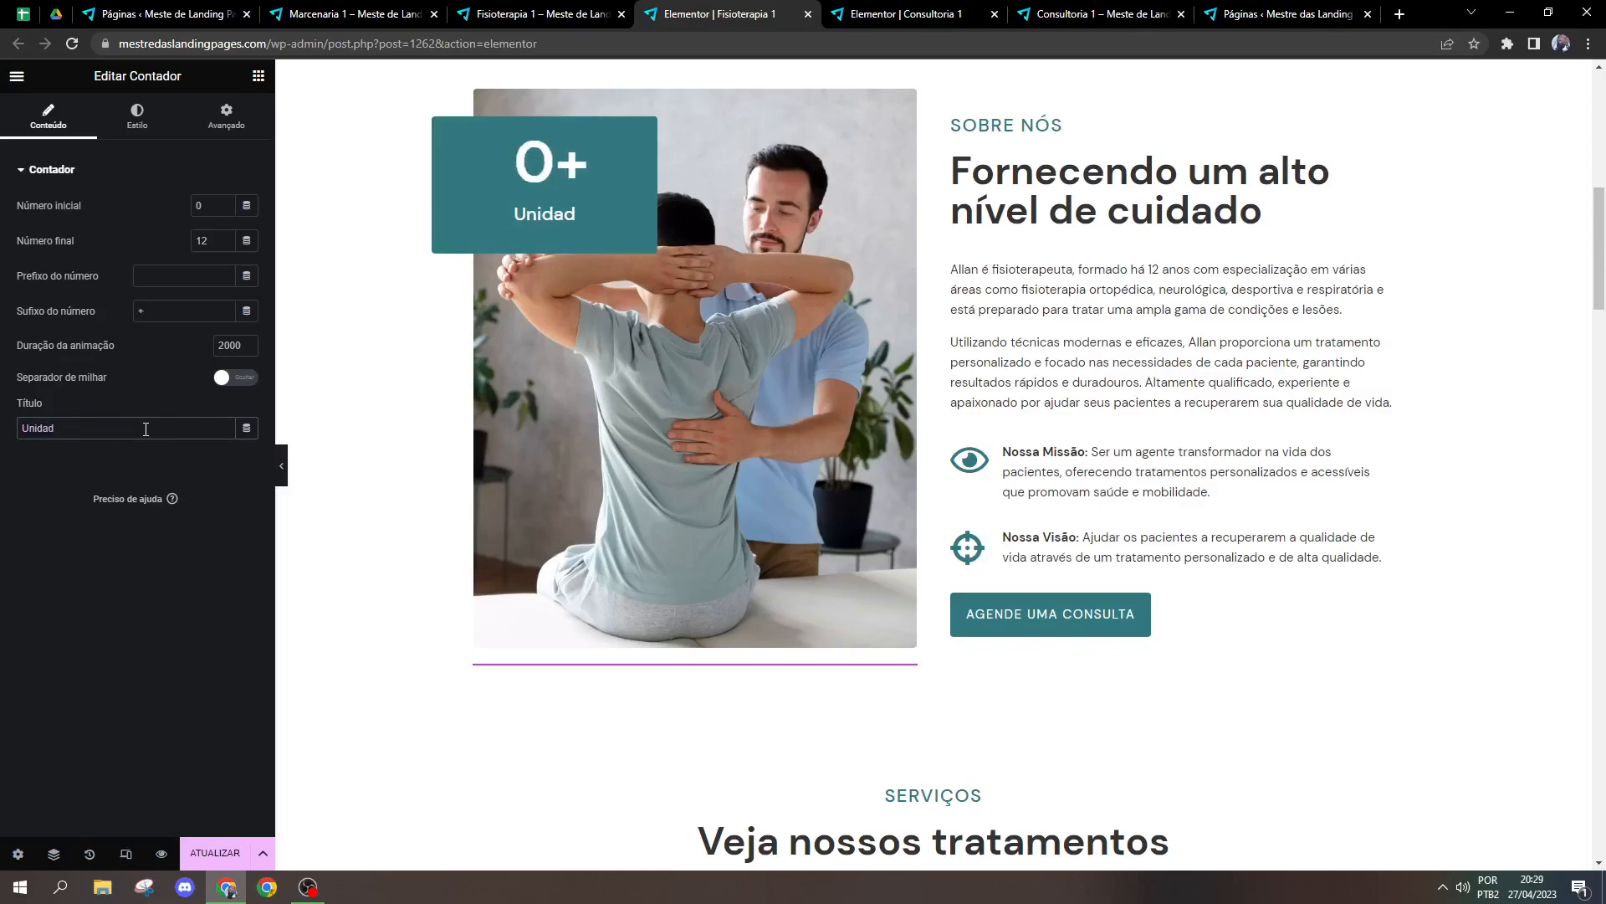
key("BackSpace")
type("Anos de Experiência")
Step: Look through the counter's Número and Título style options, including their typography and the title's text color
left_click(137, 115)
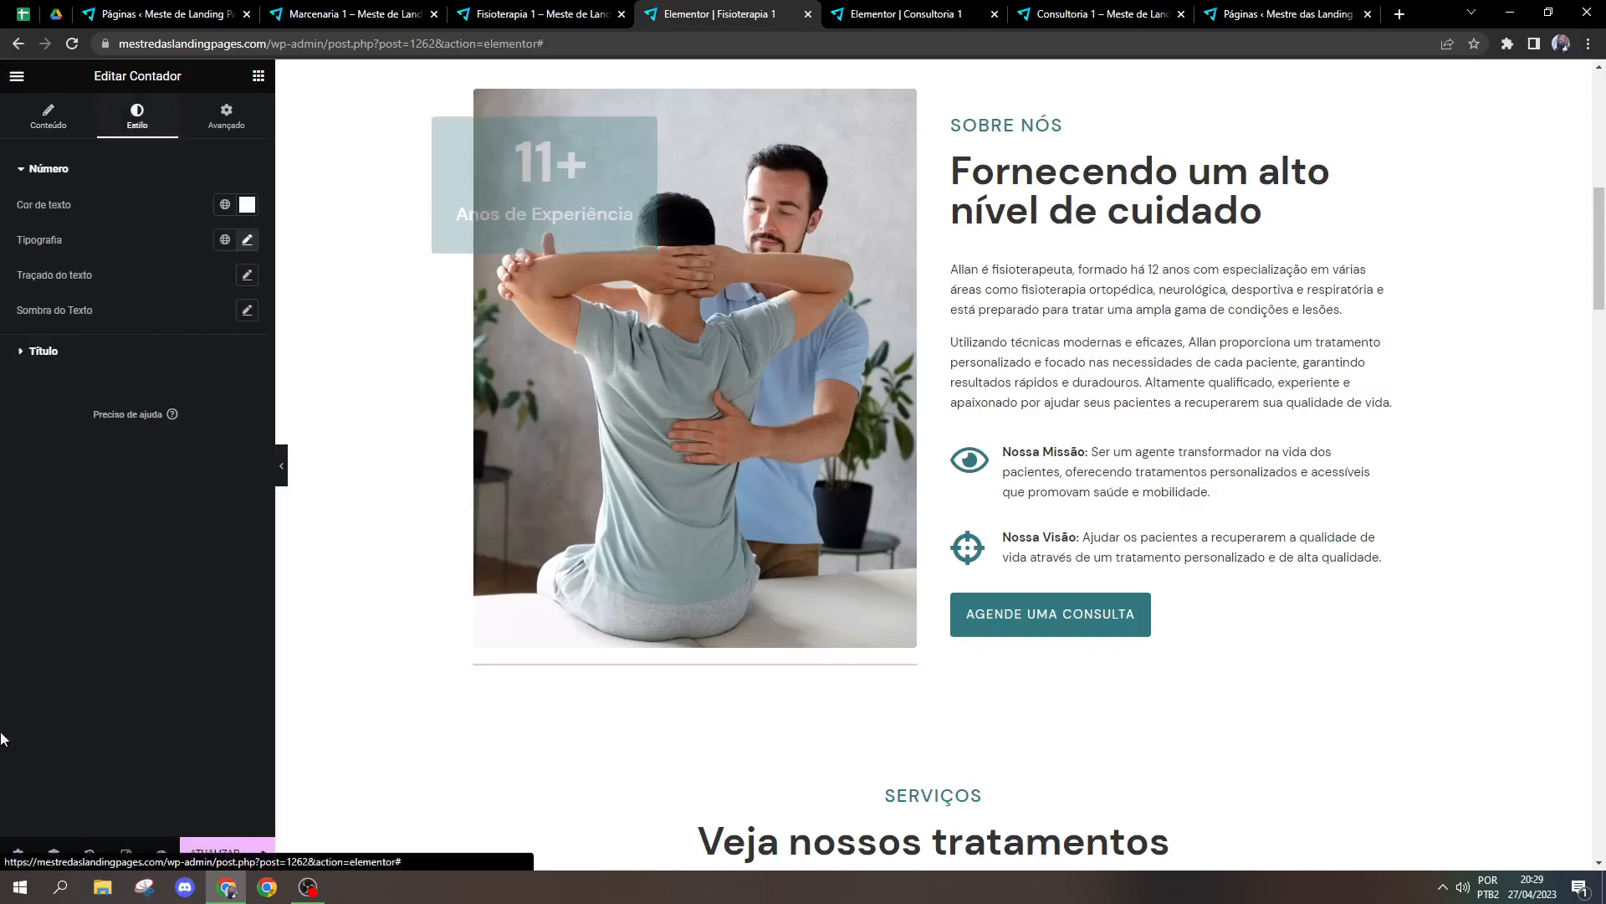
left_click(248, 241)
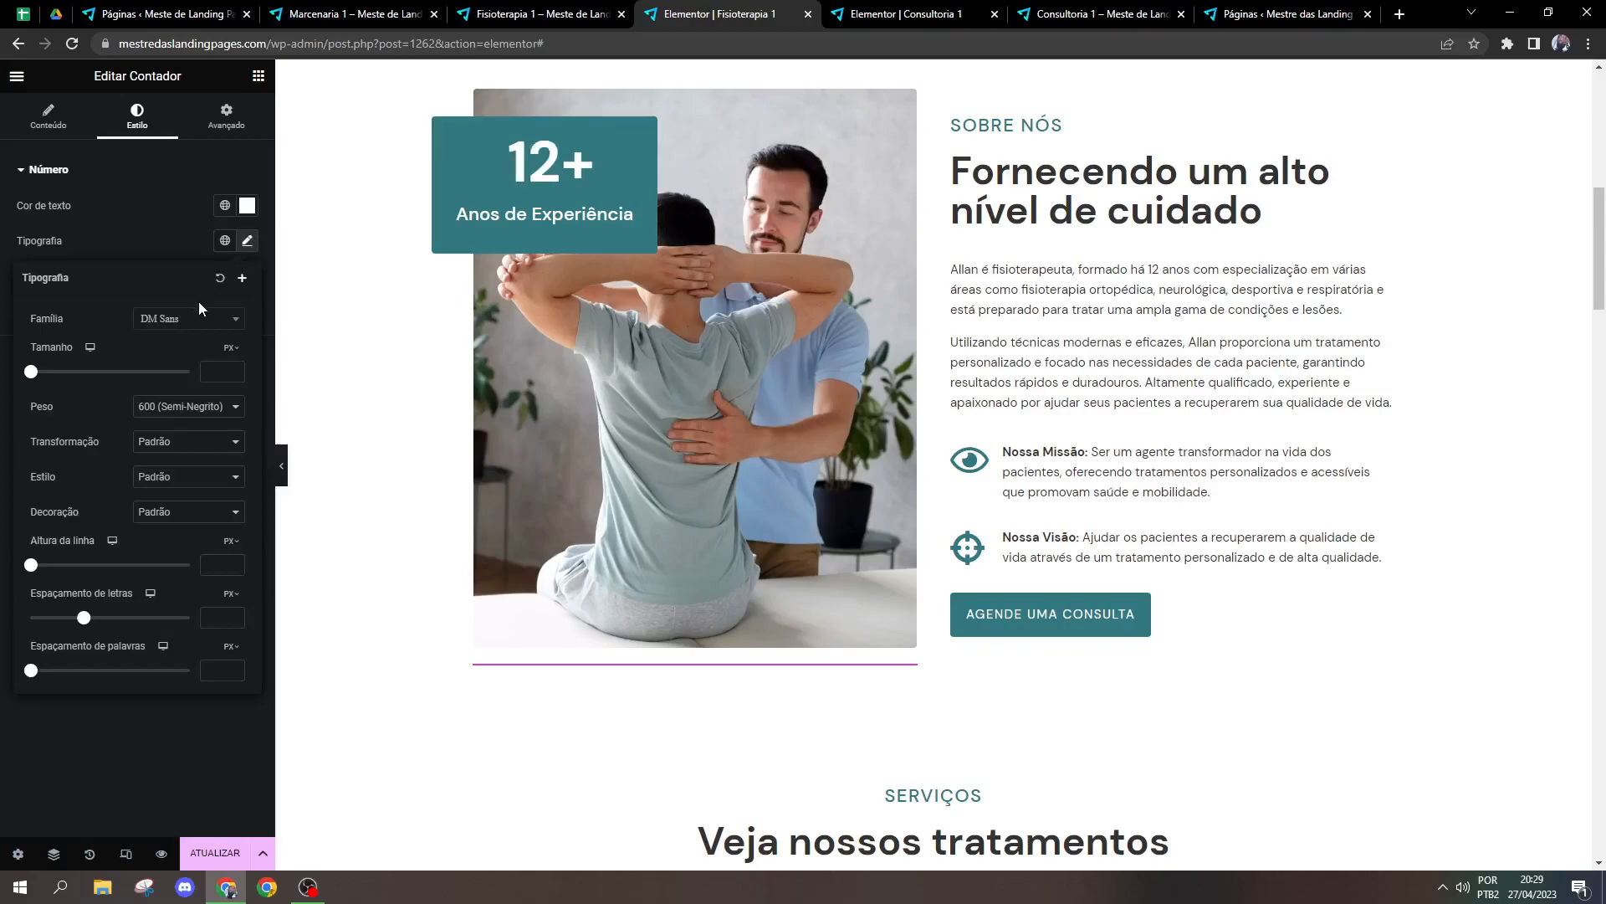
left_click(158, 250)
left_click(77, 352)
left_click(246, 276)
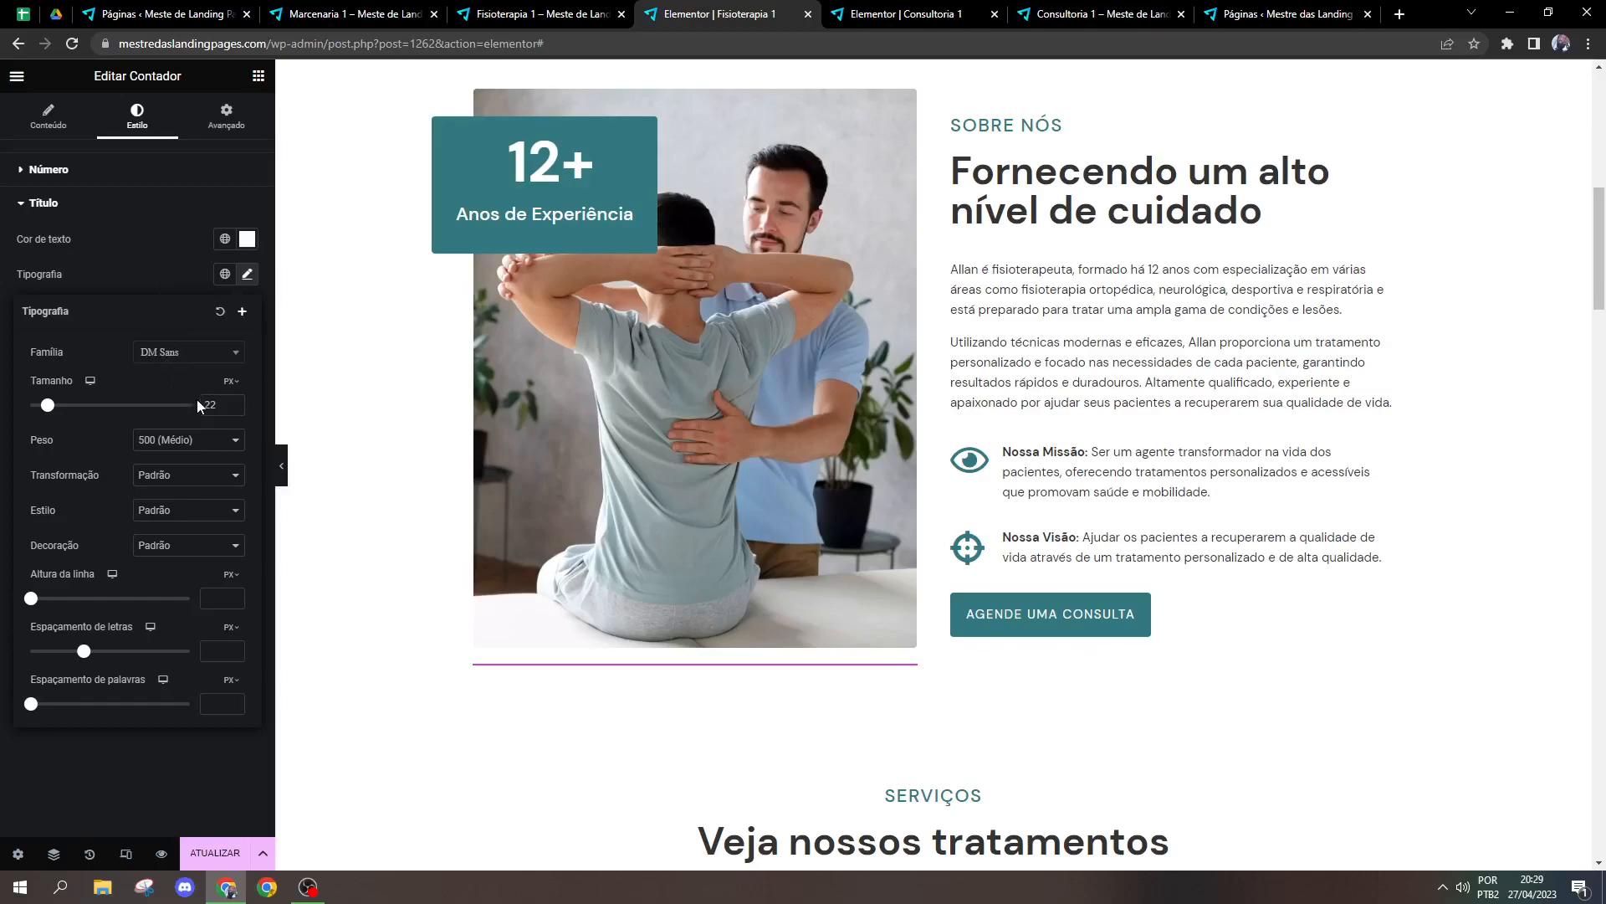
left_click(173, 278)
left_click(246, 238)
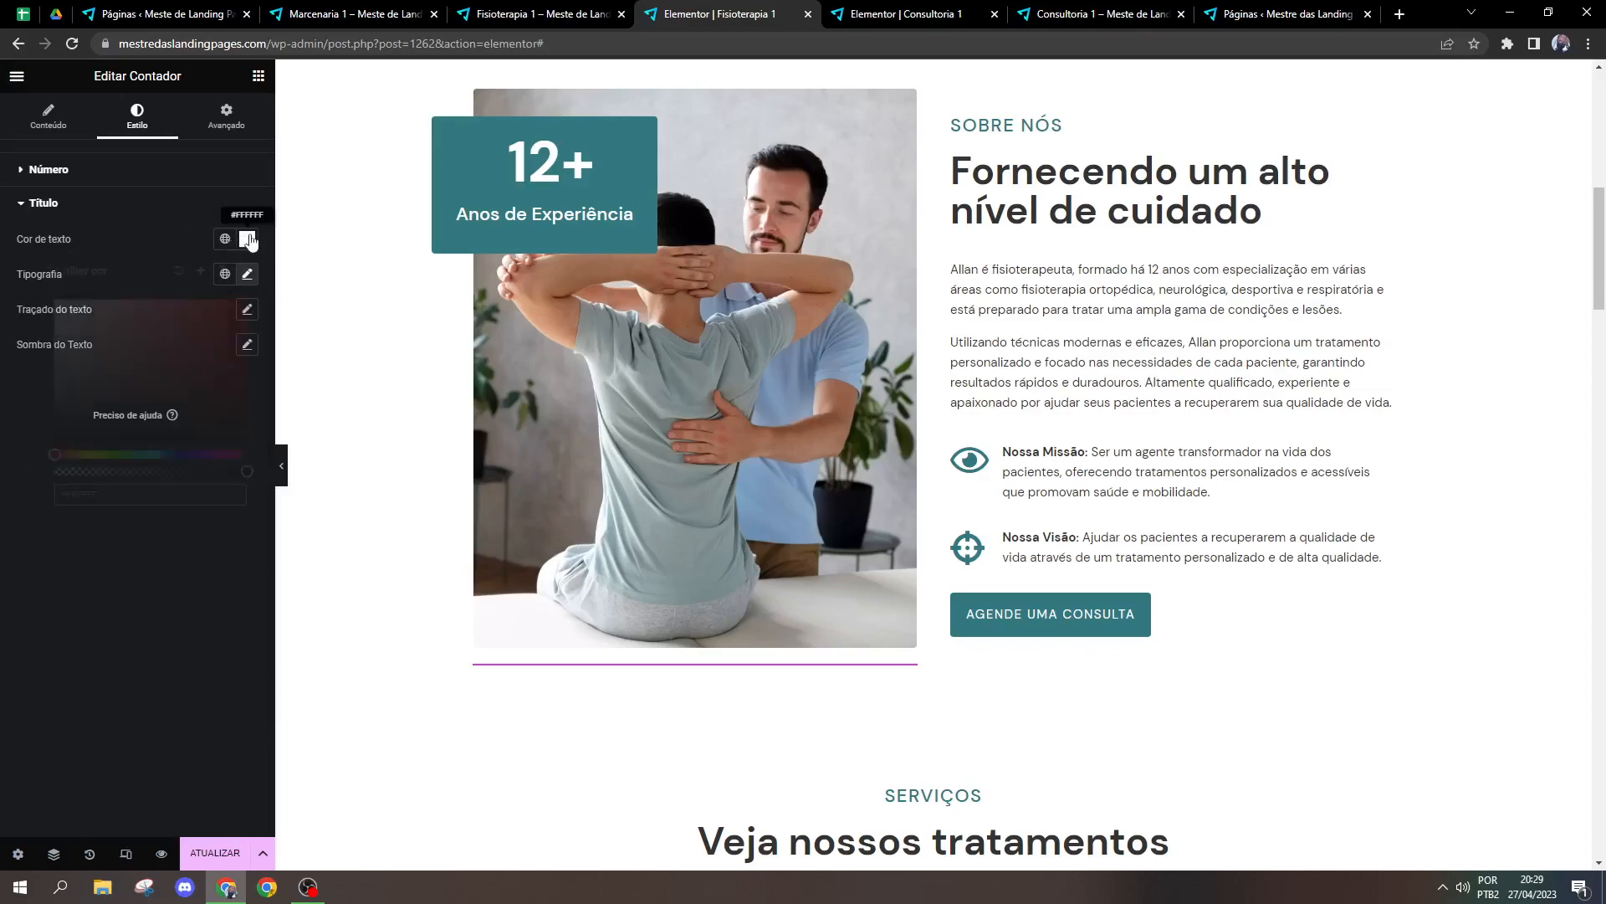
left_click(139, 201)
left_click(139, 201)
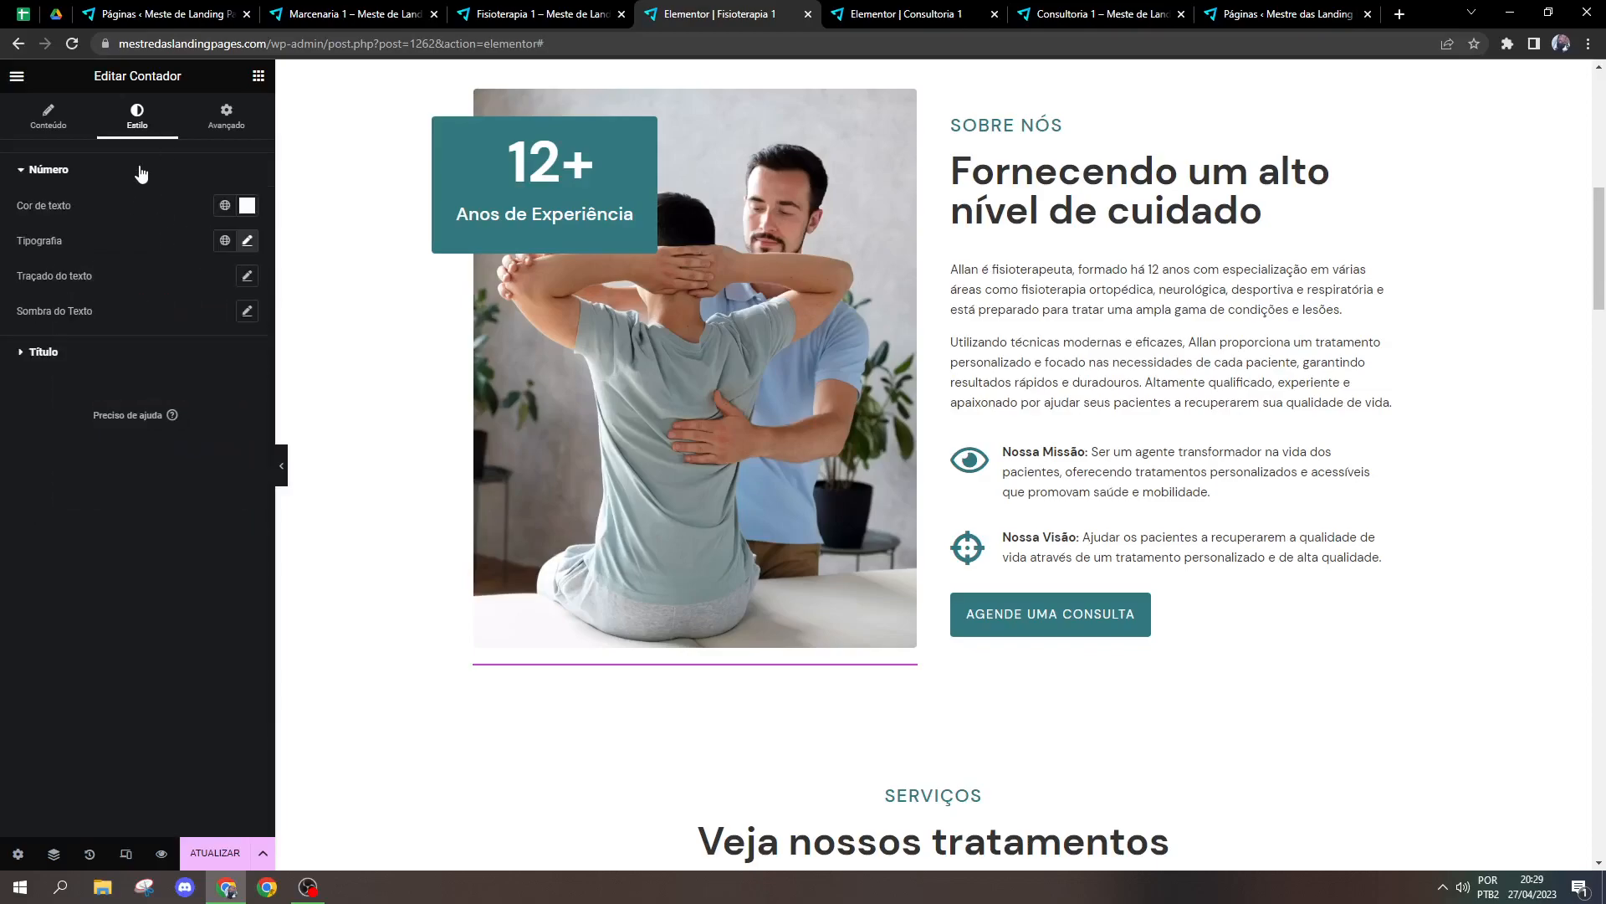
left_click(139, 201)
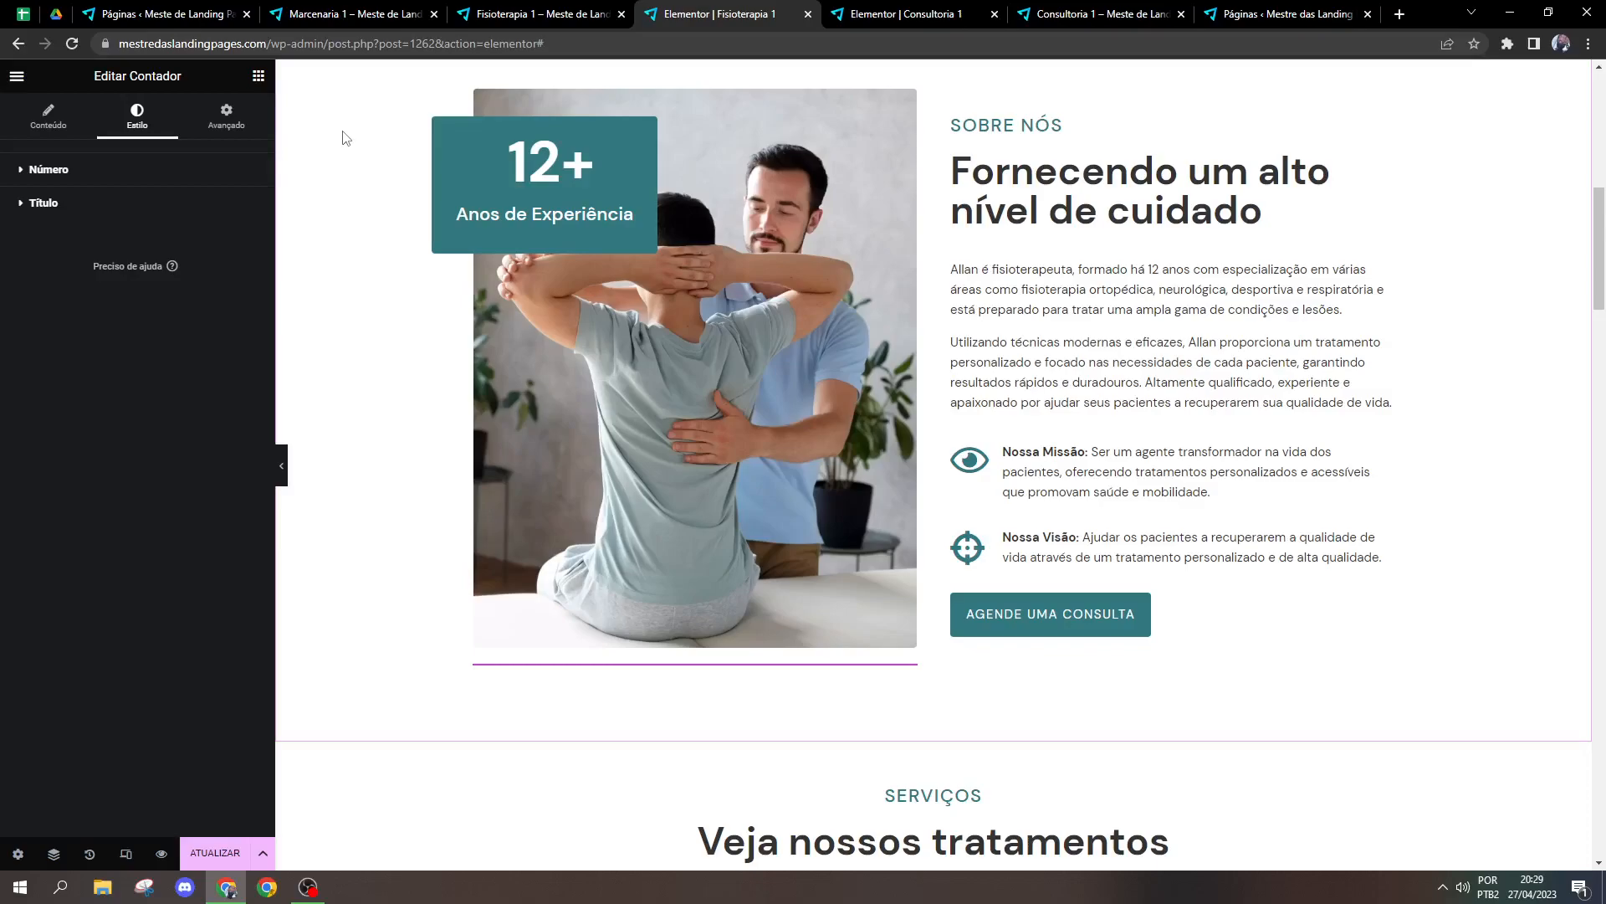
Step: Review the experience counter's advanced layout settings, including its top margin, and glance at its style options
left_click(261, 138)
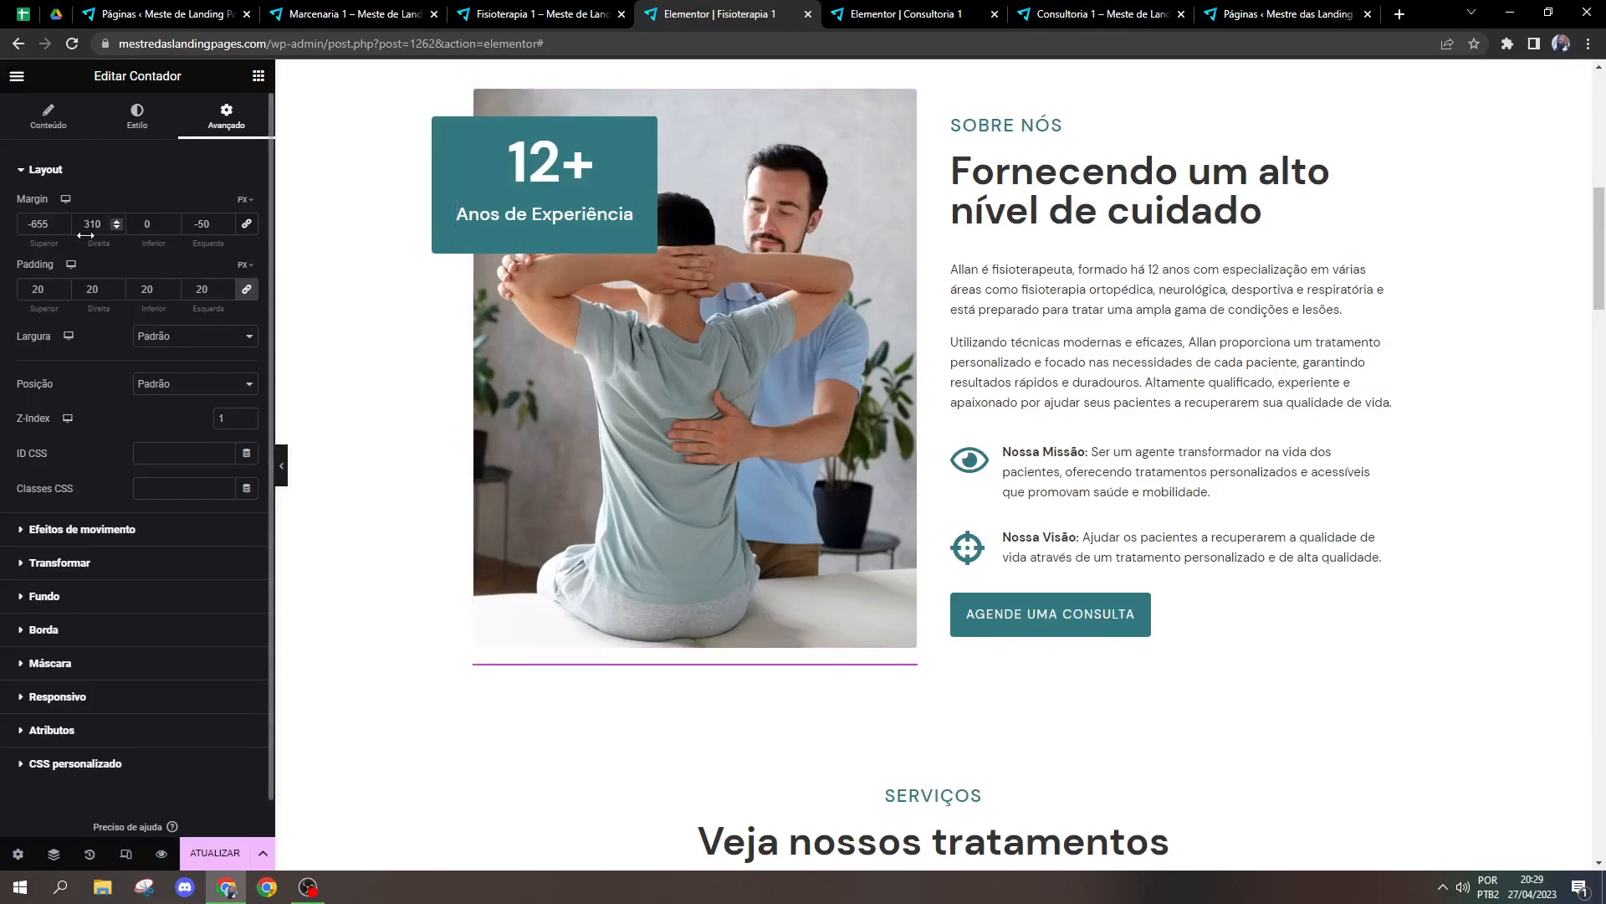
left_click(42, 224)
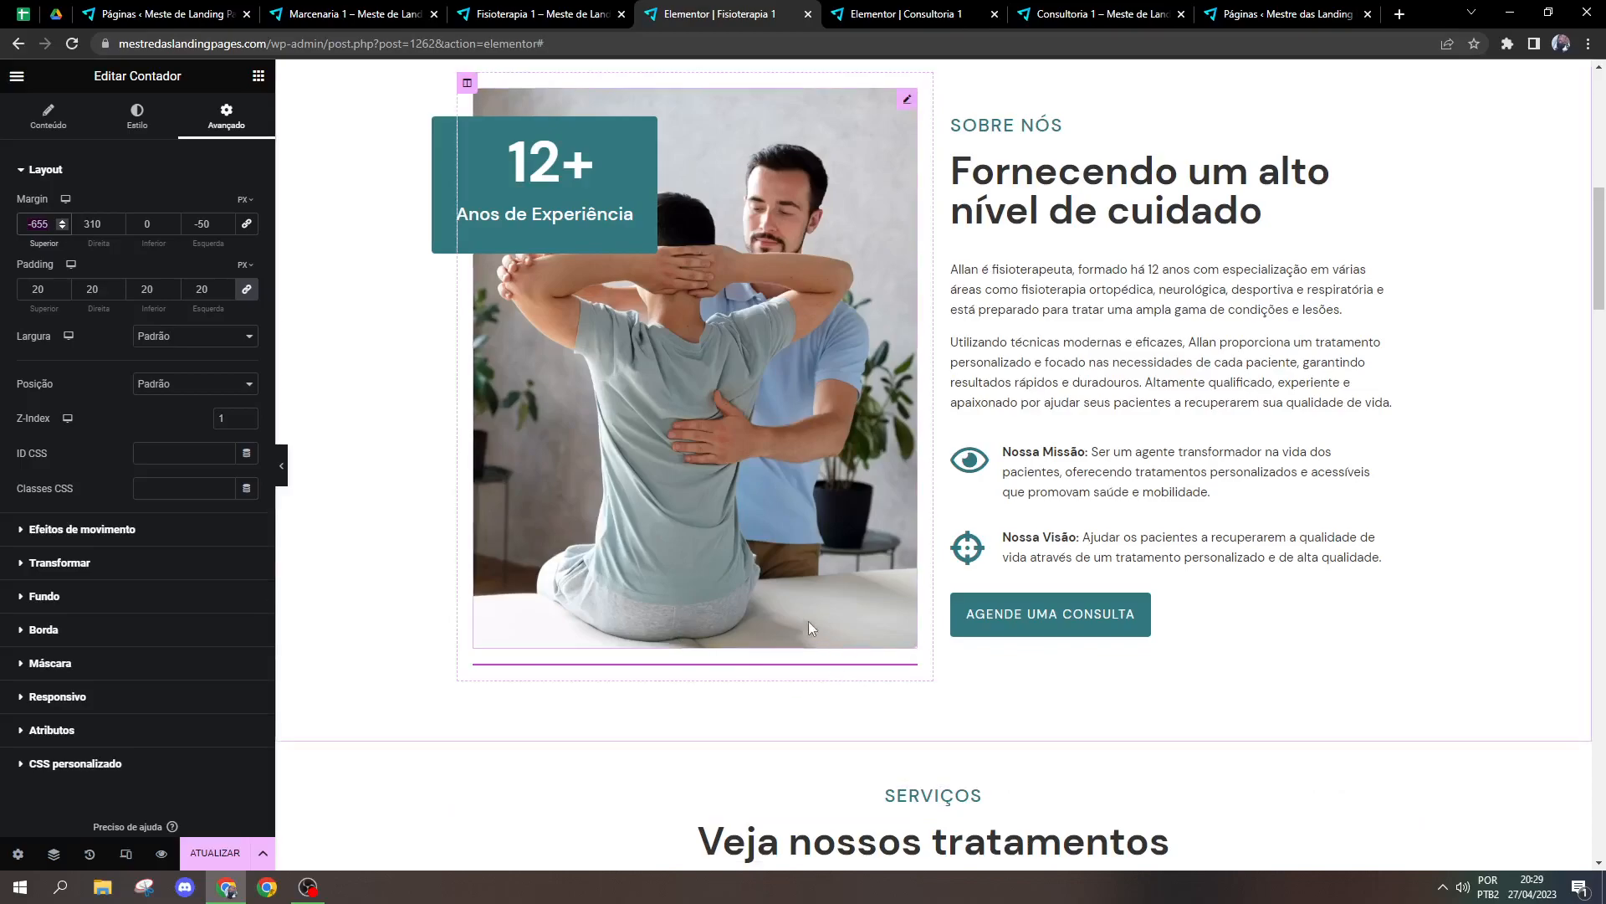
left_click(125, 122)
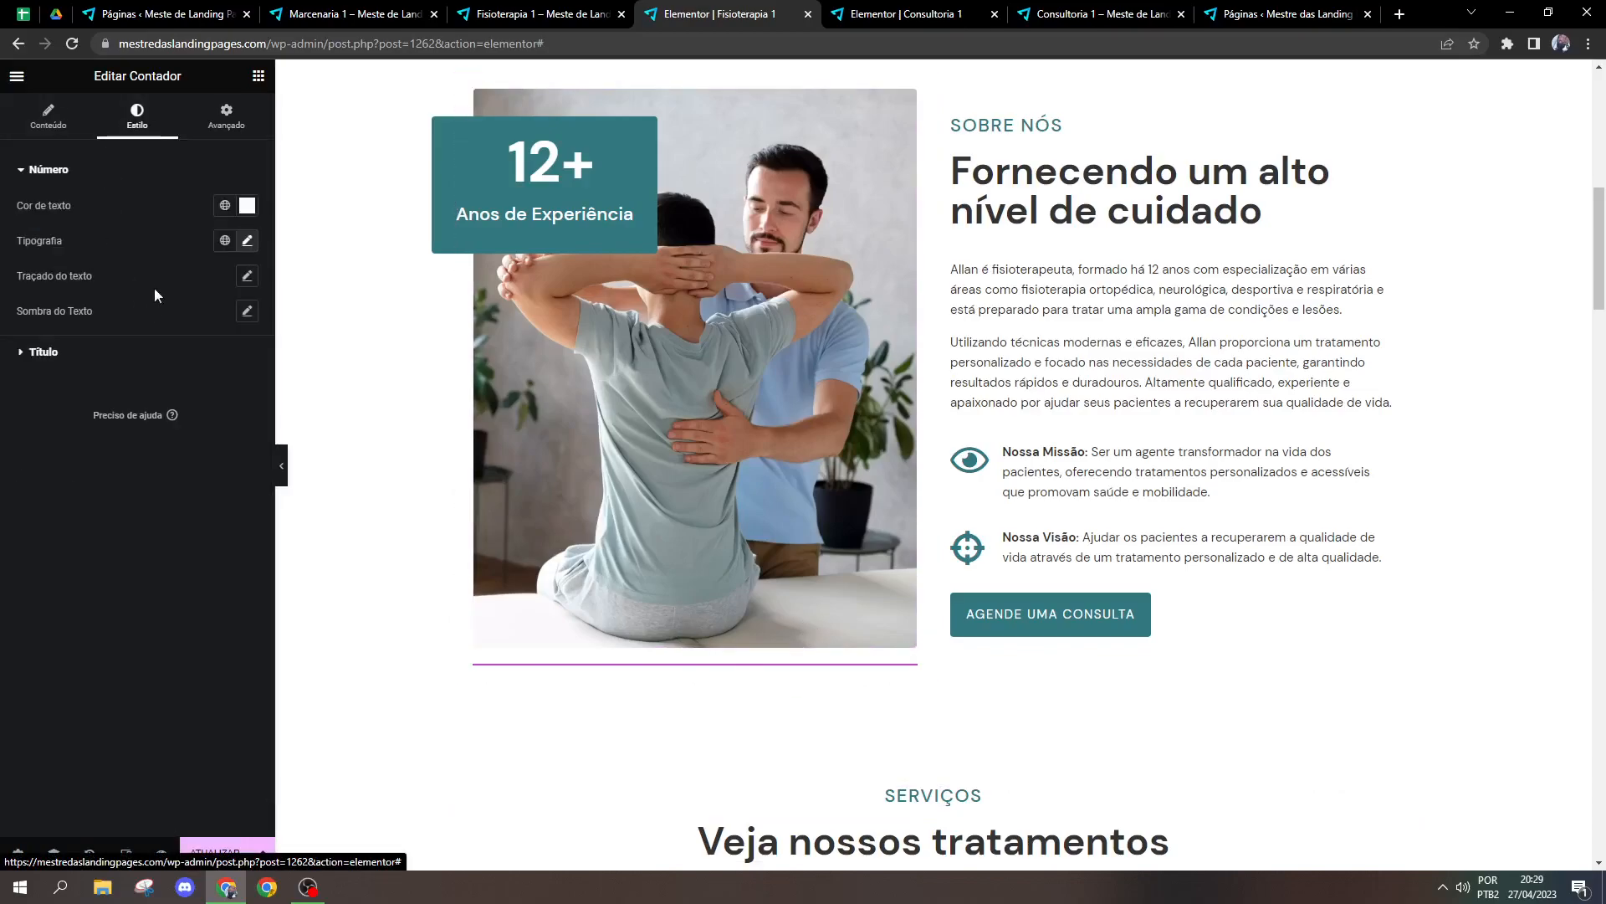
left_click(220, 119)
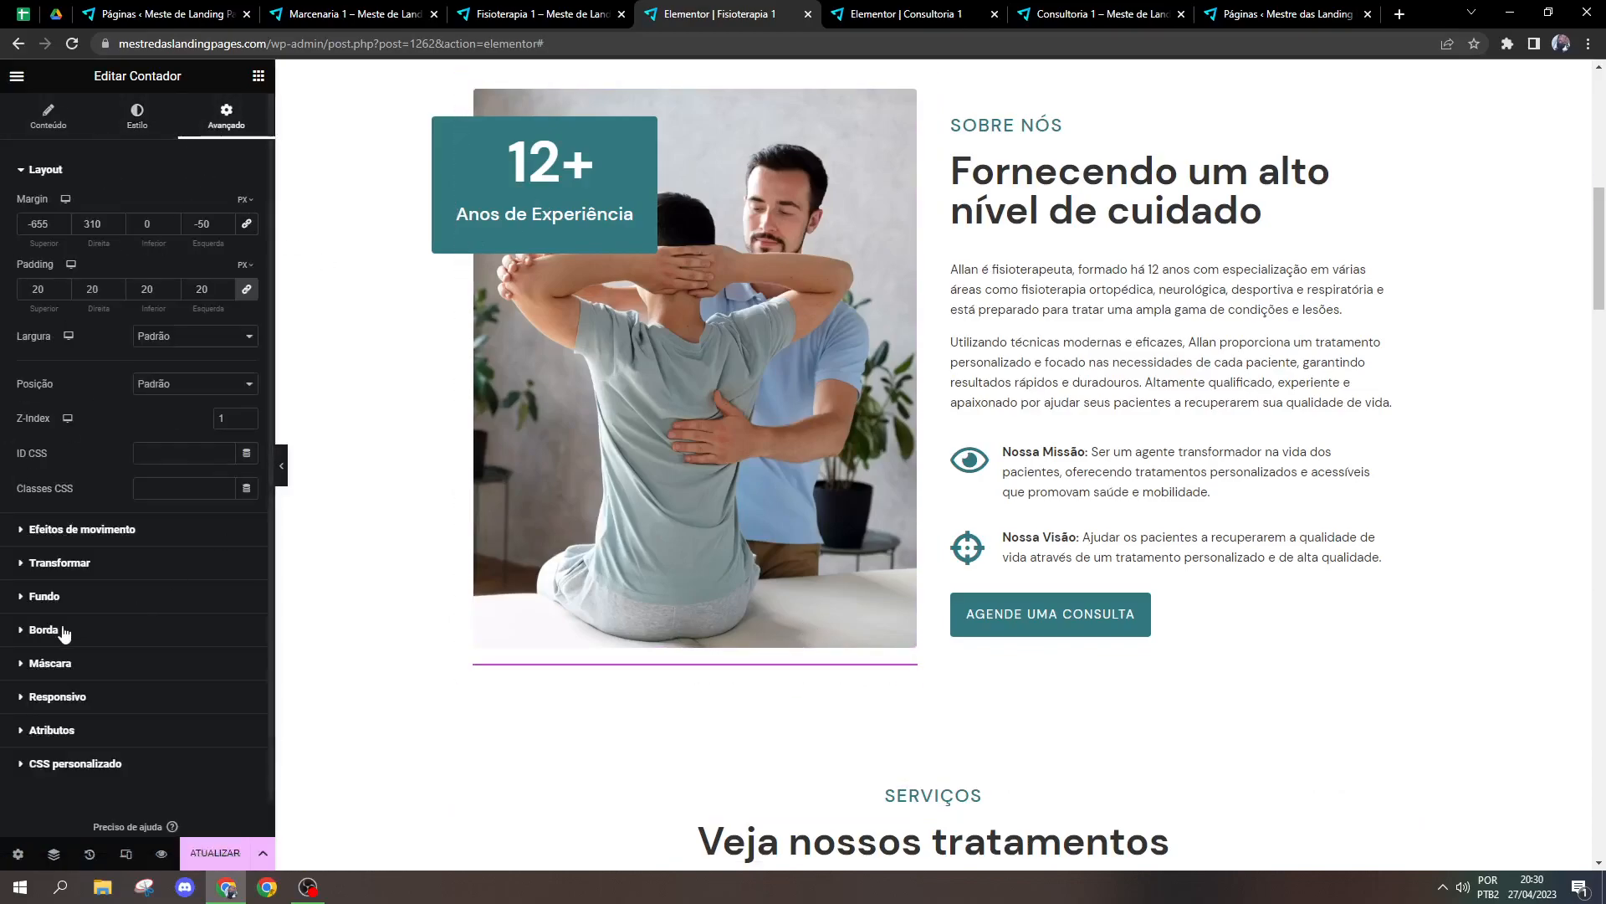
Step: Look at the row of counters below the treatments, opening Anos de Experiência and the style options of Pacientes Felizes
scroll(1010, 199, "down", 15)
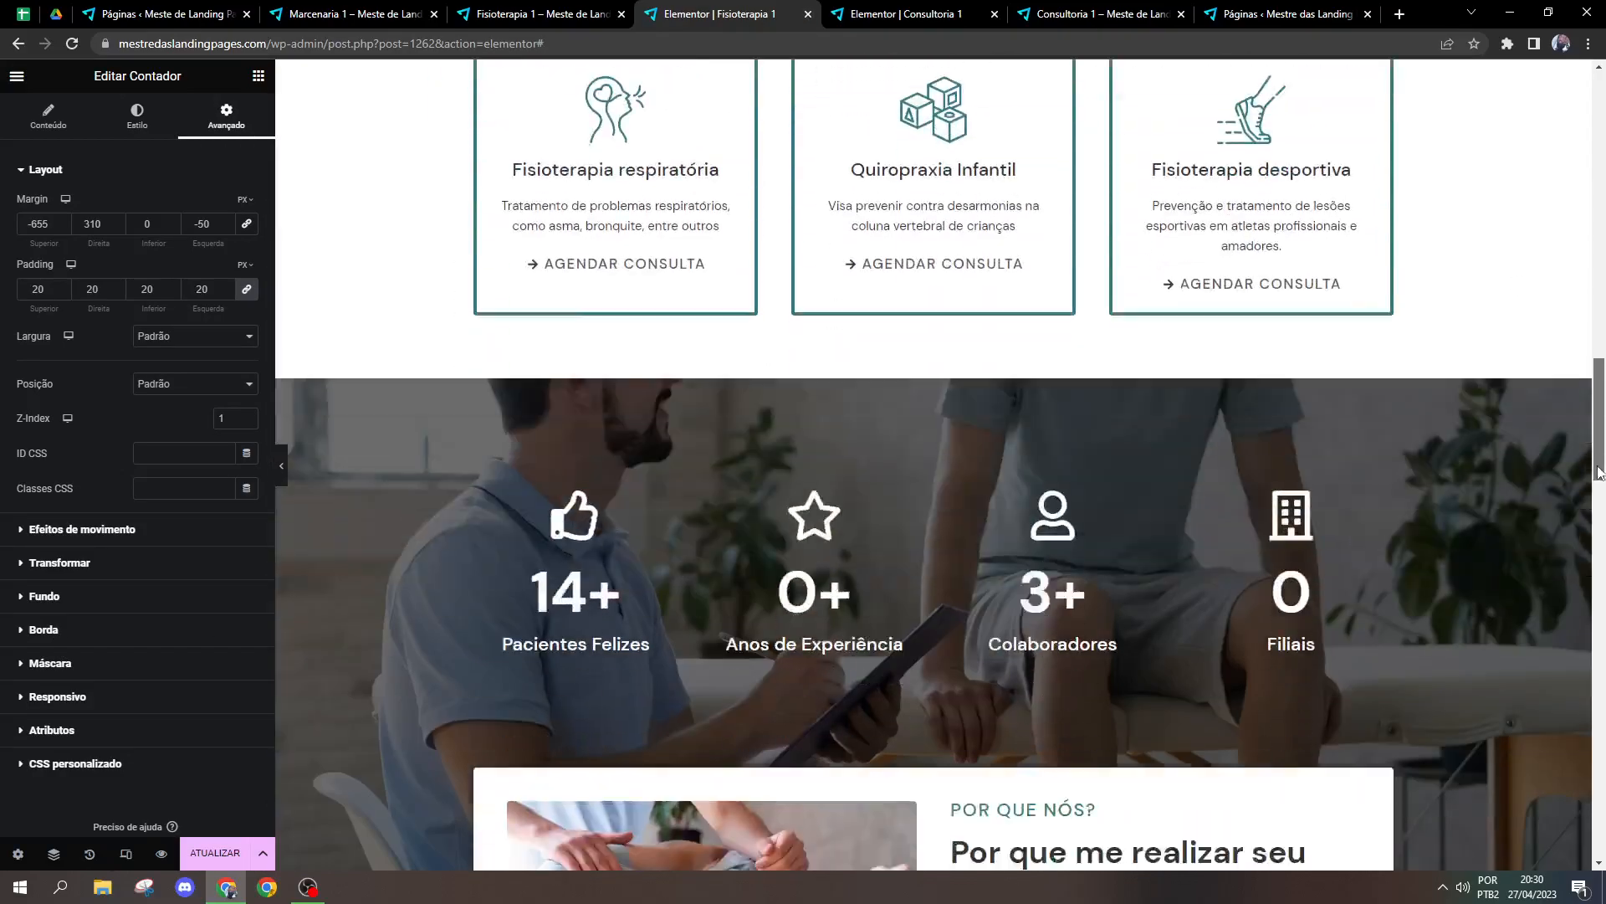
scroll(1010, 199, "up", 3)
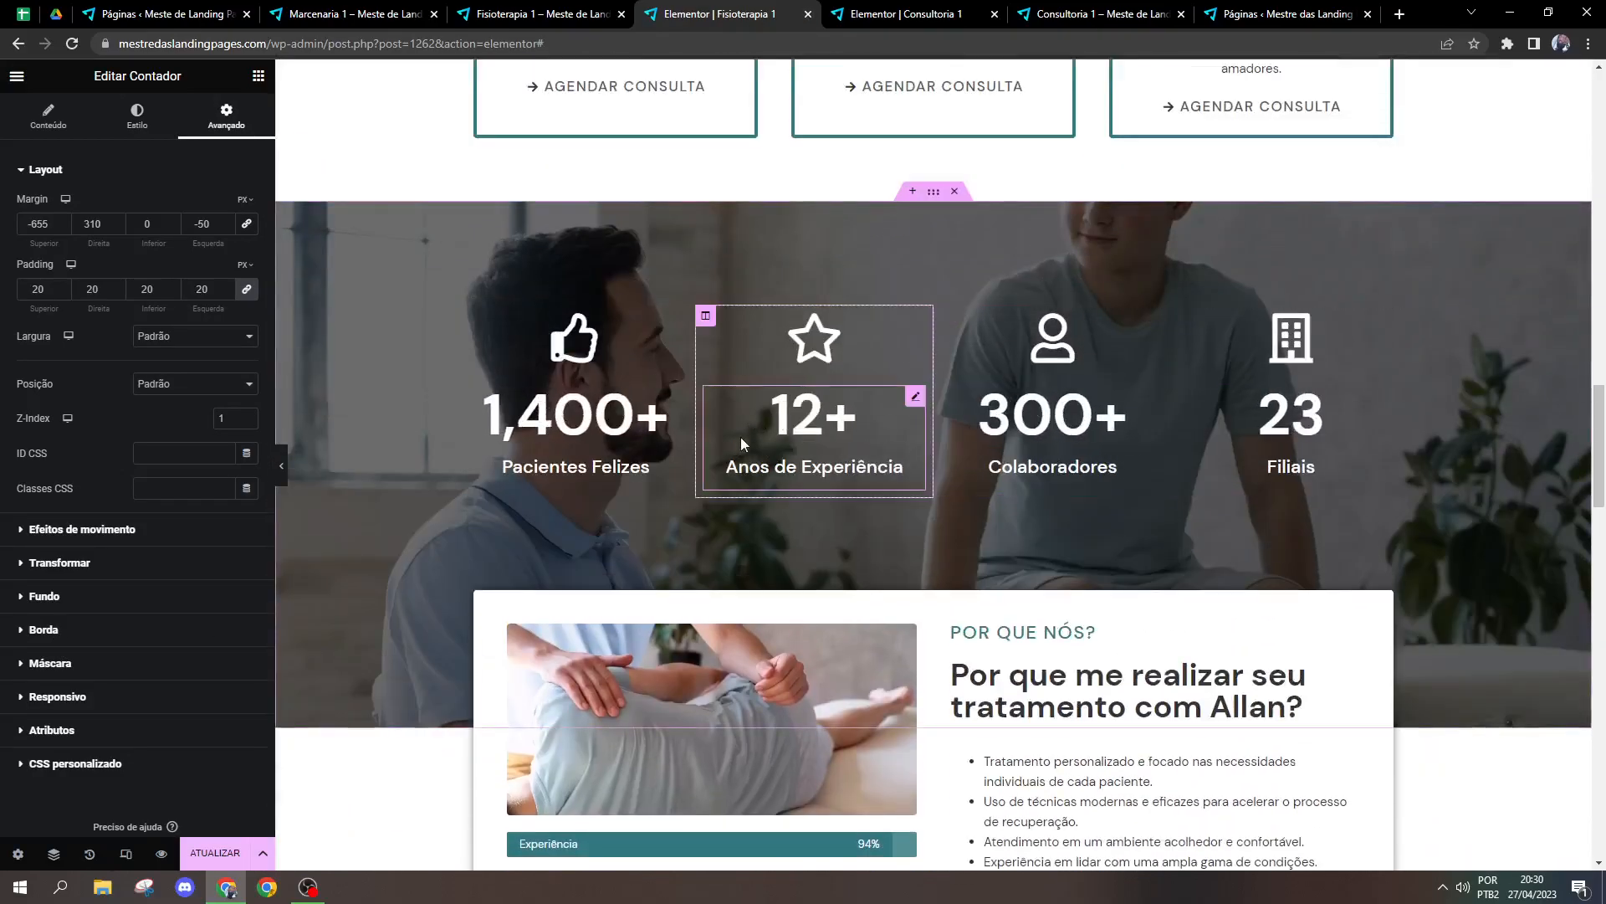
left_click(855, 447)
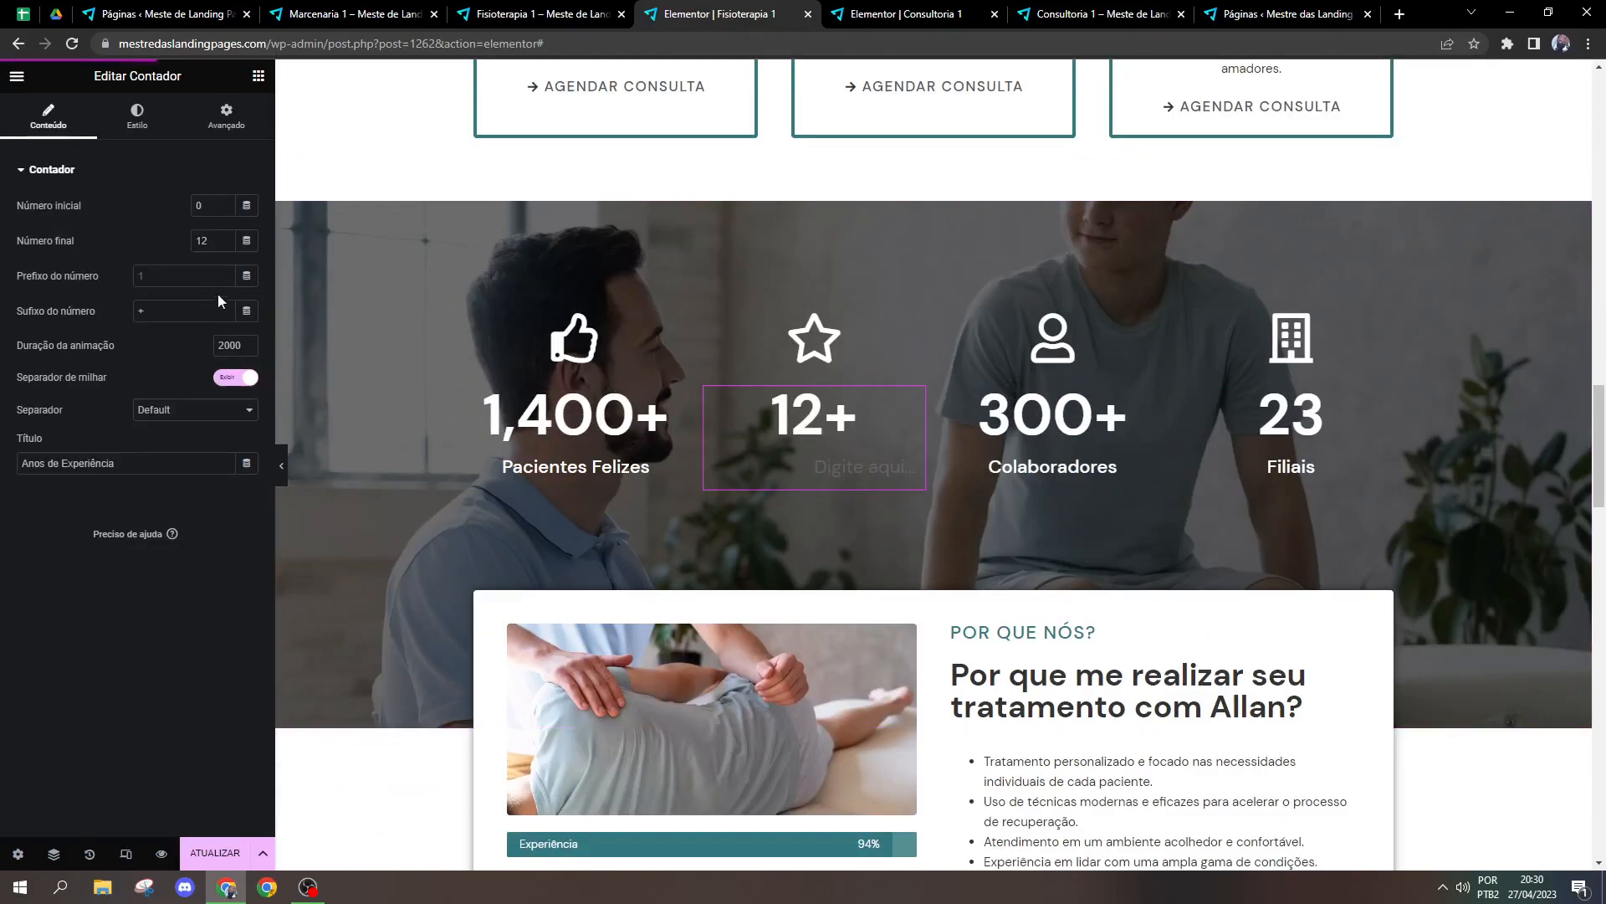
left_click(602, 452)
left_click(143, 122)
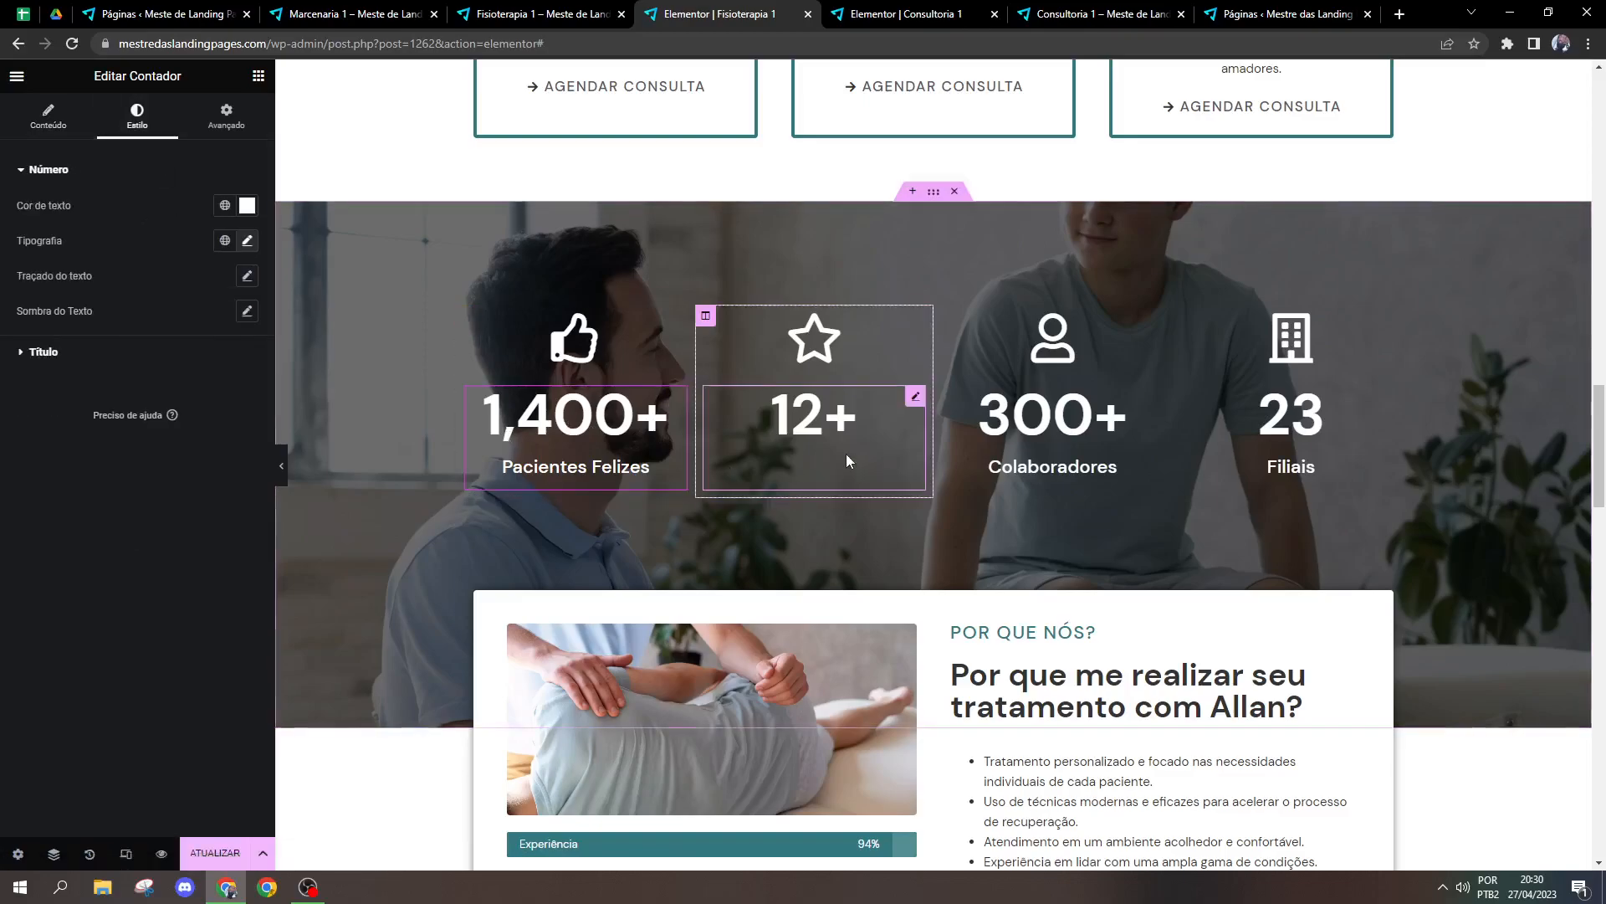
left_click_drag(1600, 468, 1602, 255)
Step: Examine the background and border settings of the counter over the Sobre nós image, including border type and rounding
left_click(615, 268)
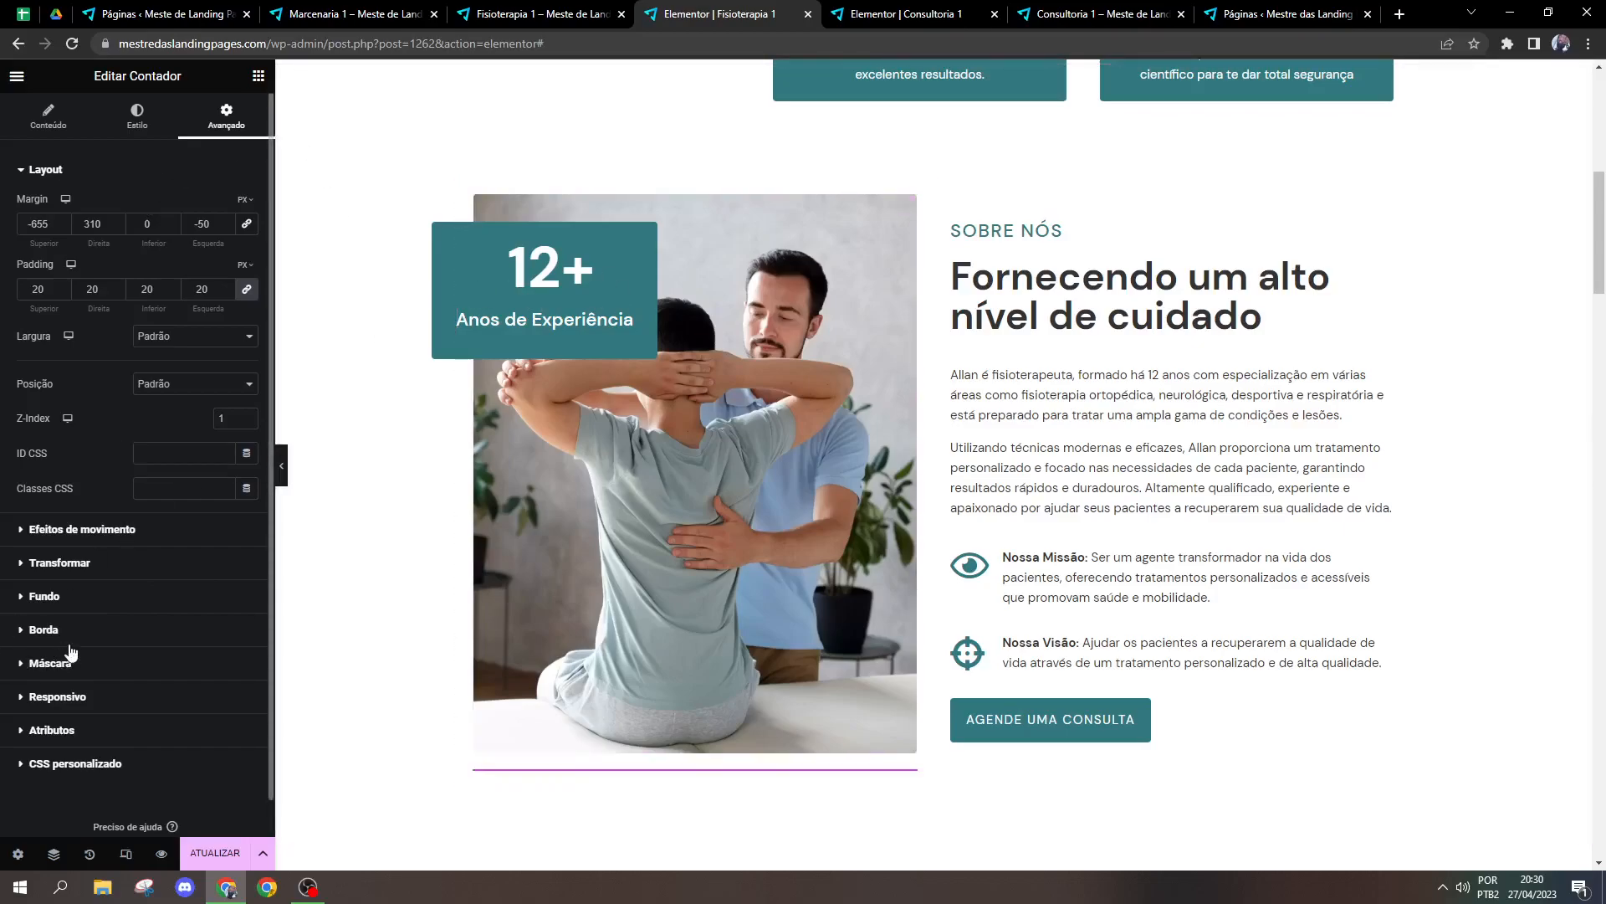
left_click(80, 597)
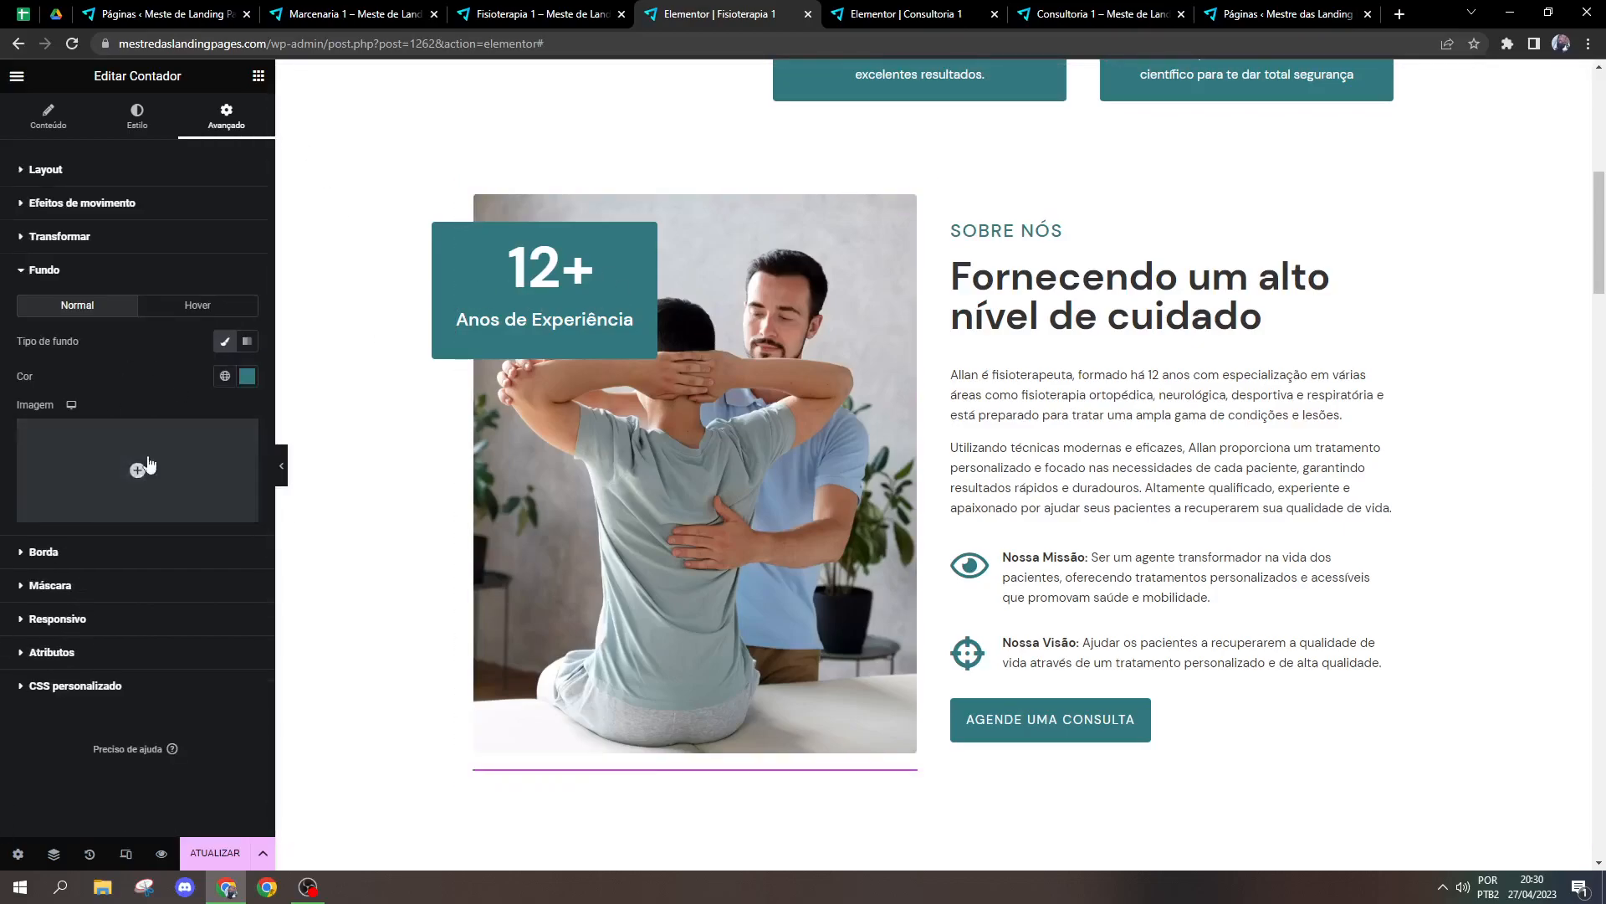
left_click(46, 553)
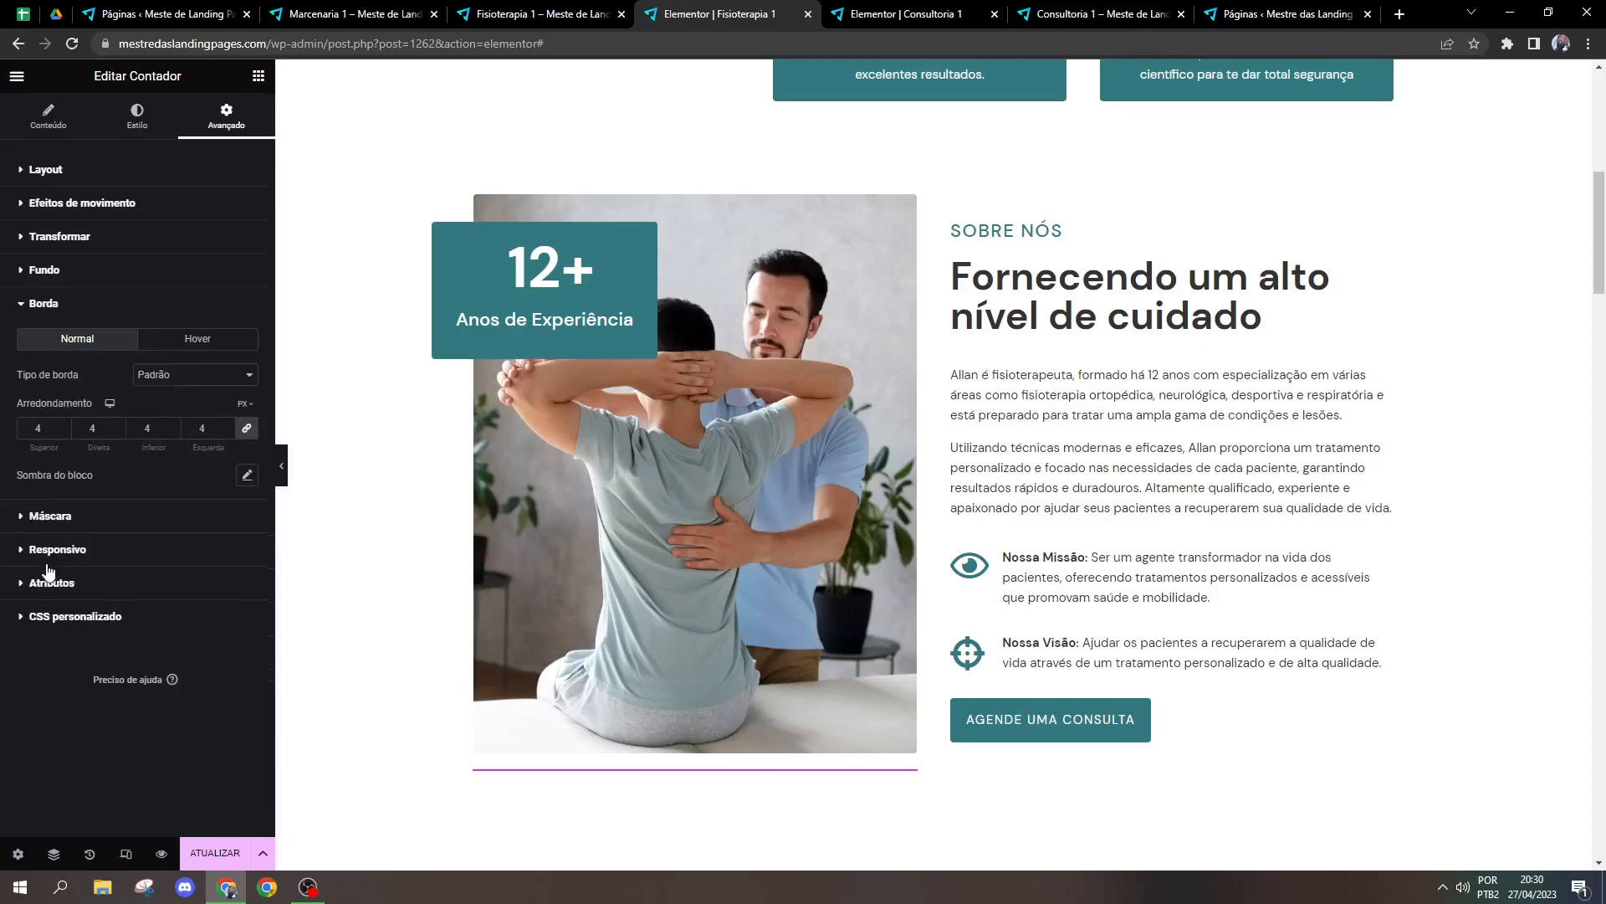
left_click(227, 378)
left_click(199, 381)
left_click(202, 428)
Step: Try a padding of 0 on the counter, return it to 20, and check the border rounding
left_click(186, 172)
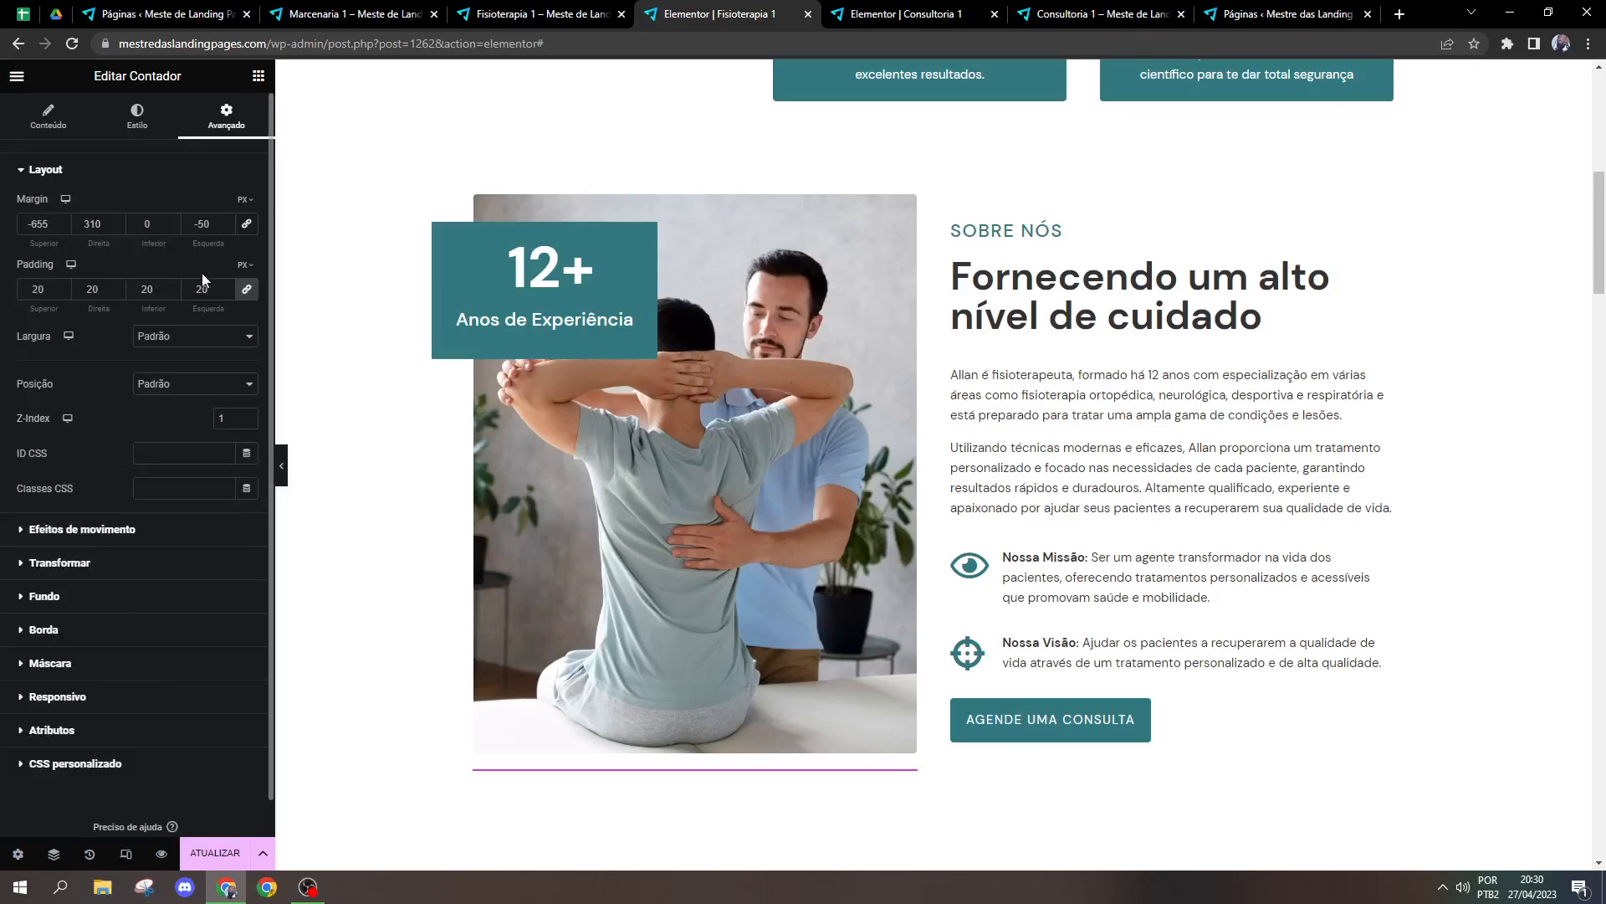
type("0")
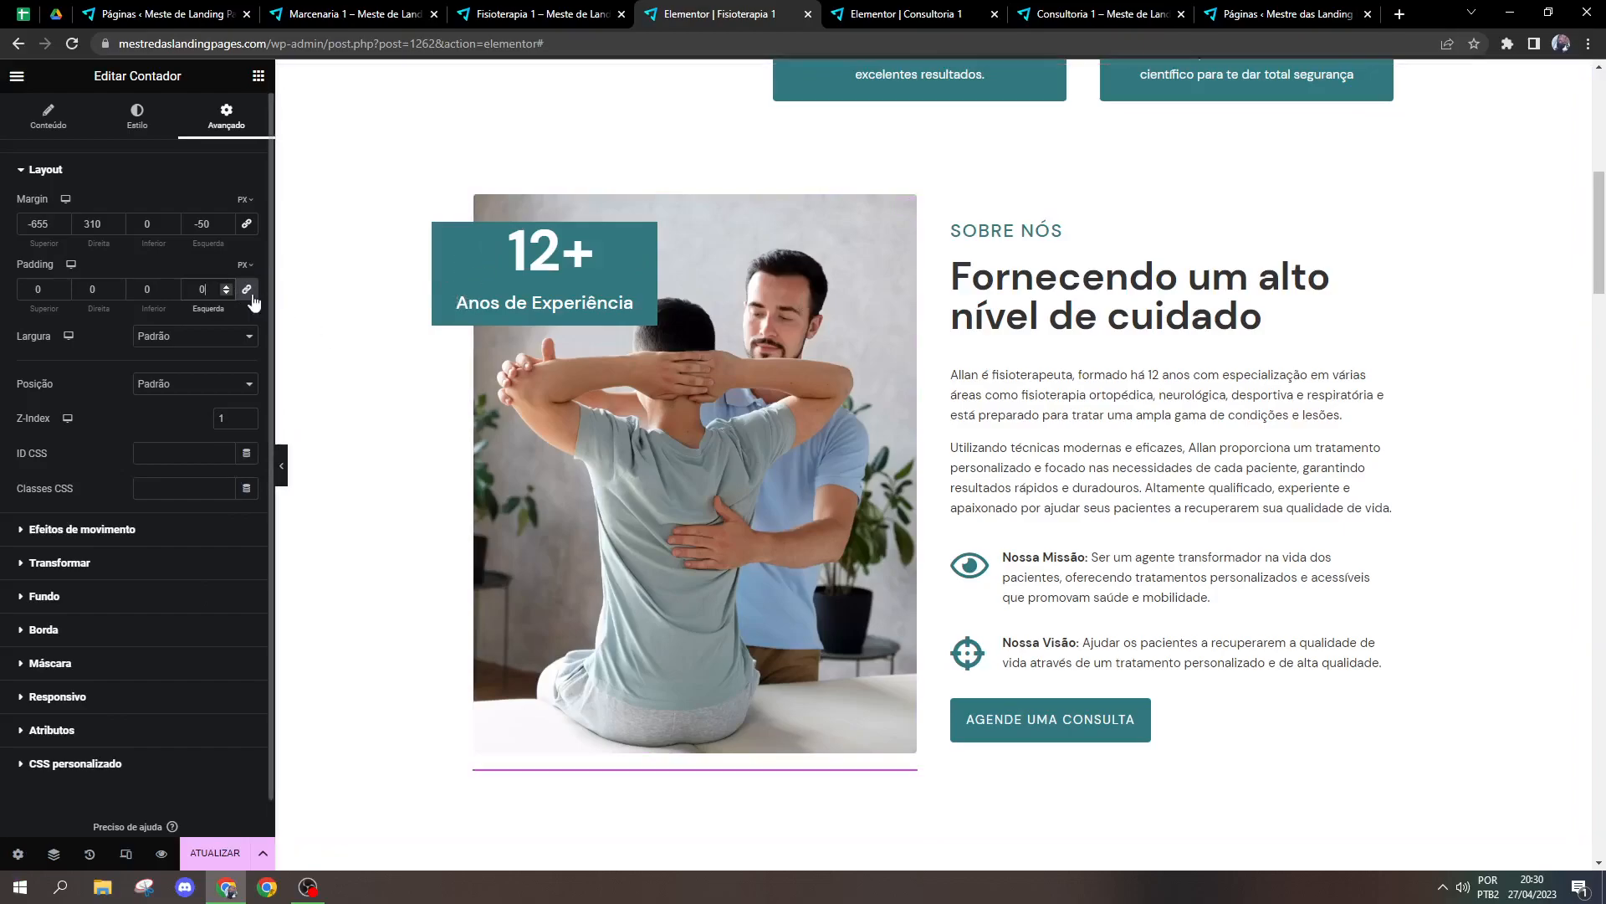
double_click(206, 291)
type("20")
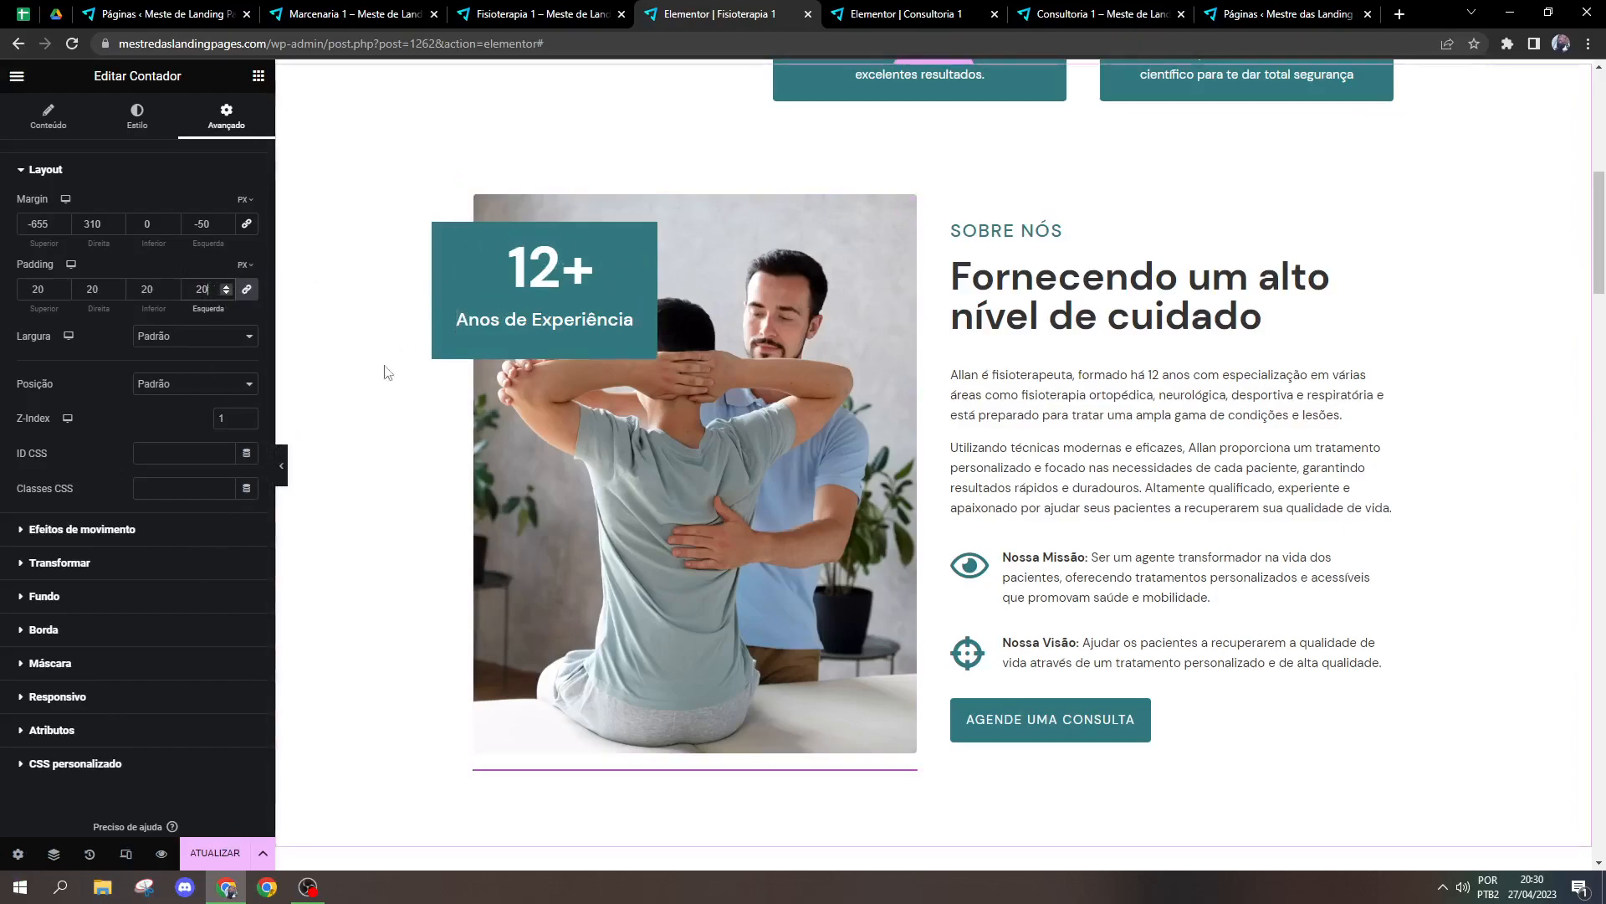
left_click(98, 633)
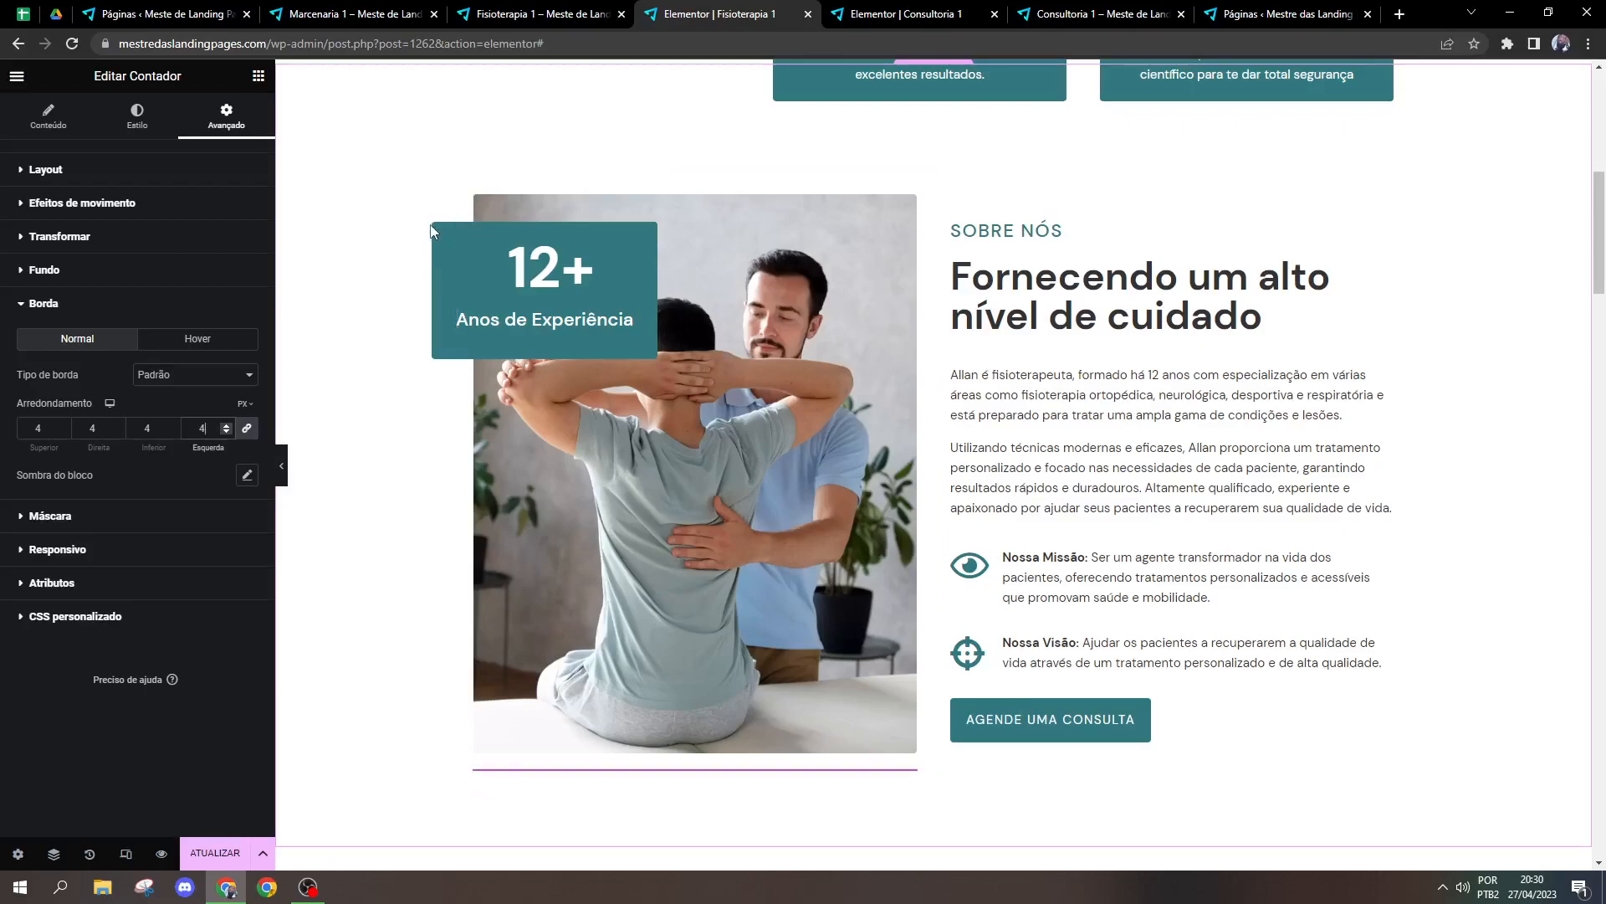
Step: Set the counter's left, right and top margins to 0
left_click(137, 179)
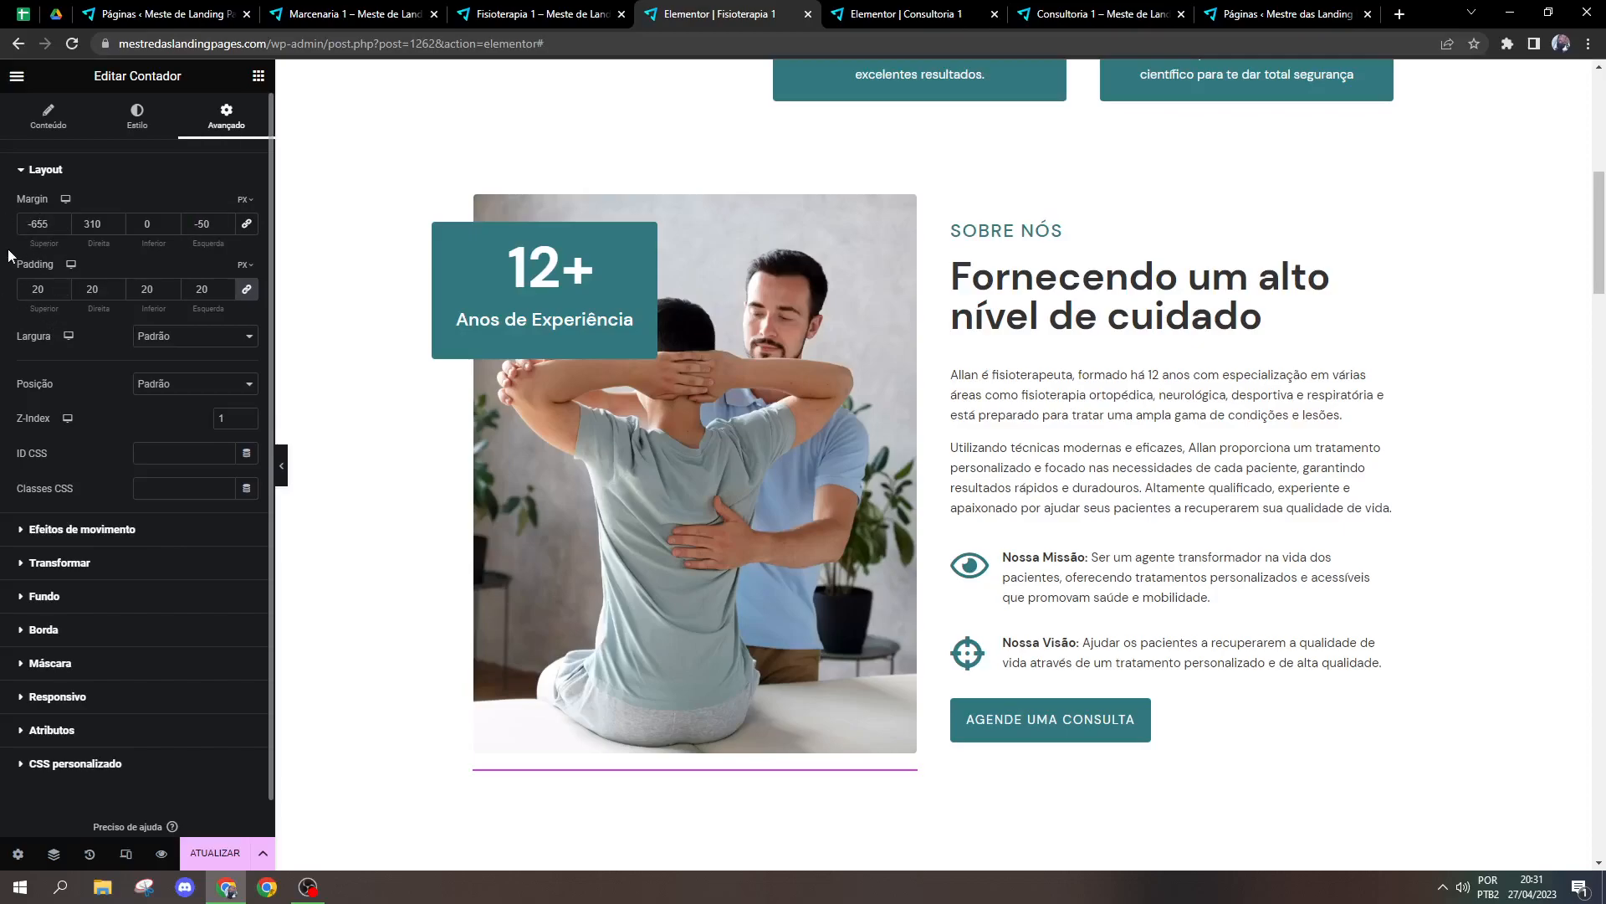
left_click(219, 227)
type("0")
left_click_drag(216, 228, 77, 229)
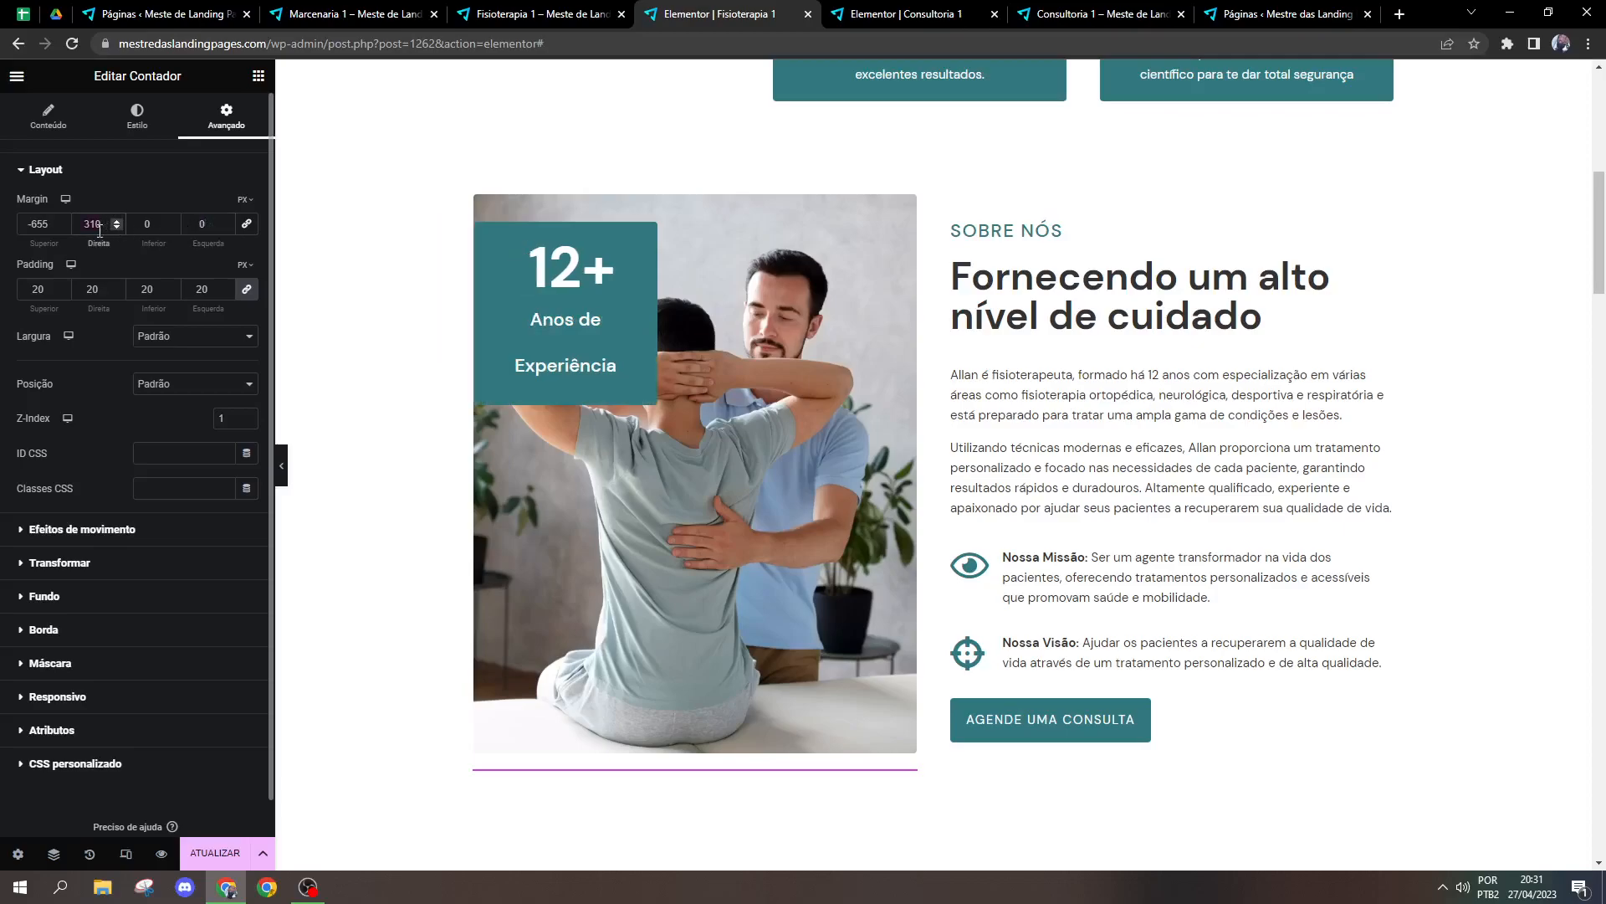
type("0")
left_click(23, 225)
type("0")
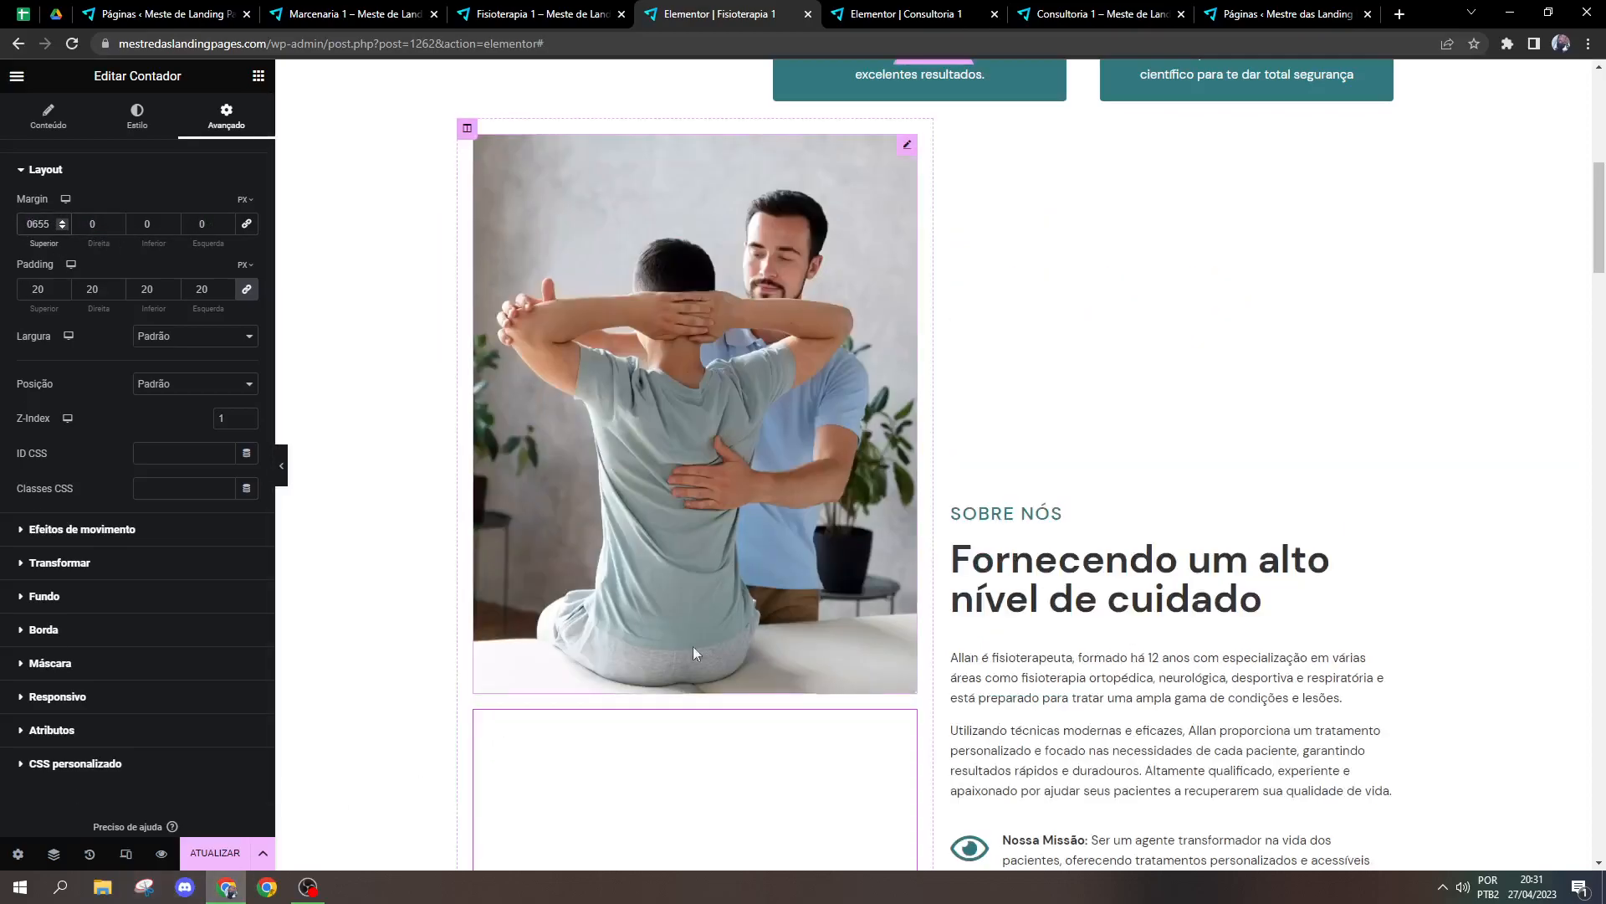
scroll(753, 619, "down", 5)
scroll(811, 592, "down", 3)
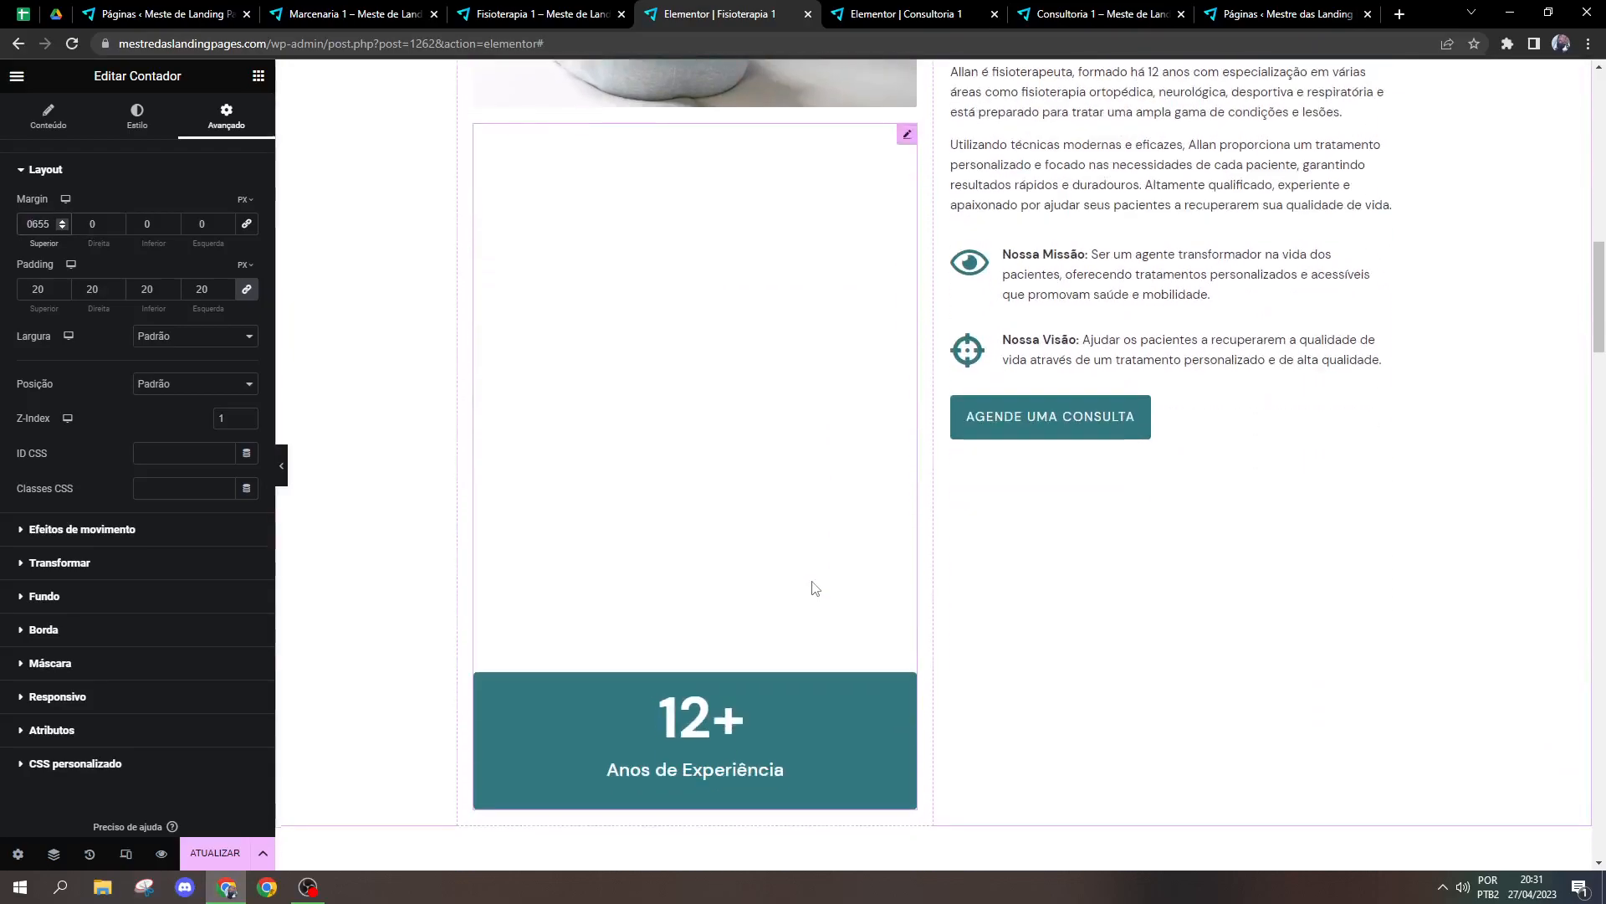
double_click(34, 222)
type("0")
Step: Set the counter's left margin to -50 and its right margin to 310
scroll(685, 434, "up", 4)
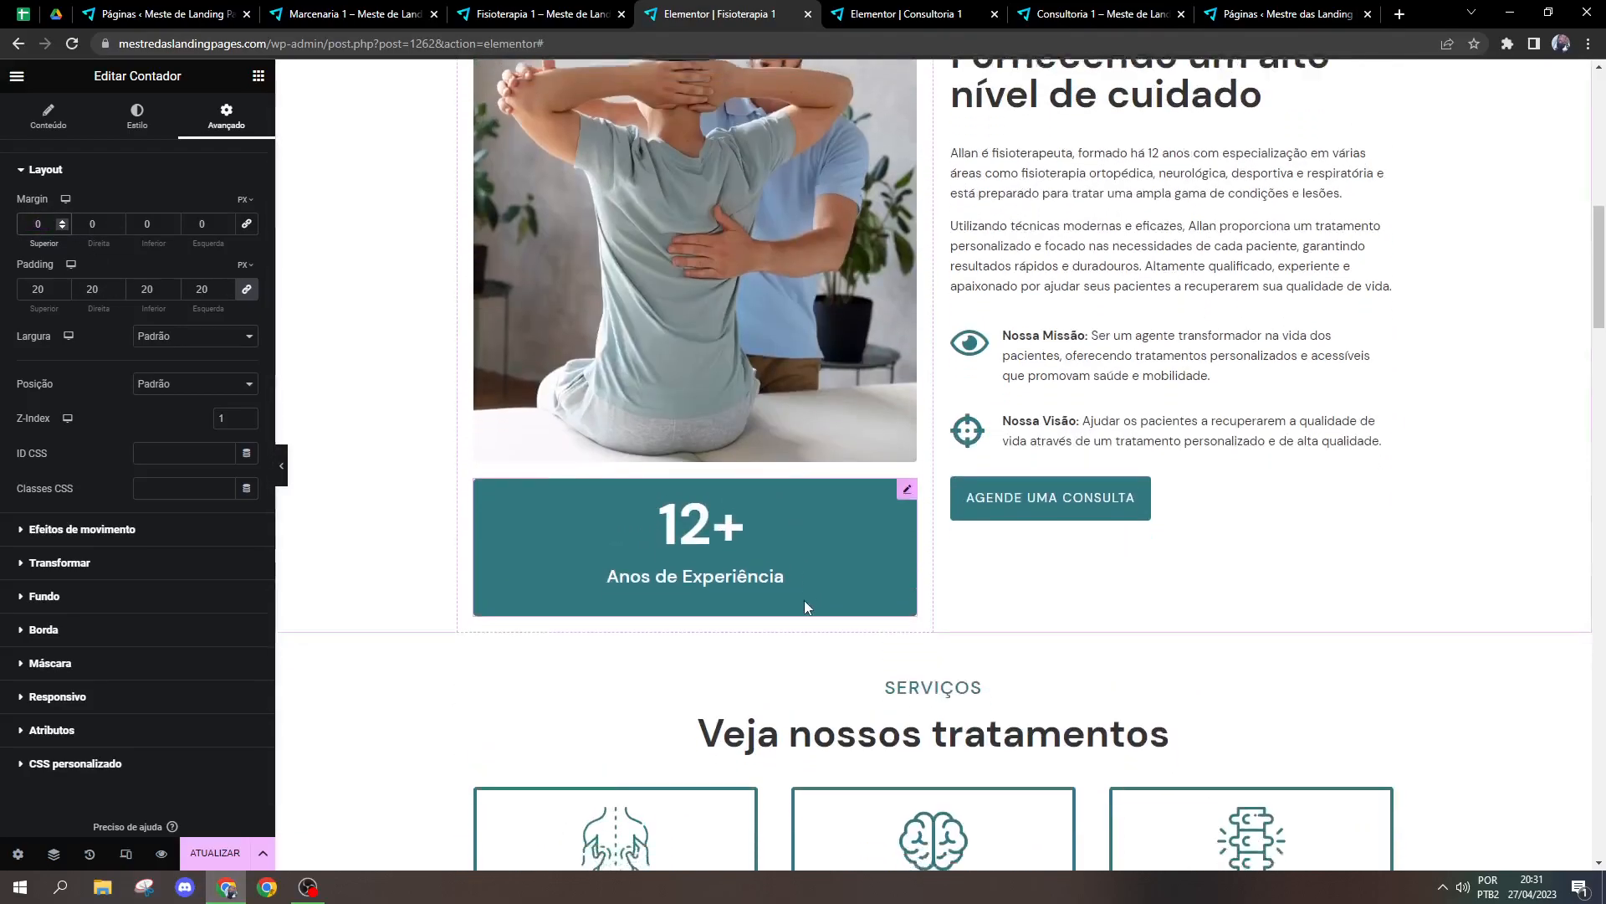
scroll(862, 569, "up", 1)
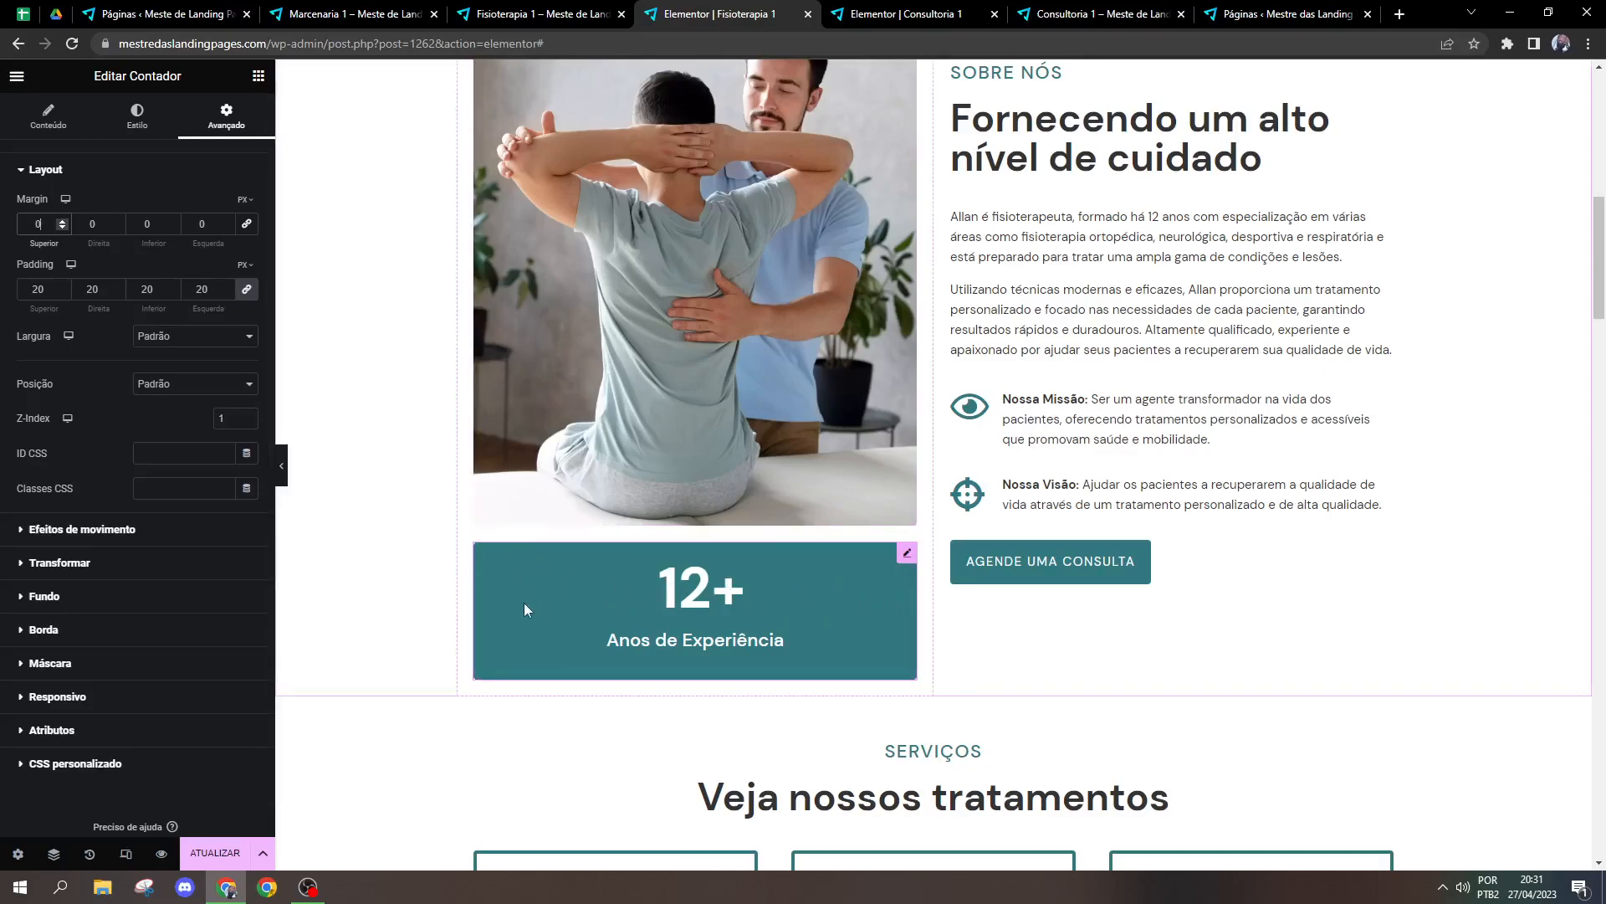
scroll(852, 776, "up", 3)
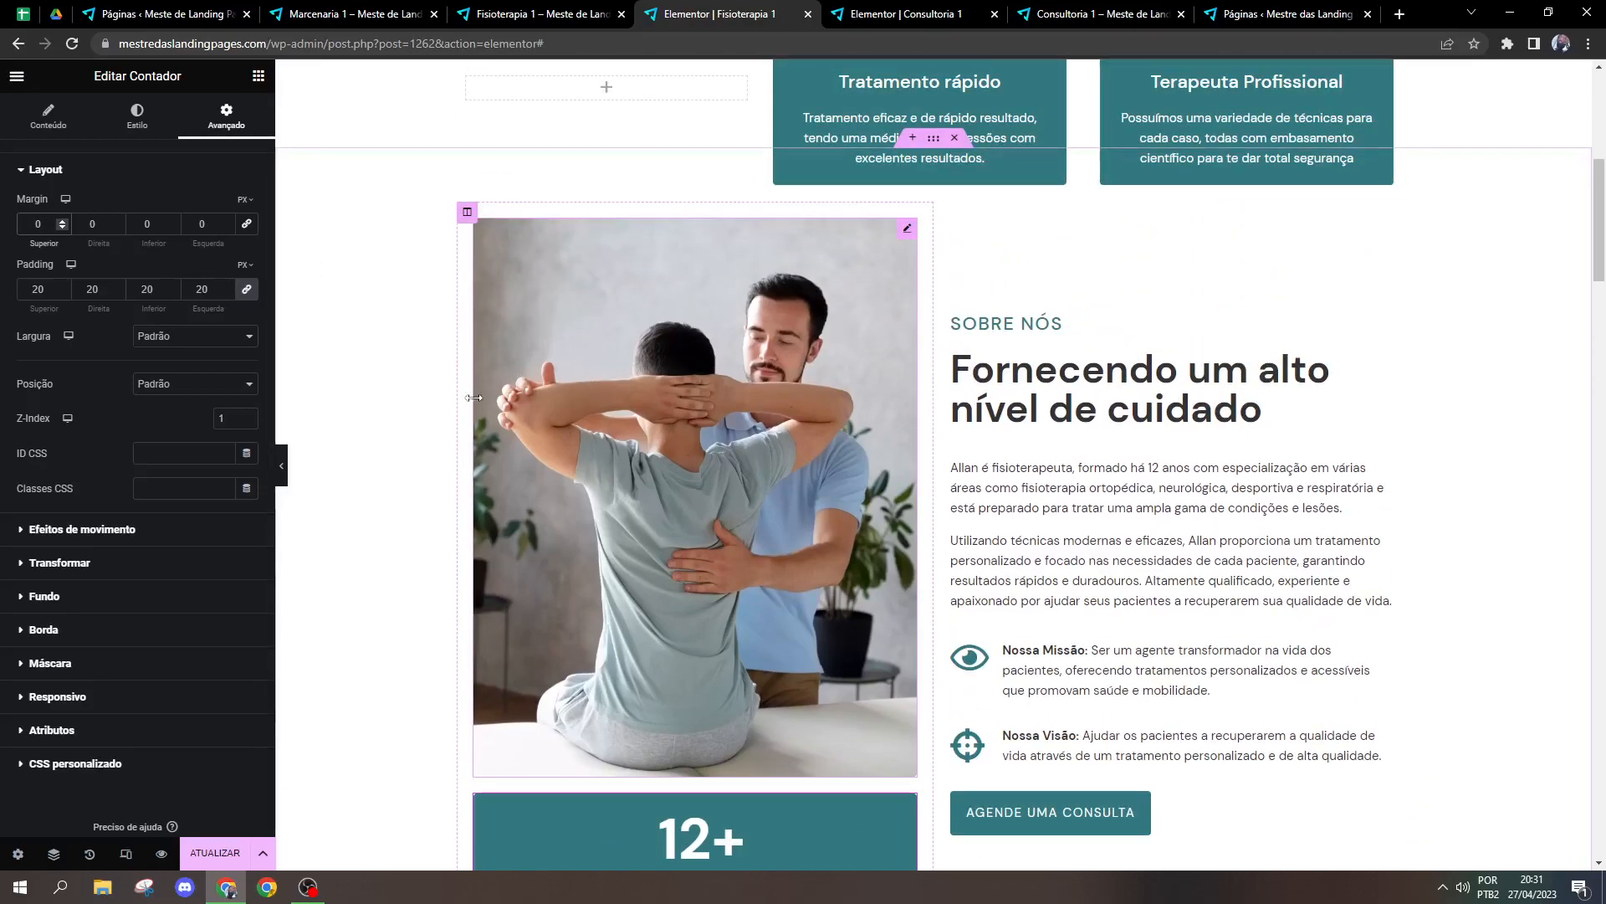
scroll(539, 409, "down", 3)
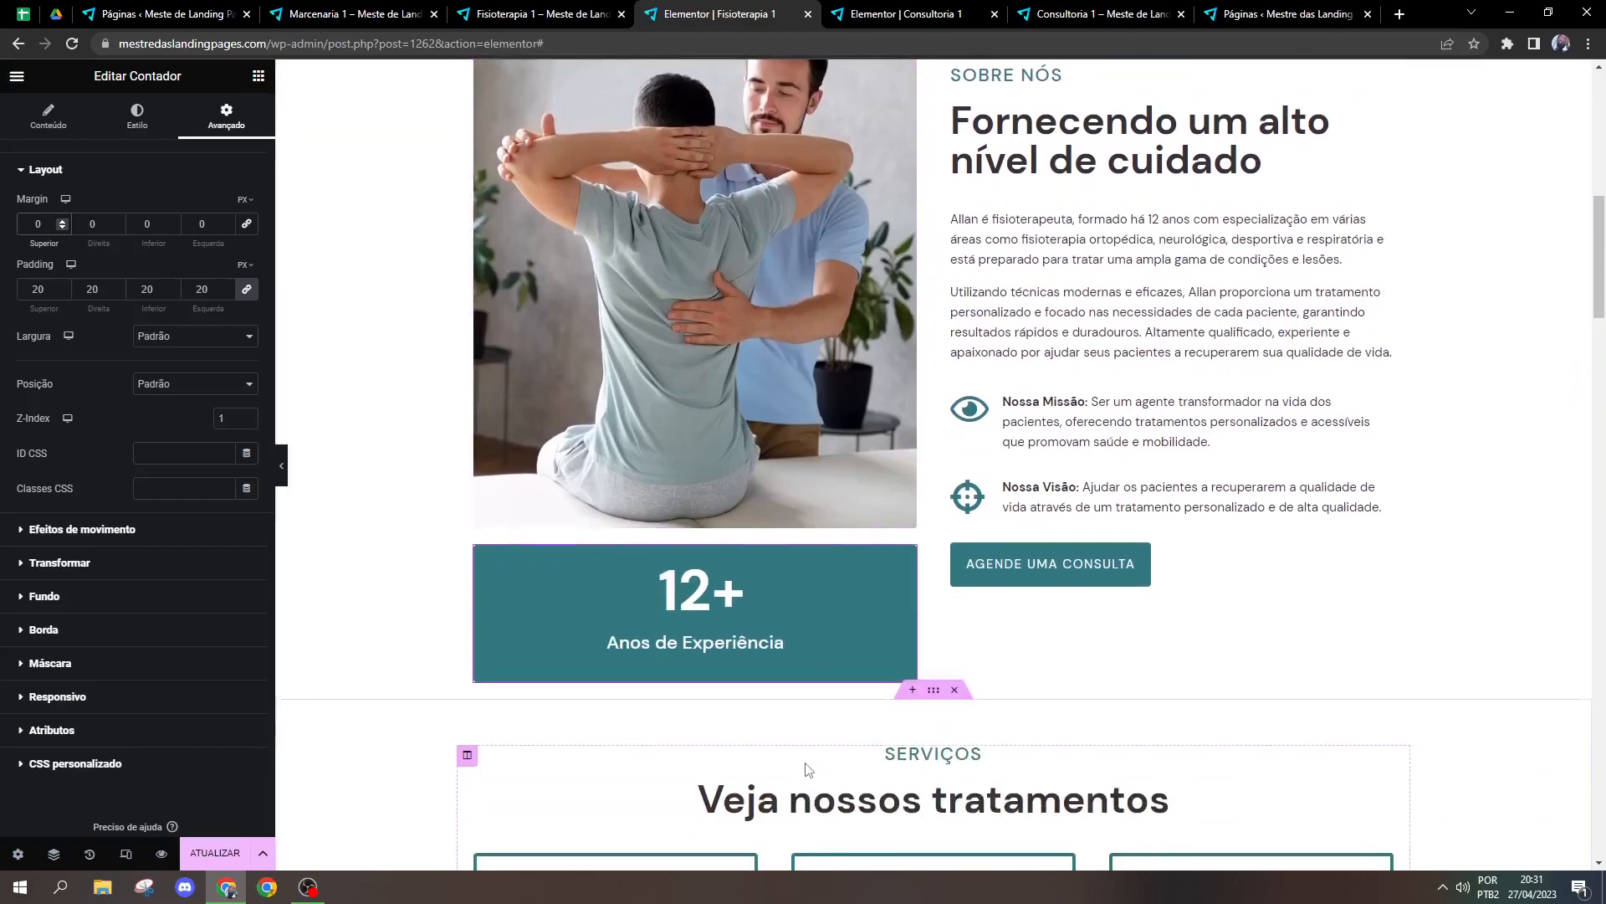
scroll(405, 491, "up", 1)
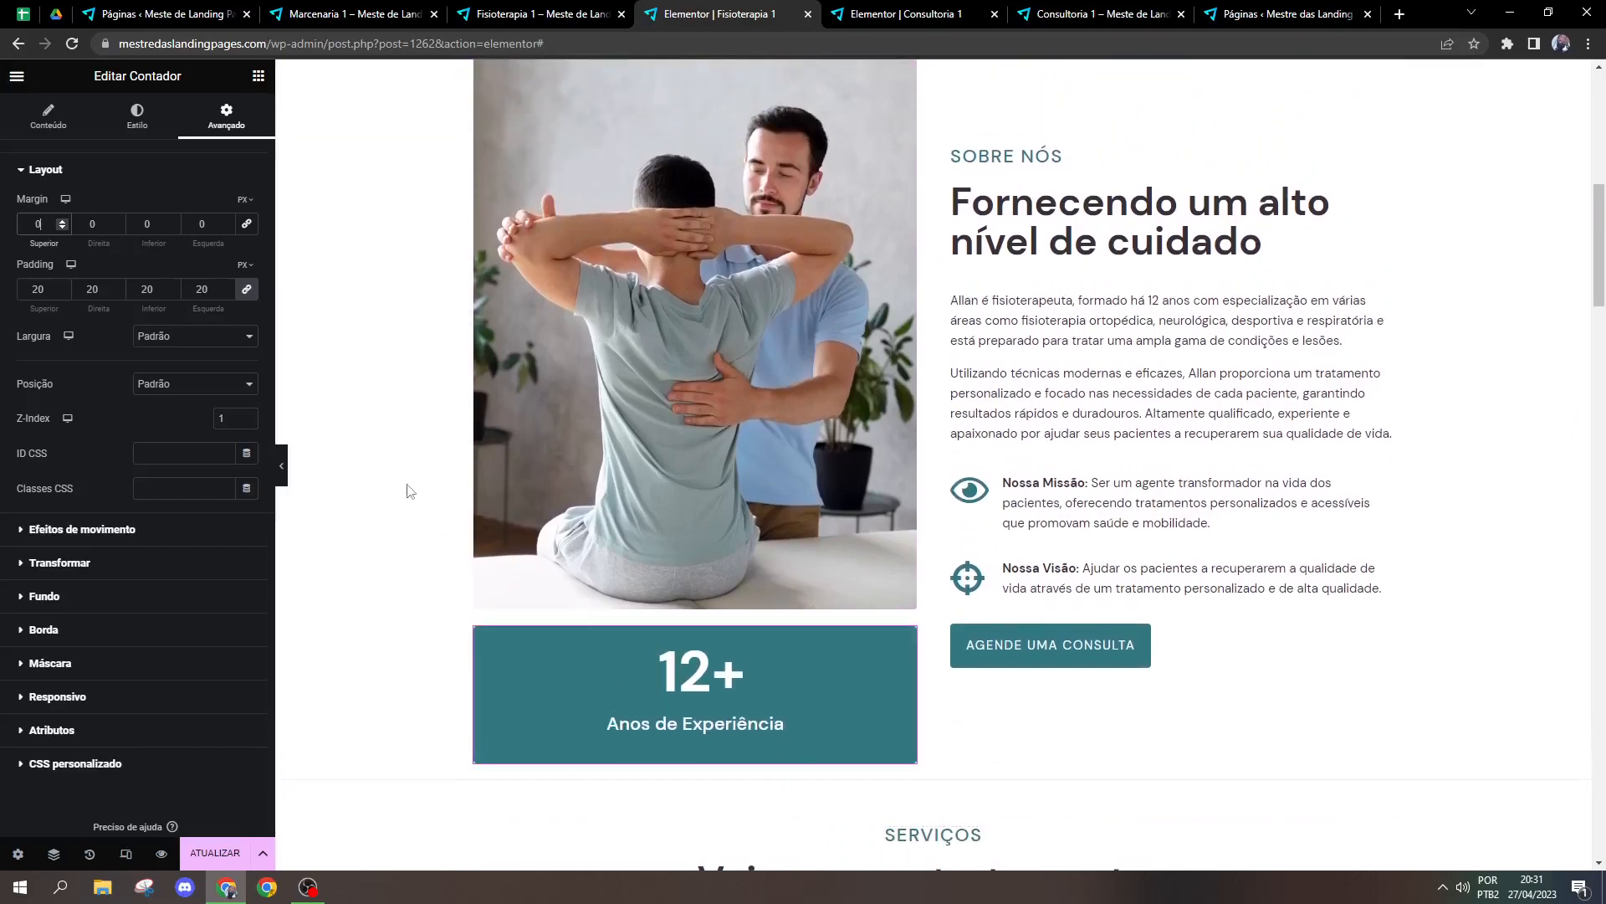
left_click(200, 226)
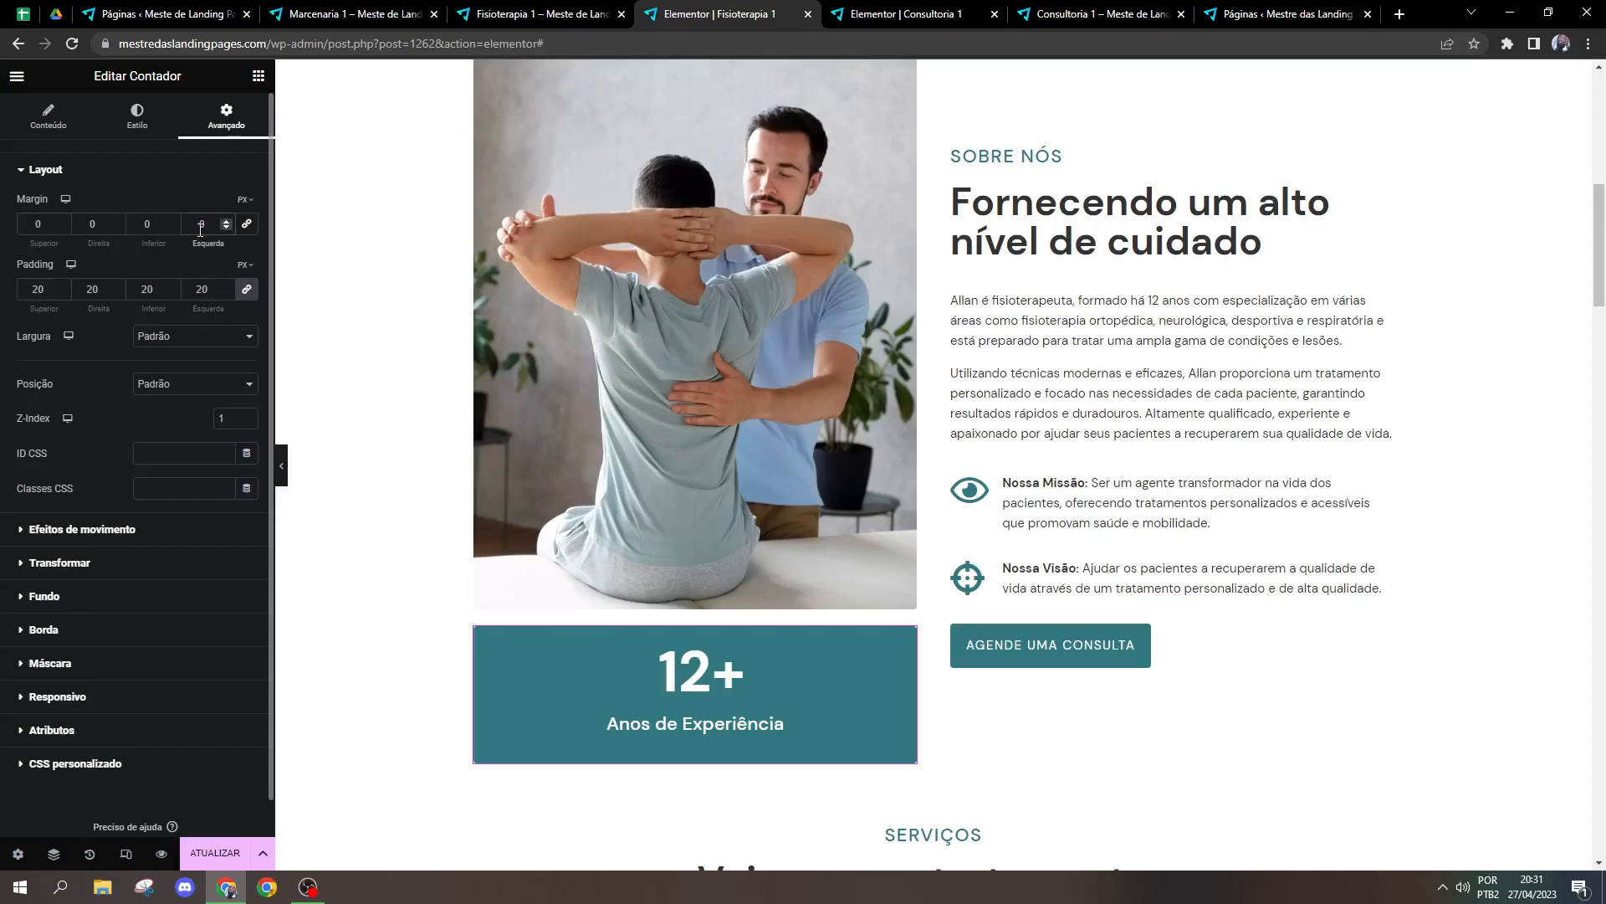
type("50")
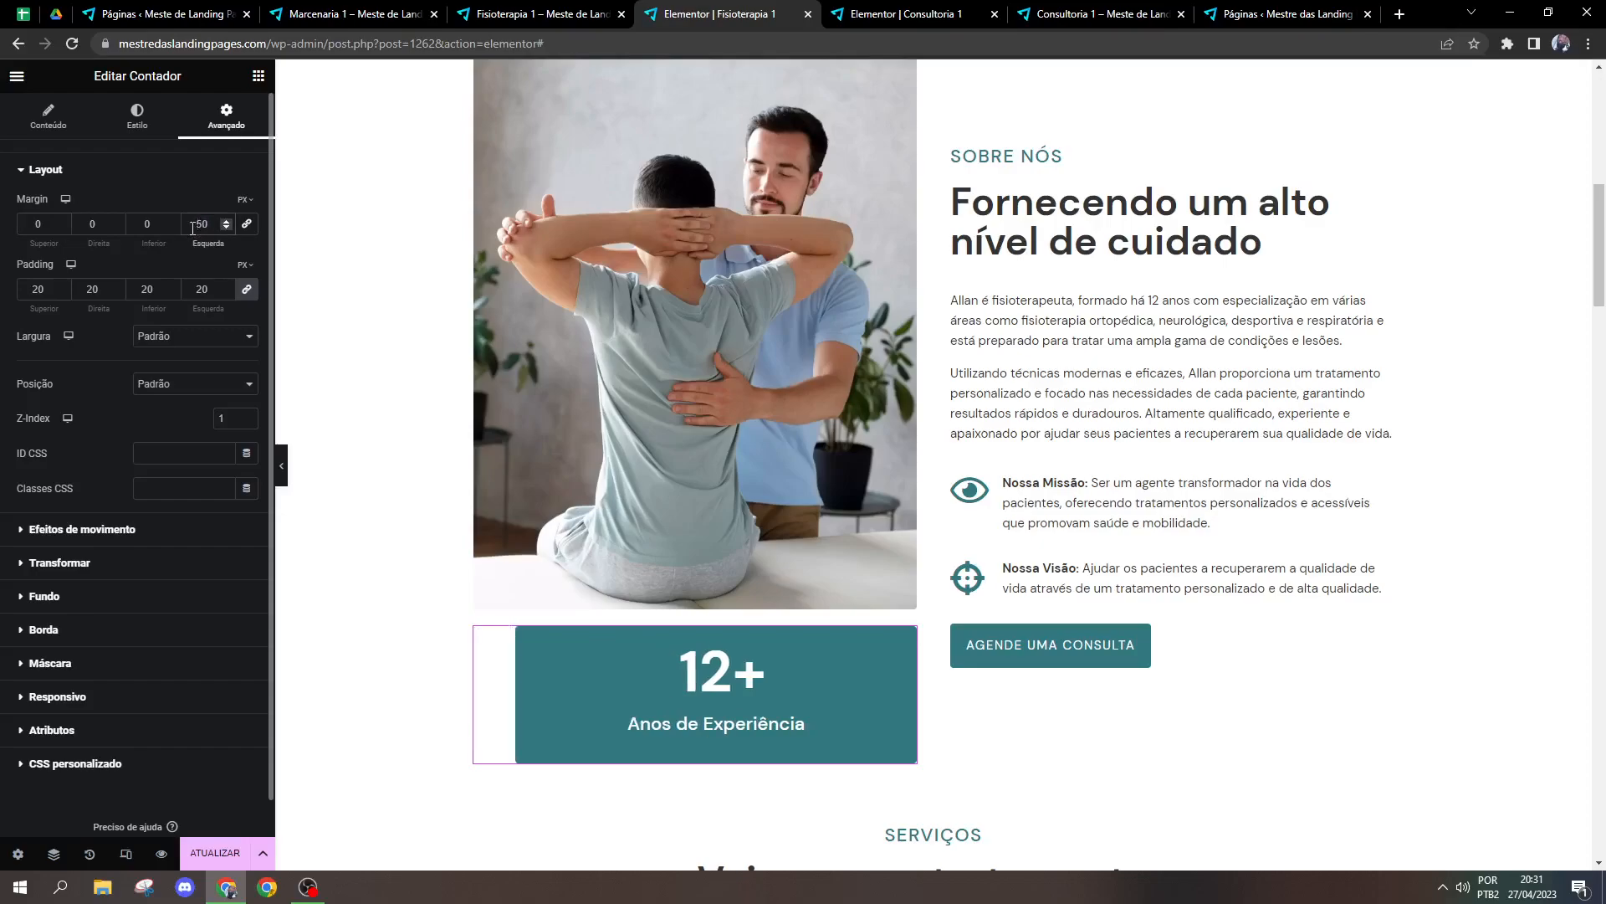
type("-")
left_click(96, 226)
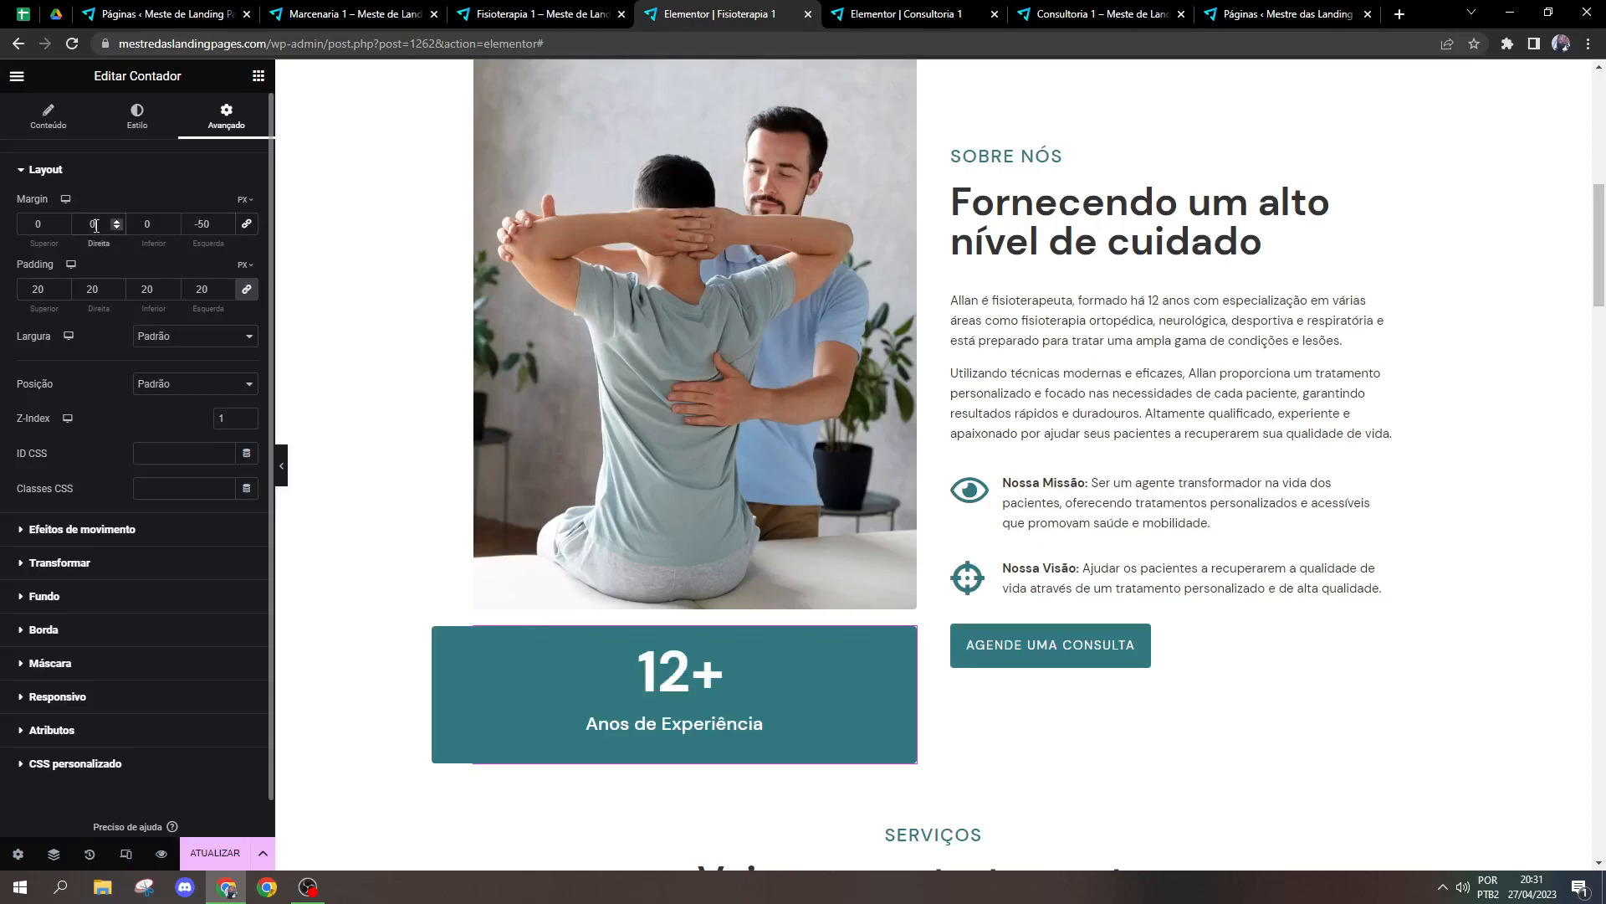
type("310")
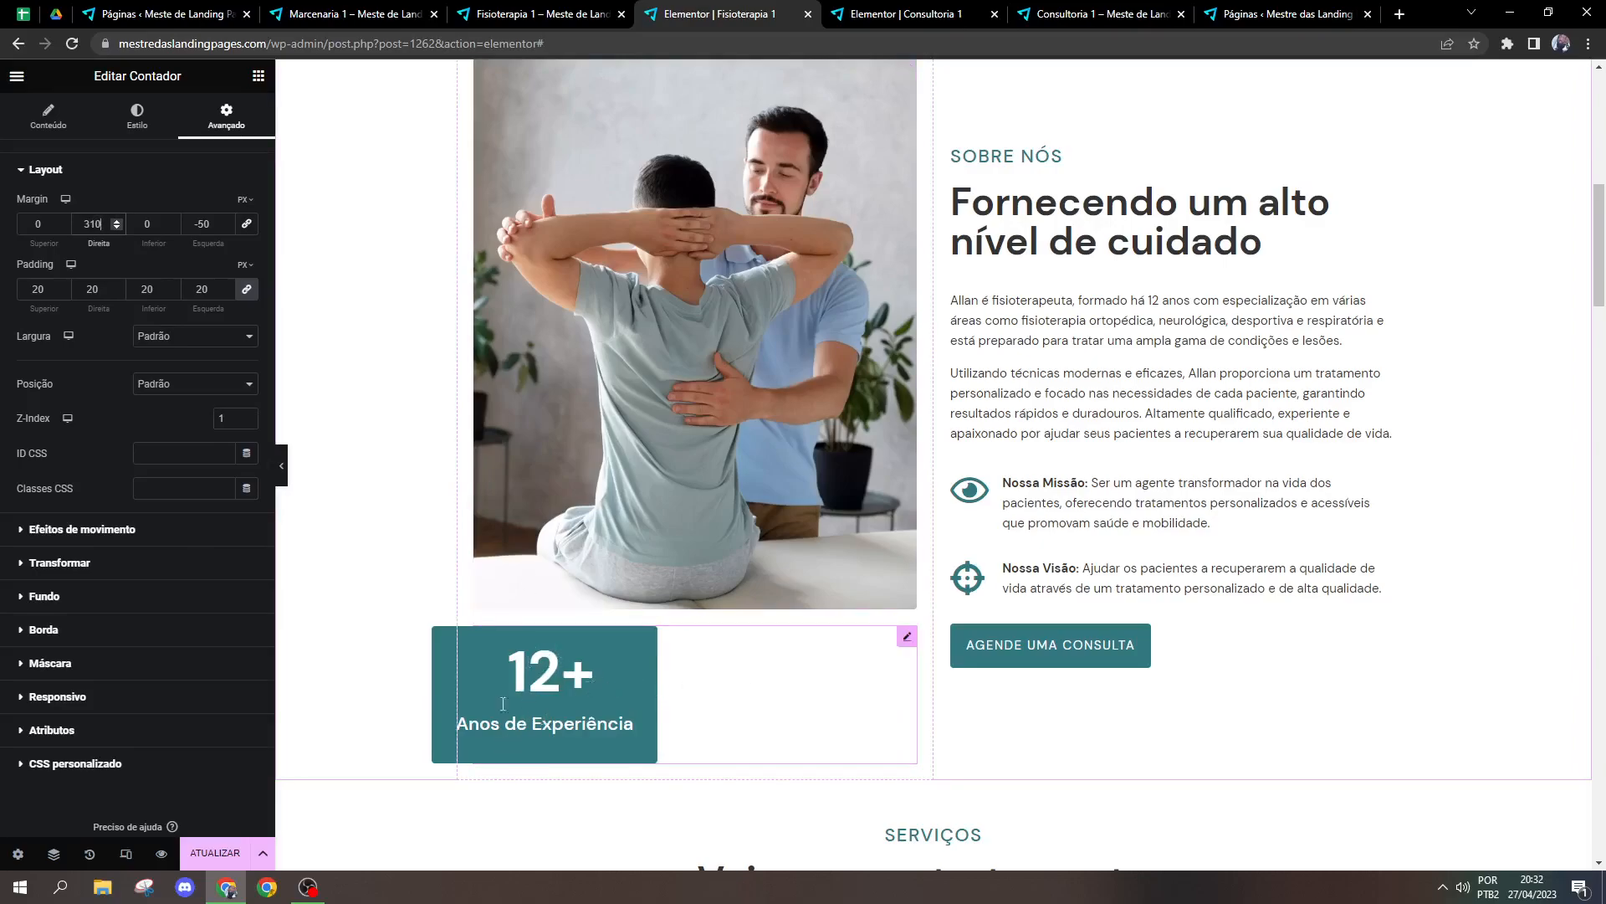
Step: Lower the counter's top margin gradually to about -96, then set it to -655
left_click(58, 229)
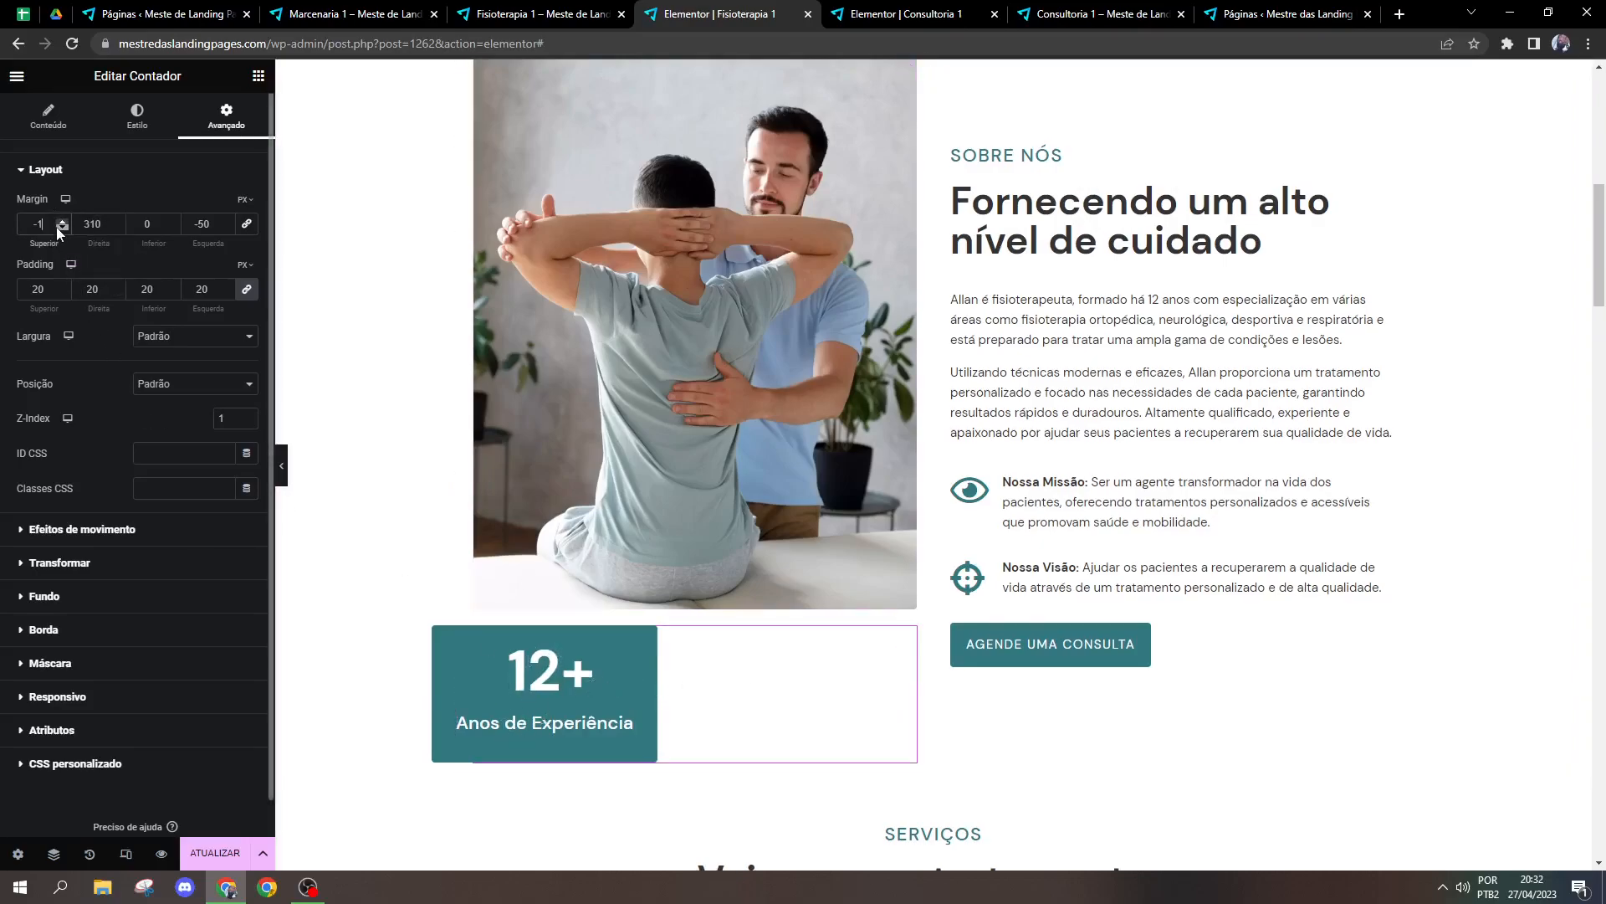
left_click_drag(57, 227, 64, 227)
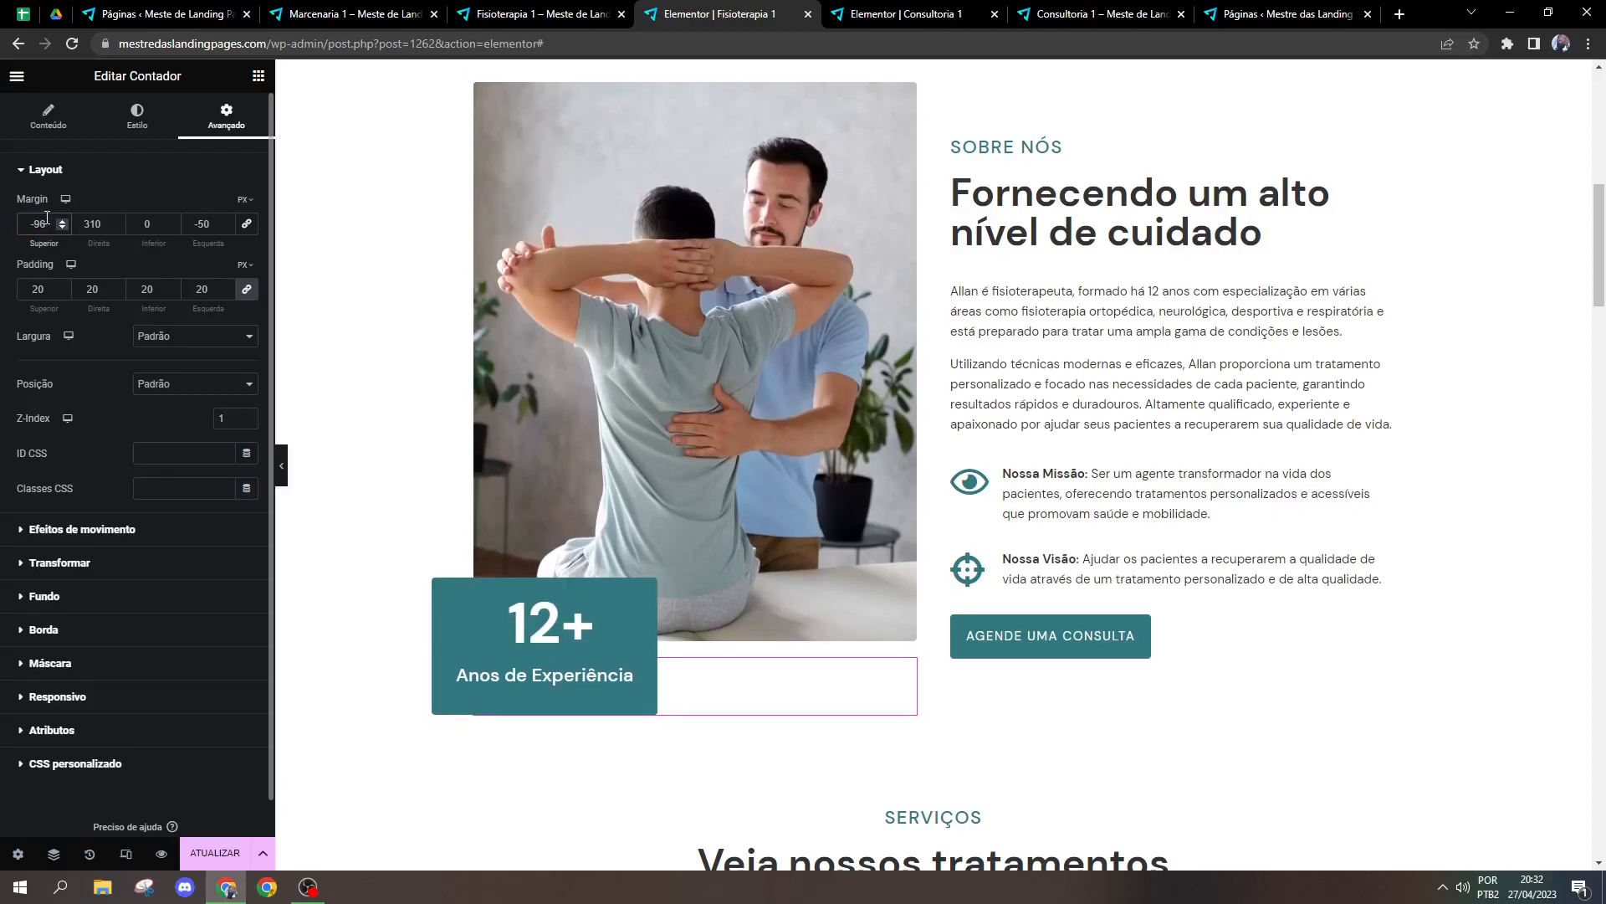
key("ctrl+a")
type("06")
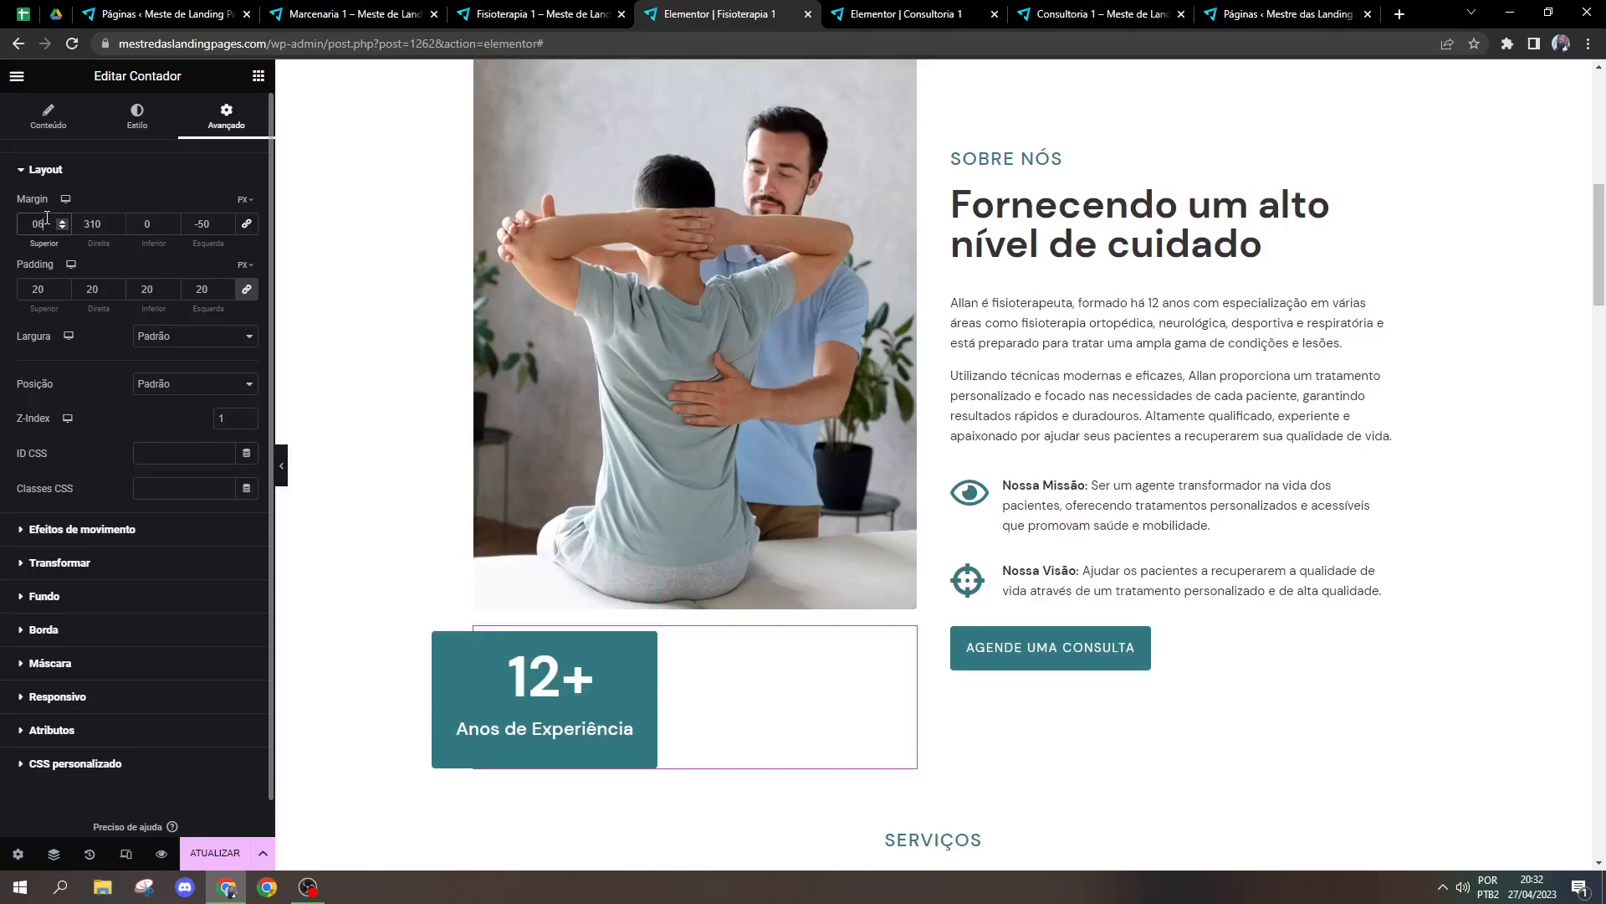
type("55")
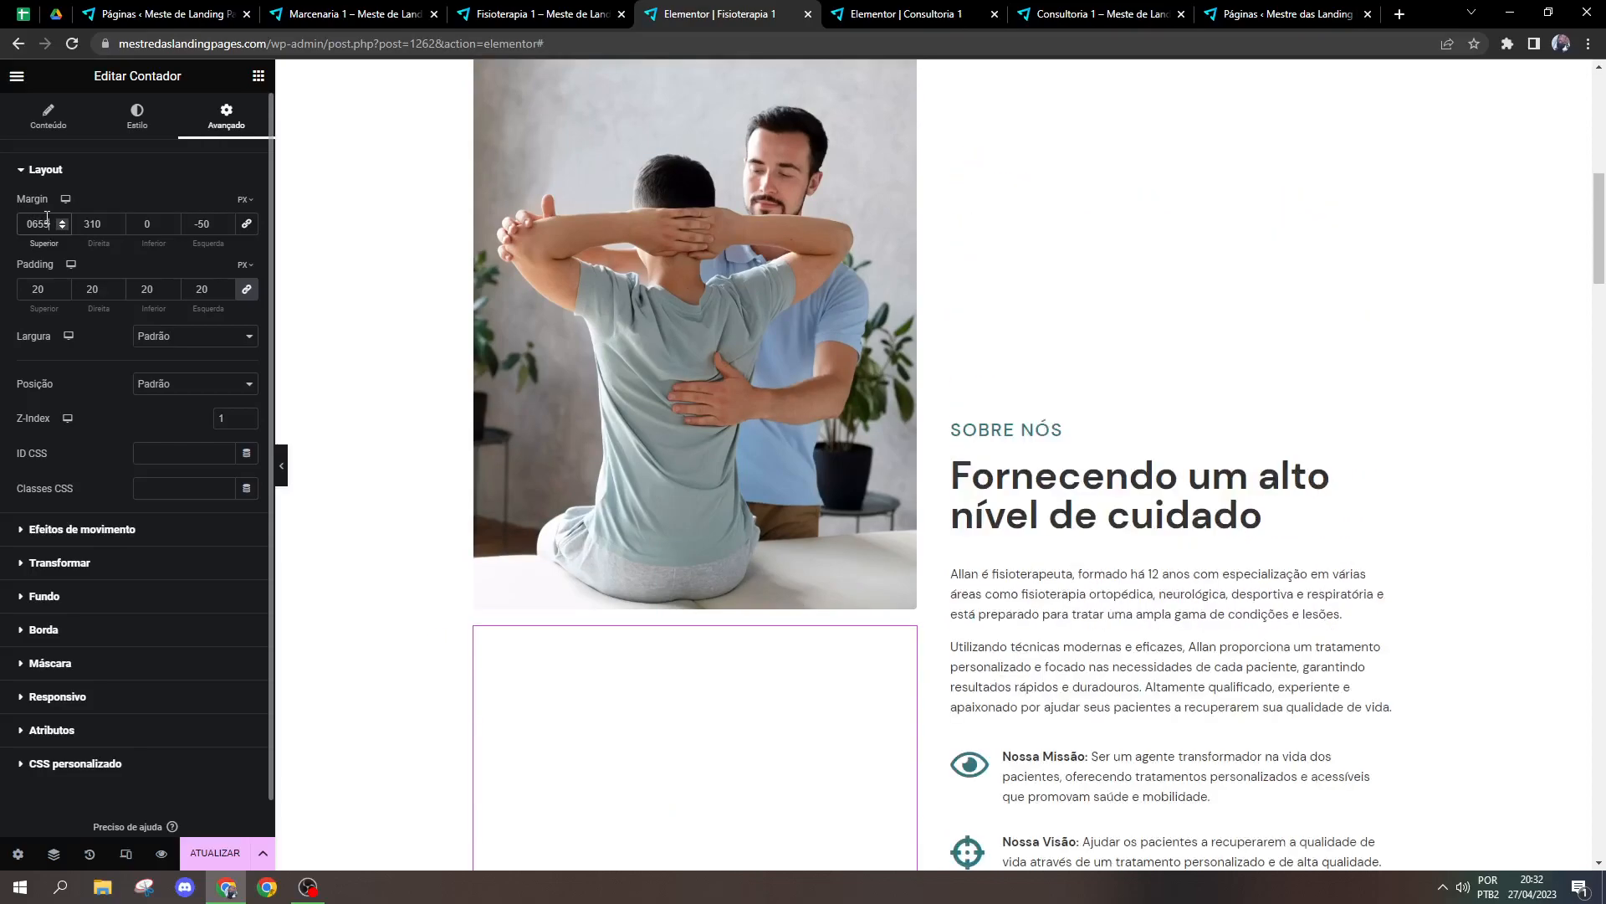
key("BackSpace")
type("-")
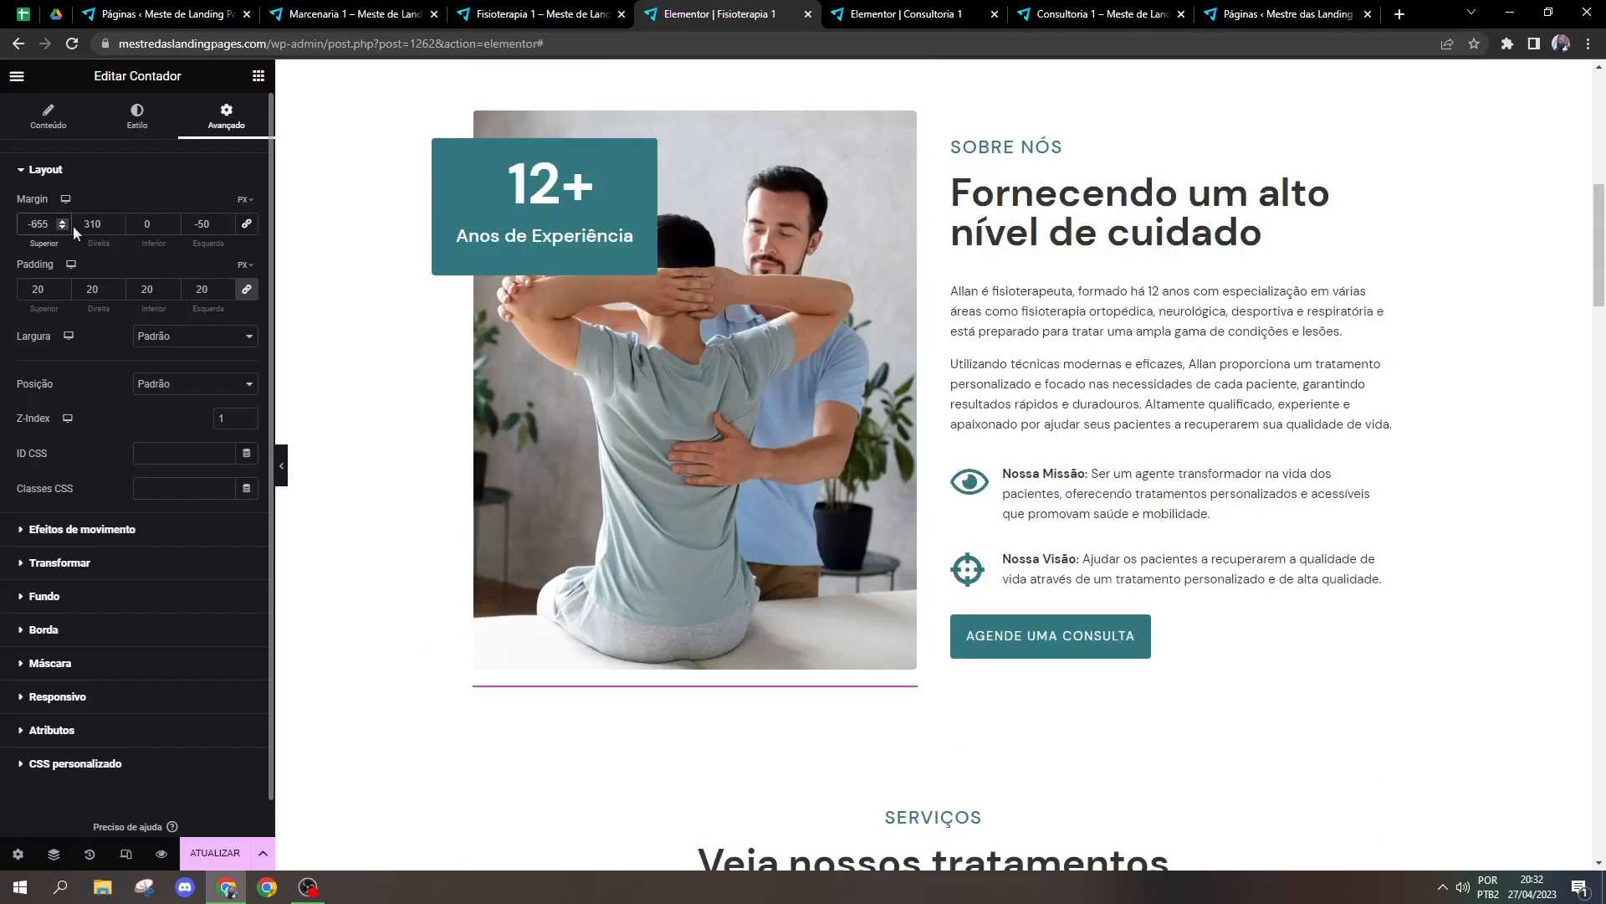
Step: Raise the counter's top margin gradually to -635
left_click(62, 221)
left_click(62, 221)
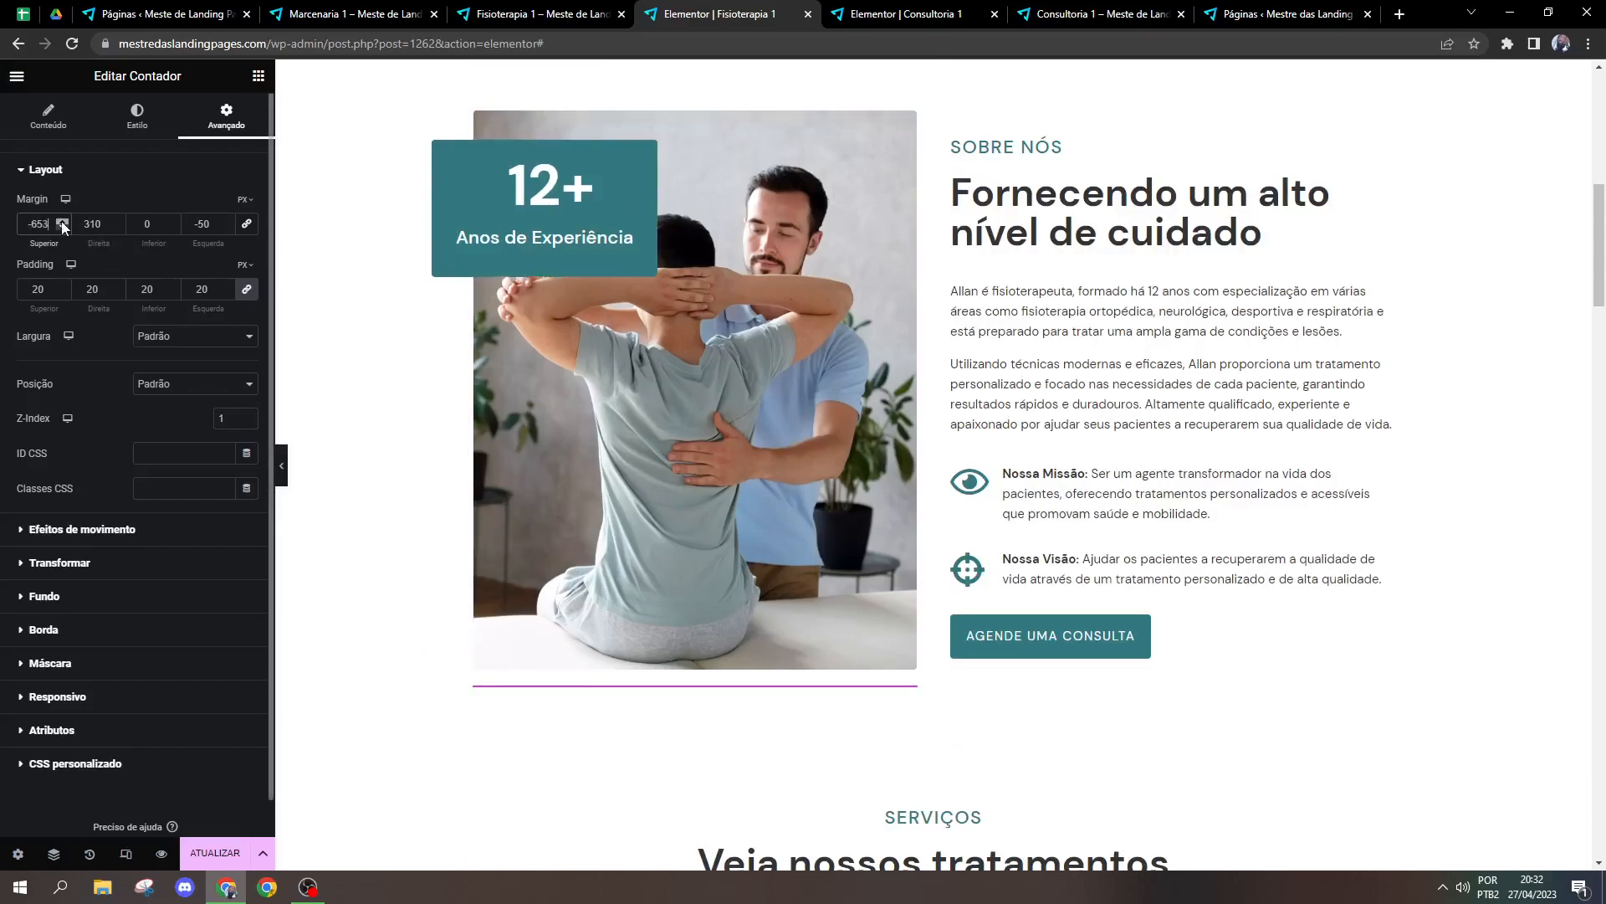
left_click(62, 222)
left_click(62, 221)
left_click(62, 222)
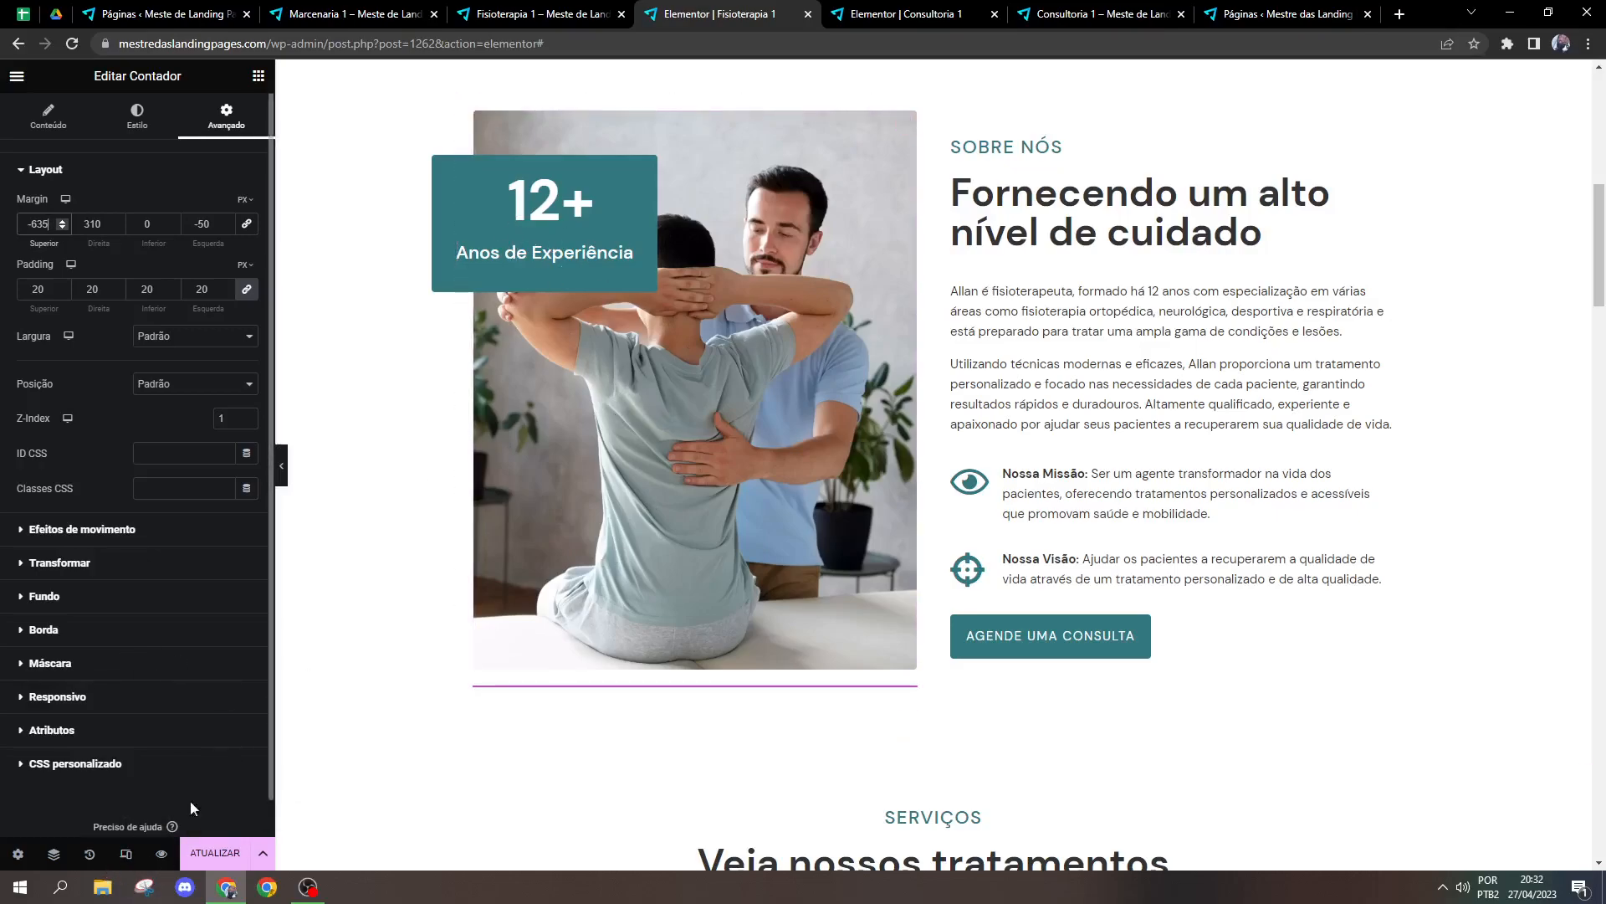
Step: Restore the Fisioterapia 1 page to the "Edição iniciada" state in the edit history and update the page
left_click(90, 853)
left_click_drag(269, 287, 244, 695)
scroll(193, 791, "down", 2)
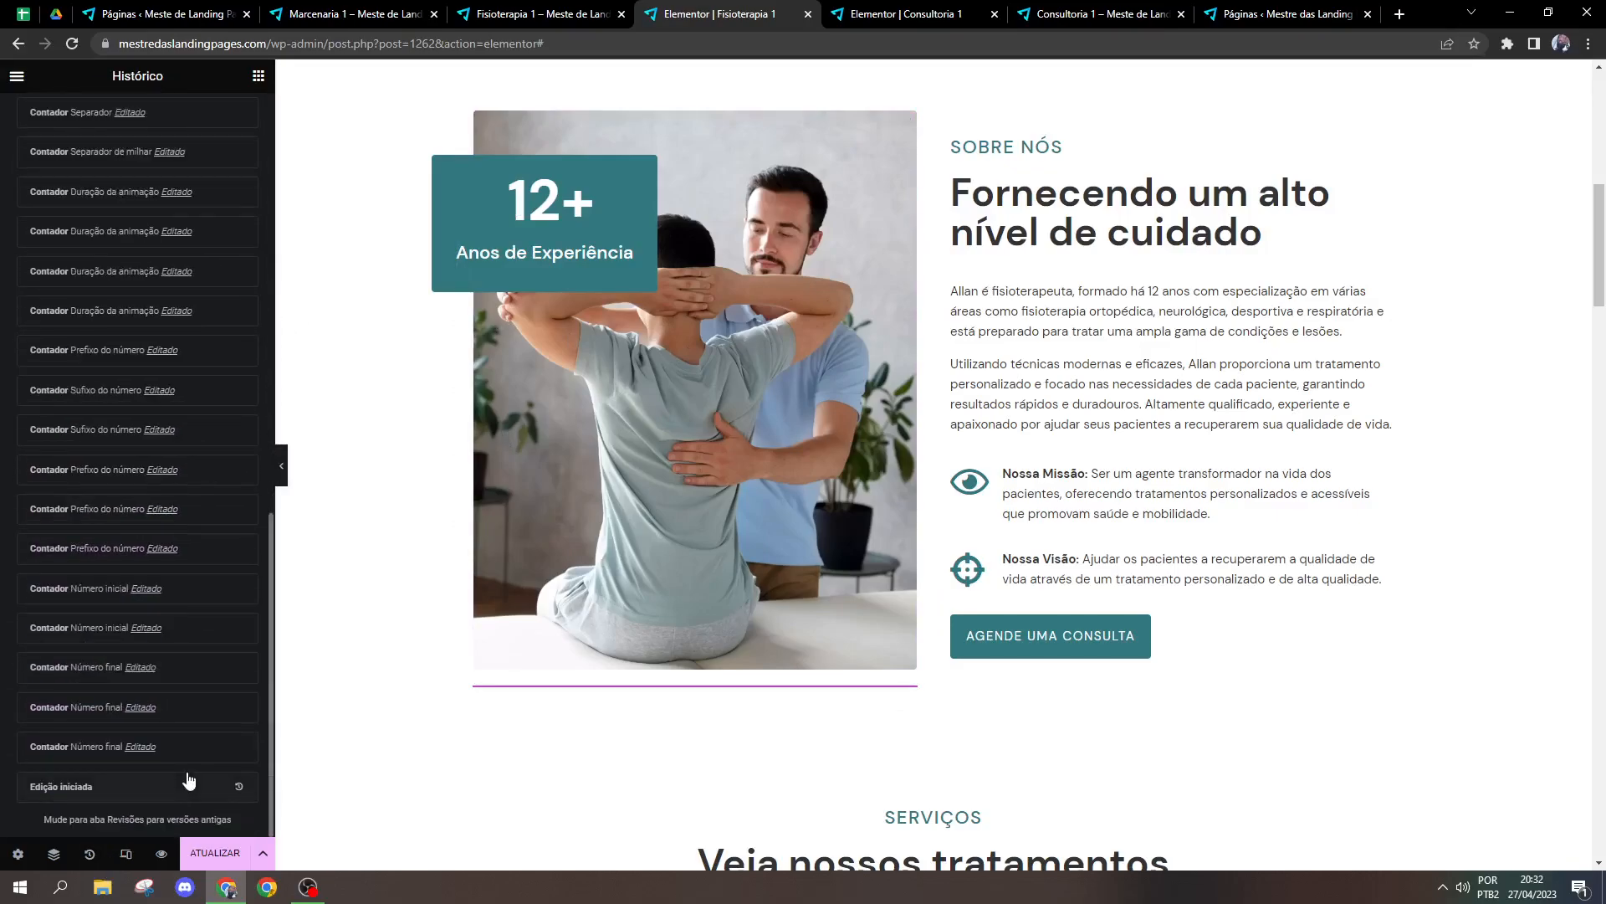
left_click(121, 789)
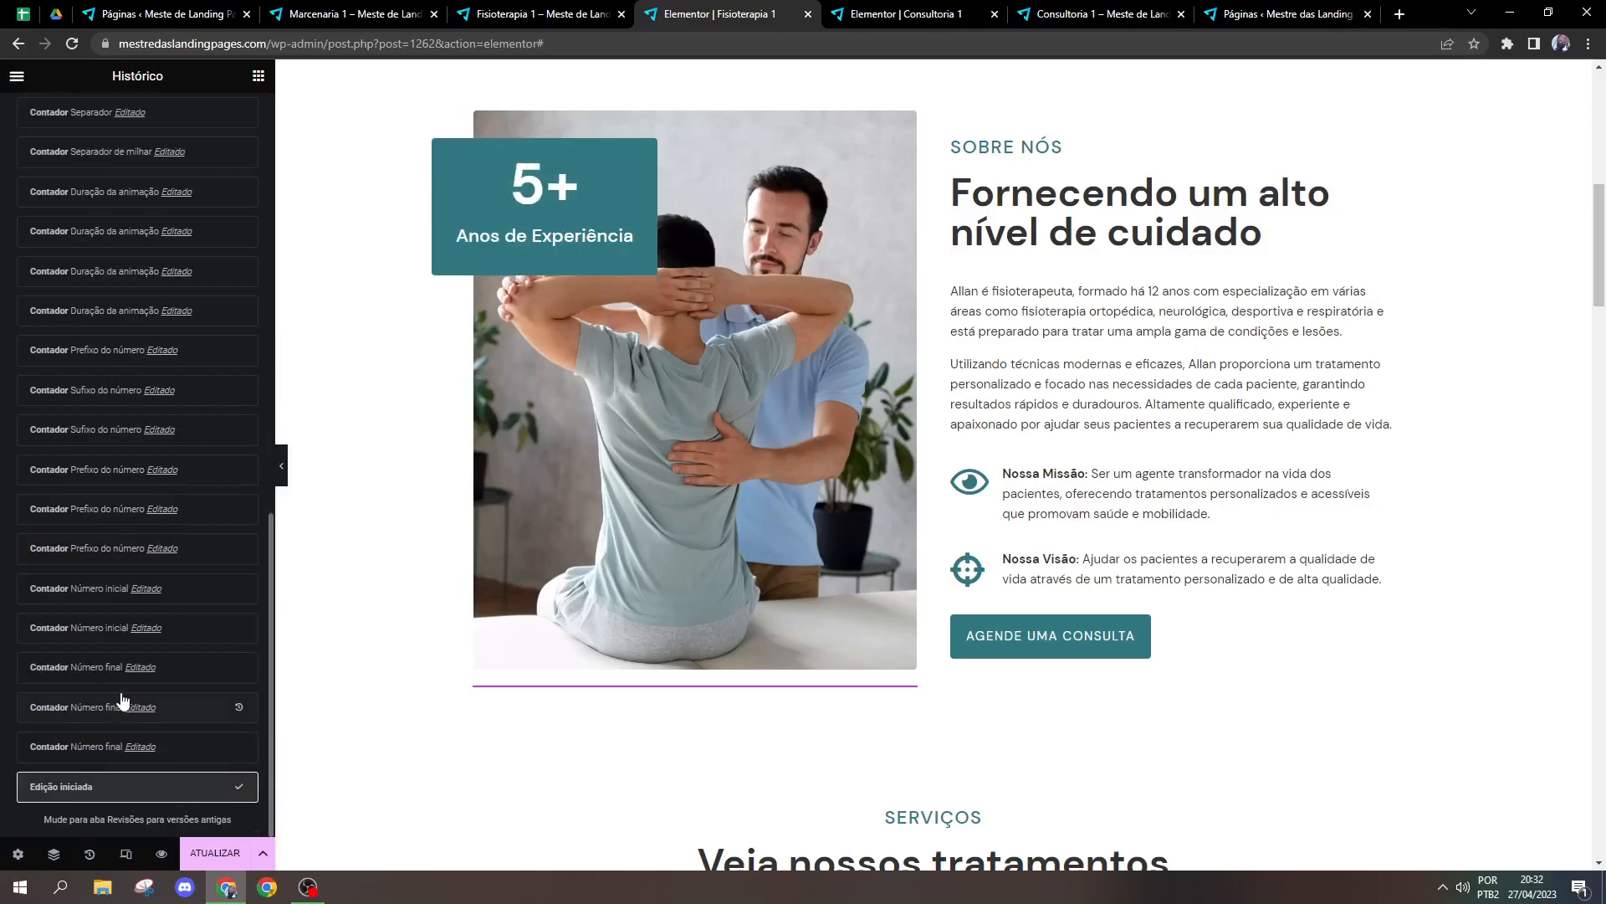
scroll(1148, 599, "up", 7)
scroll(1149, 599, "up", 2)
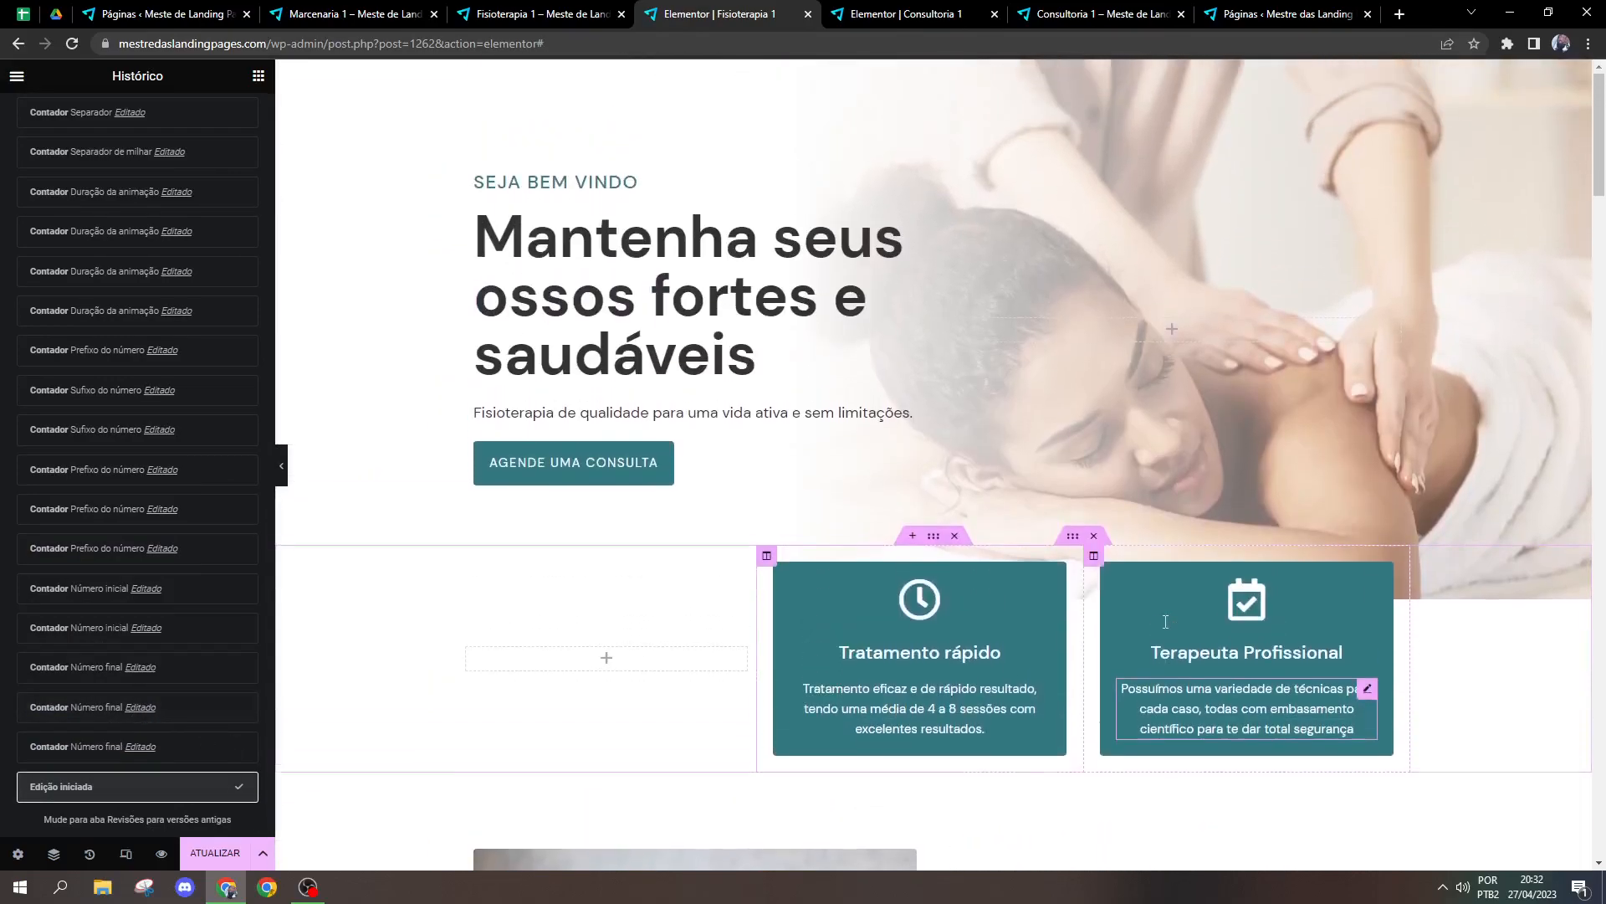
left_click(209, 853)
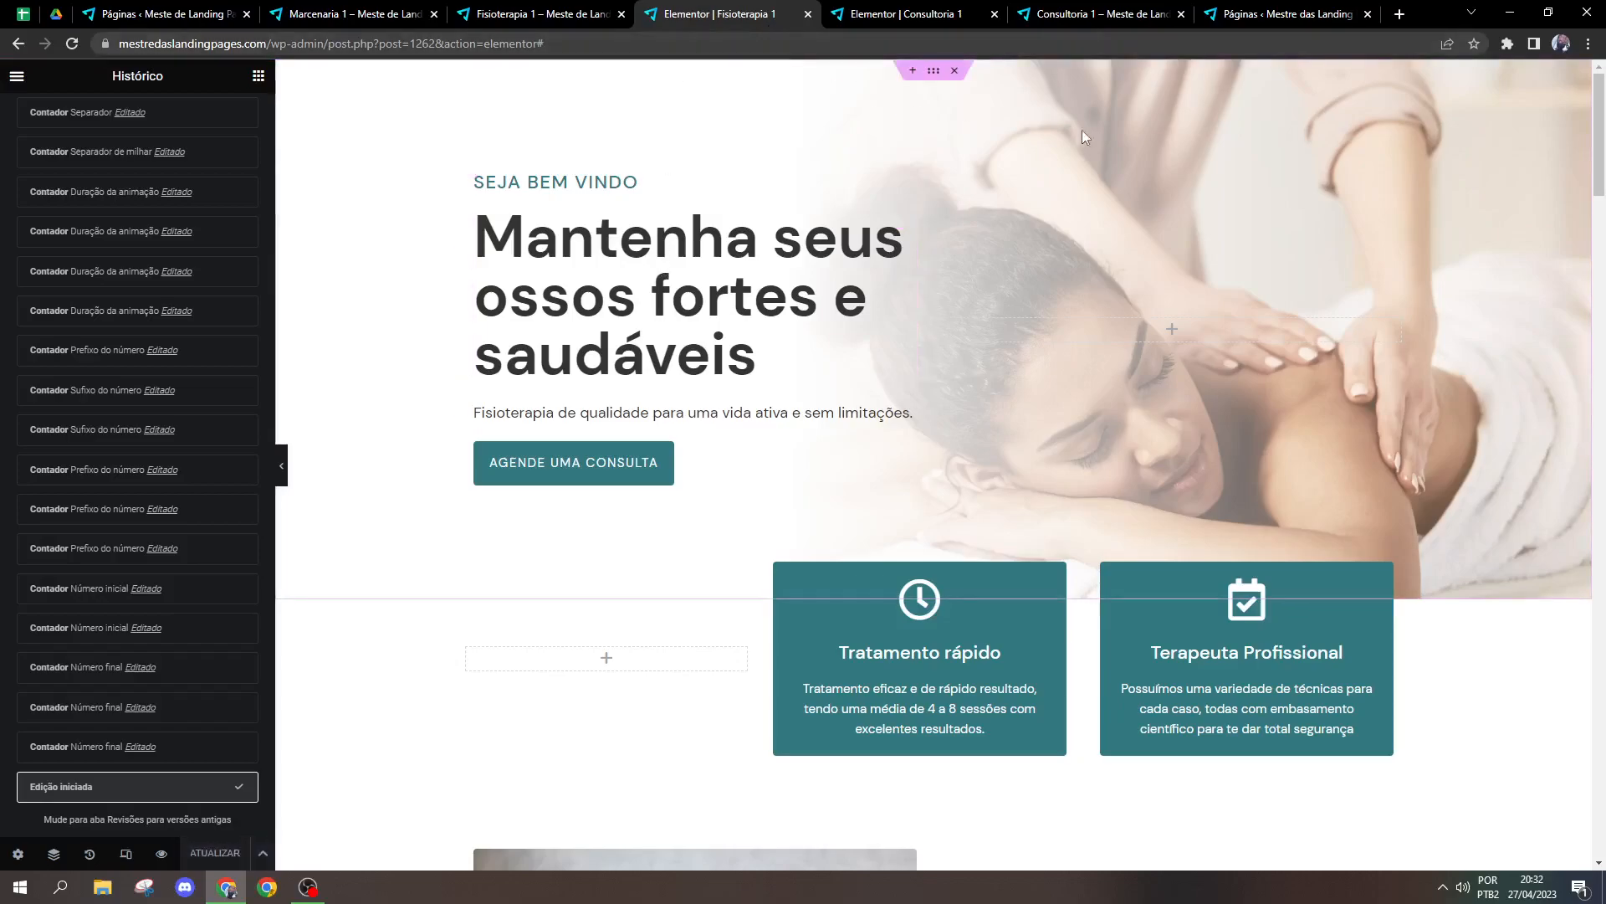
Step: Examine the counters over the Sobre Nós image and in the statistics section of the Fisioterapia 1 page
scroll(1604, 243, "down", 3)
scroll(1604, 244, "down", 6)
scroll(723, 297, "up", 2)
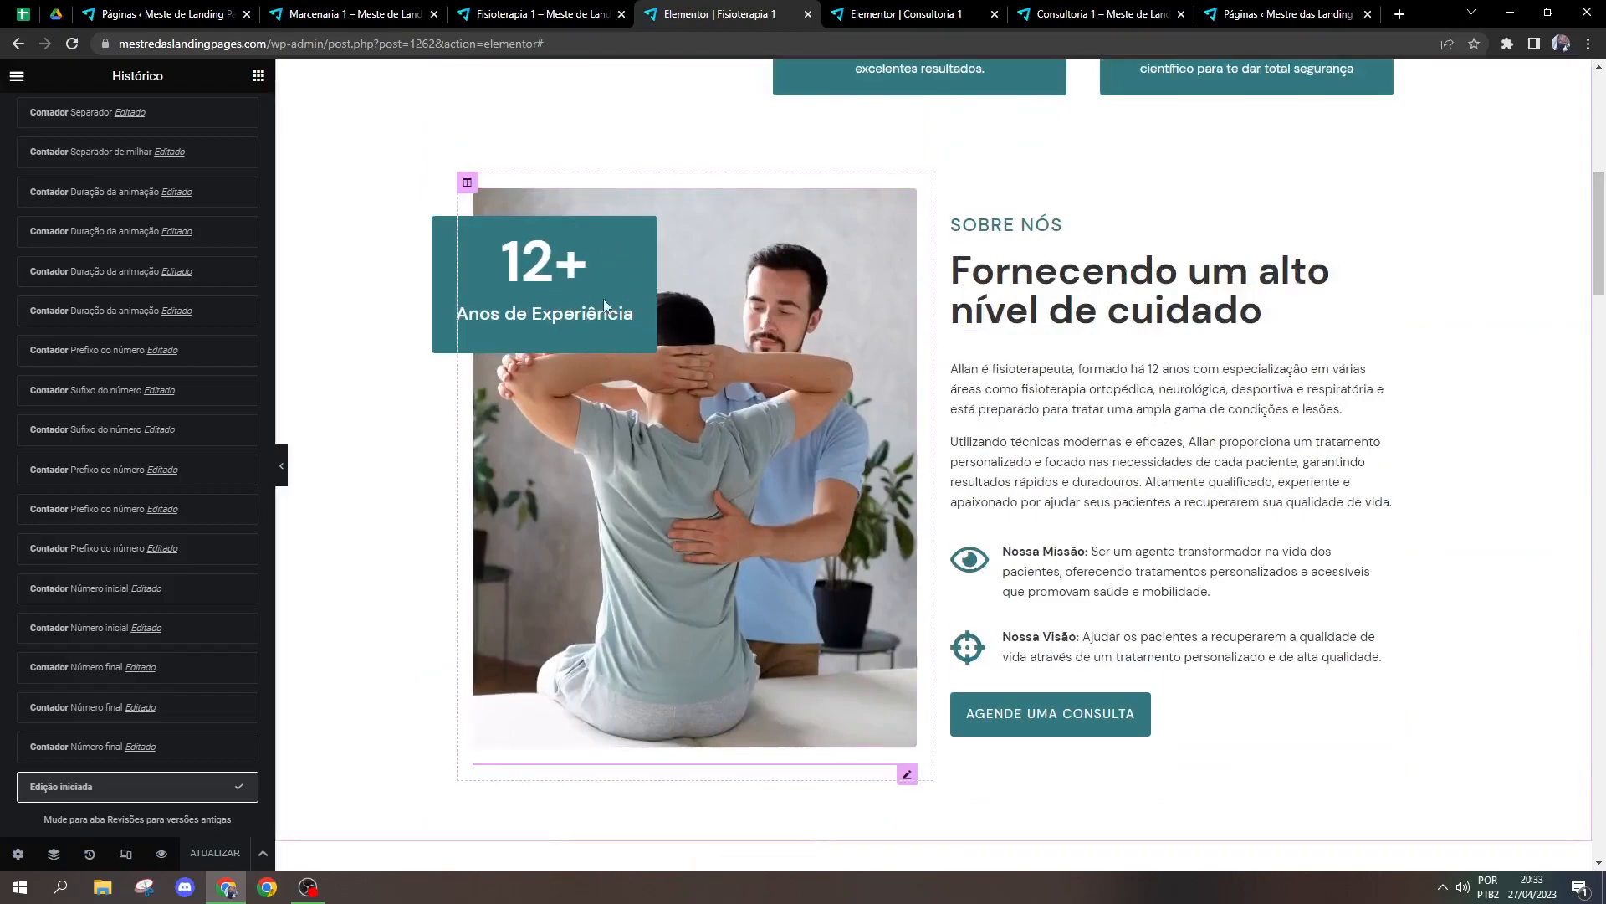
scroll(515, 318, "up", 4)
scroll(1543, 525, "down", 10)
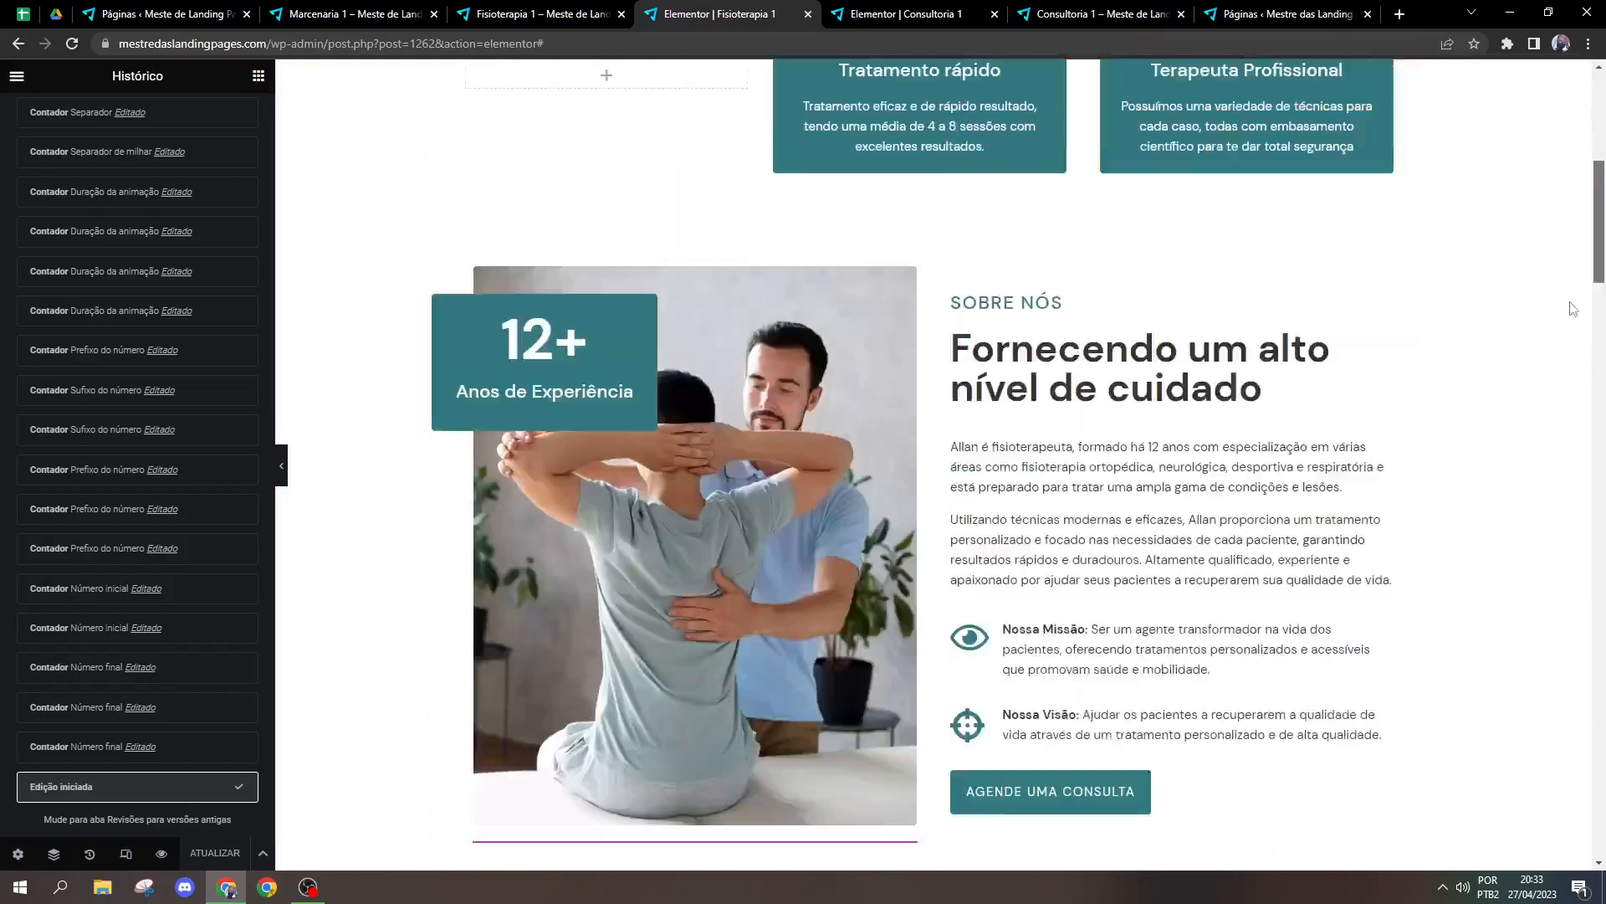
left_click_drag(1541, 519, 1555, 500)
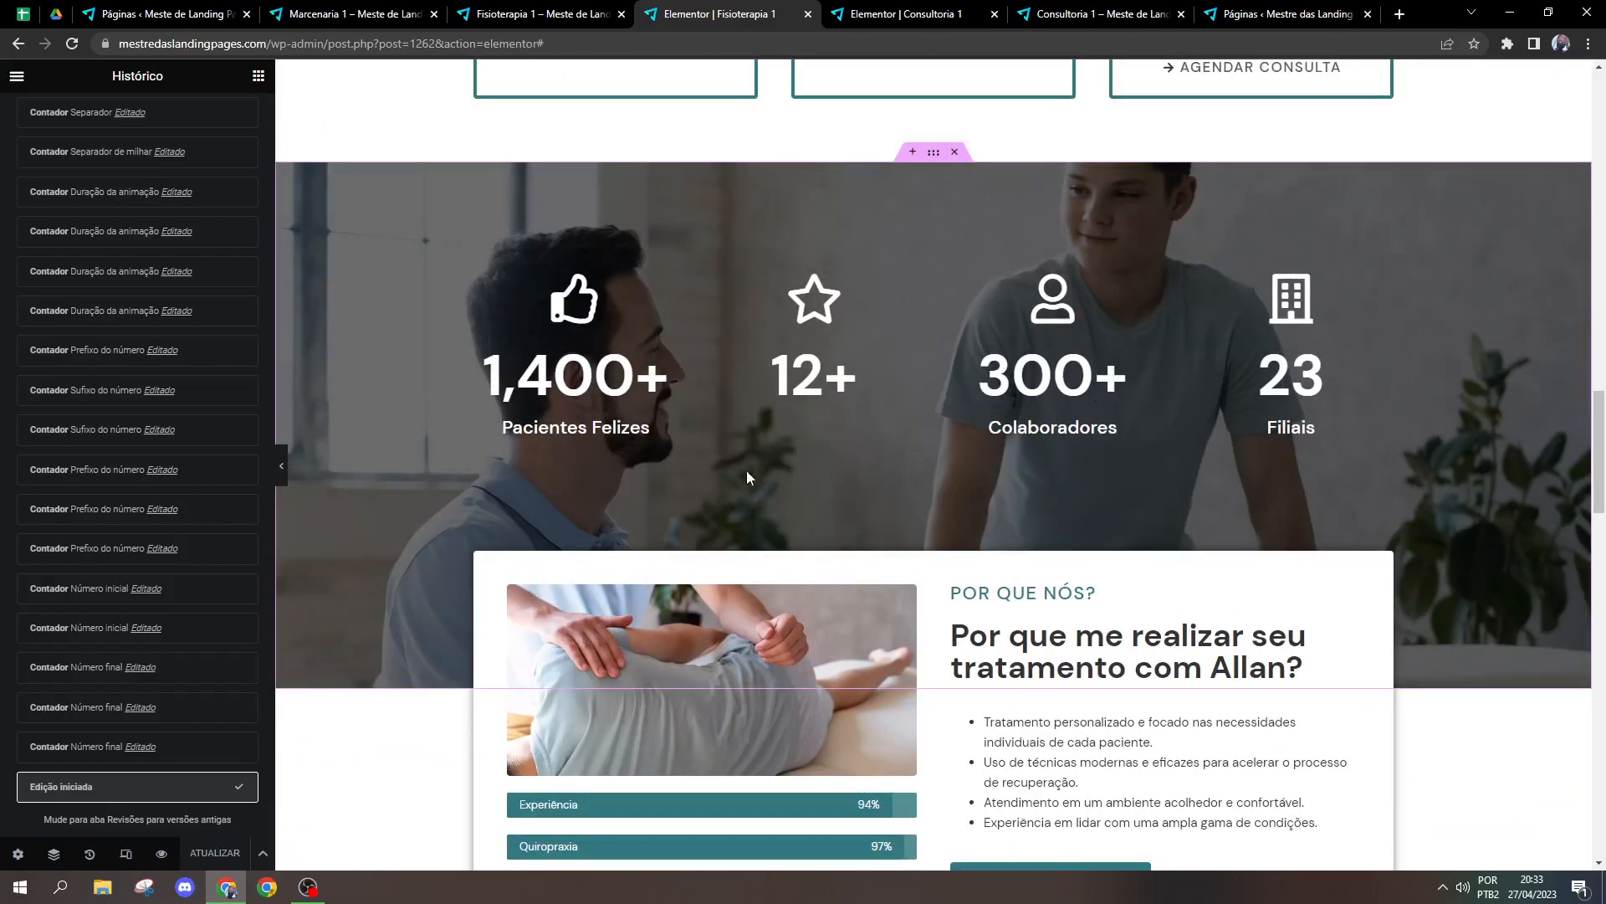
left_click(673, 430)
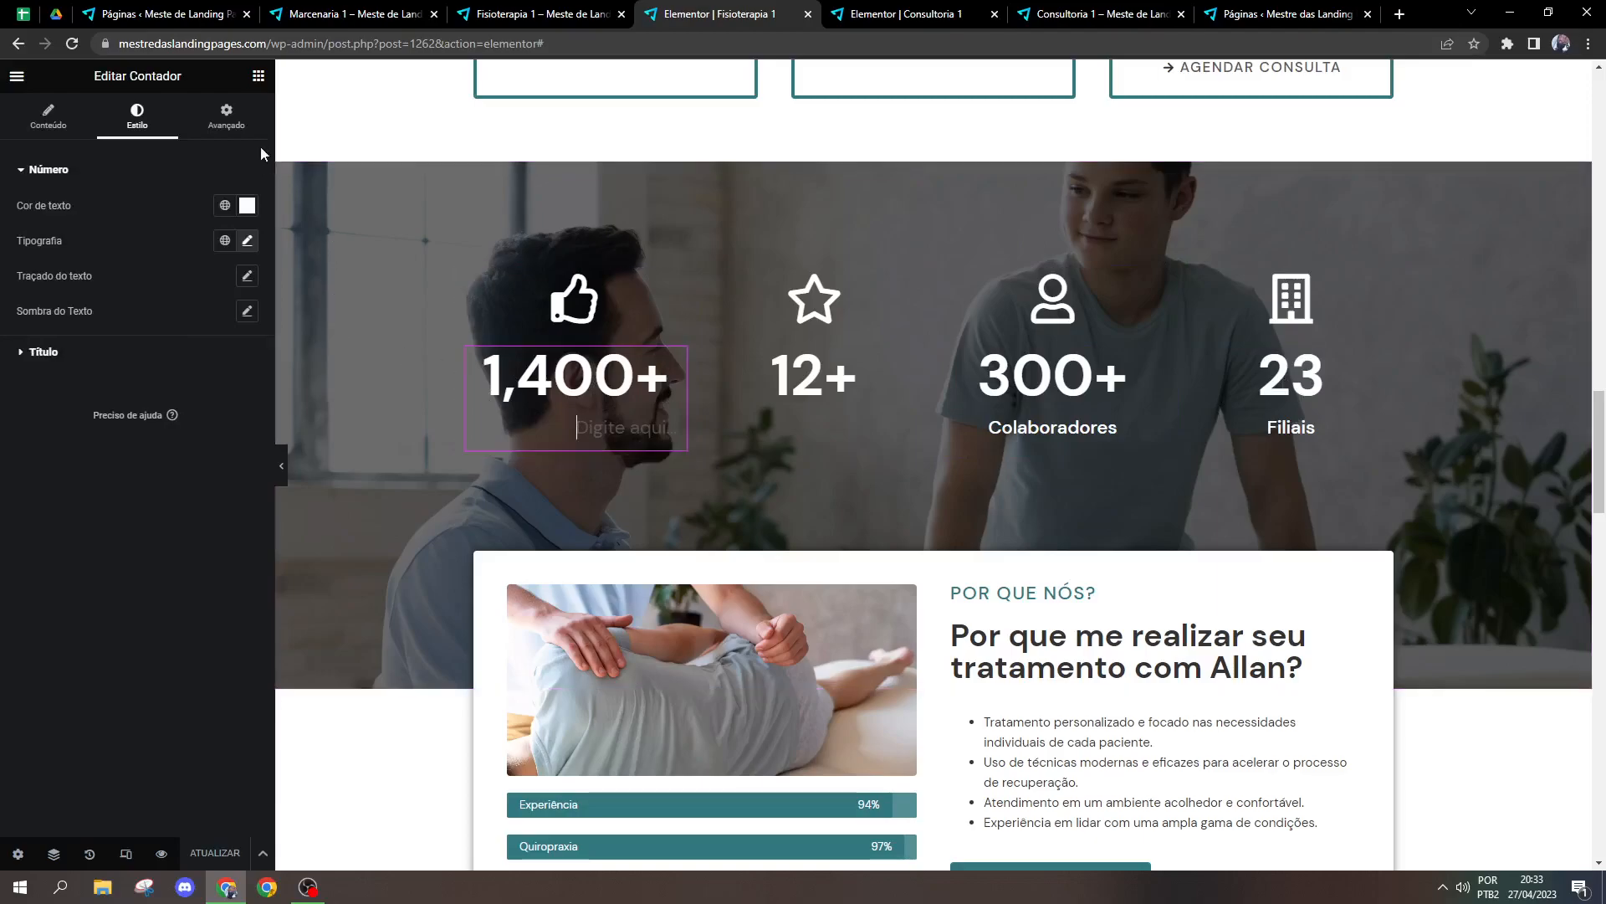
left_click(259, 76)
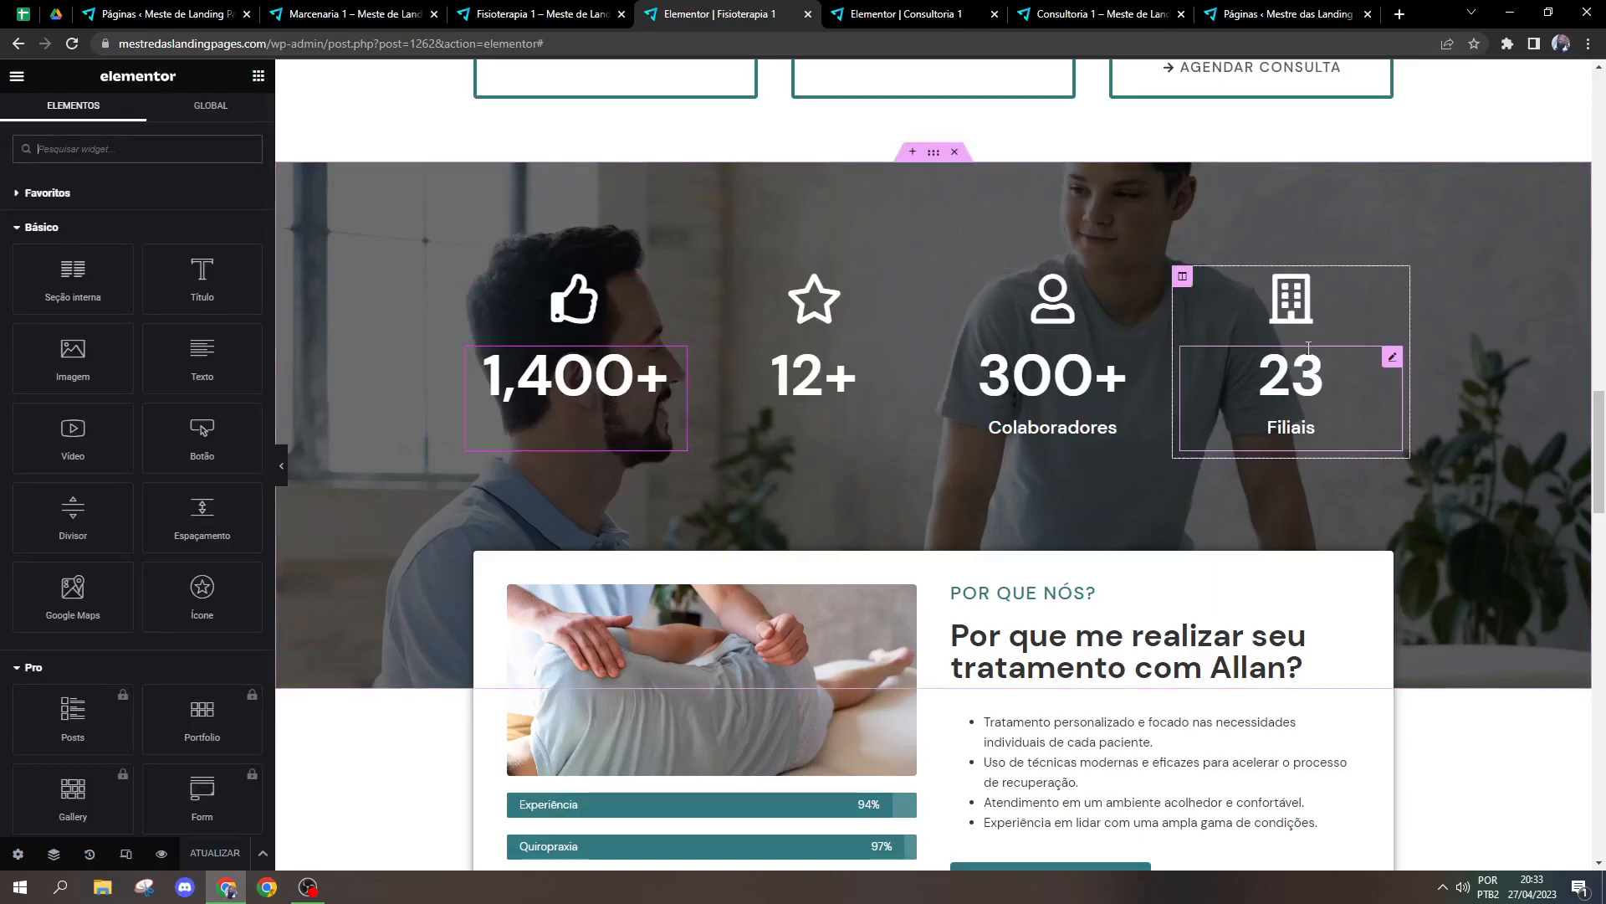
scroll(506, 225, "up", 15)
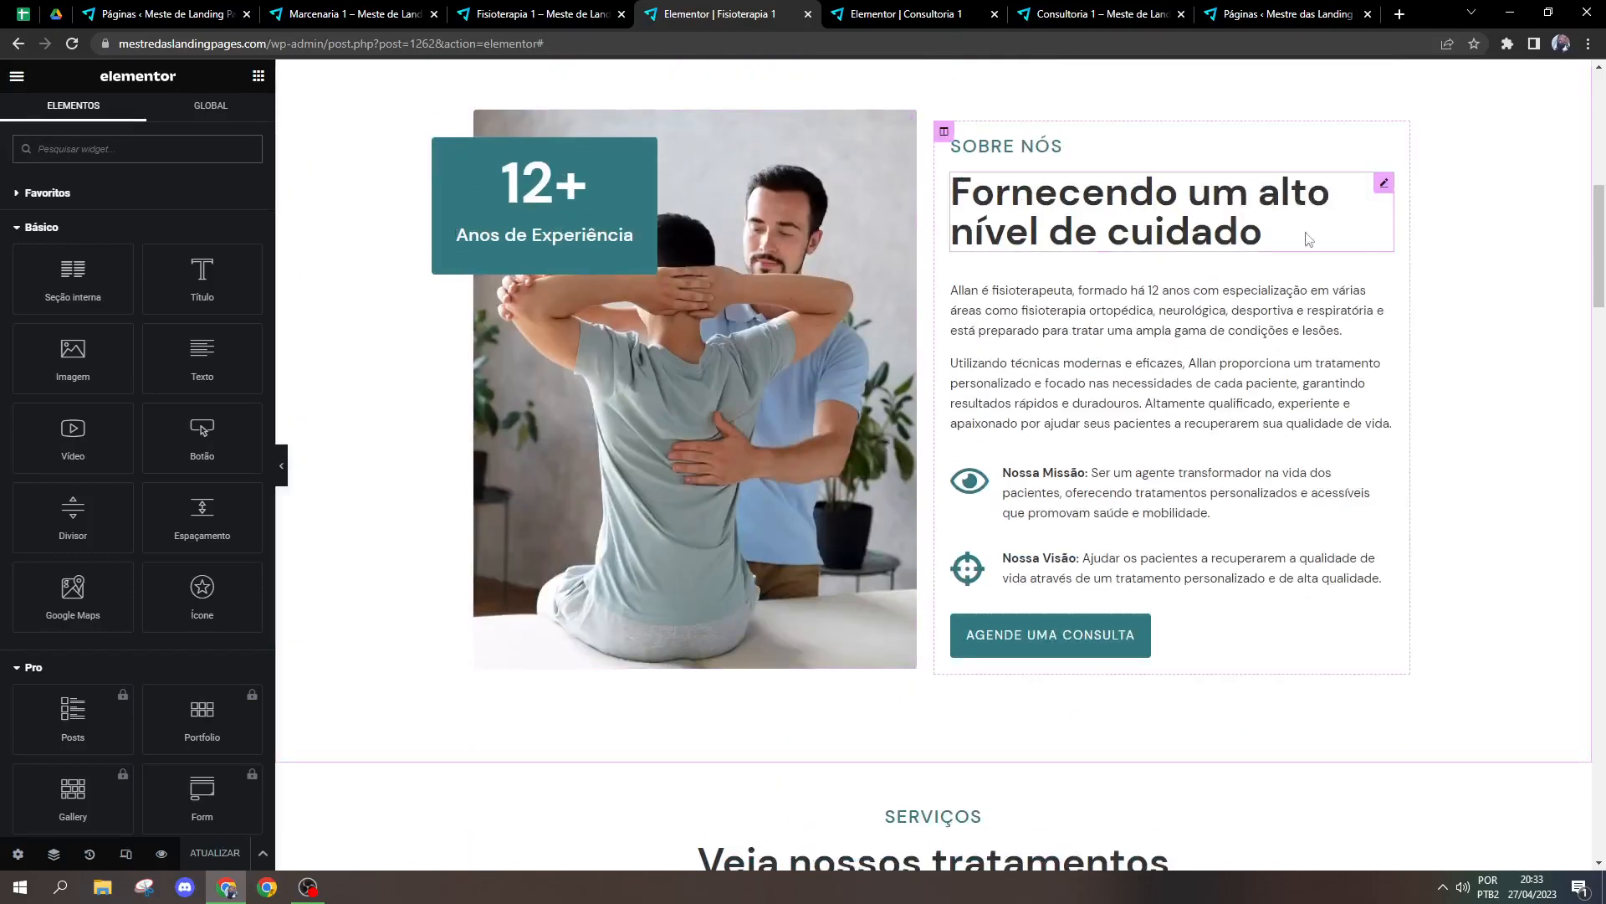
left_click_drag(1599, 251, 1585, 450)
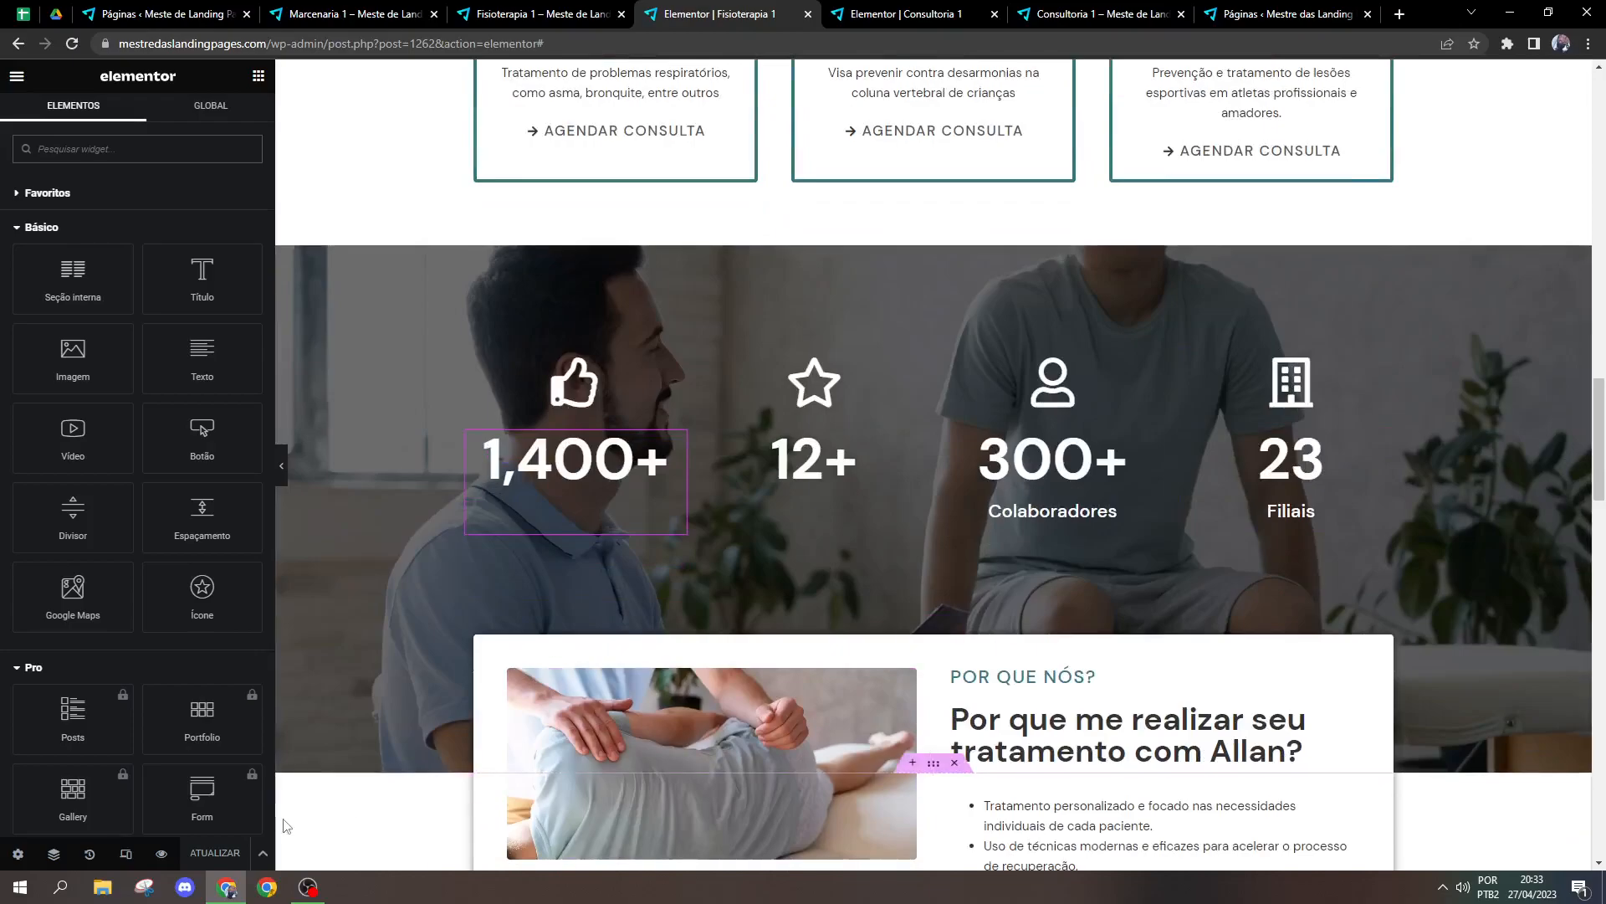
Step: Close the Fisioterapia 1 editor and delete the "Número legal" counter from the Consultoria 1 page
left_click(962, 15)
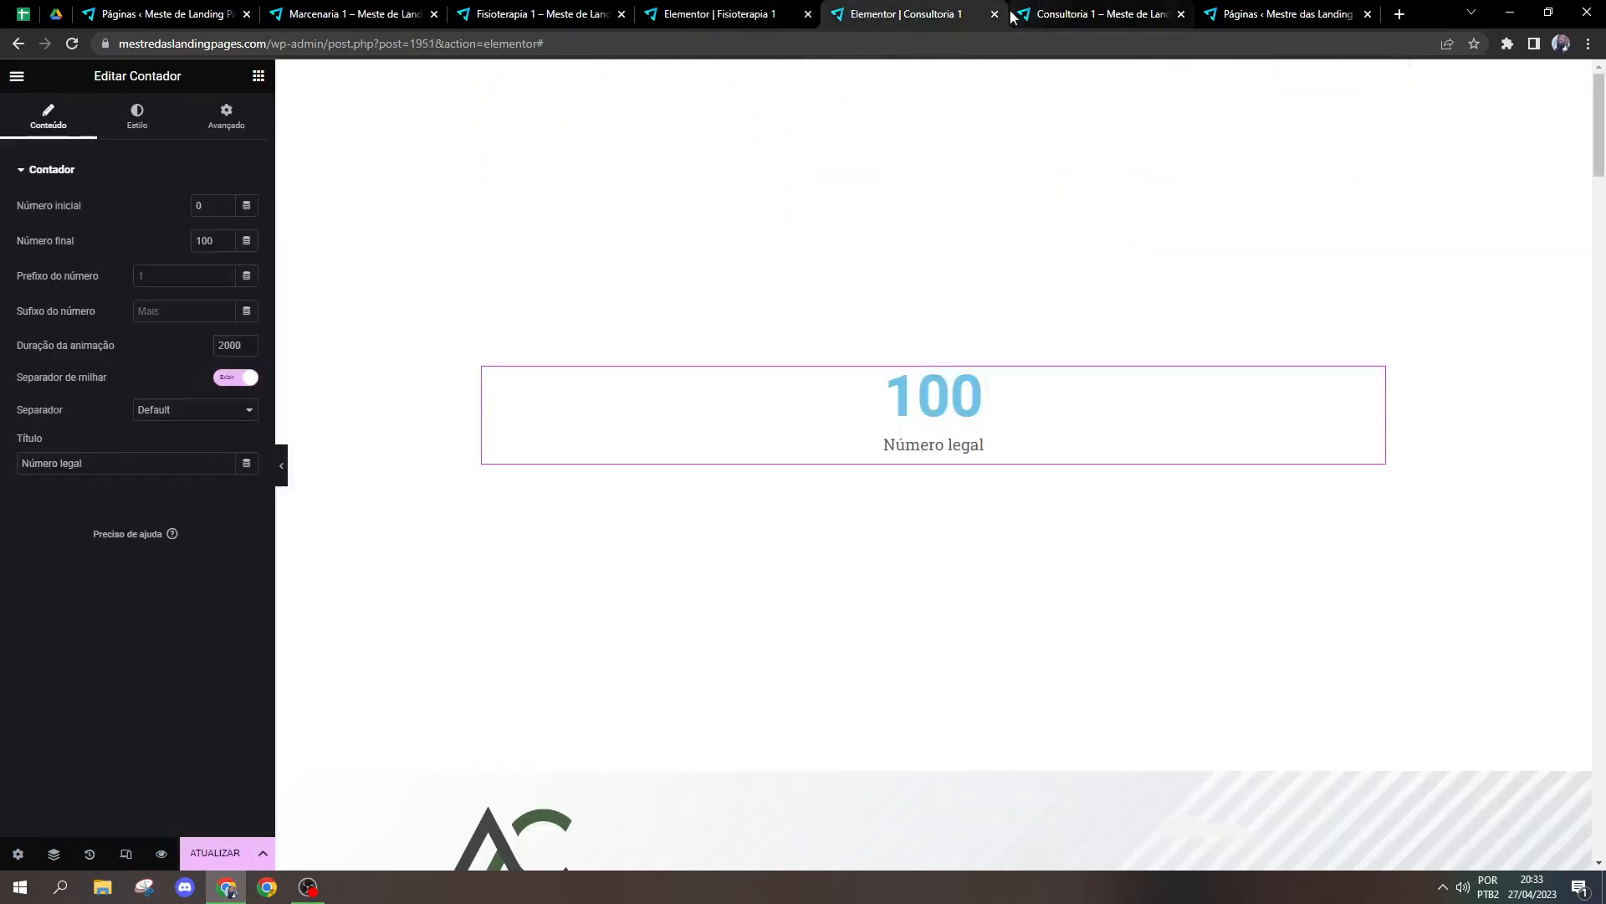
left_click(782, 14)
left_click(807, 14)
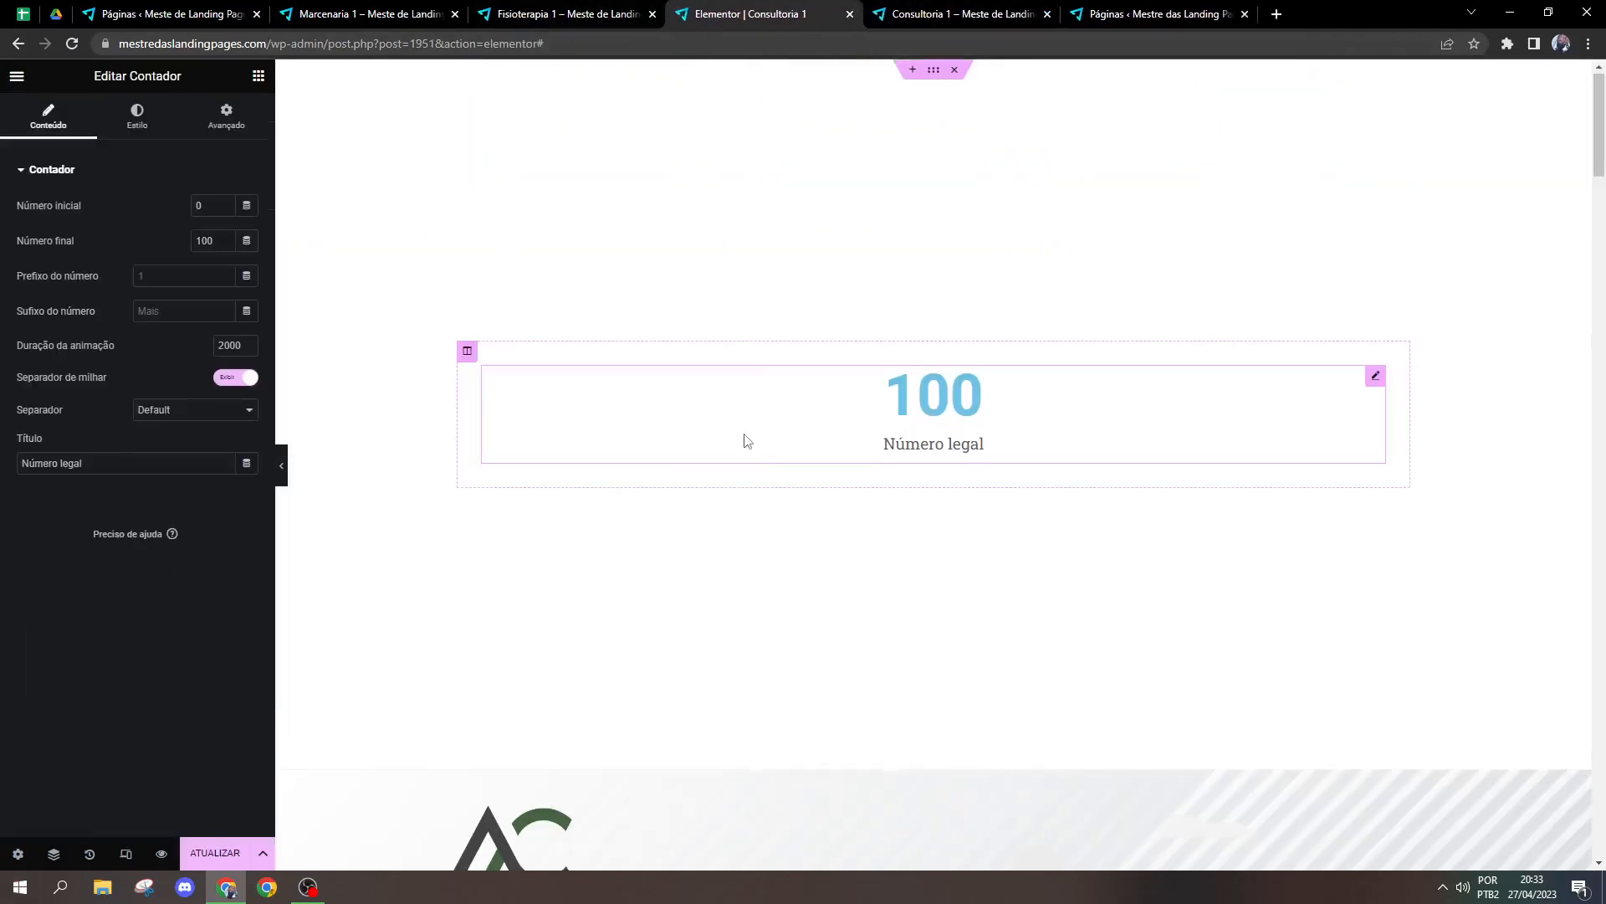
right_click(917, 389)
left_click(954, 722)
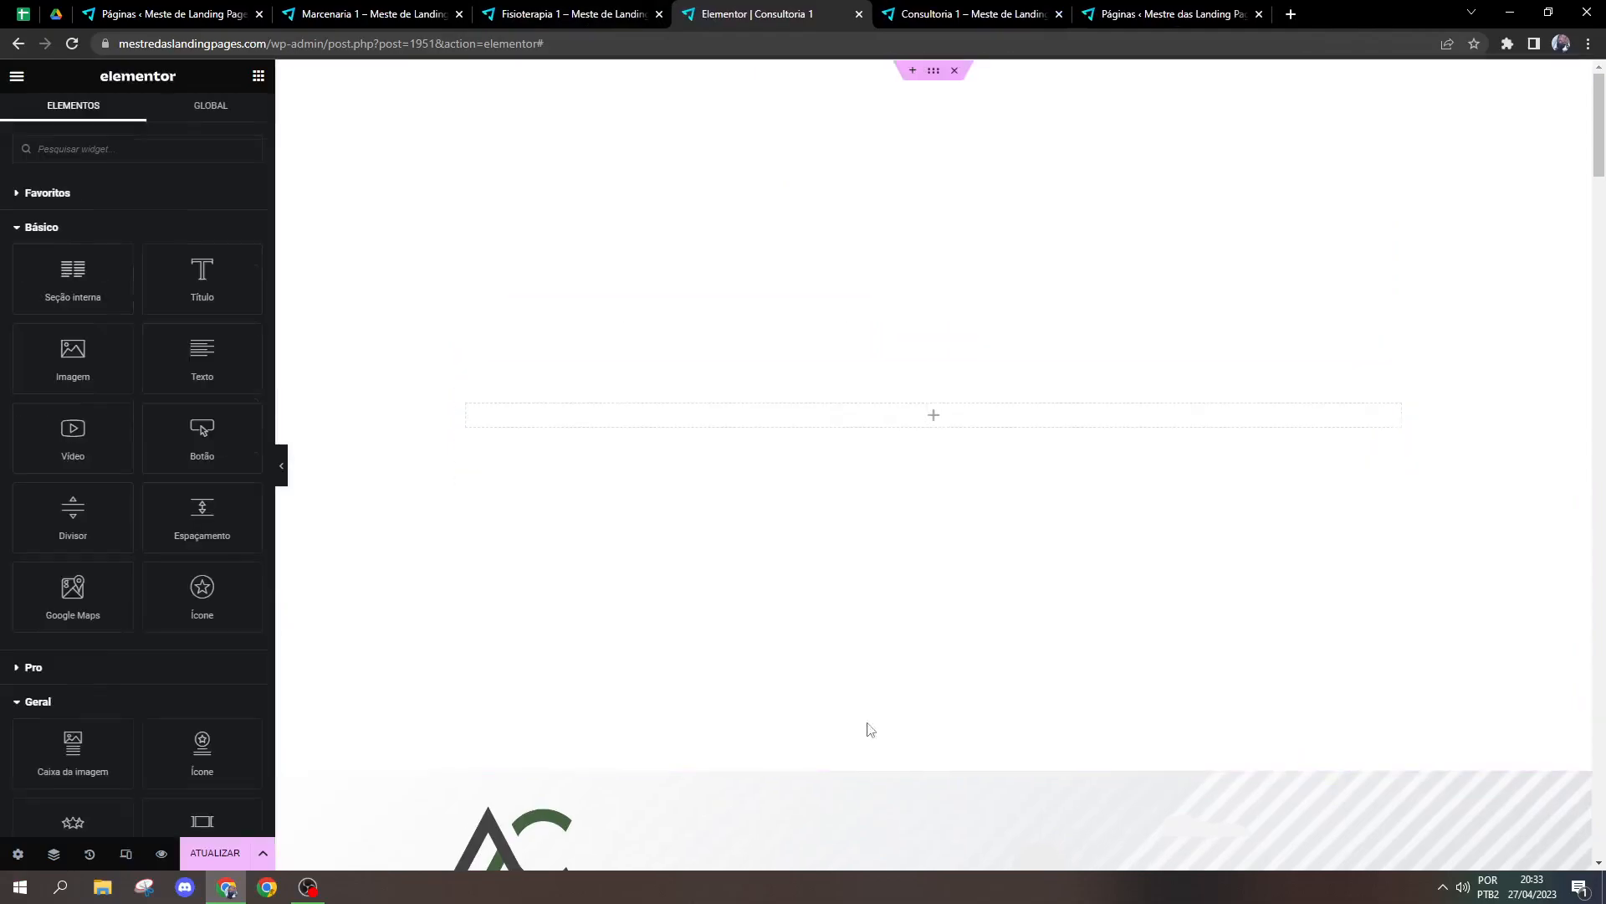
Step: Add a Barra de progresso widget to the empty section above the Consultoria 1 content
scroll(186, 444, "down", 3)
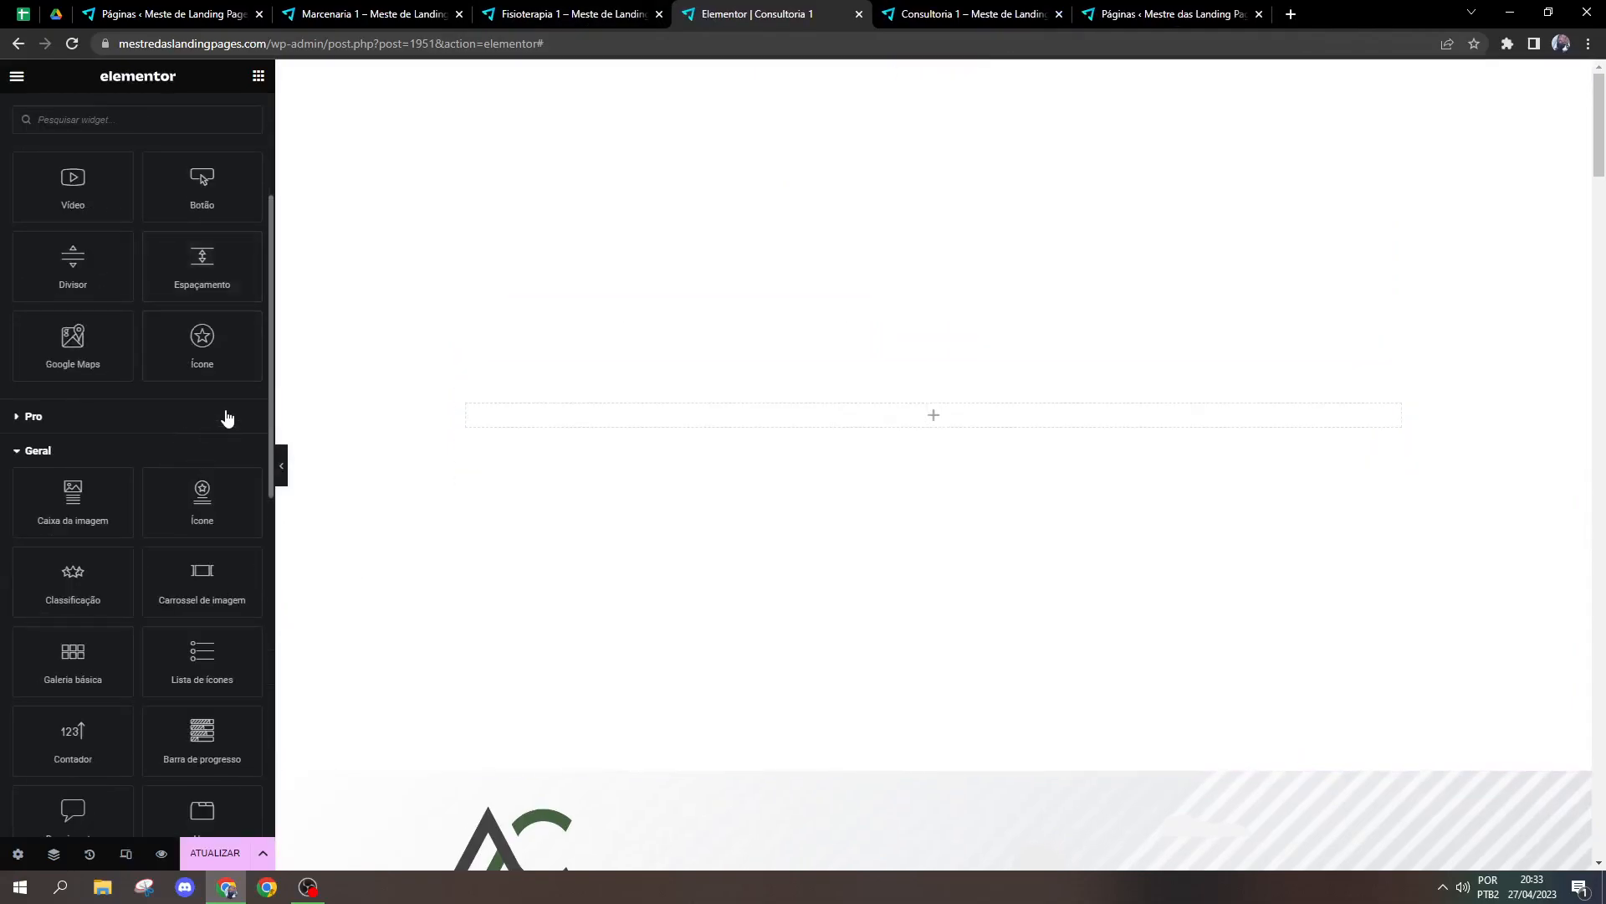
scroll(222, 435, "down", 2)
left_click_drag(204, 559, 767, 424)
Step: View the progress bars on the published Fisioterapia 1 page, and return to the new bar in the Consultoria 1 editor
key("ctrl+shift+Tab")
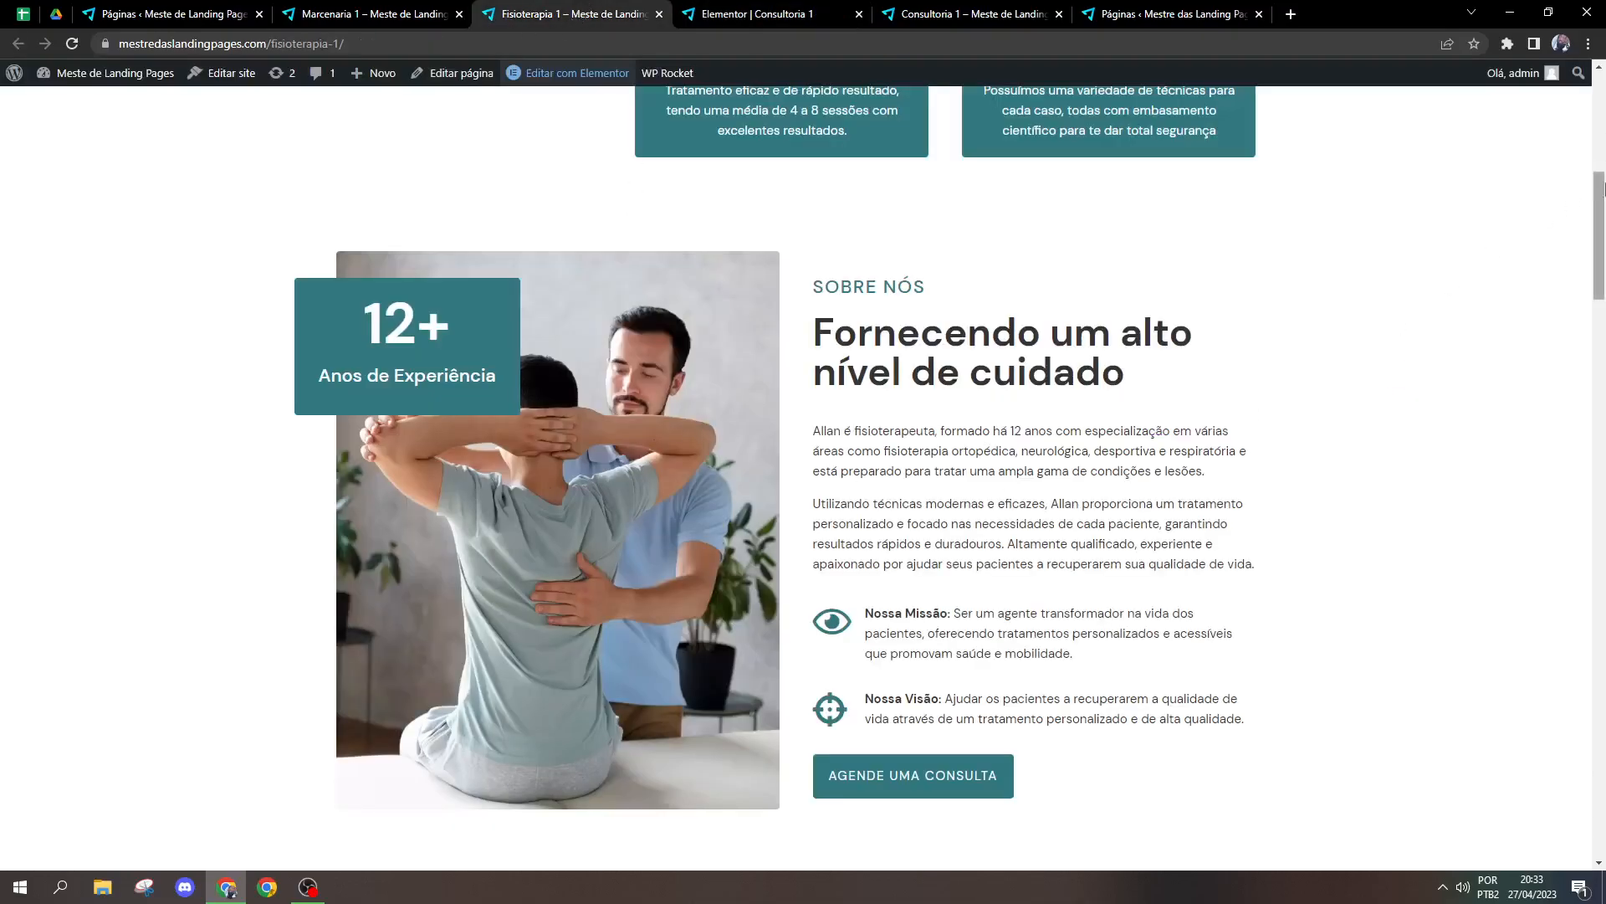
left_click_drag(1598, 201, 1571, 518)
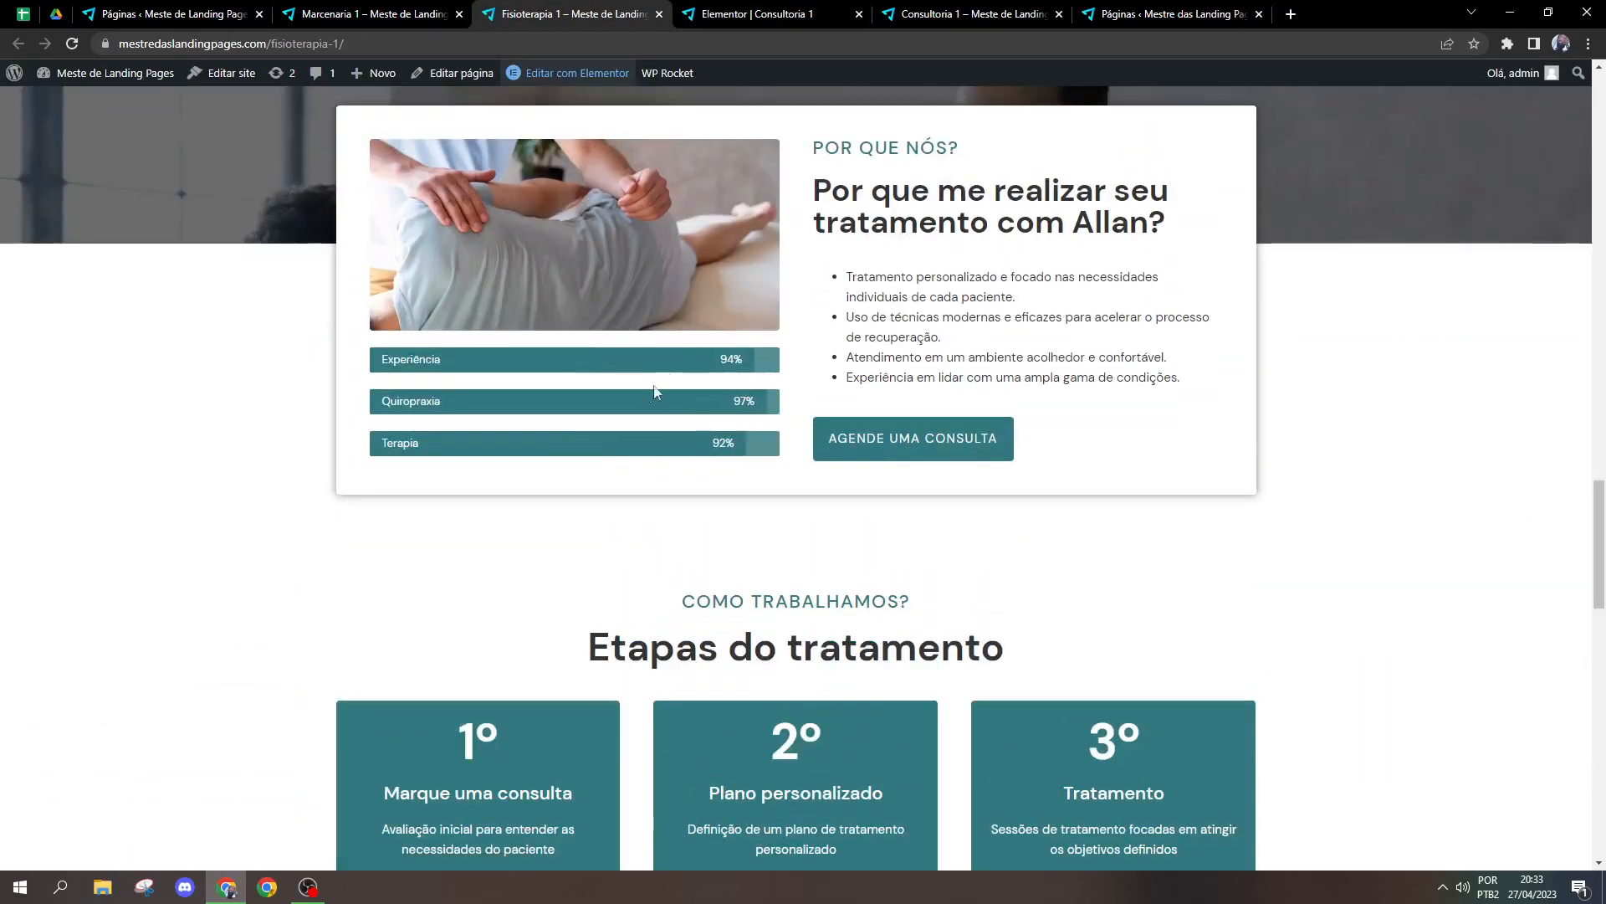
left_click(728, 15)
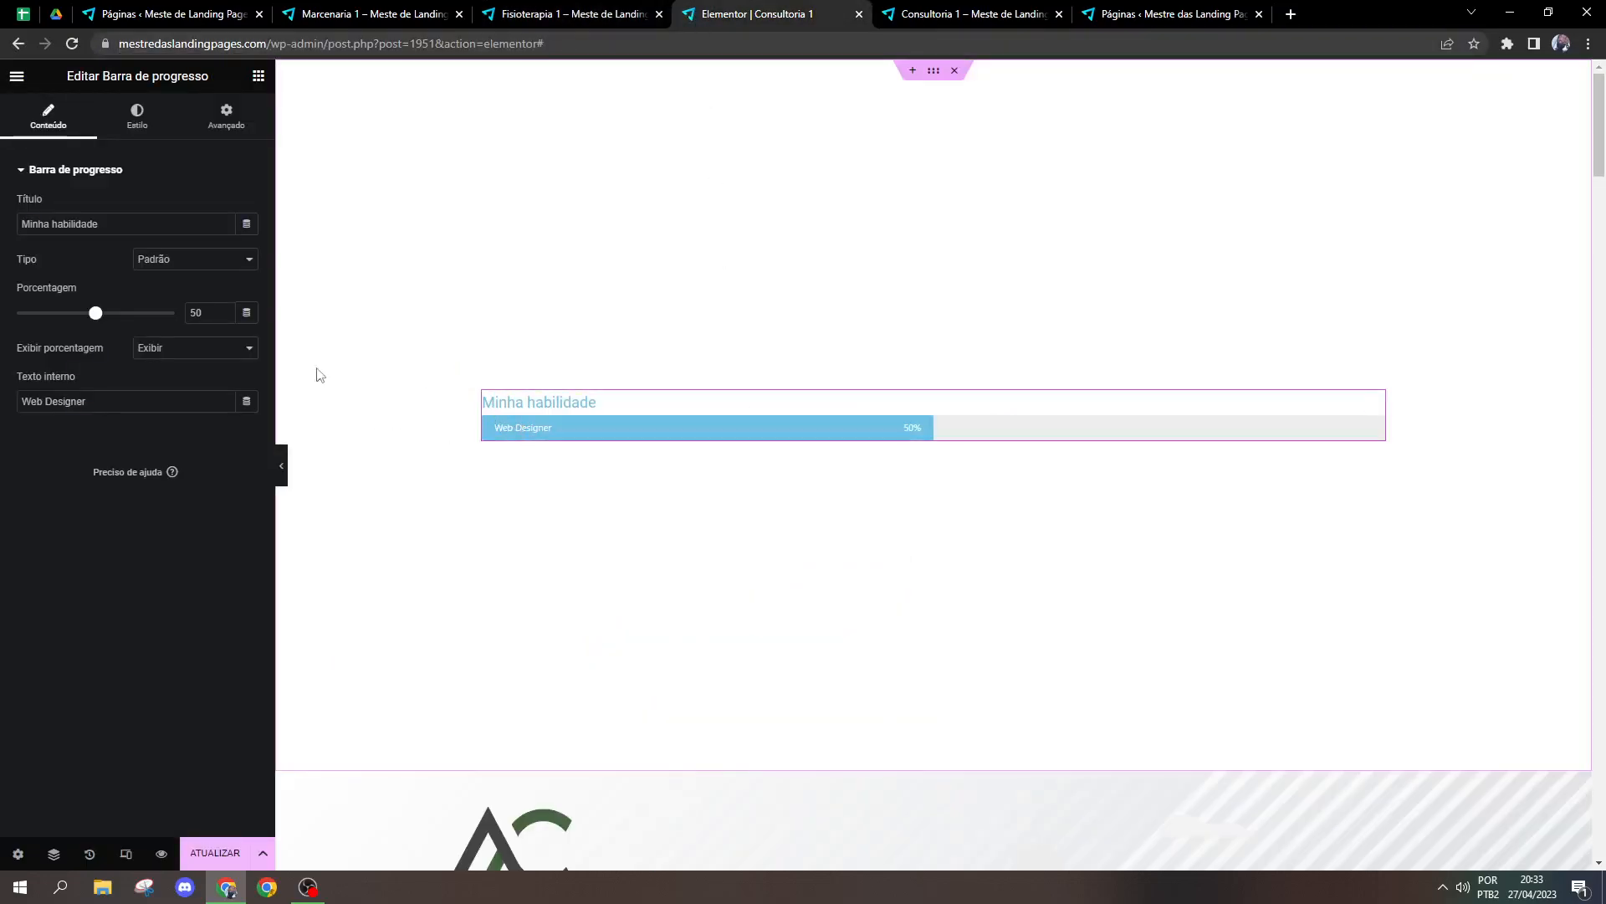
left_click_drag(586, 402, 520, 404)
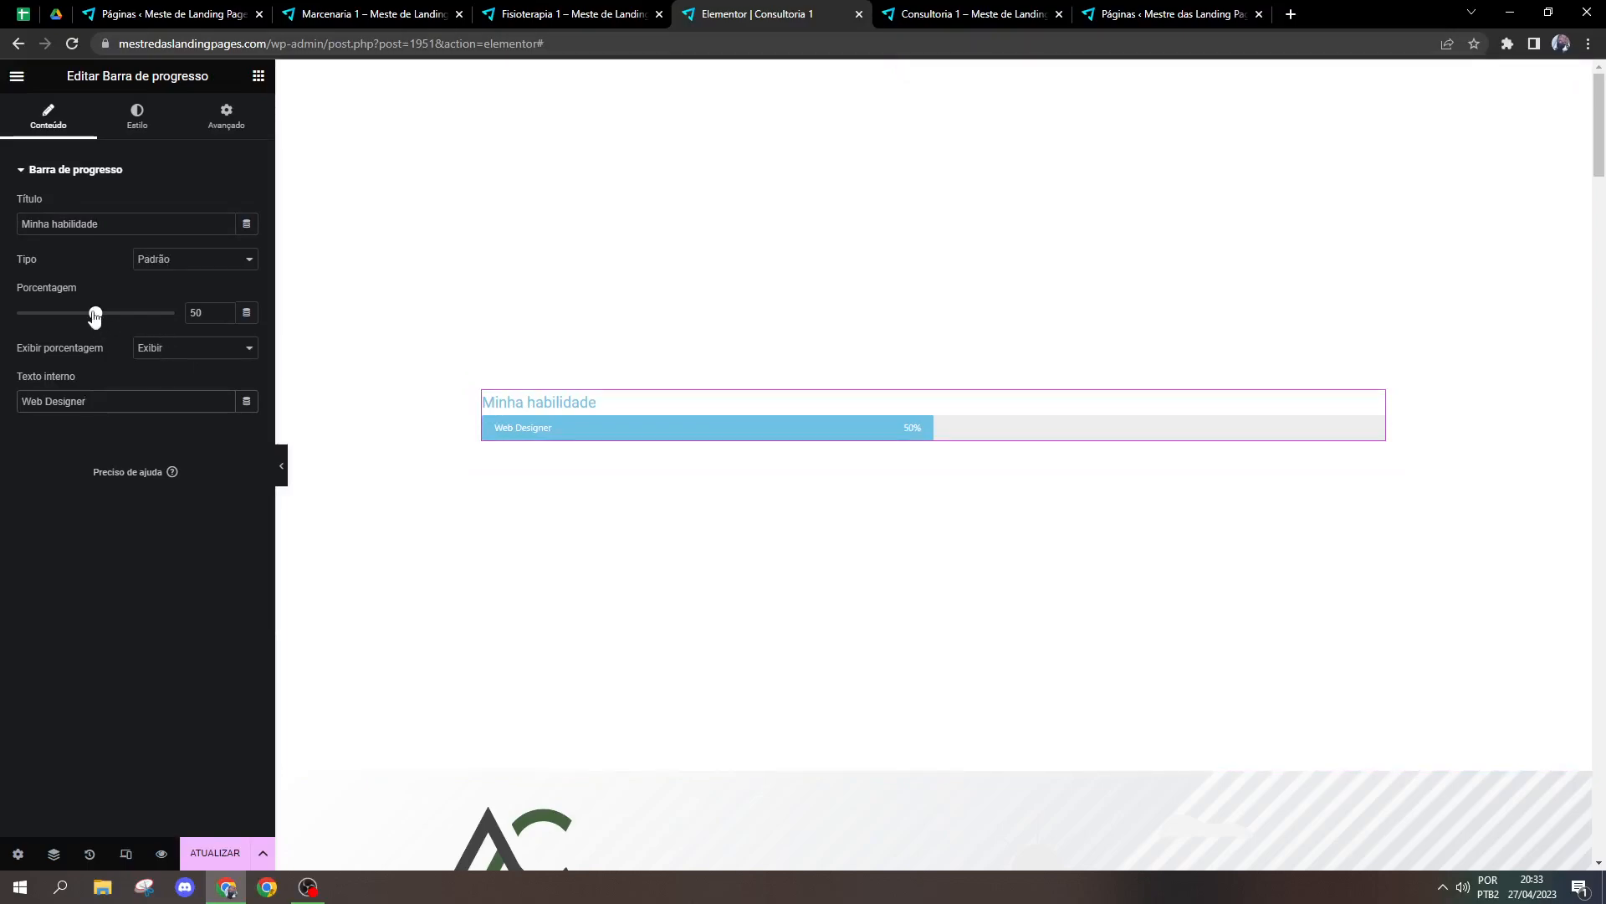
Step: Set the progress bar's percentage to 92, and switch its percentage display to Ocultar and back to Exibir
left_click_drag(95, 313, 163, 313)
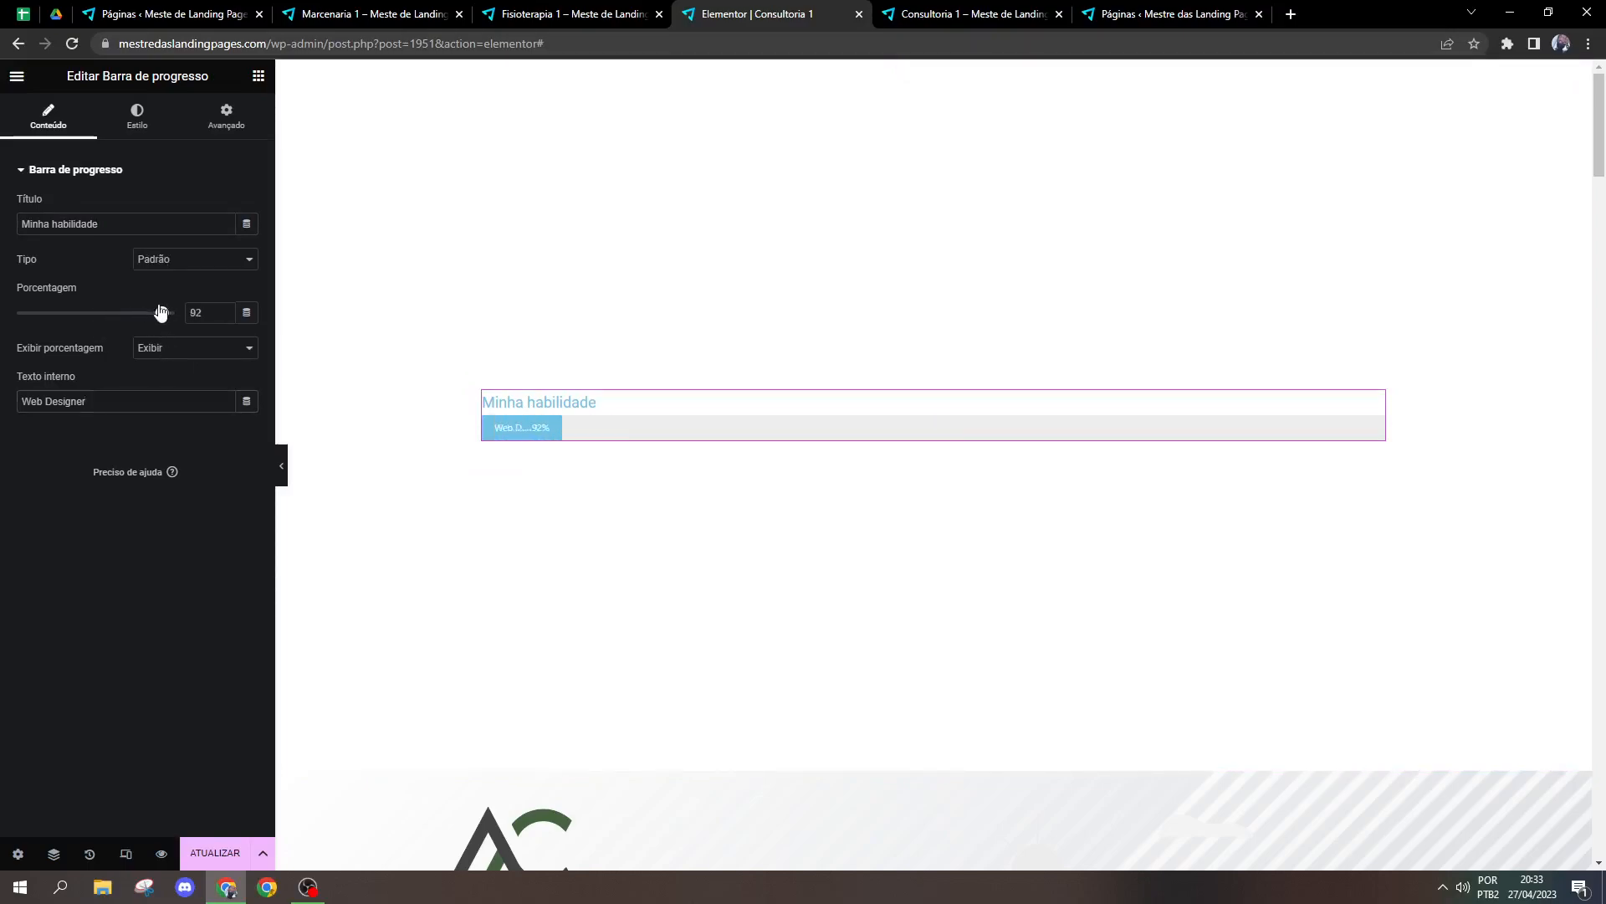
left_click(150, 348)
left_click(151, 353)
left_click(151, 351)
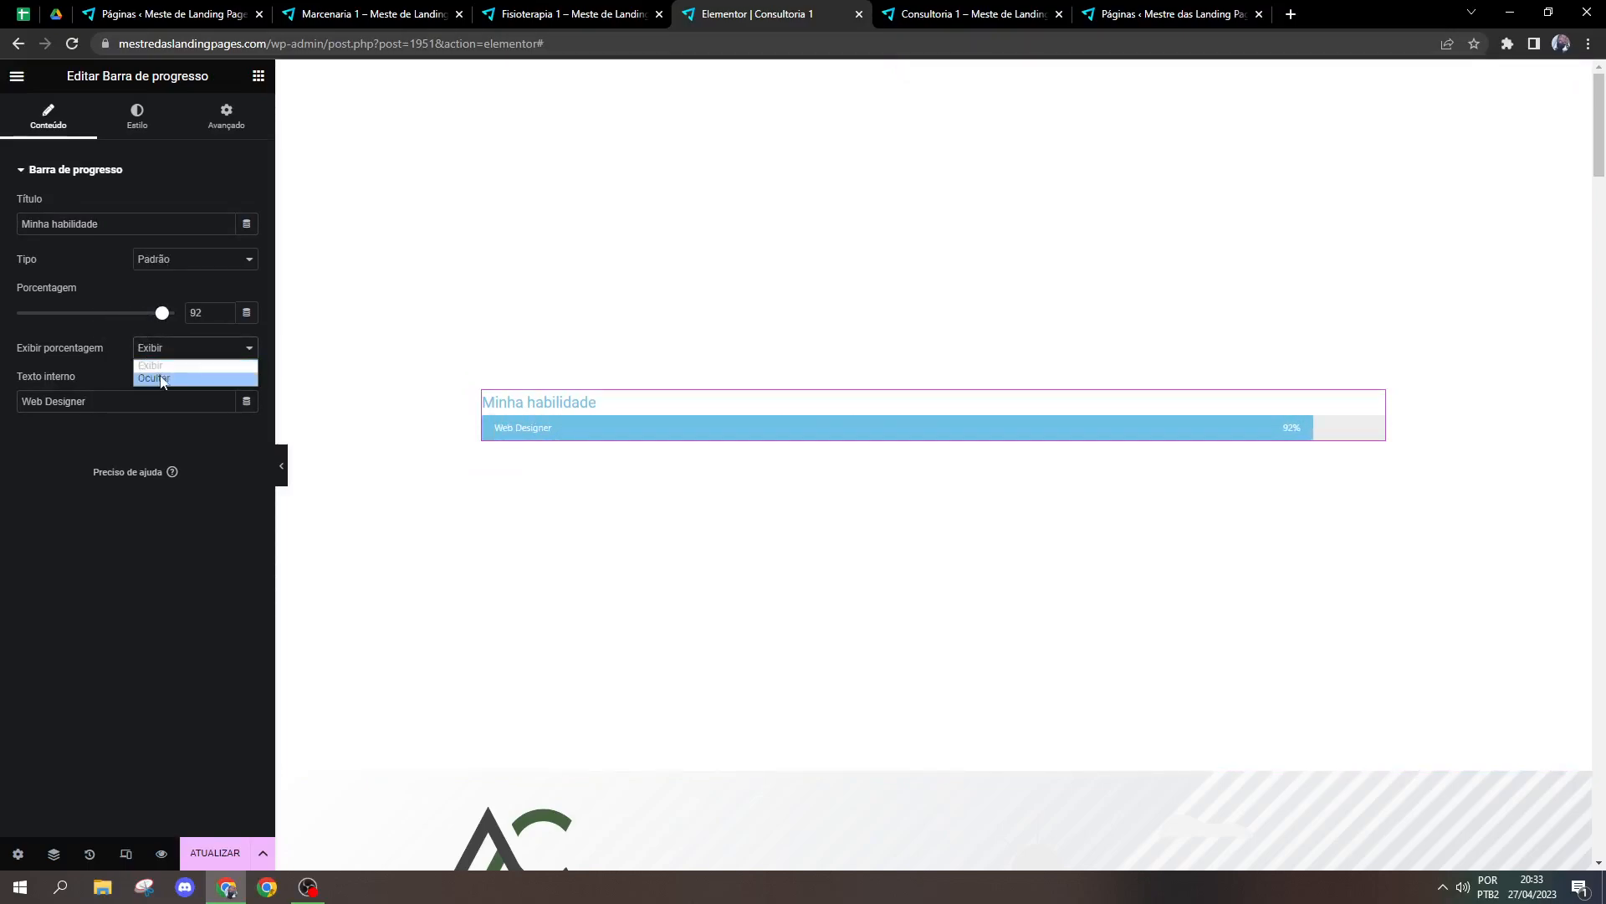
left_click(154, 376)
left_click(172, 362)
left_click(168, 365)
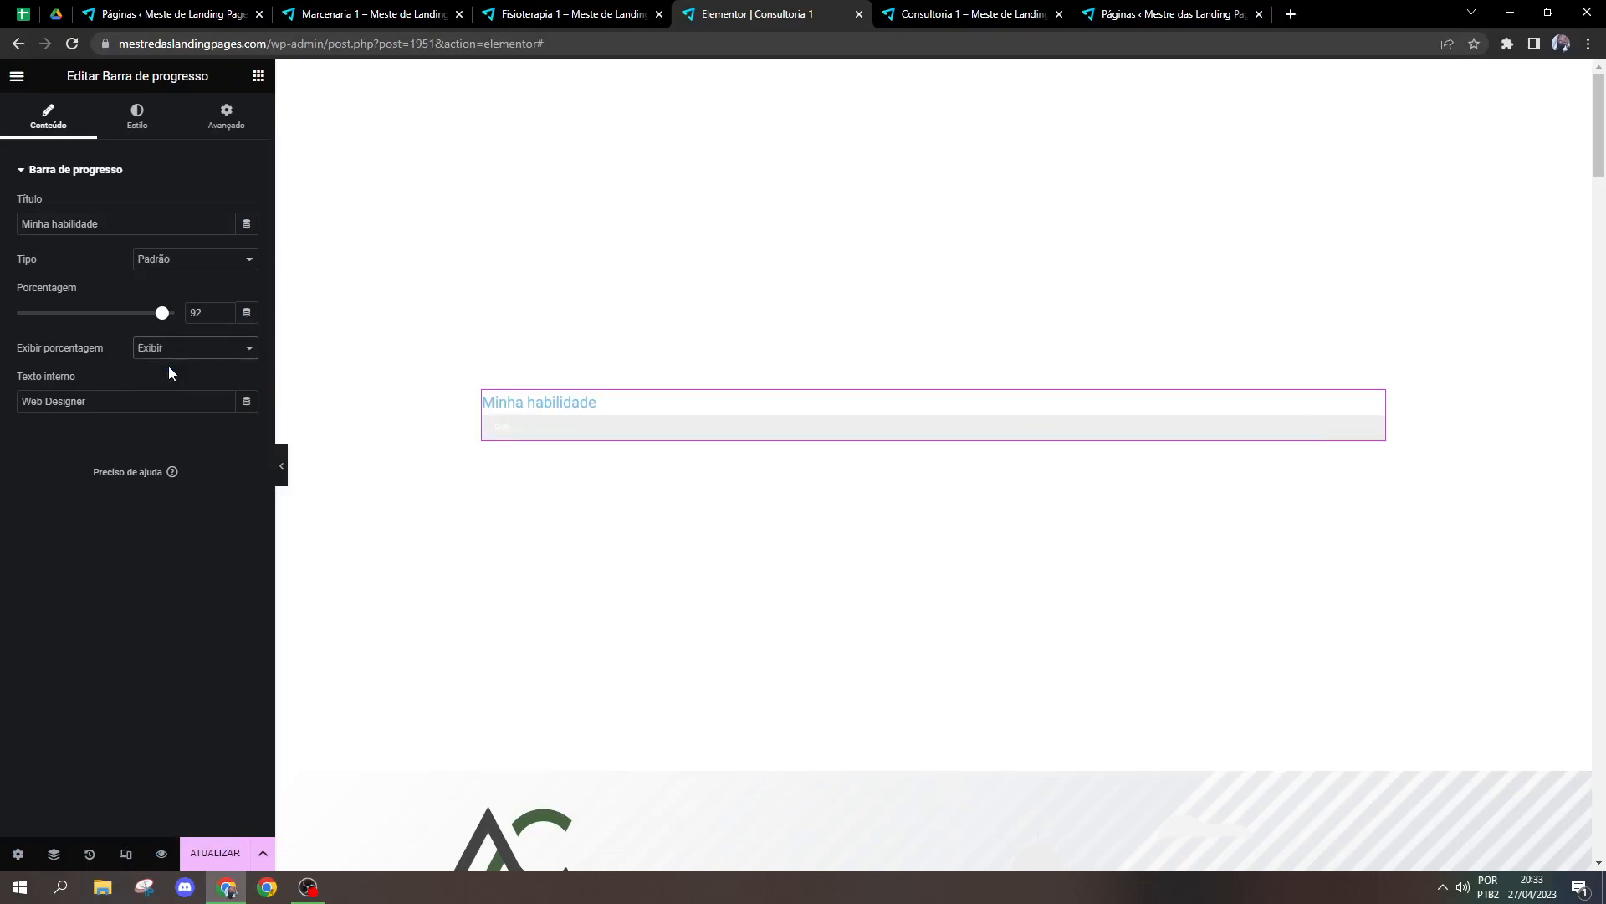
left_click(170, 265)
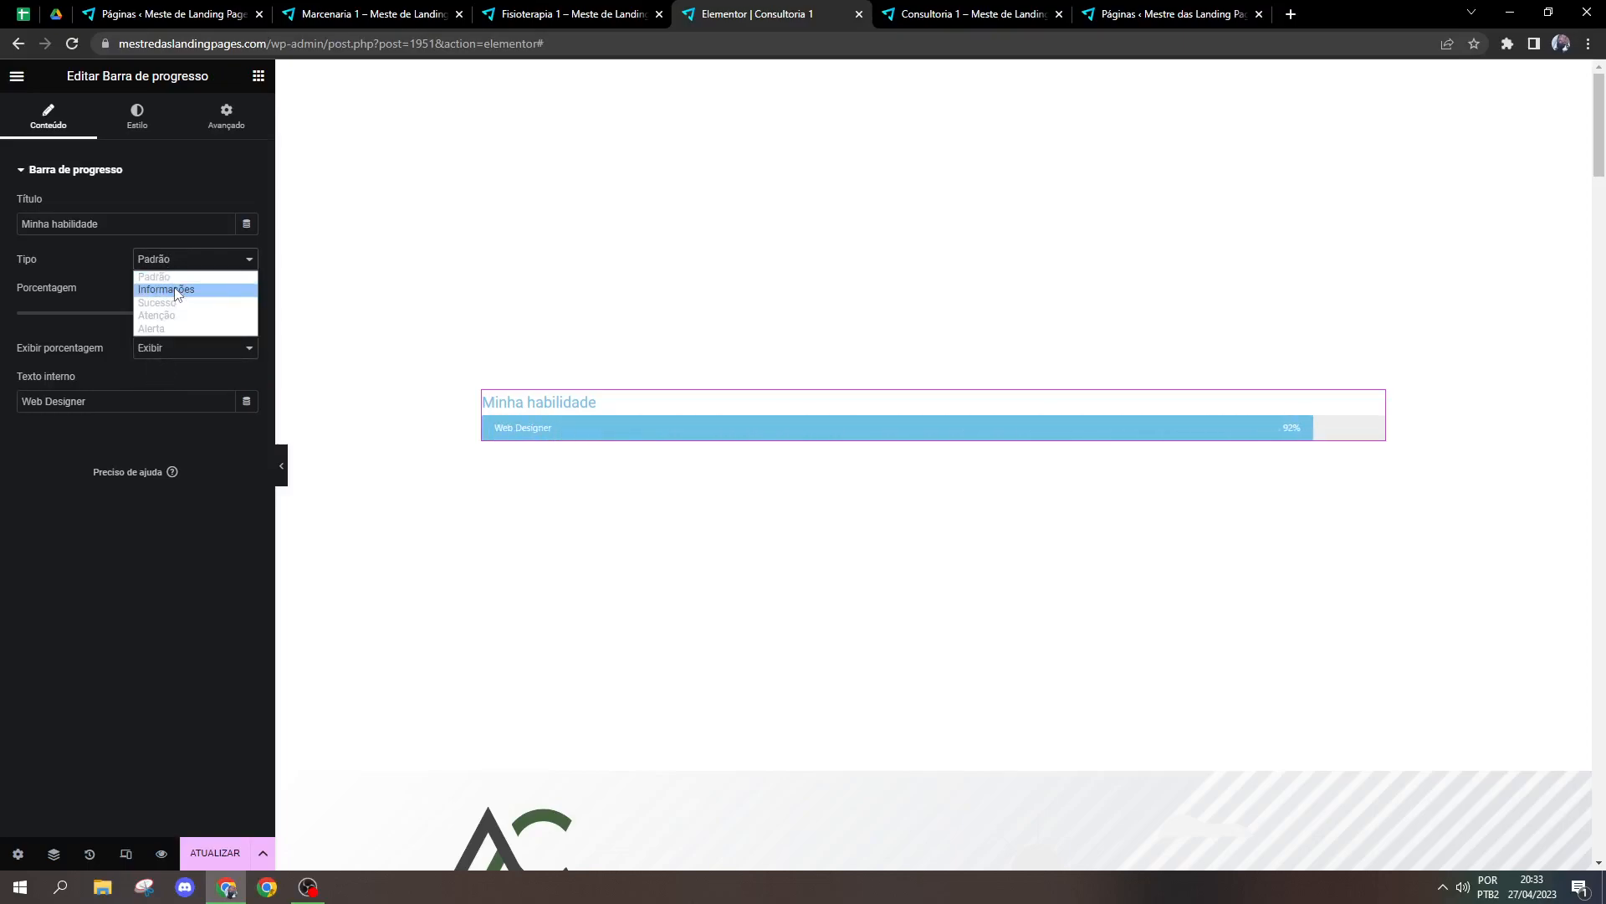
left_click(154, 215)
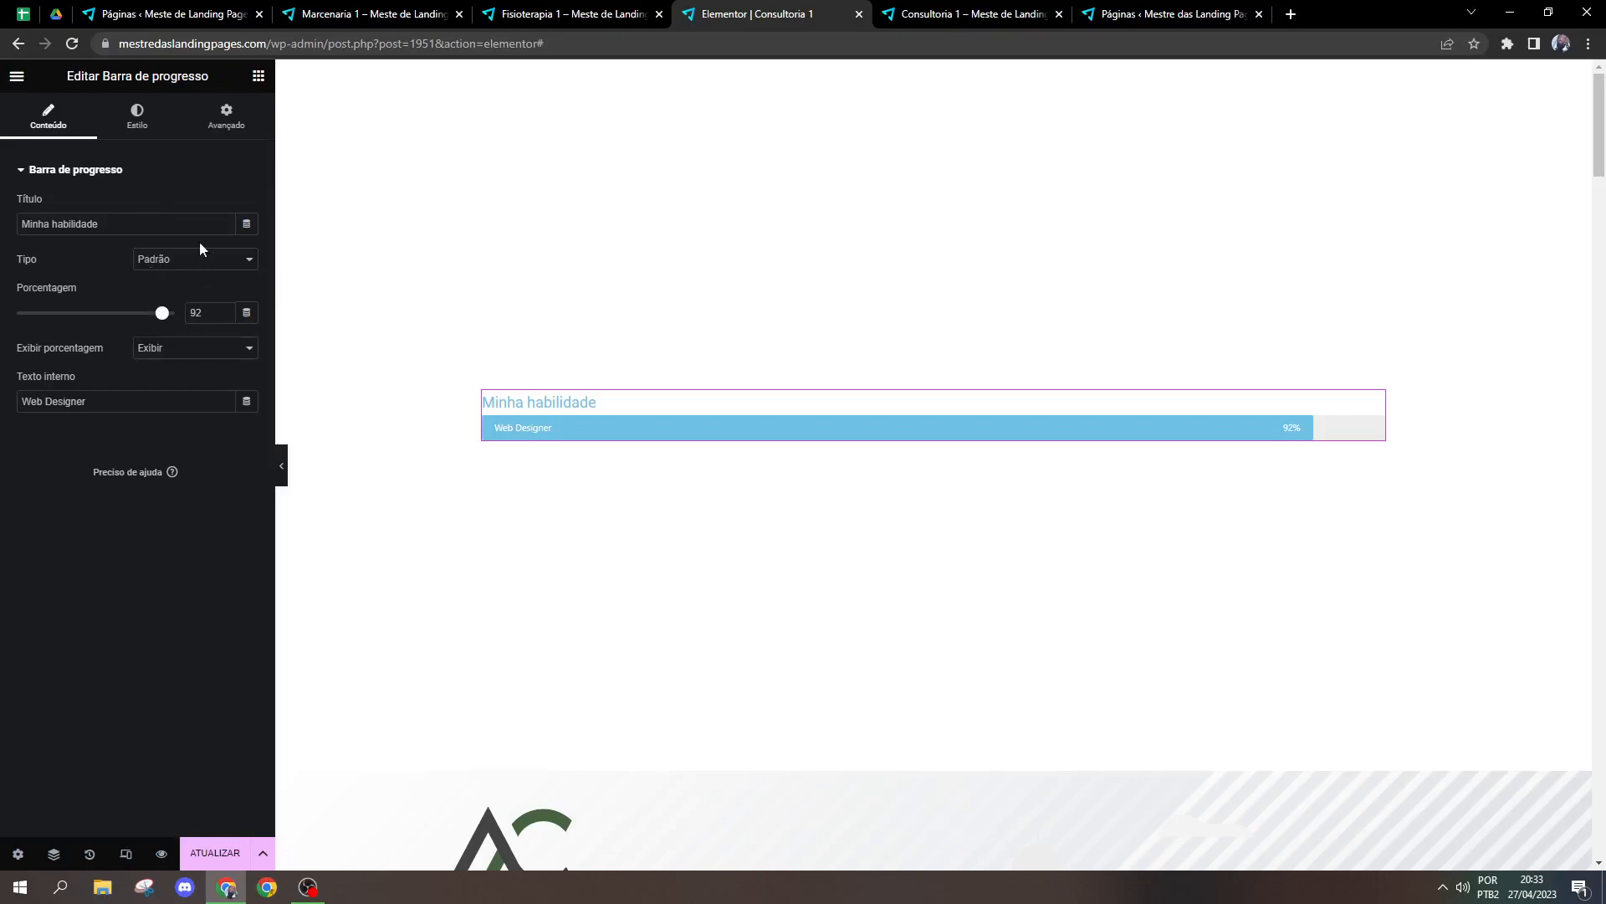
Step: Change the progress bar's fill color to a dark grayish blue and set its height to 33
left_click(133, 122)
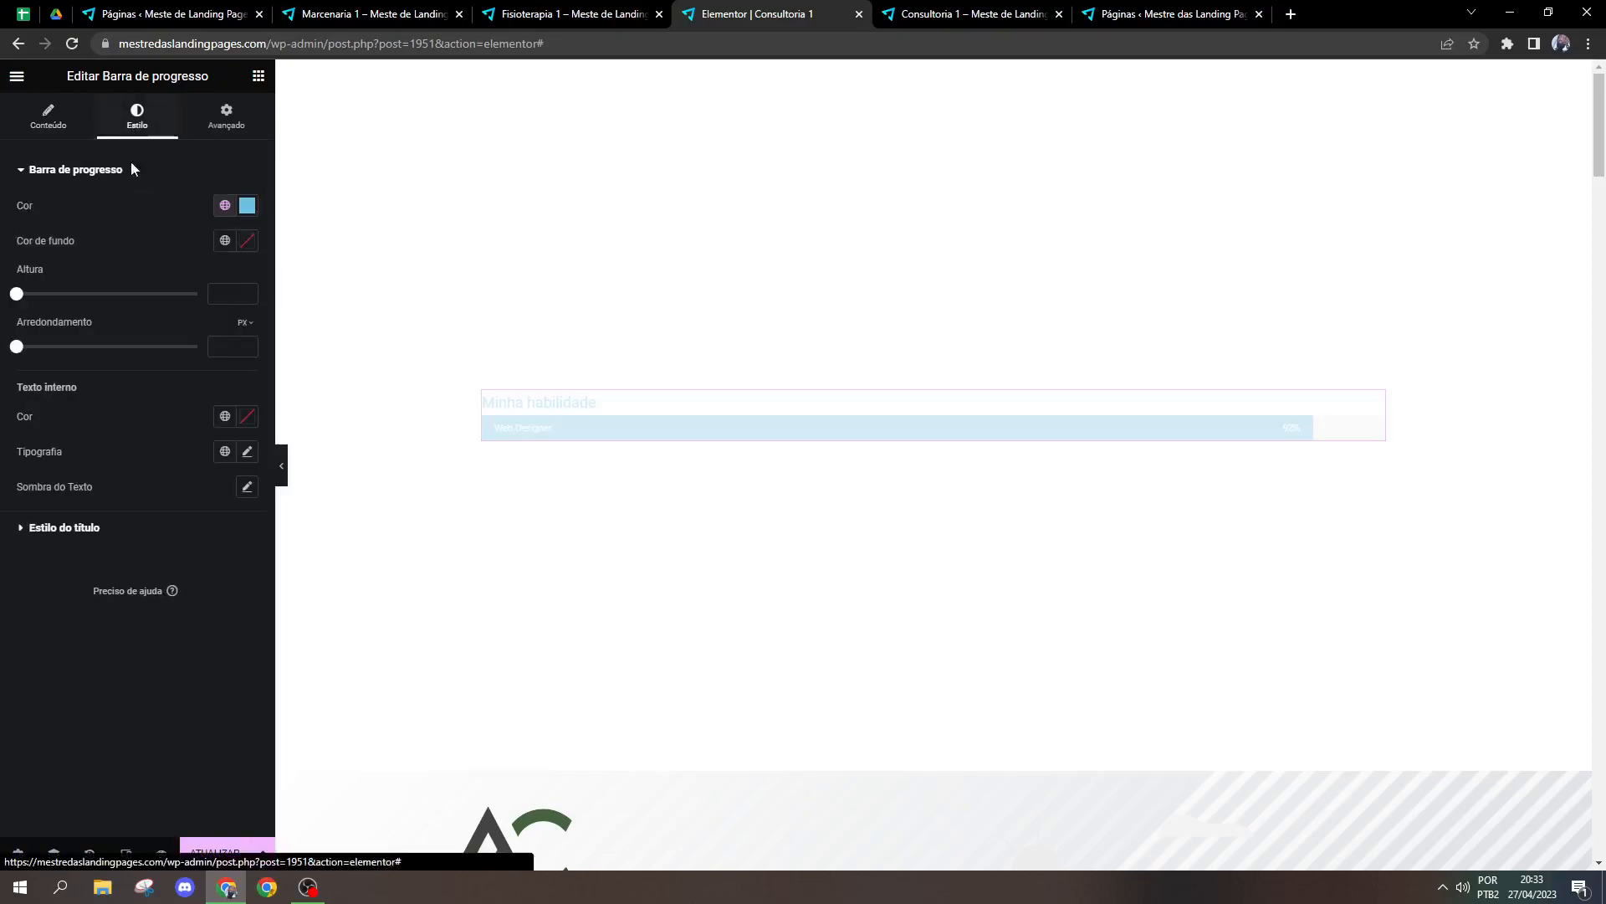
left_click(247, 206)
left_click_drag(165, 283, 157, 331)
left_click(155, 201)
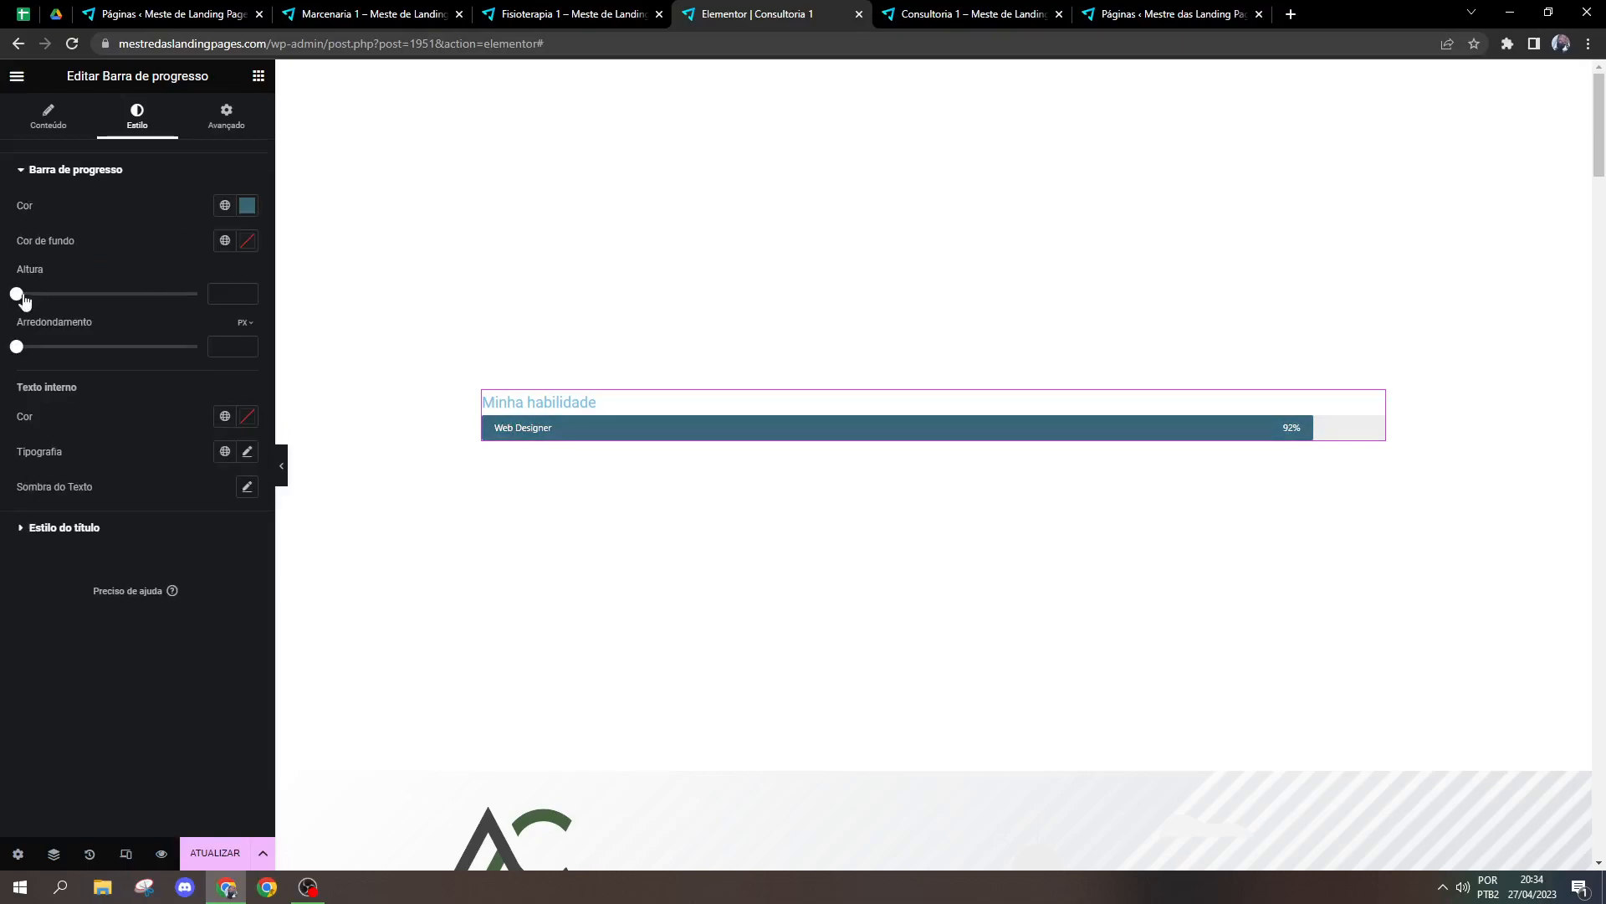
left_click_drag(24, 298, 79, 294)
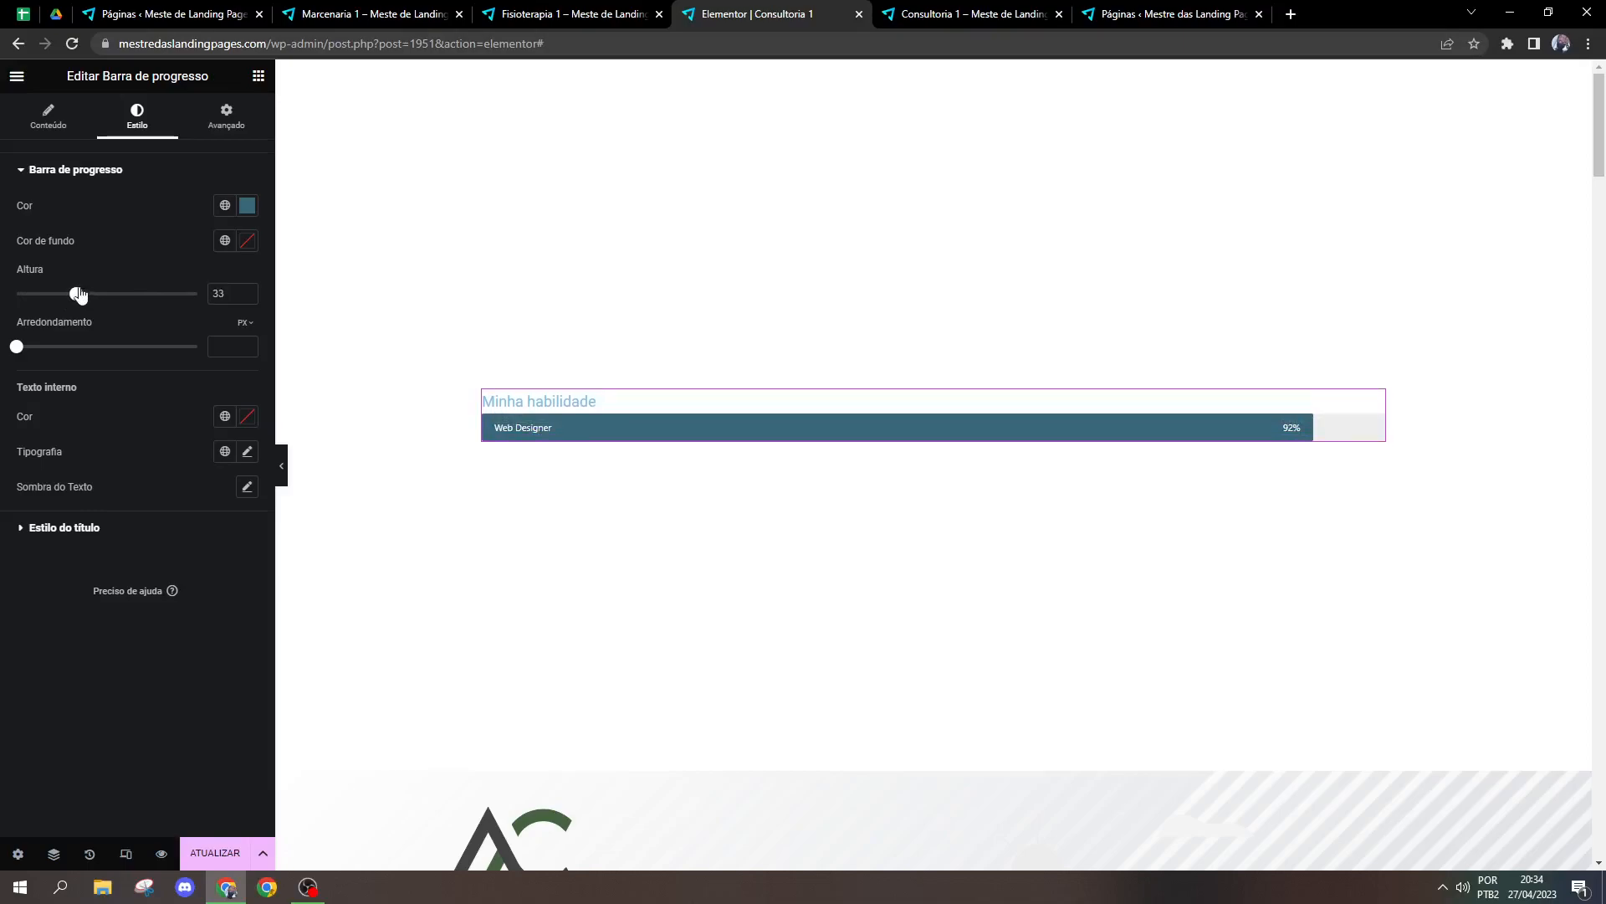
mouse_move(17, 352)
left_mouse_down()
mouse_move(79, 351)
mouse_move(4, 353)
left_mouse_up()
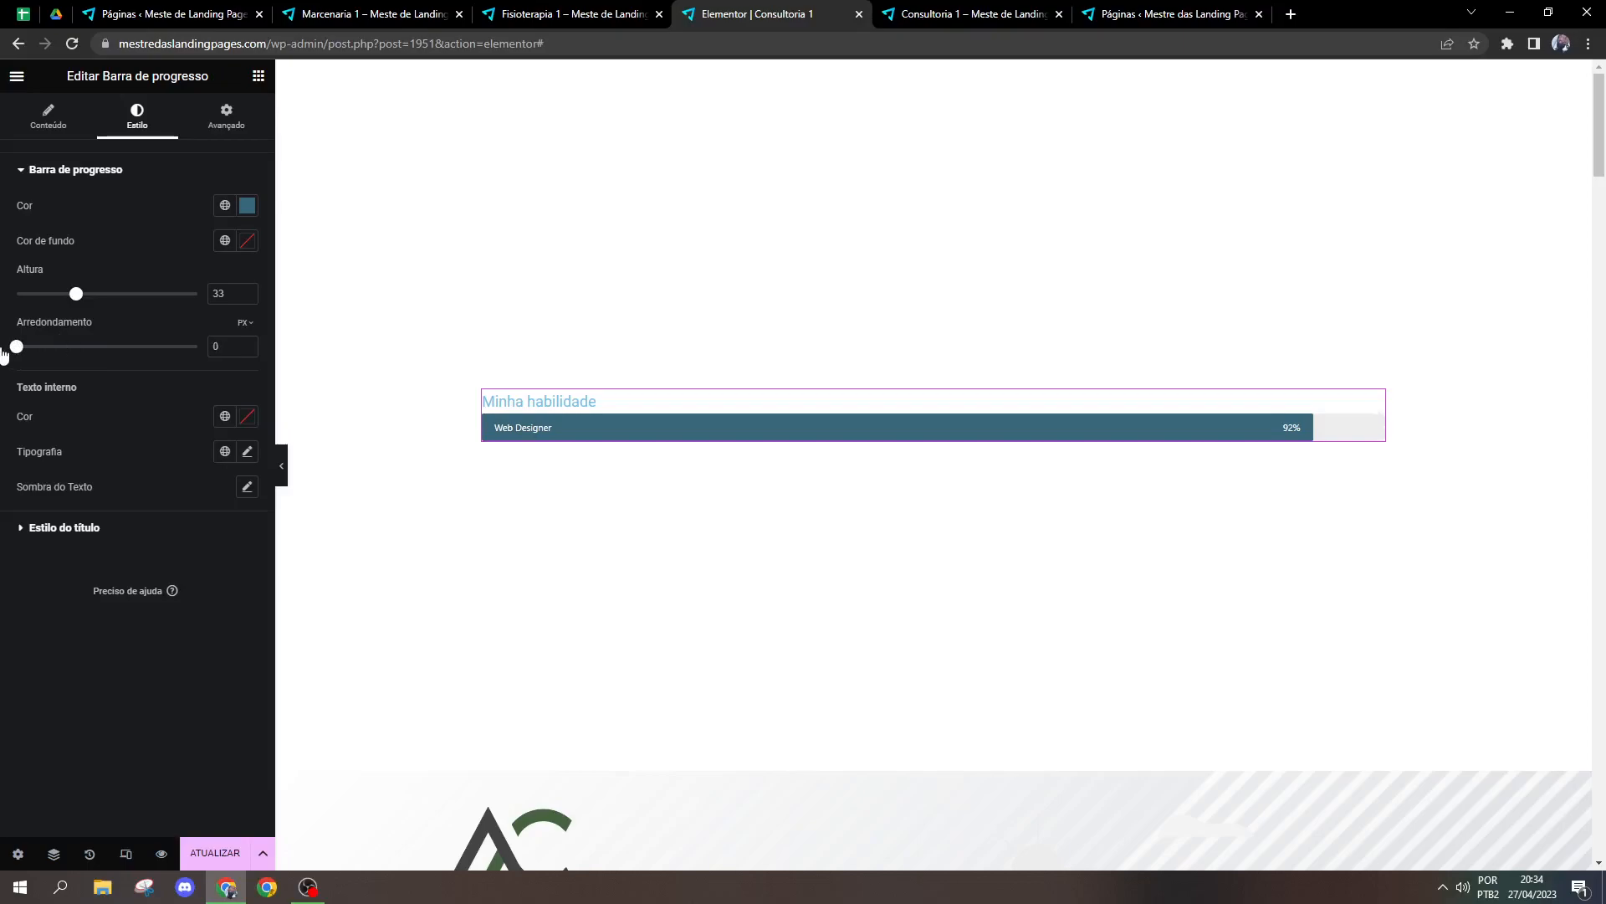
Step: Change the progress bar title's text color to dark blue
left_click(64, 529)
left_click(247, 240)
mouse_move(155, 318)
left_mouse_down()
mouse_move(156, 394)
mouse_move(159, 362)
mouse_move(233, 394)
left_mouse_up()
left_click(191, 251)
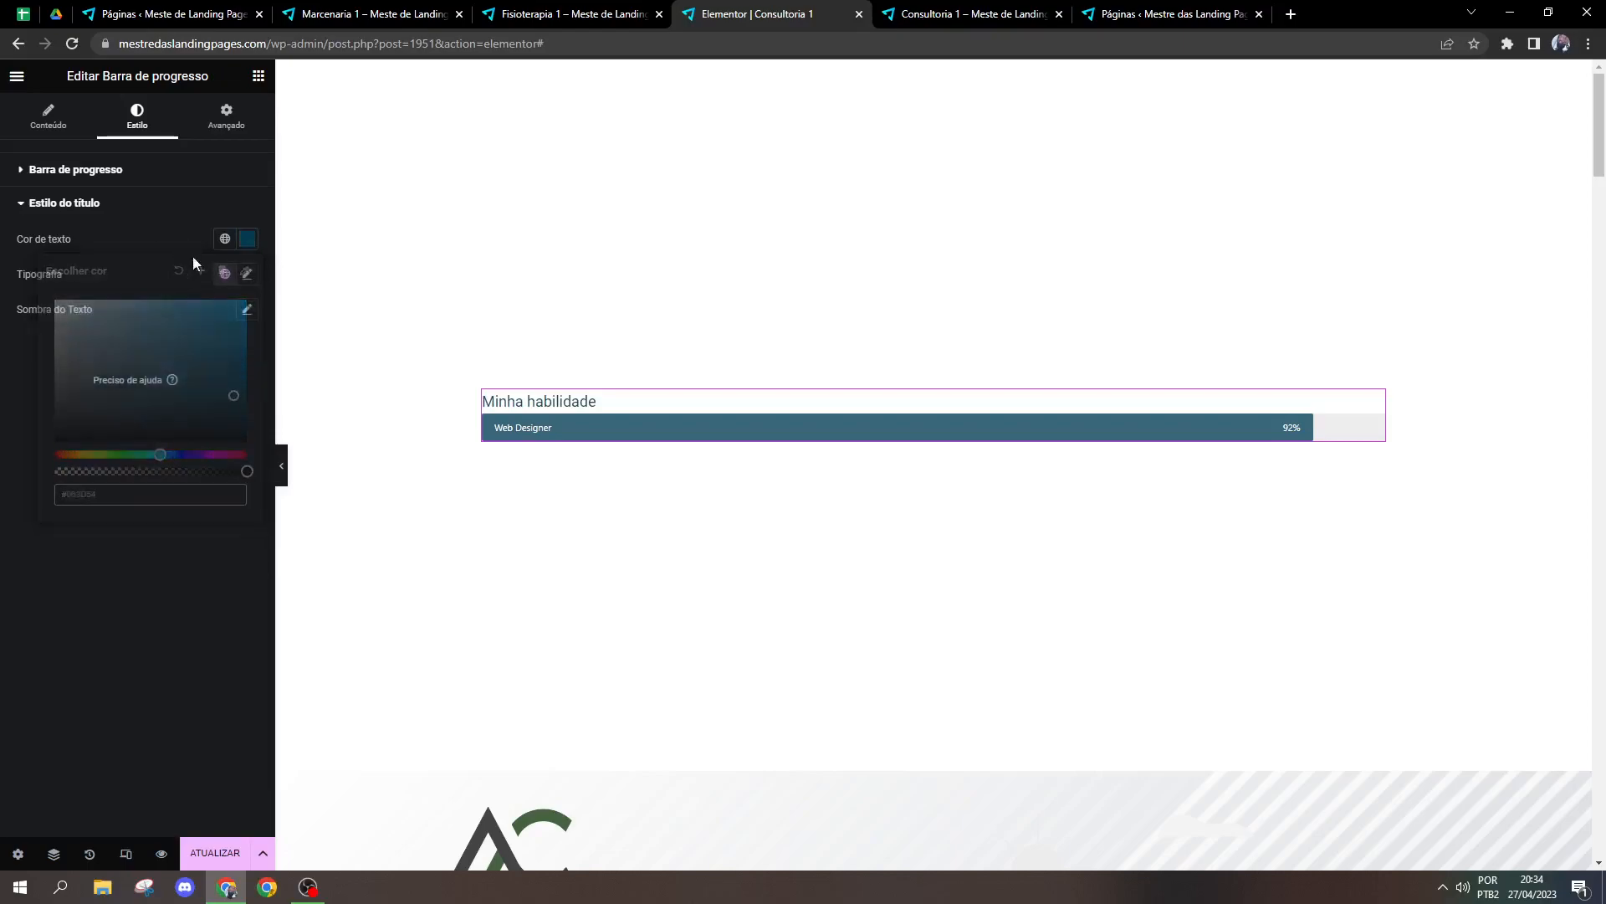
Step: Look over the typography options for the progress bar's title
left_click(225, 274)
left_click(246, 277)
left_click(246, 276)
left_click(246, 277)
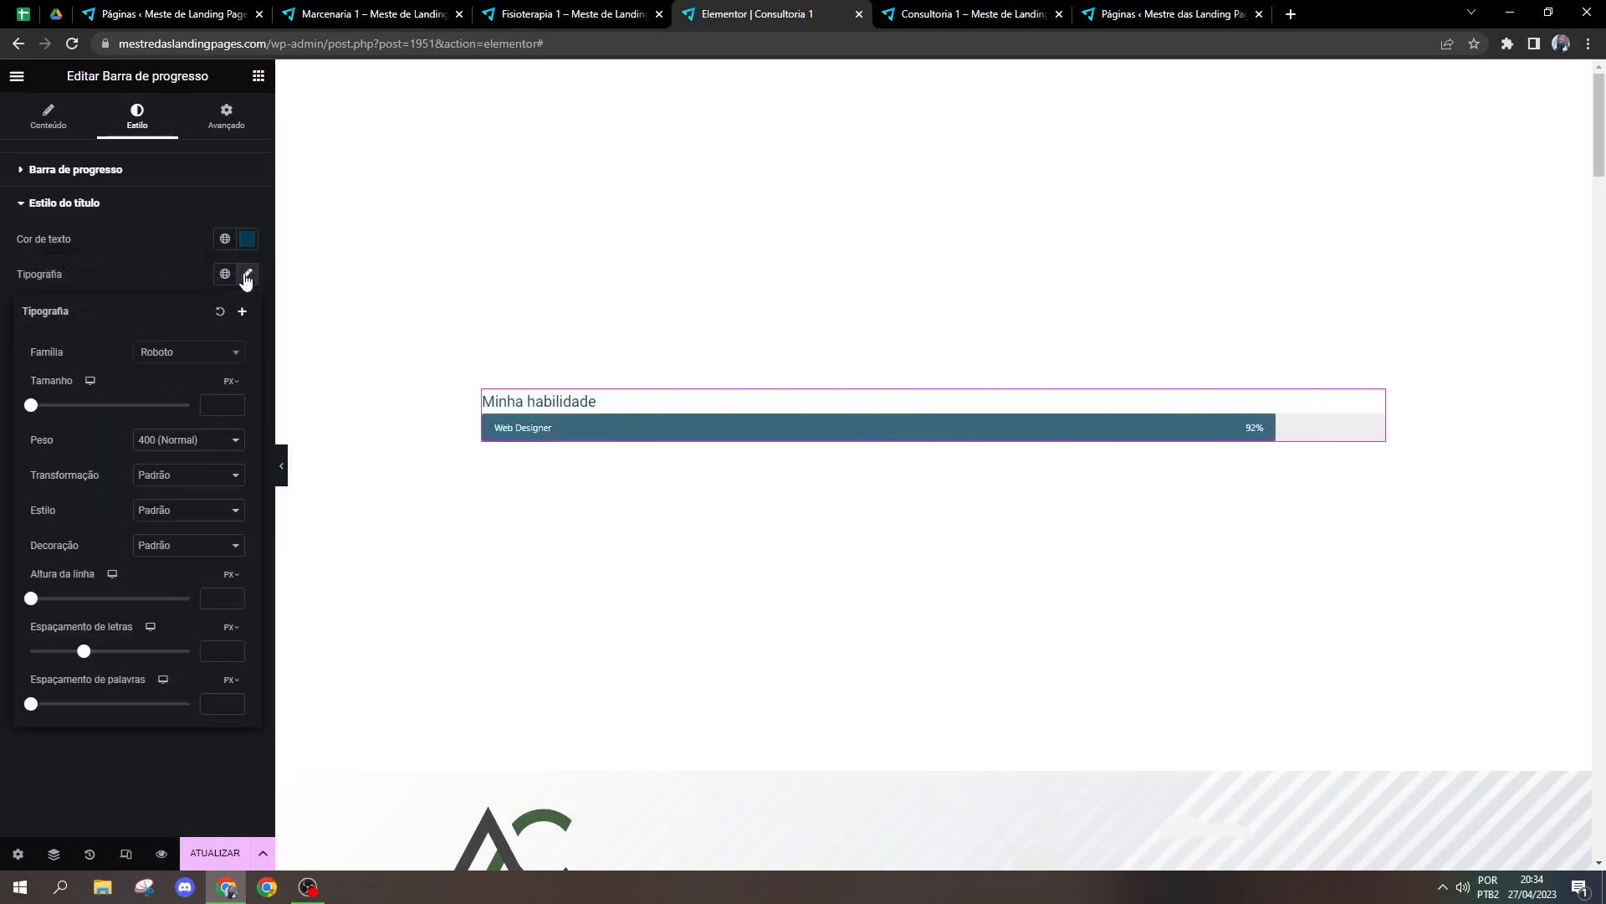
left_click(154, 253)
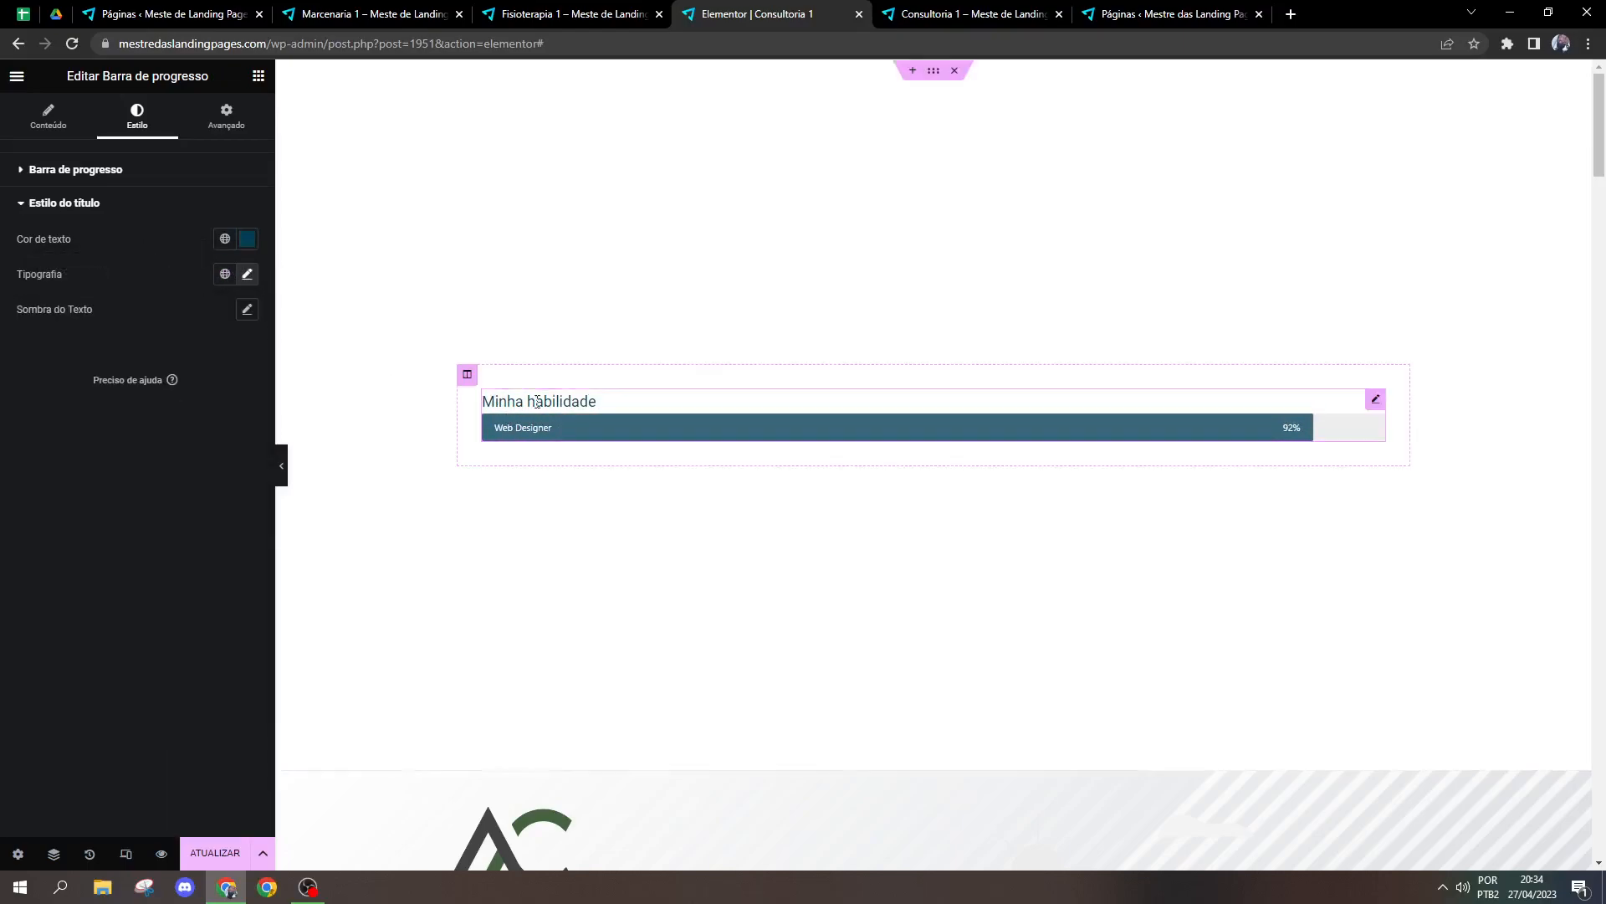
Step: Delete the progress bar and add a Depoimentos widget in its place
right_click(615, 400)
left_click(656, 732)
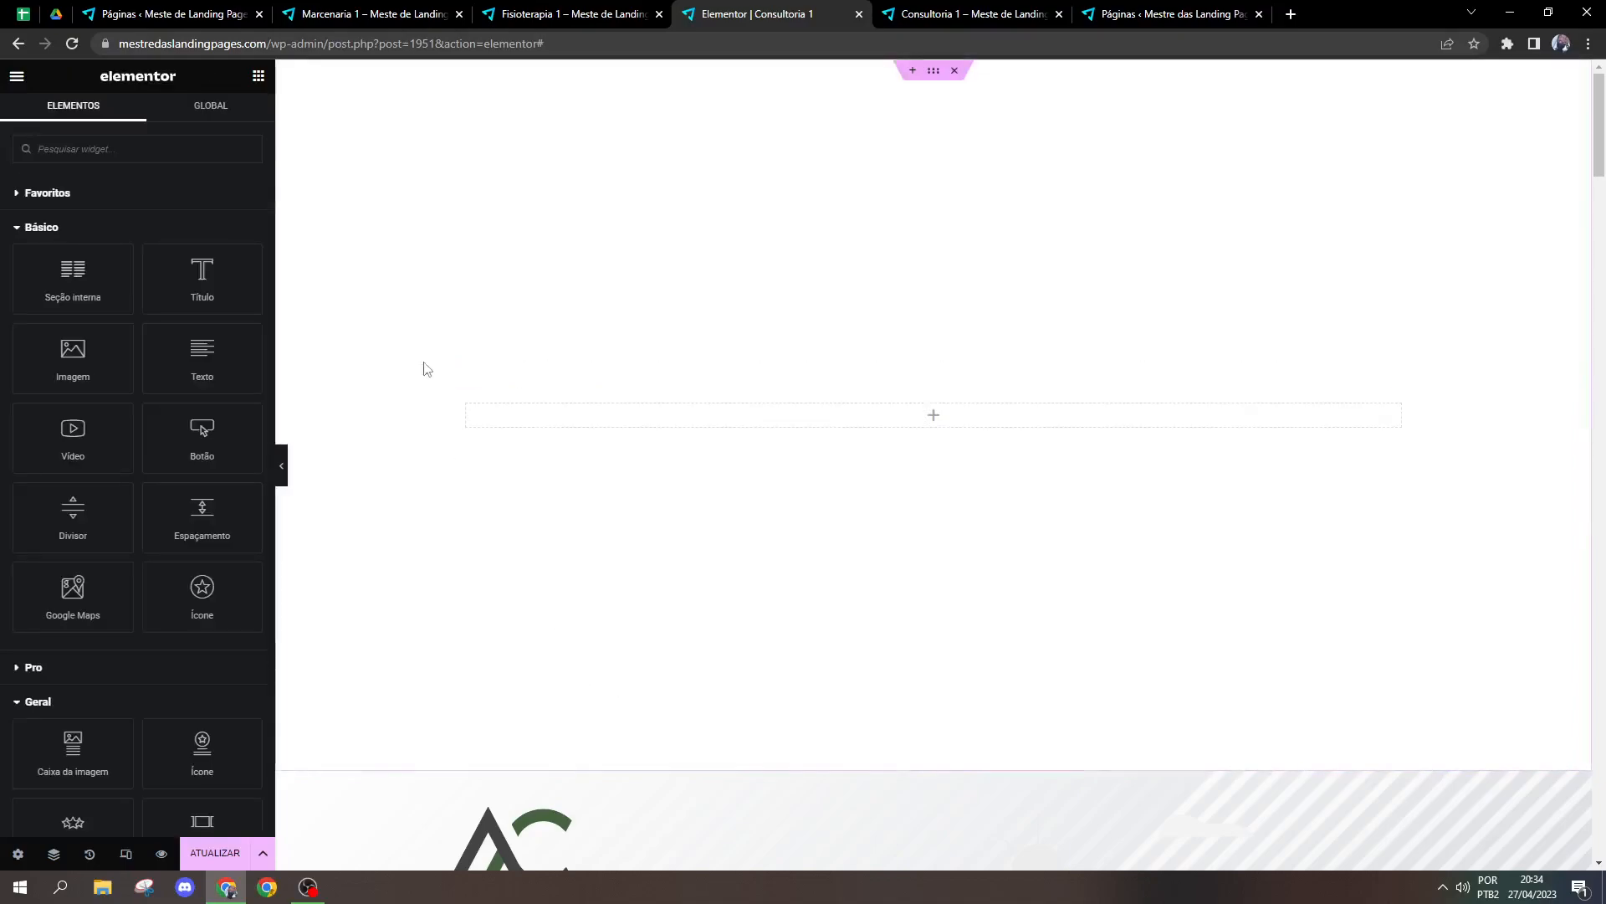
scroll(200, 456, "down", 4)
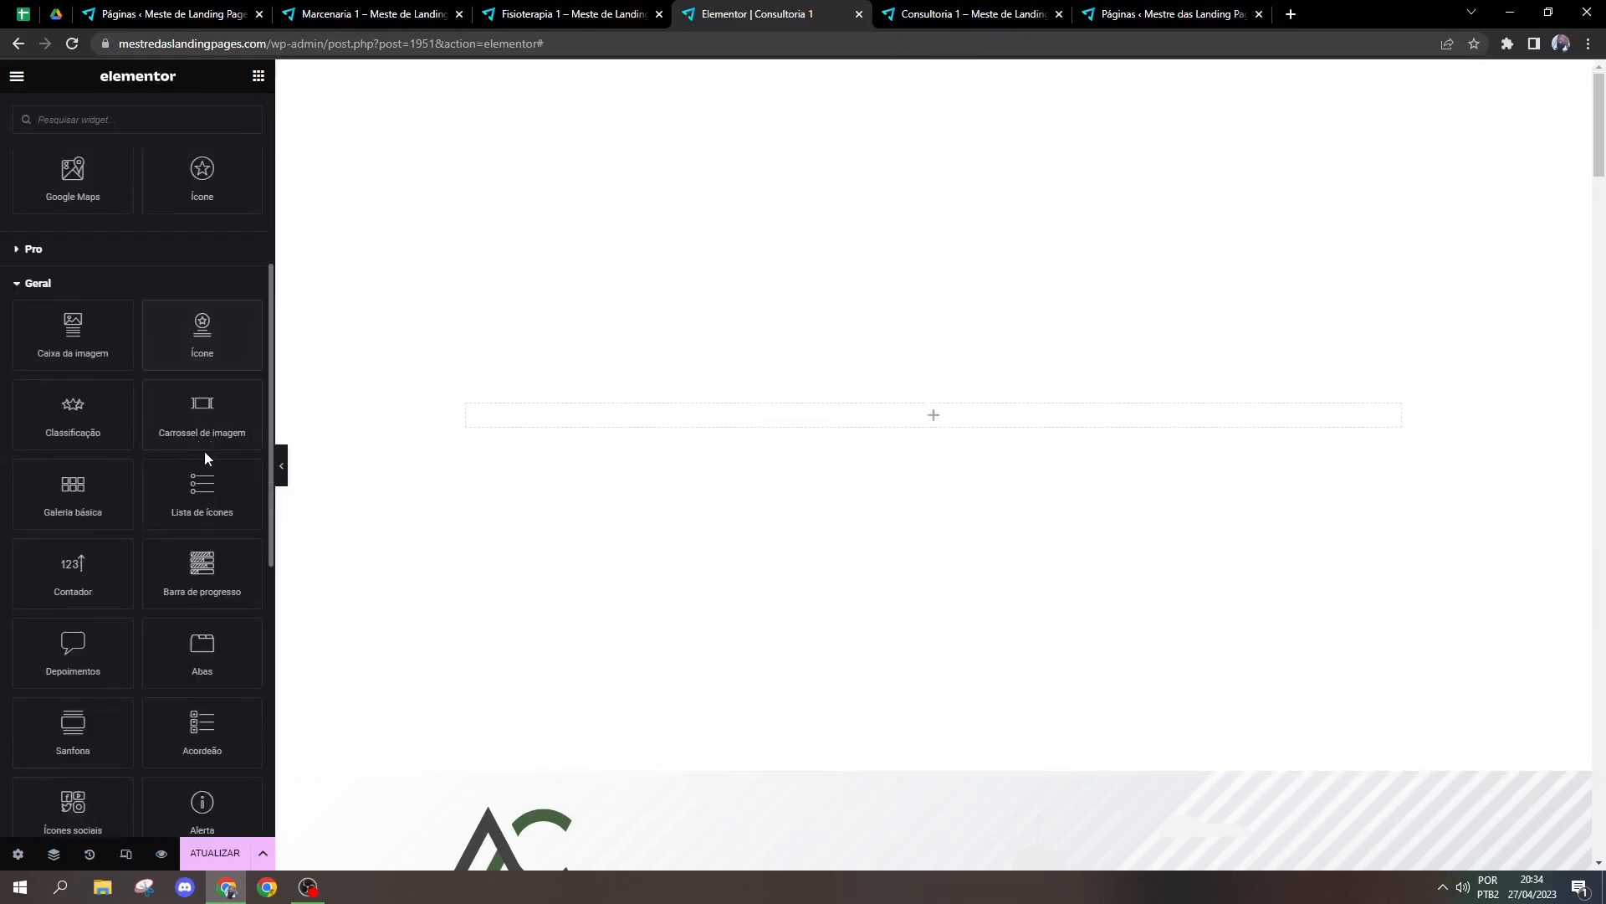
scroll(256, 515, "down", 2)
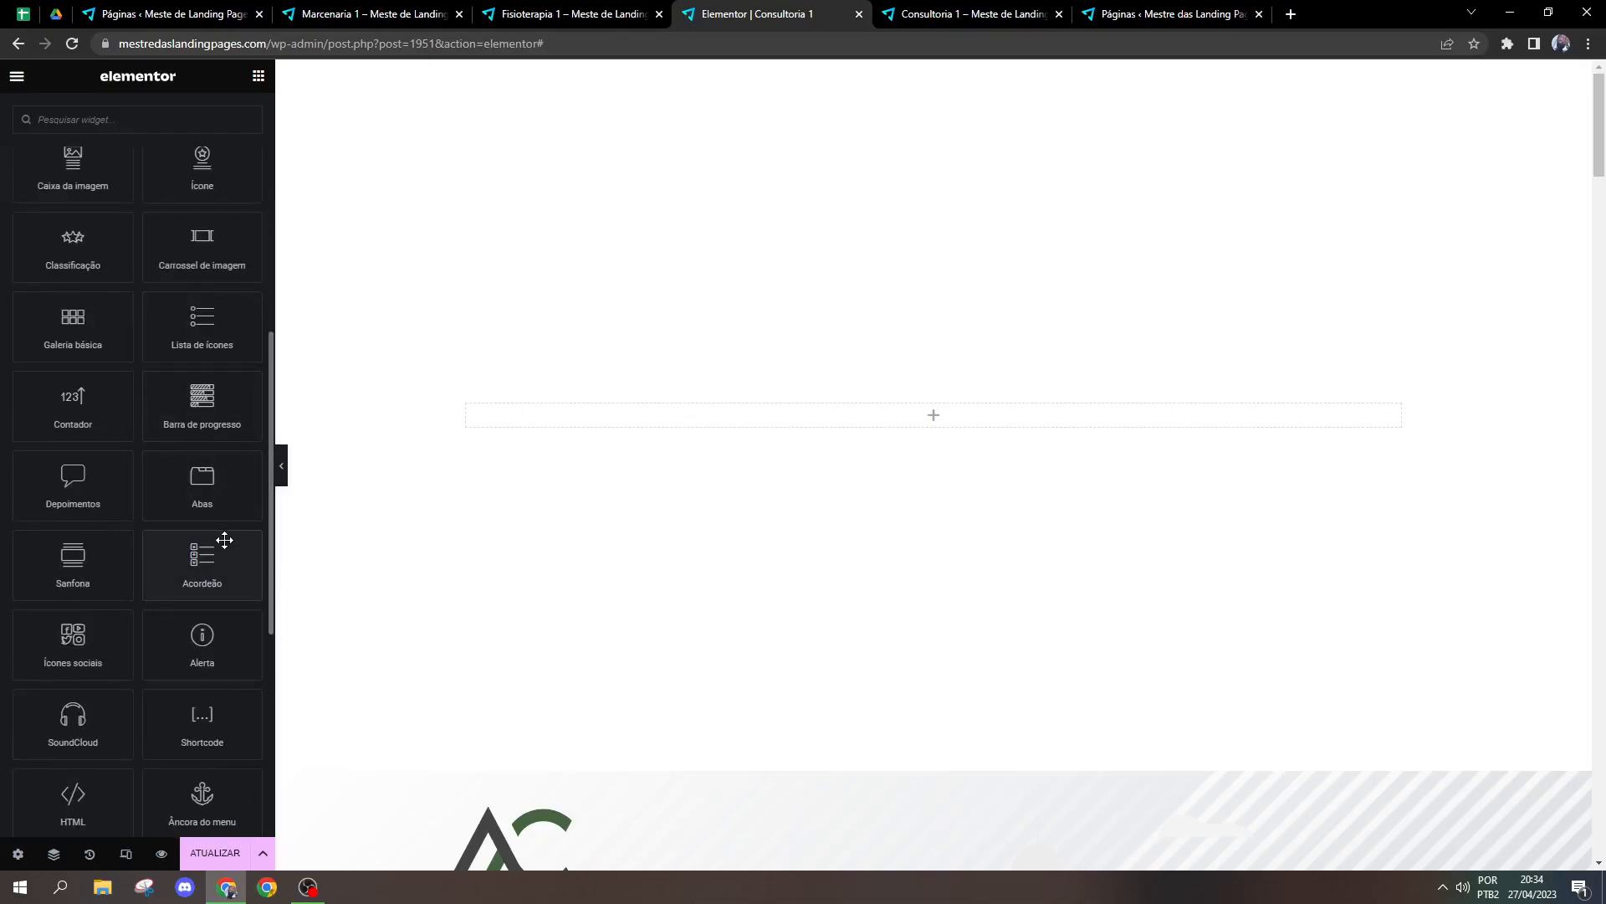
left_click_drag(125, 514, 636, 418)
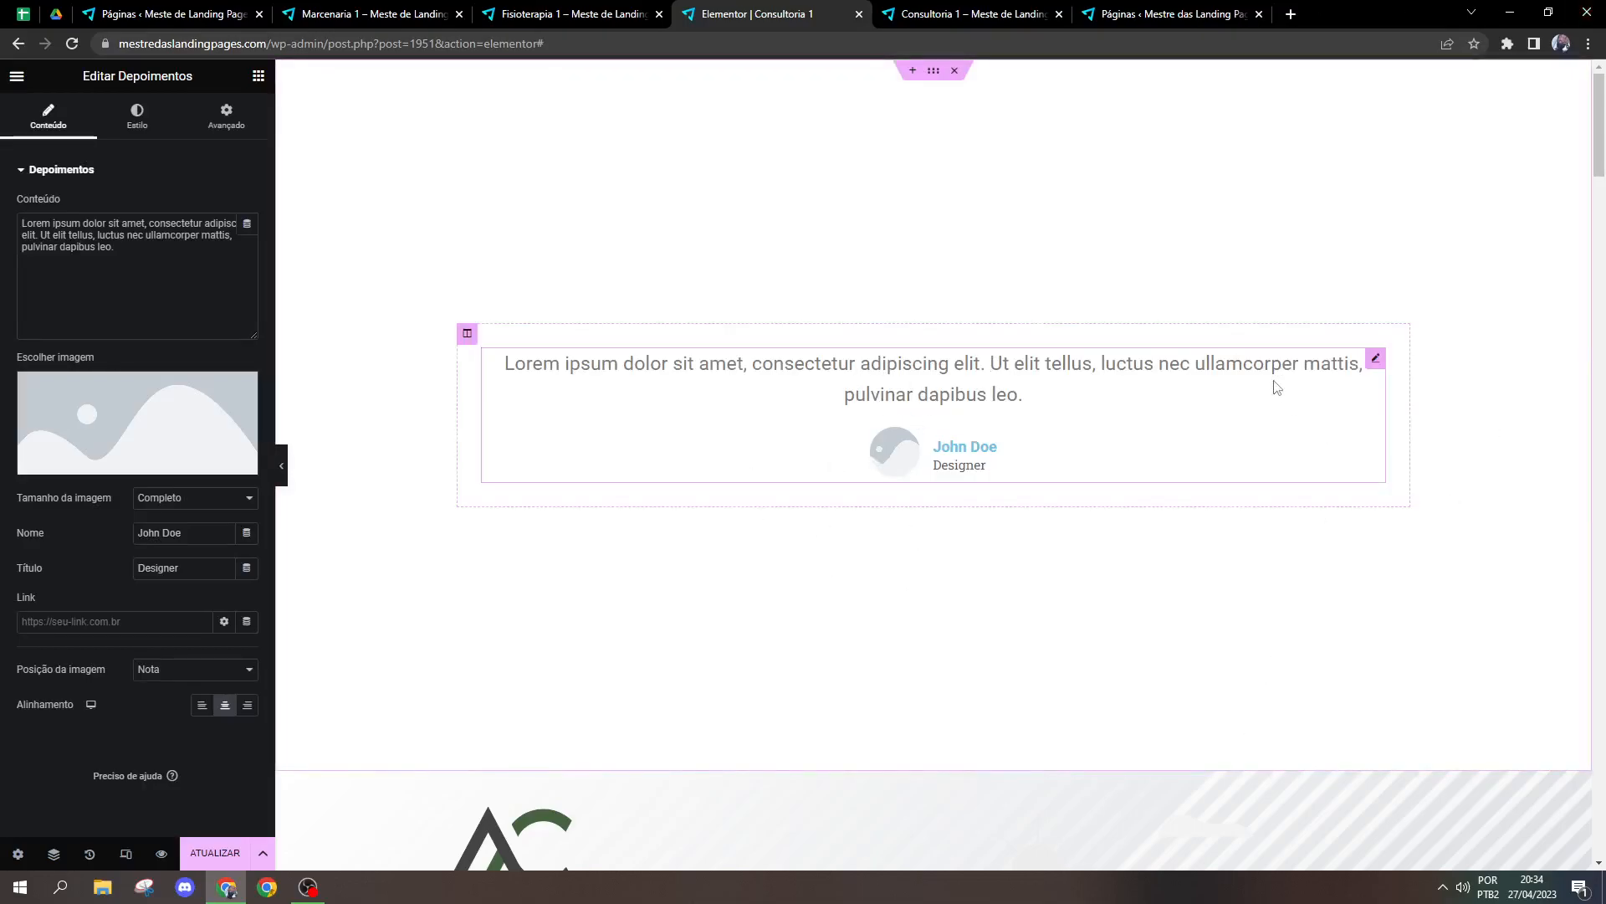
Step: Delete the new Depoimentos widget and open the first testimonial in the Avaliações section for editing
right_click(1166, 396)
left_click(1206, 726)
left_click_drag(1599, 144, 1603, 778)
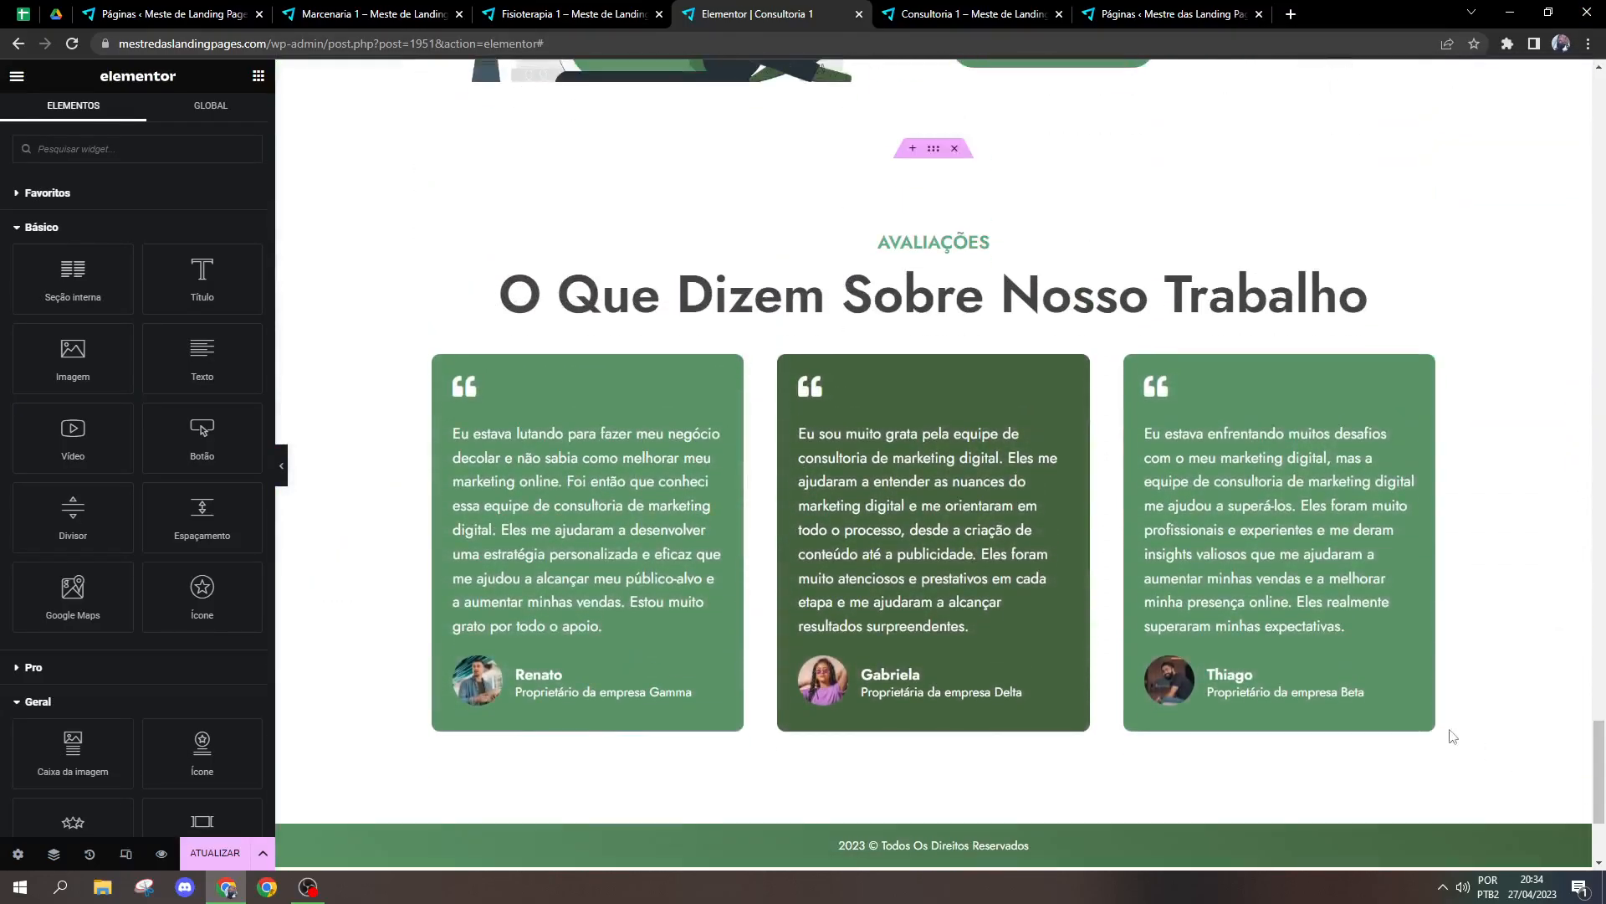
left_click(701, 597)
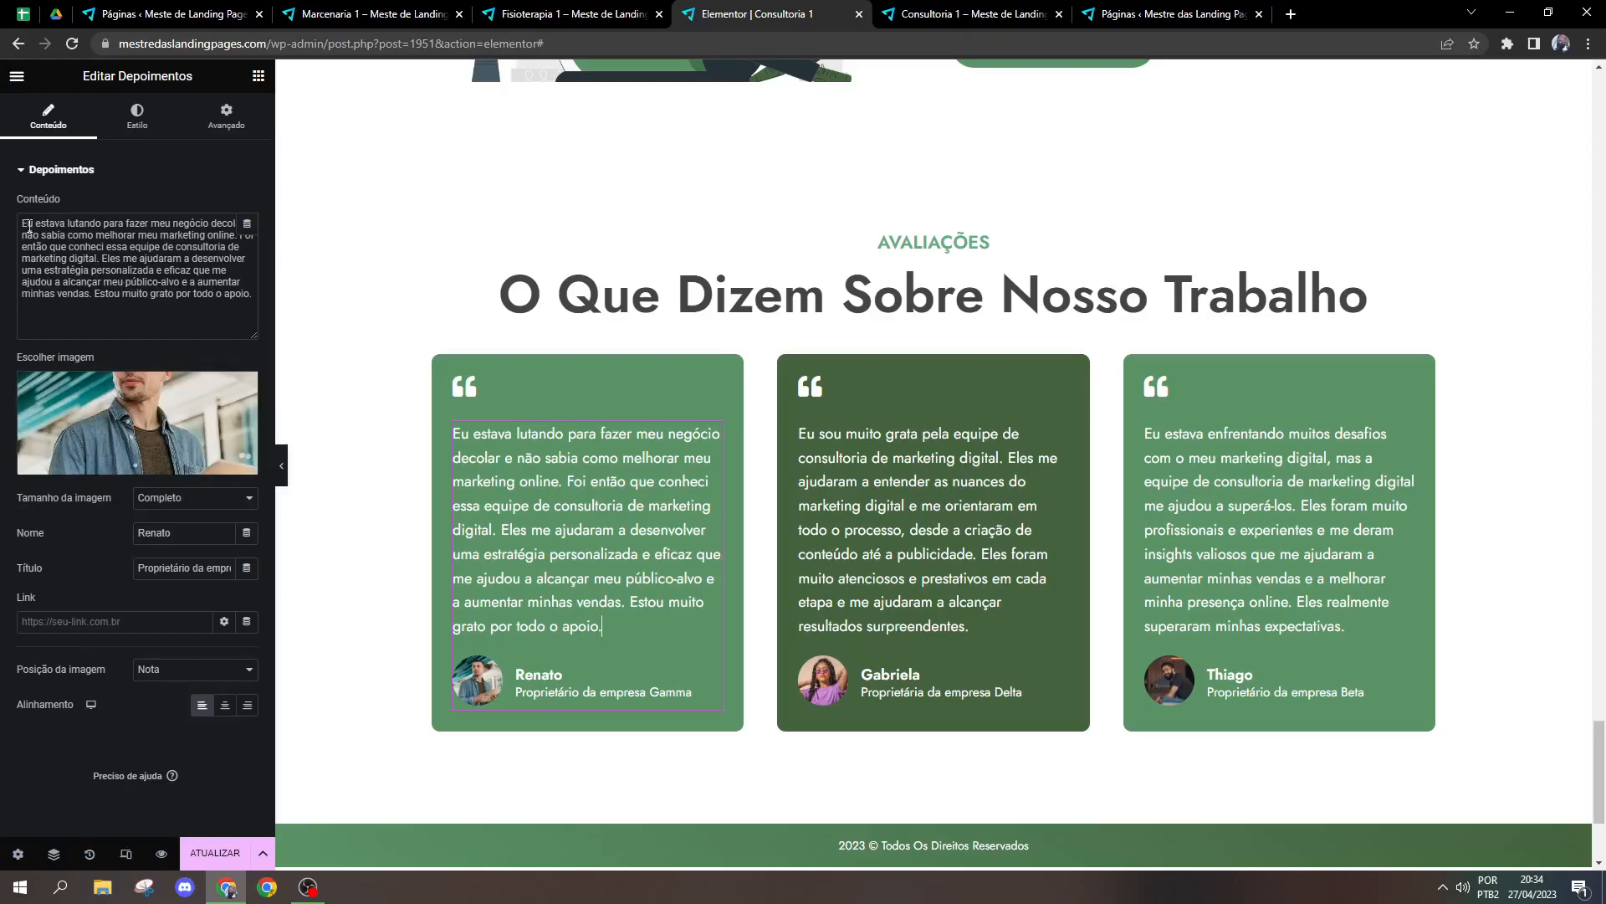
Step: Examine the first testimonial's content text and open the media library for its image
left_click_drag(30, 226, 154, 285)
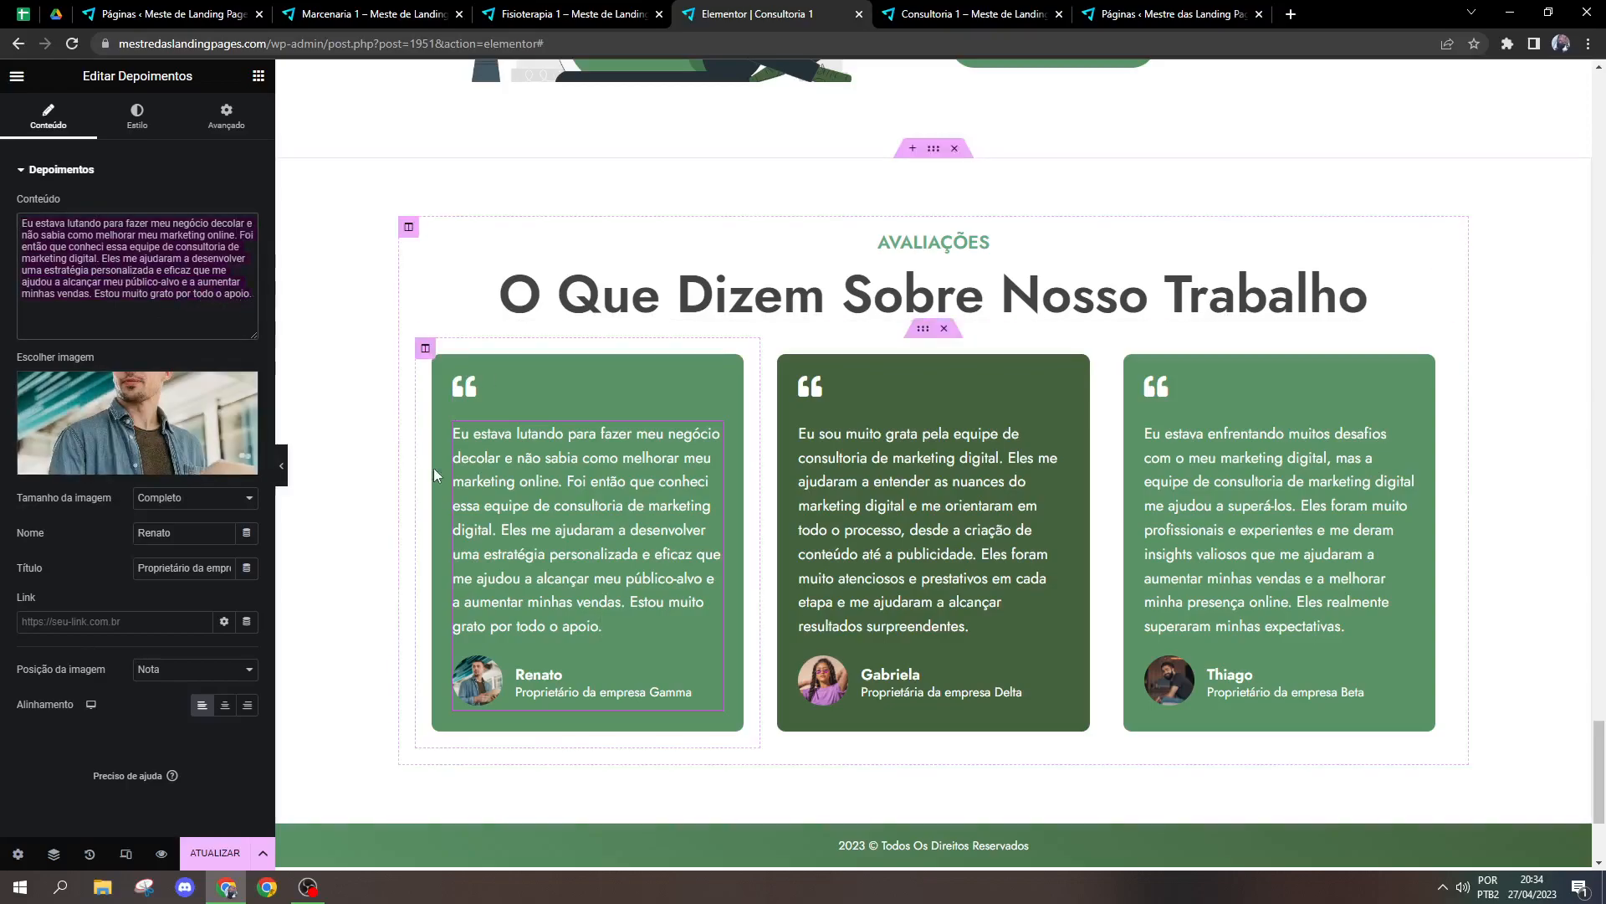
left_click(195, 284)
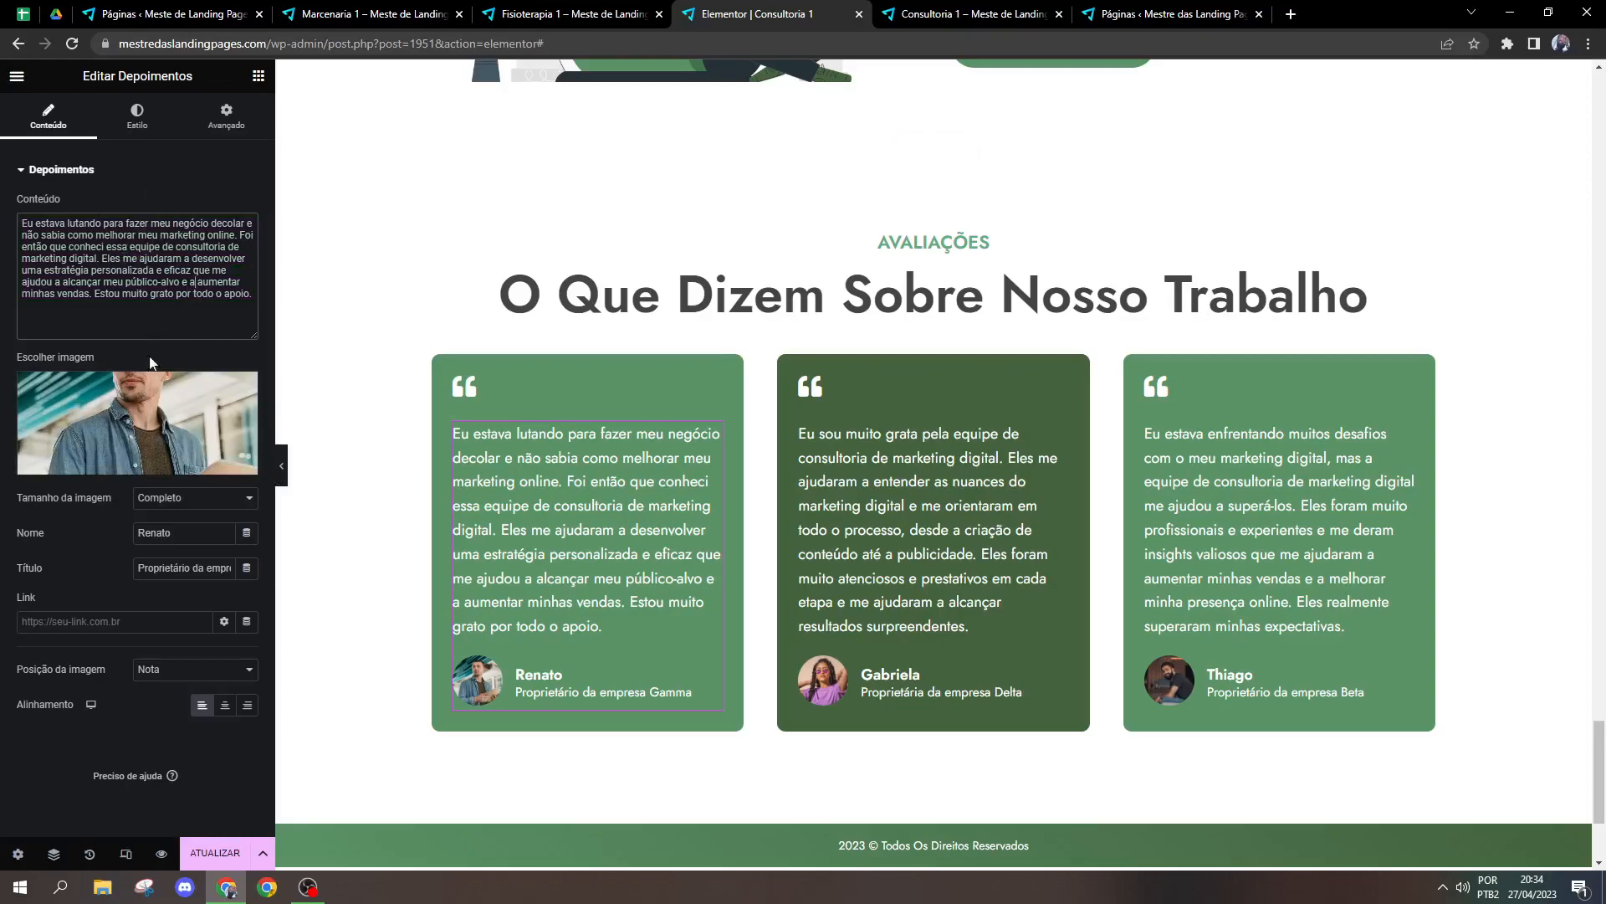
left_click(140, 422)
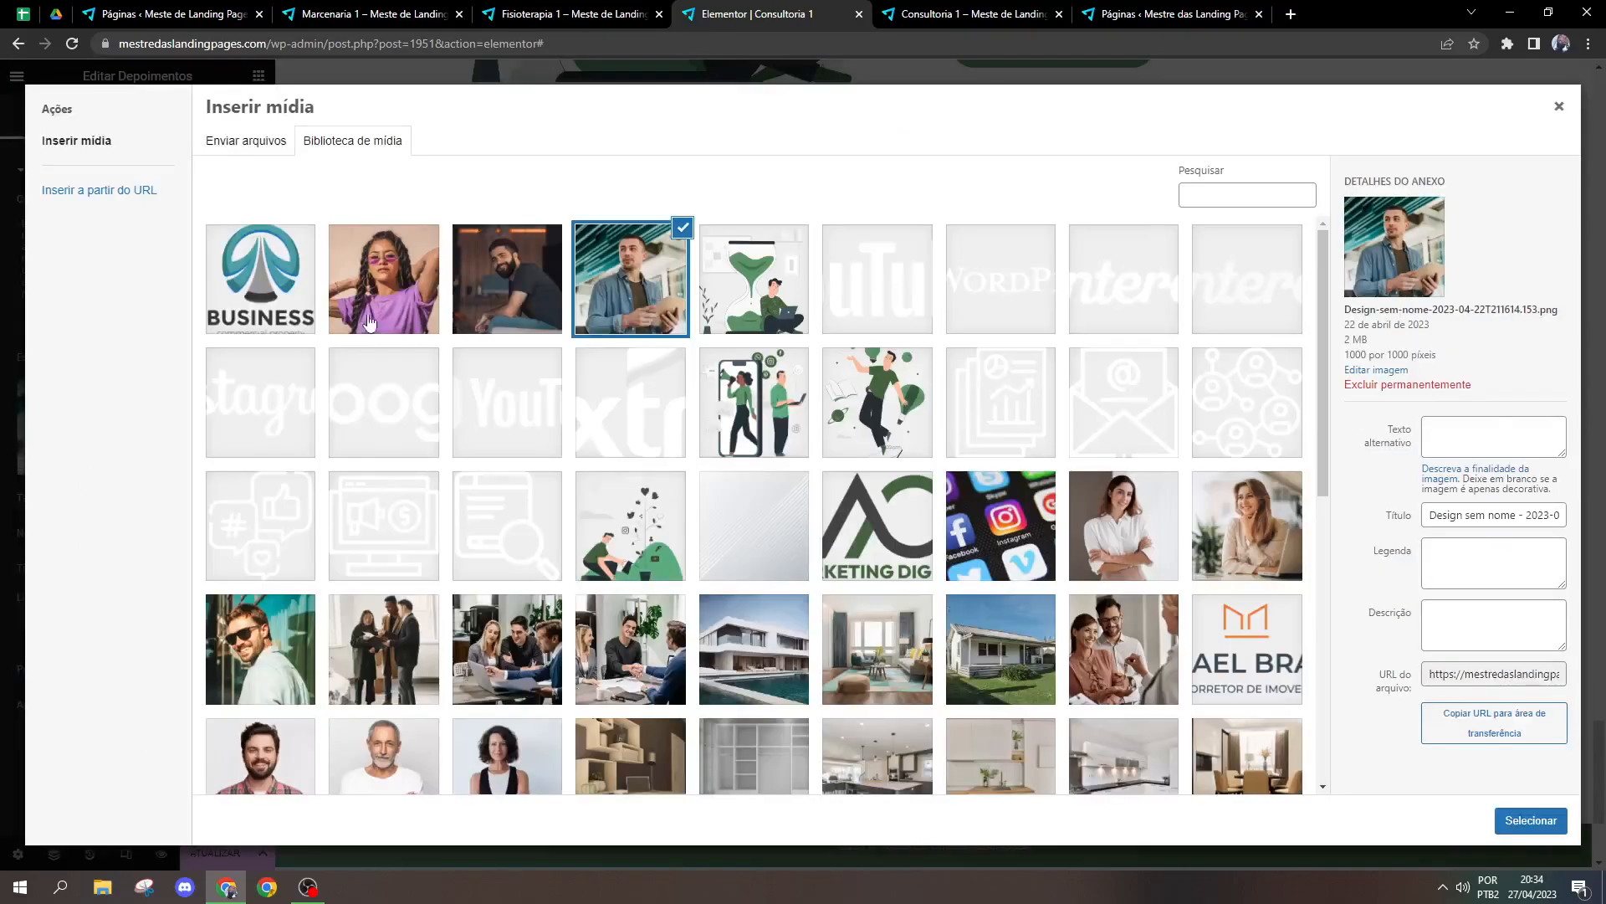
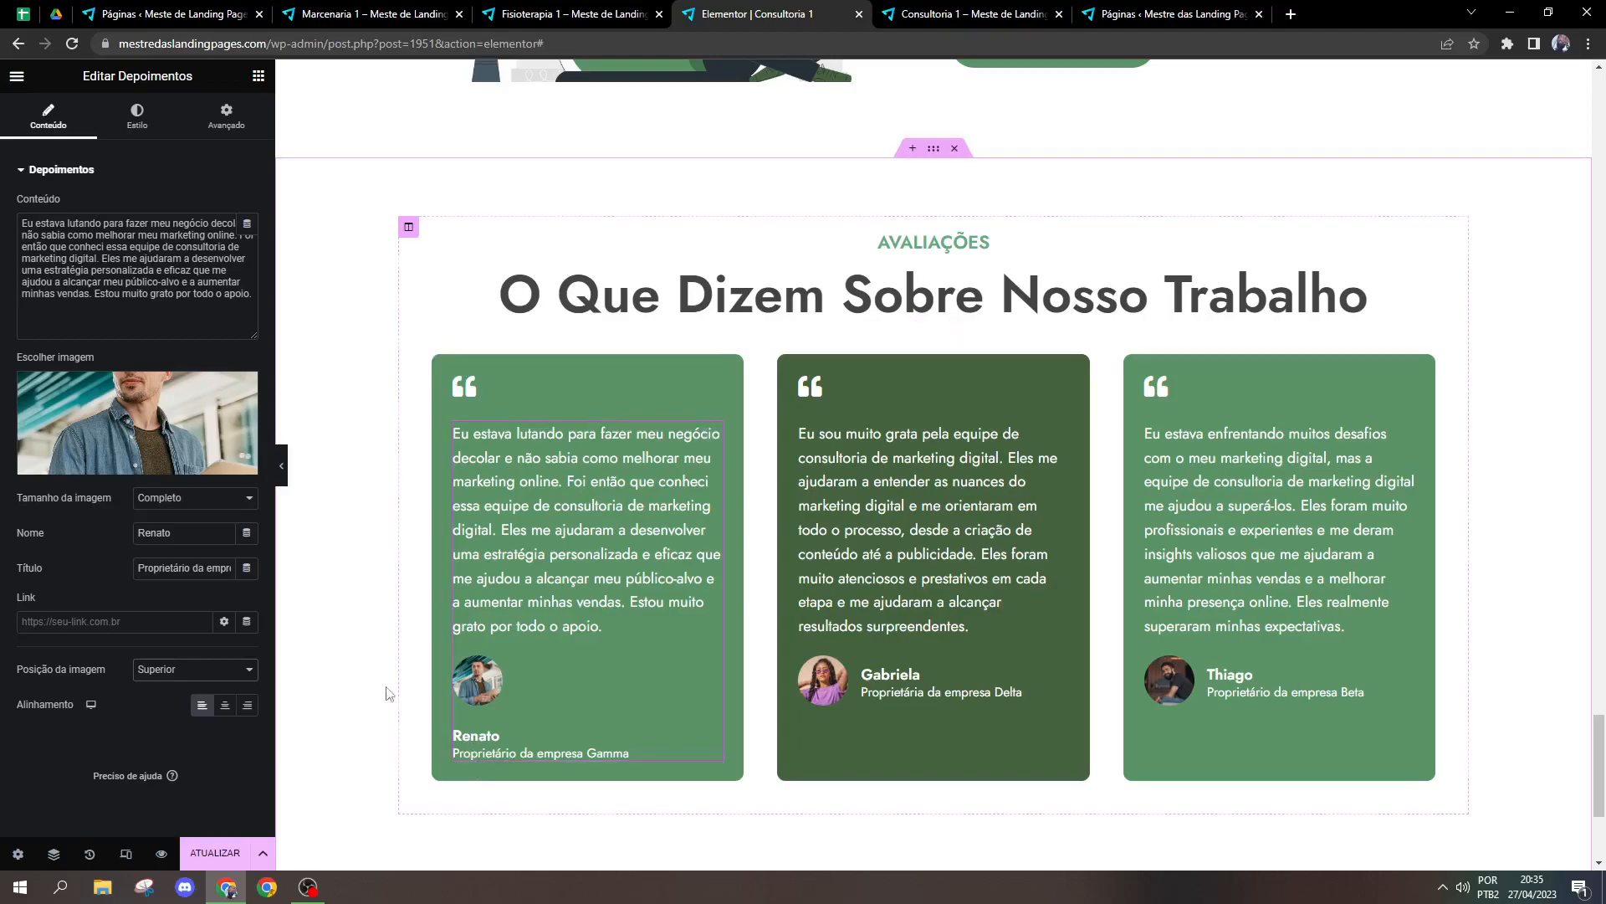
Step: Set the first testimonial's image position to Nota and test the right and centre alignments, ending on left alignment
left_click(216, 670)
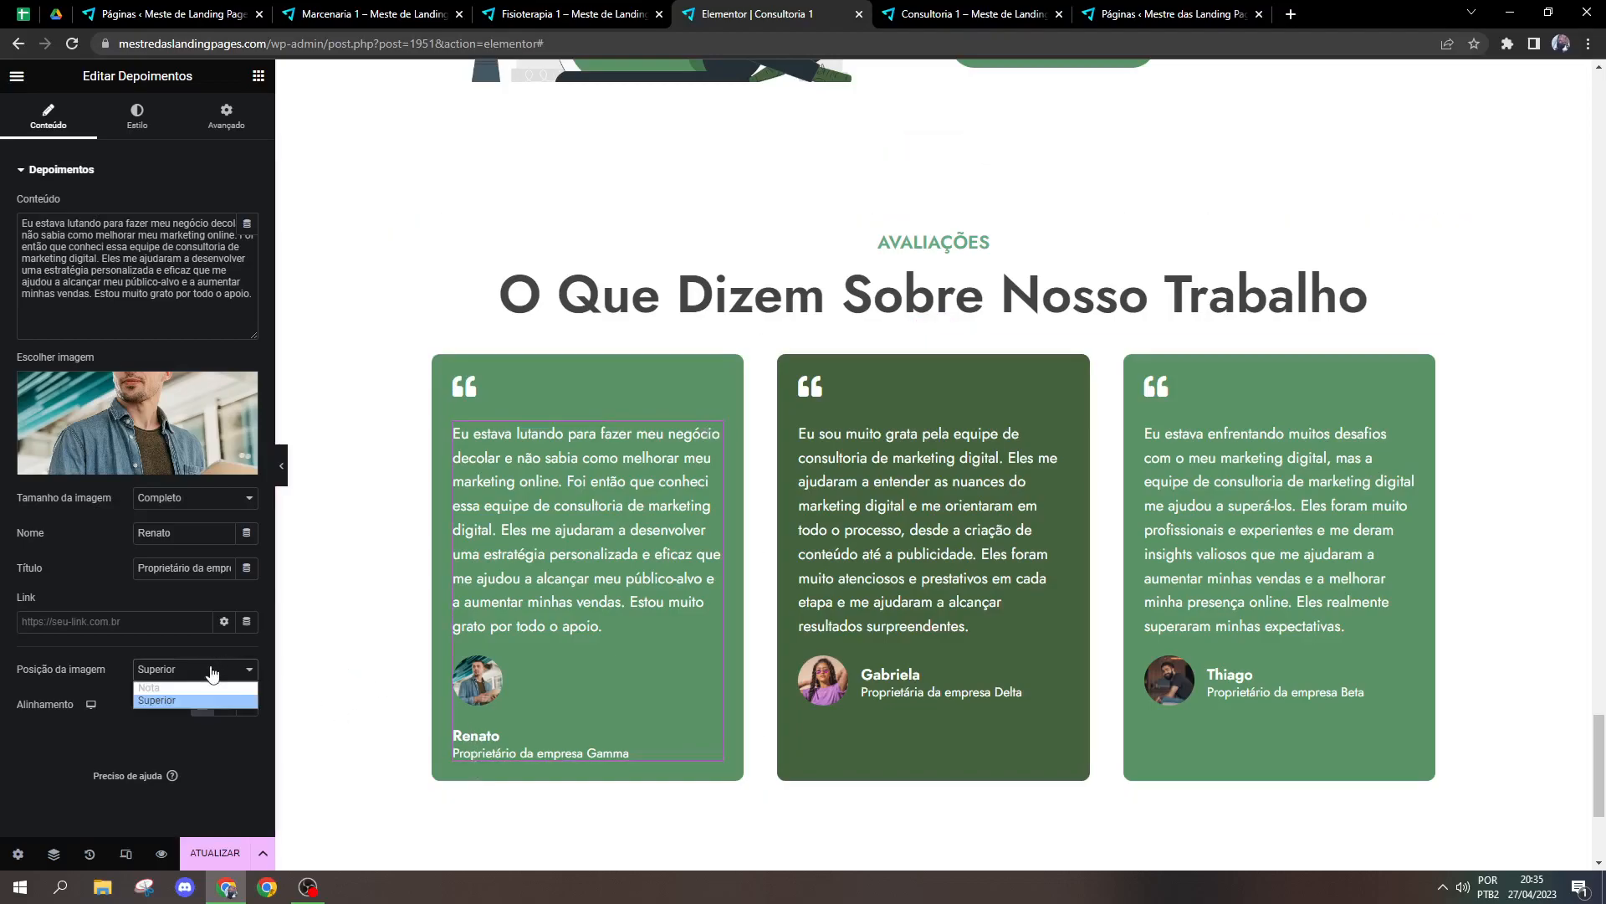
left_click(163, 683)
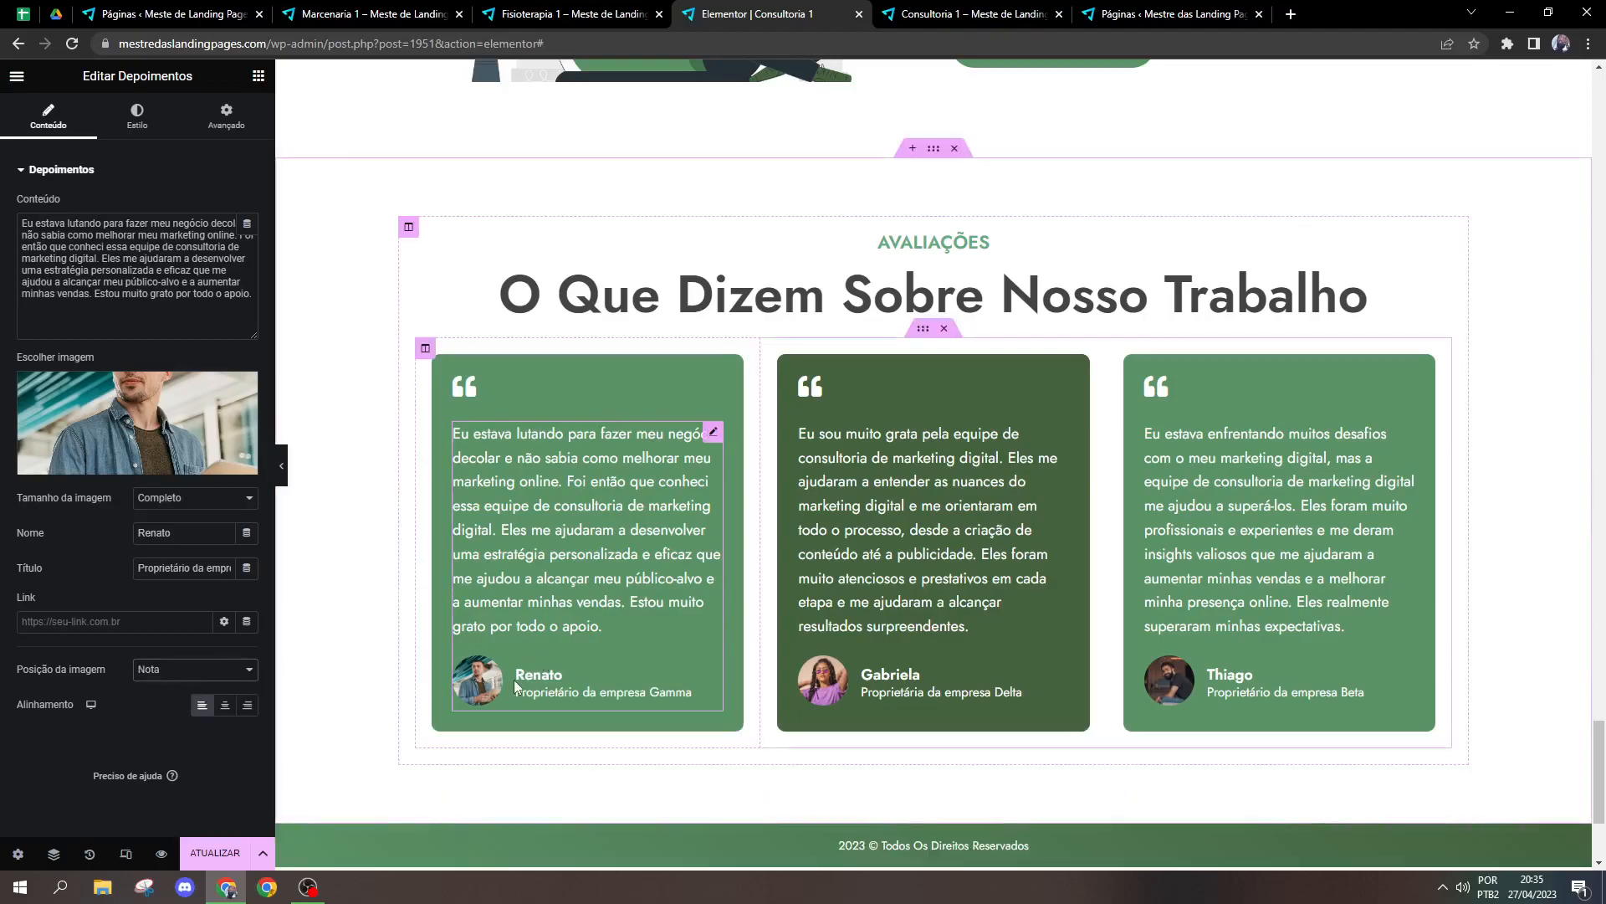
left_click(226, 706)
left_click(248, 708)
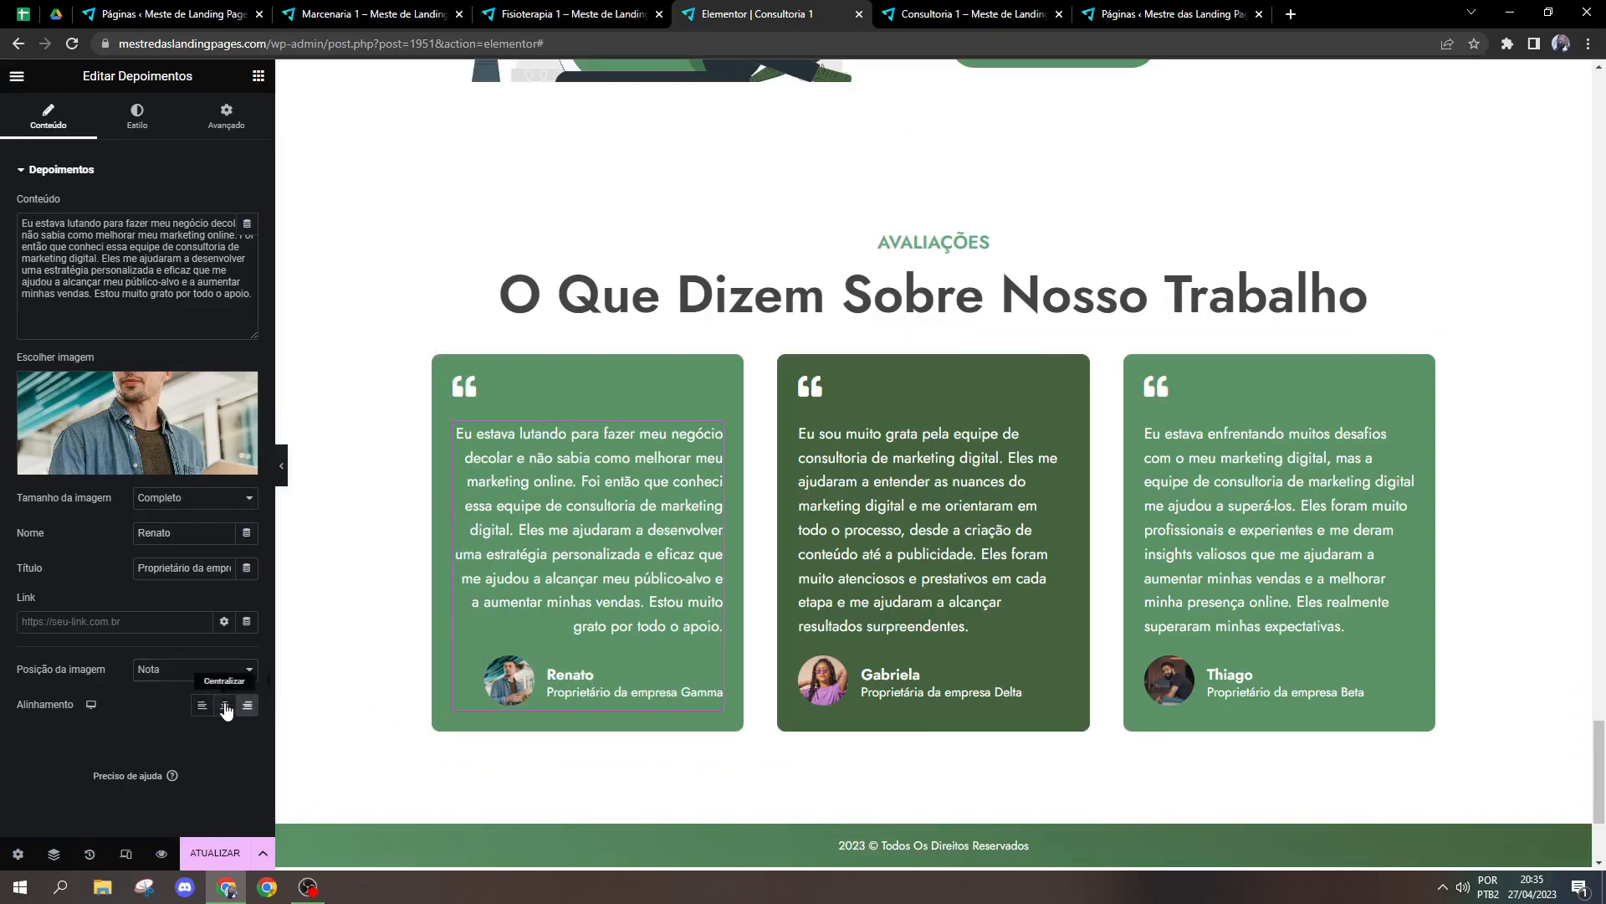
left_click(229, 709)
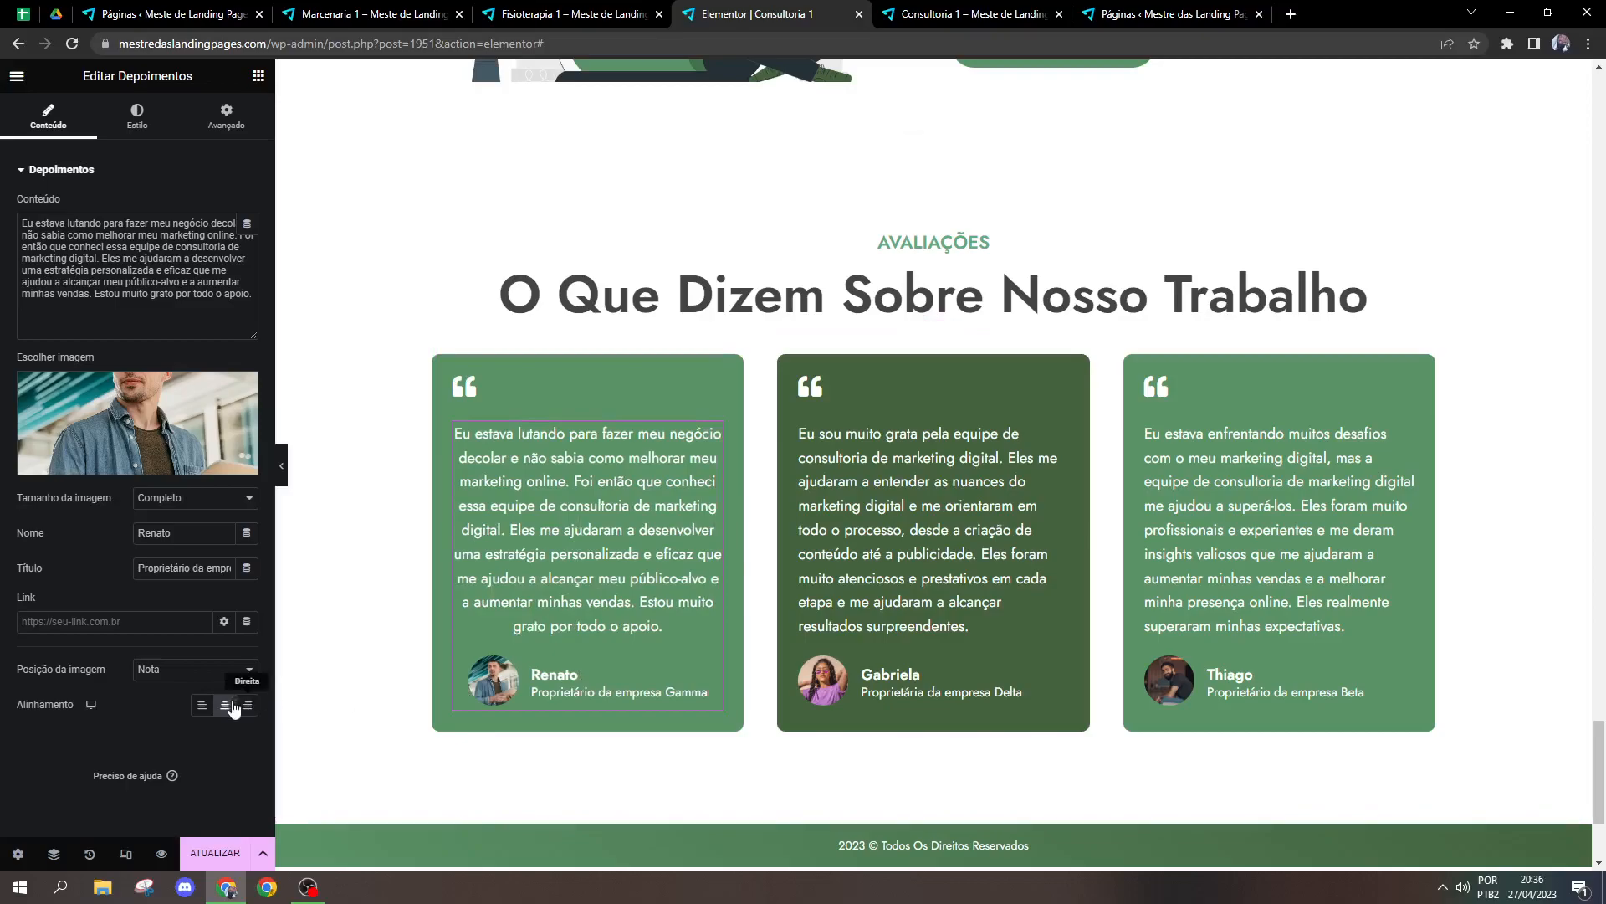
left_click(202, 705)
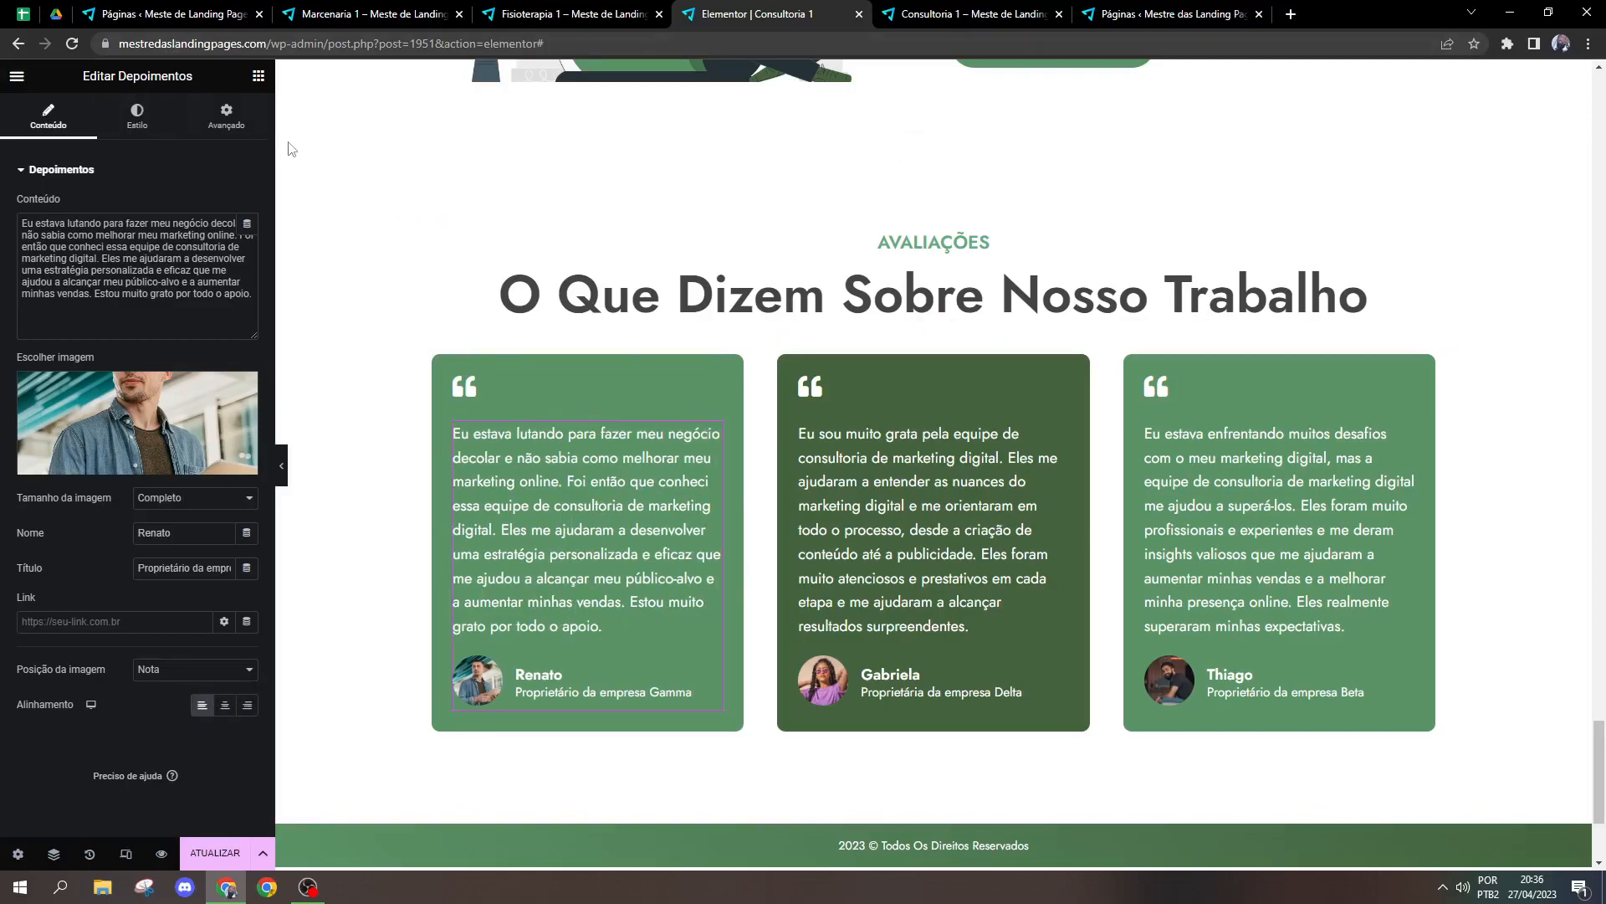
left_click(225, 706)
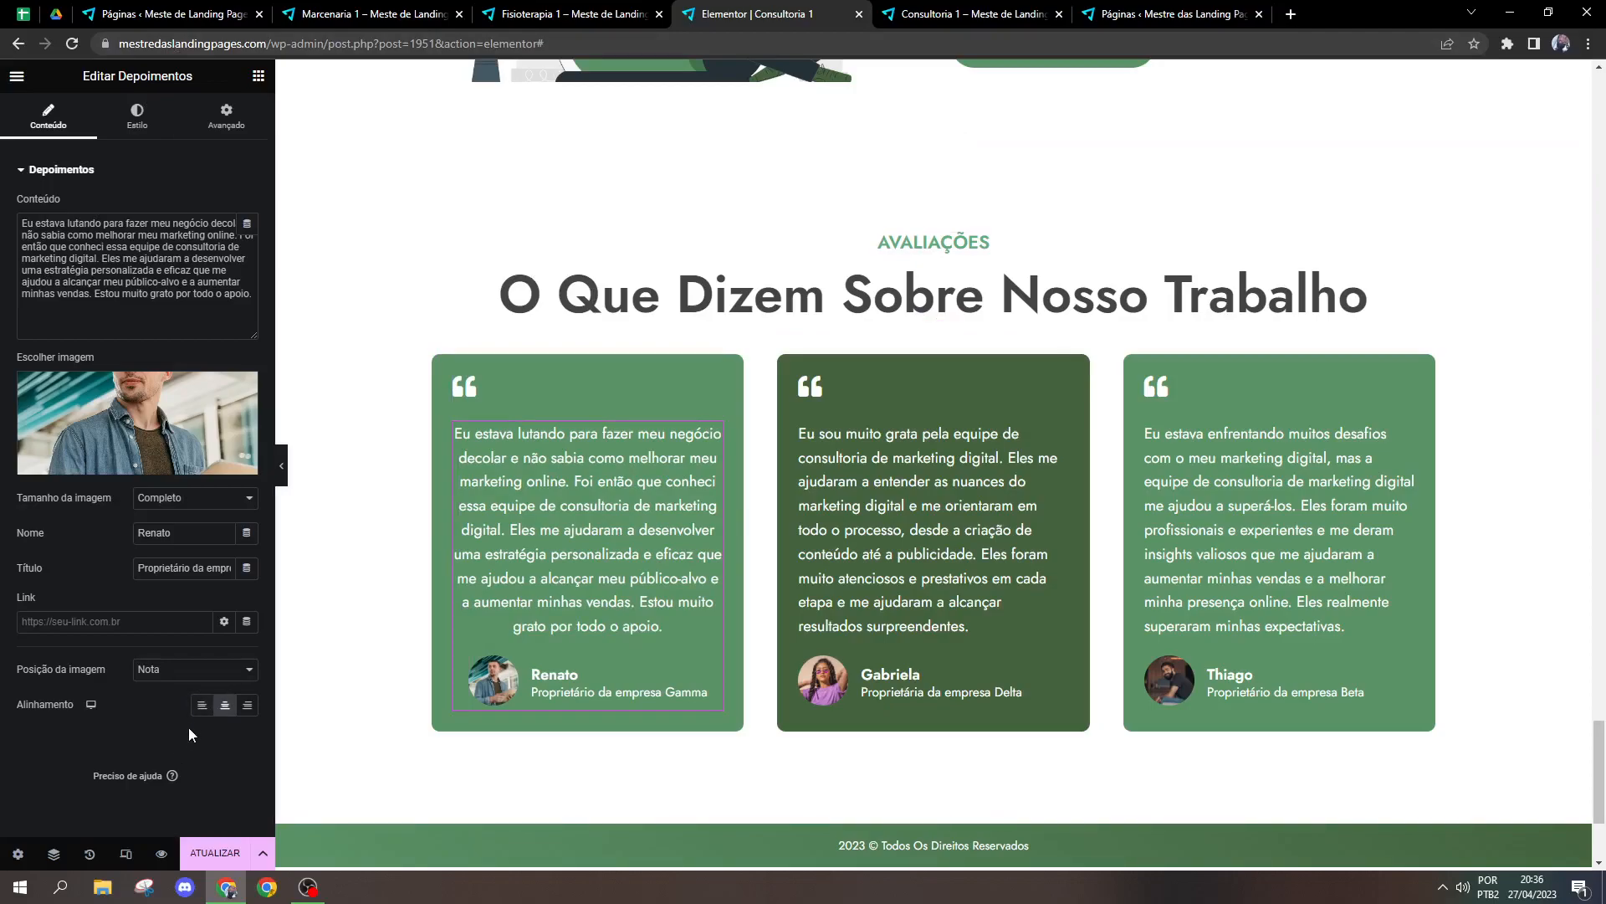
left_click(201, 705)
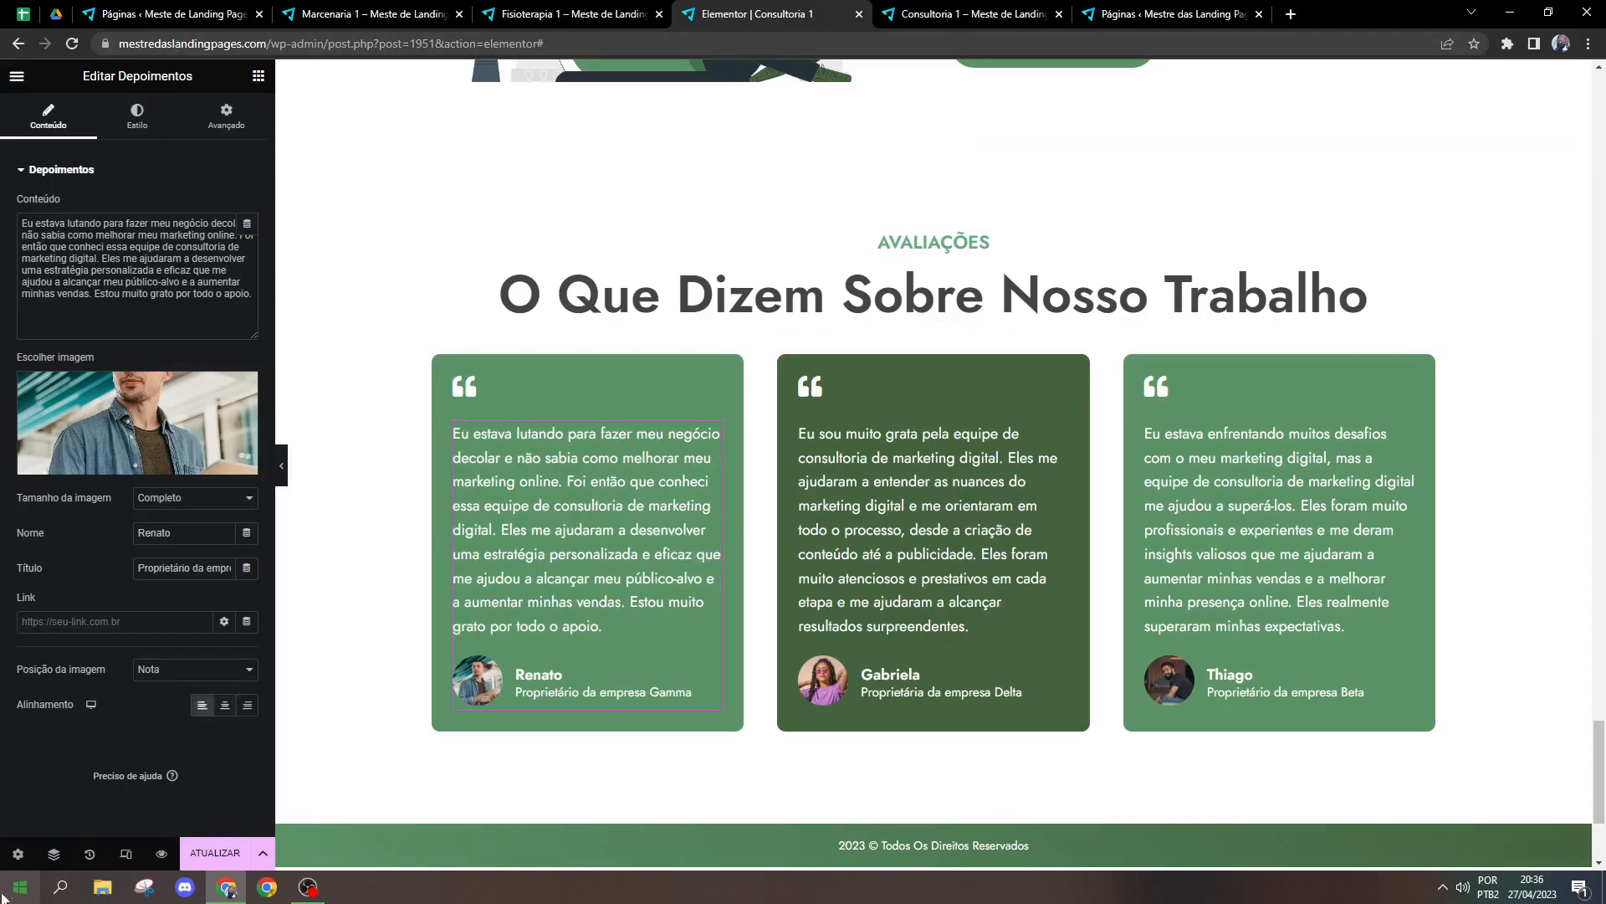
Step: Set the first testimonial's image size to 53 px and its corner rounding to 30 px on all sides
left_click(157, 130)
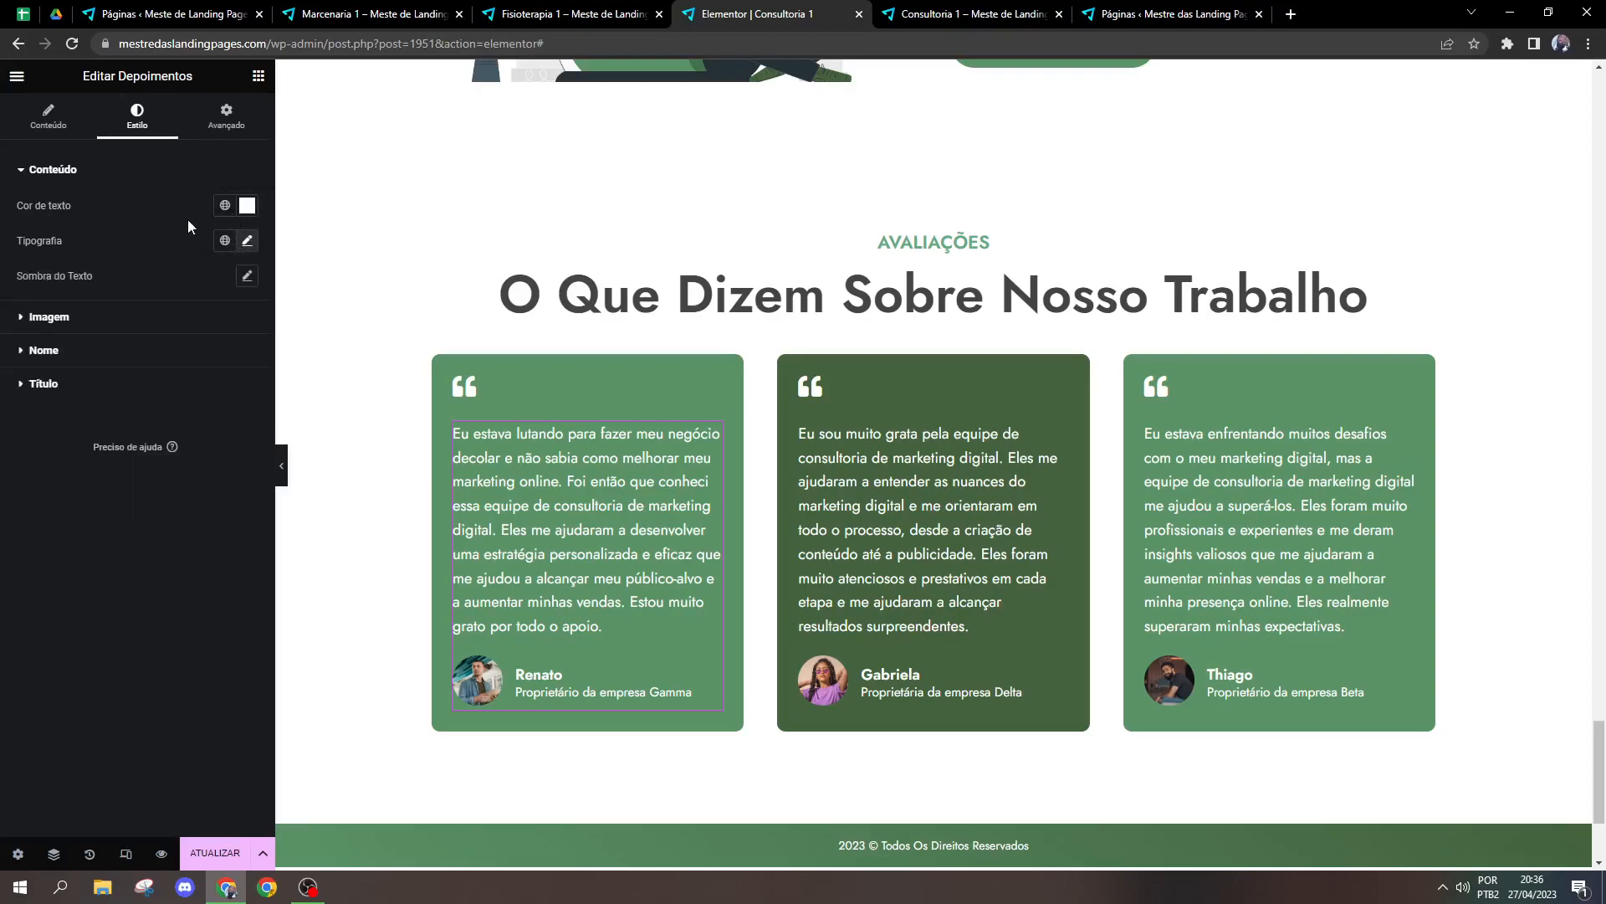
left_click(247, 205)
left_click(89, 315)
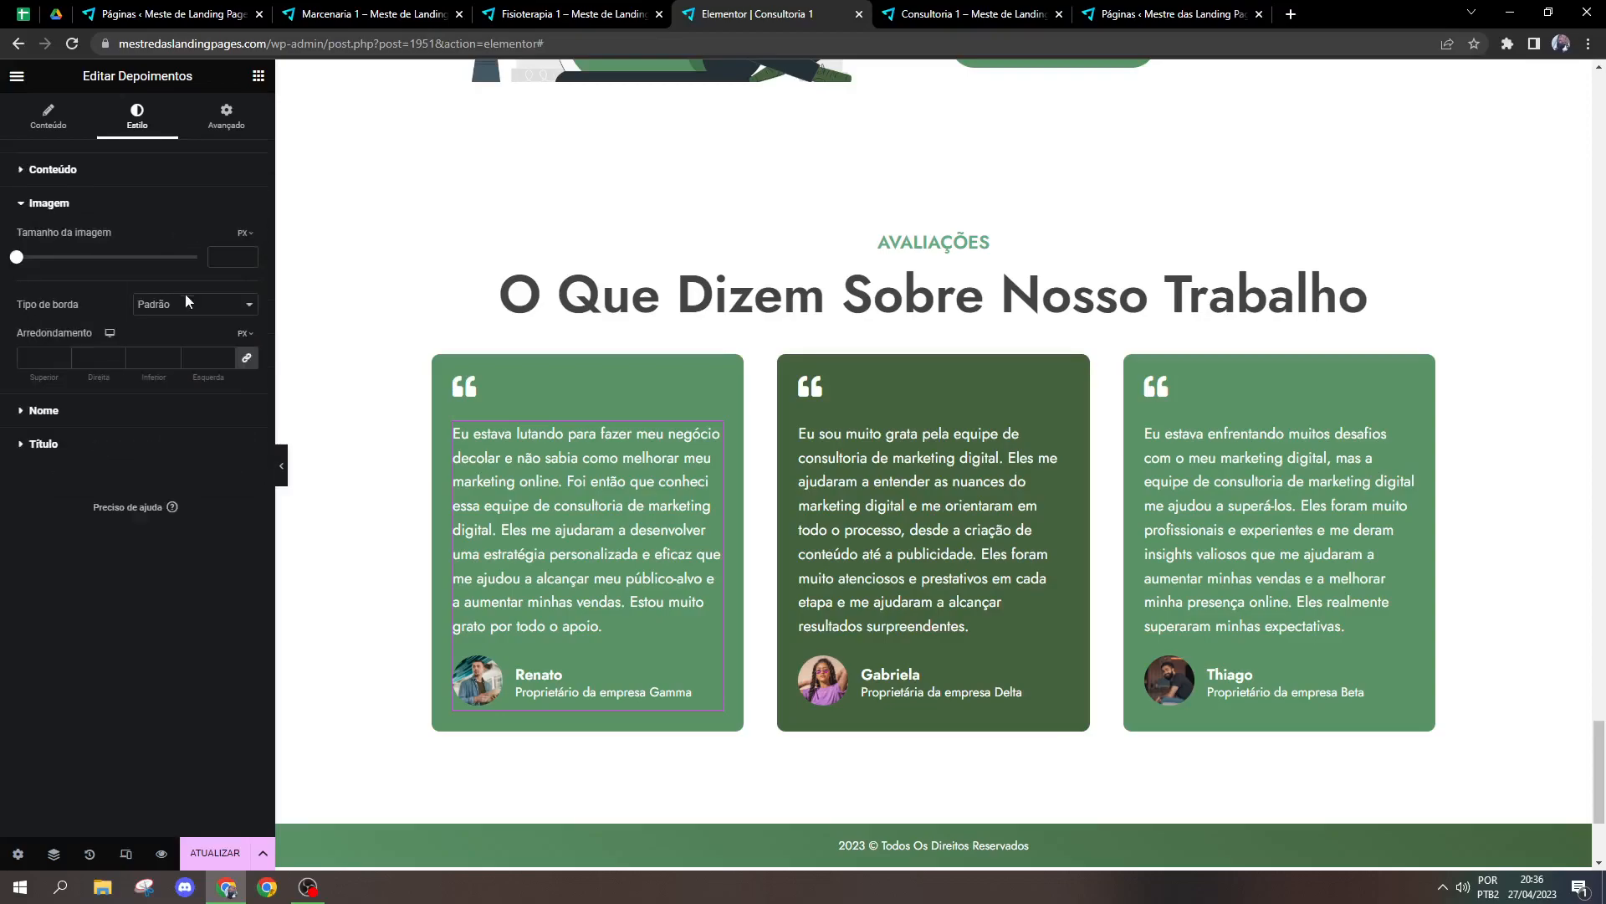
left_click(197, 355)
type("00")
left_click_drag(32, 257, 51, 260)
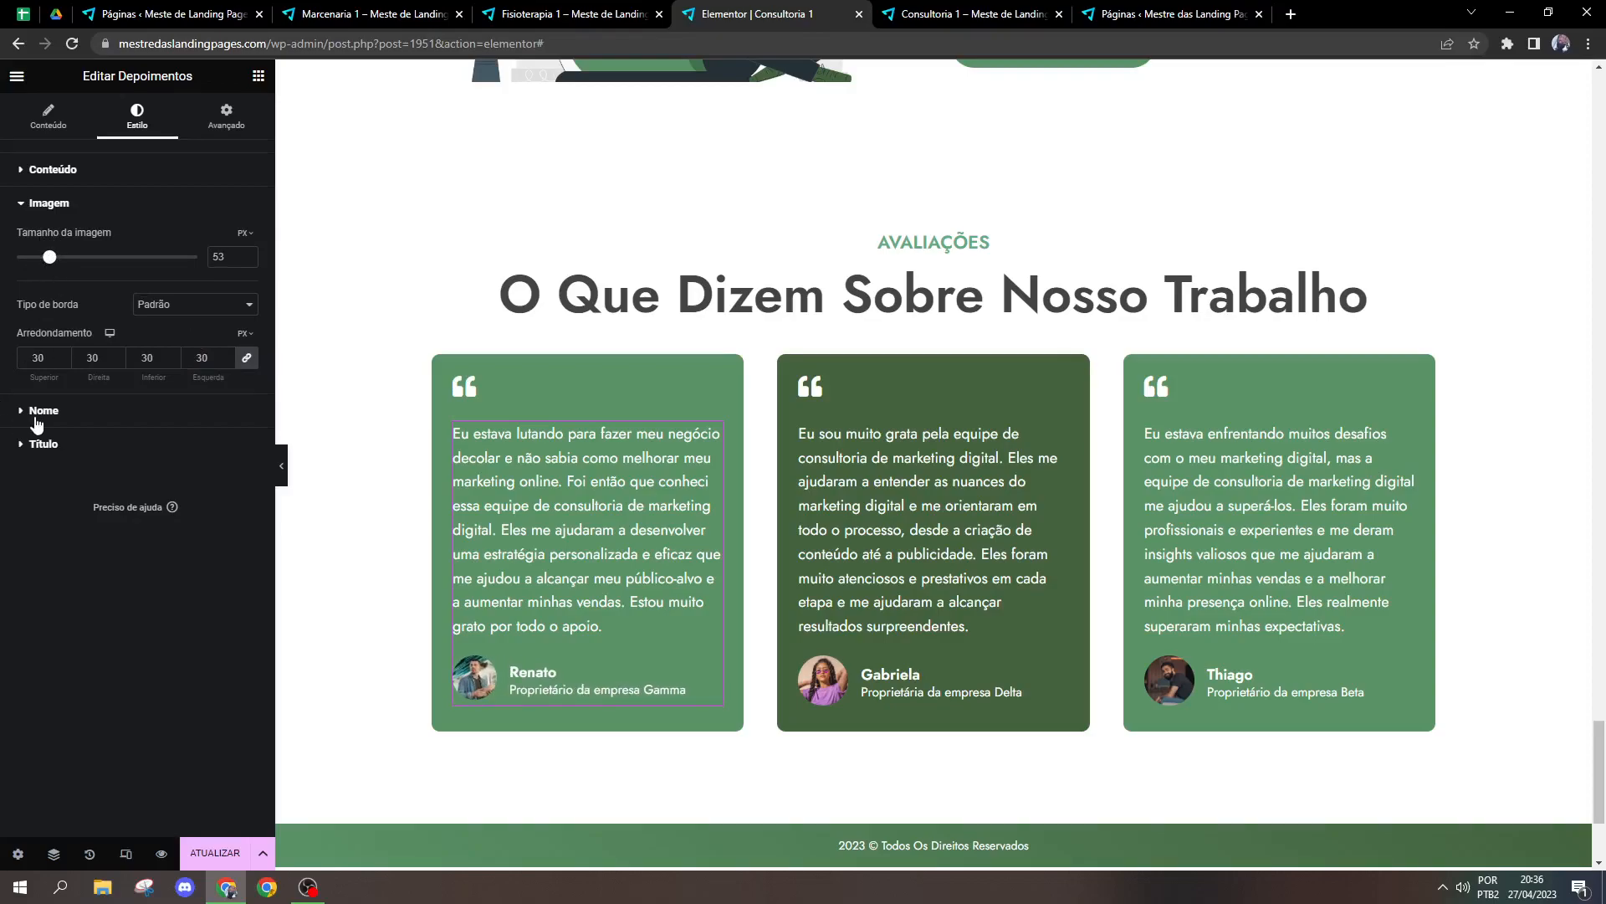
Step: Try a Sólido border on the testimonial image and return the border type to Padrão
left_click(193, 307)
left_click(167, 353)
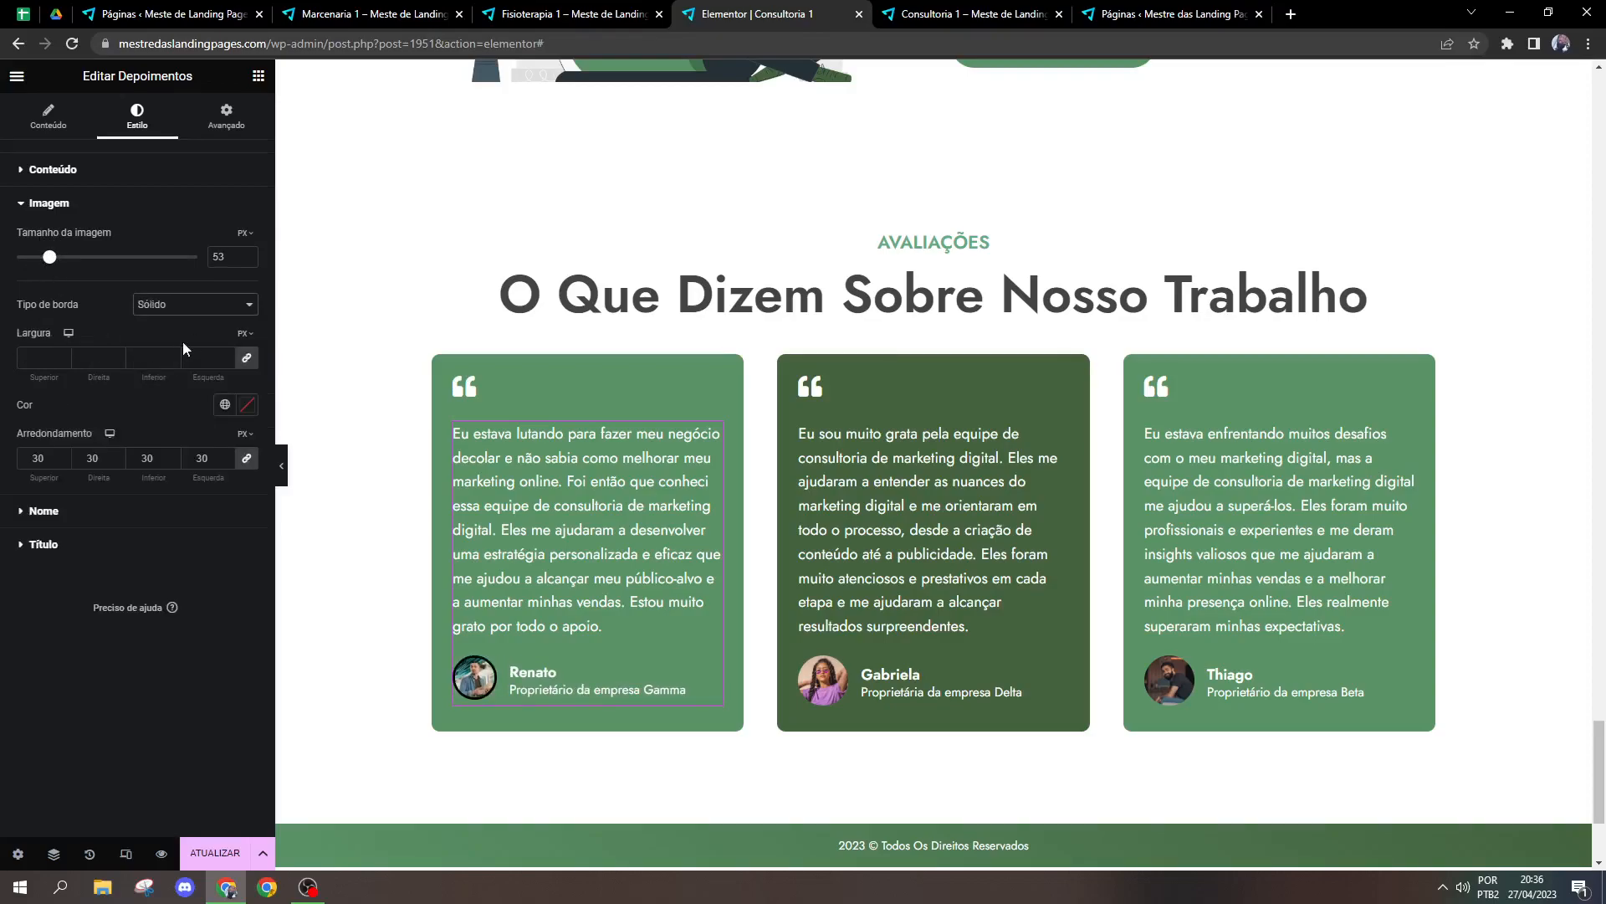
left_click(199, 307)
left_click(174, 323)
Step: Examine the colour, typography and text shadow options for the testimonial's name and title, resetting the name's shadow
left_click(62, 411)
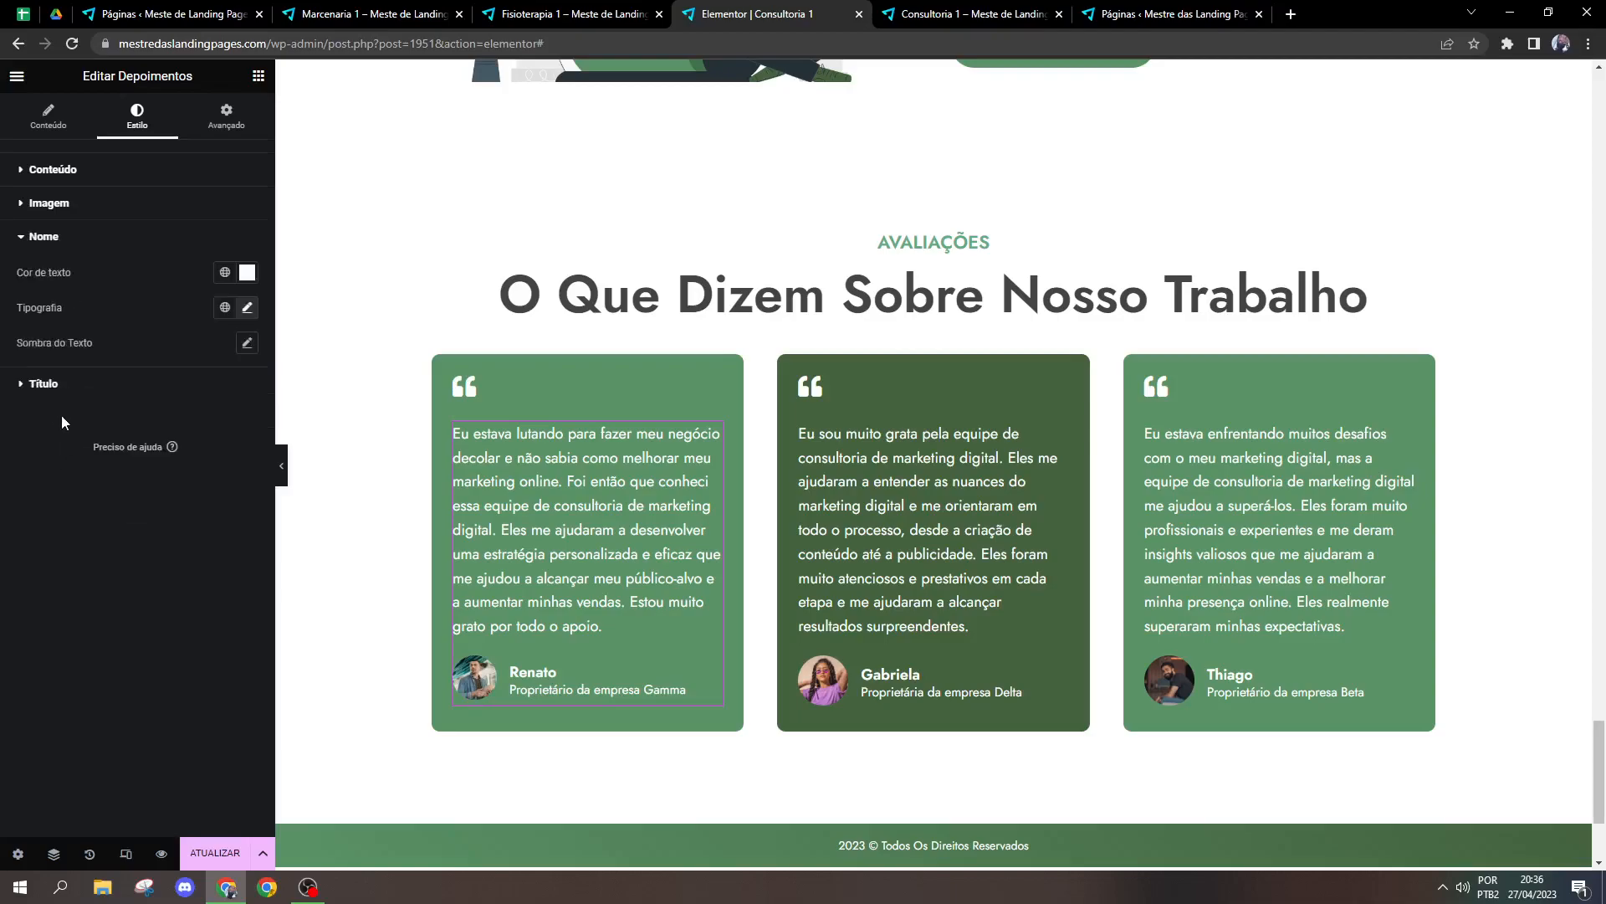
left_click(244, 276)
left_click_drag(224, 373, 1, 170)
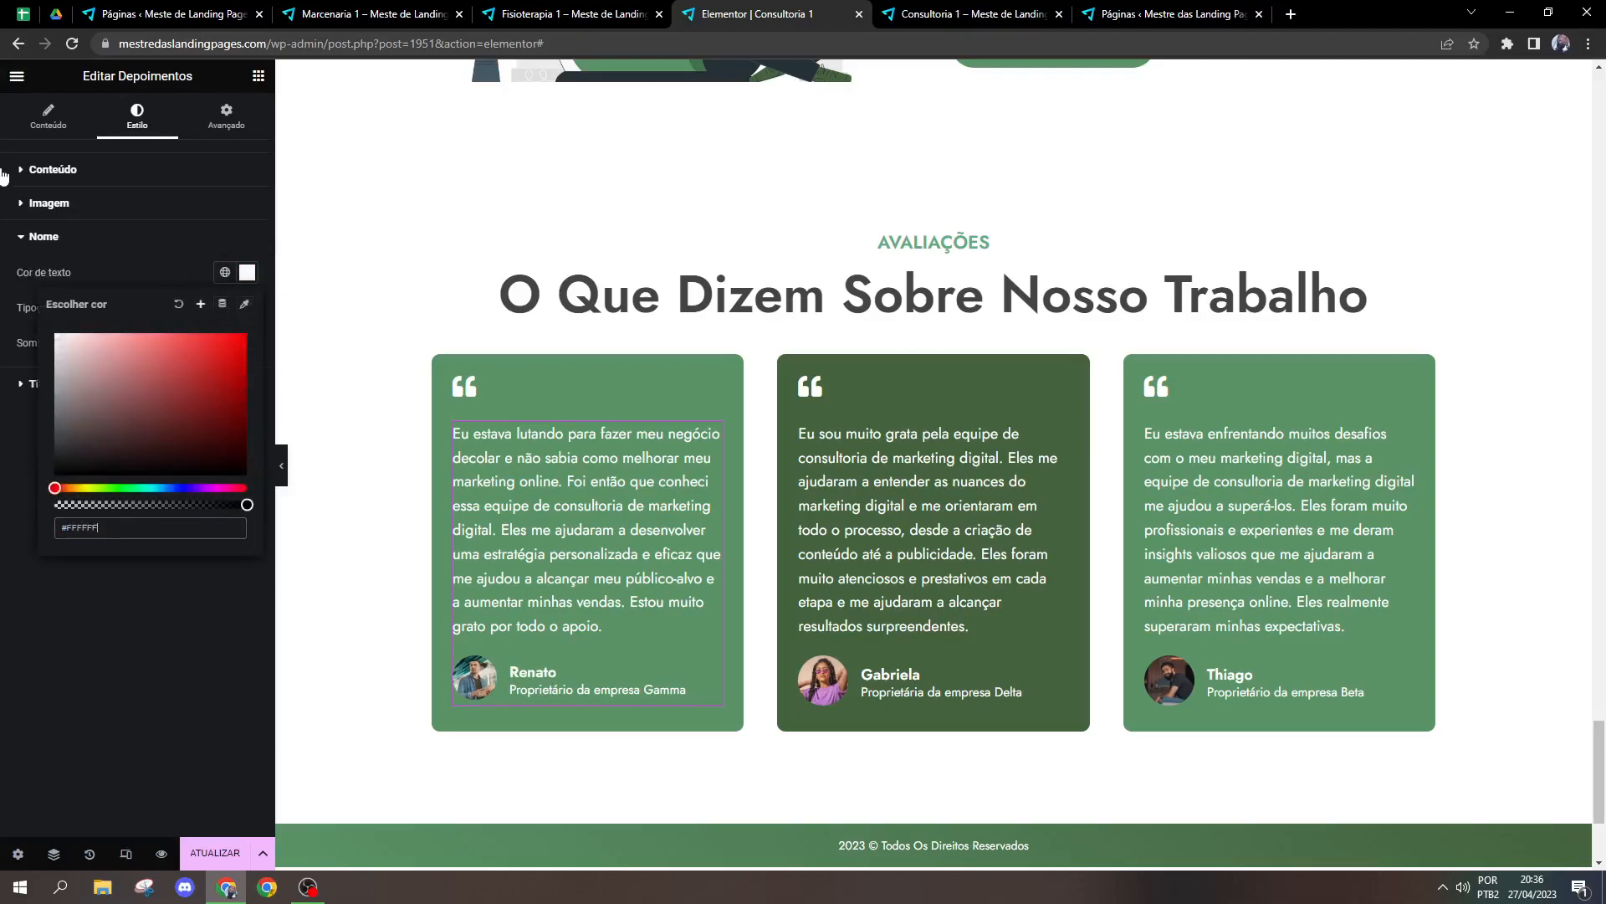
left_click(143, 256)
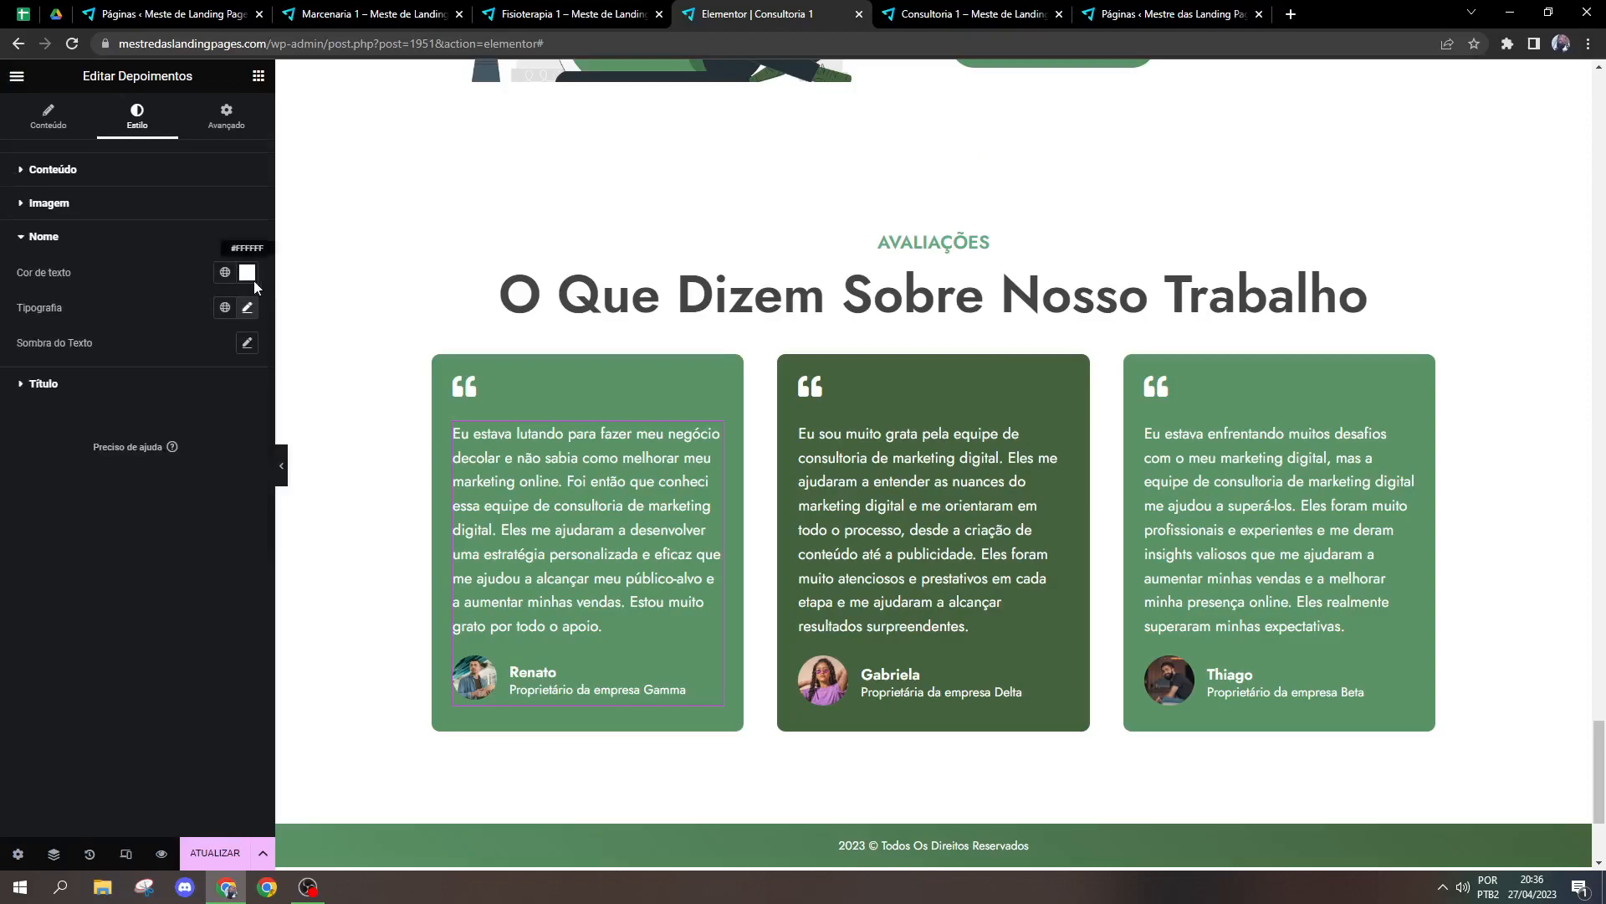
left_click(247, 307)
left_click(248, 307)
left_click(244, 344)
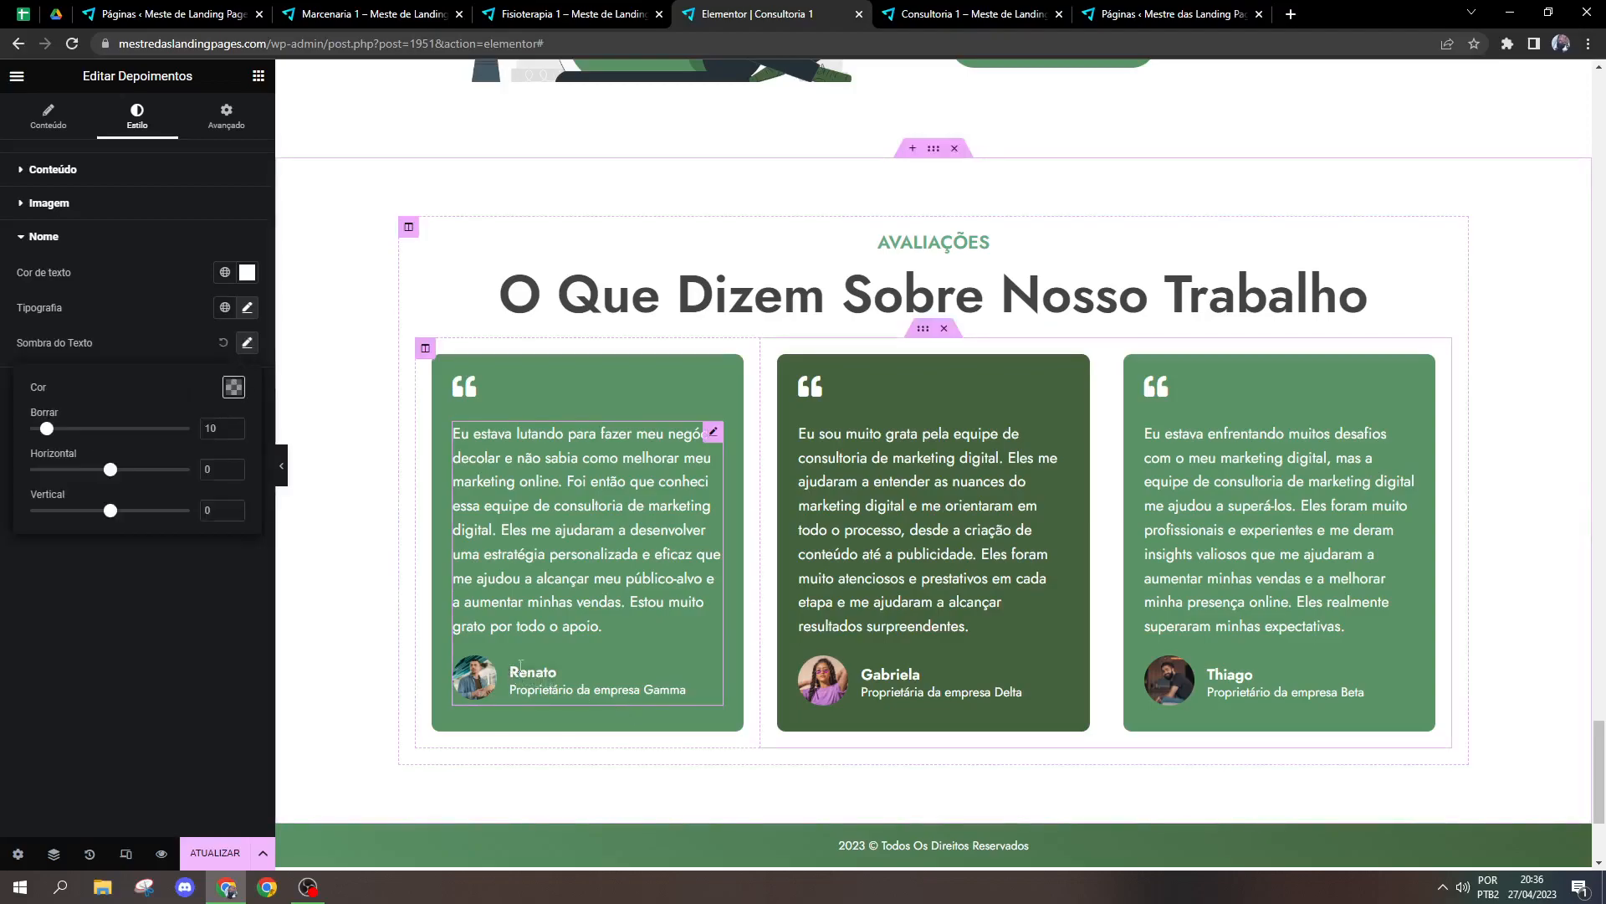
left_click(224, 343)
left_click(77, 391)
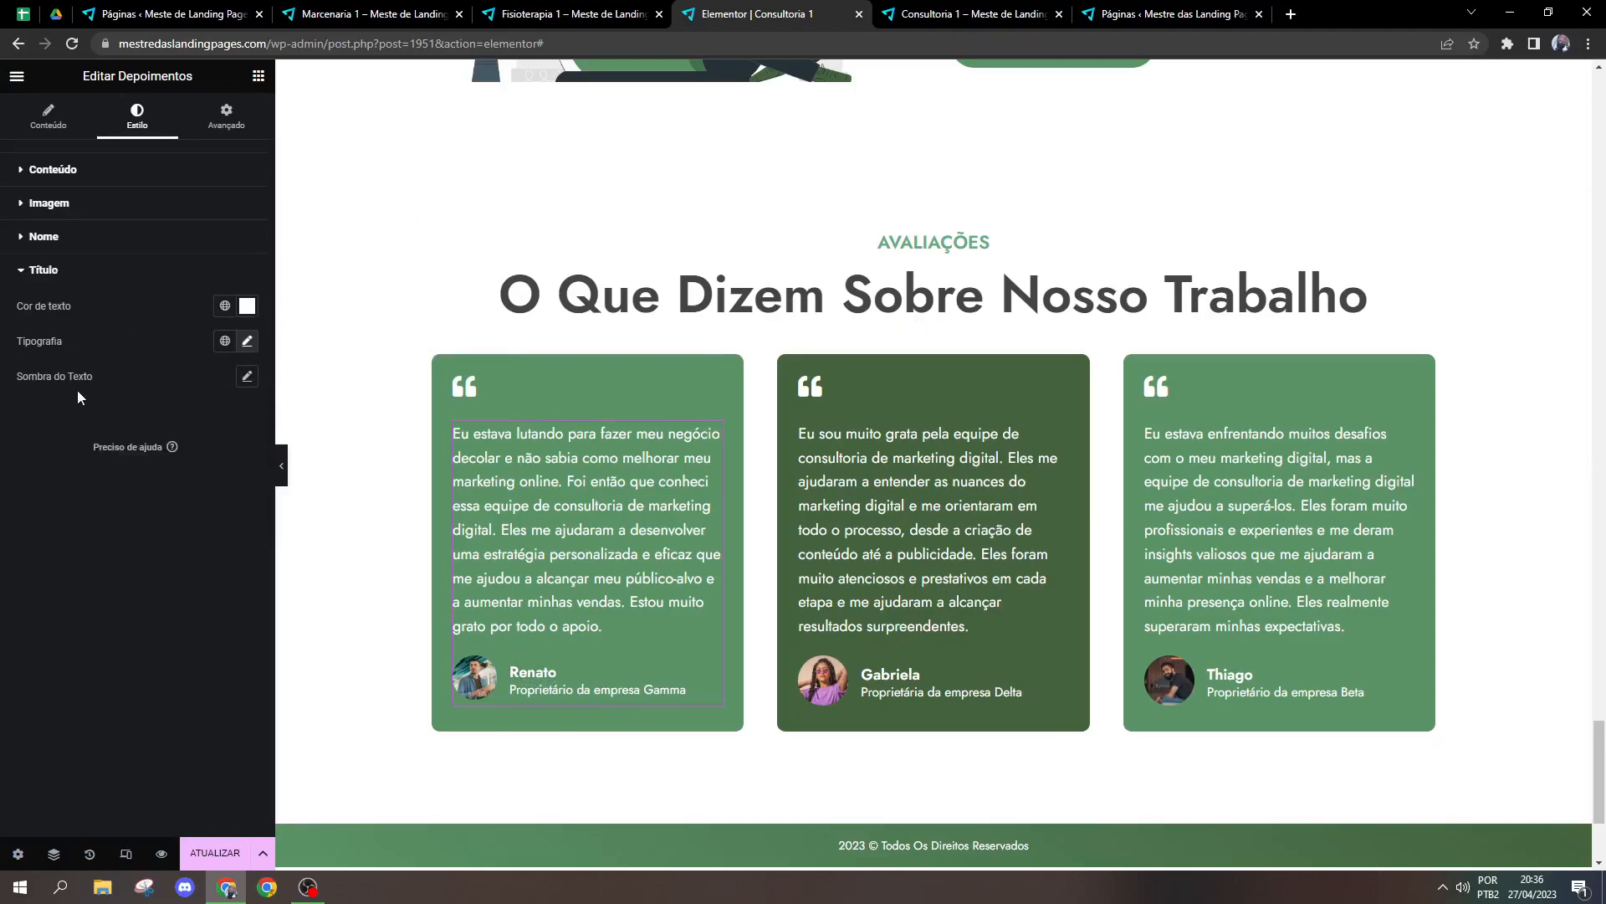
left_click(117, 273)
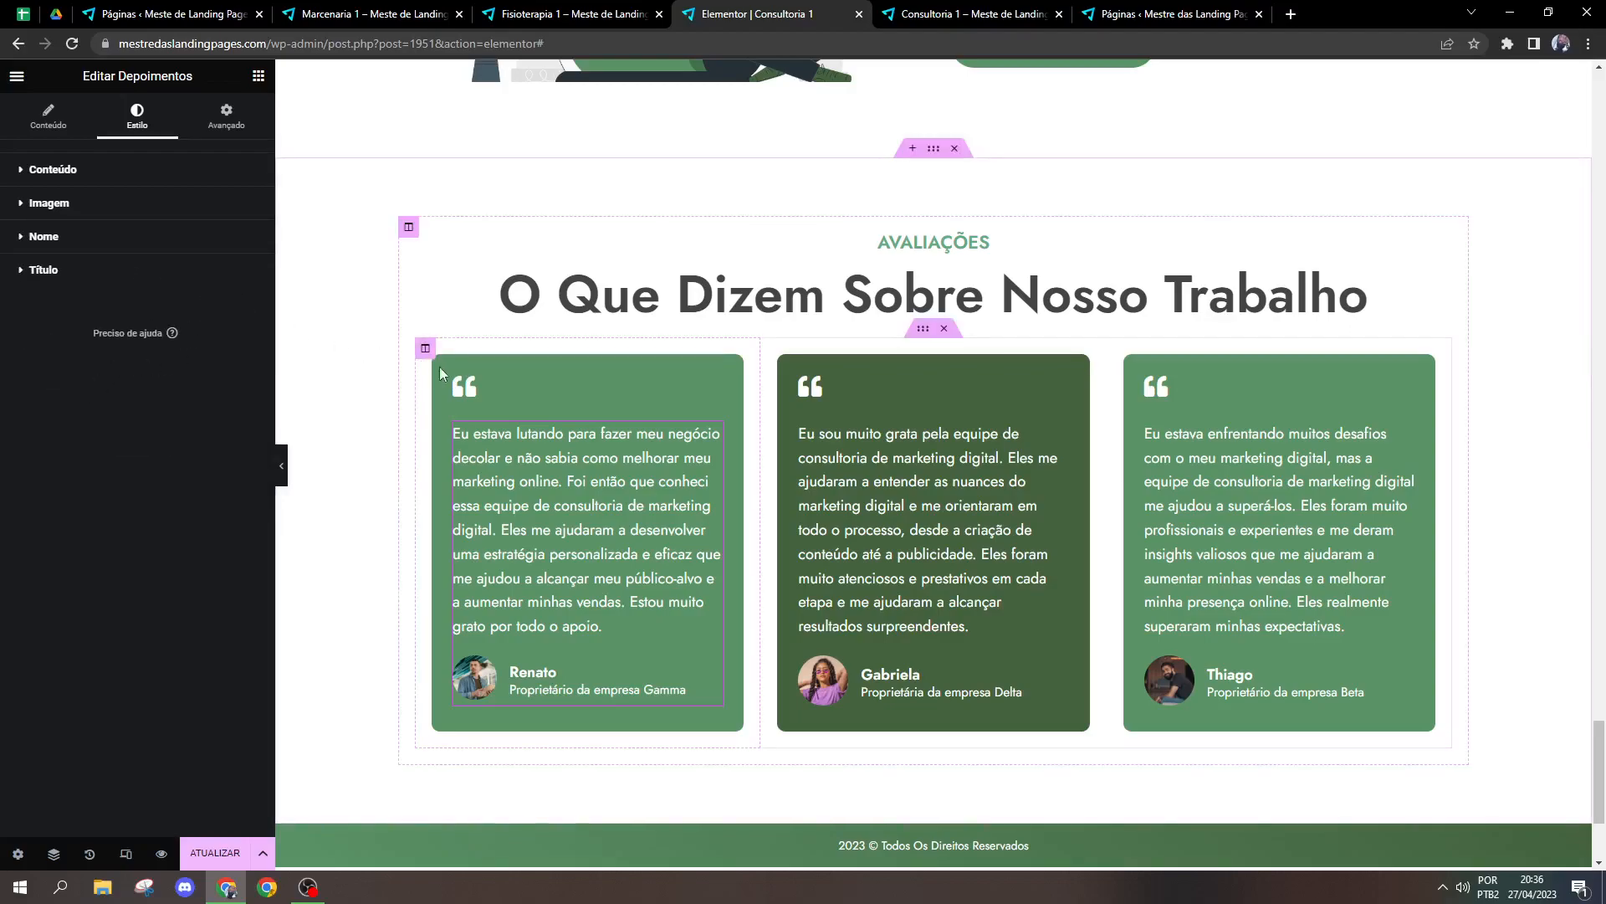
Step: Search the icon library for "quote" and insert the opening quotation mark as the icon above the first testimonial
left_click(474, 391)
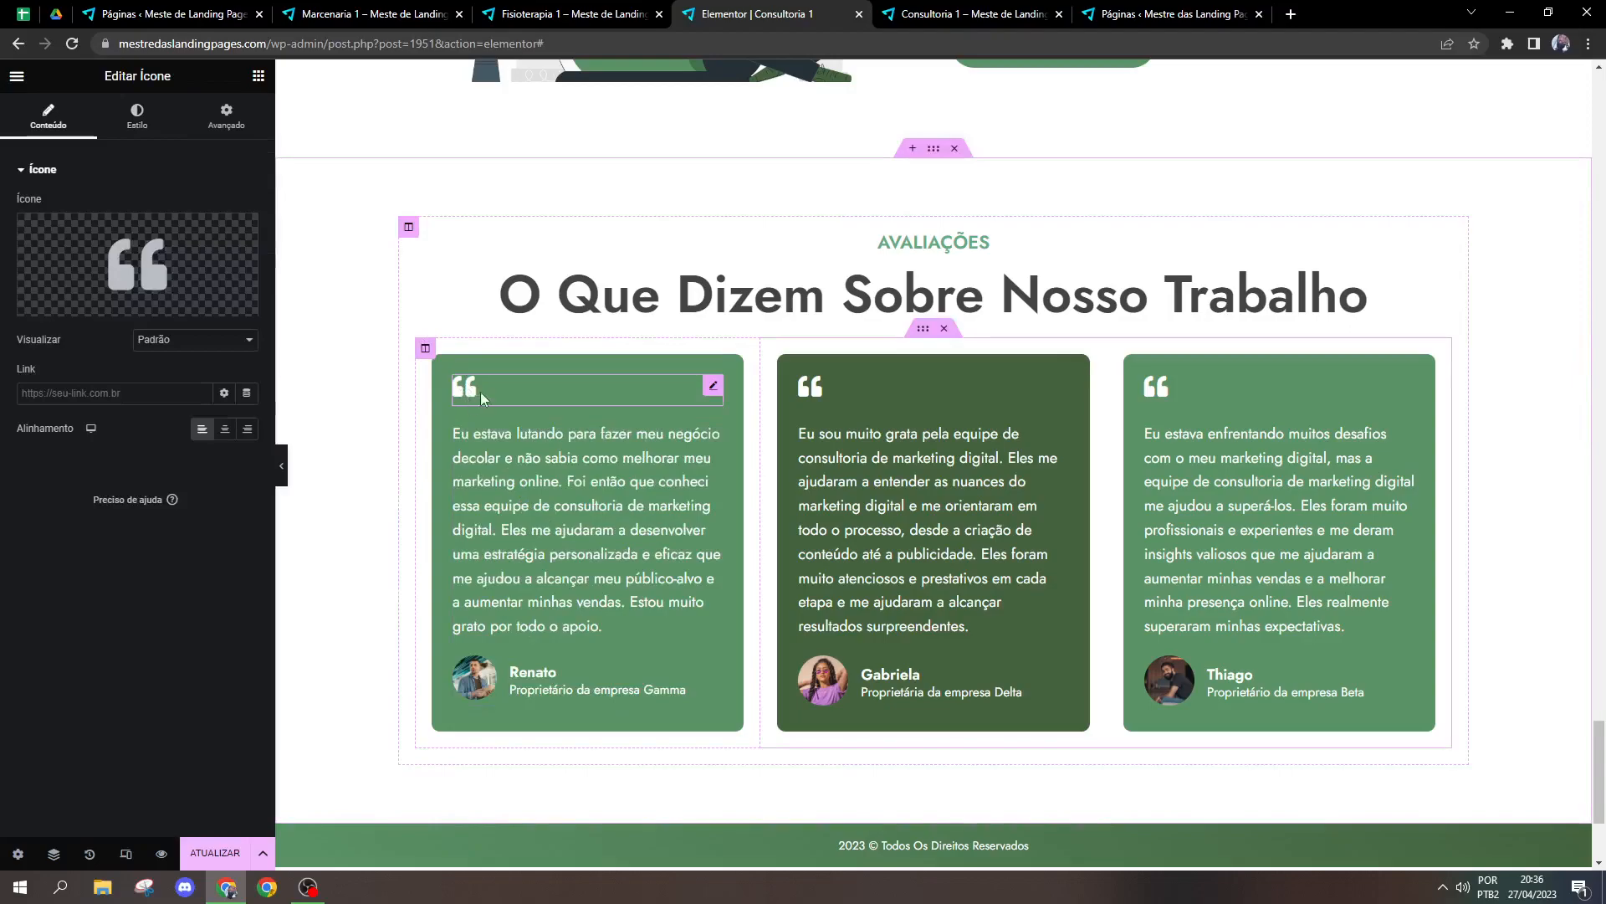
left_click(495, 435)
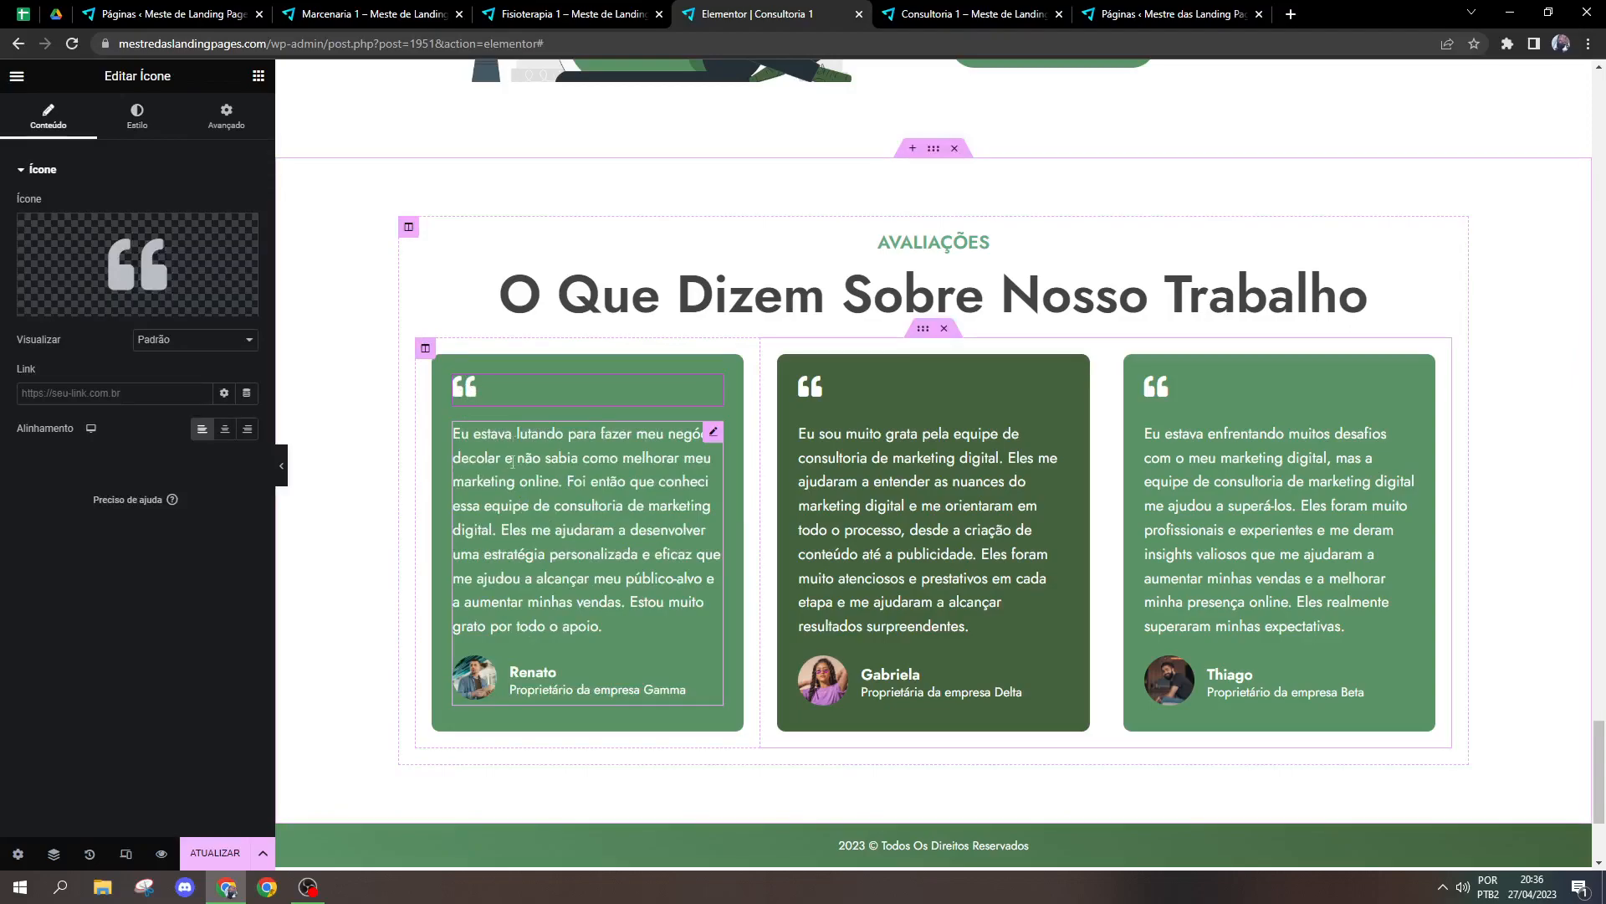
left_click(57, 128)
left_click(503, 395)
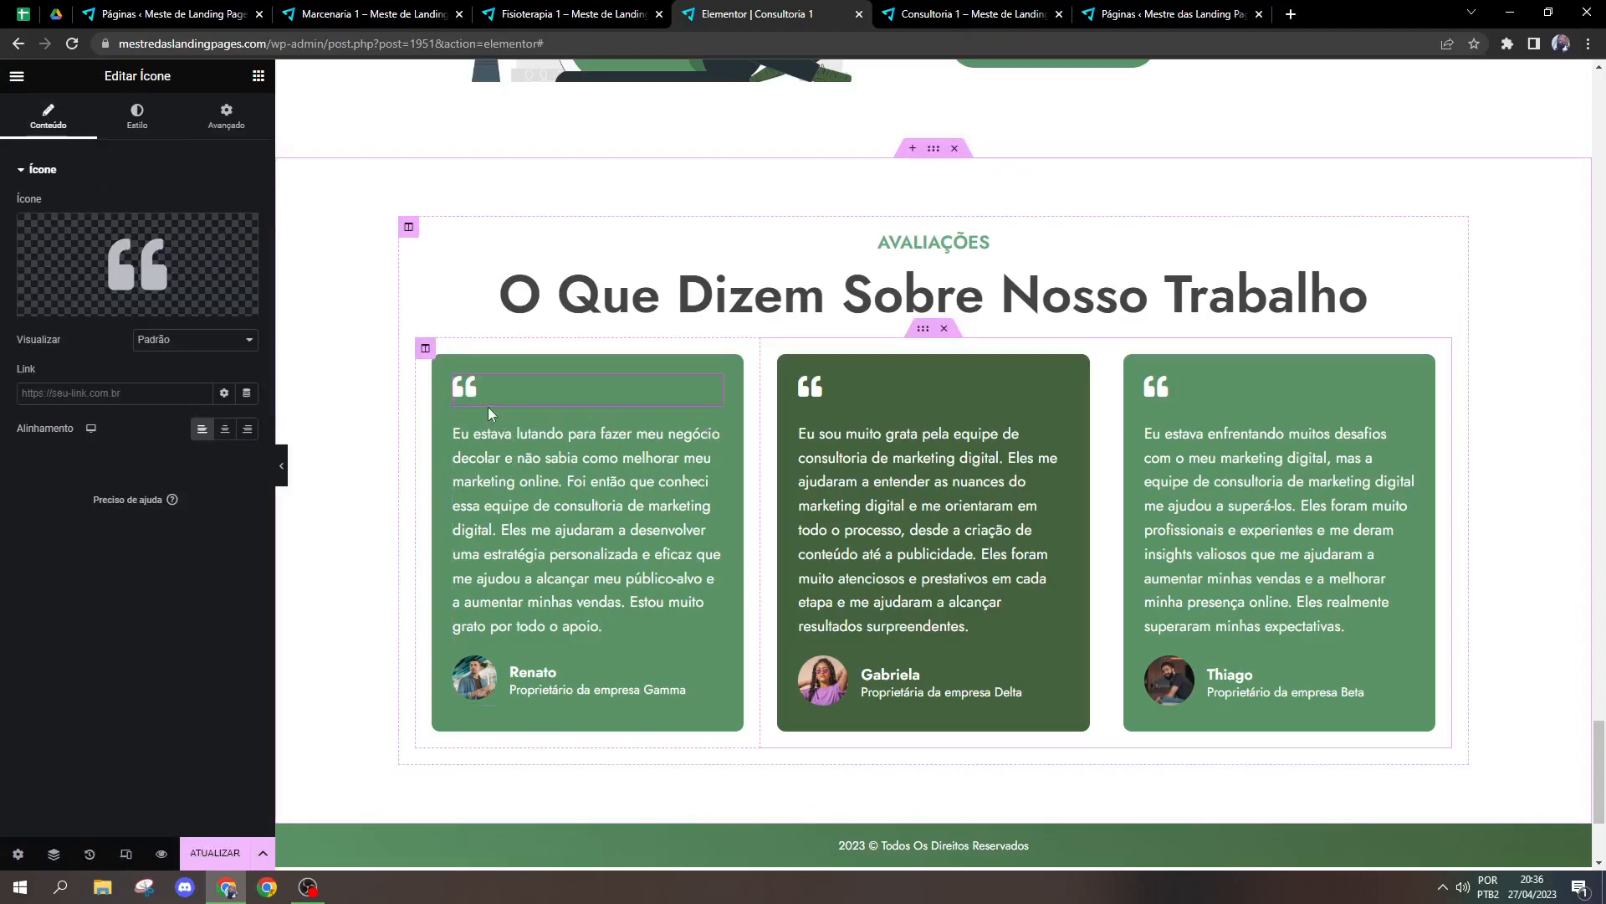
left_click(75, 305)
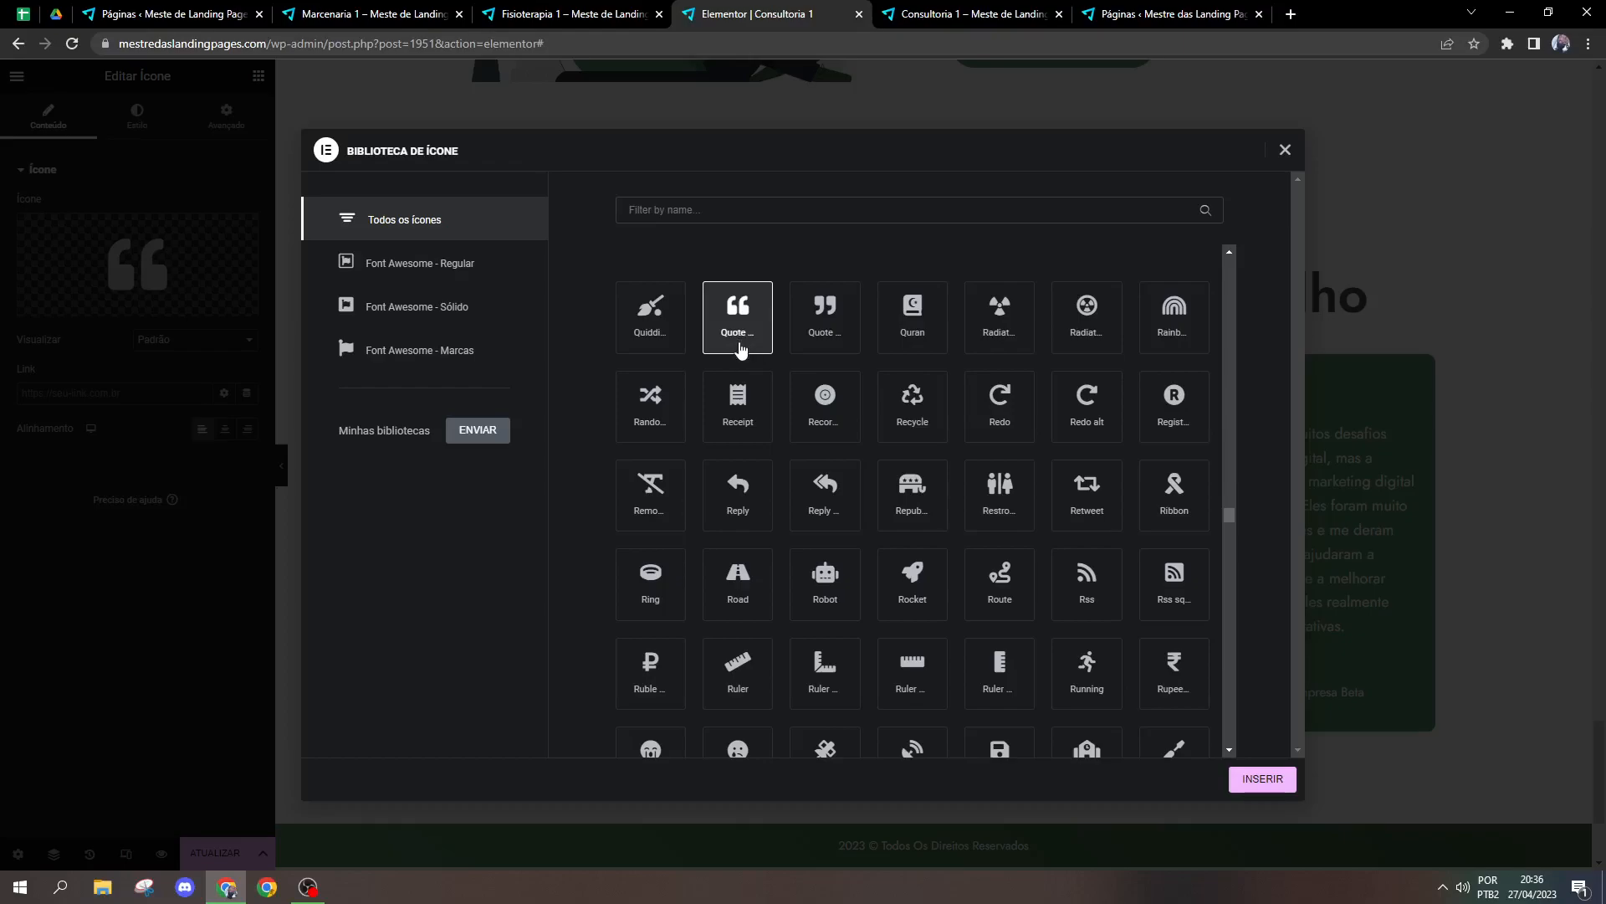
left_click(773, 215)
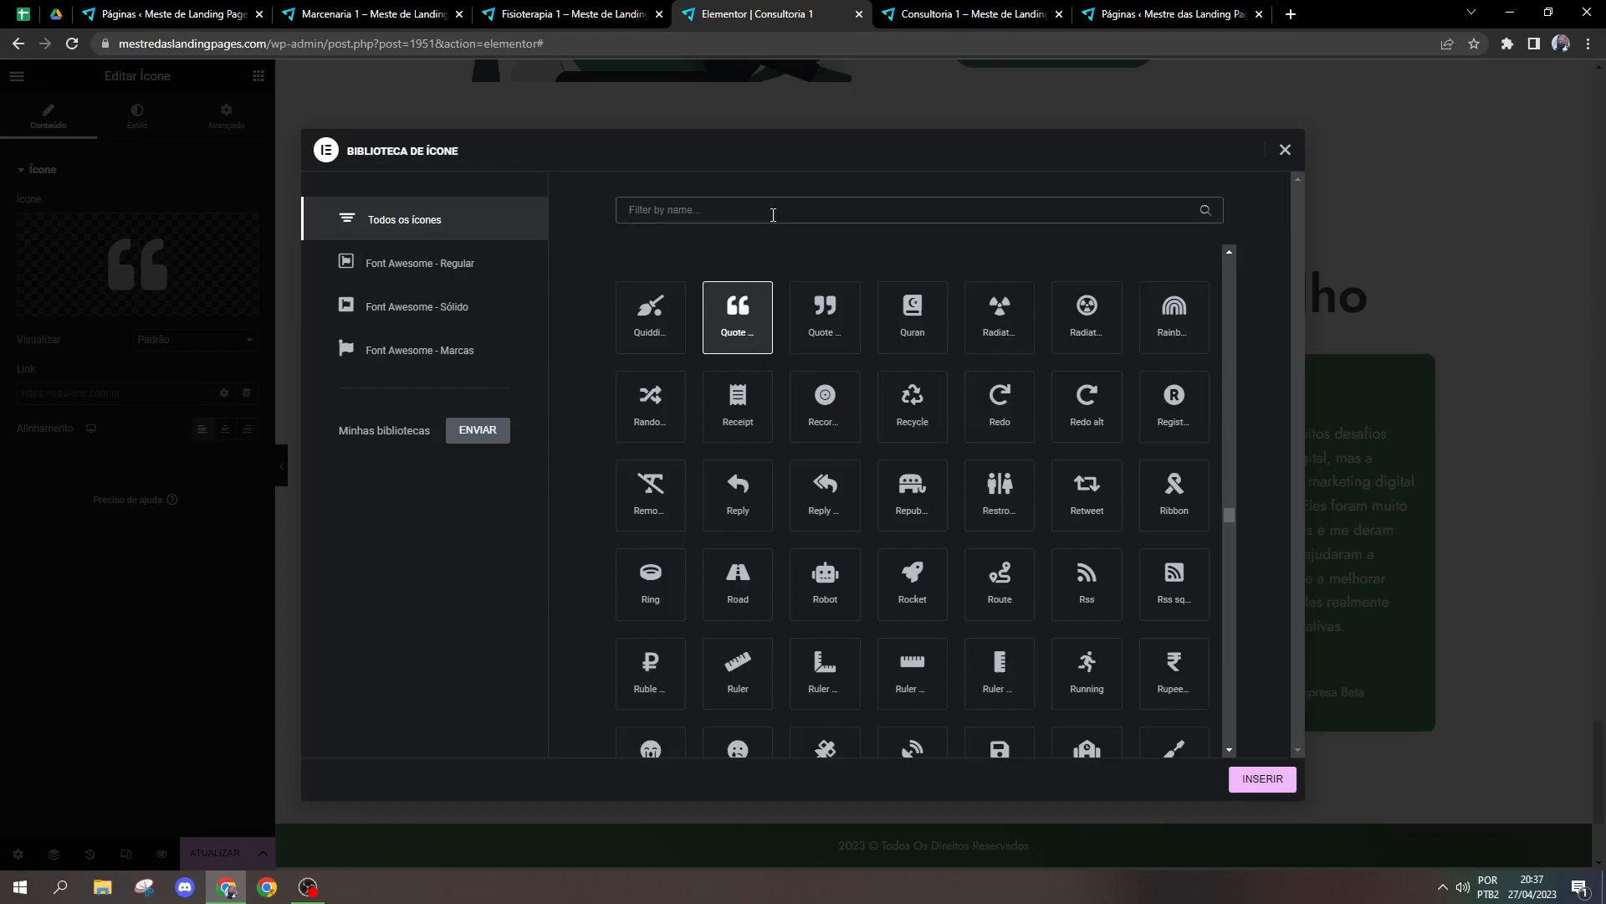
type("quote")
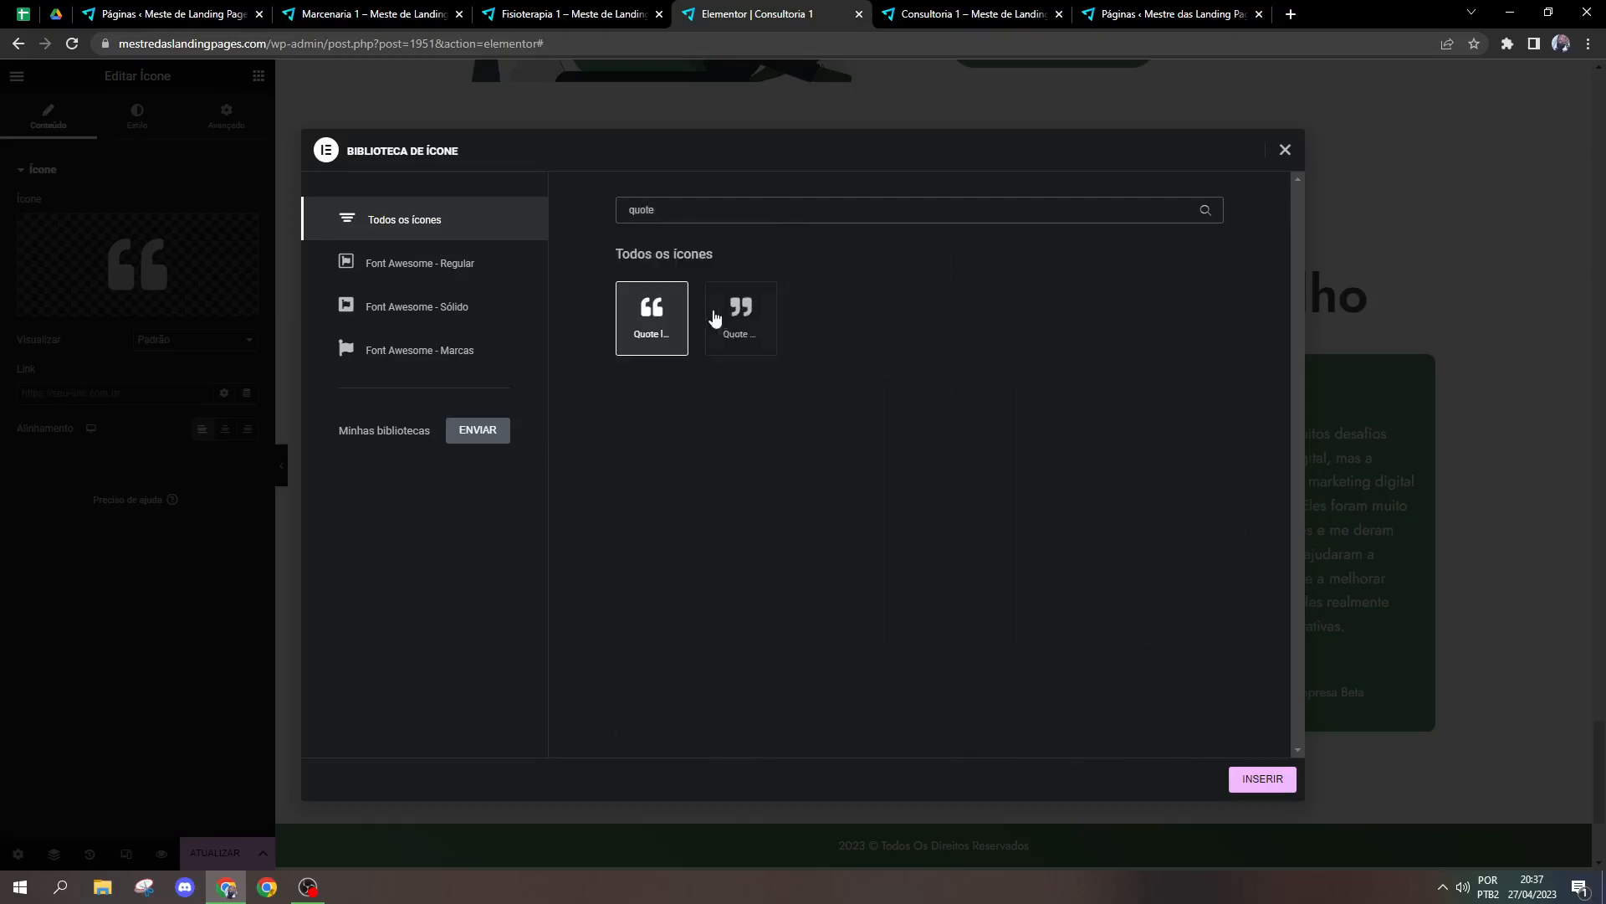
left_click(649, 317)
left_click(1251, 778)
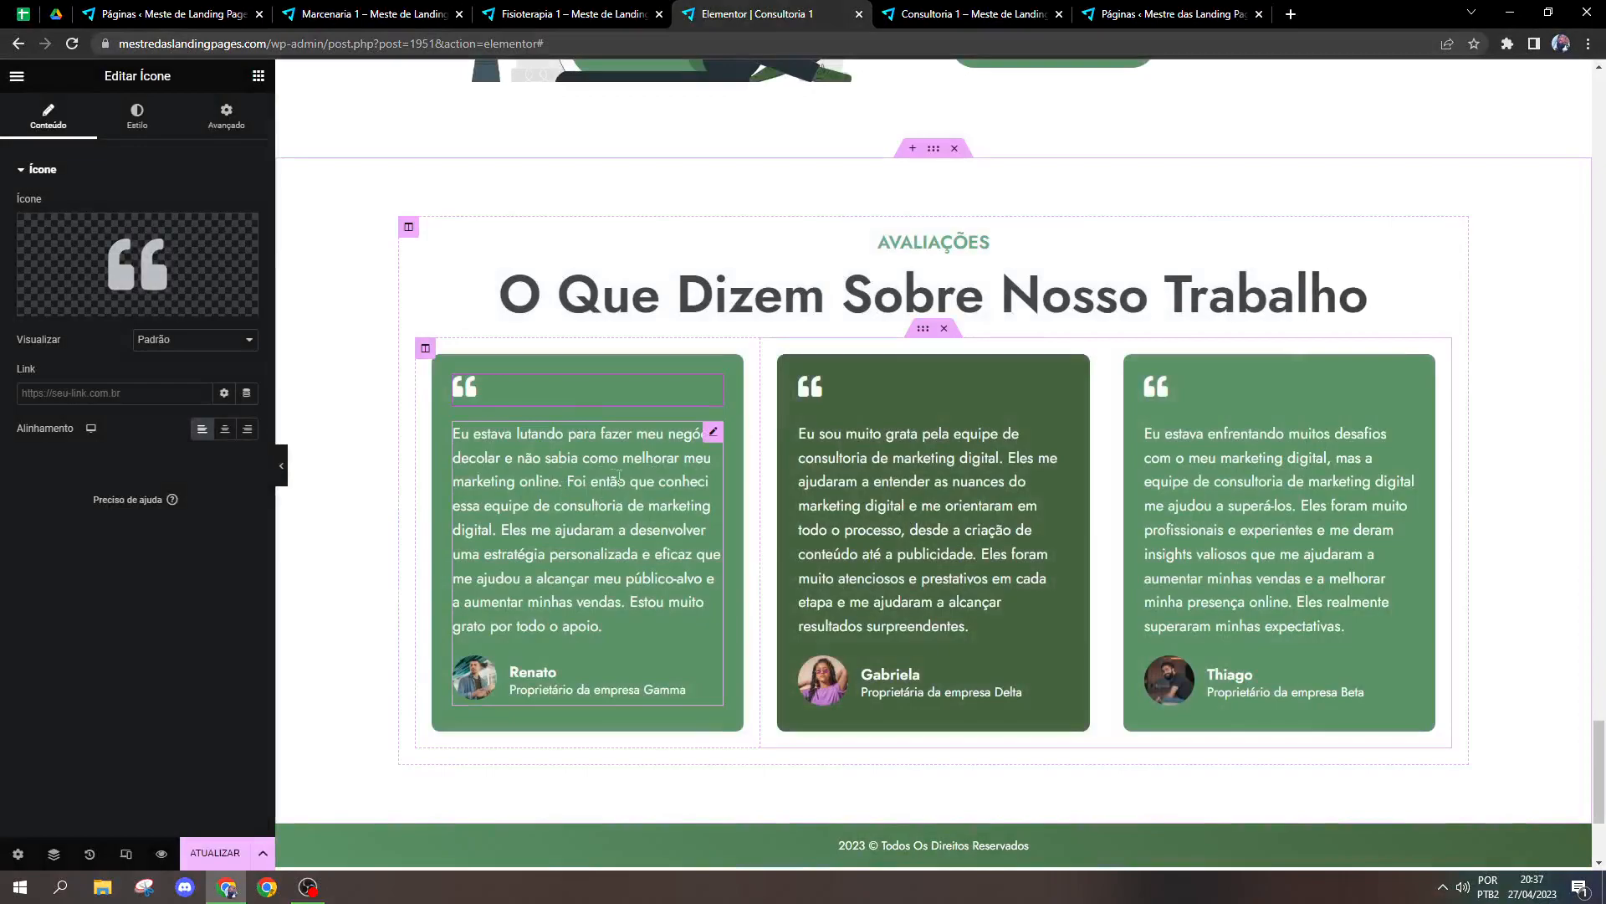
Step: Add a Classificação widget between the quote icon and the text of the first testimonial
left_click(711, 433)
left_click(609, 402)
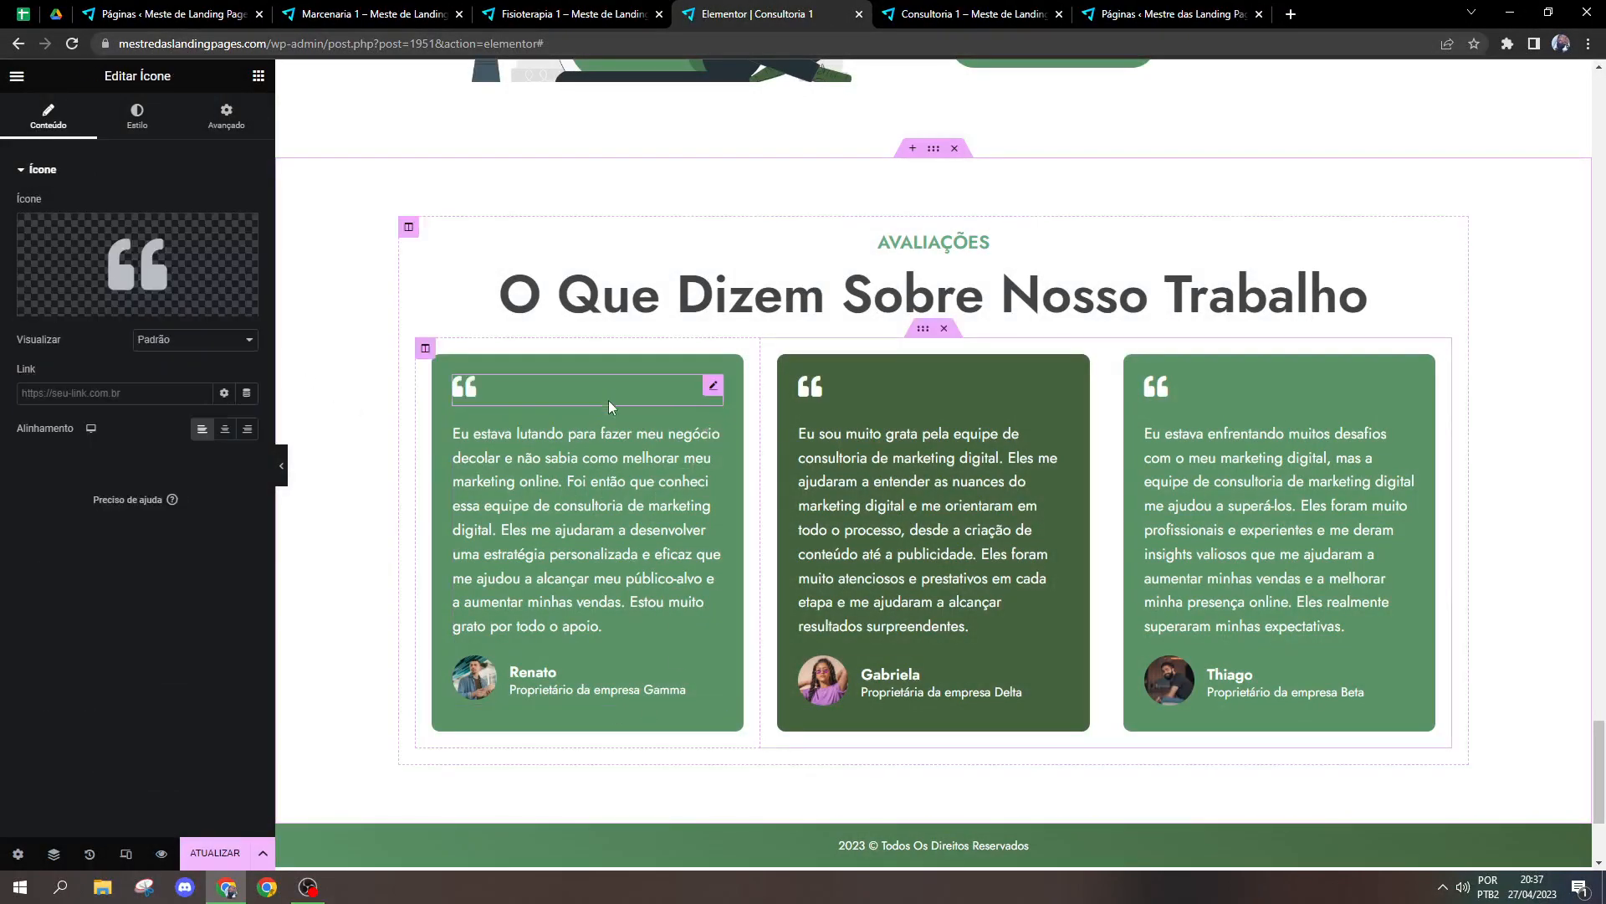
left_click(258, 76)
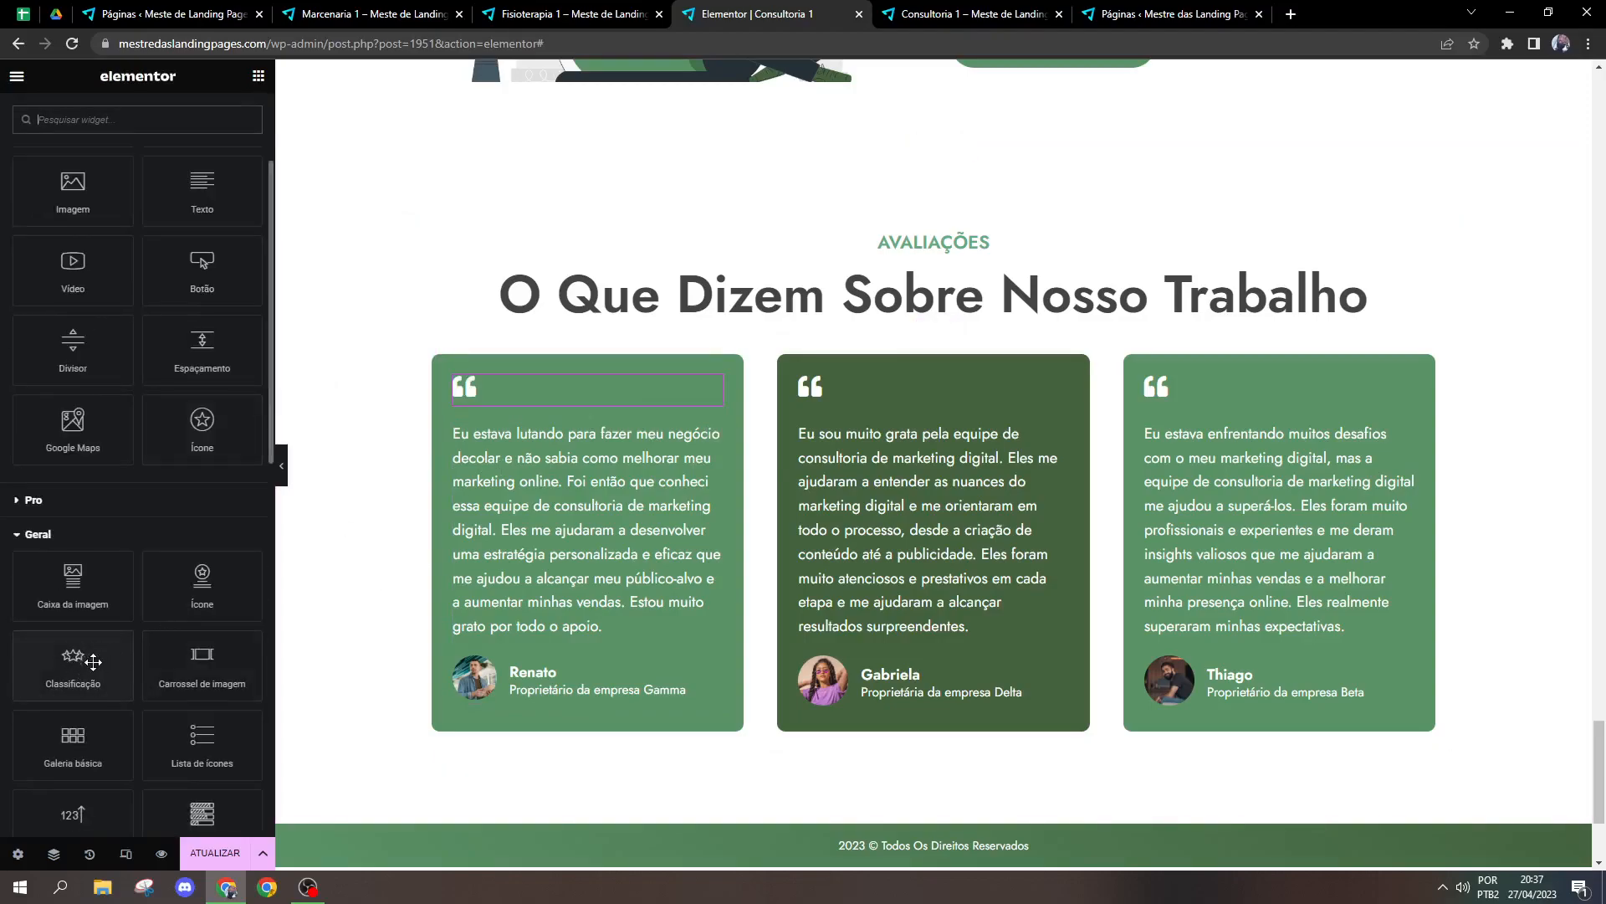
left_click_drag(93, 661, 485, 431)
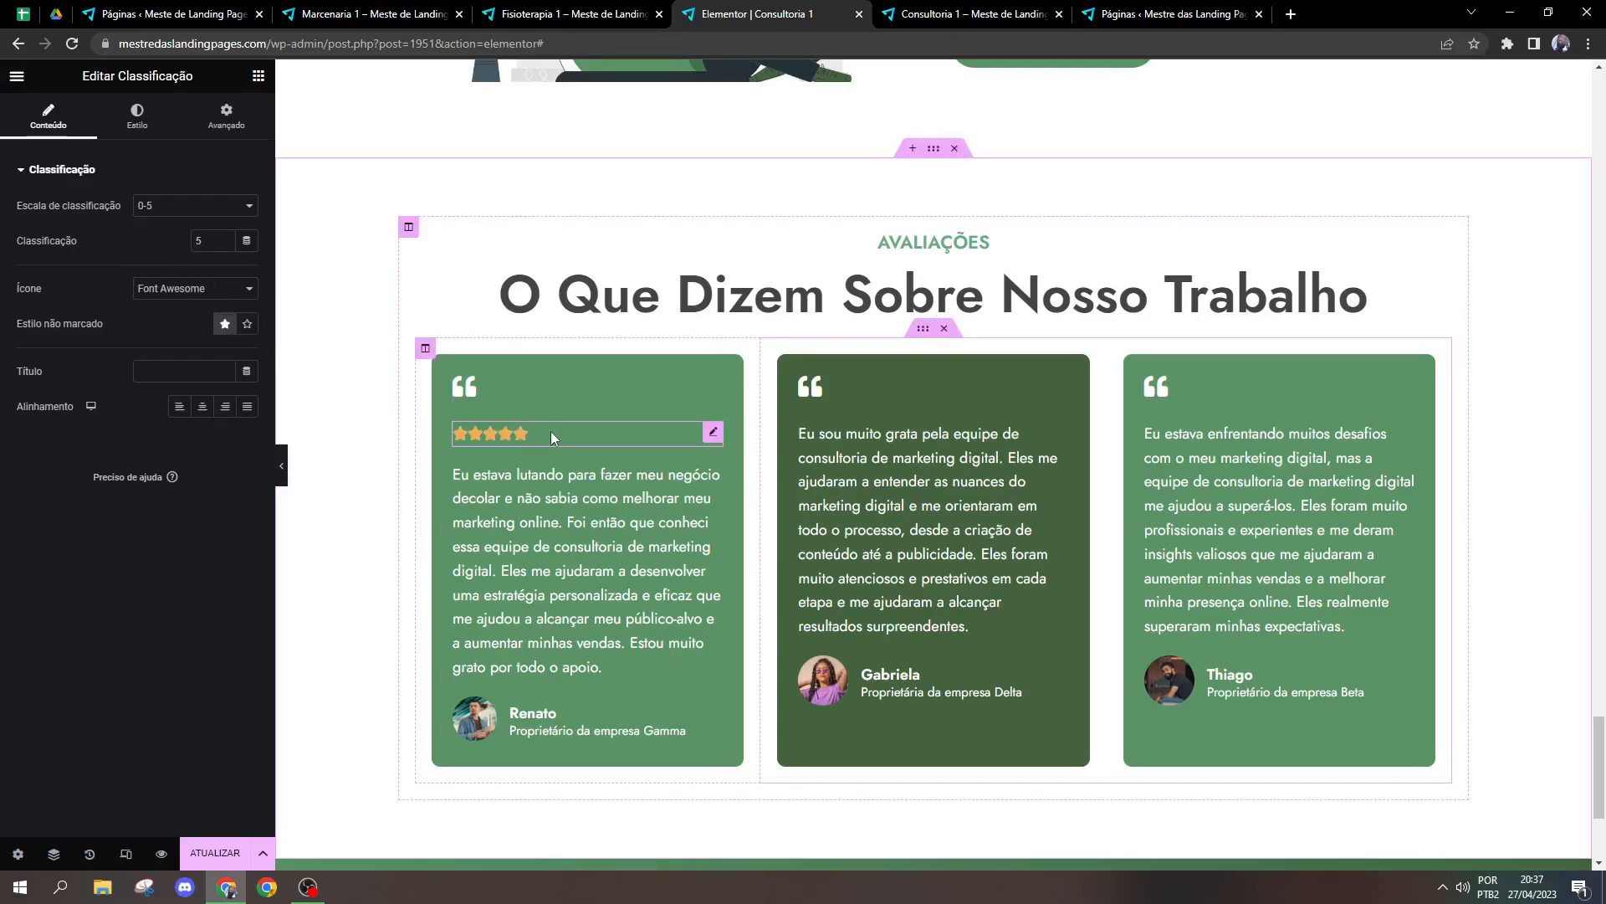
Step: Try the star rating on the 0-10 scale with a value of 10, and return the scale to 0-5
left_click(213, 243)
key("BackSpace")
type("100")
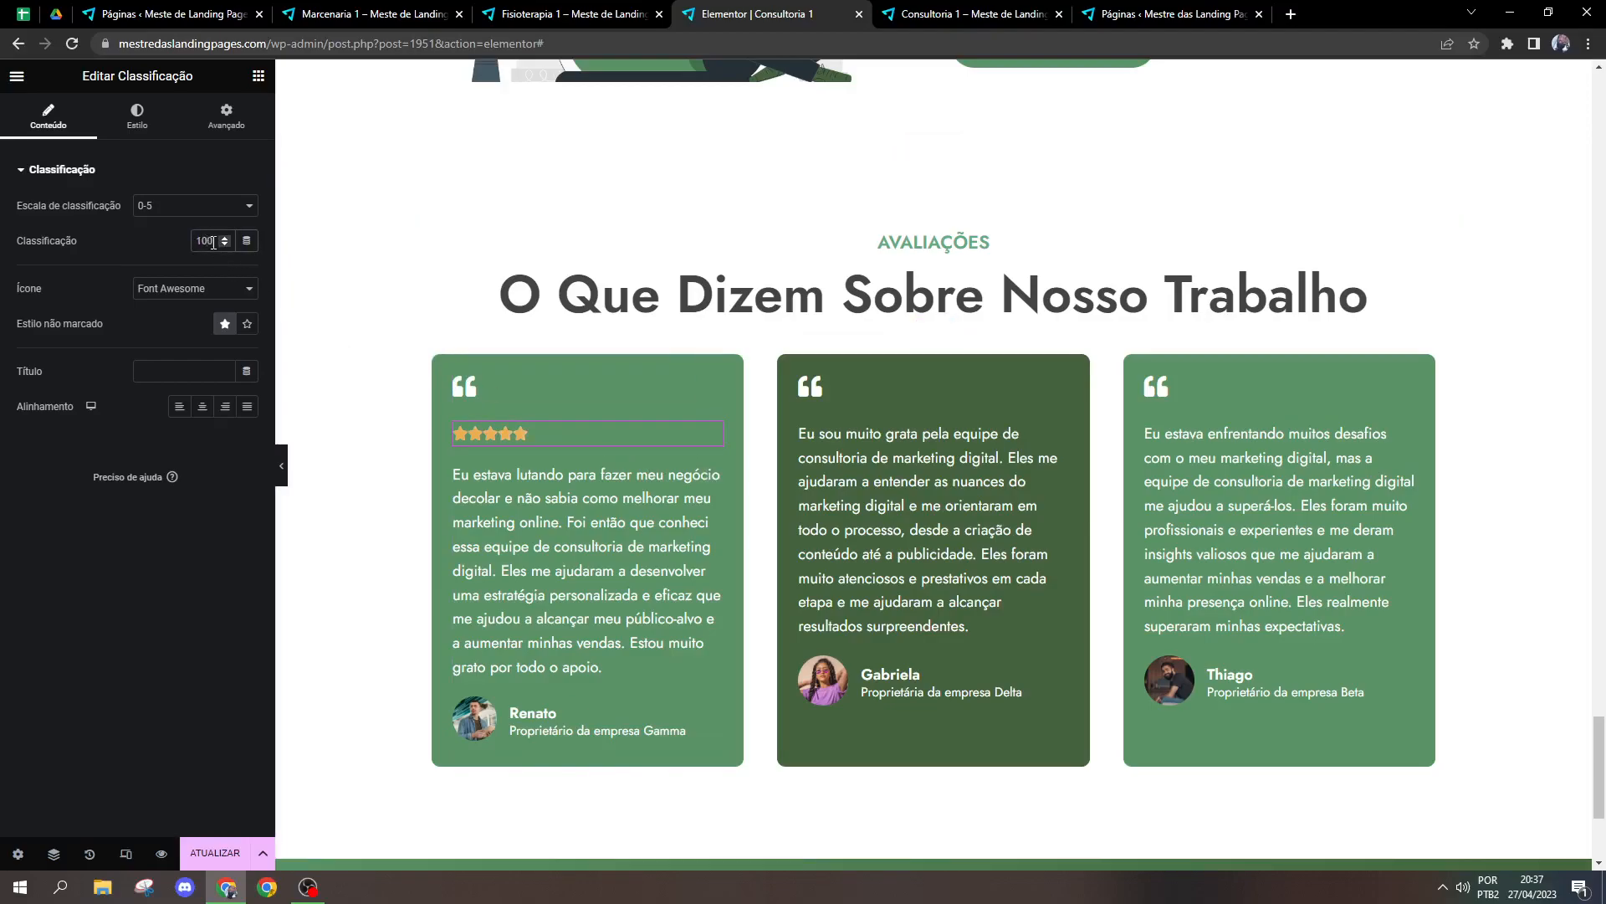
left_click(163, 205)
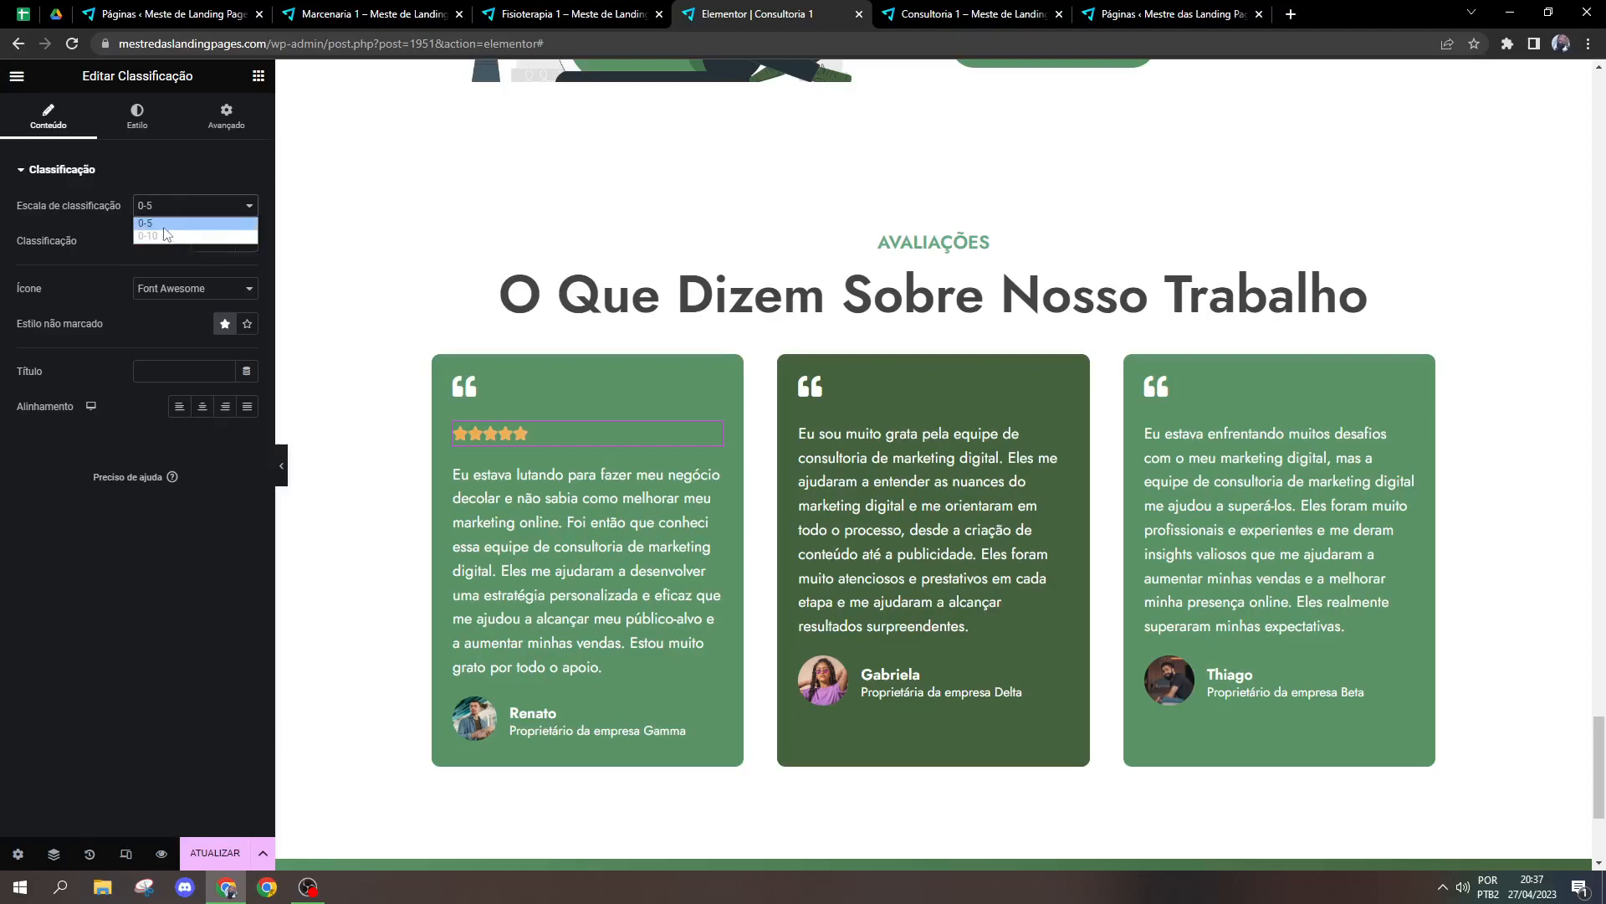
left_click(167, 236)
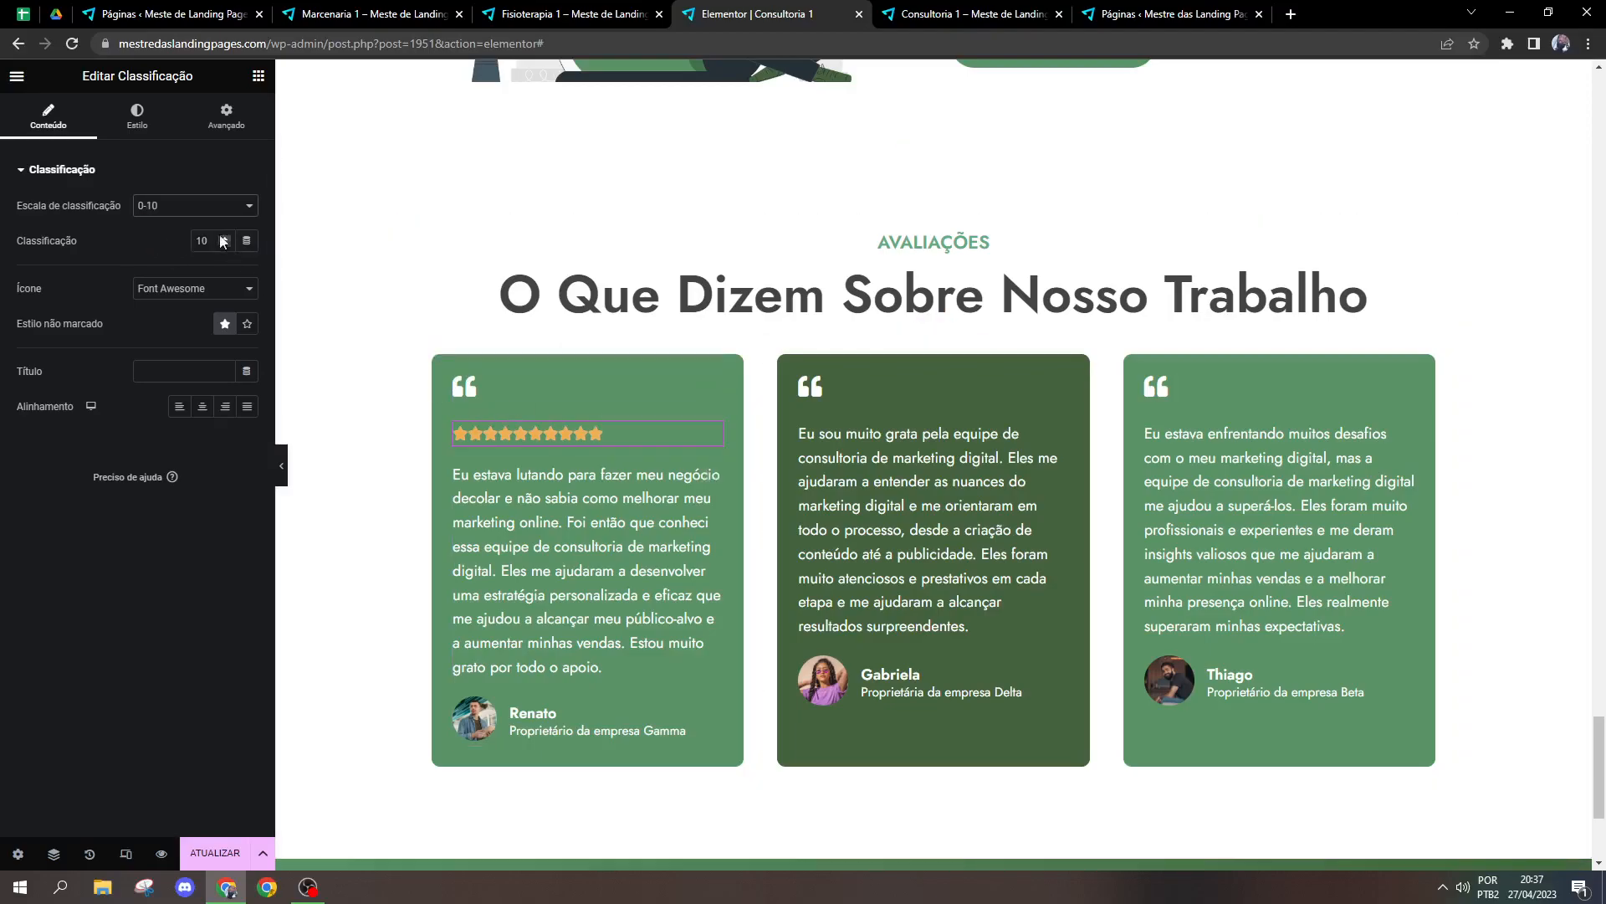
left_click(192, 206)
left_click(163, 221)
Step: Switch the star rating's icon type to Unicode and set the star size to 28
left_click(186, 289)
left_click(168, 323)
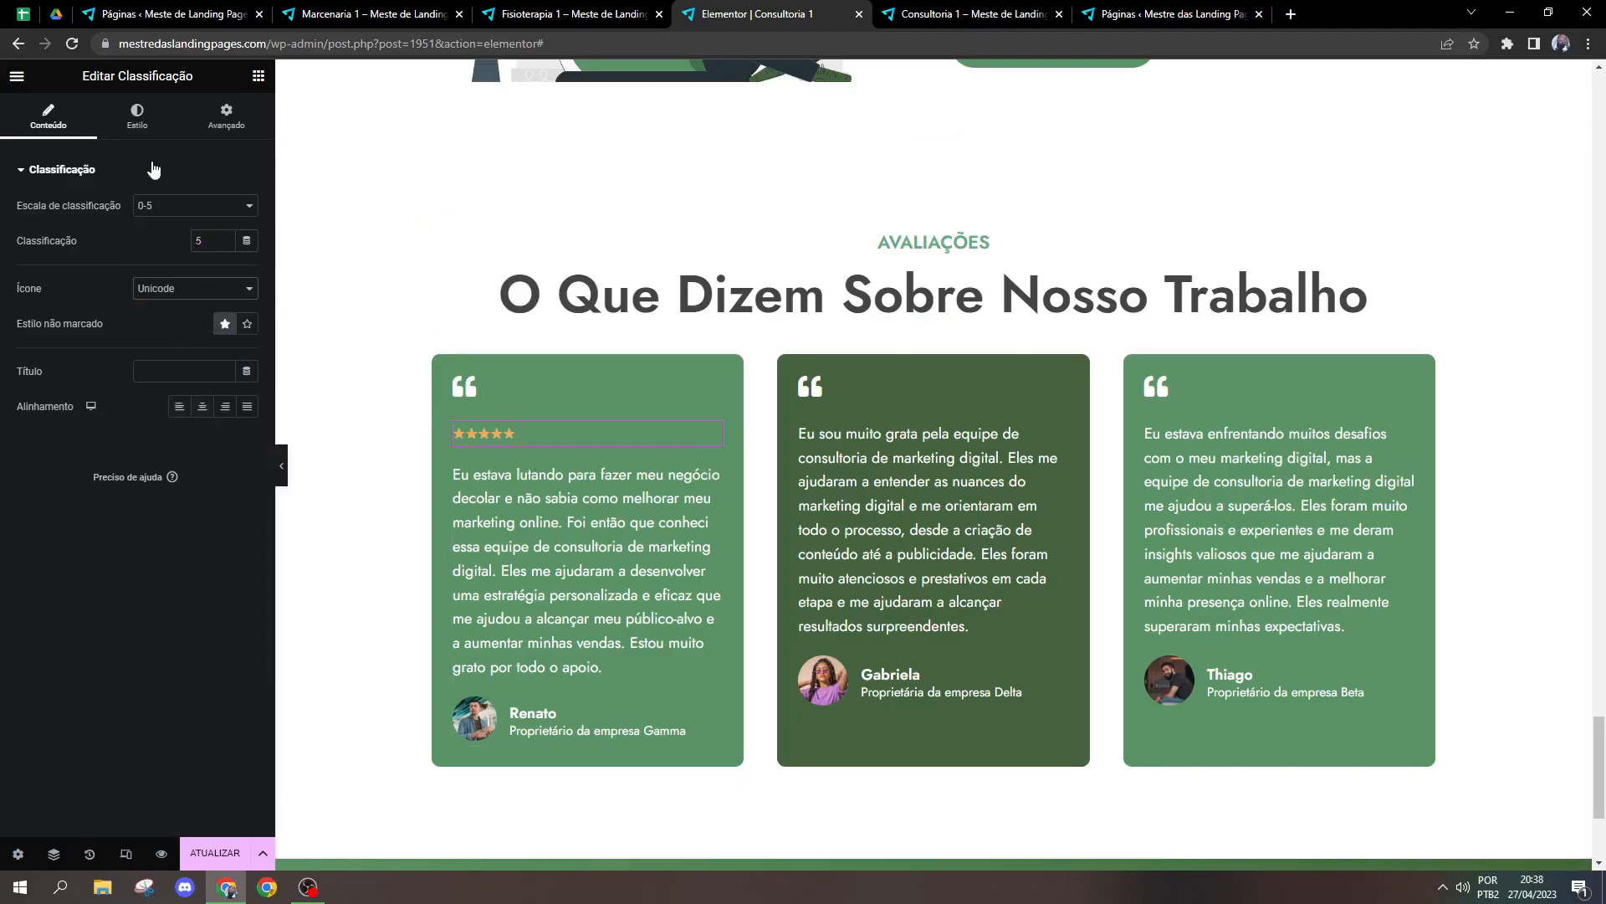
left_click(141, 122)
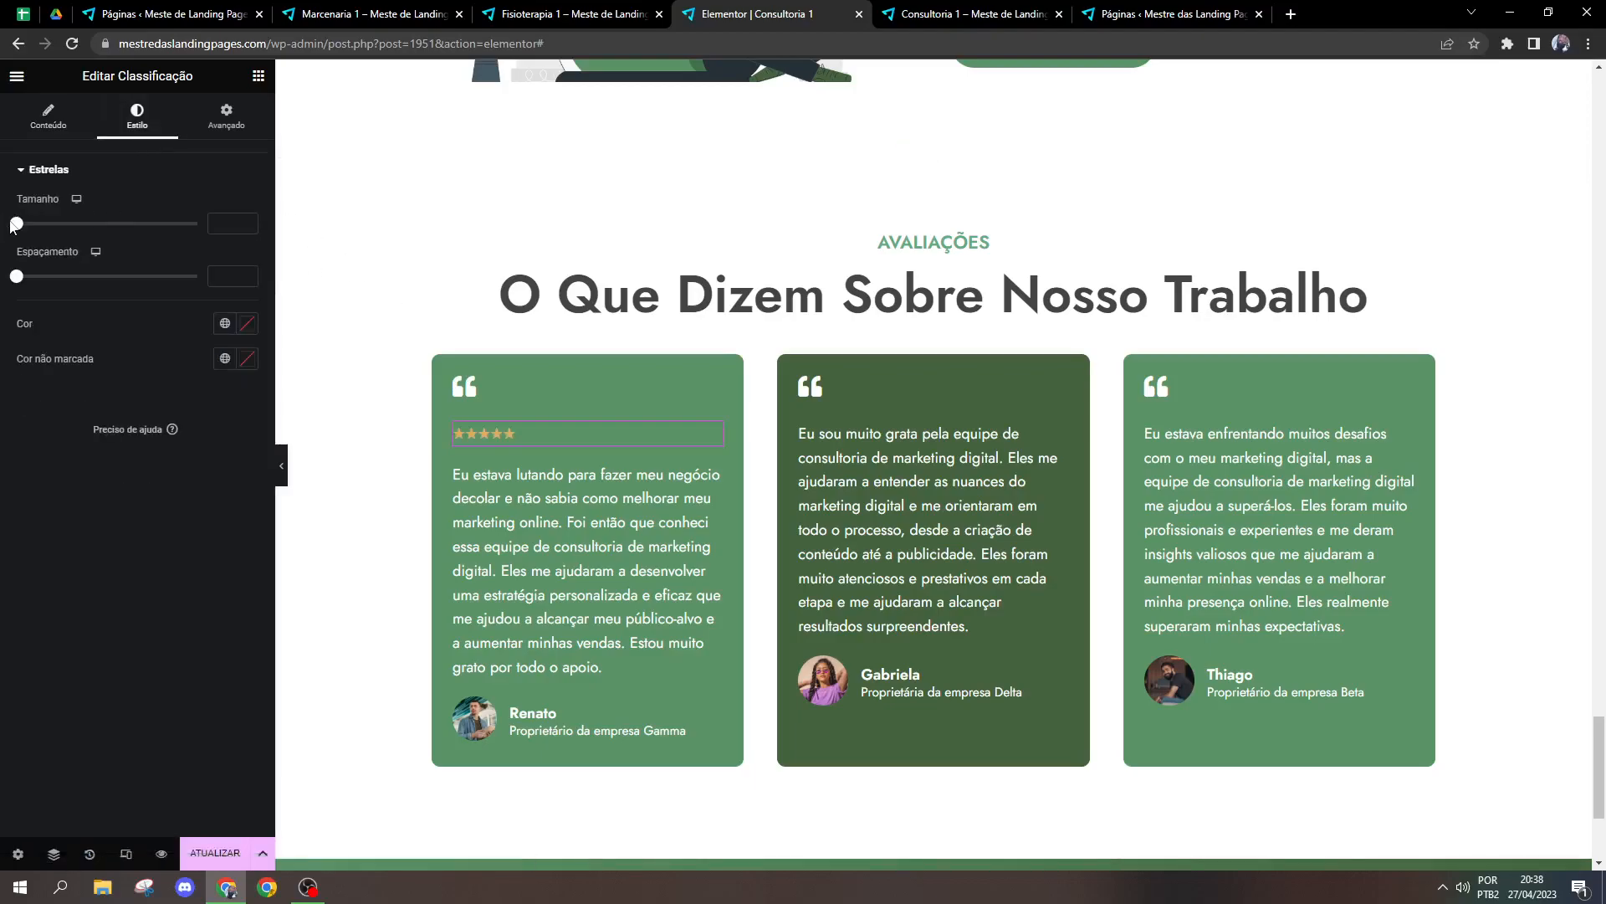
left_click_drag(16, 224, 67, 223)
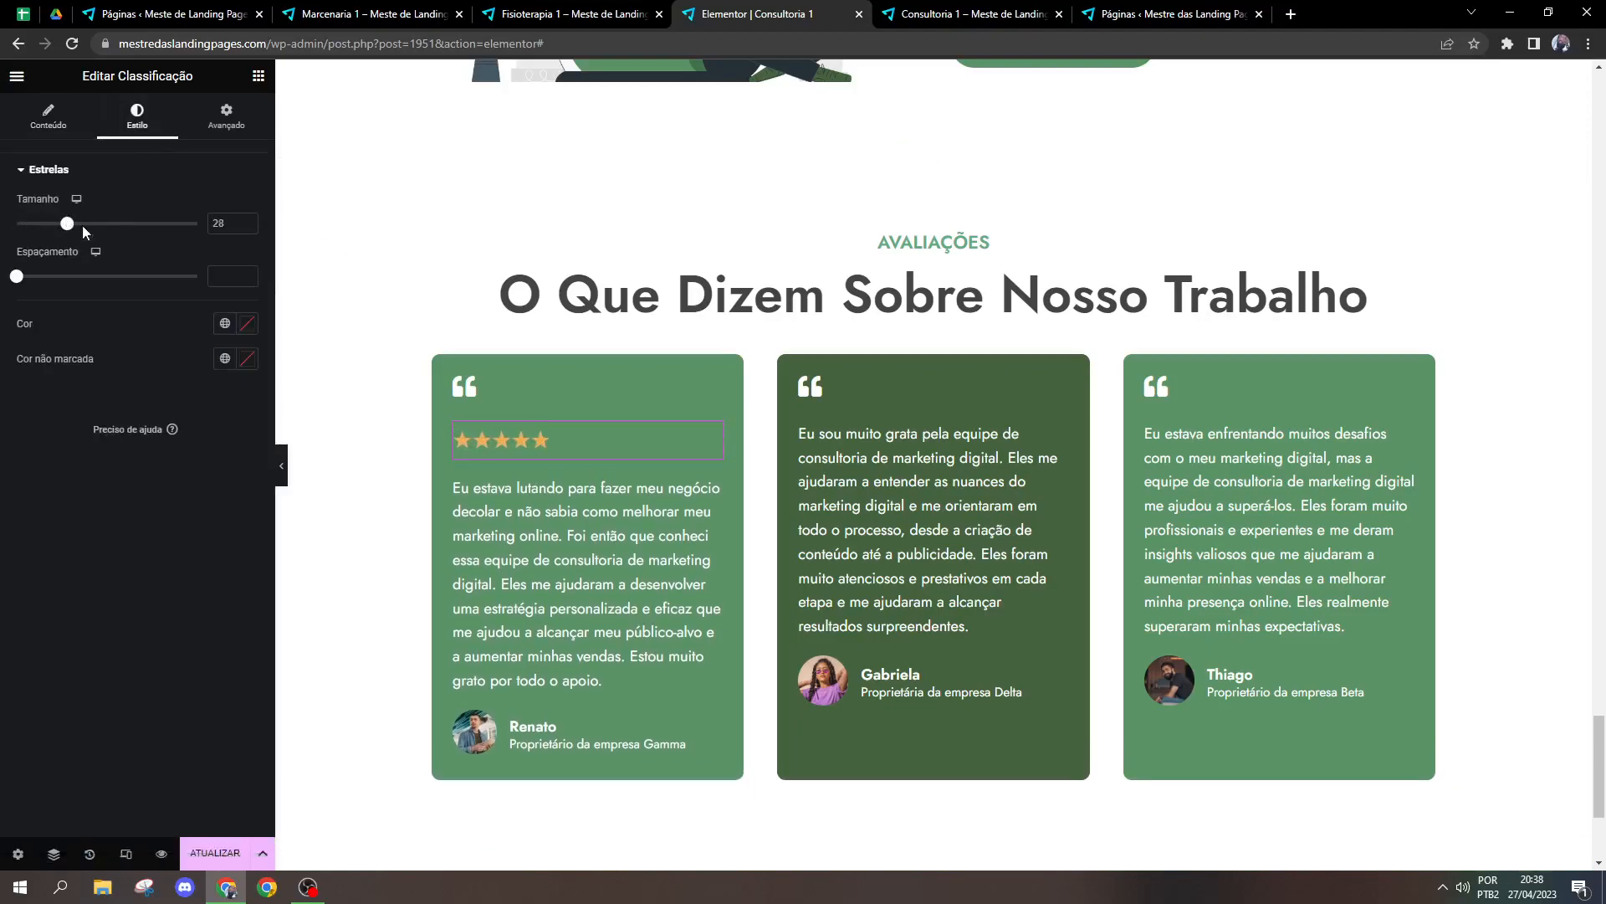
Step: Return the star rating's icon type to Font Awesome and align the stars to the left
left_click(460, 440)
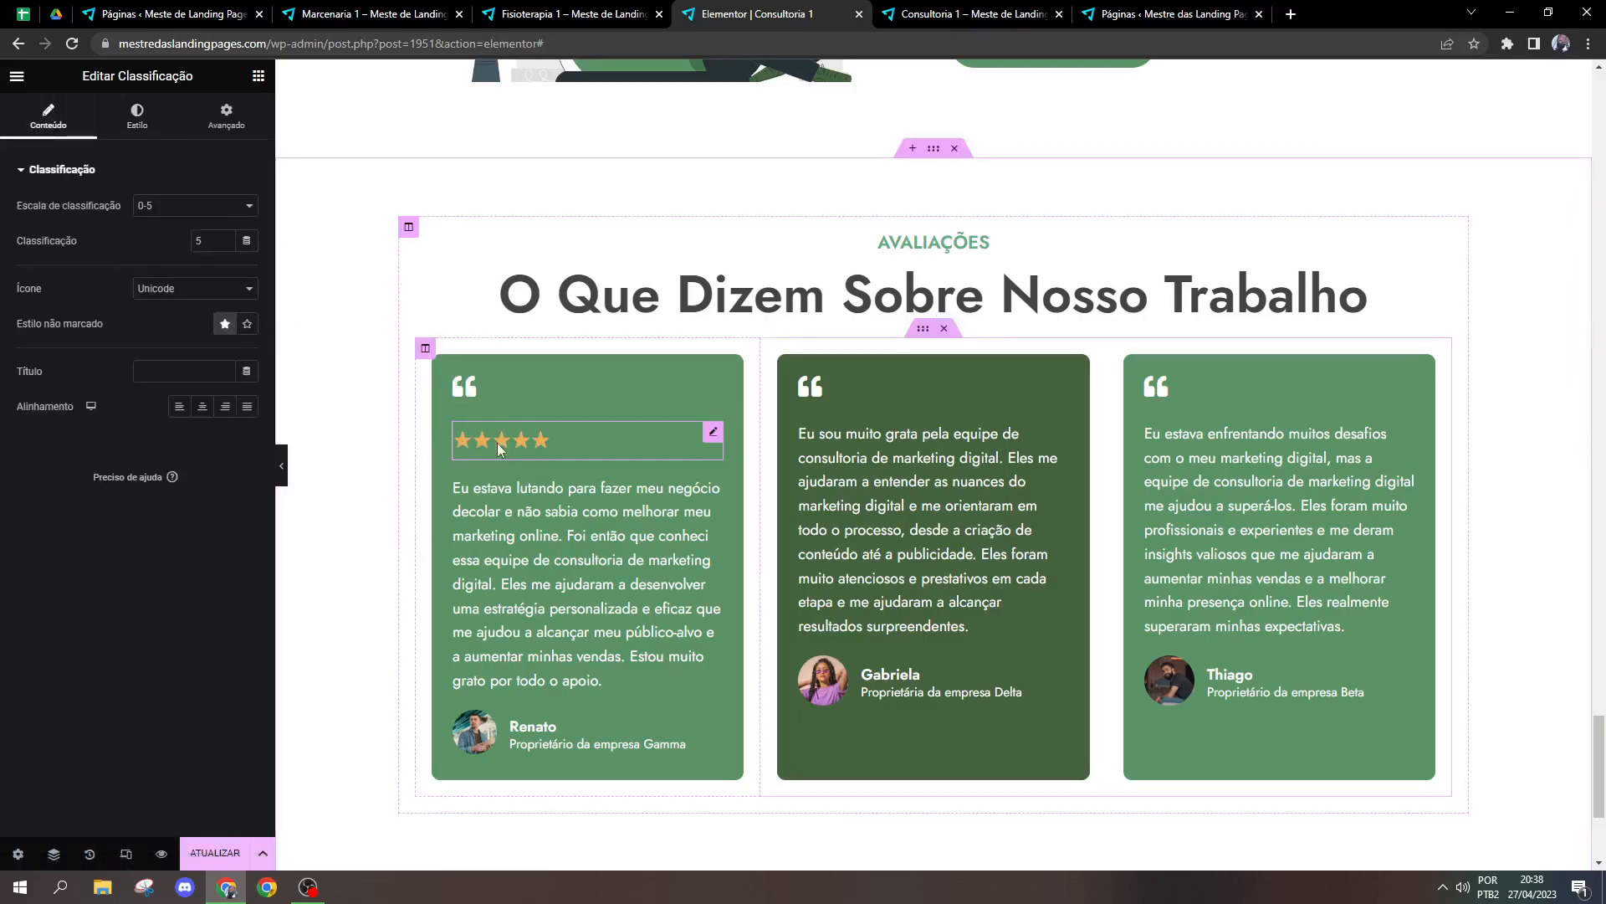
left_click(151, 293)
left_click(169, 307)
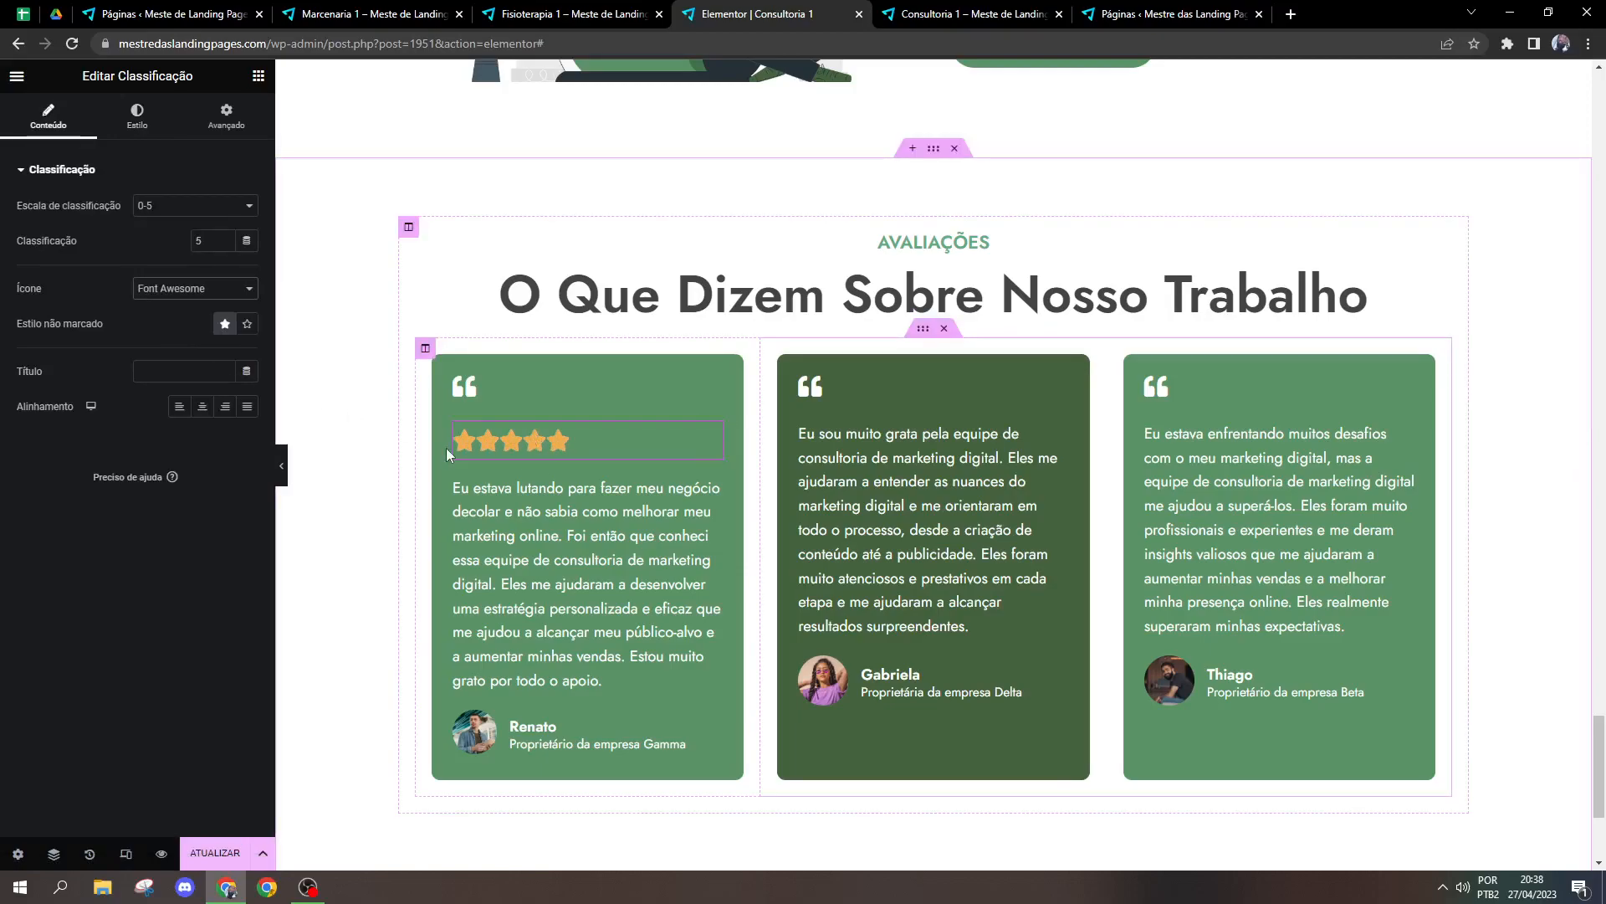
left_click(199, 408)
left_click(179, 406)
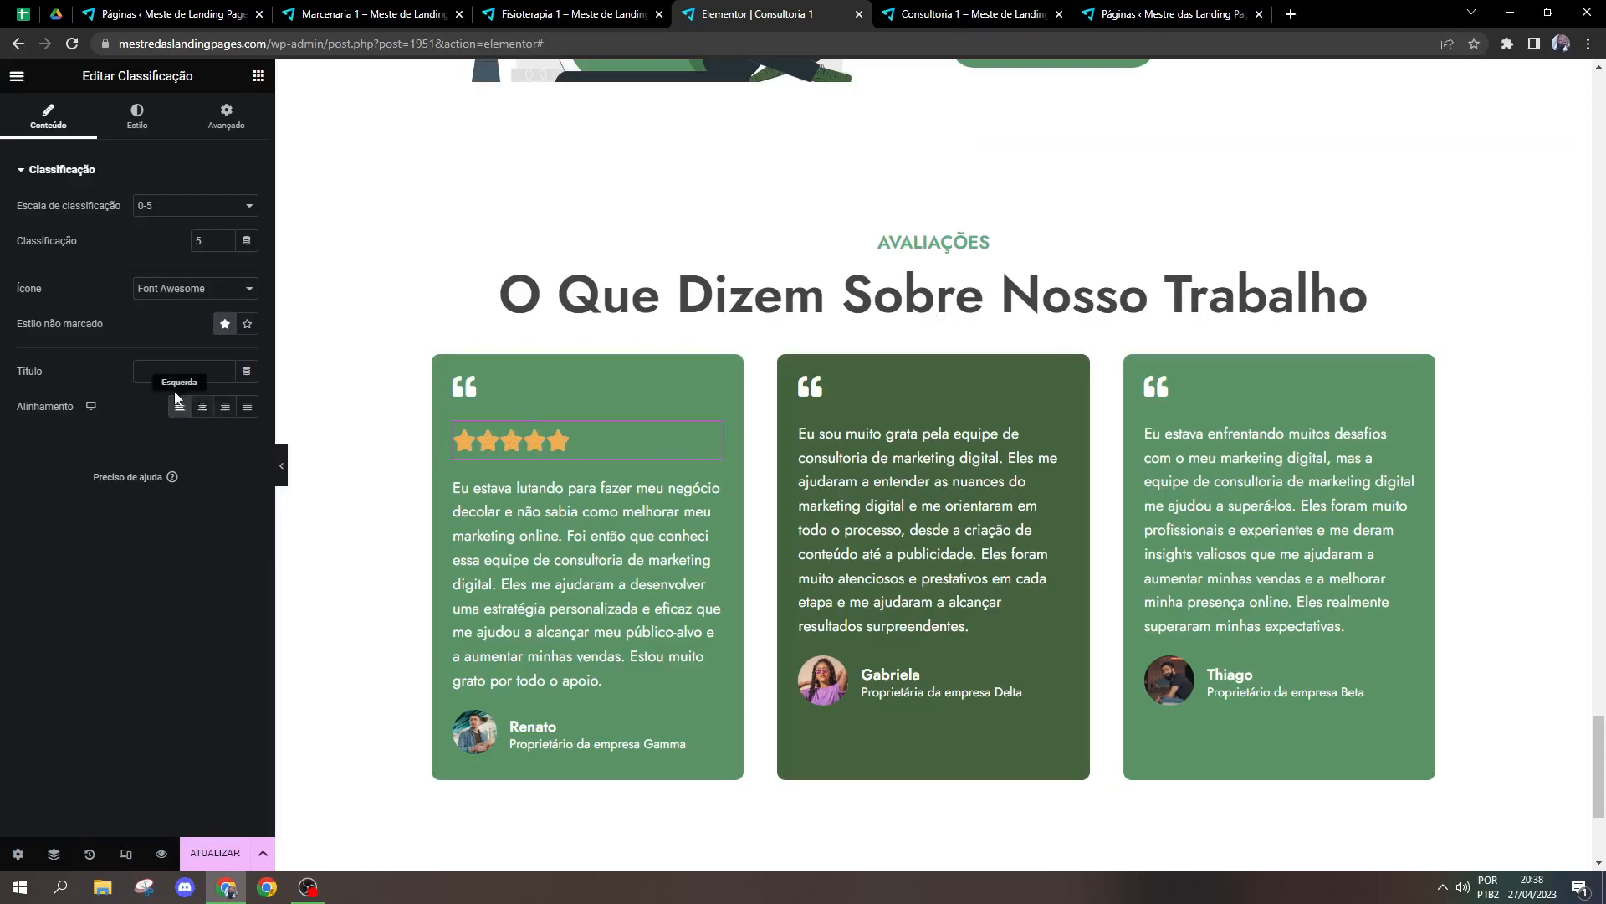
Step: Try a placeholder title on the star rating, replacing it with "Titulo"
left_click(178, 373)
type("dnsajd")
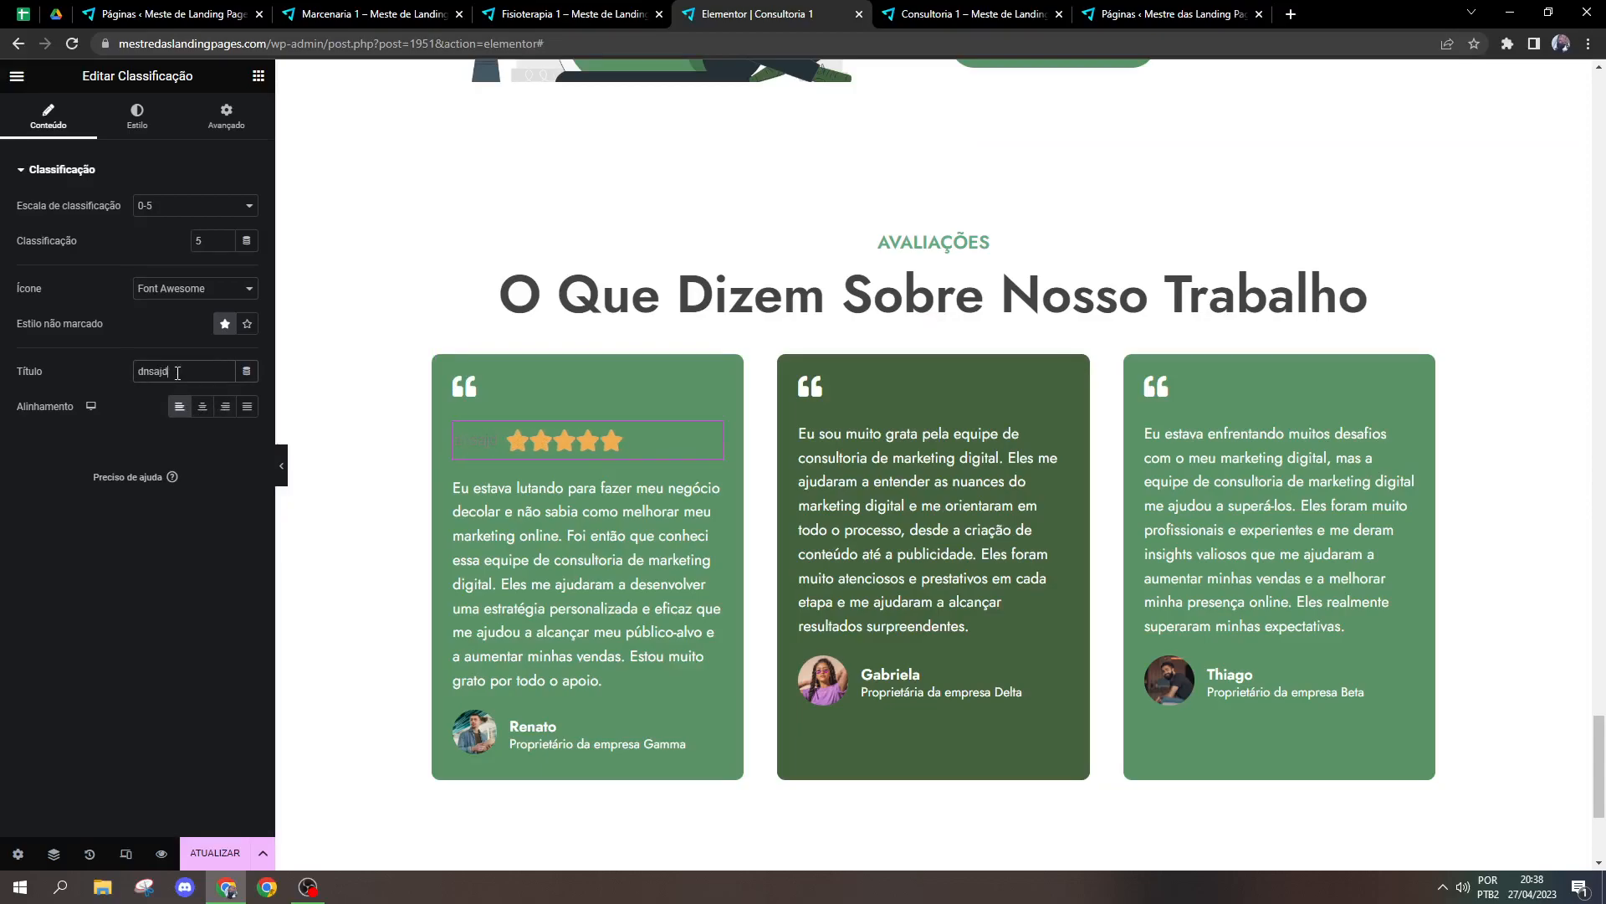
key("BackSpace")
key("BackSpace")
key("BackSpace")
key("BackSpace")
key("BackSpace")
key("BackSpace")
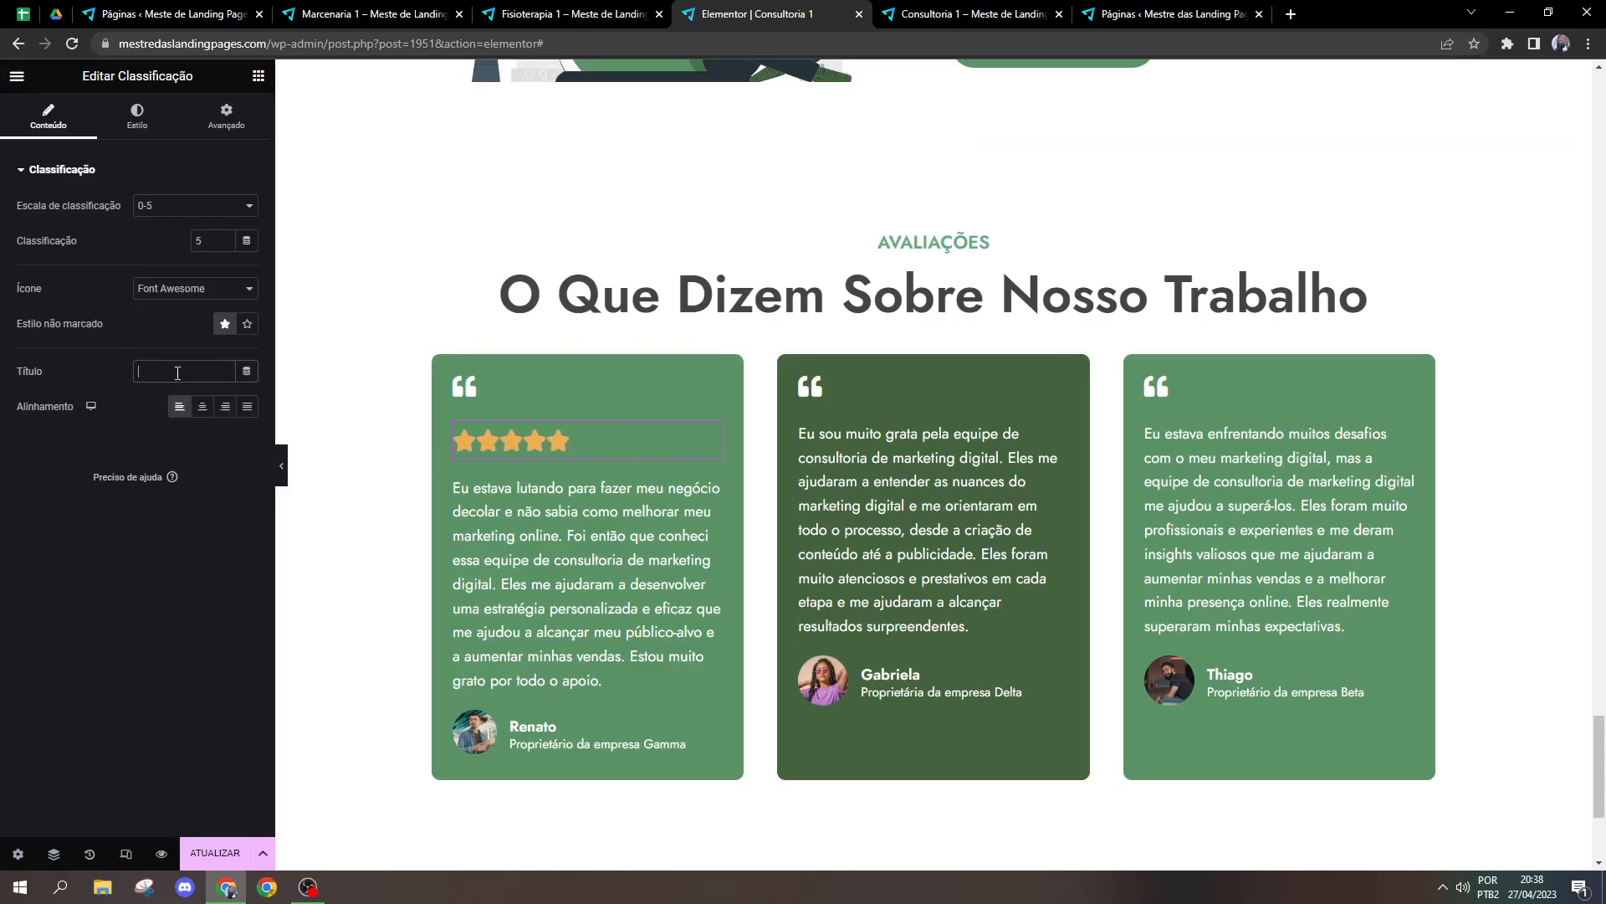
type("Titulo")
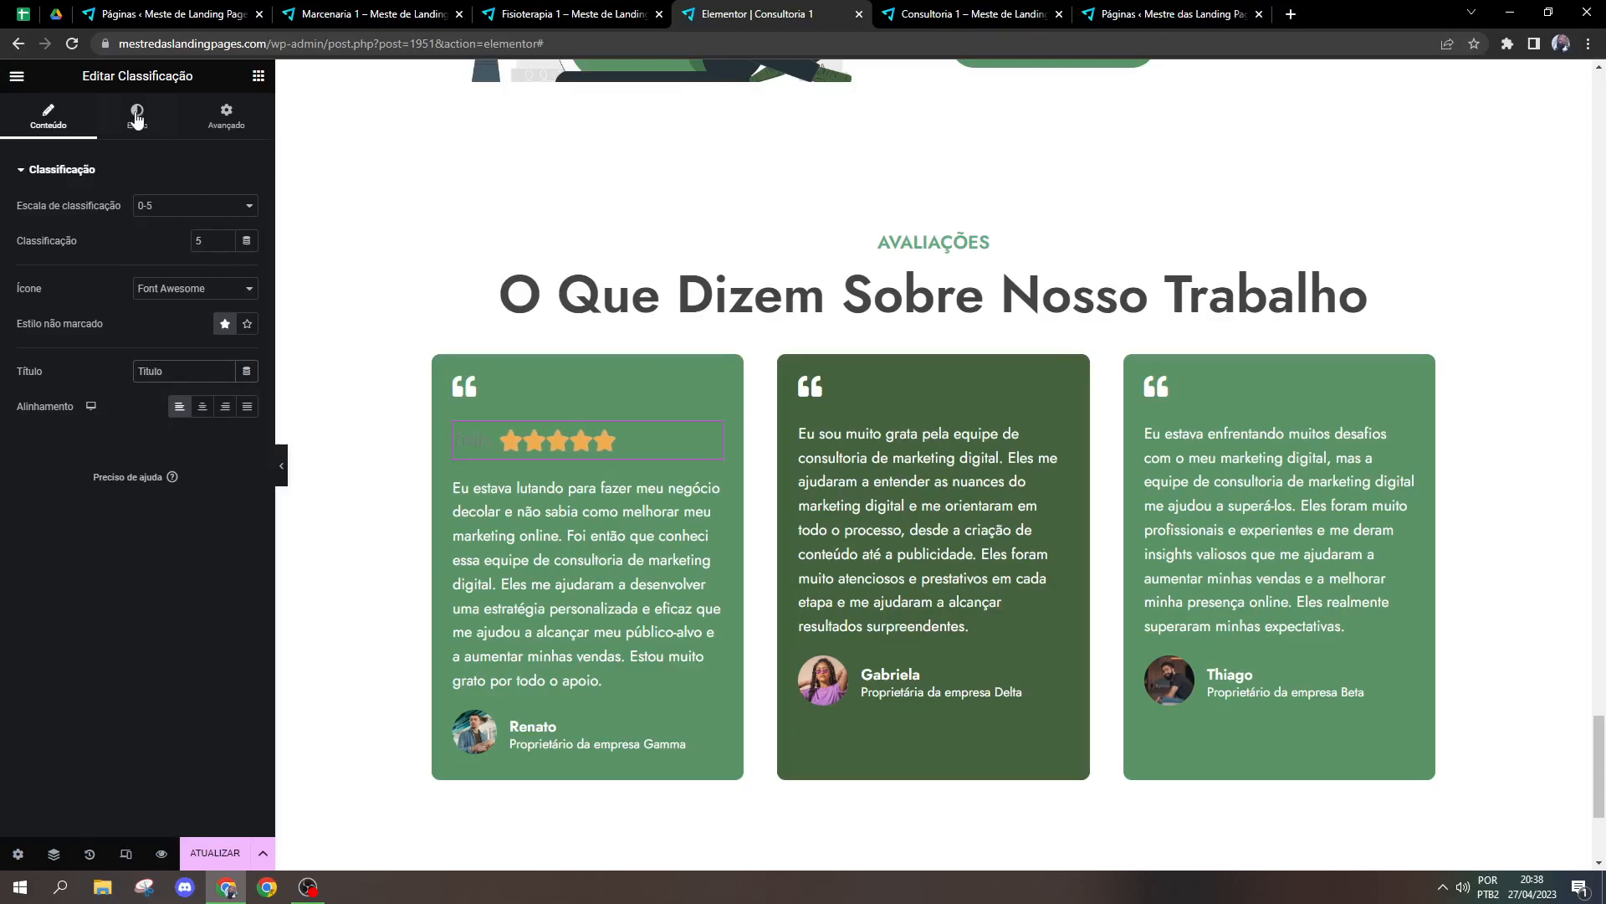
Step: Change the text colour of the star rating's title to white
left_click(137, 118)
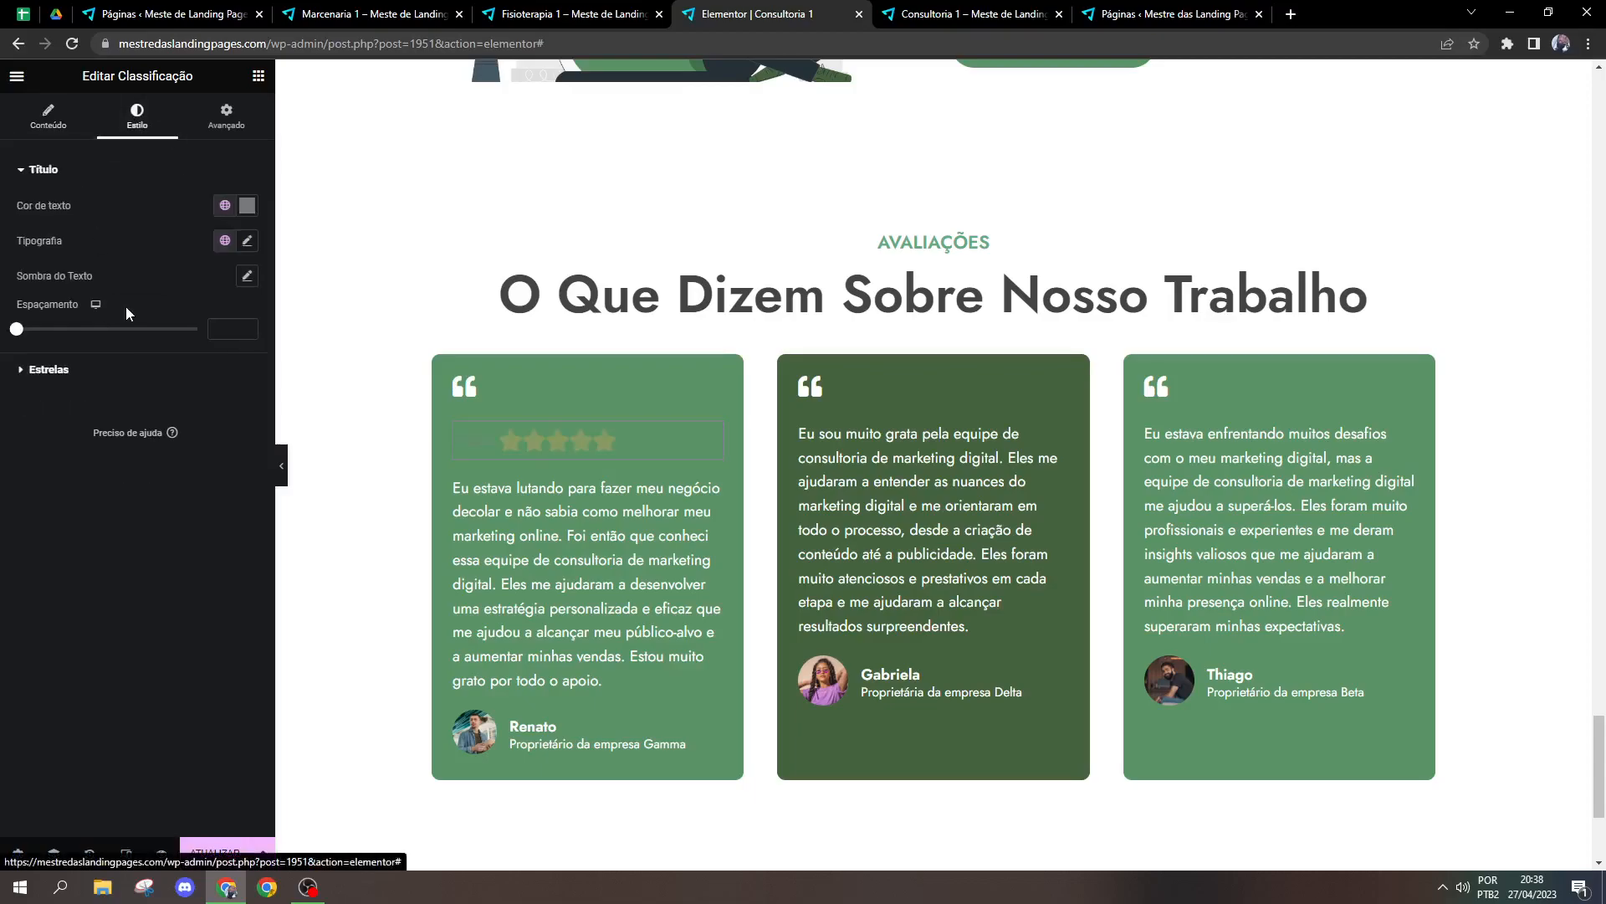
left_click(248, 206)
left_click_drag(180, 305, 2, 180)
left_click(159, 213)
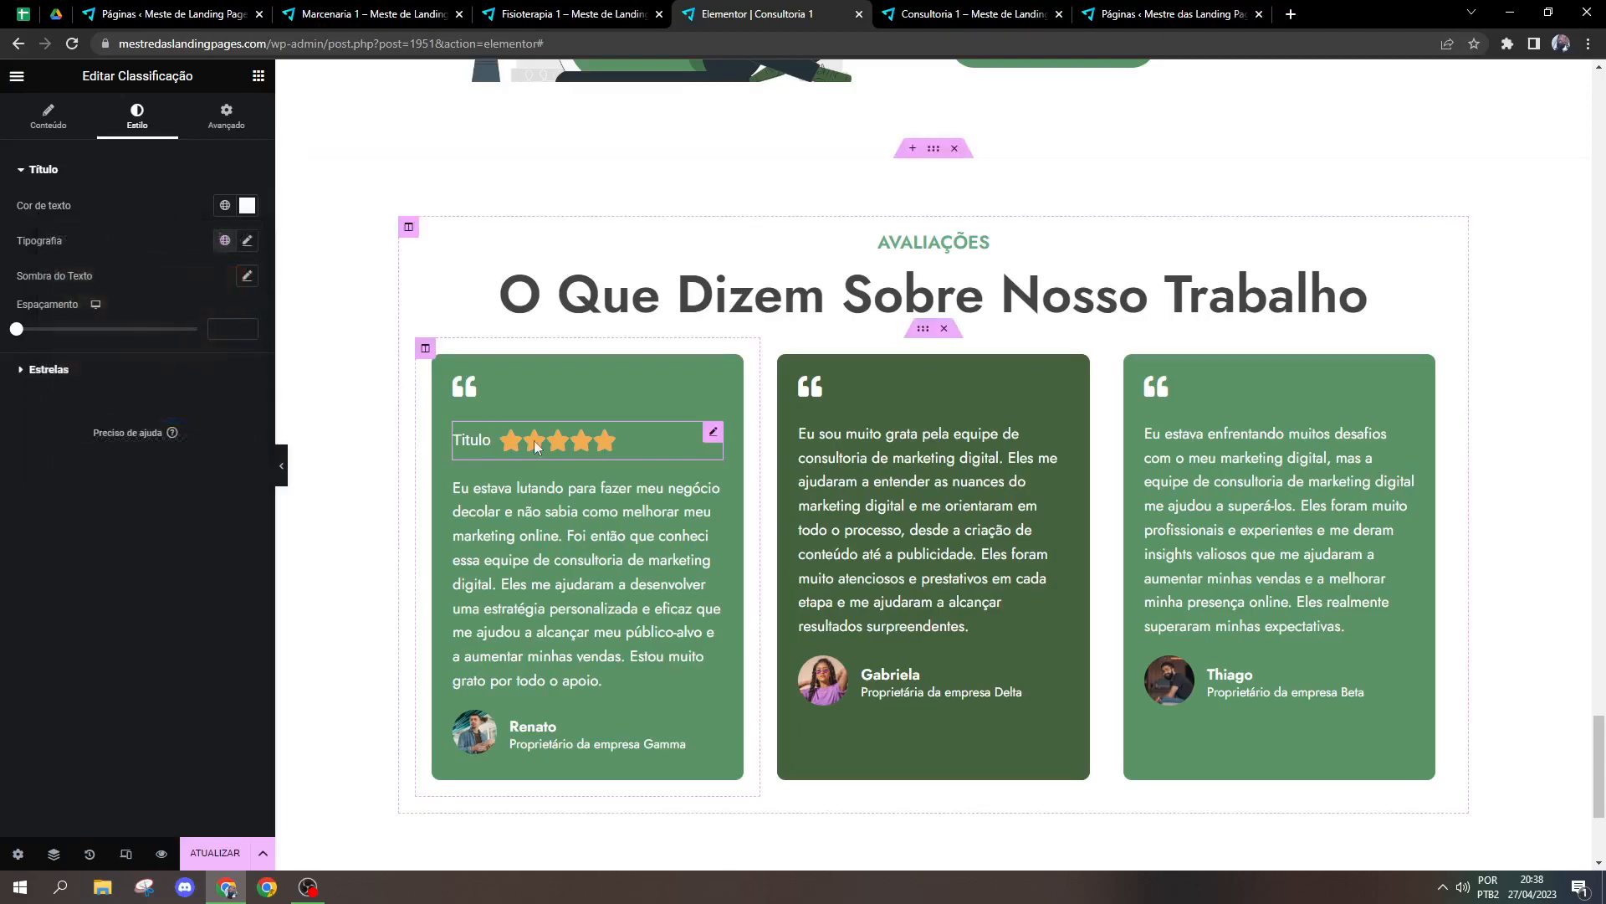
left_click(247, 206)
left_click(180, 181)
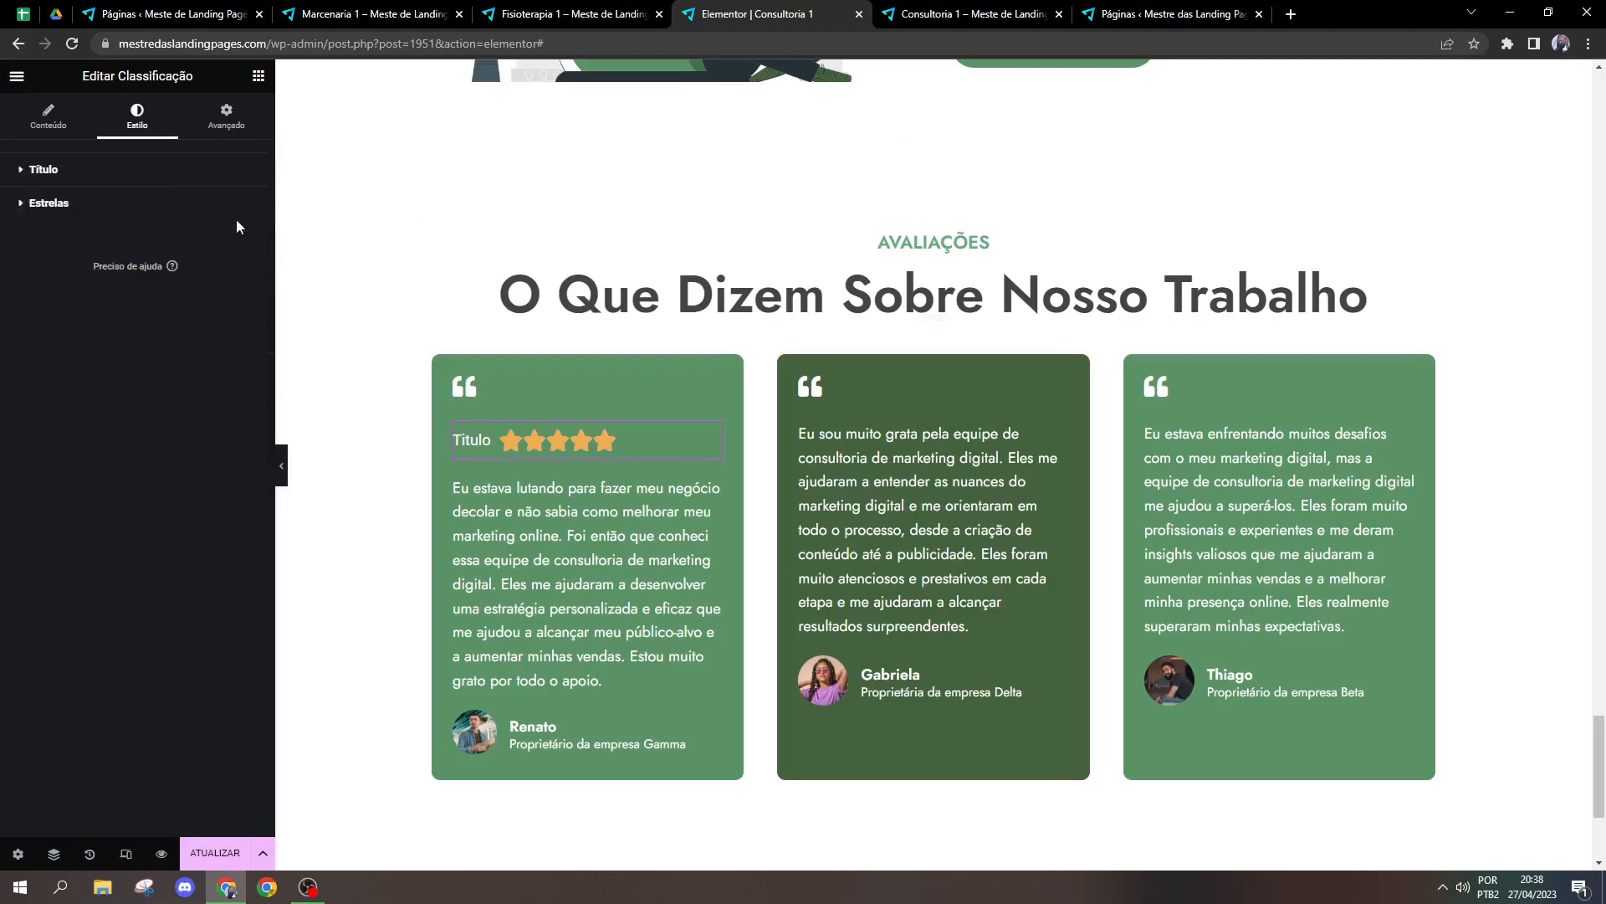
left_click(235, 215)
Step: Clear the title text from the star rating
left_click(77, 117)
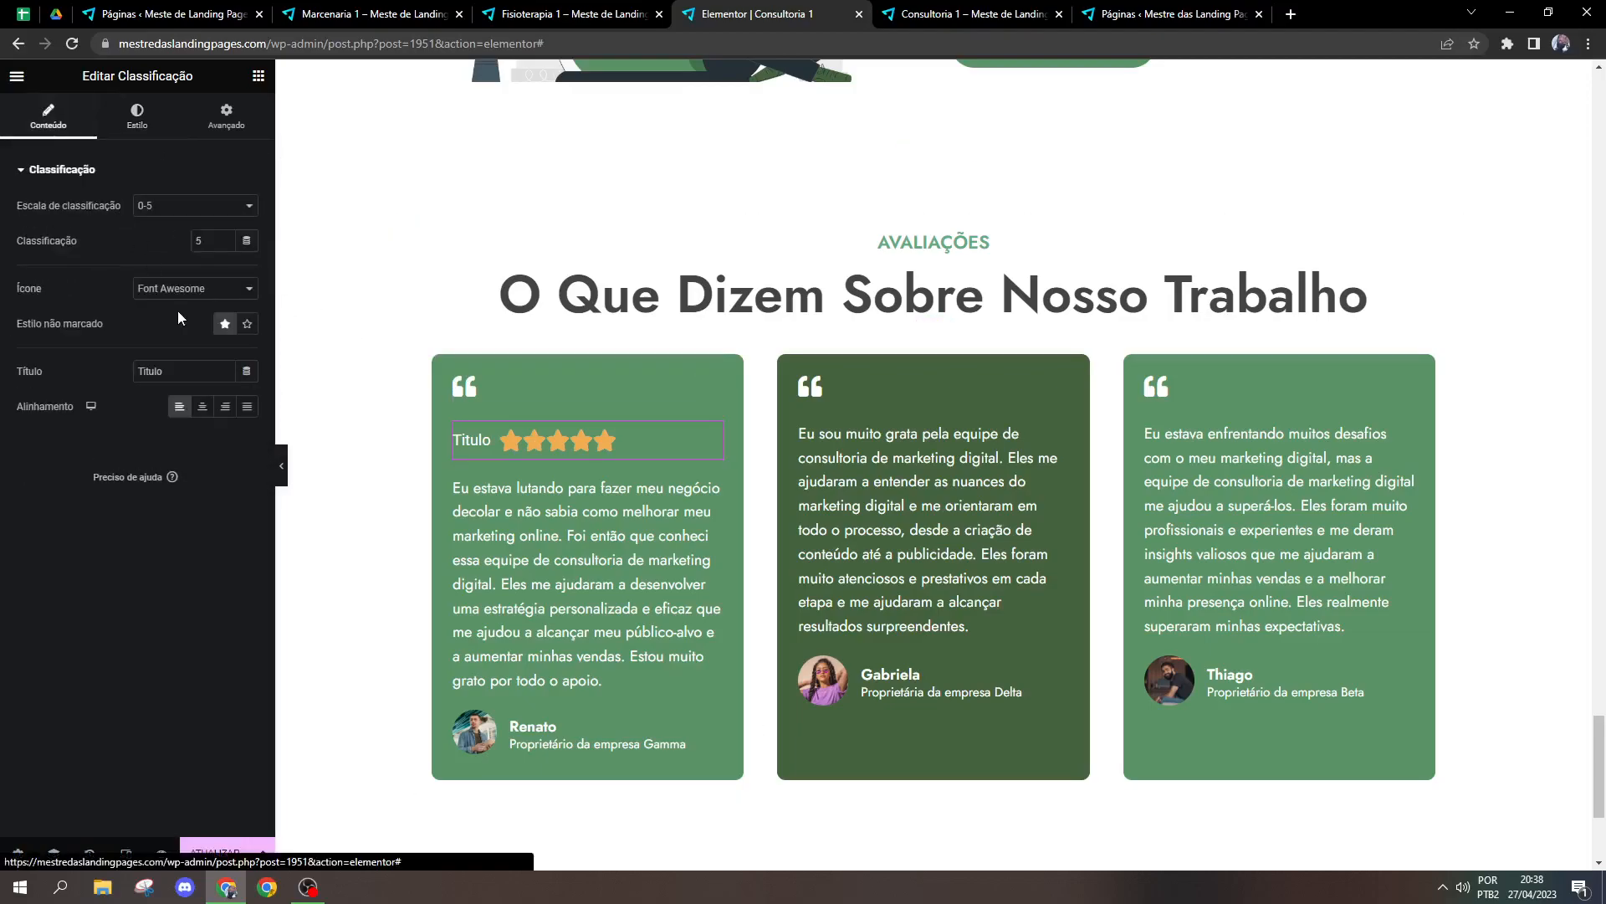
triple_click(206, 379)
key("BackSpace")
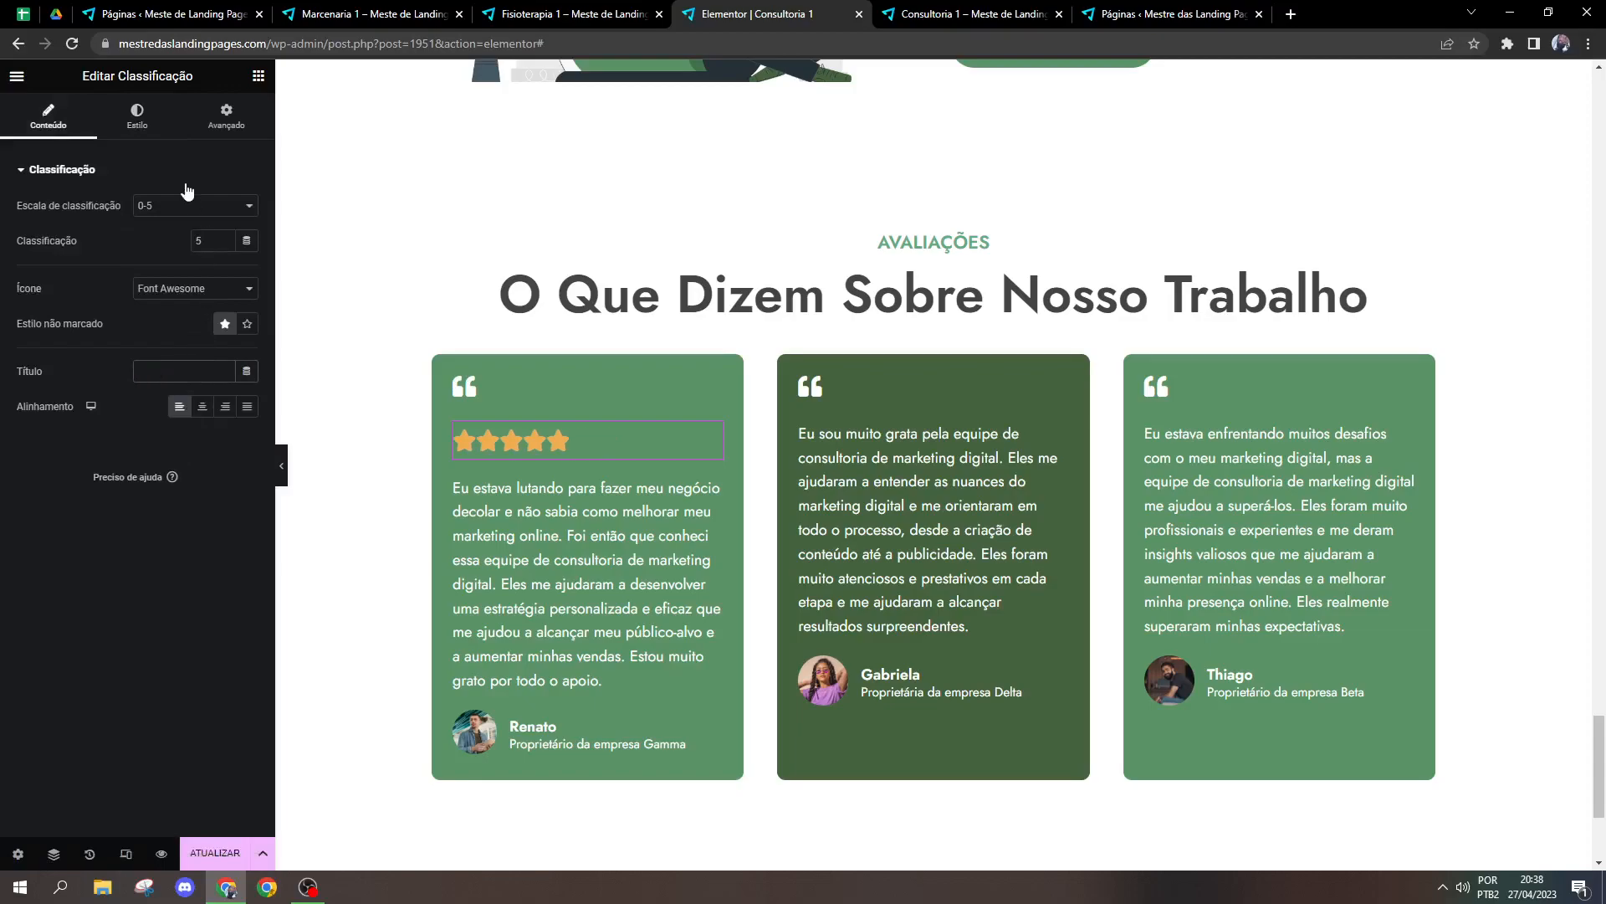
Step: Try red and yellow as the star colour of the rating, and set it to white #FFFFFF
left_click(137, 115)
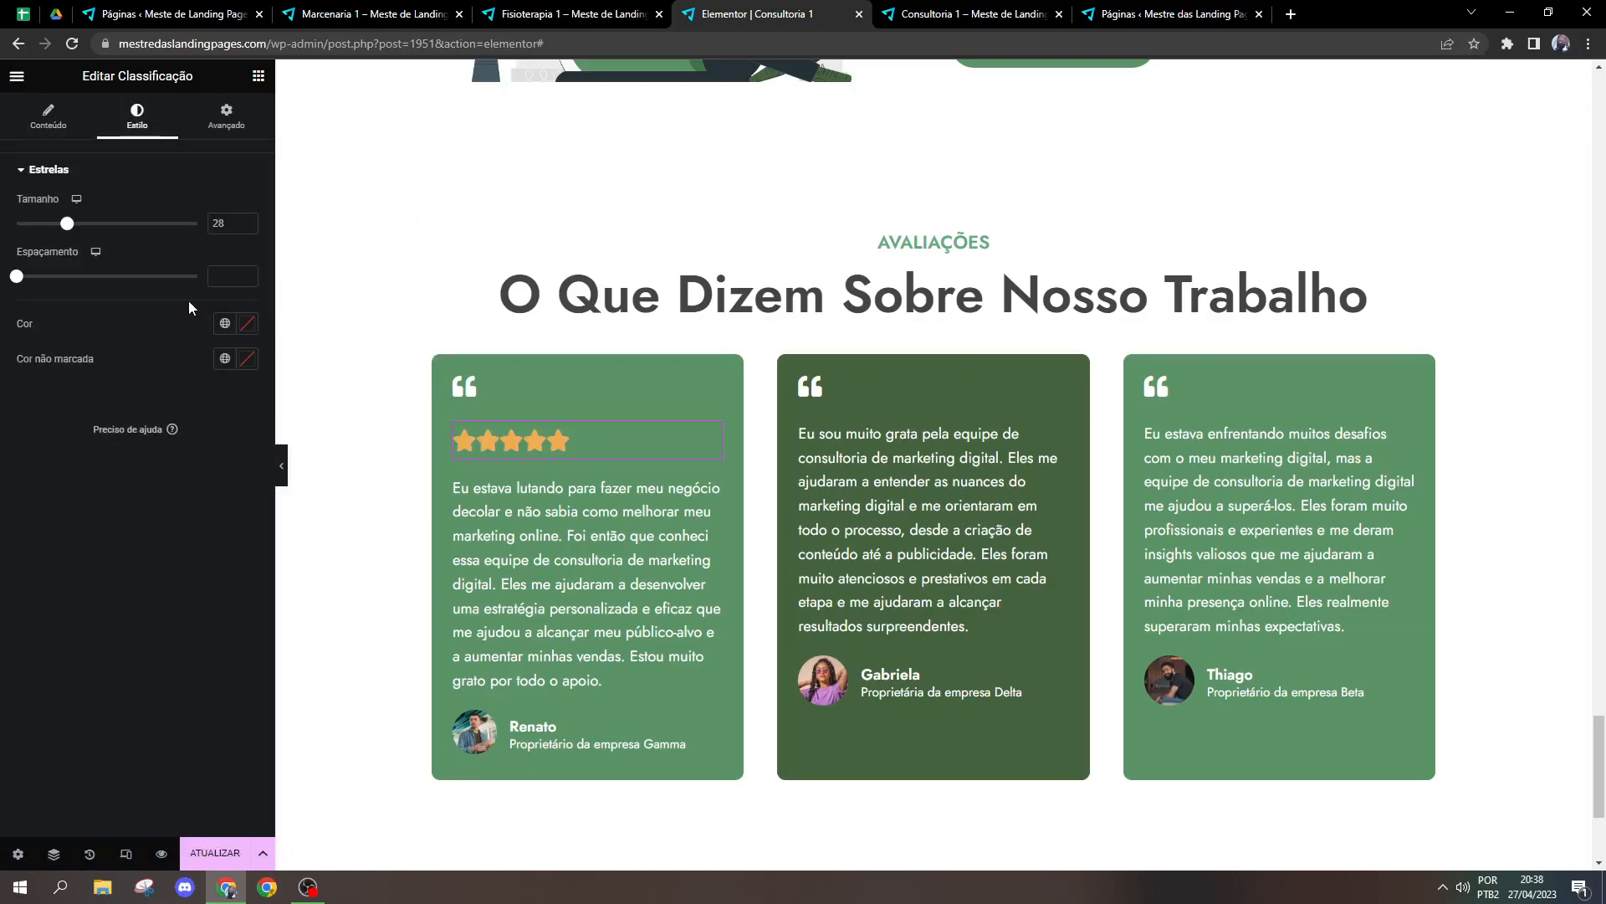
left_click(244, 325)
left_click_drag(224, 403, 227, 408)
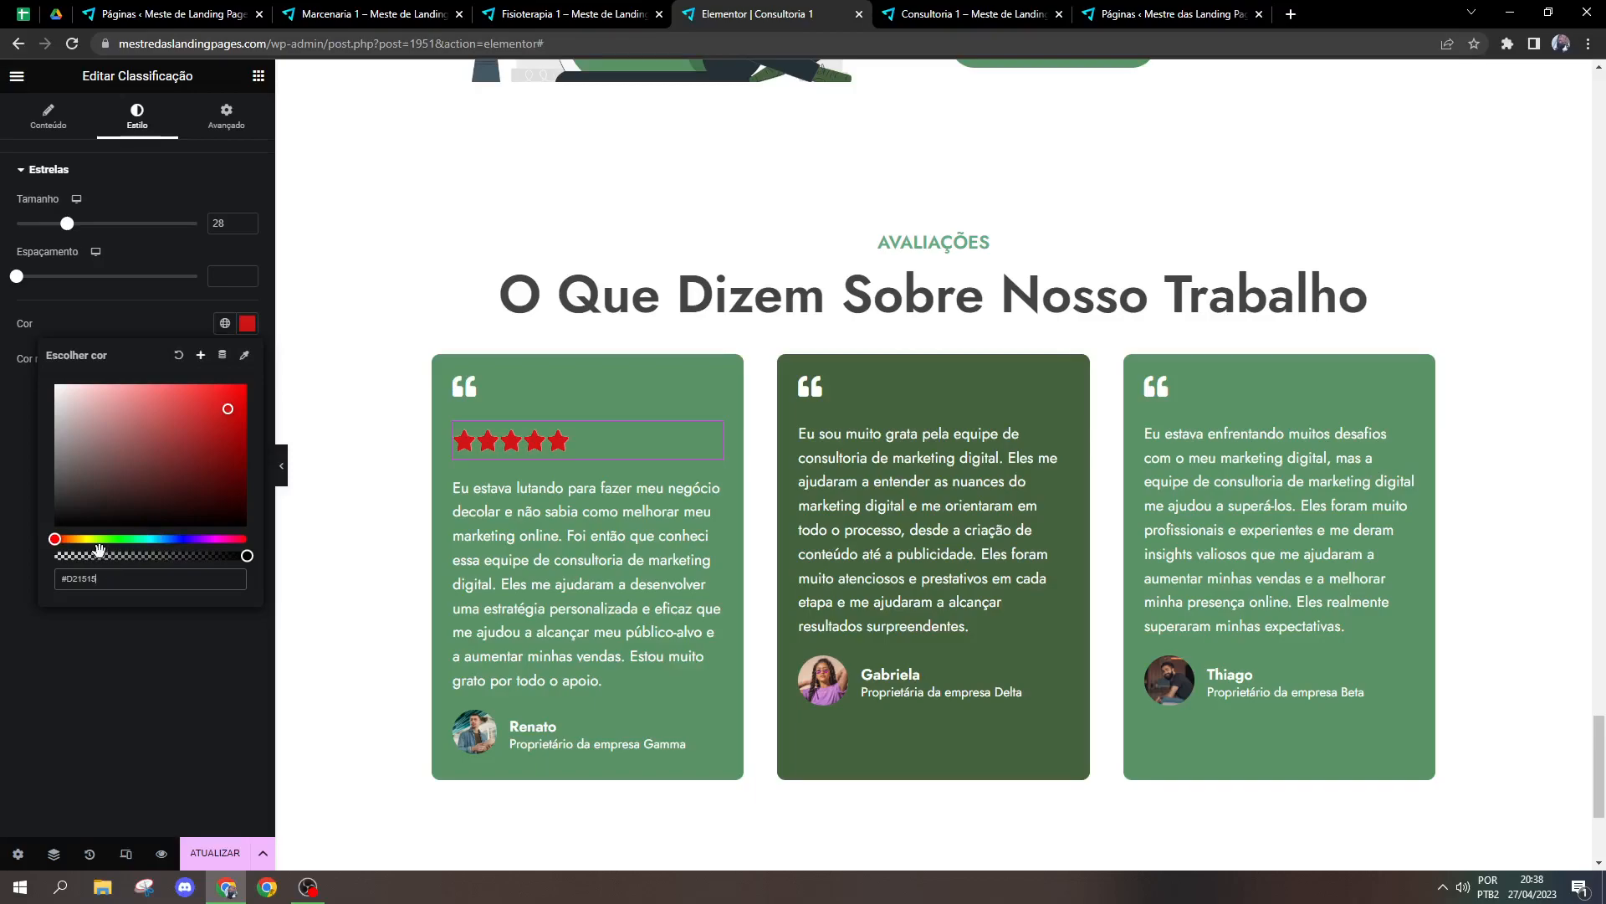
left_click_drag(90, 539, 89, 540)
left_click_drag(226, 431, 213, 410)
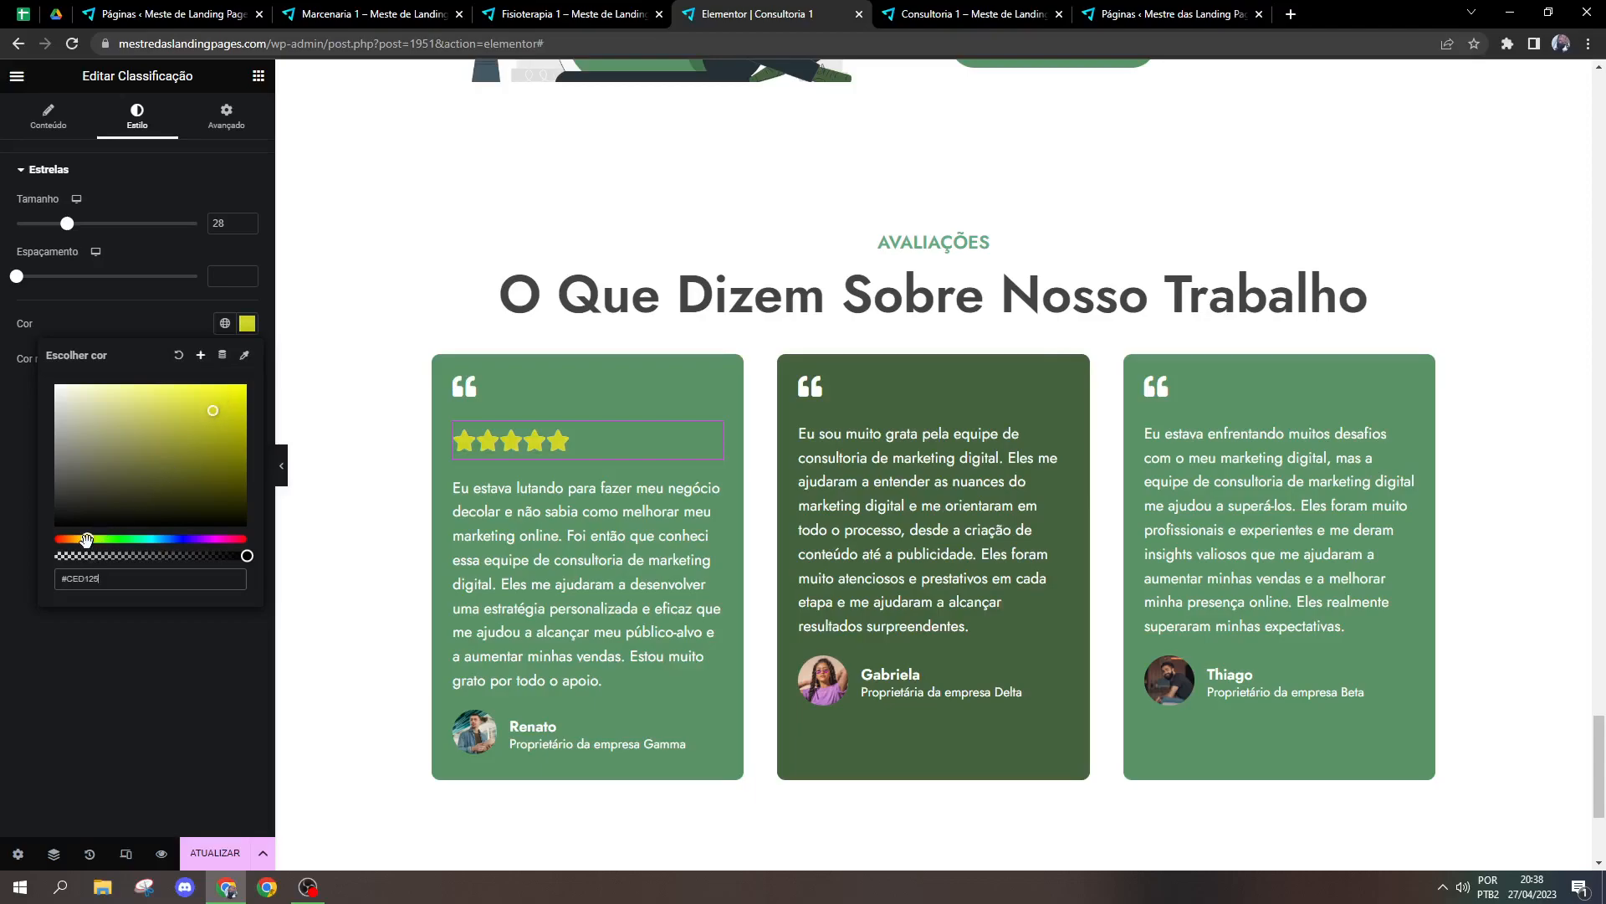
left_click_drag(87, 540, 5, 537)
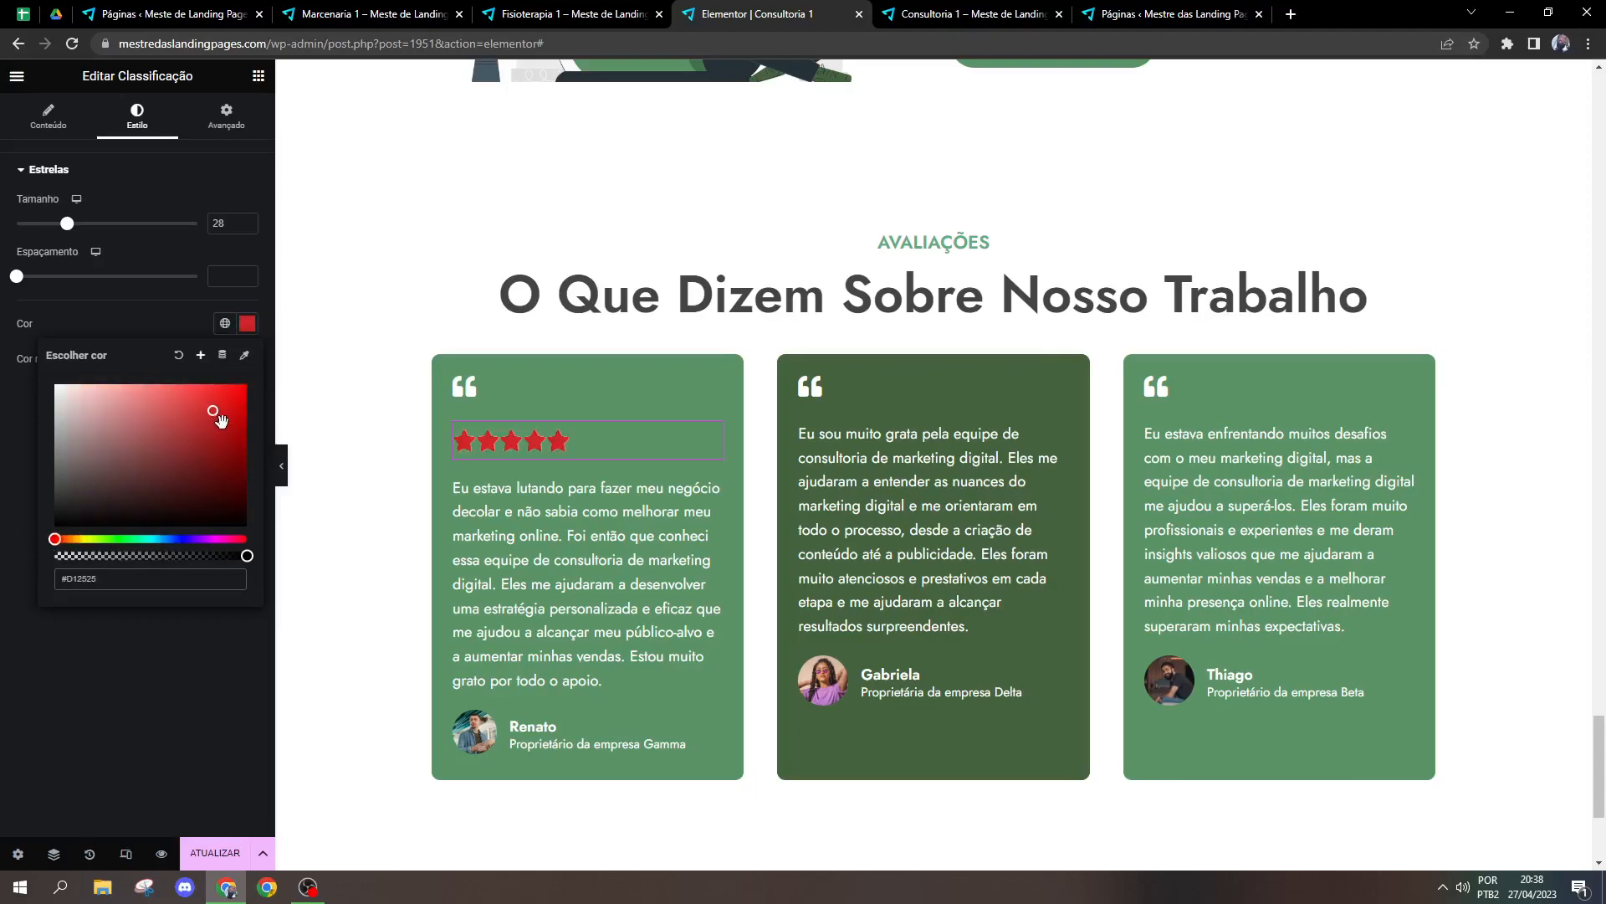
left_click_drag(217, 414, 34, 355)
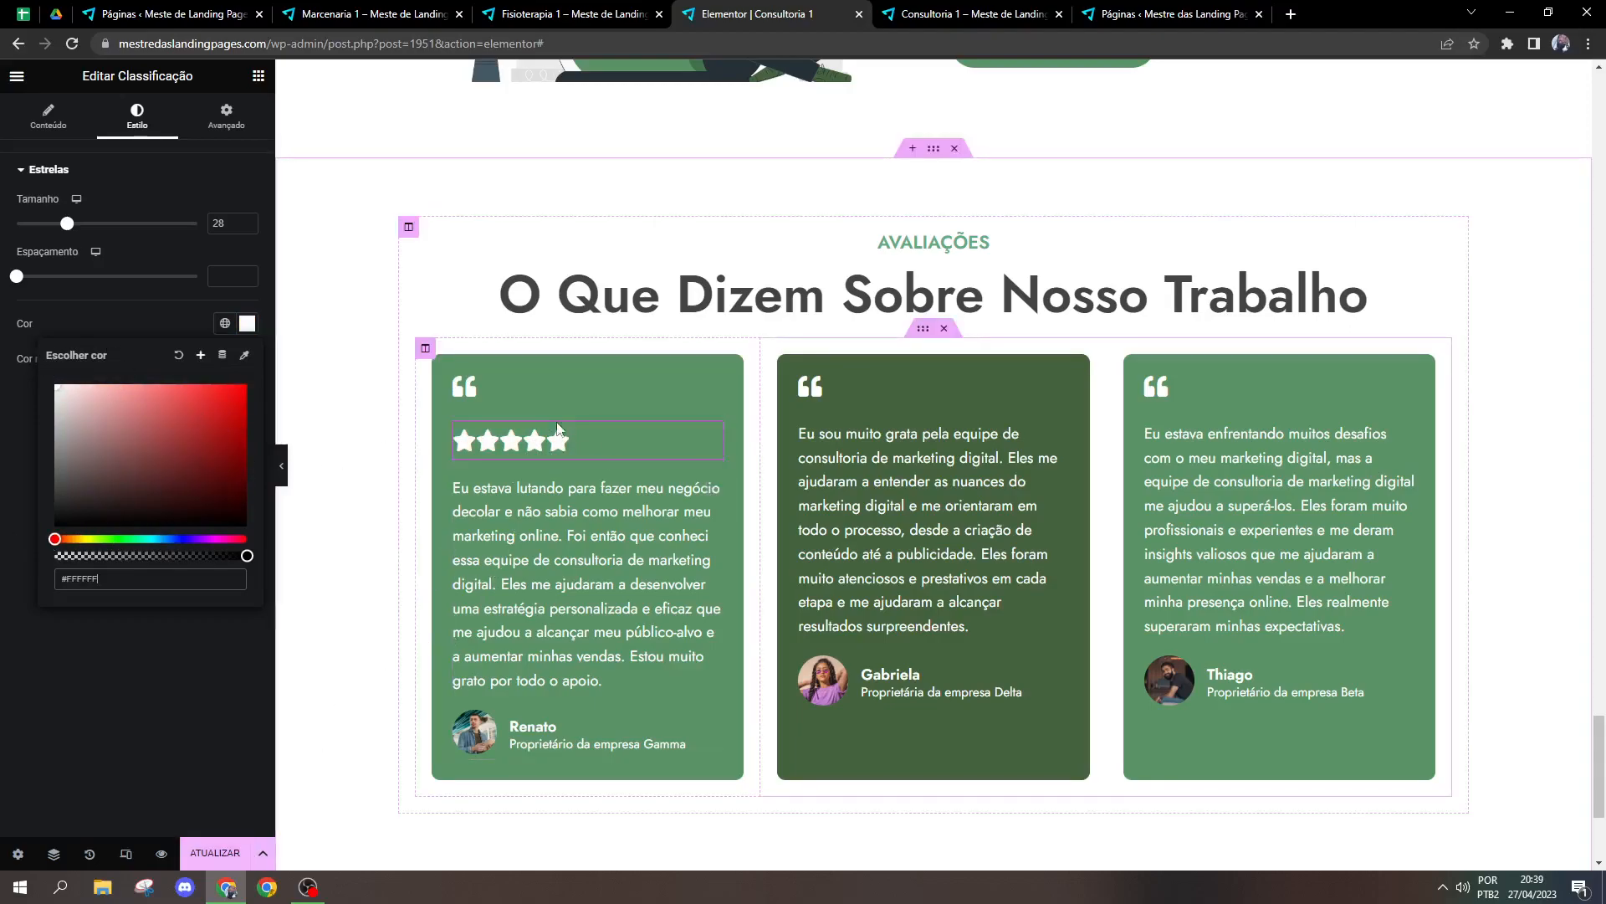
left_click(158, 318)
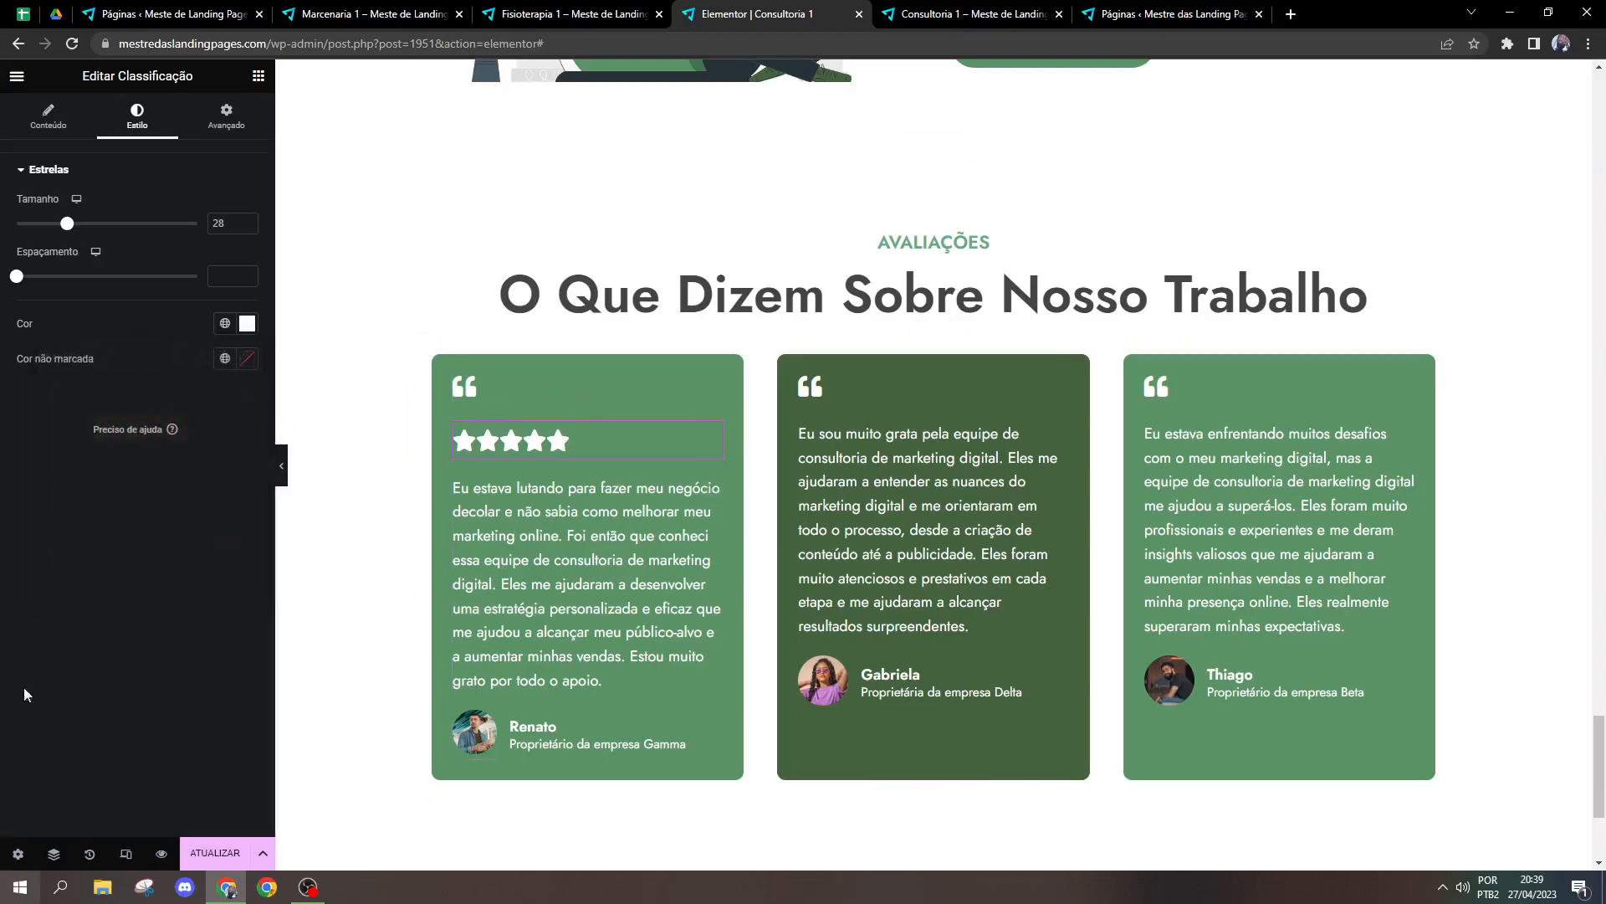
Step: Try white #FFFFFF as the unmarked star colour and reset it to the default
left_click(246, 358)
left_click_drag(214, 453, 95, 420)
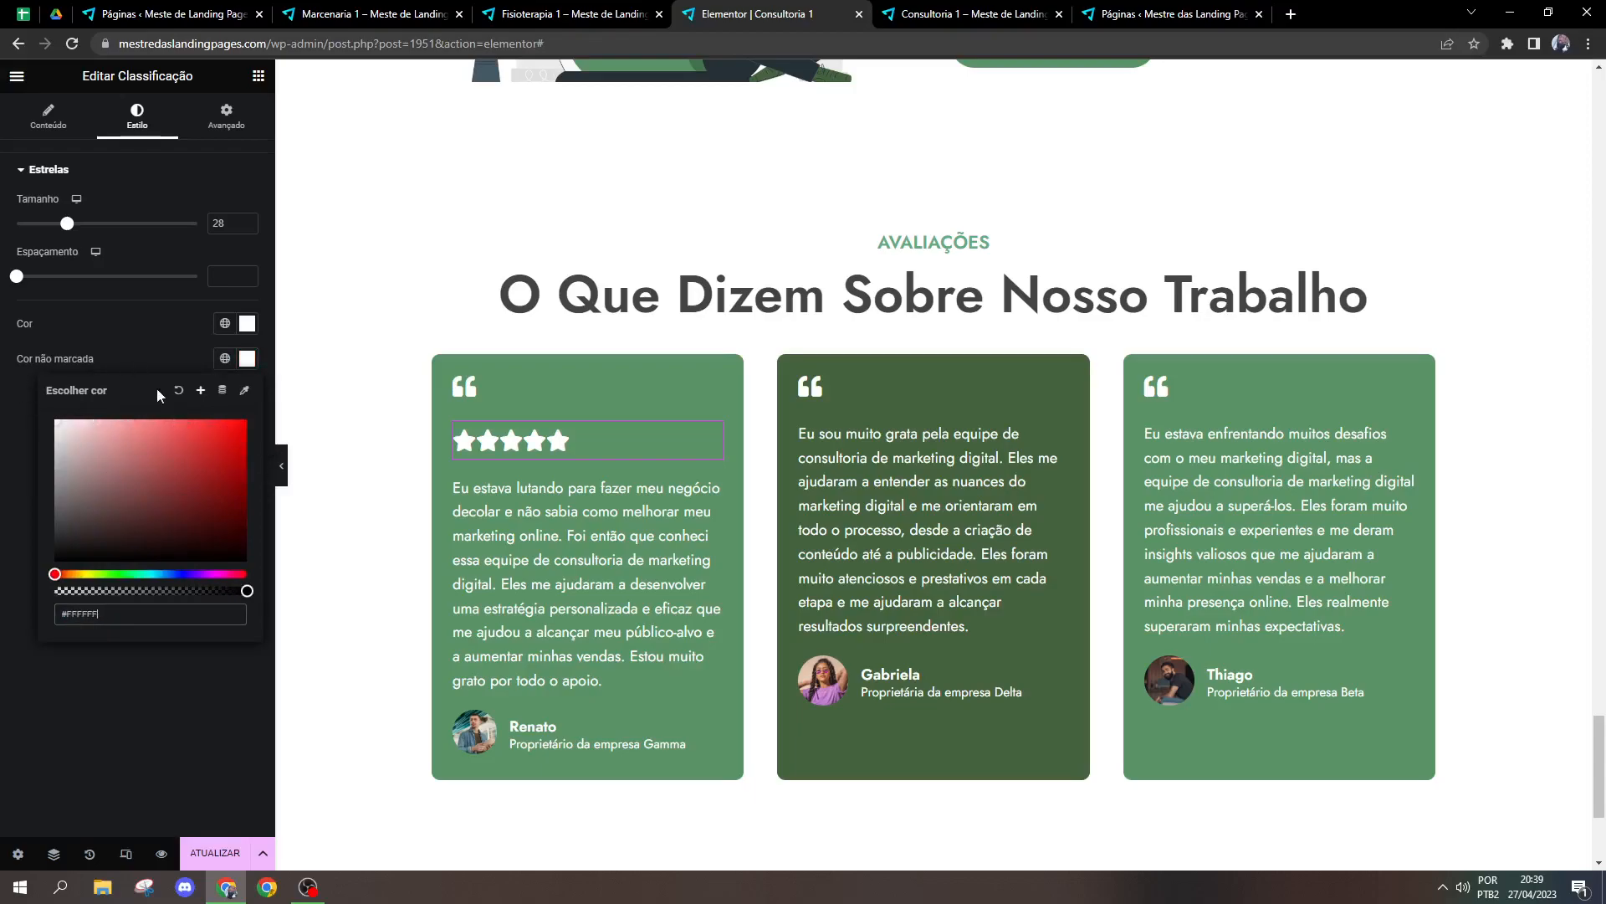
left_click(178, 391)
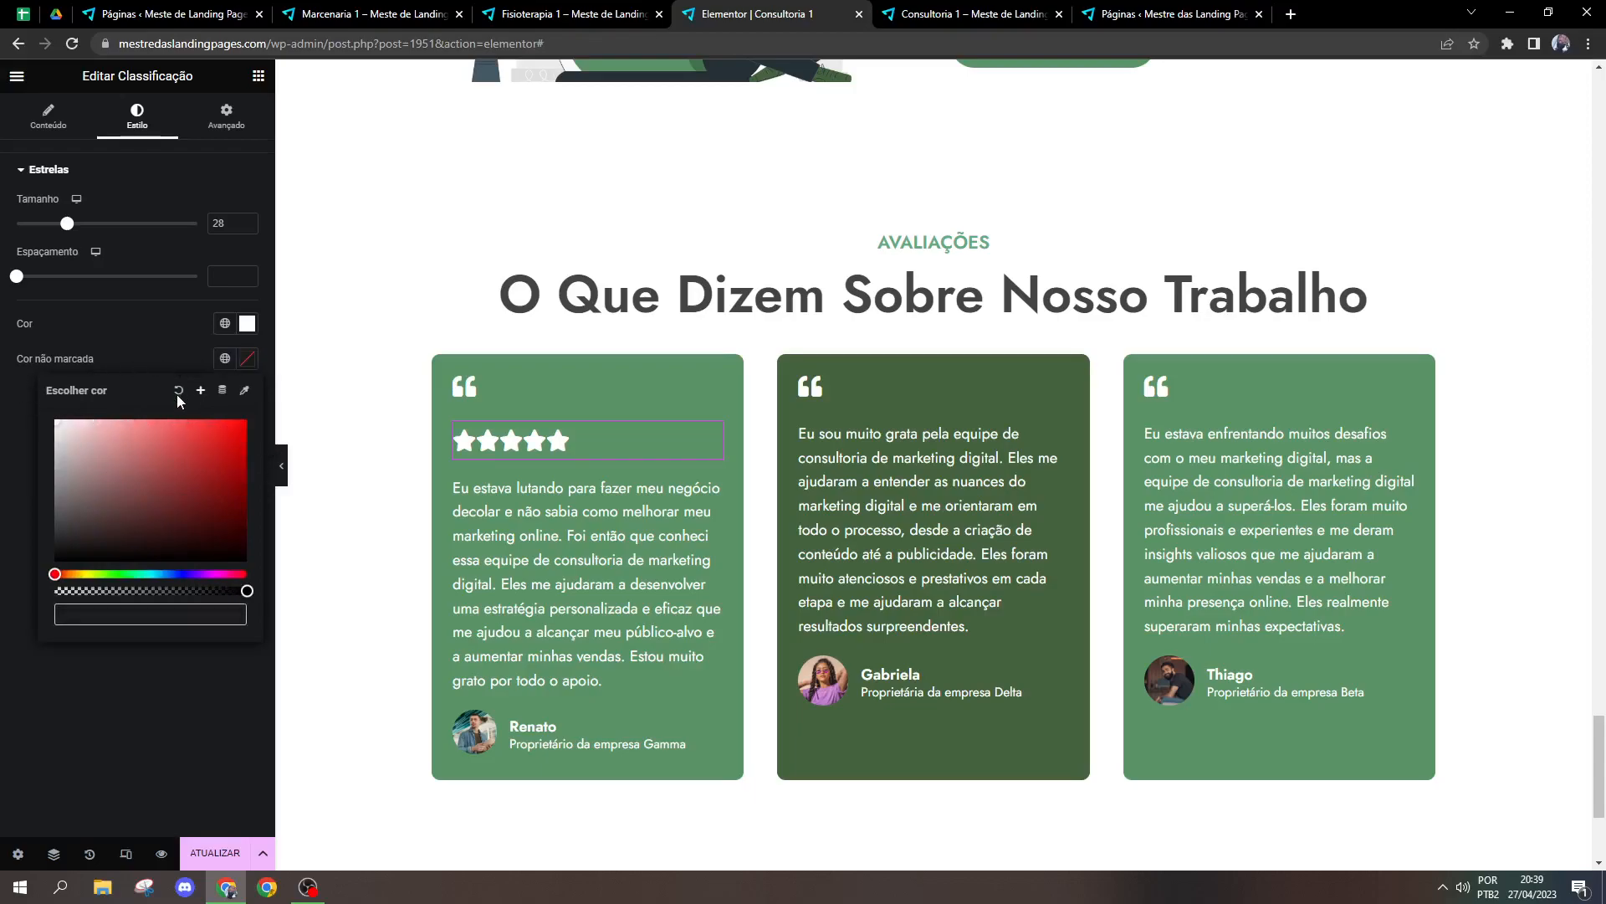
left_click(177, 334)
Step: Delete the Classificação widget from the first testimonial
right_click(550, 436)
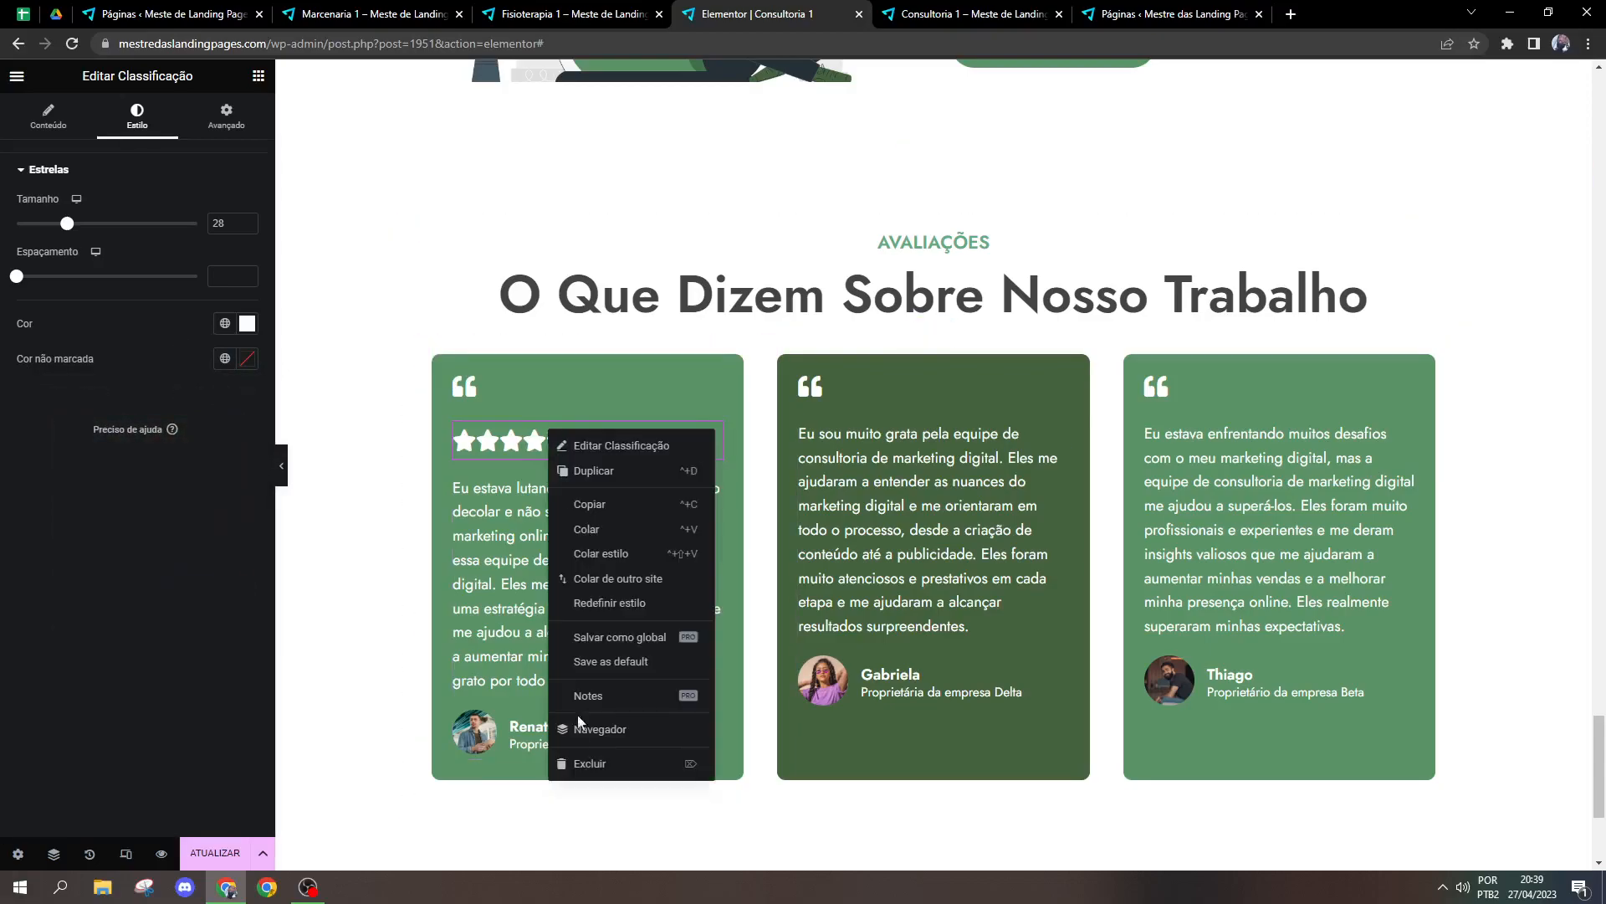
left_click(585, 761)
scroll(181, 622, "down", 5)
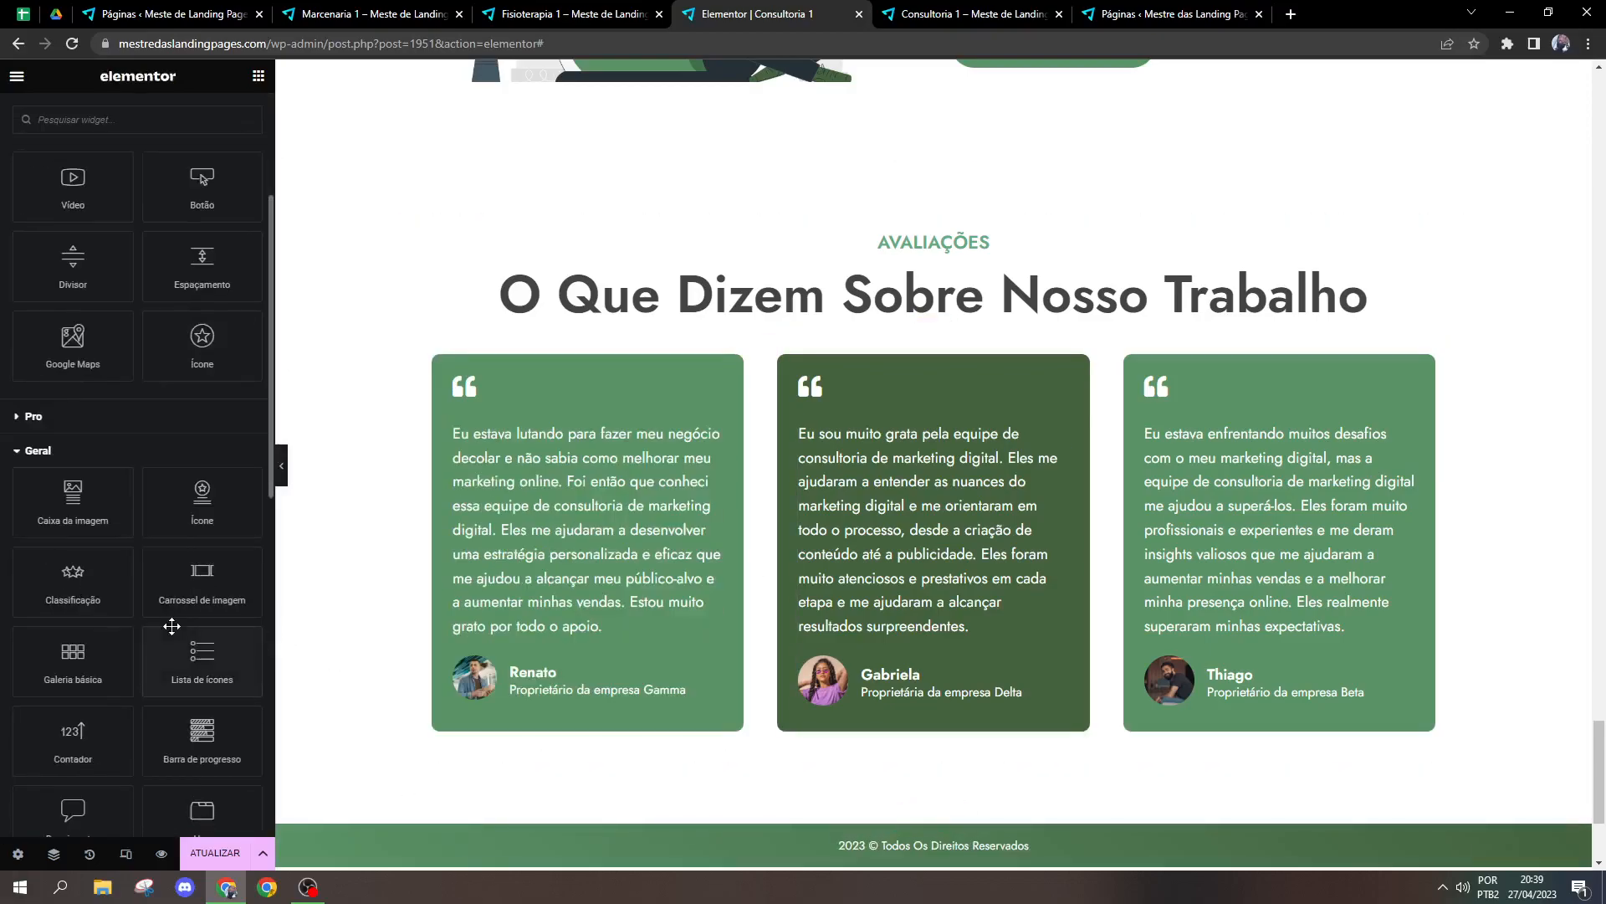
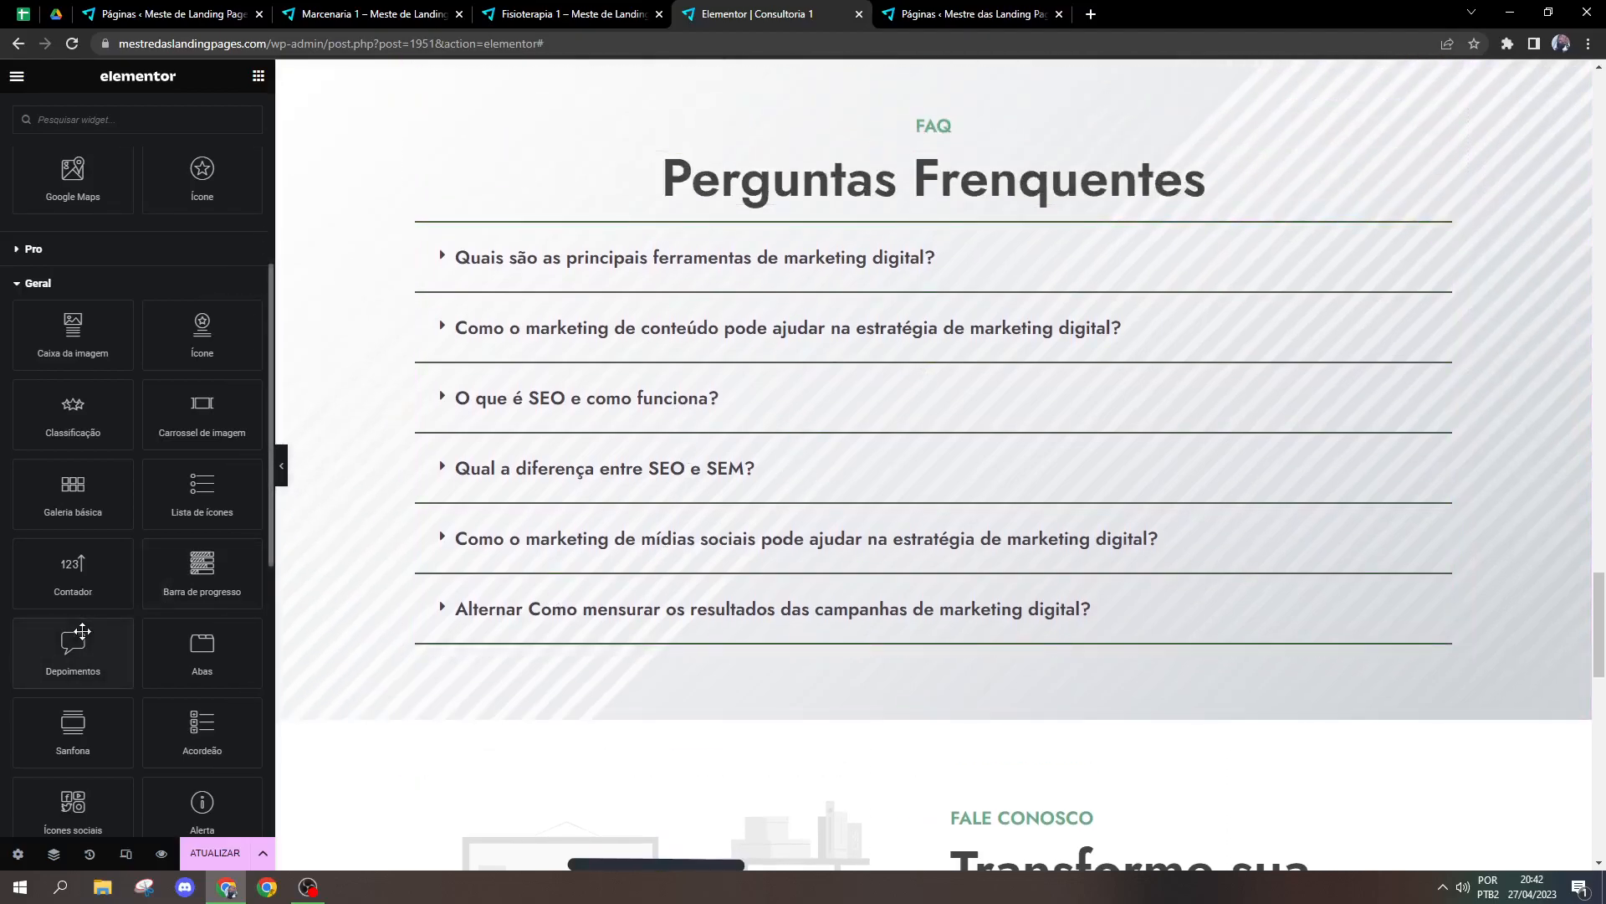
Step: Delete the "Alavanque Seu Marketing!" button from the Sobre Nós section
scroll(91, 665, "down", 2)
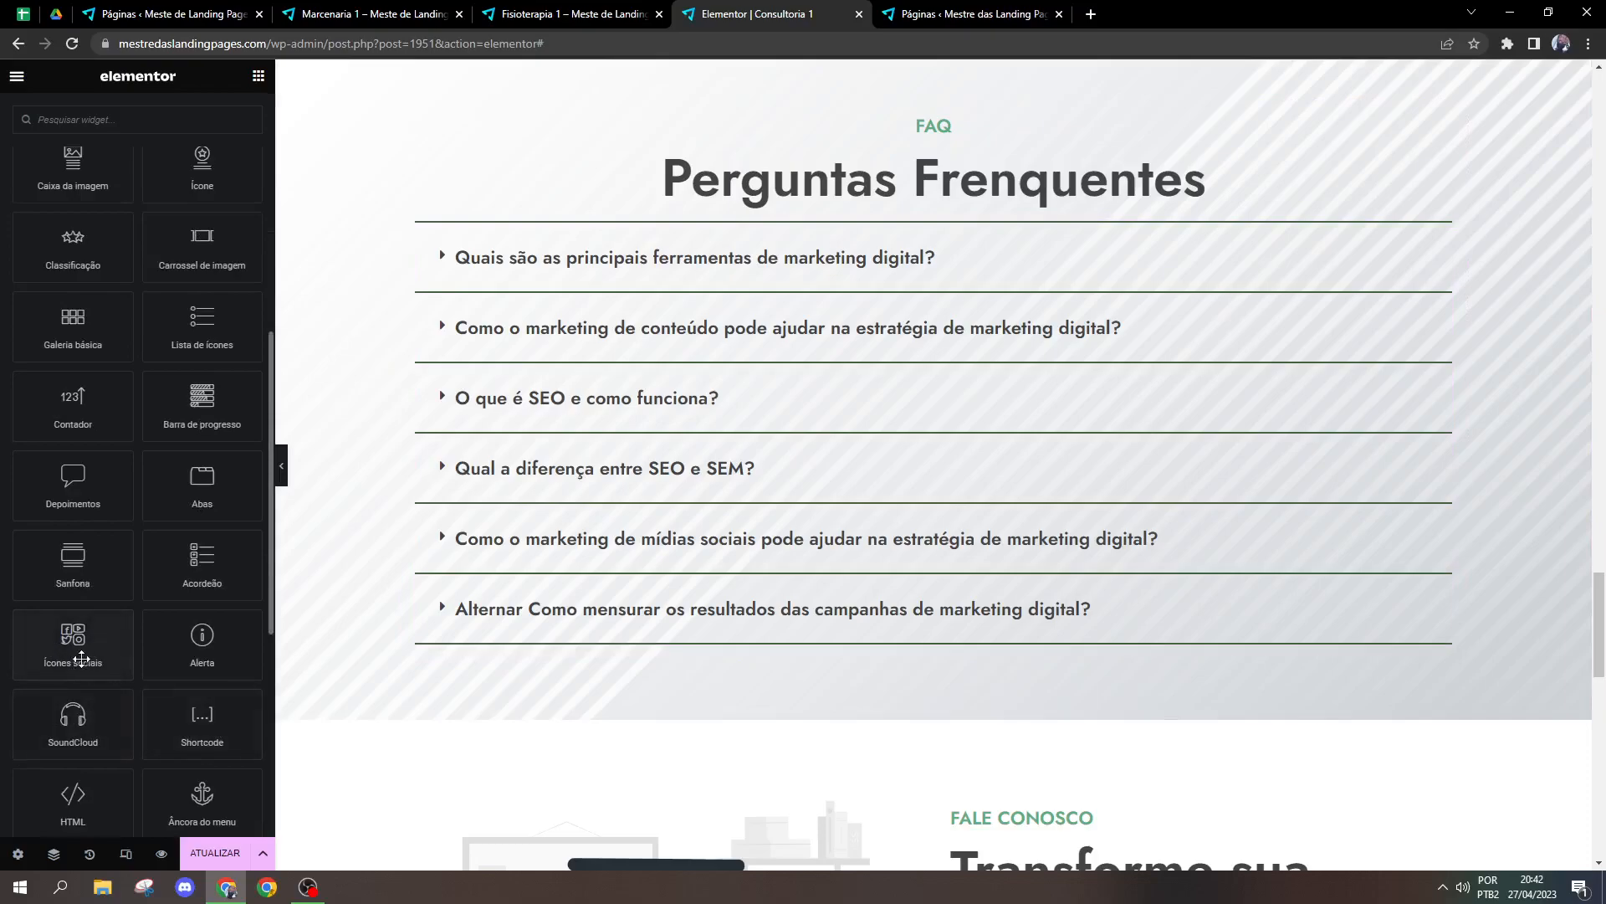
left_click_drag(1598, 584, 1593, 504)
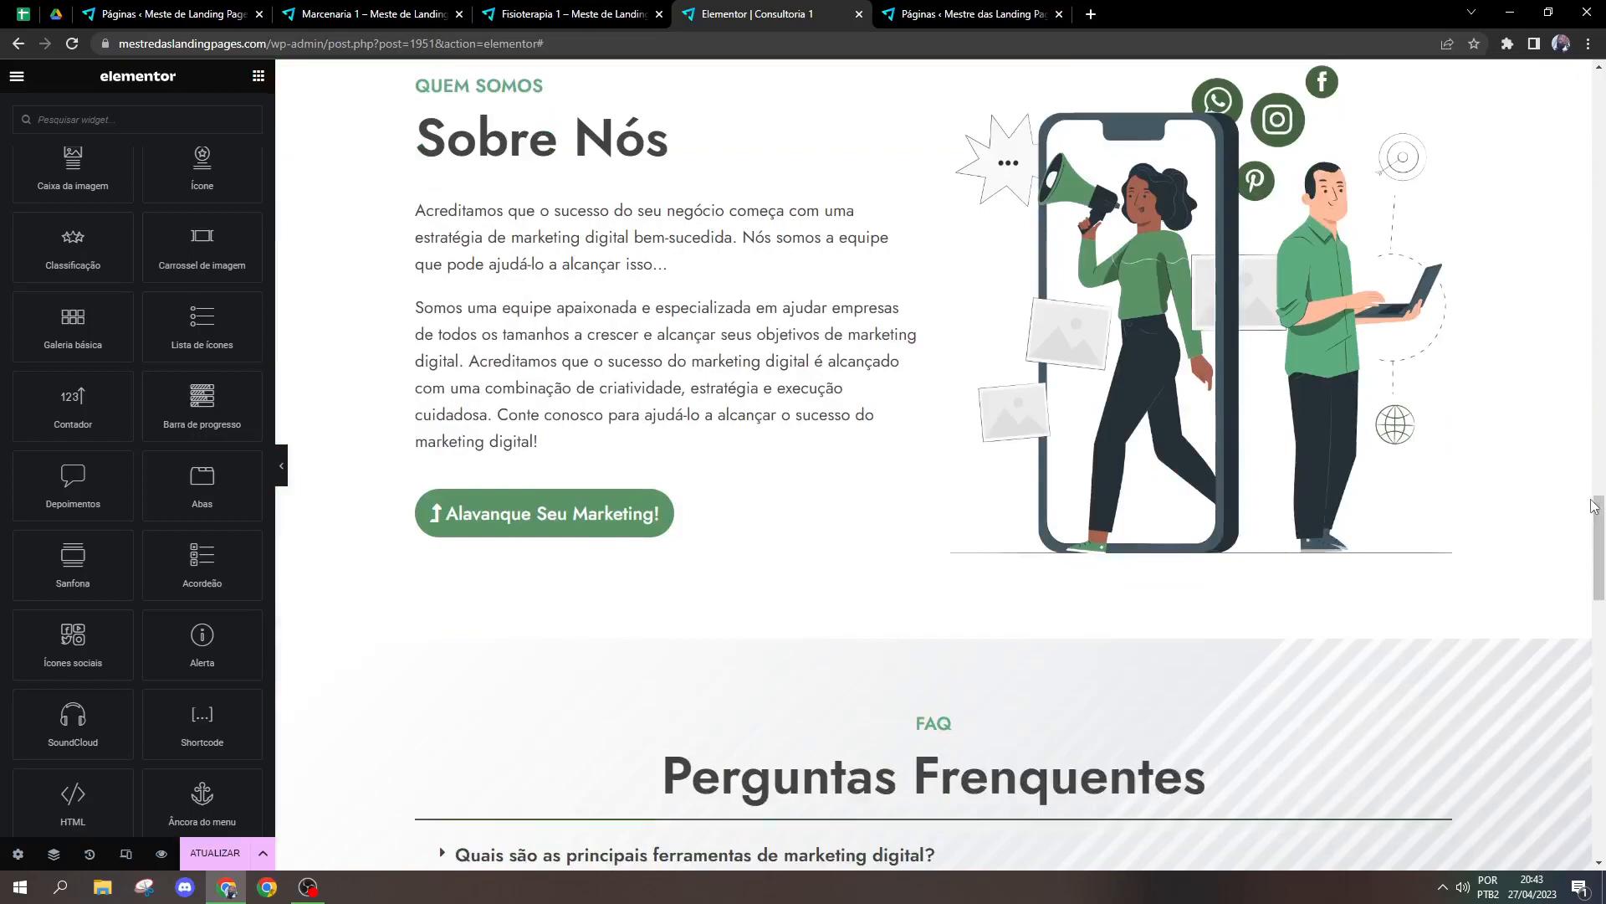
scroll(954, 462, "up", 1)
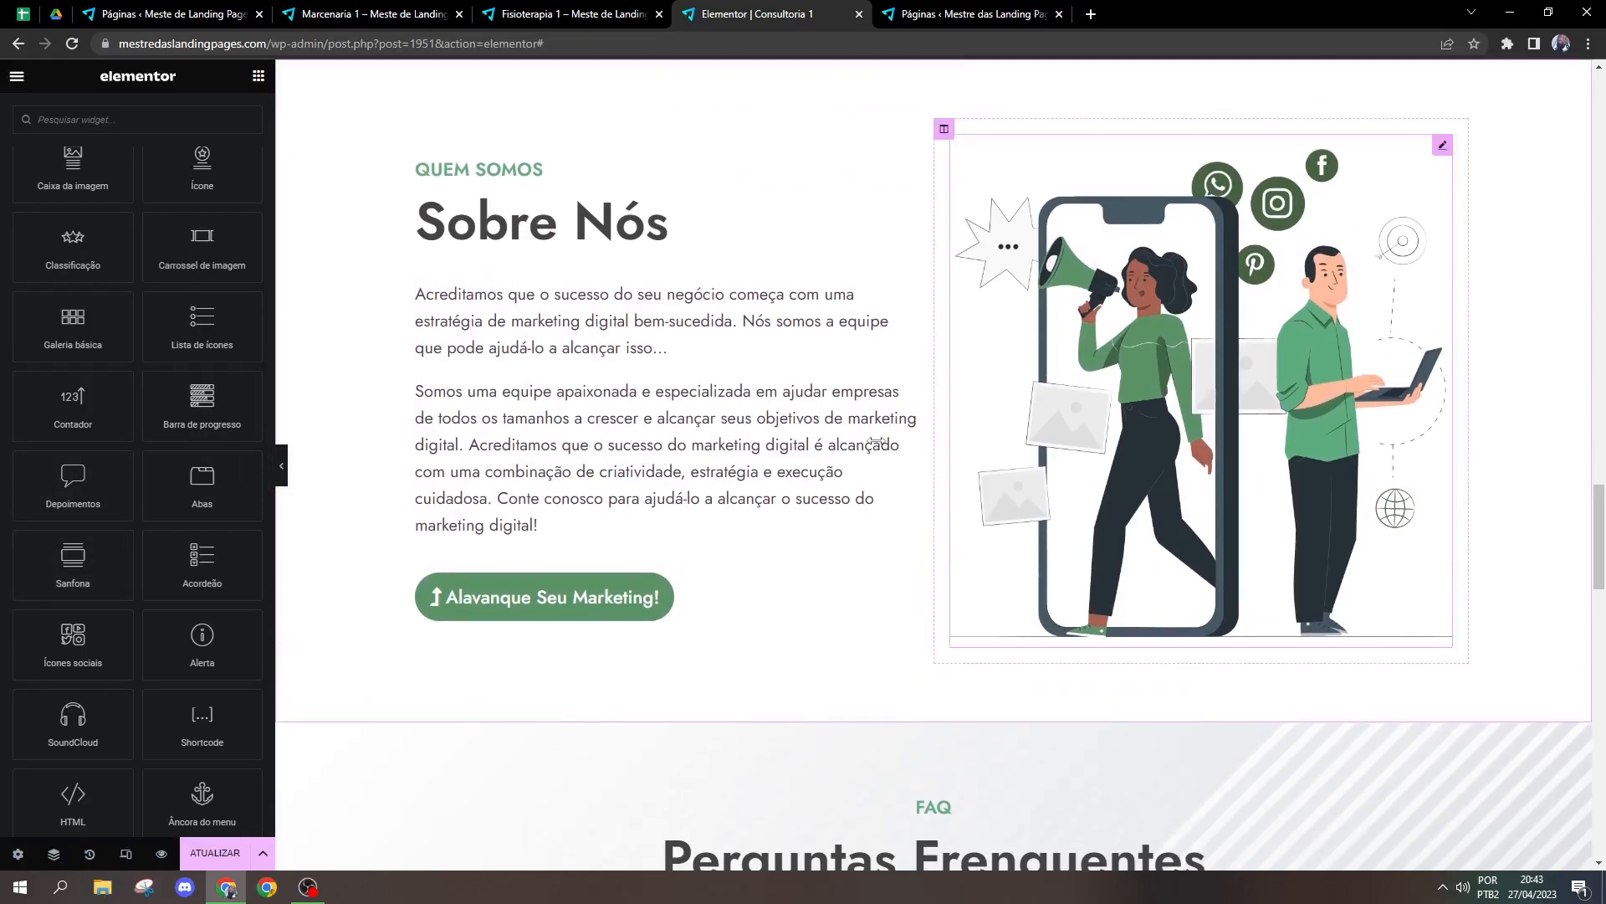
right_click(682, 592)
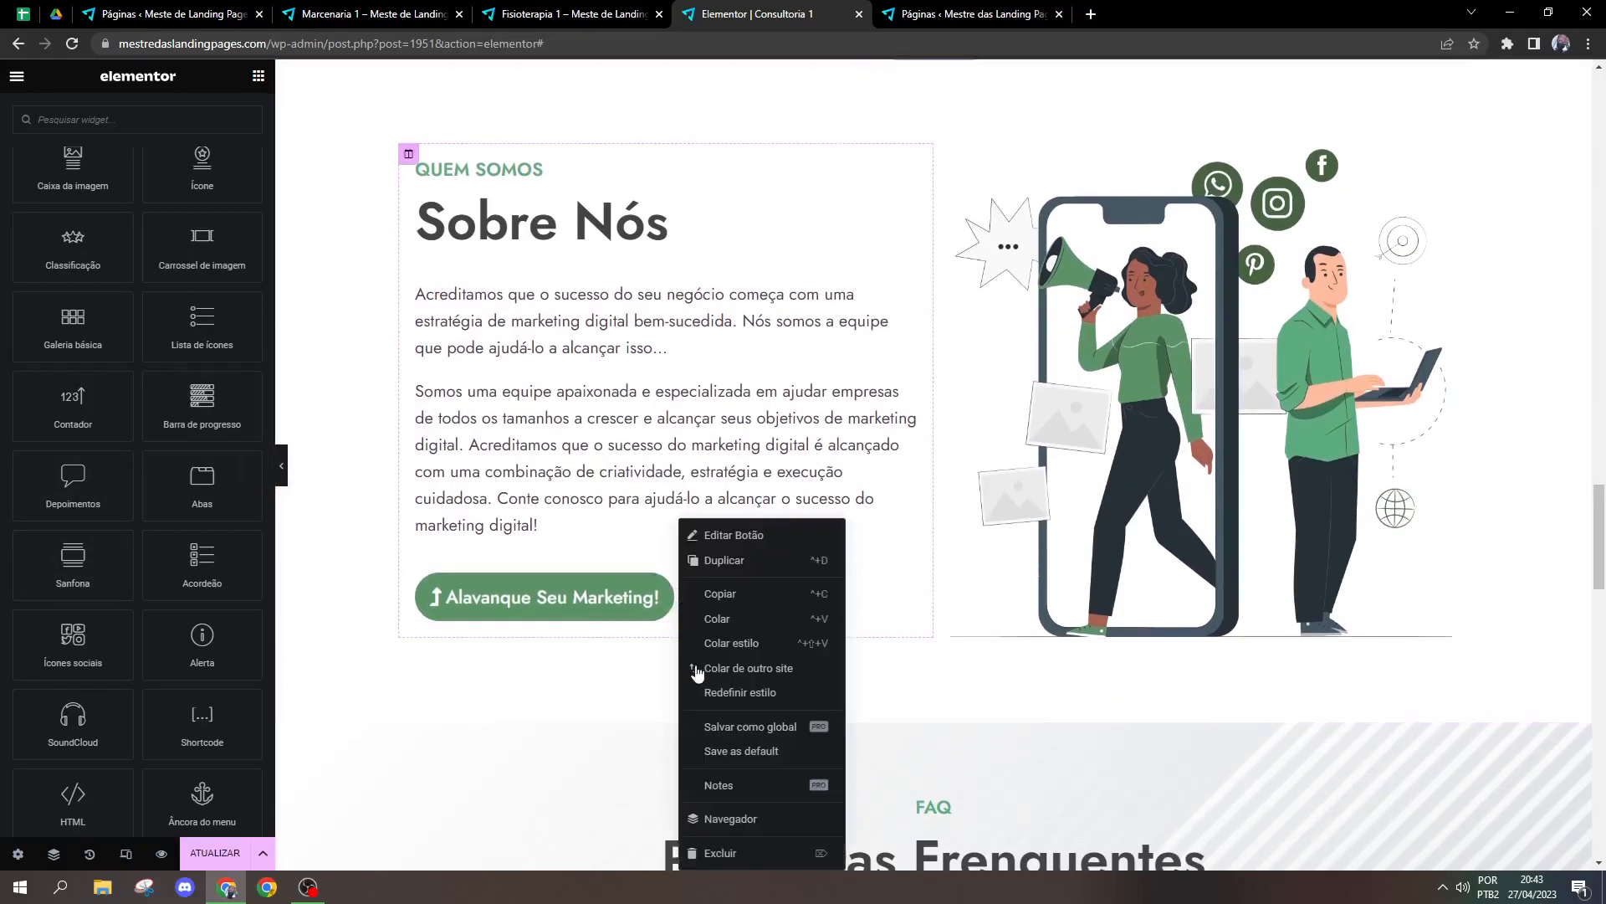
left_click(725, 854)
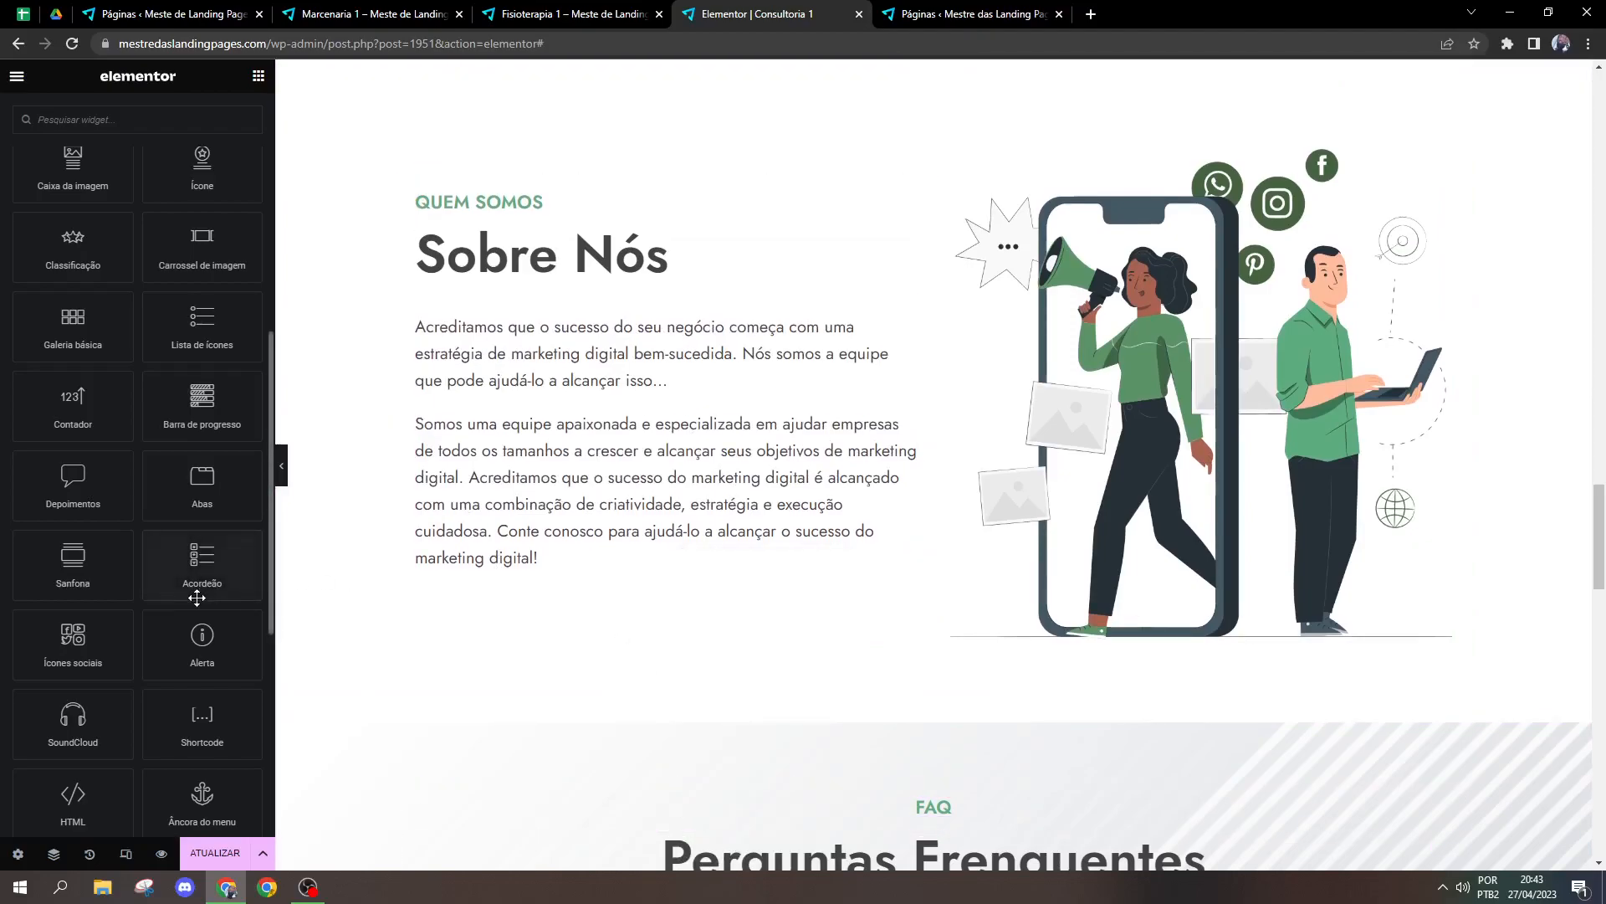
Step: Add an Ícones sociais widget below the Sobre Nós text, align it left, and open its Facebook item
left_click_drag(73, 640, 494, 586)
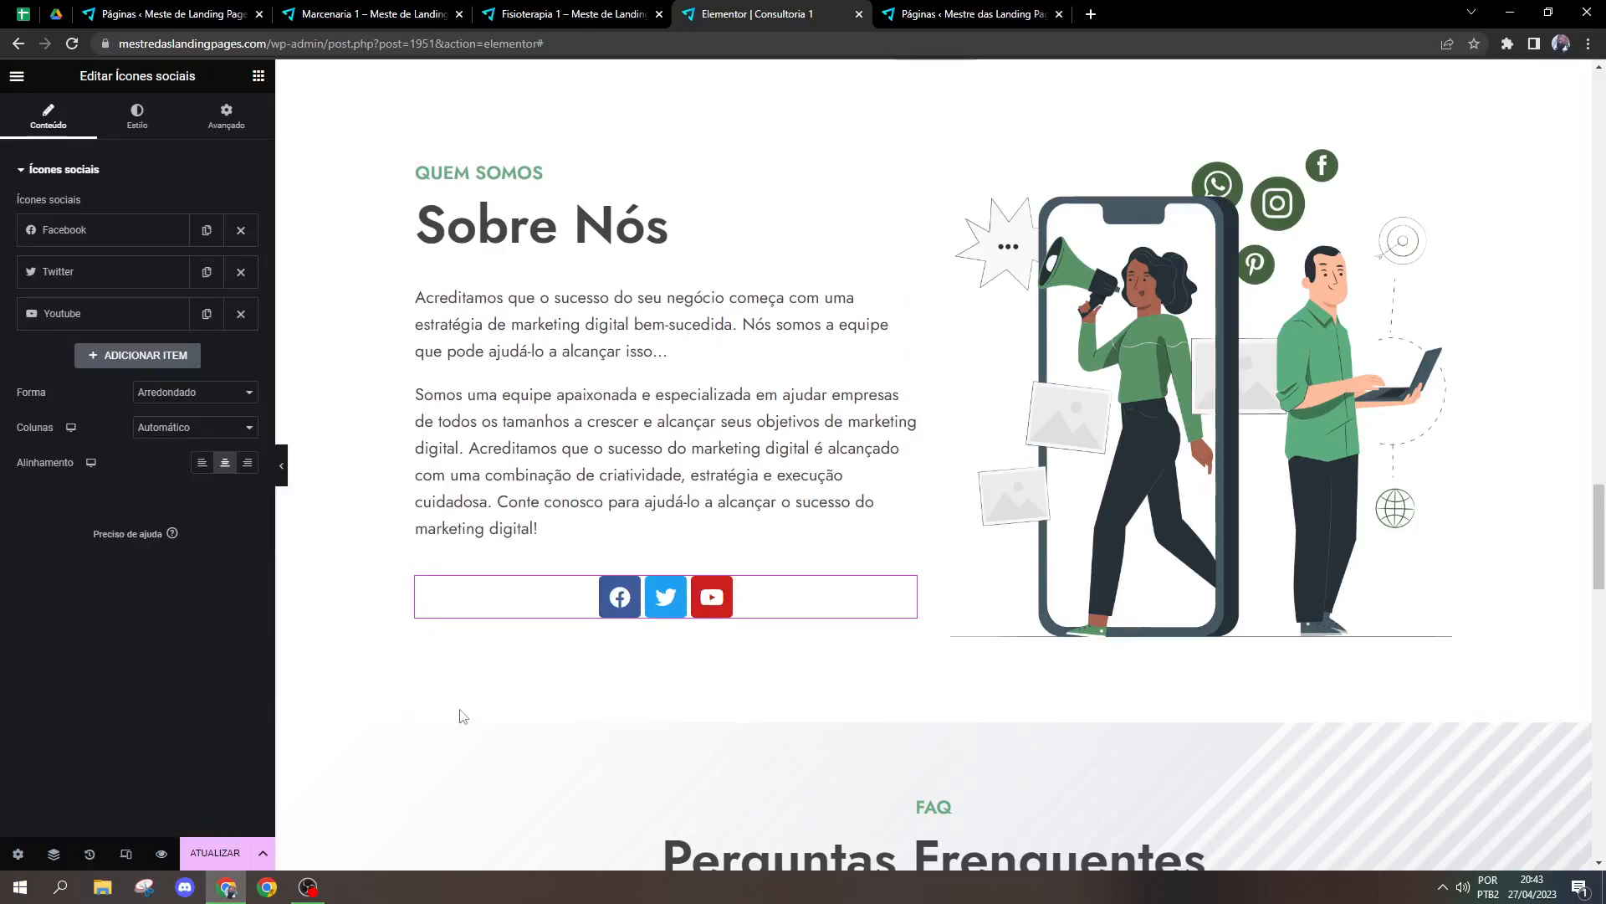
left_click(201, 462)
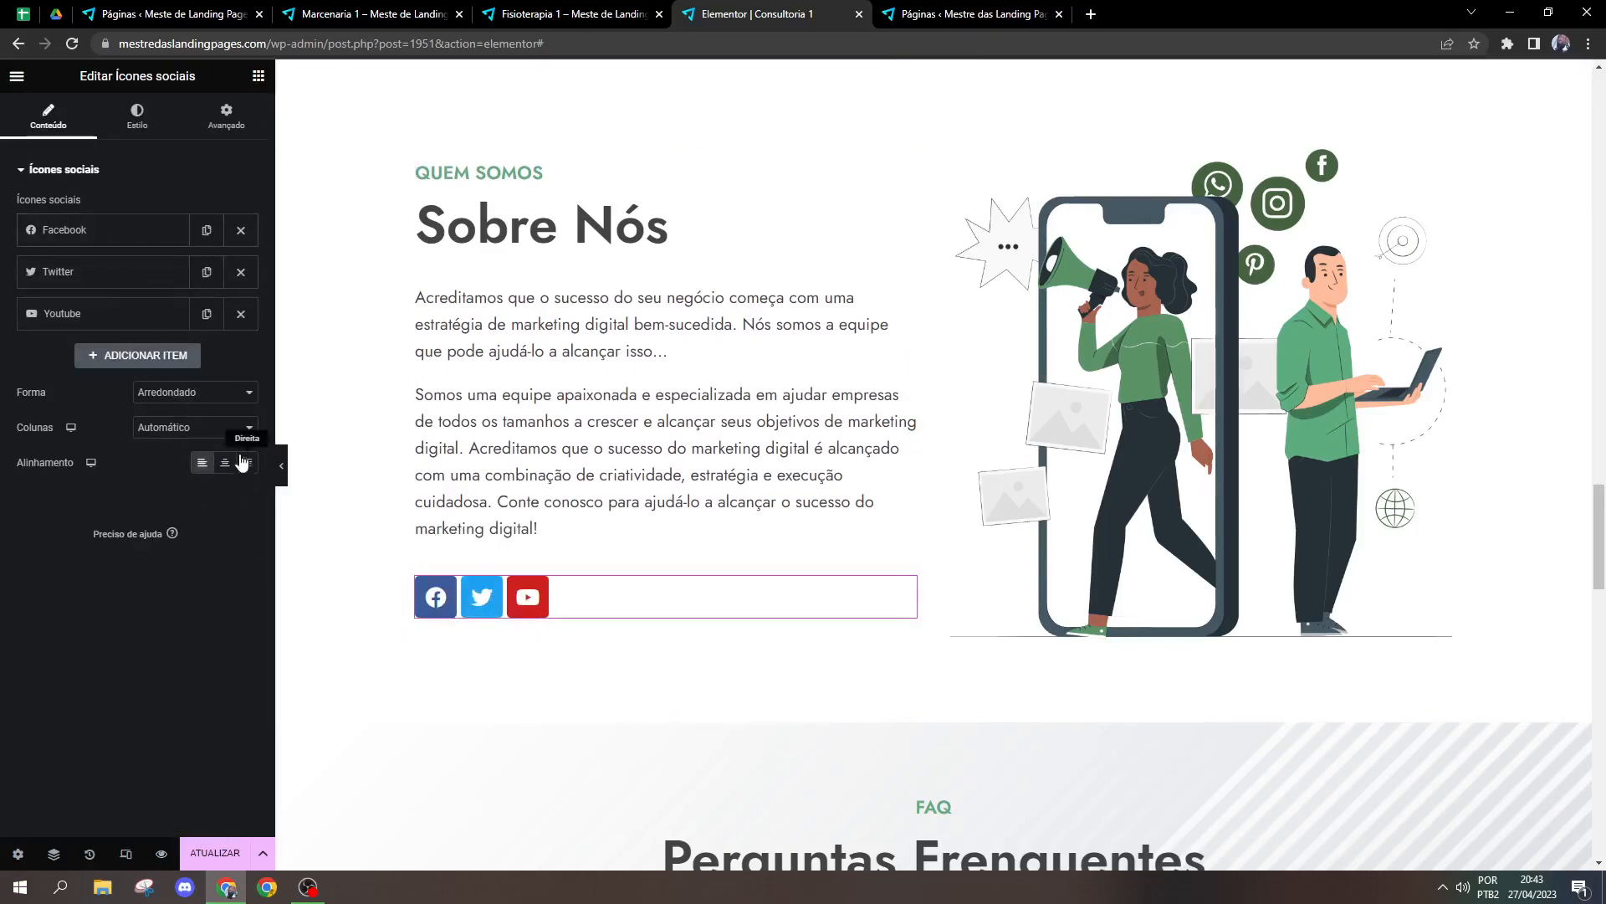
left_click(122, 231)
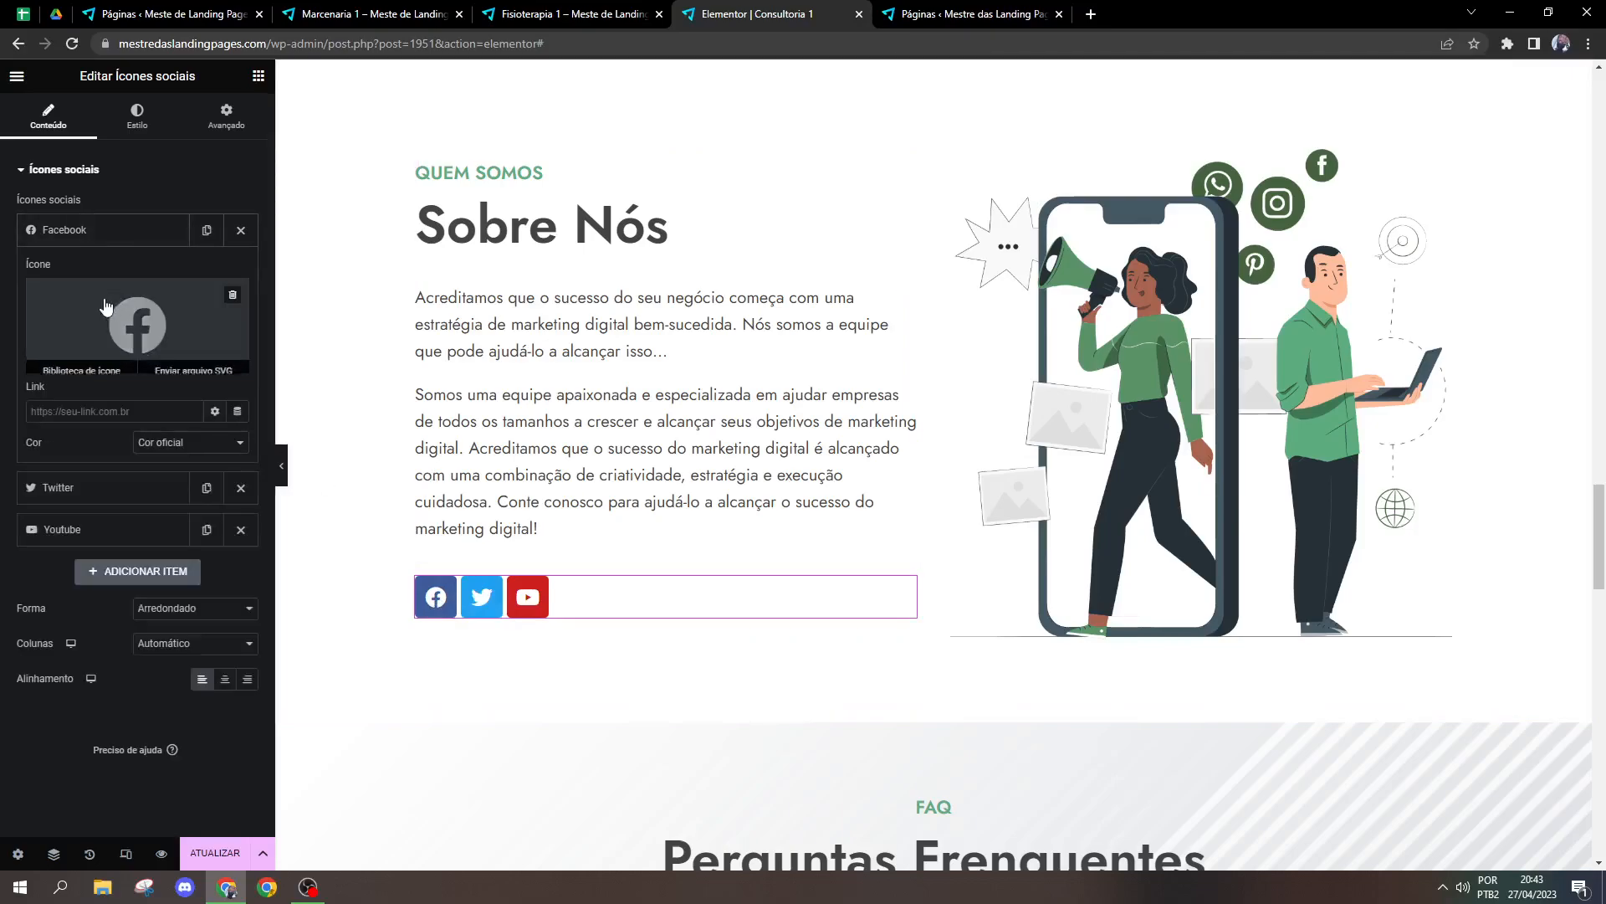
Step: Replace the Twitter icon with the Whatsapp icon from the icon library in the social icons widget
left_click(96, 494)
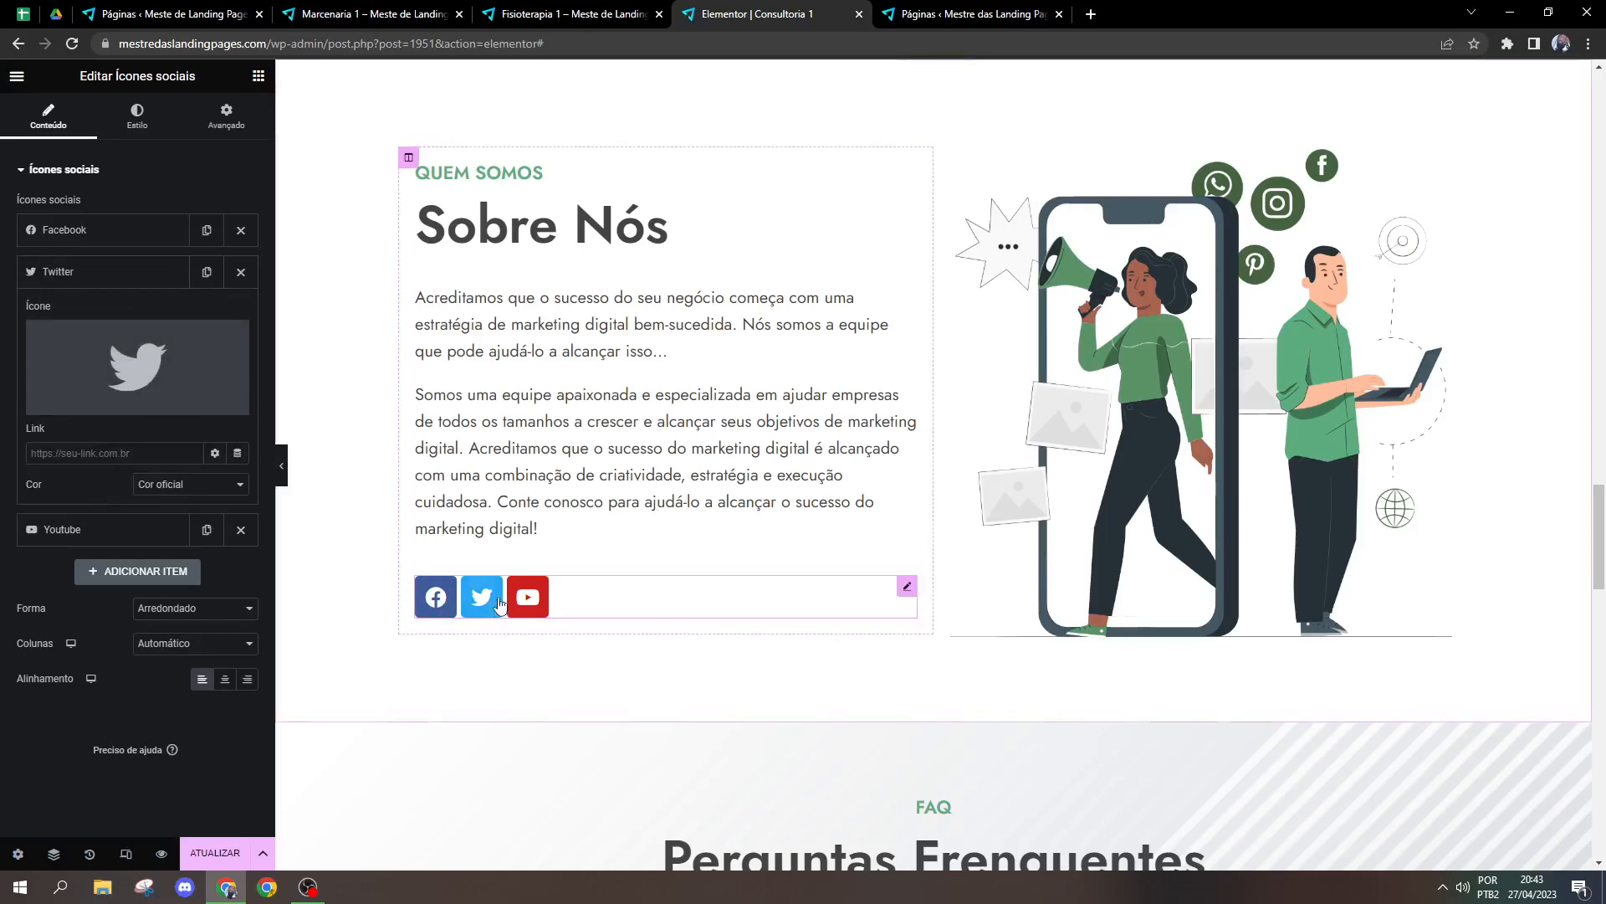
left_click(139, 363)
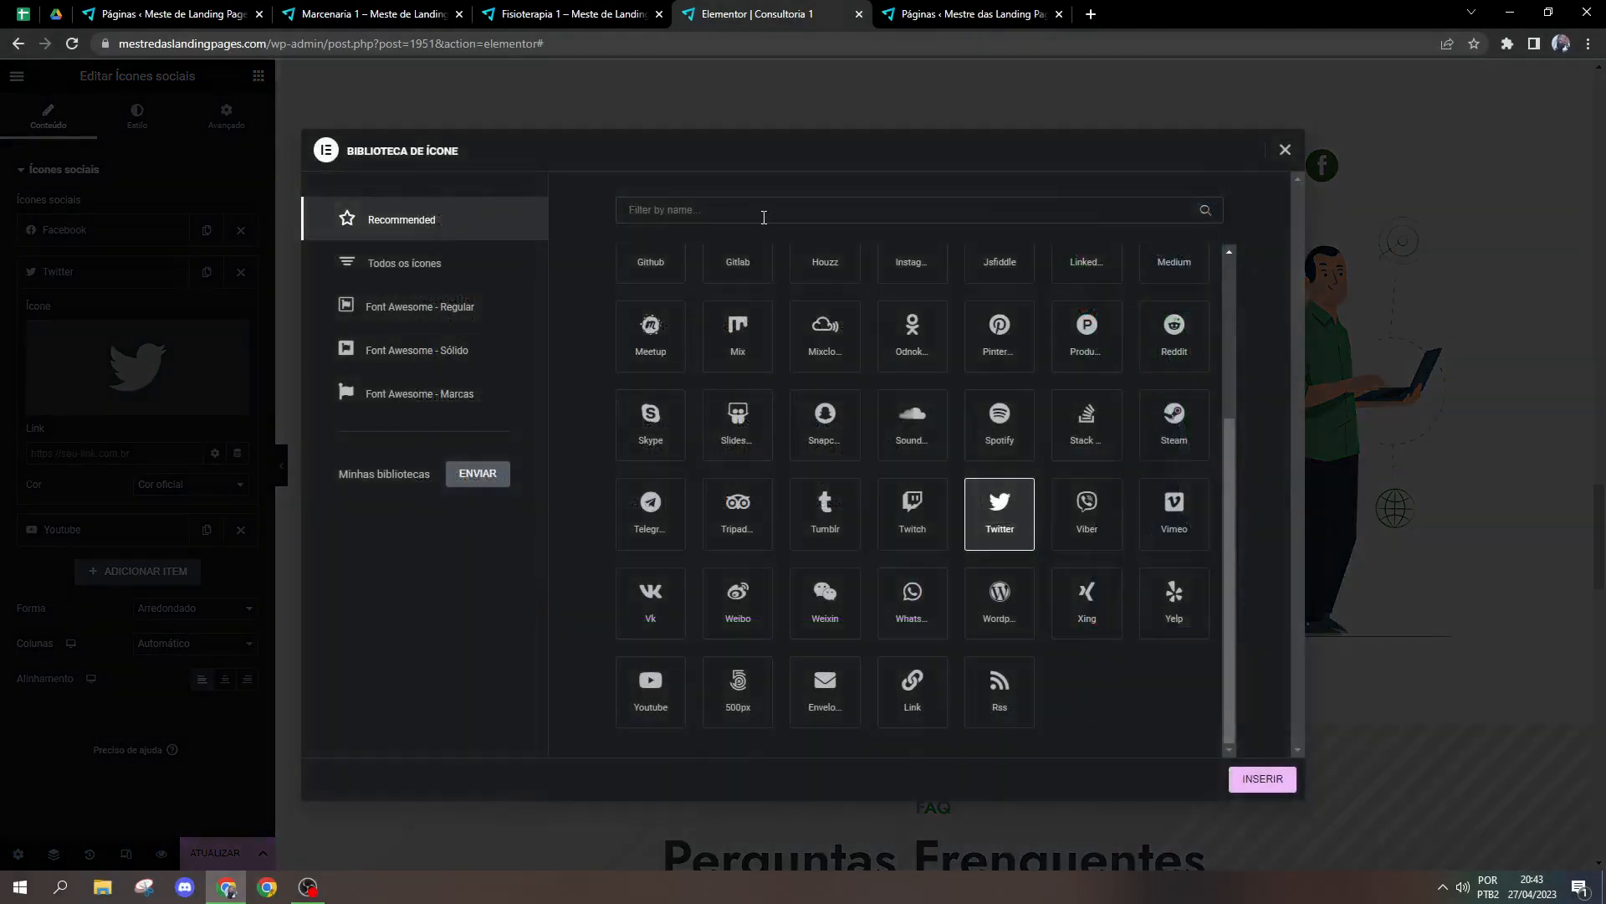
left_click(89, 335)
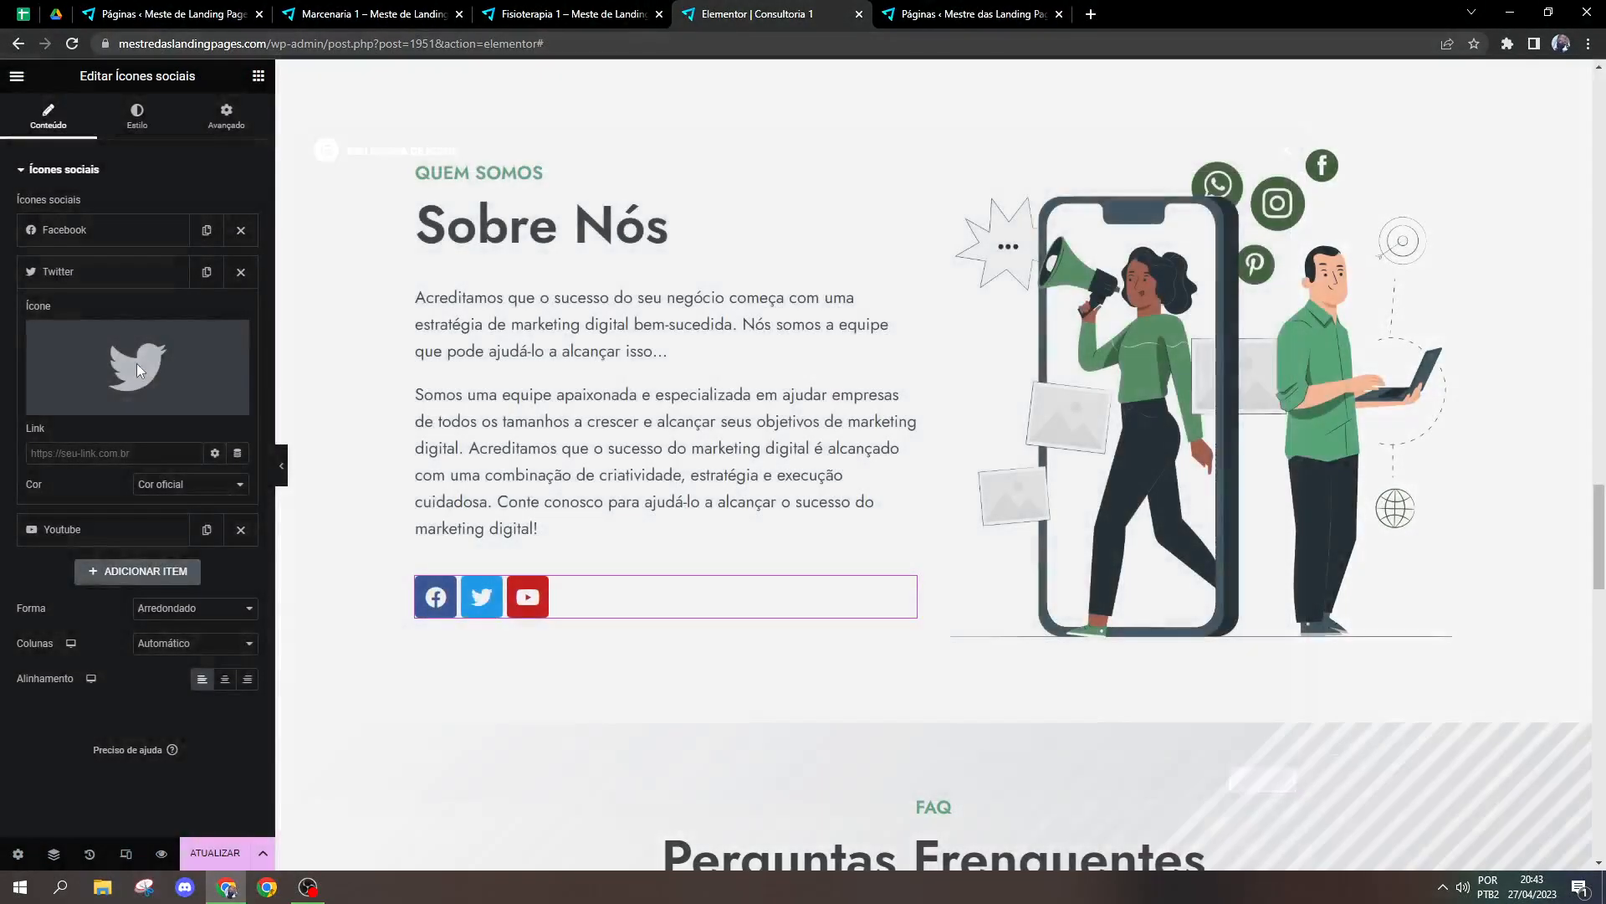
mouse_move(106, 359)
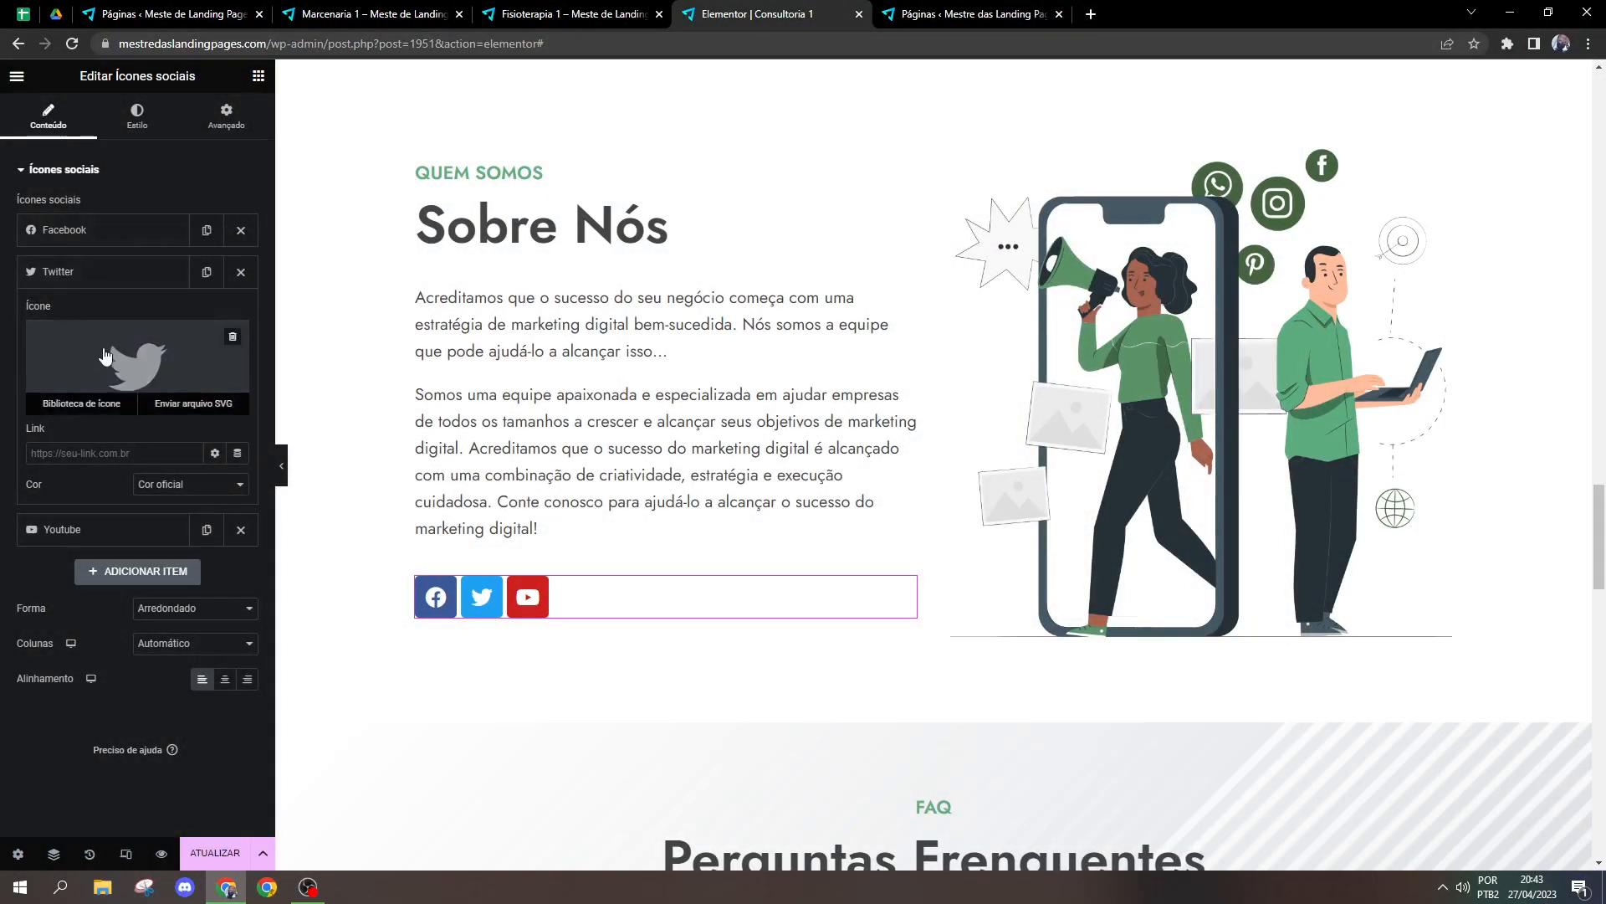
left_click(111, 360)
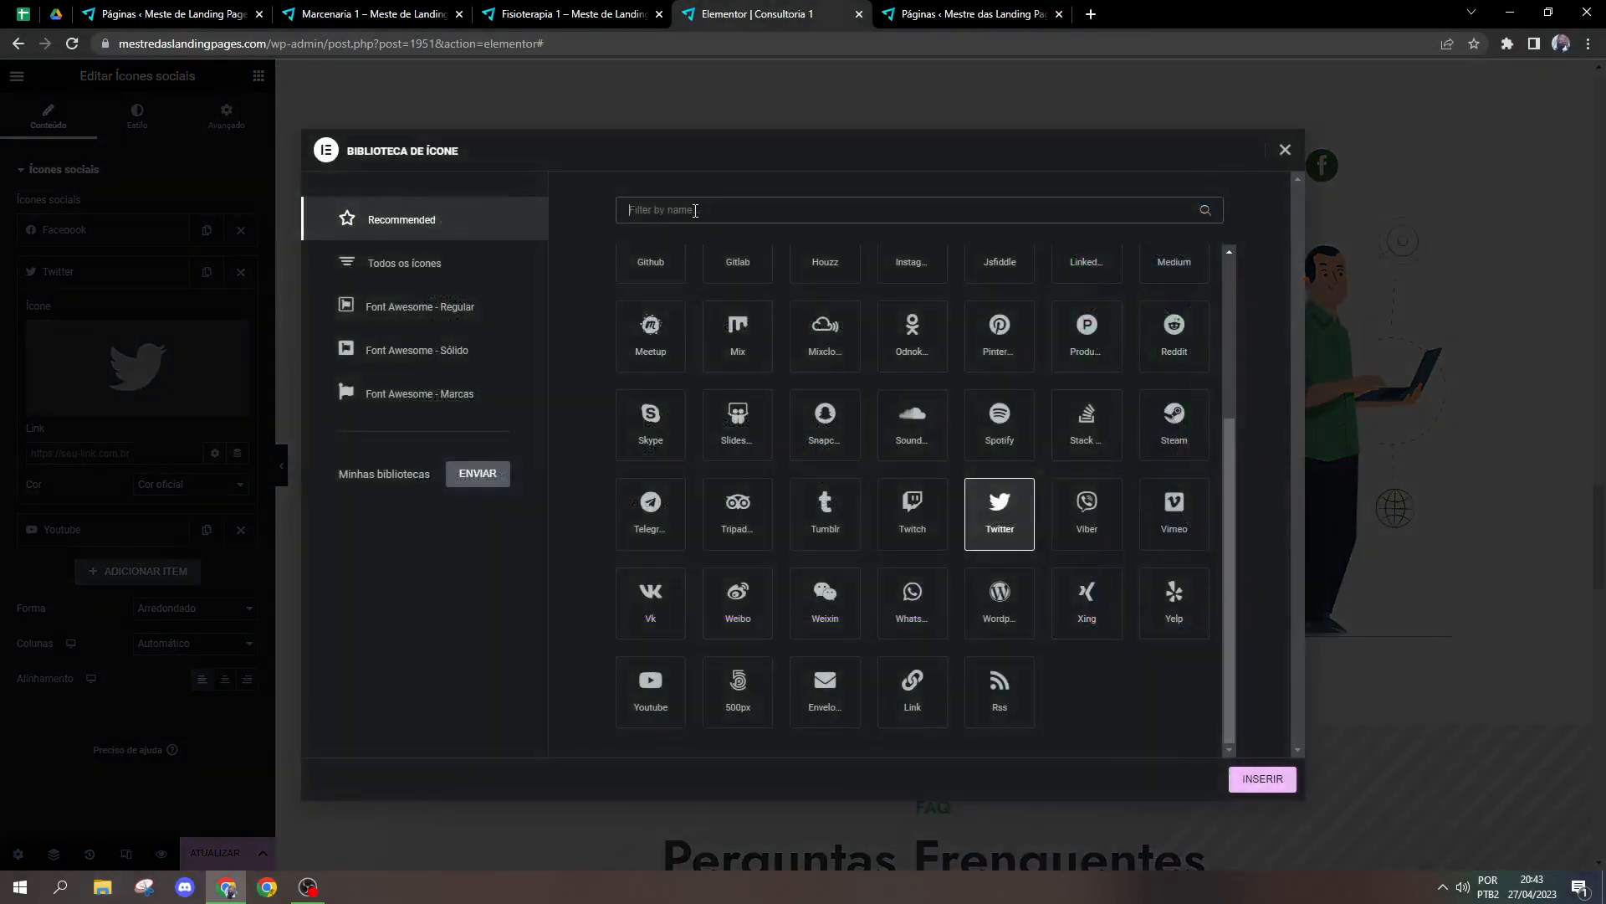
left_click(694, 211)
type("whats")
left_click(652, 318)
left_click(1261, 778)
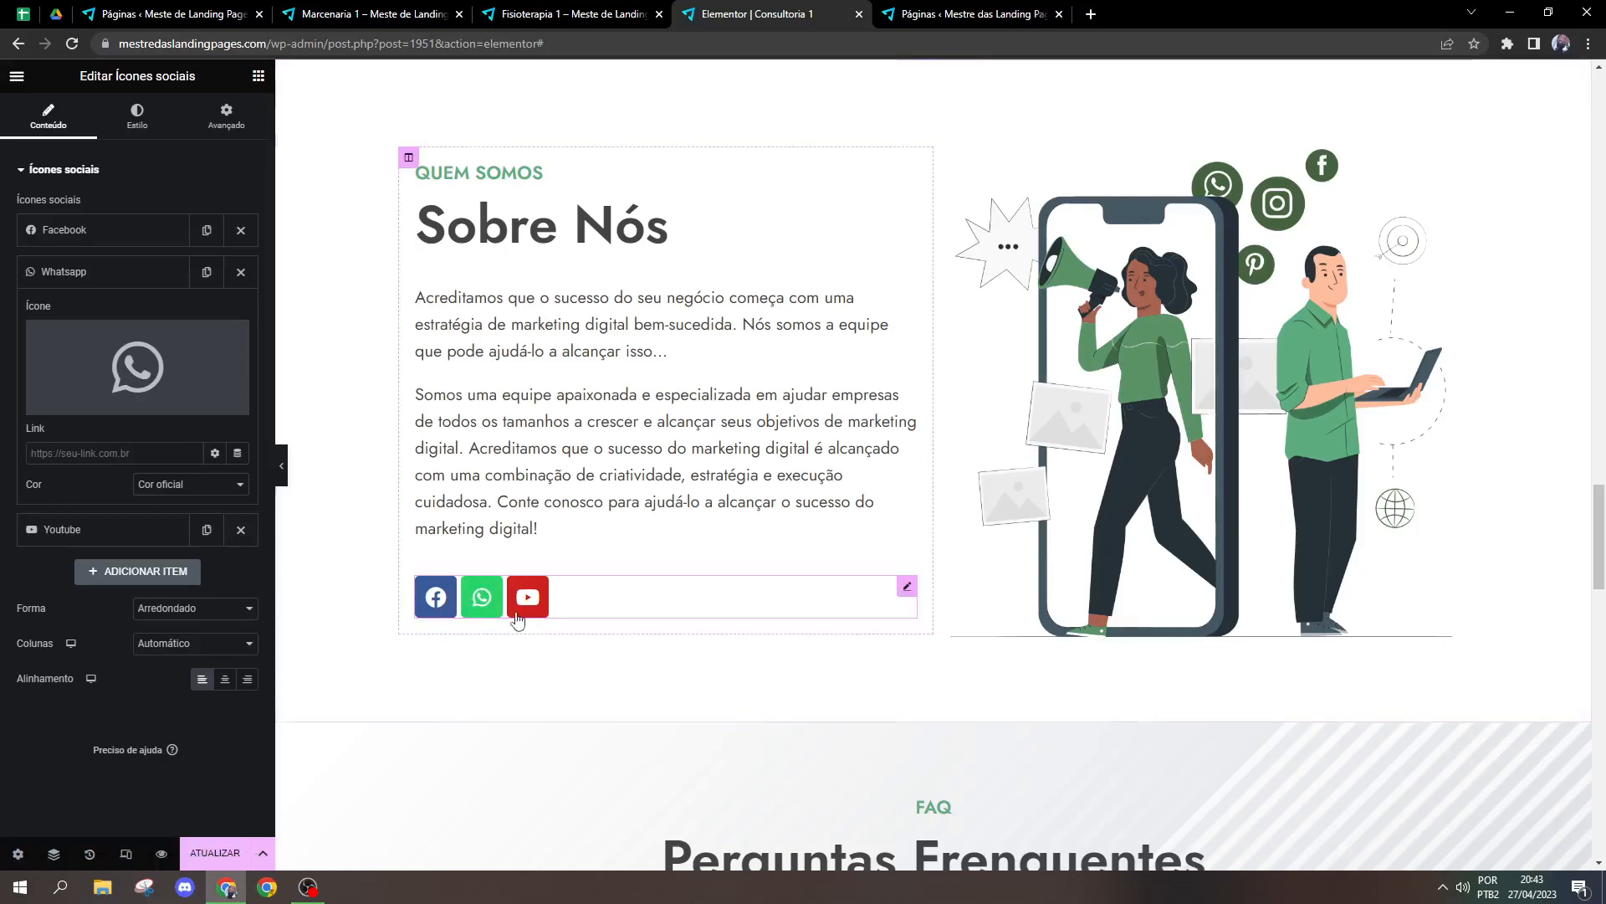
Step: Give the social icons a custom primary colour of green #23691E and set their corner rounding to 0
left_click(137, 115)
left_click(170, 209)
left_click(168, 235)
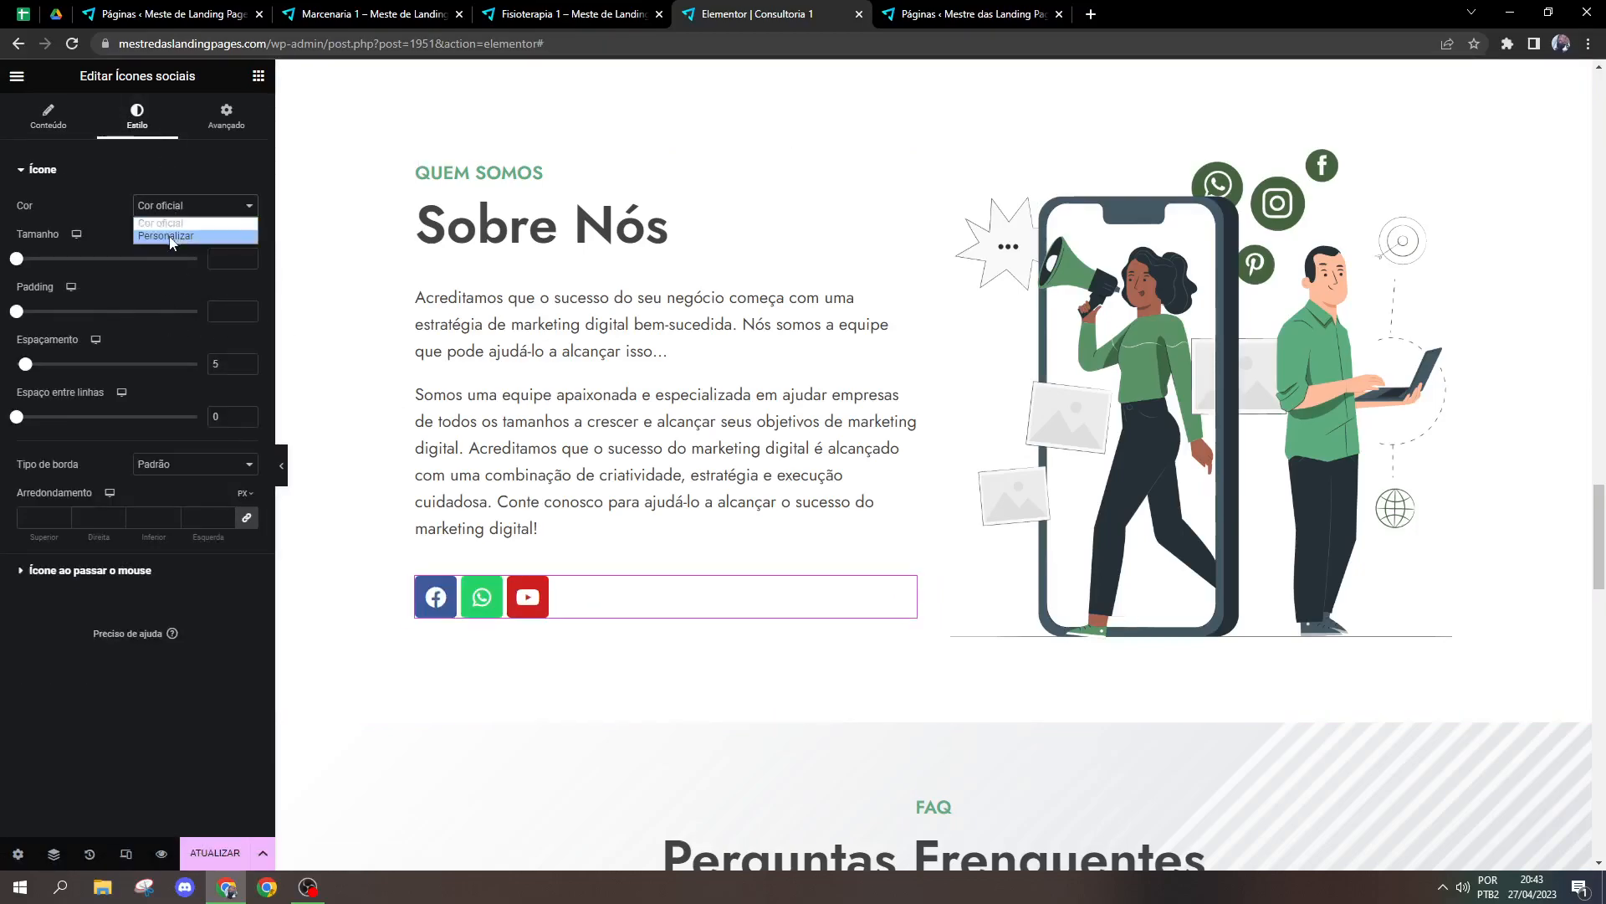
left_click(248, 242)
mouse_move(121, 329)
left_mouse_down()
mouse_move(15, 323)
mouse_move(0, 404)
mouse_move(1, 423)
mouse_move(124, 454)
left_mouse_up()
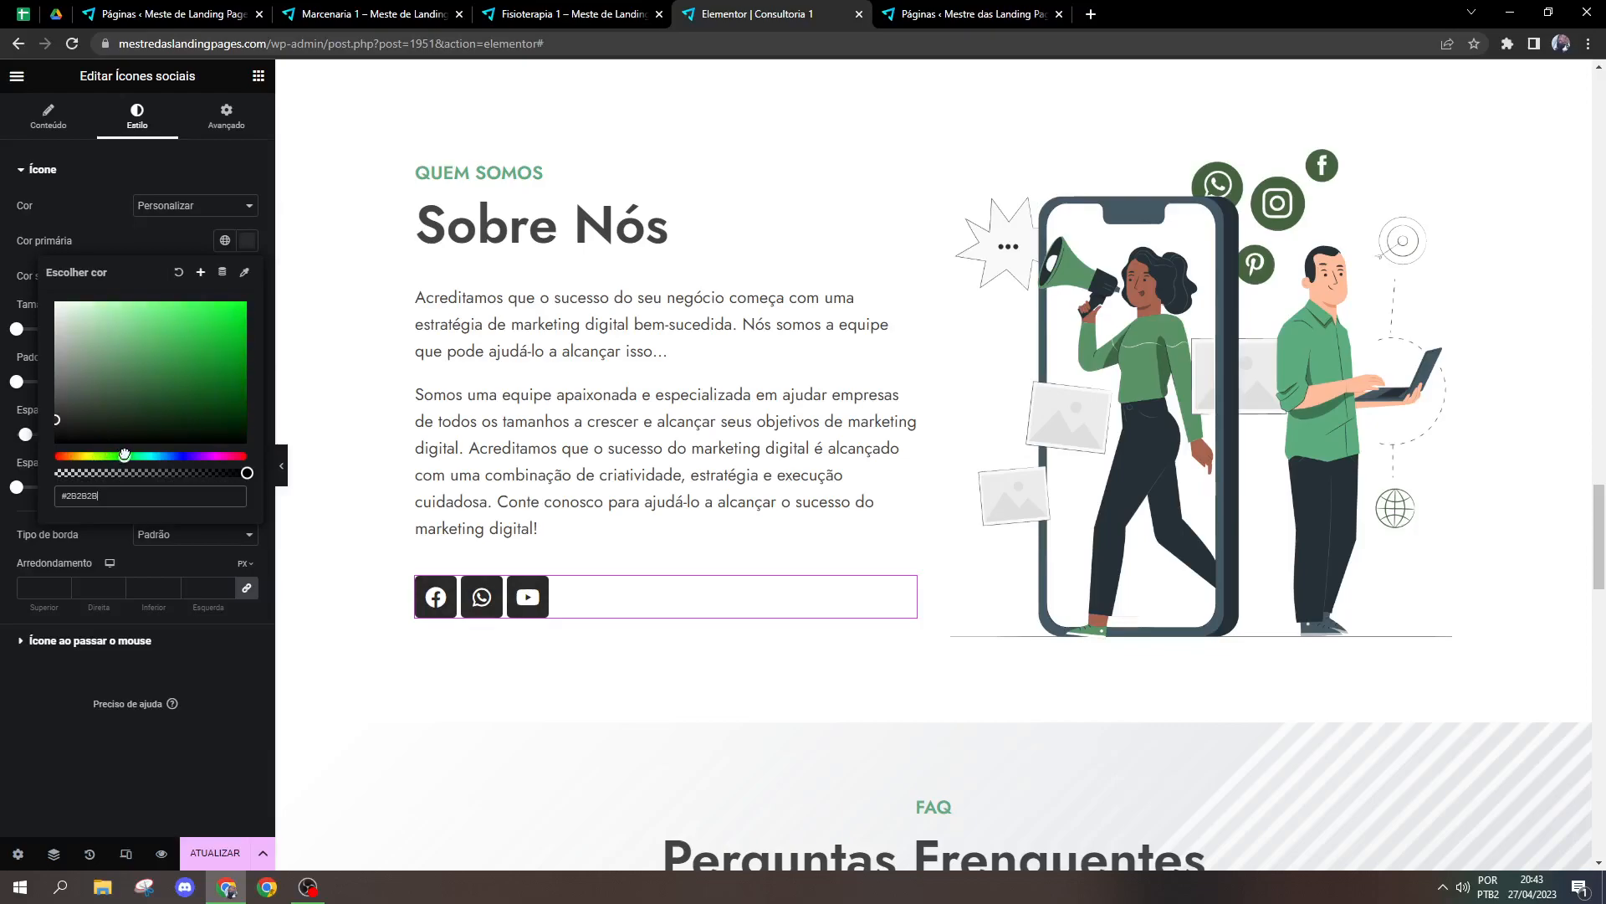
mouse_move(216, 401)
left_mouse_down()
mouse_move(192, 401)
mouse_move(192, 385)
left_mouse_up()
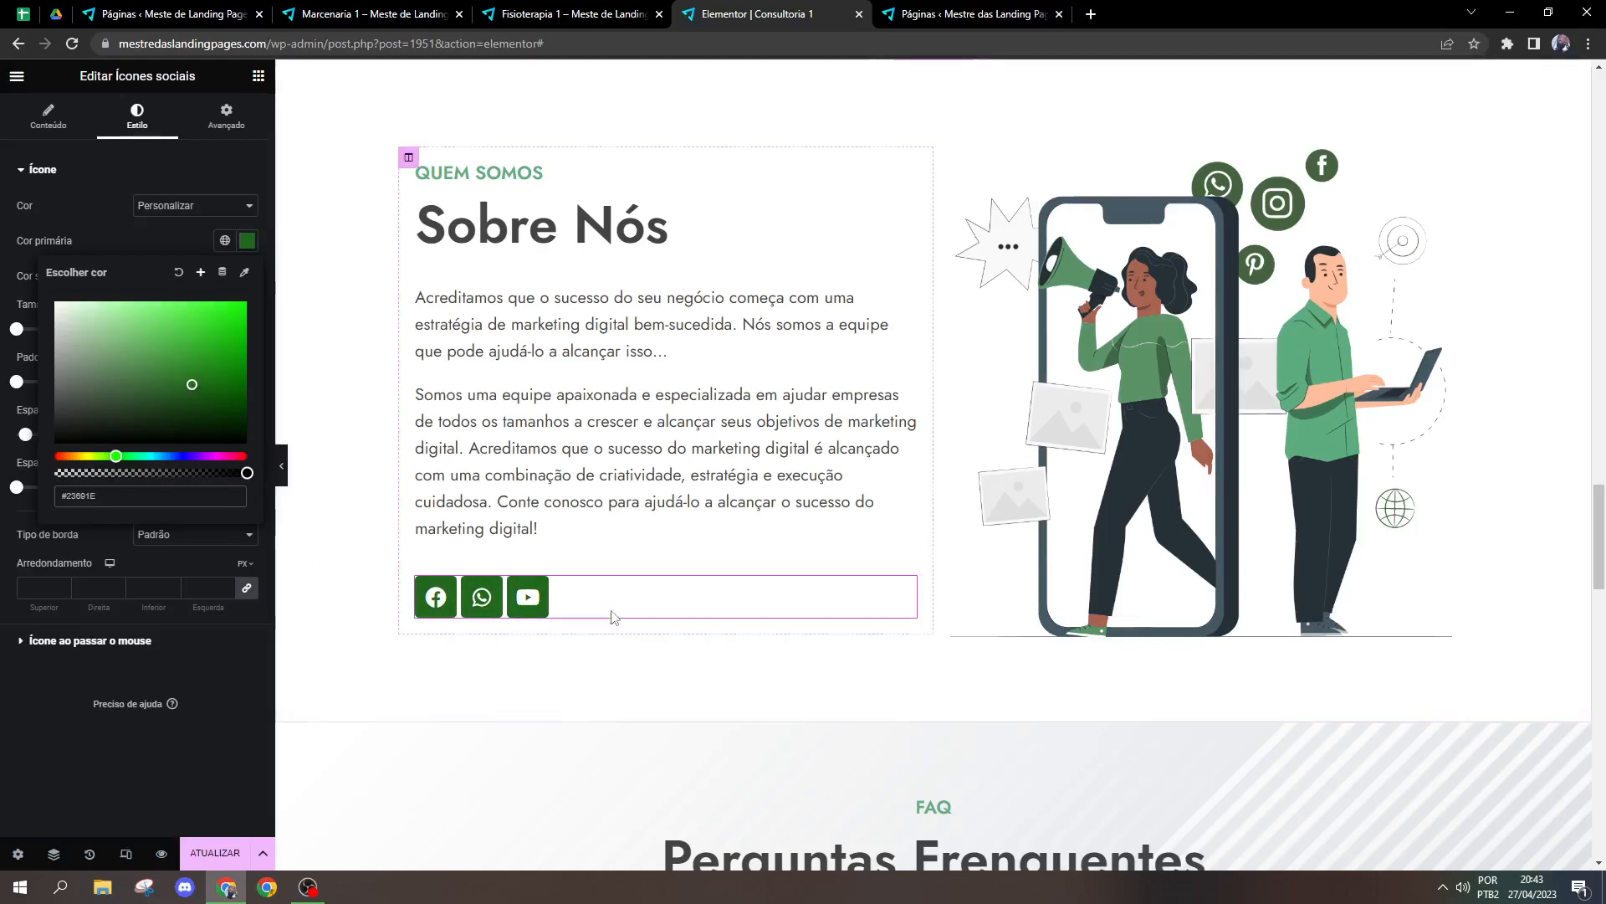
left_click(92, 228)
left_click(199, 585)
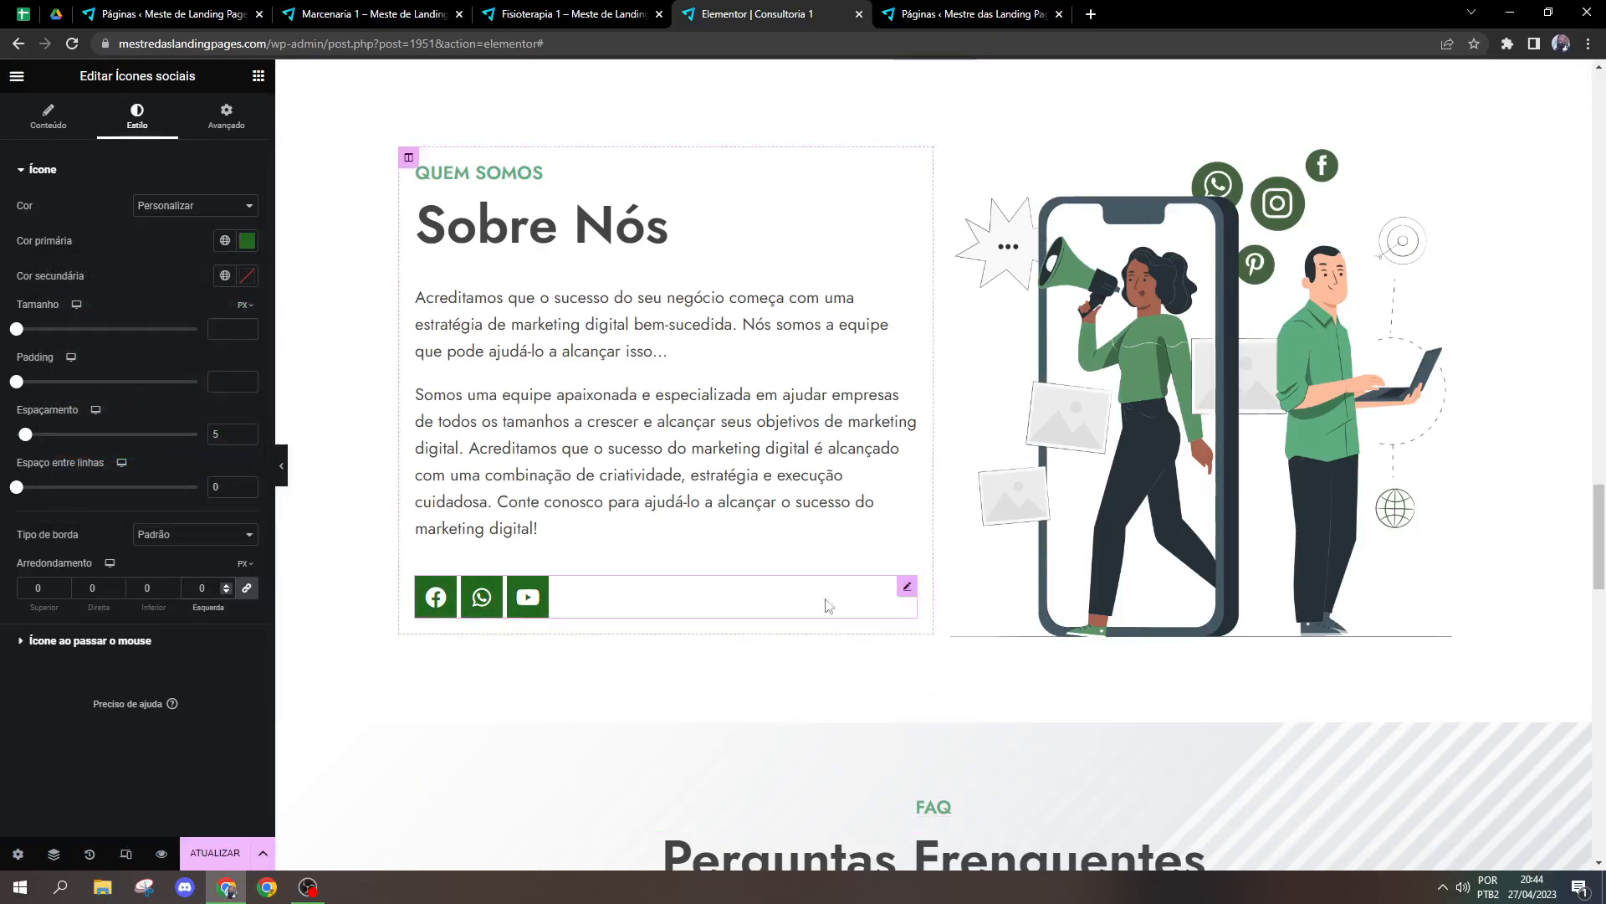
Step: Examine the Facebook item's link options, including opening in a new window, nofollow and custom attributes
left_click(70, 128)
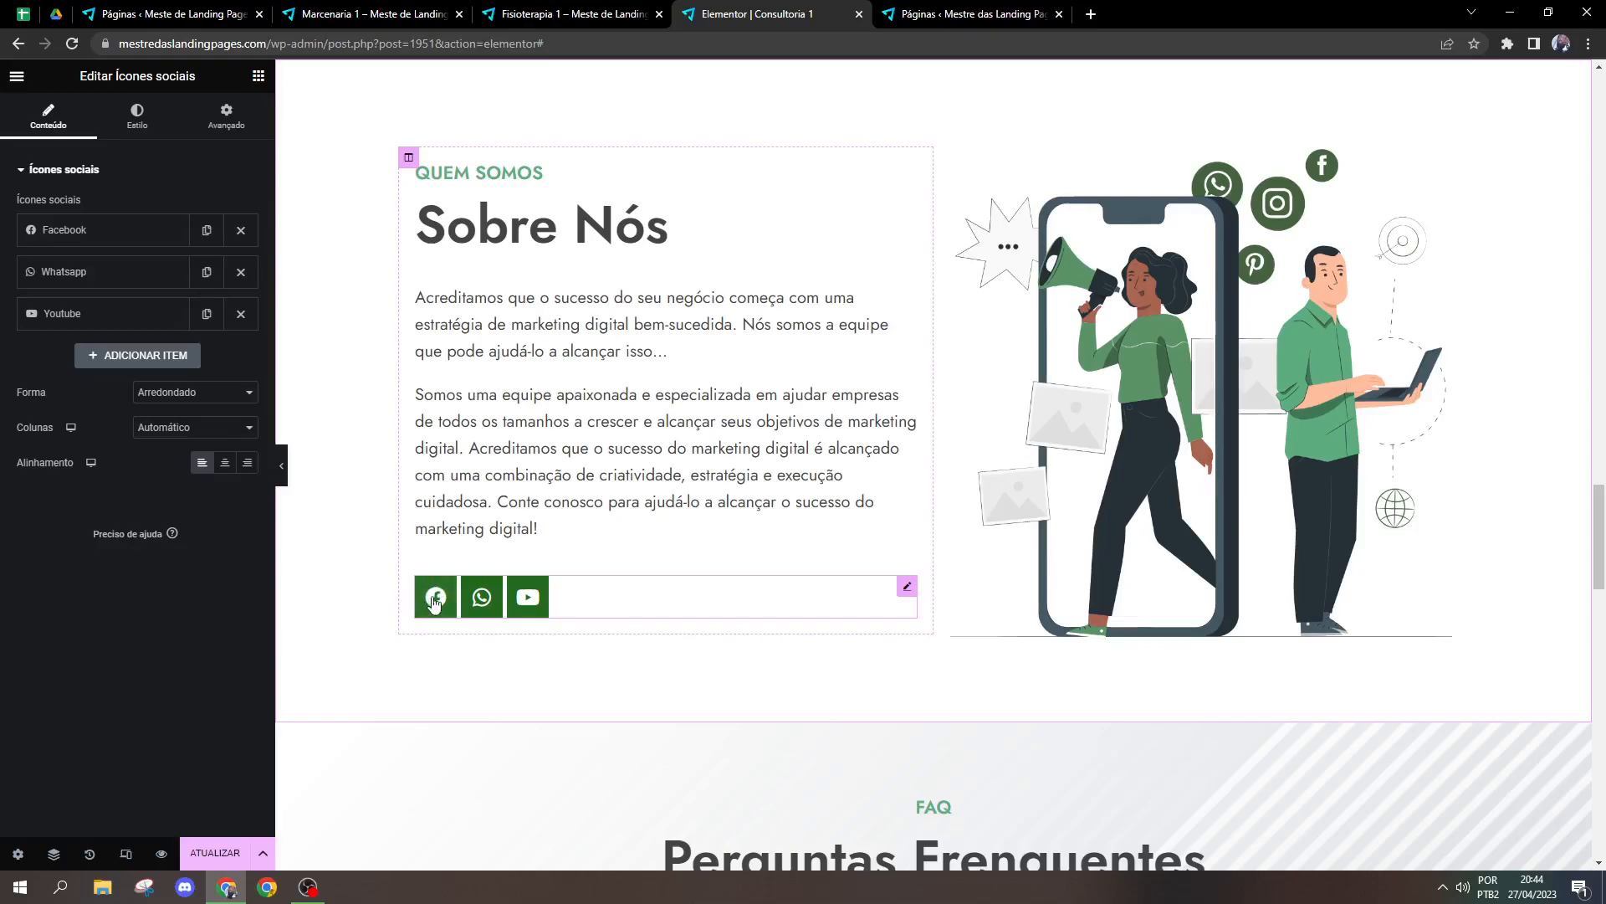
left_click(124, 236)
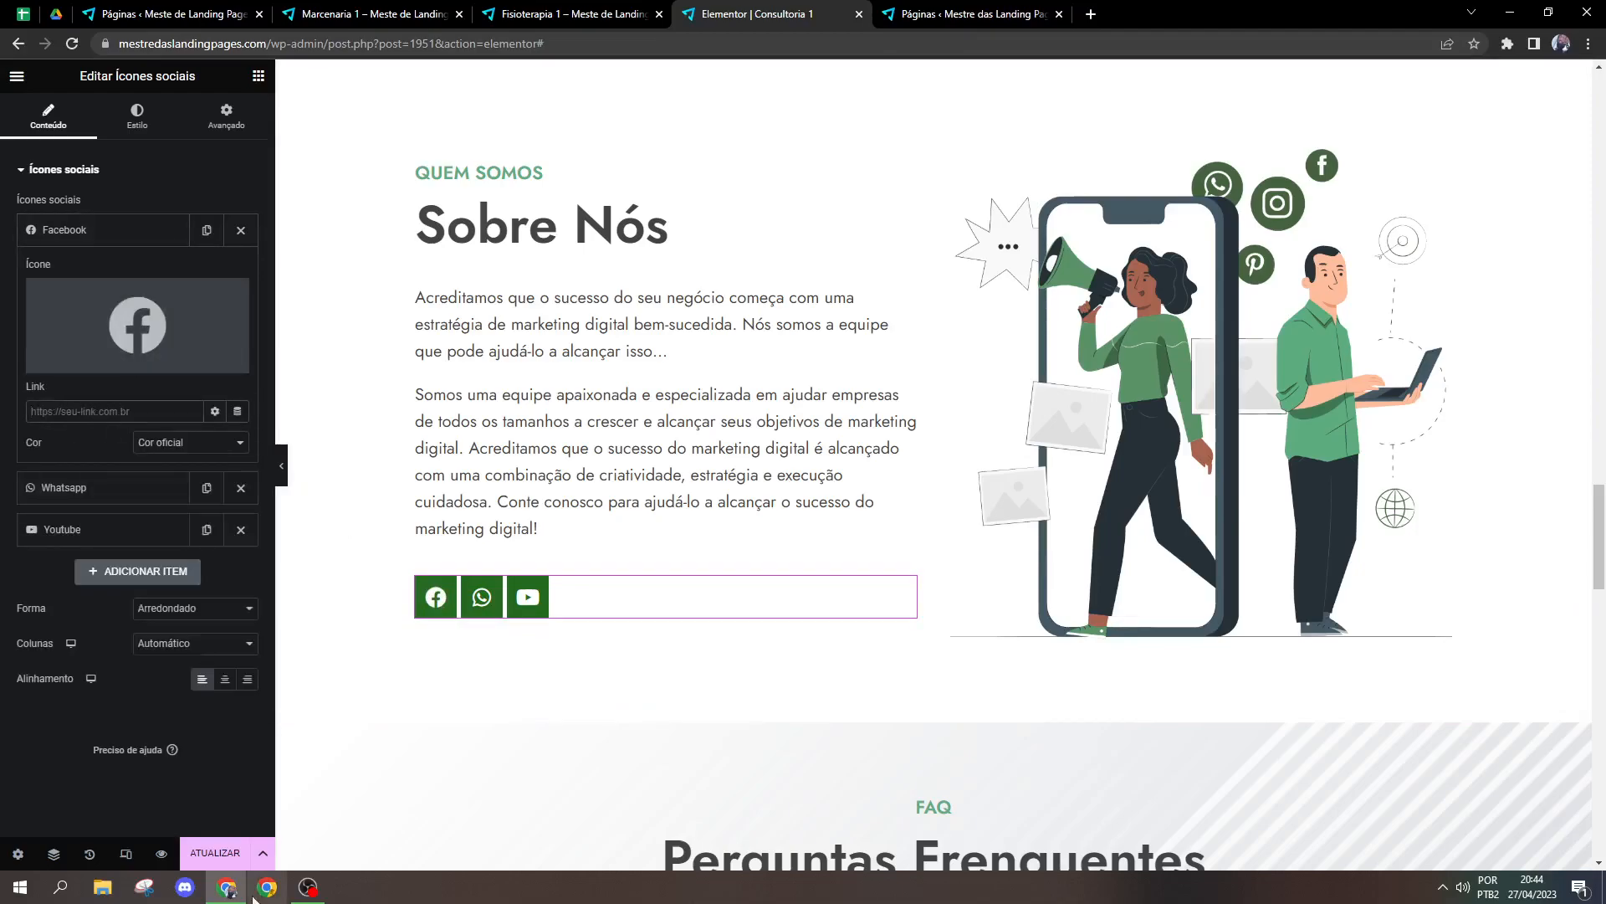
left_click(214, 411)
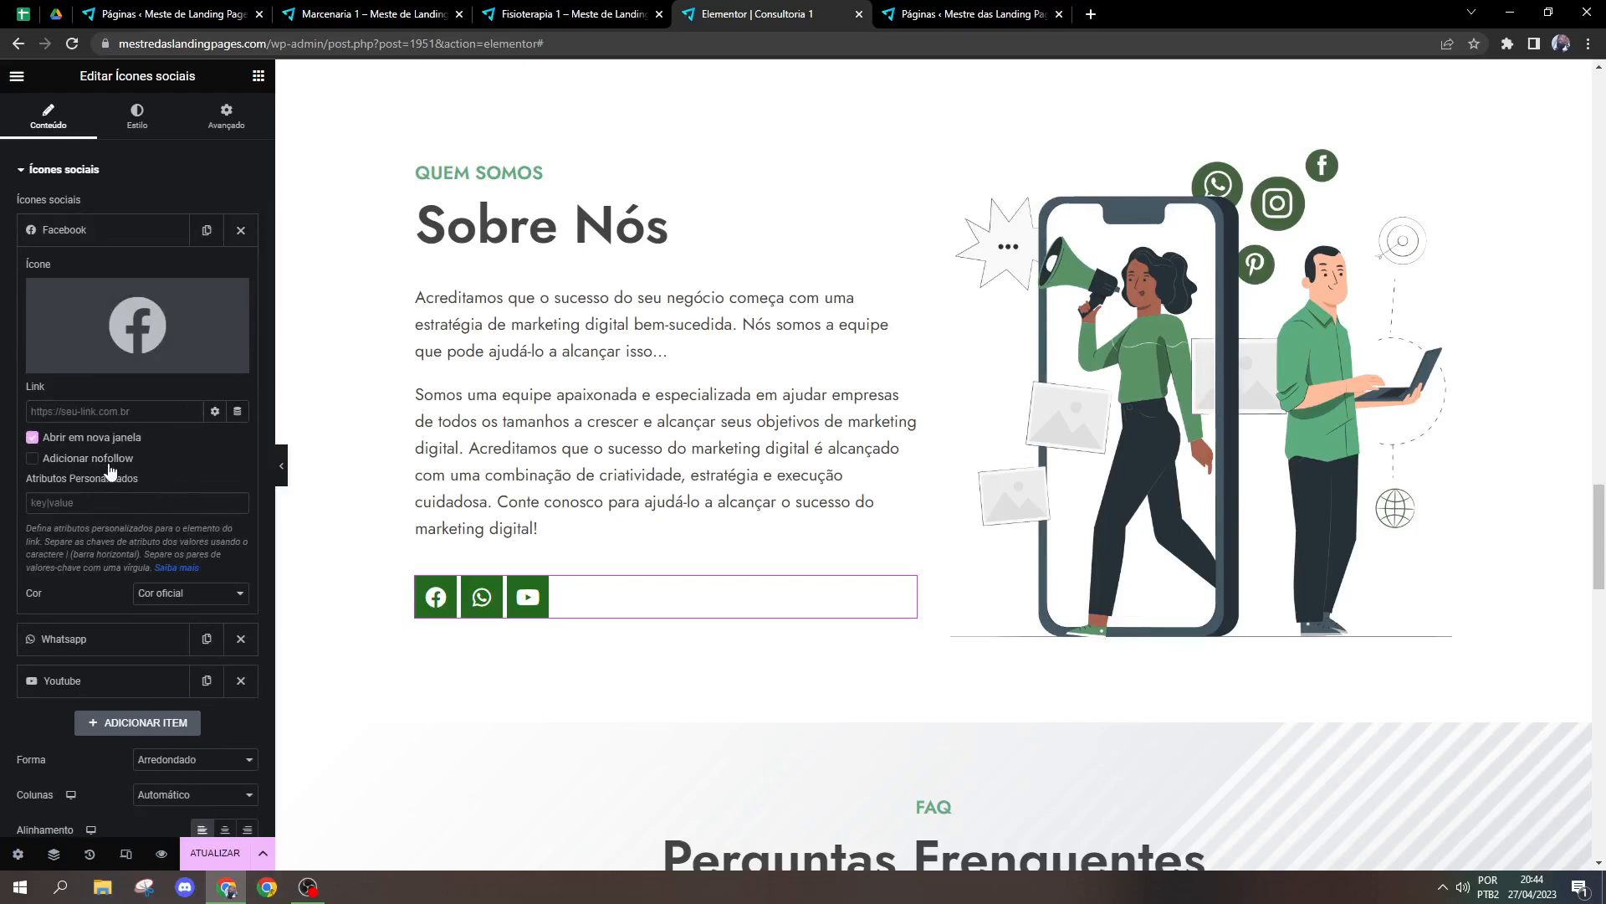
left_click(215, 411)
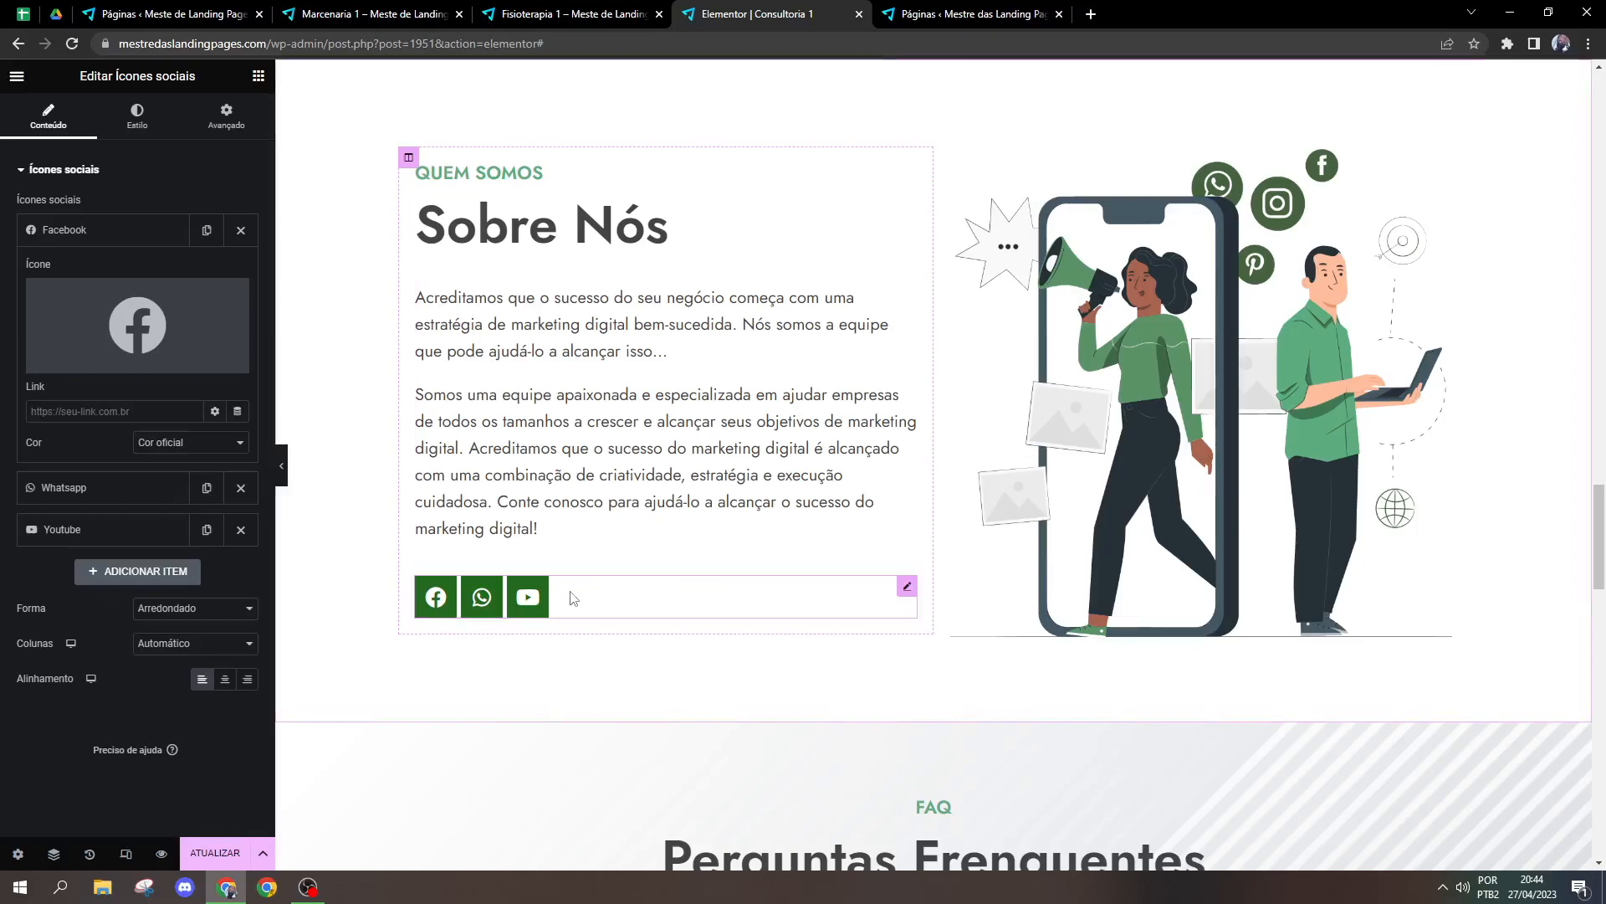
Step: Set the social icons' size to 44, padding to 0,2 and spacing to 29
left_click(137, 117)
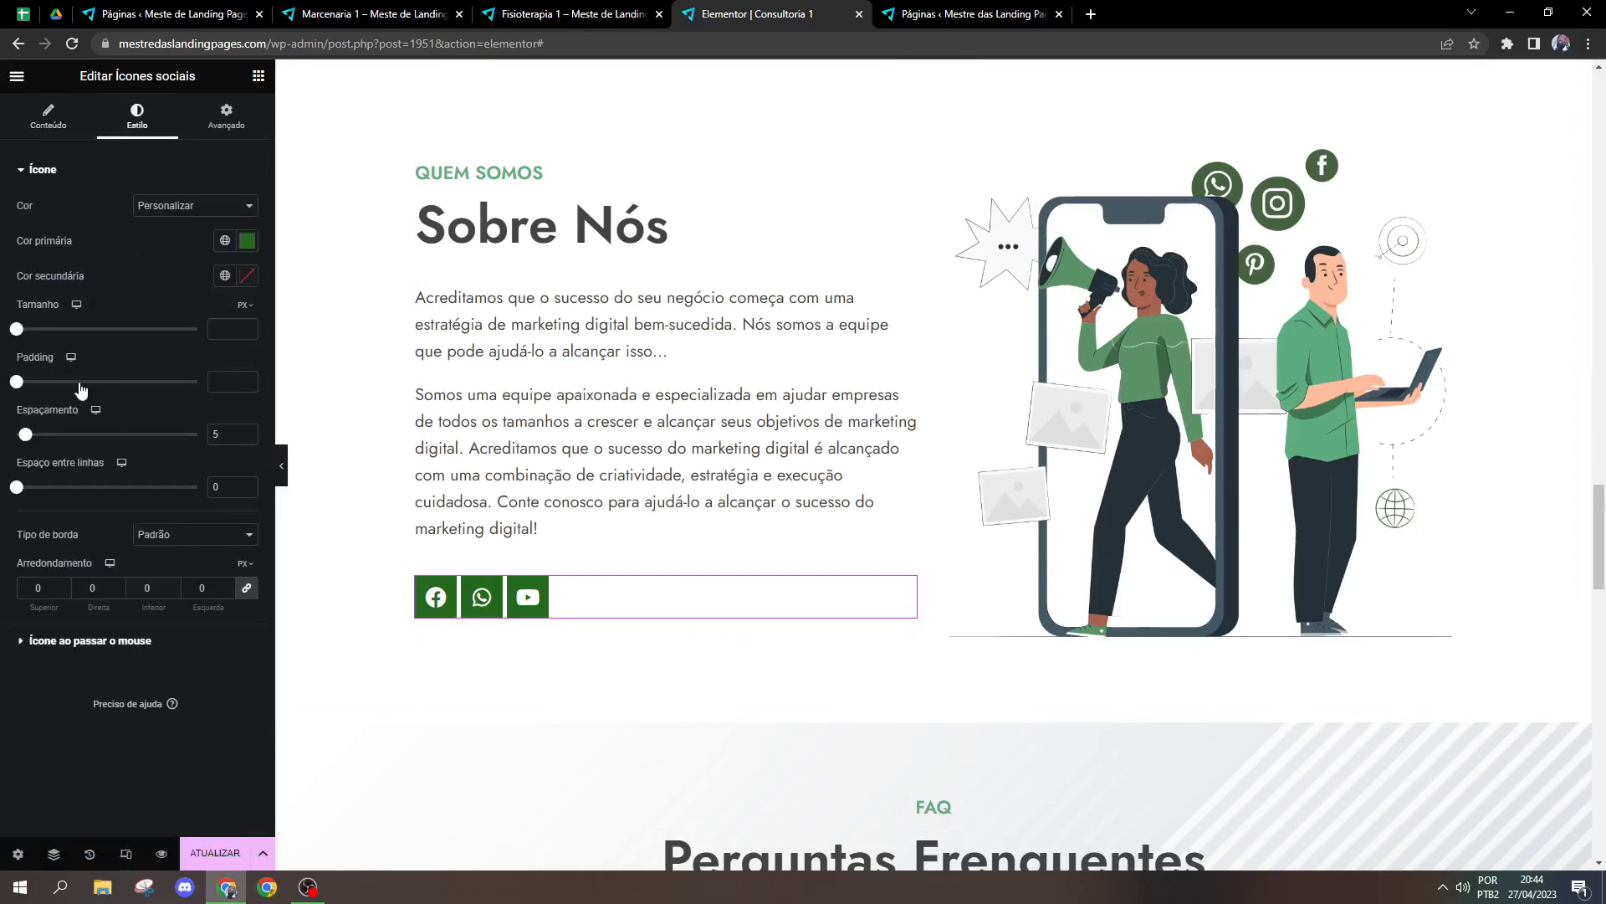
left_click_drag(22, 335, 26, 381)
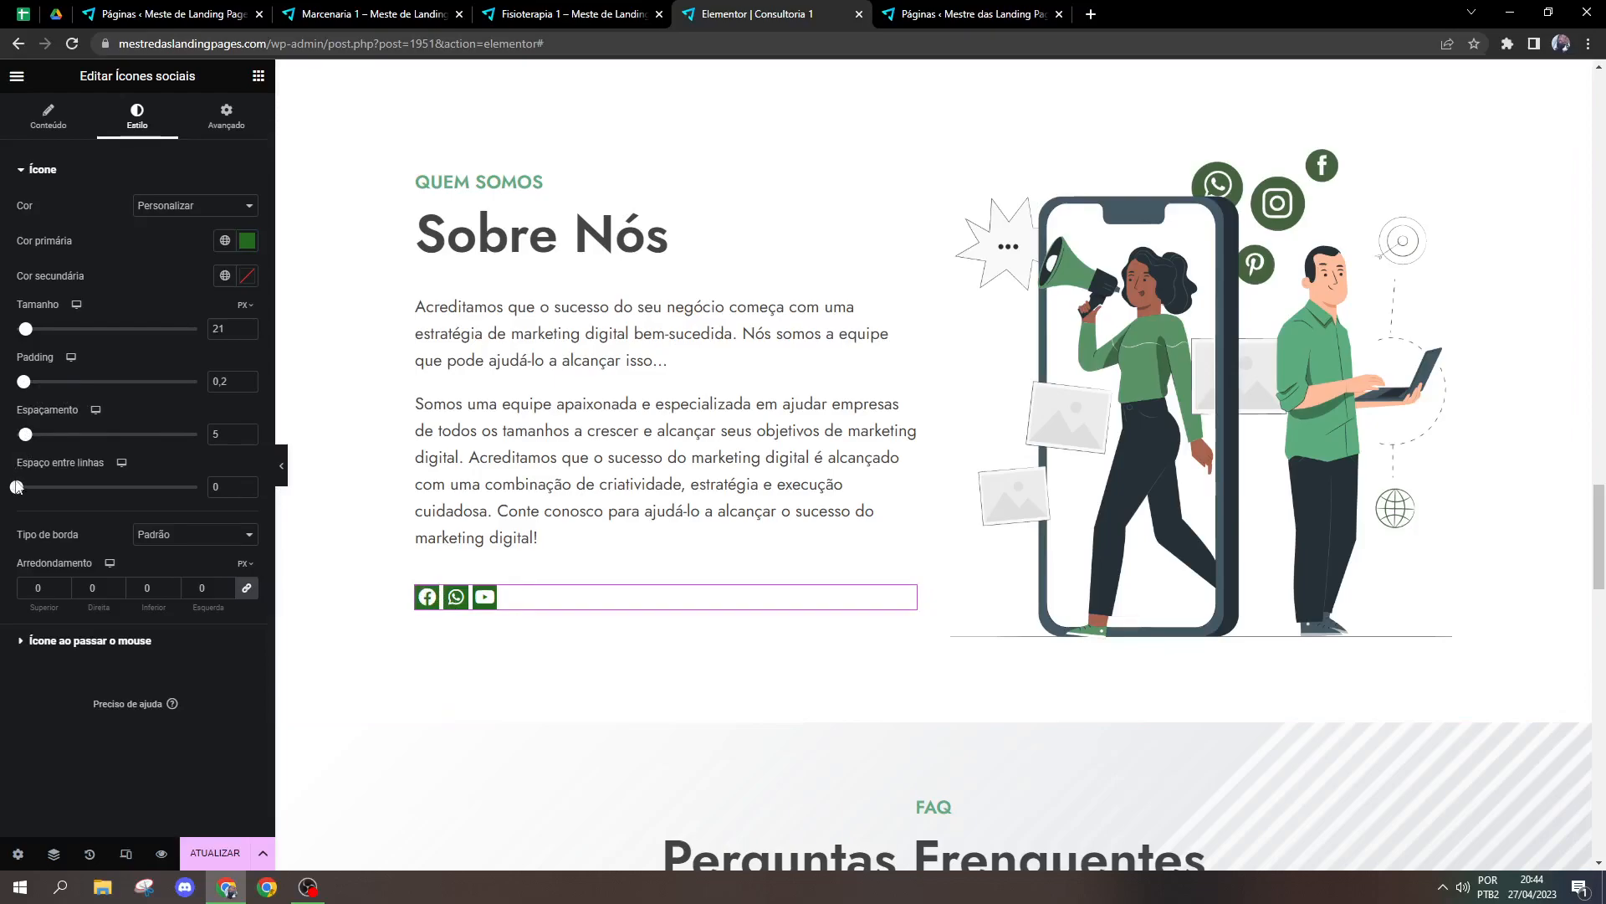
left_click_drag(21, 444, 68, 446)
left_click_drag(29, 329, 43, 333)
mouse_move(23, 387)
left_mouse_down()
mouse_move(39, 386)
mouse_move(26, 387)
left_mouse_up()
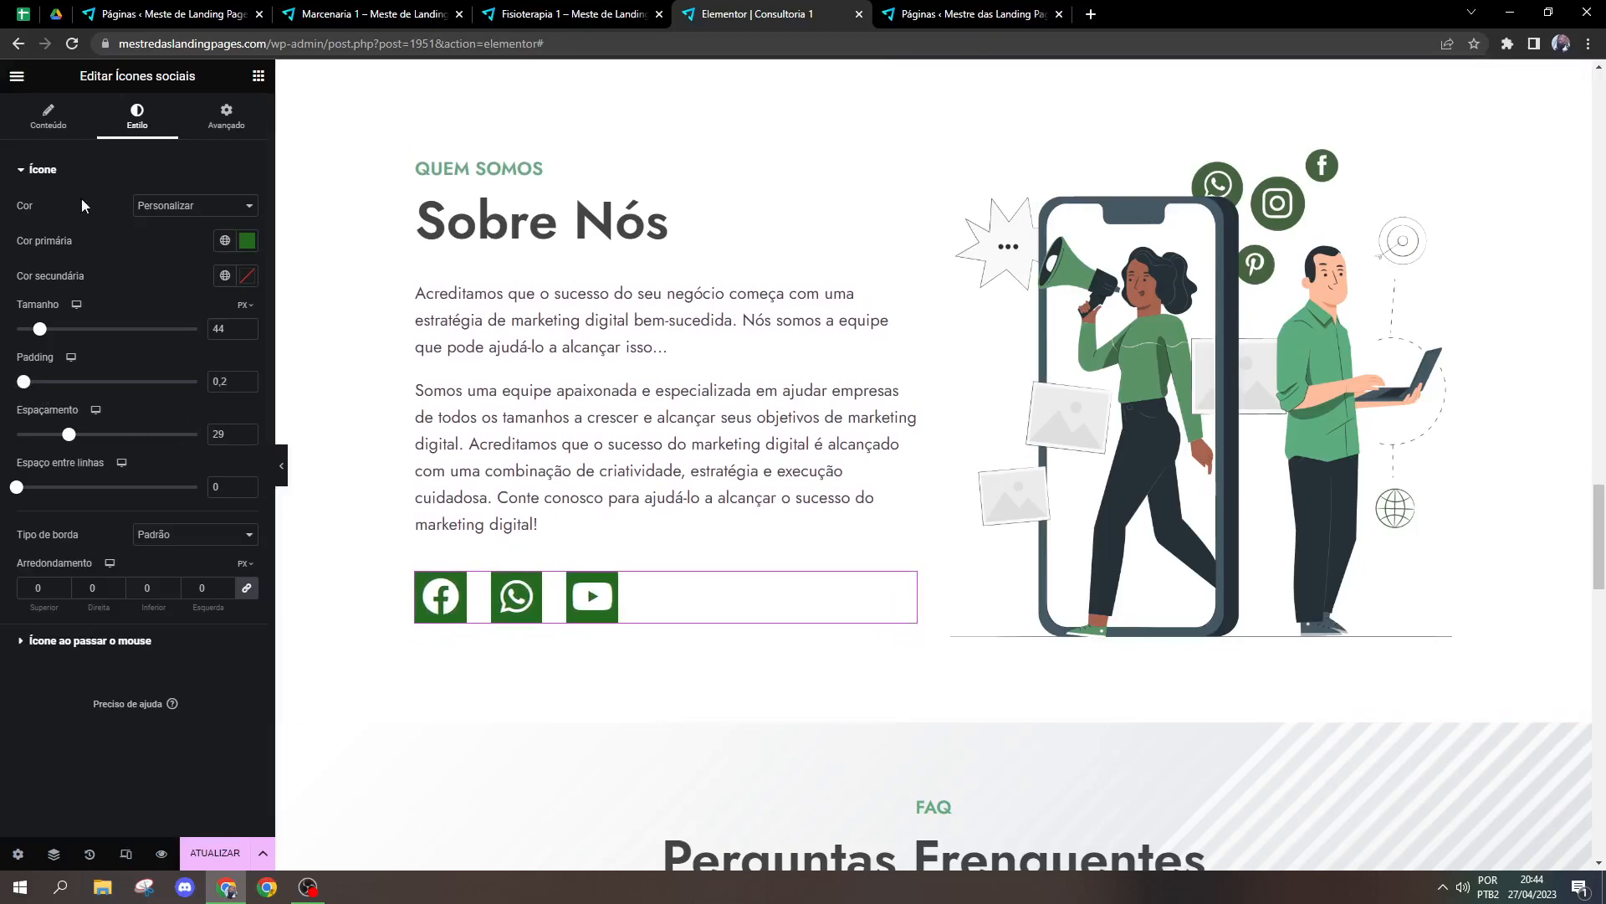
Step: Set the hover animation of the social icons to Shrink
left_click(69, 639)
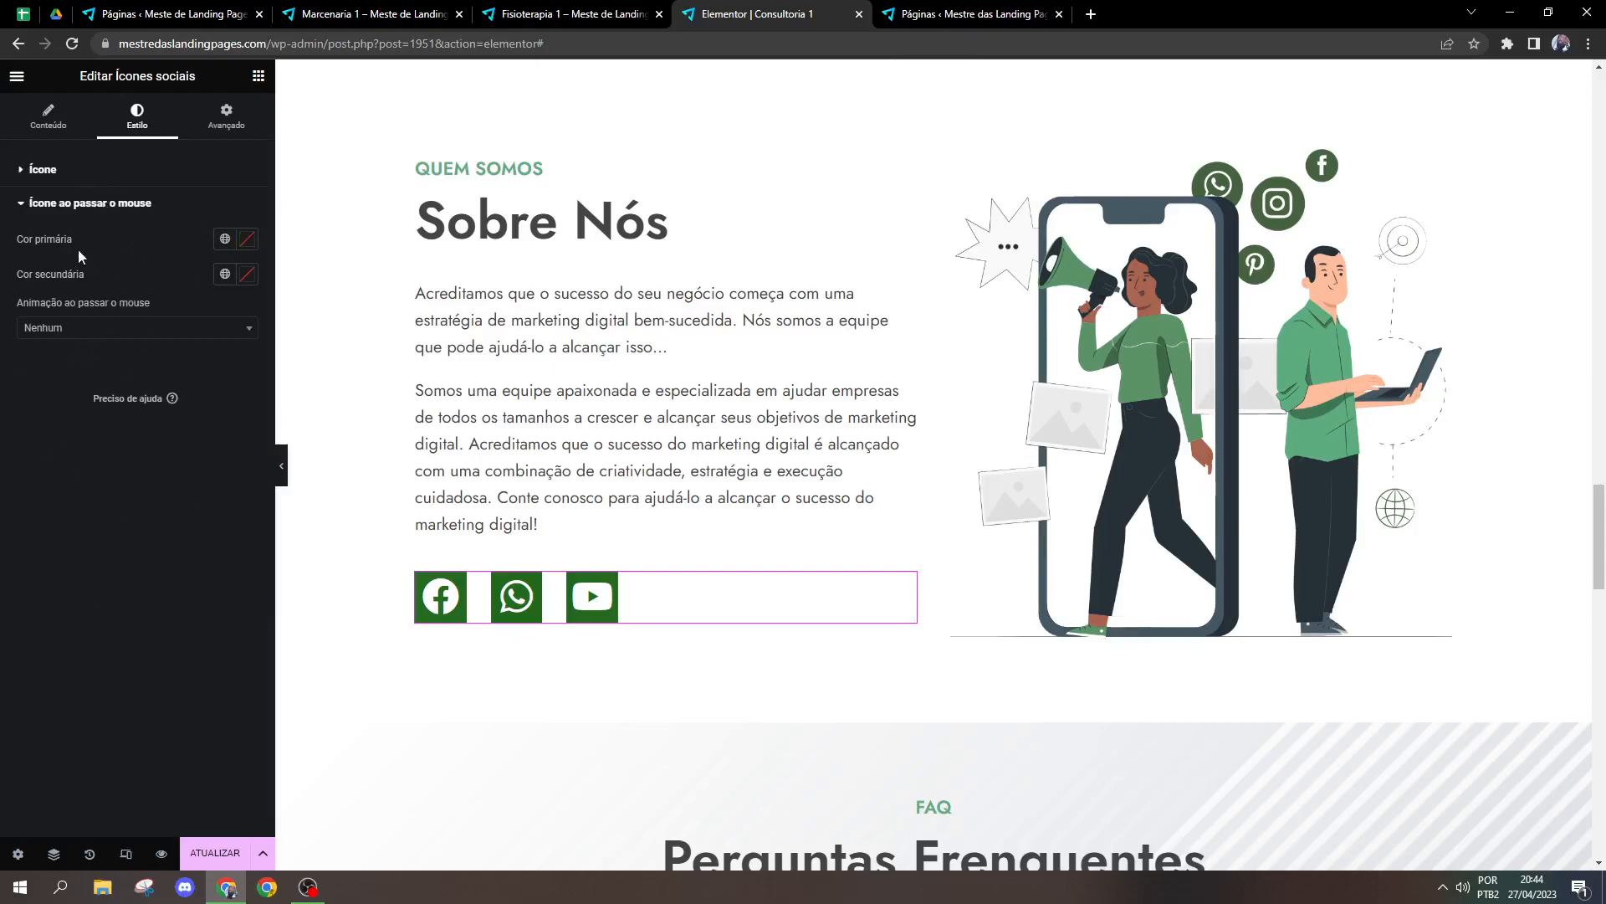
left_click(117, 328)
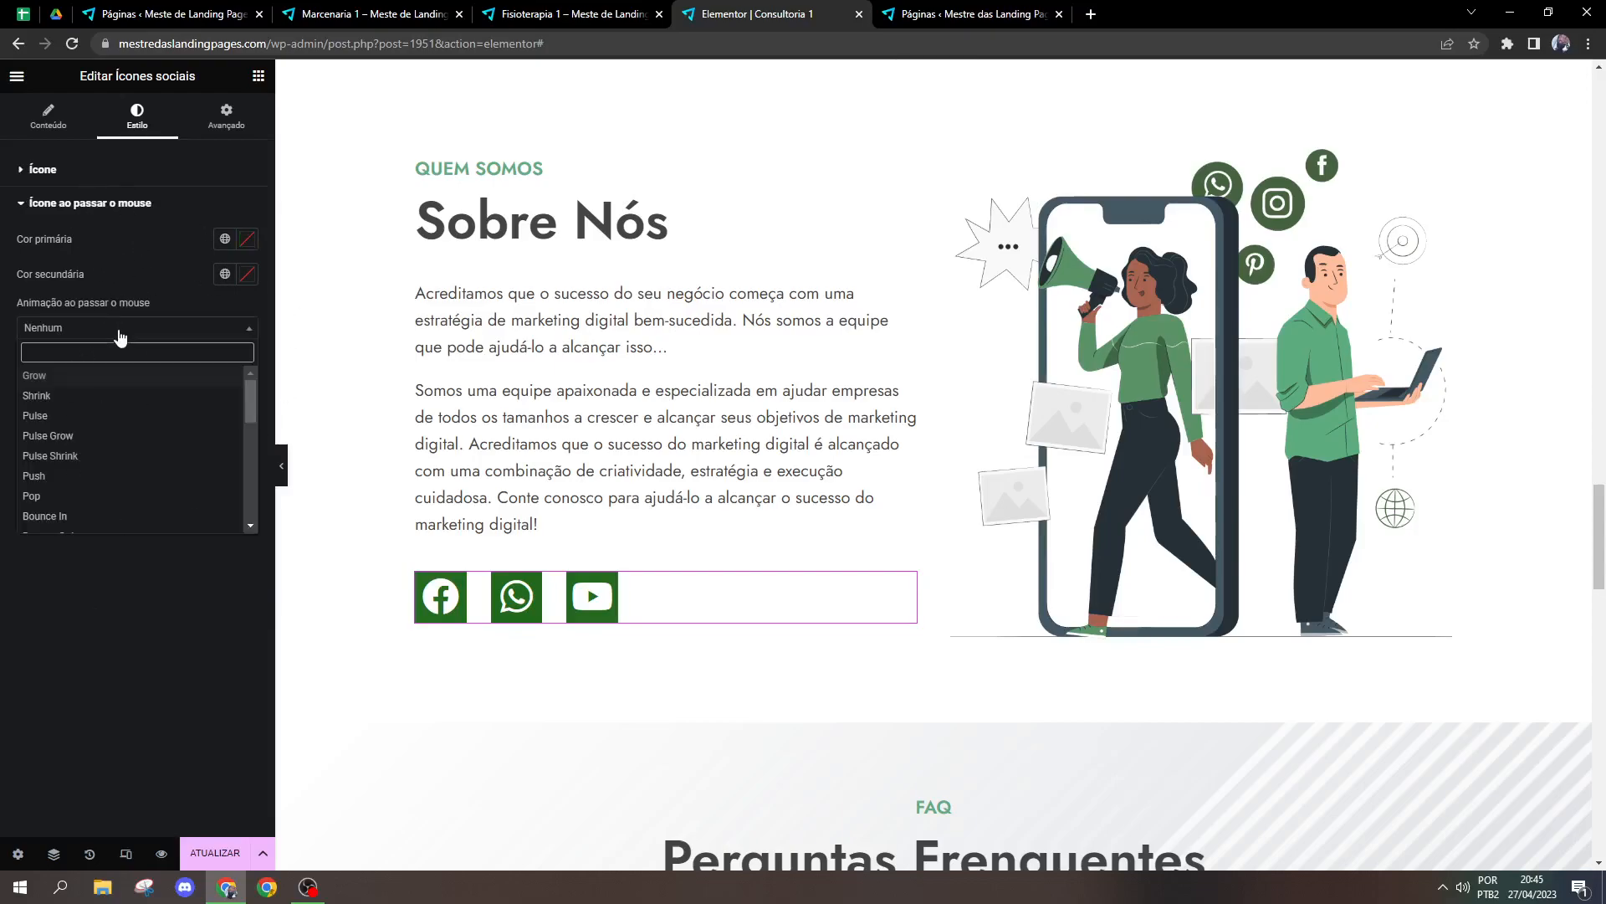
left_click(60, 399)
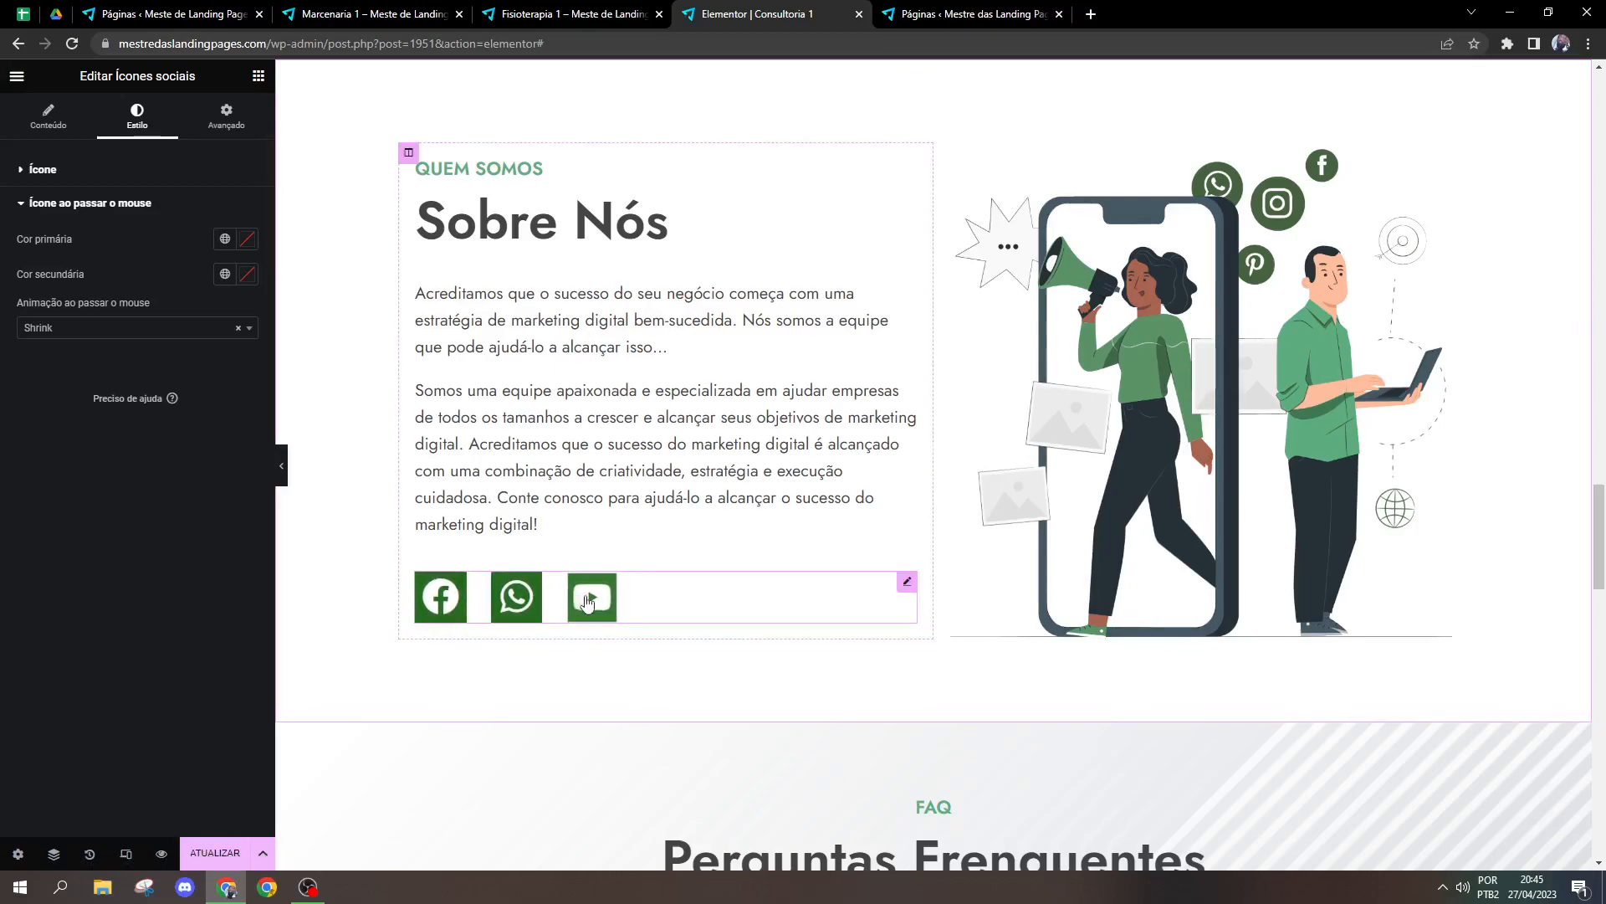
Step: Delete the Ícones sociais widget from the Sobre Nós section
left_click(258, 76)
right_click(651, 584)
left_click(701, 821)
Step: Find the Shortcode widget among the general widgets and add it below the Sobre Nós text
scroll(176, 610, "down", 2)
scroll(176, 610, "up", 2)
scroll(176, 610, "down", 9)
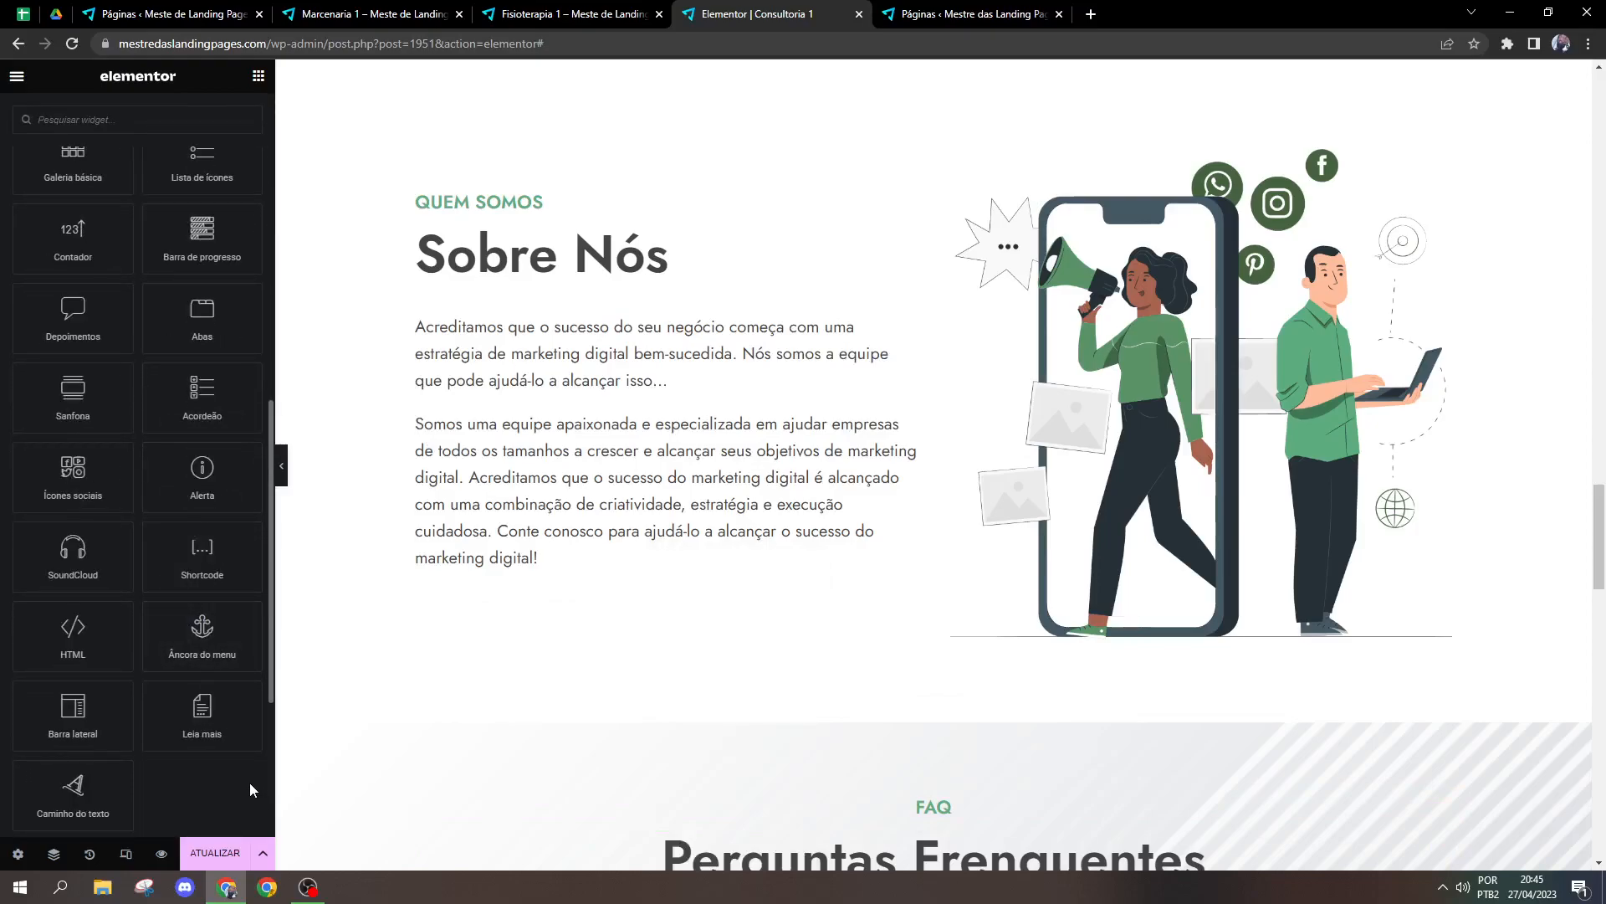
scroll(239, 759, "down", 2)
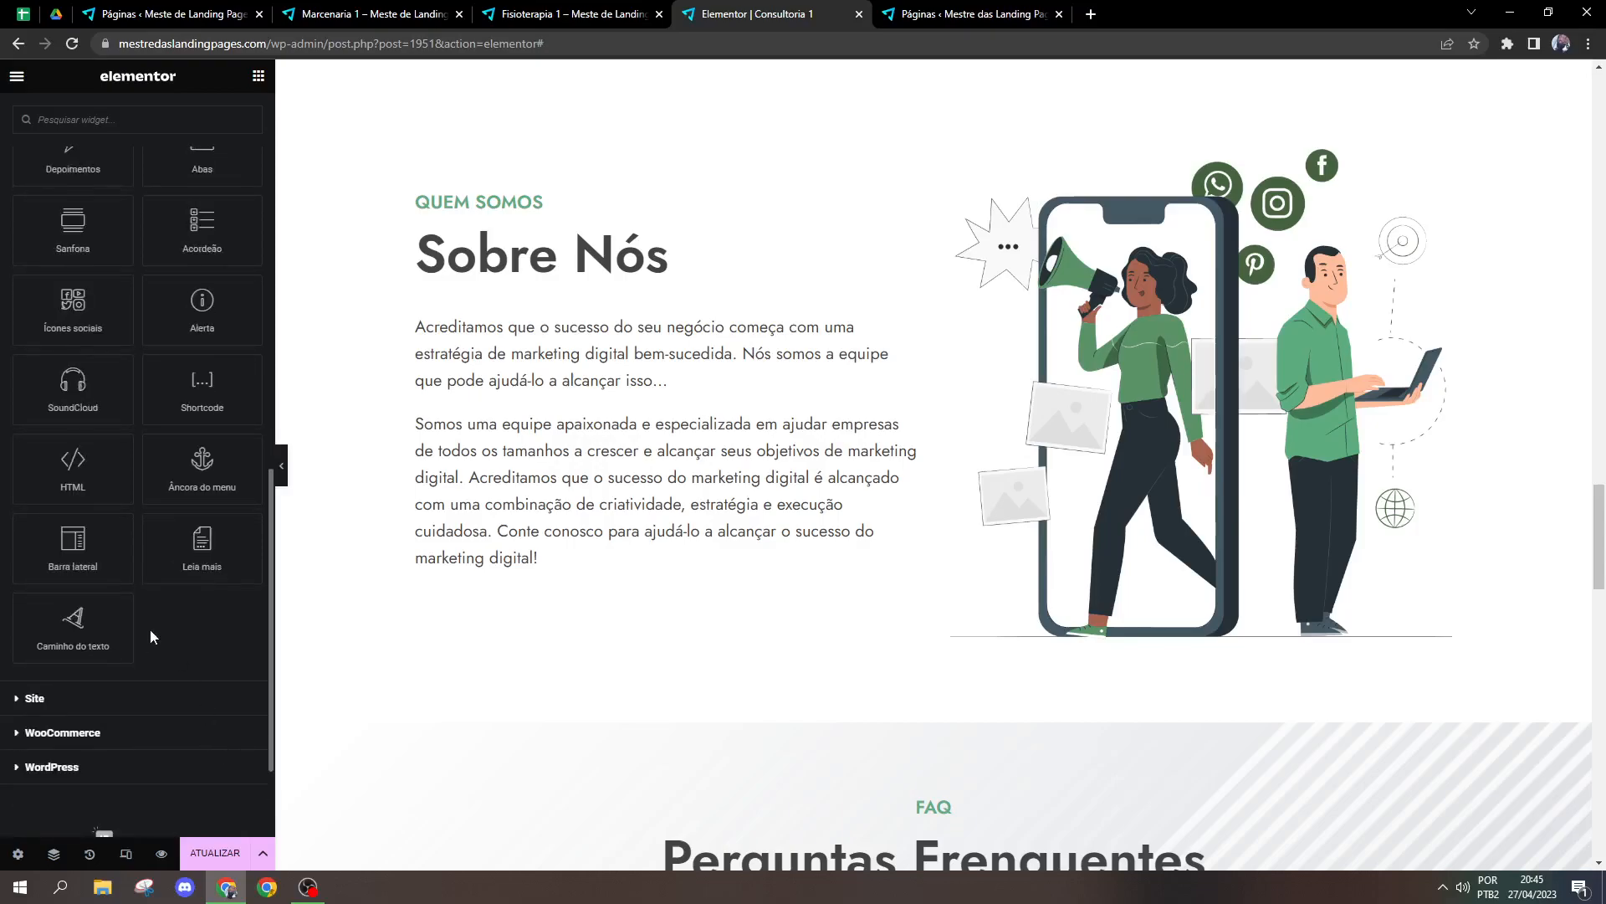
mouse_move(73, 465)
left_mouse_down()
mouse_move(471, 560)
mouse_move(53, 466)
left_mouse_up()
left_click_drag(162, 388, 619, 585)
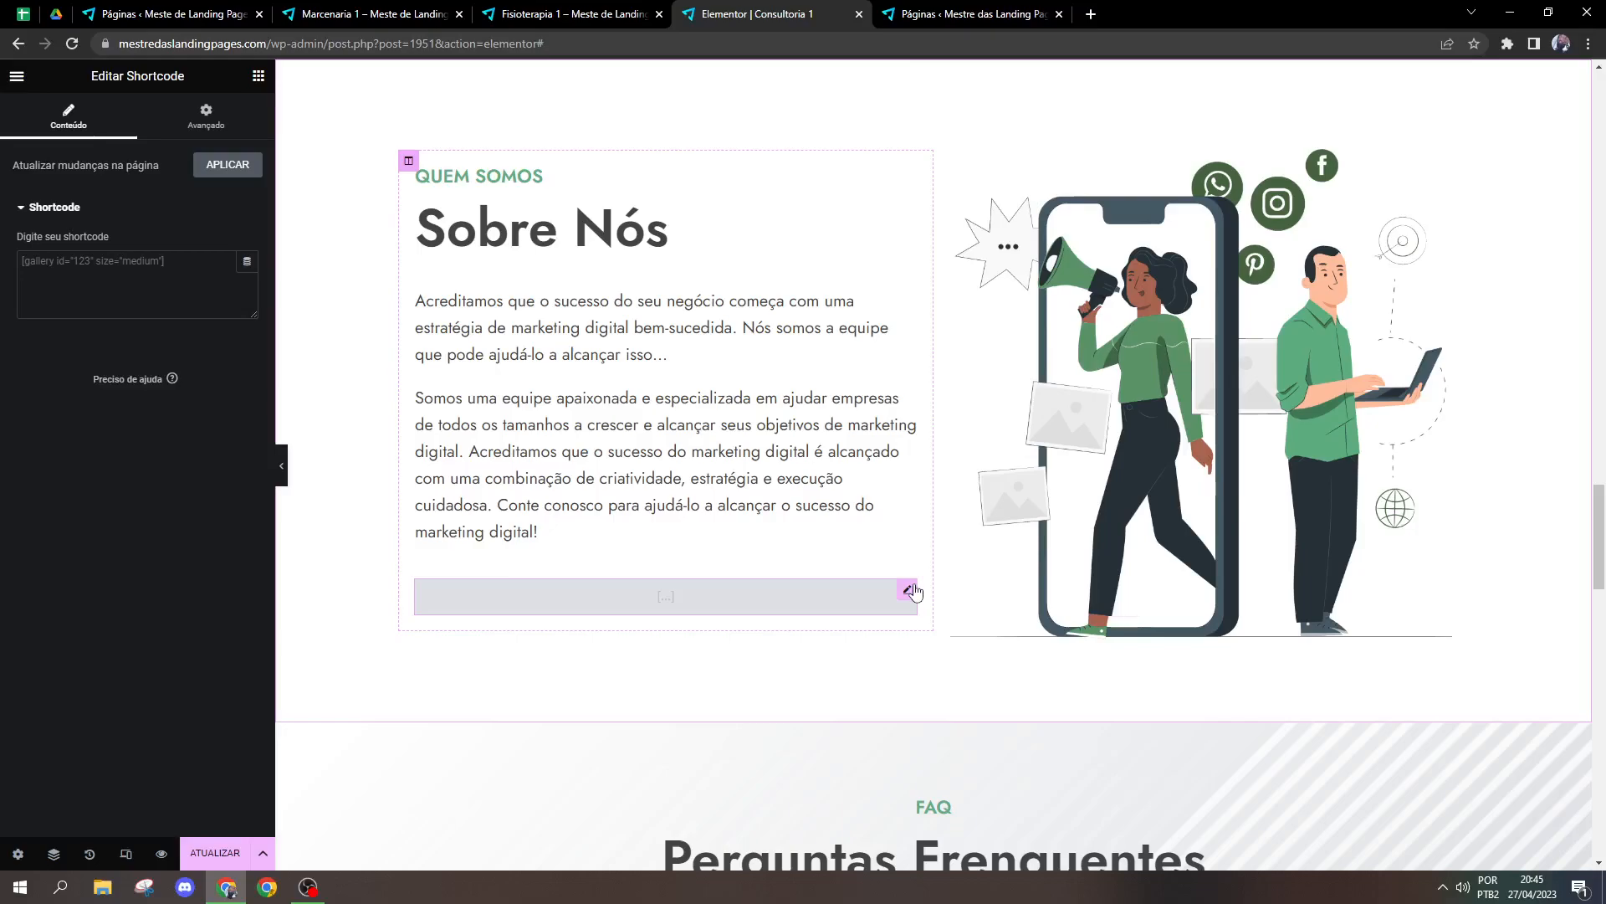
Step: Delete the Shortcode widget from the Sobre Nós section
left_click_drag(907, 591, 905, 592)
right_click(906, 596)
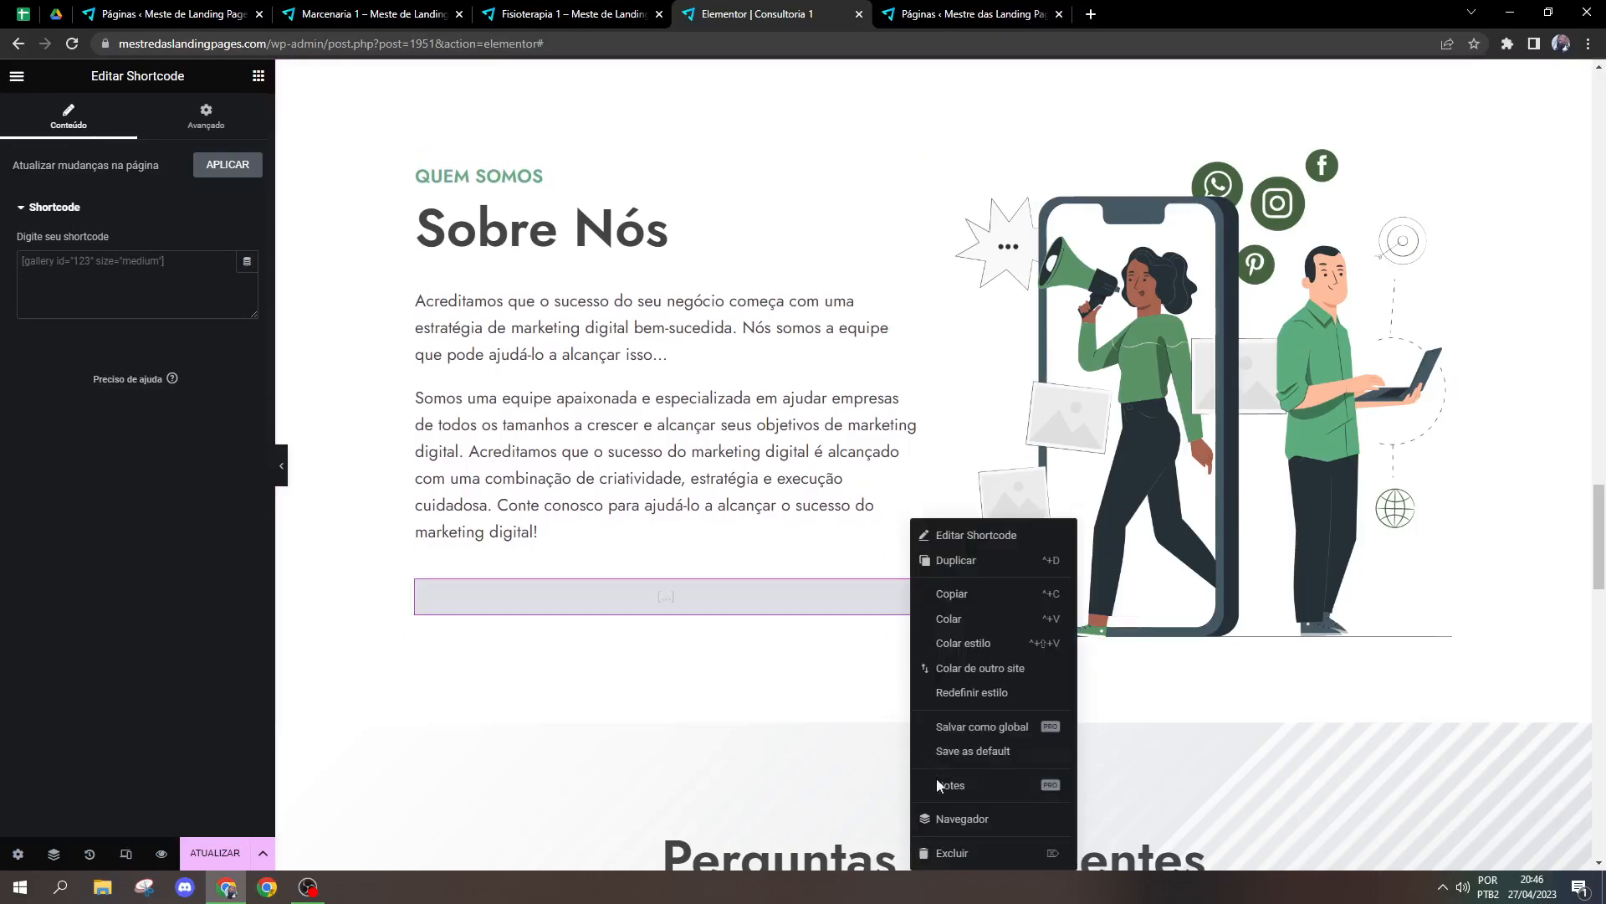
left_click(948, 854)
Step: Search for the Shortcode widget and add it below the "O Que Dizem Sobre Nosso Trabalho" heading in the Avaliações section
left_click_drag(1600, 507, 1602, 719)
left_click(952, 457)
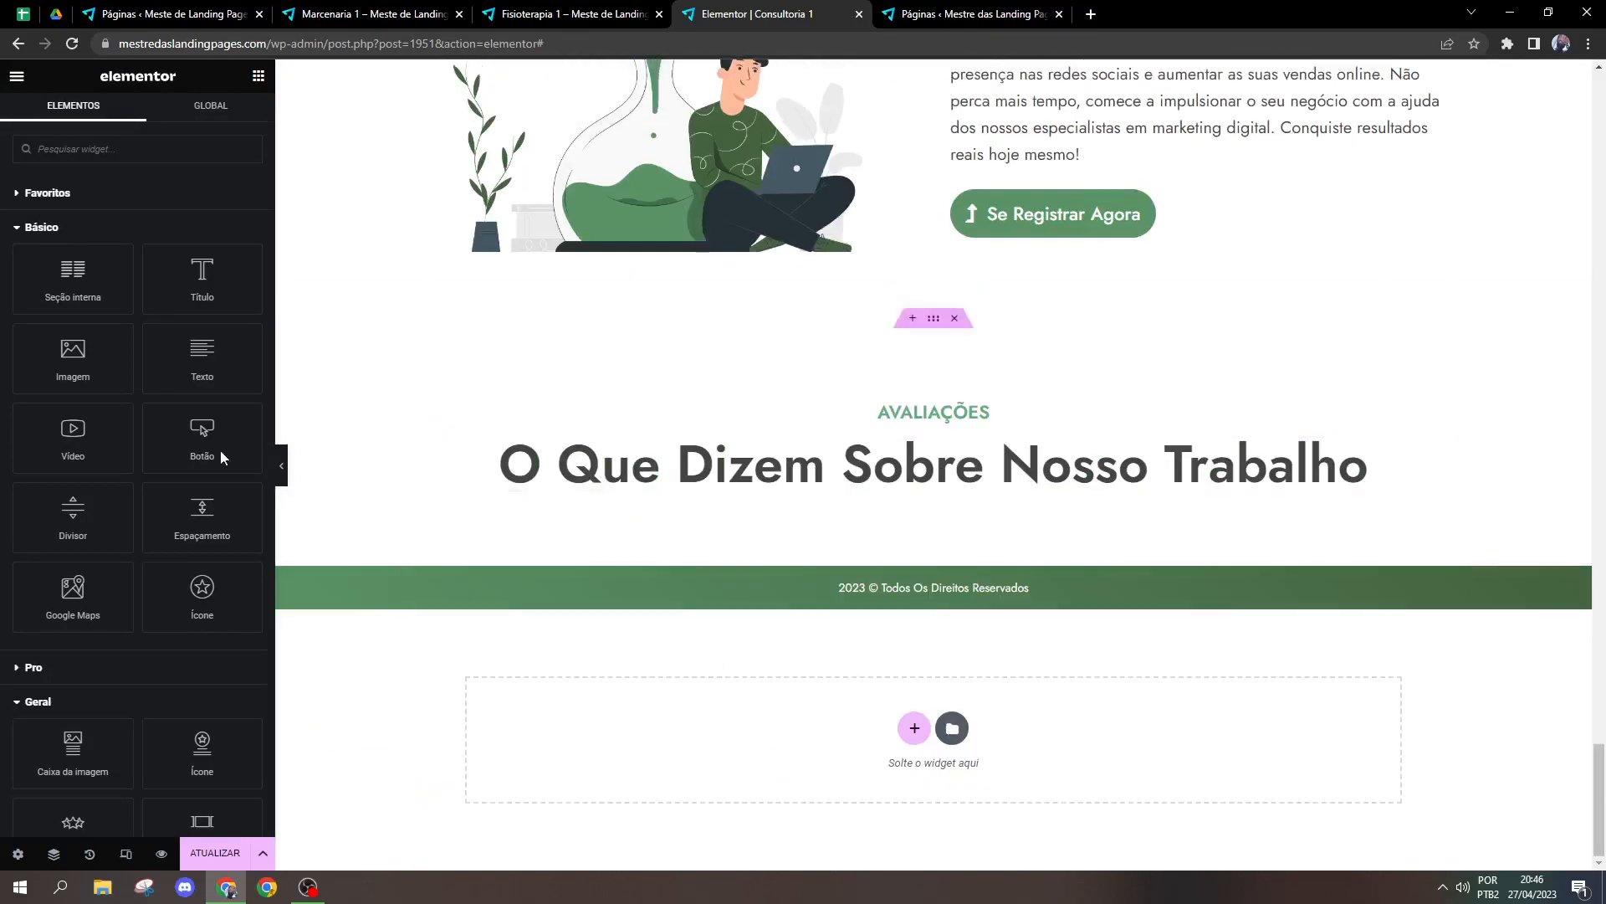
left_click(149, 150)
type("shor")
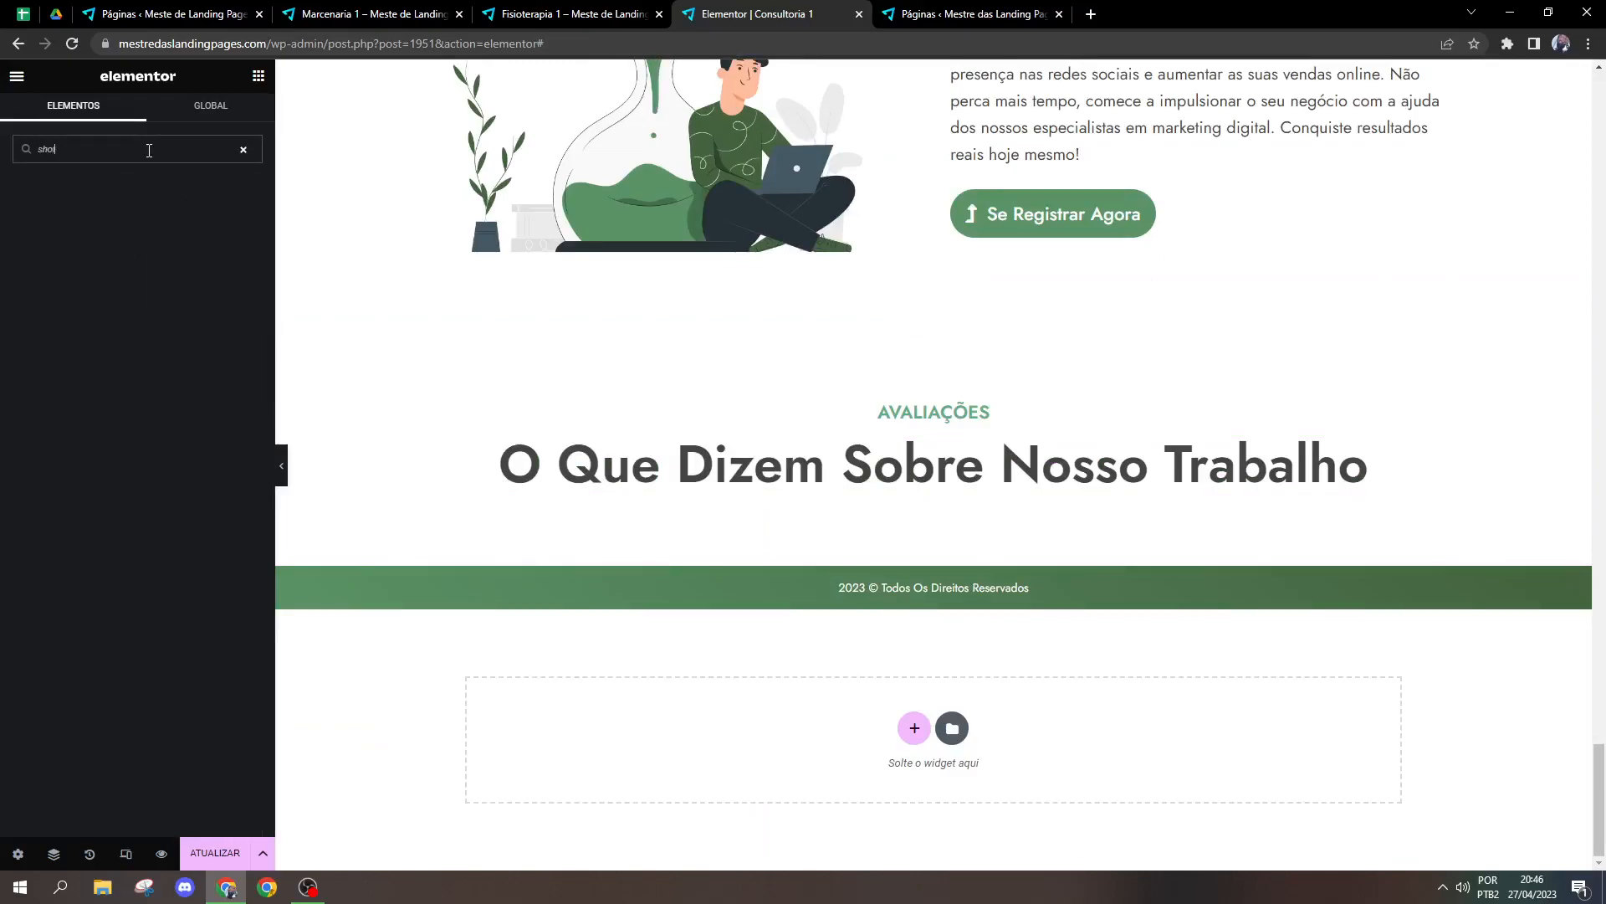
key("BackSpace")
left_click_drag(987, 551, 983, 512)
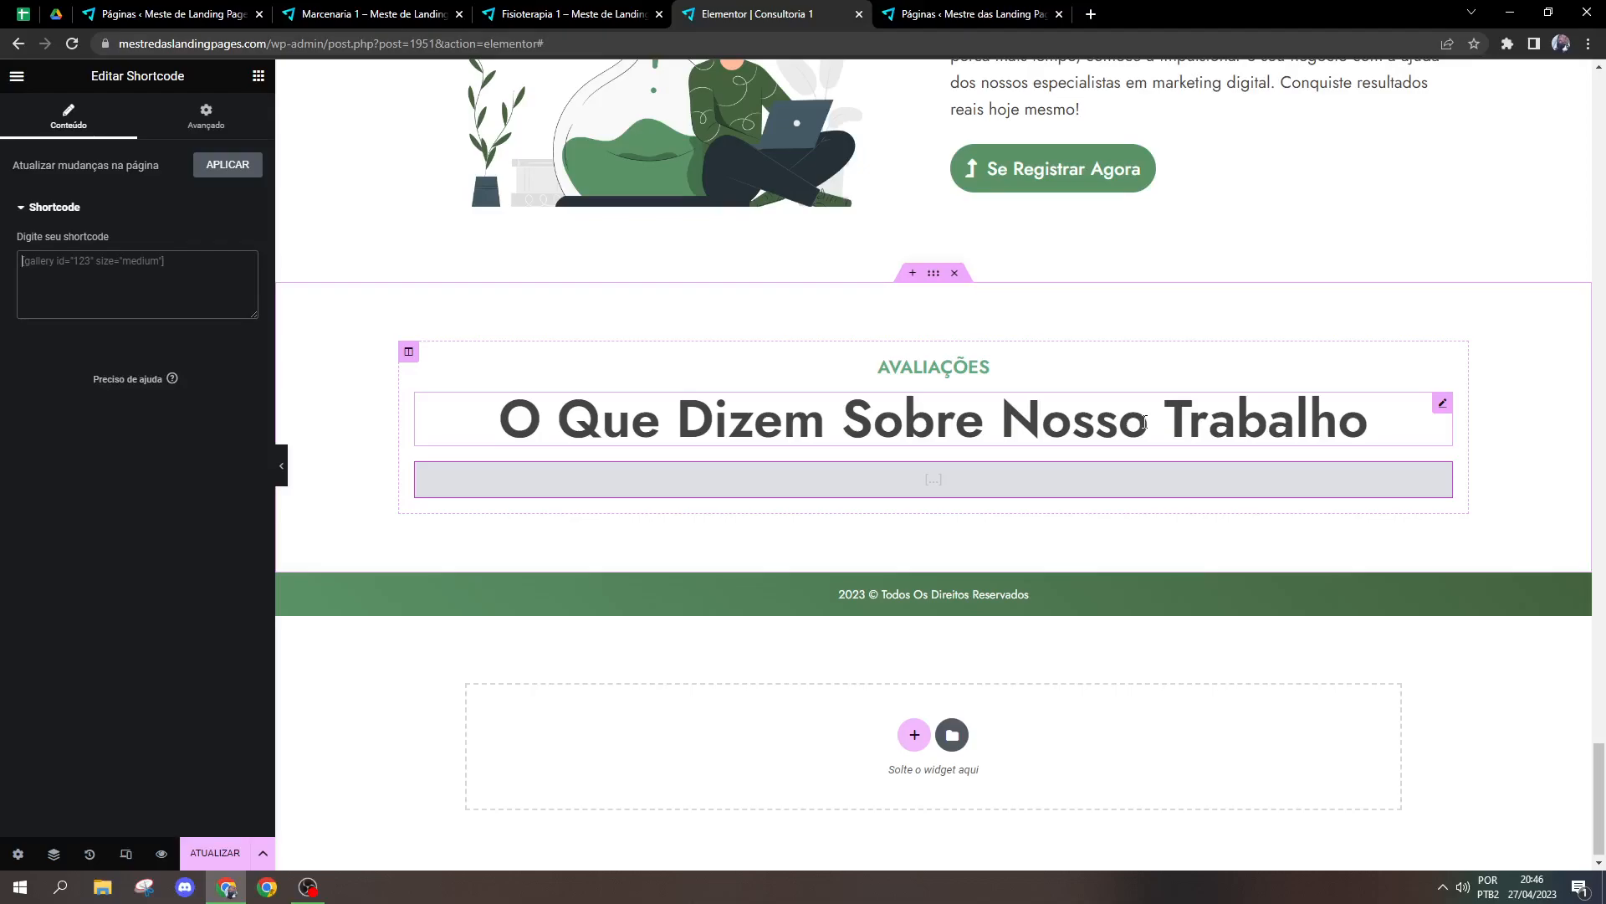
Step: Delete the Shortcode widget from the Avaliações section and restore the inner section with the three testimonial cards
right_click(908, 486)
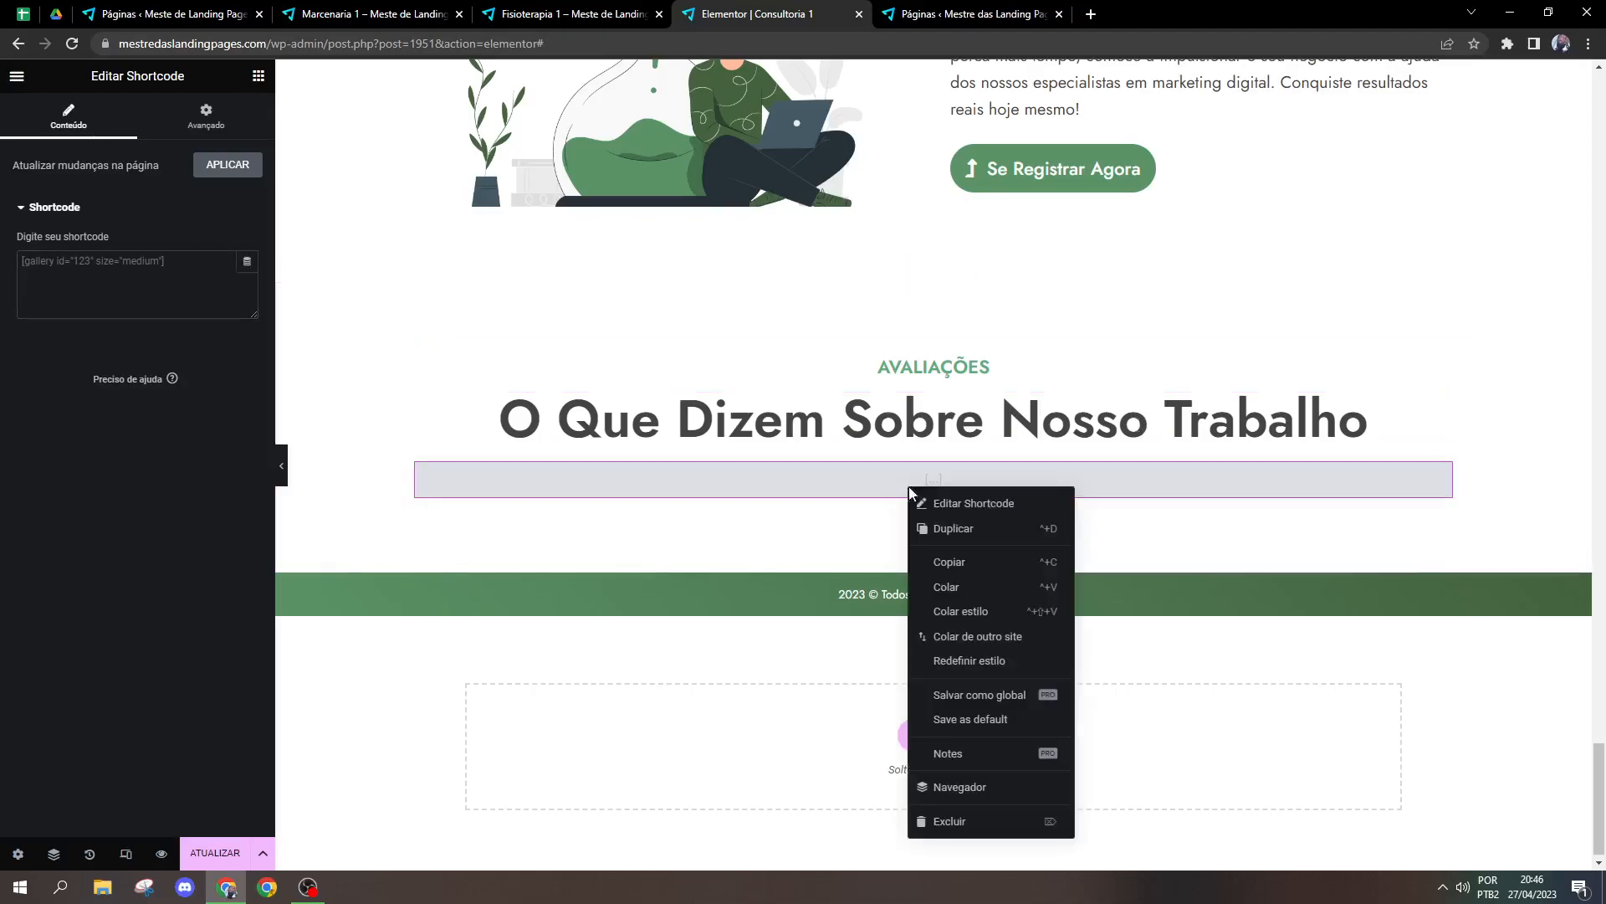
key("Delete")
key("ctrl+z")
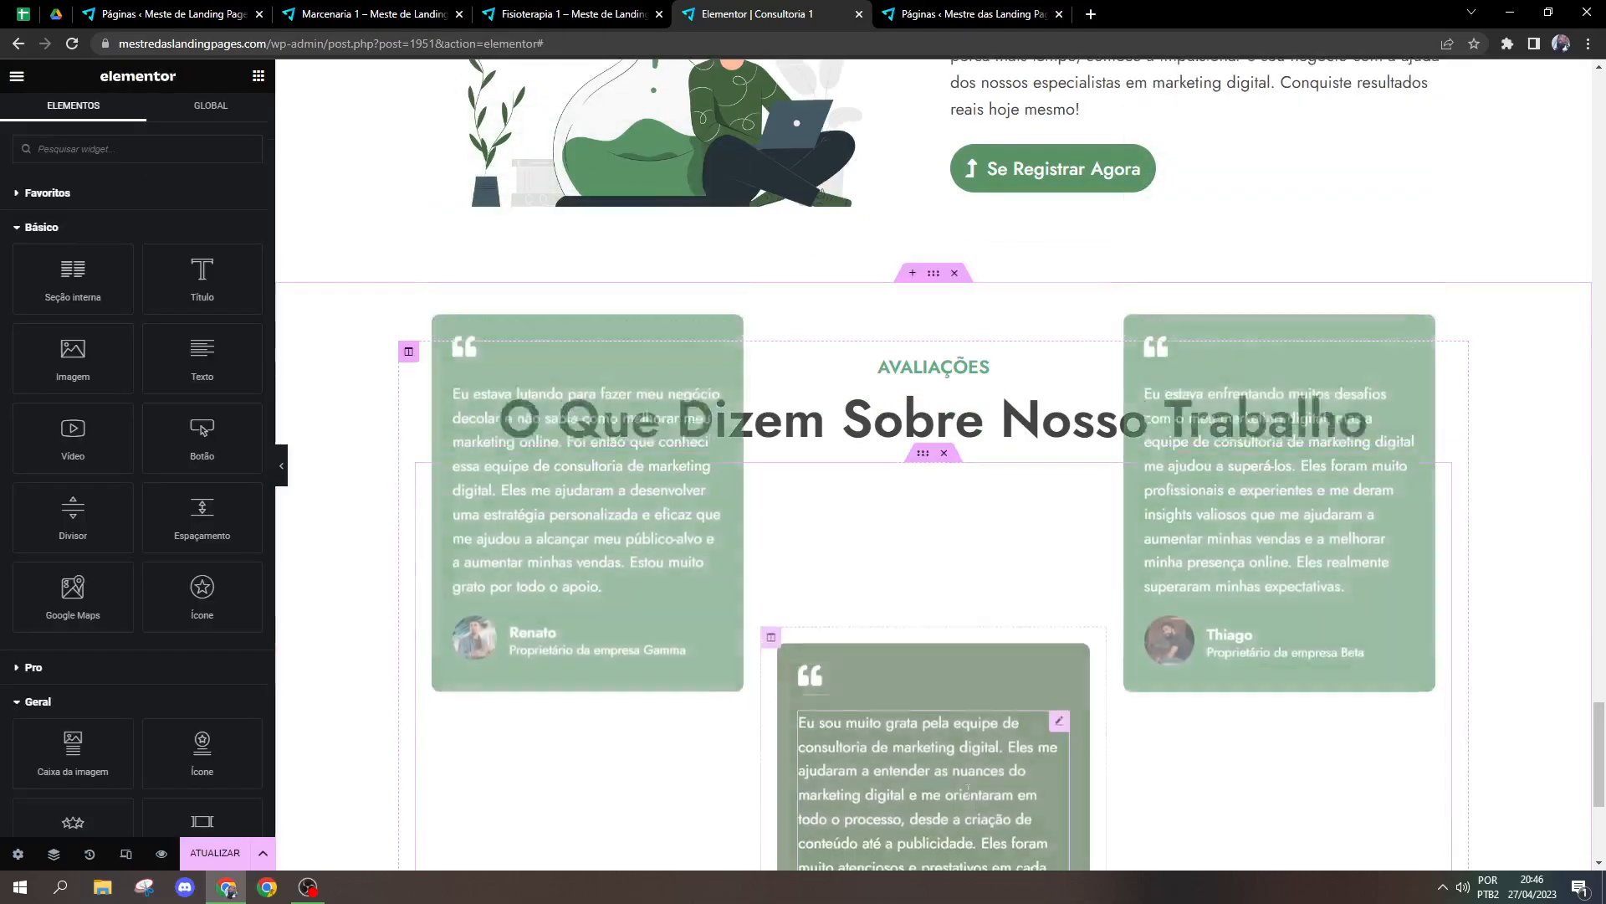
scroll(1006, 770, "down", 1)
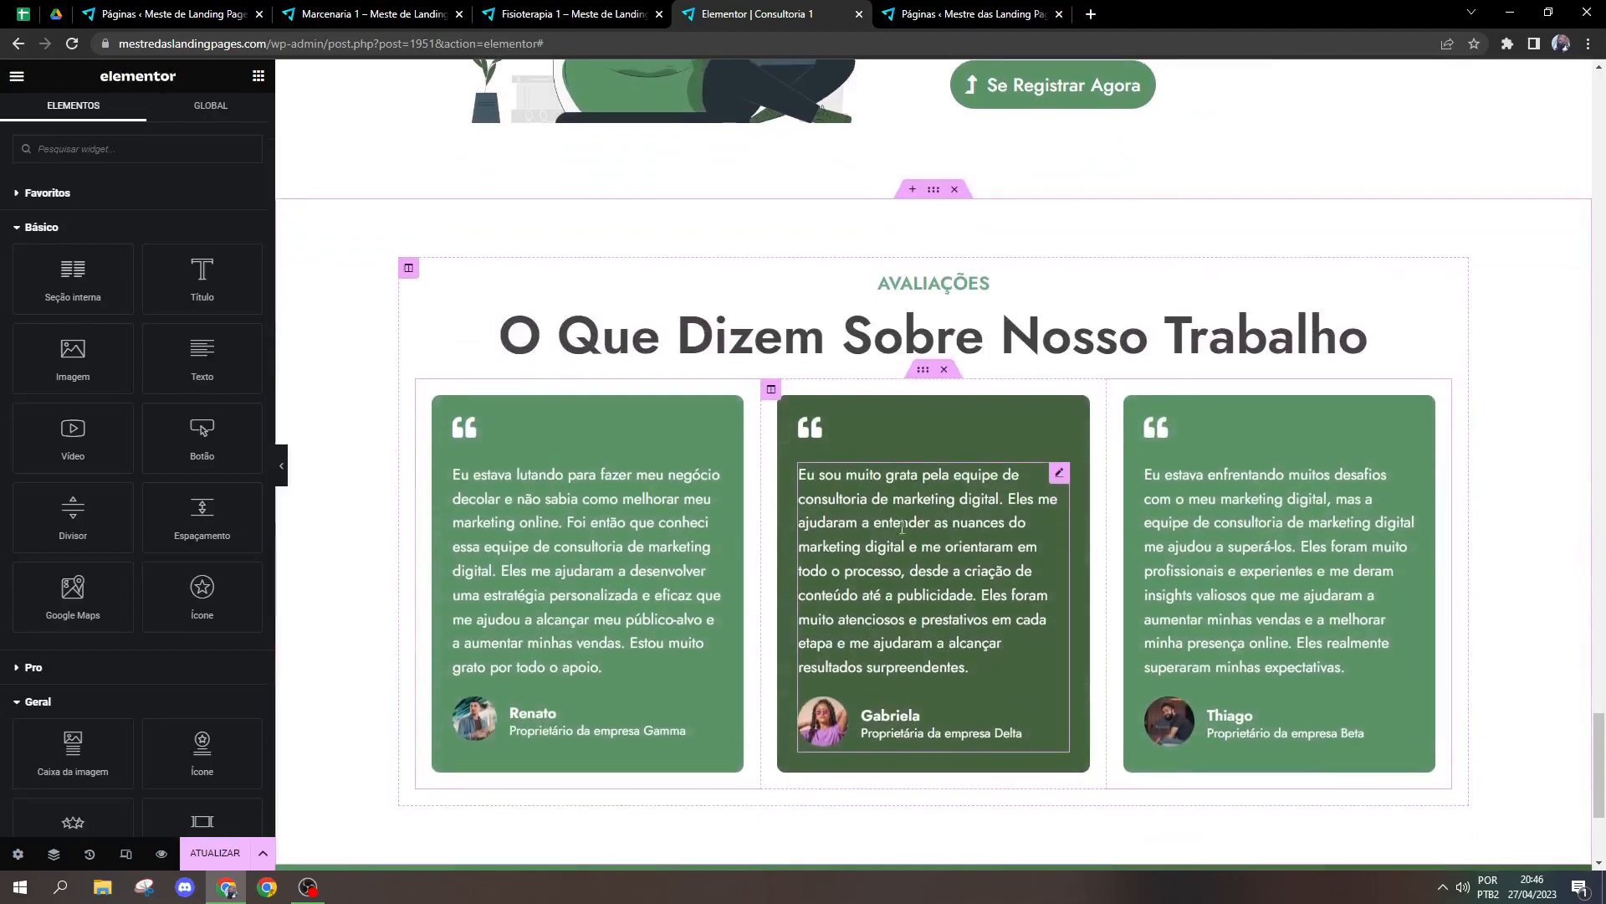
Step: Duplicate the inner section with the three testimonial cards in the Avaliações section and delete the copy
right_click(922, 374)
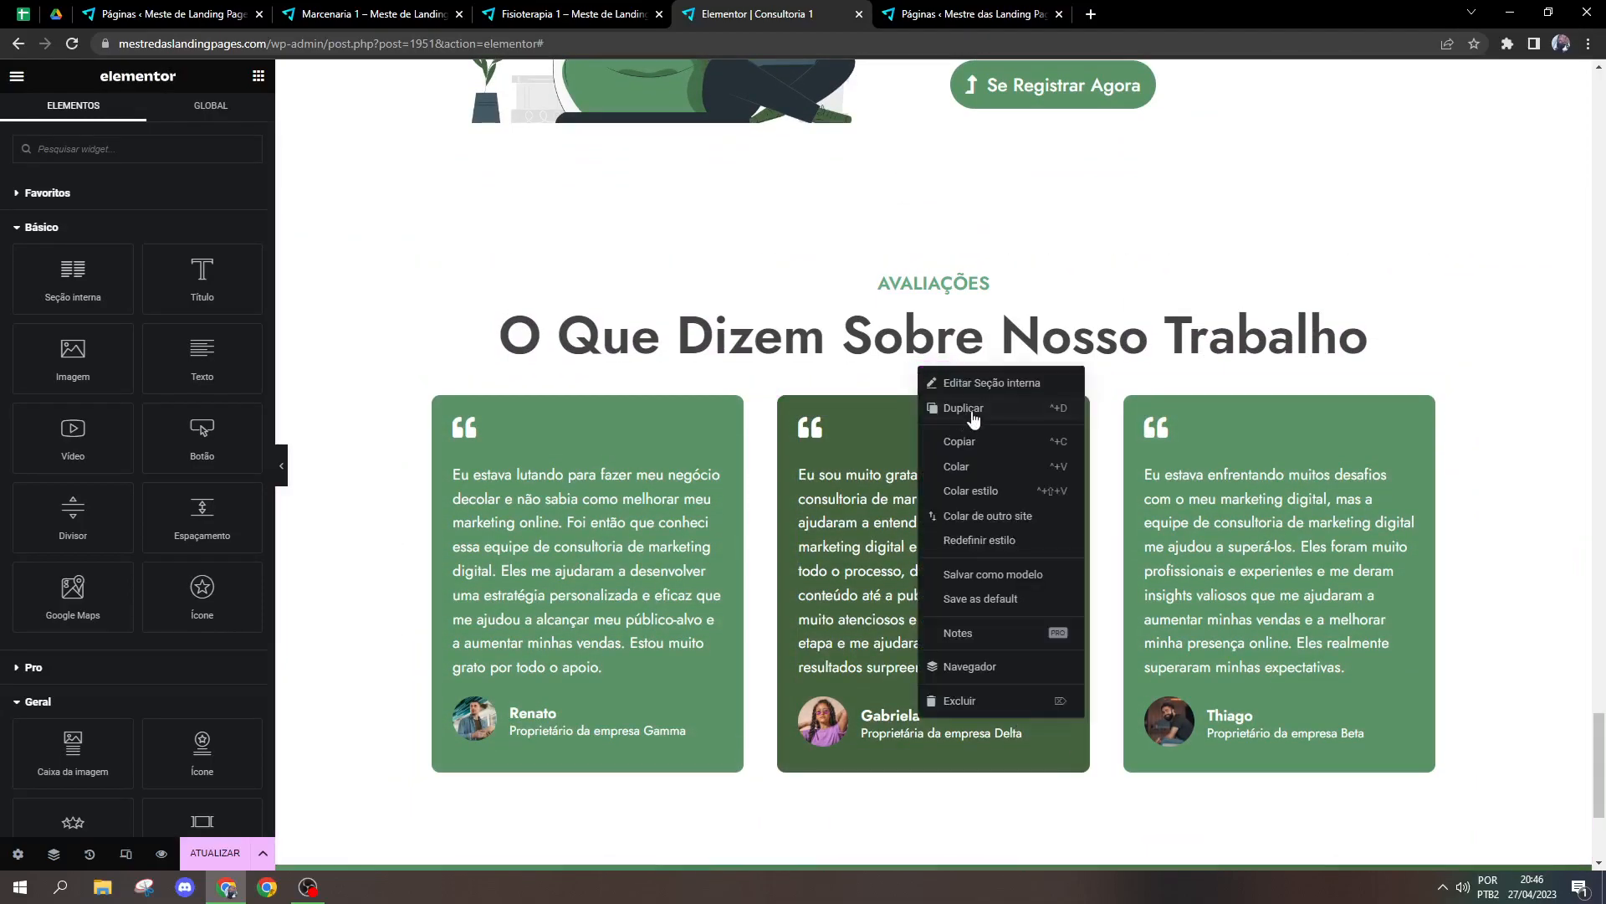
left_click(972, 413)
scroll(1129, 659, "down", 6)
scroll(1126, 631, "up", 3)
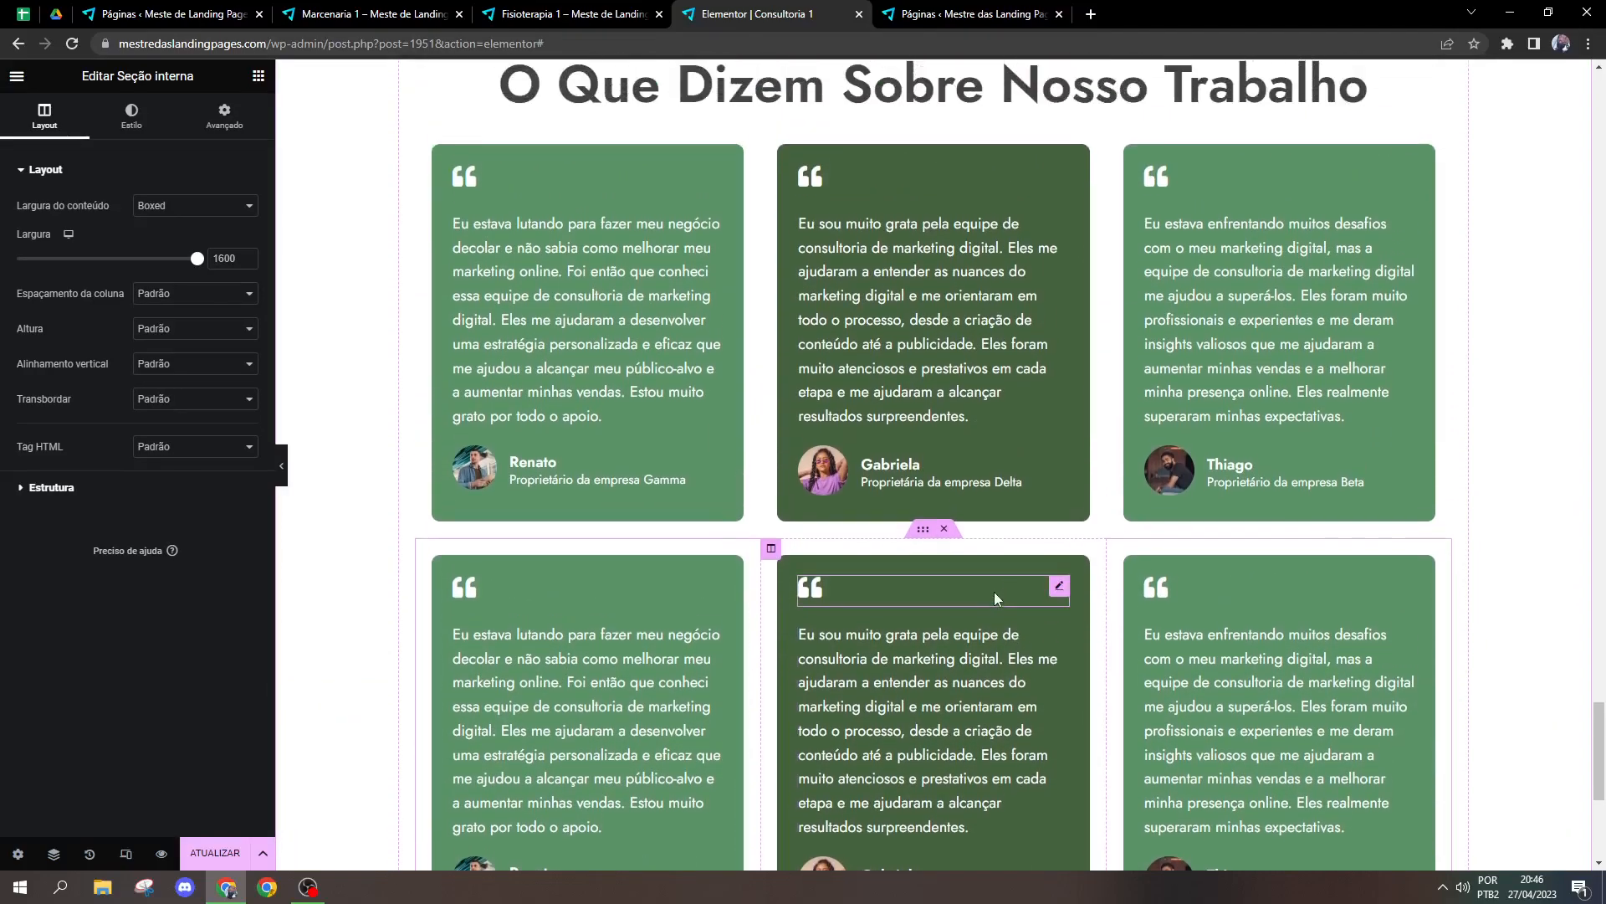
left_click(949, 530)
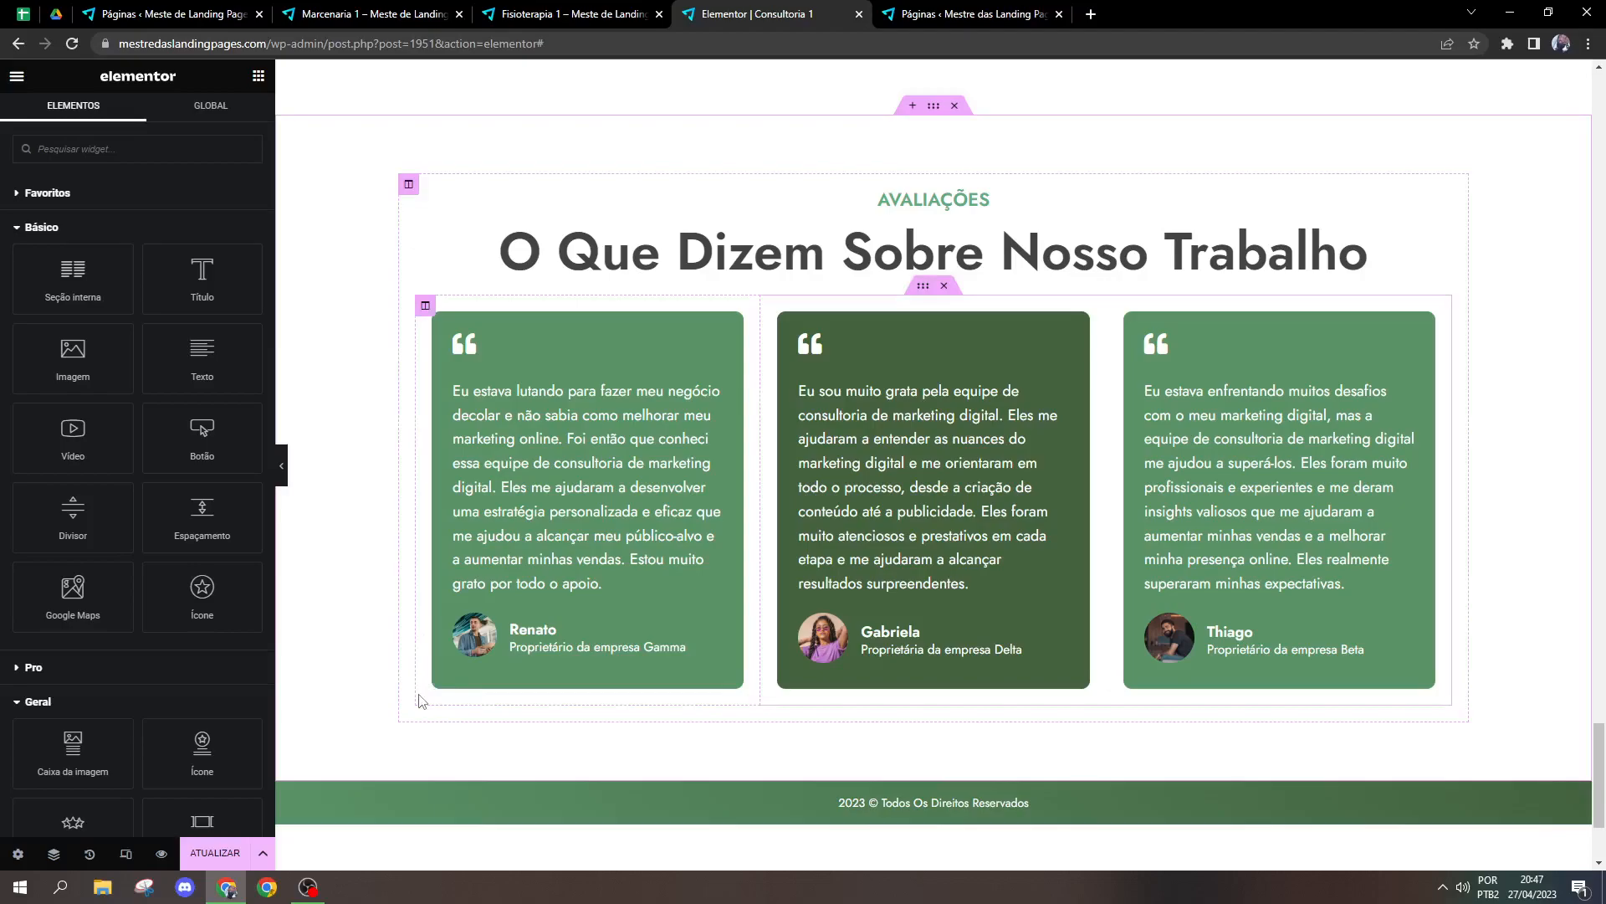
Step: Find the Âncora do menu widget among the general widgets and add it above the FAQ label in the Perguntas Frenquentes section
scroll(151, 639, "down", 10)
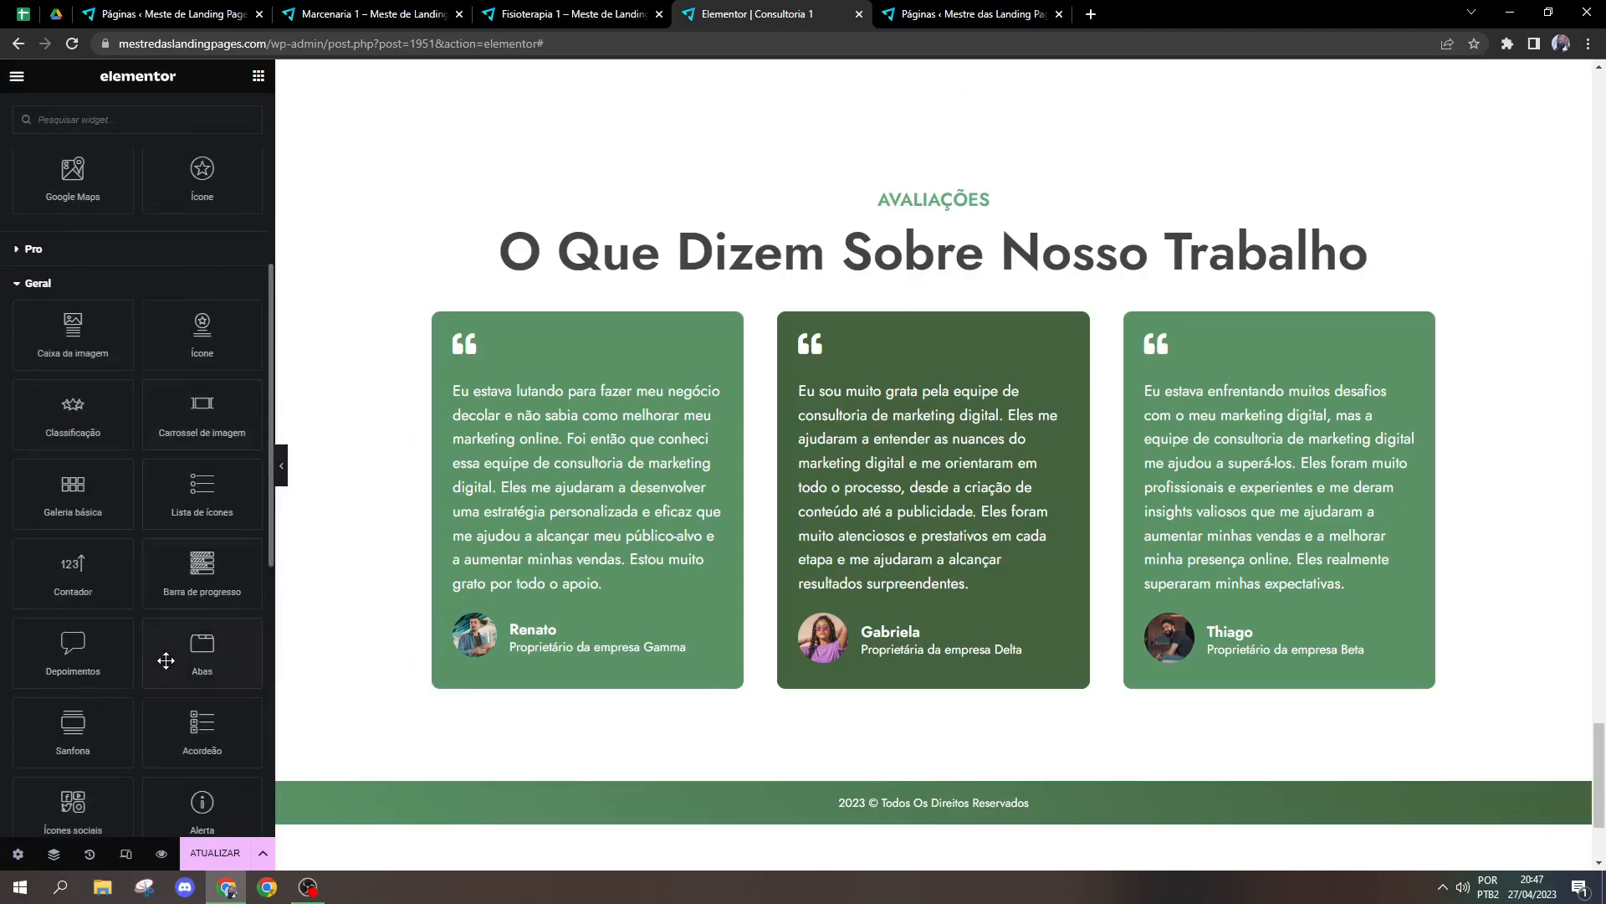
scroll(173, 661, "up", 1)
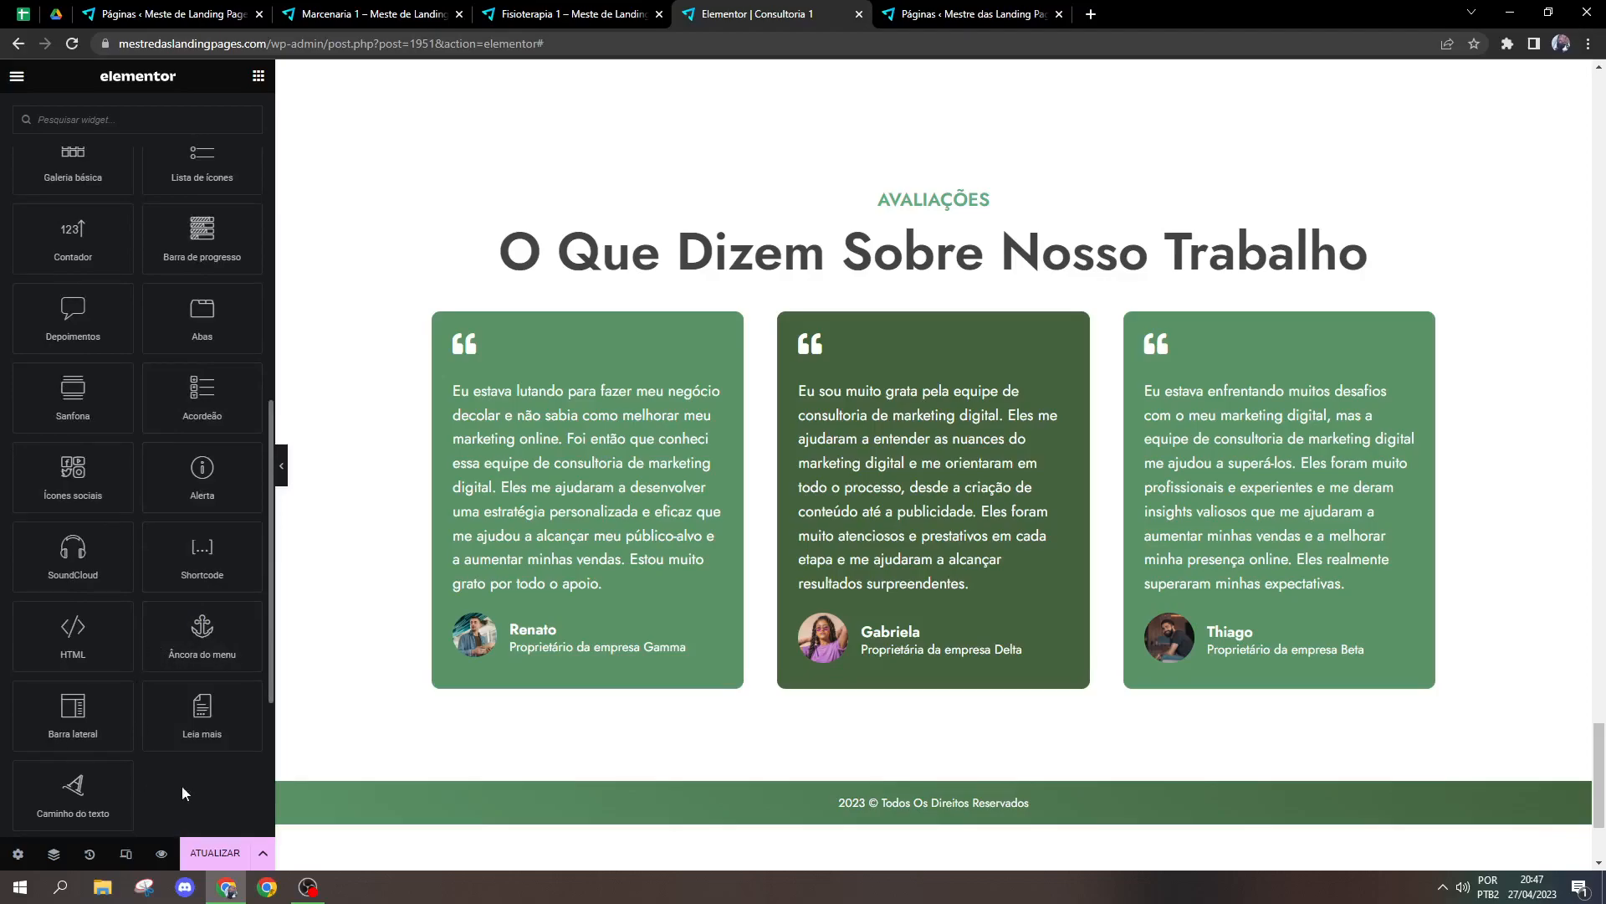
scroll(1600, 721, "up", 1)
left_click_drag(1604, 721, 1600, 877)
left_click(955, 71)
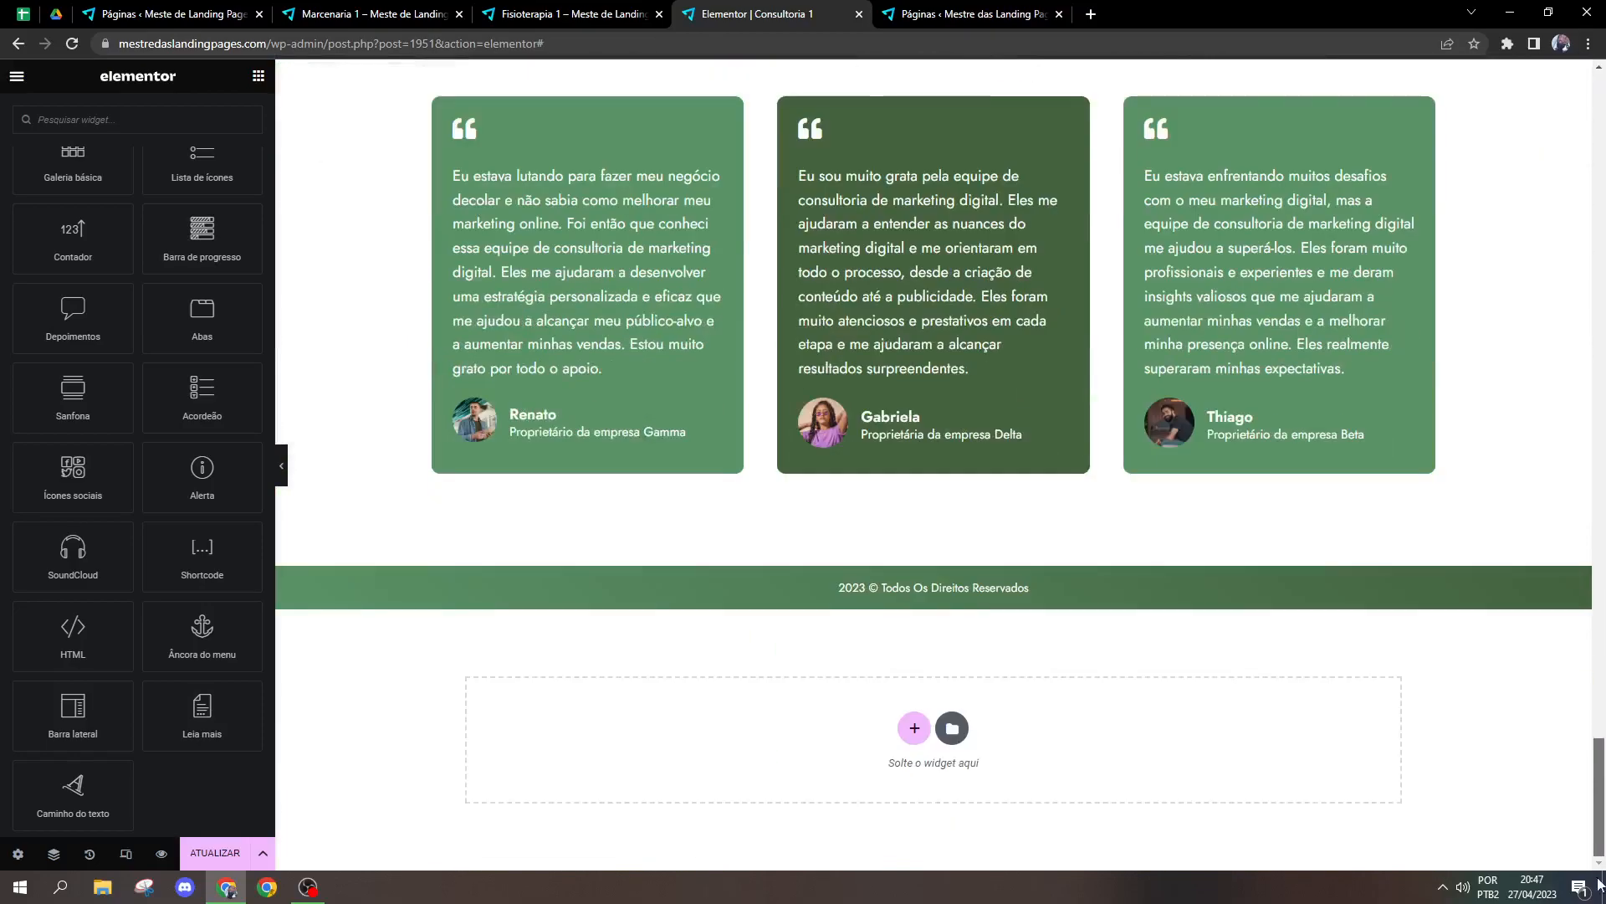
mouse_move(179, 665)
left_mouse_down()
mouse_move(914, 596)
mouse_move(946, 484)
mouse_move(62, 595)
mouse_move(202, 663)
left_mouse_up()
left_click_drag(1603, 783, 1604, 558)
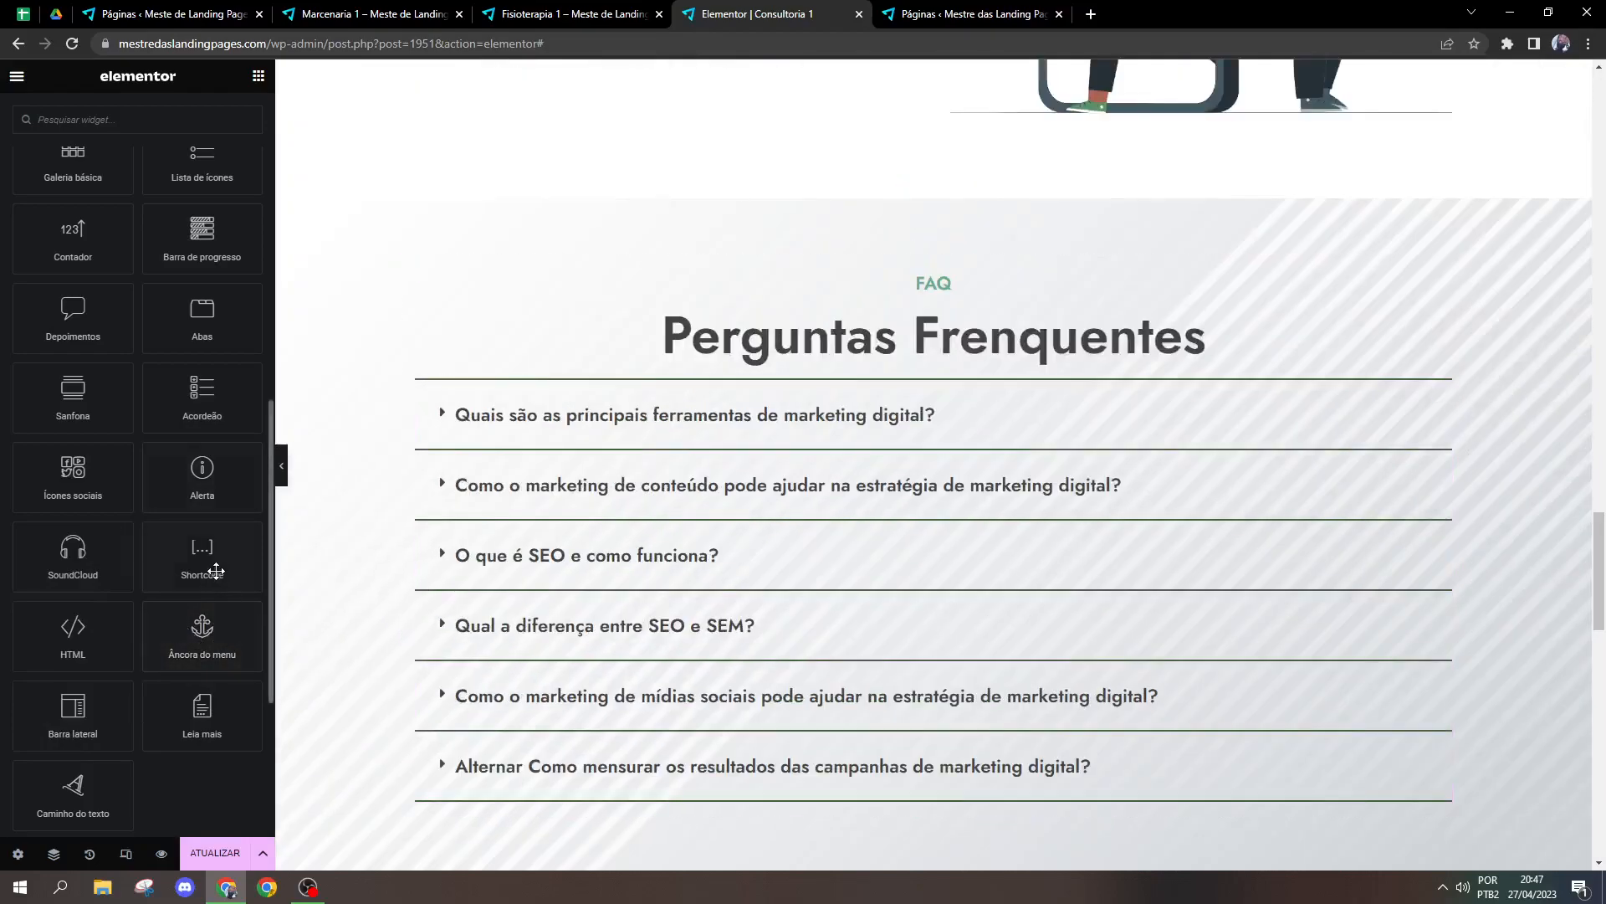
left_click_drag(206, 641, 980, 285)
Step: Set the menu anchor's link ID to faq
left_click(126, 227)
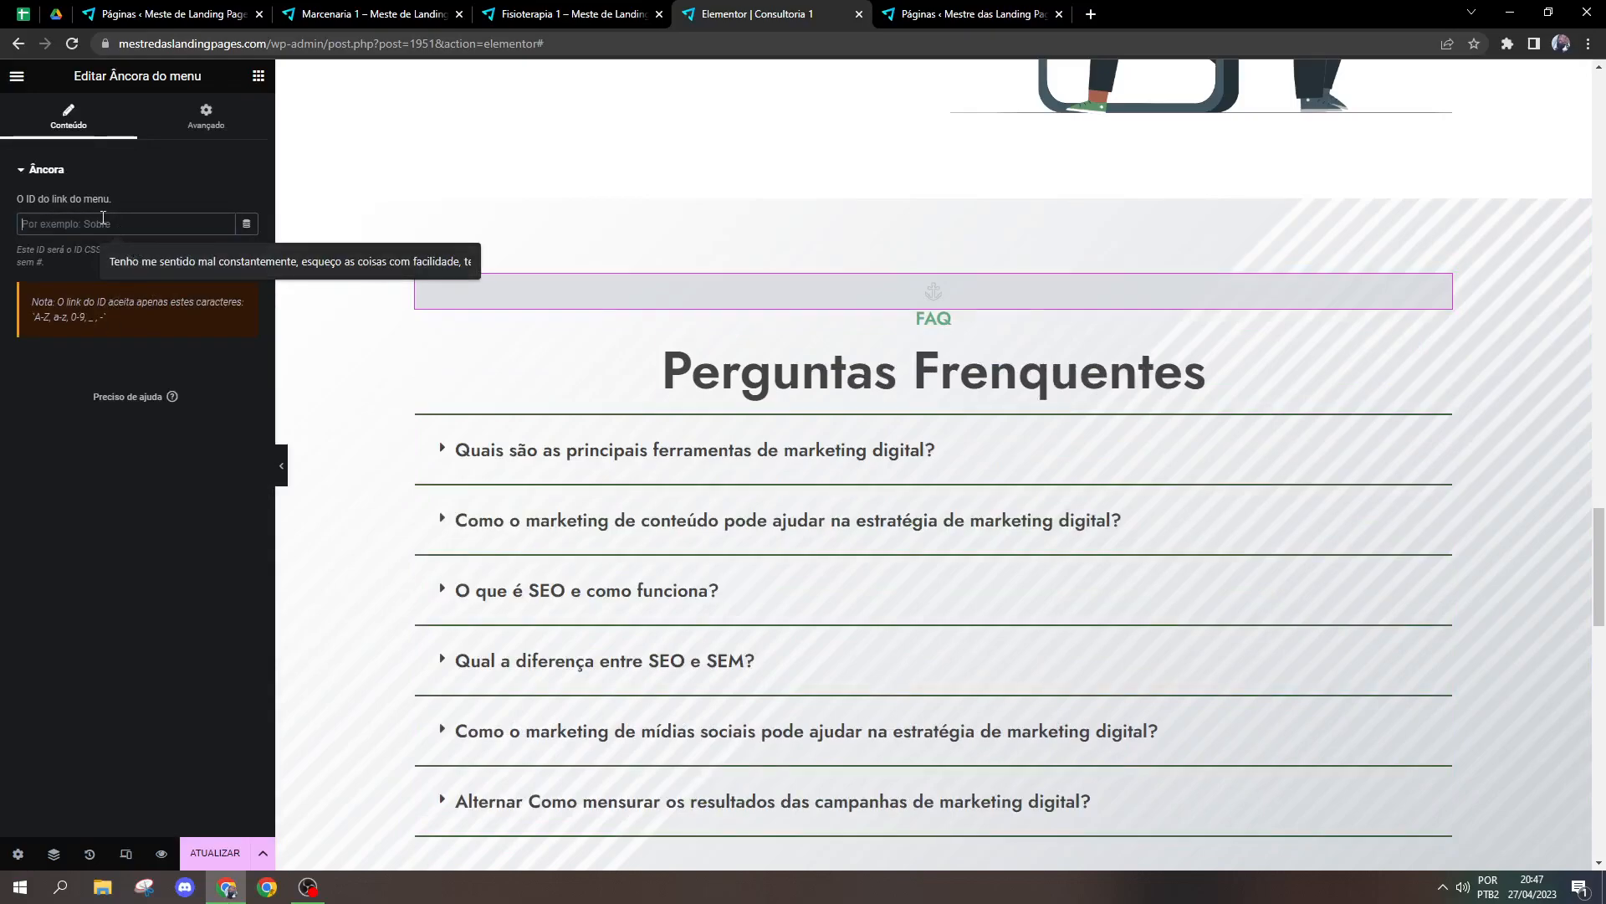
type("f")
key("BackSpace")
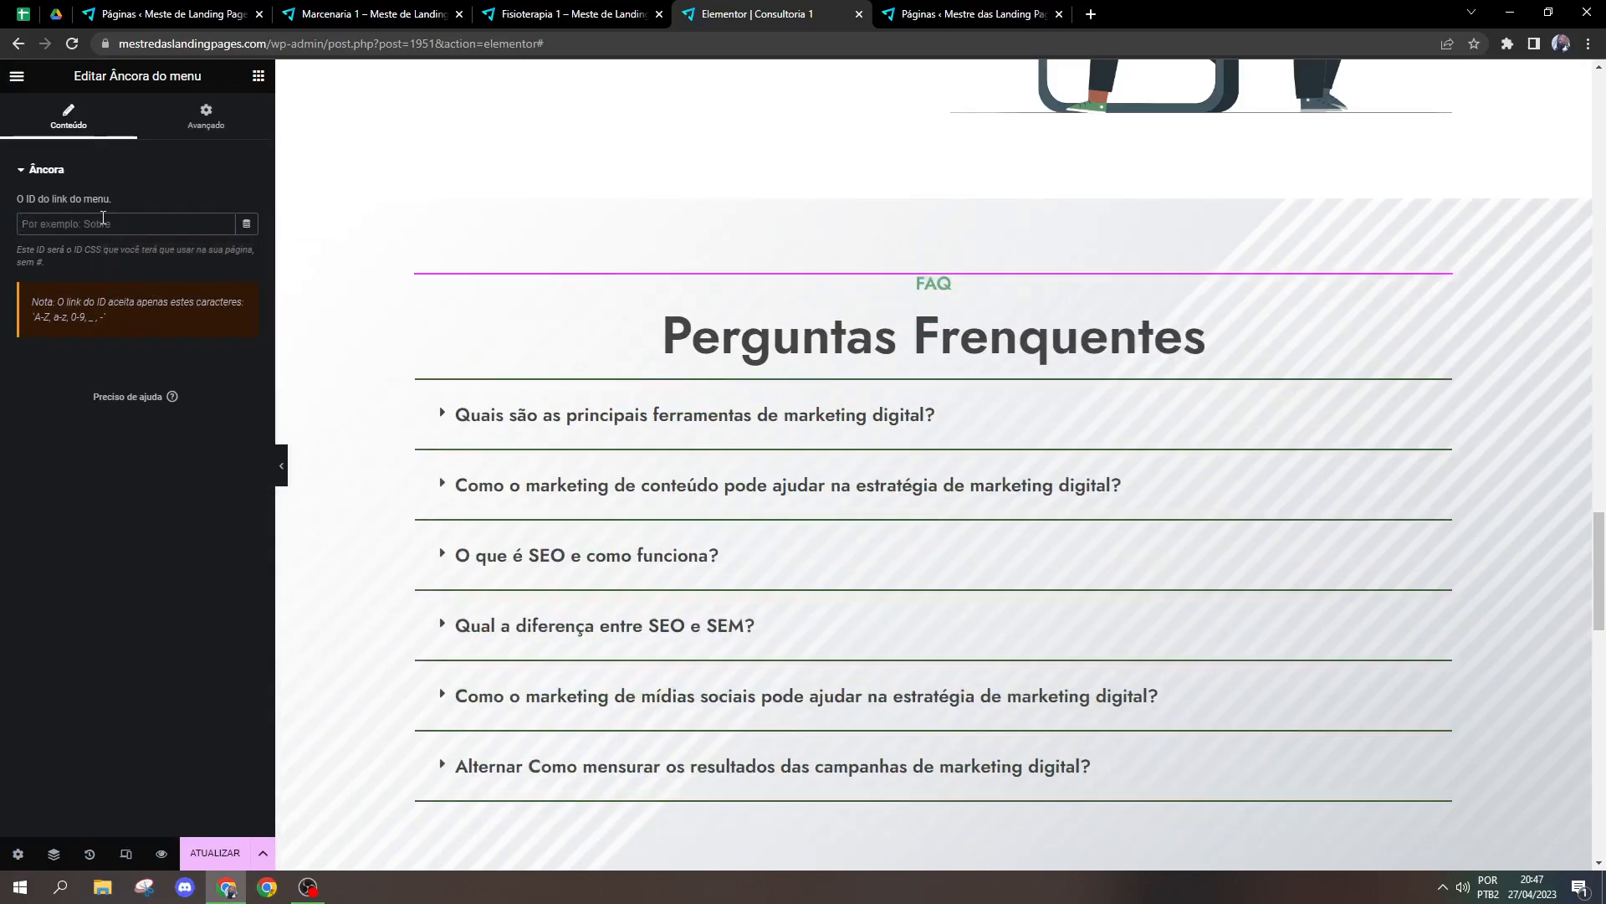
type("aq")
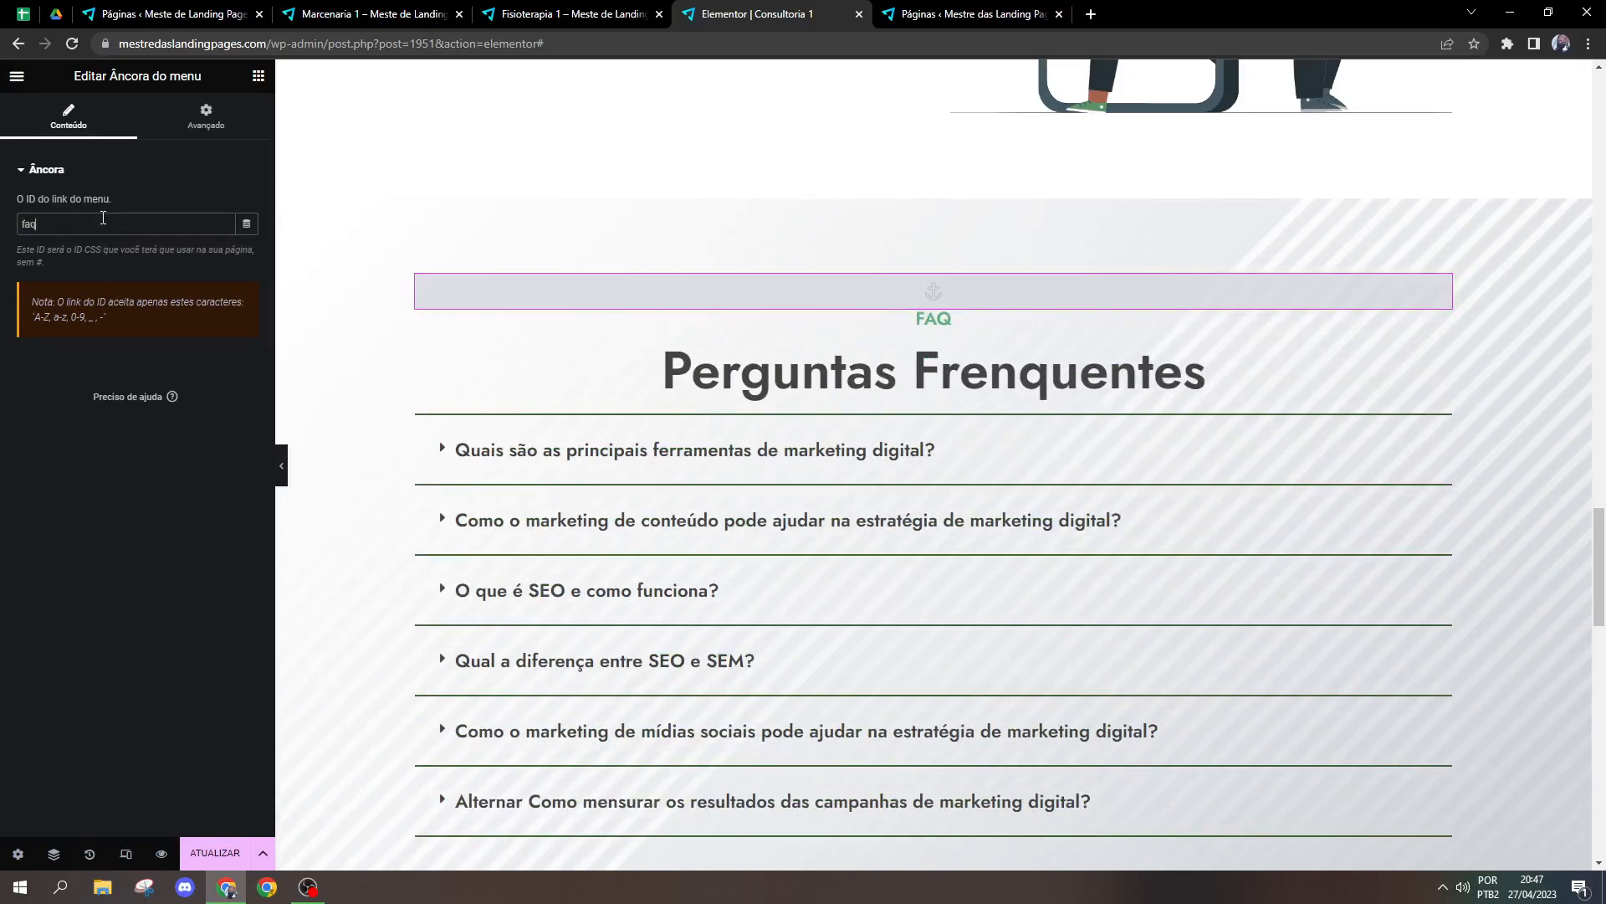
Step: Set the link of the hero title "Consultoria De Marketing Digital Voltada a Resultados" to #faq
left_click_drag(1600, 553, 1603, 113)
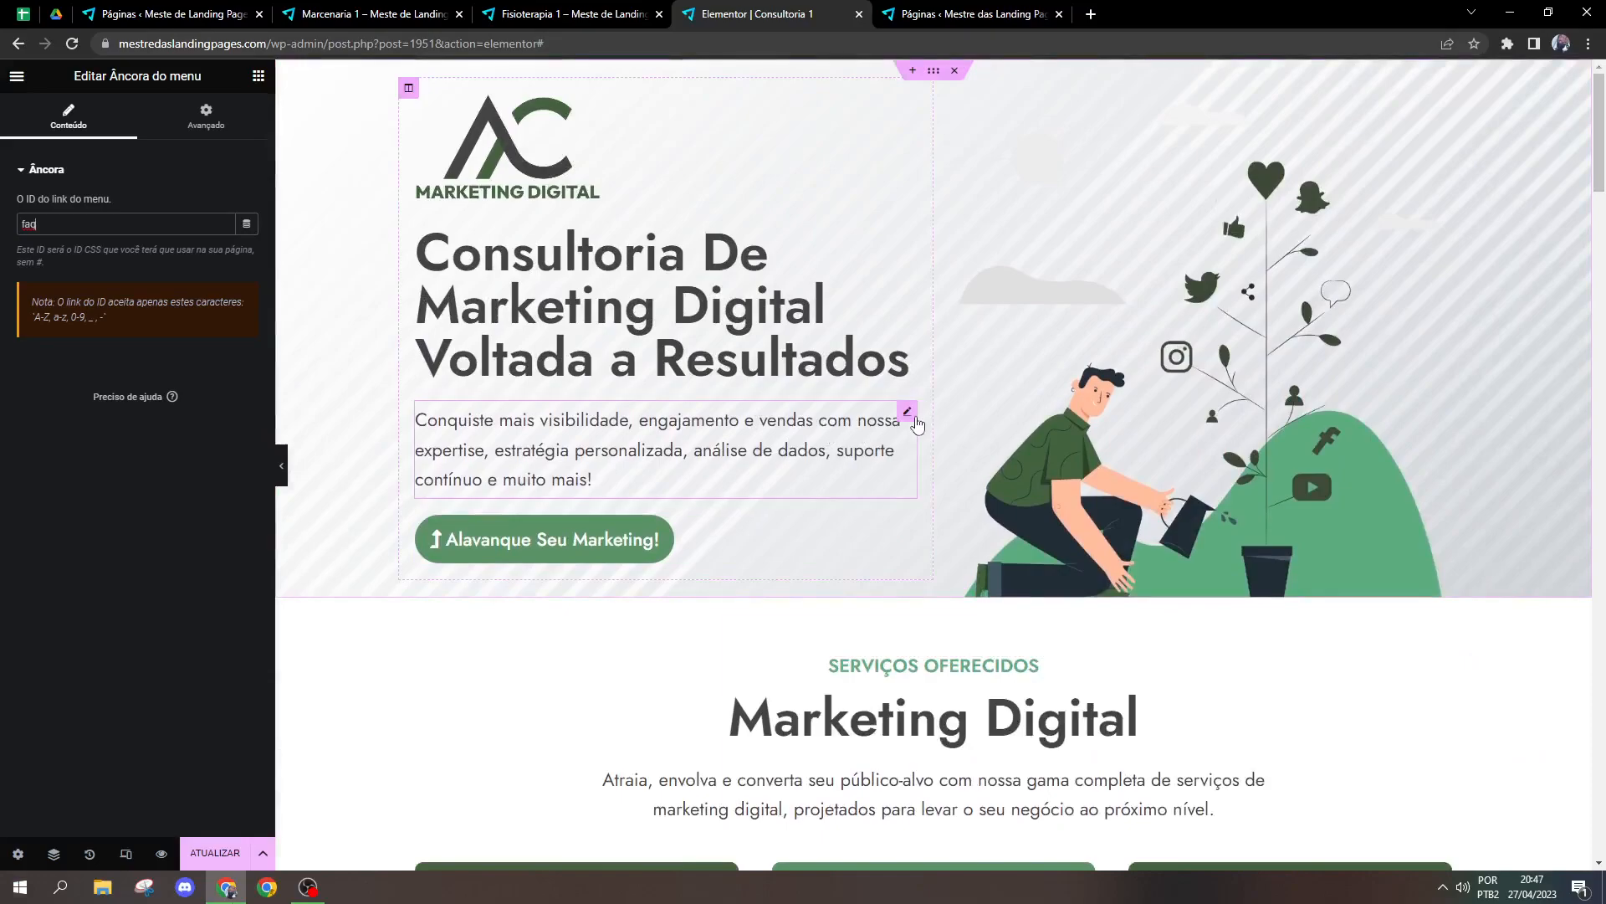
left_click(908, 412)
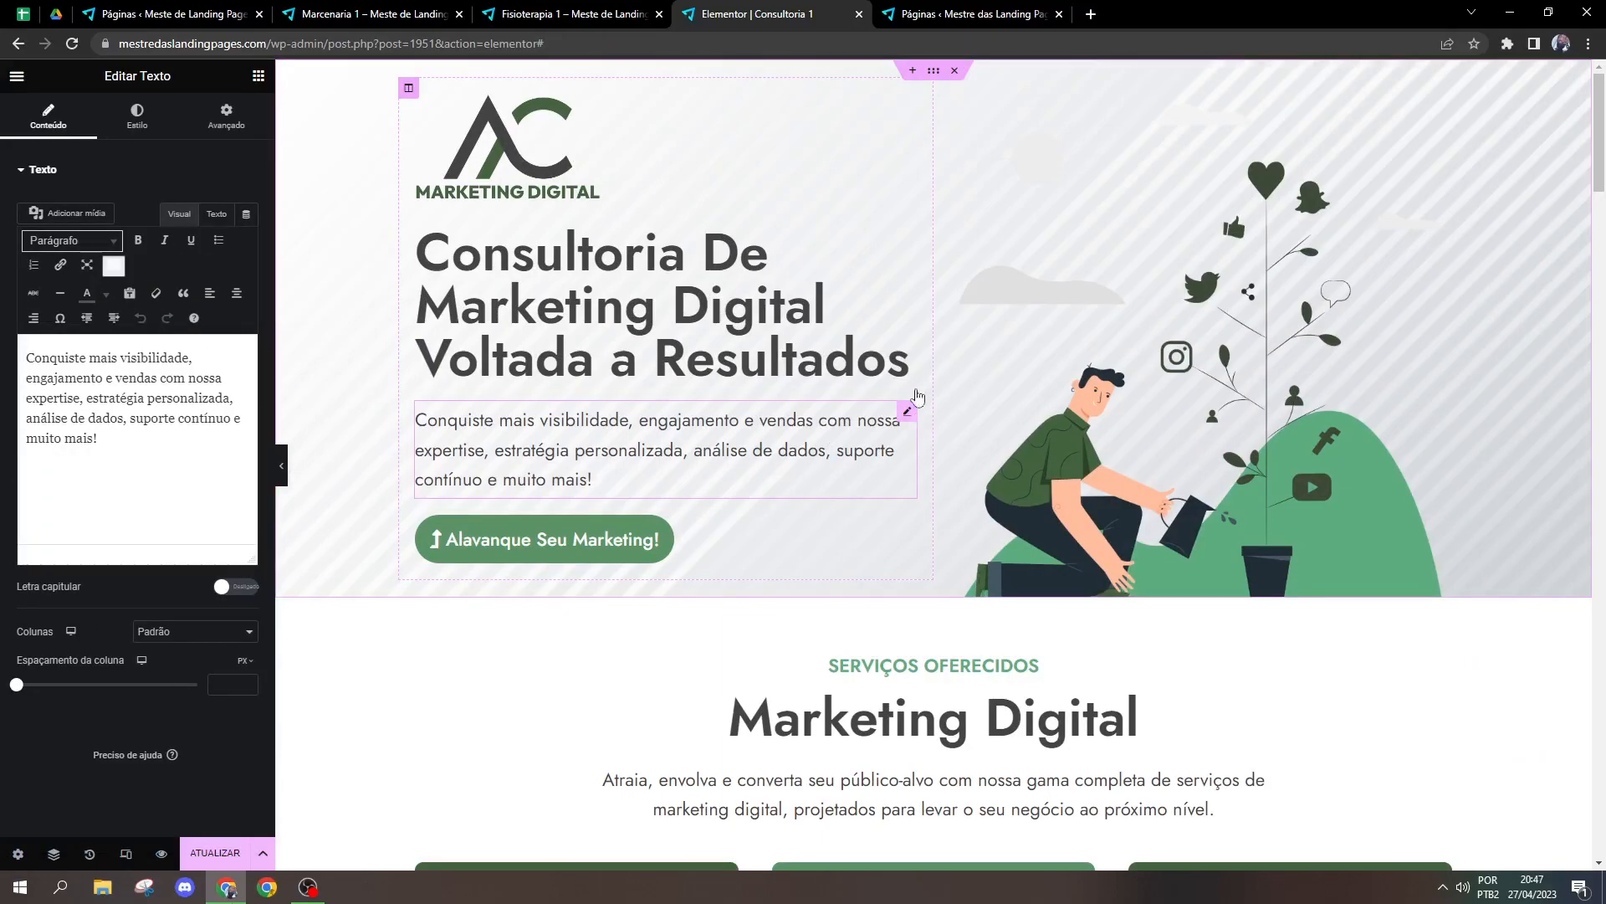
scroll(1011, 619, "down", 2)
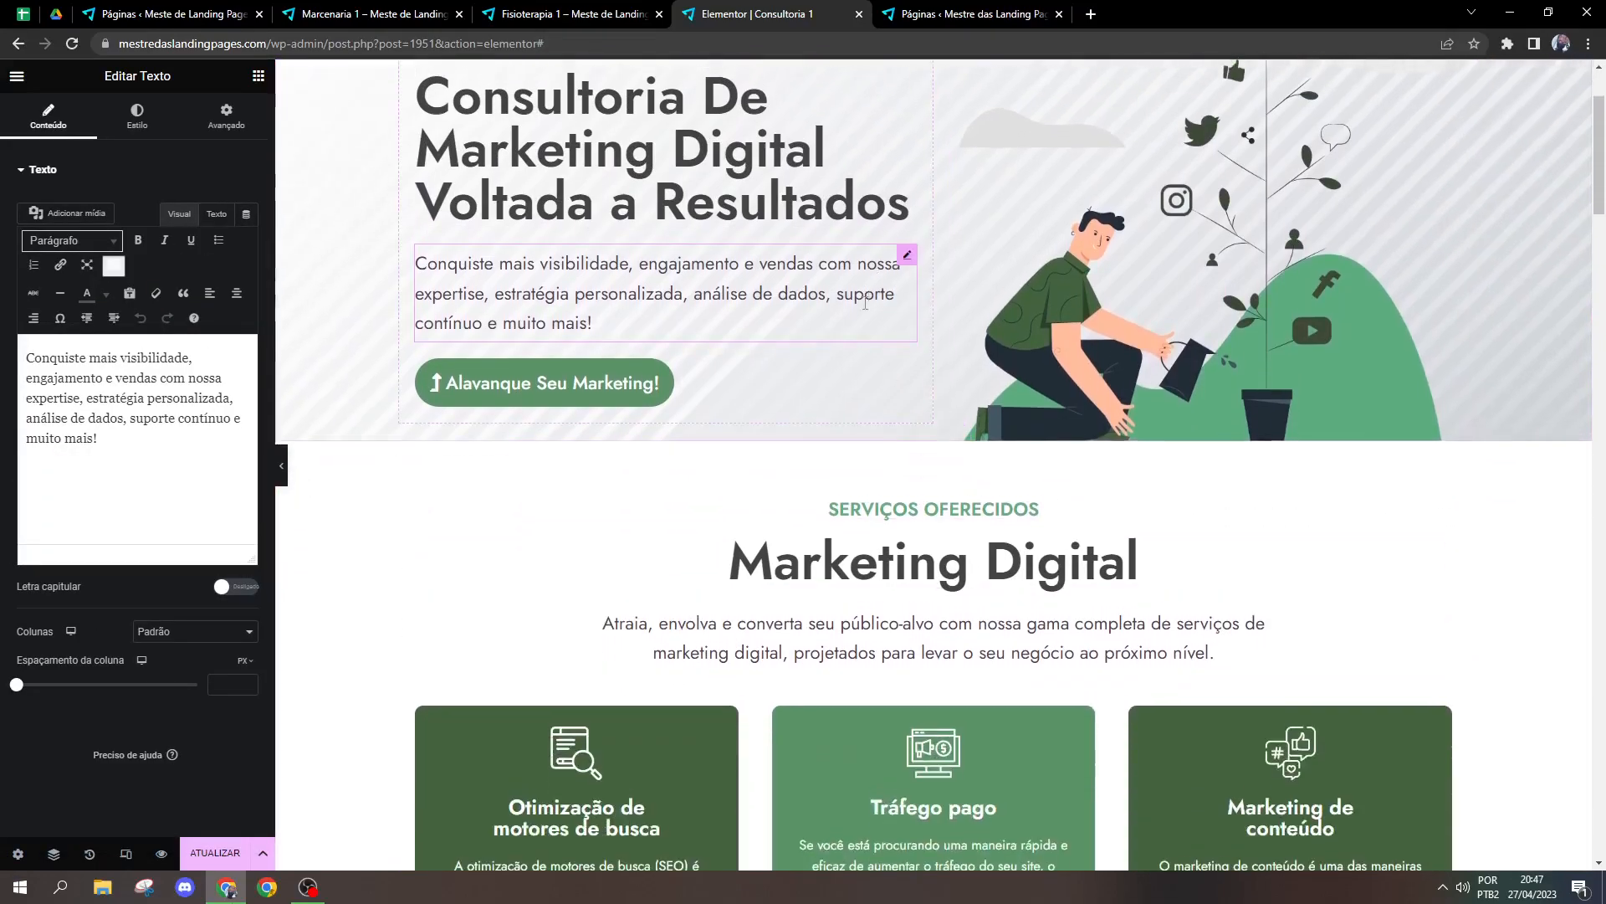
scroll(639, 251, "up", 1)
left_click(639, 251)
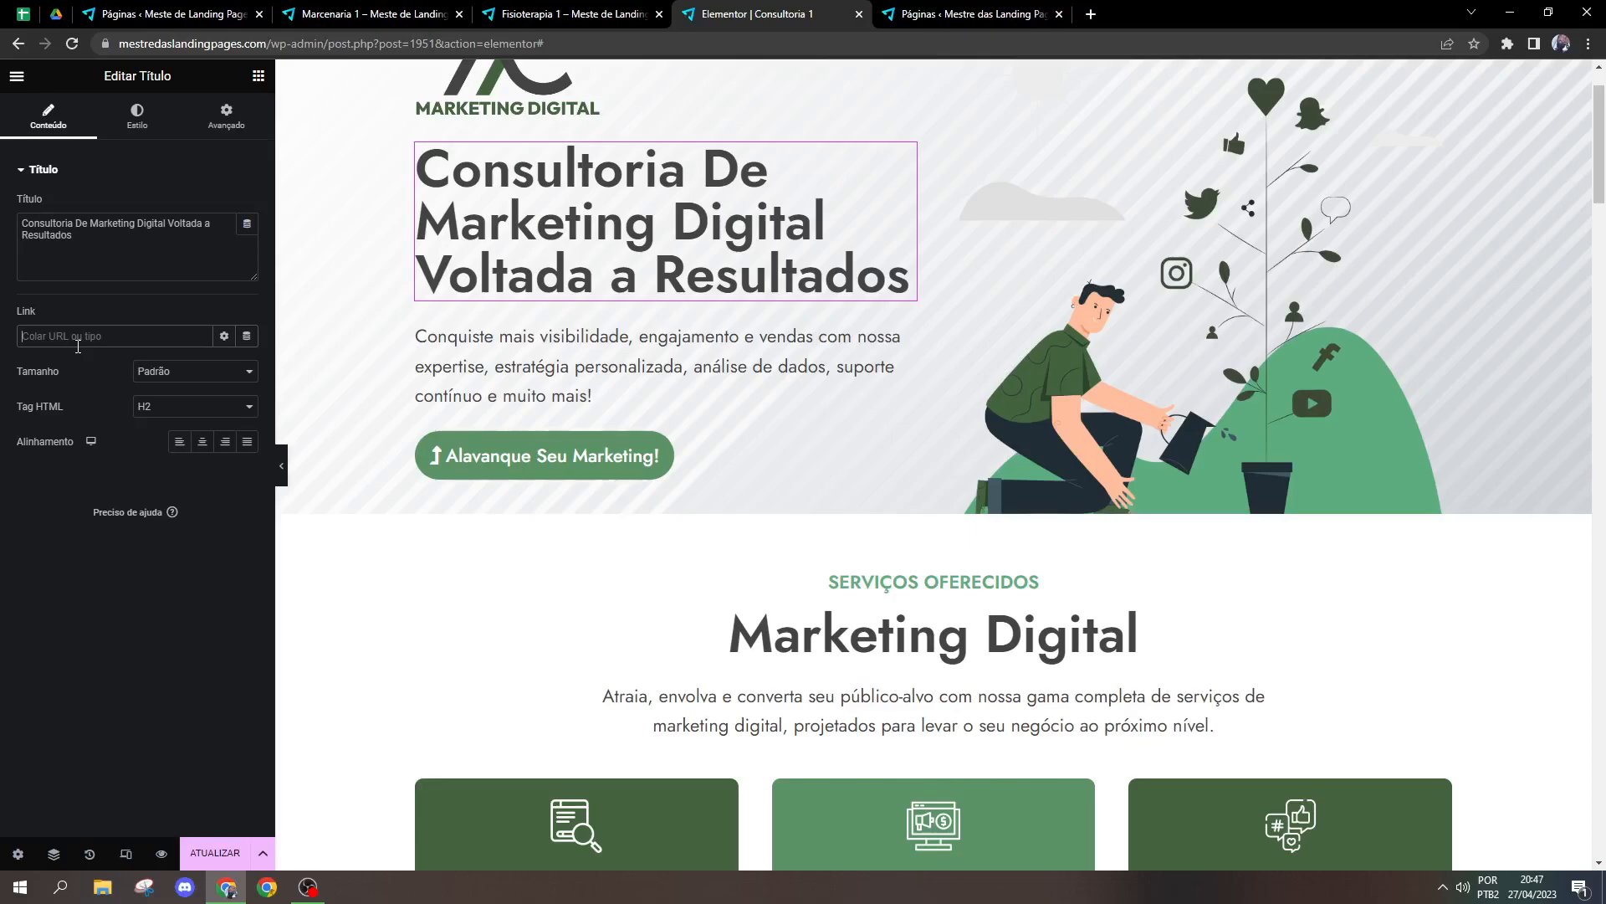
type("#faq")
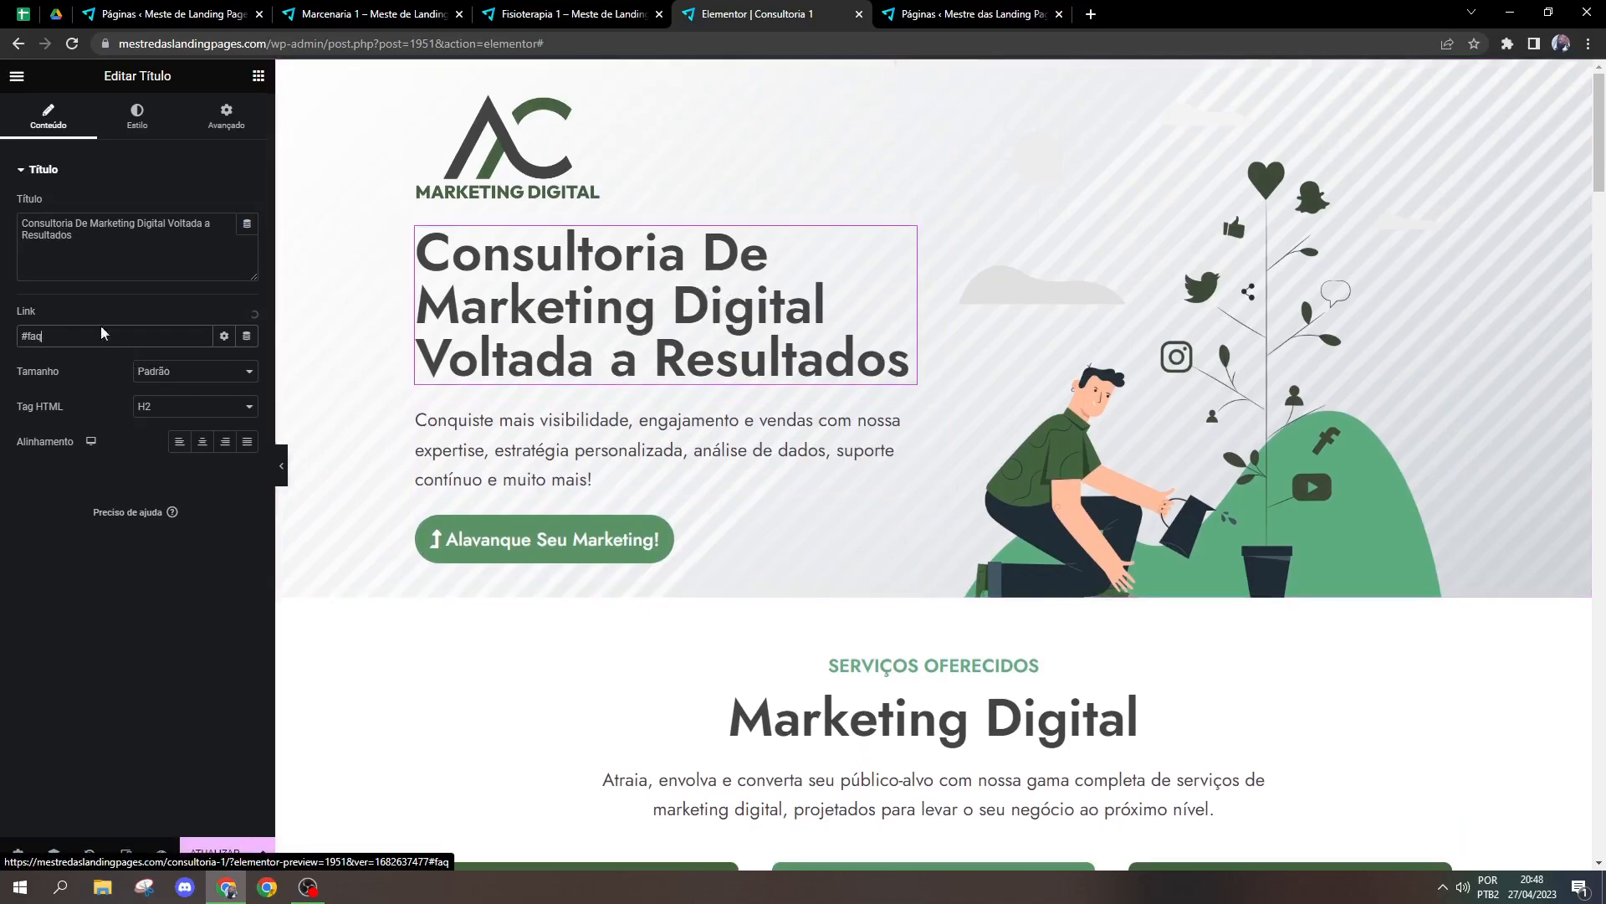
Step: Follow the hero title's link to test the jump to the menu anchor in the FAQ section
left_click(699, 303)
scroll(1162, 453, "up", 2)
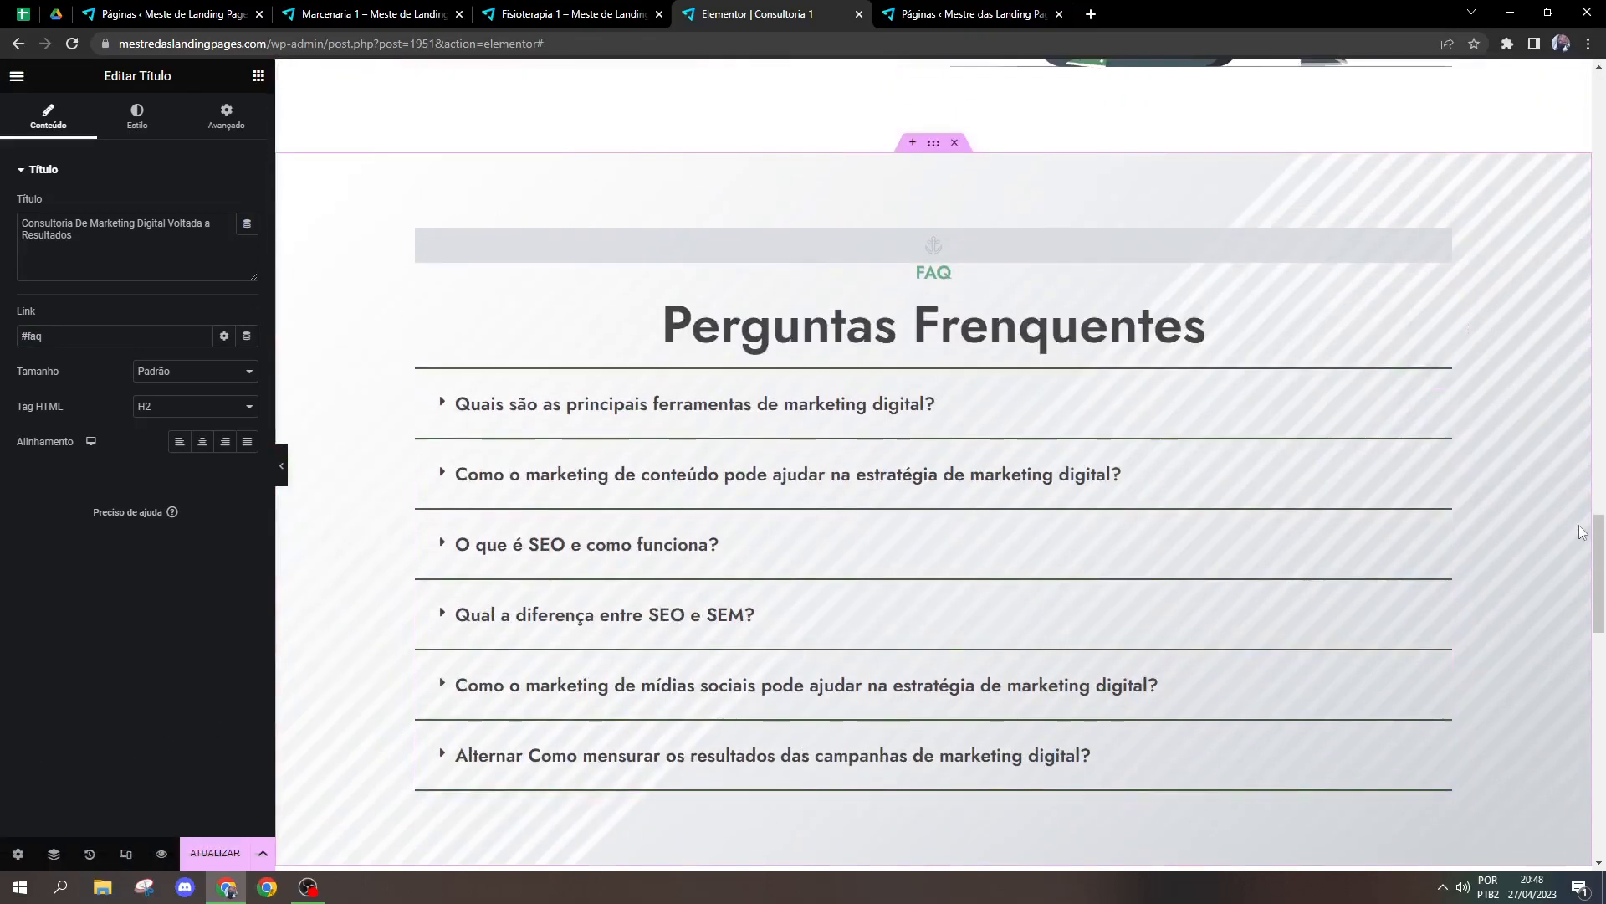
mouse_move(1602, 576)
left_mouse_down()
mouse_move(1604, 592)
mouse_move(1604, 573)
left_mouse_up()
Step: Delete the Âncora do menu widget from the FAQ section
left_click(1004, 264)
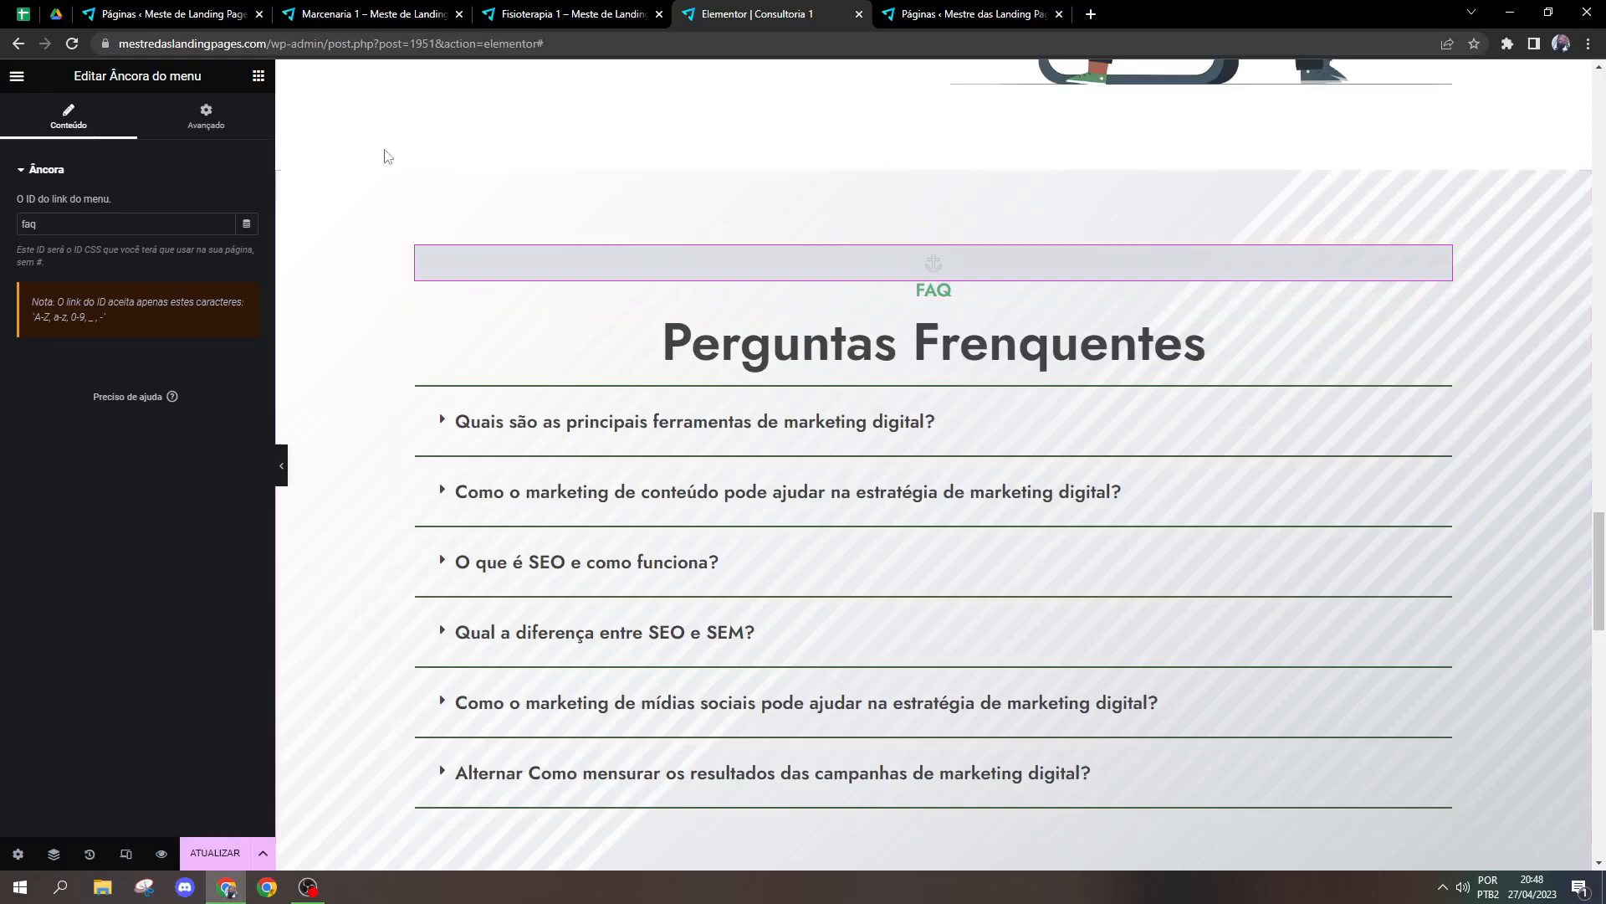
left_click(258, 77)
scroll(240, 491, "down", 15)
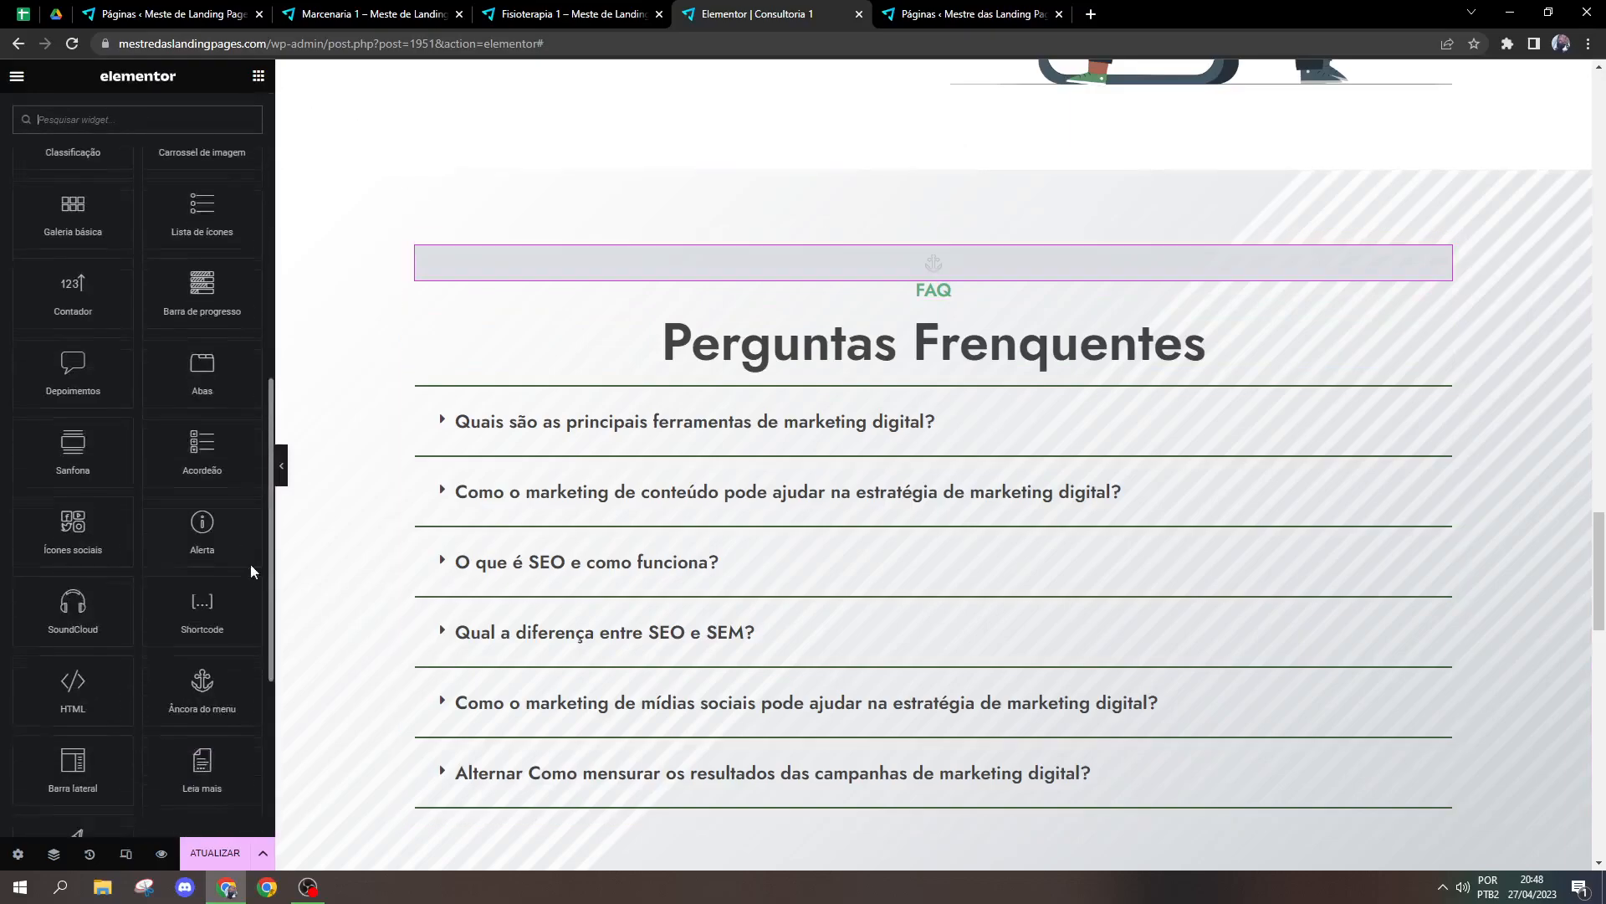
scroll(251, 697, "up", 6)
right_click(984, 271)
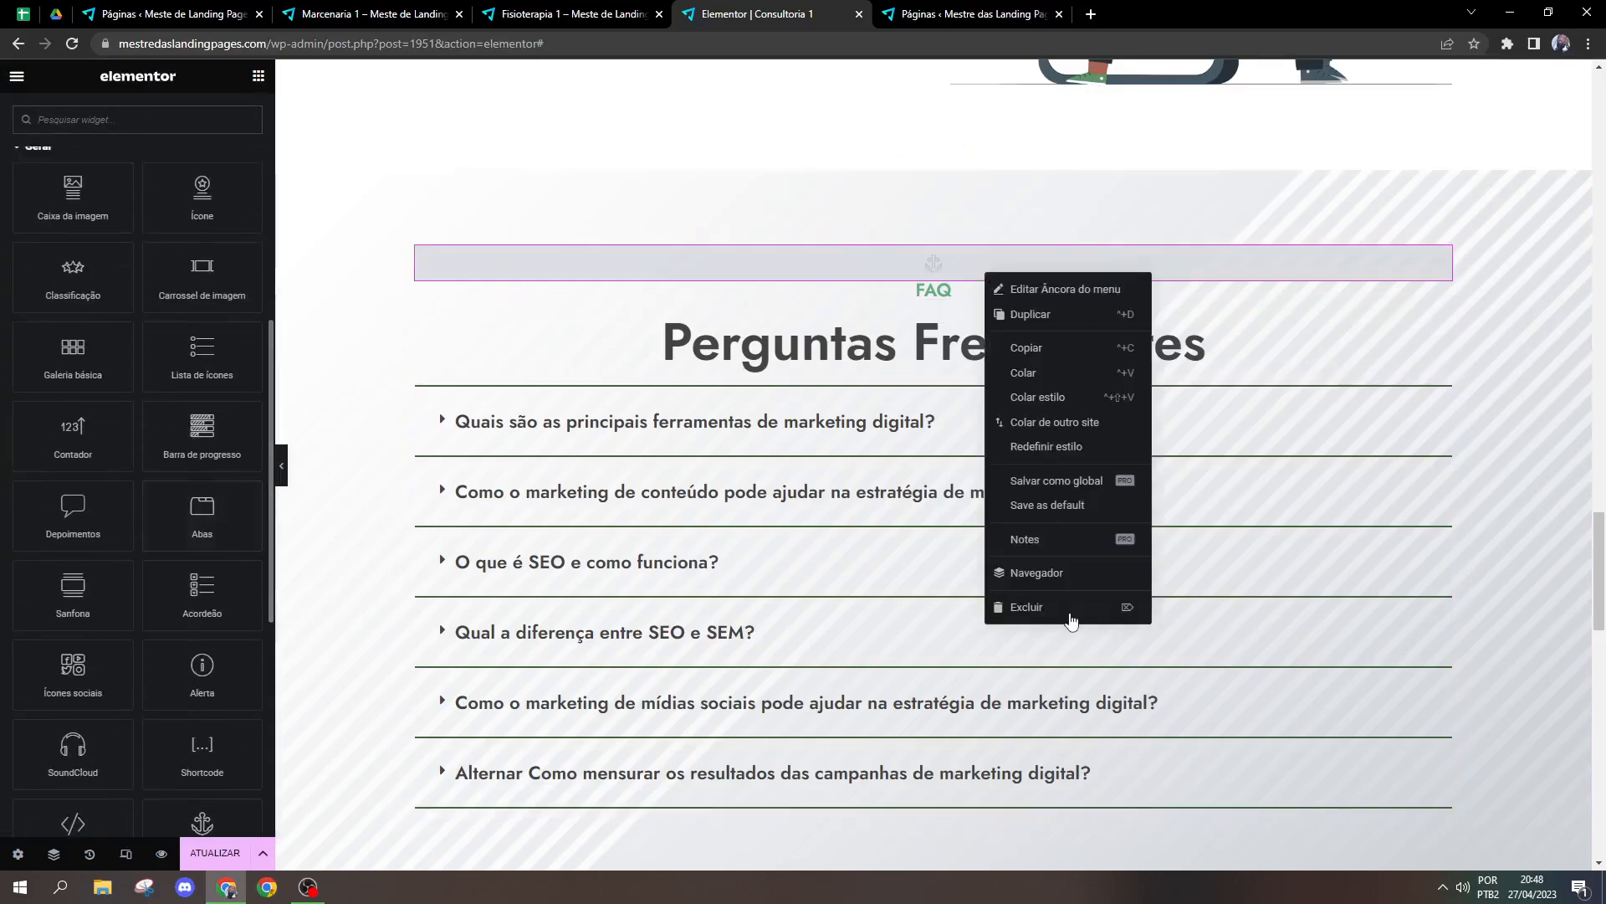
left_click(1066, 613)
Step: Set the CSS ID of the FAQ section itself to faq in its advanced settings
left_click_drag(1604, 540, 1604, 90)
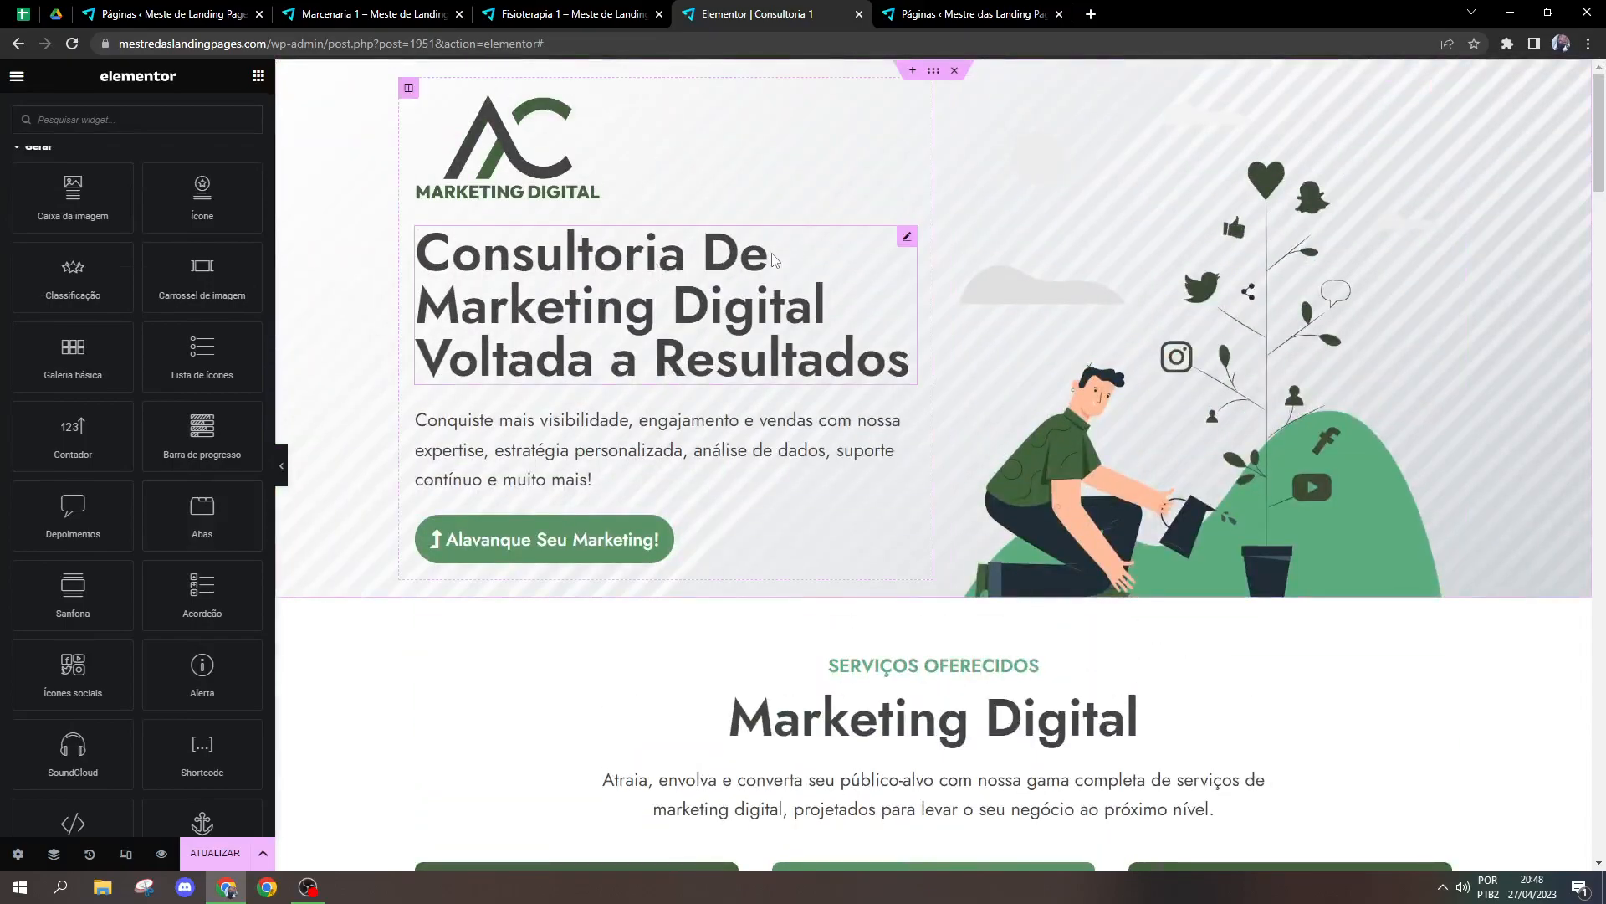
left_click_drag(1604, 123, 1604, 548)
left_click(933, 285)
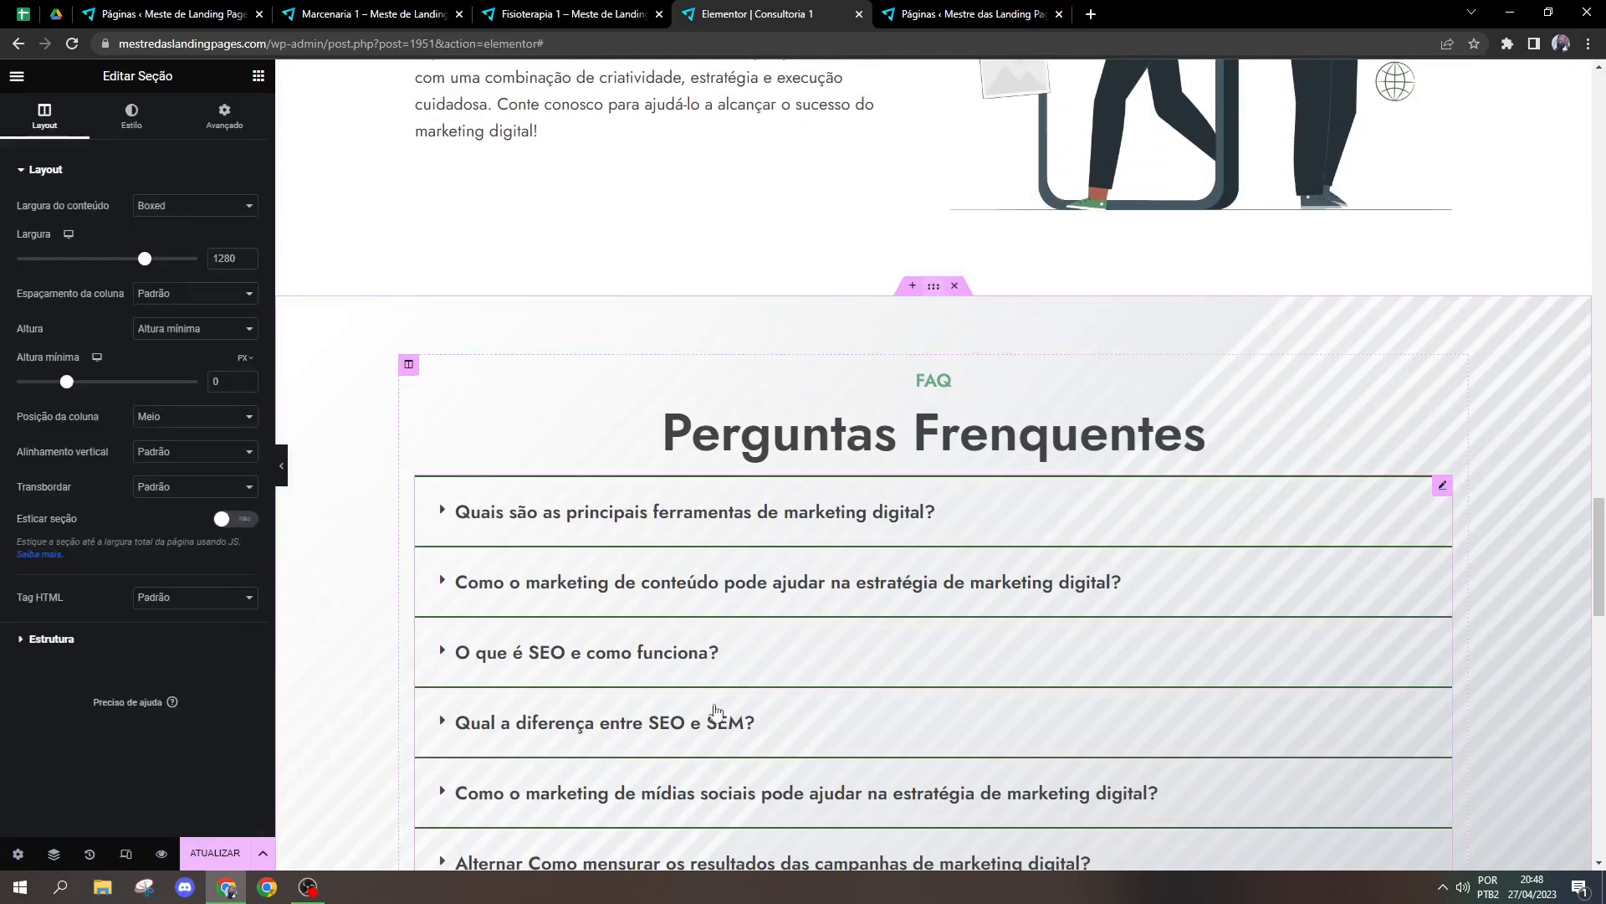
left_click(224, 117)
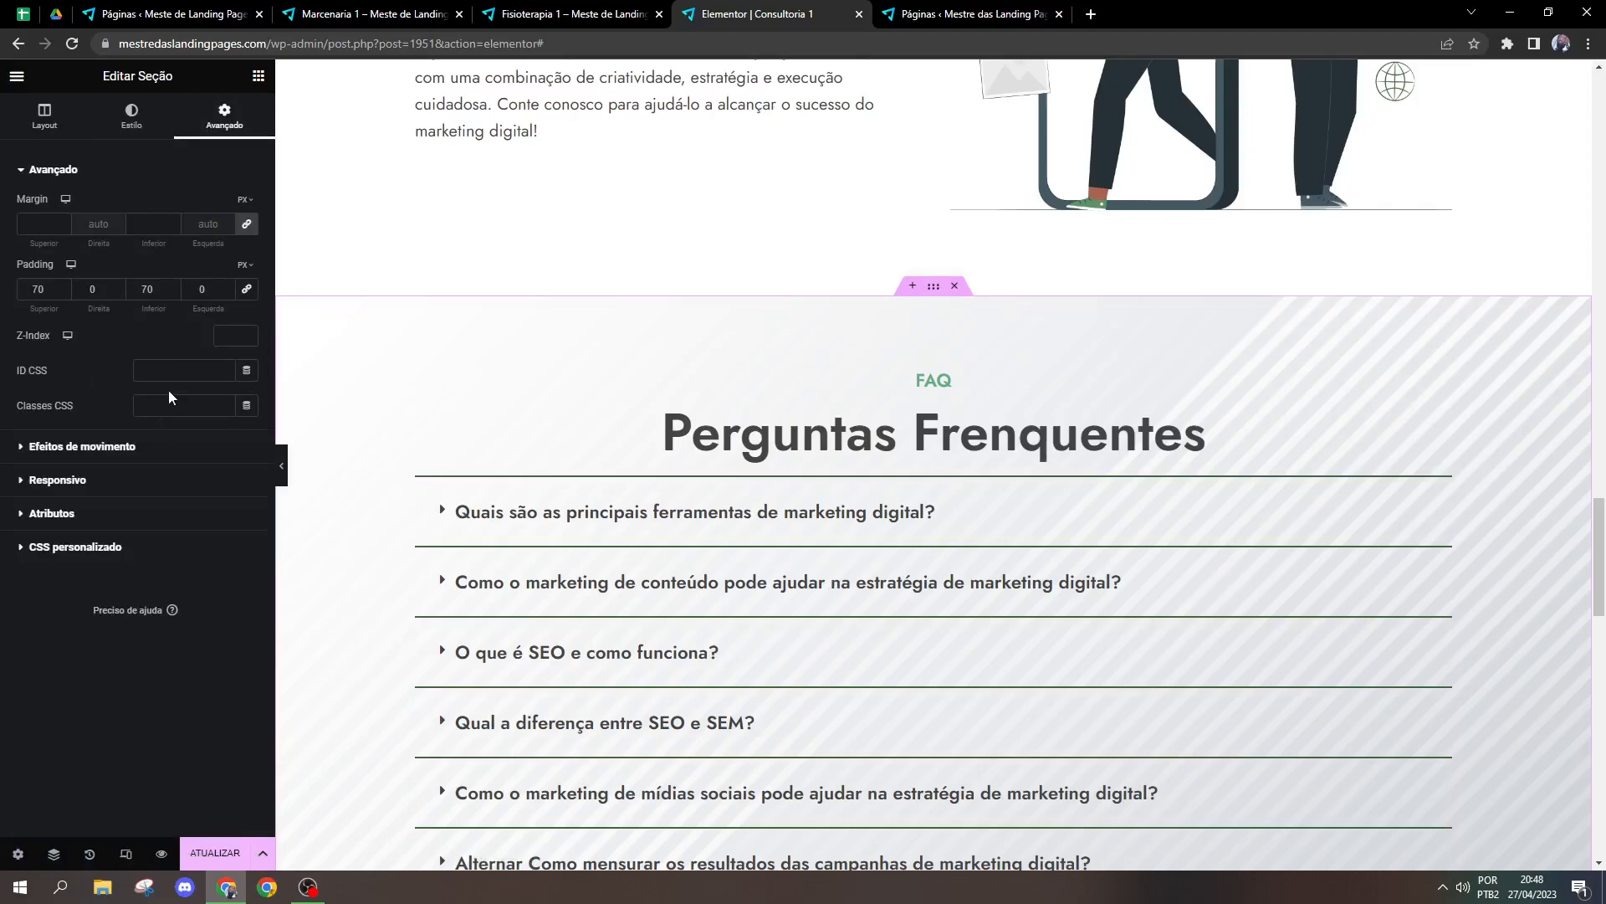
left_click(44, 116)
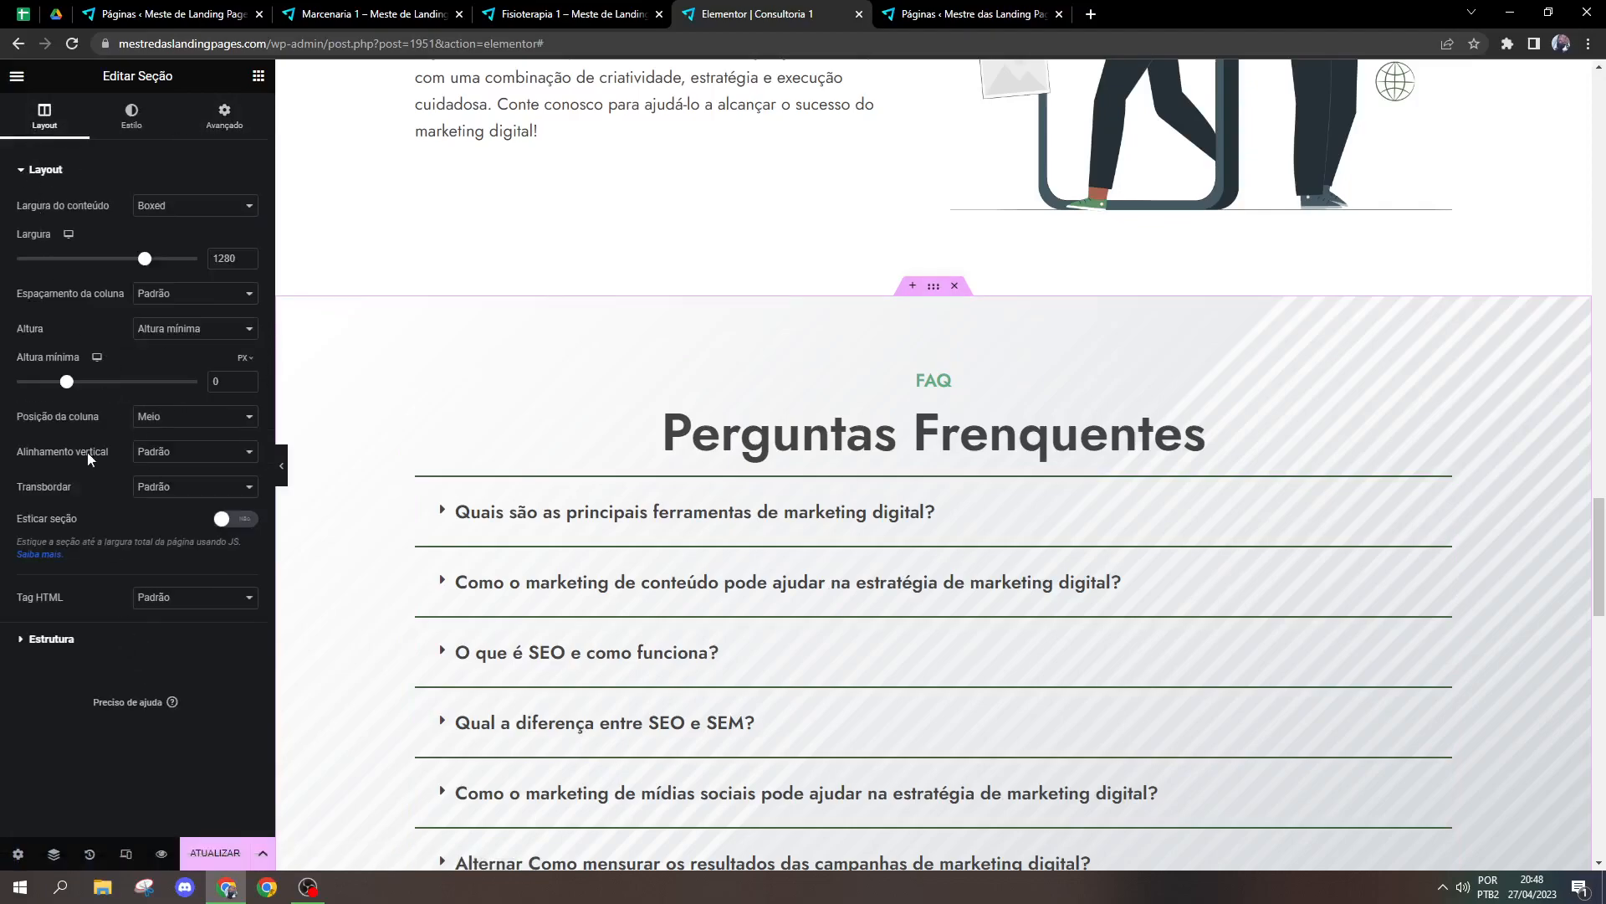
left_click(219, 108)
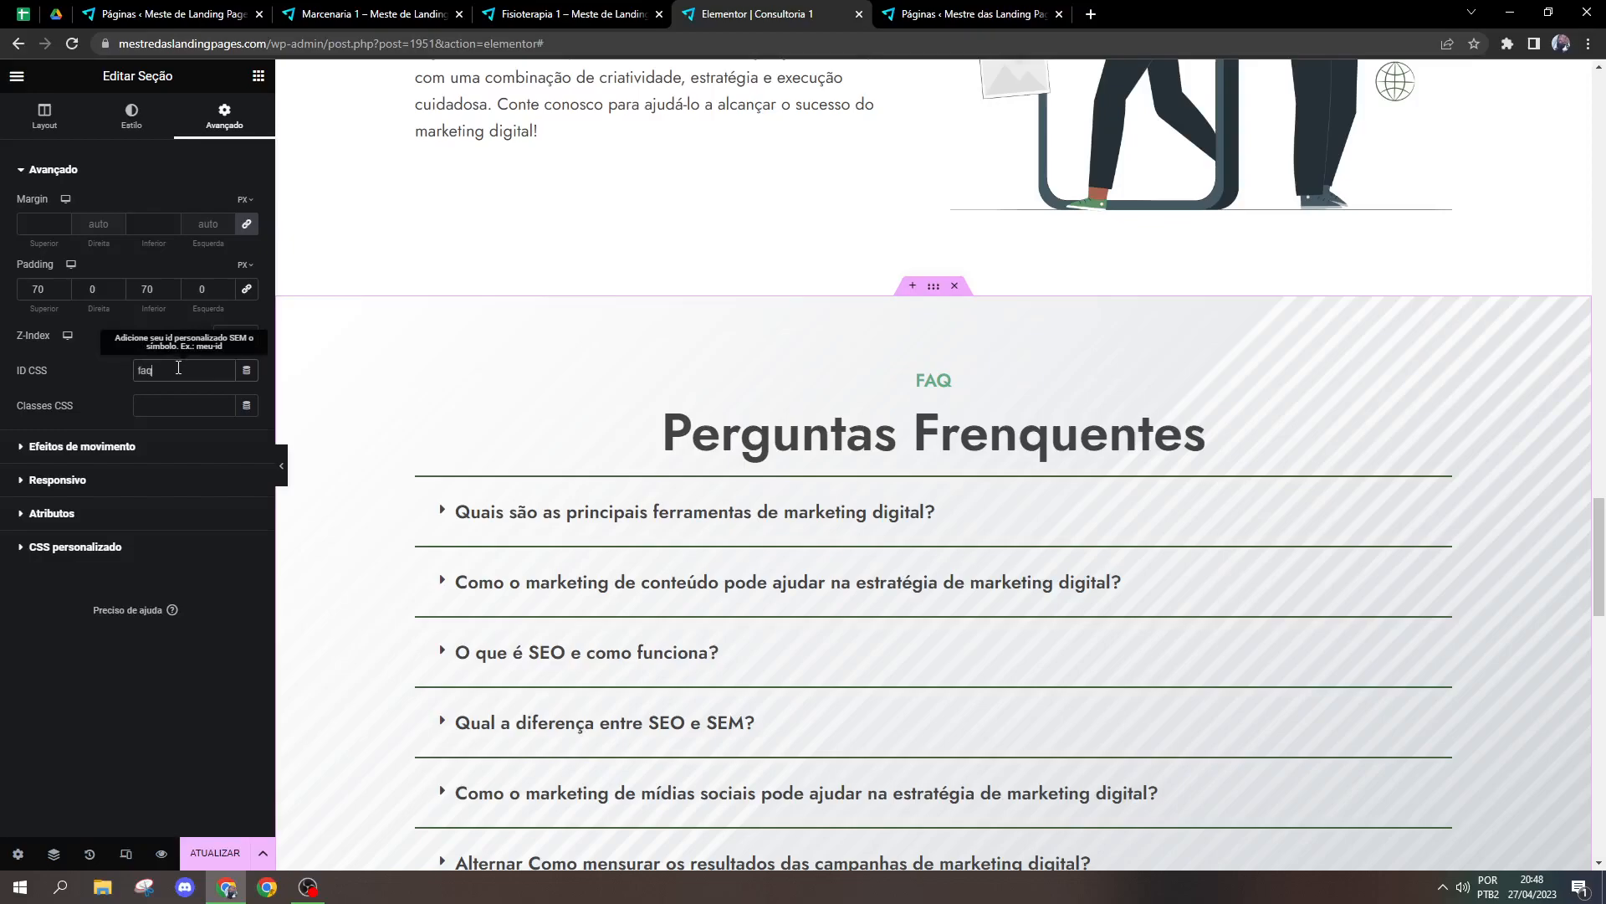
Step: Follow the hero title's #faq link to test the jump to the section's CSS ID
scroll(932, 262, "up", 15)
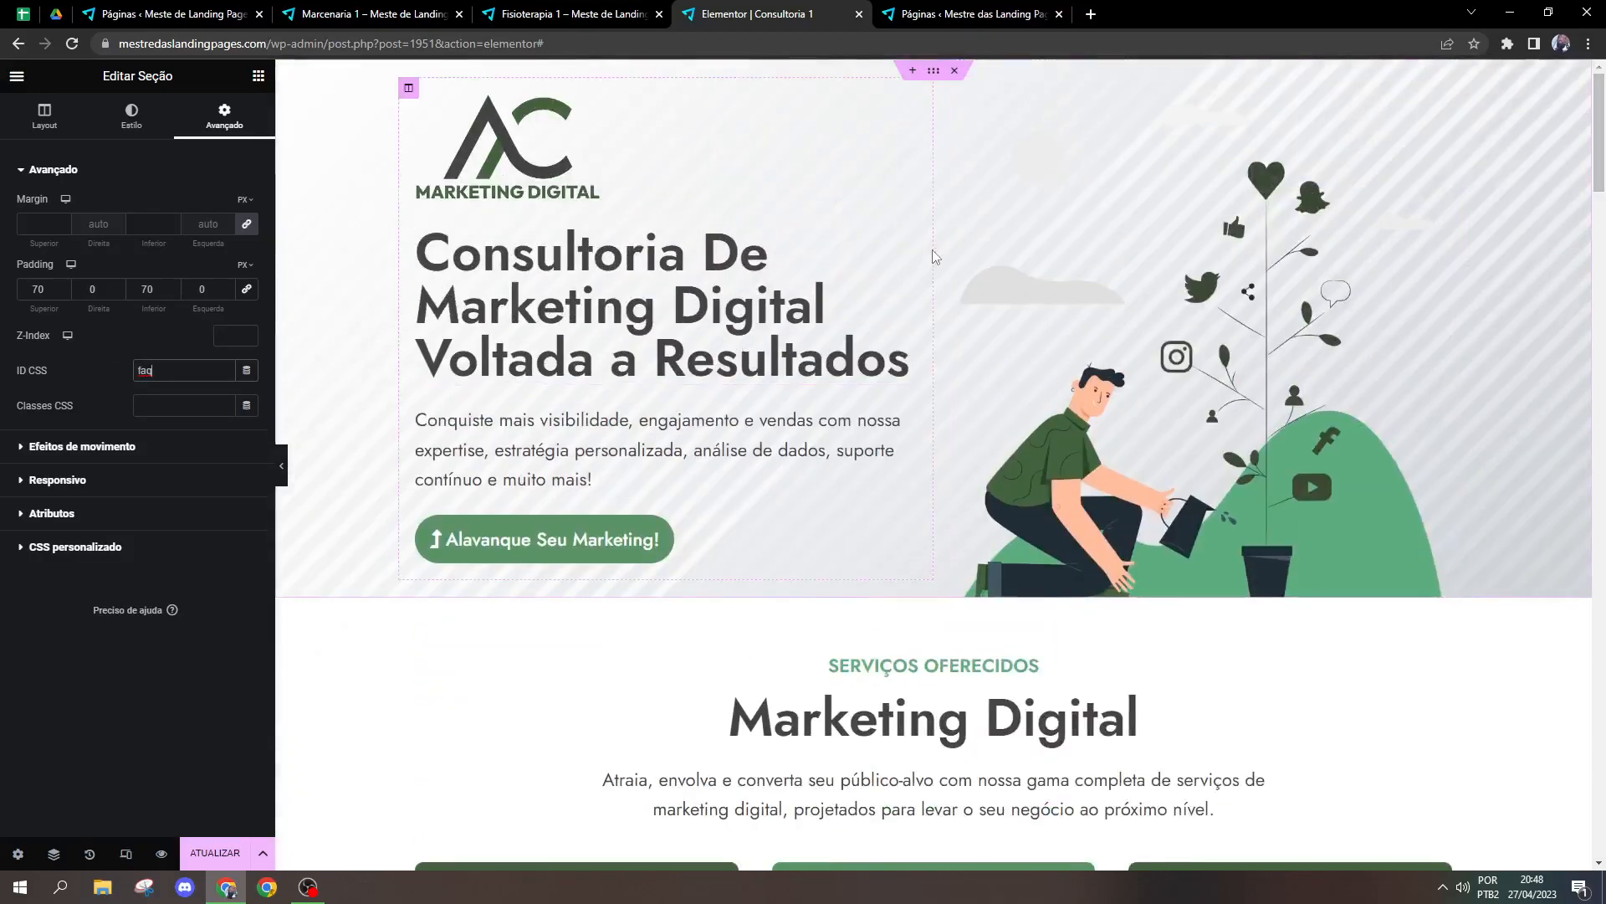
left_click(908, 265)
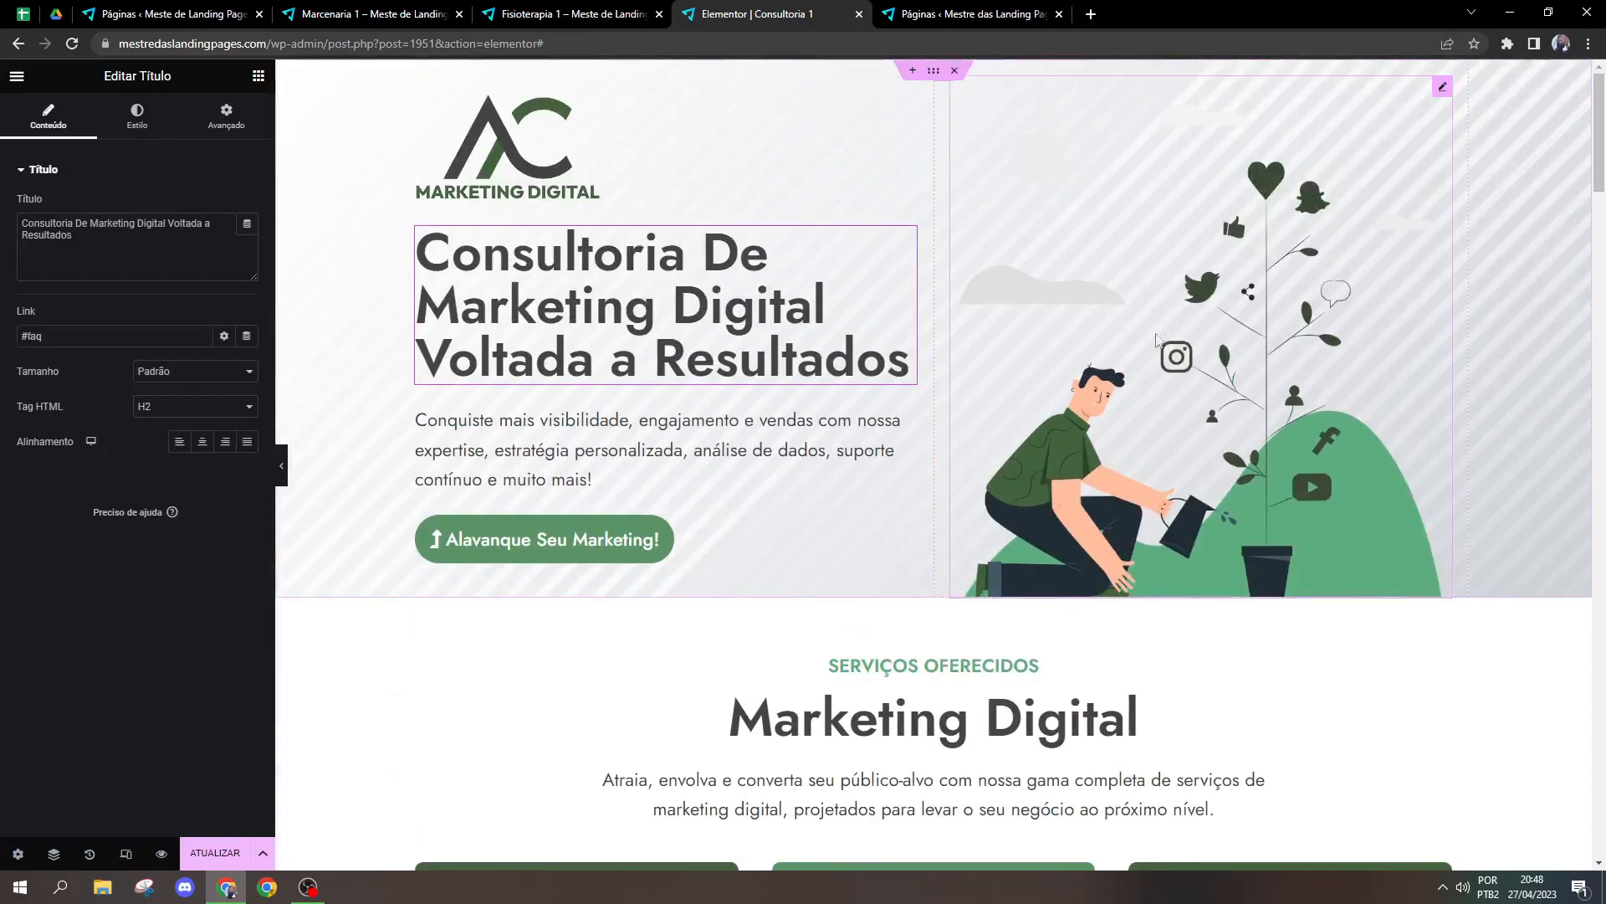
left_click(598, 356)
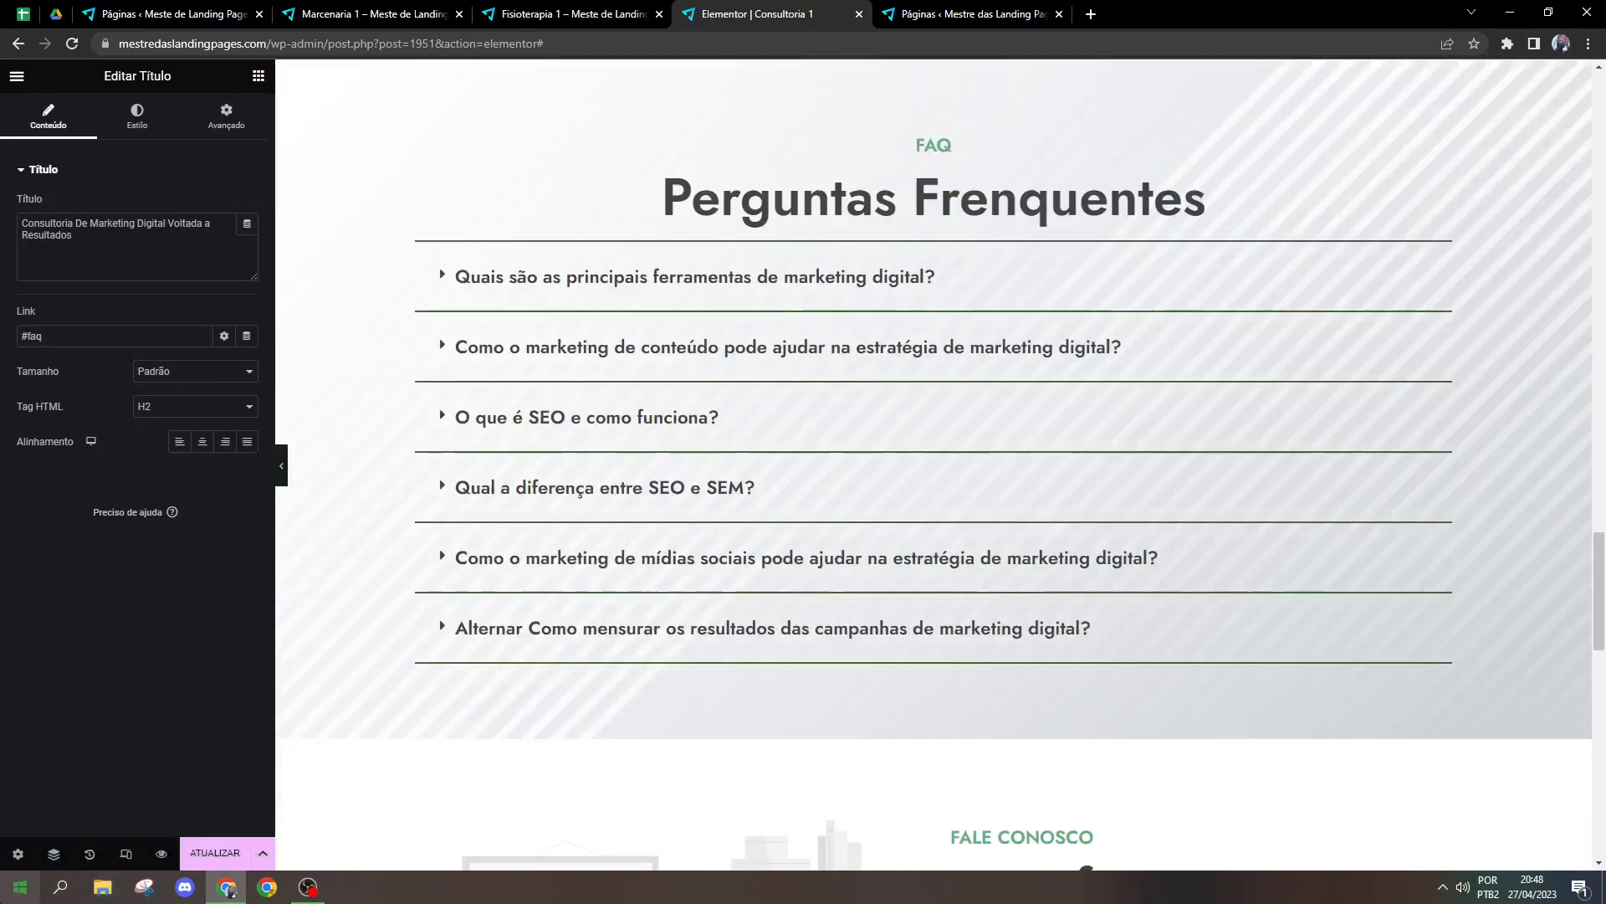
scroll(904, 218, "up", 1)
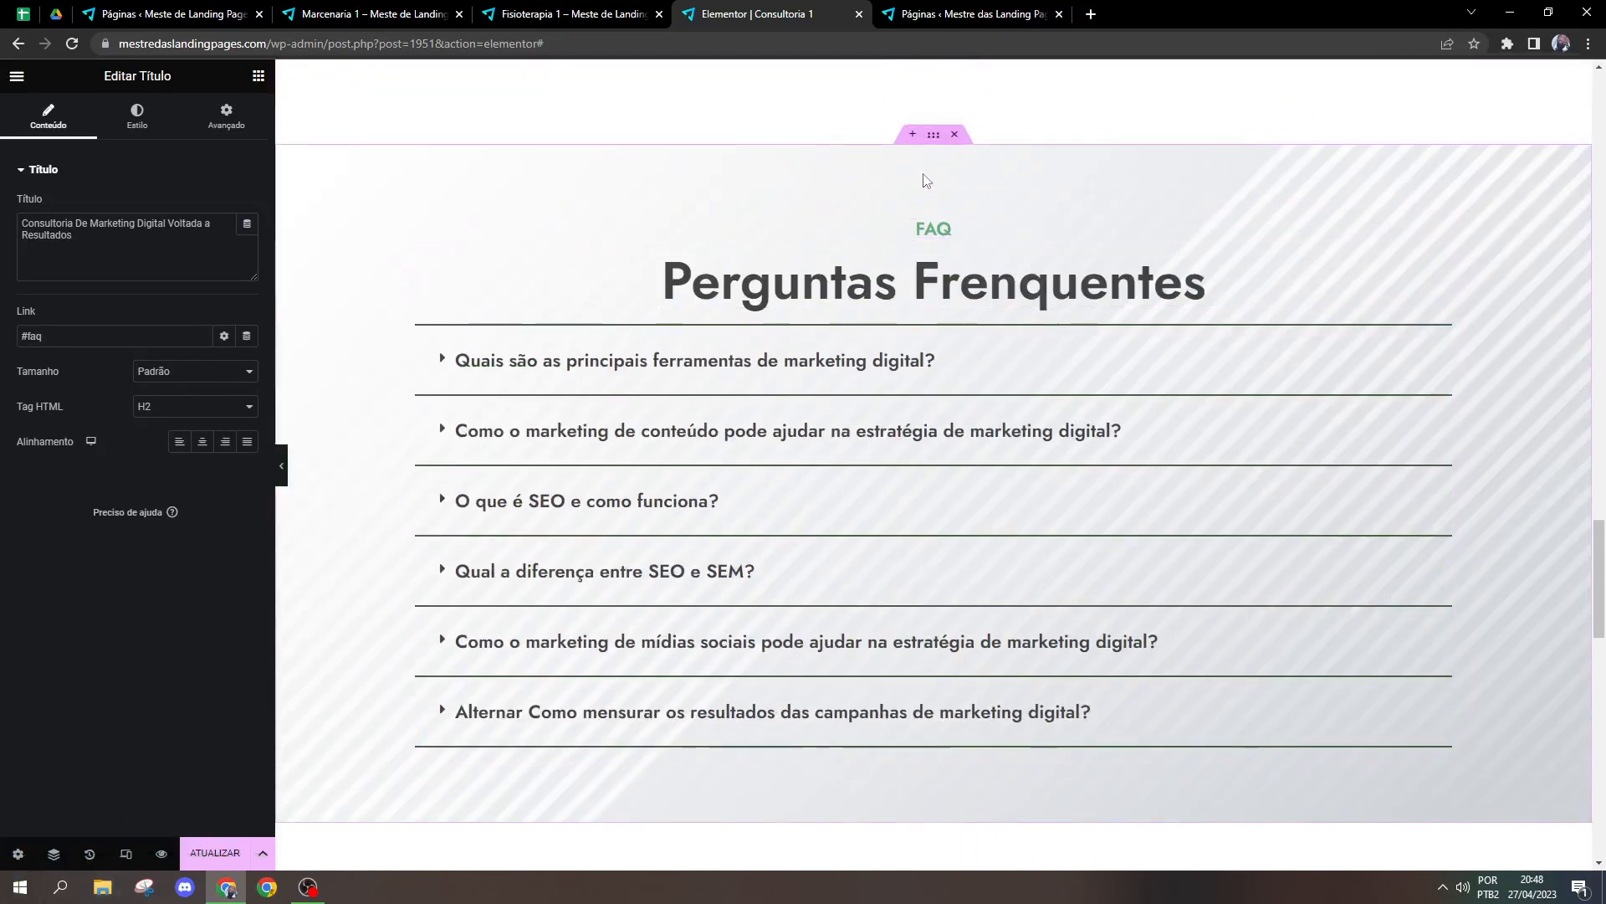
Step: Clear the CSS ID of the FAQ section
left_click(933, 135)
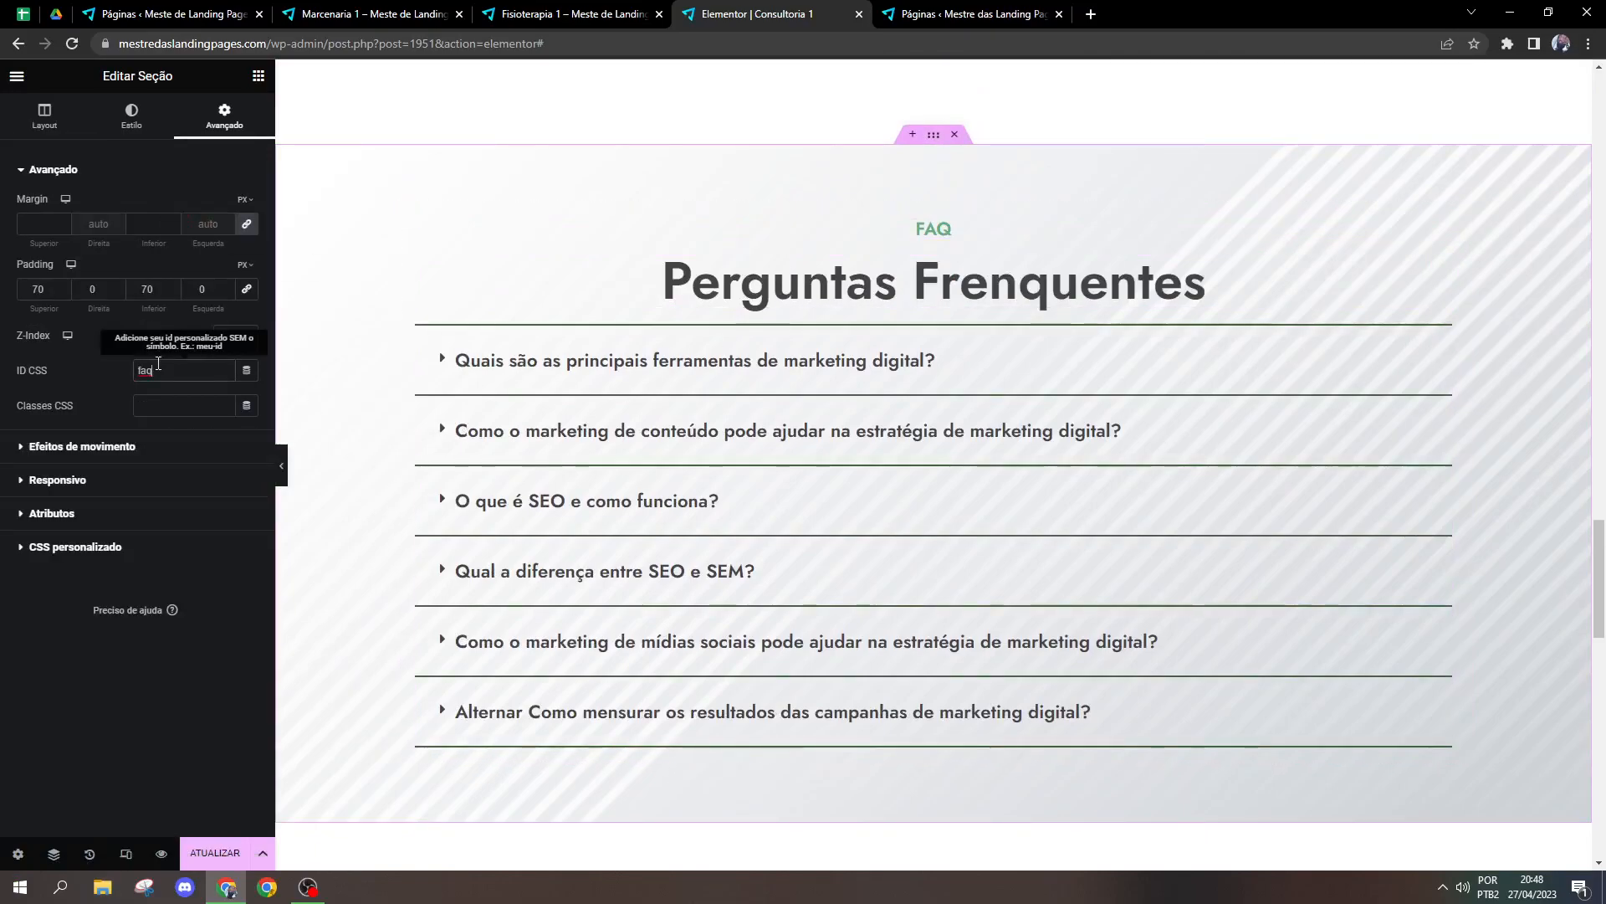
mouse_move(1599, 569)
left_mouse_down()
mouse_move(1599, 637)
mouse_move(1599, 590)
left_mouse_up()
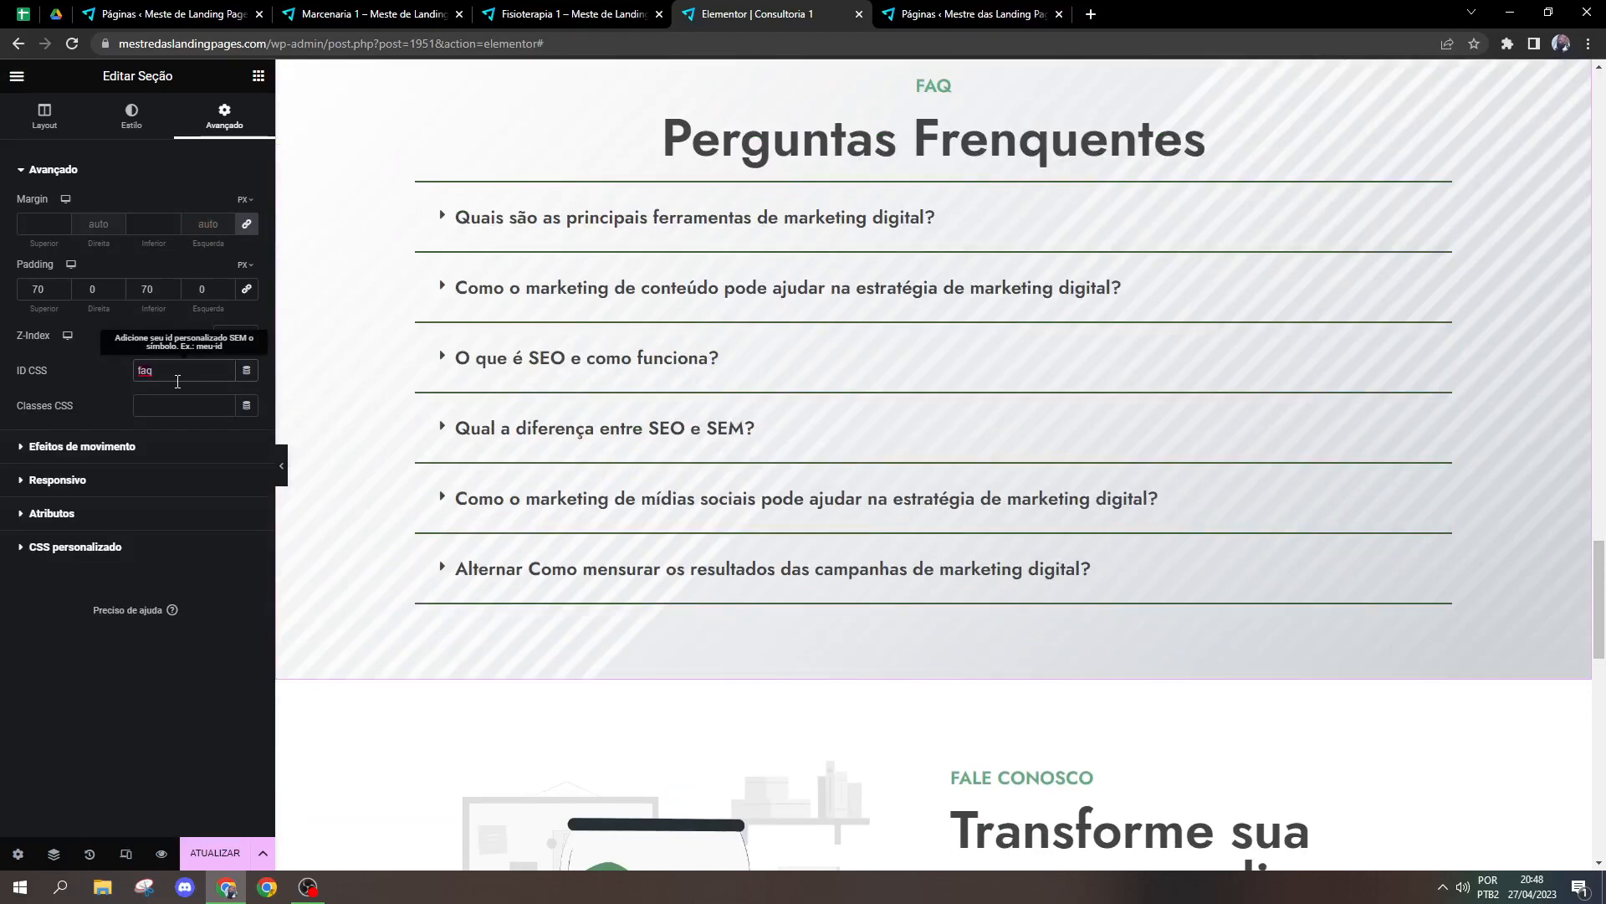
key("BackSpace")
key("BackSpace")
Step: Set the CSS ID of the Fale Conosco section's paragraph text widget to faleconosco in its advanced settings
scroll(1294, 530, "down", 5)
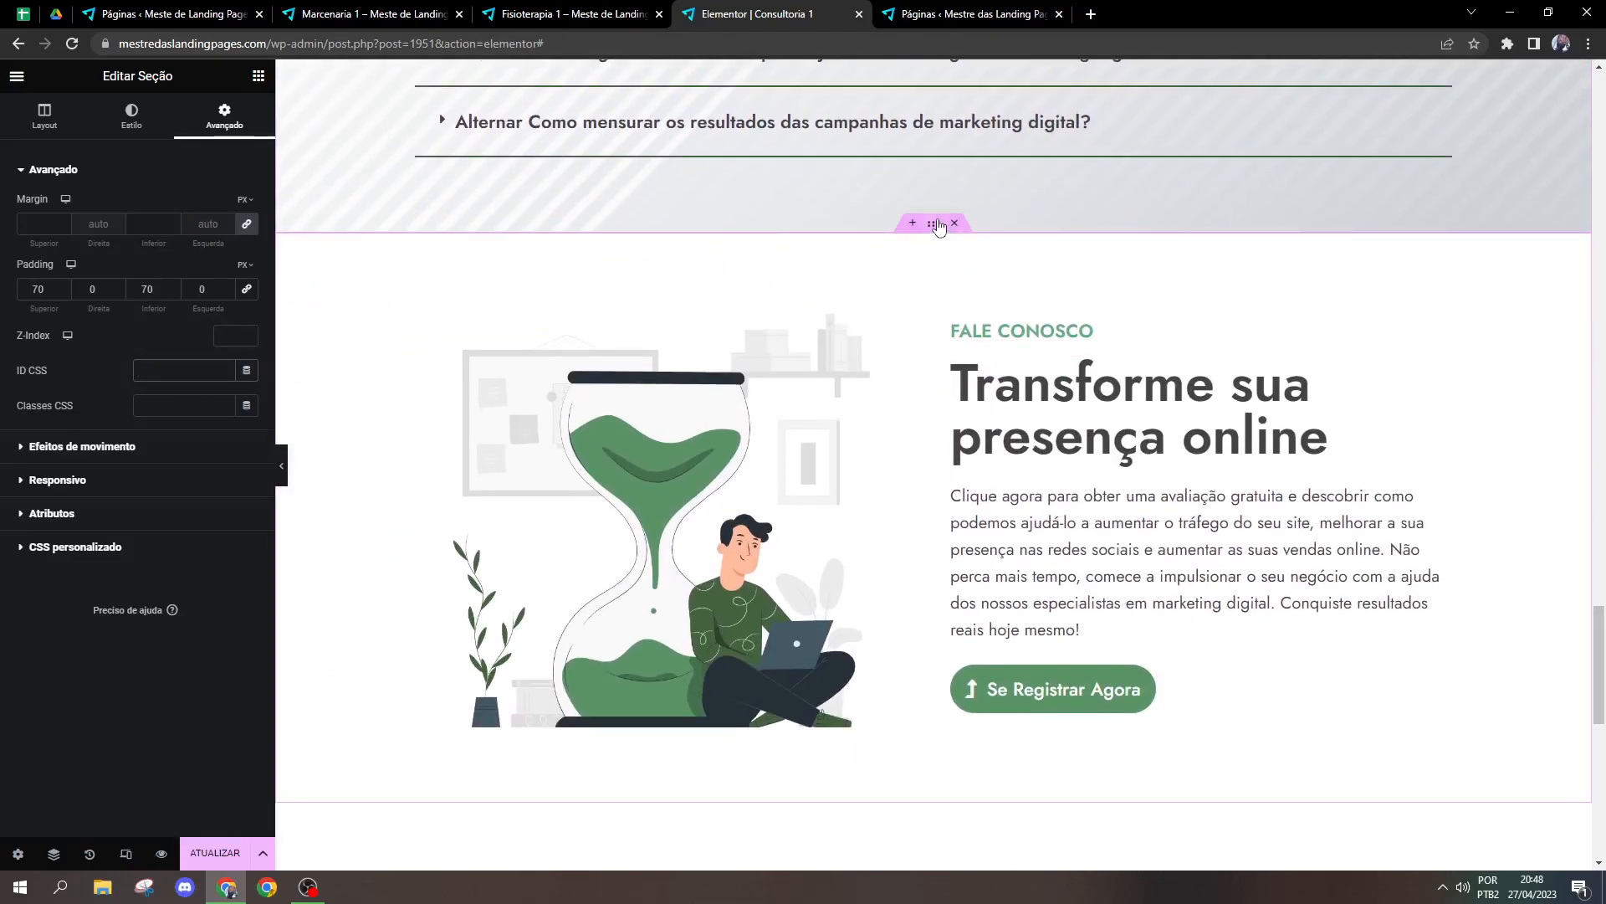
left_click(934, 223)
left_click(225, 117)
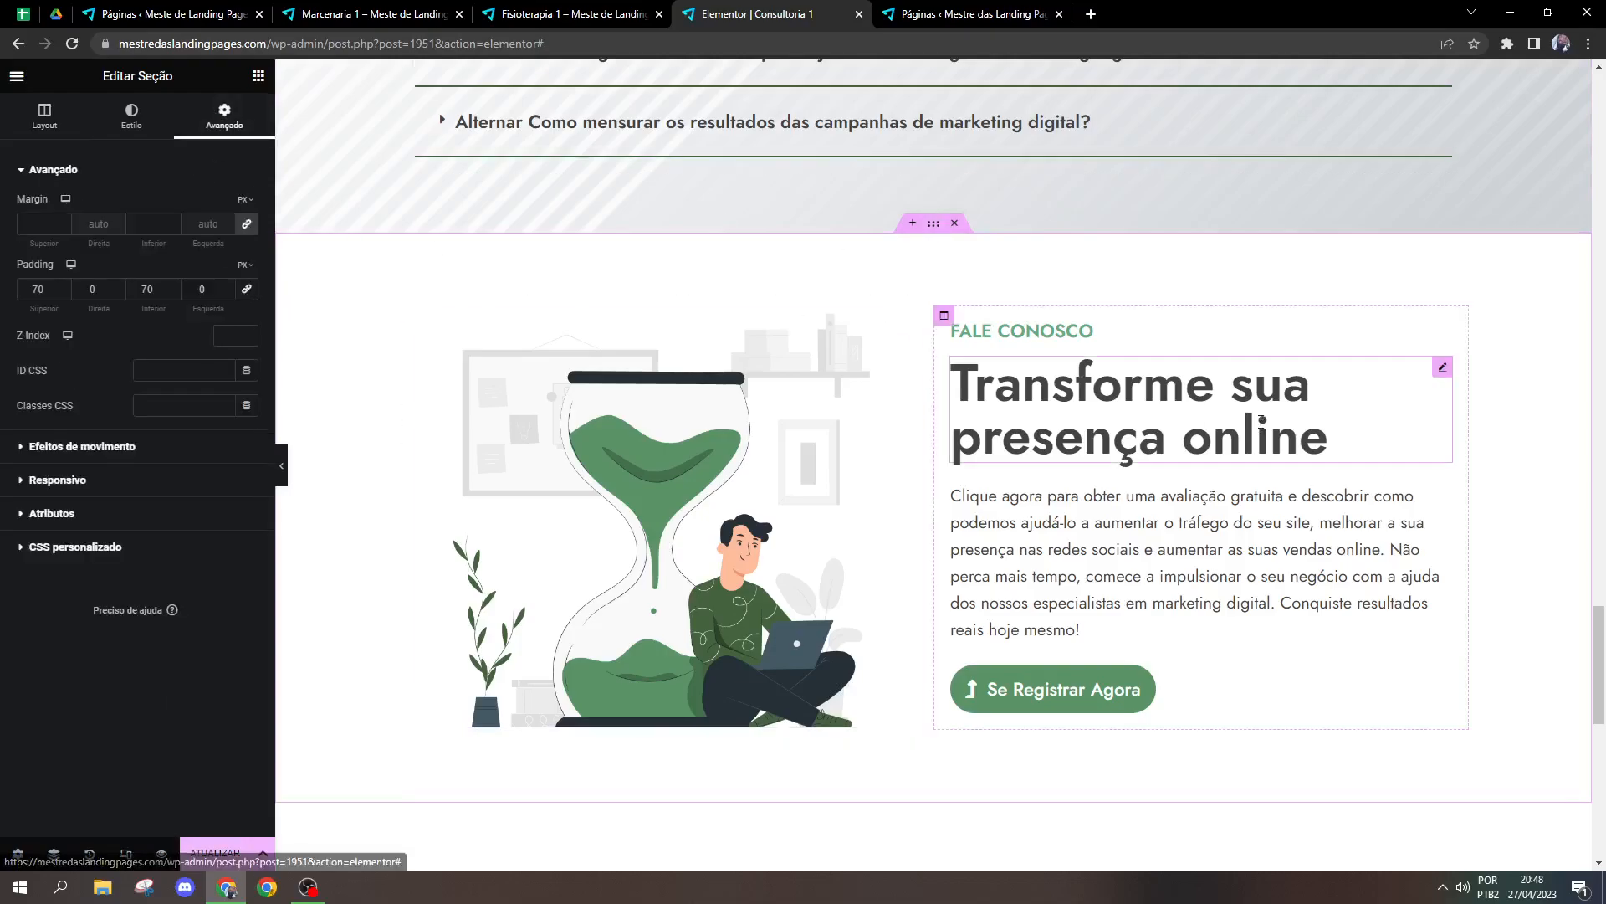
left_click(1171, 630)
left_click(226, 117)
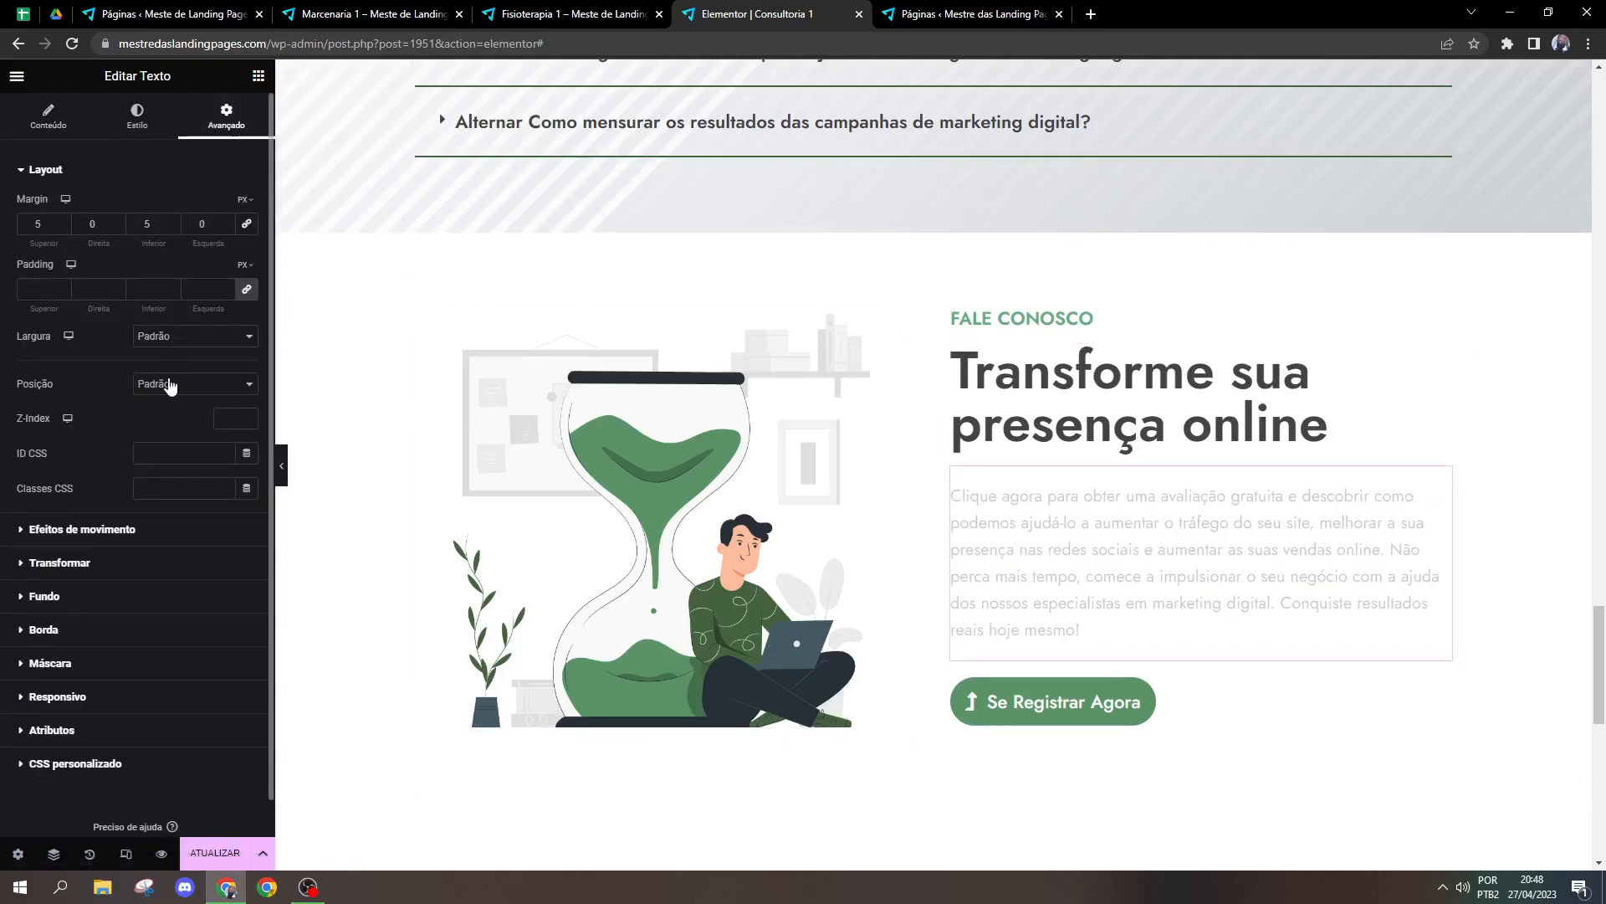
left_click(174, 460)
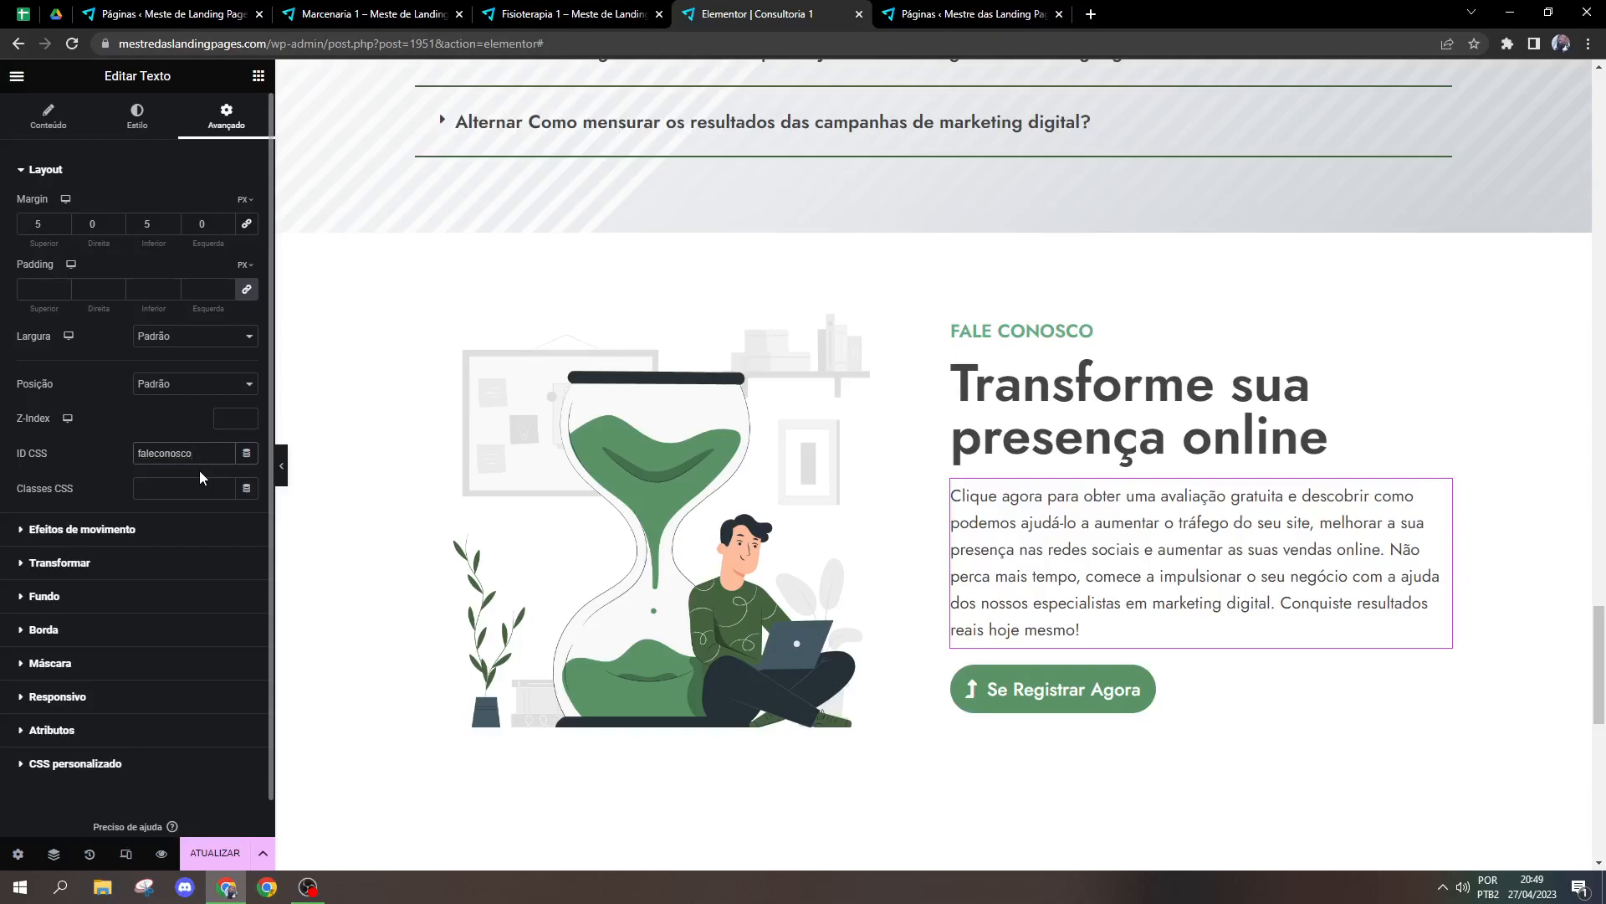
Step: Change the hero title text to "Veja a seção de fale conosco"
left_click_drag(1599, 666, 1605, 129)
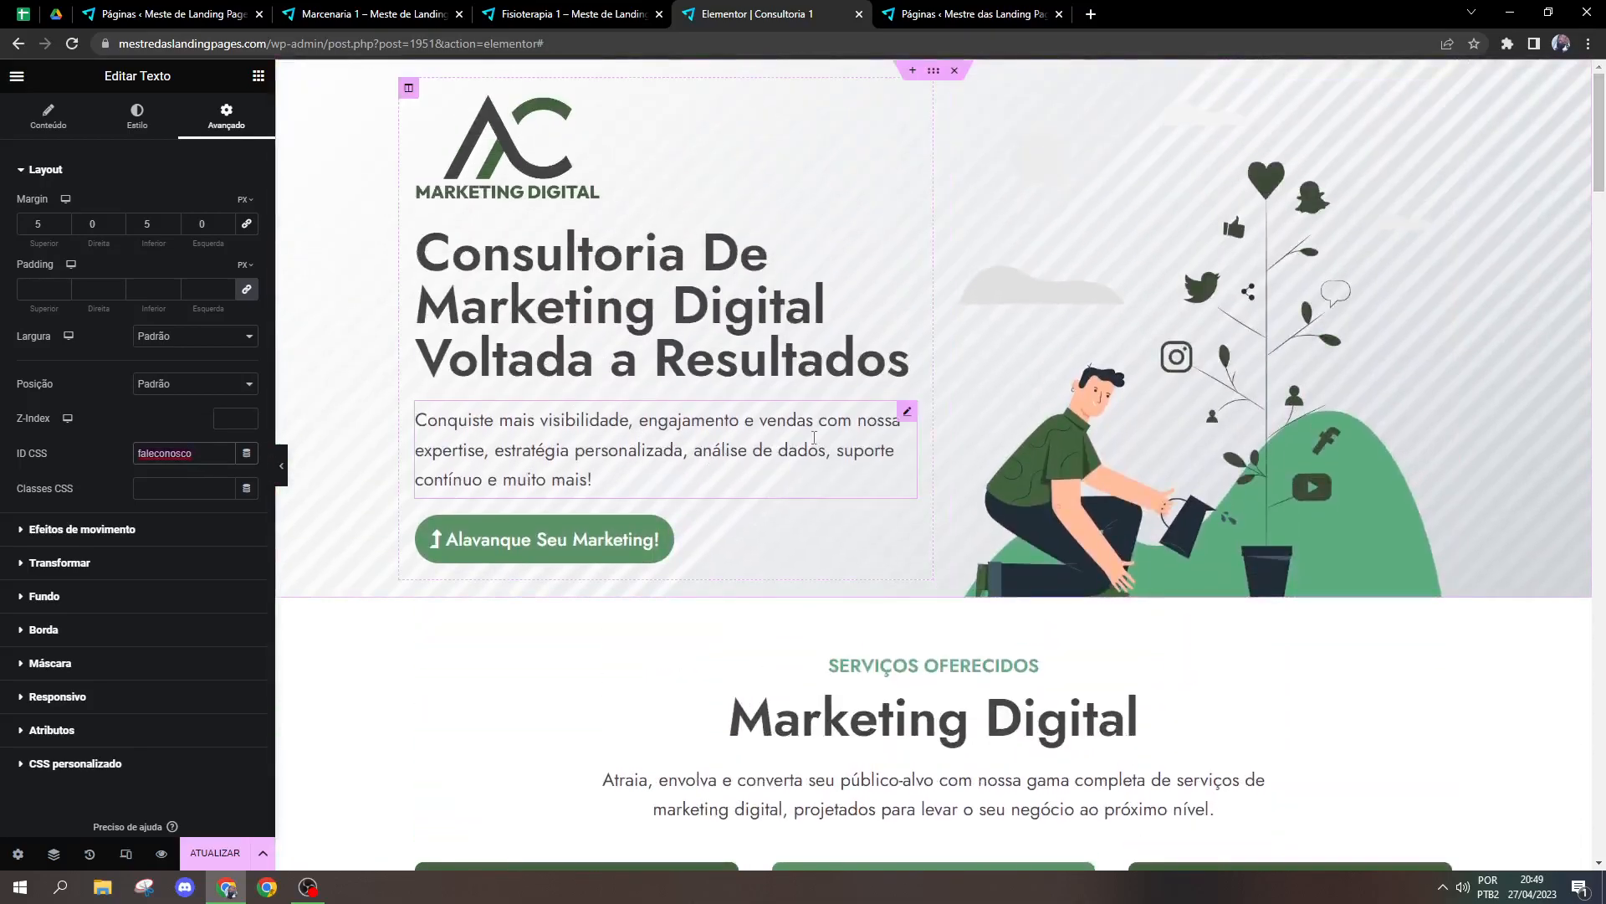
left_click(849, 341)
left_click(131, 264)
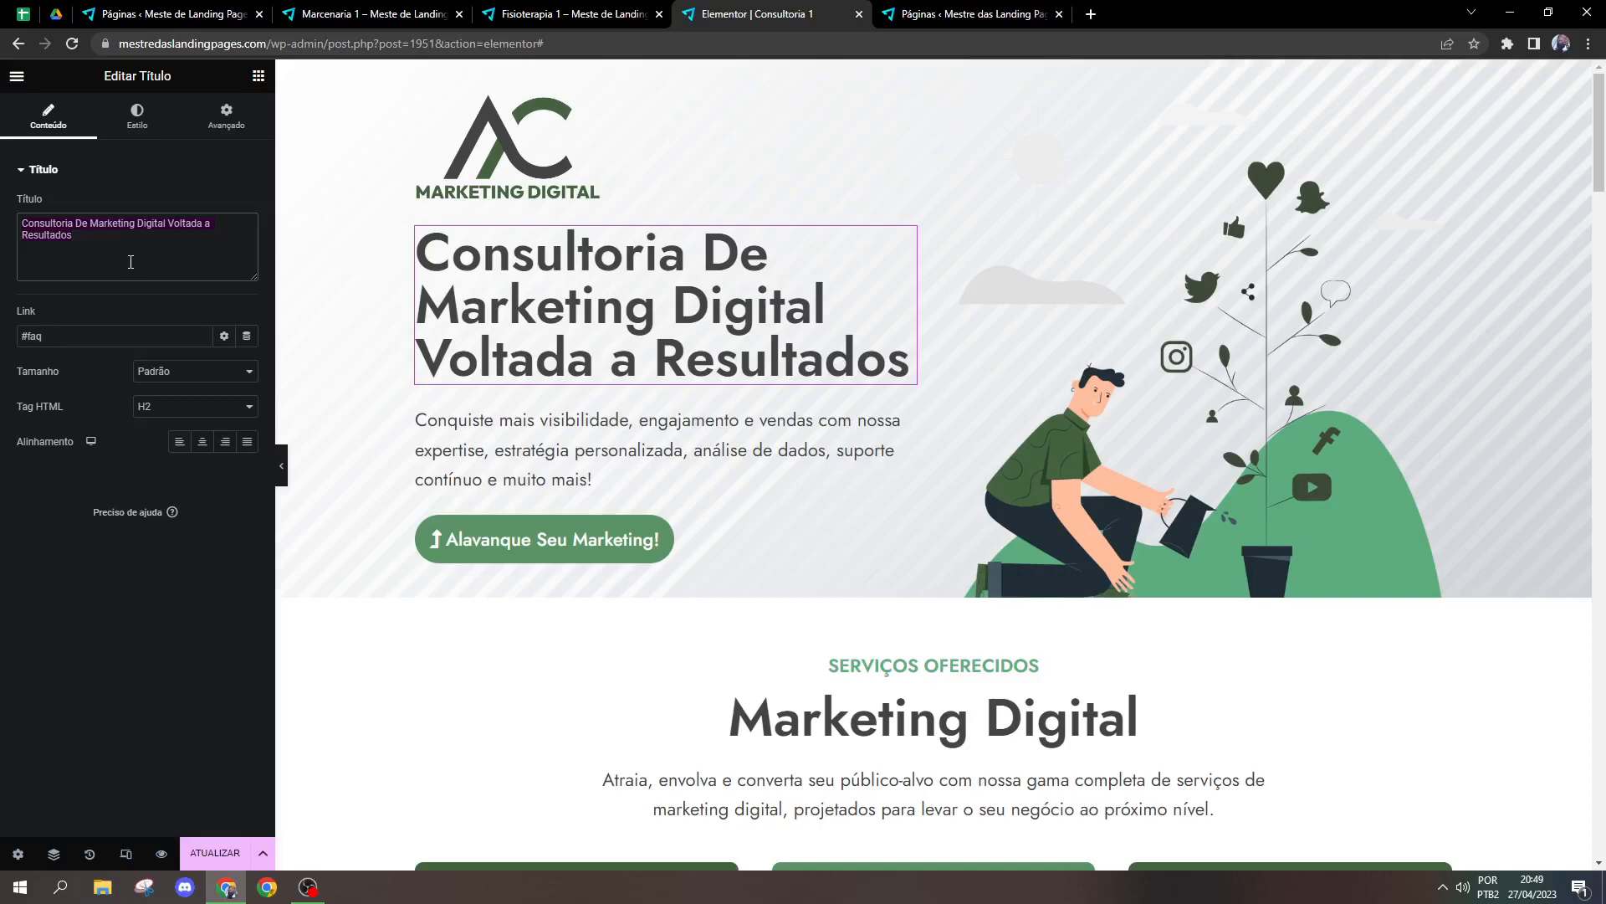
type("Vej")
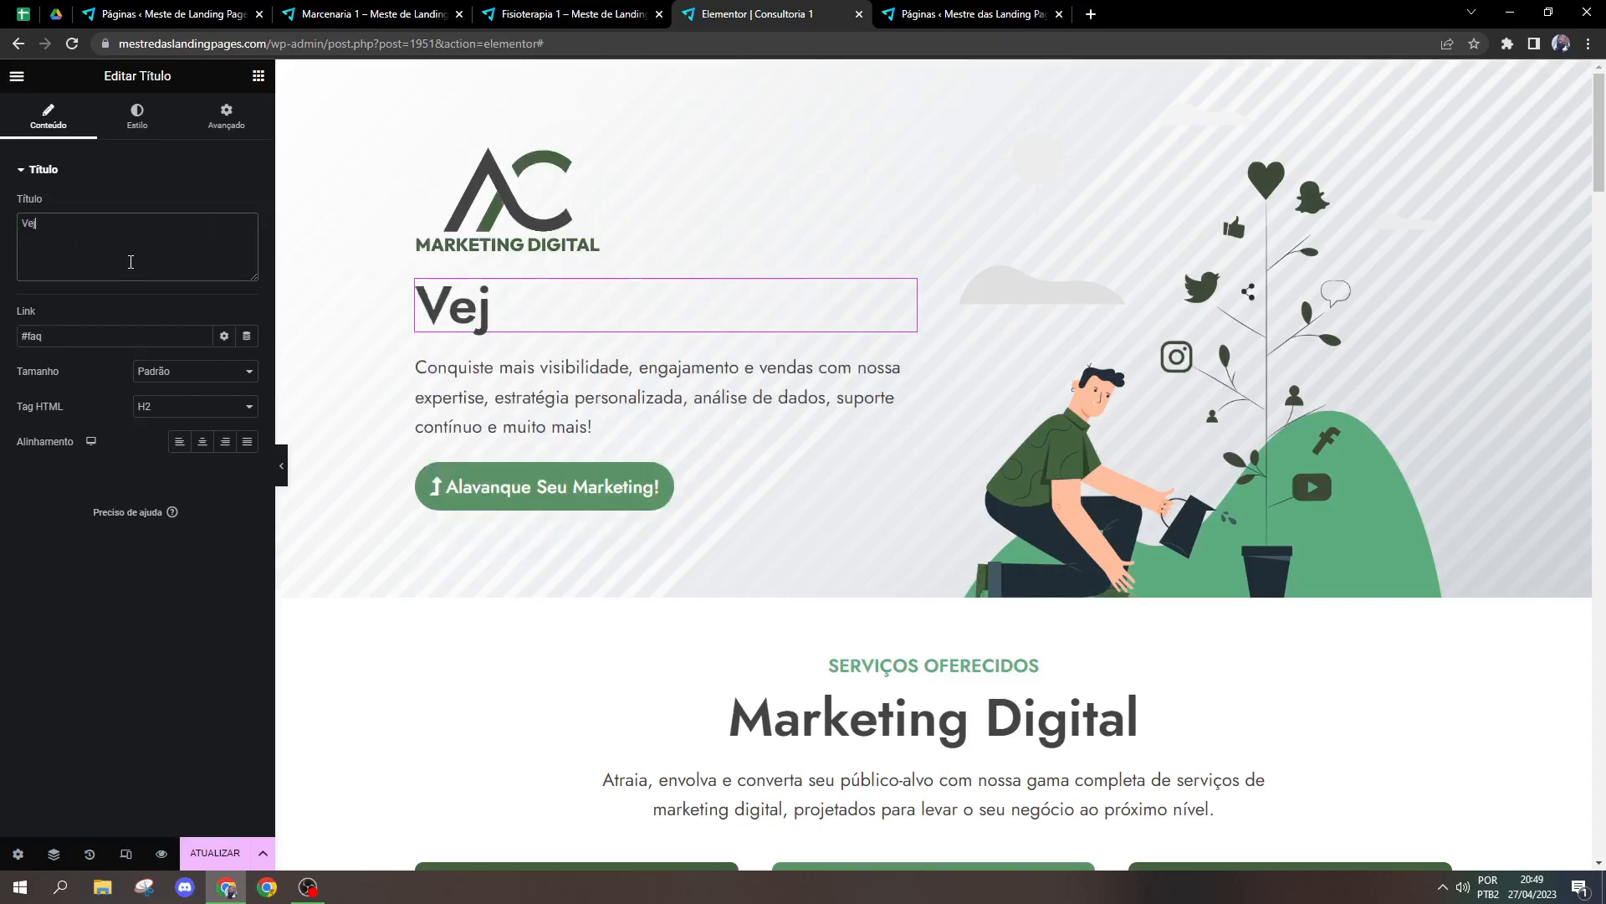
type("a a se")
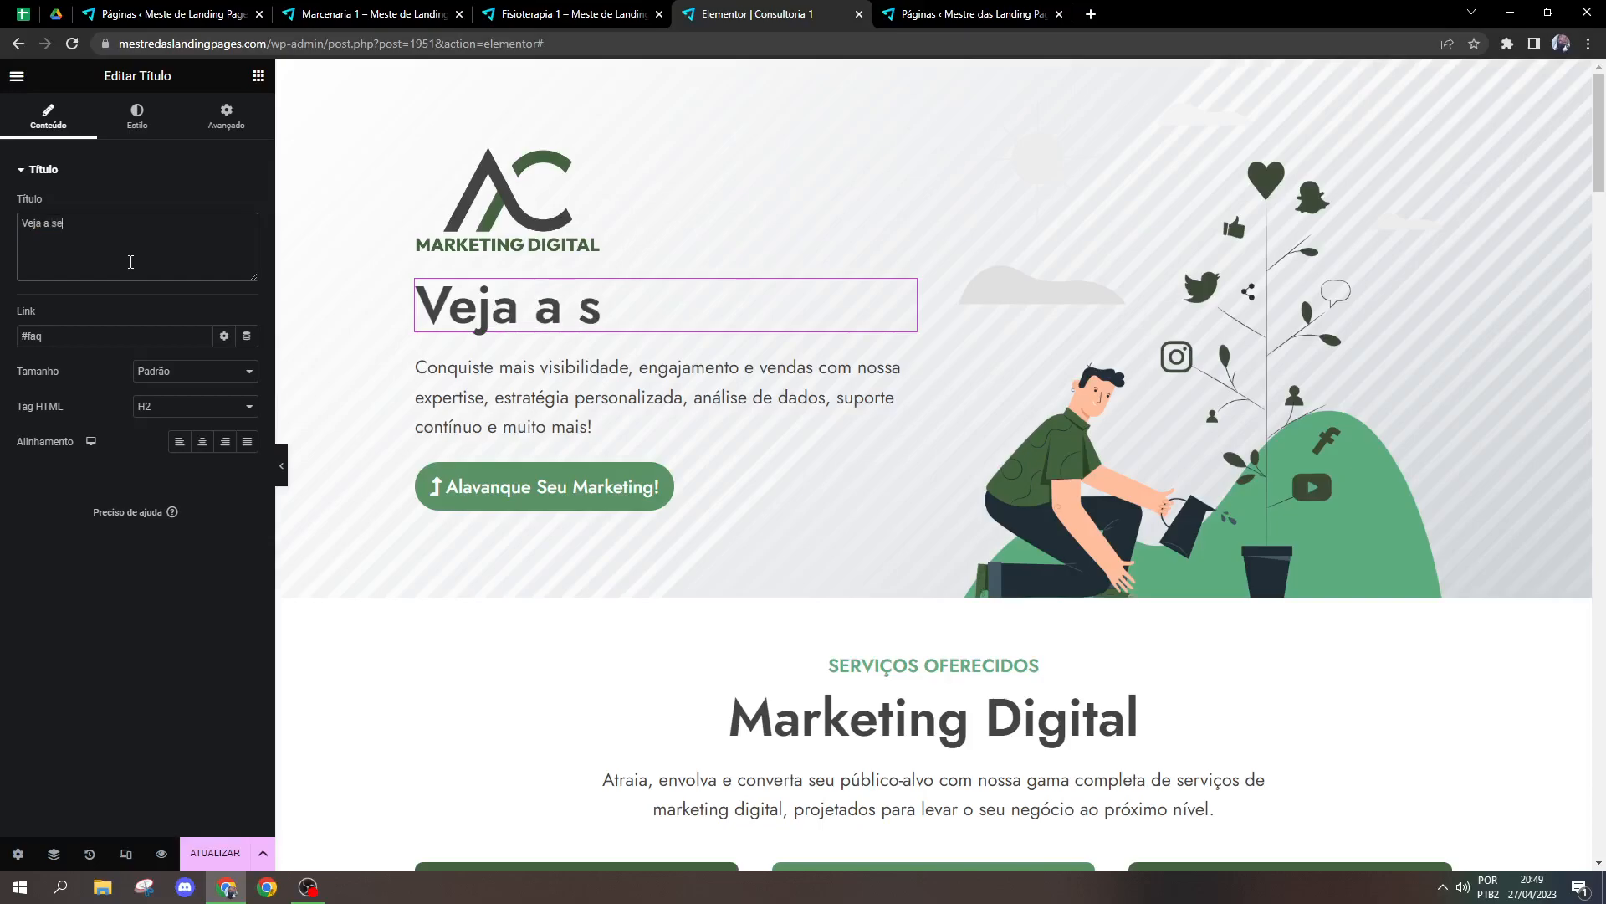
type("ção de fale")
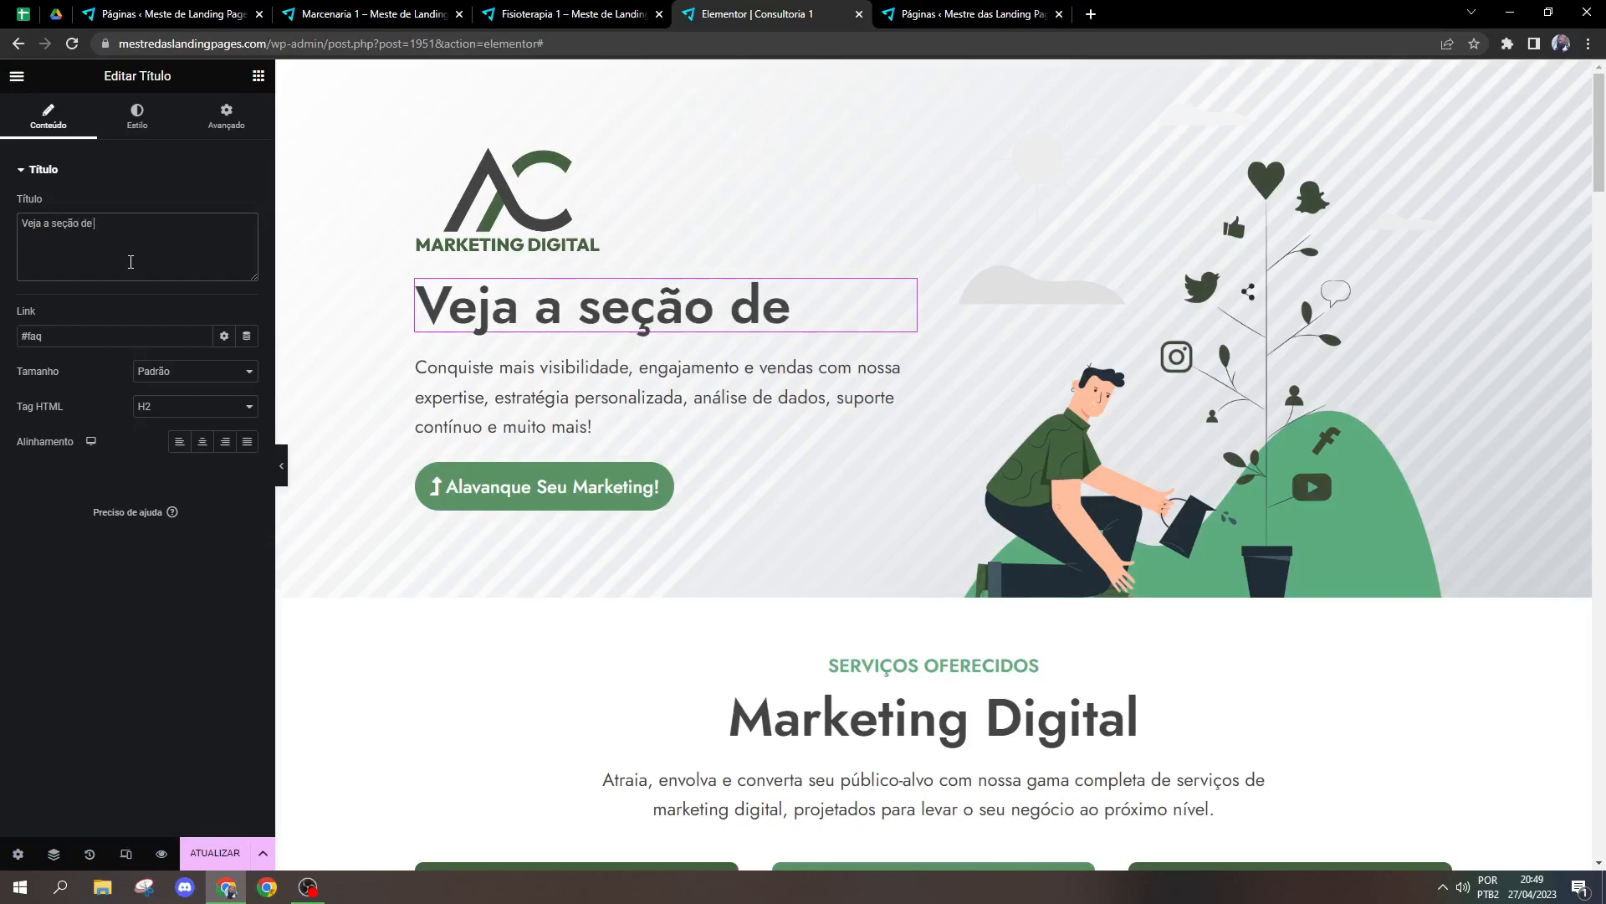
type("nosco")
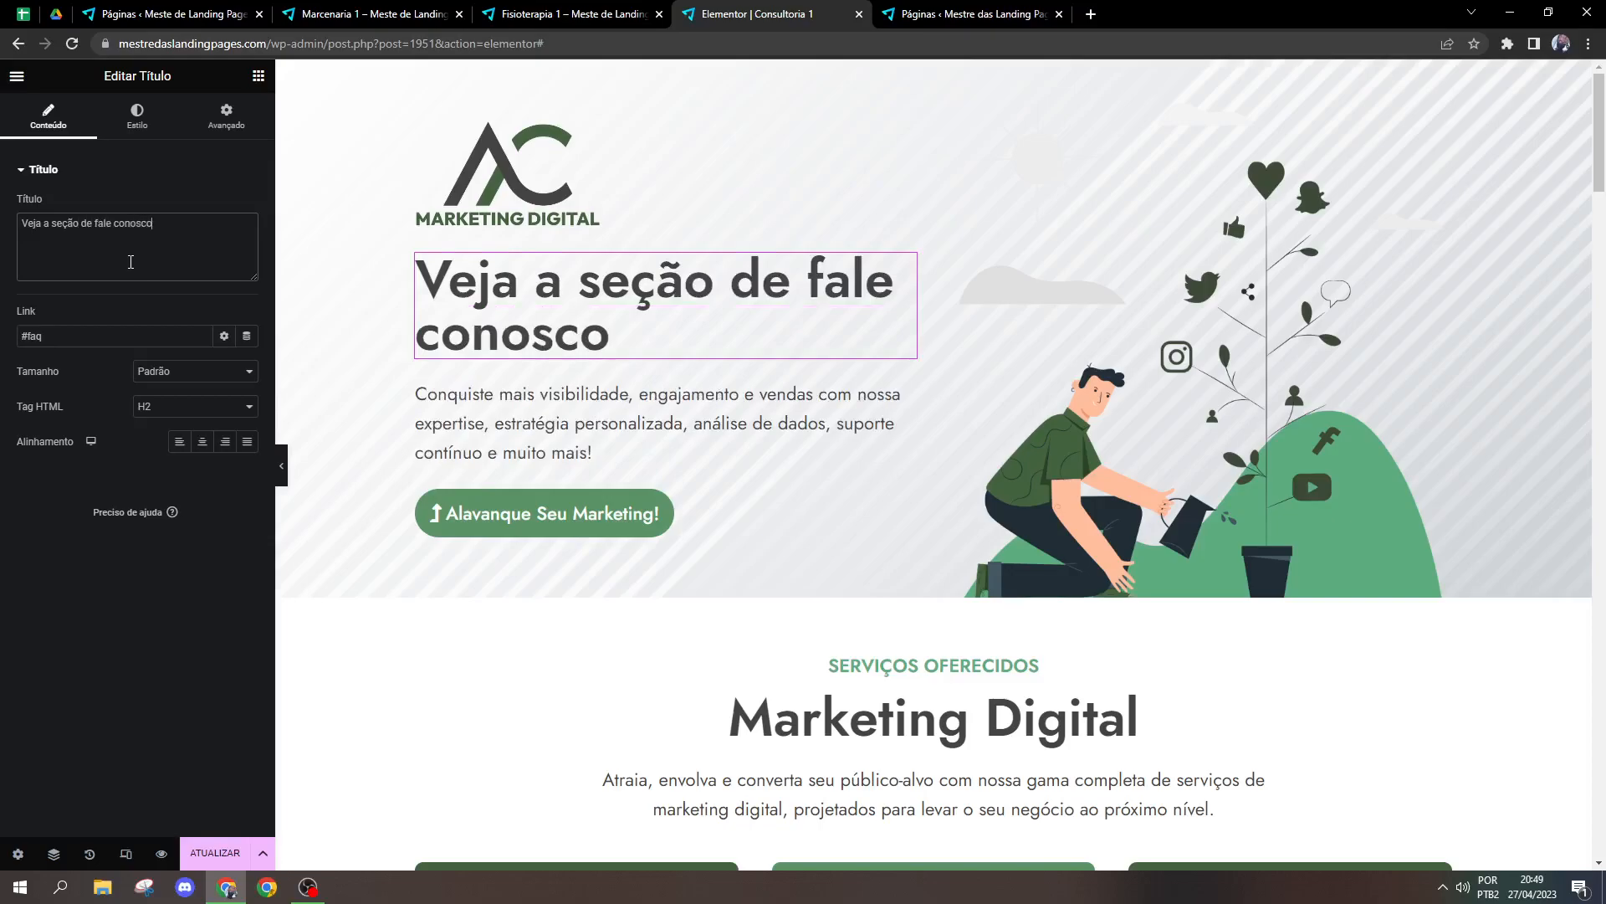
key("BackSpace")
type("o")
Step: Set the hero title's link to #faleconosco
left_click(93, 333)
key("BackSpace")
key("BackSpace")
key("BackSpace")
key("BackSpace")
type("#")
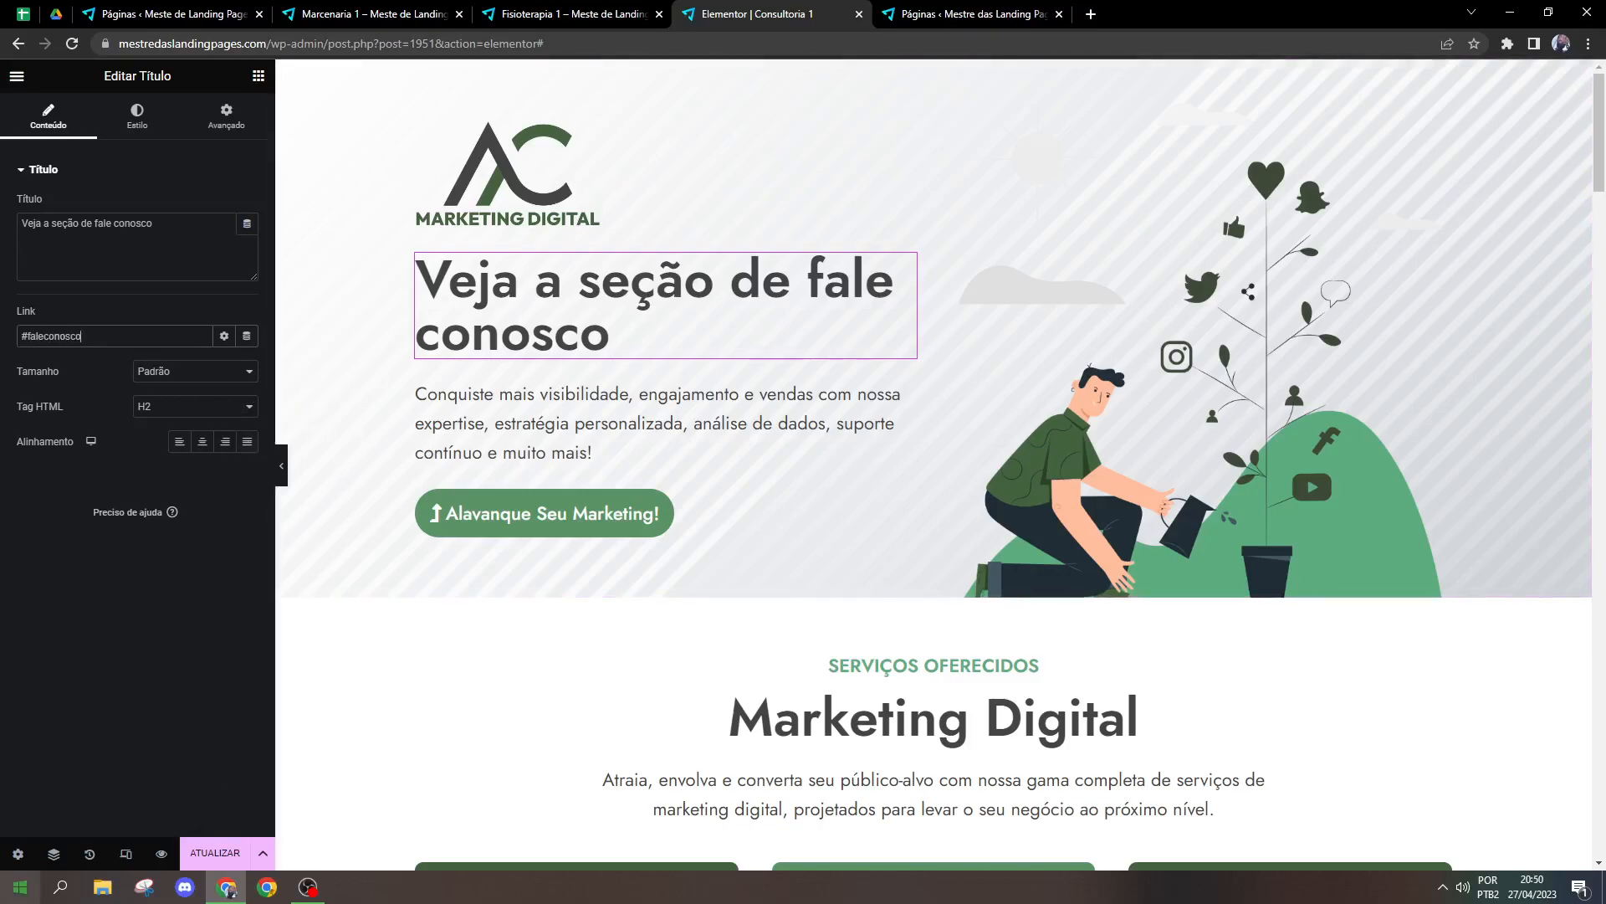
Step: Check where the #faleconosco link leads and compare it with the CSS ID setting of the Fale Conosco section
scroll(594, 323, "down", 20)
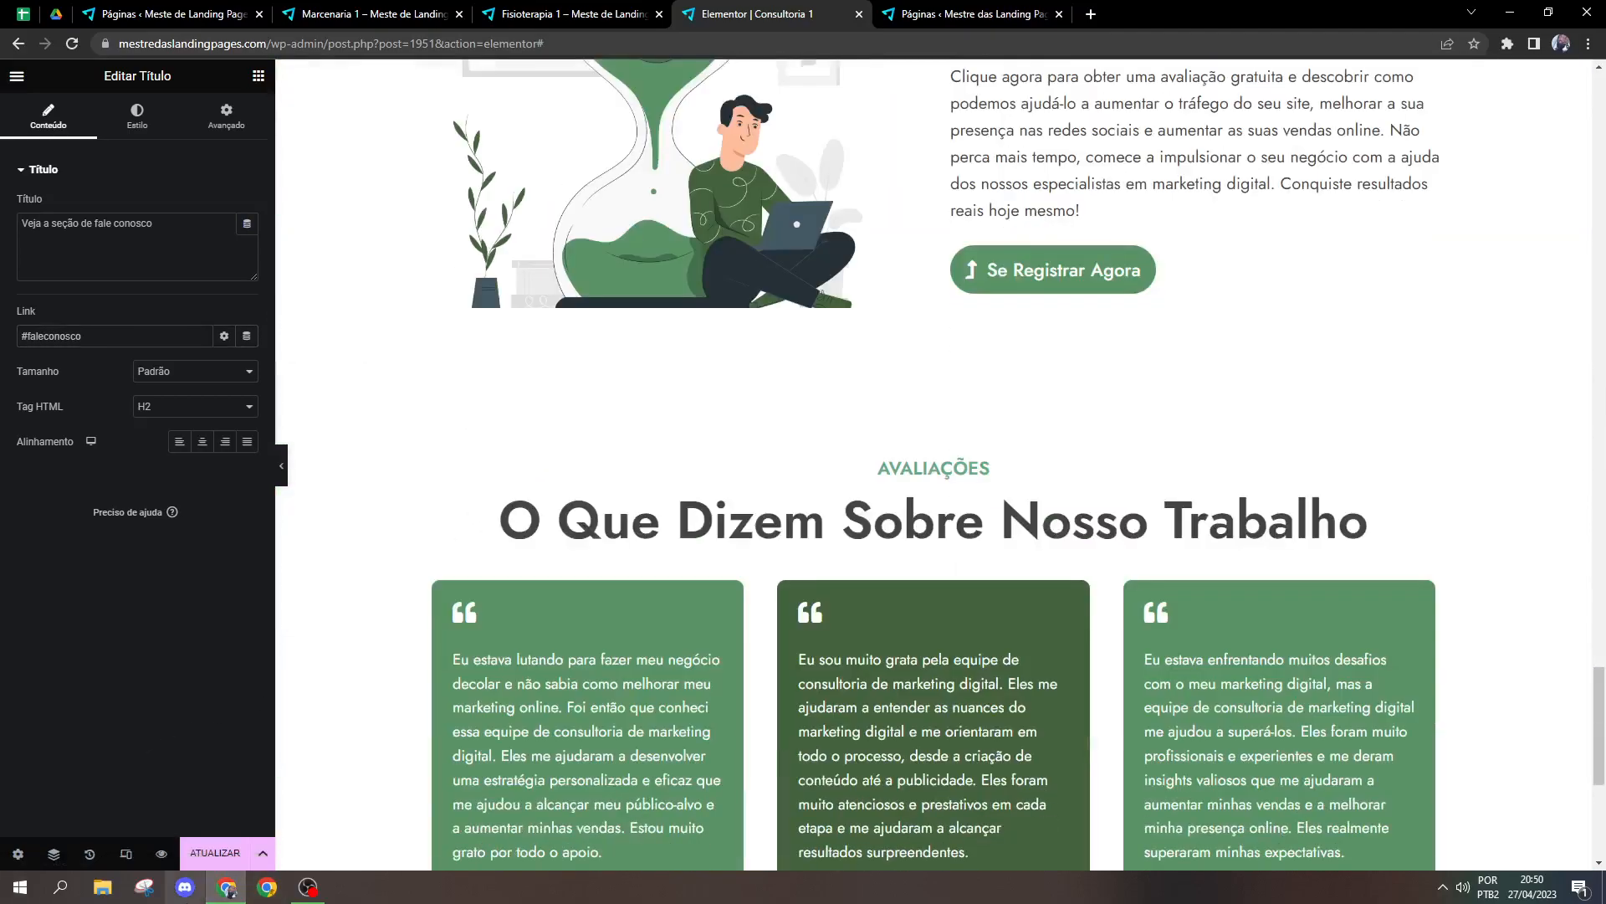
scroll(1282, 441, "up", 1)
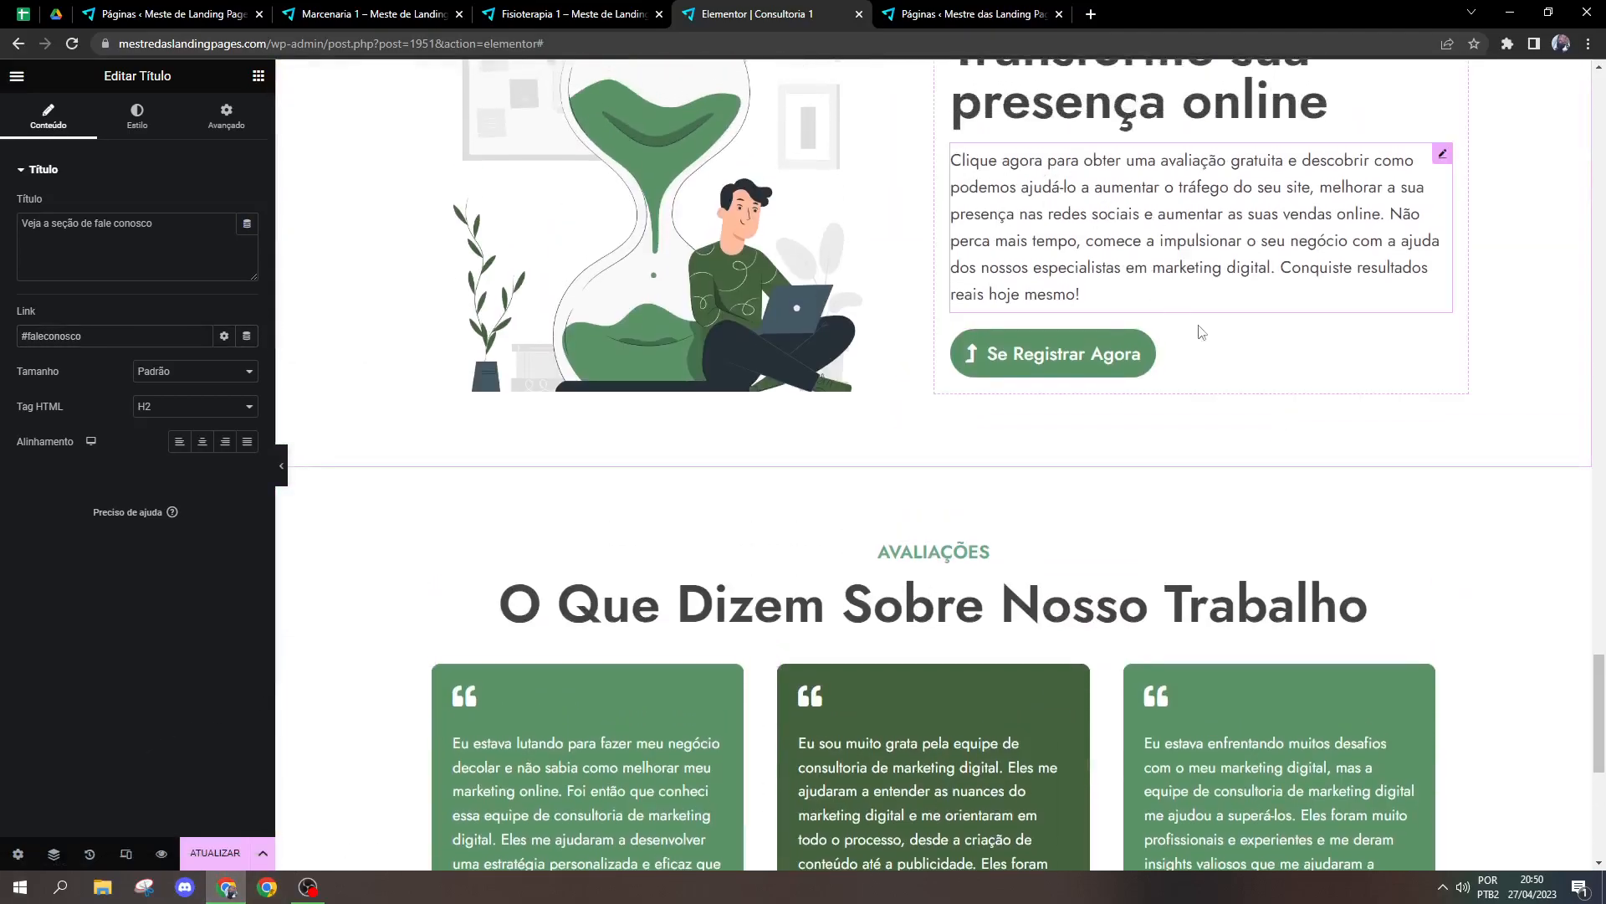
scroll(1172, 308, "down", 1)
scroll(1113, 301, "up", 5)
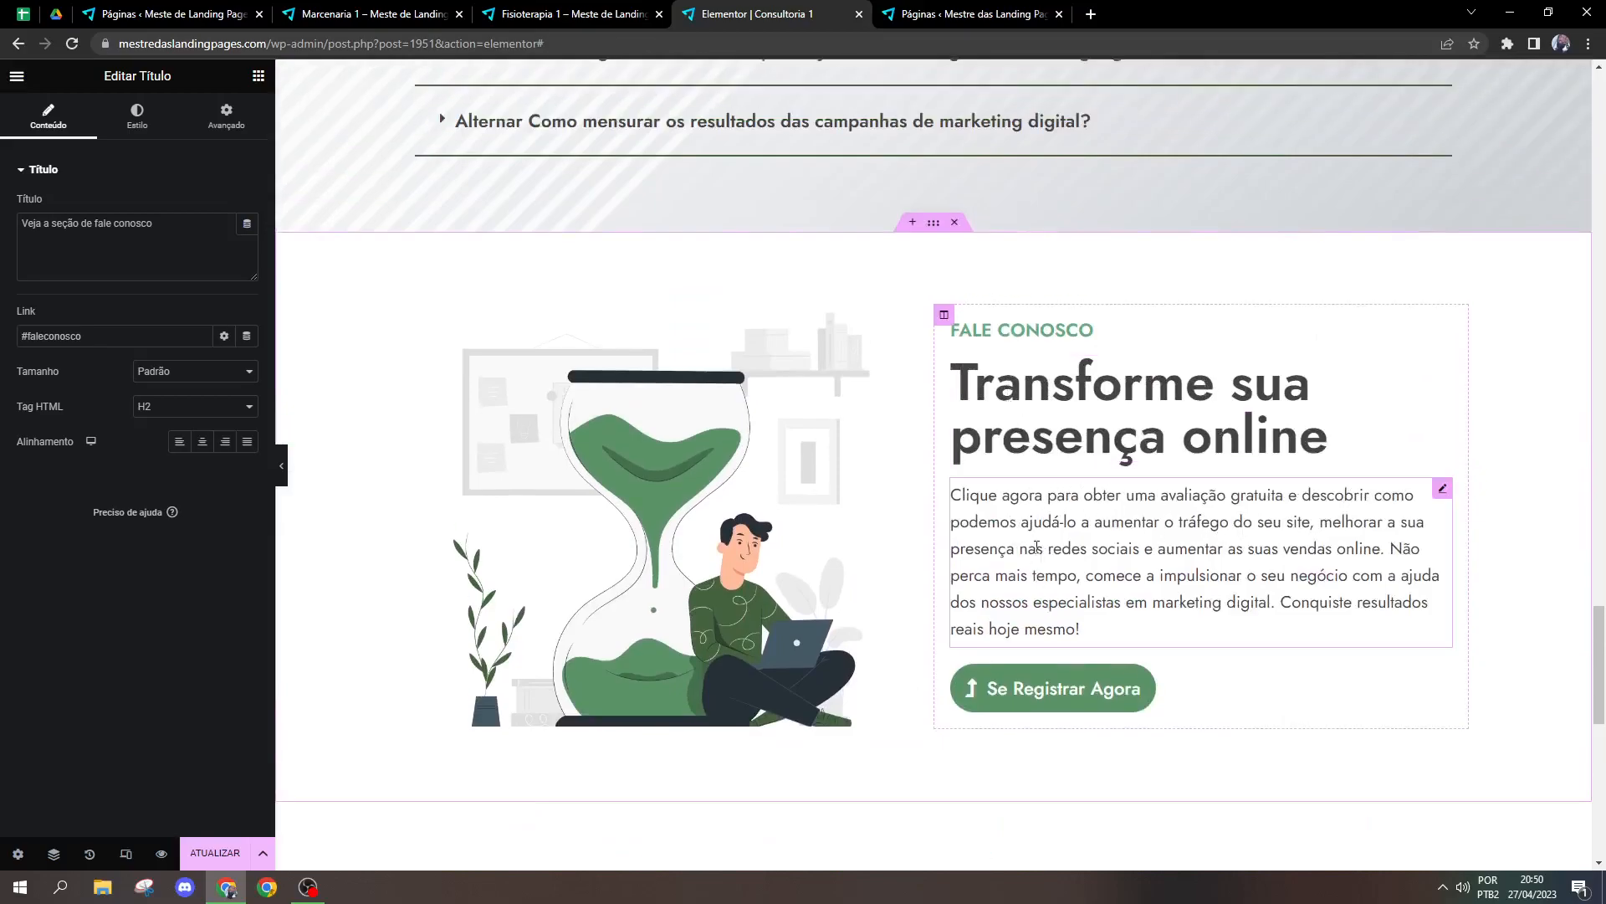
left_click(934, 223)
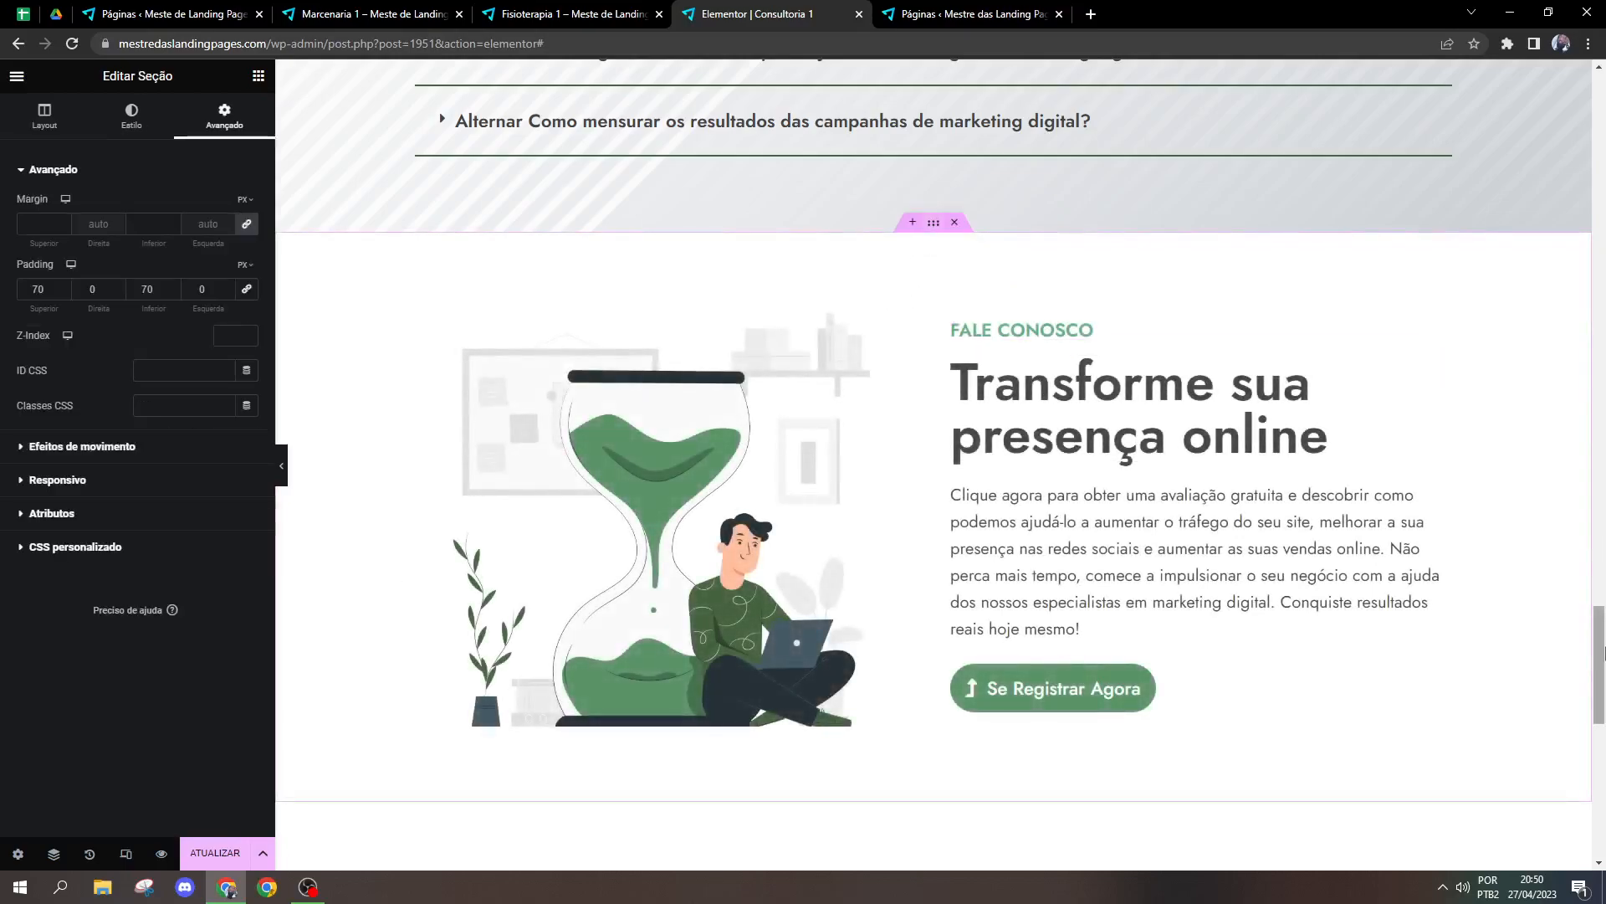
scroll(1601, 652, "down", 5)
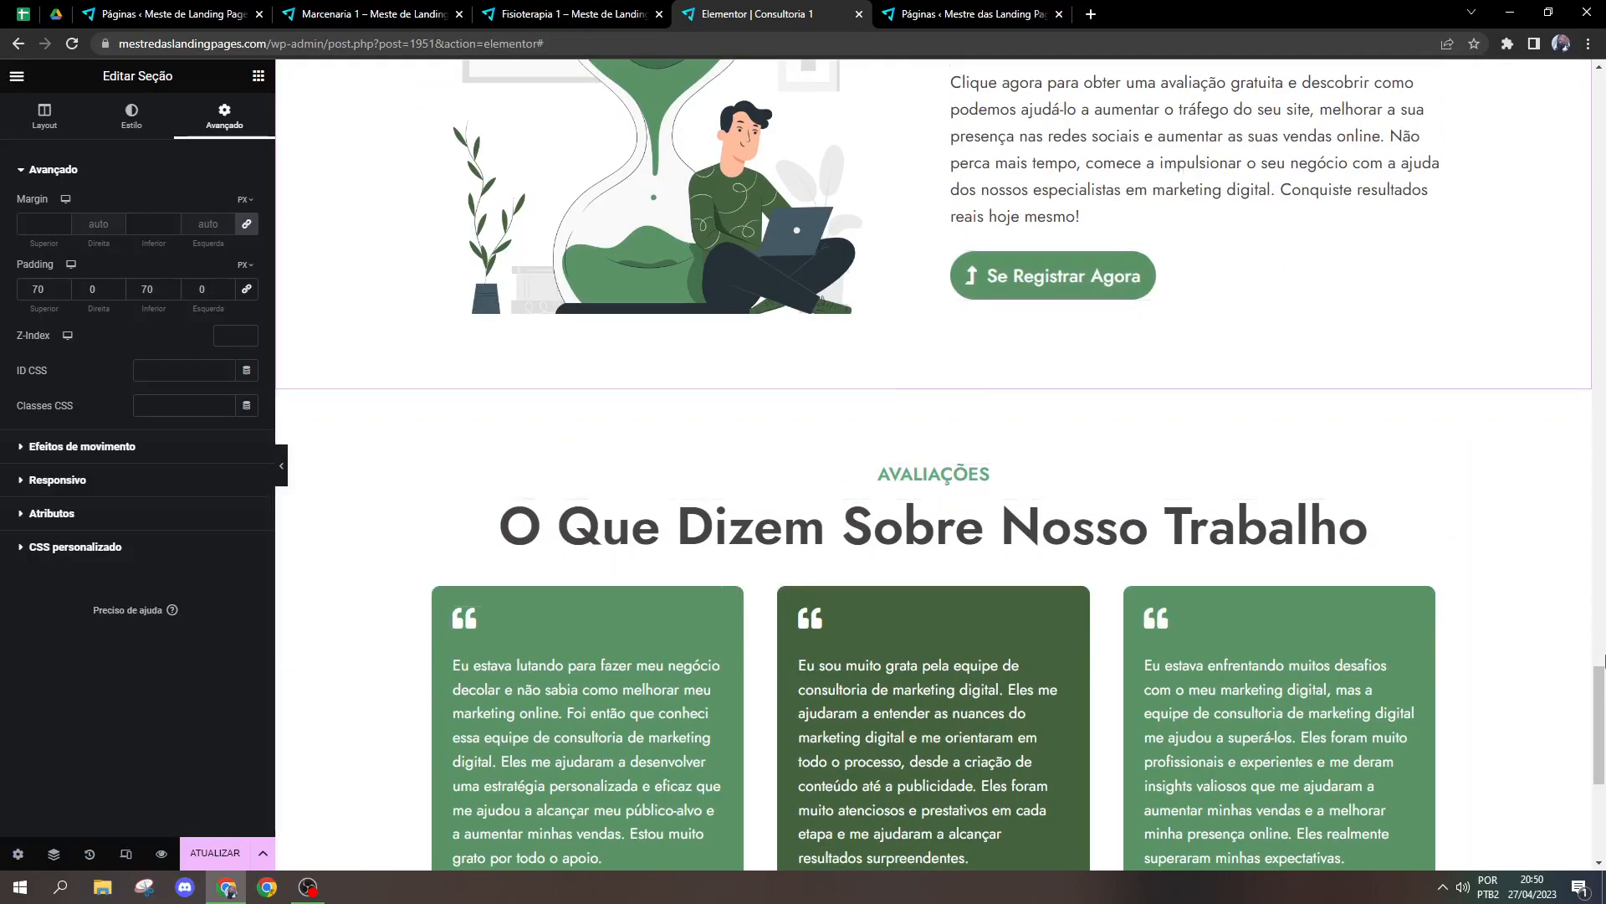
scroll(1290, 268, "up", 8)
scroll(957, 424, "down", 4)
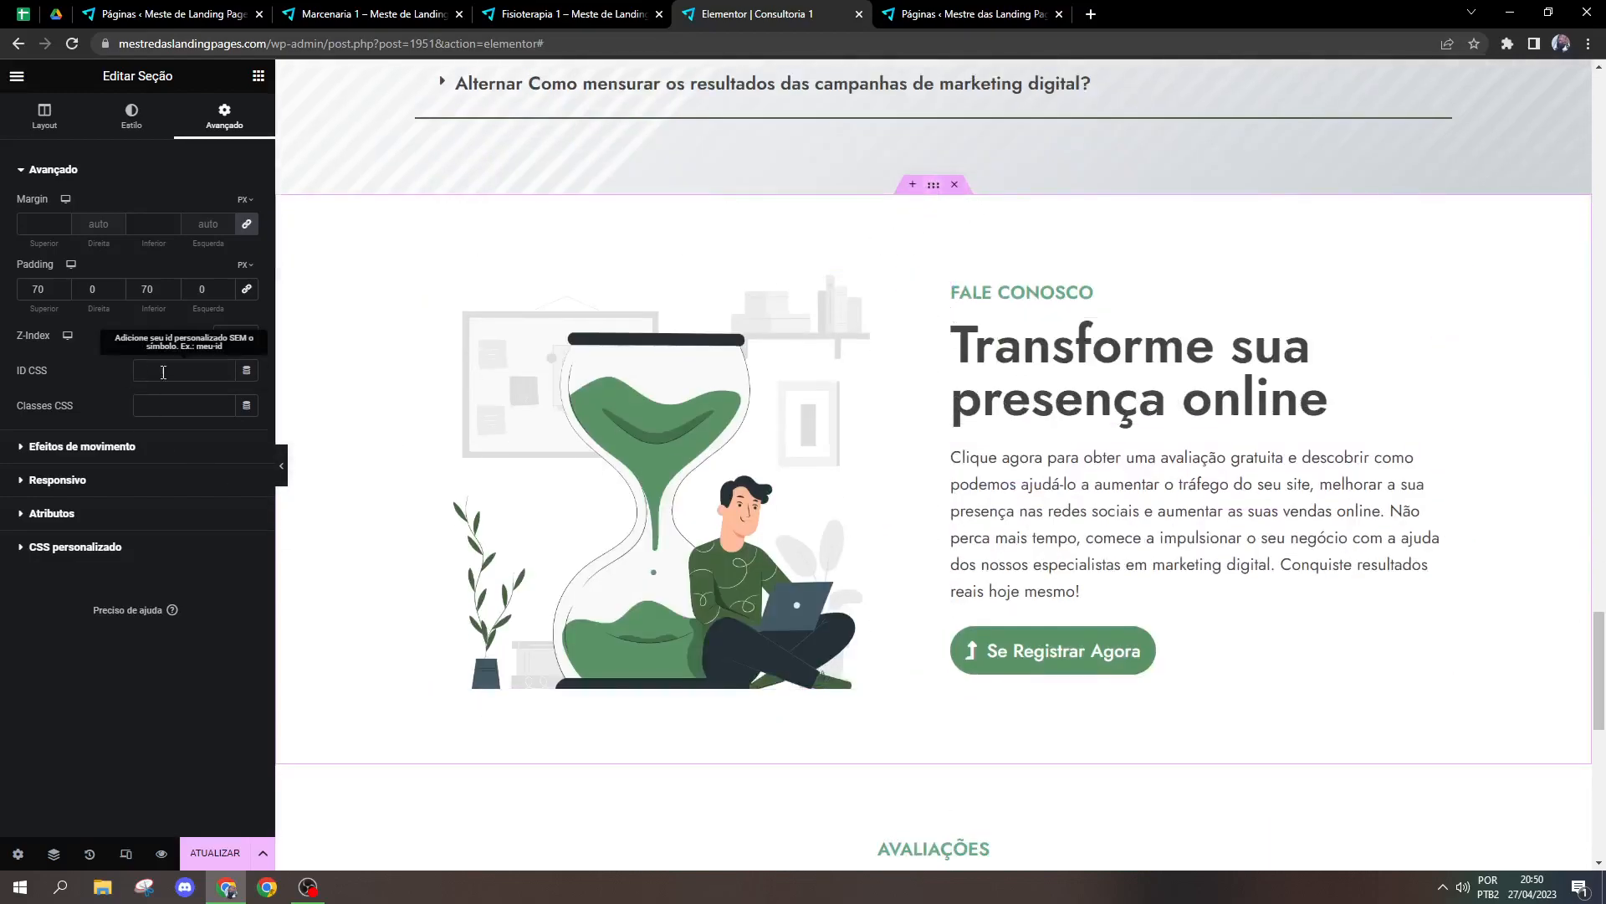
left_click(199, 371)
Step: Clear the CSS ID of the Fale Conosco paragraph text widget
left_click(1190, 590)
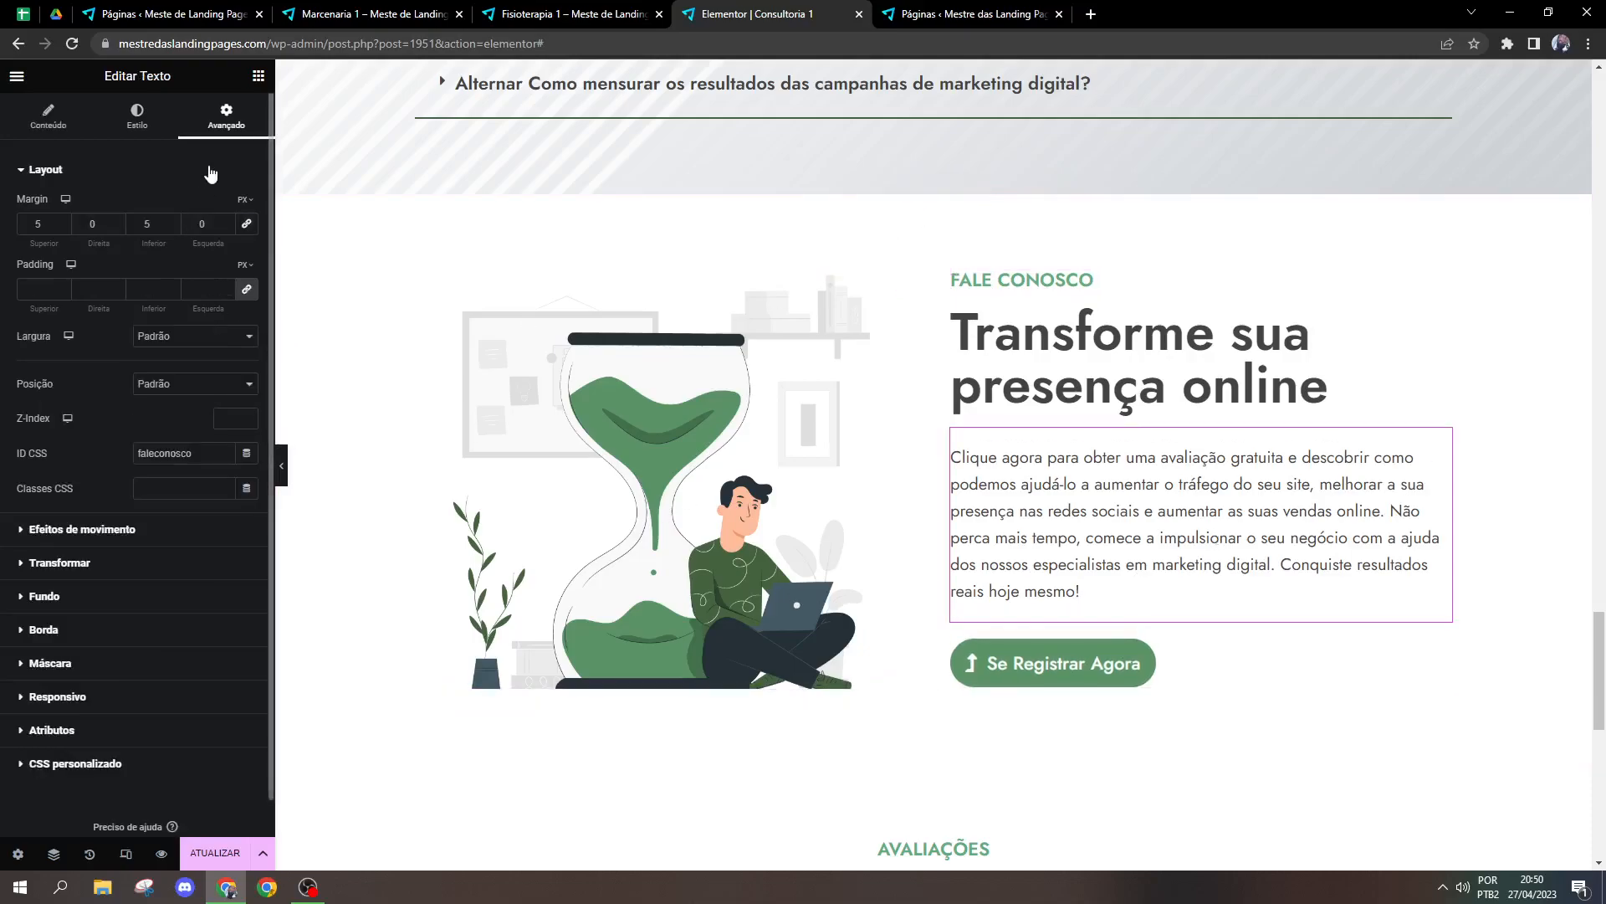
double_click(166, 452)
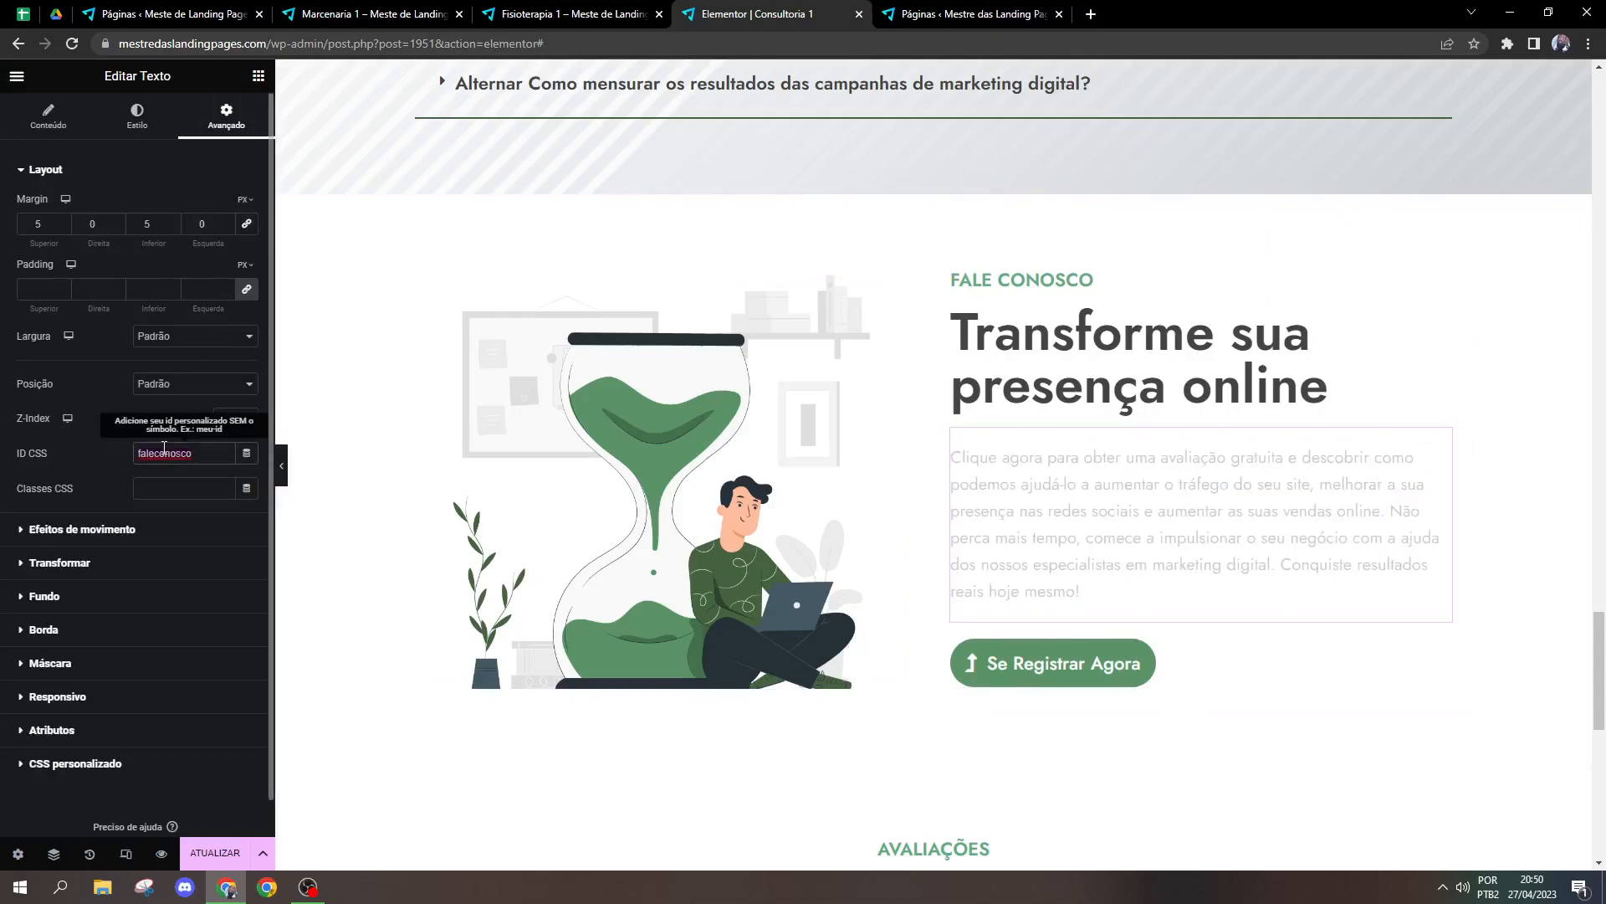
key("BackSpace")
Step: Remove the link from the hero title
scroll(706, 320, "up", 20)
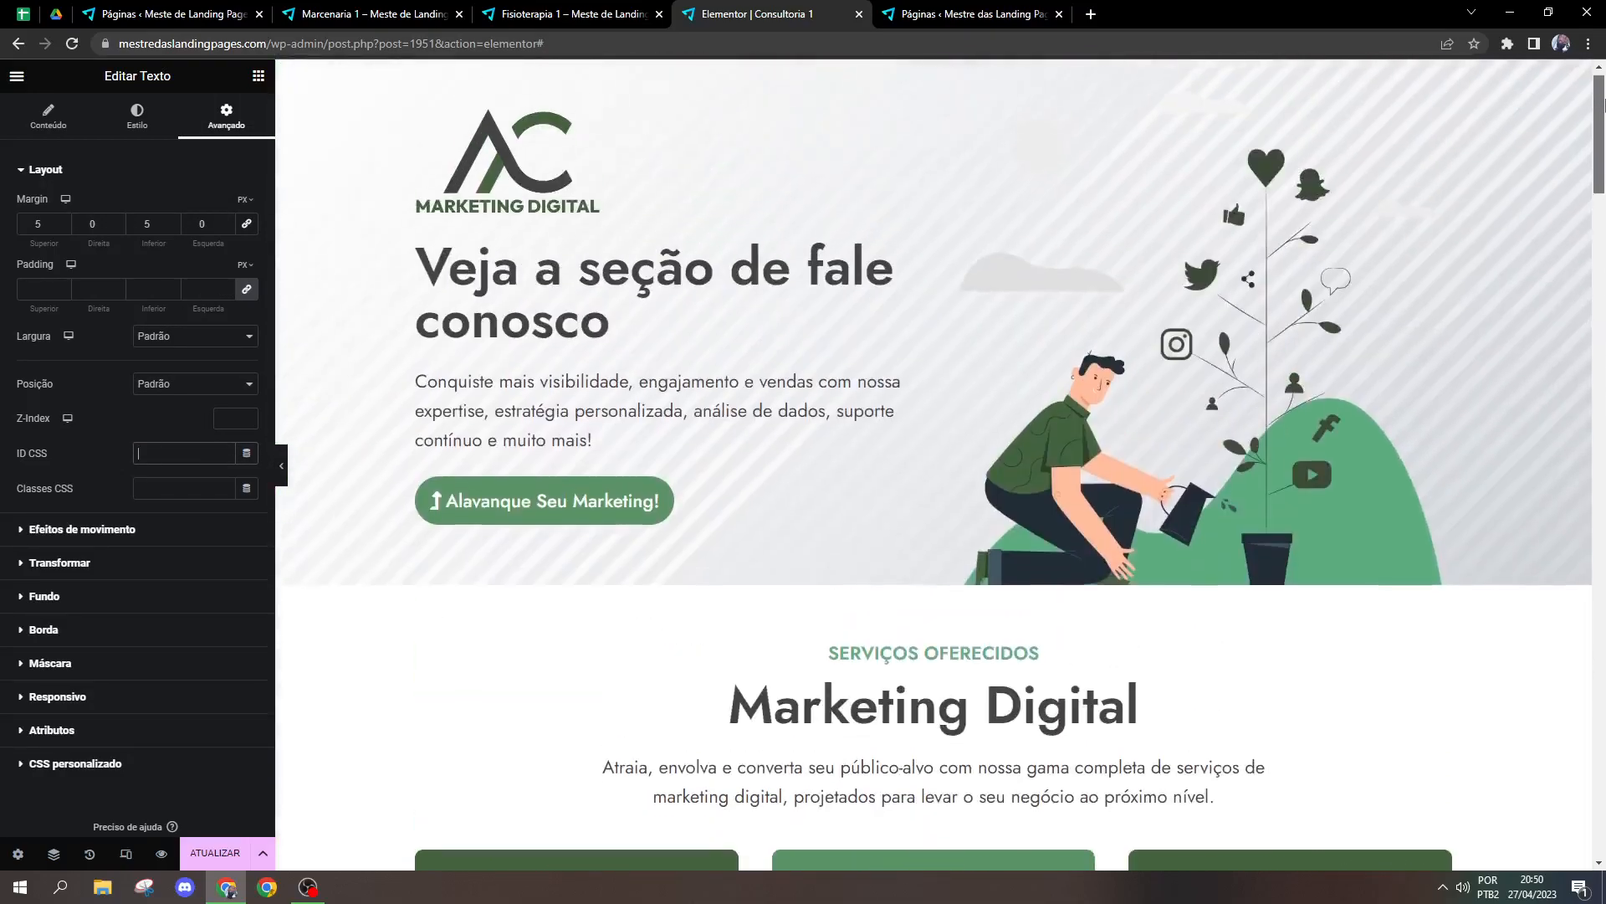
left_click(706, 320)
left_click(92, 335)
key("ctrl+a")
key("BackSpace")
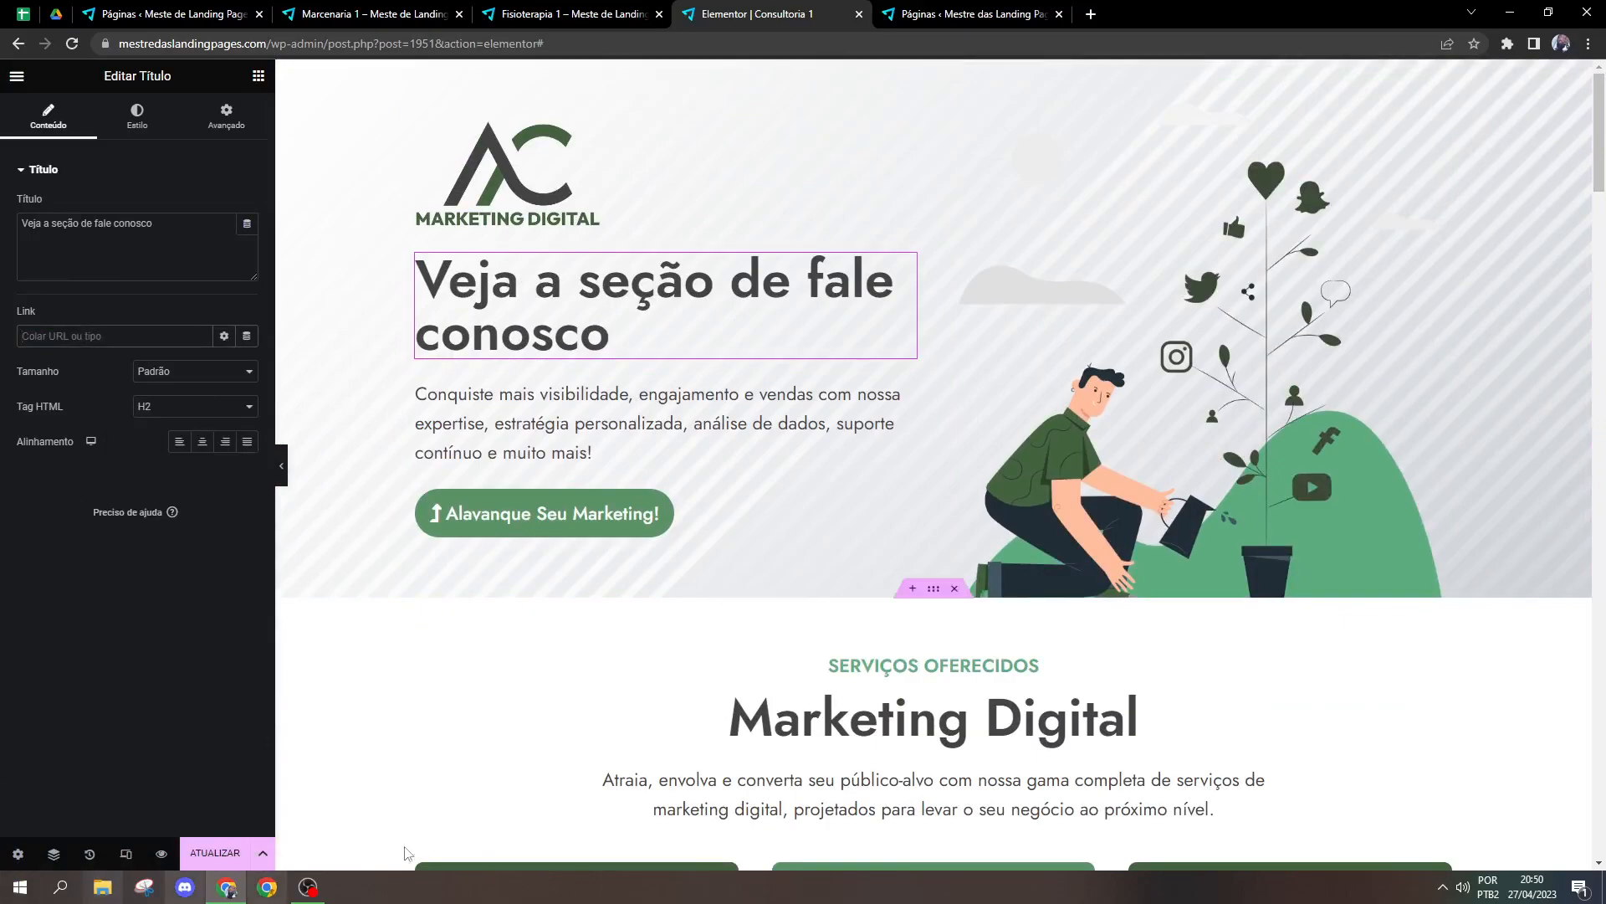
Step: Restore the page to the "Edição iniciada" state in the edit history
left_click(91, 855)
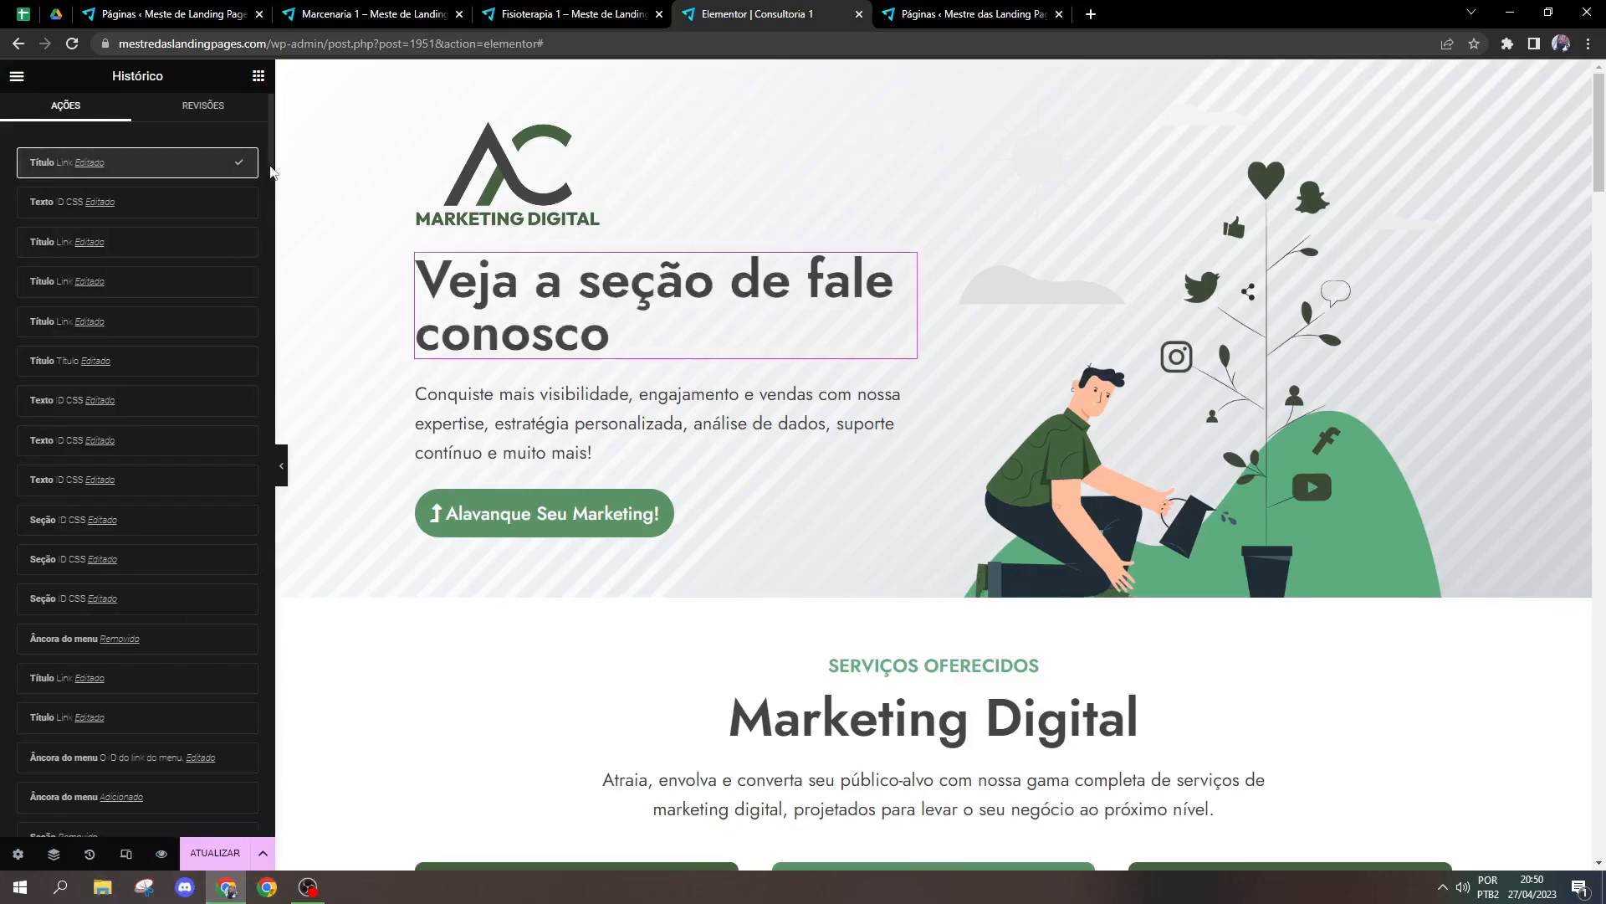
scroll(269, 216, "down", 1)
left_click_drag(269, 216, 261, 841)
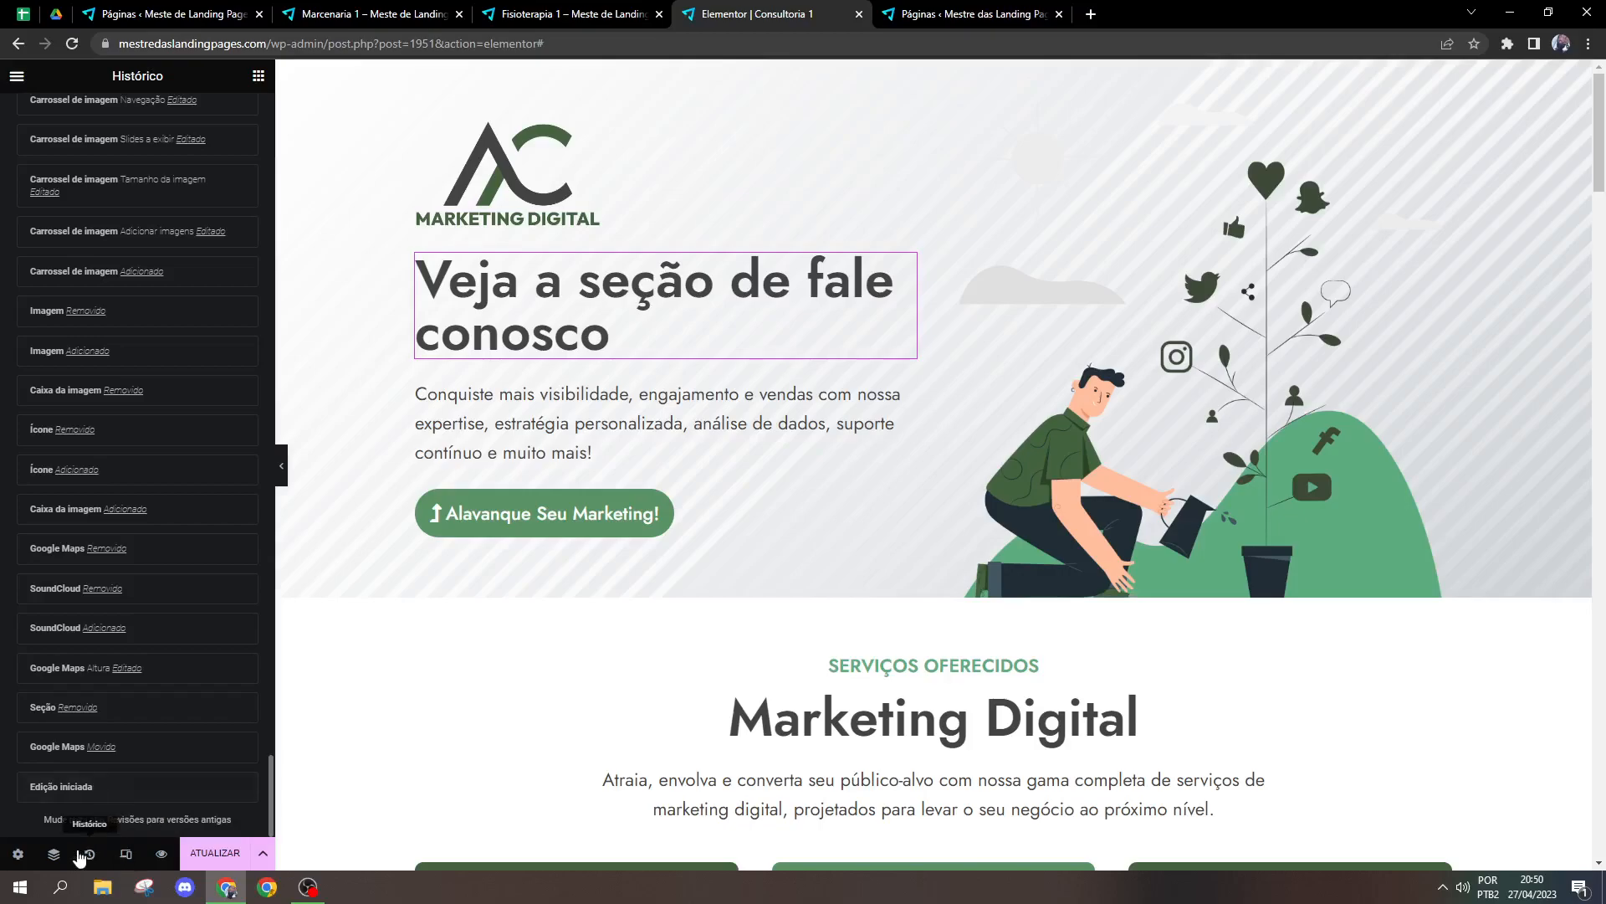
left_click(100, 788)
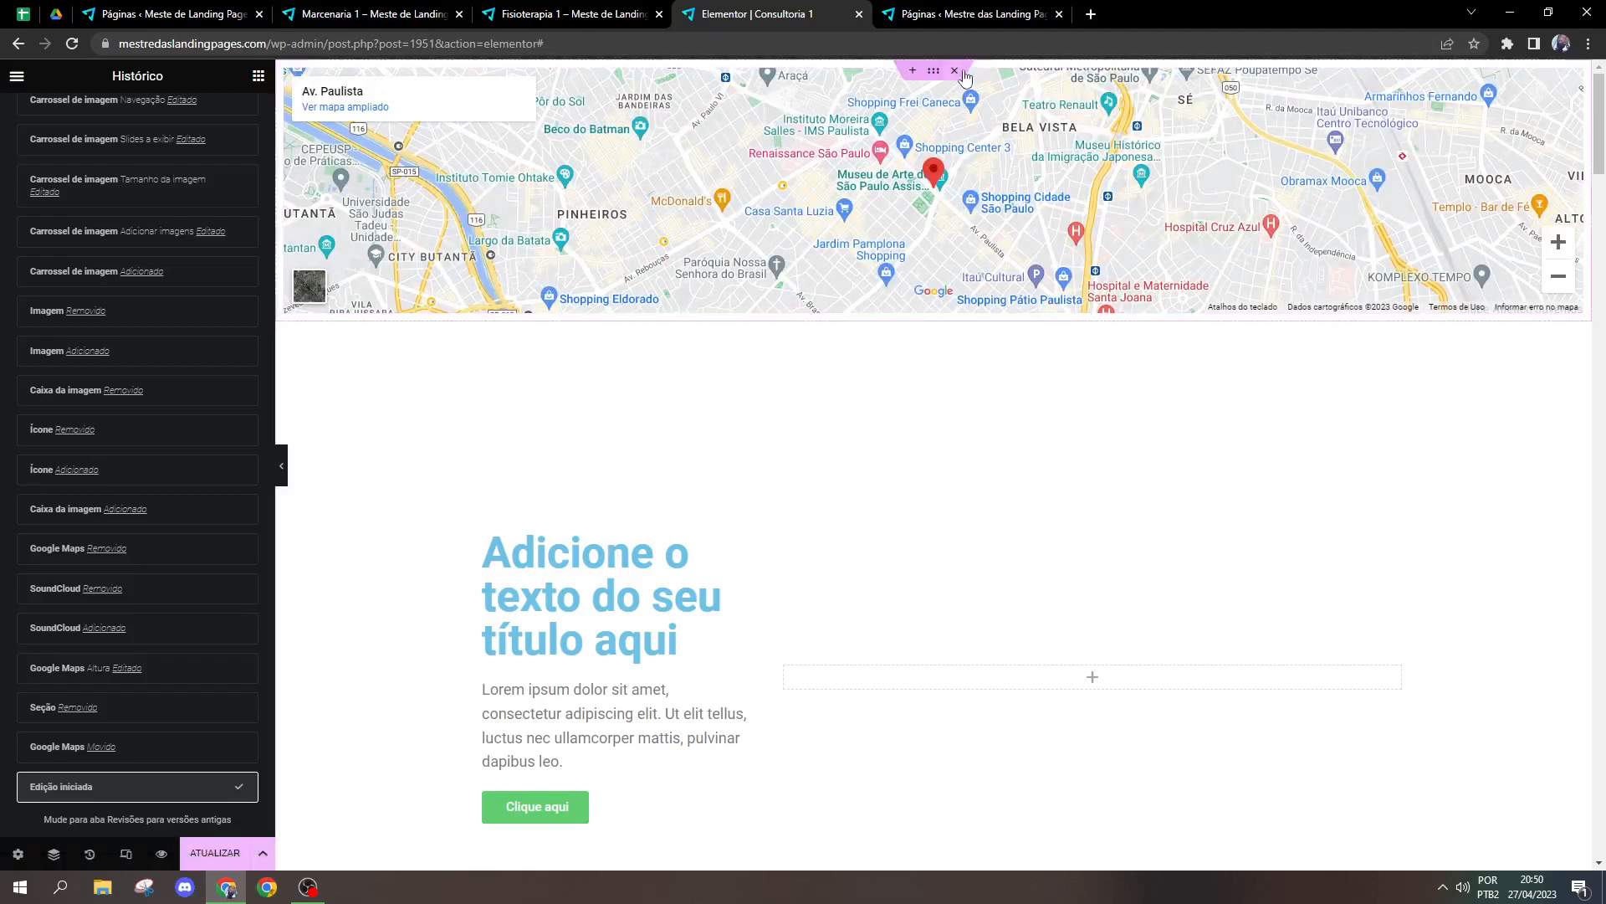
Step: Delete the Google Maps section and the sample title and text section above the hero
left_click(965, 74)
left_click(956, 71)
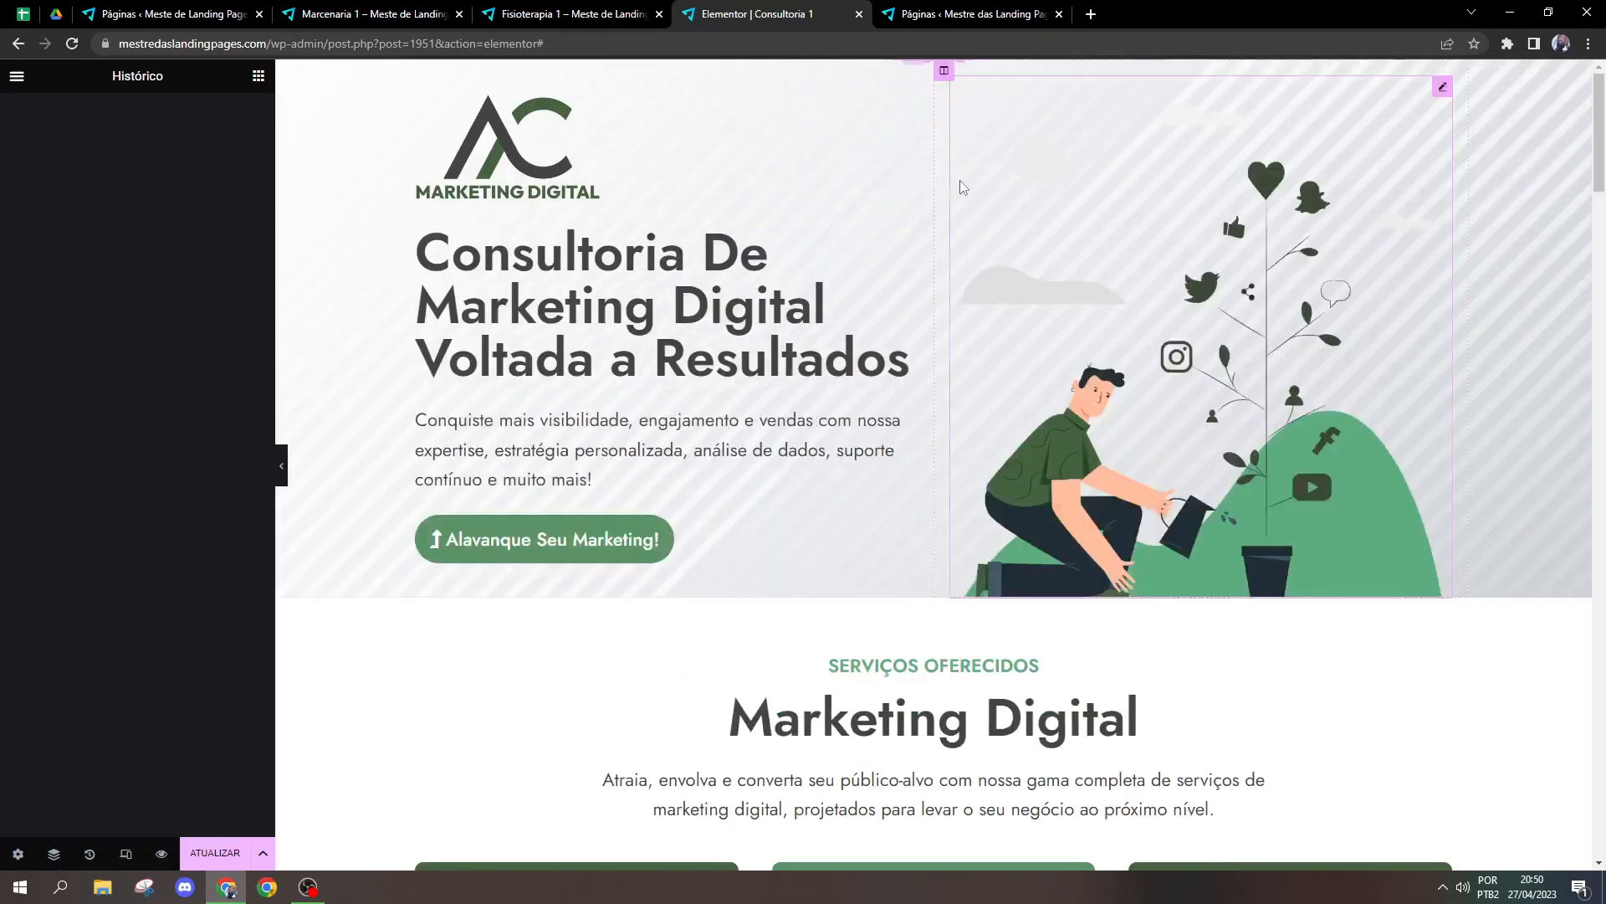
Step: Add a Caminho do texto widget from the general widgets below the hero title
left_click(259, 76)
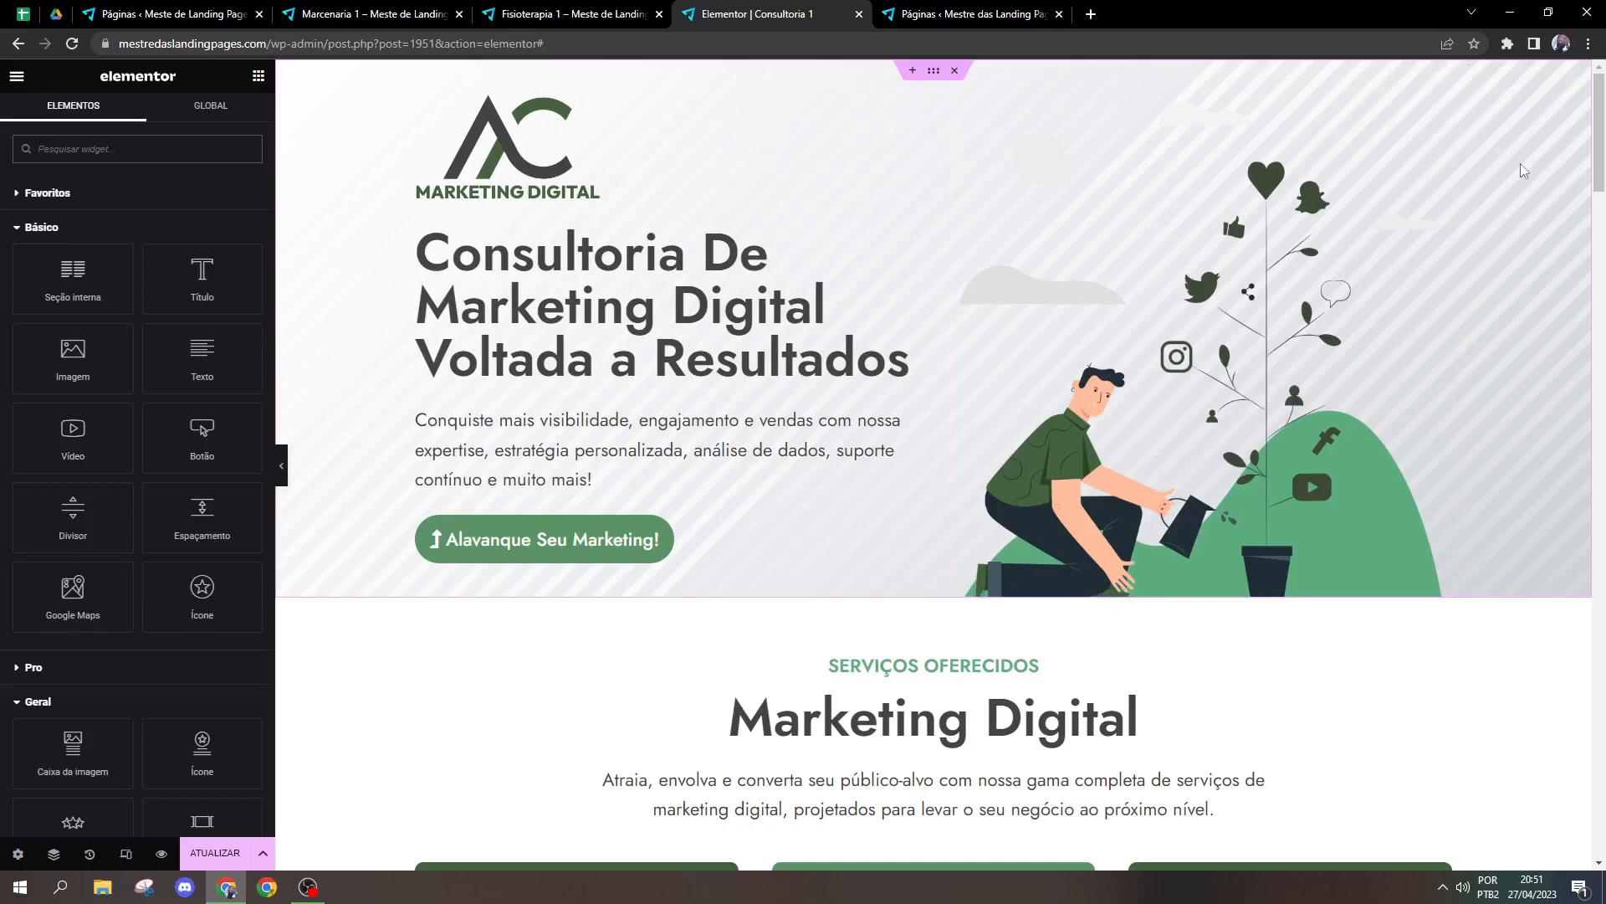
scroll(194, 480, "down", 5)
scroll(194, 479, "down", 4)
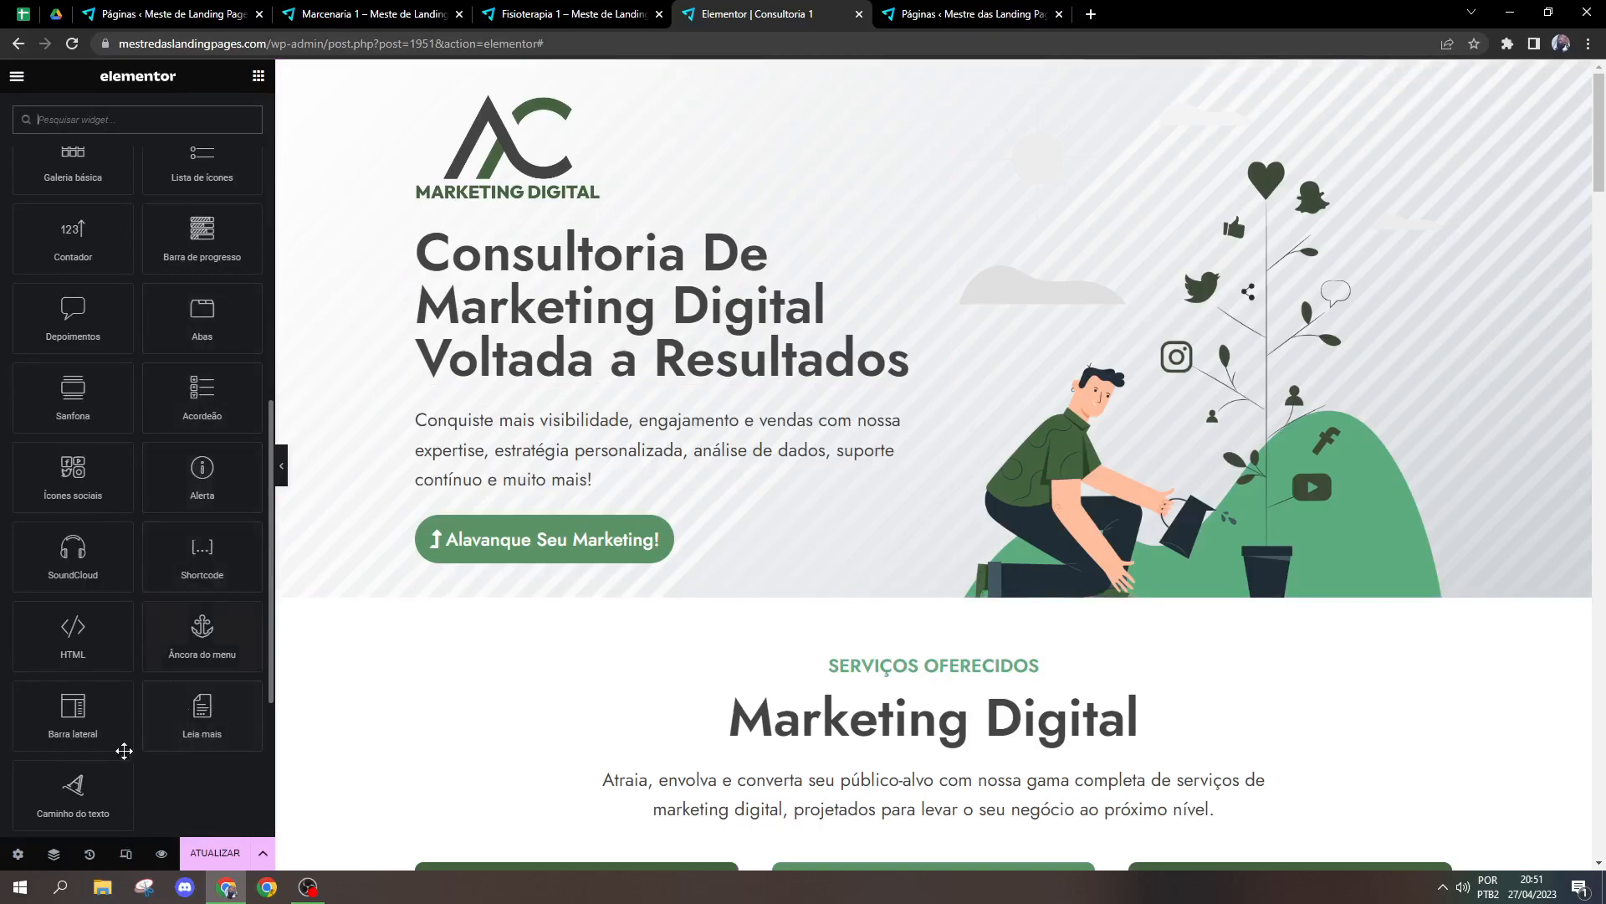
scroll(112, 621, "down", 1)
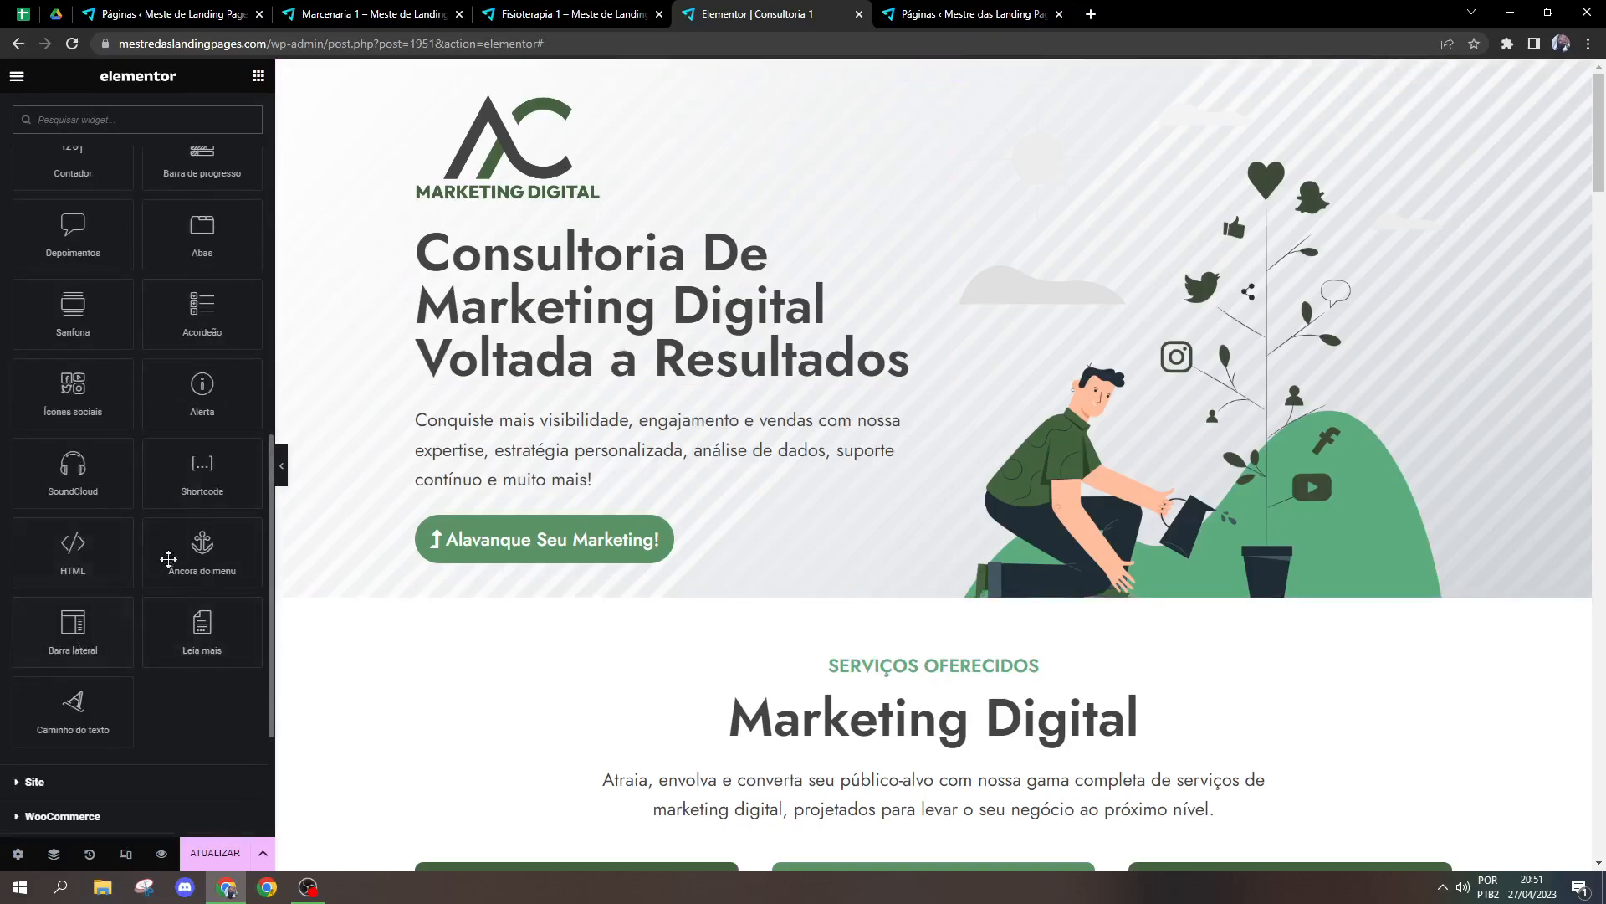
left_click_drag(74, 721, 636, 394)
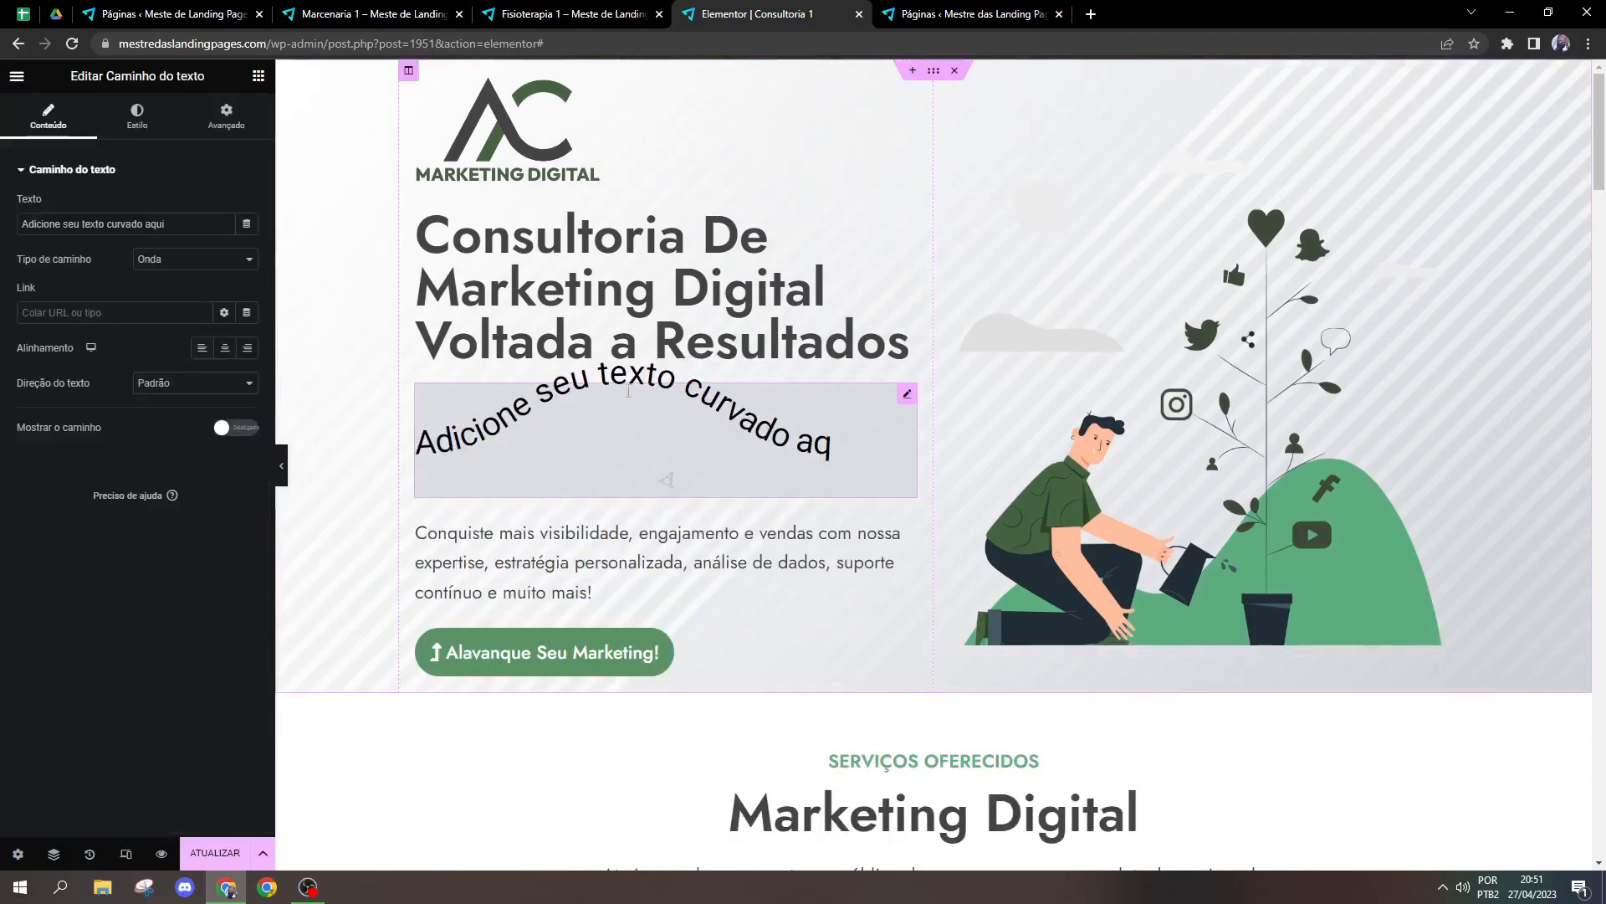
Step: Preview the hero with the editing panel hidden and delete the Caminho do texto widget
left_click(282, 466)
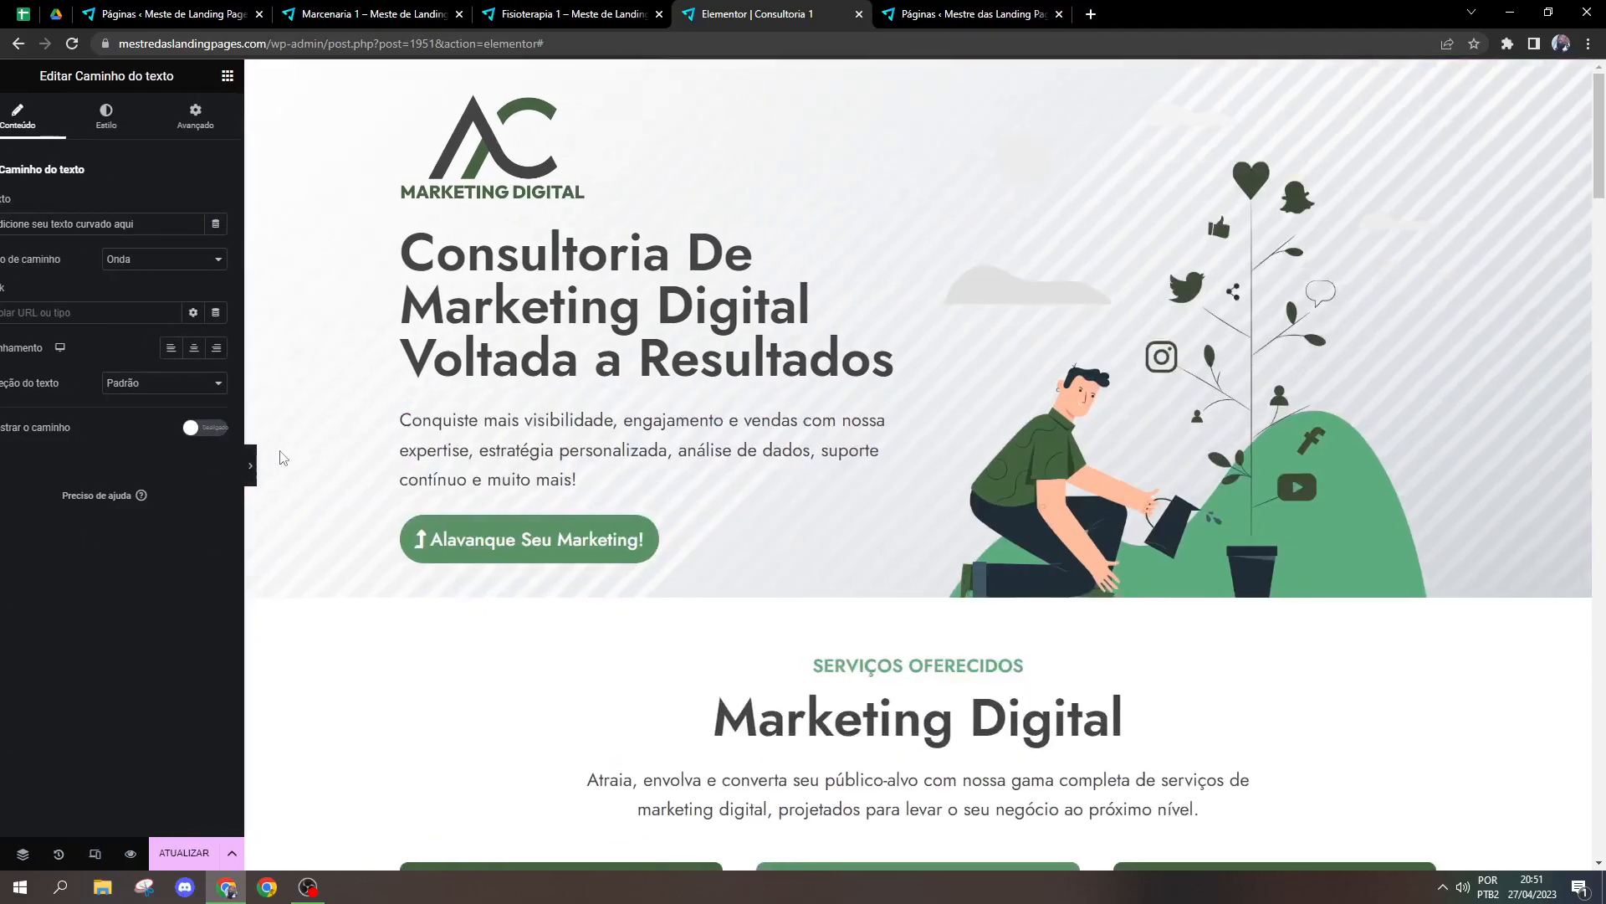
left_click(4, 459)
right_click(710, 442)
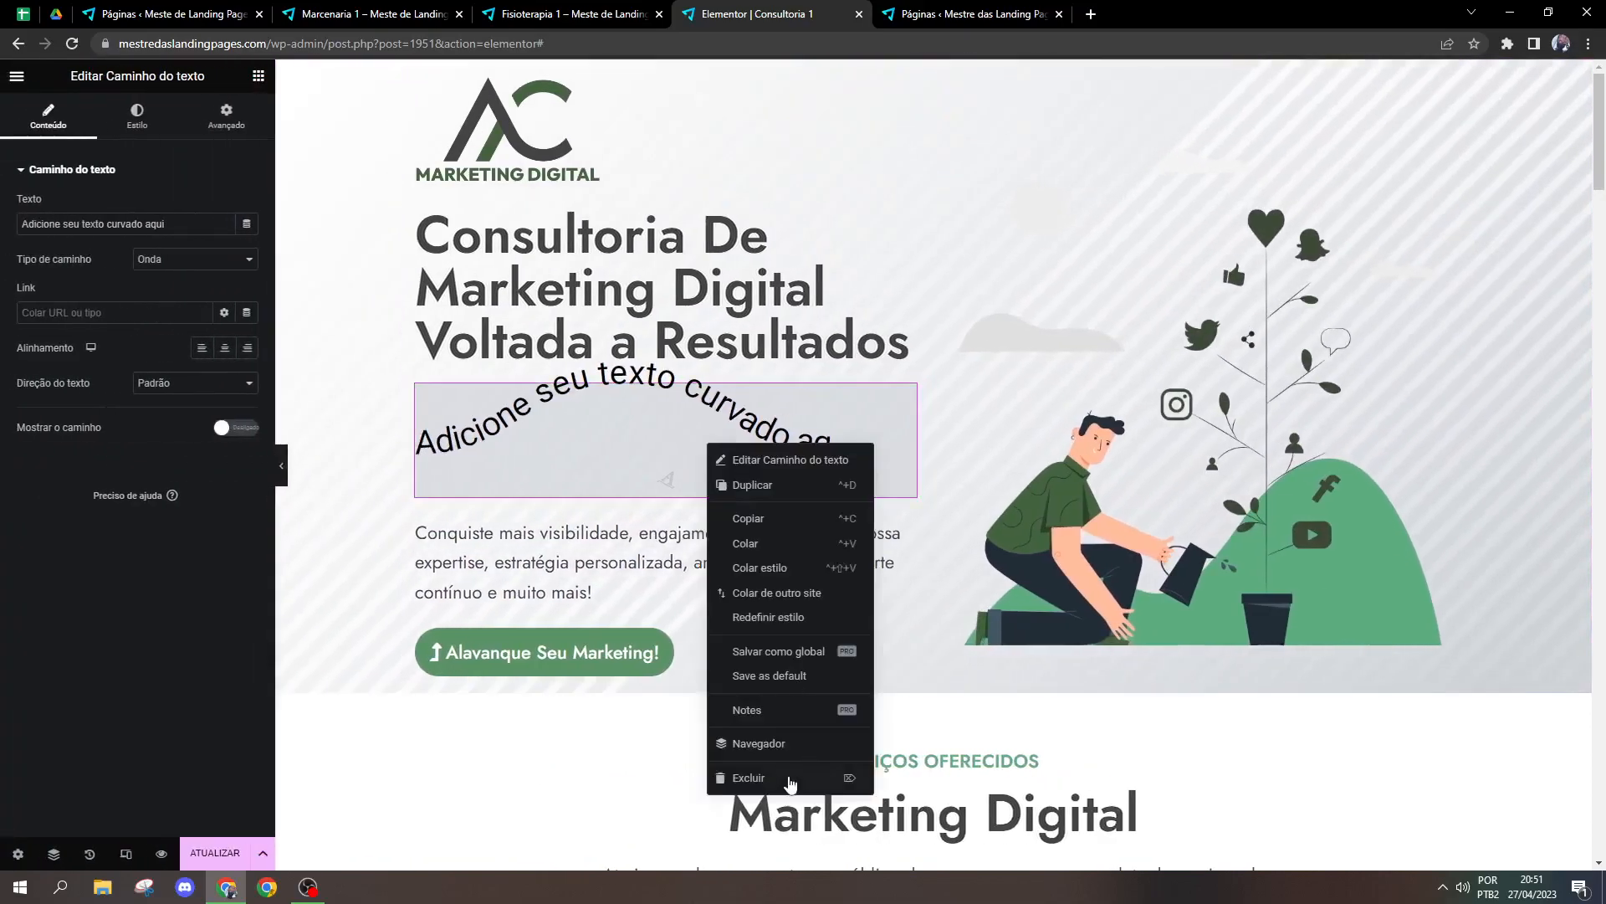
left_click(787, 780)
Step: Add an Alerta widget above the hero button and delete it again
scroll(172, 519, "down", 8)
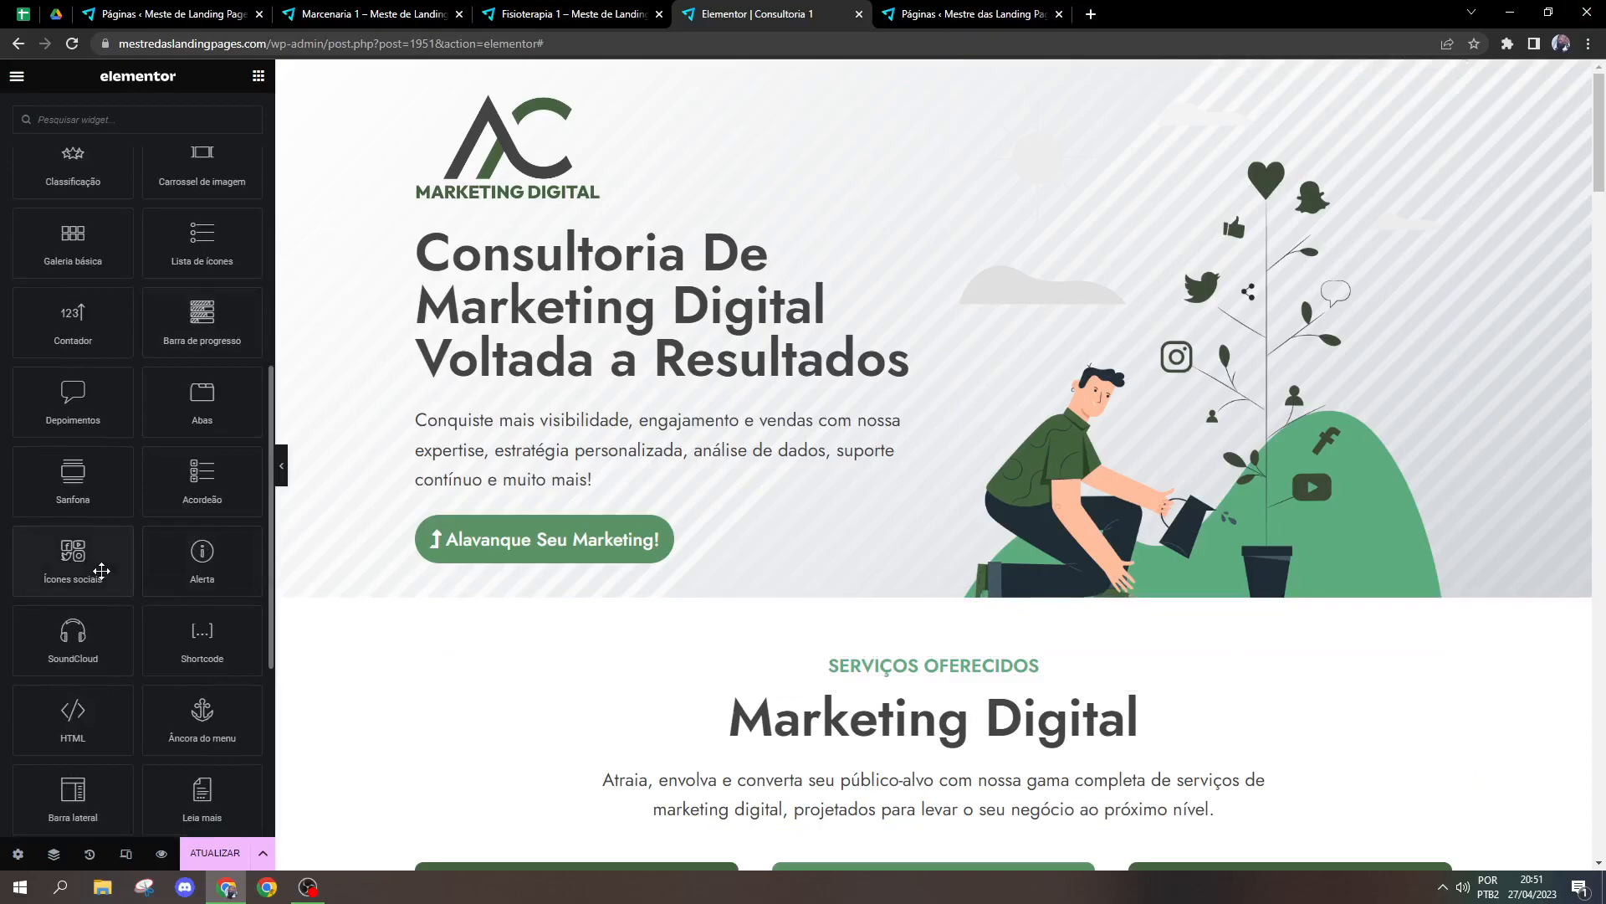
scroll(102, 586, "down", 2)
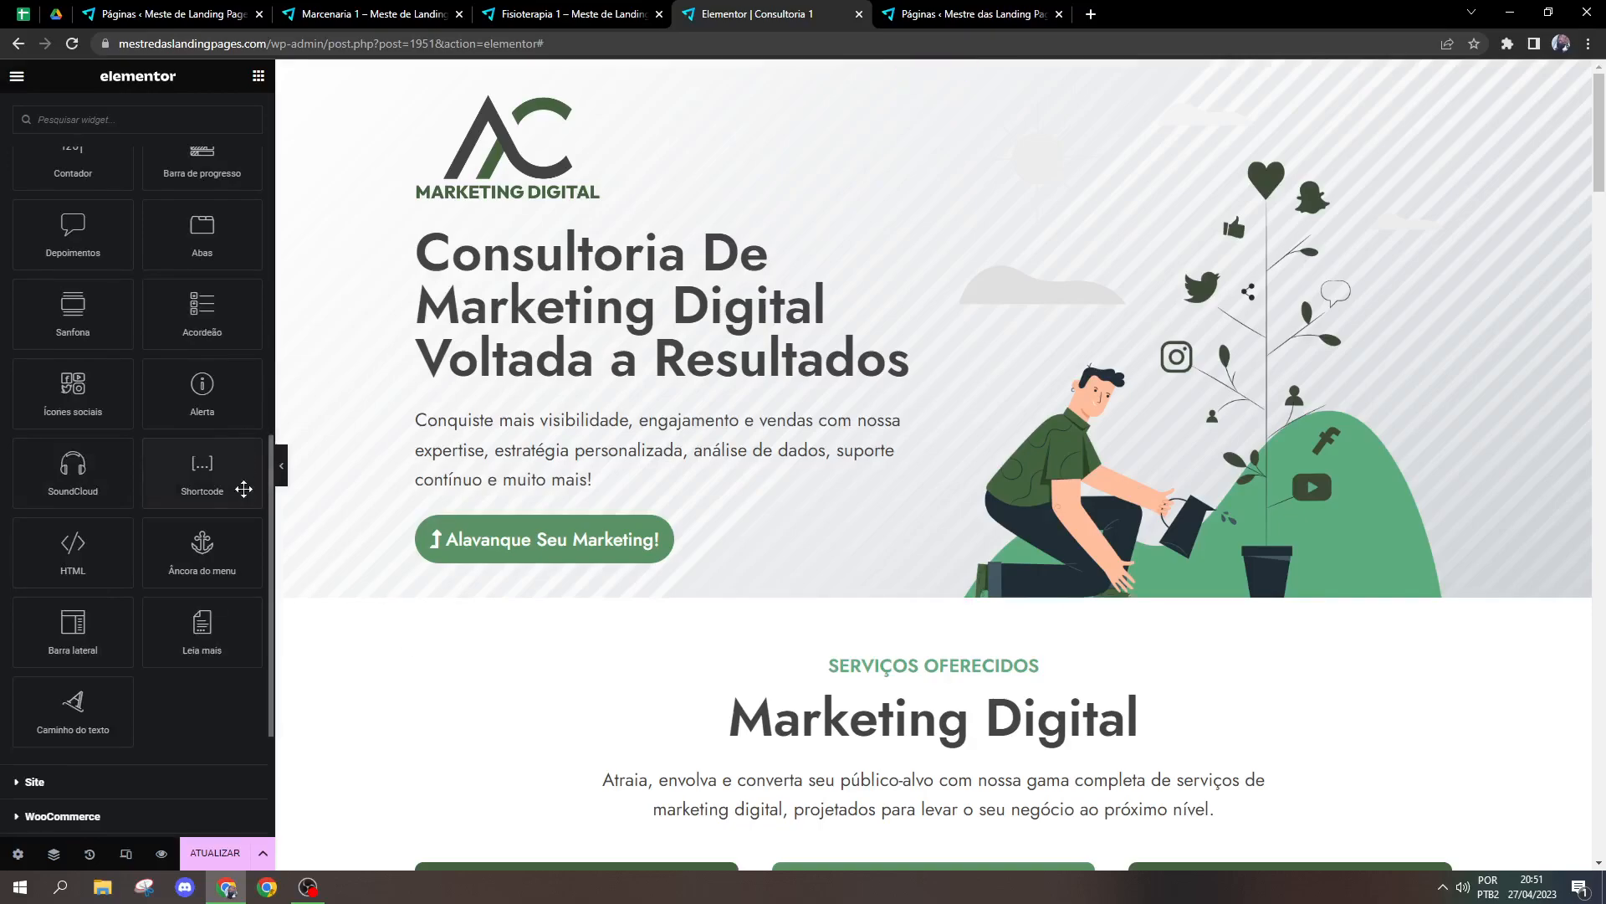
scroll(244, 460, "up", 1)
left_click_drag(209, 498, 593, 448)
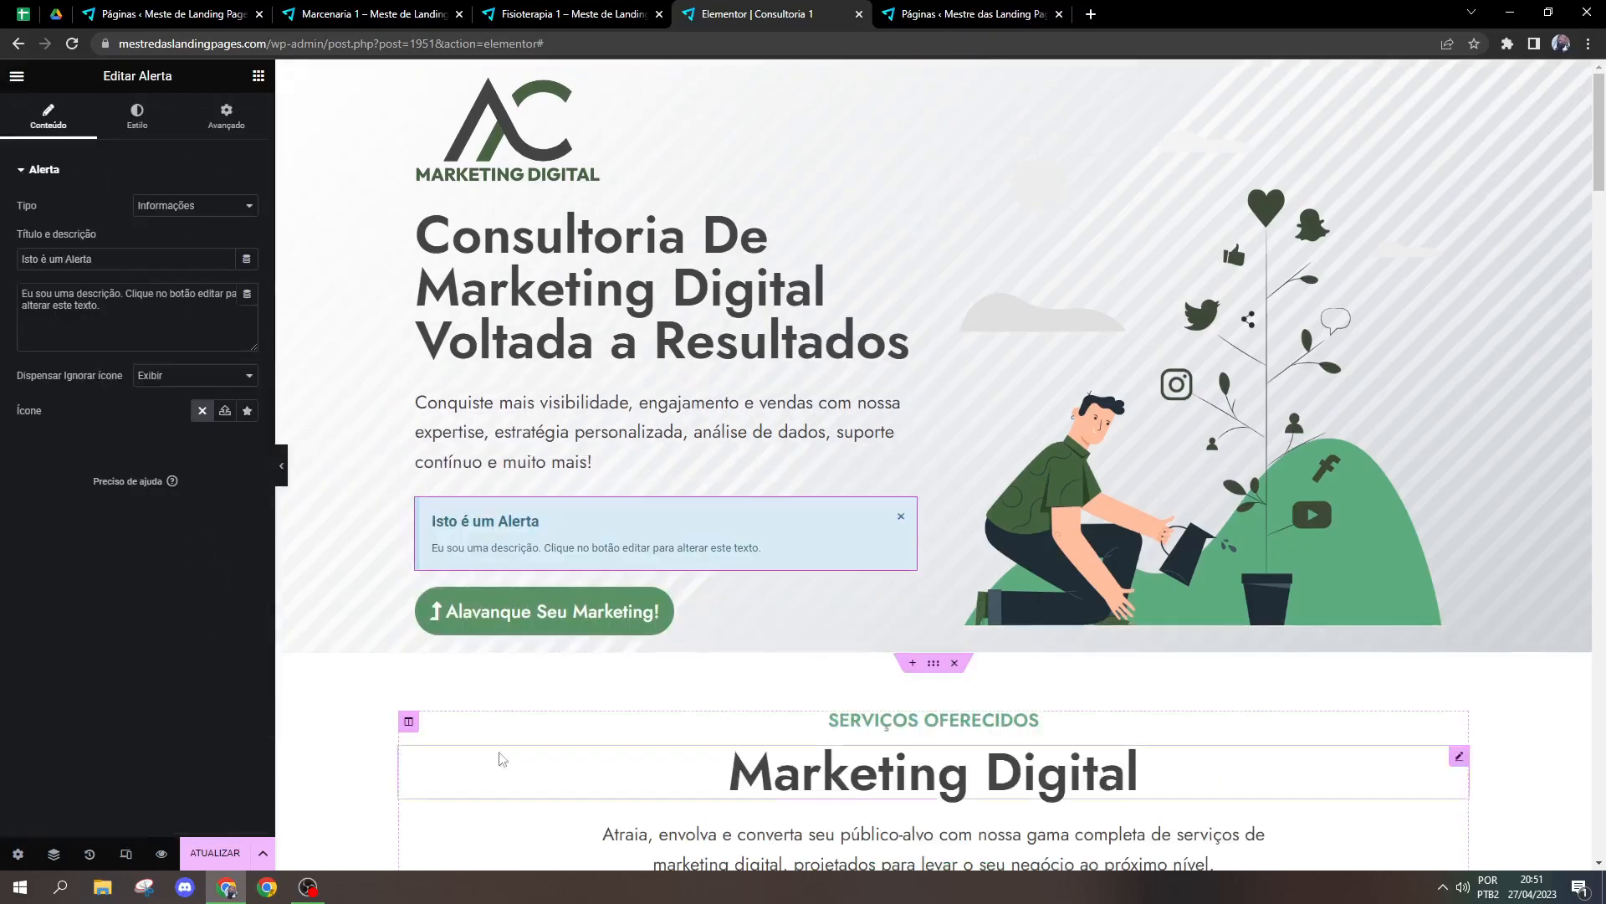
right_click(909, 510)
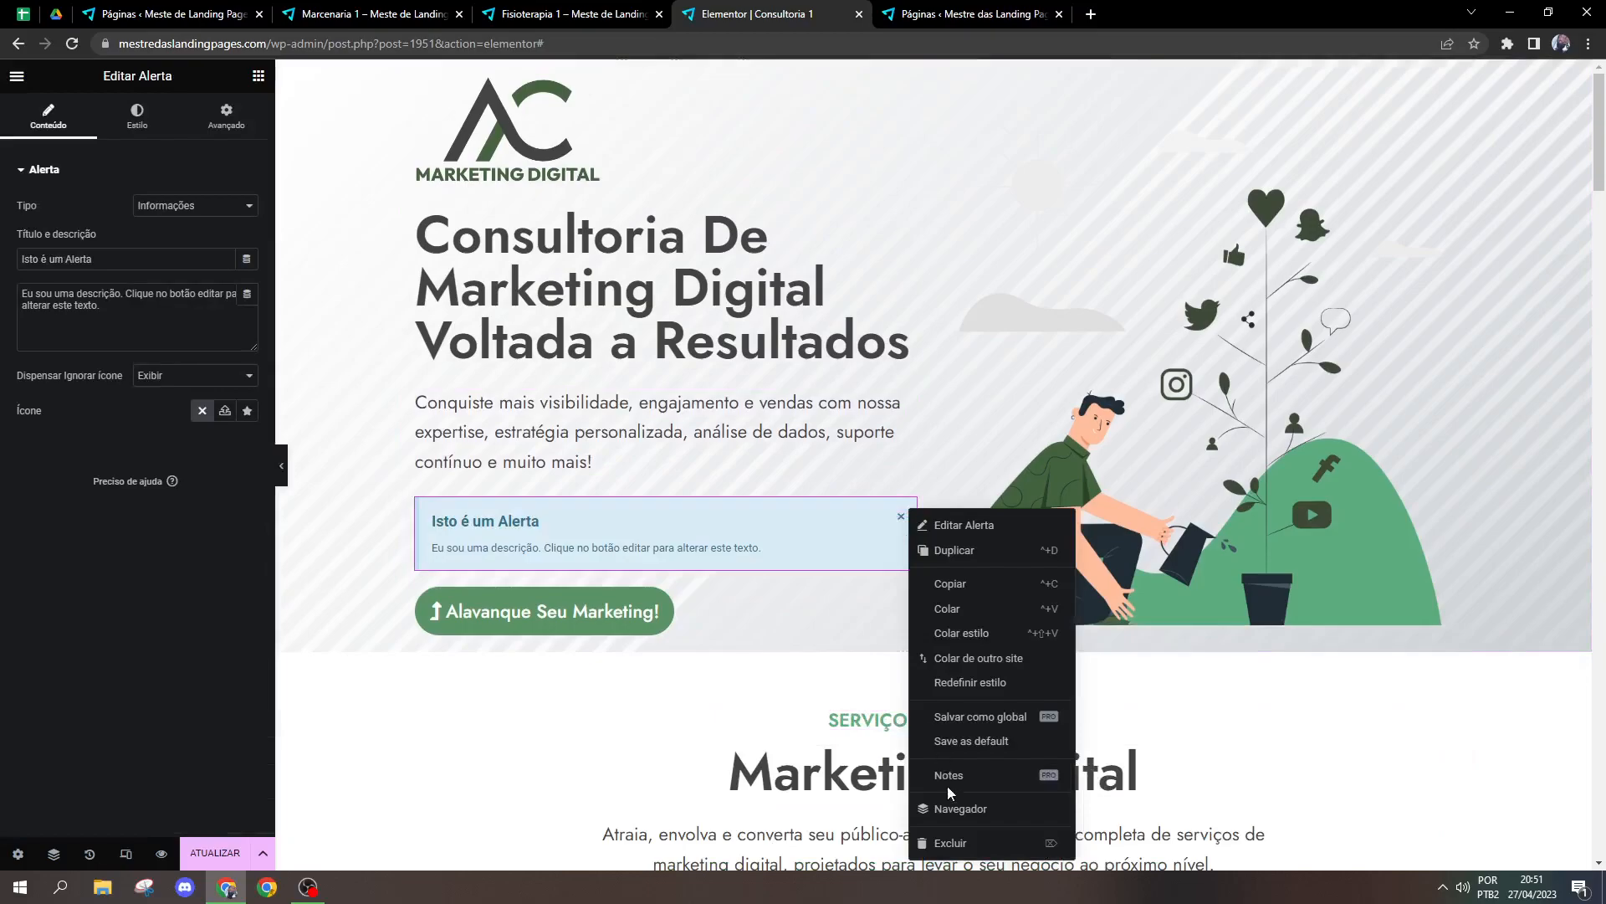
left_click(943, 843)
Step: Look over the general widgets and the edit history actions, ending back at the widget list
scroll(152, 540, "down", 5)
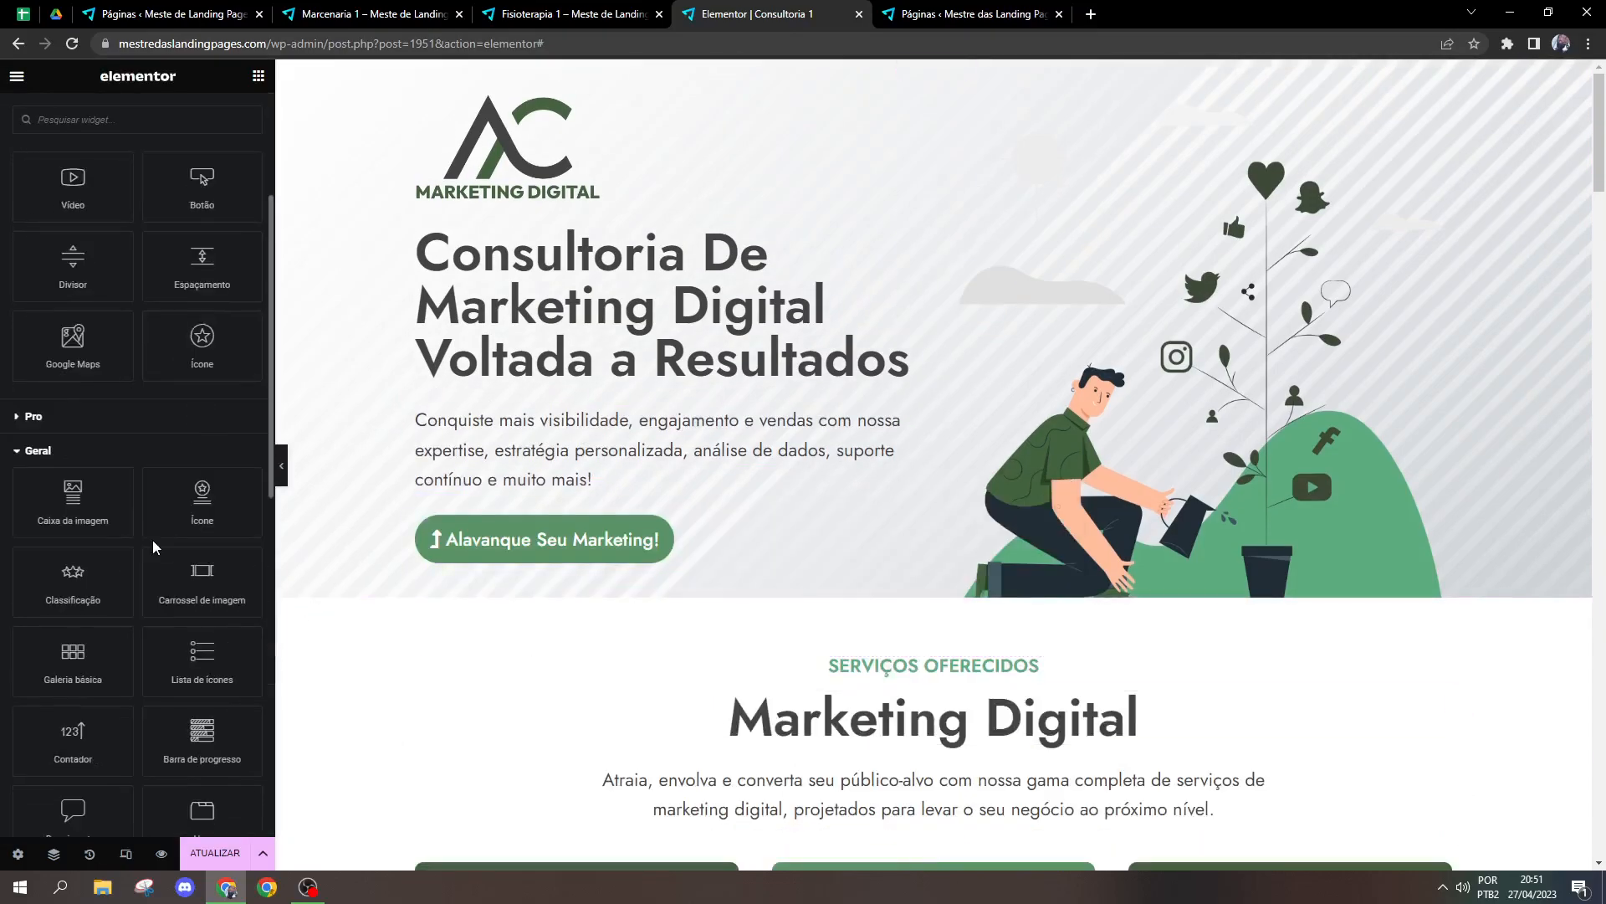
scroll(153, 546, "down", 1)
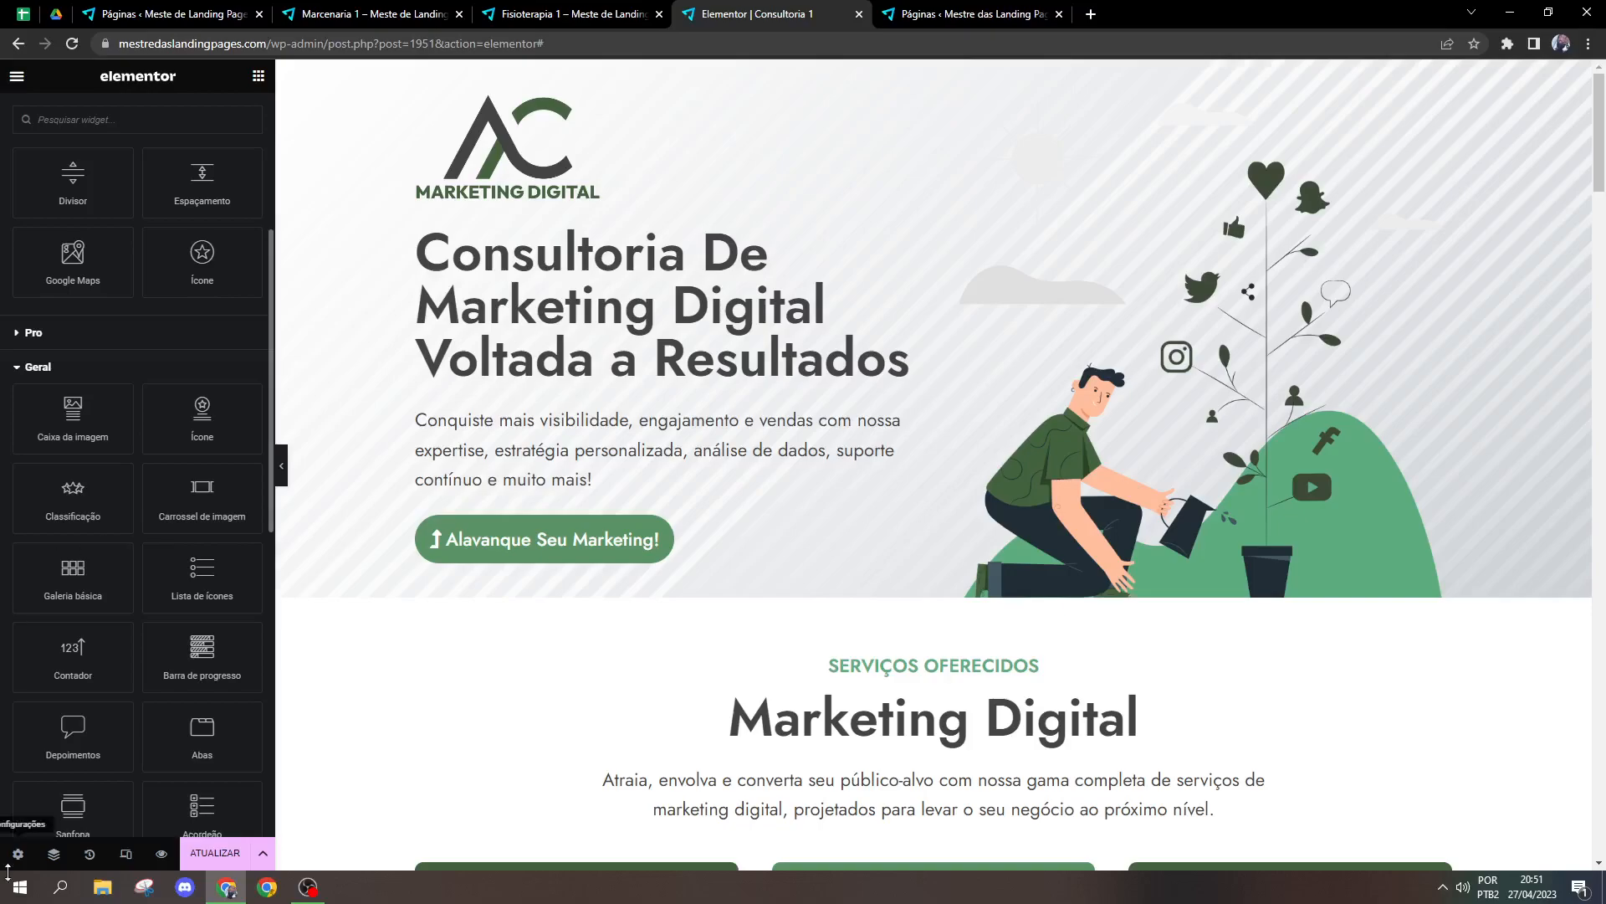
left_click(90, 853)
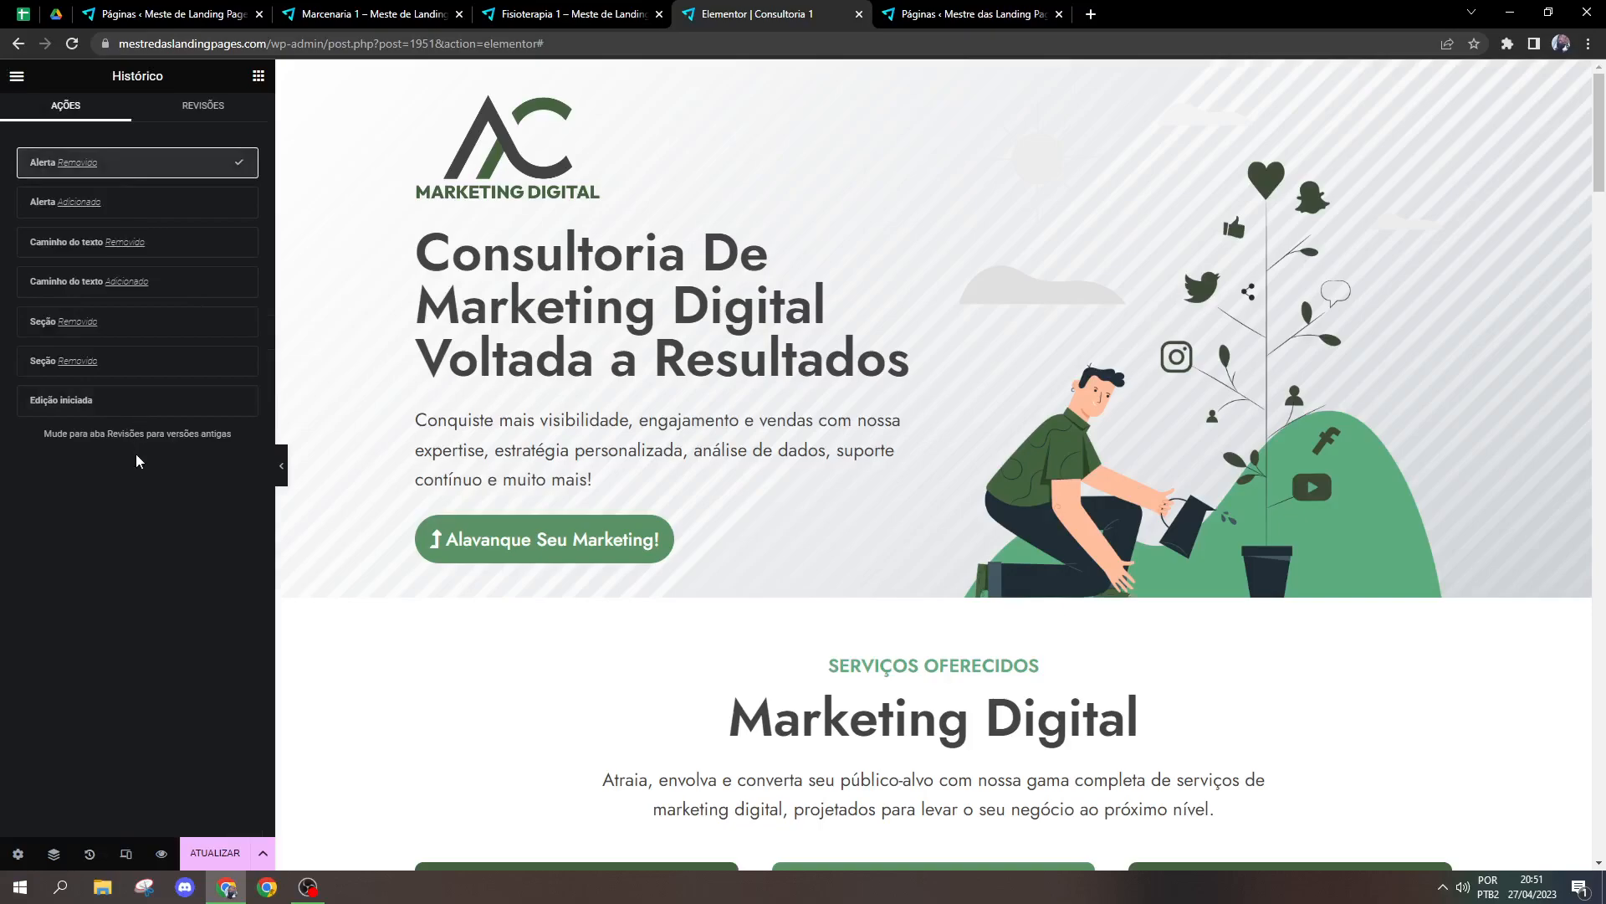
left_click(259, 76)
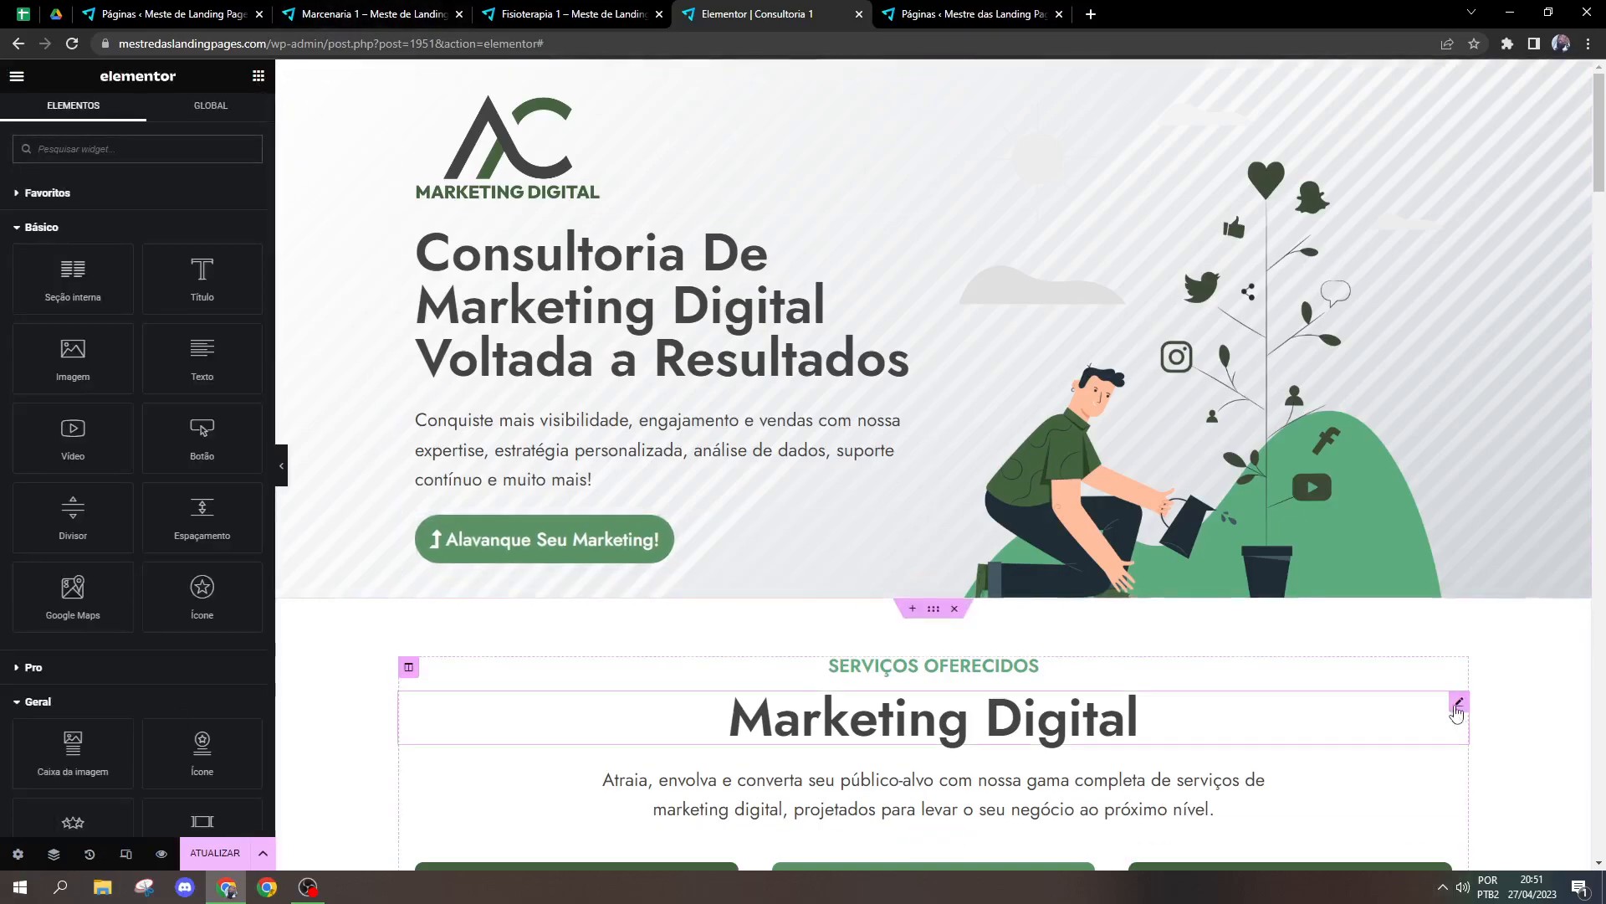